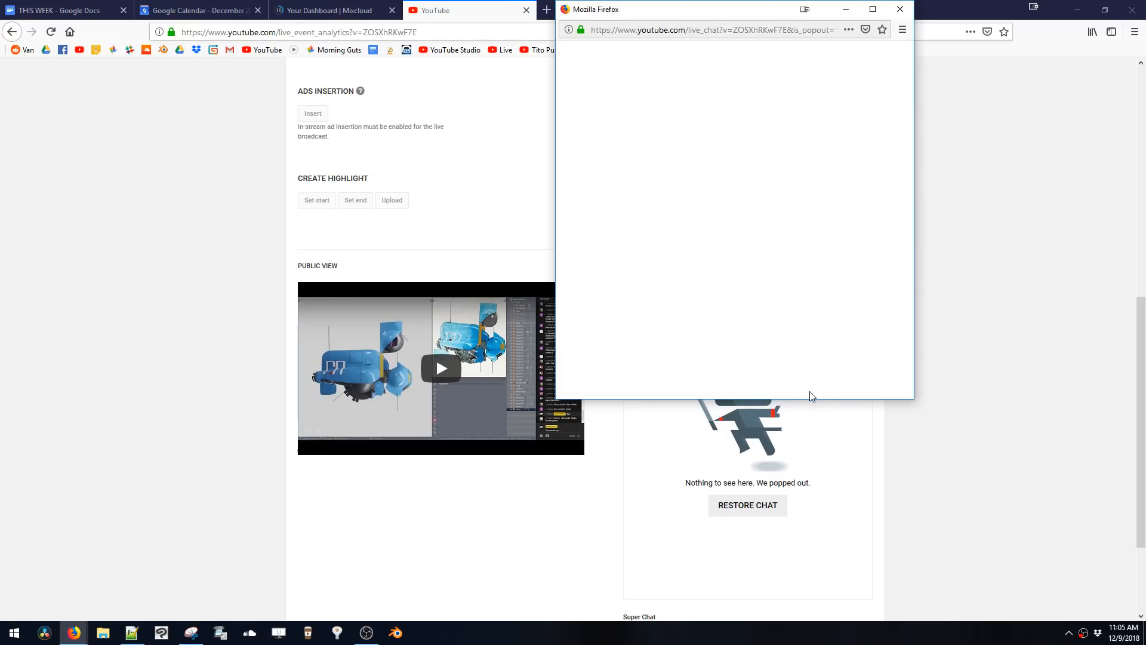
# - Place the pop-out live chat window against the screen's right edge, narrow it and stretch it down to the taskbar
pyautogui.moveTo(644, 16); pyautogui.dragTo(884, 8)
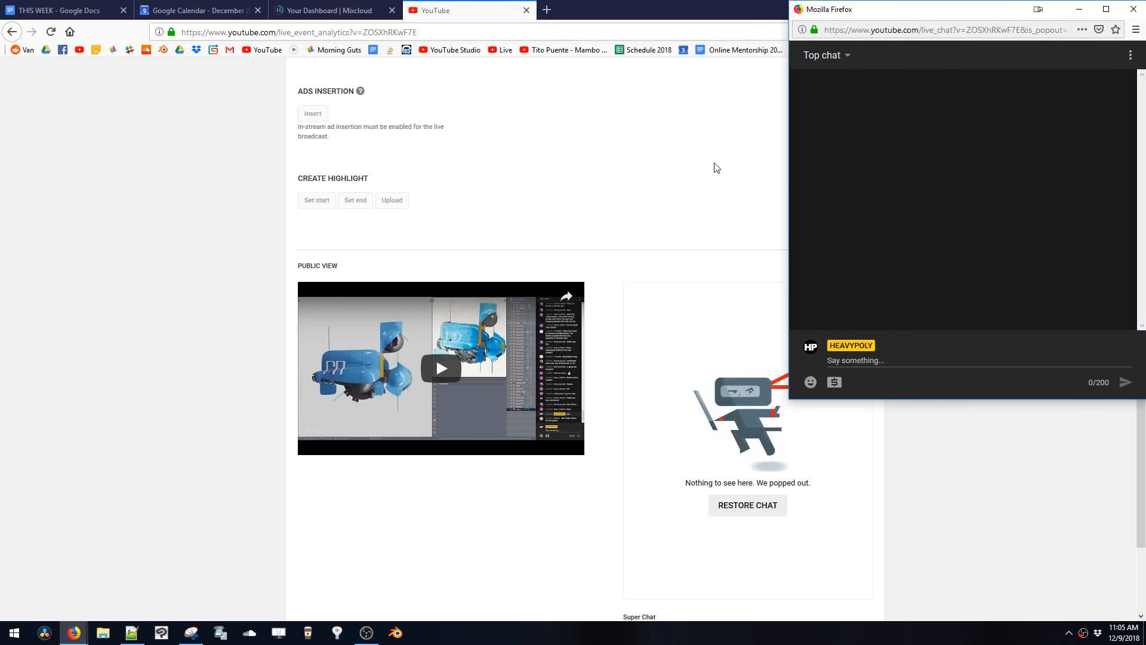
pyautogui.moveTo(789, 170); pyautogui.dragTo(955, 206)
pyautogui.moveTo(1050, 400); pyautogui.dragTo(1043, 621)
# - Minimize the stream page's browser window, OBS and the Snipping Tool to clear the desktop beside the chat
pyautogui.click(922, 560)
pyautogui.scroll(8, 927, 543)
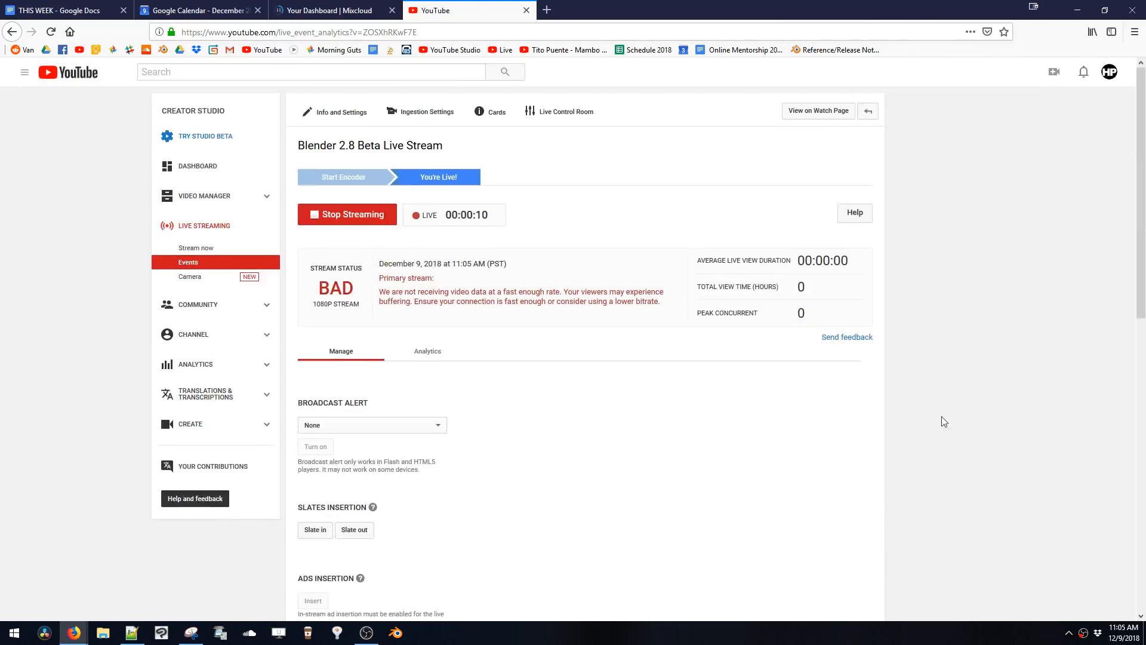
pyautogui.click(1079, 6)
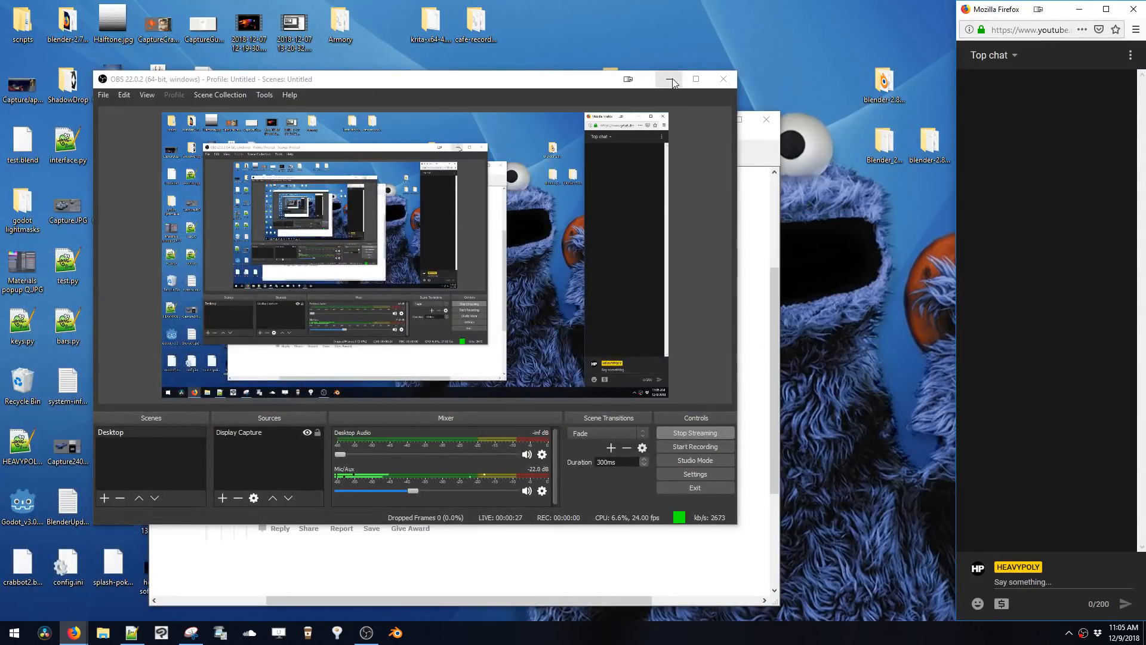
pyautogui.click(671, 80)
pyautogui.click(712, 122)
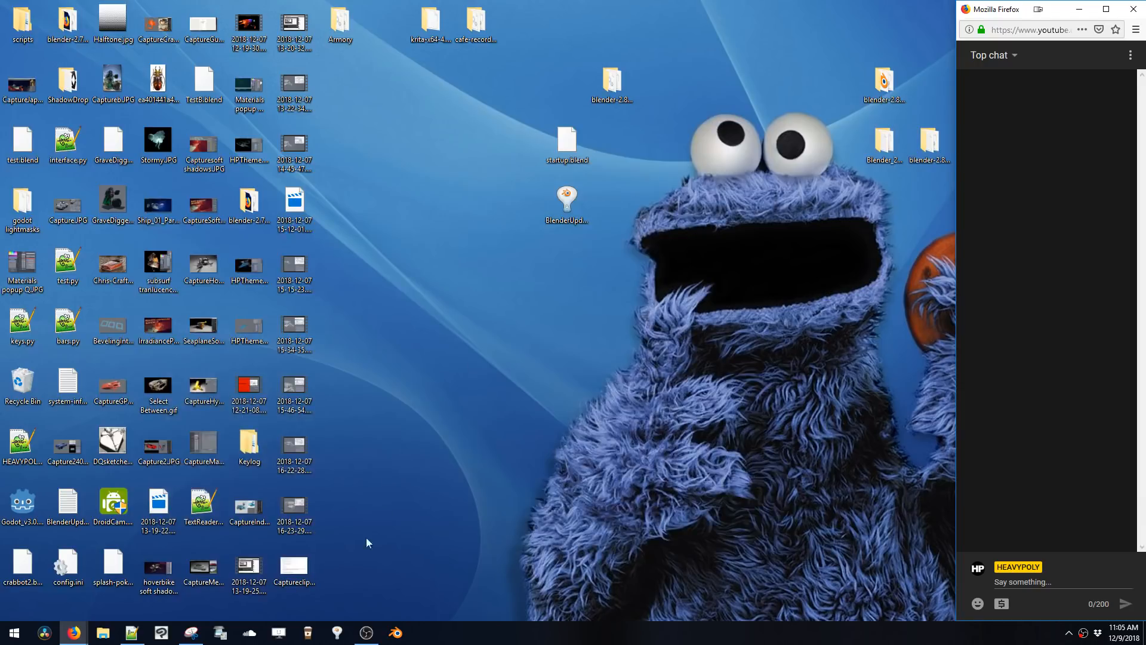
pyautogui.moveTo(73, 632)
pyautogui.click(81, 600)
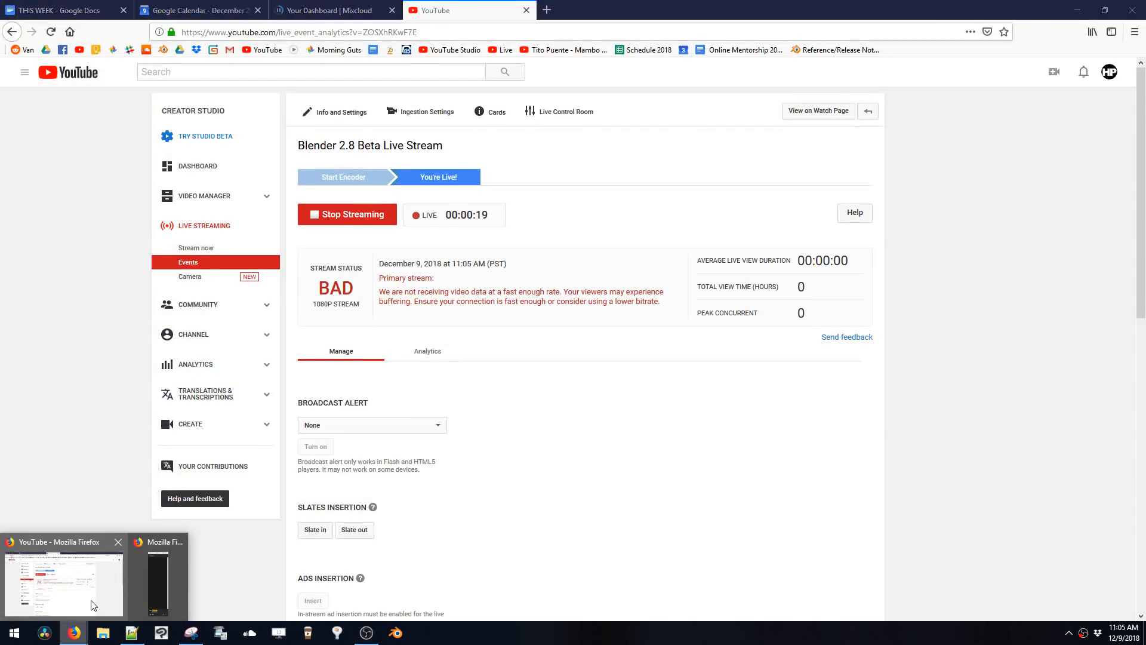
pyautogui.click(192, 633)
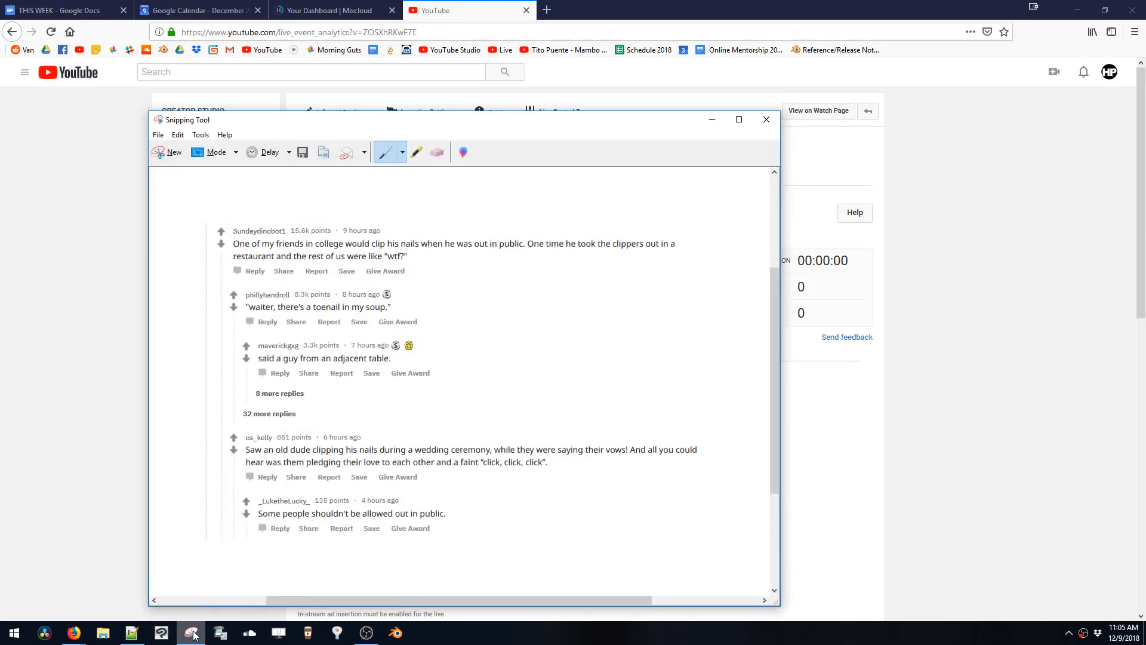
pyautogui.moveTo(500, 126); pyautogui.dragTo(600, 56)
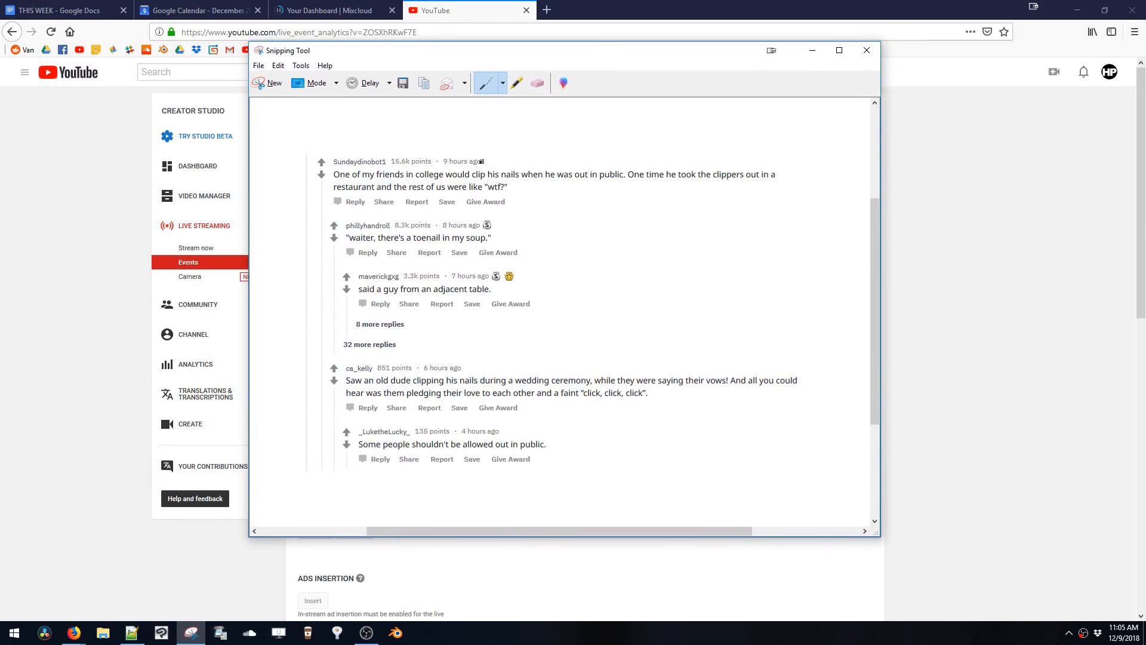
pyautogui.doubleClick(1073, 6)
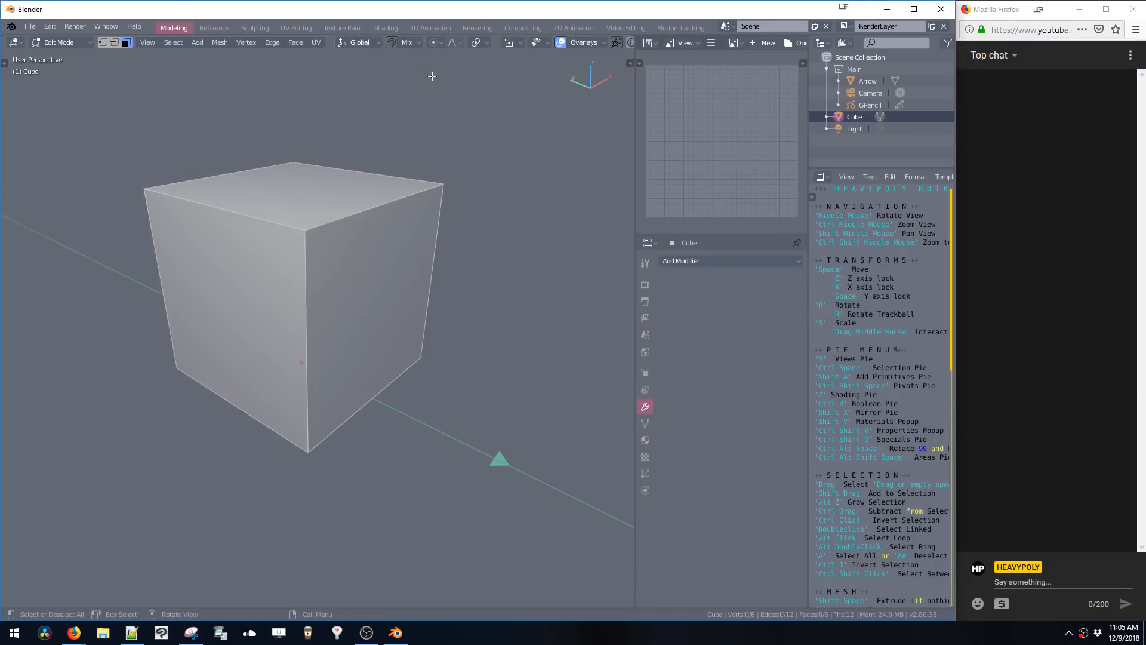
# - Open the recent file Index 090B.blend in Blender
pyautogui.click(29, 29)
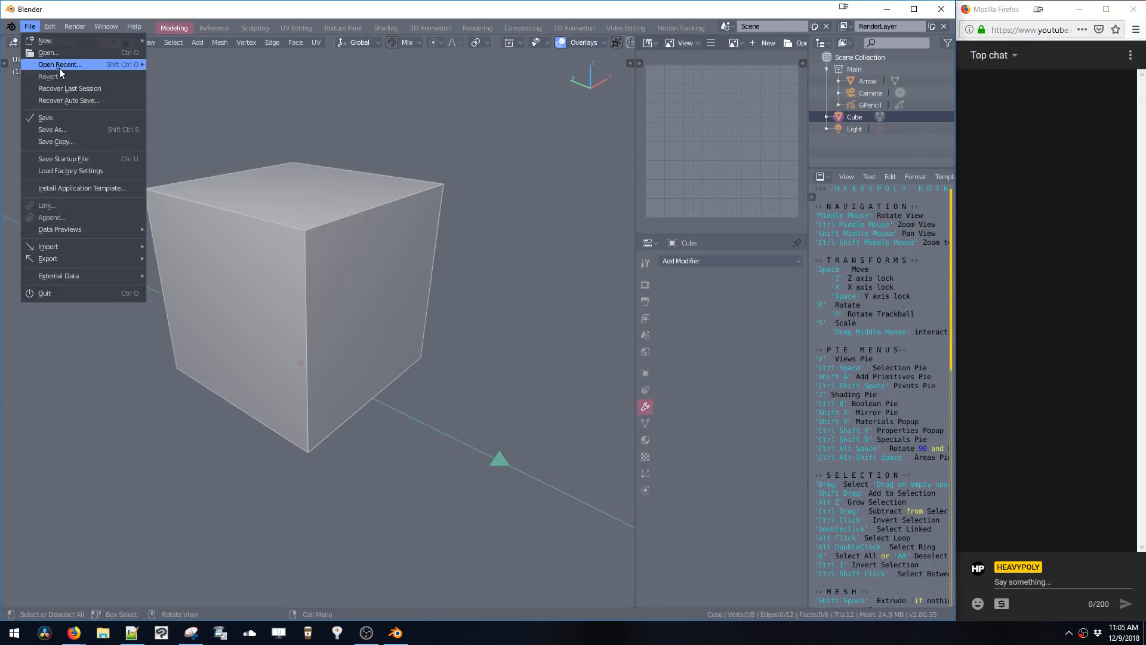
pyautogui.moveTo(62, 66)
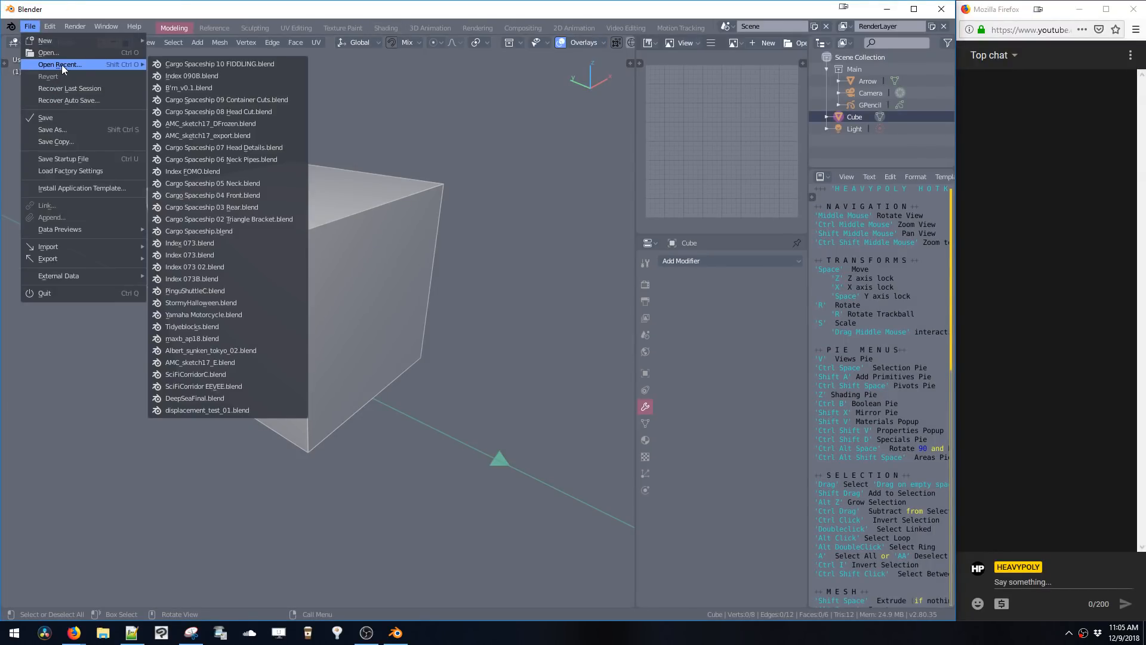
pyautogui.click(218, 78)
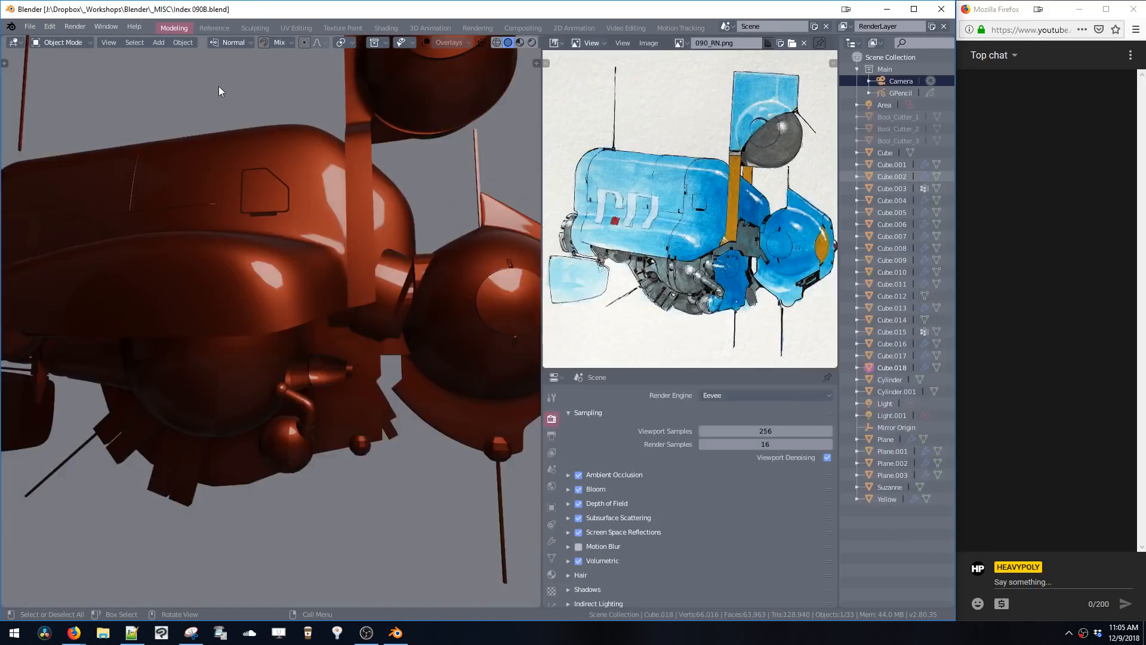
# - Switch the viewport to Rendered shading and turn off Clean Mode with the whole ship in view
pyautogui.scroll(-4, 275, 213)
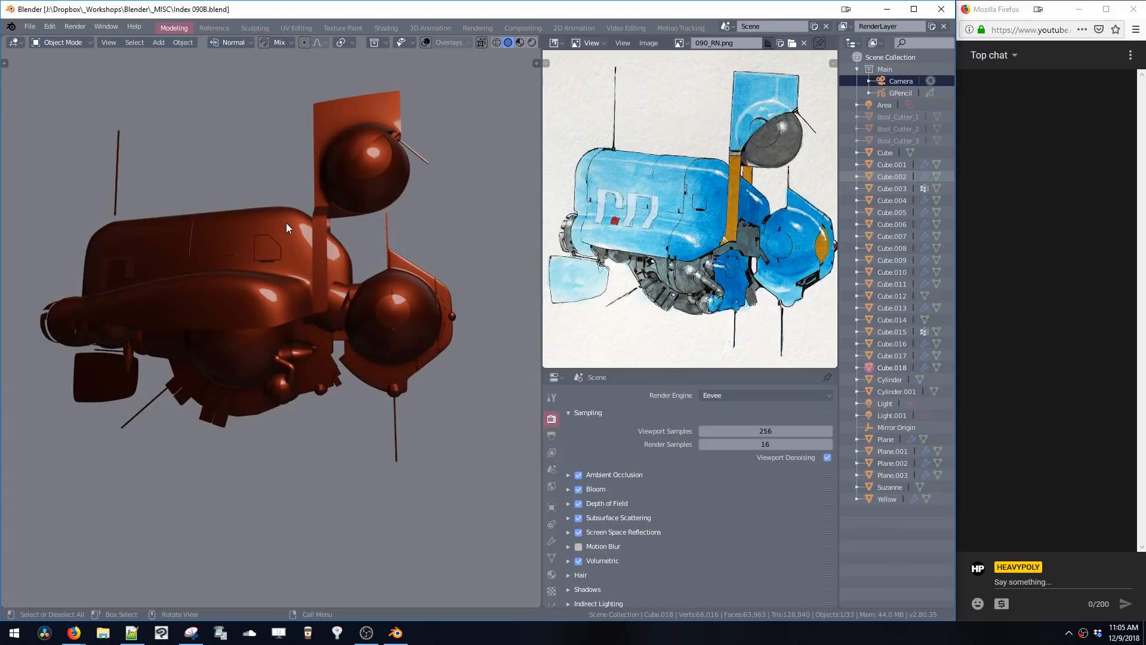
pyautogui.press('z')
pyautogui.click(332, 185)
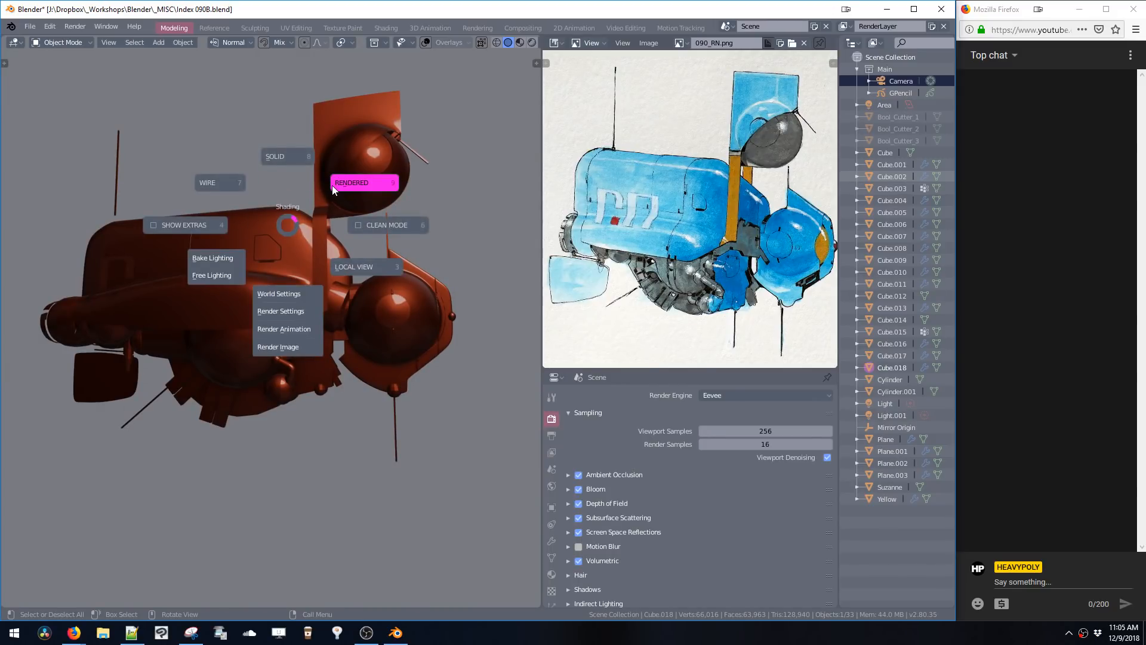
pyautogui.press('`')
pyautogui.click(396, 285)
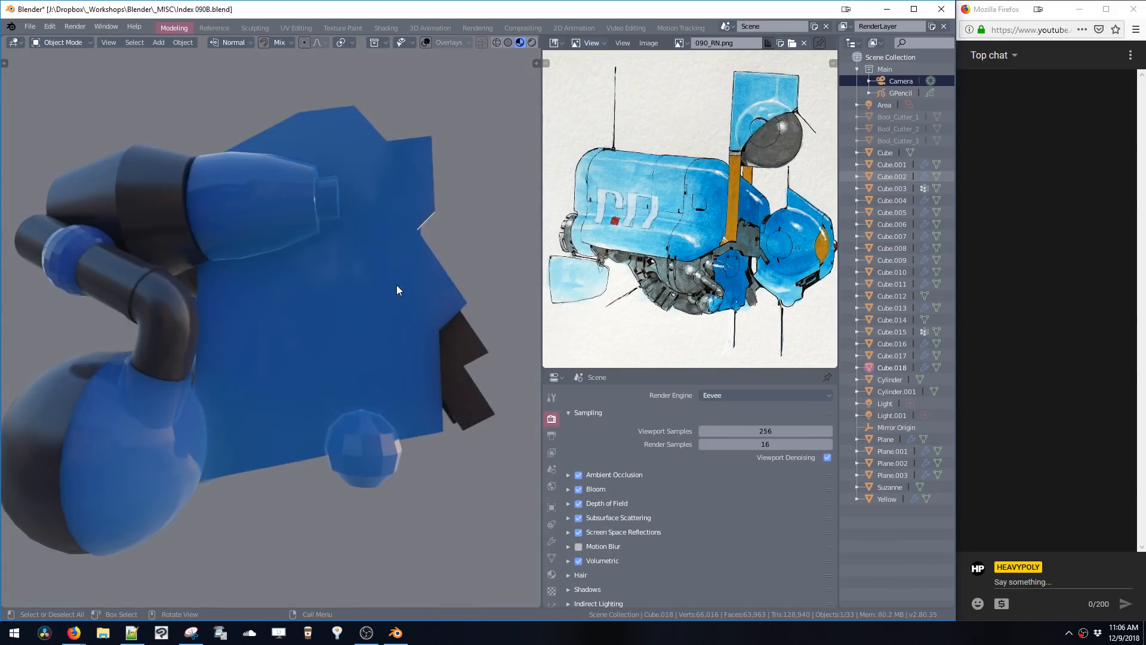
pyautogui.scroll(-6, 453, 323)
pyautogui.moveTo(418, 304)
pyautogui.mouseDown(button='middle')
pyautogui.moveTo(382, 299)
pyautogui.moveTo(334, 323)
pyautogui.moveTo(404, 311)
pyautogui.mouseUp(button='middle')
pyautogui.press('z')
pyautogui.click(430, 329)
# - Select the ship's main blue hull and free the scene's baked lighting
pyautogui.click(324, 335)
pyautogui.press('z')
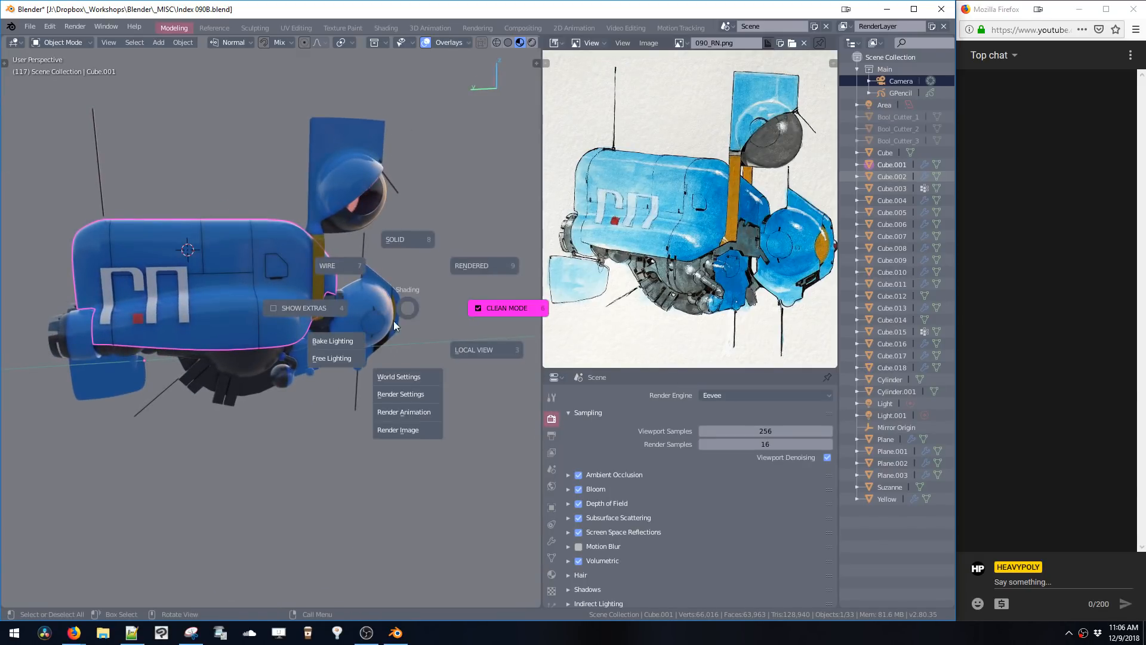
pyautogui.click(344, 358)
# - Select the large dark sphere beneath the hull and enter Edit Mode on it
pyautogui.moveTo(342, 357)
pyautogui.mouseDown(button='middle')
pyautogui.moveTo(352, 304)
pyautogui.moveTo(302, 299)
pyautogui.mouseUp(button='middle')
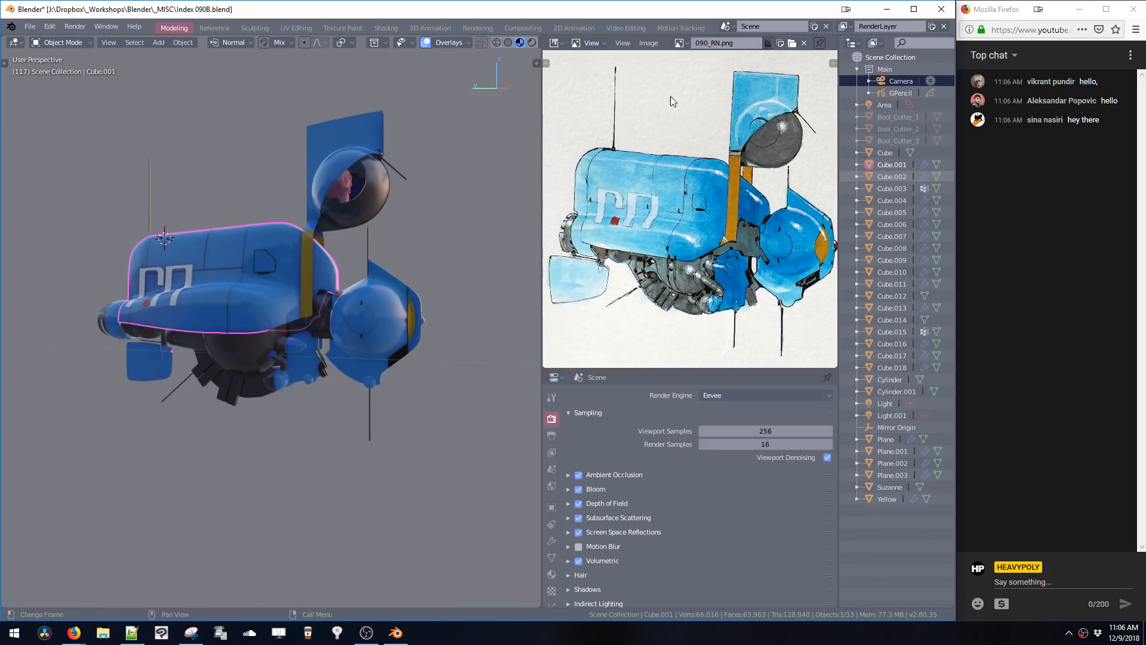
pyautogui.keyDown('shift'); pyautogui.moveTo(388, 316); pyautogui.dragTo(450, 281, button='middle'); pyautogui.keyUp('shift')
pyautogui.scroll(3, 441, 281)
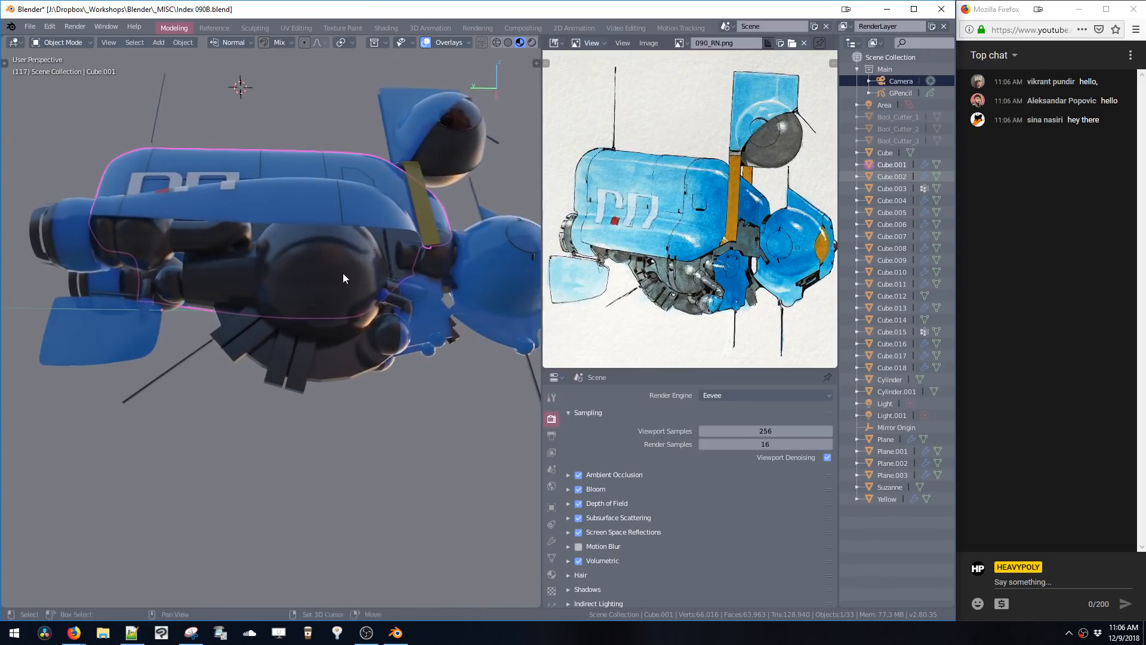
pyautogui.click(328, 278)
pyautogui.moveTo(328, 277); pyautogui.dragTo(306, 260, button='middle')
pyautogui.press('Tab')
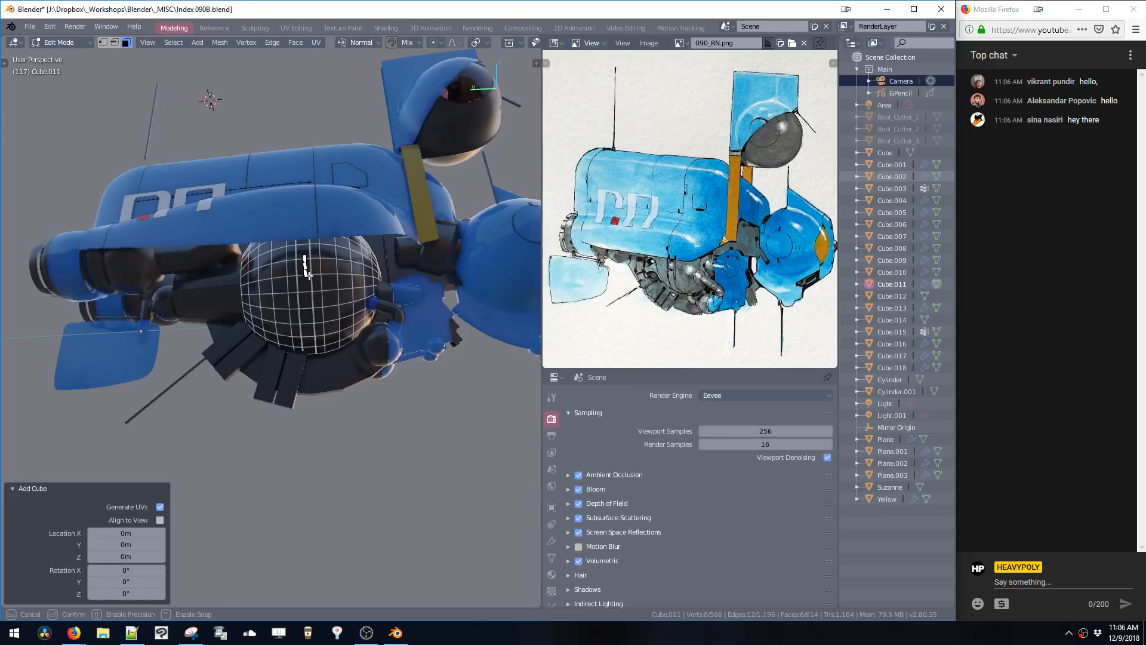
pyautogui.moveTo(325, 289); pyautogui.dragTo(363, 337)
pyautogui.moveTo(363, 337); pyautogui.dragTo(257, 354, button='middle')
pyautogui.press('g')
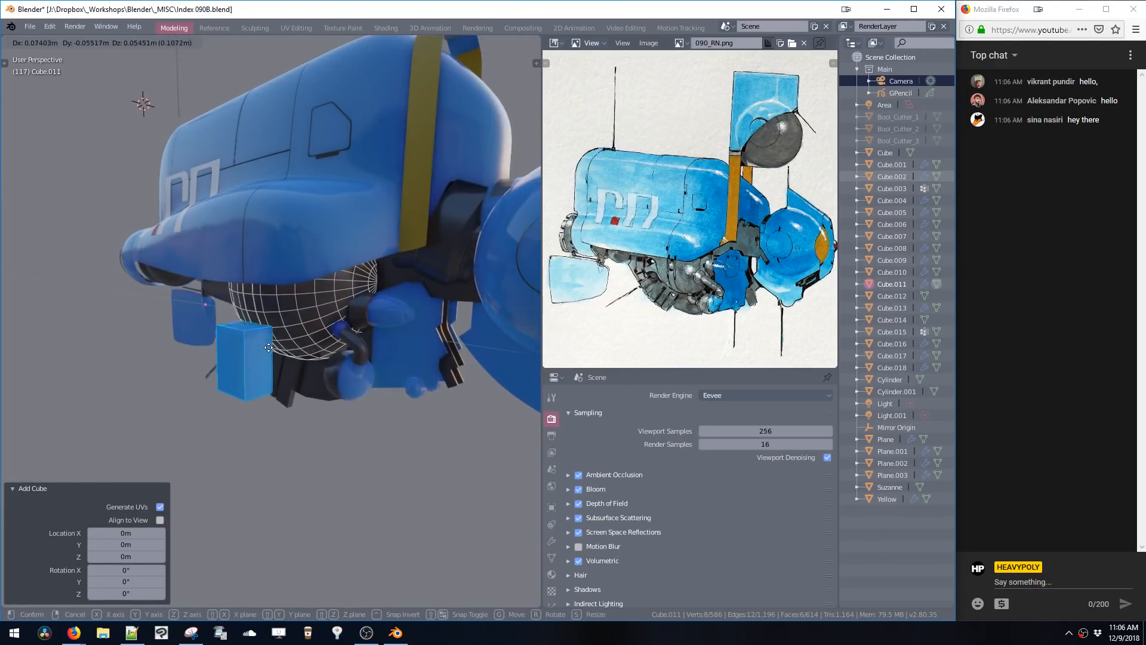
pyautogui.click(349, 307)
pyautogui.moveTo(350, 307); pyautogui.dragTo(385, 332, button='middle')
pyautogui.press('g')
pyautogui.click(338, 309)
pyautogui.press('x')
pyautogui.hotkey('shift', 'a')
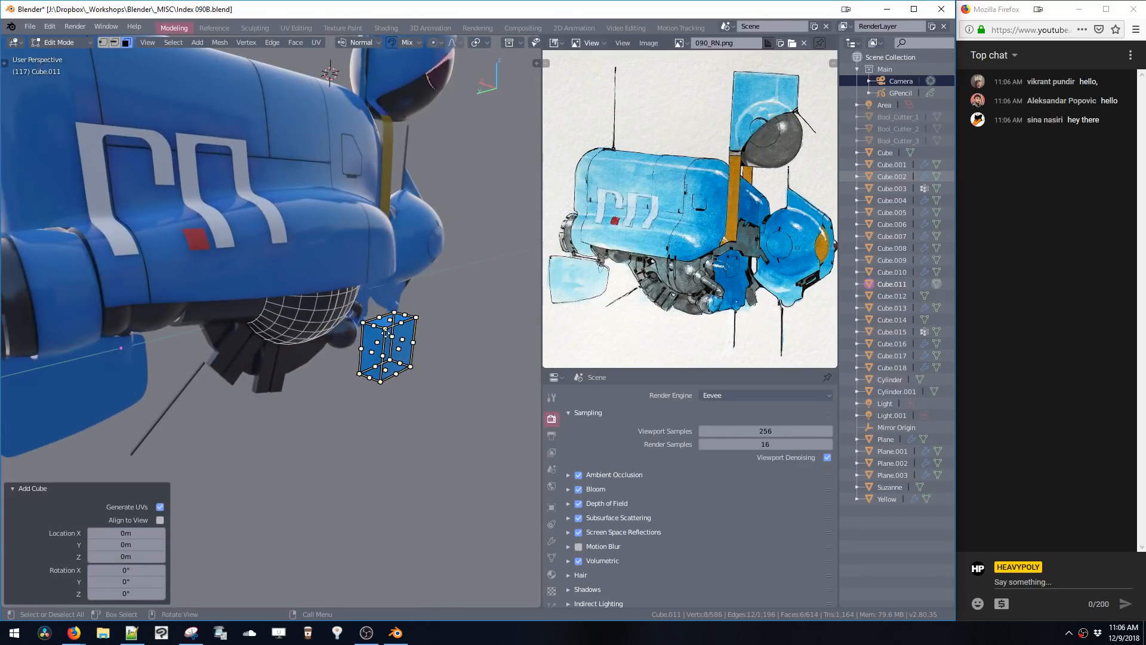
pyautogui.moveTo(398, 347); pyautogui.dragTo(260, 294)
pyautogui.moveTo(412, 341); pyautogui.dragTo(325, 305, button='middle')
pyautogui.press('x')
# - Try to inset the vertical face loop running down the middle of the dark sphere
pyautogui.hotkey('ctrl', 'space')
pyautogui.click(311, 293)
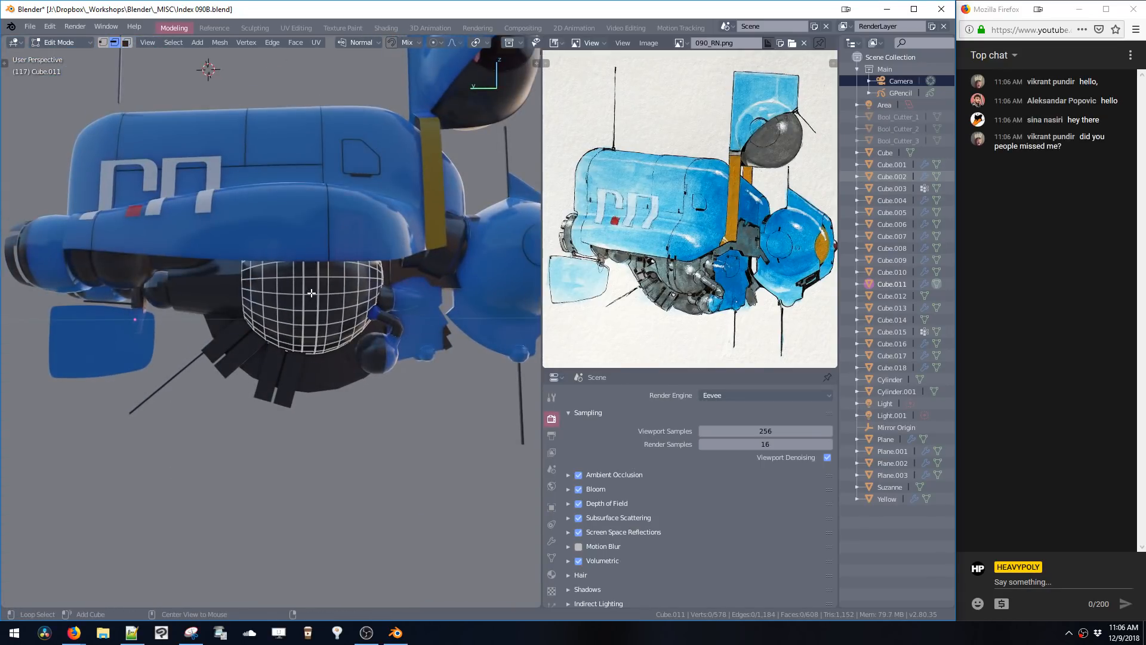
pyautogui.press('3')
pyautogui.keyDown('alt'); pyautogui.click(317, 311); pyautogui.keyUp('alt')
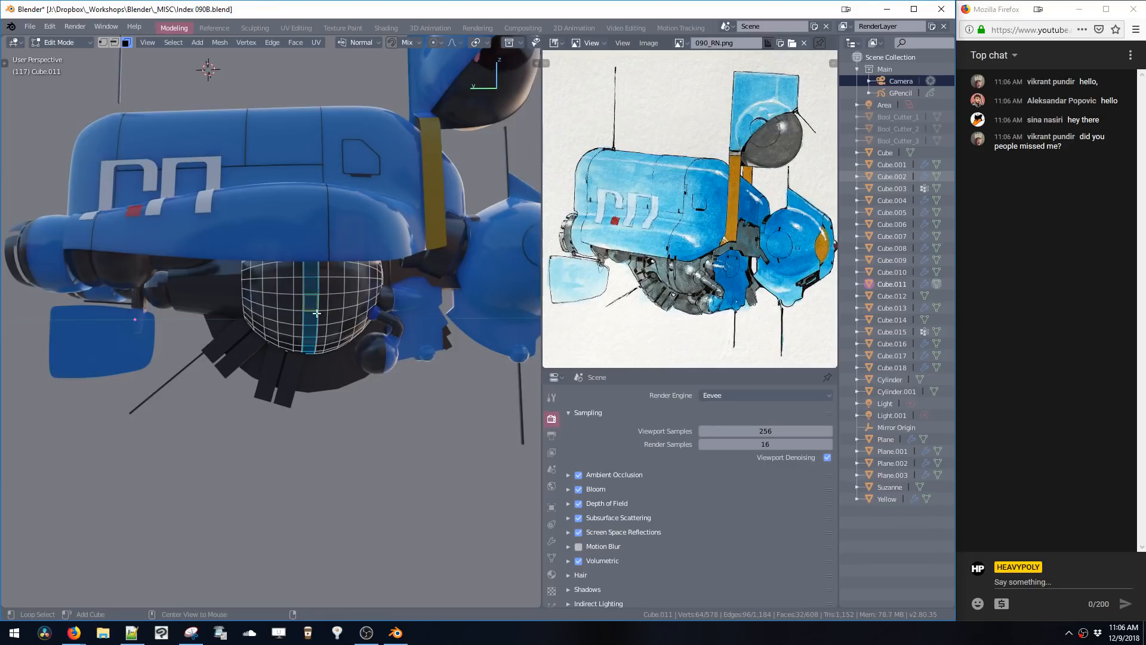
pyautogui.scroll(5, 327, 307)
pyautogui.moveTo(332, 284); pyautogui.dragTo(384, 325, button='middle')
pyautogui.press('i')
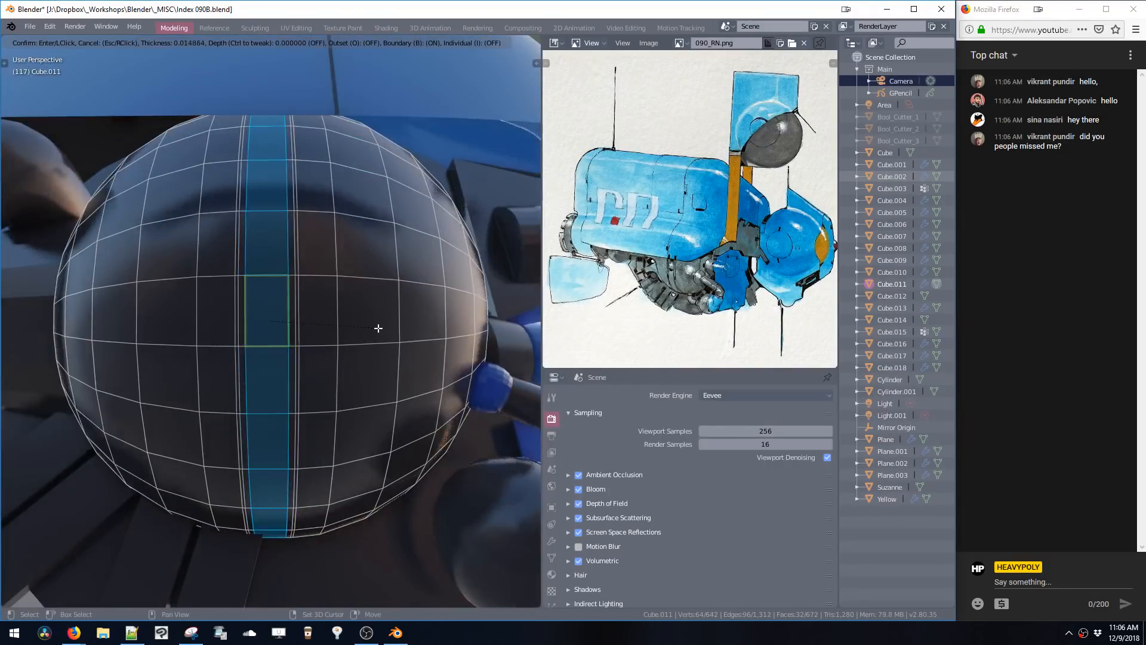
pyautogui.click(371, 323)
pyautogui.scroll(6, 376, 284)
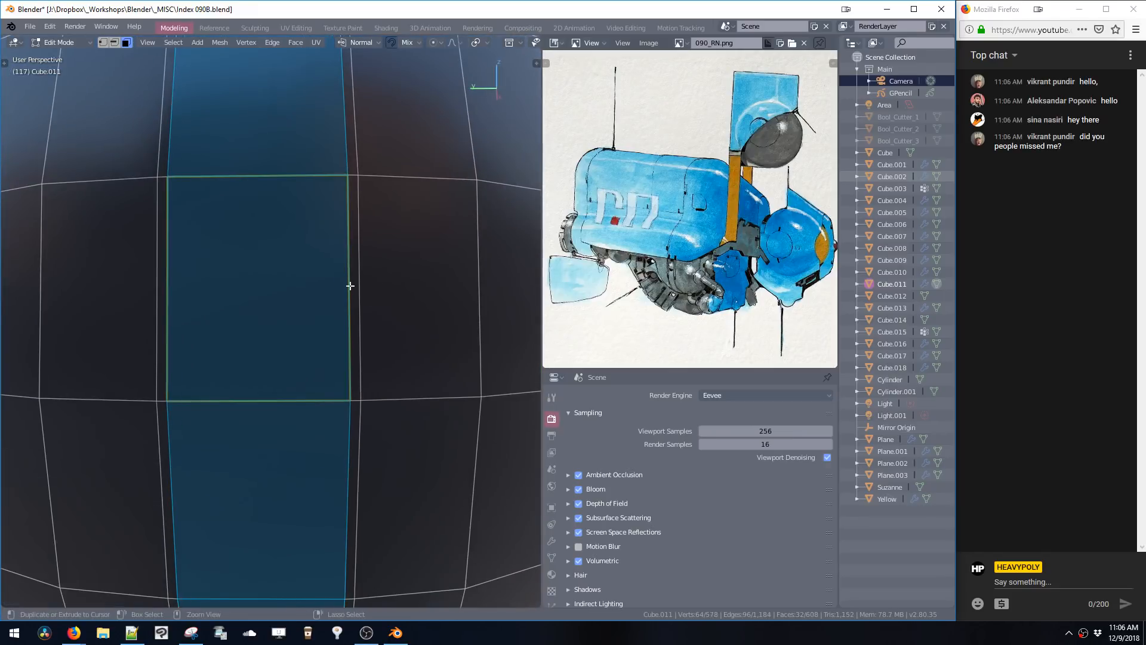
pyautogui.hotkey('ctrl', 'z')
# - Select the two vertical edge loops bordering the sphere's middle strip and scale them by about 1.078 along Y
pyautogui.scroll(-6, 342, 319)
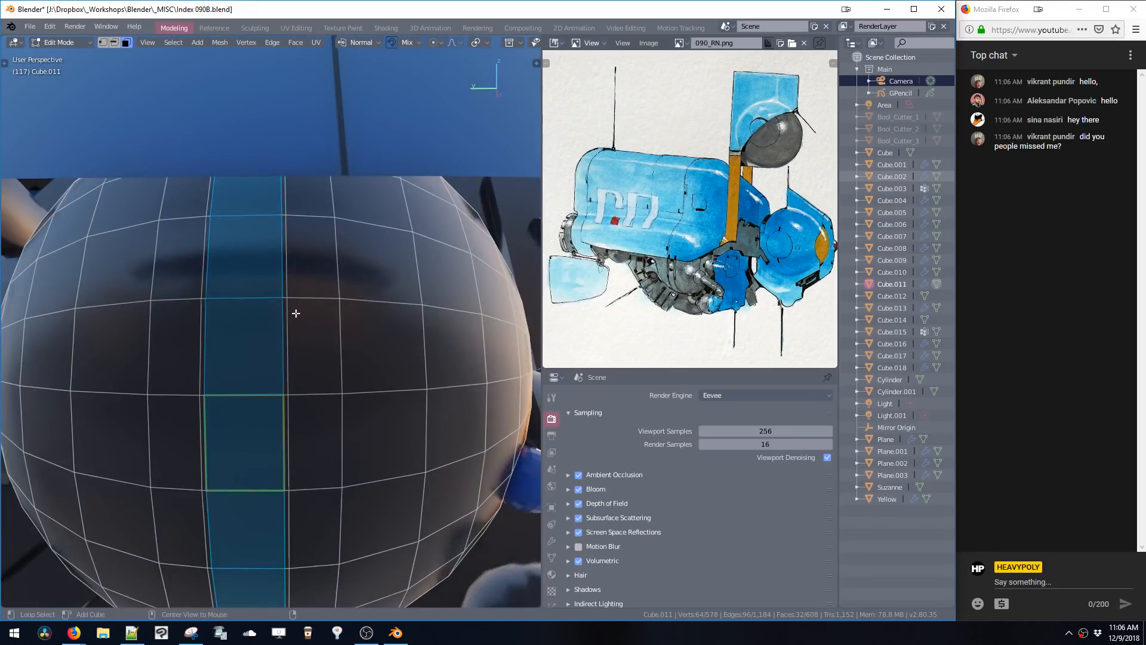
pyautogui.press('space')
pyautogui.keyDown('alt'); pyautogui.click(288, 330); pyautogui.keyUp('alt')
pyautogui.keyDown('alt'); pyautogui.keyDown('shift'); pyautogui.click(200, 331); pyautogui.keyUp('shift'); pyautogui.keyUp('alt')
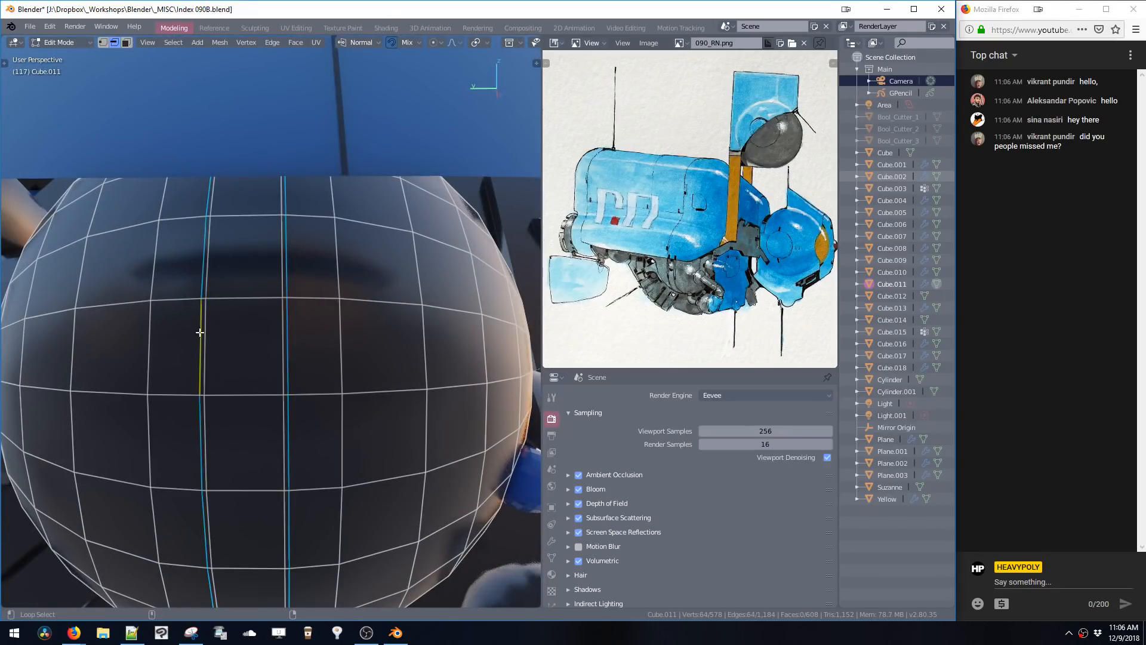
pyautogui.press('s')
pyautogui.press('y')
pyautogui.click(324, 365)
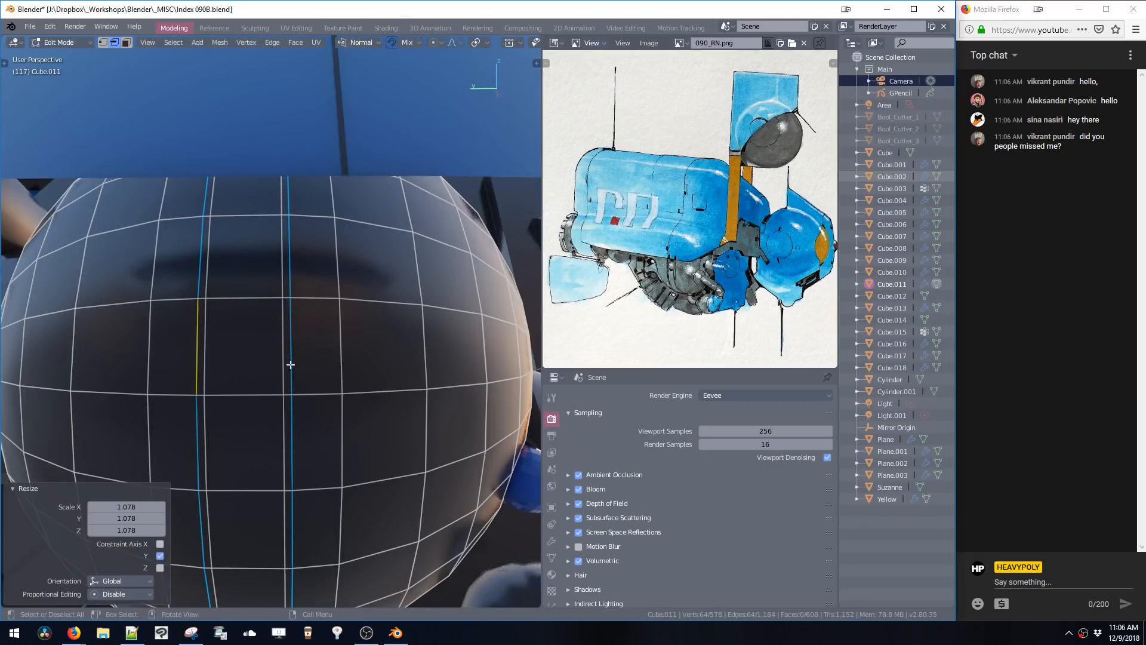
# - Select three adjoining upper faces in each of the two narrow vertical strips on the sphere
pyautogui.press('space')
pyautogui.click(287, 313)
pyautogui.keyDown('shift'); pyautogui.click(282, 284); pyautogui.keyUp('shift')
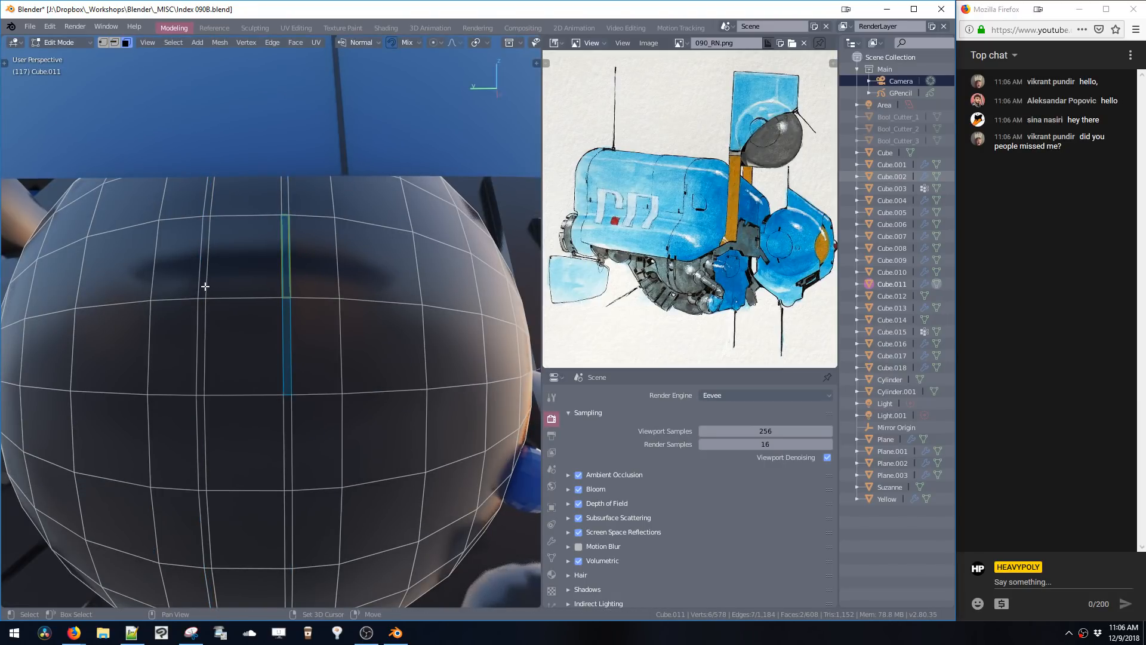
pyautogui.keyDown('shift'); pyautogui.click(202, 323); pyautogui.keyUp('shift')
pyautogui.keyDown('shift'); pyautogui.click(212, 239); pyautogui.keyUp('shift')
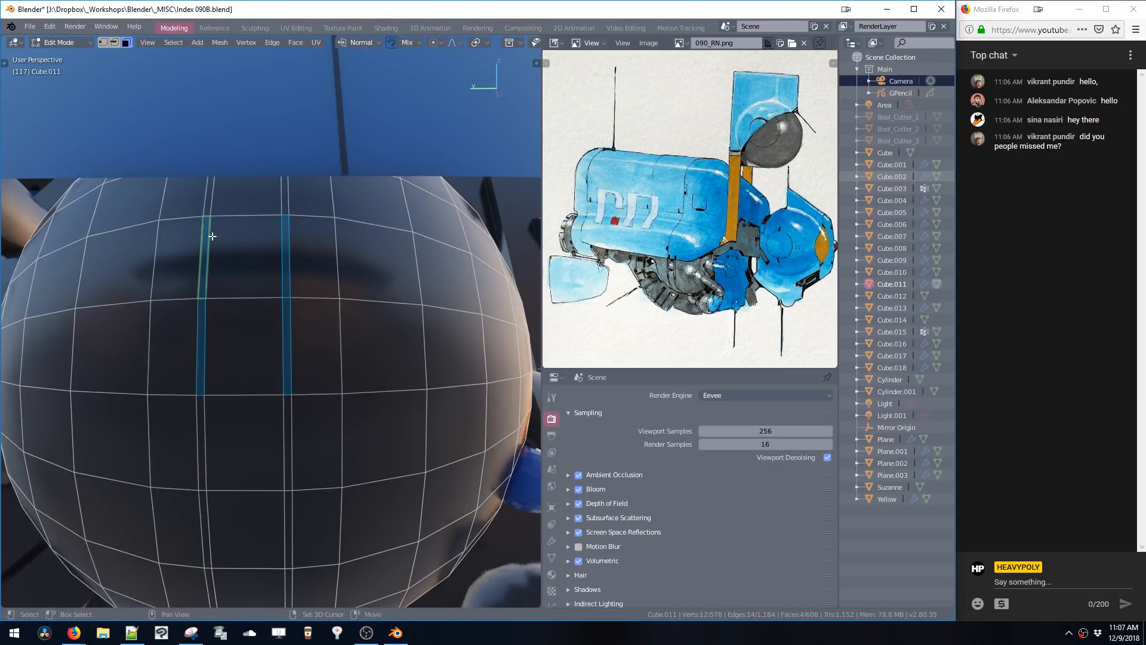
pyautogui.keyDown('shift'); pyautogui.click(209, 203); pyautogui.keyUp('shift')
pyautogui.moveTo(289, 216); pyautogui.dragTo(340, 309, button='middle')
pyautogui.press('a')
pyautogui.press('e')
pyautogui.click(296, 282)
pyautogui.hotkey('ctrl', 'z')
pyautogui.hotkey('ctrl', 'z')
# - Extrude the selected strip faces about 0.00479 m with Extrude and Move on Normals
pyautogui.press('F3')
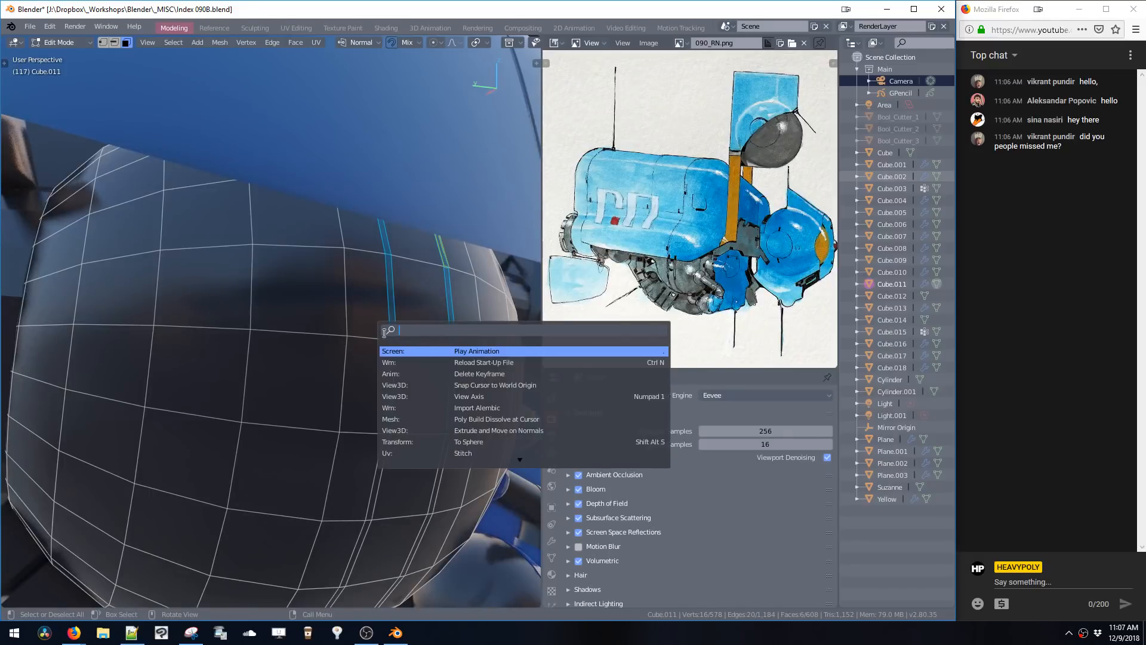
pyautogui.write('extrude')
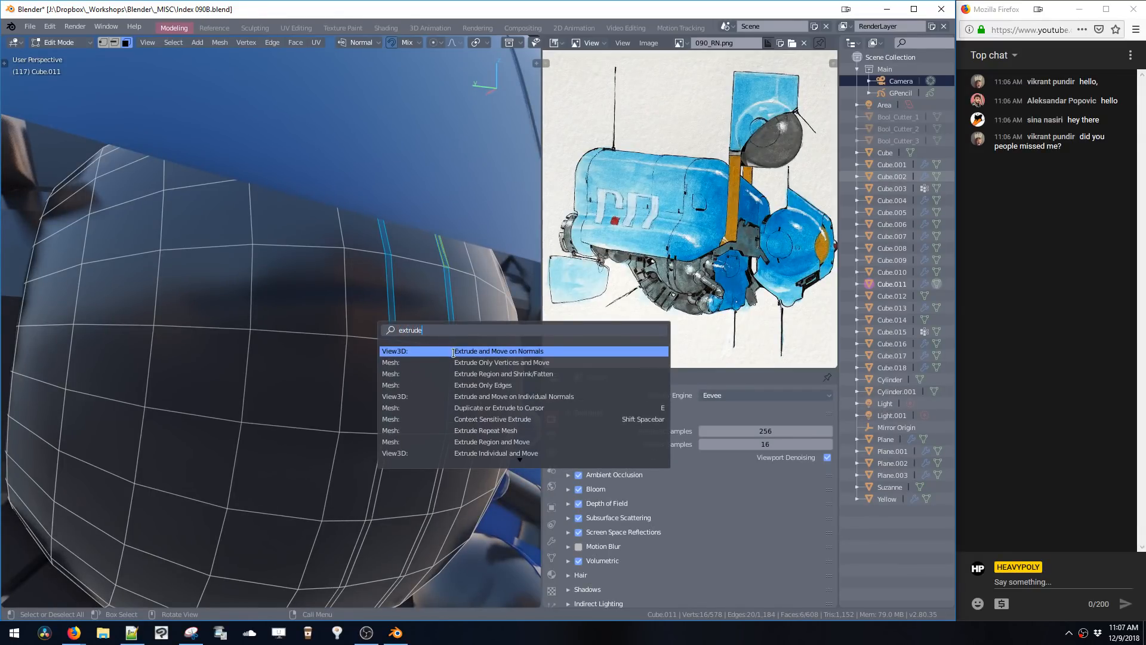
pyautogui.press('Return')
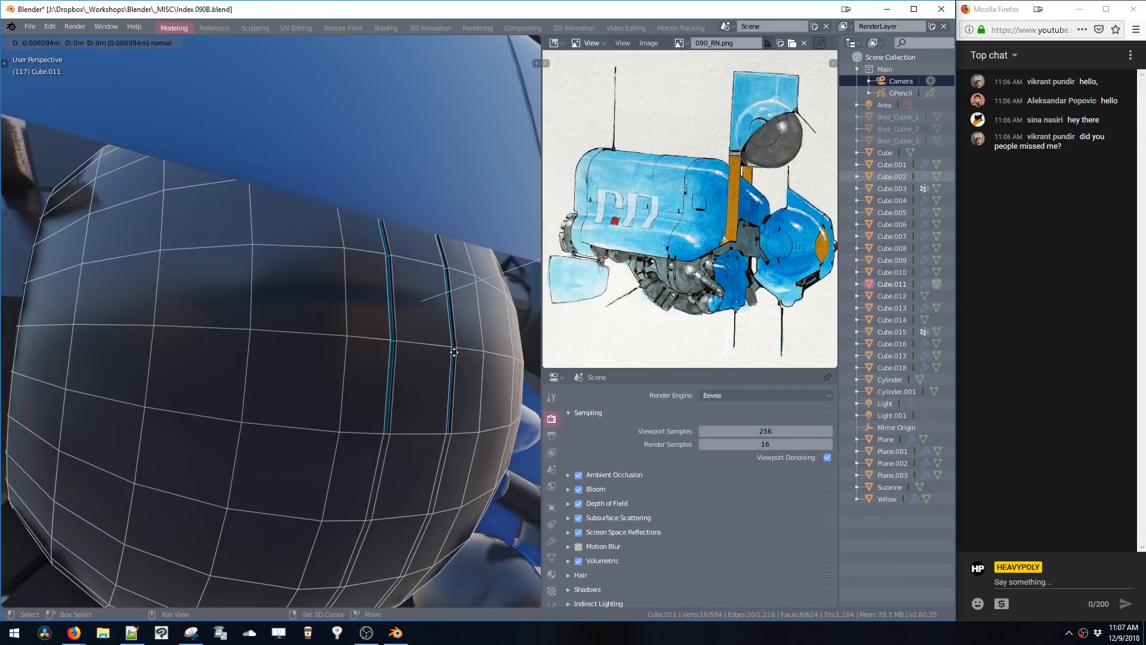
pyautogui.click(459, 272)
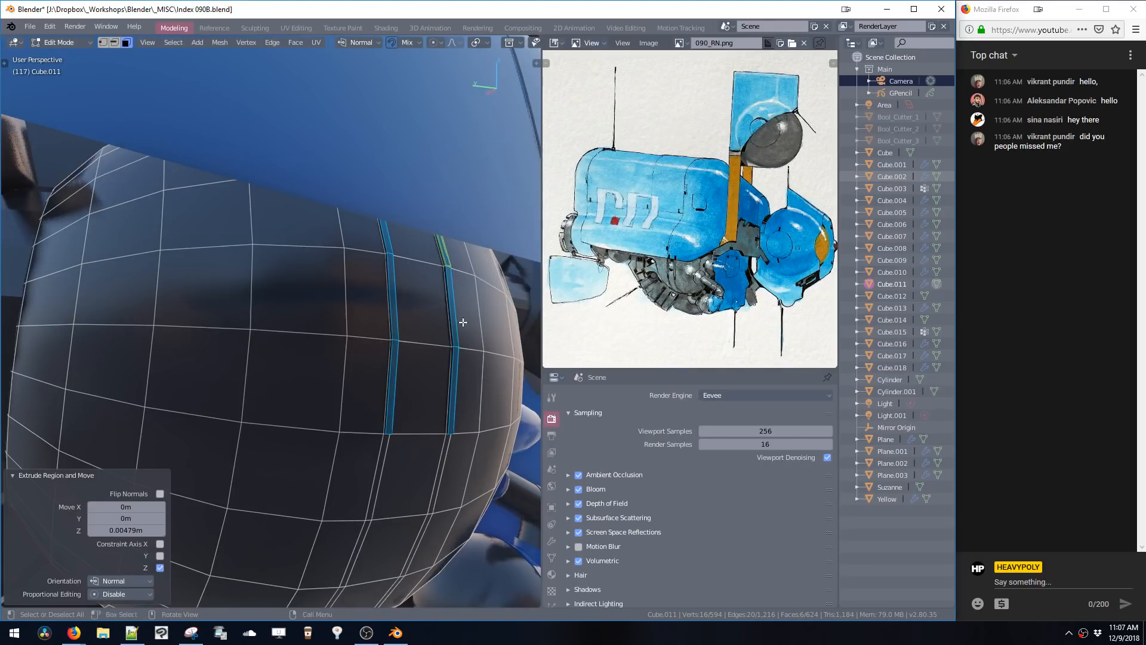
# - Move the extruded strip faces slightly along the global X axis and deselect the whole mesh
pyautogui.moveTo(460, 273); pyautogui.dragTo(450, 315, button='middle')
pyautogui.press('g')
pyautogui.press('y')
pyautogui.press('x')
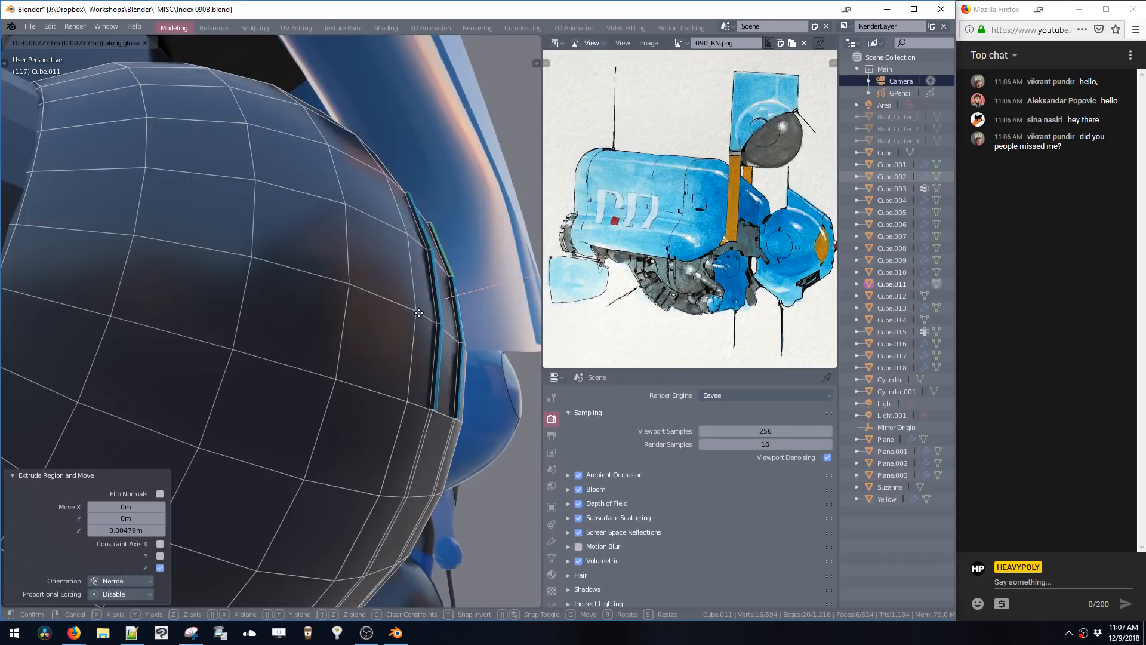
pyautogui.click(441, 311)
pyautogui.press('a')
pyautogui.moveTo(441, 310); pyautogui.dragTo(396, 316, button='middle')
pyautogui.press('a')
pyautogui.scroll(-3, 387, 308)
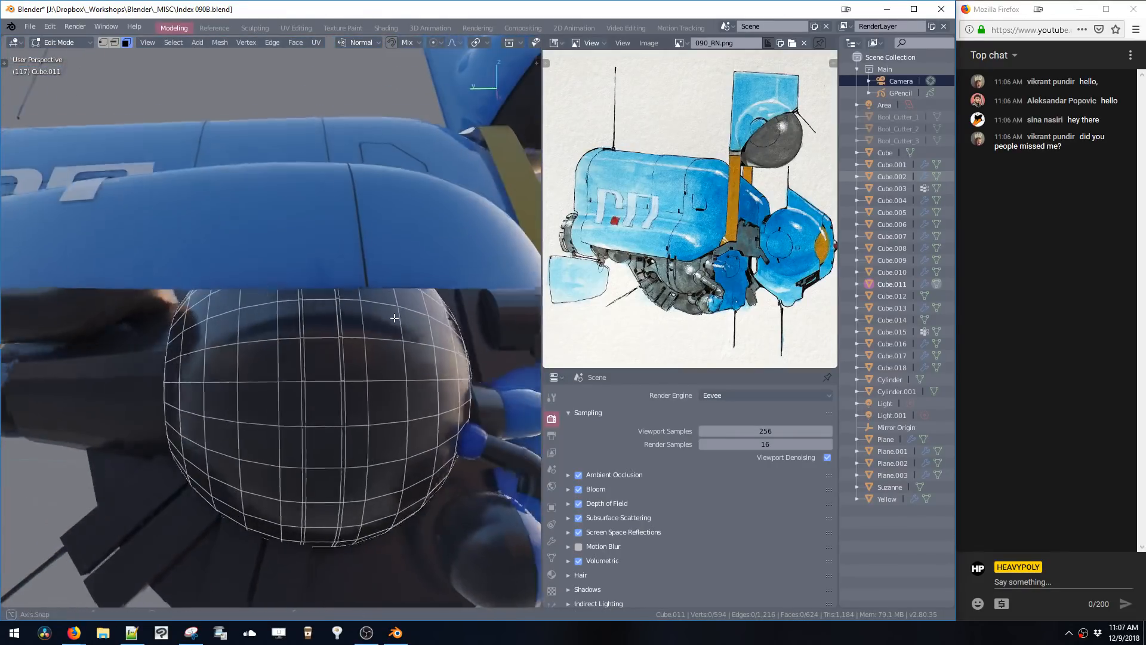
# - Select the adjoining upper faces in the sphere's middle strip and try to inset them
pyautogui.click(326, 319)
pyautogui.keyDown('shift'); pyautogui.click(325, 297); pyautogui.keyUp('shift')
pyautogui.moveTo(326, 298); pyautogui.dragTo(353, 322, button='middle')
pyautogui.press('i')
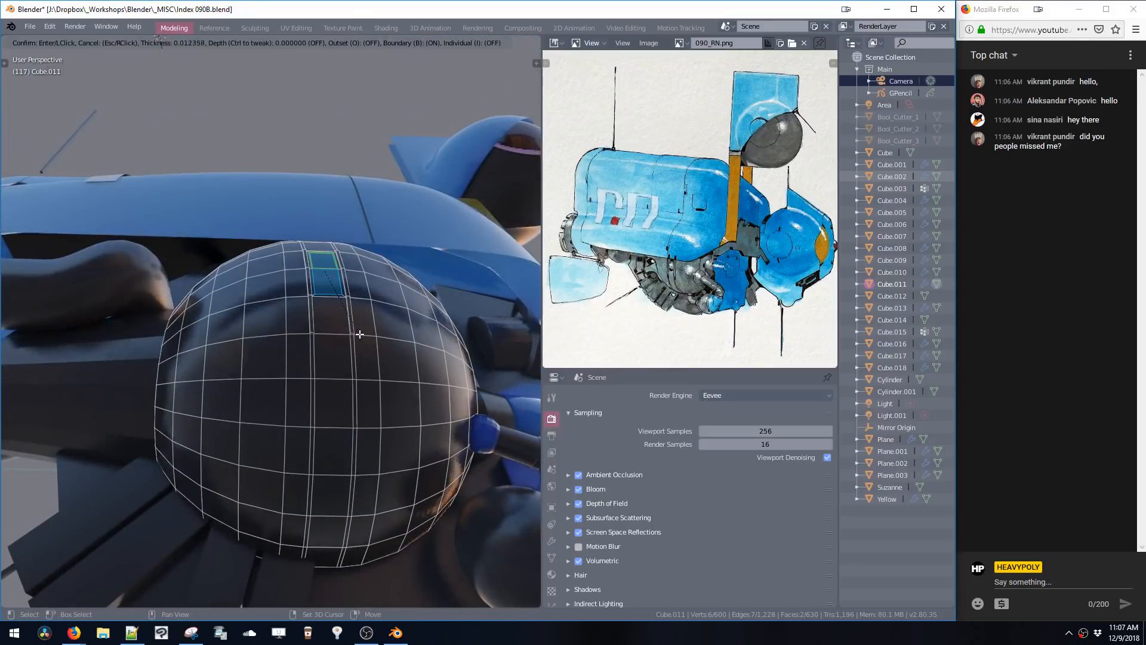
pyautogui.click(362, 339)
pyautogui.press('a')
pyautogui.hotkey('ctrl', 'z')
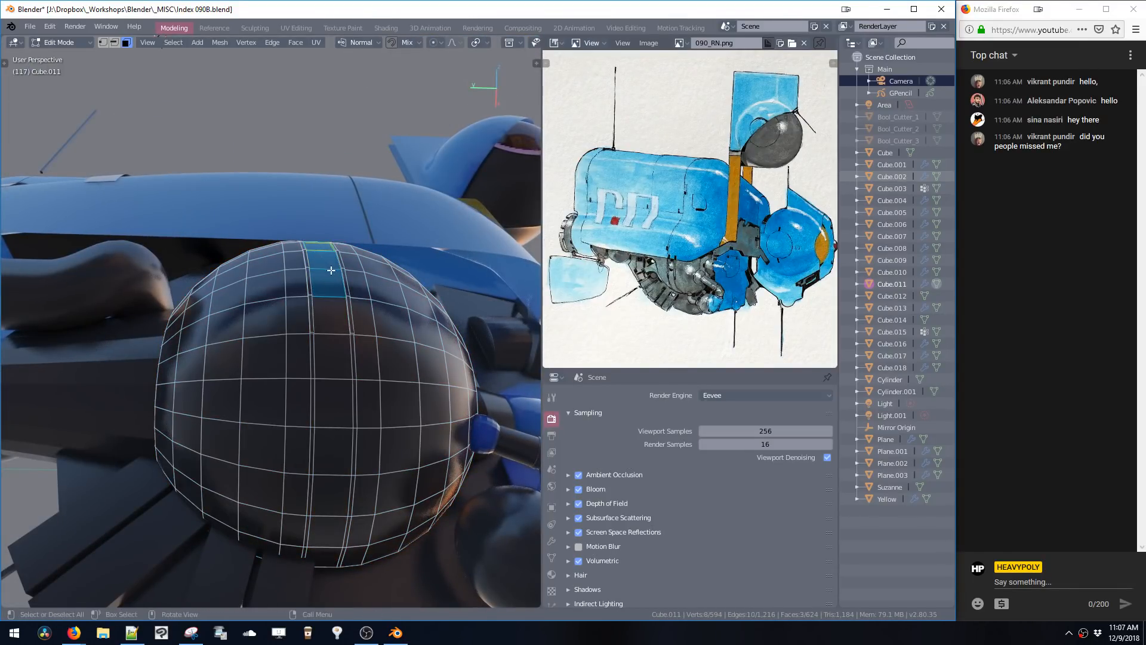
# - Inset the selected upper faces of the sphere's middle strip by 0.007989 m
pyautogui.press('KP_Decimal')
pyautogui.moveTo(328, 267); pyautogui.dragTo(345, 395, button='middle')
pyautogui.press('i')
pyautogui.click(346, 408)
# - Extrude the inset faces about 0.0104 m with Extrude and Move on Normals and return to Object Mode
pyautogui.press('F3')
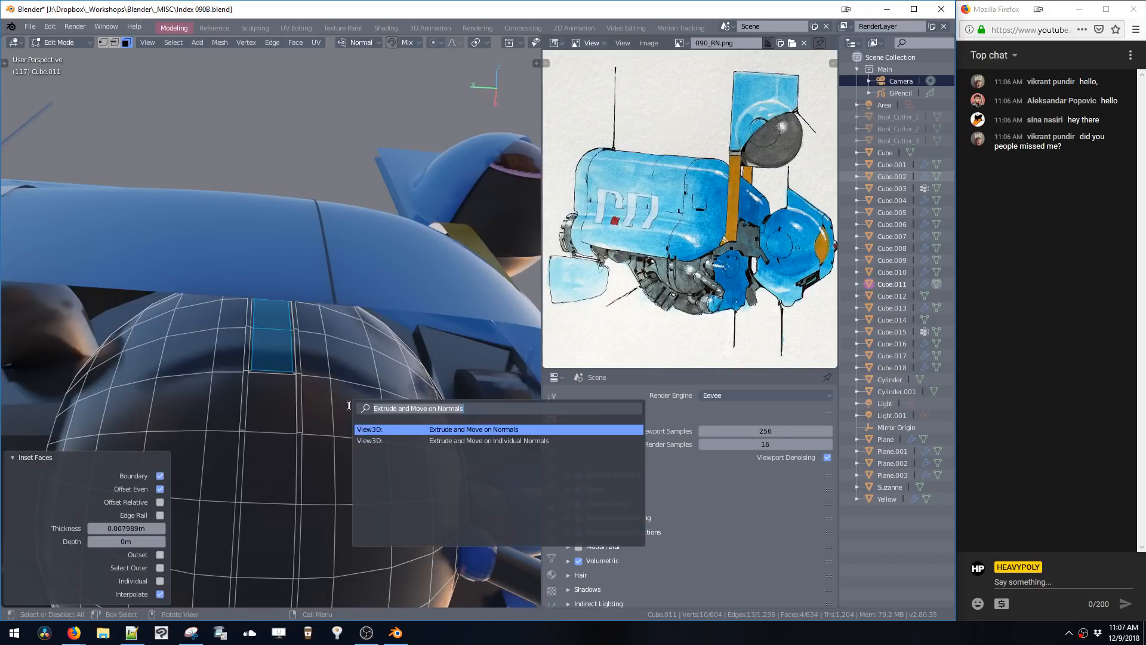
pyautogui.write('e')
pyautogui.click(408, 429)
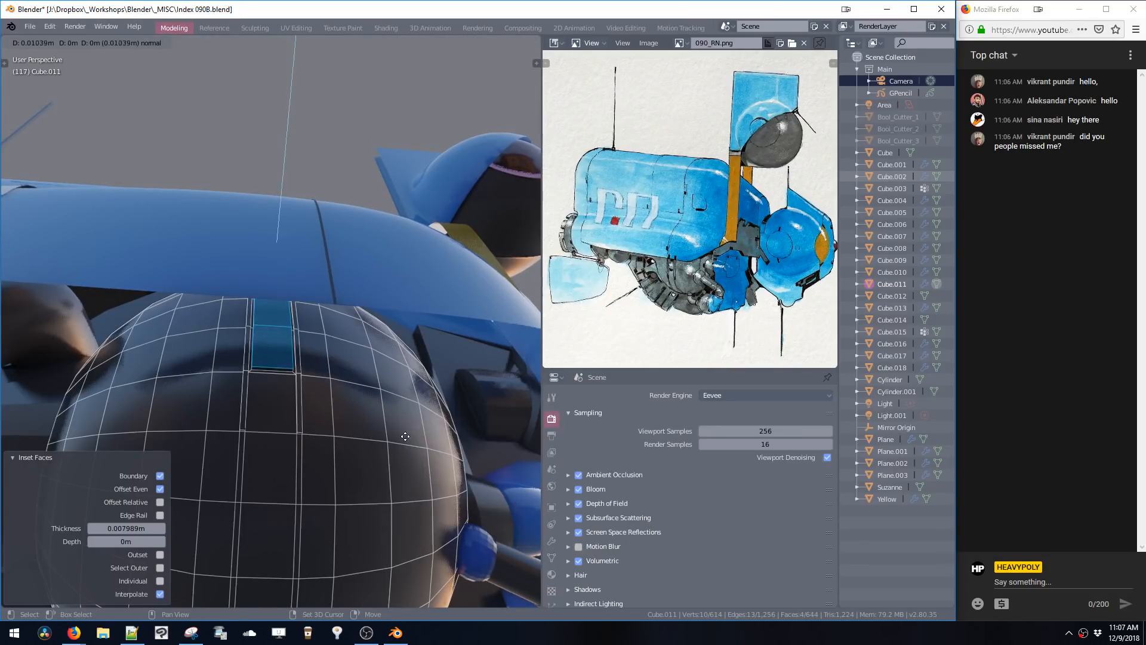
pyautogui.click(404, 440)
pyautogui.press('space')
pyautogui.click(377, 388)
pyautogui.moveTo(370, 388); pyautogui.dragTo(352, 448, button='middle')
pyautogui.moveTo(353, 448); pyautogui.dragTo(374, 386, button='middle')
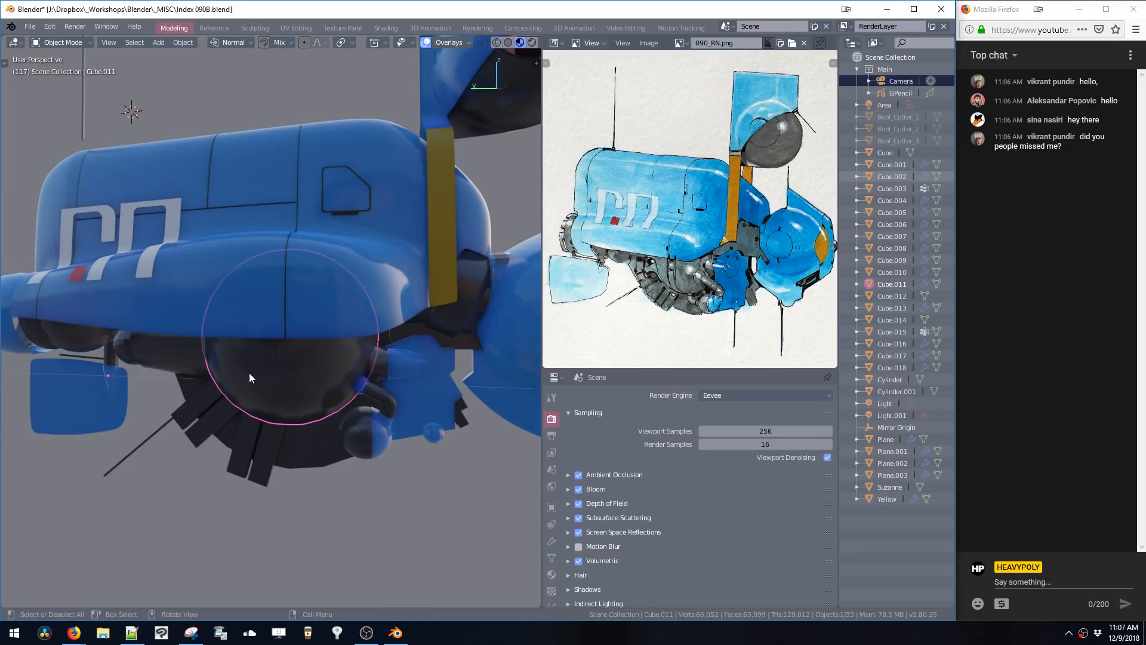
# - Switch the 3D viewport to the left orthographic view, framed on the dark fins below the sphere
pyautogui.moveTo(249, 372); pyautogui.dragTo(259, 358, button='middle')
pyautogui.press('v')
pyautogui.click(354, 375)
pyautogui.press('v')
pyautogui.click(368, 386)
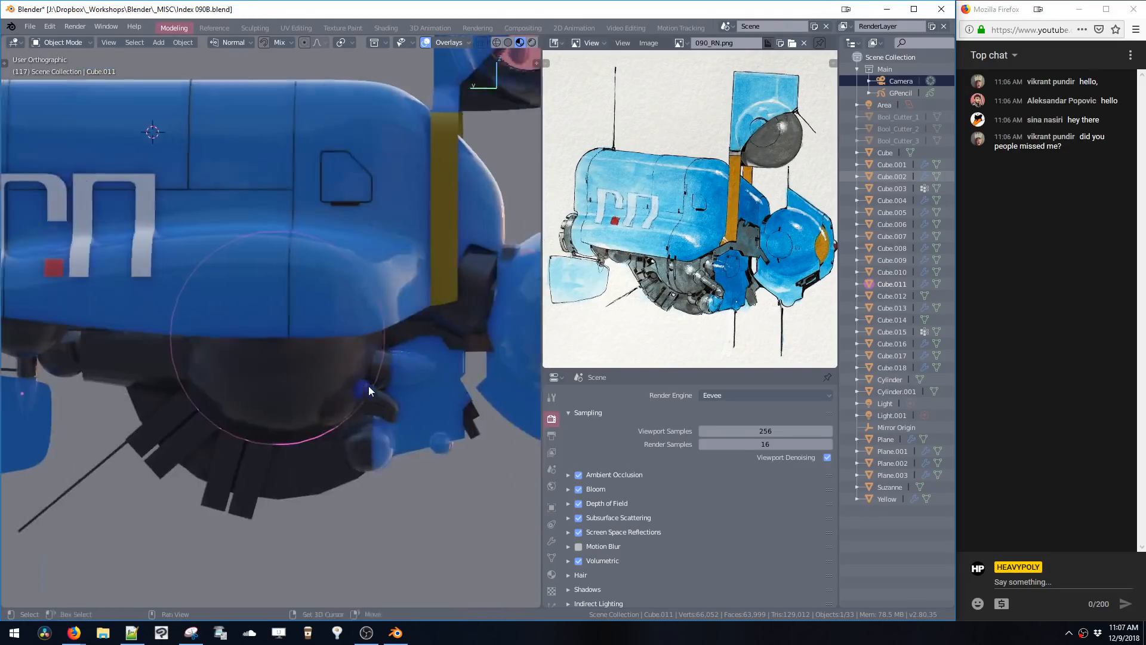
pyautogui.keyDown('shift'); pyautogui.moveTo(368, 386); pyautogui.dragTo(412, 359, button='middle'); pyautogui.keyUp('shift')
pyautogui.keyDown('shift'); pyautogui.moveTo(388, 406); pyautogui.dragTo(396, 365, button='middle'); pyautogui.keyUp('shift')
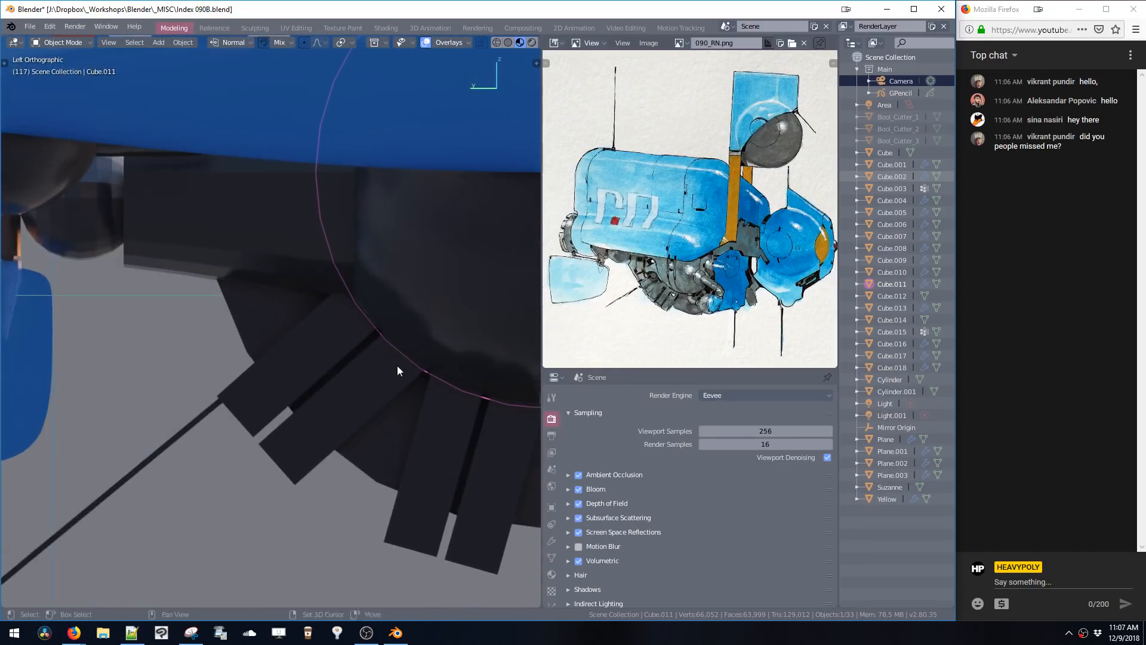
# - Select the Cube.014 fin object and test its linked parts with Select Linked in Edit Mode, ending with everything deselected
pyautogui.keyDown('shift'); pyautogui.moveTo(396, 365); pyautogui.dragTo(327, 331); pyautogui.keyUp('shift')
pyautogui.press('Tab')
pyautogui.keyDown('shift'); pyautogui.moveTo(297, 310); pyautogui.dragTo(338, 315, button='middle'); pyautogui.keyUp('shift')
pyautogui.press('Tab')
pyautogui.click(328, 372)
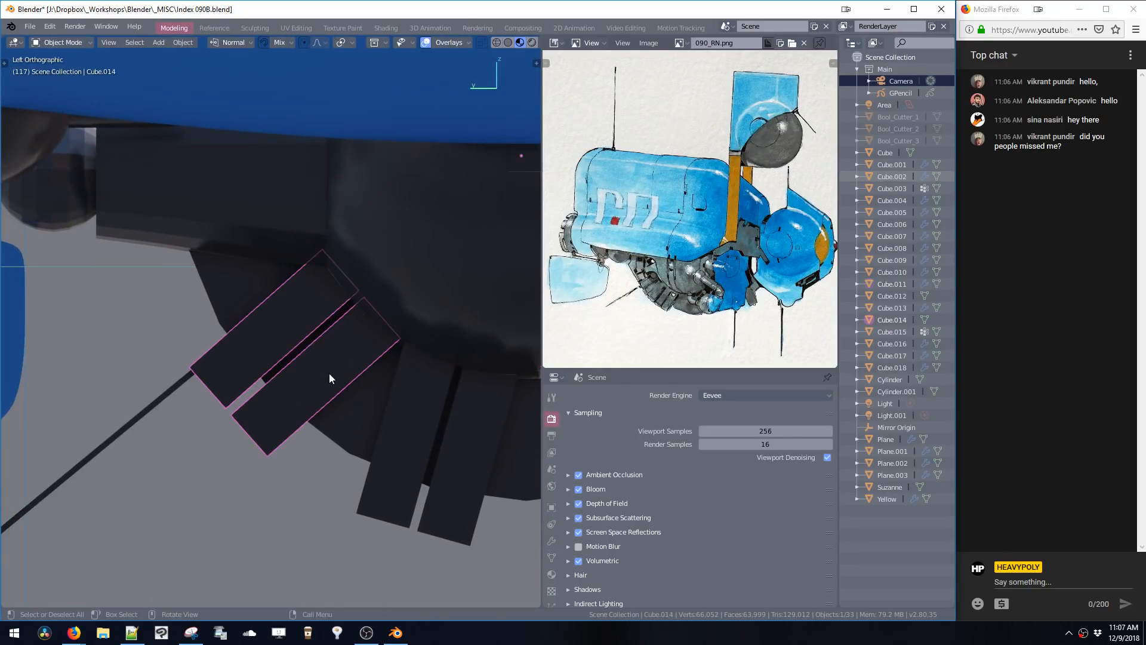
pyautogui.press('Tab')
pyautogui.hotkey('ctrl', 'l')
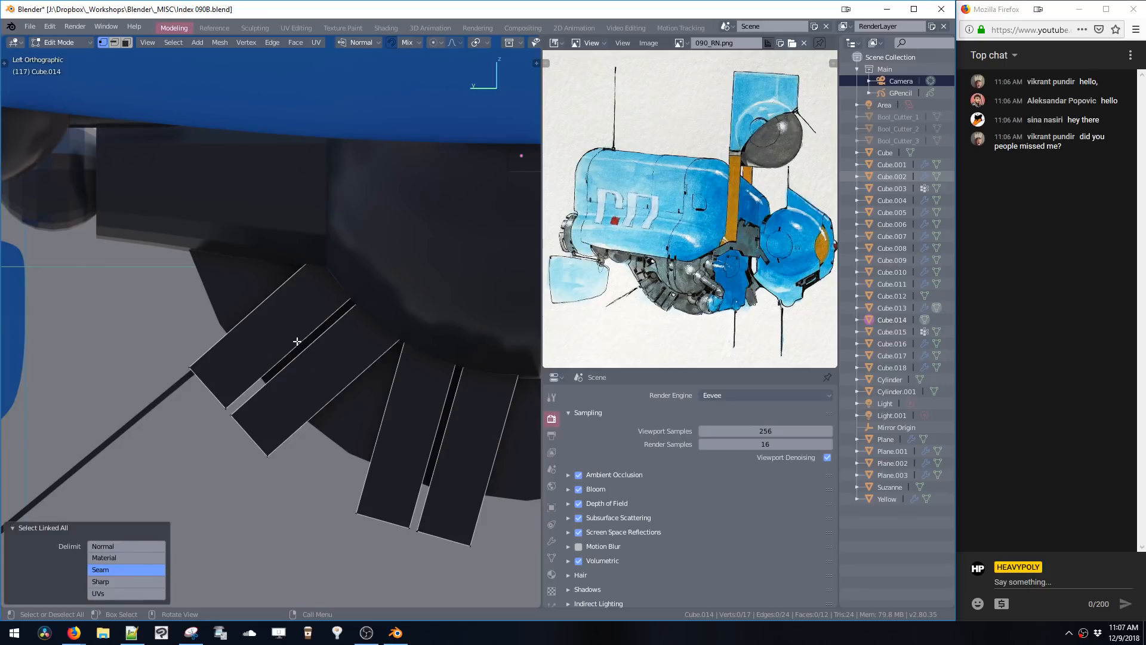
pyautogui.click(224, 411)
pyautogui.hotkey('ctrl', 'l')
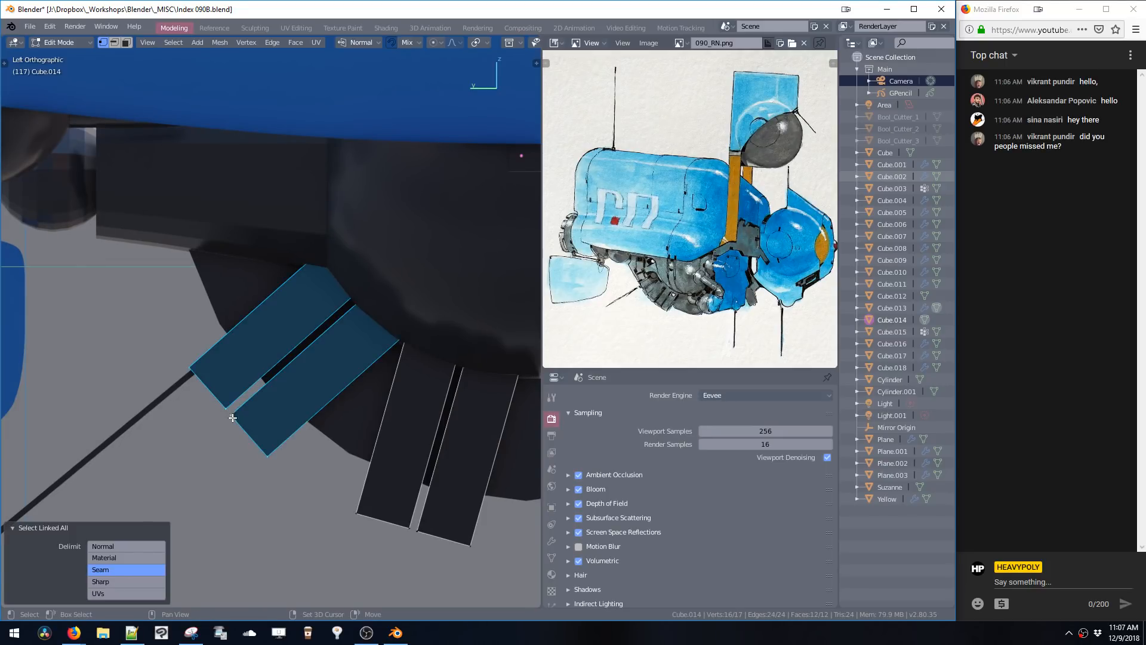
pyautogui.keyDown('shift'); pyautogui.click(231, 417); pyautogui.keyUp('shift')
pyautogui.hotkey('ctrl', 'l')
pyautogui.hotkey('alt', 'a')
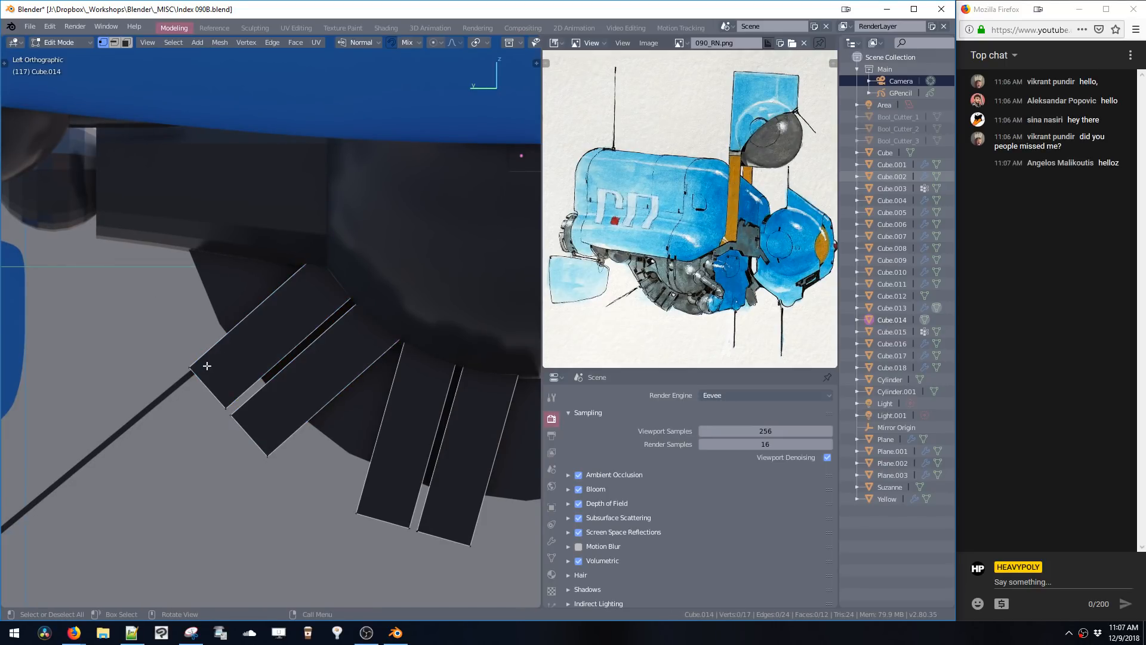
# - Try to move the outer long edge of the first Cube.014 fin and return to Object Mode
pyautogui.click(188, 367)
pyautogui.keyDown('shift'); pyautogui.click(317, 253); pyautogui.keyUp('shift')
pyautogui.press('g')
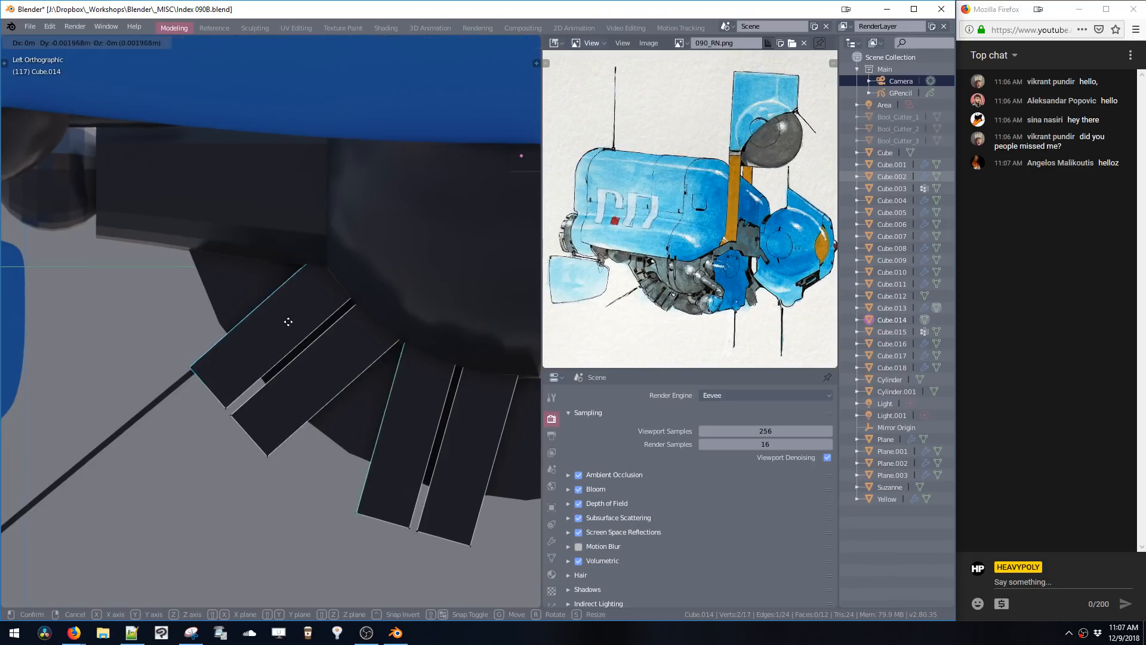
pyautogui.click(268, 386)
pyautogui.hotkey('ctrl', 'z')
pyautogui.press('Tab')
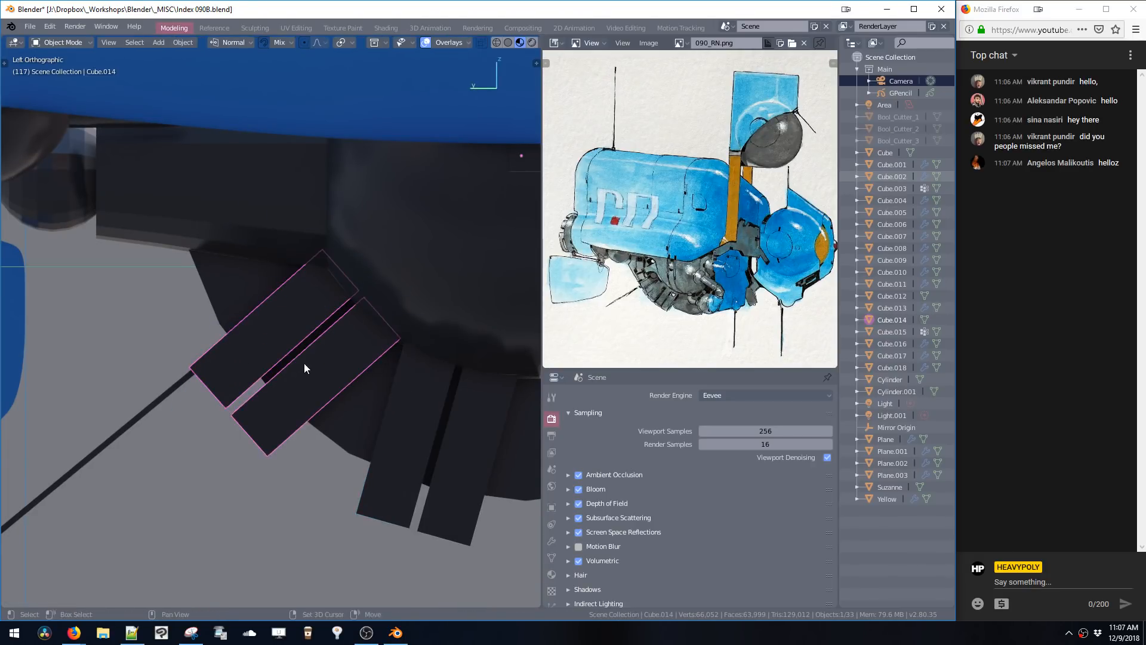
# - Add a 2 m plane and move its mesh −0.702 m in Y and −2.87 m in Z in Edit Mode
pyautogui.hotkey('shift', 'a')
pyautogui.click(334, 365)
pyautogui.keyDown('shift'); pyautogui.moveTo(334, 371); pyautogui.dragTo(278, 284, button='middle'); pyautogui.keyUp('shift')
pyautogui.scroll(-10, 278, 284)
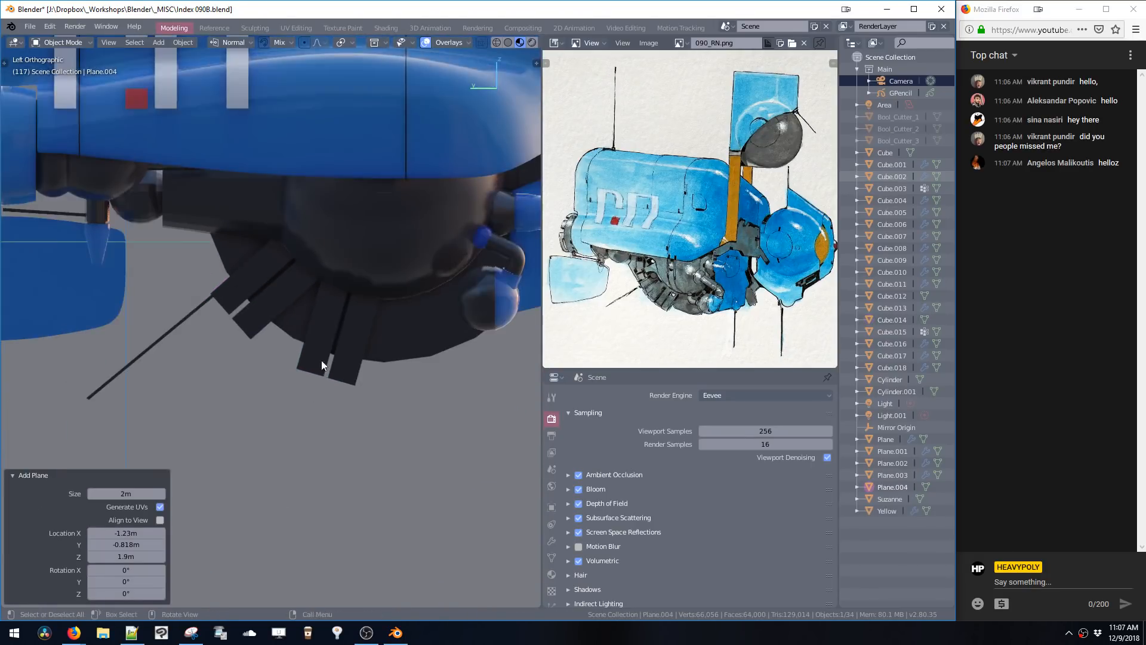
pyautogui.press('Tab')
pyautogui.press('g')
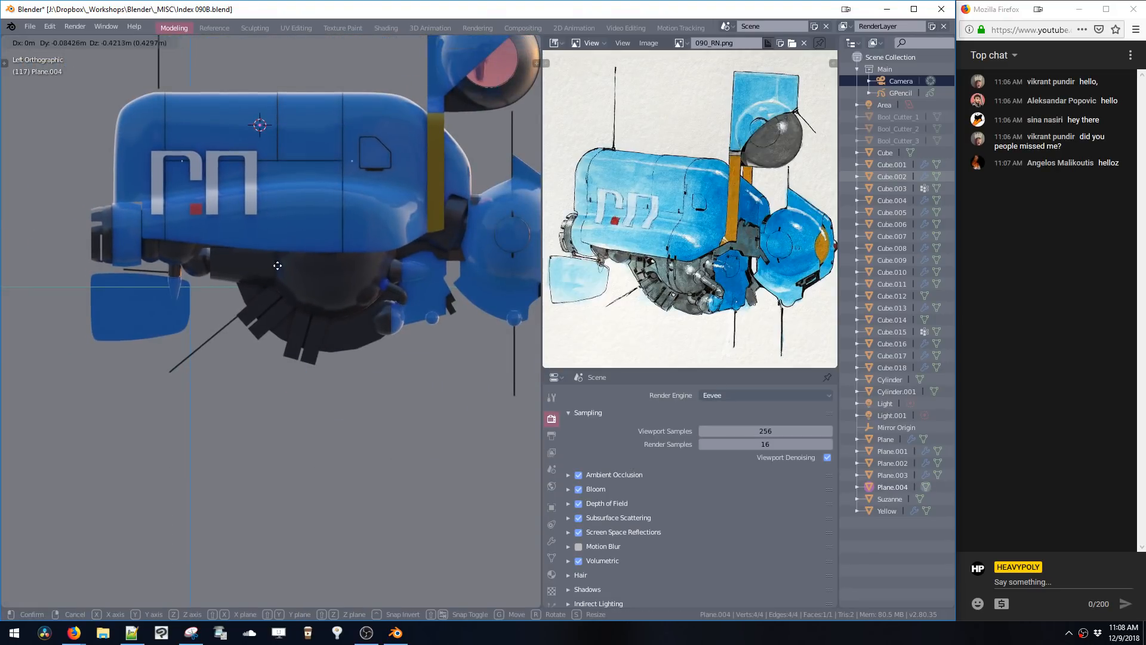
pyautogui.click(323, 433)
# - Duplicate the plane's corner vertex and move the copy up onto the first fin
pyautogui.scroll(1, 322, 353)
pyautogui.scroll(5, 334, 251)
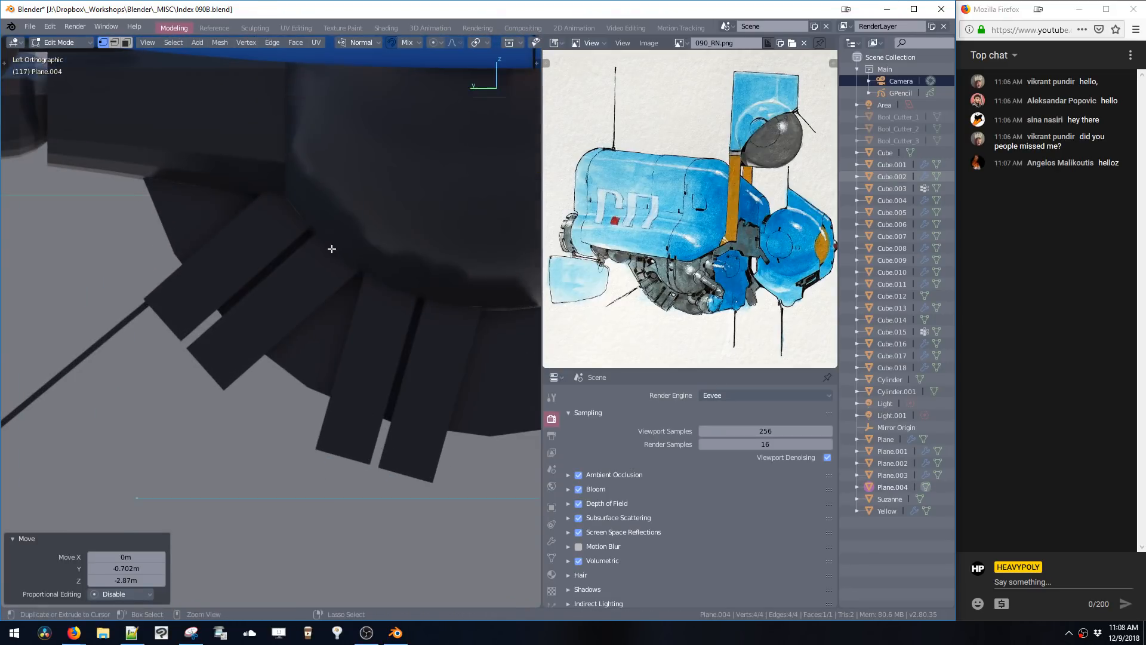
pyautogui.click(197, 449)
pyautogui.hotkey('shift', 'd')
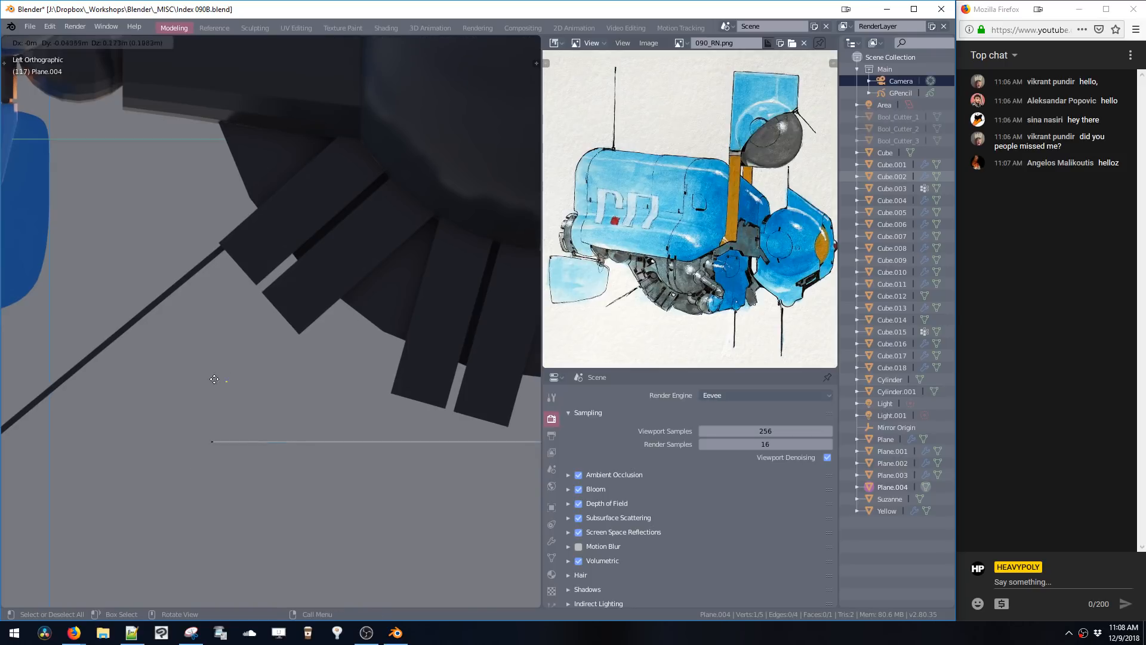
pyautogui.click(225, 359)
pyautogui.scroll(2, 225, 359)
pyautogui.press('g')
pyautogui.click(337, 203)
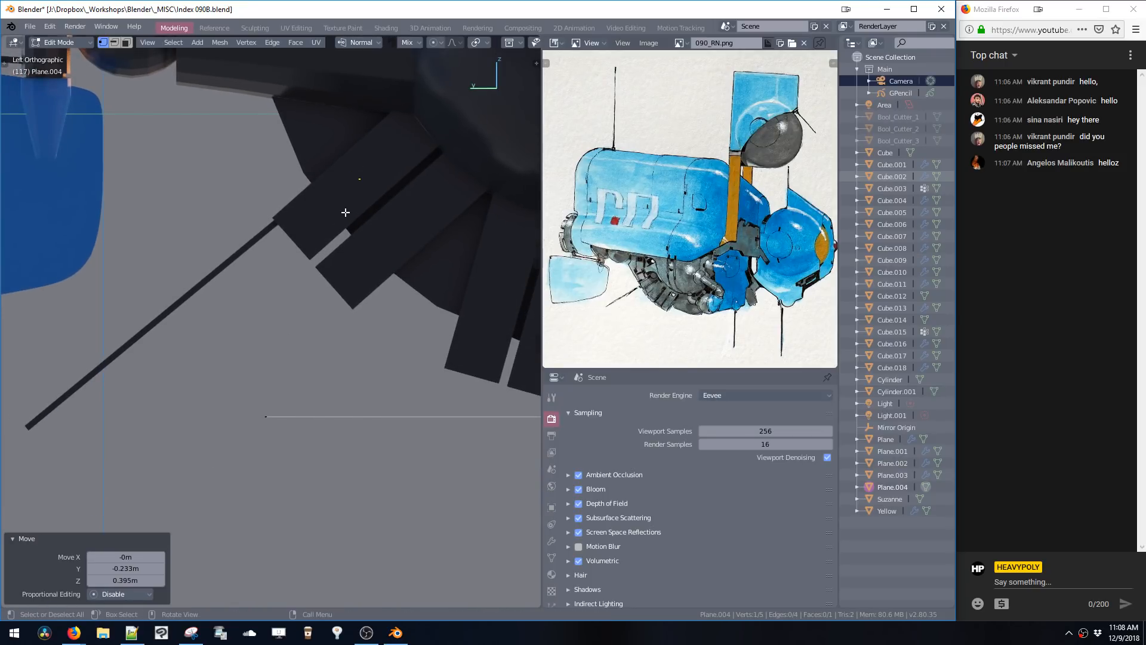
# - Switch to wireframe shading and move the duplicated vertex to the sphere's lower outline beside the fins' inner ends
pyautogui.press('z')
pyautogui.click(279, 167)
pyautogui.keyDown('shift'); pyautogui.moveTo(332, 232); pyautogui.dragTo(285, 276, button='middle'); pyautogui.keyUp('shift')
pyautogui.press('g')
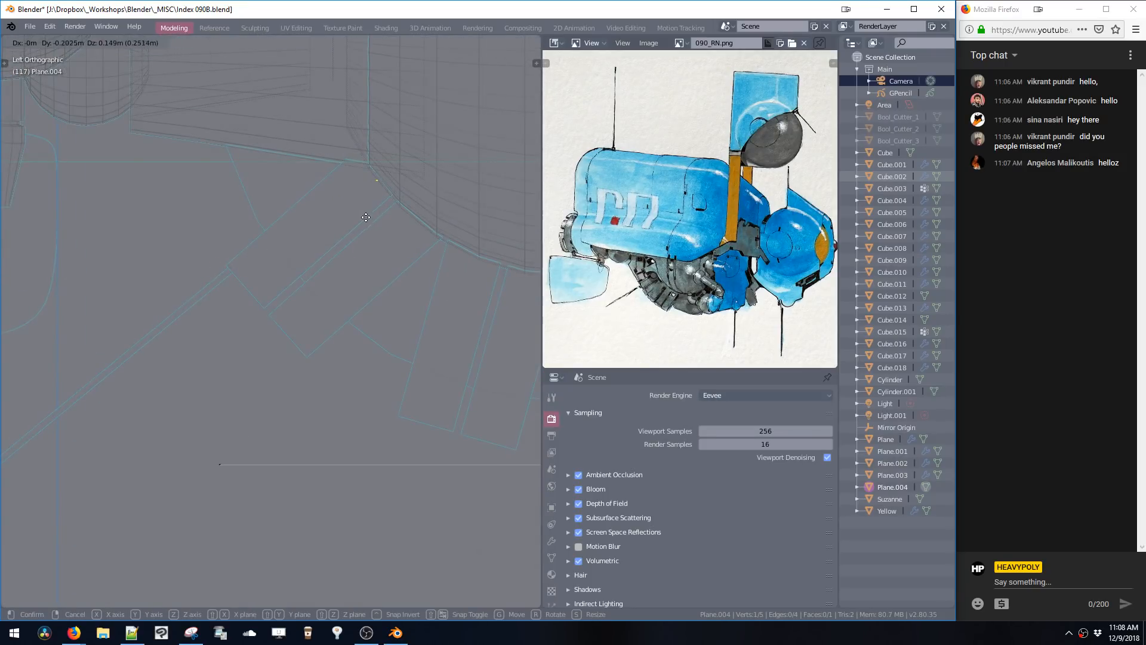
pyautogui.click(366, 217)
pyautogui.scroll(3, 654, 263)
pyautogui.keyDown('ctrl'); pyautogui.moveTo(622, 314); pyautogui.dragTo(672, 254, button='middle'); pyautogui.keyUp('ctrl')
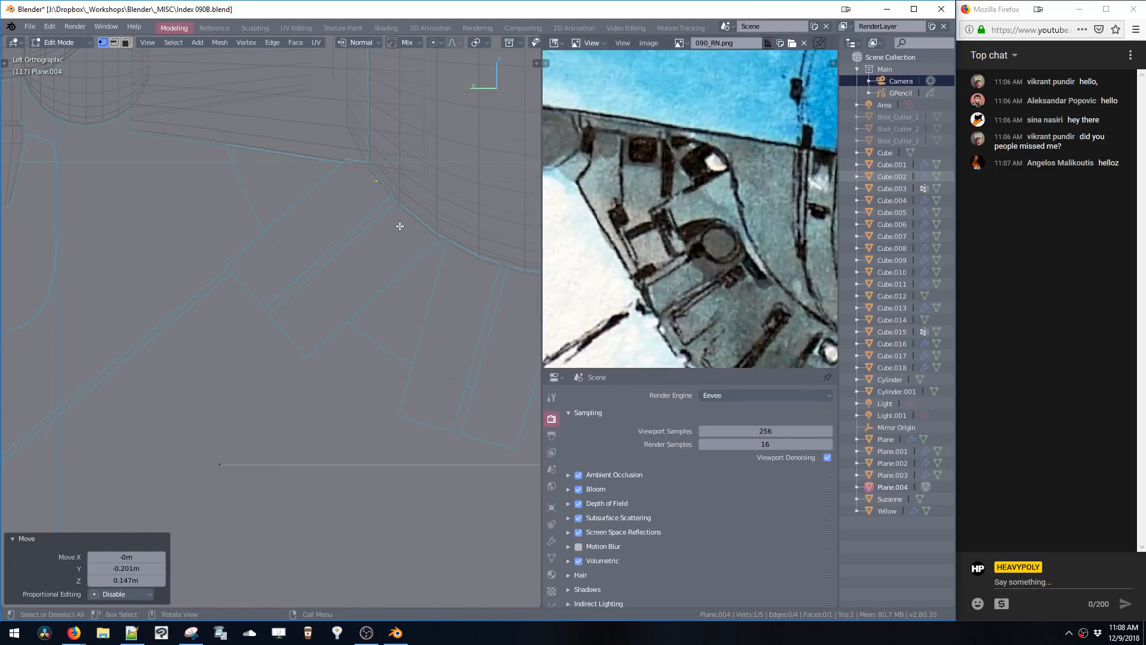
pyautogui.press('g')
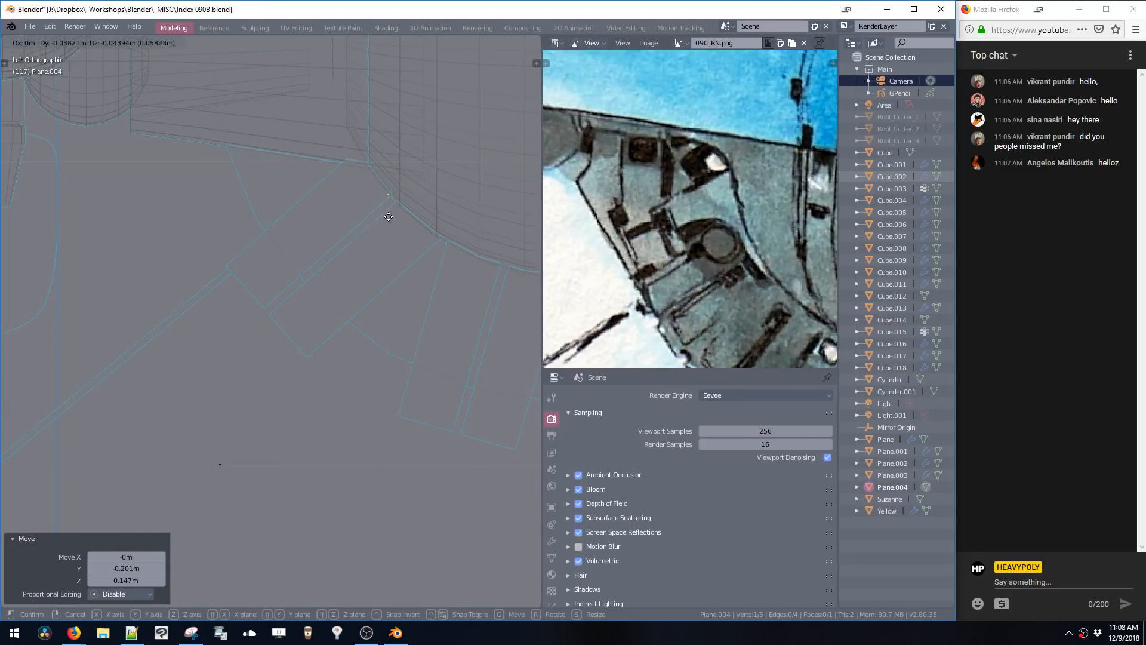
pyautogui.click(394, 218)
# - Extrude an edge from the vertex outward across the first fin, and shorten it by pulling its end back toward the sphere
pyautogui.press('e')
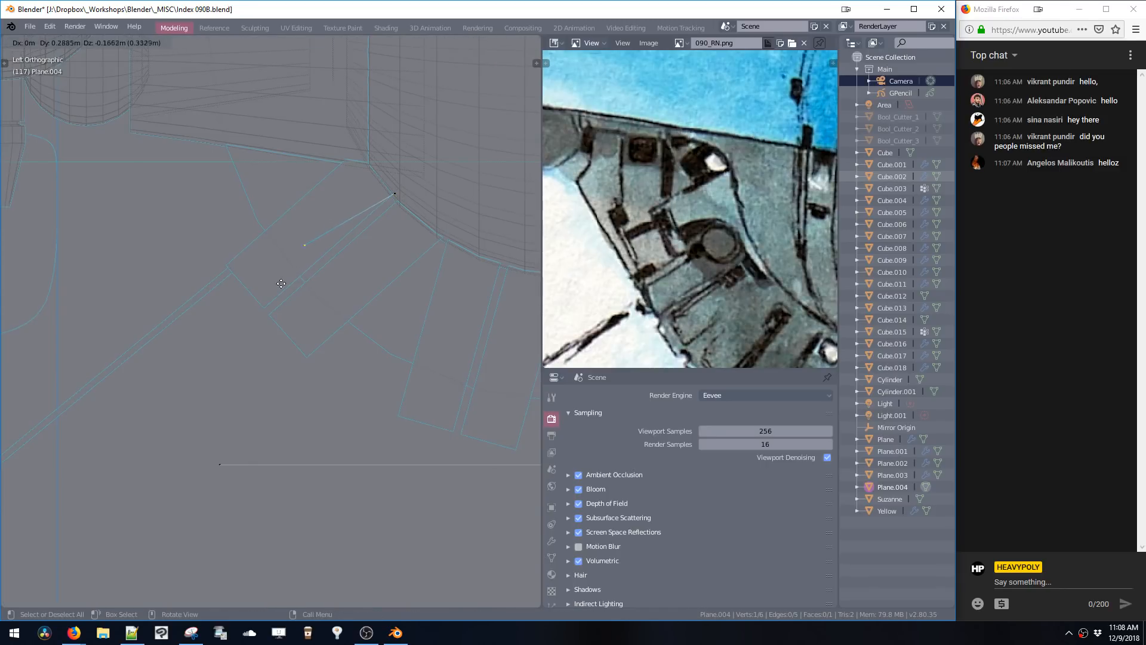
pyautogui.click(262, 289)
pyautogui.press('g')
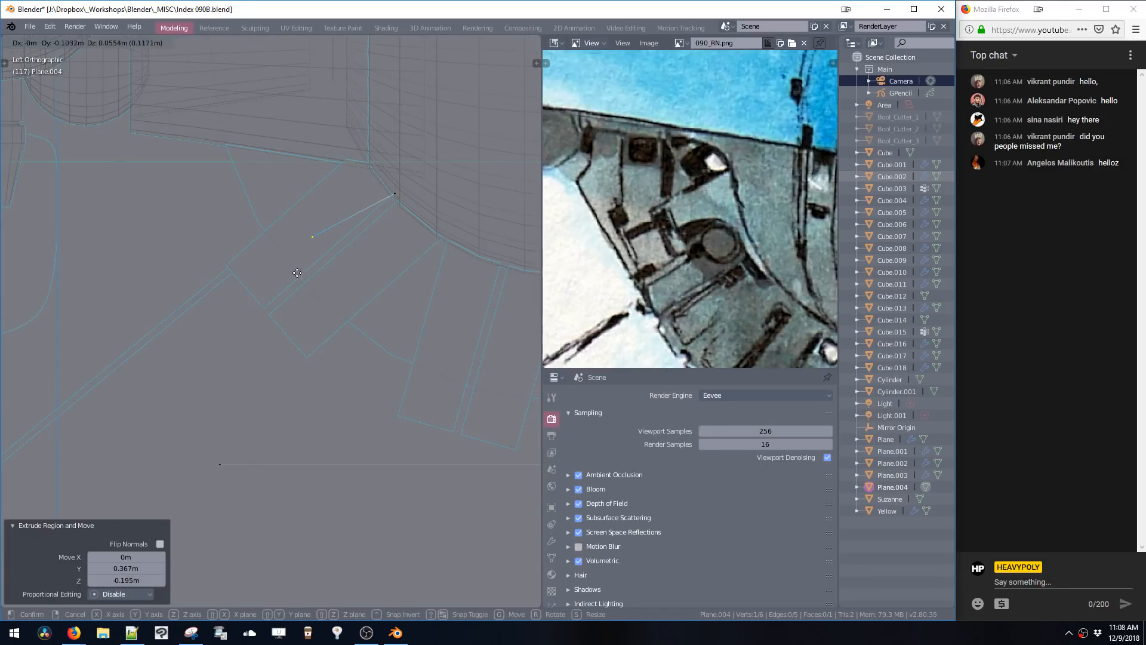
pyautogui.click(298, 273)
# - Extrude five more connected edges that form a small notch, a step down and a return toward the sphere
pyautogui.press('e')
pyautogui.click(304, 275)
pyautogui.press('e')
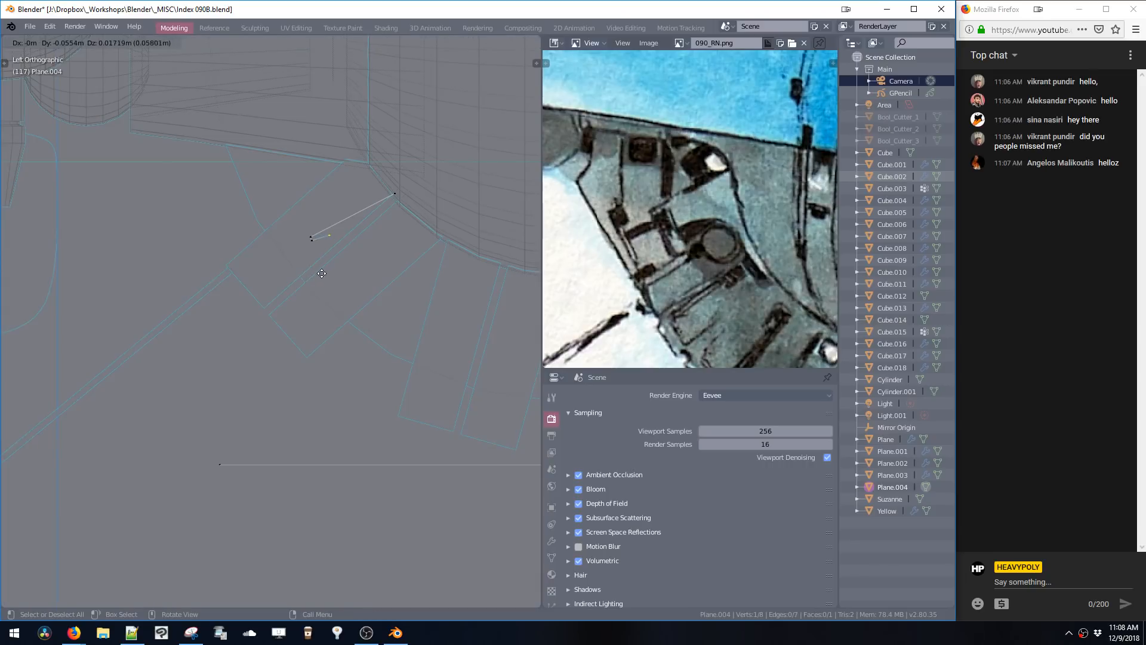
pyautogui.click(323, 268)
pyautogui.press('e')
pyautogui.click(337, 301)
pyautogui.press('e')
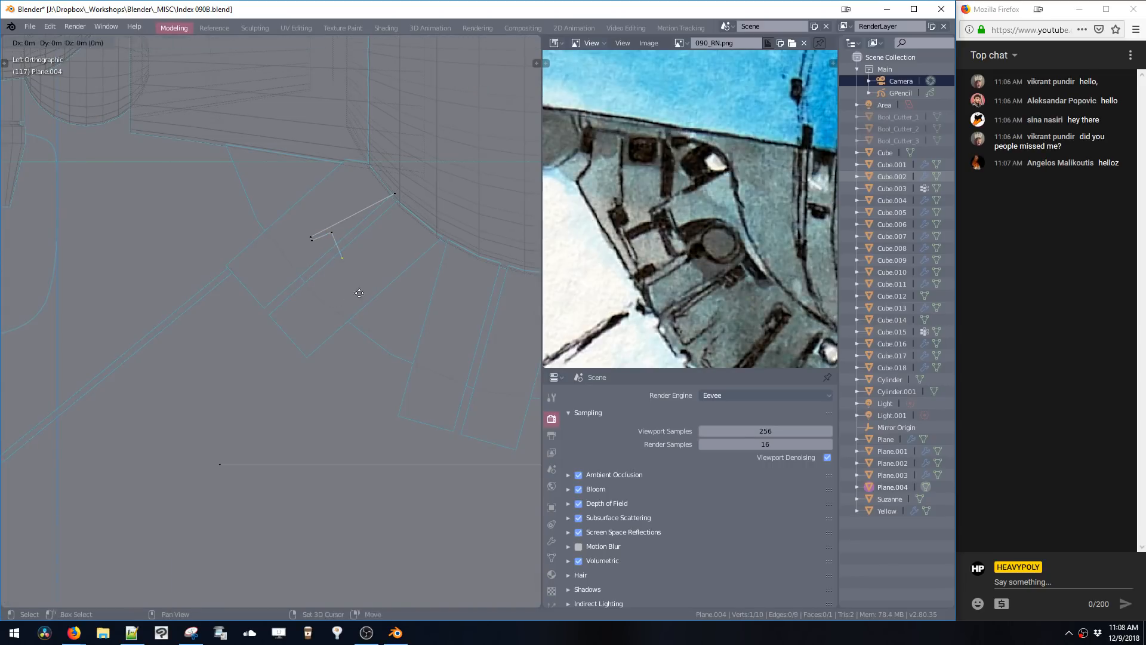
pyautogui.click(394, 279)
pyautogui.press('e')
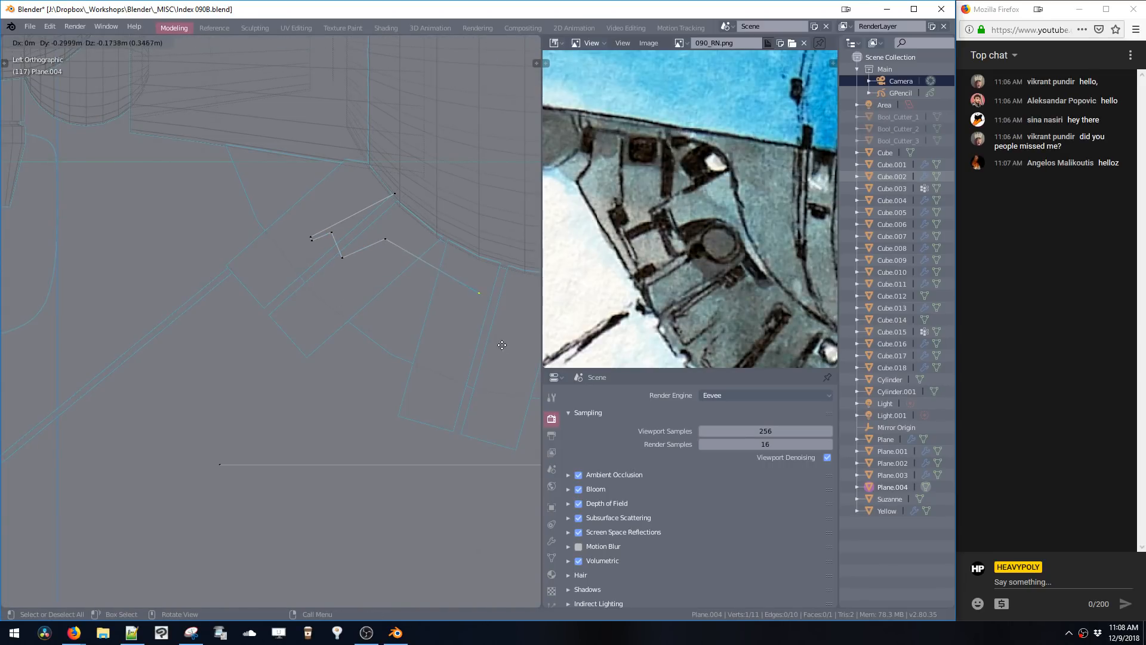
pyautogui.click(502, 345)
# - Move the last two outline vertices close to the sphere's edge, the end vertex by 0.109 m in Y and 0.139 m in Z
pyautogui.click(385, 239)
pyautogui.press('g')
pyautogui.click(417, 233)
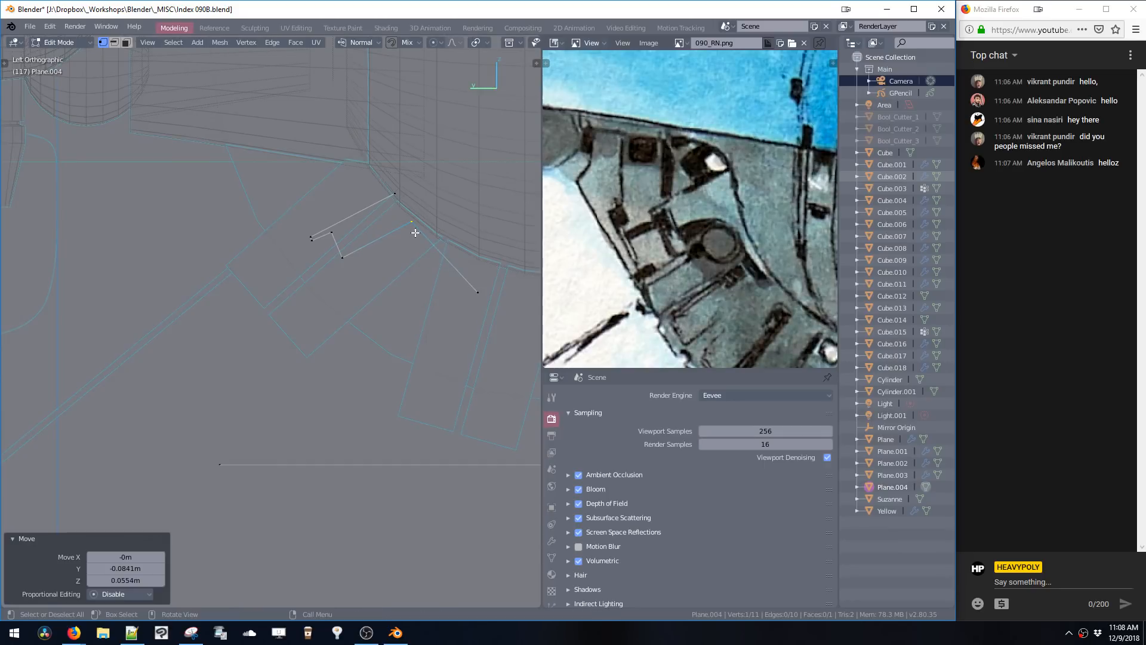
pyautogui.click(475, 290)
pyautogui.press('g')
pyautogui.click(443, 250)
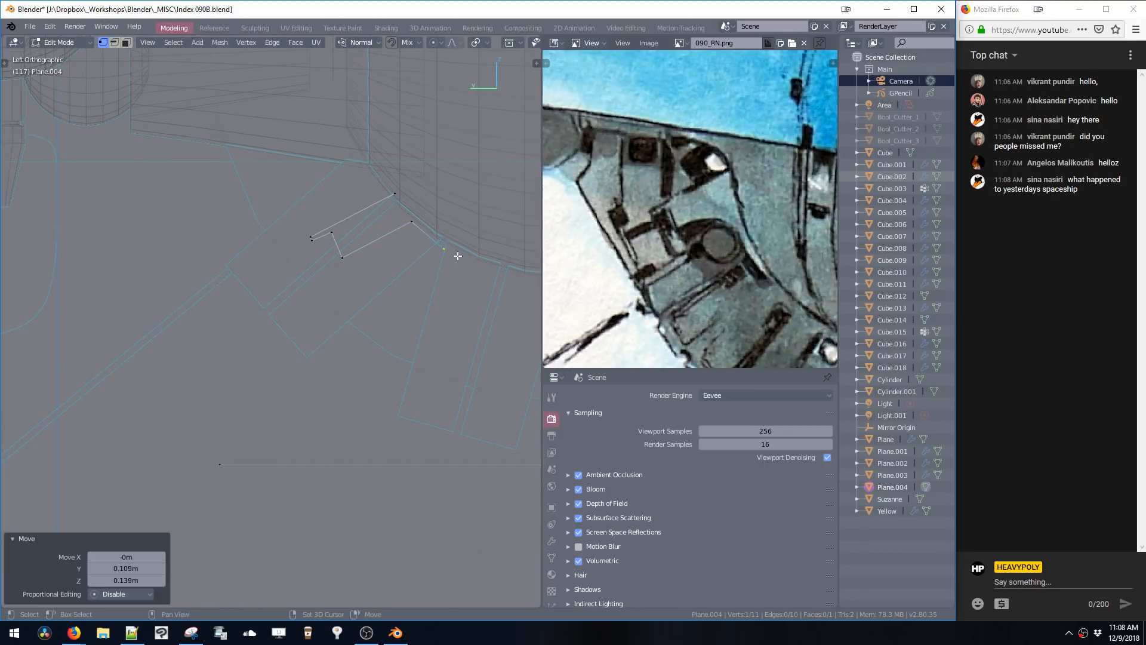
# - Extrude two edges along the sphere's lower outline and a short edge upward to cap the strip
pyautogui.press('e')
pyautogui.click(501, 278)
pyautogui.press('e')
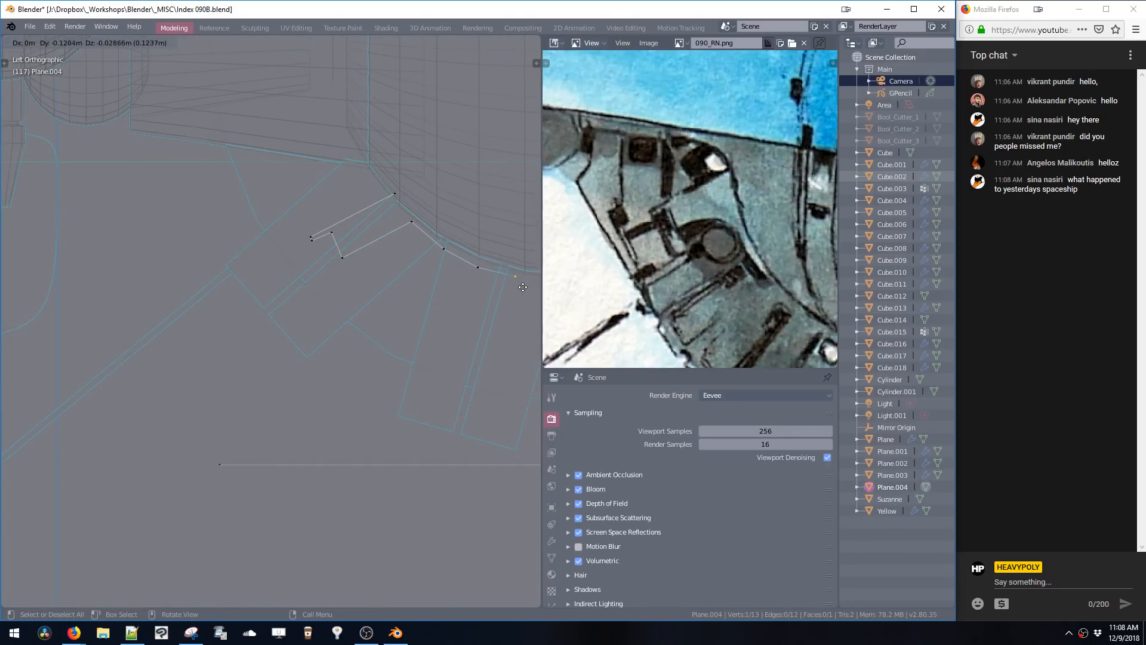
pyautogui.click(523, 286)
pyautogui.press('e')
pyautogui.click(525, 272)
# - Extrude three edges back along the sphere's curve, parallel to the lower ones, toward the outline's starting vertex
pyautogui.press('e')
pyautogui.click(426, 230)
pyautogui.press('e')
pyautogui.click(390, 203)
pyautogui.press('e')
pyautogui.click(371, 178)
# - Select the linked bracket outline, fill it with a face, and nudge one vertex 0.00229 m in Y and 0.00191 m in Z
pyautogui.doubleClick(394, 193)
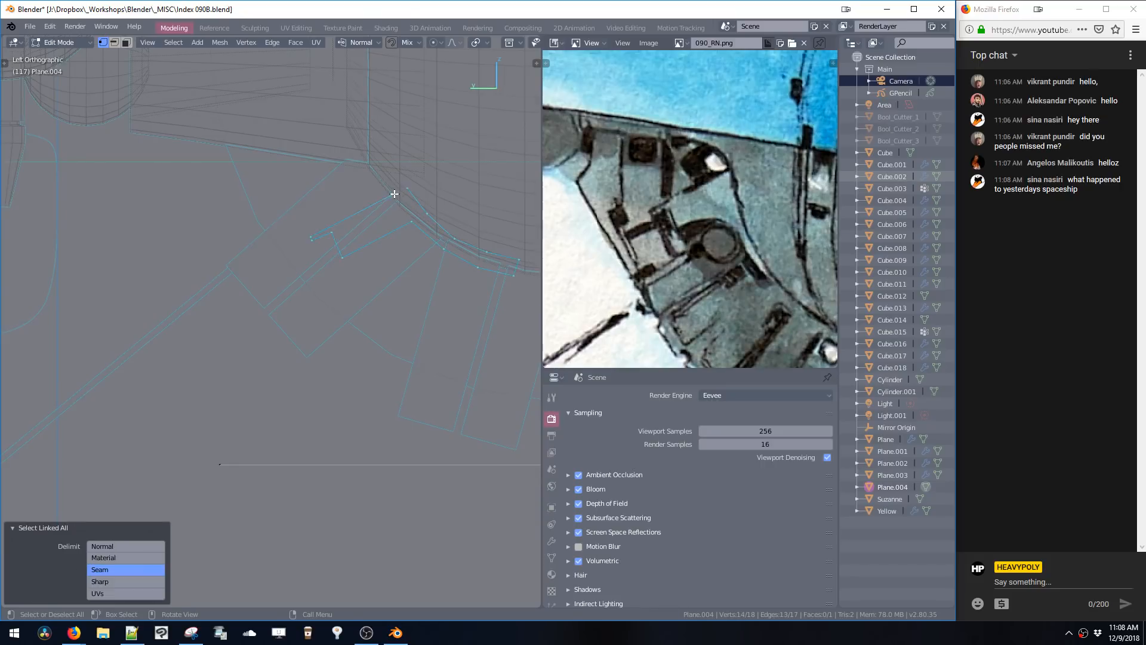
pyautogui.press('f')
pyautogui.press('g')
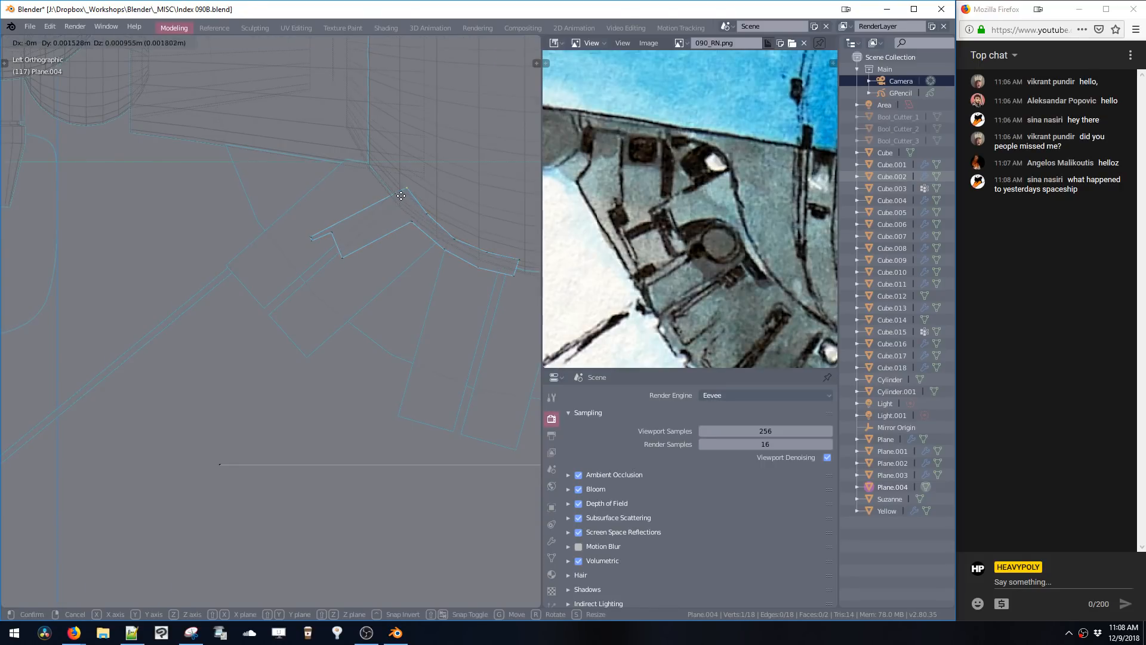
pyautogui.click(356, 196)
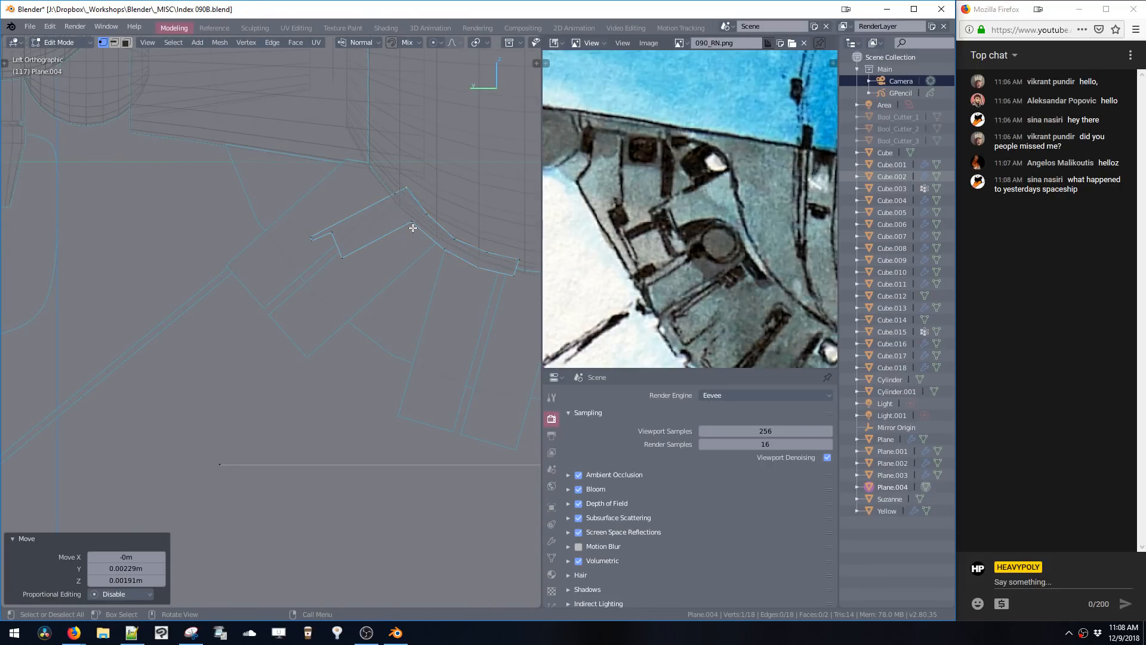
# - Try a four-segment vertex bevel on the bracket's inner corner beside the sphere
pyautogui.hotkey('ctrl', 'shift', 'b')
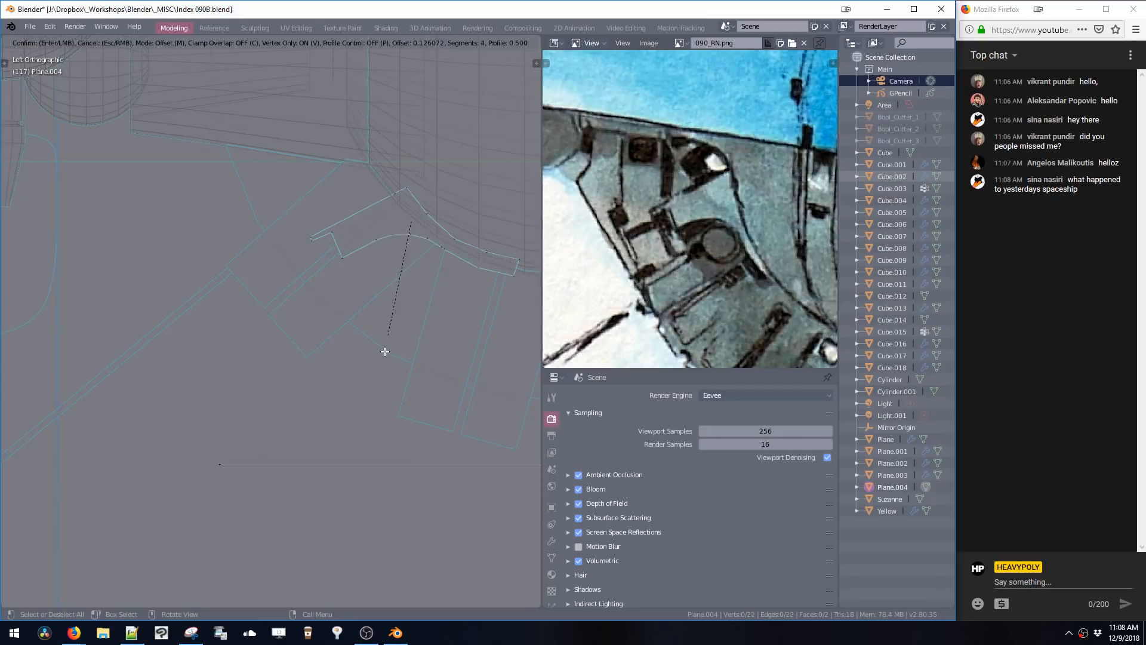
pyautogui.click(386, 351)
pyautogui.keyDown('shift'); pyautogui.moveTo(435, 310); pyautogui.dragTo(419, 284, button='middle'); pyautogui.keyUp('shift')
pyautogui.hotkey('ctrl', 'z')
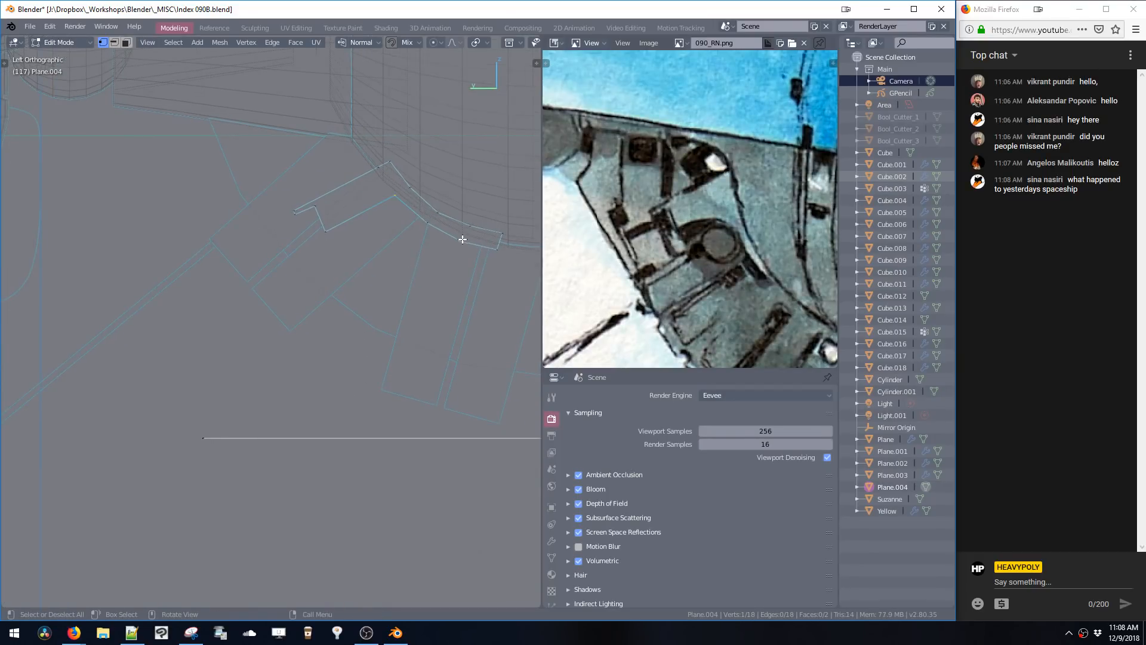
# - Move a vertex on the bracket's lower curve by −0.0157 m in Y and −0.0197 m in Z
pyautogui.press('g')
pyautogui.click(443, 265)
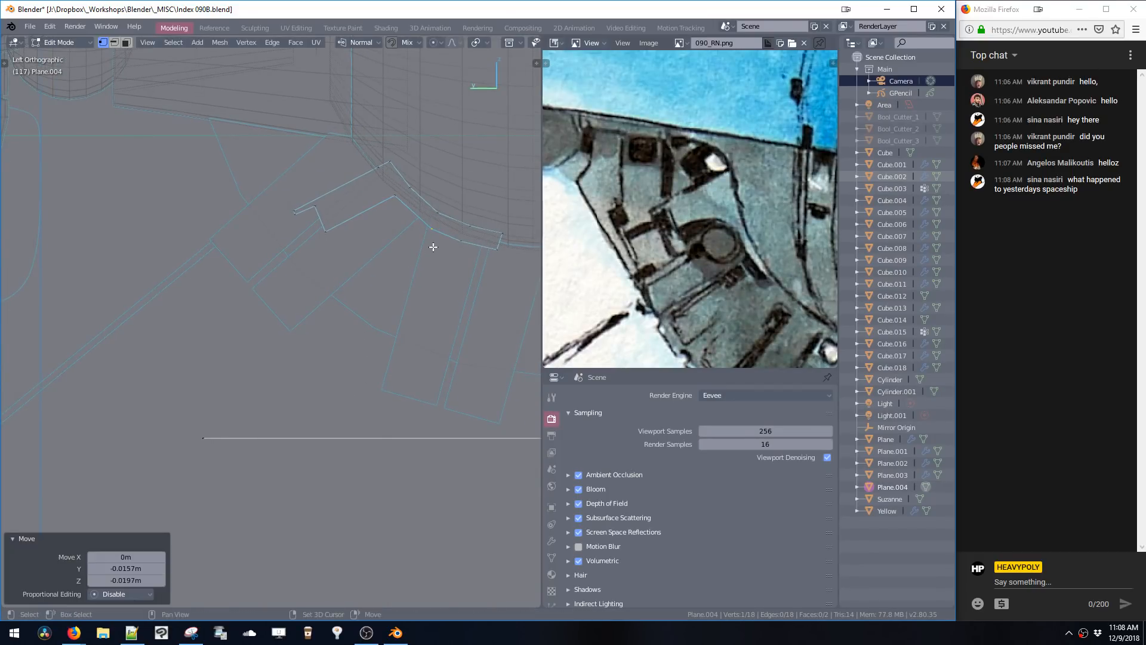
# - Bevel the bracket's inner corner vertex beside the sphere with 10 segments and an amount of 0.124
pyautogui.click(398, 217)
pyautogui.press('g')
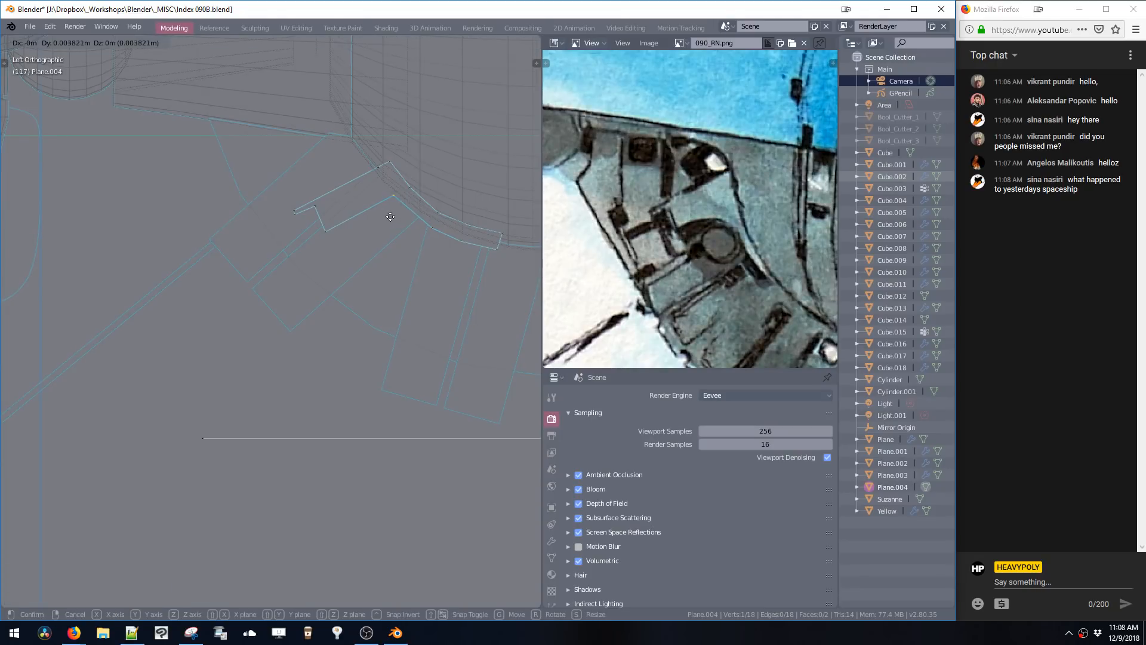
pyautogui.rightClick(384, 221)
pyautogui.hotkey('ctrl', 'shift', 'b')
pyautogui.press('s')
pyautogui.click(404, 364)
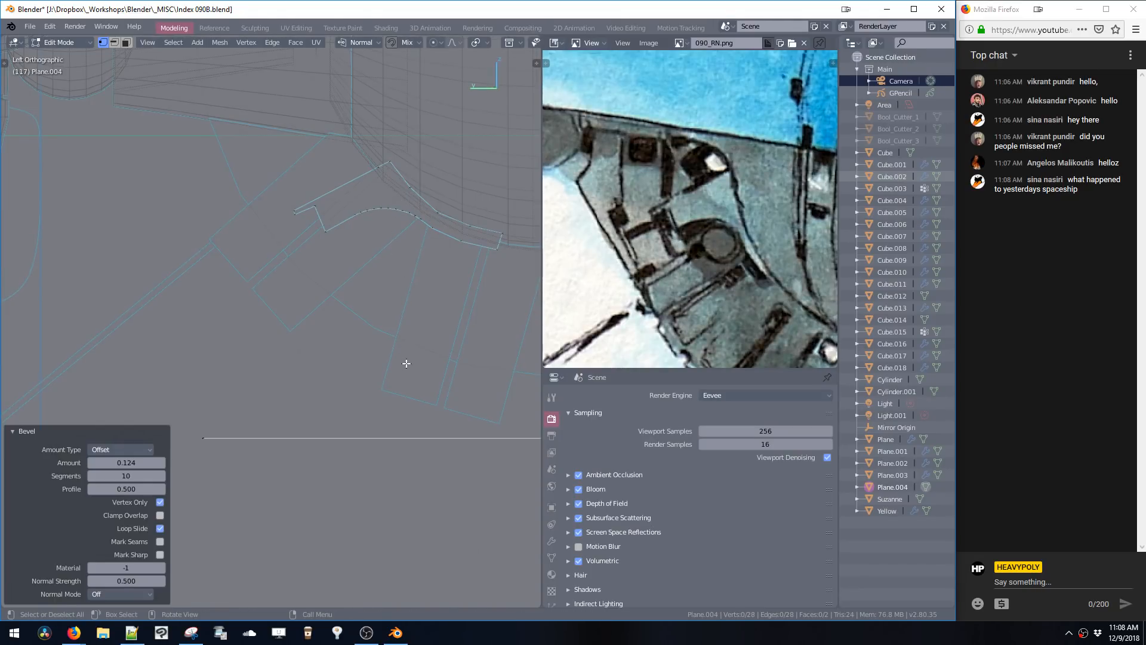
# - Bevel the two neighbouring vertices on the bracket's lower curve with one segment and an amount of 0.027
pyautogui.keyDown('shift'); pyautogui.moveTo(421, 249); pyautogui.dragTo(404, 256, button='middle'); pyautogui.keyUp('shift')
pyautogui.click(416, 237)
pyautogui.hotkey('ctrl', 'shift', 'b')
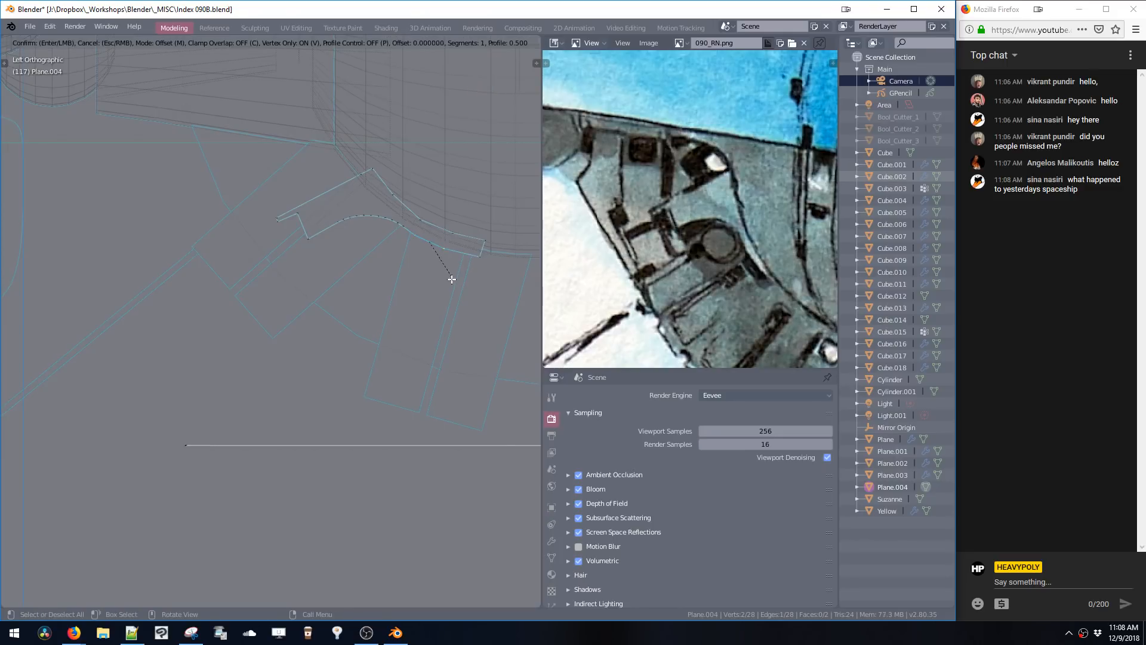
pyautogui.click(453, 287)
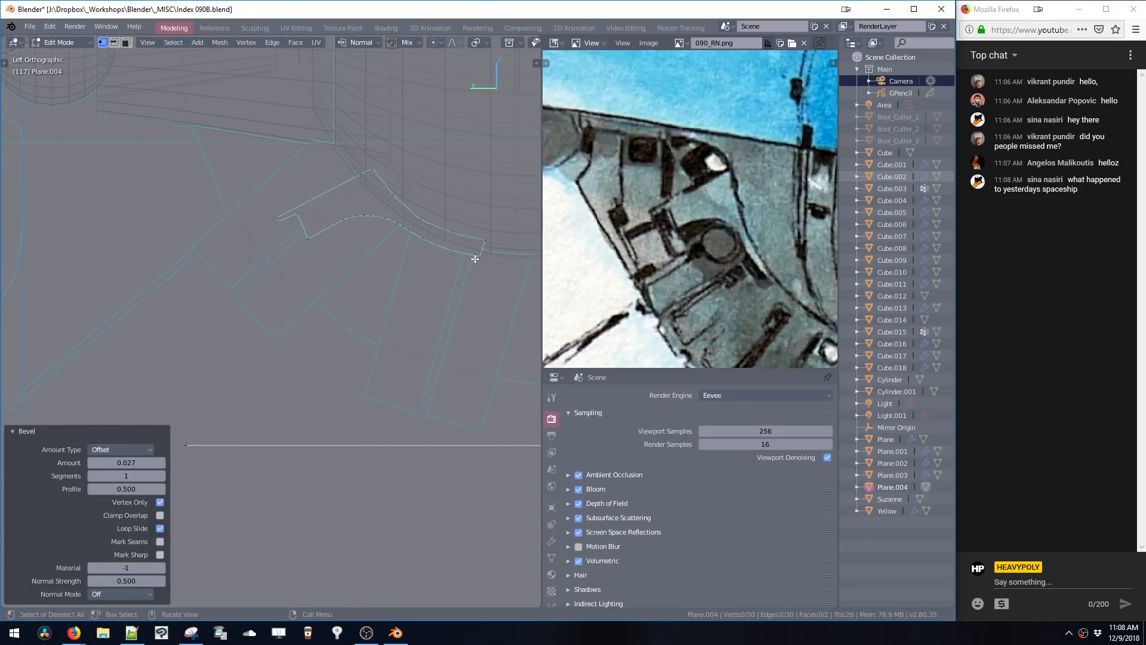
pyautogui.click(475, 258)
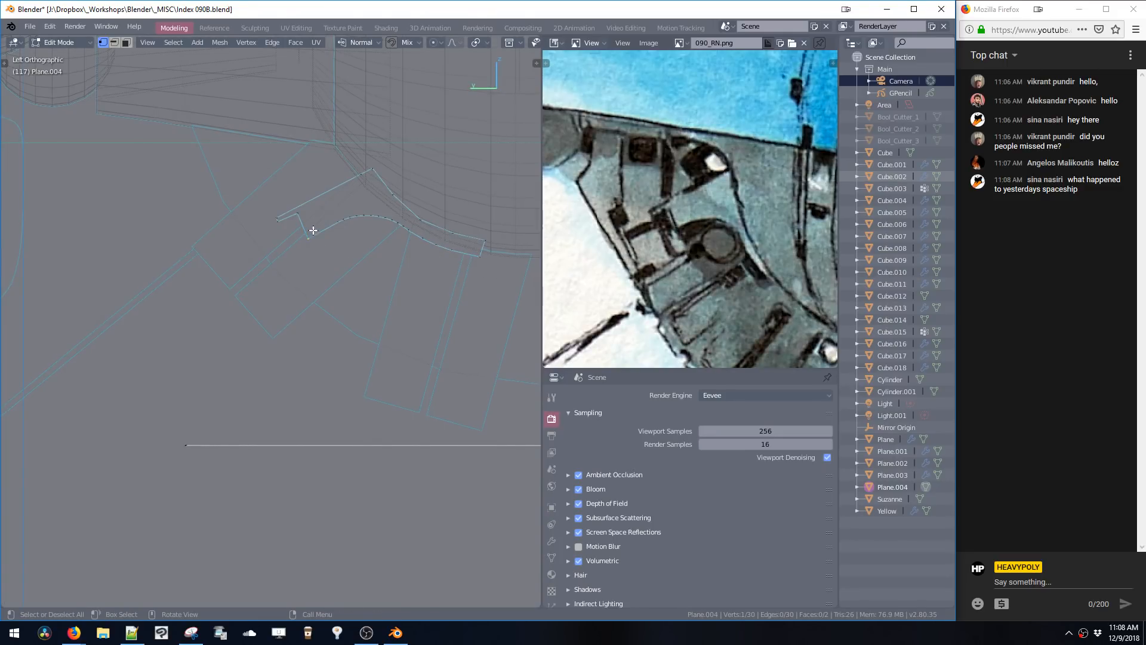
pyautogui.keyDown('shift'); pyautogui.moveTo(314, 230); pyautogui.dragTo(293, 214, button='middle'); pyautogui.keyUp('shift')
pyautogui.keyDown('shift'); pyautogui.click(255, 219); pyautogui.keyUp('shift')
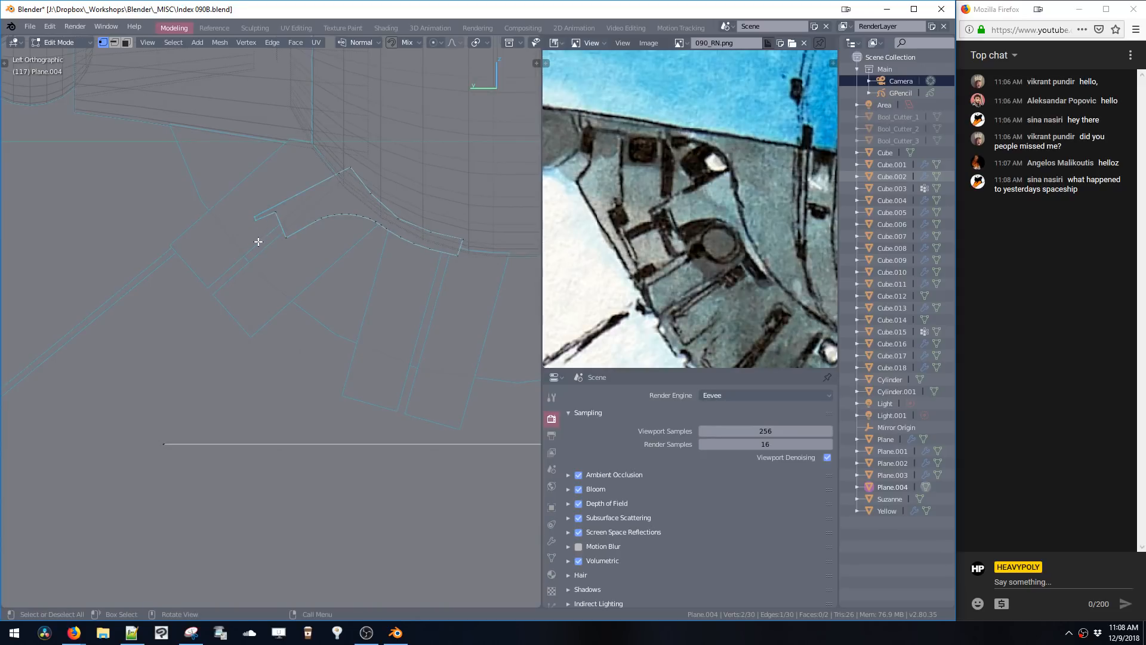
# - Delete the pair of slanted rectangular fins, Cube.014, that overlaps the bracket
pyautogui.press('Tab')
pyautogui.click(245, 263)
pyautogui.click(240, 259)
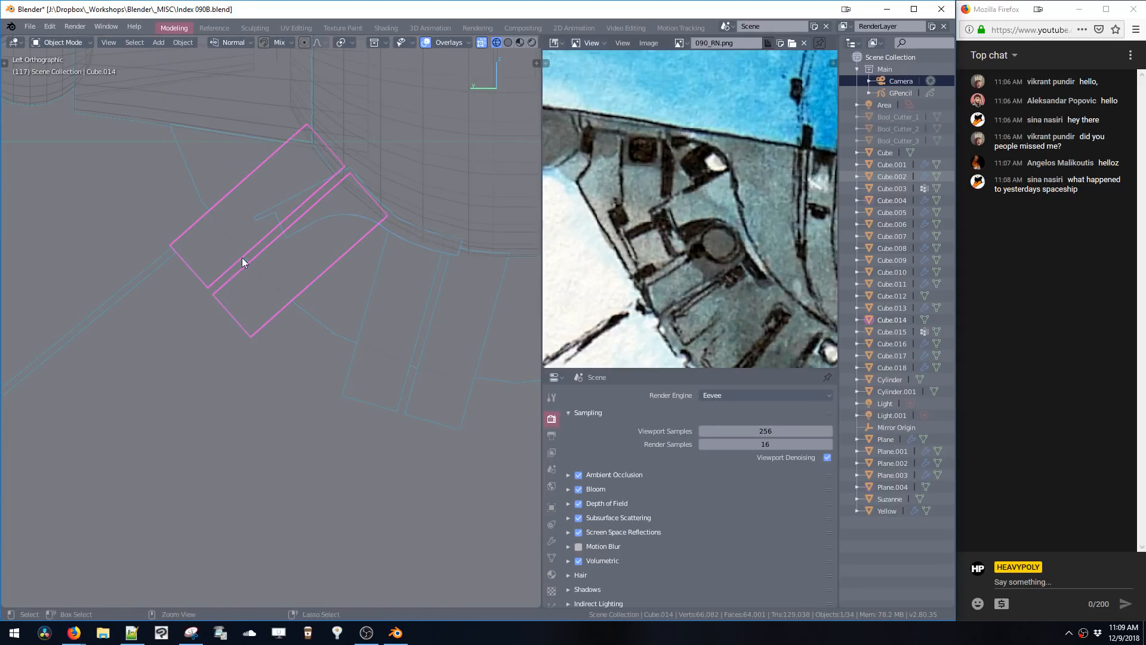
pyautogui.press('x')
pyautogui.keyDown('ctrl'); pyautogui.moveTo(242, 257); pyautogui.dragTo(323, 236, button='middle'); pyautogui.keyUp('ctrl')
# - Move the diagonal strut in Cube.002 by −0.288 m in Y and −0.187 m in Z, and fine-tune its position and angle
pyautogui.click(288, 265)
pyautogui.scroll(-1, 267, 272)
pyautogui.press('Tab')
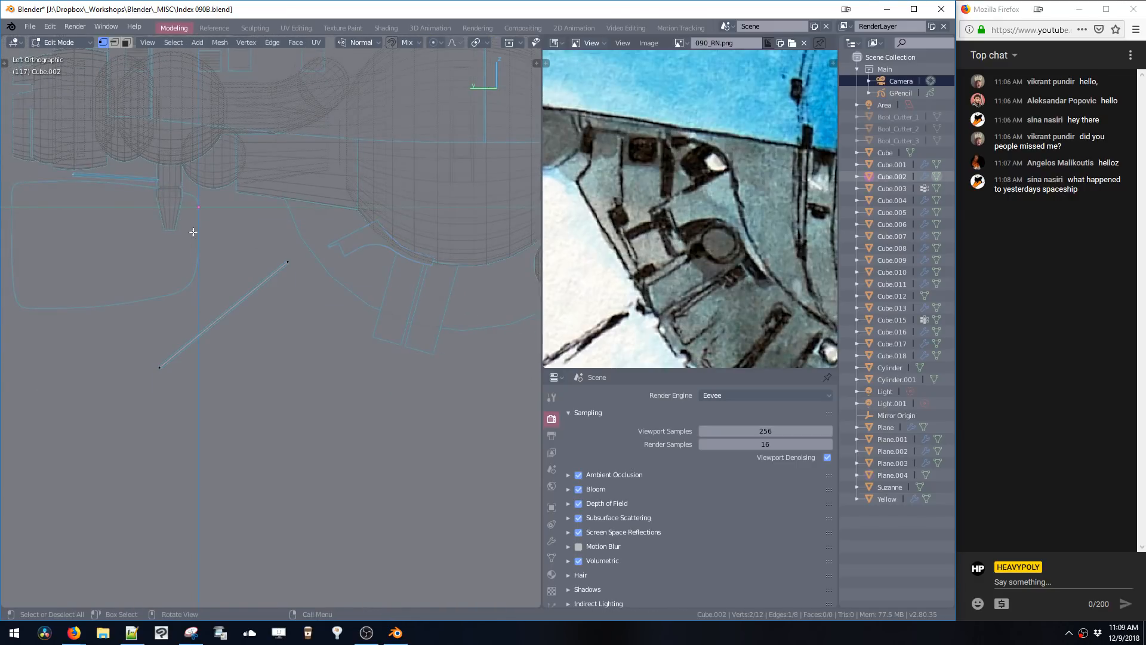
pyautogui.press('g')
pyautogui.click(368, 371)
pyautogui.press('r')
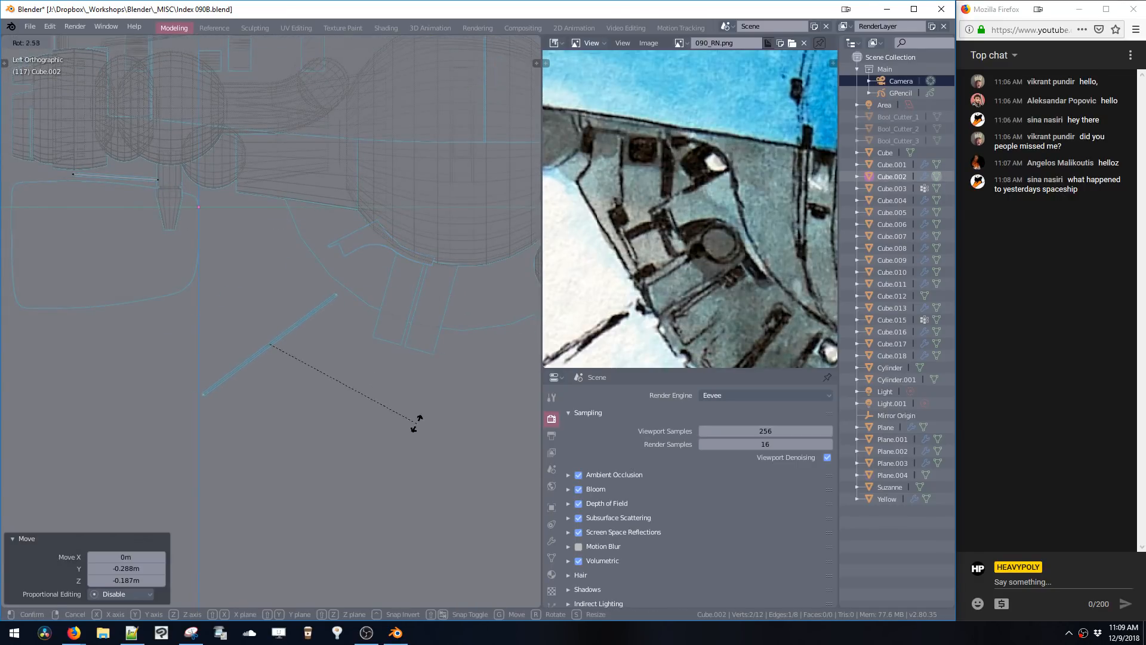
pyautogui.click(410, 432)
pyautogui.press('g')
pyautogui.click(409, 422)
pyautogui.press('r')
pyautogui.click(407, 425)
# - In Plane.004, place a new vertex below the bracket and extrude it −0.243 m in Y and 0.158 m in Z toward the sphere
pyautogui.press('space')
pyautogui.click(388, 353)
pyautogui.click(356, 268)
pyautogui.press('Tab')
pyautogui.scroll(3, 318, 231)
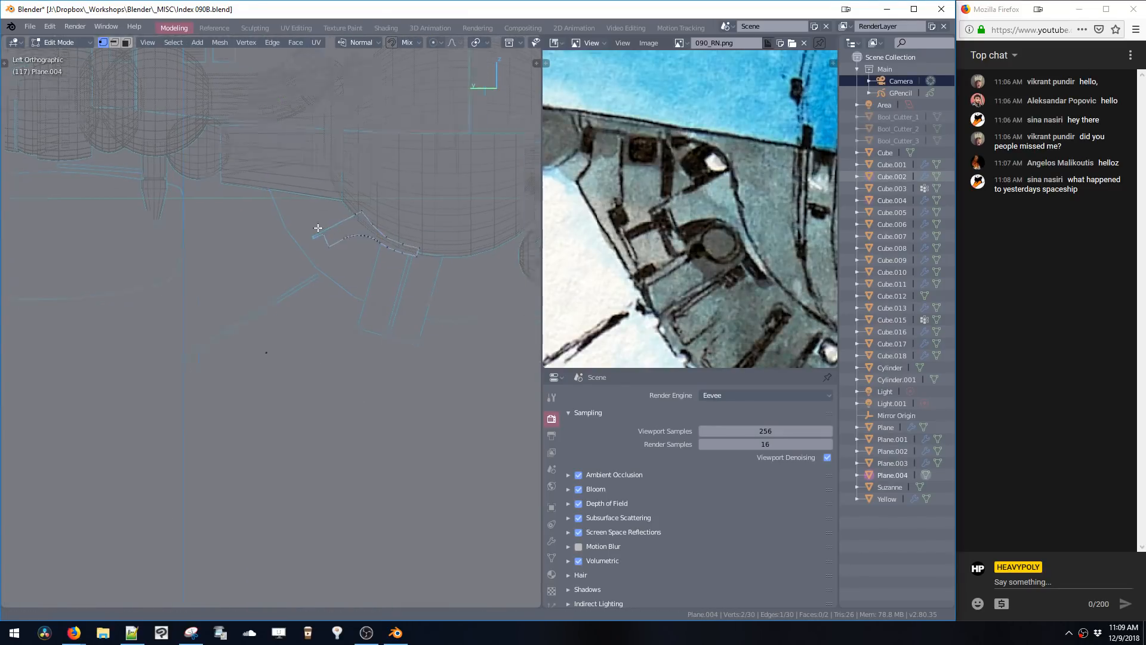
pyautogui.keyDown('shift'); pyautogui.moveTo(315, 169); pyautogui.dragTo(302, 213, button='middle'); pyautogui.keyUp('shift')
pyautogui.press('e')
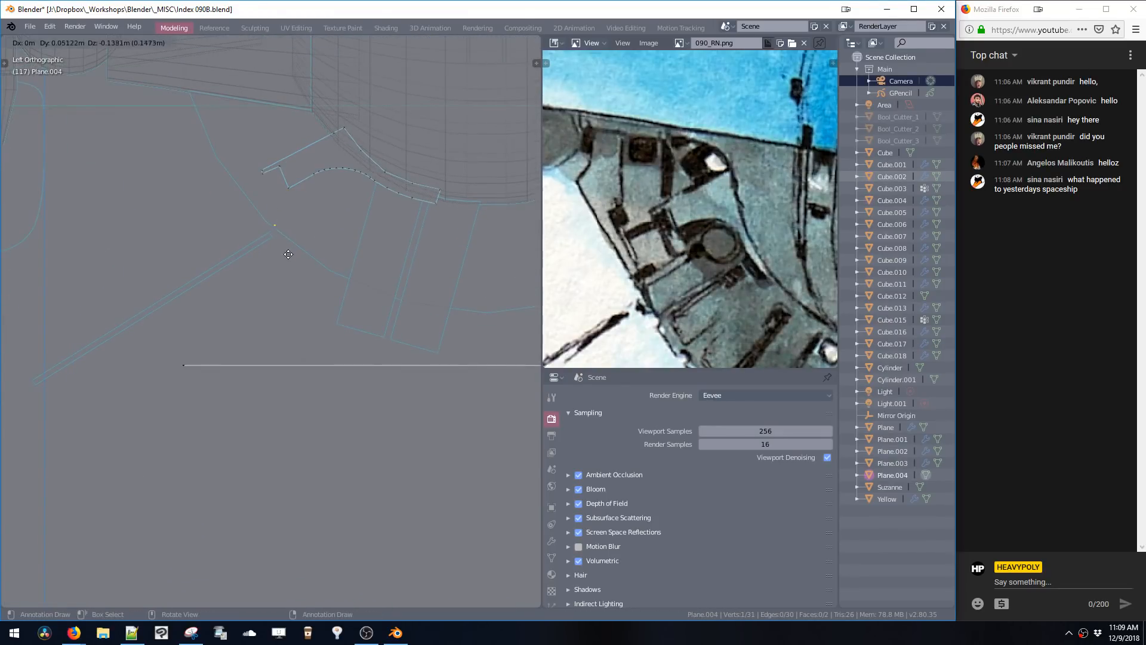
pyautogui.click(289, 251)
pyautogui.press('e')
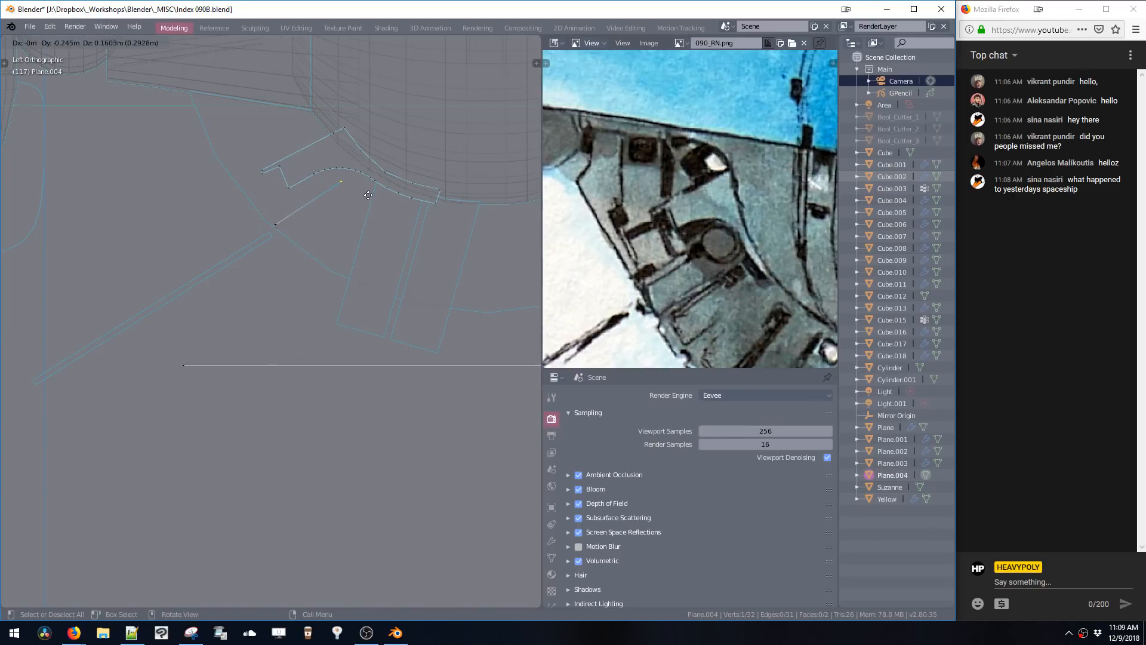
pyautogui.click(369, 195)
# - Extrude the remaining corners of a slanted rectangular panel below the bracket and fill the outline with a face
pyautogui.press('e')
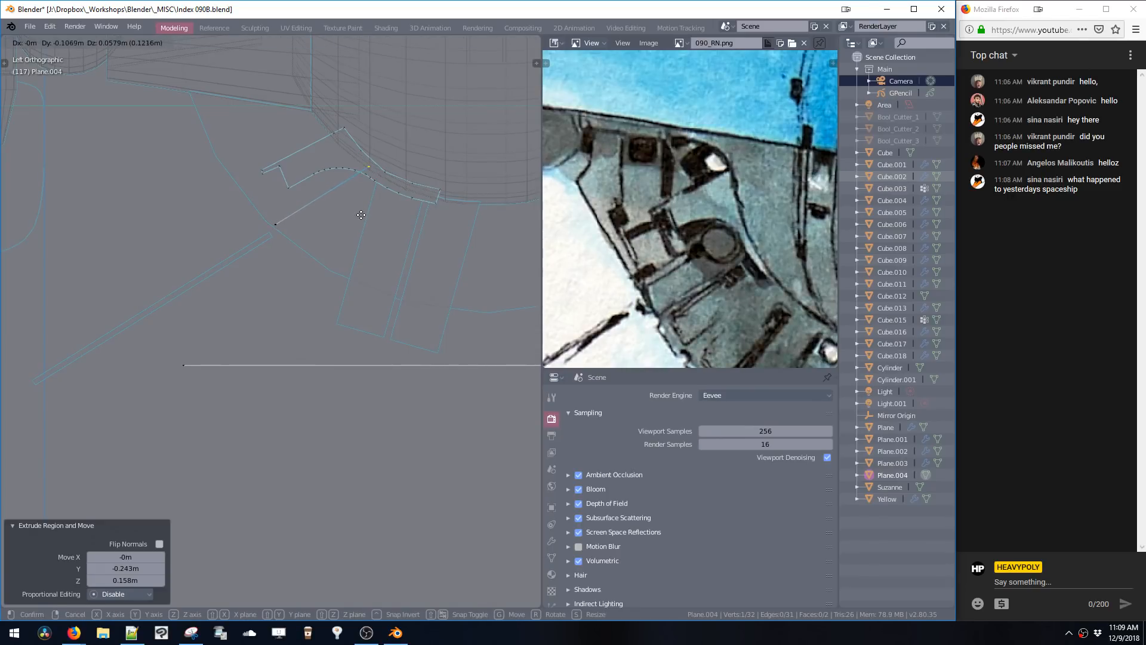
pyautogui.click(357, 216)
pyautogui.press('e')
pyautogui.click(381, 243)
pyautogui.press('e')
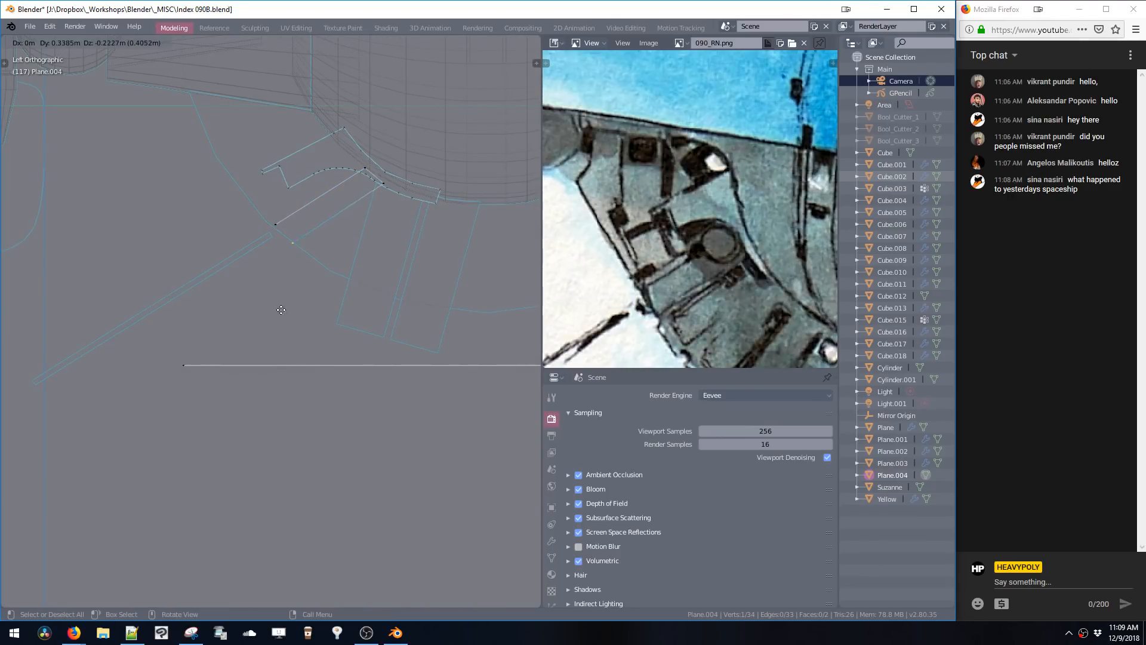
pyautogui.click(290, 309)
pyautogui.press('f')
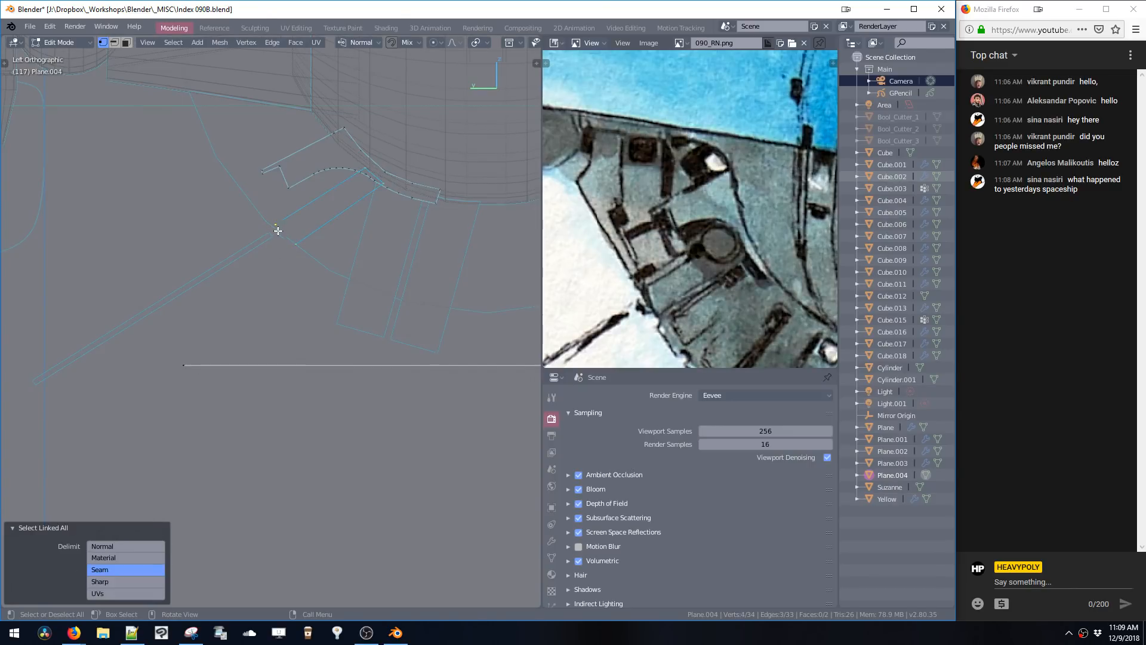
# - Move the panel's lower corner 0.0147 m in Y and −0.0114 m in Z, and its outer edge 0.0196 m in Y and −0.00913 m in Z
pyautogui.press('g')
pyautogui.click(290, 252)
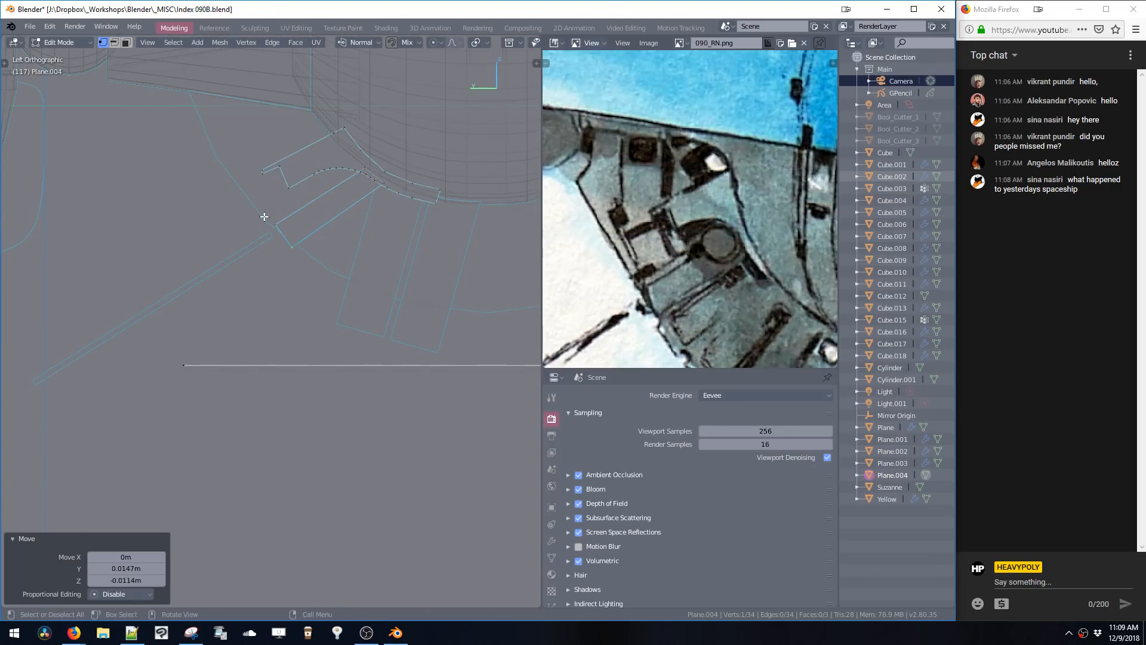
pyautogui.keyDown('shift'); pyautogui.click(275, 225); pyautogui.keyUp('shift')
pyautogui.press('g')
pyautogui.click(307, 262)
pyautogui.scroll(2, 314, 243)
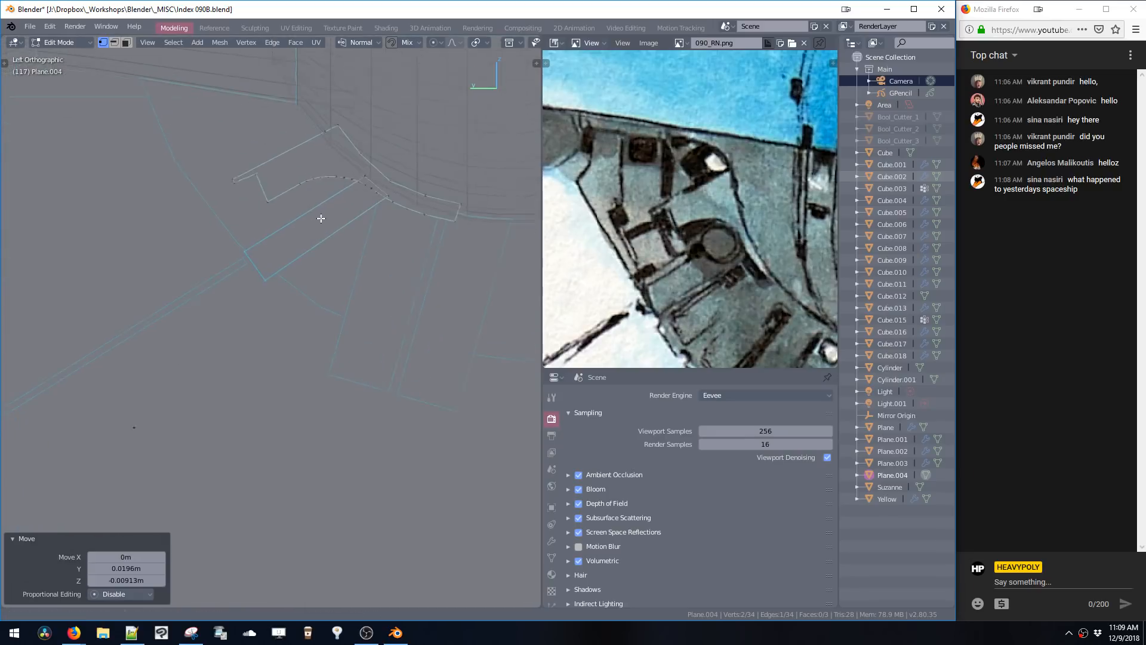
# - Add a 12-vertex circle, rotate it 90° to face the side view, shrink it, and position it under the bracket's curve
pyautogui.click(245, 247)
pyautogui.hotkey('shift', 'a')
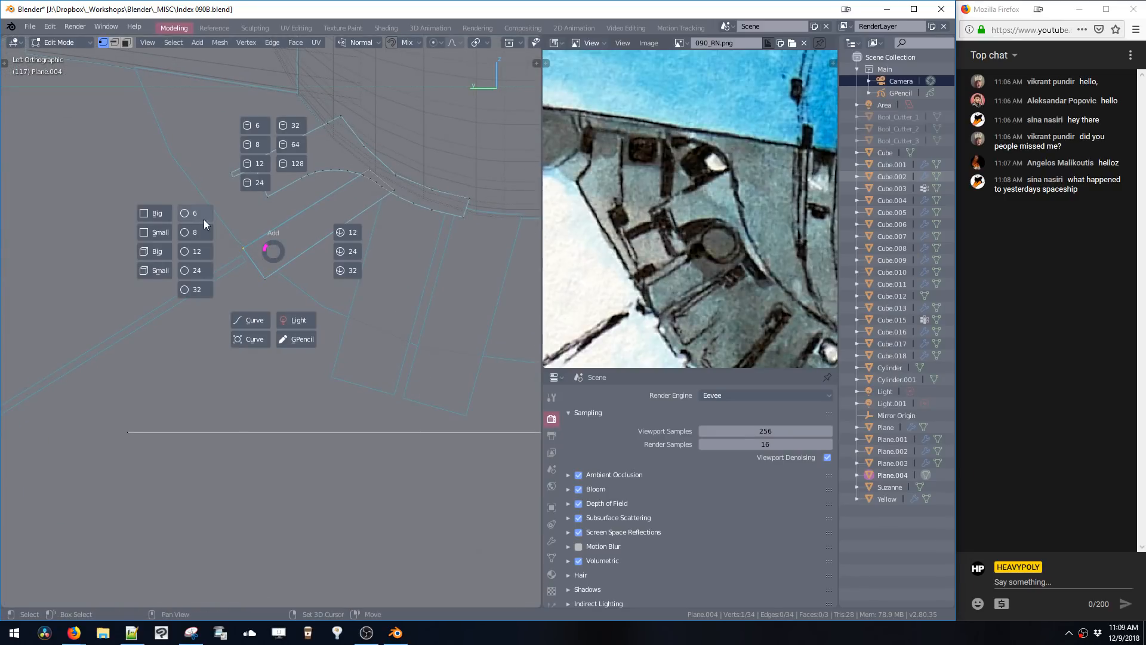
pyautogui.click(194, 252)
pyautogui.hotkey('ctrl', 'alt', 'r')
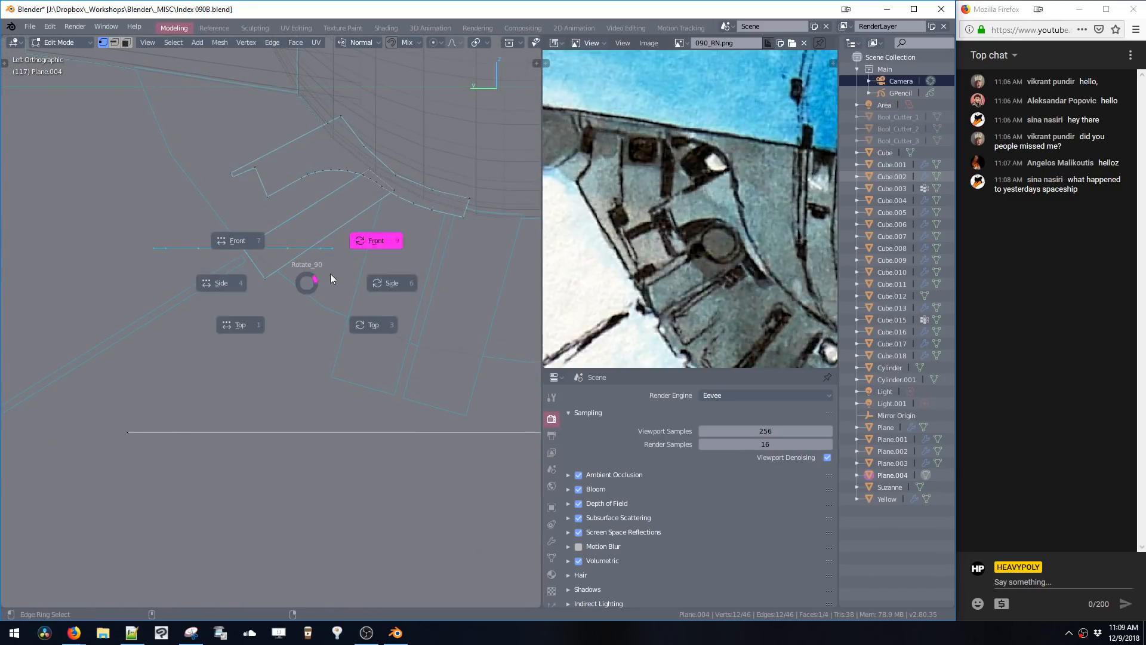
pyautogui.click(375, 286)
pyautogui.hotkey('ctrl', 'alt', 'r')
pyautogui.press('s')
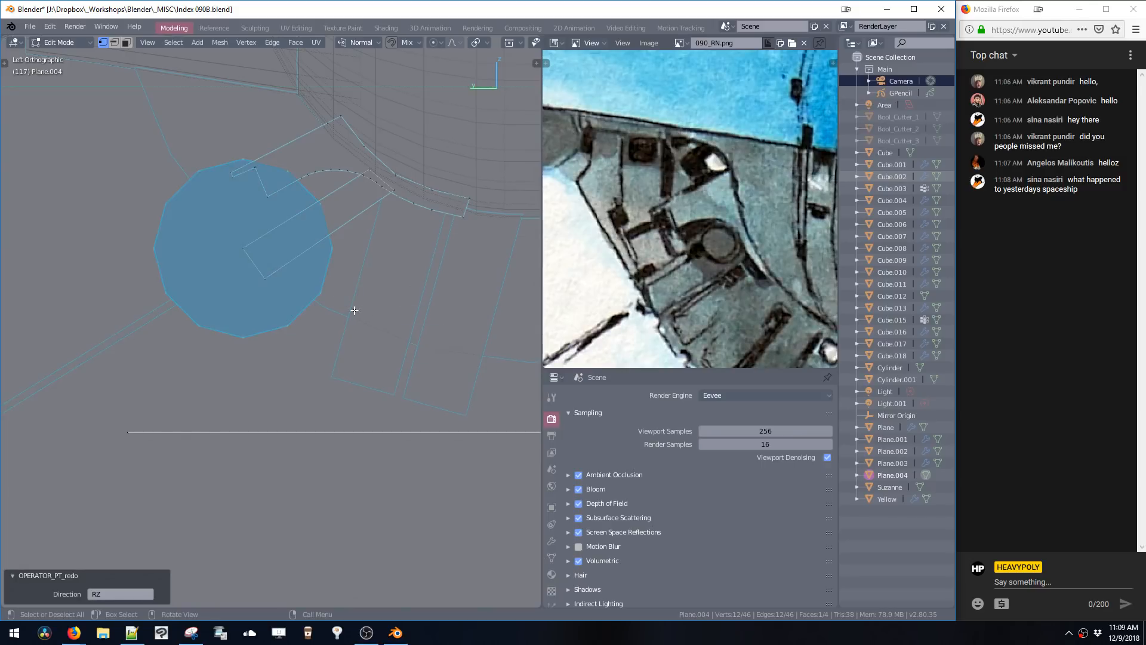
pyautogui.click(285, 282)
pyautogui.press('g')
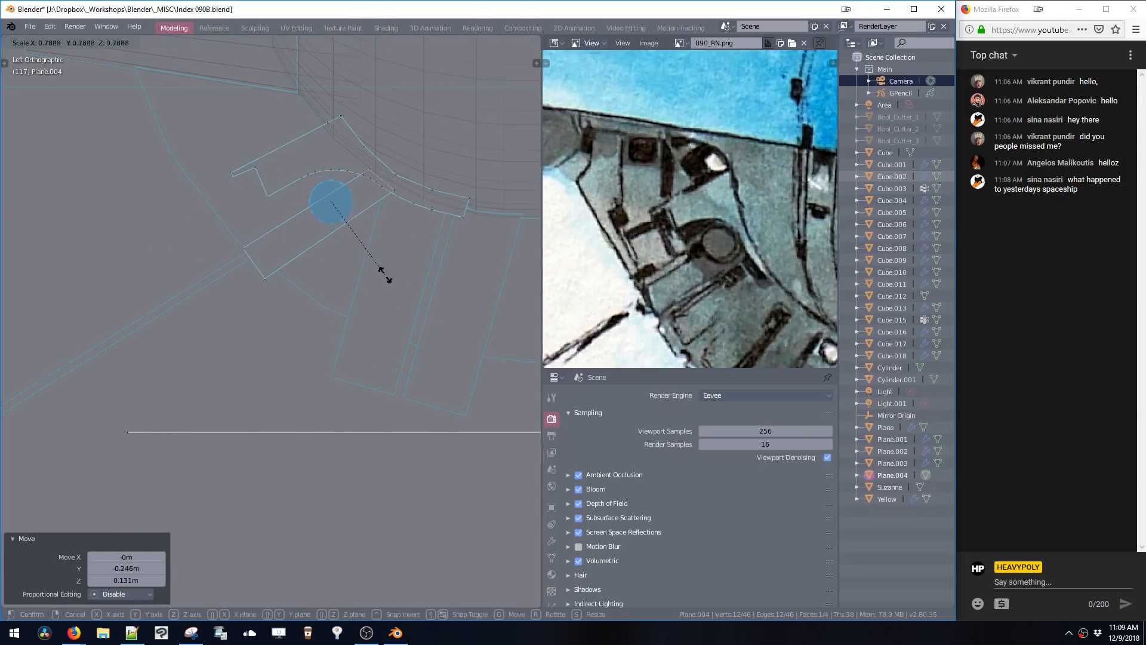
pyautogui.press('s')
pyautogui.click(323, 203)
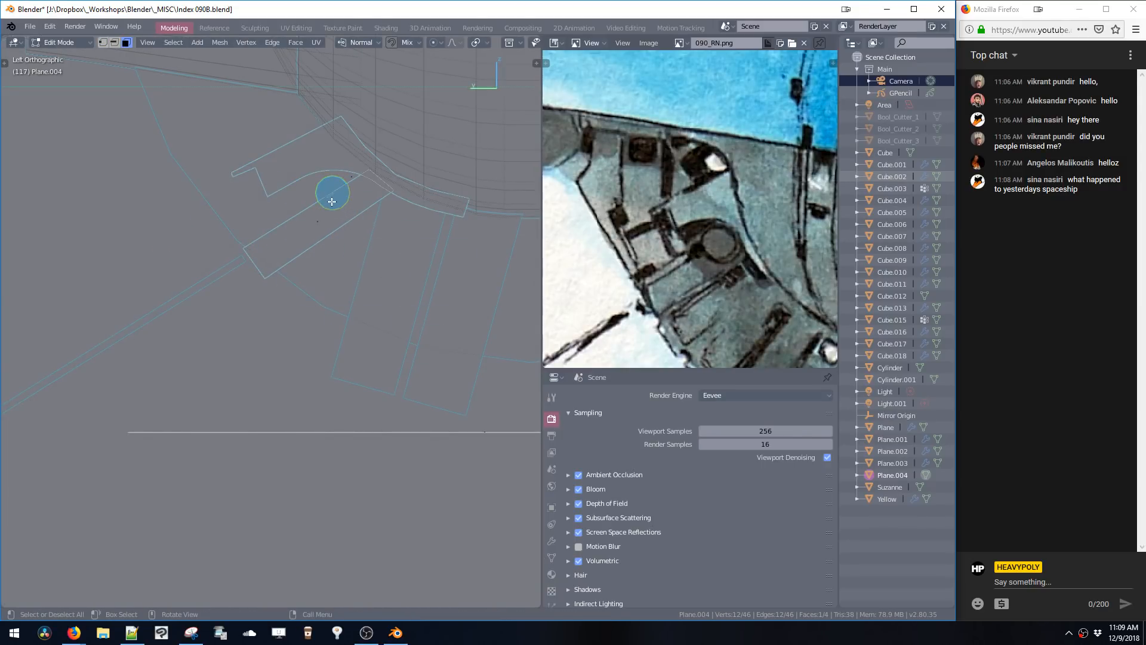
# - Add a 24-vertex circle centred on the 12-vertex one and scale it to 0.276
pyautogui.hotkey('shift', 'a')
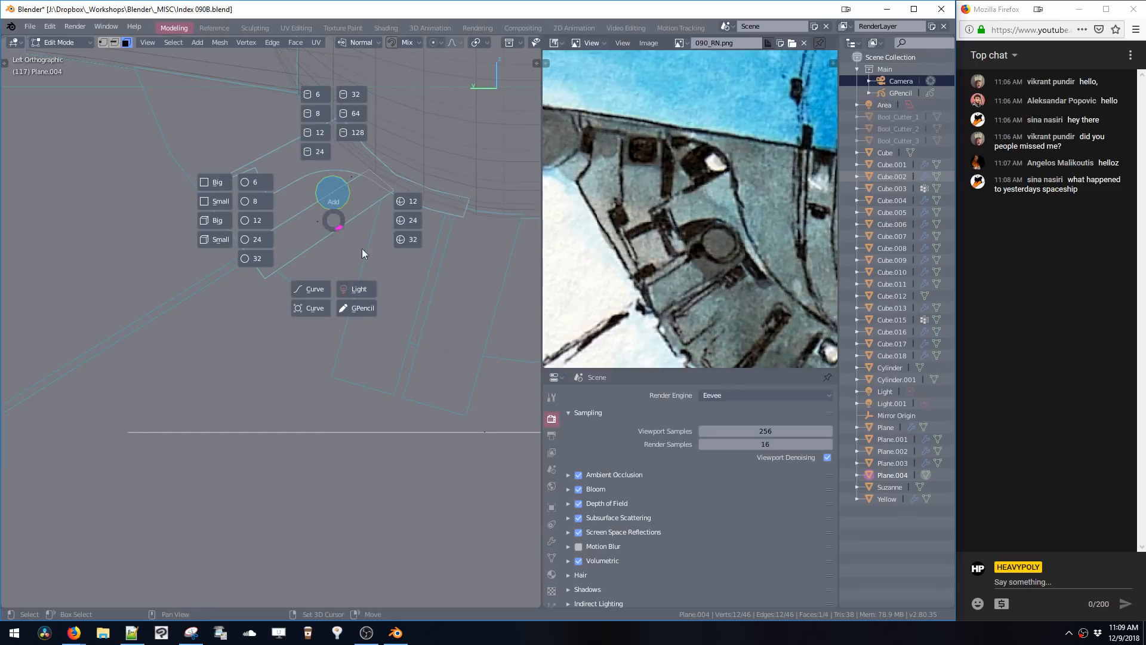
pyautogui.click(257, 239)
pyautogui.press('s')
pyautogui.click(334, 237)
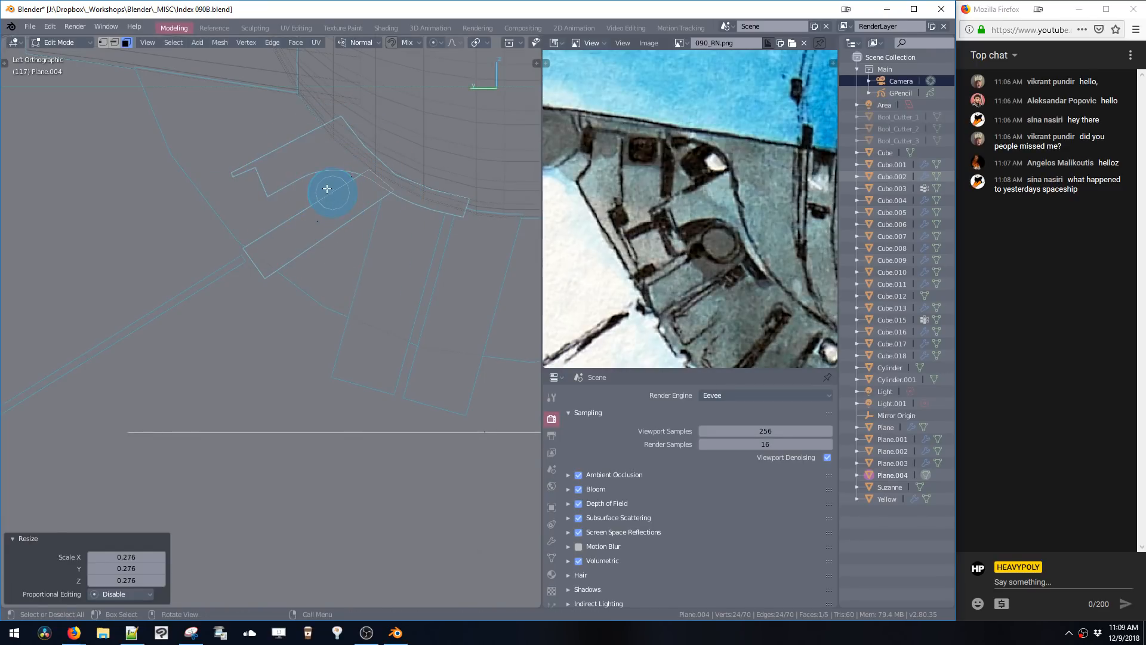
# - Delete the 12-vertex circle, keeping the 24-vertex one under the bracket's curve
pyautogui.click(331, 190)
pyautogui.click(325, 199)
pyautogui.press('g')
pyautogui.click(326, 208)
pyautogui.click(329, 195)
pyautogui.press('x')
pyautogui.click(339, 198)
# - Scale the 24-vertex circle by 0.822, move it −0.0318 m in Y and 0.01 m in Z, and shrink it slightly
pyautogui.press('s')
pyautogui.click(361, 256)
pyautogui.press('g')
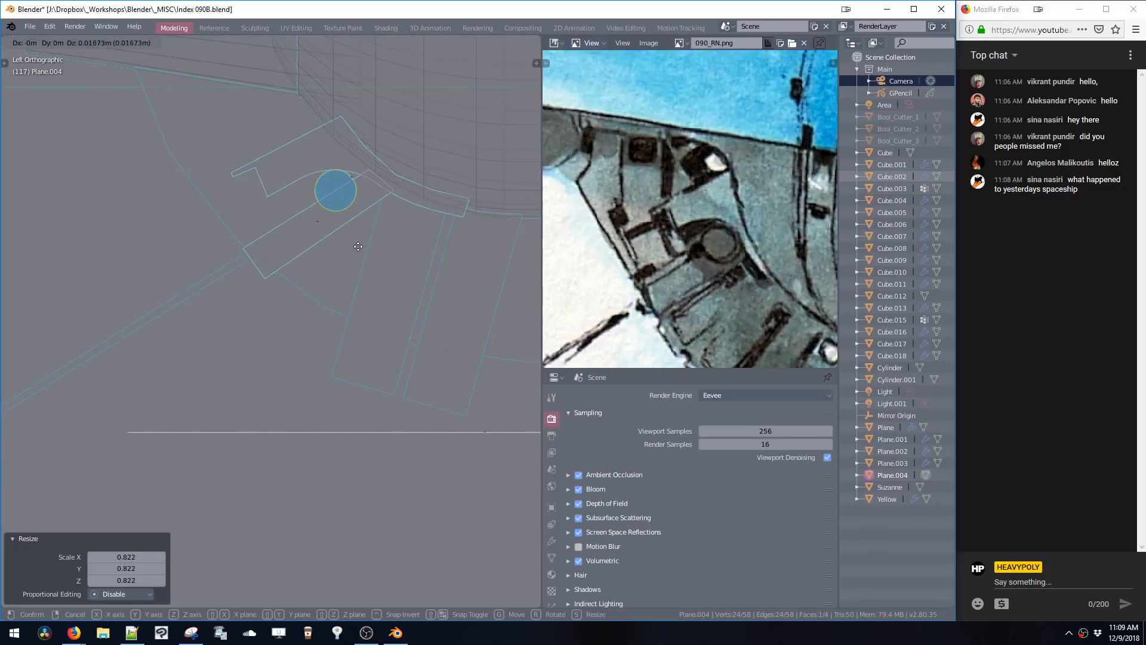
pyautogui.click(369, 250)
pyautogui.press('s')
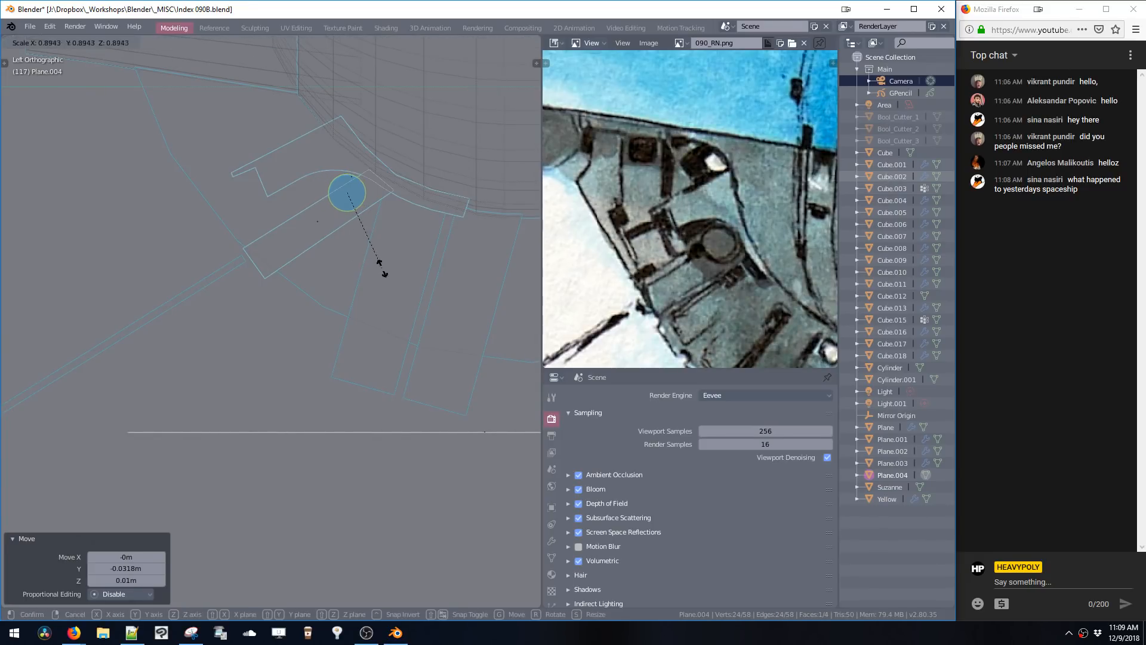
pyautogui.click(381, 267)
pyautogui.keyDown('shift'); pyautogui.moveTo(381, 266); pyautogui.dragTo(339, 253, button='middle'); pyautogui.keyUp('shift')
# - Scale the two rectangular fins in Cube.013 to 0.594, and enlarge them slightly to fit below the sphere
pyautogui.press('Tab')
pyautogui.click(328, 241)
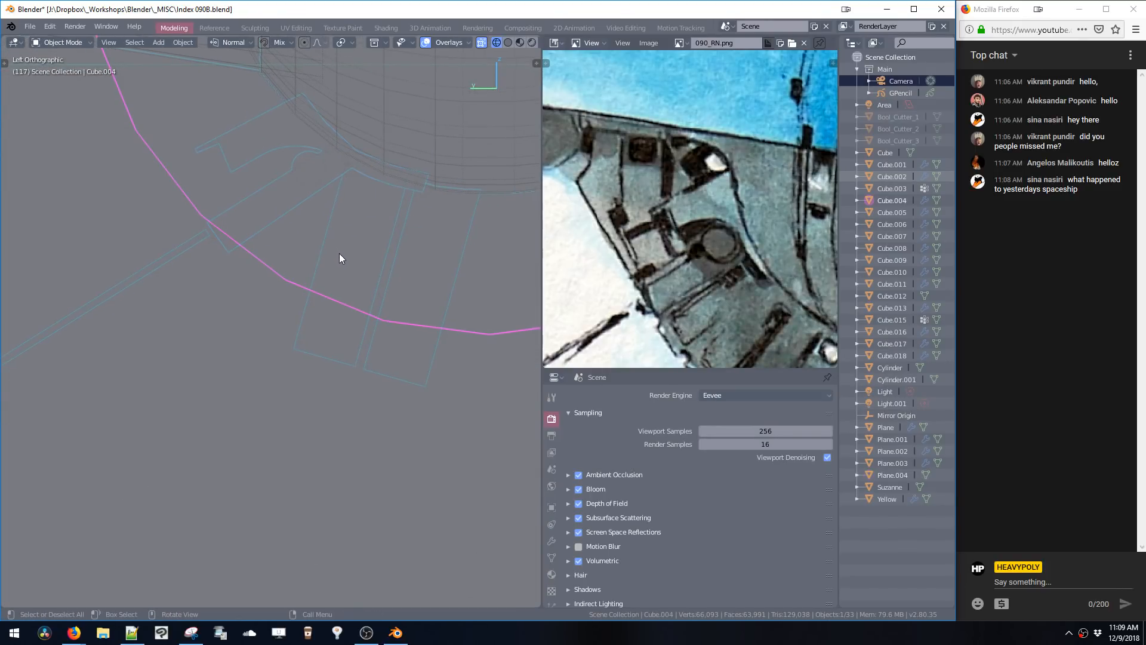
pyautogui.click(325, 262)
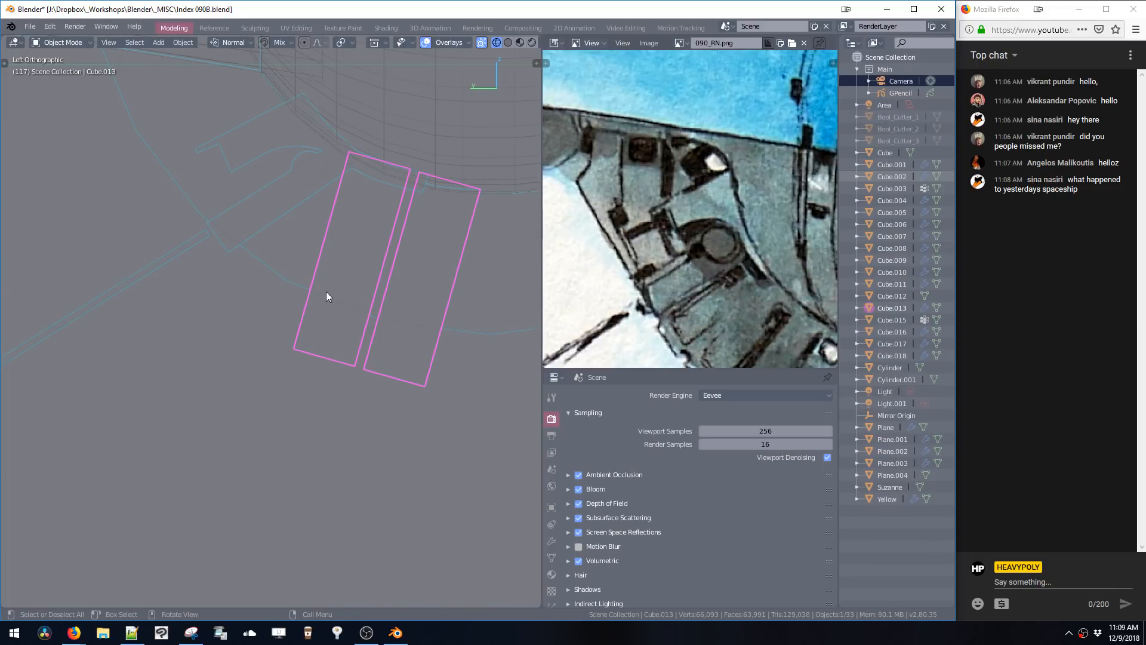
pyautogui.press('Tab')
pyautogui.hotkey('ctrl', 'l')
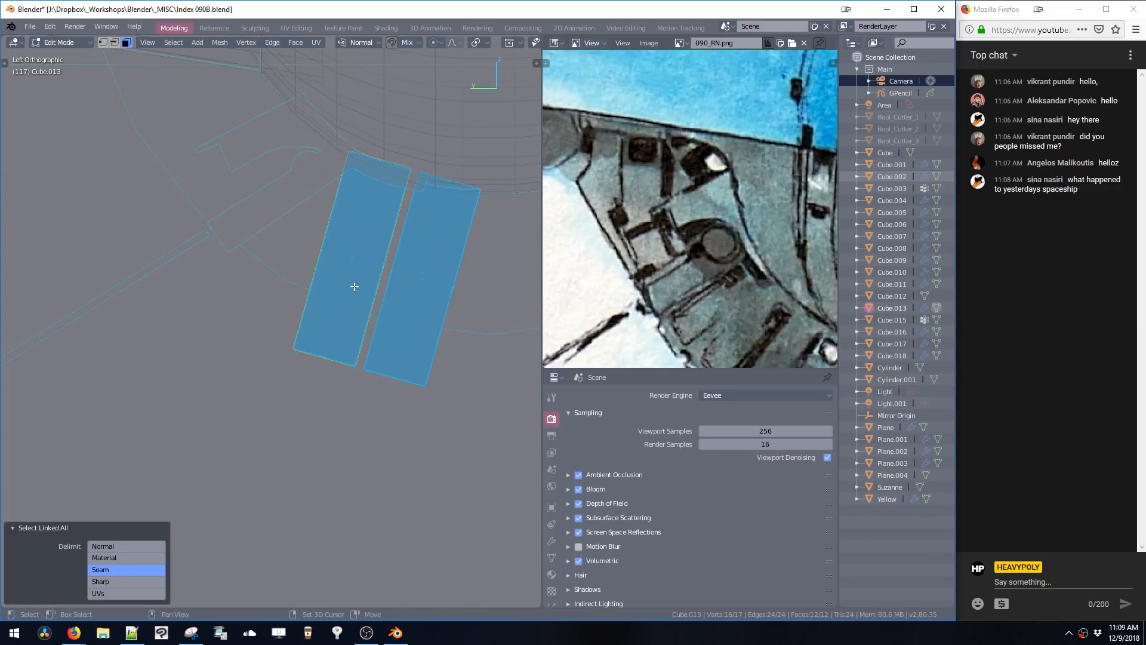
pyautogui.press('s')
pyautogui.click(422, 345)
pyautogui.keyDown('shift'); pyautogui.moveTo(422, 315); pyautogui.dragTo(396, 312, button='middle'); pyautogui.keyUp('shift')
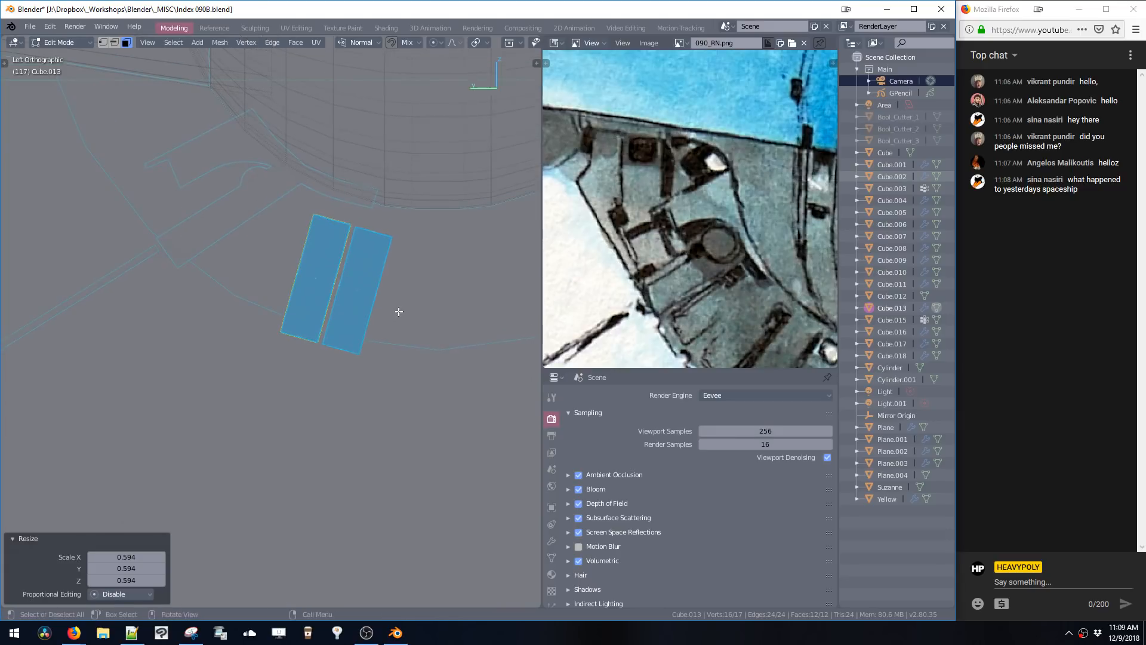
pyautogui.press('s')
pyautogui.click(412, 330)
pyautogui.press('Tab')
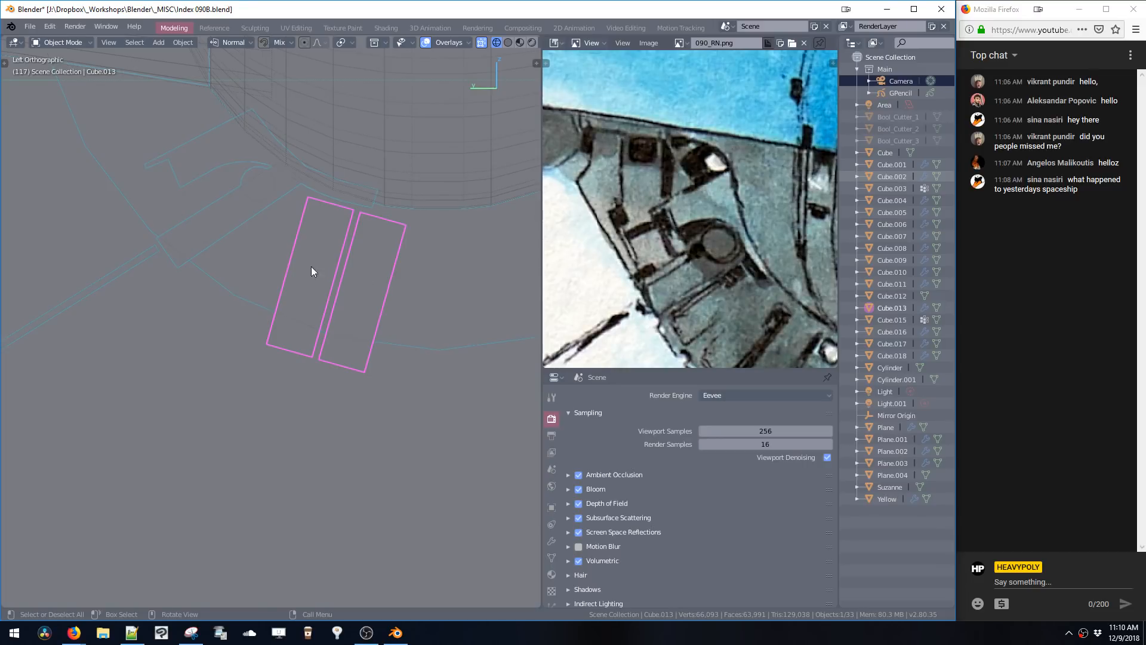
# - Return to editing Plane.004, shift the circle slightly away from the sphere, and scale it by 1.230
pyautogui.hotkey('ctrl', 'space')
pyautogui.click(271, 188)
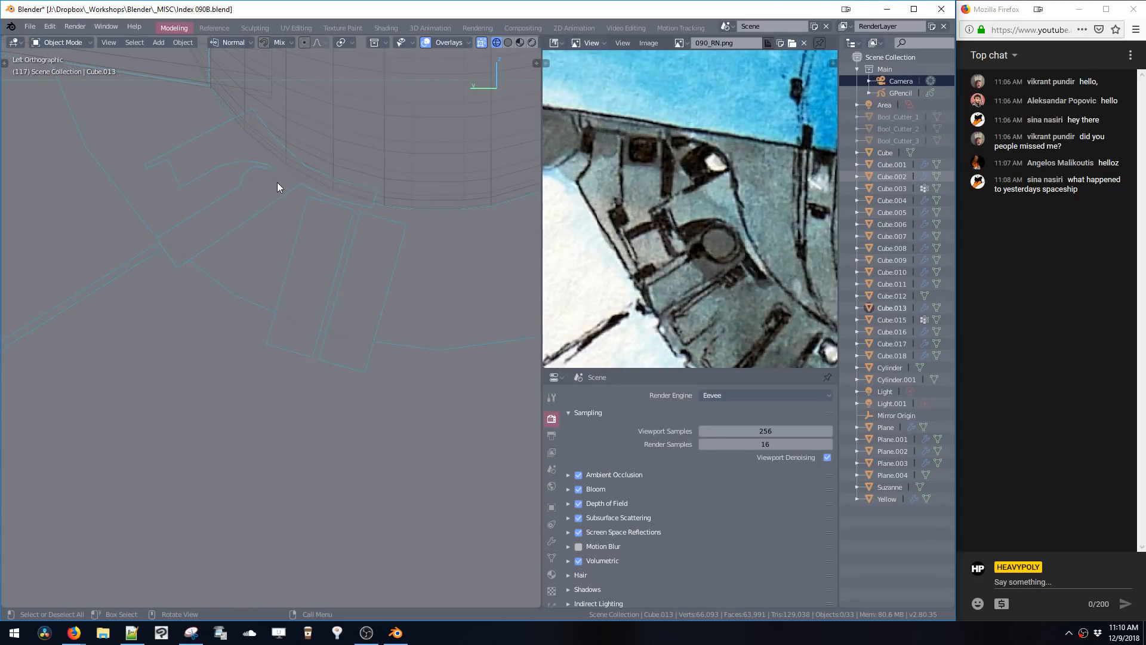
pyautogui.click(272, 197)
pyautogui.hotkey('ctrl', 'space')
pyautogui.click(306, 130)
pyautogui.press('g')
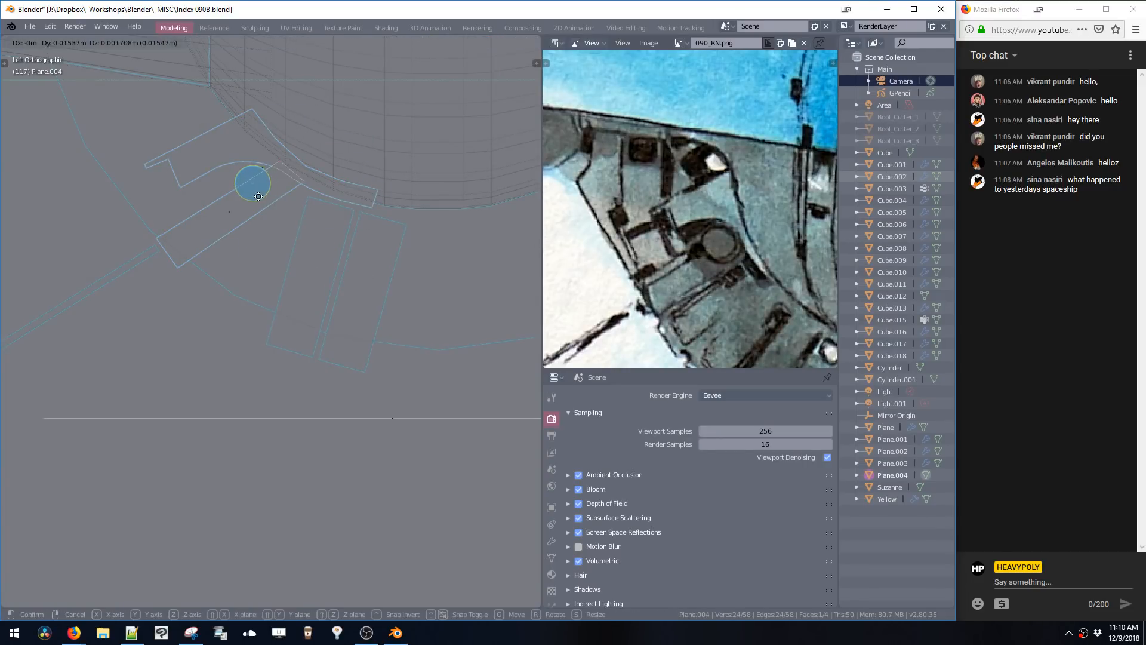
pyautogui.click(262, 200)
pyautogui.press('s')
pyautogui.click(268, 207)
# - Extrude the 24-vertex circle into a thick disc and bevel its outer rim loop
pyautogui.scroll(3, 295, 198)
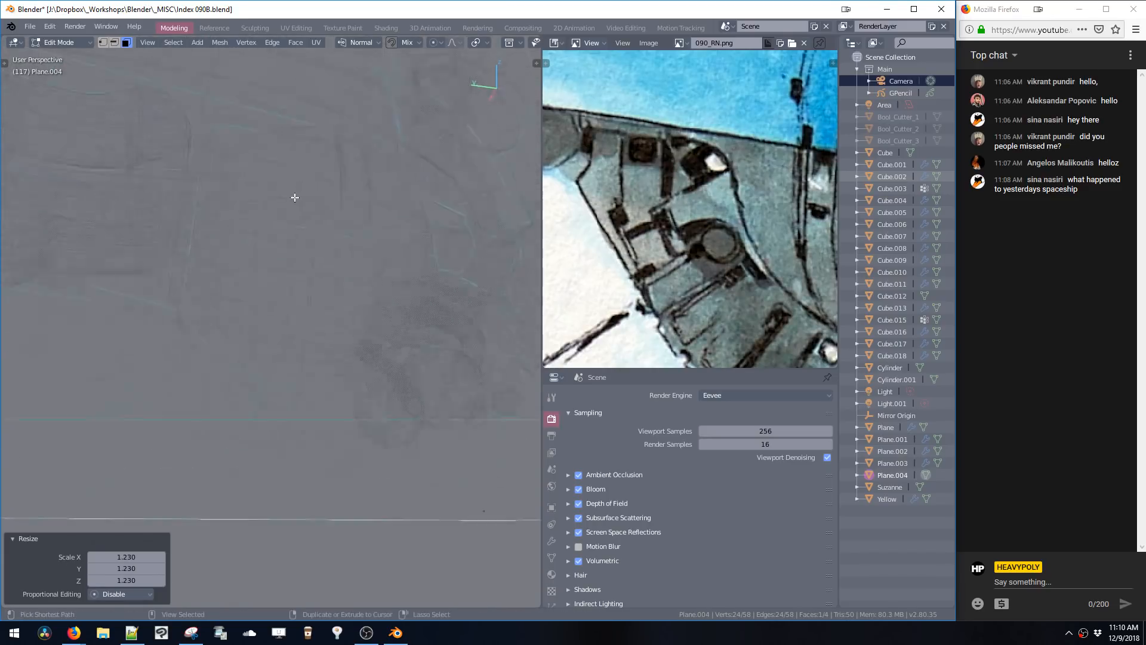
pyautogui.moveTo(294, 197); pyautogui.dragTo(378, 324, button='middle')
pyautogui.press('e')
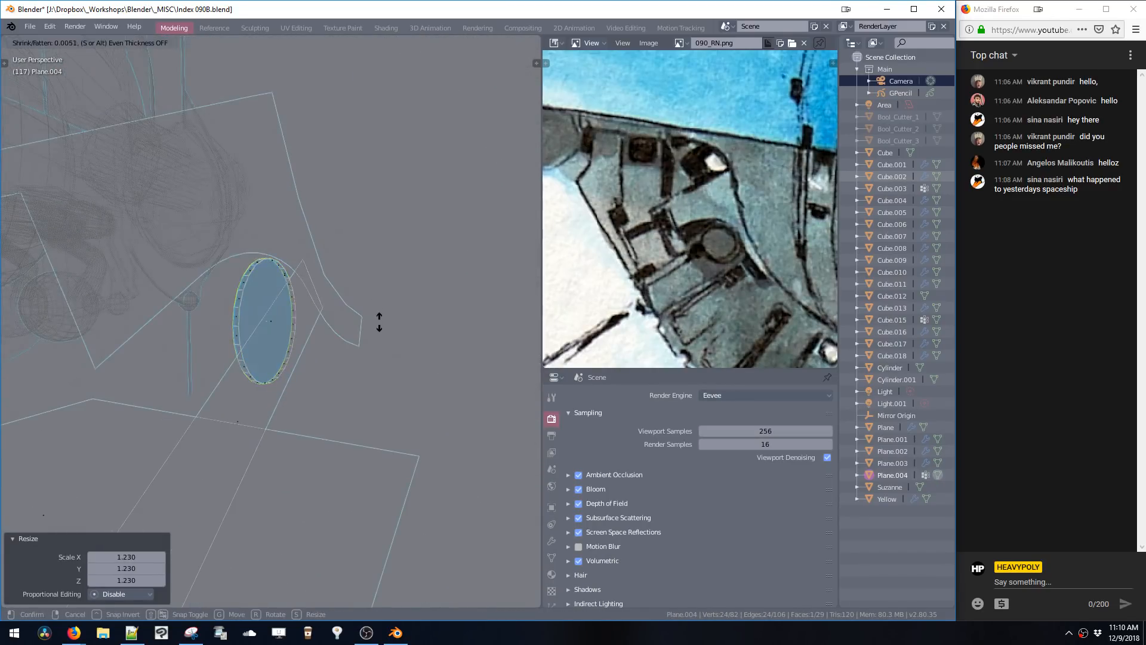
pyautogui.click(358, 362)
pyautogui.press('space')
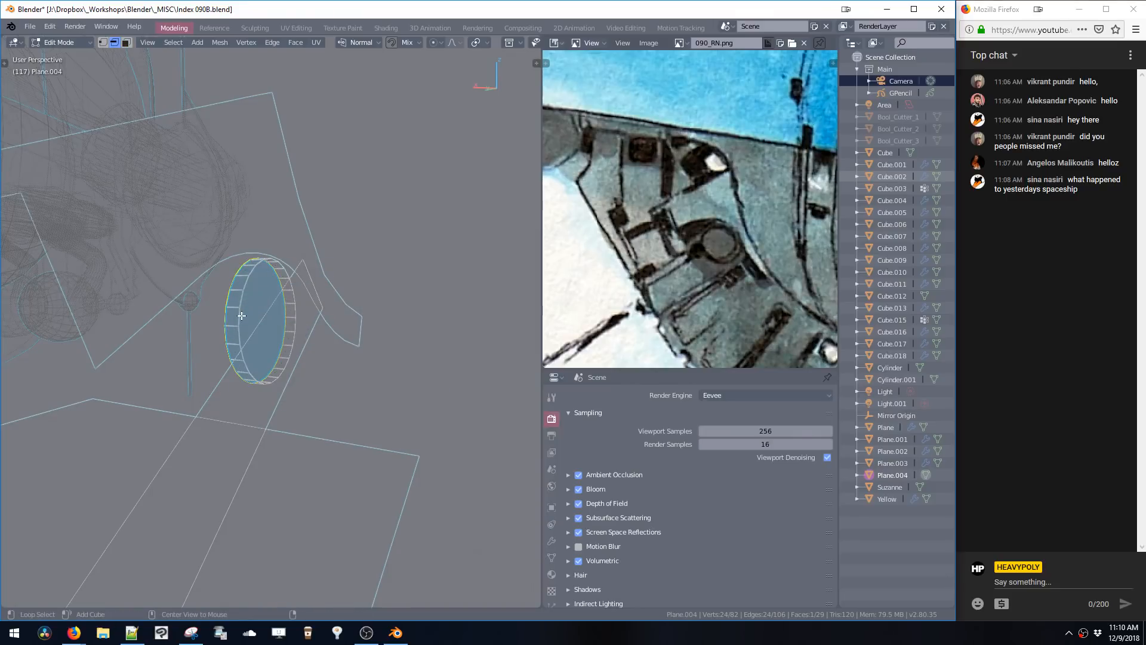
pyautogui.doubleClick(241, 314)
pyautogui.press('b')
pyautogui.click(282, 399)
# - Extrude the bracket and slanted panel faces of Plane.004 to give both parts thickness
pyautogui.moveTo(282, 399); pyautogui.dragTo(257, 361, button='middle')
pyautogui.click(268, 302)
pyautogui.hotkey('ctrl', 'l')
pyautogui.hotkey('alt', 's')
pyautogui.press('Escape')
pyautogui.hotkey('ctrl', 'z')
pyautogui.hotkey('alt', 's')
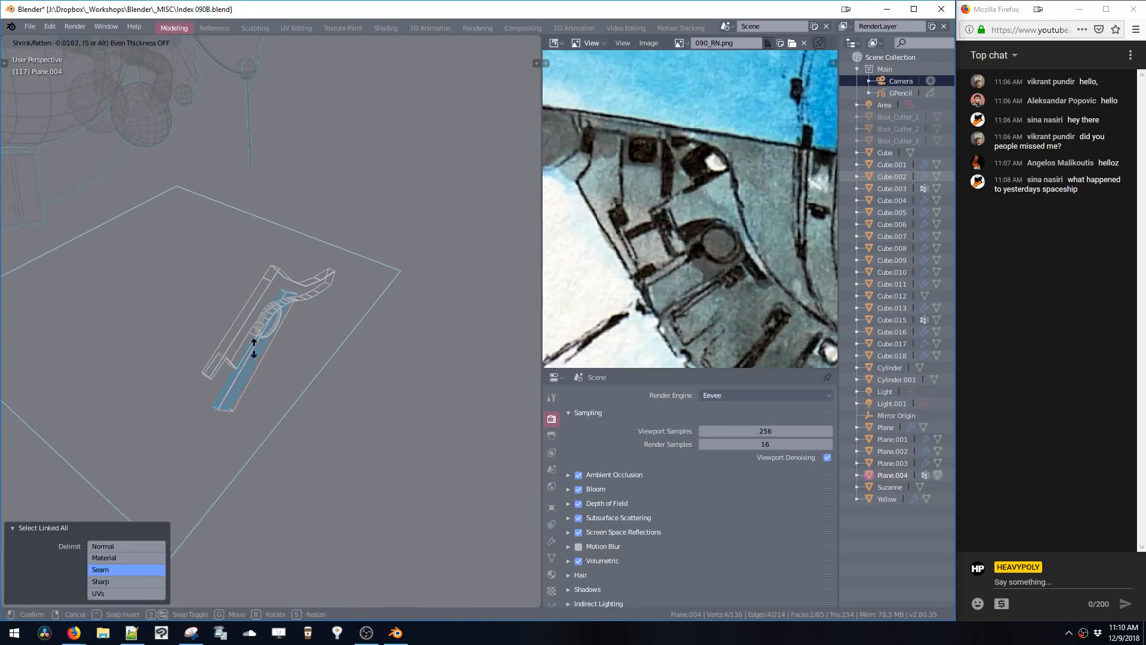
pyautogui.press('Escape')
pyautogui.hotkey('ctrl', 'l')
# - Delete the large leftover square plane around the bracket, panel and disc
pyautogui.moveTo(320, 328); pyautogui.dragTo(249, 297, button='middle')
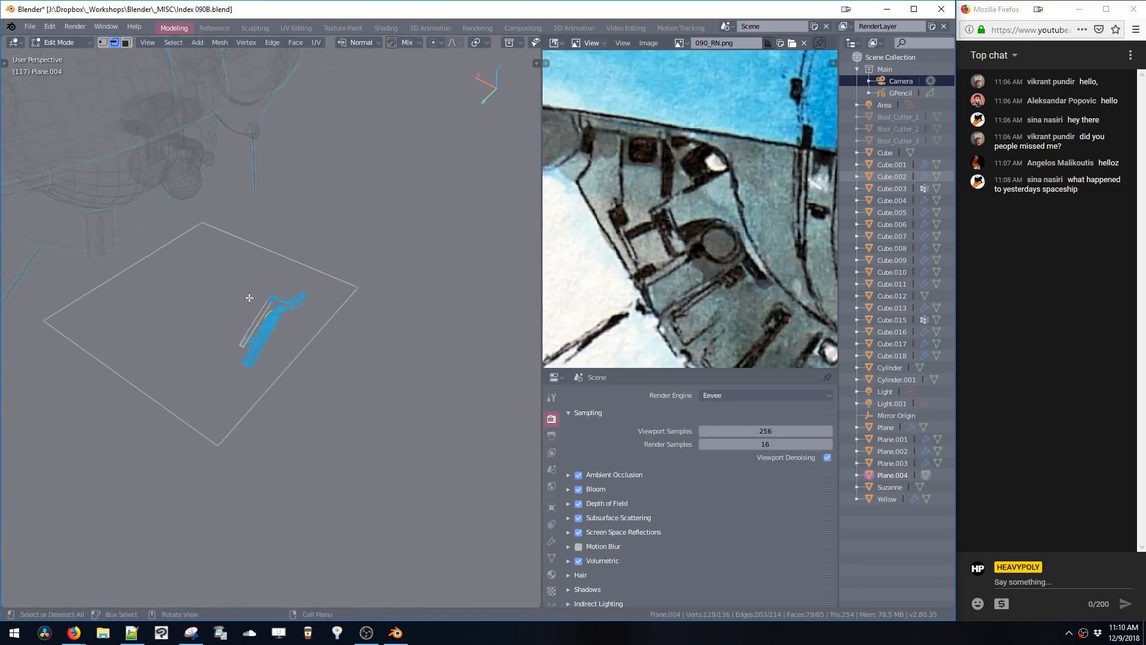
pyautogui.click(203, 225)
pyautogui.hotkey('ctrl', 'l')
pyautogui.press('x')
pyautogui.click(222, 246)
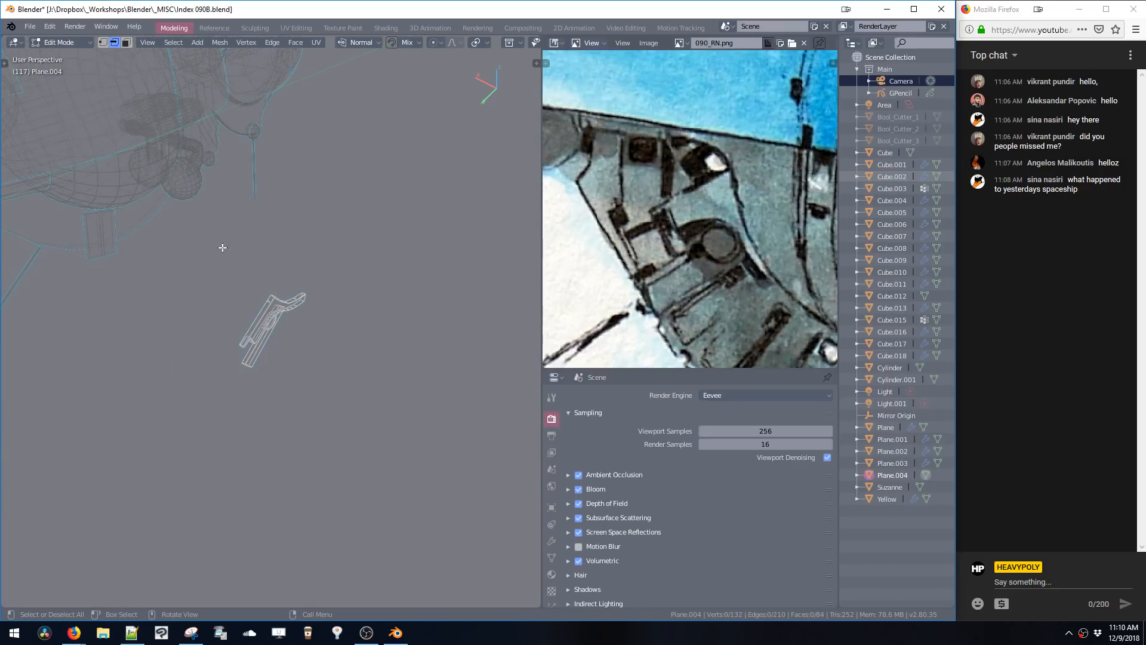
# - Move the whole bracket, panel and disc mesh 2.77 m along the X axis towards the spaceship
pyautogui.press('a')
pyautogui.moveTo(368, 396); pyautogui.dragTo(289, 281, button='middle')
pyautogui.press('g')
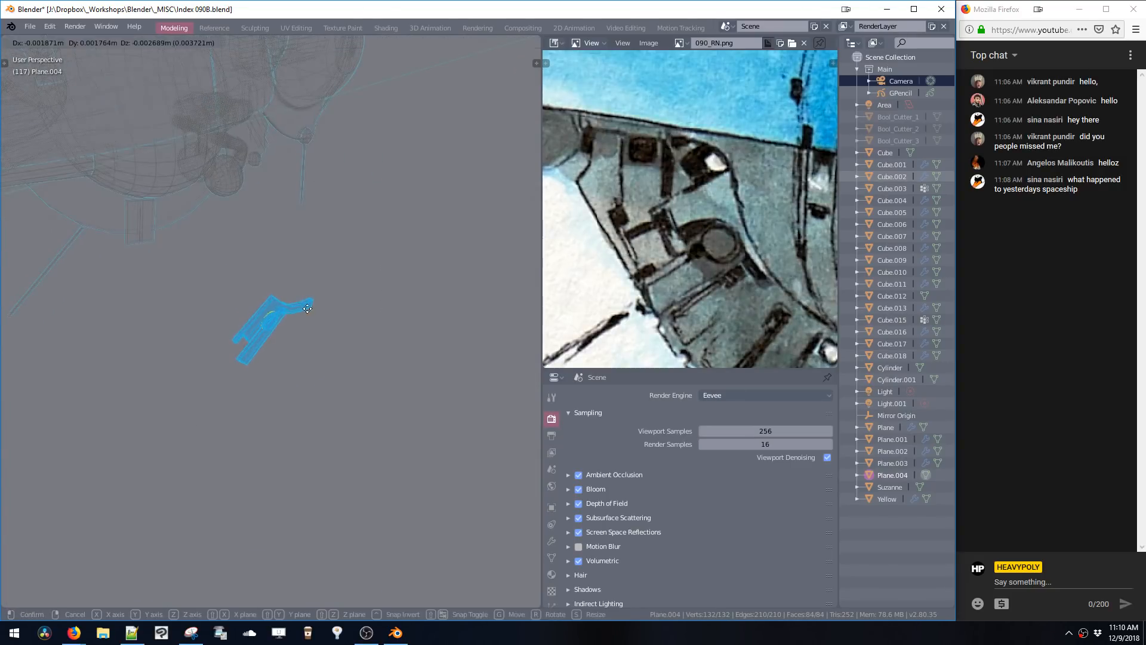
pyautogui.press('x')
pyautogui.click(60, 167)
pyautogui.press('KP_Decimal')
pyautogui.scroll(-6, 276, 274)
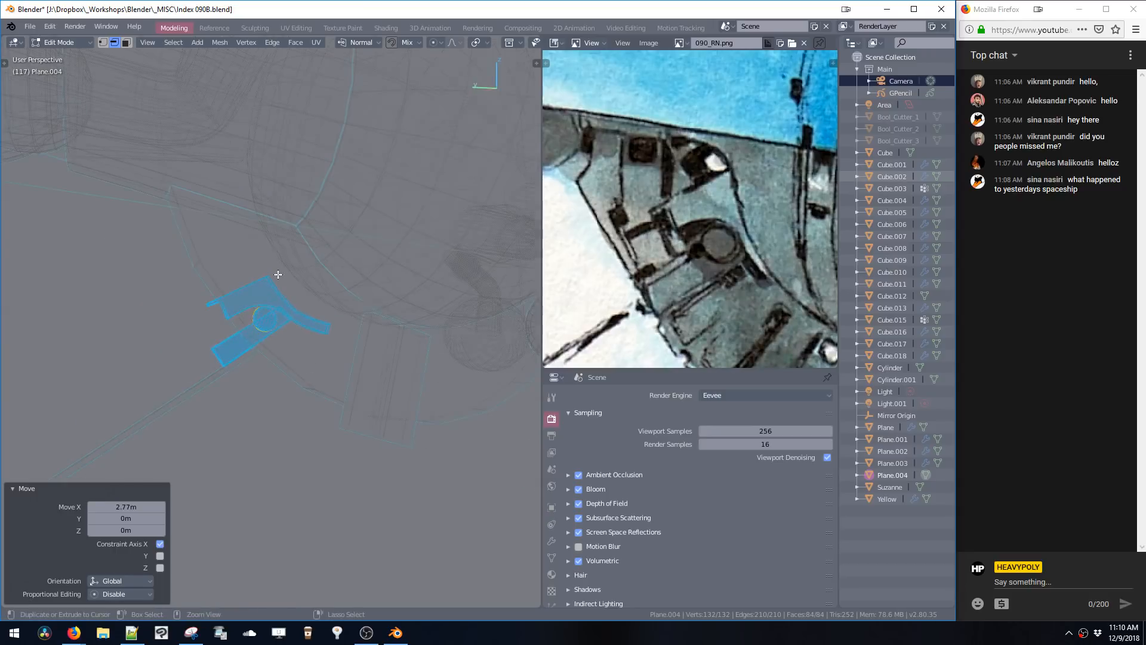
# - Fine-tune the mesh's position along X so the parts sit against the curved skirt below the sphere
pyautogui.moveTo(276, 274); pyautogui.dragTo(328, 312, button='middle')
pyautogui.press('g')
pyautogui.press('x')
pyautogui.click(394, 333)
pyautogui.moveTo(394, 333)
pyautogui.mouseDown(button='middle')
pyautogui.moveTo(342, 293)
pyautogui.moveTo(361, 225)
pyautogui.moveTo(312, 285)
pyautogui.moveTo(362, 300)
pyautogui.mouseUp(button='middle')
pyautogui.hotkey('alt', 'z')
pyautogui.press('g')
pyautogui.press('x')
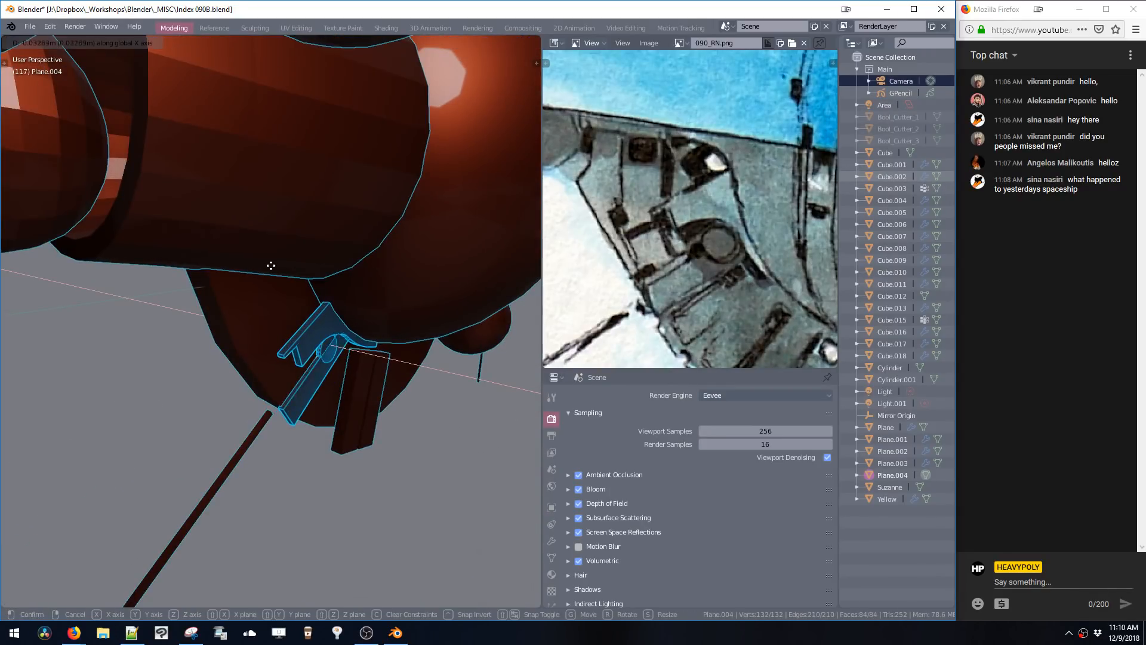
pyautogui.click(274, 271)
pyautogui.moveTo(274, 271); pyautogui.dragTo(317, 317, button='middle')
# - Preview materials in the viewport and apply the F Glossy Grey material to the bracket, panel and disc
pyautogui.press('z')
pyautogui.click(379, 249)
pyautogui.moveTo(378, 248)
pyautogui.mouseDown(button='middle')
pyautogui.moveTo(296, 282)
pyautogui.moveTo(333, 290)
pyautogui.mouseUp(button='middle')
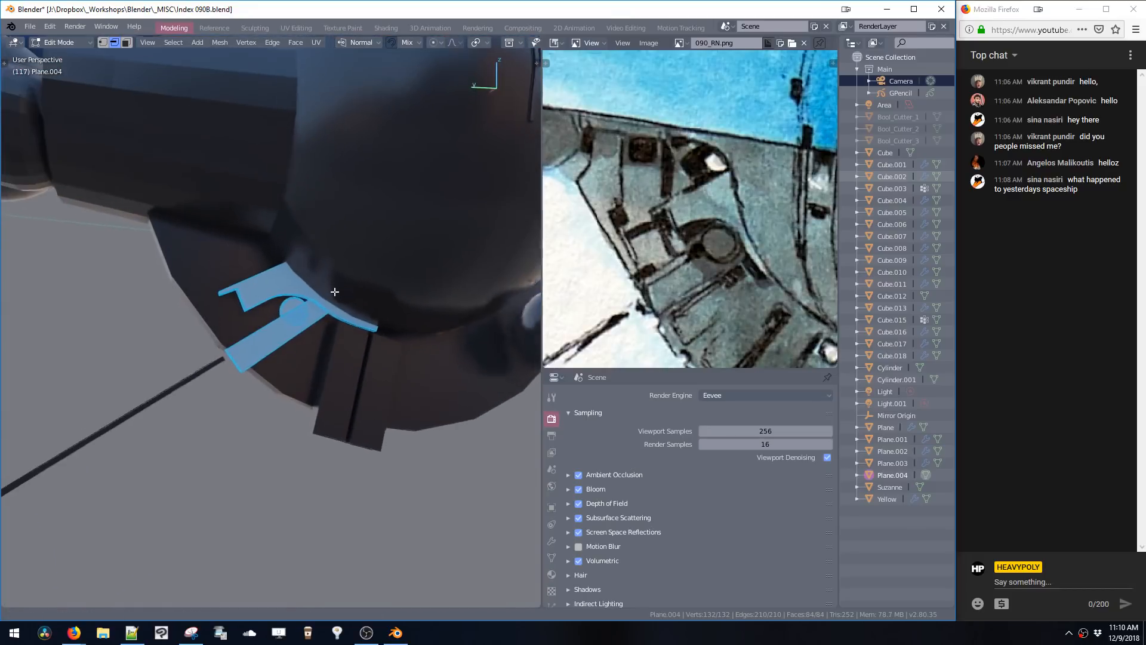
pyautogui.press('v')
pyautogui.hotkey('shift', 'v')
pyautogui.click(335, 439)
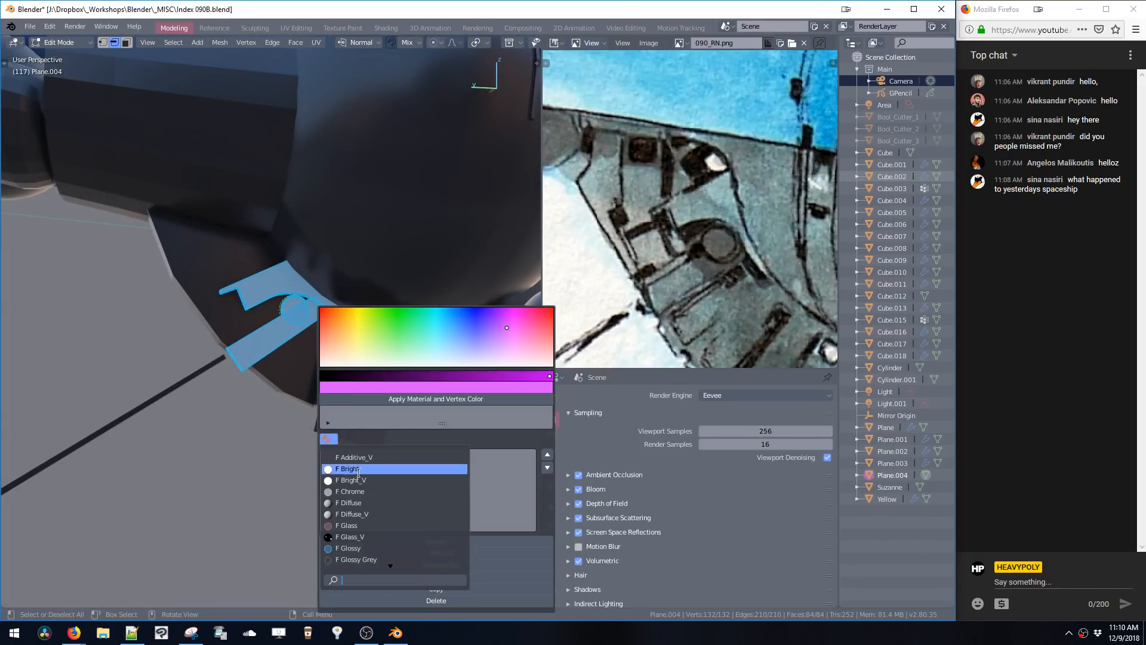
pyautogui.click(365, 561)
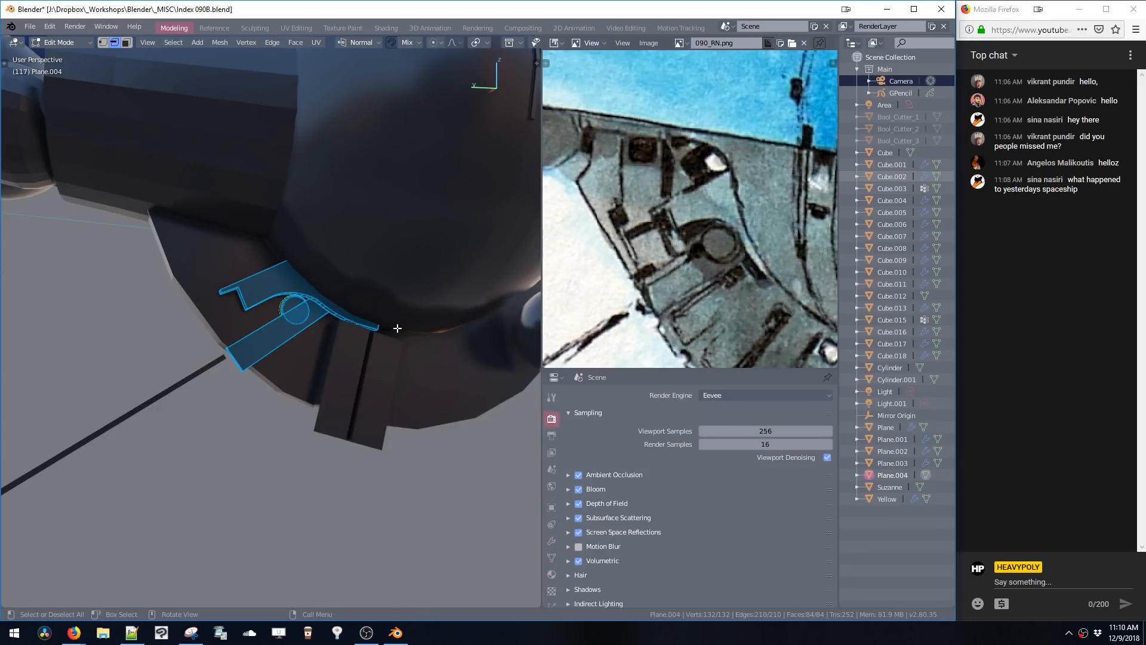
# - Leave Plane.004's edit mode and edit it together with Cube.004, Cube.009 and Cube.011 around the dark sphere
pyautogui.keyDown('shift'); pyautogui.moveTo(358, 333); pyautogui.dragTo(251, 292, button='middle'); pyautogui.keyUp('shift')
pyautogui.scroll(-2, 701, 298)
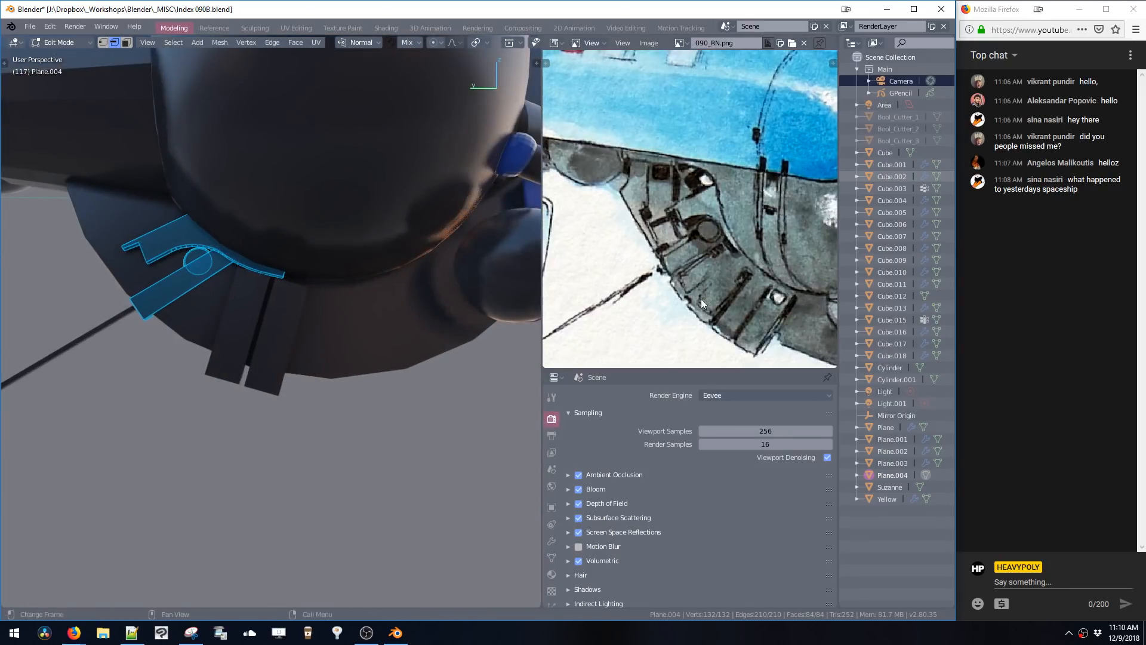
pyautogui.moveTo(204, 234); pyautogui.dragTo(297, 249, button='middle')
pyautogui.hotkey('ctrl', 'Tab')
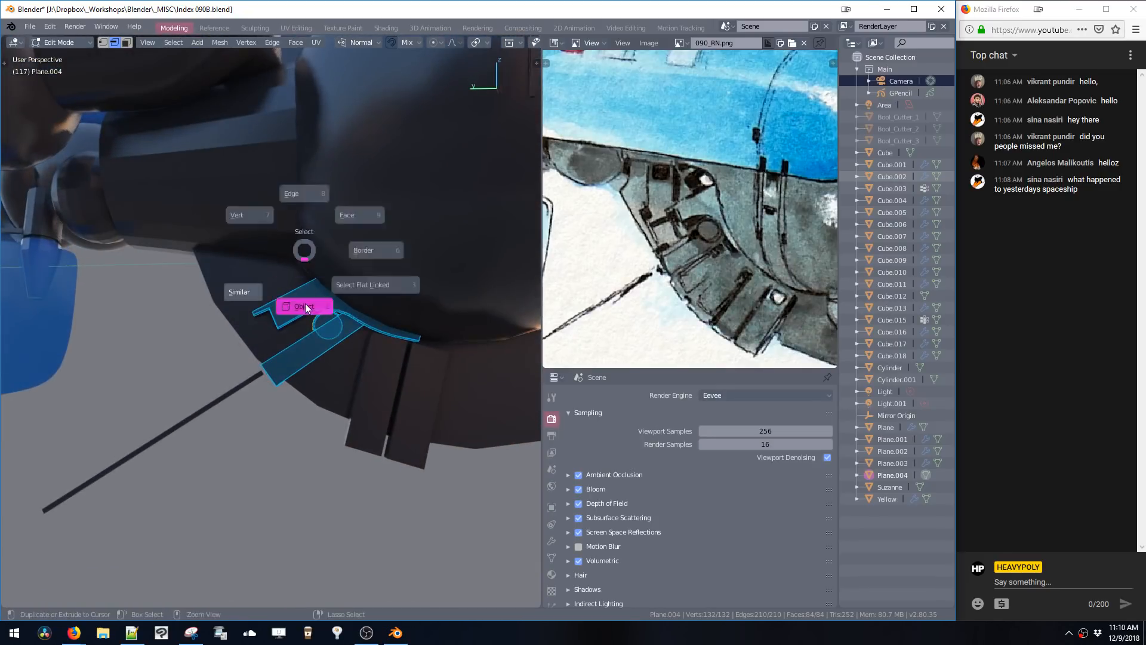
pyautogui.click(305, 307)
pyautogui.hotkey('shift', 'a')
pyautogui.moveTo(311, 278)
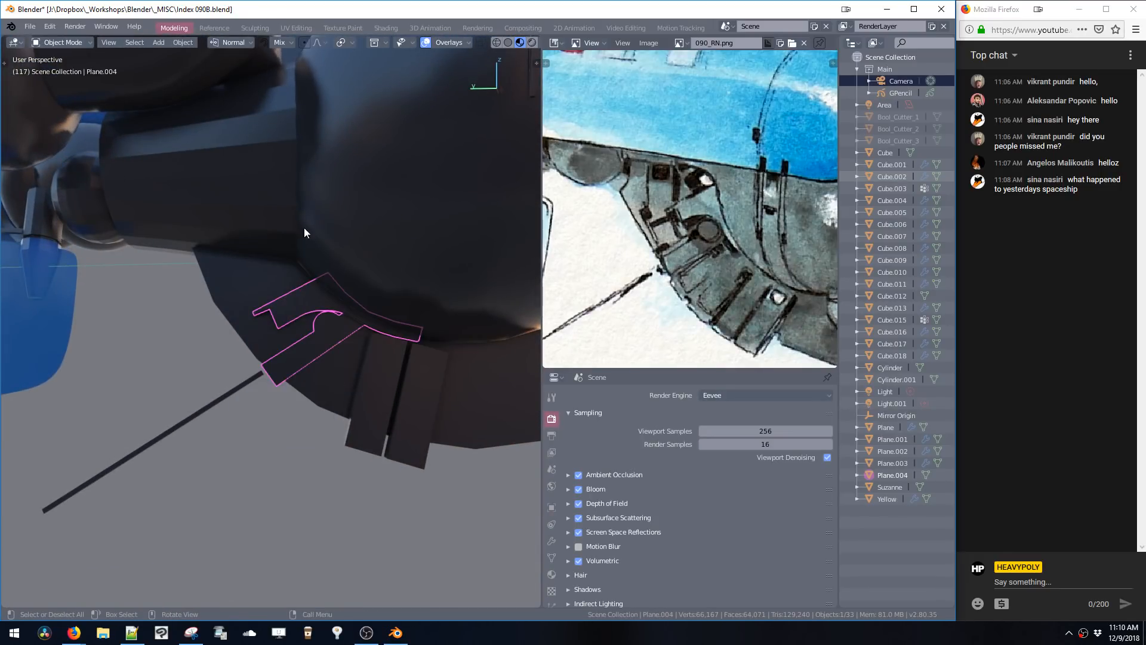
pyautogui.moveTo(304, 227); pyautogui.dragTo(304, 249, button='middle')
pyautogui.press('Tab')
pyautogui.hotkey('ctrl', 'Tab')
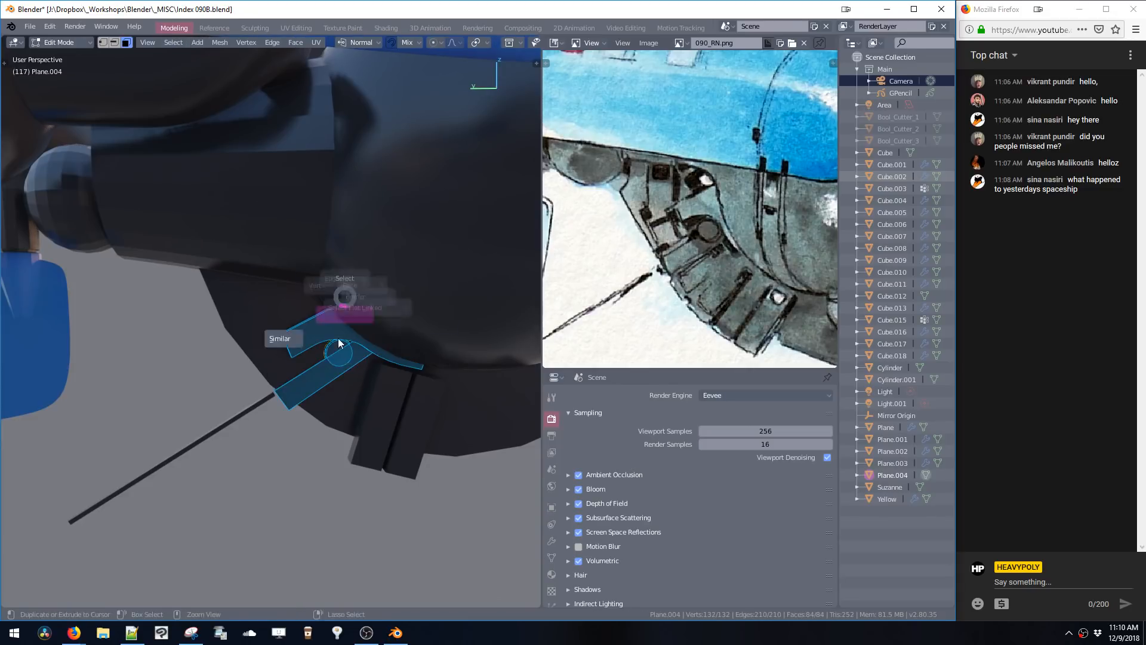
pyautogui.click(341, 317)
pyautogui.moveTo(336, 325); pyautogui.dragTo(347, 285)
pyautogui.hotkey('ctrl', 'Tab')
pyautogui.click(310, 250)
# - Try adding a cube below the dark sphere and stretching it into a wide box
pyautogui.scroll(-3, 309, 249)
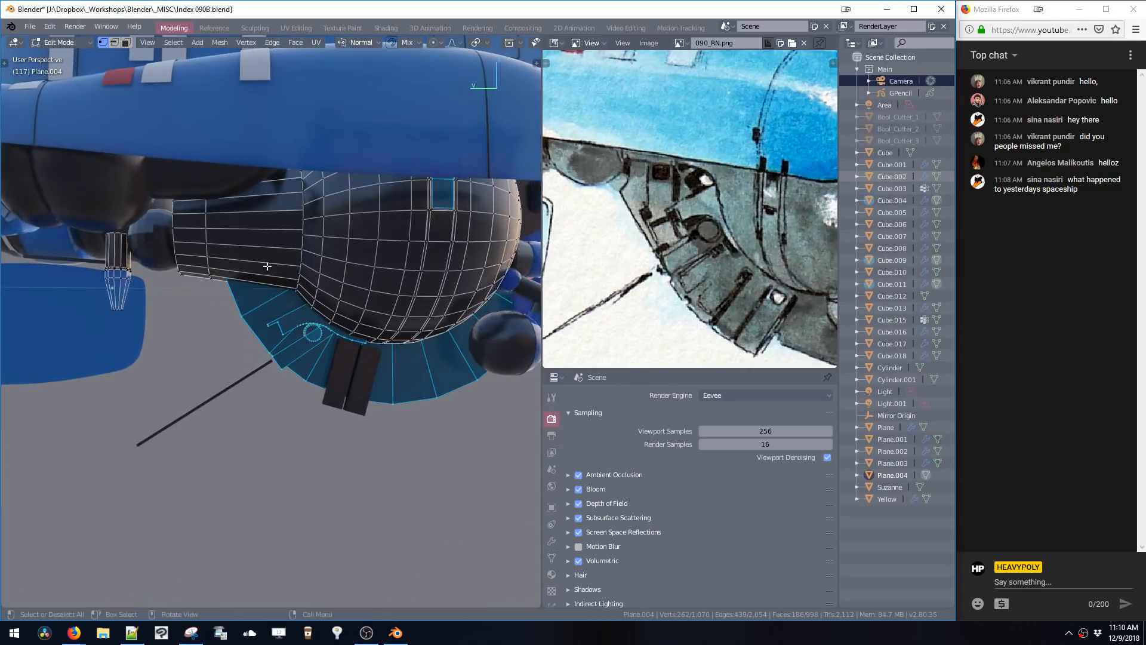
pyautogui.moveTo(238, 232); pyautogui.dragTo(317, 309)
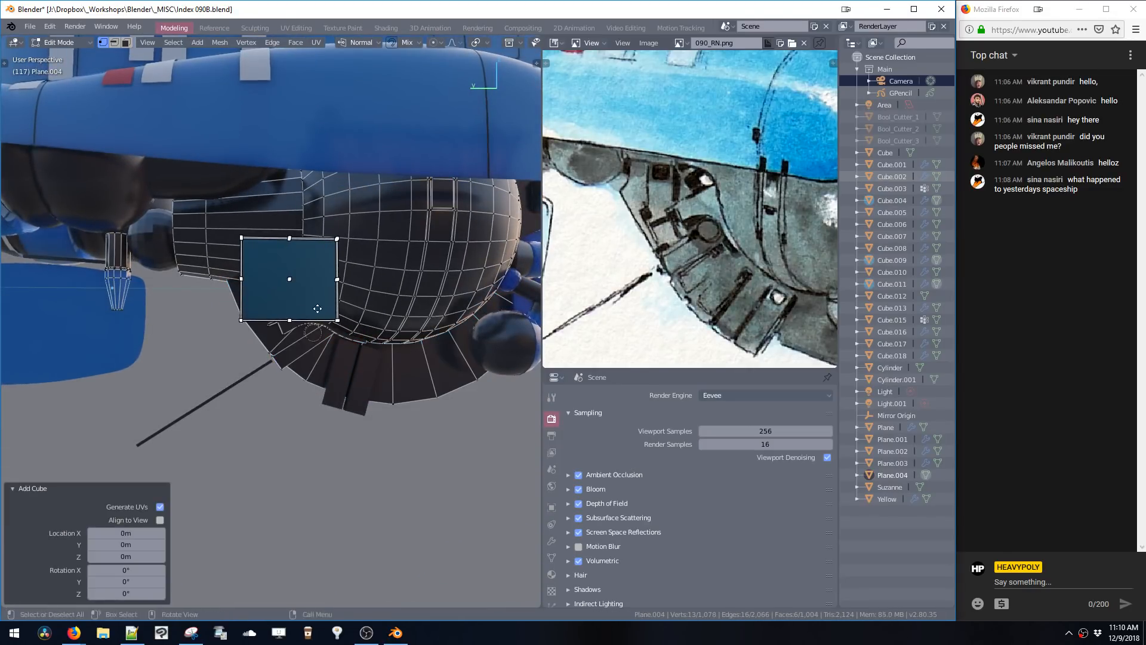
pyautogui.moveTo(317, 309); pyautogui.dragTo(463, 353, button='middle')
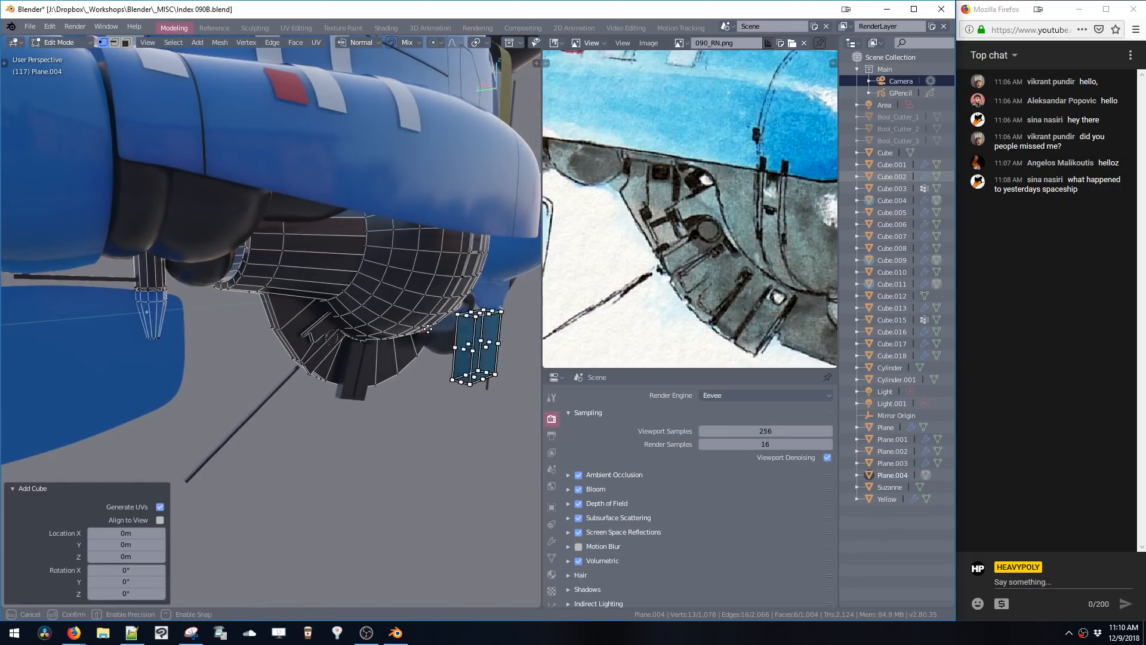
pyautogui.press('g')
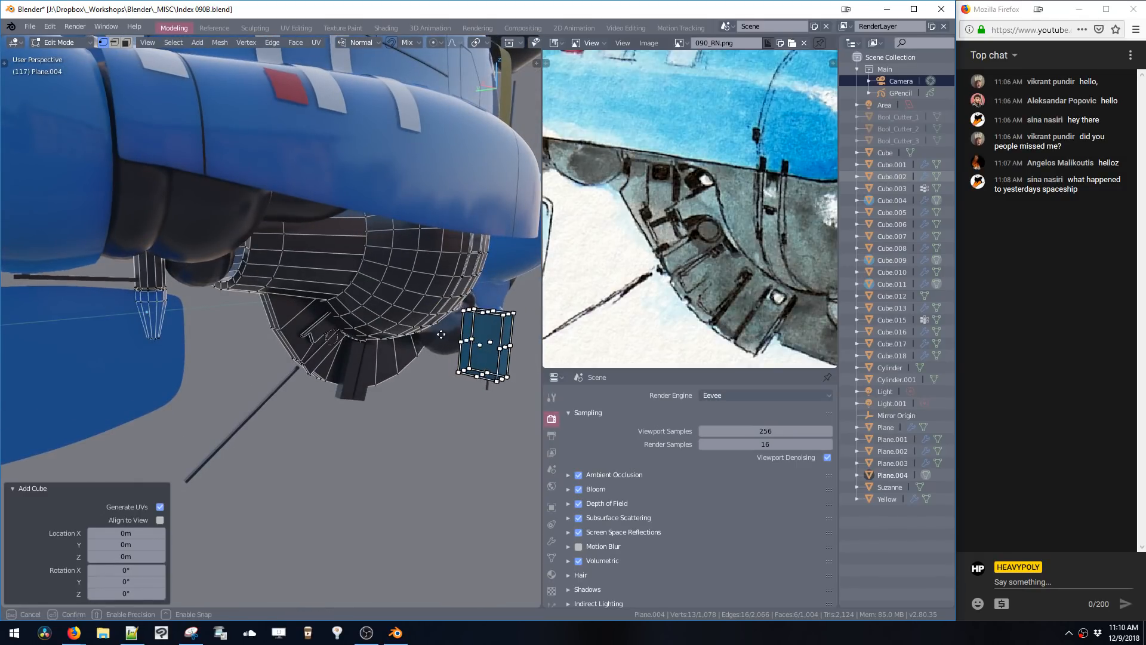
pyautogui.moveTo(481, 342); pyautogui.dragTo(444, 380, button='middle')
pyautogui.press('g')
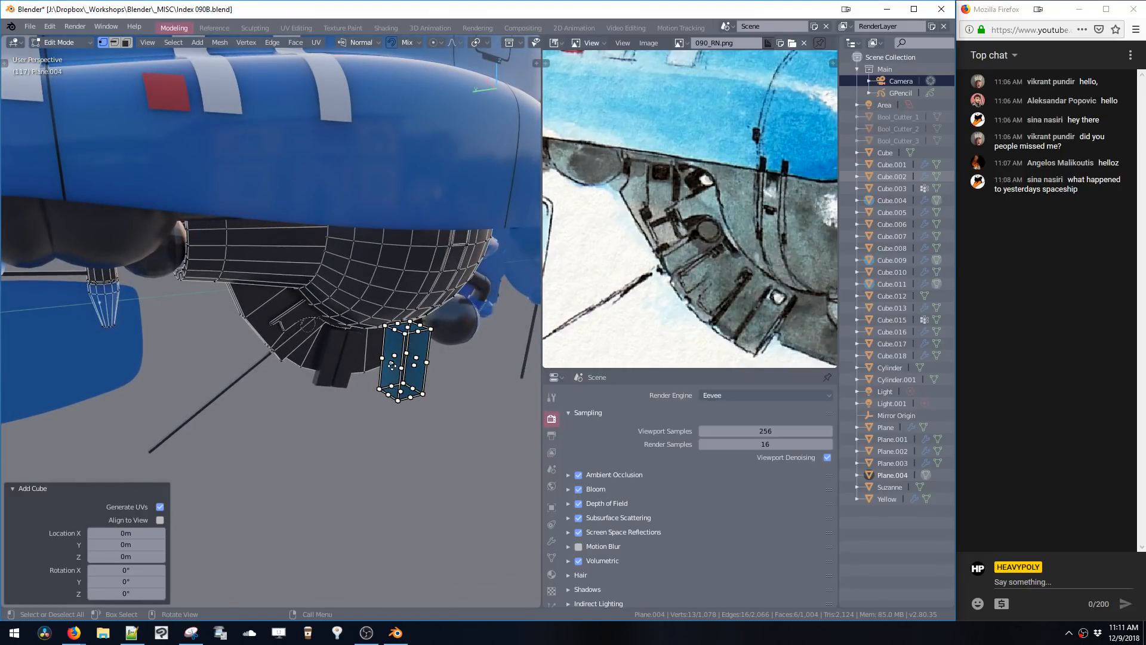
pyautogui.press('g')
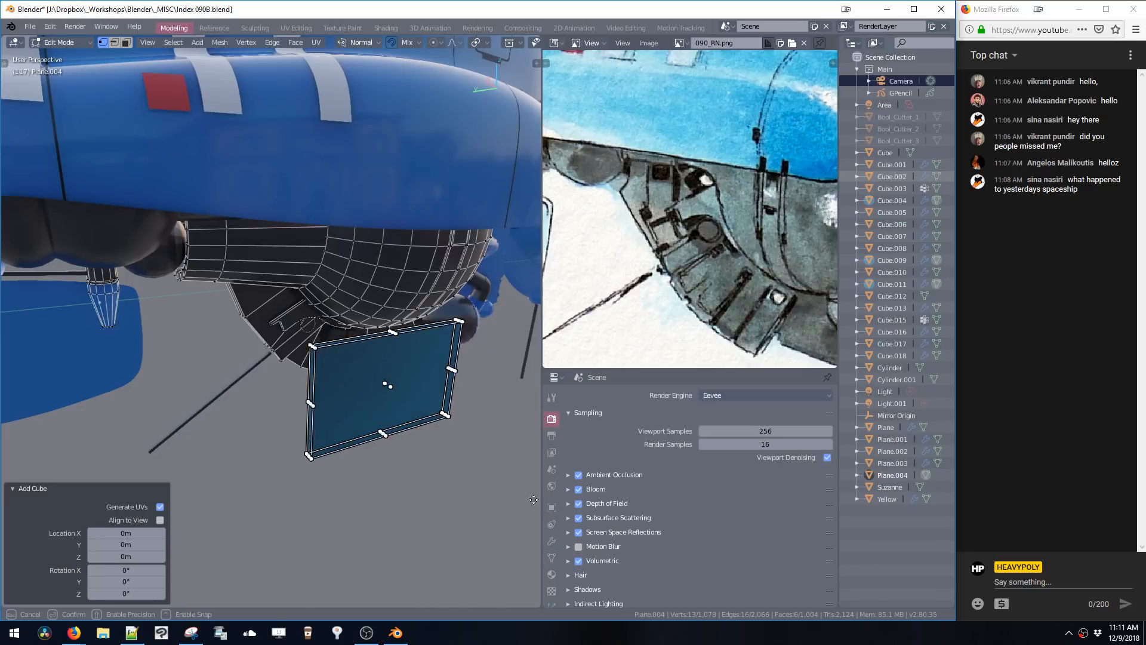
pyautogui.click(412, 415)
pyautogui.moveTo(412, 415); pyautogui.dragTo(359, 365, button='middle')
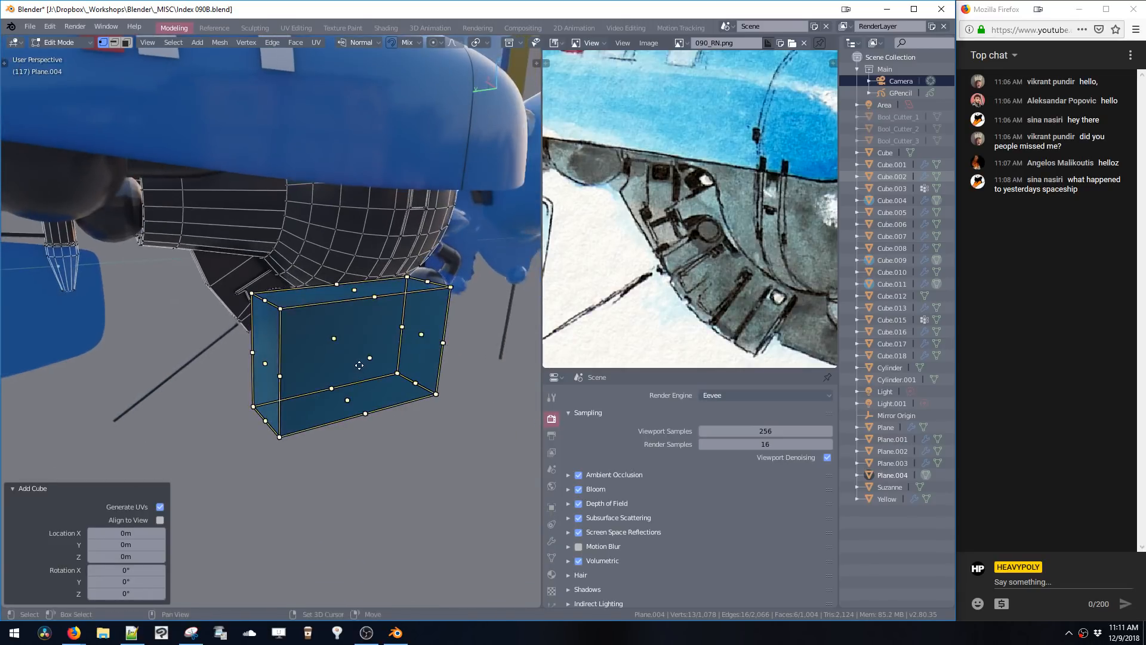
# - Delete the trial box below the dark sphere
pyautogui.doubleClick(356, 360)
pyautogui.doubleClick(356, 360)
pyautogui.press('g')
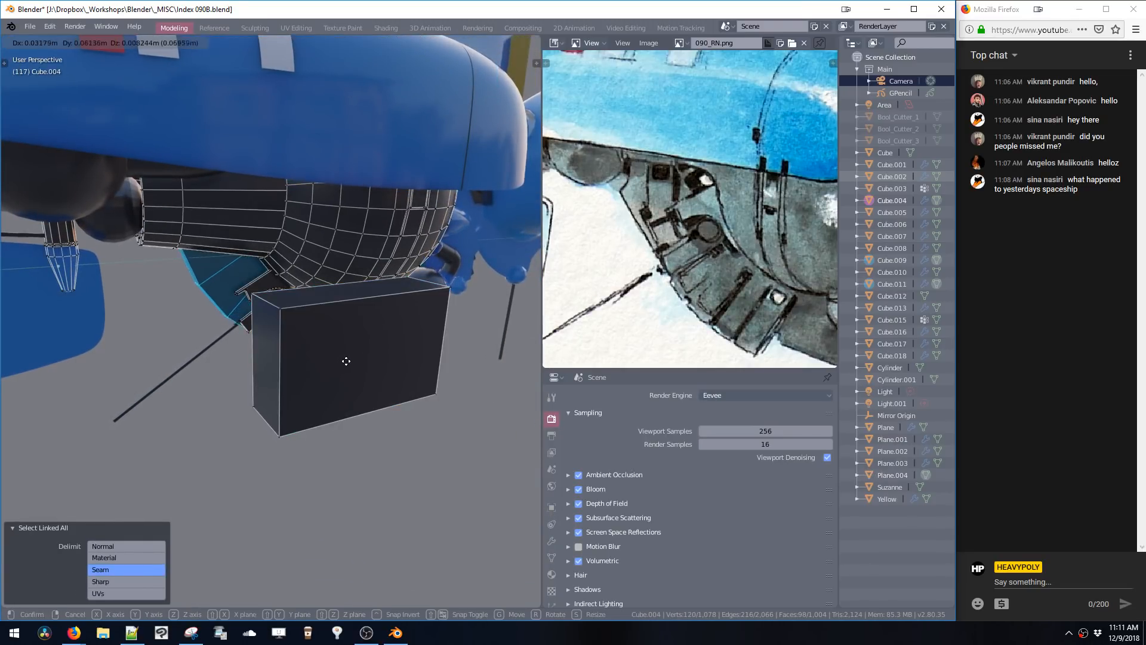
pyautogui.click(340, 355)
pyautogui.hotkey('ctrl', 'z')
pyautogui.doubleClick(272, 316)
pyautogui.press('x')
pyautogui.click(292, 337)
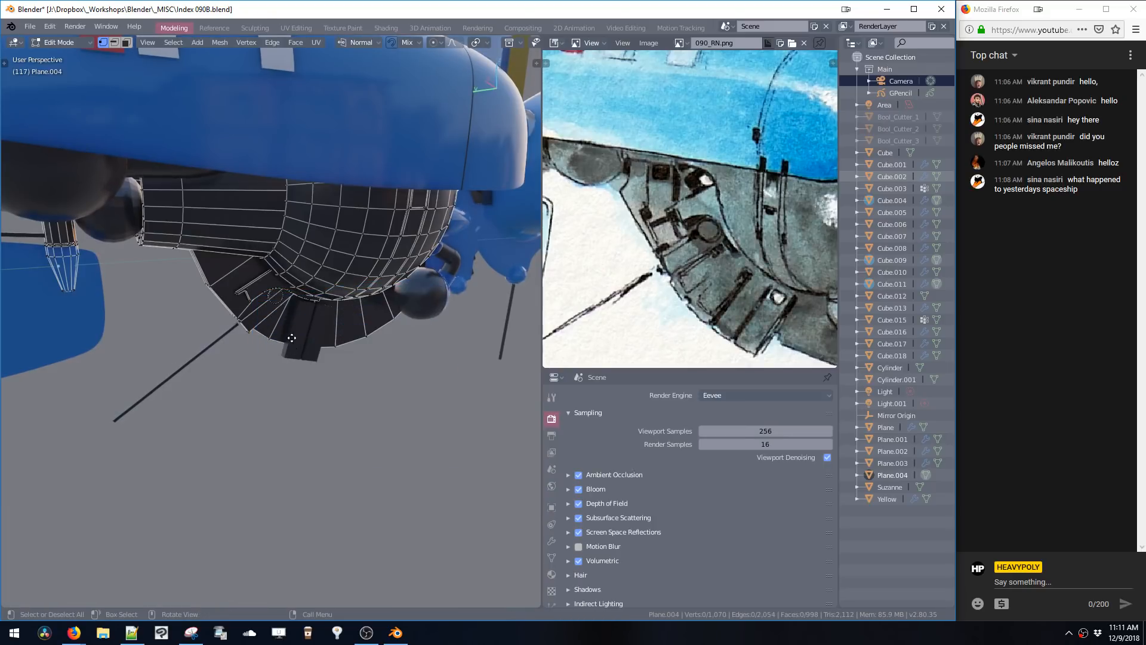
# - Add a new cube below the dark sphere and reshape it into a slightly tall box
pyautogui.hotkey('shift', 'a')
pyautogui.moveTo(262, 315); pyautogui.dragTo(371, 418)
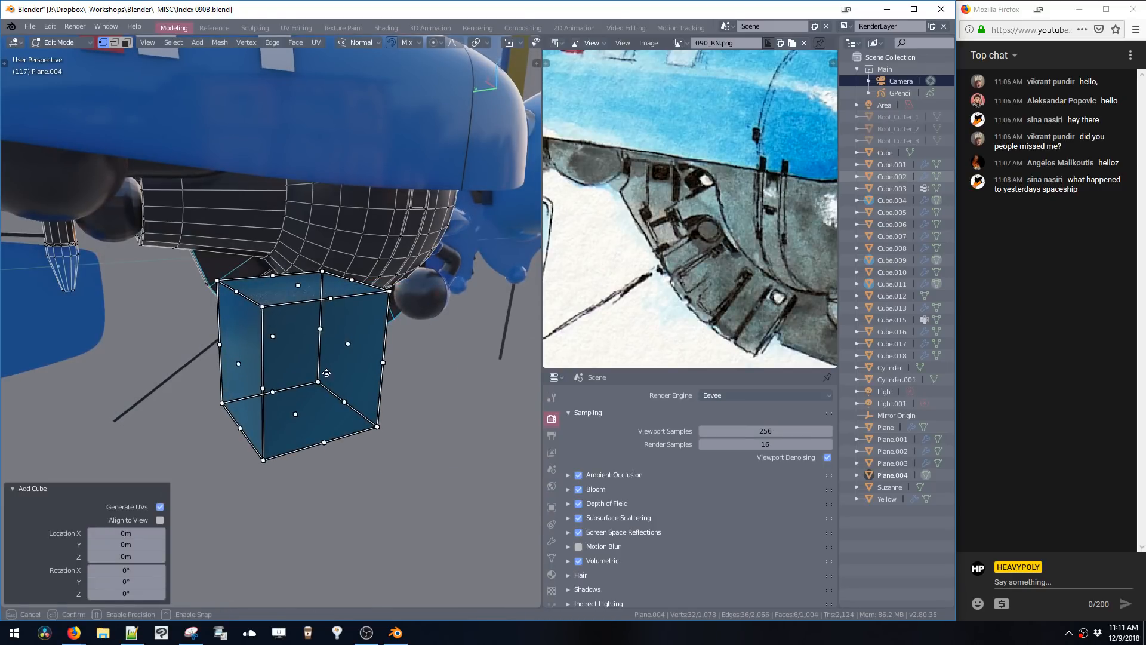
pyautogui.moveTo(325, 374); pyautogui.dragTo(413, 436)
pyautogui.moveTo(274, 345)
pyautogui.mouseDown()
pyautogui.moveTo(307, 368)
pyautogui.moveTo(278, 344)
pyautogui.mouseUp()
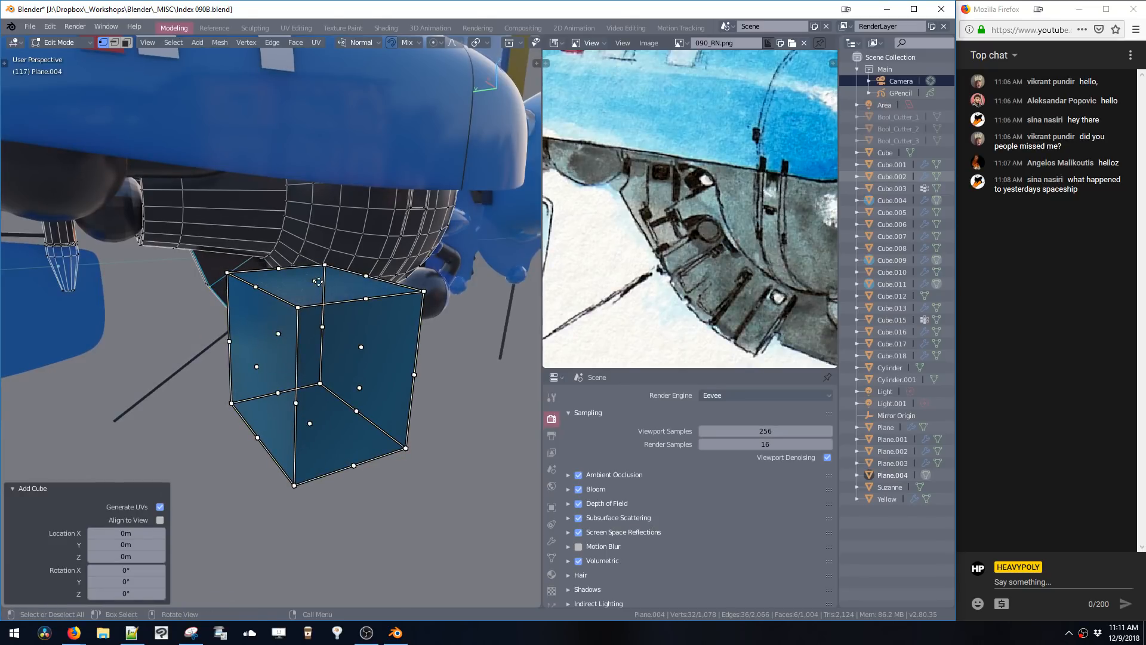
pyautogui.moveTo(318, 281)
pyautogui.mouseDown()
pyautogui.moveTo(300, 190)
pyautogui.moveTo(306, 295)
pyautogui.moveTo(312, 274)
pyautogui.mouseUp()
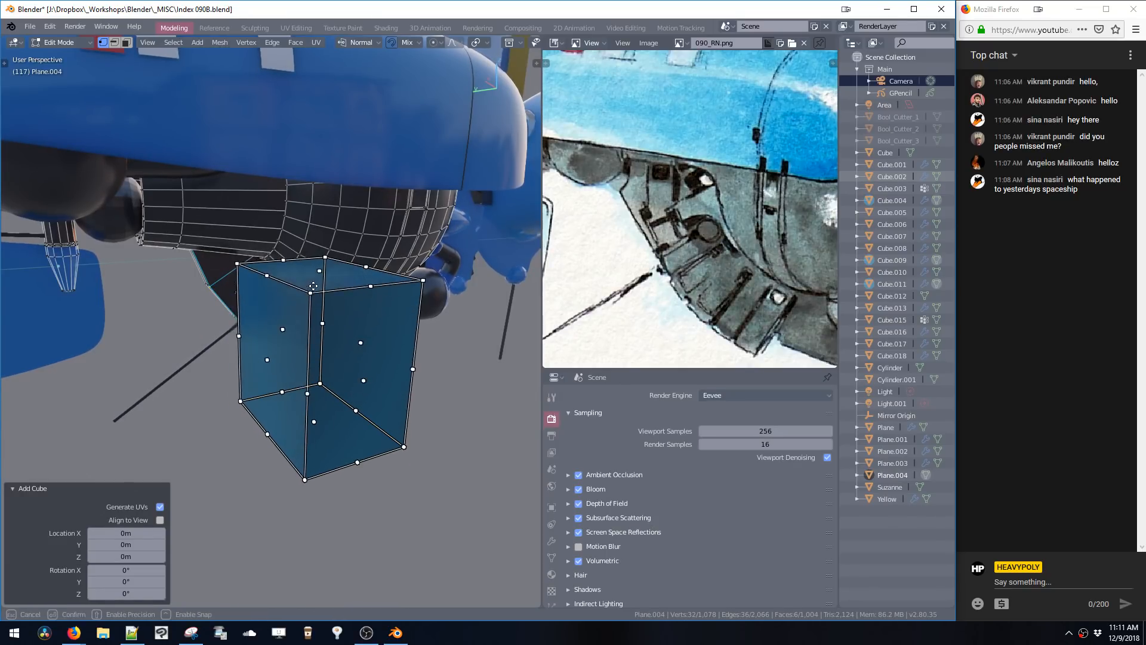
pyautogui.moveTo(313, 265); pyautogui.dragTo(300, 346, button='middle')
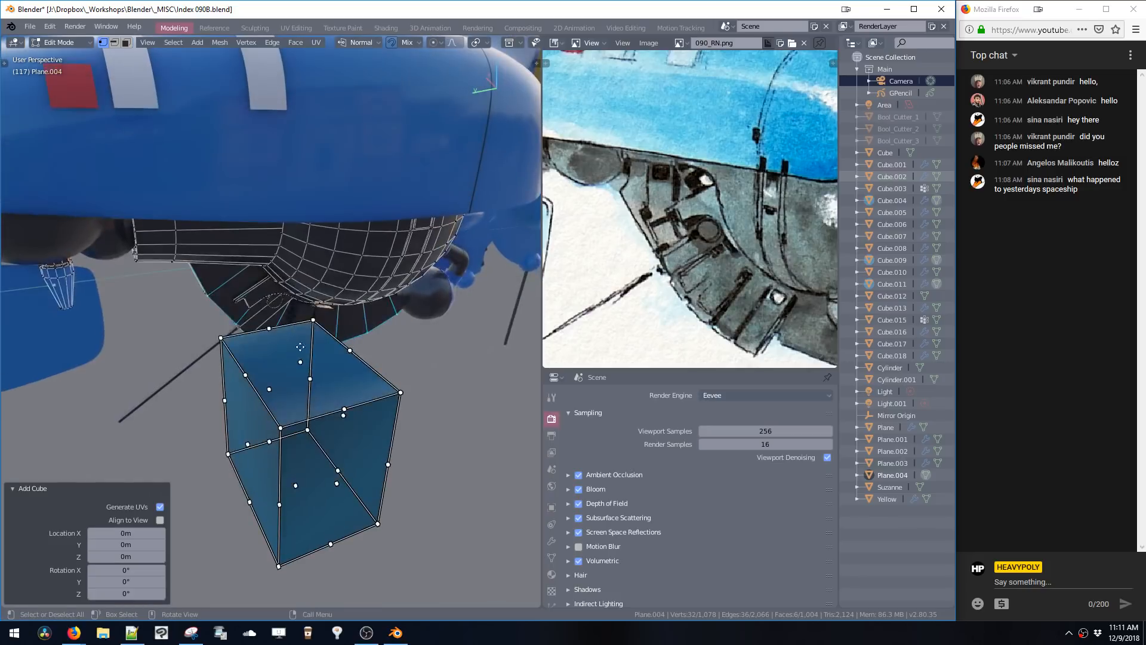
pyautogui.moveTo(300, 361)
pyautogui.mouseDown()
pyautogui.moveTo(301, 409)
pyautogui.moveTo(300, 346)
pyautogui.moveTo(301, 375)
pyautogui.moveTo(302, 365)
pyautogui.mouseUp()
pyautogui.moveTo(303, 363); pyautogui.dragTo(407, 323, button='middle')
pyautogui.press('g')
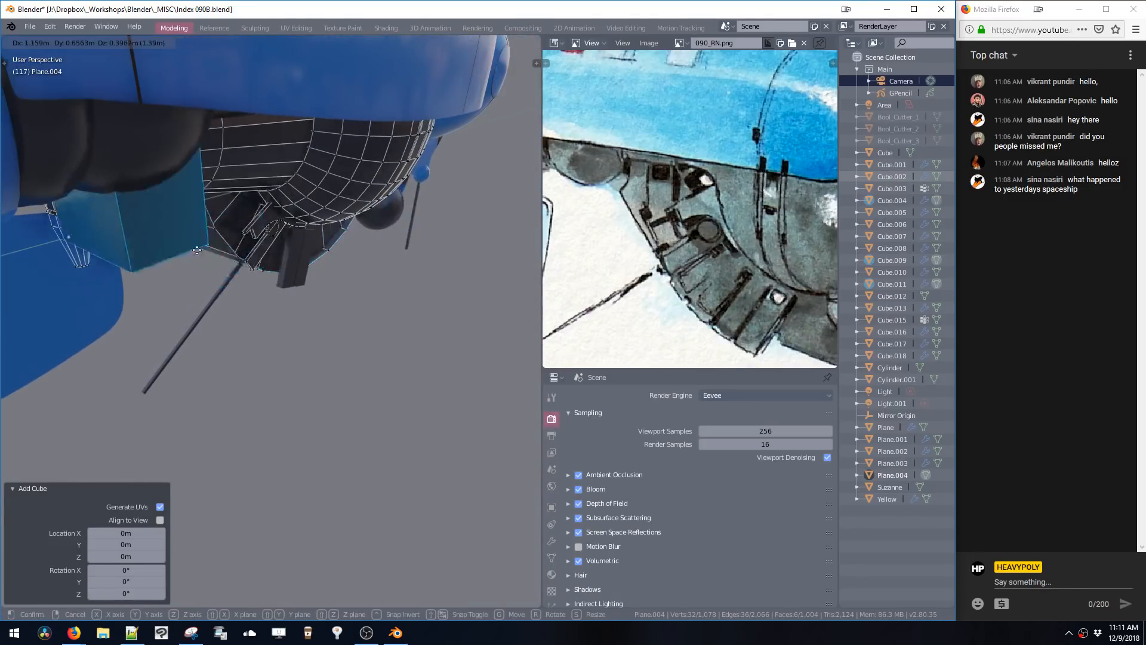
pyautogui.click(367, 323)
pyautogui.hotkey('ctrl', 'z')
# - Select only the new box and move it towards the area beside the dark sphere and bracket
pyautogui.doubleClick(396, 320)
pyautogui.press('g')
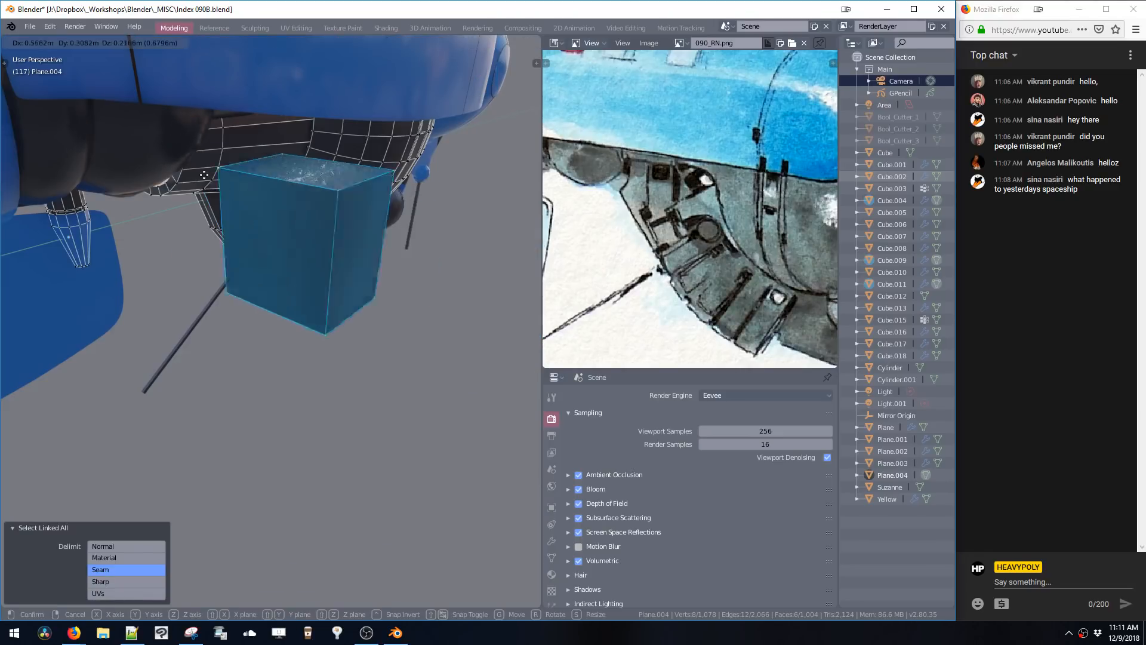
pyautogui.click(382, 273)
pyautogui.moveTo(382, 273); pyautogui.dragTo(179, 206, button='middle')
pyautogui.press('g')
pyautogui.click(320, 239)
# - Adjust the box's position beside the sphere above the thin rod, finishing with a 0.0382 m move along X
pyautogui.moveTo(320, 239); pyautogui.dragTo(352, 242, button='middle')
pyautogui.press('g')
pyautogui.moveTo(352, 241)
pyautogui.mouseDown(button='middle')
pyautogui.moveTo(304, 254)
pyautogui.moveTo(352, 236)
pyautogui.mouseUp(button='middle')
pyautogui.click(361, 232)
pyautogui.moveTo(257, 244); pyautogui.dragTo(282, 236, button='middle')
pyautogui.press('g')
pyautogui.click(320, 206)
pyautogui.press('g')
pyautogui.press('x')
pyautogui.click(331, 209)
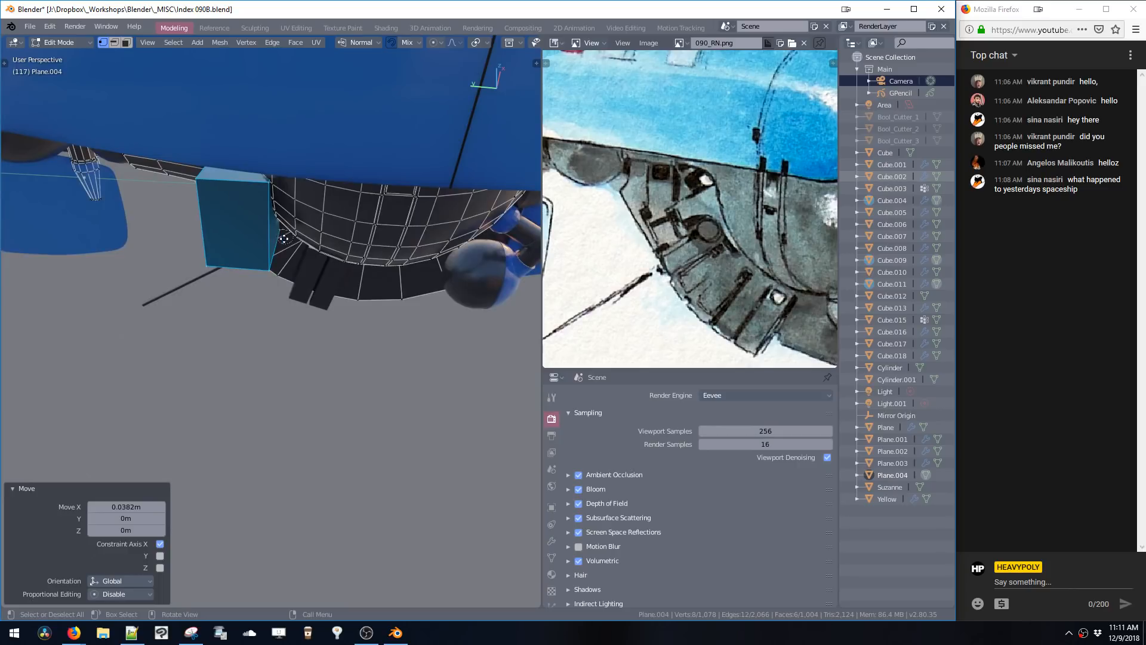
# - Switch to edge selection and select the box's short upper corner edge facing the hull
pyautogui.press('space')
pyautogui.click(265, 182)
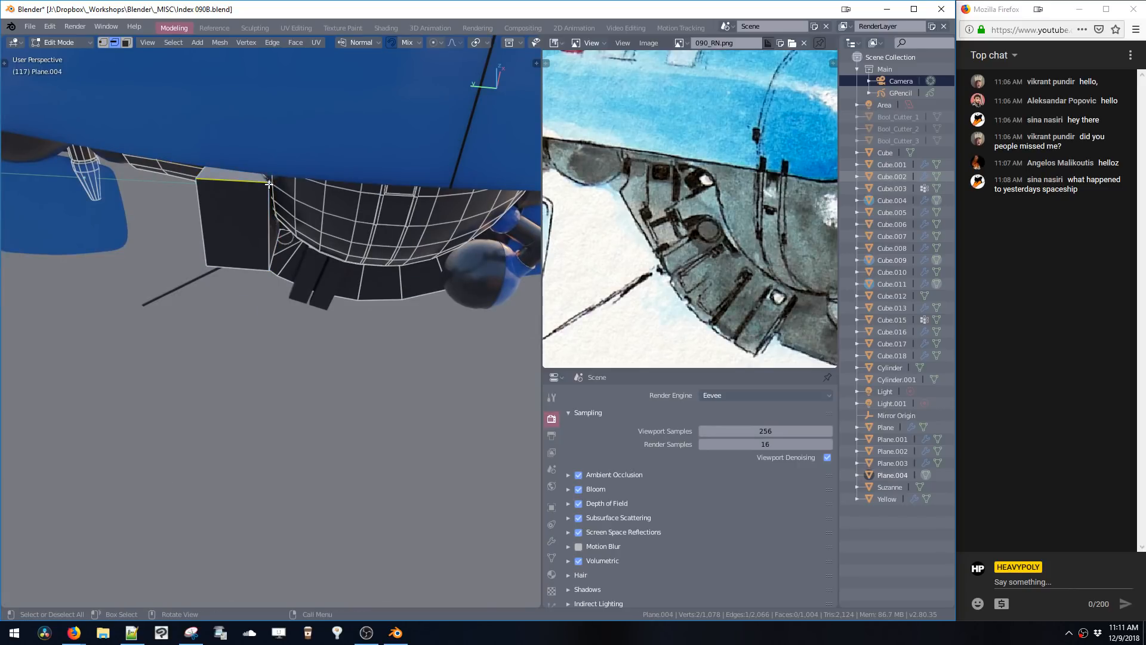
pyautogui.press('KP_Decimal')
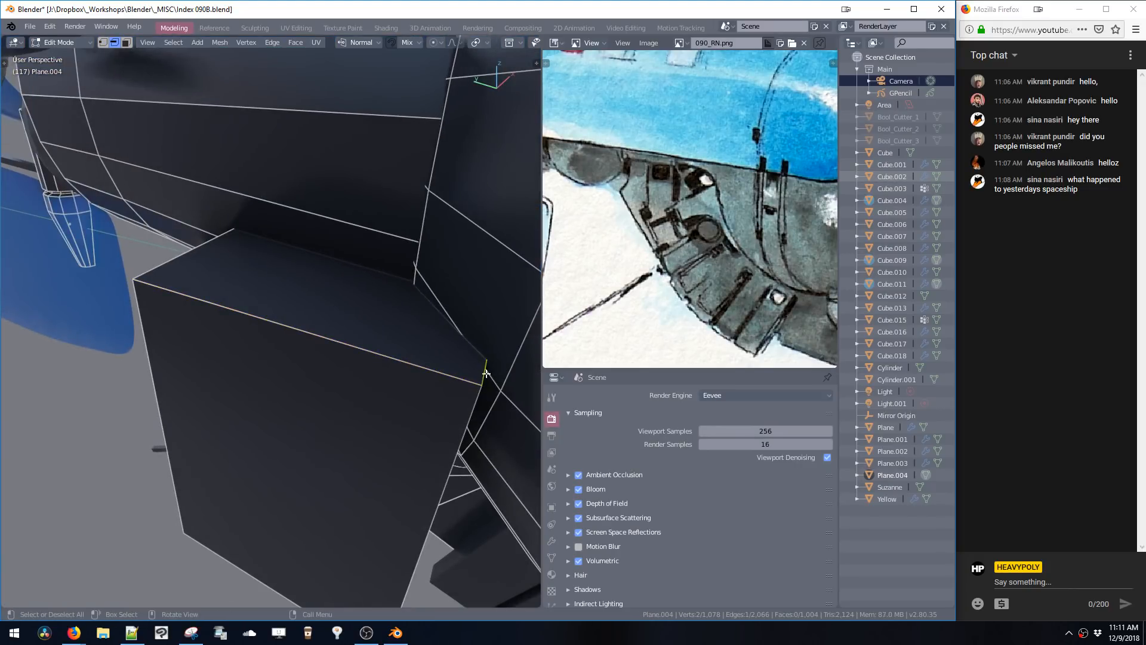
# - Try rounding the selected box edge with bevels of different widths and segment counts, undoing each attempt
pyautogui.moveTo(486, 373); pyautogui.dragTo(455, 353, button='middle')
pyautogui.hotkey('ctrl', 'b')
pyautogui.scroll(4, 478, 495)
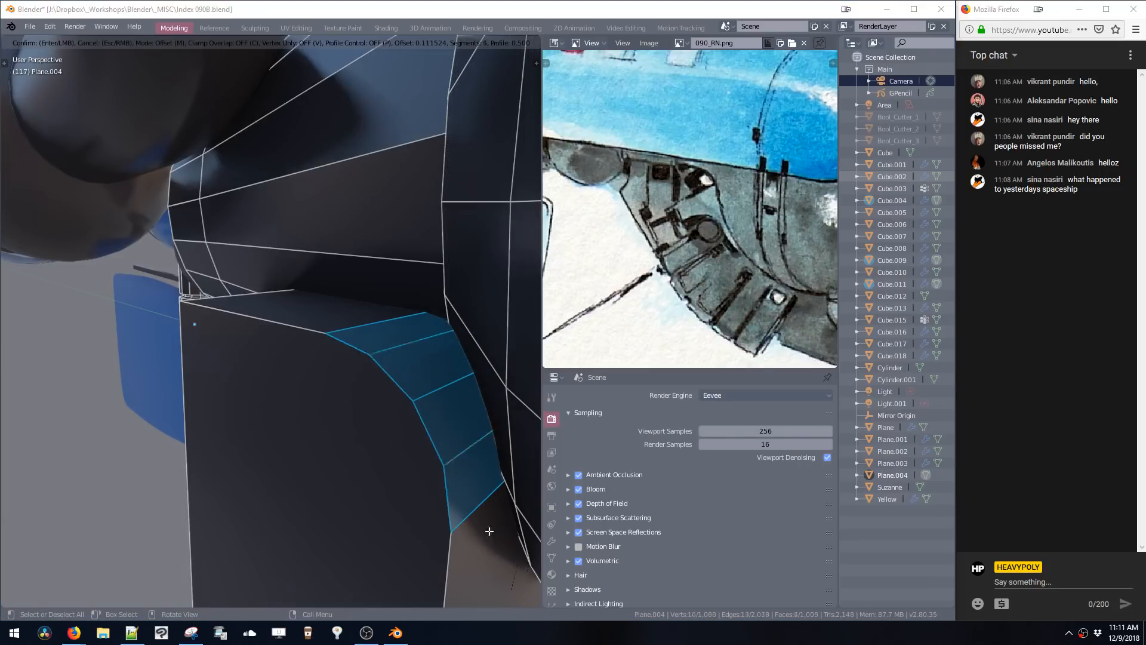
pyautogui.scroll(-4, 490, 530)
pyautogui.click(441, 494)
pyautogui.hotkey('ctrl', 'z')
pyautogui.moveTo(450, 410); pyautogui.dragTo(332, 325, button='middle')
pyautogui.hotkey('ctrl', 'b')
pyautogui.scroll(10, 358, 416)
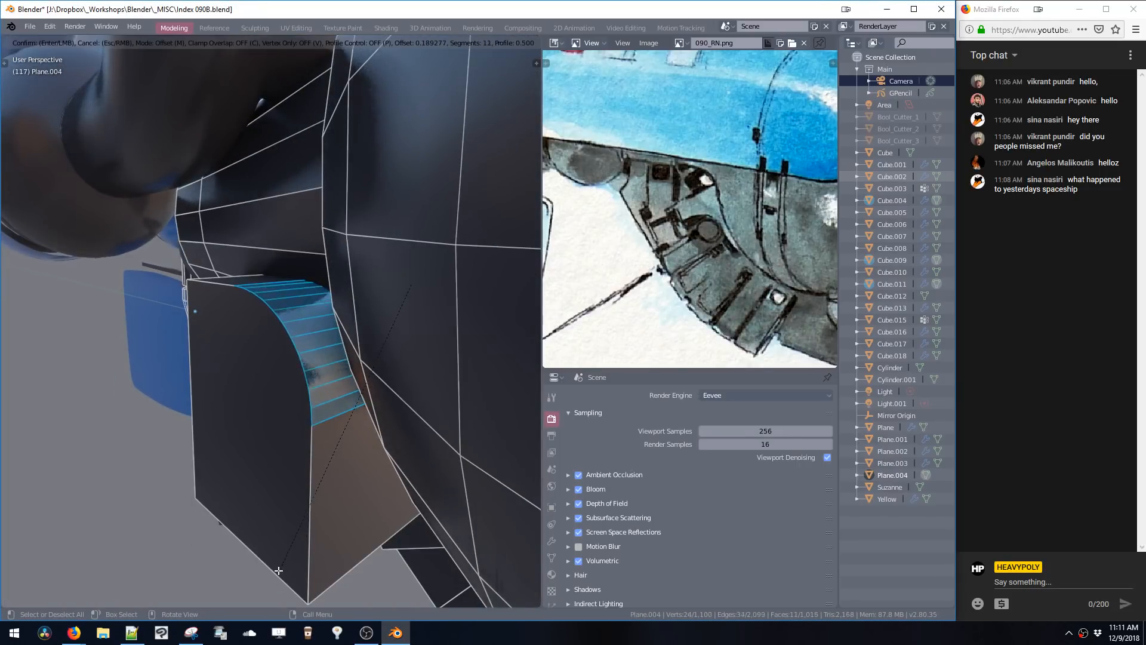
pyautogui.scroll(-10, 278, 571)
pyautogui.click(278, 571)
pyautogui.hotkey('ctrl', 'z')
# - Bevel the box's upper edge into a multi-segment rounded corner and cut the box from the hull part as a live boolean difference
pyautogui.moveTo(279, 570); pyautogui.dragTo(373, 353, button='middle')
pyautogui.hotkey('ctrl', 'b')
pyautogui.scroll(-1, 298, 565)
pyautogui.click(301, 555)
pyautogui.press('Tab')
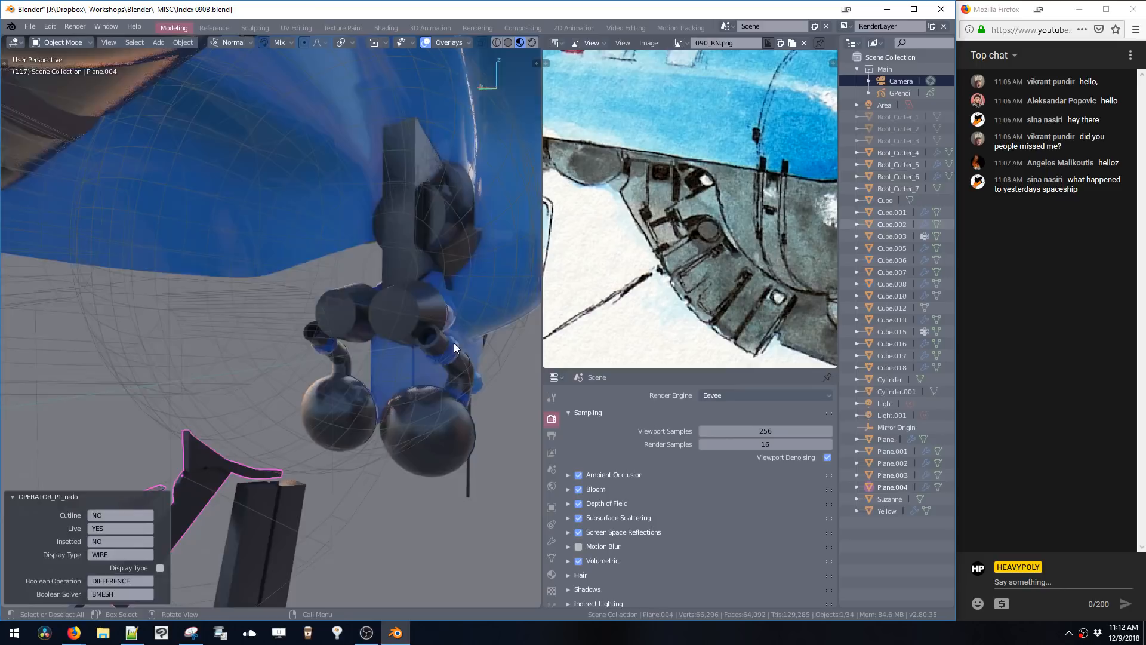
# - Select the wireframe cutter box with the rounded corner beside the bracket and thin rod
pyautogui.moveTo(453, 343); pyautogui.dragTo(342, 339, button='middle')
pyautogui.click(344, 346)
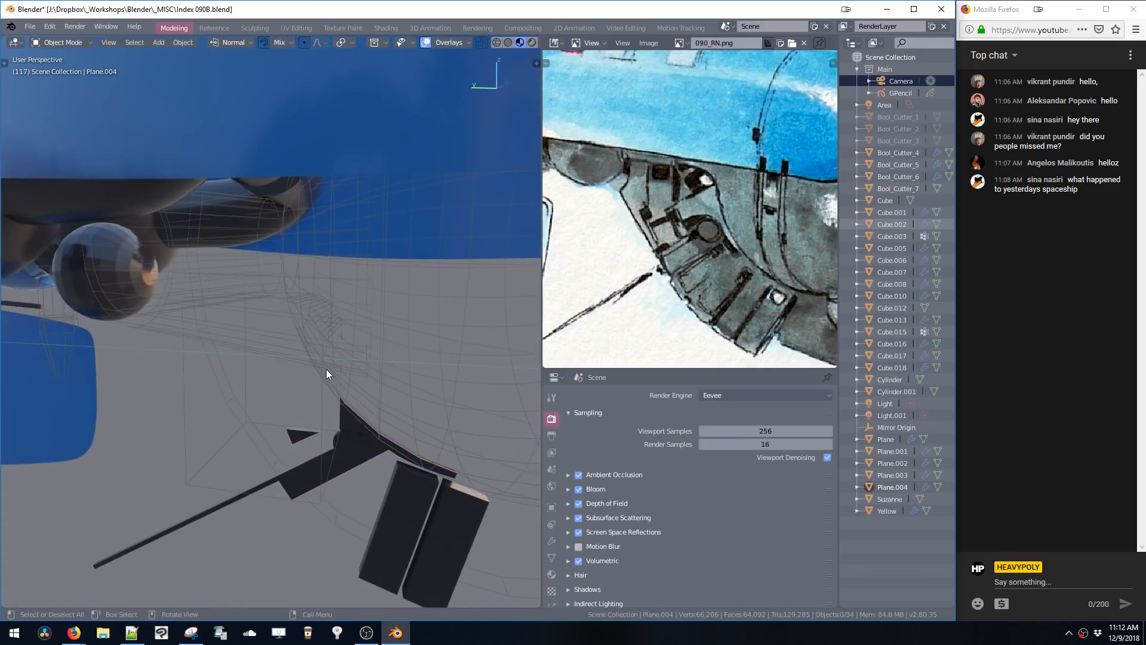
pyautogui.click(346, 376)
pyautogui.click(348, 395)
pyautogui.click(341, 400)
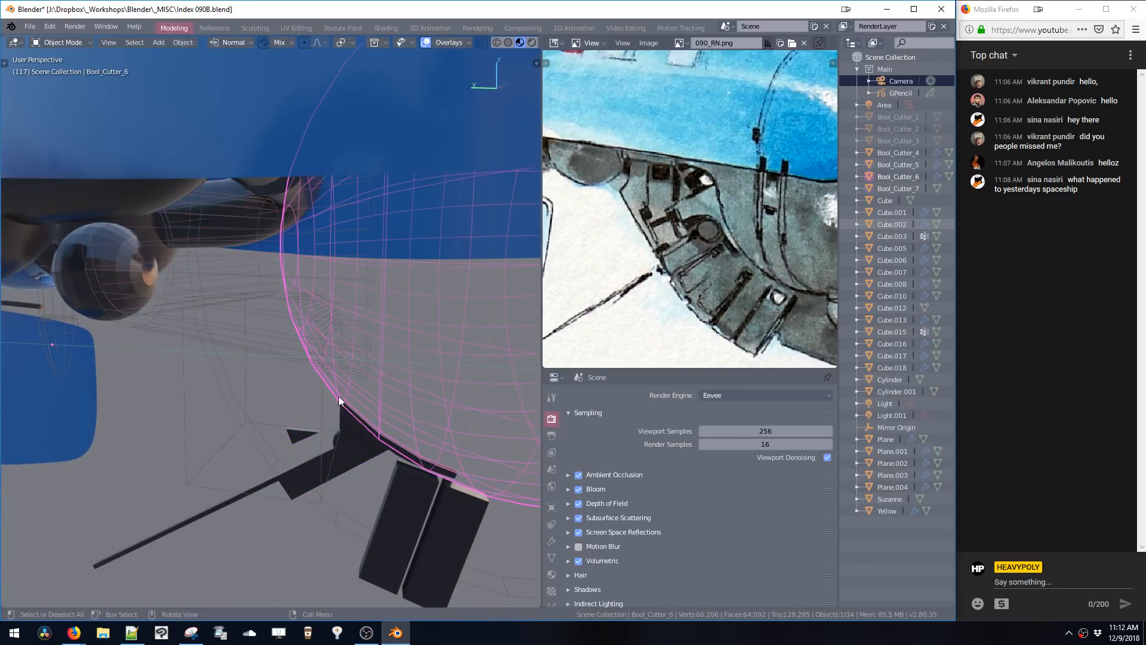
pyautogui.click(325, 403)
pyautogui.moveTo(337, 385); pyautogui.dragTo(331, 400, button='middle')
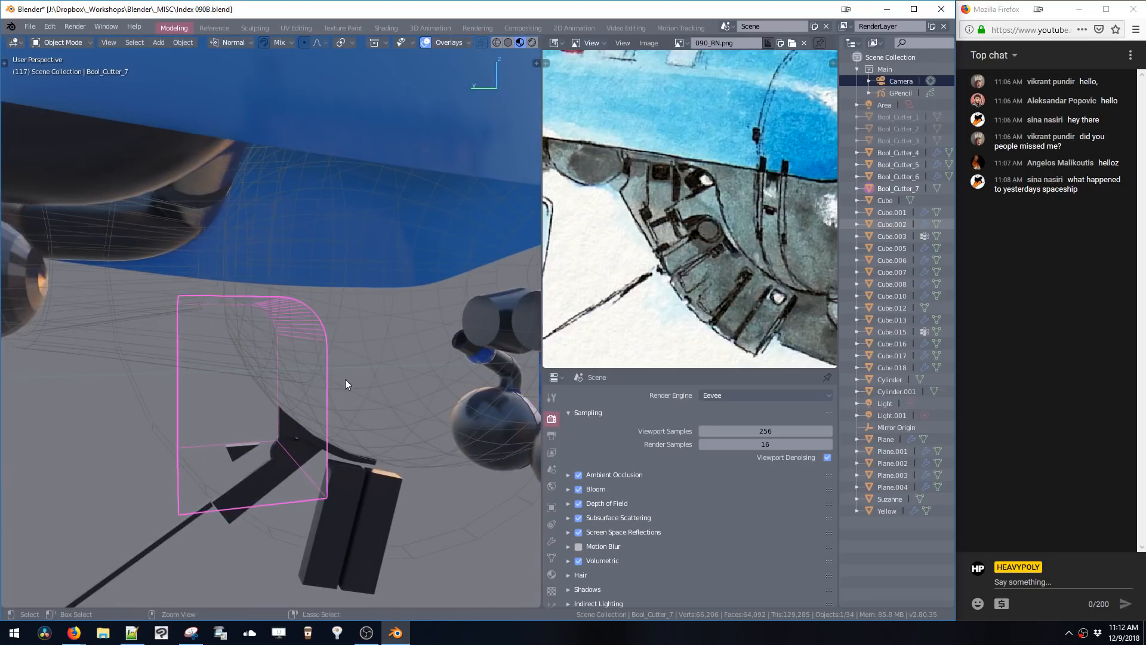
pyautogui.click(336, 377)
pyautogui.click(335, 373)
pyautogui.click(336, 373)
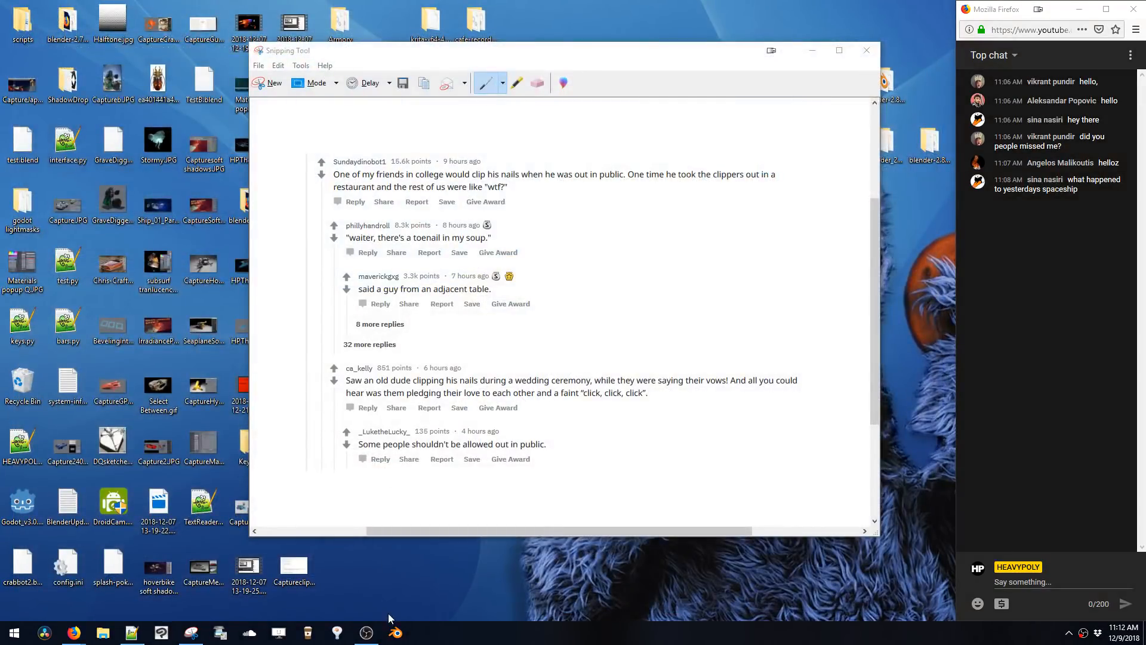
# - Restart Blender from the desktop and reopen the recent file Index 090B.blend
pyautogui.click(396, 635)
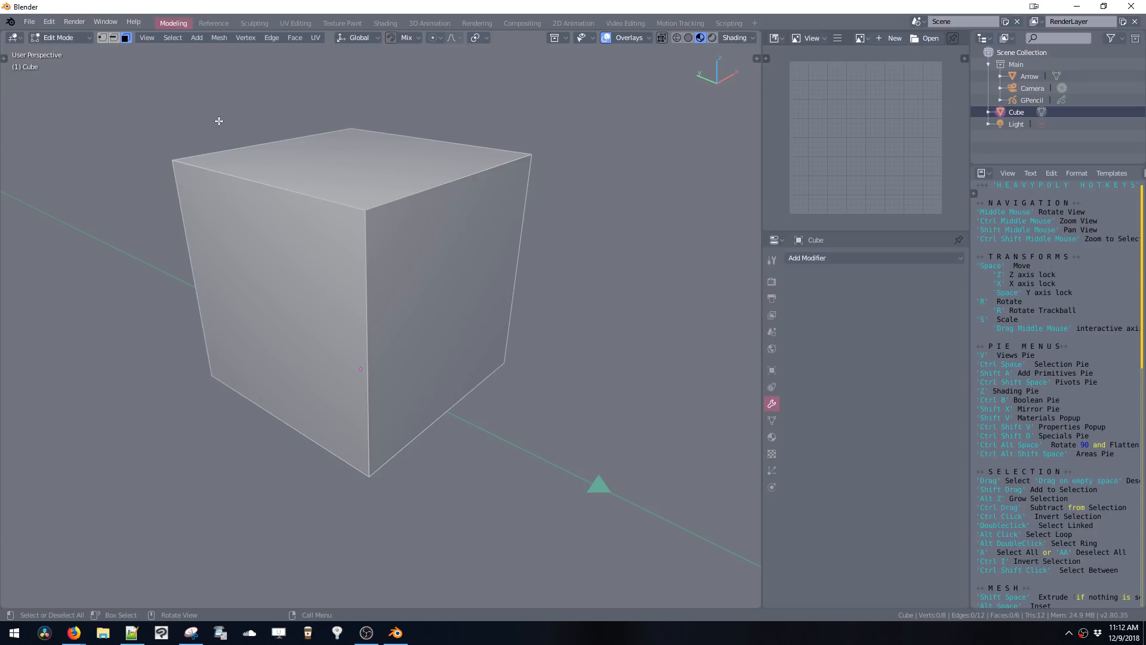
pyautogui.click(27, 24)
pyautogui.moveTo(60, 59)
pyautogui.click(212, 60)
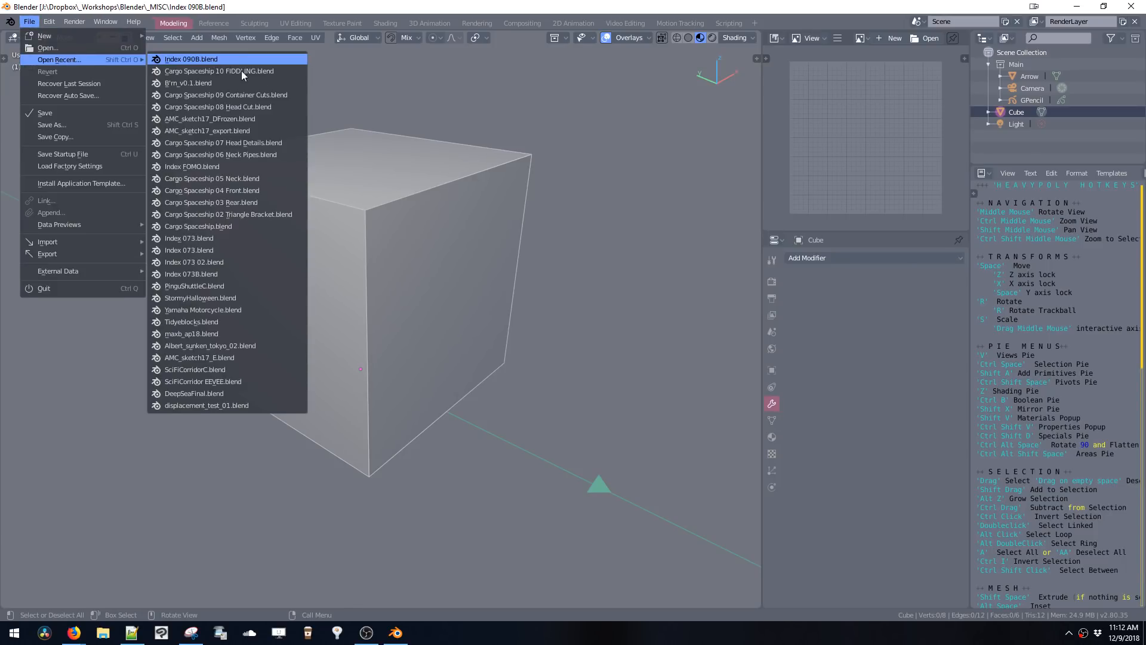
# - Recover the auto-saved file quit.blend from the temporary folder
pyautogui.click(29, 23)
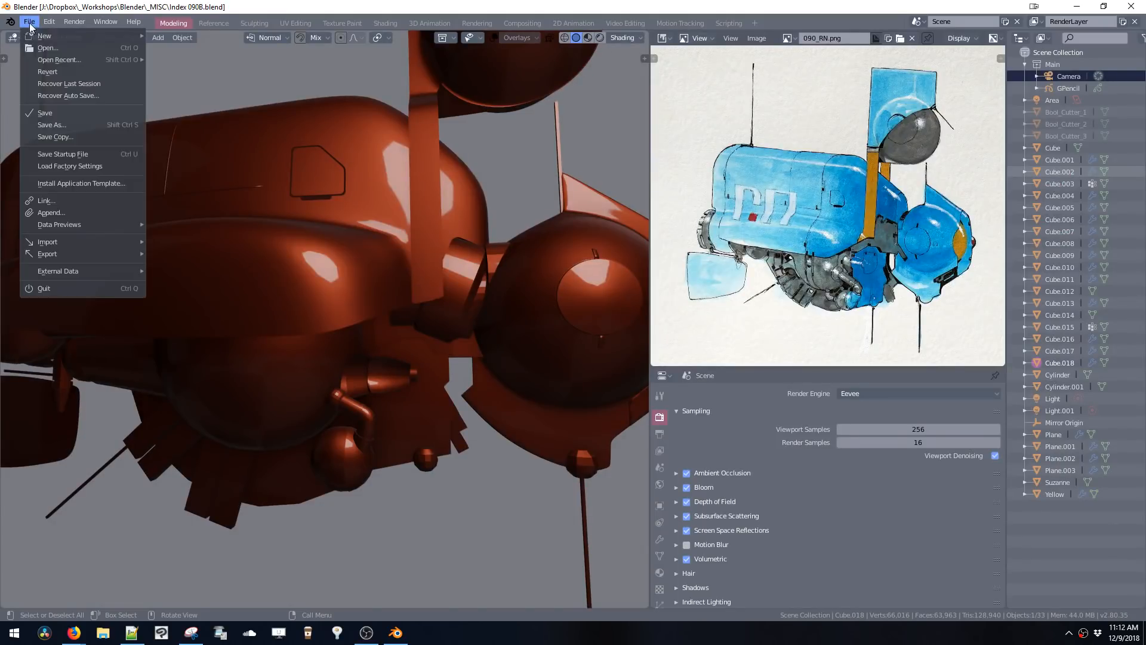
pyautogui.click(60, 95)
pyautogui.click(195, 105)
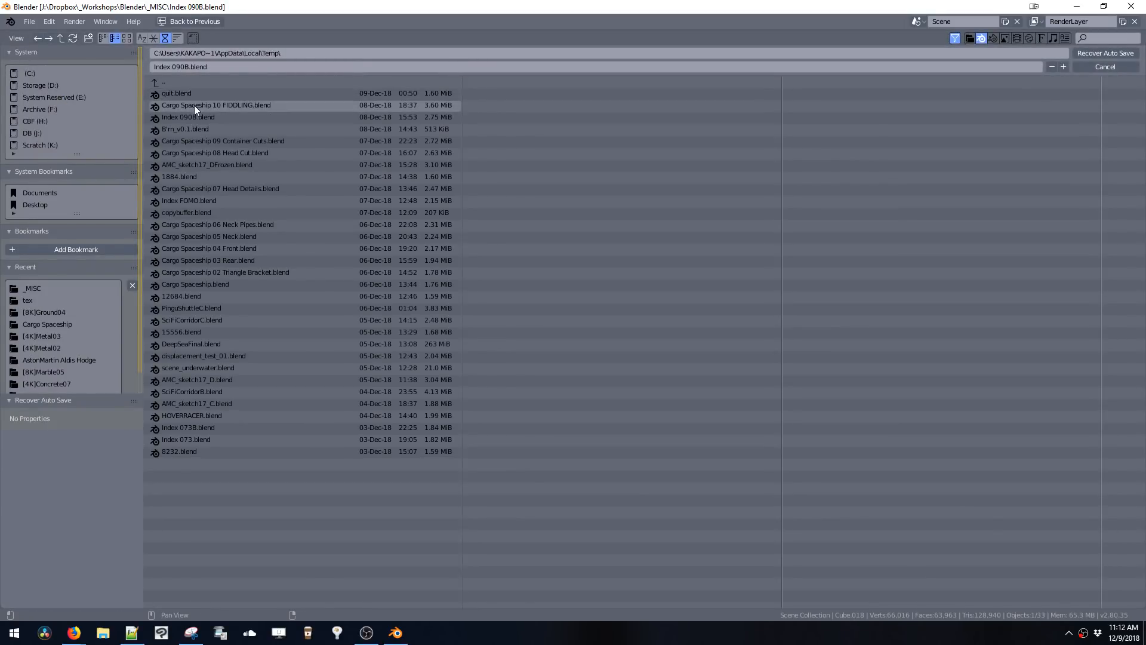
pyautogui.click(190, 93)
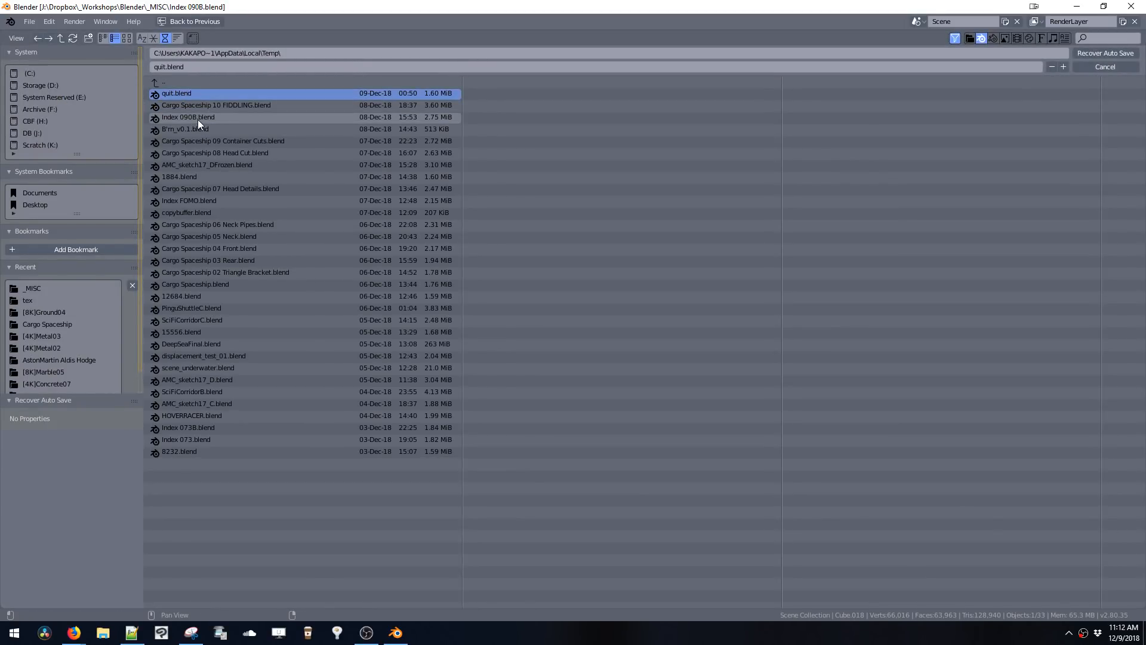
pyautogui.click(198, 120)
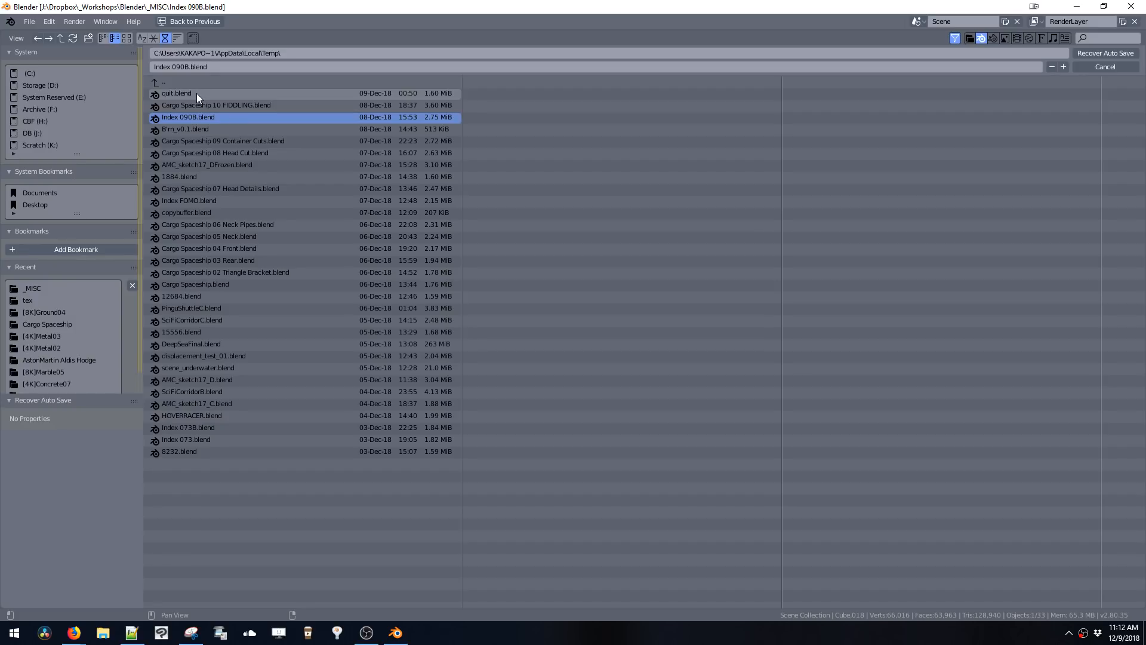
pyautogui.doubleClick(196, 93)
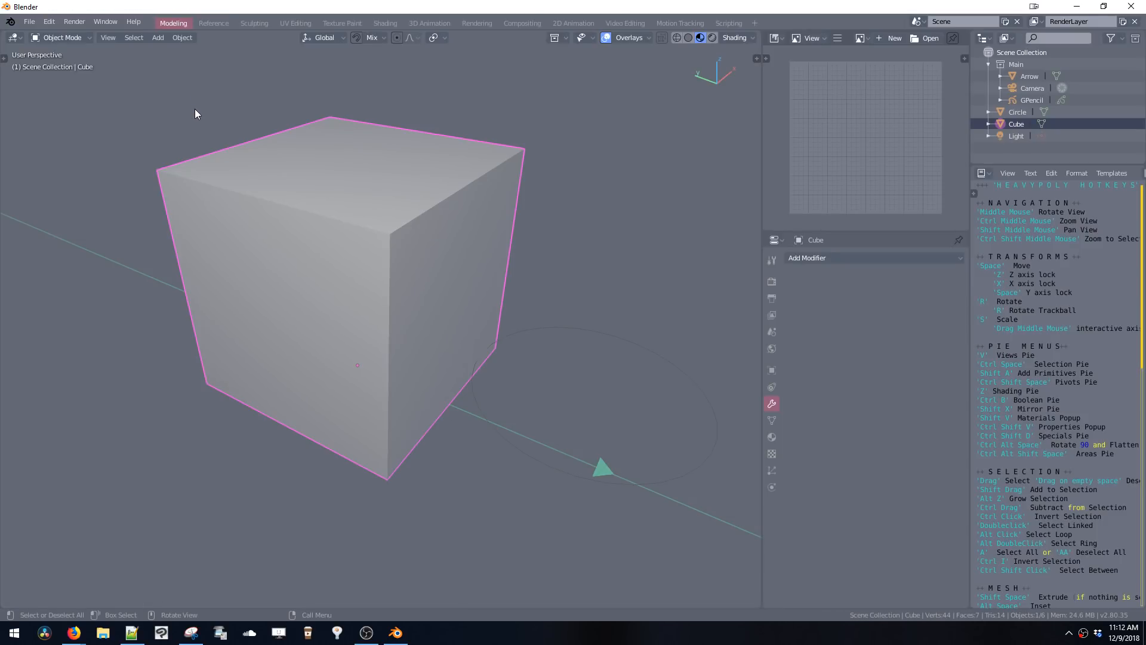
# - Open B'rn_v0.1.blend from the _MISC folder and slightly widen the 3D viewport beside the node editor
pyautogui.hotkey('ctrl', 'o')
pyautogui.click(199, 102)
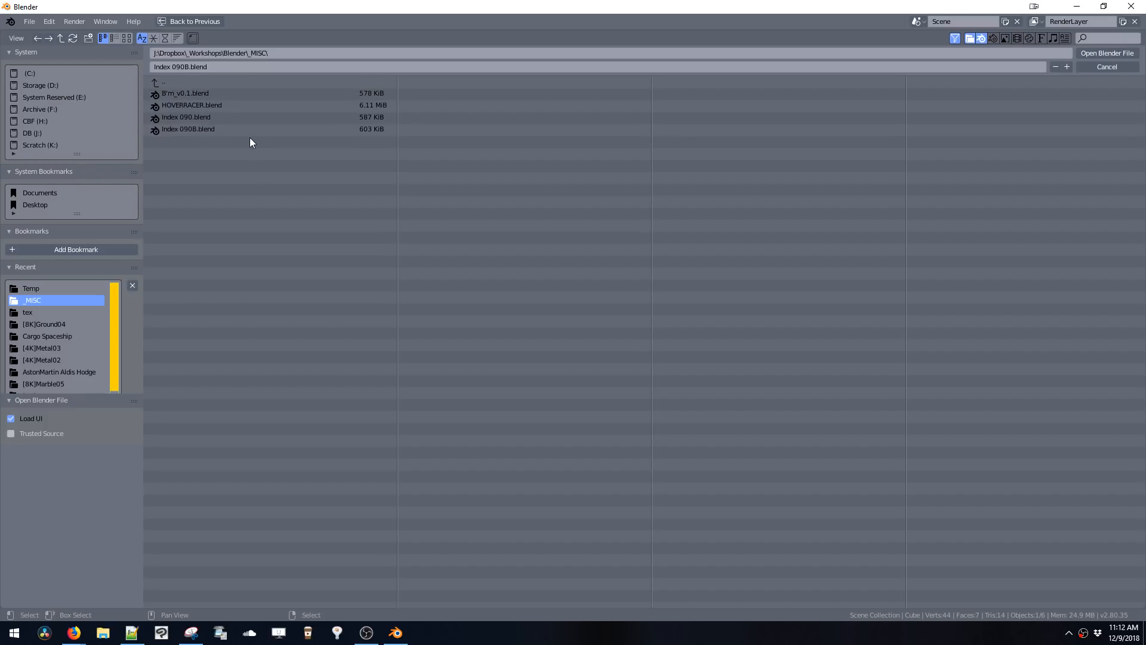
pyautogui.doubleClick(224, 94)
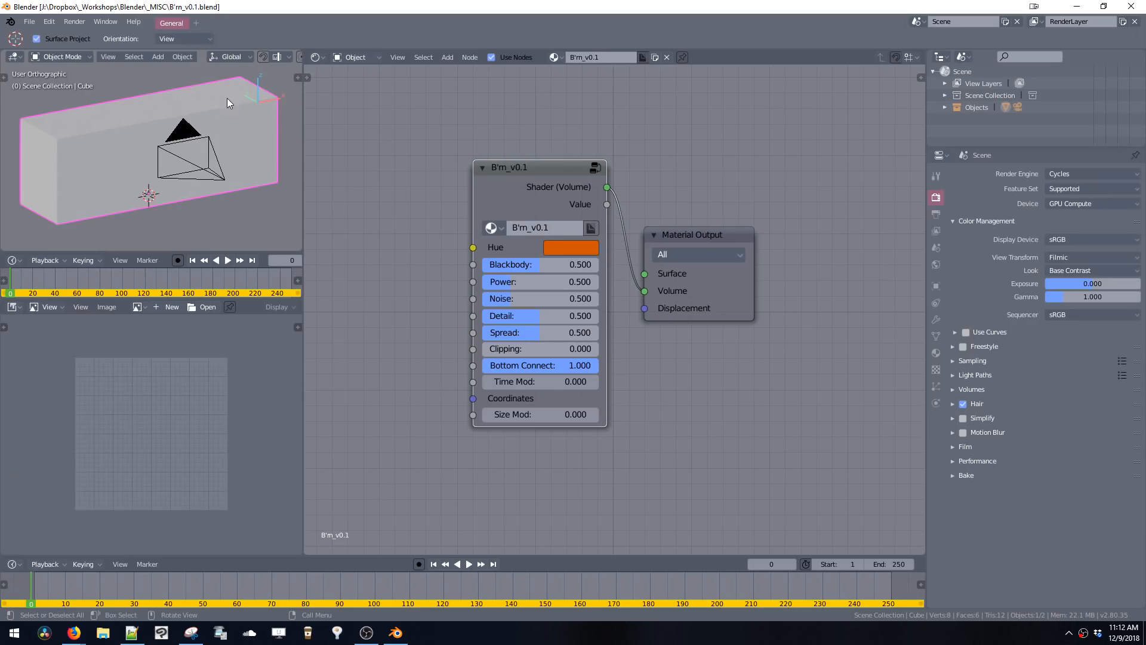
pyautogui.click(301, 213)
pyautogui.moveTo(303, 217); pyautogui.dragTo(339, 217)
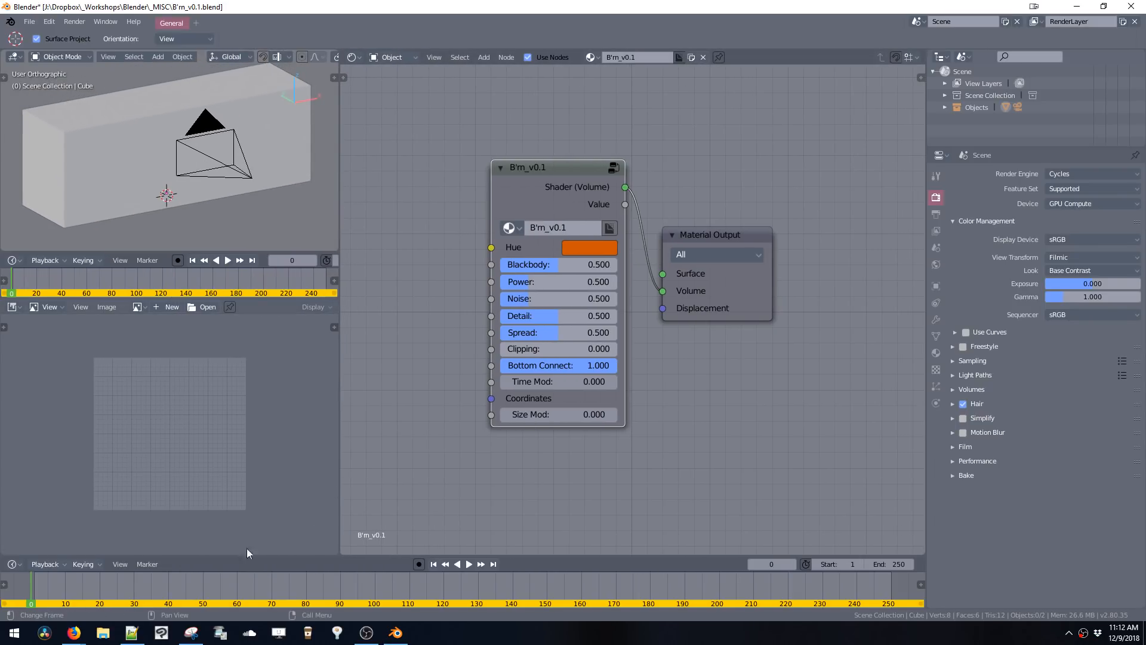
# - Switch to Firefox to check the YouTube live stream status, and return to Blender
pyautogui.moveTo(74, 634)
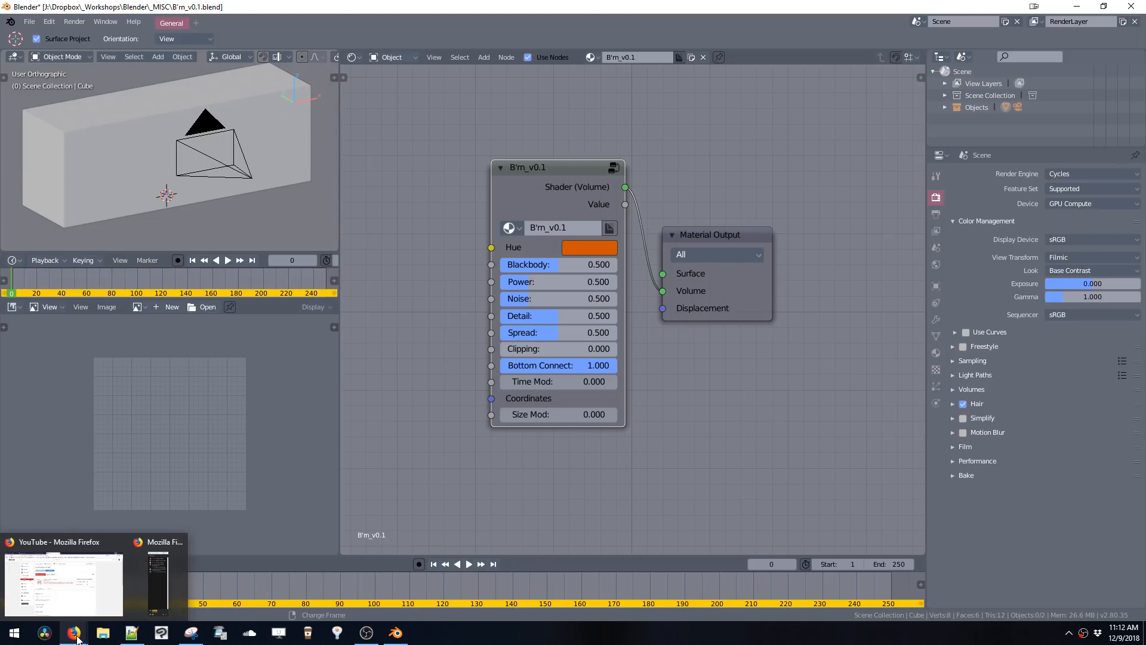
pyautogui.click(90, 600)
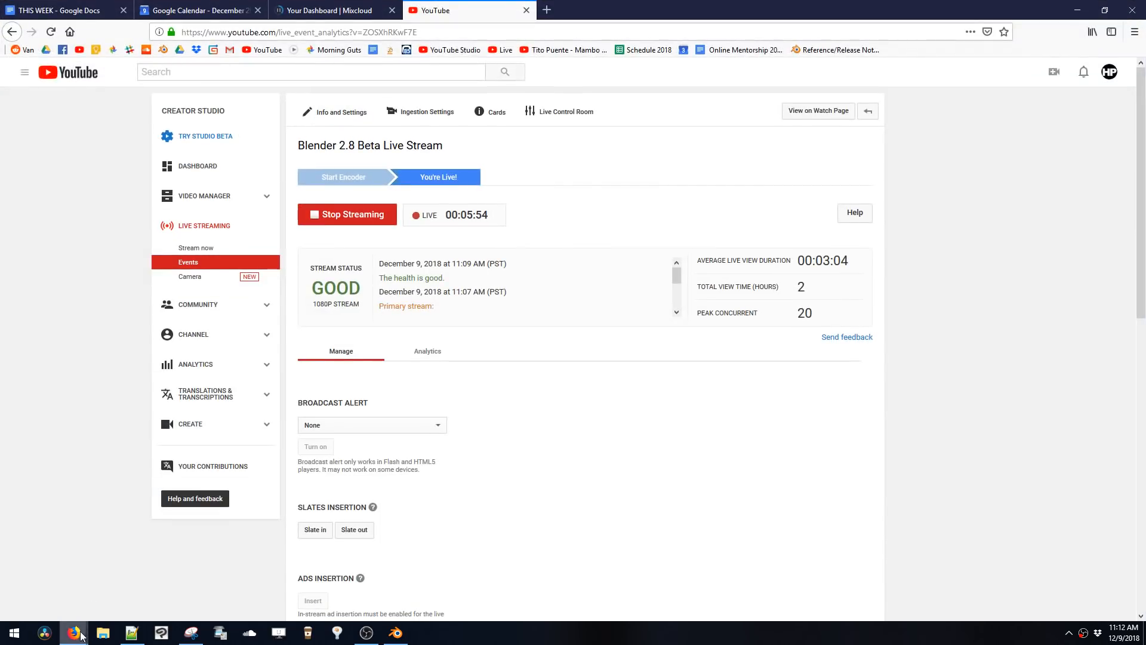
pyautogui.click(1067, 13)
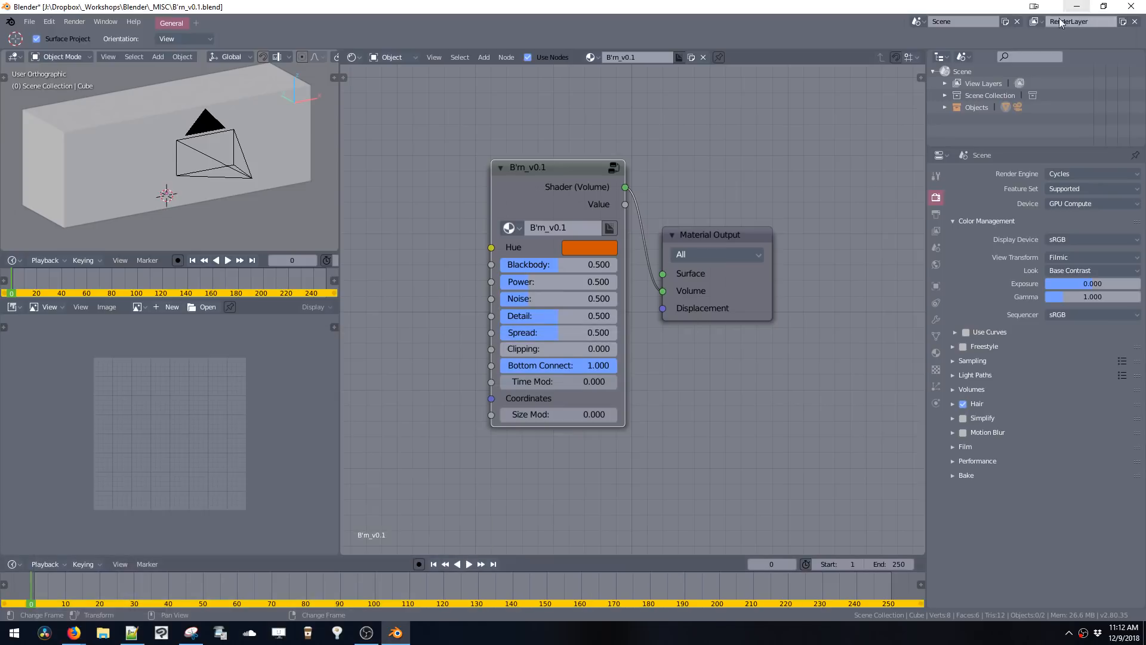
# - Preview the fire material in the 3D viewport's shaded view and enlarge the viewport in width and height
pyautogui.press('z')
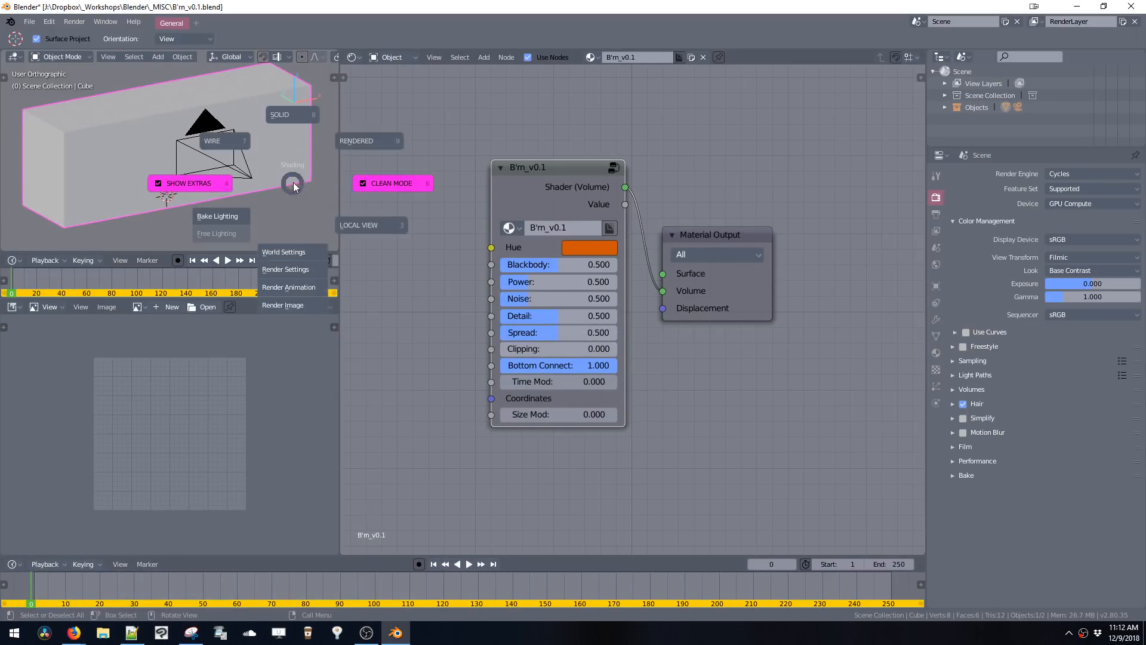
pyautogui.click(358, 142)
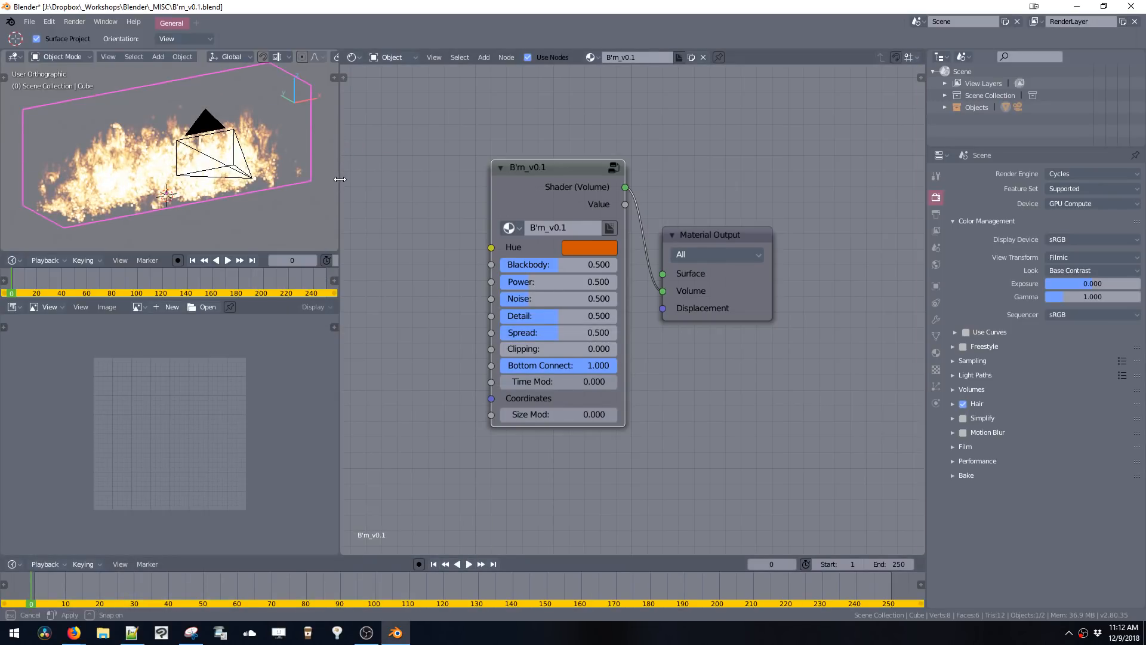
pyautogui.moveTo(340, 179); pyautogui.dragTo(614, 179)
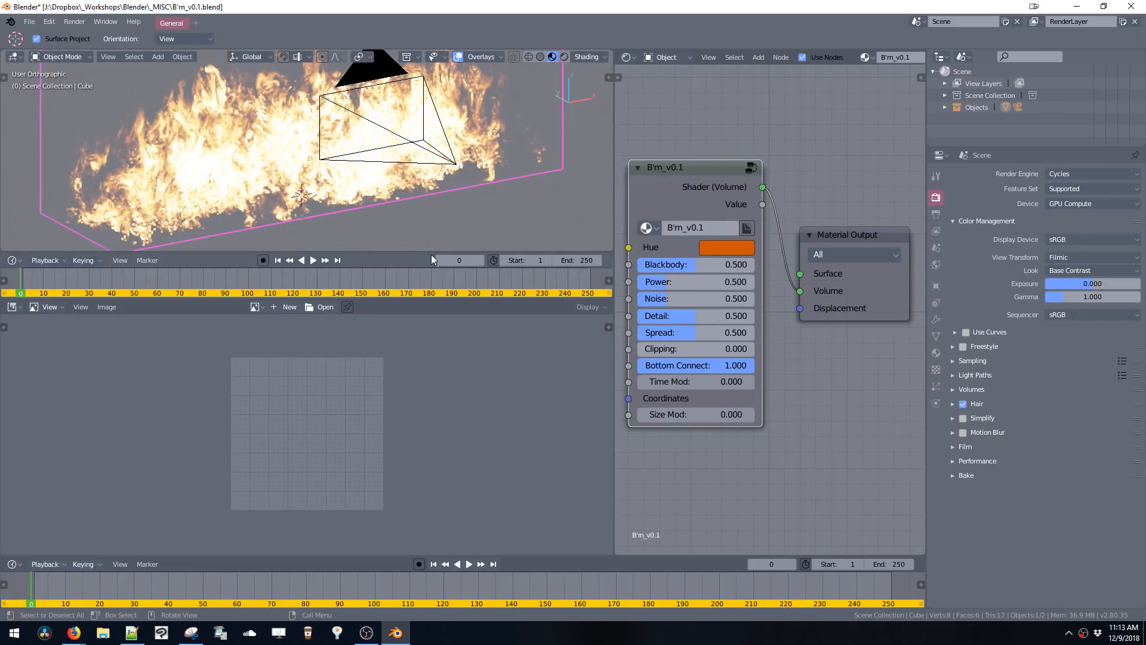
pyautogui.moveTo(432, 256); pyautogui.dragTo(421, 518)
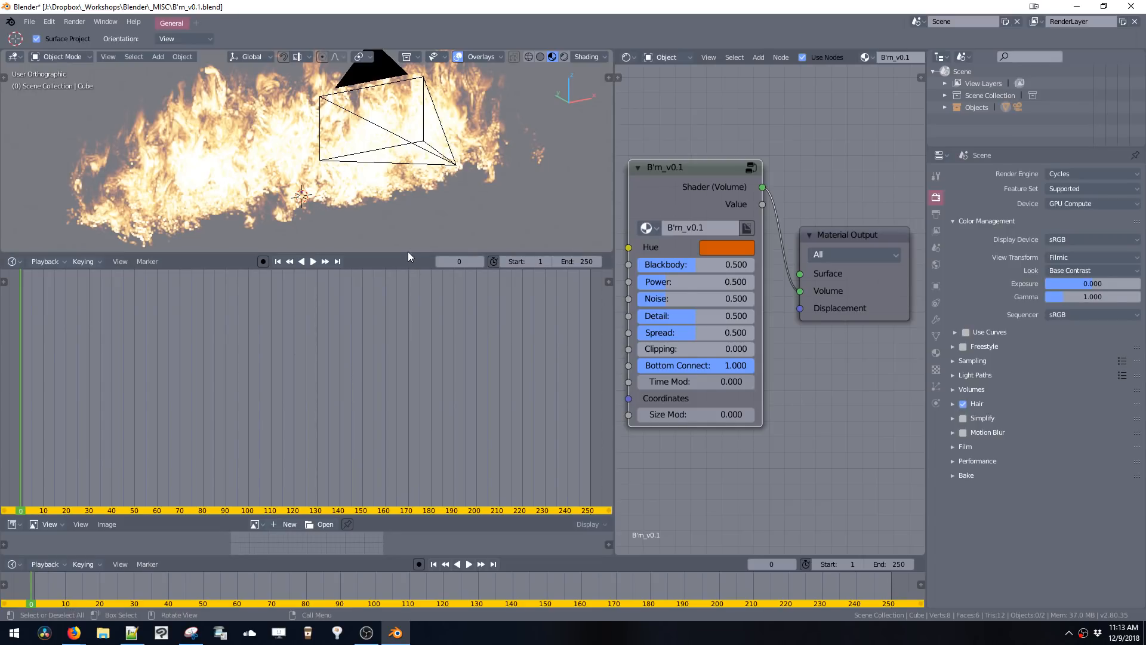
pyautogui.moveTo(408, 253); pyautogui.dragTo(419, 412)
pyautogui.moveTo(419, 411); pyautogui.dragTo(434, 280, button='middle')
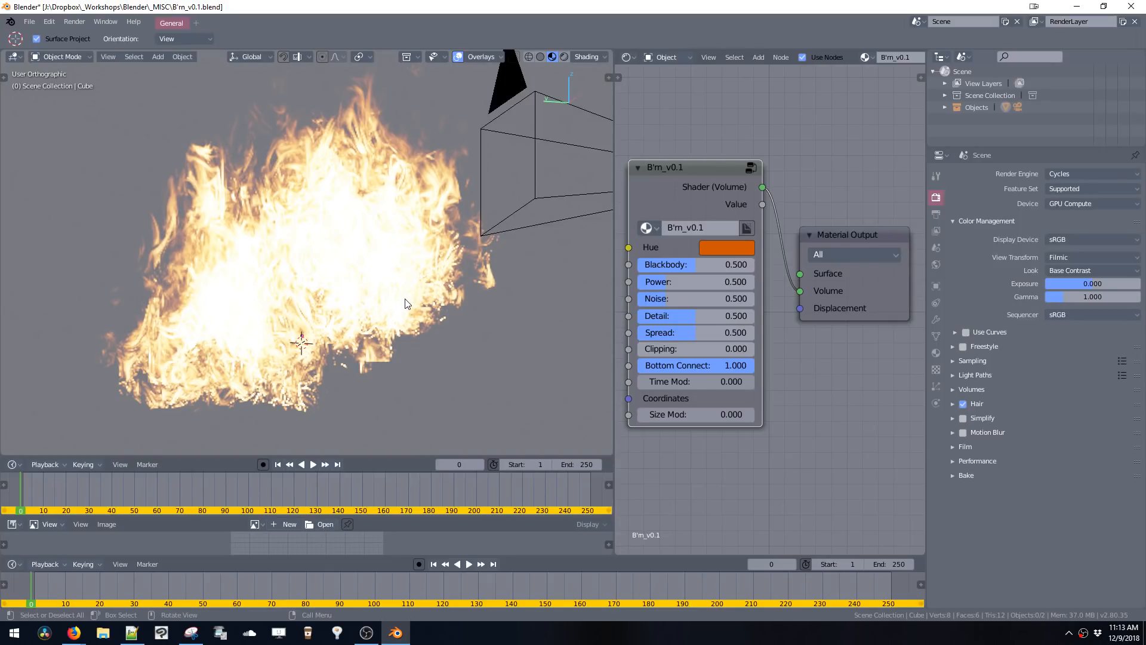
pyautogui.moveTo(403, 270)
pyautogui.mouseDown(button='middle')
pyautogui.moveTo(381, 232)
pyautogui.moveTo(394, 264)
pyautogui.mouseUp(button='middle')
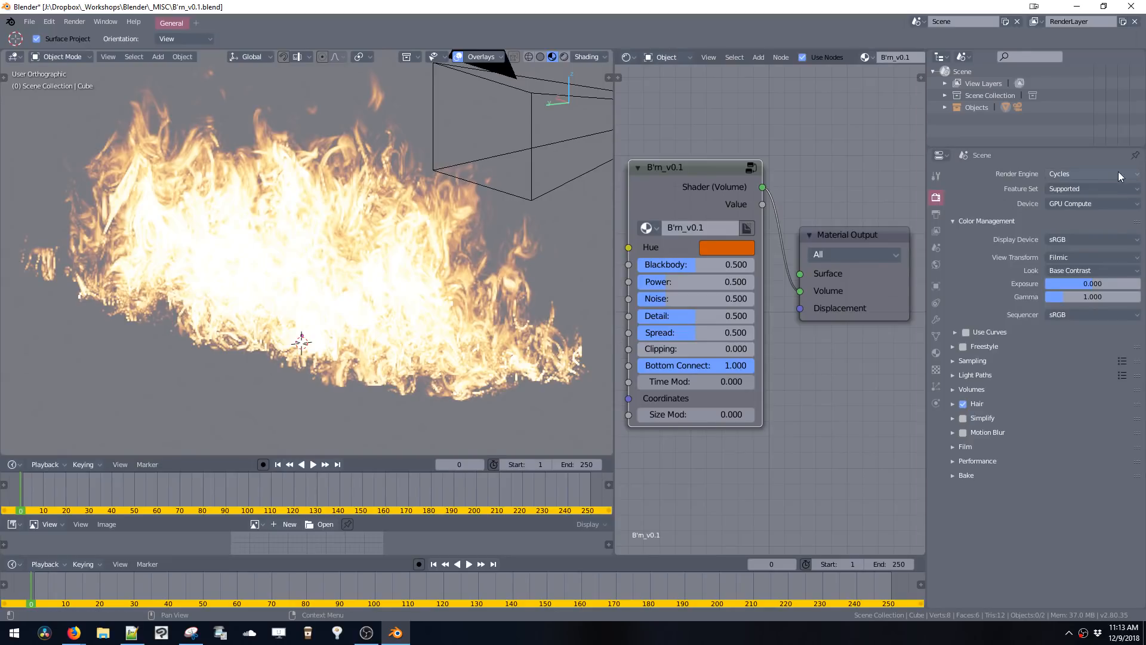
# - Set the 3D viewport to fully rendered shading with the Cycles engine
pyautogui.click(1077, 173)
pyautogui.press('z')
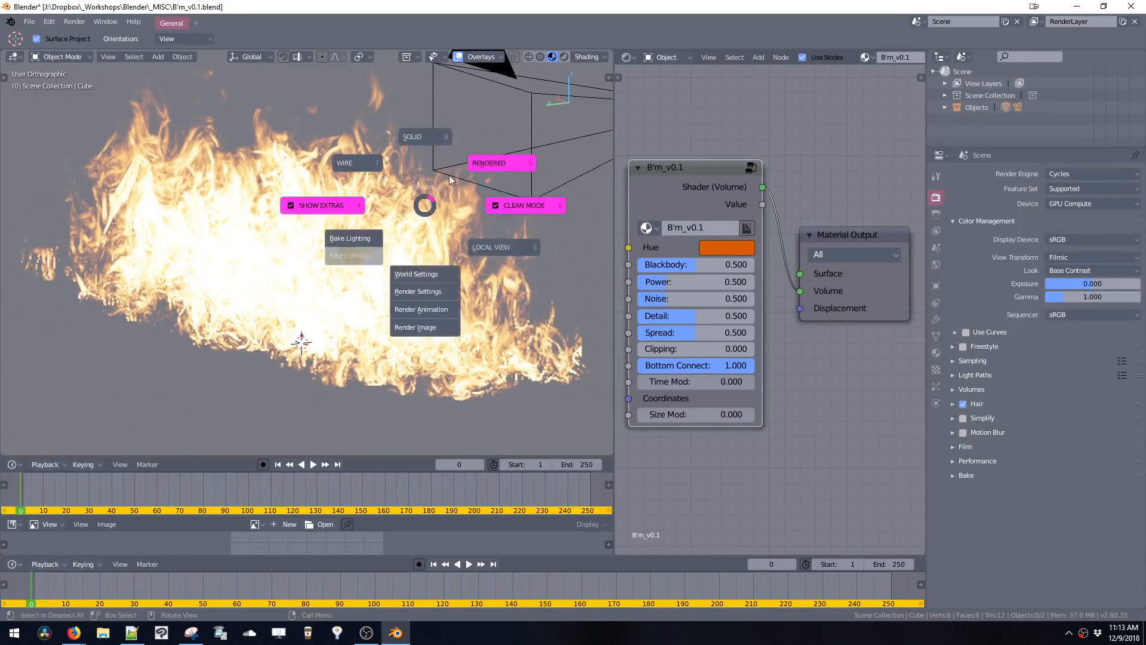
pyautogui.click(468, 167)
pyautogui.press('z')
pyautogui.click(506, 139)
pyautogui.click(564, 58)
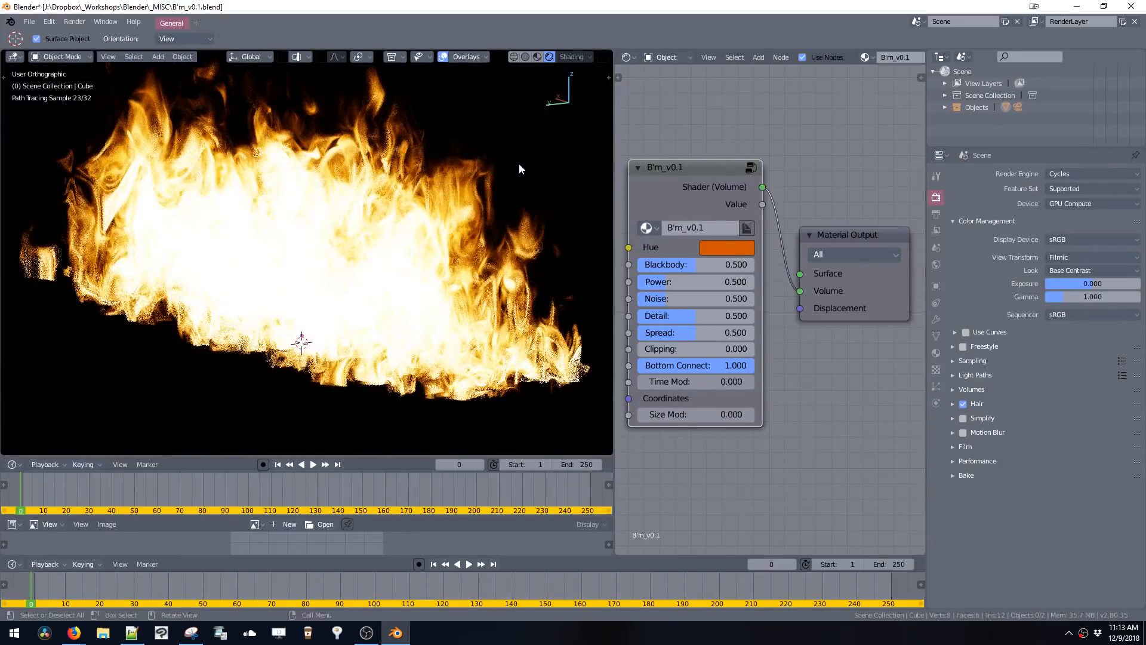
# - Step through single frames and play back the fire animation in the rendered viewport, viewing it close up and from farther away
pyautogui.moveTo(518, 163); pyautogui.dragTo(454, 231, button='middle')
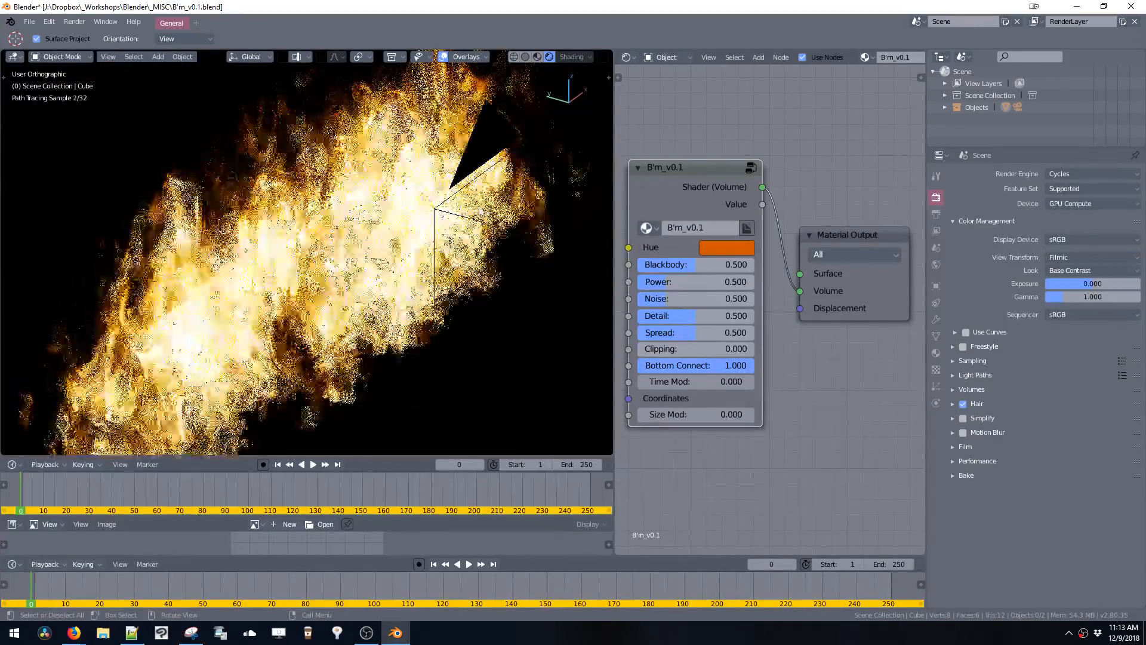
pyautogui.press('Right')
pyautogui.press('Right')
pyautogui.press('Right')
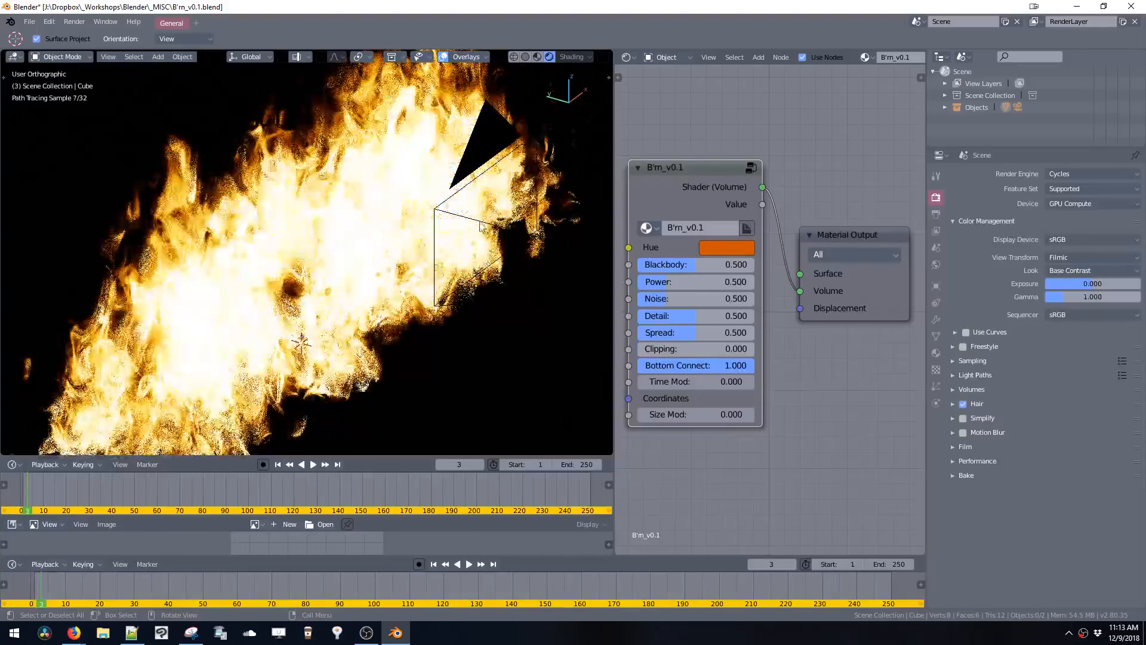
pyautogui.press('space')
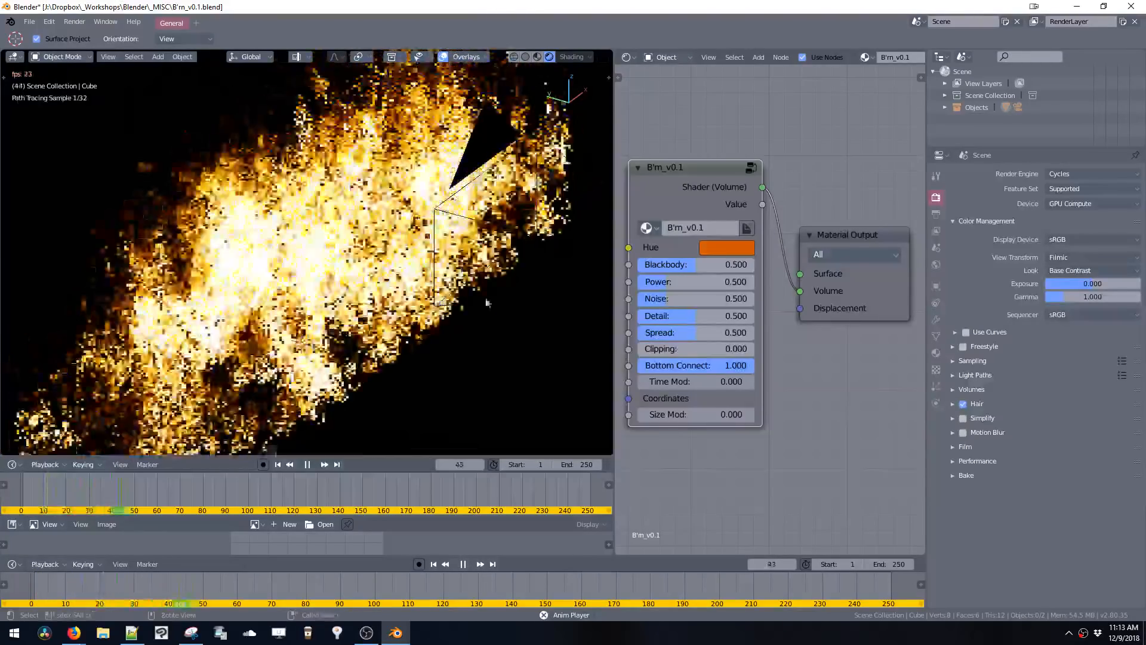
pyautogui.scroll(-5, 489, 316)
pyautogui.moveTo(488, 316); pyautogui.dragTo(553, 315, button='middle')
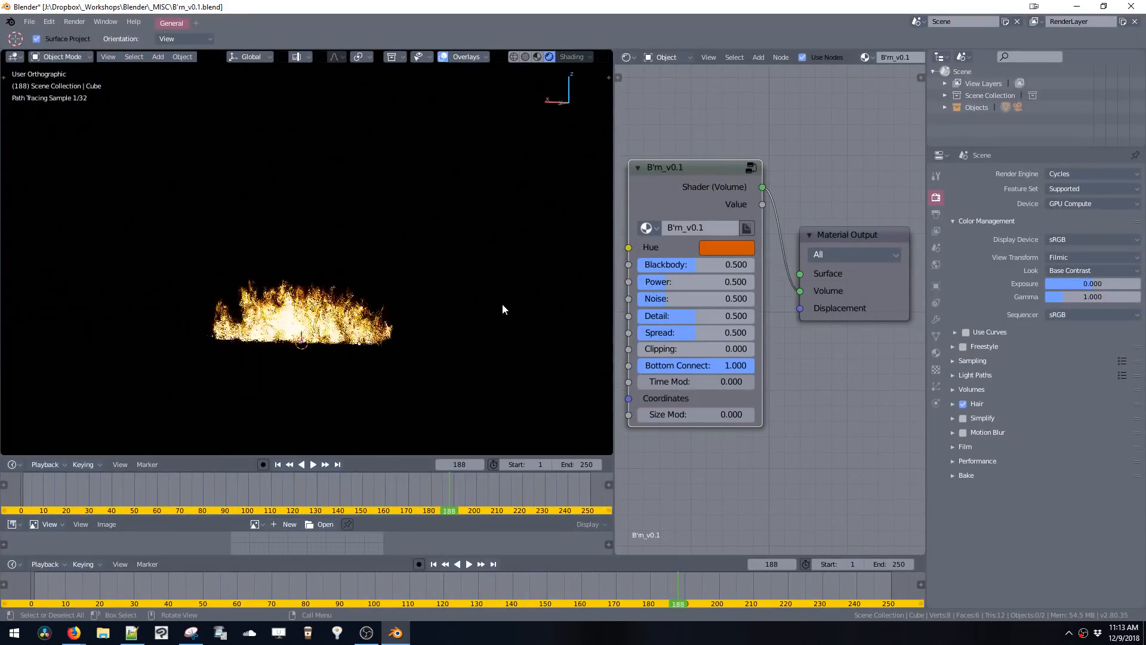
pyautogui.press('space')
pyautogui.press('Right')
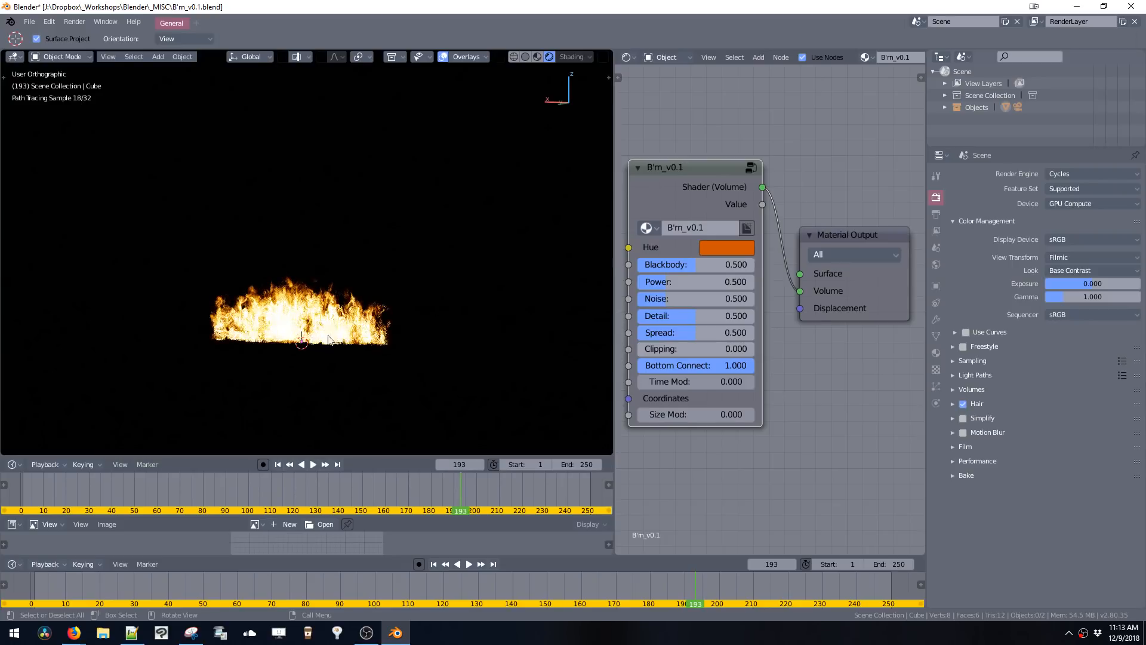
# - Put the fire cube in Edit Mode, look inside the B'rn_v0.1 node group and return to the framed top-level material nodes
pyautogui.press('Tab')
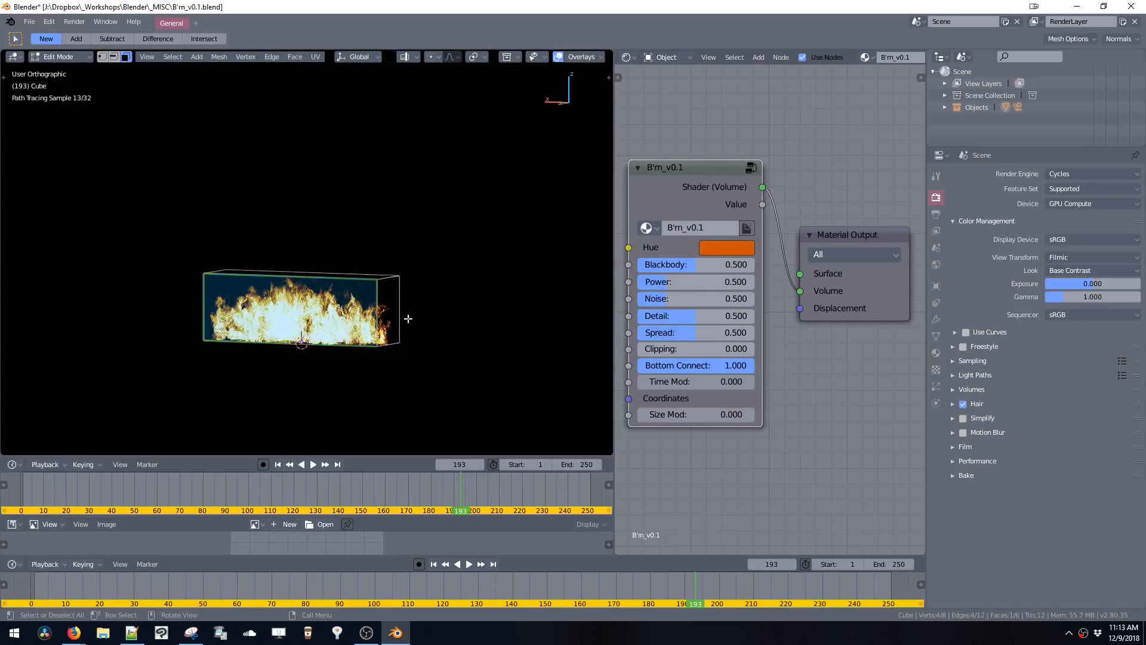
pyautogui.press('Tab')
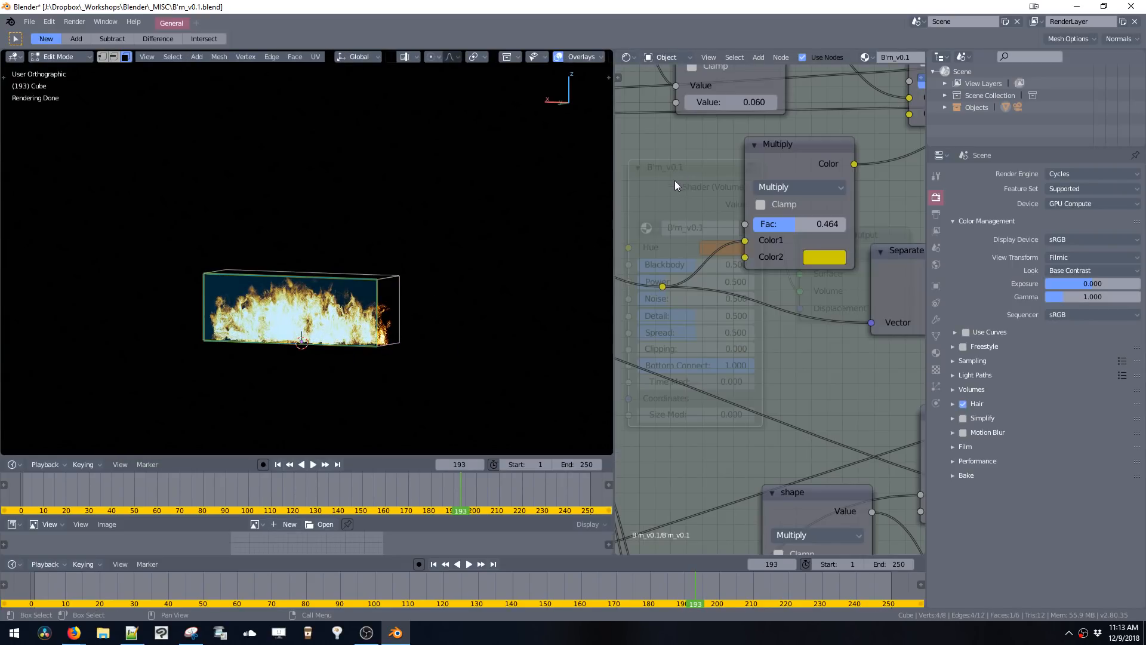
pyautogui.scroll(-4, 692, 227)
pyautogui.hotkey('ctrl', 'Tab')
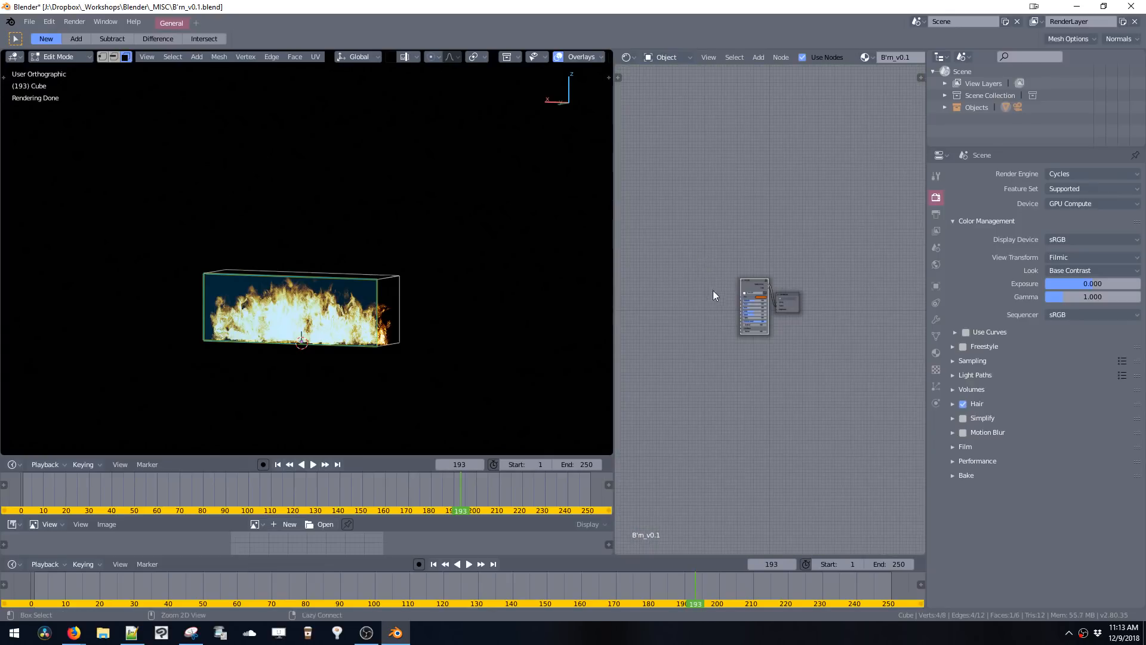
pyautogui.press('Home')
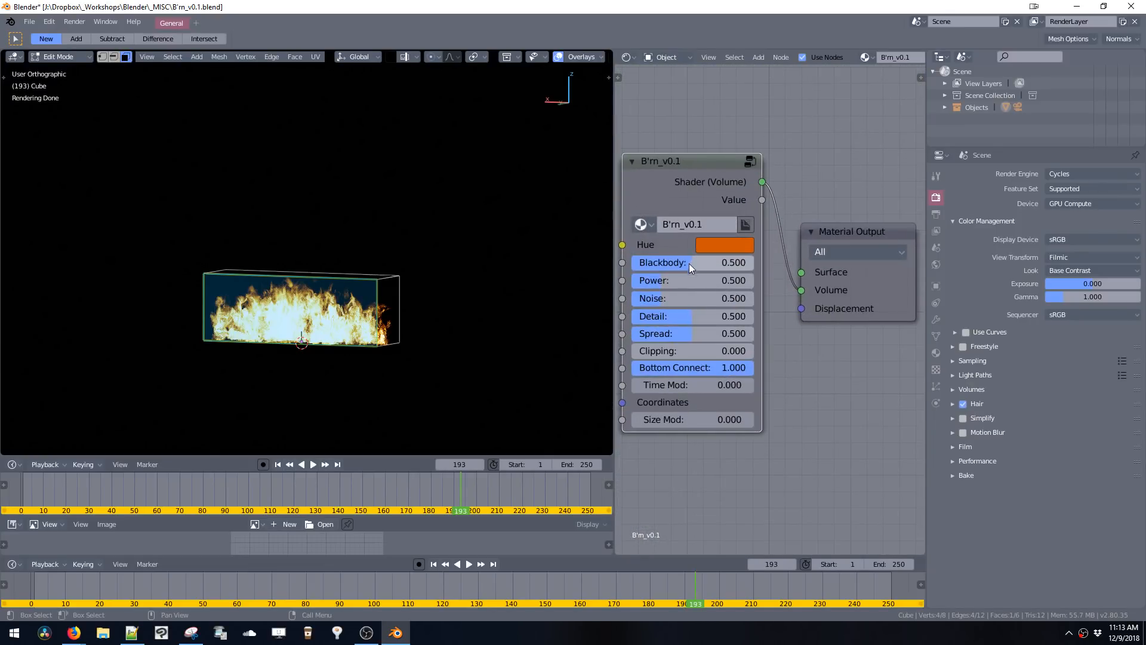
# - Deselect the cube's mesh and set Power 0.174, Noise 1.138, Detail 0.181, Spread 0.443, Time Mod 0.004 and Size Mod -13.311 on the B'rn_v0.1 node
pyautogui.moveTo(660, 282)
pyautogui.mouseDown()
pyautogui.moveTo(699, 277)
pyautogui.moveTo(651, 280)
pyautogui.mouseUp()
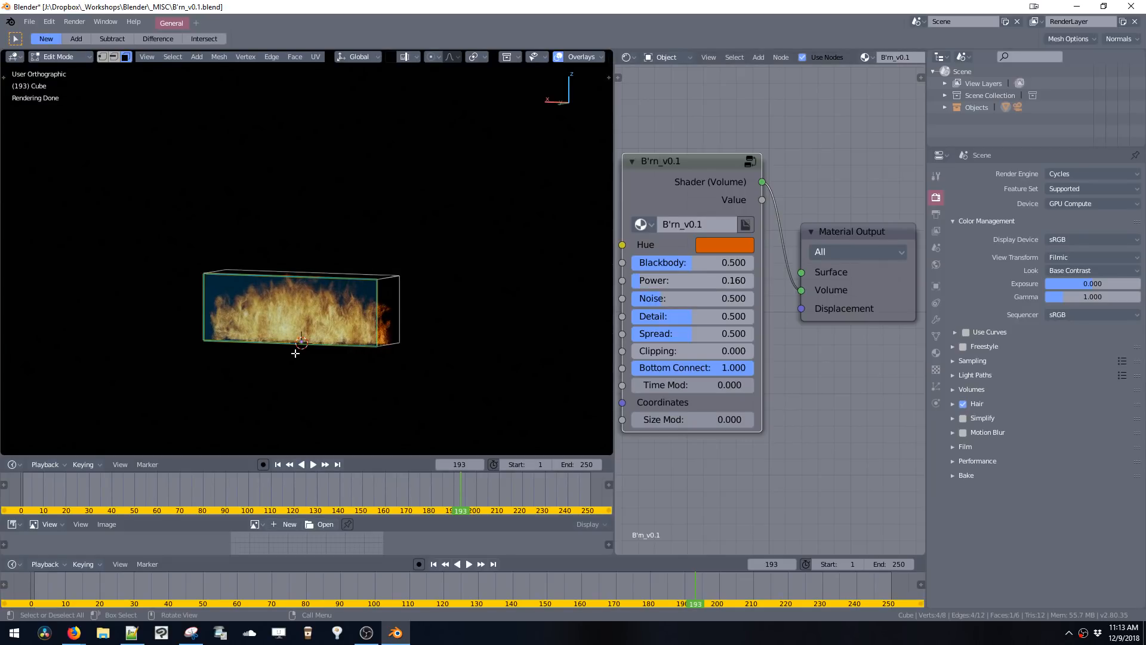
pyautogui.hotkey('alt', 'a')
pyautogui.press('Home')
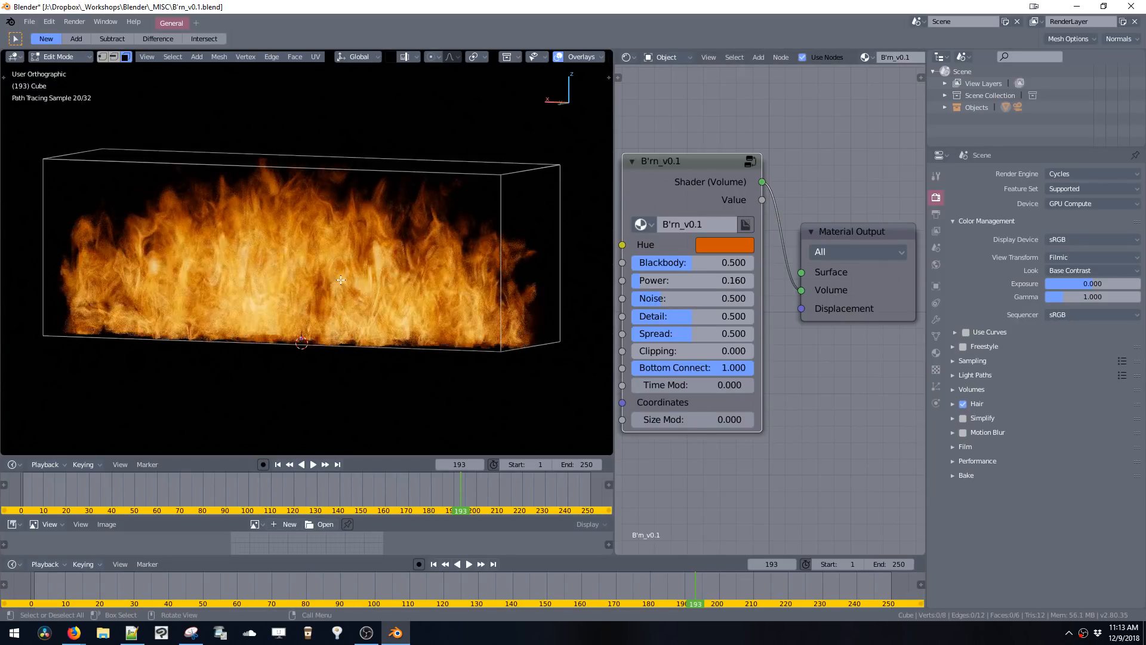
pyautogui.moveTo(651, 280)
pyautogui.mouseDown()
pyautogui.moveTo(752, 311)
pyautogui.moveTo(618, 305)
pyautogui.moveTo(764, 320)
pyautogui.moveTo(651, 332)
pyautogui.moveTo(745, 335)
pyautogui.moveTo(638, 345)
pyautogui.moveTo(738, 367)
pyautogui.moveTo(523, 378)
pyautogui.moveTo(698, 368)
pyautogui.moveTo(680, 388)
pyautogui.moveTo(695, 392)
pyautogui.moveTo(662, 397)
pyautogui.moveTo(680, 422)
pyautogui.moveTo(706, 426)
pyautogui.moveTo(588, 435)
pyautogui.mouseUp()
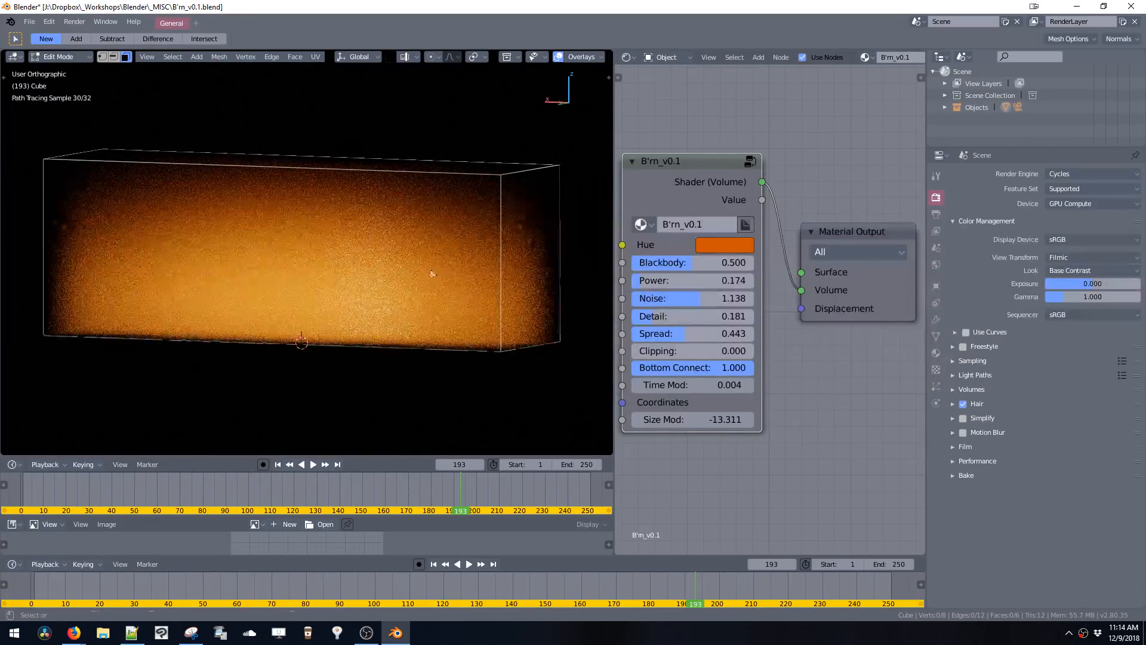
# - Try Size Mod values of 1.000, 3.602 and -14.854 on the B'rn_v0.1 node, checking the fire from different angles
pyautogui.moveTo(432, 274)
pyautogui.mouseDown(button='middle')
pyautogui.moveTo(376, 273)
pyautogui.moveTo(421, 245)
pyautogui.moveTo(437, 182)
pyautogui.moveTo(426, 251)
pyautogui.moveTo(436, 268)
pyautogui.moveTo(470, 282)
pyautogui.moveTo(487, 271)
pyautogui.moveTo(501, 306)
pyautogui.moveTo(494, 299)
pyautogui.moveTo(486, 333)
pyautogui.moveTo(513, 346)
pyautogui.mouseUp(button='middle')
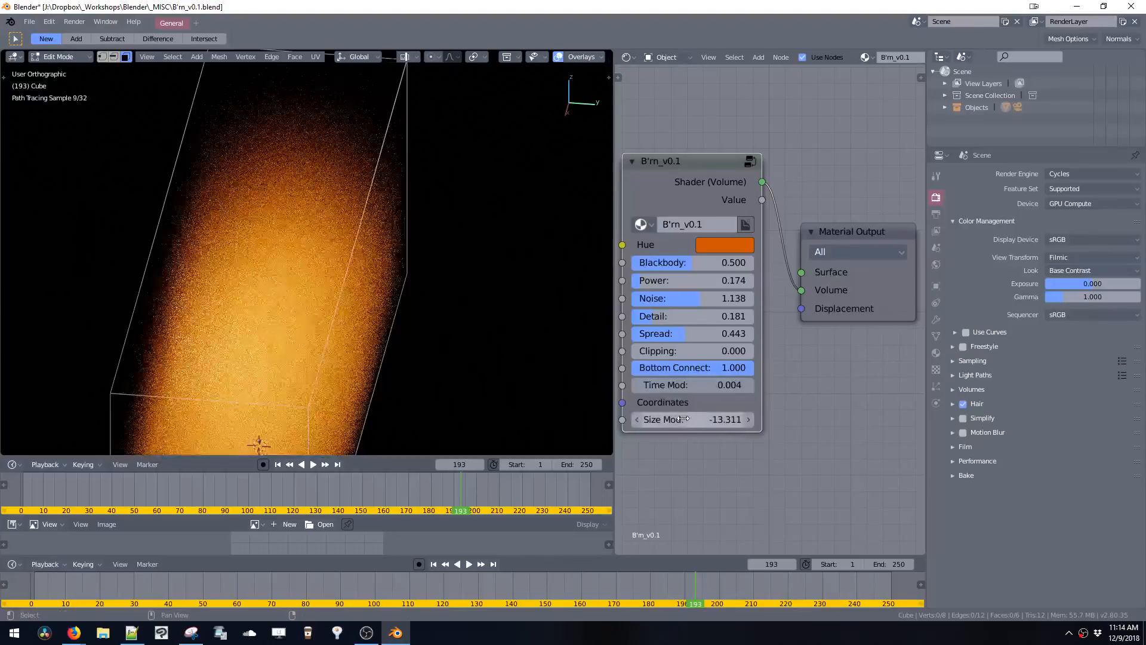
pyautogui.press('Return')
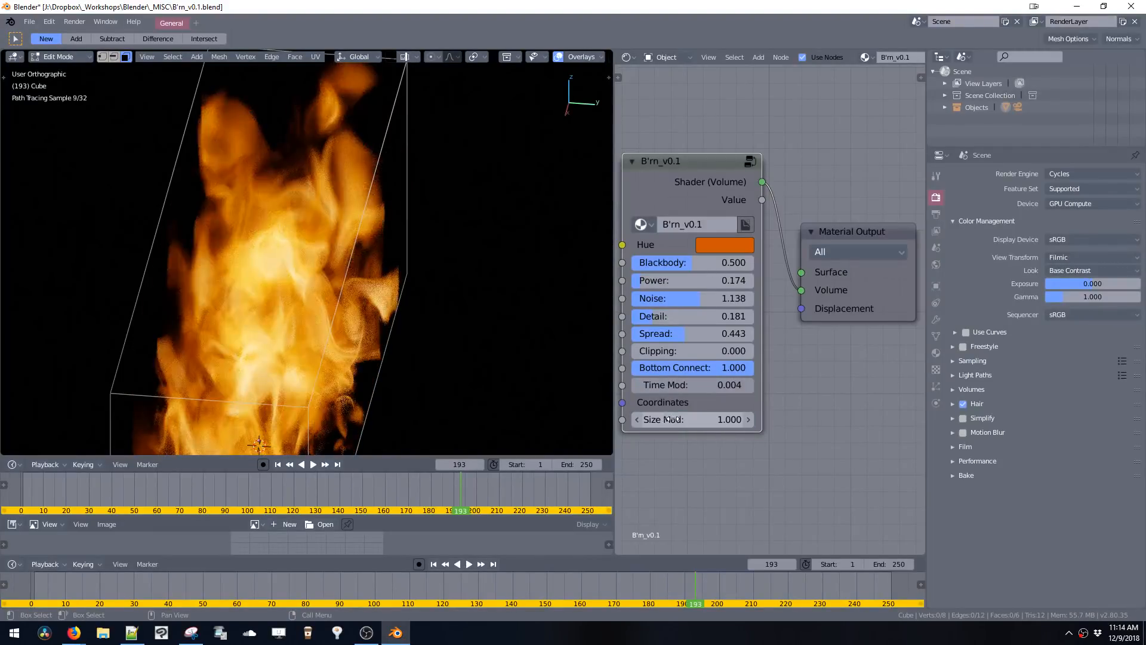
pyautogui.moveTo(675, 420); pyautogui.dragTo(705, 420)
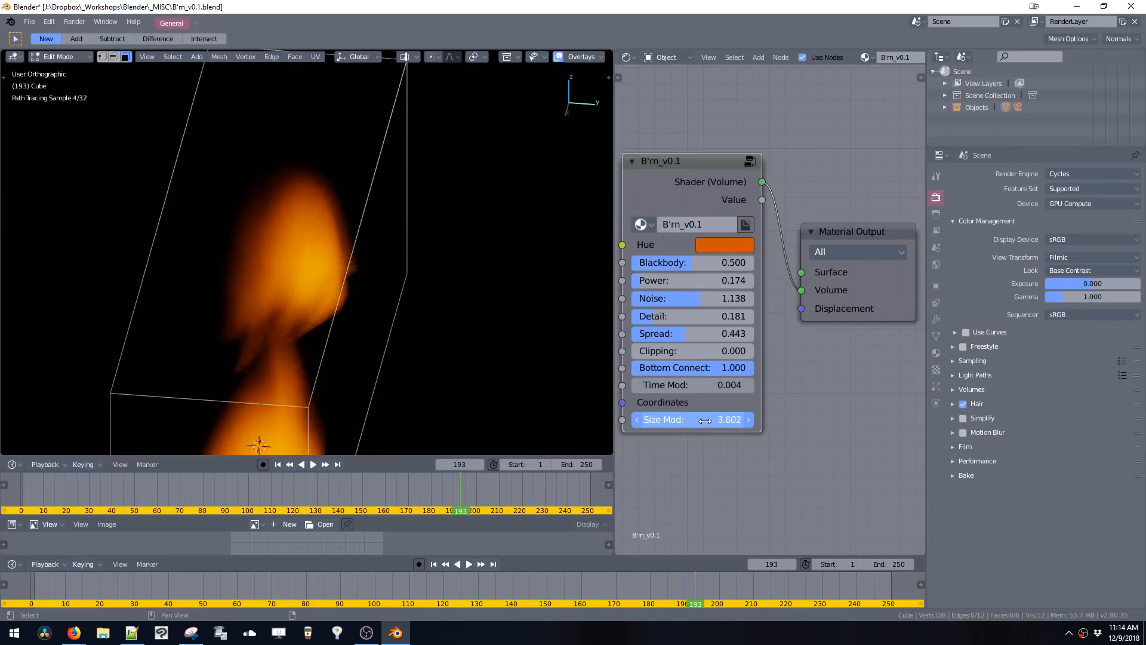
pyautogui.moveTo(419, 306); pyautogui.dragTo(371, 283, button='middle')
pyautogui.moveTo(717, 419); pyautogui.dragTo(733, 419)
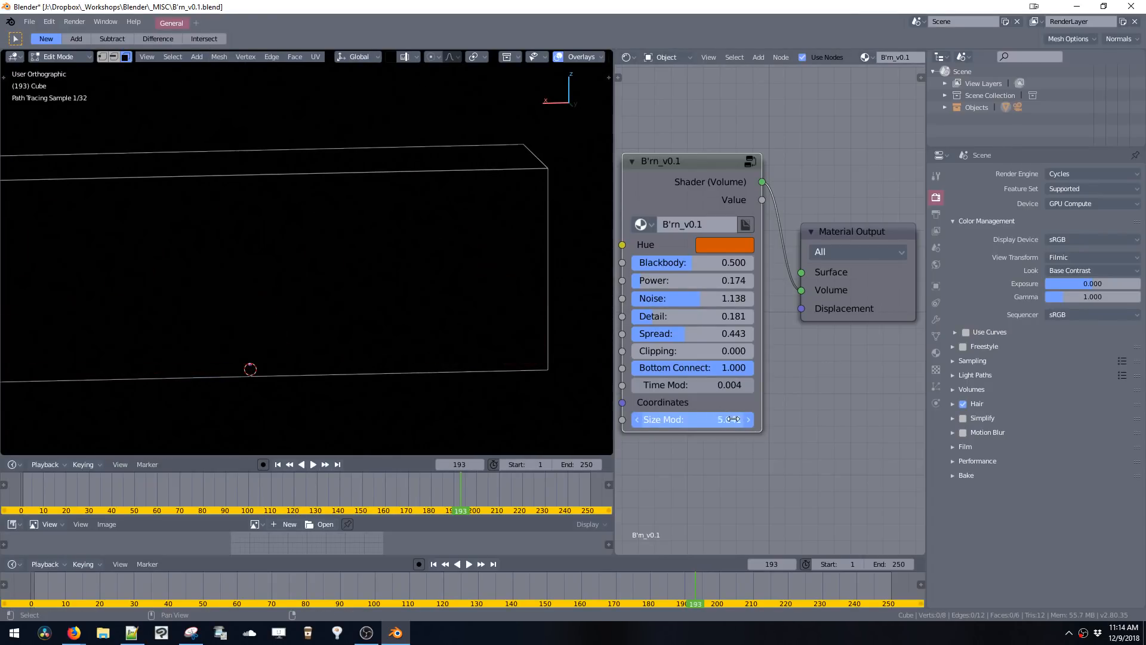
pyautogui.moveTo(810, 430); pyautogui.dragTo(680, 425)
pyautogui.moveTo(392, 302); pyautogui.dragTo(435, 283, button='middle')
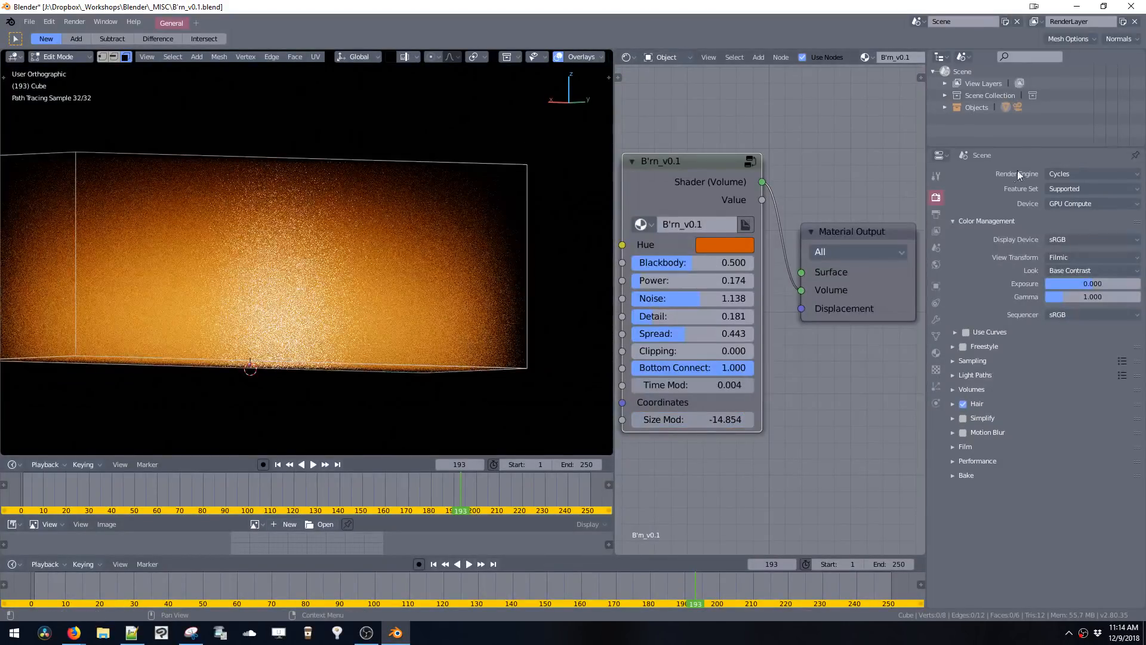
# - Switch the render engine from Cycles to Eevee and inspect the fire volume in the viewport
pyautogui.click(1057, 174)
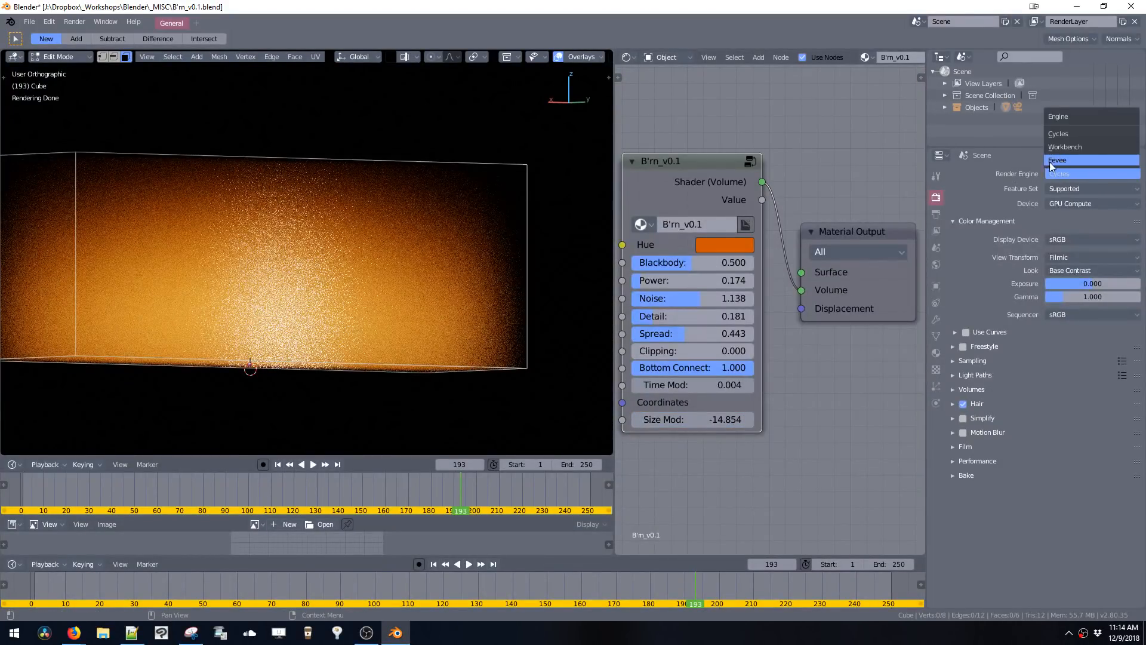
pyautogui.click(1051, 160)
pyautogui.moveTo(412, 268); pyautogui.dragTo(606, 335, button='middle')
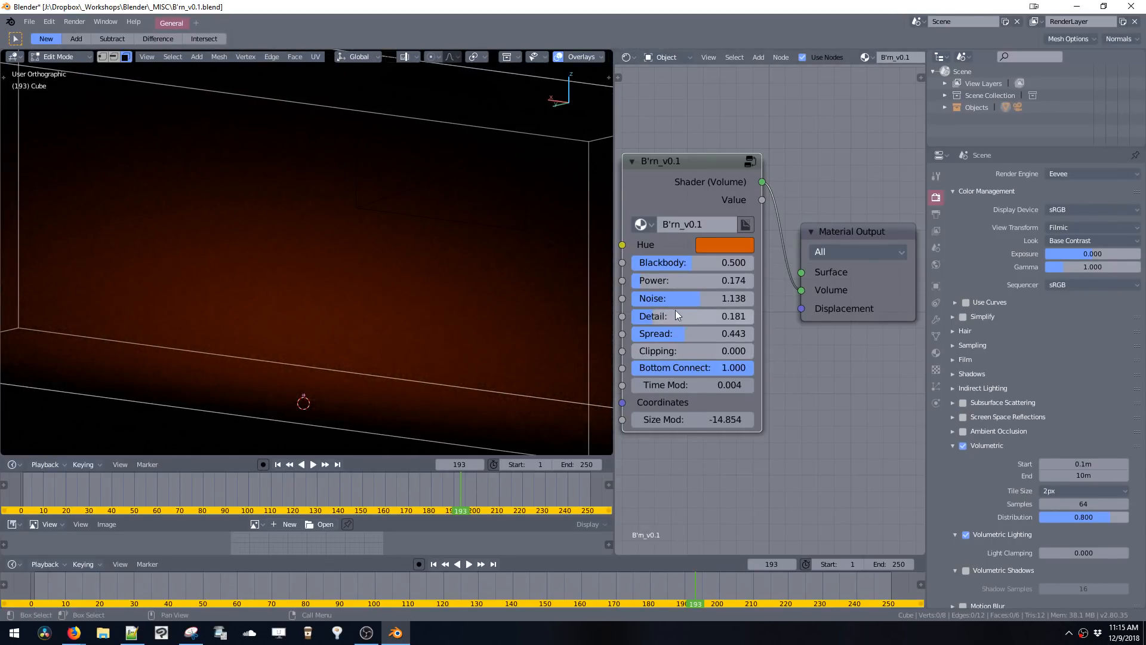
# - Set the B'rn_v0.1 node's Power to 0.926, Noise to 0.699 and Size Mod to -11.822
pyautogui.moveTo(669, 281); pyautogui.dragTo(671, 284)
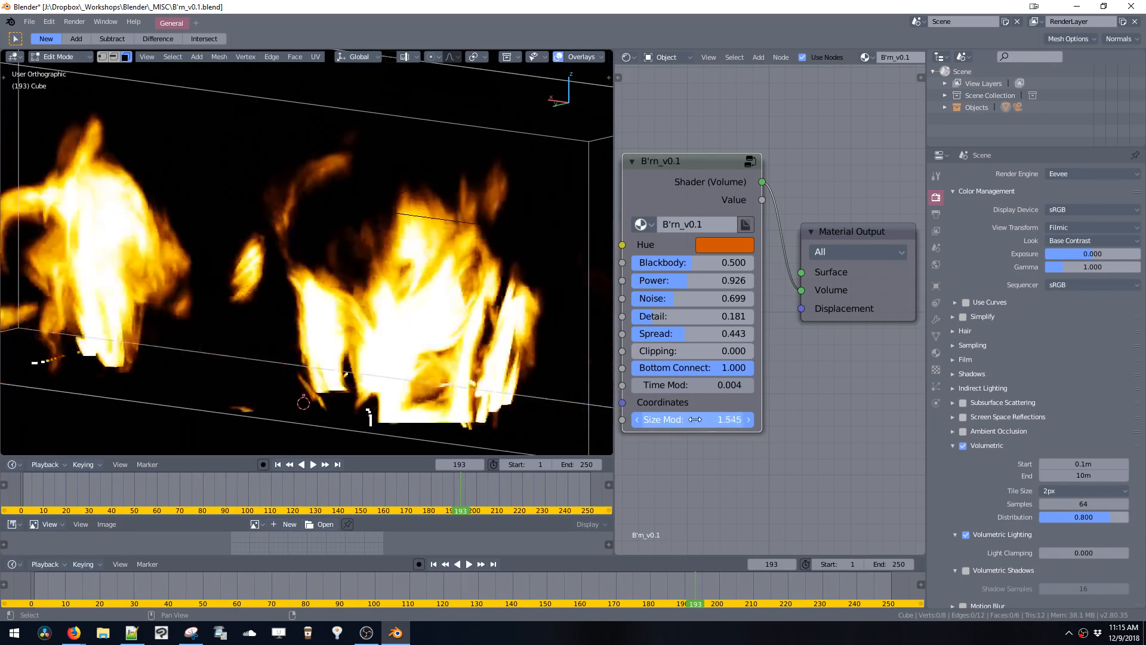
pyautogui.moveTo(694, 419); pyautogui.dragTo(636, 410)
pyautogui.moveTo(435, 369); pyautogui.dragTo(430, 343, button='middle')
pyautogui.scroll(-2, 430, 342)
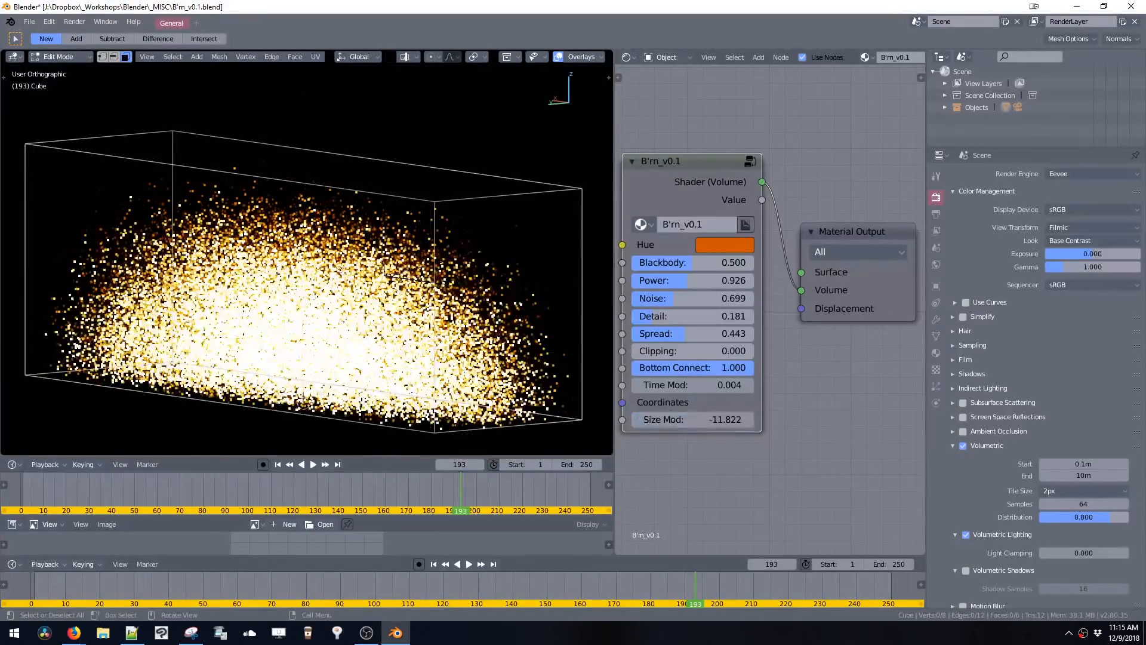
# - View the playing fire animation in a maximized viewport, hide the overlays, return to Object Mode and restore the layout
pyautogui.moveTo(356, 265); pyautogui.dragTo(439, 306, button='middle')
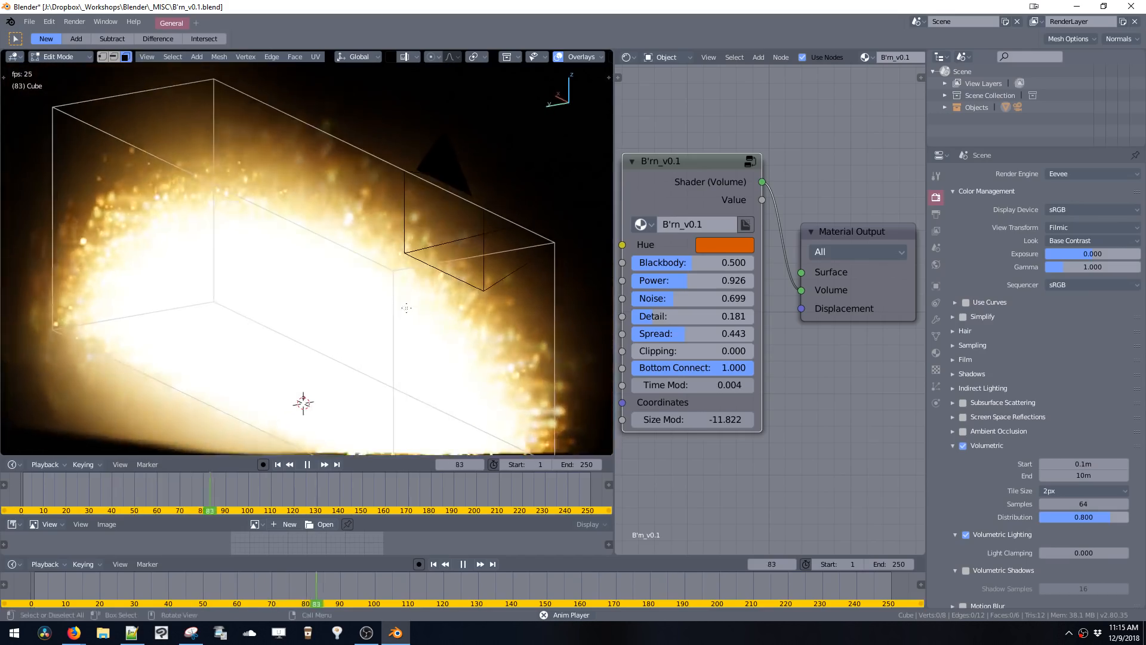
pyautogui.hotkey('ctrl', 'space')
pyautogui.moveTo(408, 269); pyautogui.dragTo(606, 352, button='middle')
pyautogui.hotkey('shift', 'alt', 'z')
pyautogui.press('Tab')
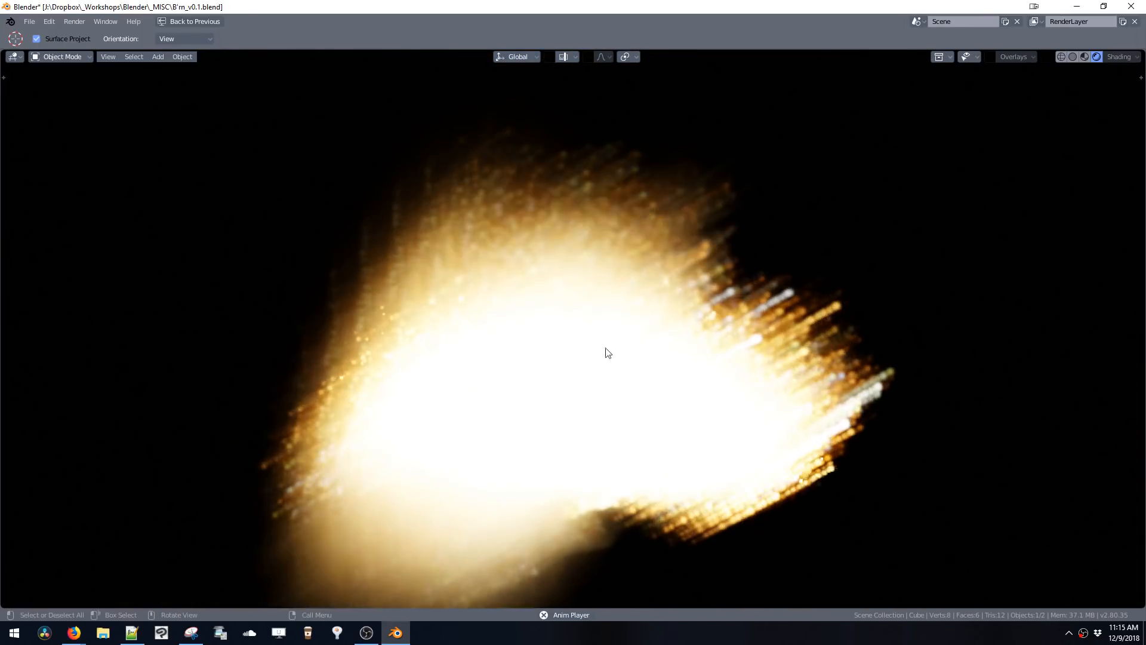
pyautogui.hotkey('ctrl', 'space')
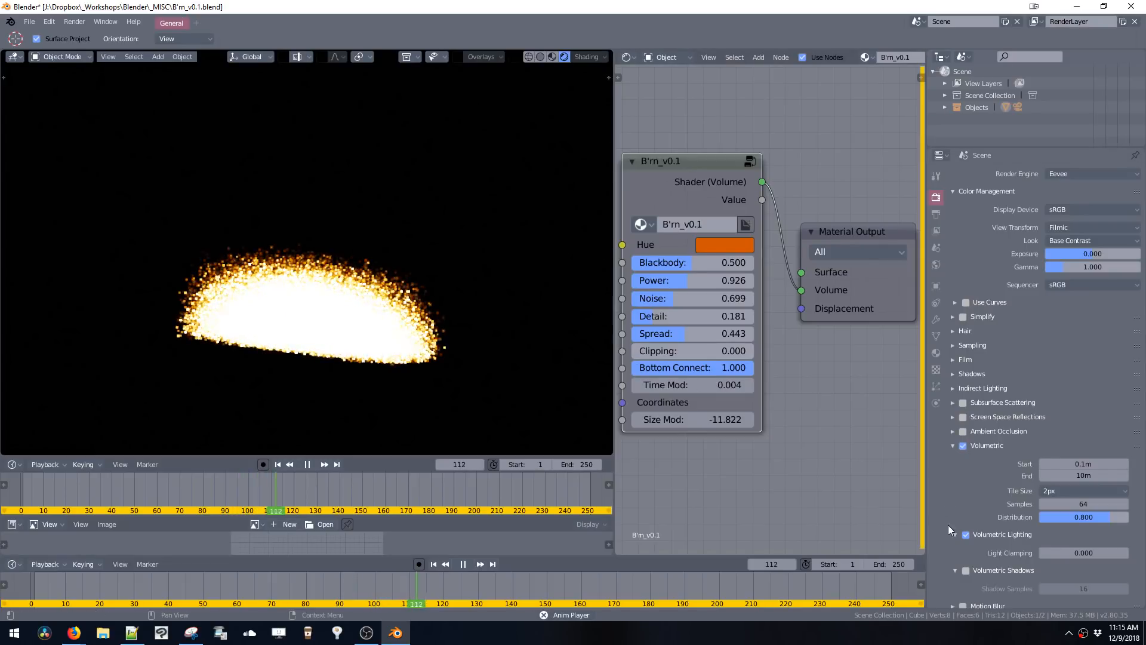
# - Change the properties area into a Text Editor and check its list of text blocks
pyautogui.hotkey('ctrl', 'space')
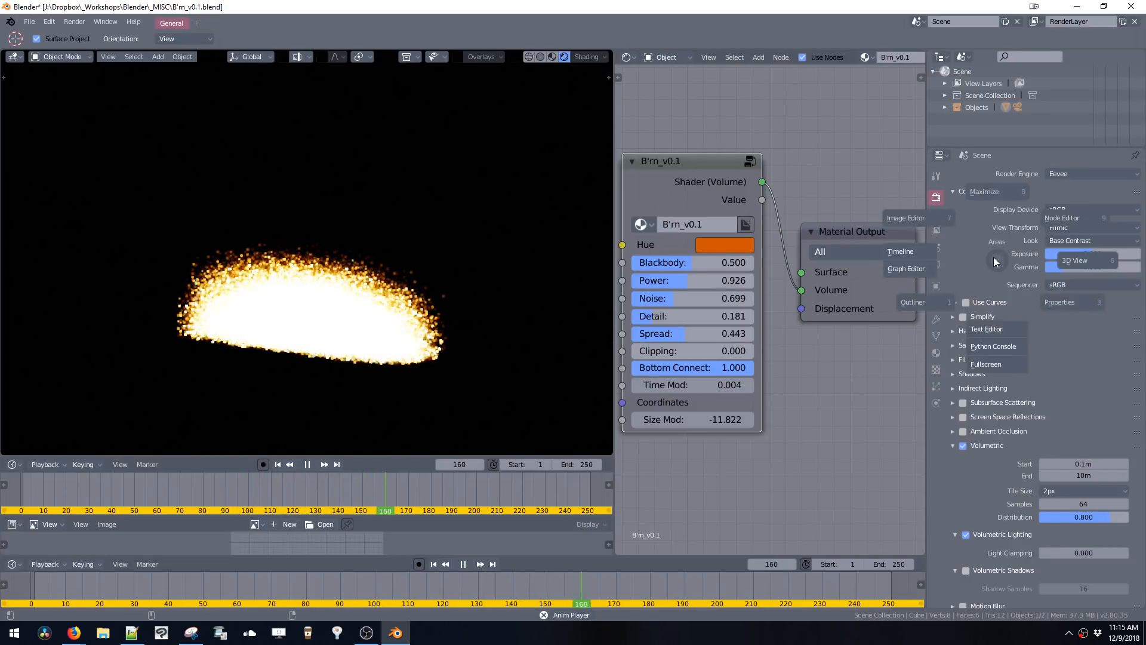
pyautogui.click(986, 329)
pyautogui.click(1057, 156)
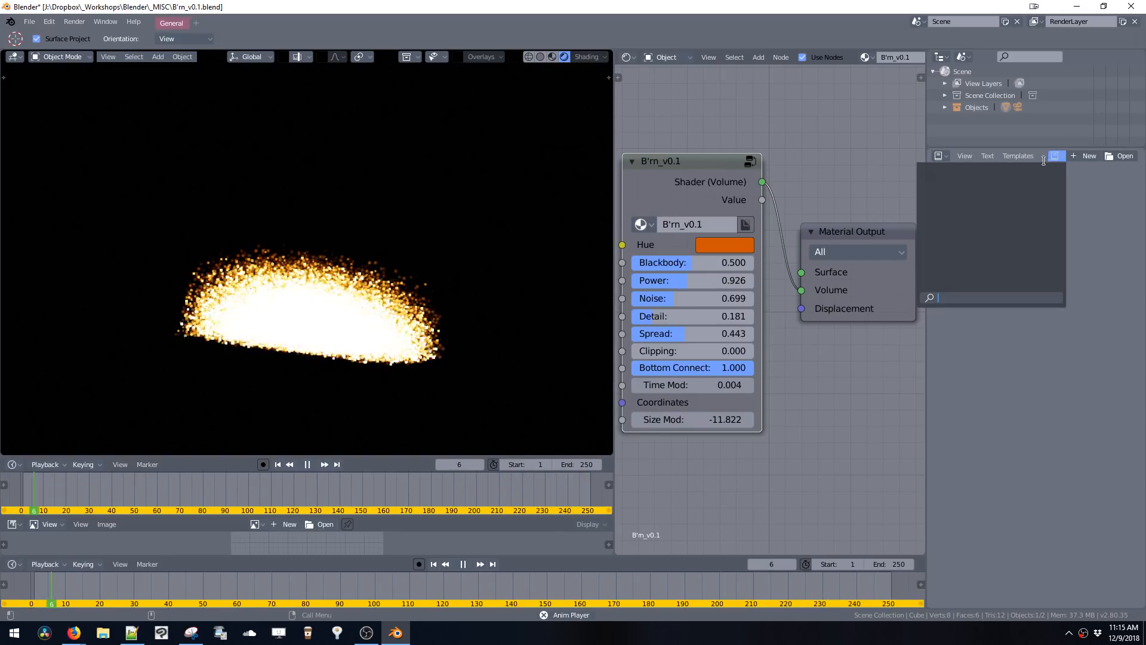
pyautogui.click(1038, 397)
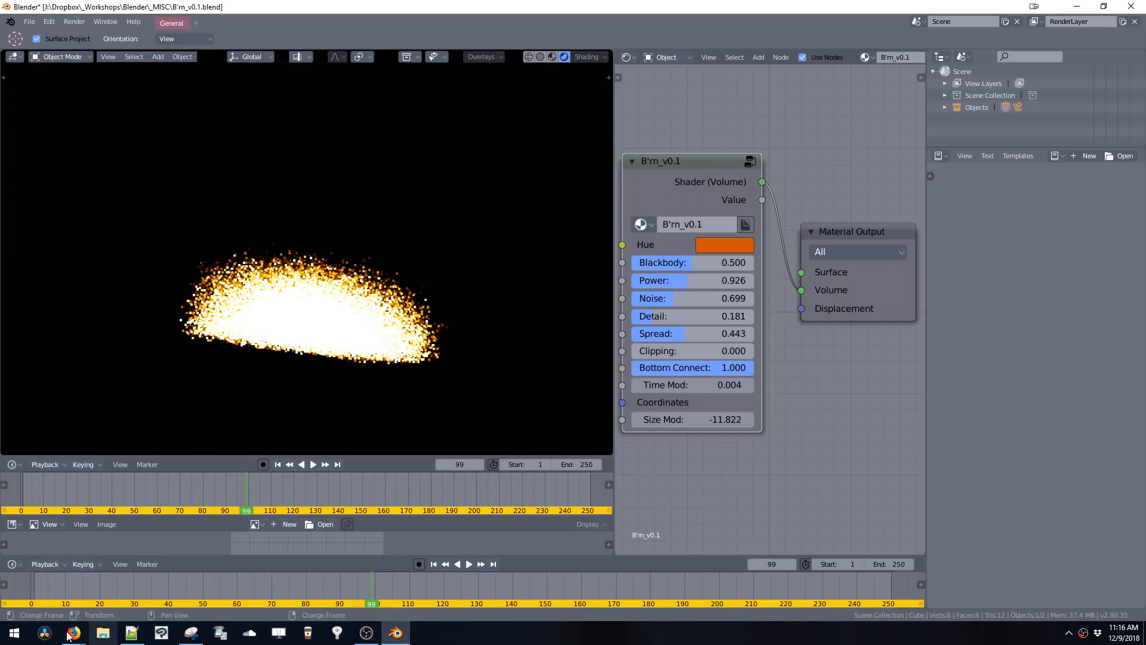
# - Switch to Firefox to read the YouTube live chat, return to Blender and play the fire animation briefly
pyautogui.moveTo(71, 634)
pyautogui.click(62, 591)
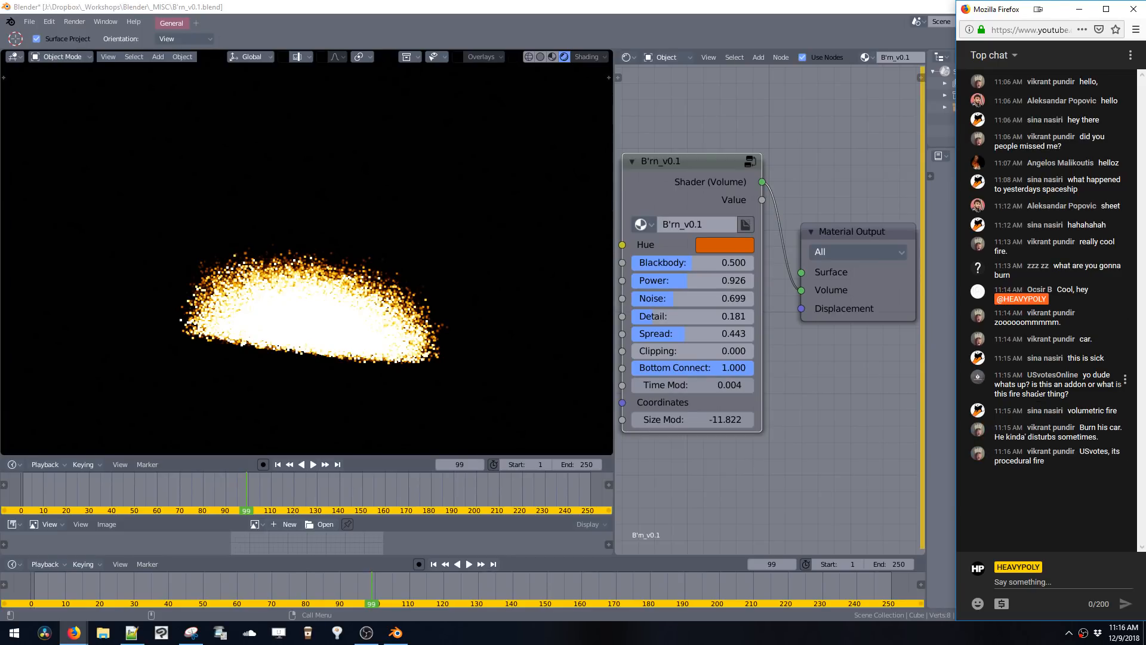
pyautogui.click(460, 249)
pyautogui.press('space')
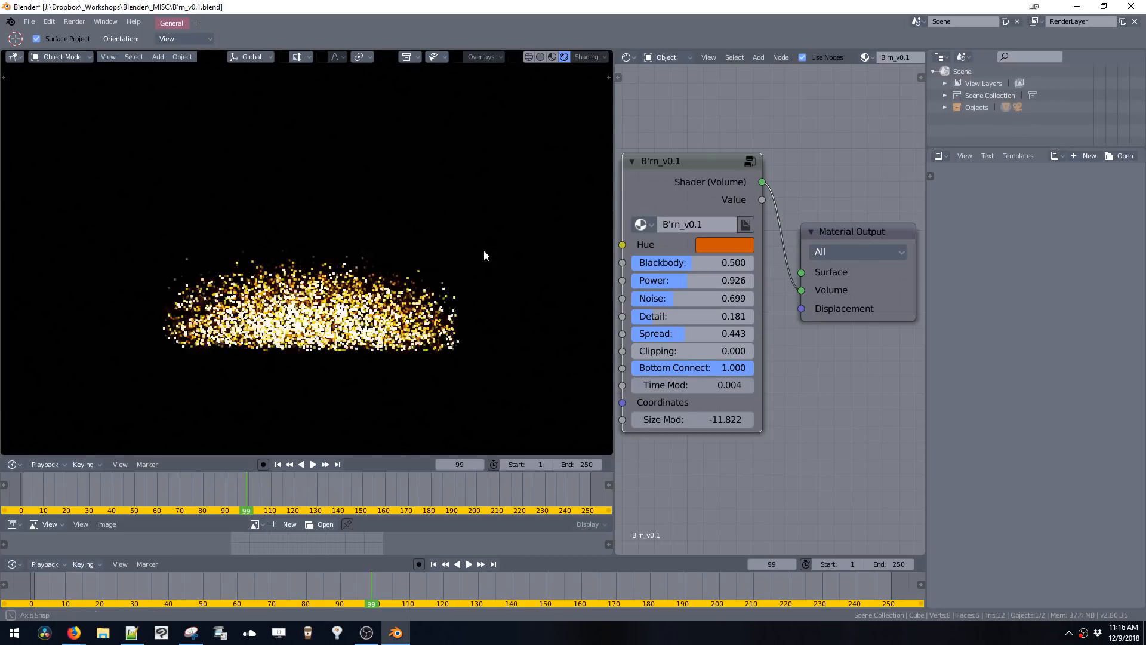
pyautogui.press('space')
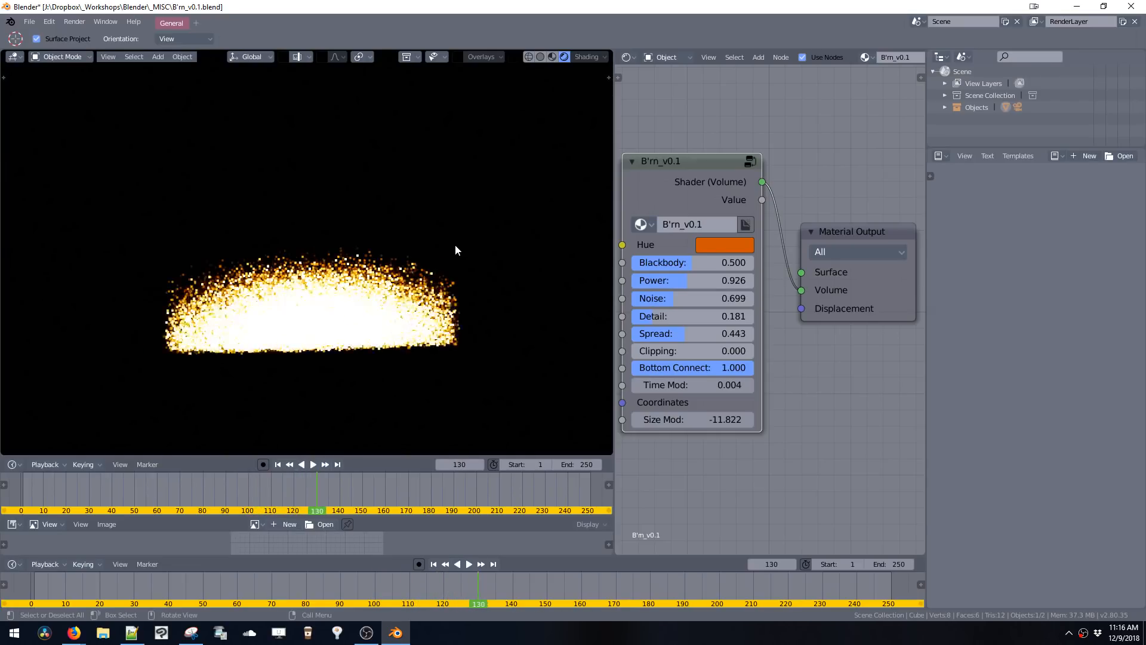
# - Shift the B'rn_v0.1 node closer to Material Output, widen the node editor and open the node group for editing
pyautogui.moveTo(662, 161); pyautogui.dragTo(688, 161)
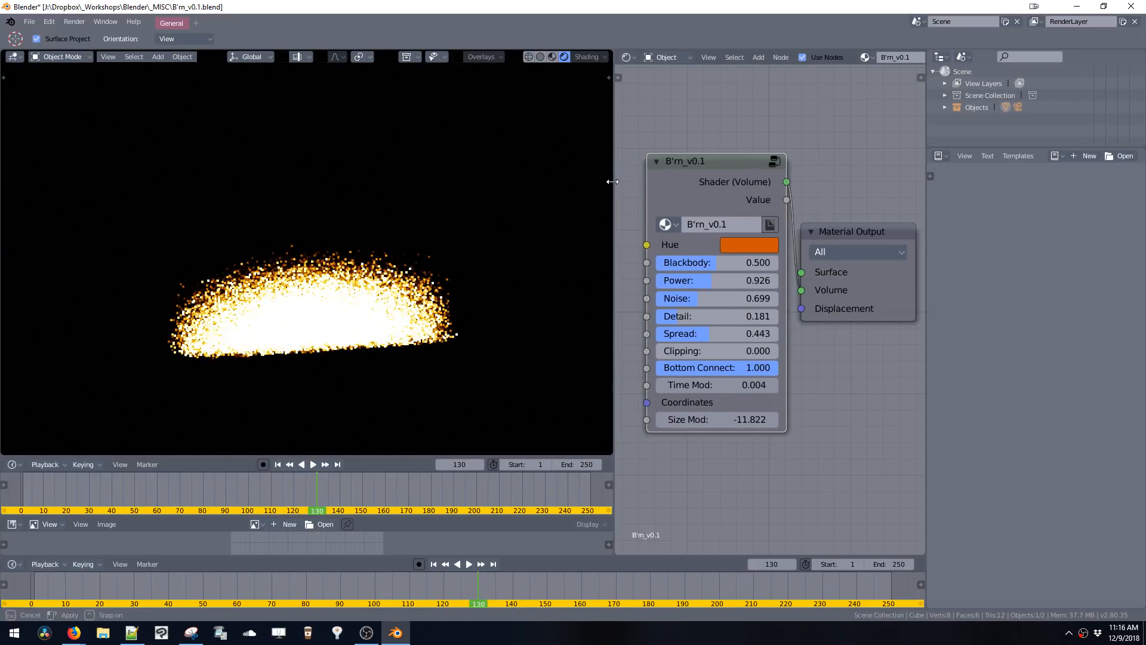
pyautogui.moveTo(613, 181); pyautogui.dragTo(347, 172)
pyautogui.press('Tab')
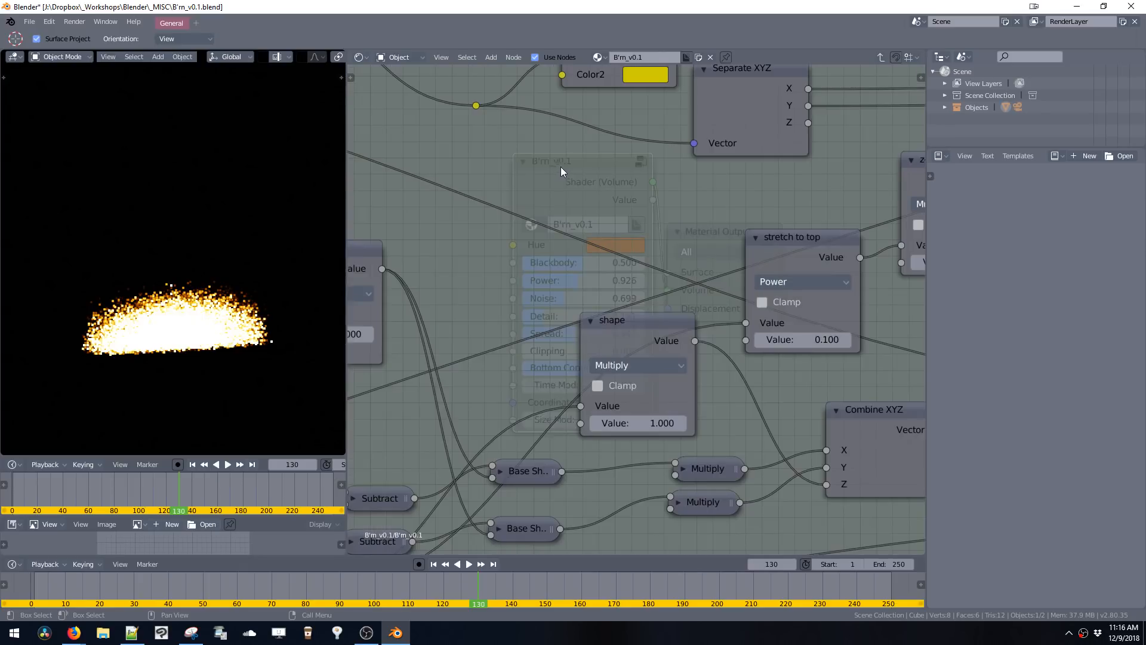
# - Examine the Group Input sockets and the Subtract, Power, Absolute and Less Than nodes that process size and coordinates
pyautogui.scroll(-10, 600, 208)
pyautogui.moveTo(460, 299); pyautogui.dragTo(691, 241, button='middle')
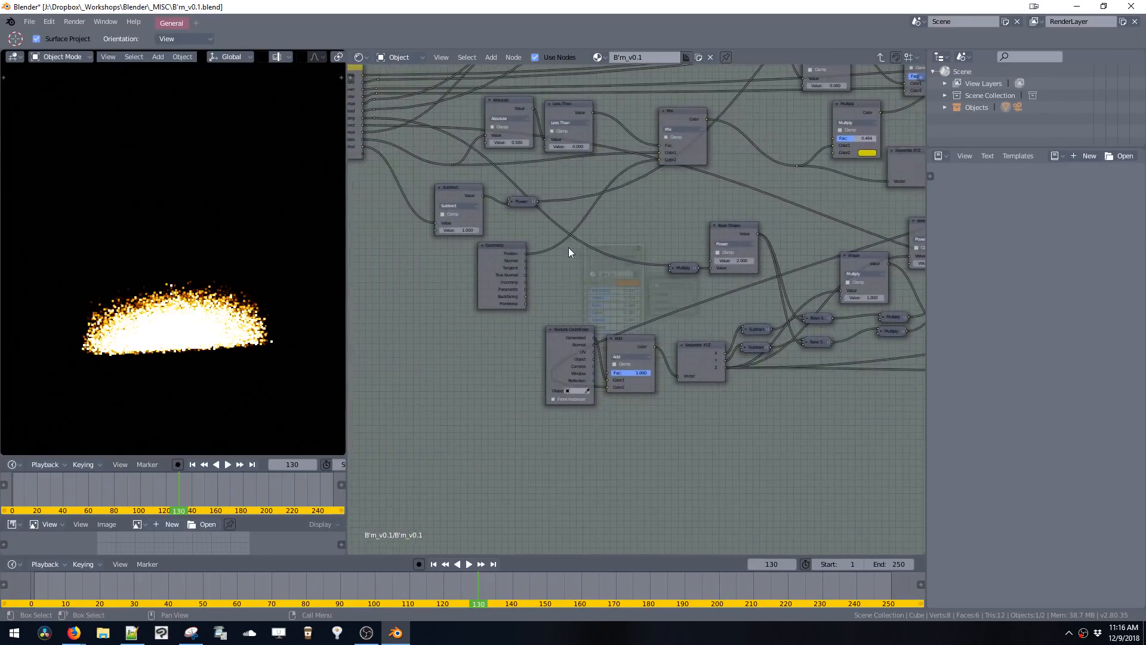
pyautogui.scroll(7, 573, 241)
pyautogui.moveTo(573, 243); pyautogui.dragTo(635, 334, button='middle')
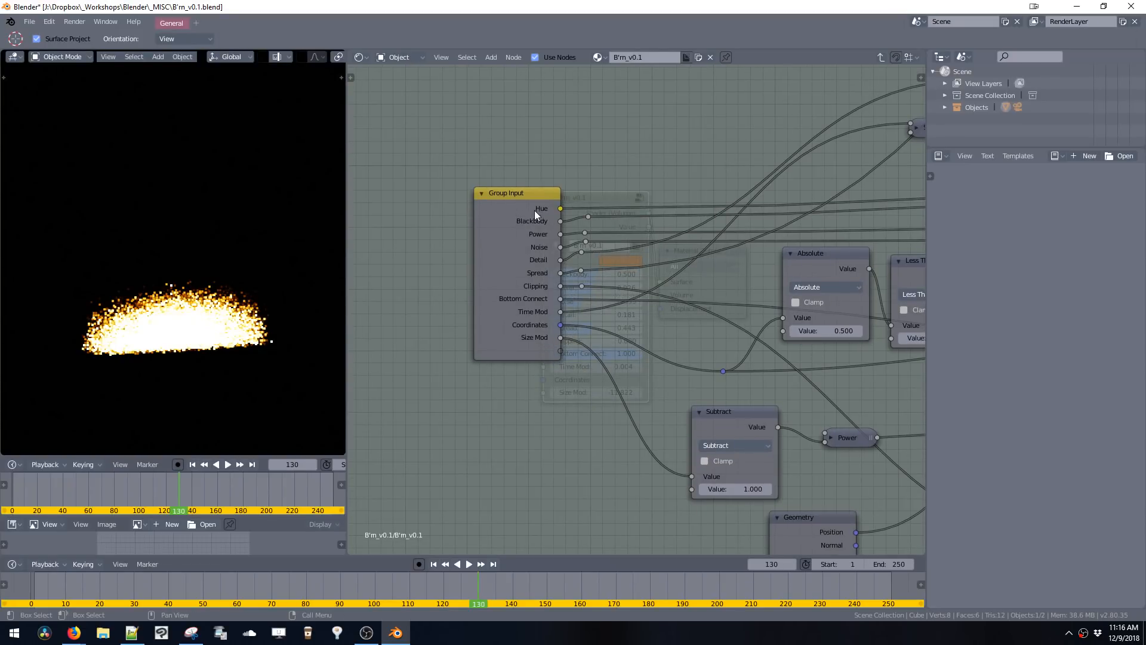
pyautogui.moveTo(534, 210); pyautogui.dragTo(386, 141, button='middle')
pyautogui.moveTo(570, 355); pyautogui.dragTo(521, 298, button='middle')
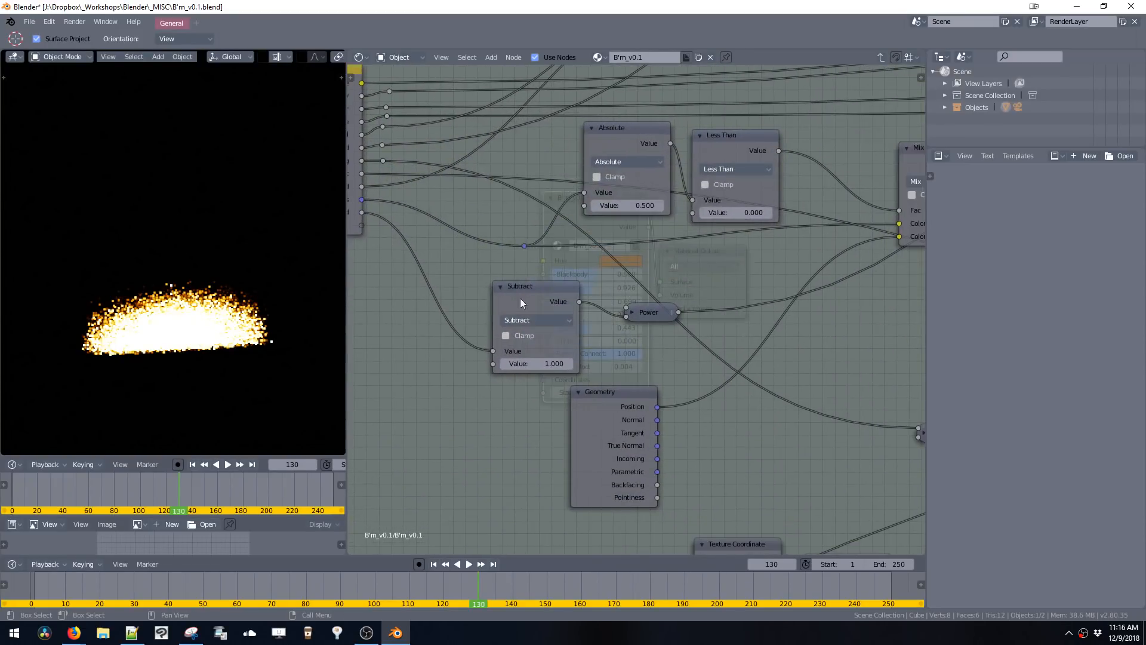
pyautogui.moveTo(693, 346); pyautogui.dragTo(521, 431, button='middle')
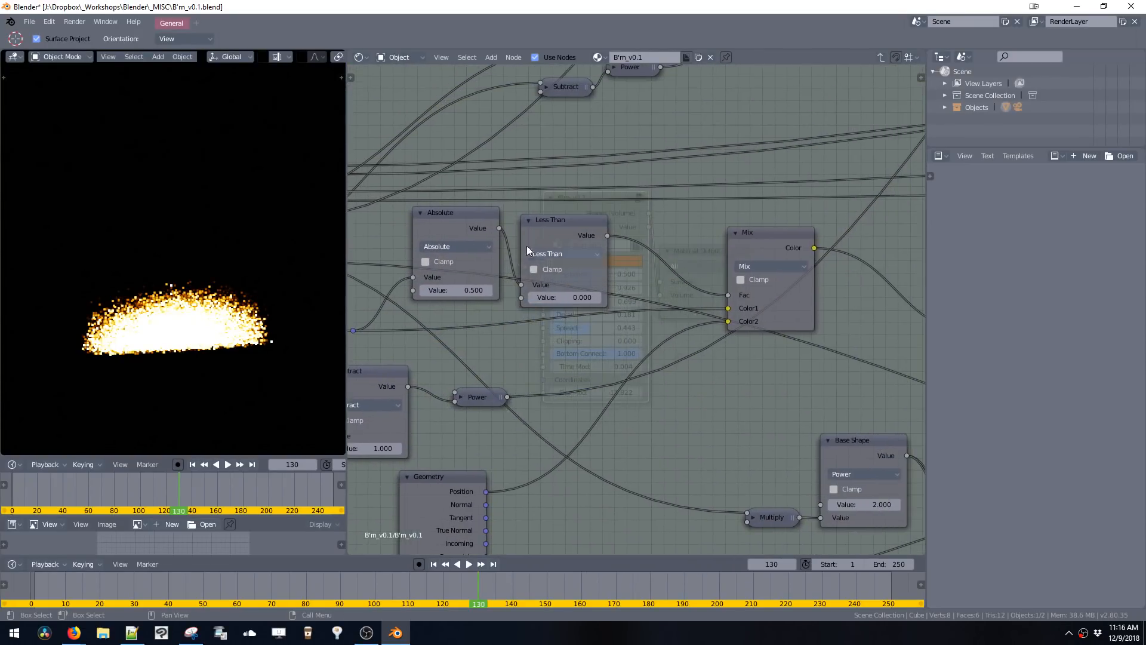
# - Examine the fire shape nodes in the group, including Base Shape, stretch to top, zscale, Combine XYZ and the gradient texture
pyautogui.moveTo(618, 230); pyautogui.dragTo(472, 228, button='middle')
pyautogui.moveTo(521, 328); pyautogui.dragTo(507, 427, button='middle')
pyautogui.moveTo(624, 356); pyautogui.dragTo(491, 179, button='middle')
pyautogui.moveTo(666, 297); pyautogui.dragTo(618, 243, button='middle')
pyautogui.moveTo(667, 362); pyautogui.dragTo(635, 248, button='middle')
pyautogui.moveTo(657, 310); pyautogui.dragTo(610, 209, button='middle')
pyautogui.moveTo(720, 292); pyautogui.dragTo(669, 124, button='middle')
pyautogui.keyDown('ctrl'); pyautogui.moveTo(655, 186); pyautogui.dragTo(637, 231, button='middle'); pyautogui.keyUp('ctrl')
pyautogui.keyDown('ctrl'); pyautogui.moveTo(638, 310); pyautogui.dragTo(638, 209, button='middle'); pyautogui.keyUp('ctrl')
pyautogui.moveTo(582, 257); pyautogui.dragTo(647, 215, button='middle')
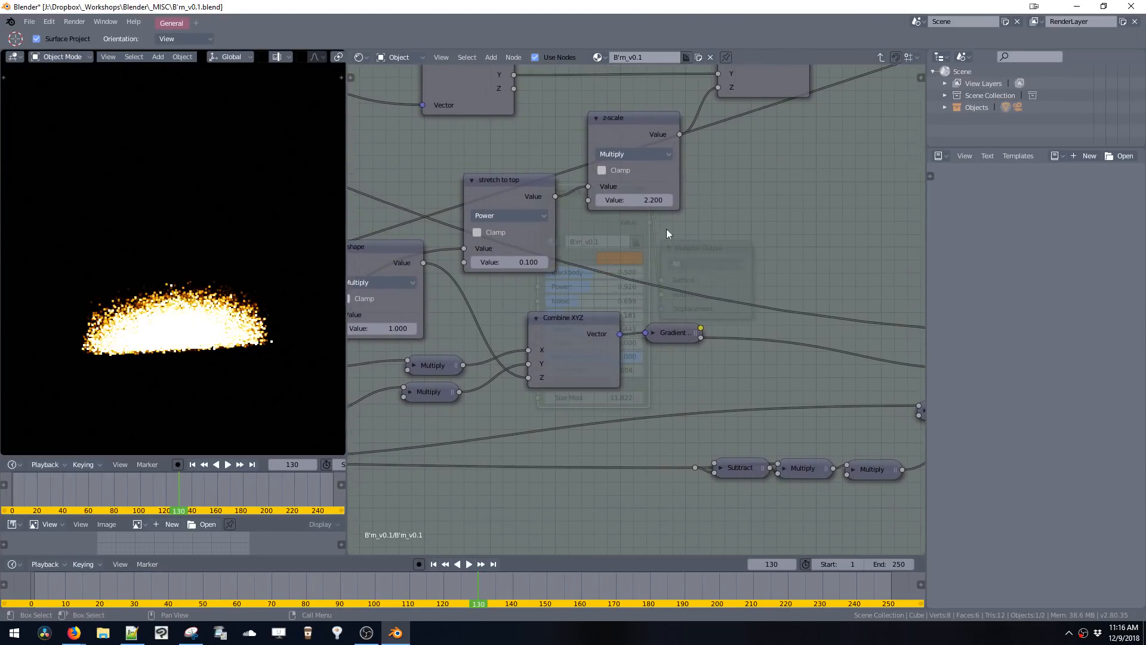
# - Look past the bottom spread node to the noise section and select the Flames noise texture node
pyautogui.moveTo(811, 306); pyautogui.dragTo(550, 254, button='middle')
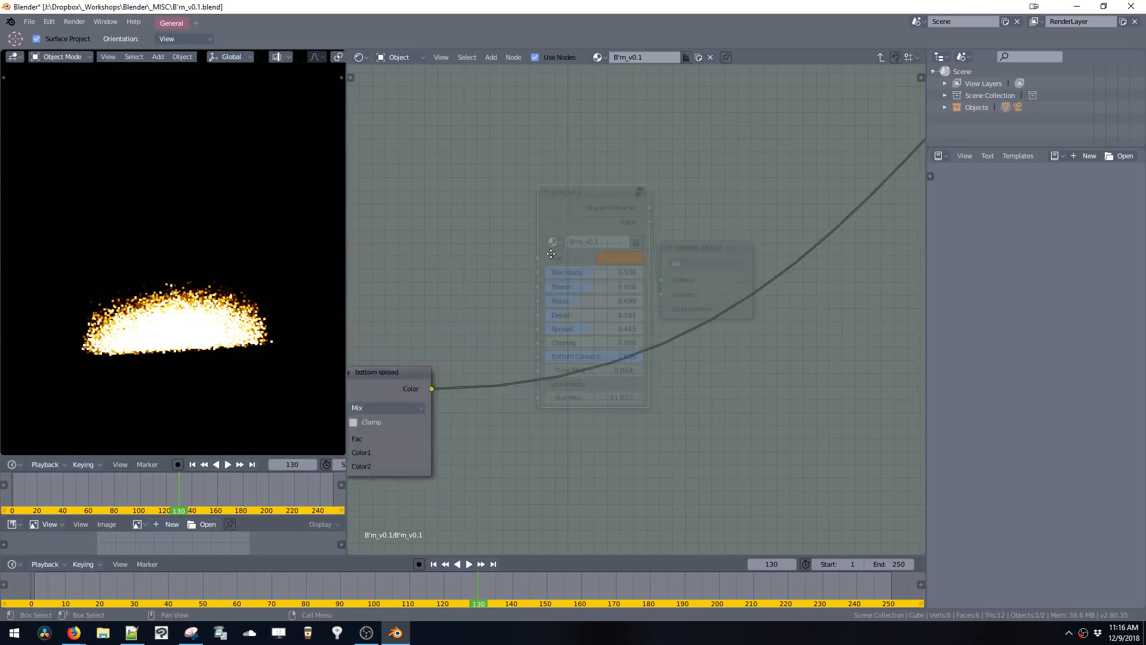
pyautogui.keyDown('ctrl'); pyautogui.moveTo(591, 218); pyautogui.dragTo(591, 283, button='middle'); pyautogui.keyUp('ctrl')
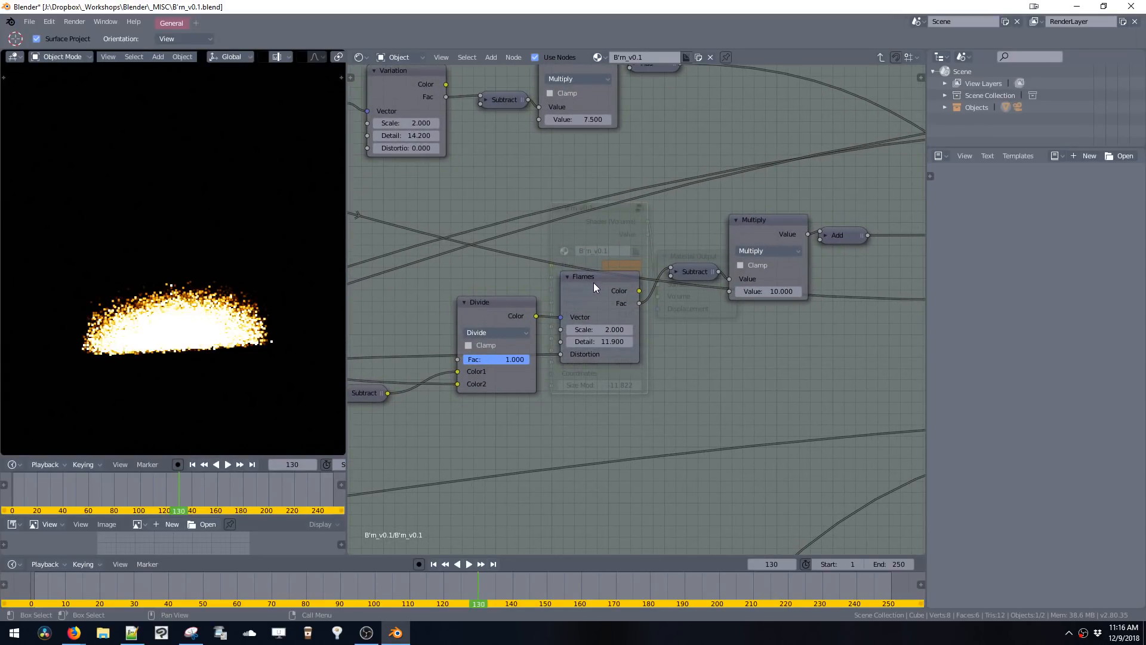
pyautogui.click(581, 277)
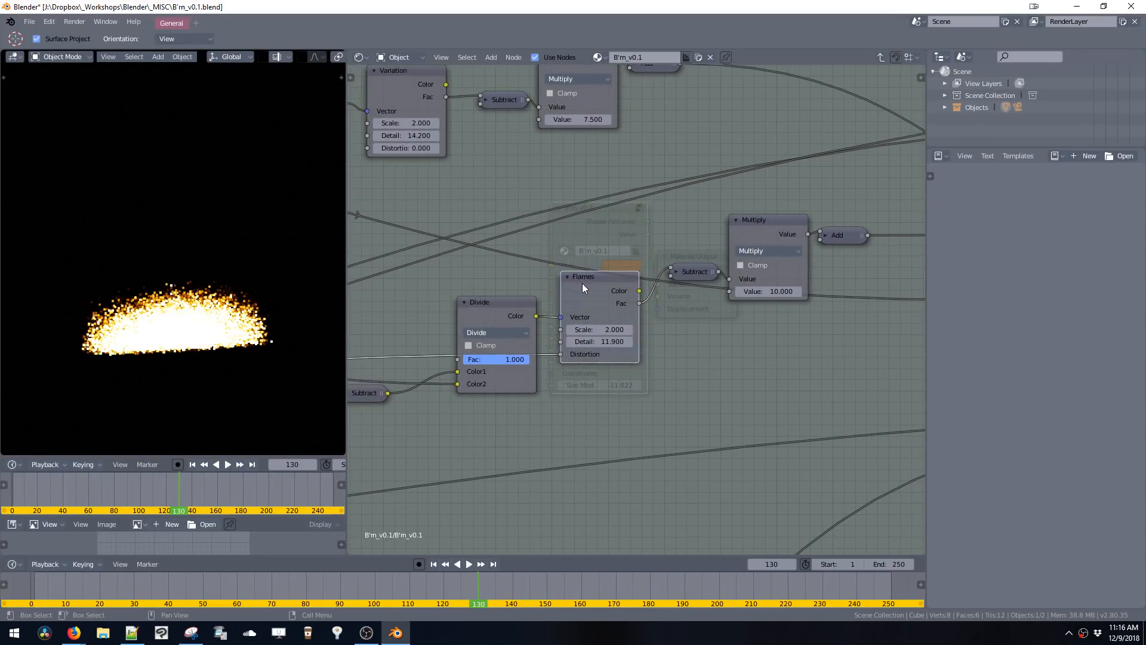
# - Examine the Variation and Holes nodes and the rest of the noise section, and leave the B'rn_v0.1 node group
pyautogui.moveTo(566, 290); pyautogui.dragTo(663, 394, button='middle')
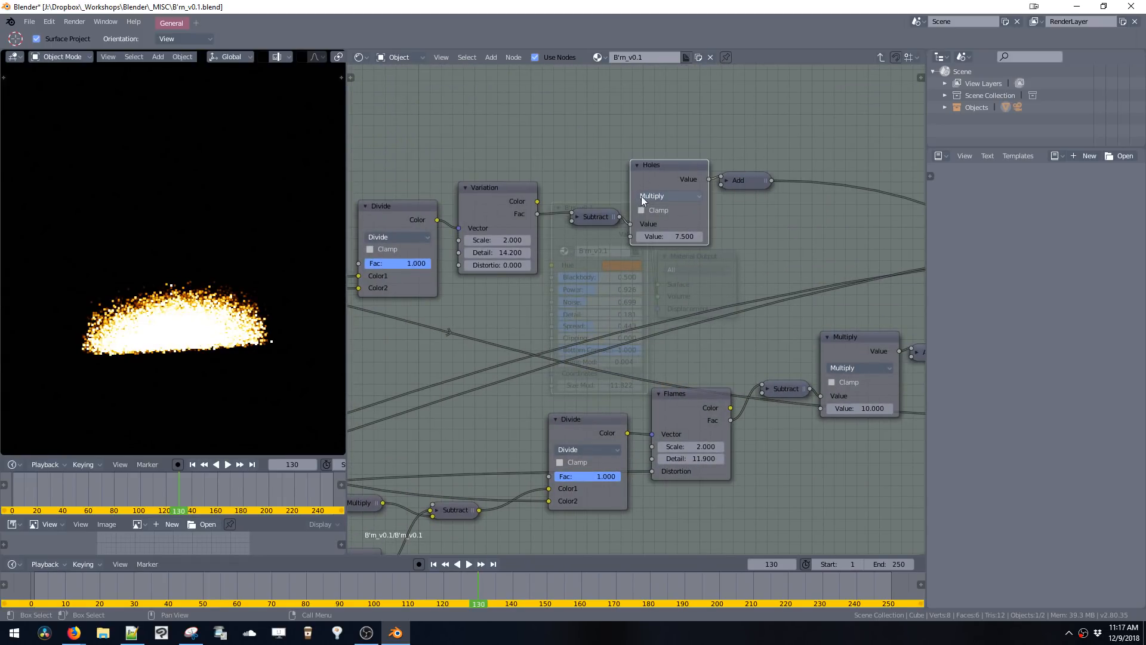
pyautogui.moveTo(511, 182)
pyautogui.mouseDown(button='middle')
pyautogui.moveTo(507, 167)
pyautogui.moveTo(618, 205)
pyautogui.moveTo(467, 197)
pyautogui.mouseUp(button='middle')
pyautogui.moveTo(668, 254); pyautogui.dragTo(517, 238, button='middle')
pyautogui.moveTo(693, 272); pyautogui.dragTo(542, 230, button='middle')
pyautogui.moveTo(669, 257)
pyautogui.mouseDown(button='middle')
pyautogui.moveTo(655, 233)
pyautogui.moveTo(617, 221)
pyautogui.moveTo(597, 197)
pyautogui.moveTo(650, 236)
pyautogui.moveTo(639, 287)
pyautogui.moveTo(659, 332)
pyautogui.moveTo(583, 289)
pyautogui.moveTo(510, 335)
pyautogui.moveTo(537, 322)
pyautogui.moveTo(720, 330)
pyautogui.mouseUp(button='middle')
pyautogui.press('Tab')
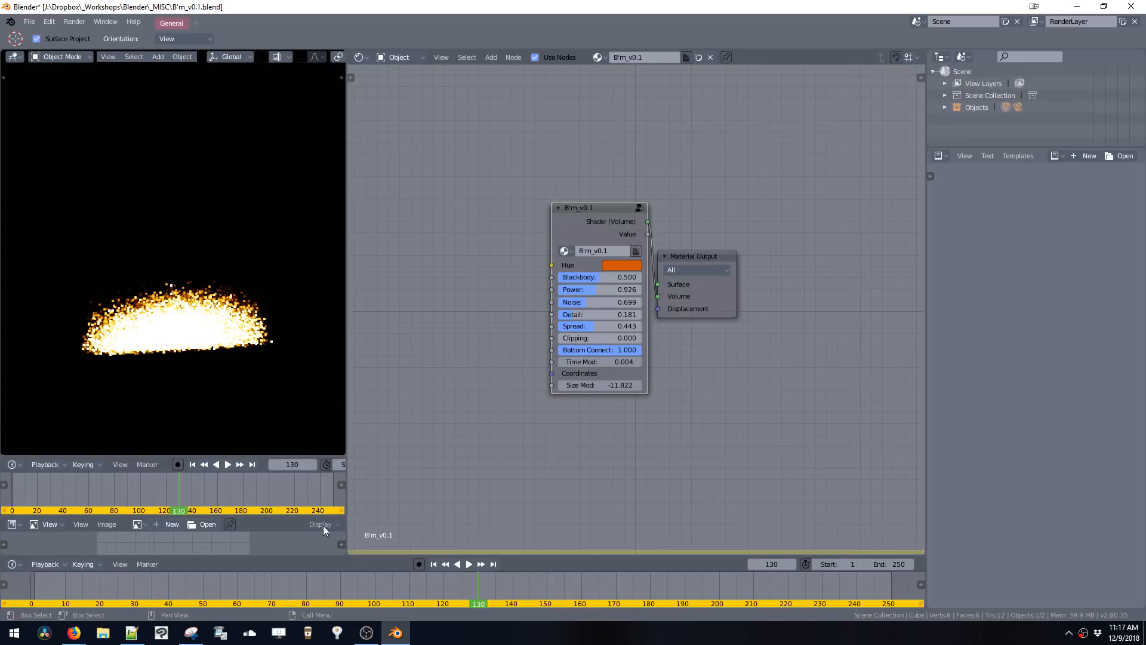
# - Switch to Firefox and open Twitter in a new tab
pyautogui.click(74, 633)
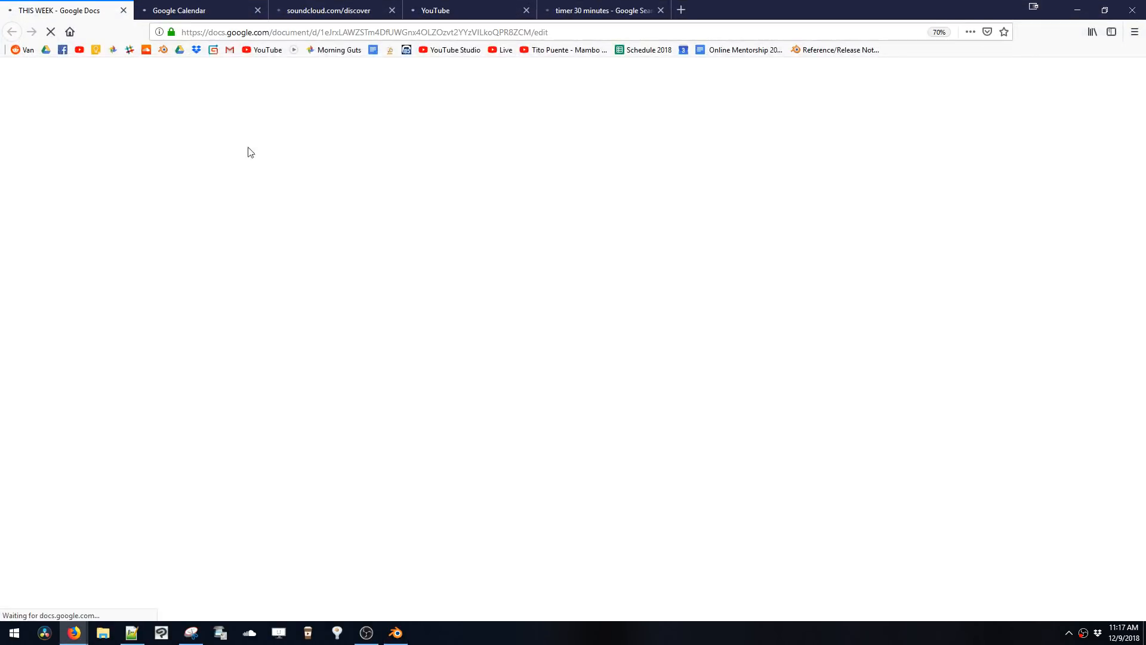
pyautogui.hotkey('ctrl', 't')
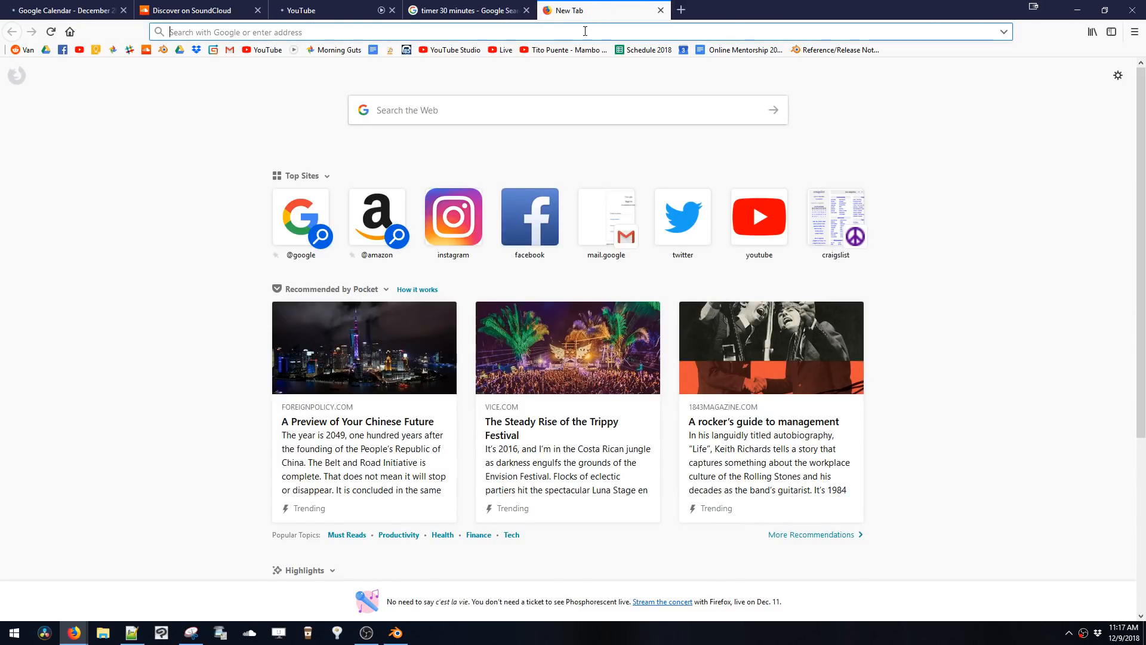
pyautogui.write('twitter')
pyautogui.press('Return')
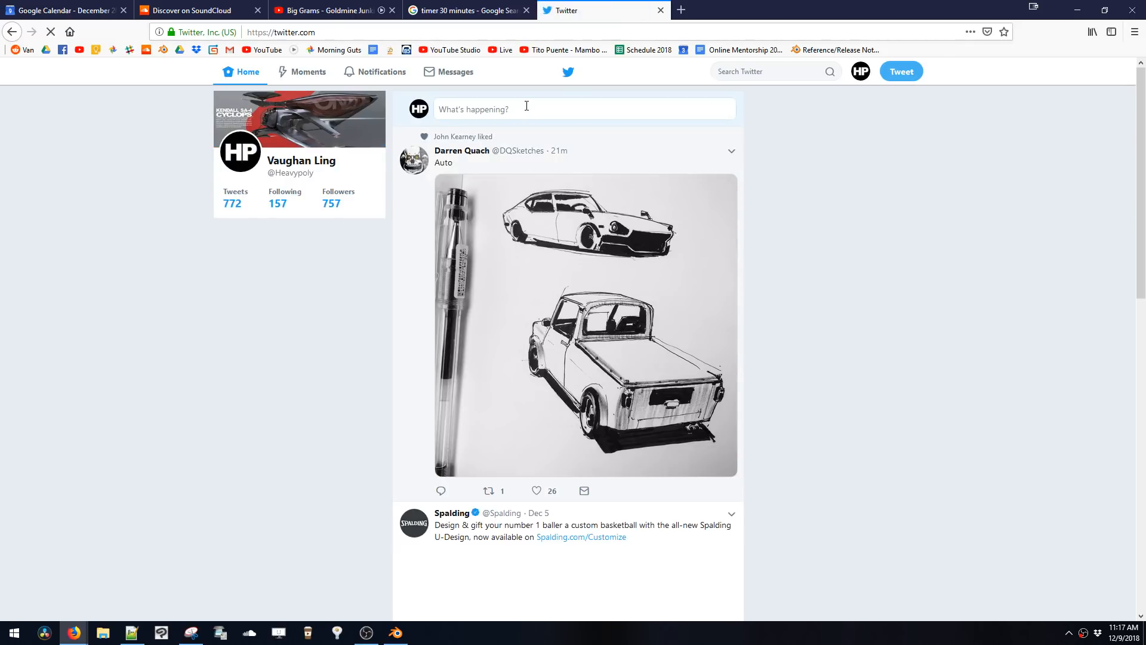
# - Search Twitter for "flames" to find the fire shader post
pyautogui.click(526, 106)
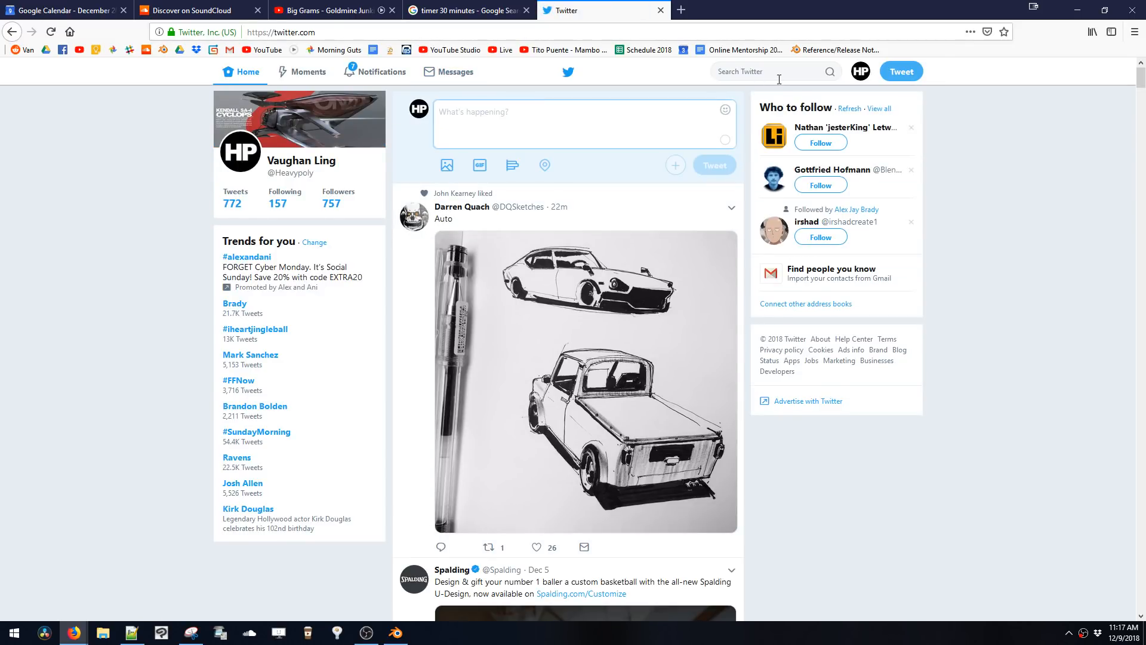
pyautogui.write('flames')
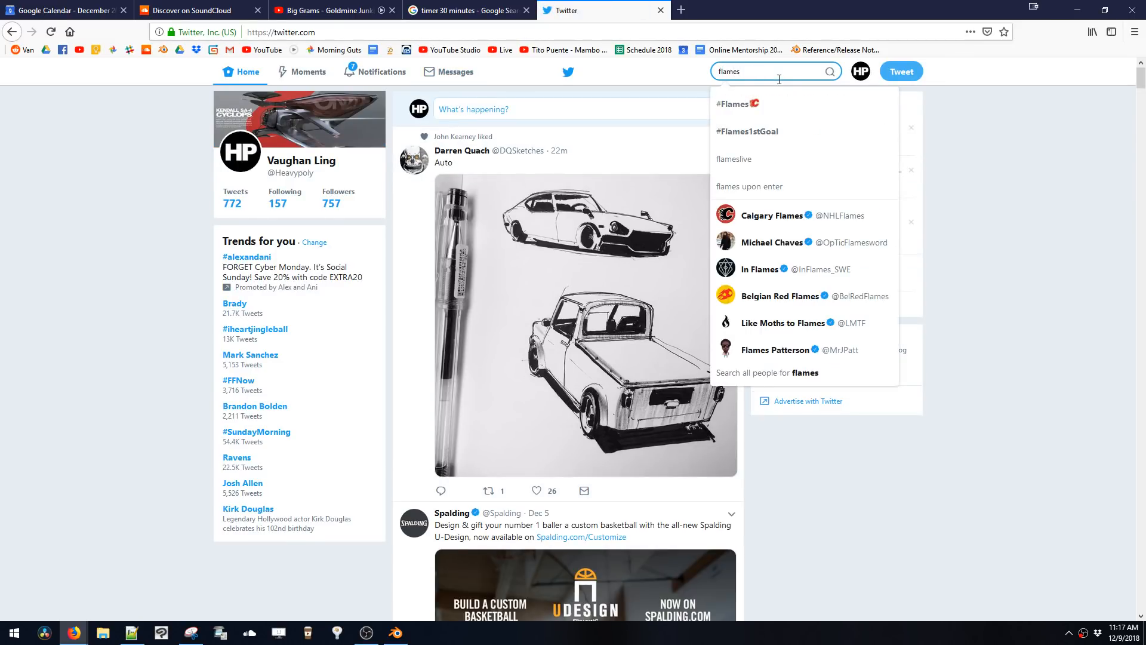
pyautogui.press('Return')
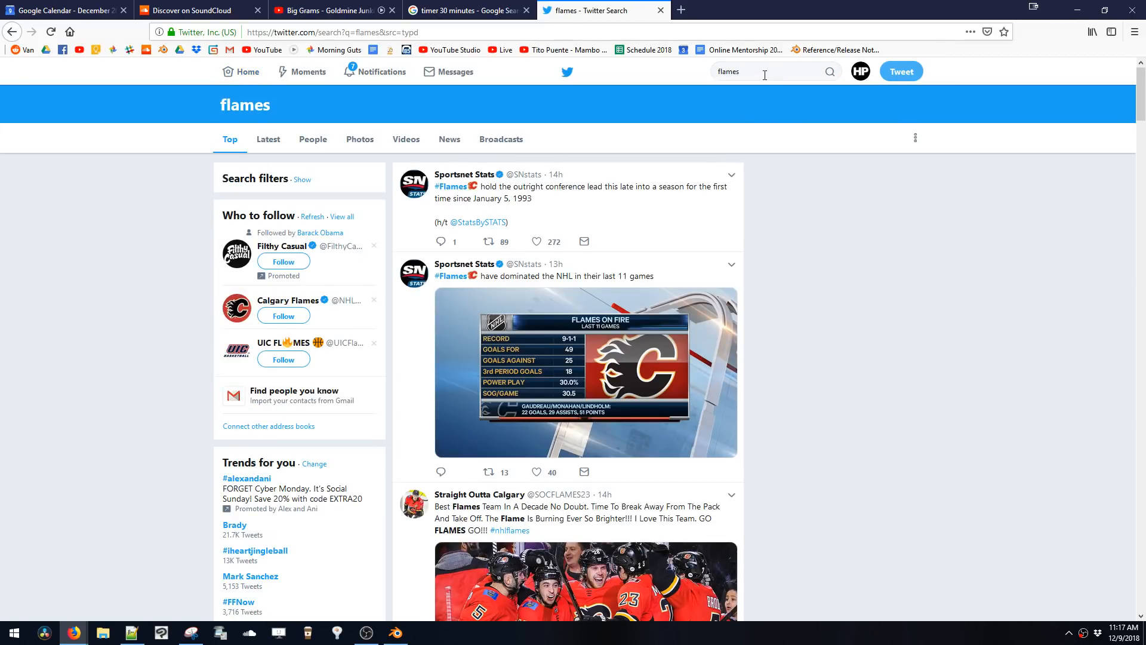
pyautogui.click(764, 74)
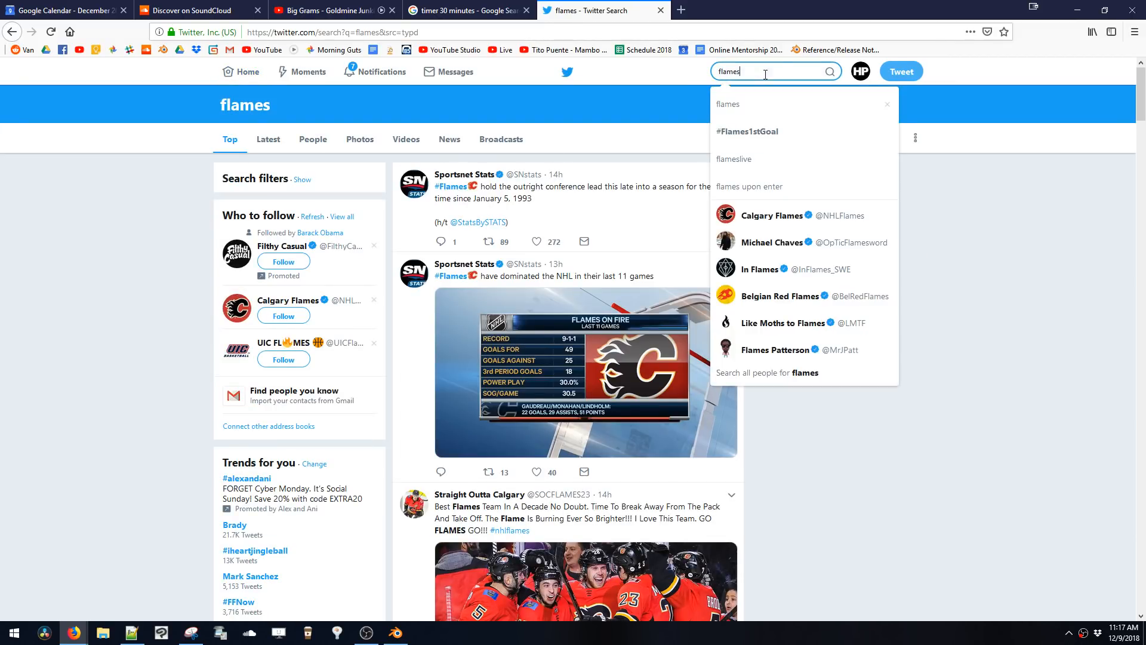
# - Open the Twitter notifications and look through the older entries for the fire shader post
pyautogui.click(386, 63)
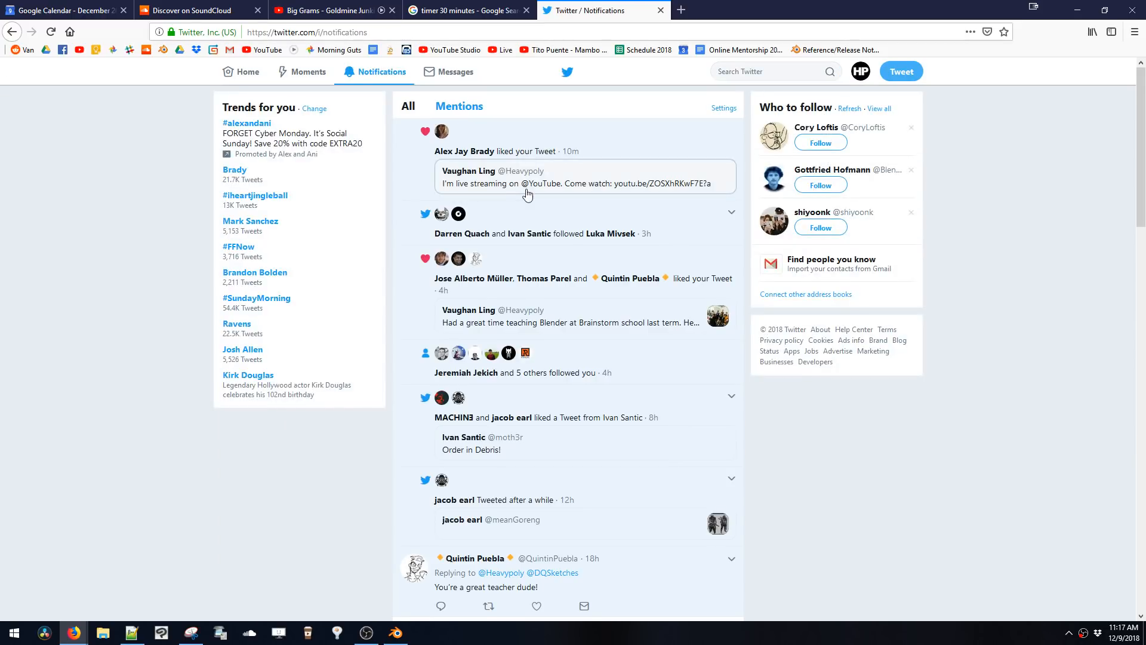
pyautogui.scroll(-5, 600, 320)
pyautogui.scroll(5, 606, 327)
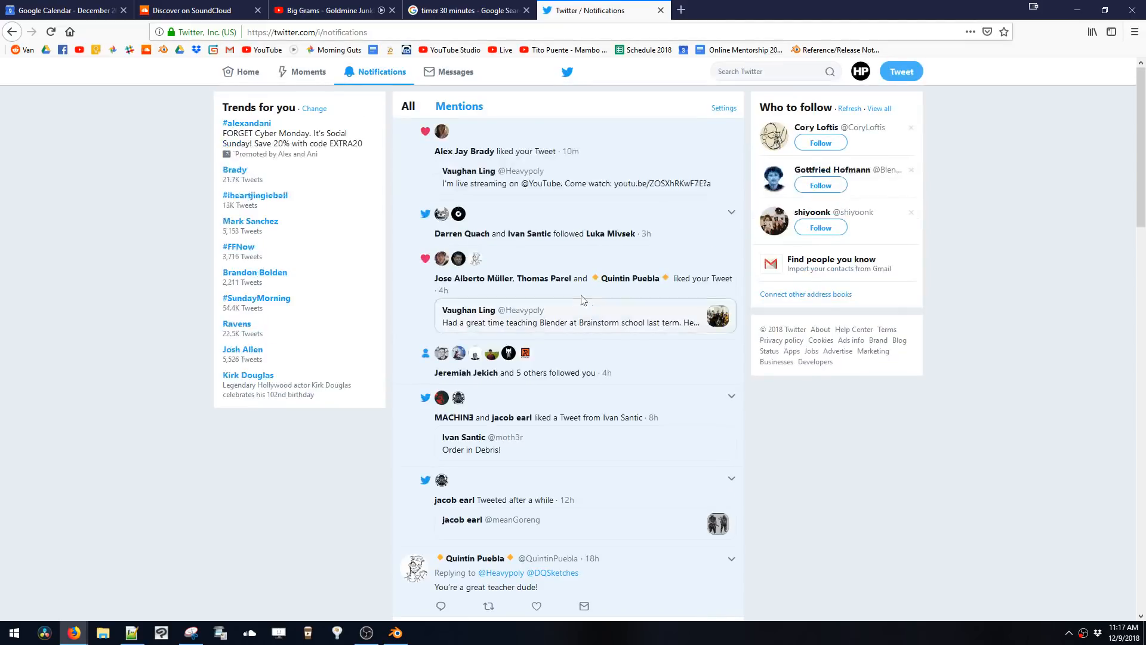
pyautogui.scroll(-15, 558, 260)
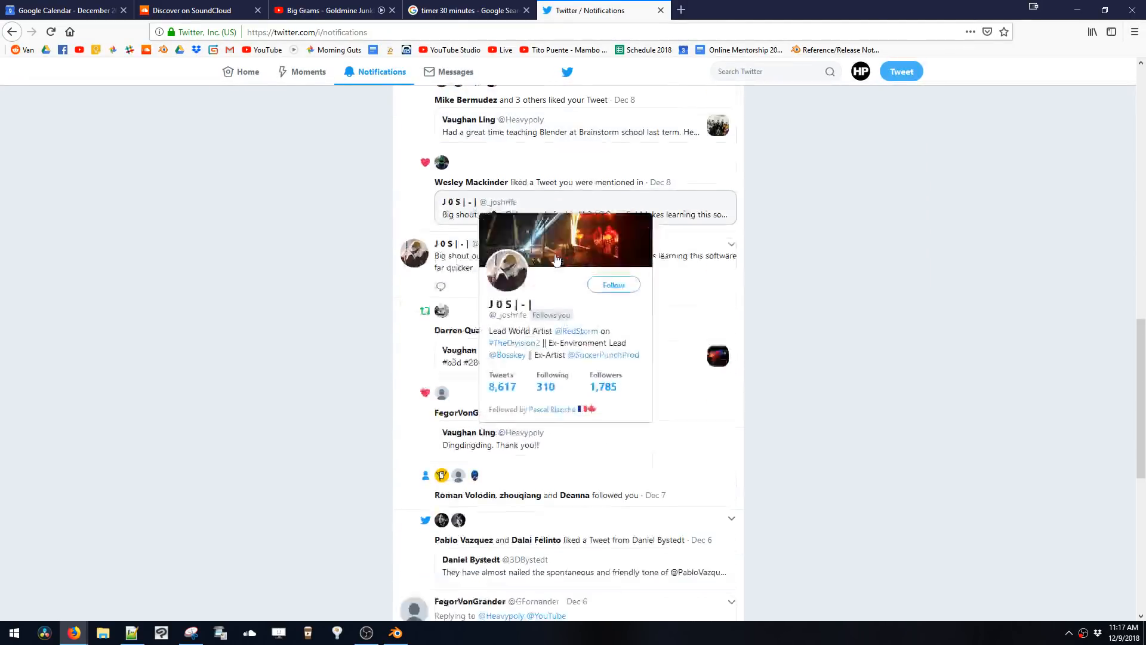
pyautogui.scroll(-15, 555, 260)
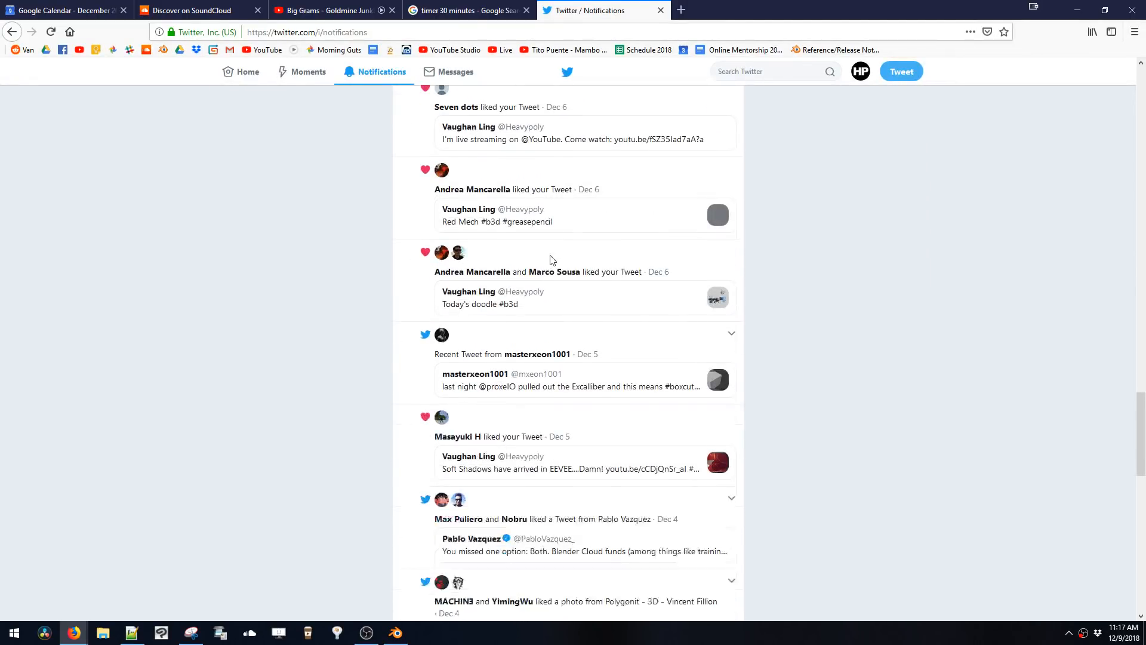
pyautogui.scroll(-3, 552, 261)
# - Search Twitter for "procedural flames"
pyautogui.click(760, 69)
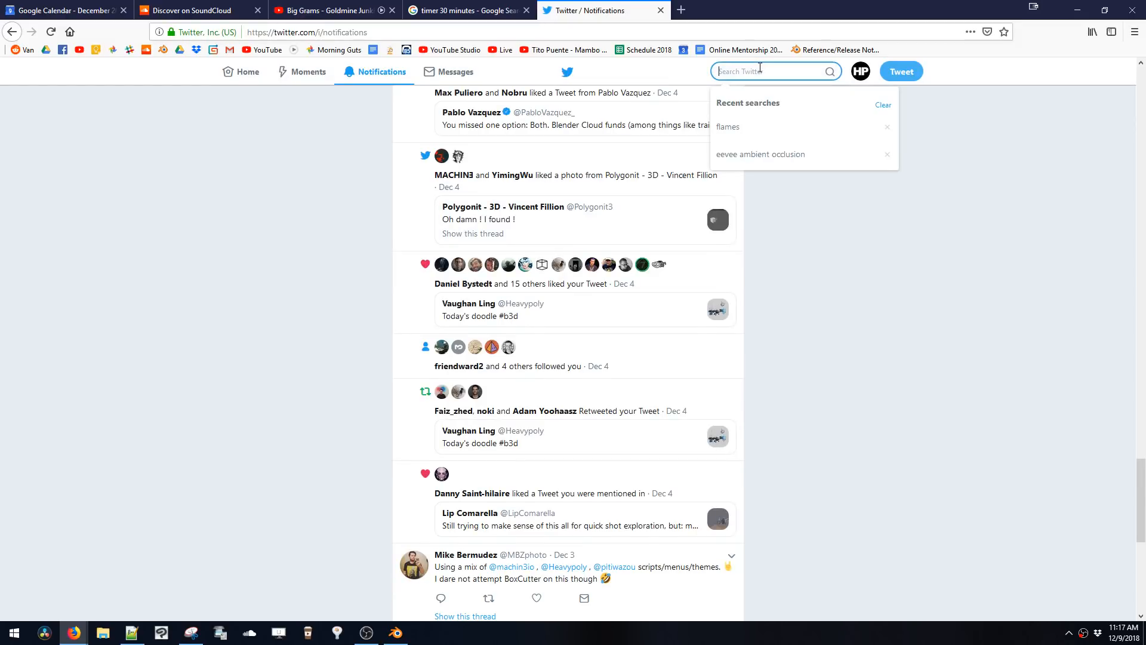
pyautogui.write('procedura')
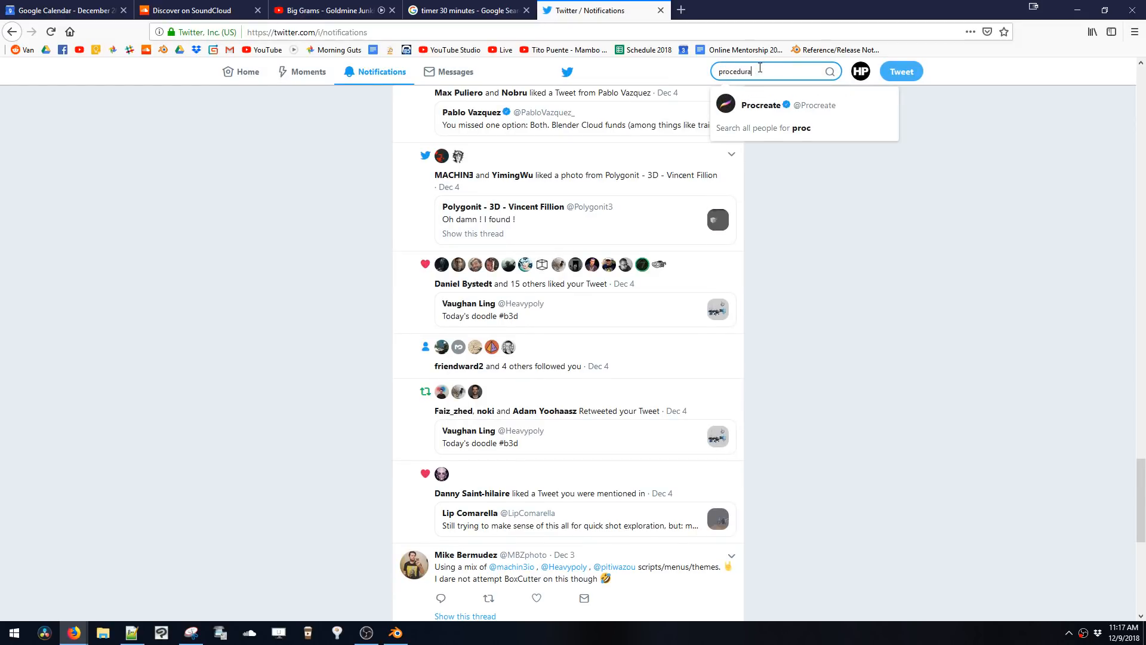
pyautogui.write('l fr')
pyautogui.write('lames')
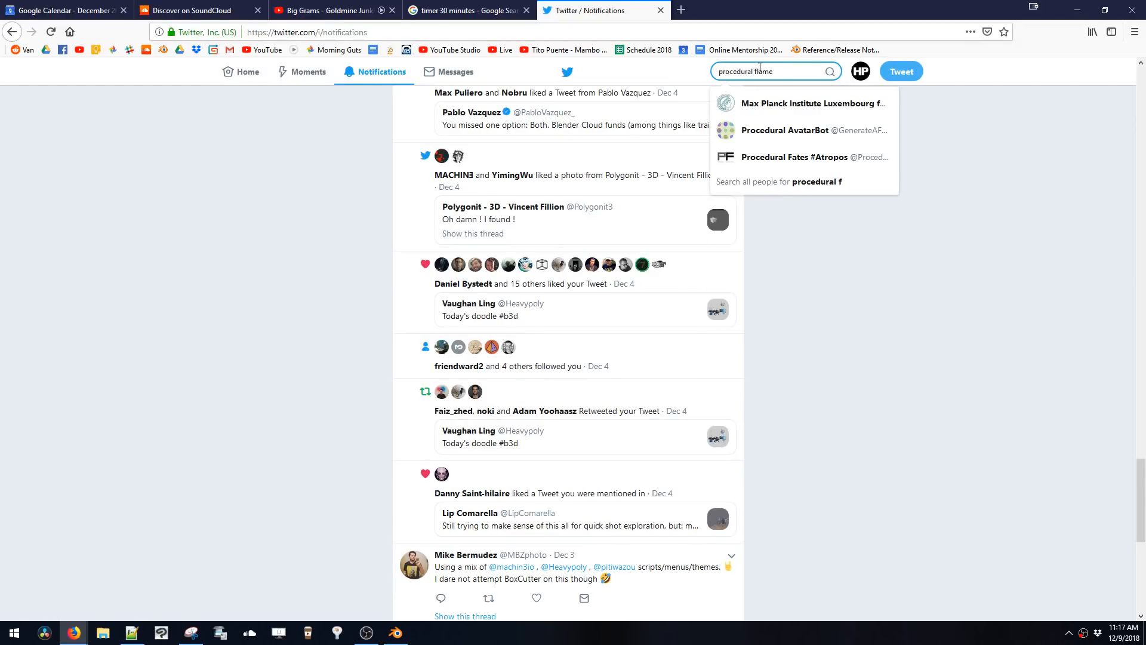
pyautogui.press('Return')
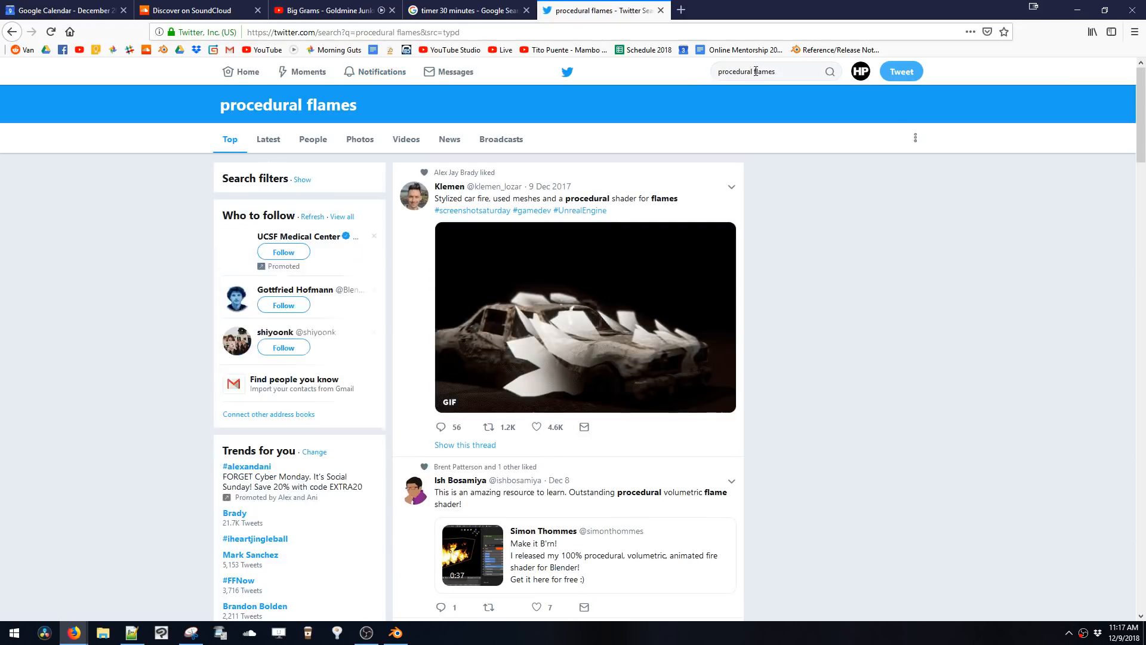
# - Change the search text to "procedural fire" and open the quoted "Make it B'rn!" post from the displayed results
pyautogui.moveTo(753, 72); pyautogui.dragTo(798, 69)
pyautogui.write('fir')
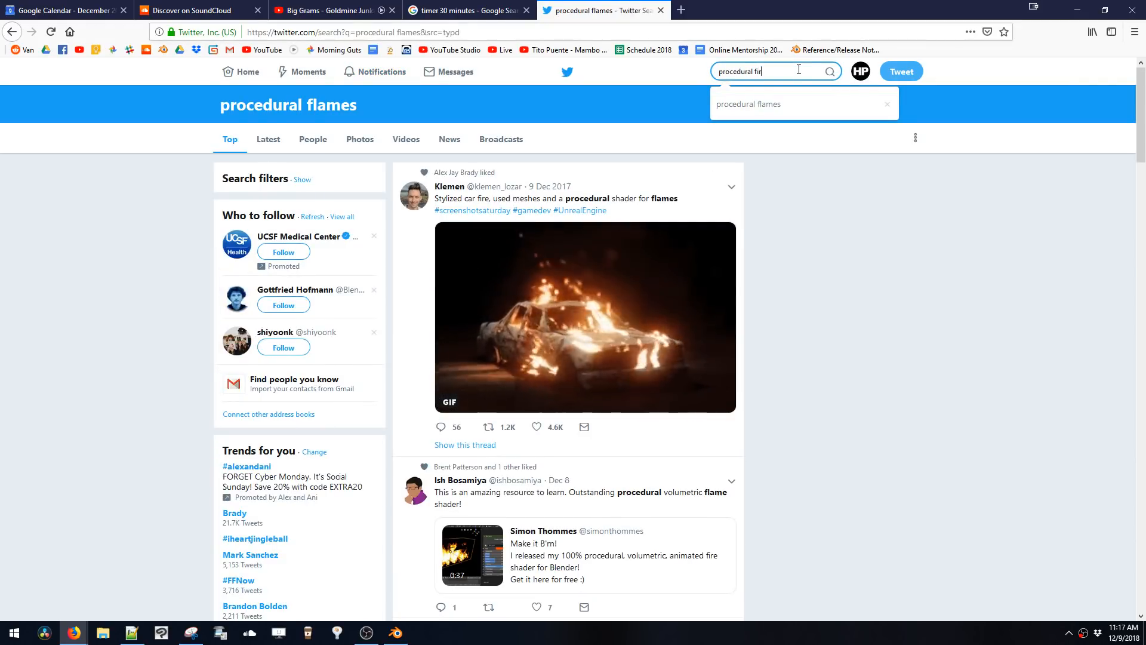
pyautogui.write('e')
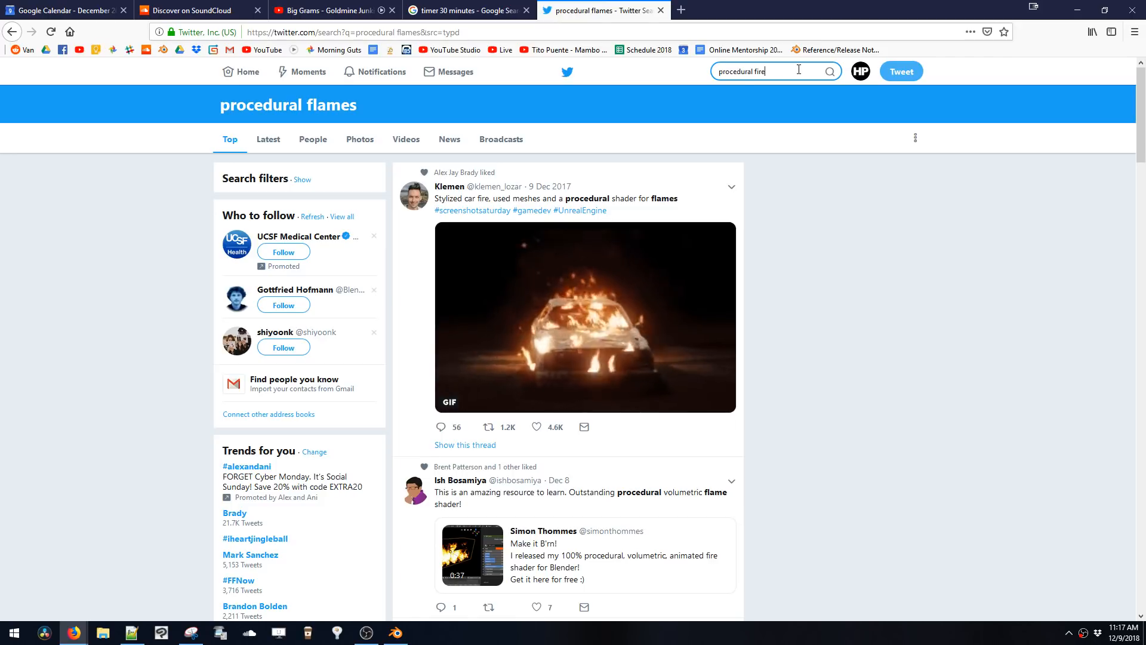
pyautogui.click(534, 538)
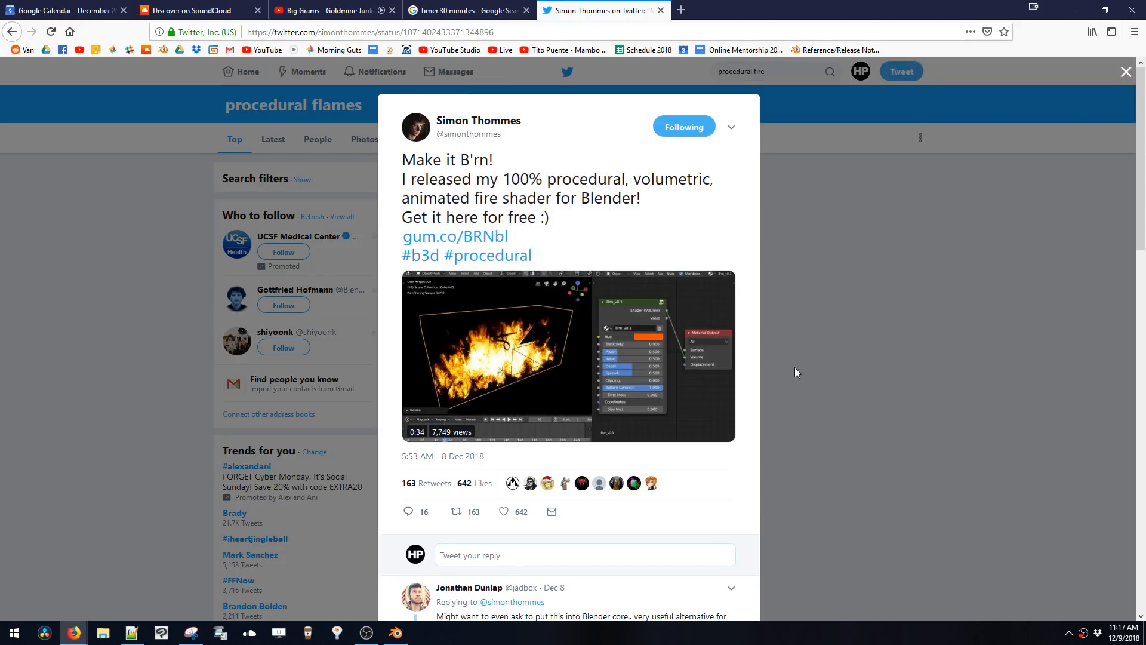
# - Open the B'rn author's profile in a new tab and browse the posts down to the Triplanar brick wall video
pyautogui.middleClick(499, 124)
pyautogui.click(706, 9)
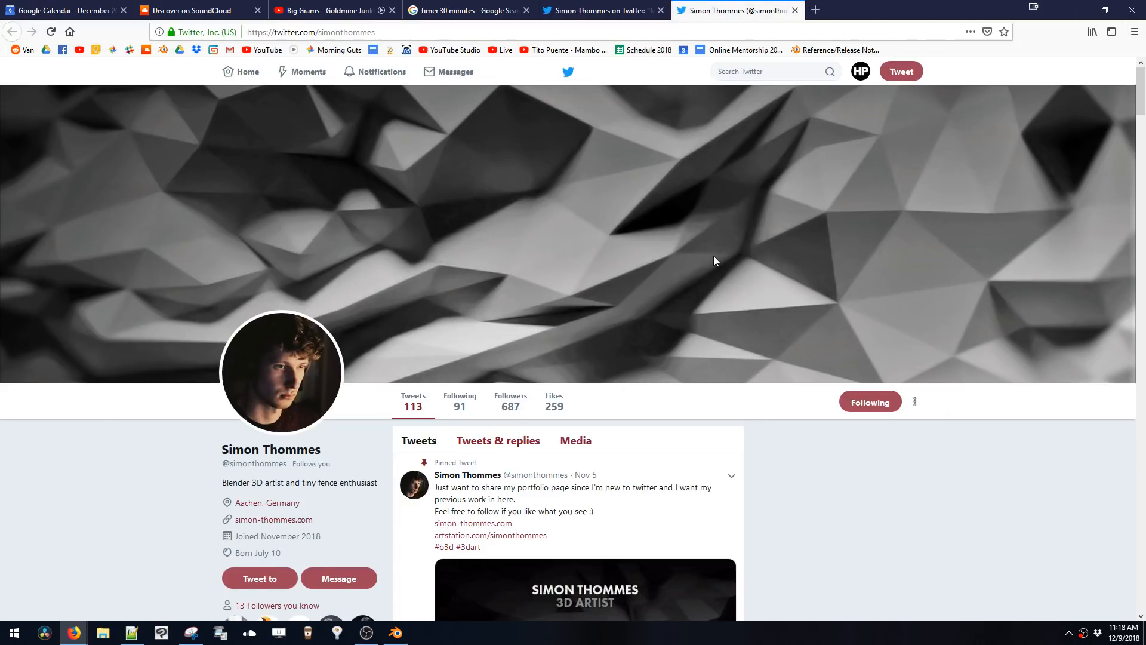
pyautogui.scroll(-5, 713, 260)
pyautogui.scroll(-12, 705, 266)
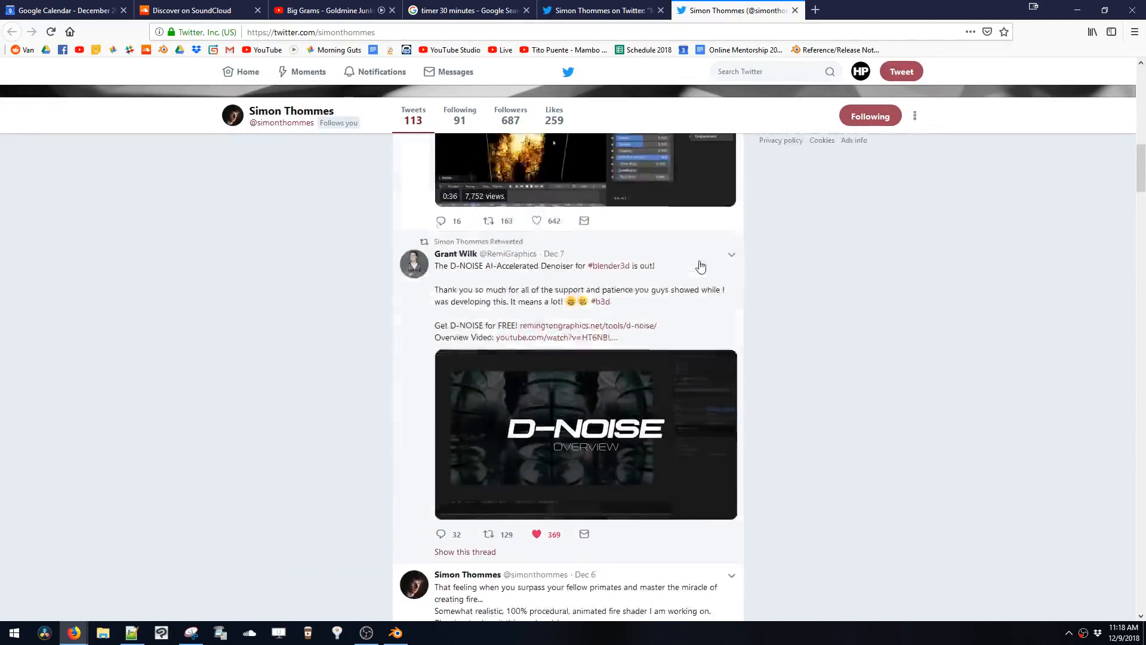
pyautogui.scroll(-9, 701, 267)
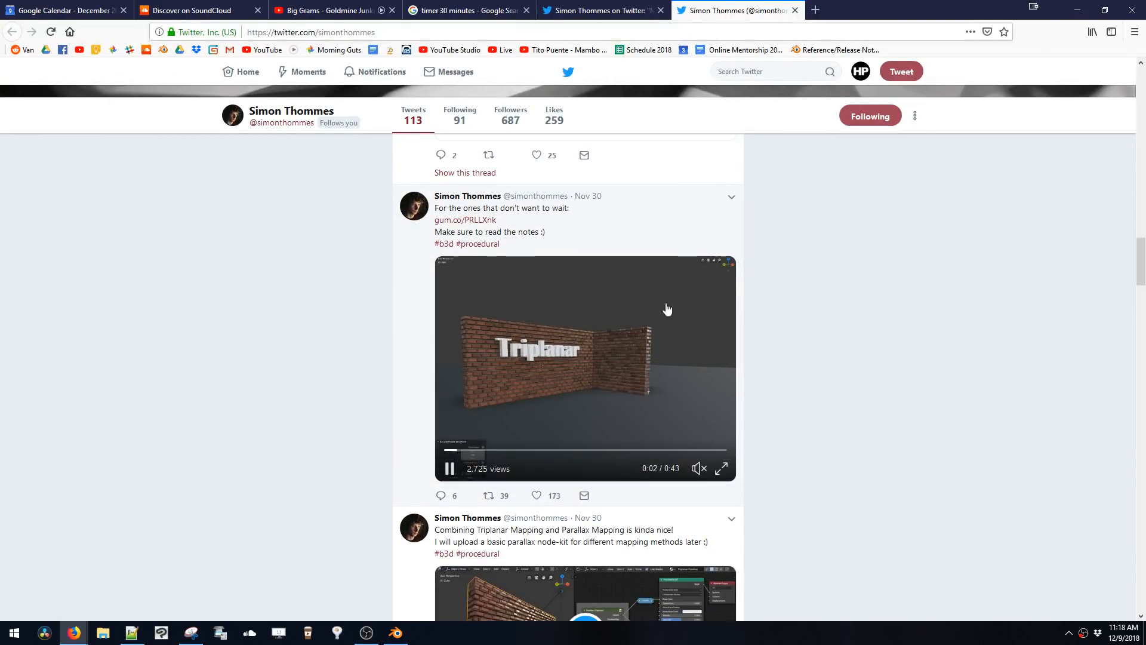
# - Watch the Triplanar brick mapping video in full screen, skip to near its end and leave full screen
pyautogui.click(721, 469)
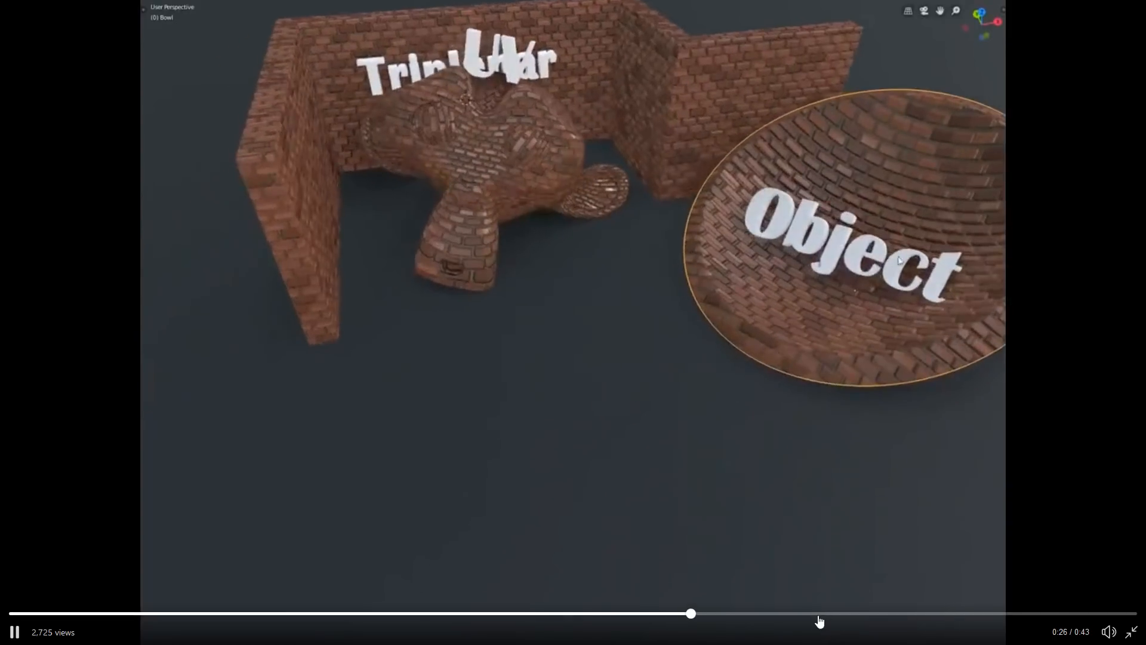
pyautogui.click(821, 614)
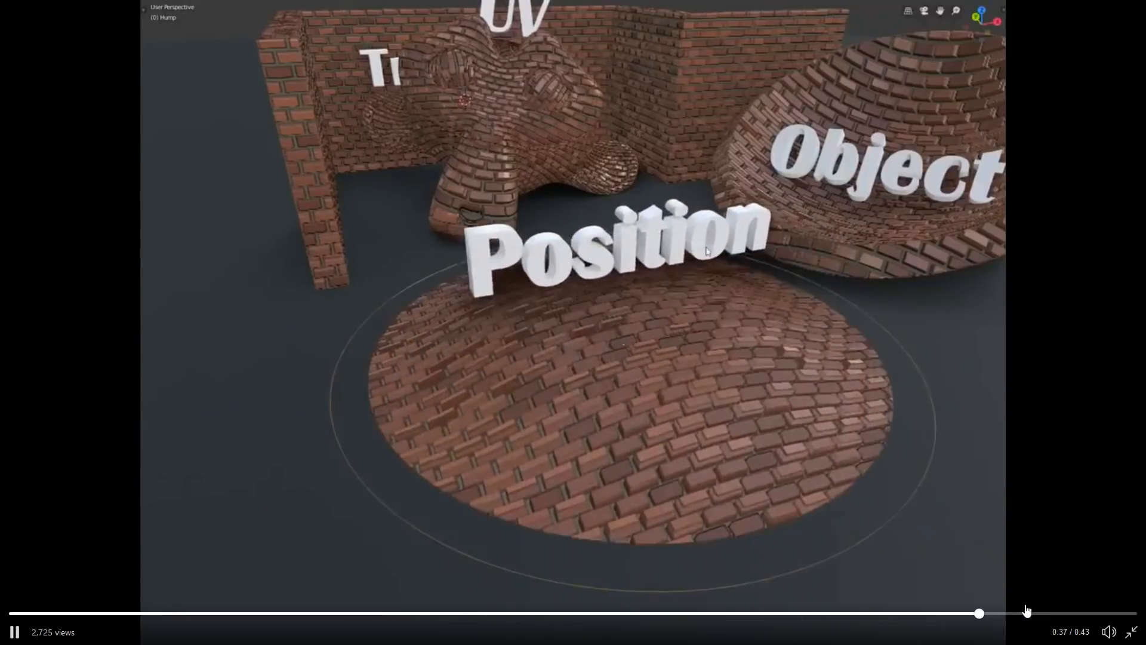
pyautogui.click(1042, 613)
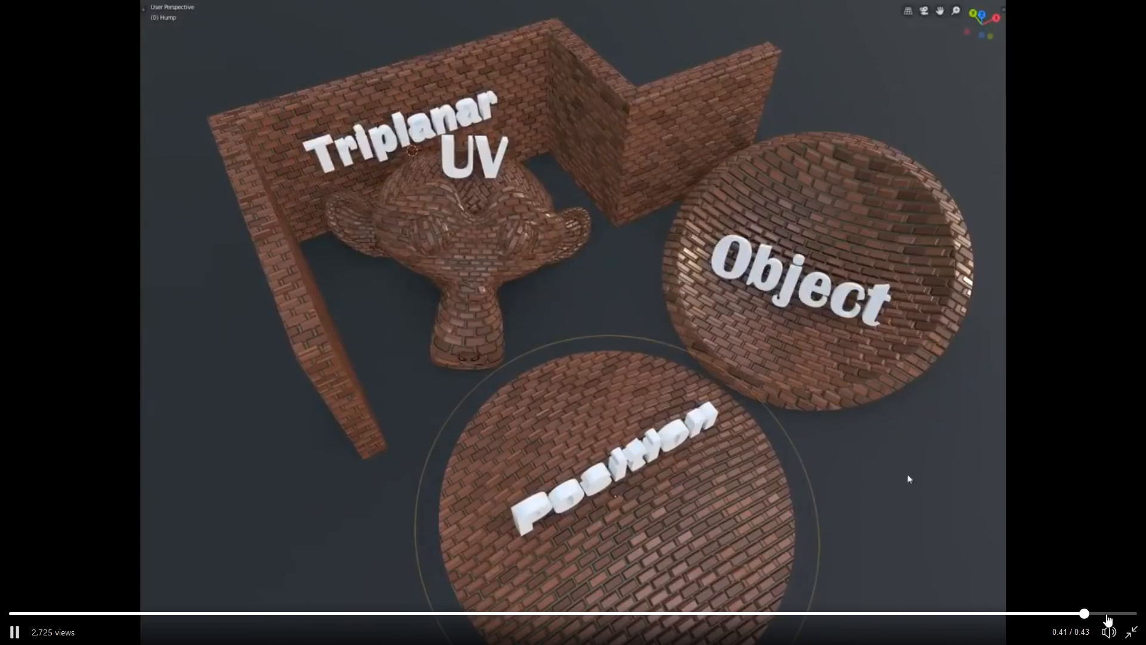
pyautogui.click(1127, 631)
# - Find the 80 LEVEL post about the free procedural texturing tool and skim its SCATTr video in full screen to the end
pyautogui.scroll(-5, 781, 428)
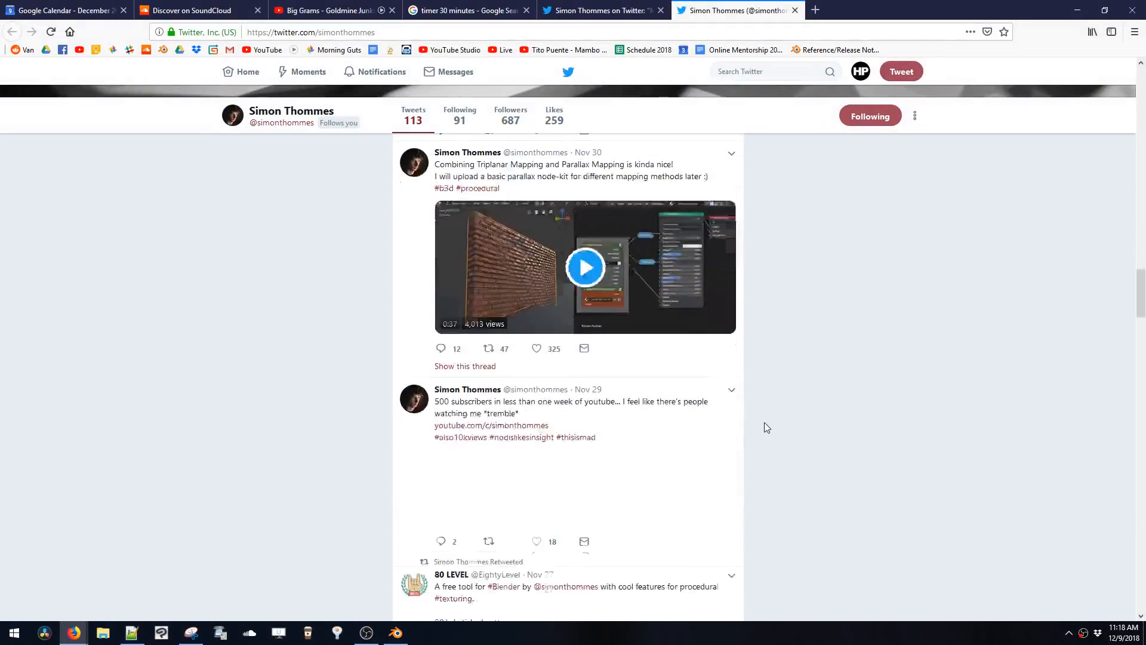
pyautogui.scroll(-3, 765, 425)
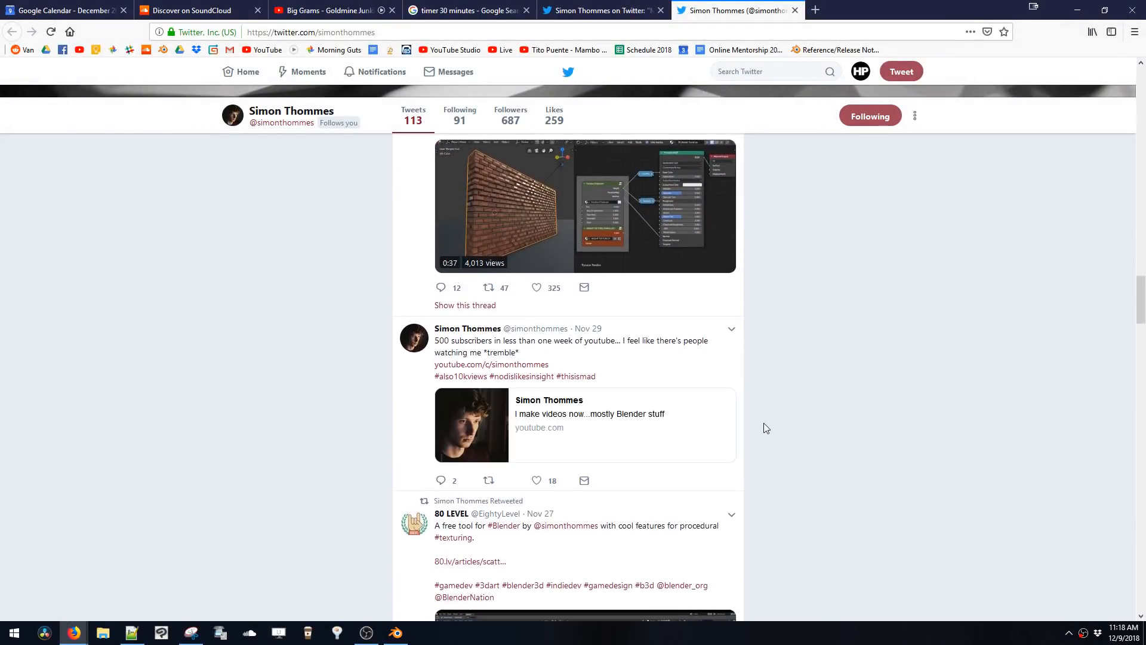
pyautogui.scroll(-2, 764, 423)
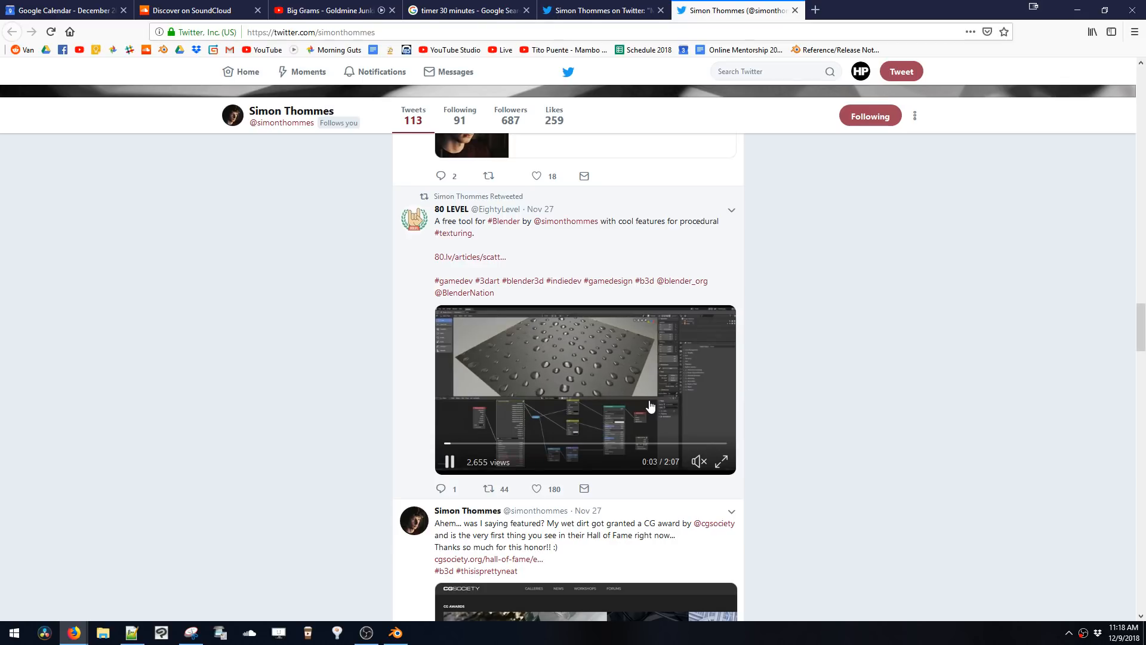
pyautogui.click(721, 461)
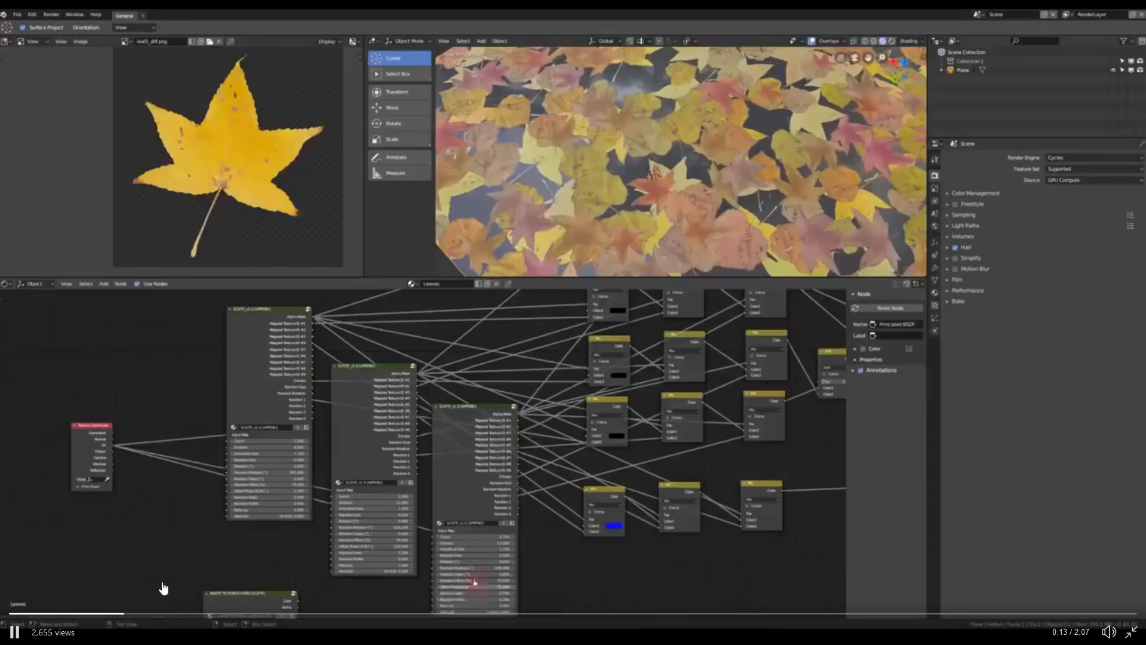
pyautogui.click(251, 613)
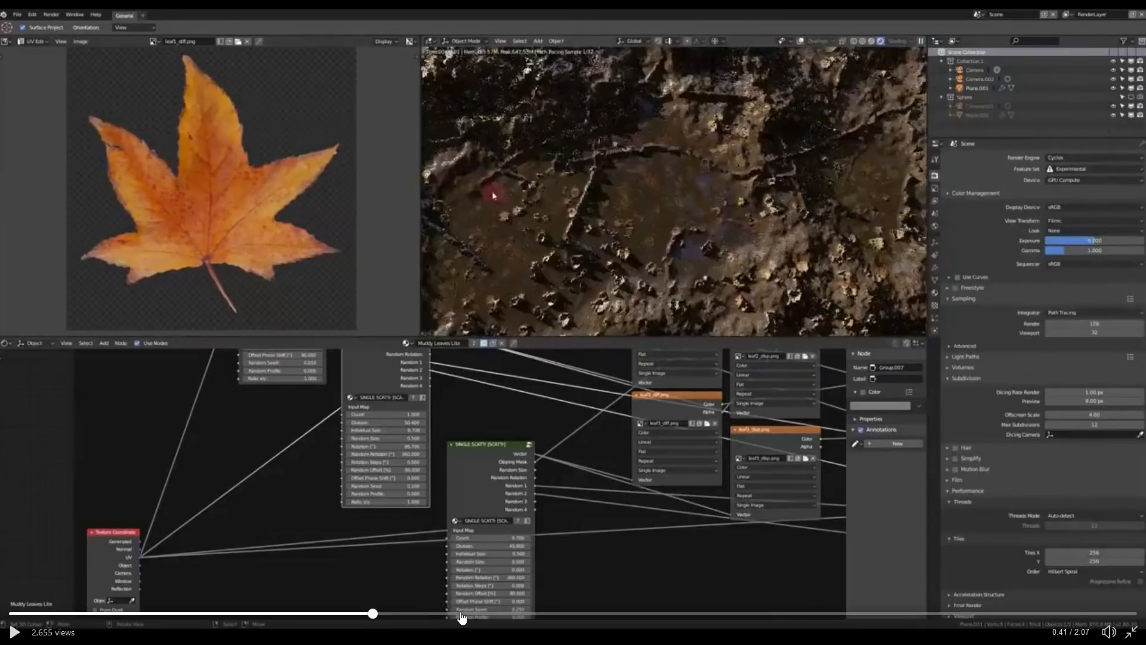
pyautogui.click(462, 614)
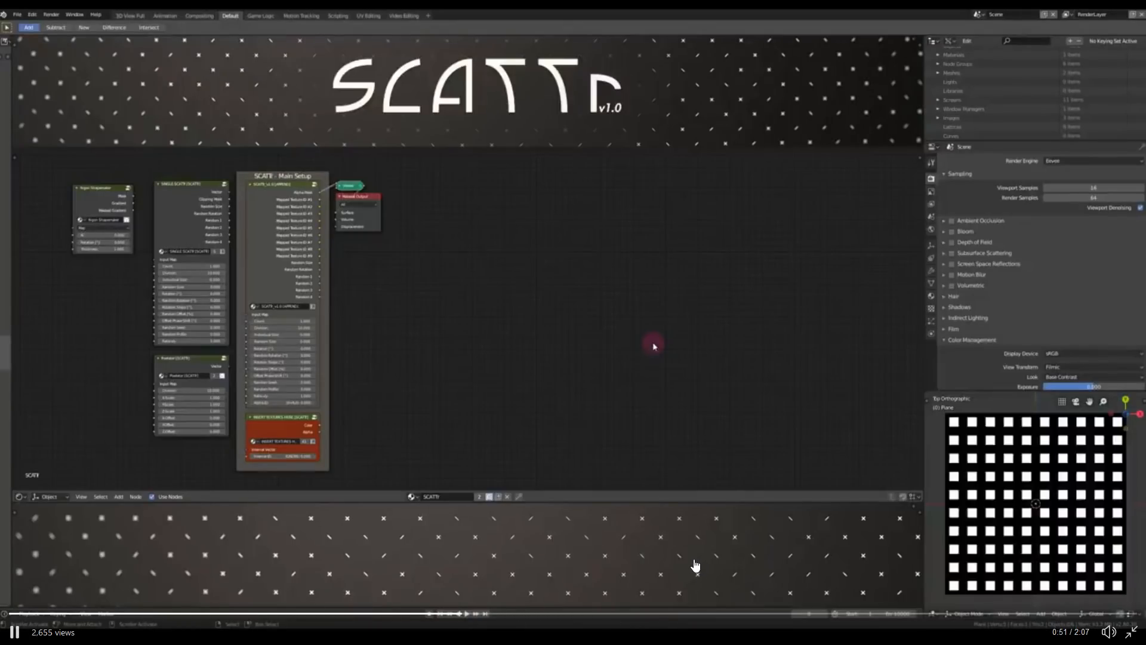
pyautogui.click(657, 613)
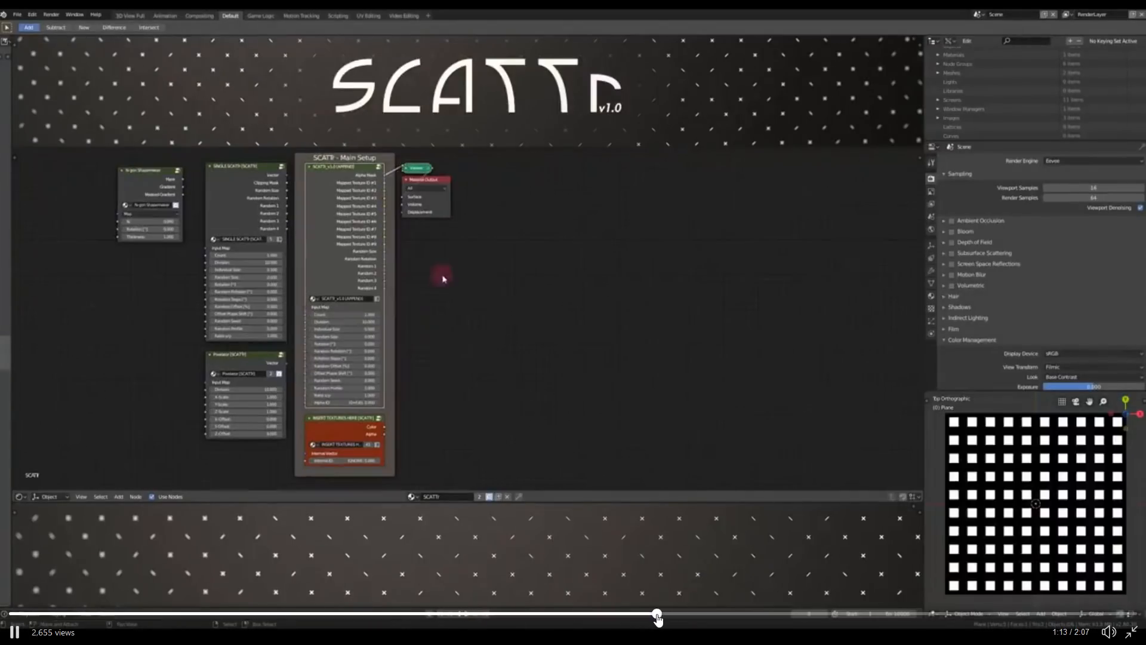
pyautogui.click(782, 614)
pyautogui.click(902, 613)
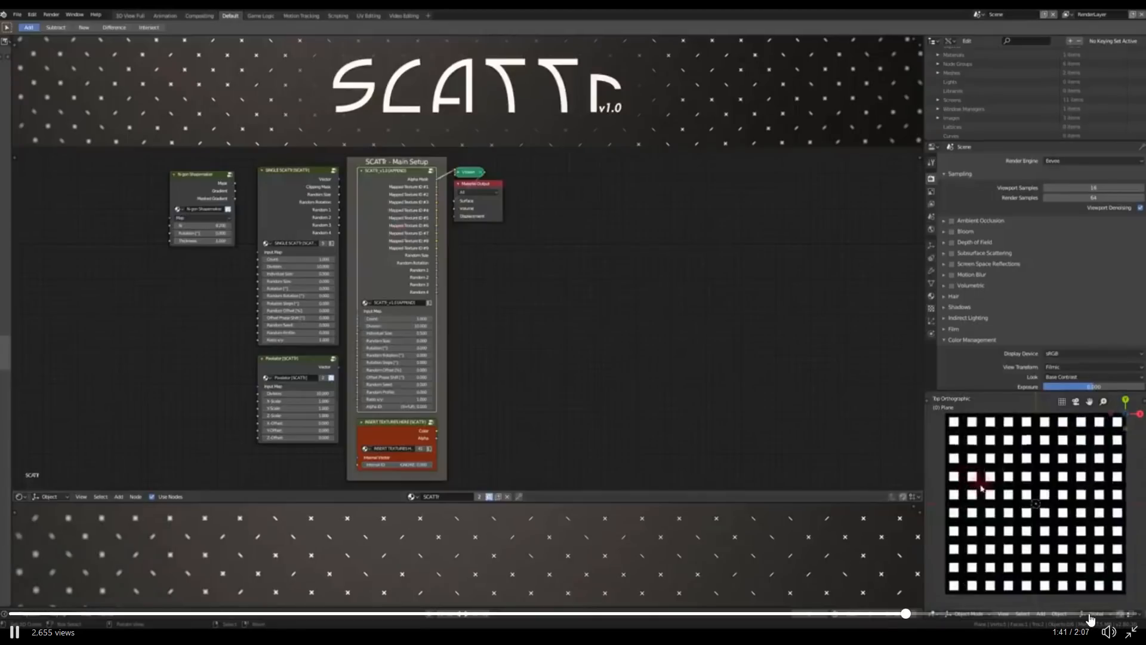
pyautogui.click(1126, 615)
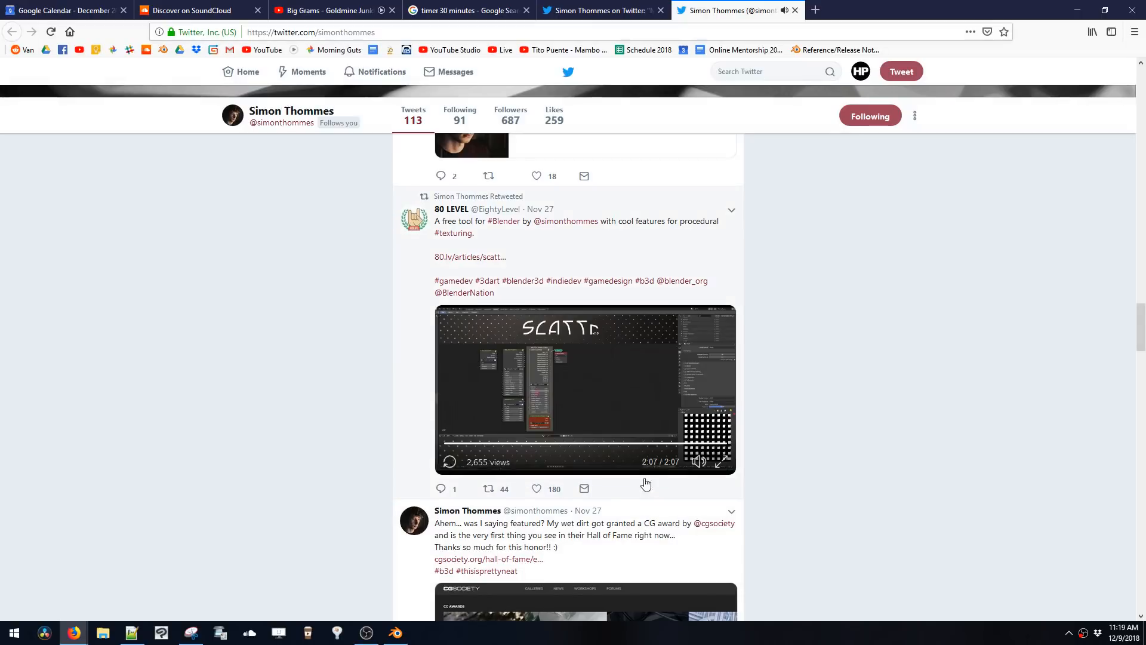
# - Browse the author's profile to the "500 Downloads in less than 3 days" post and open its gum.co/scattr link
pyautogui.scroll(-15, 614, 446)
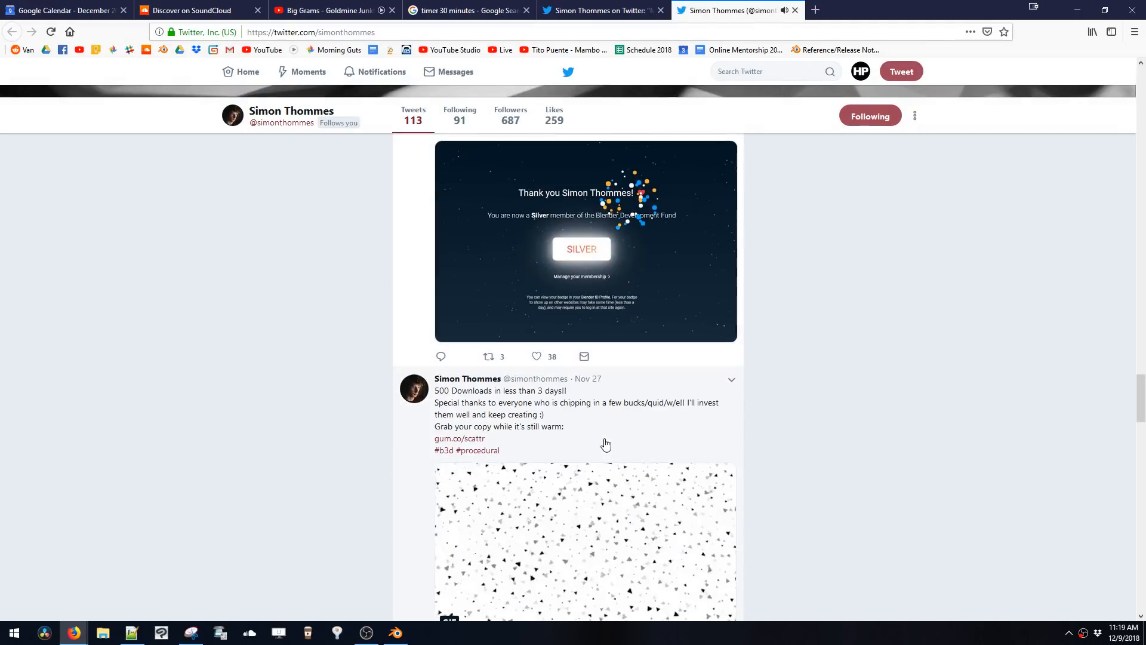
pyautogui.scroll(3, 604, 445)
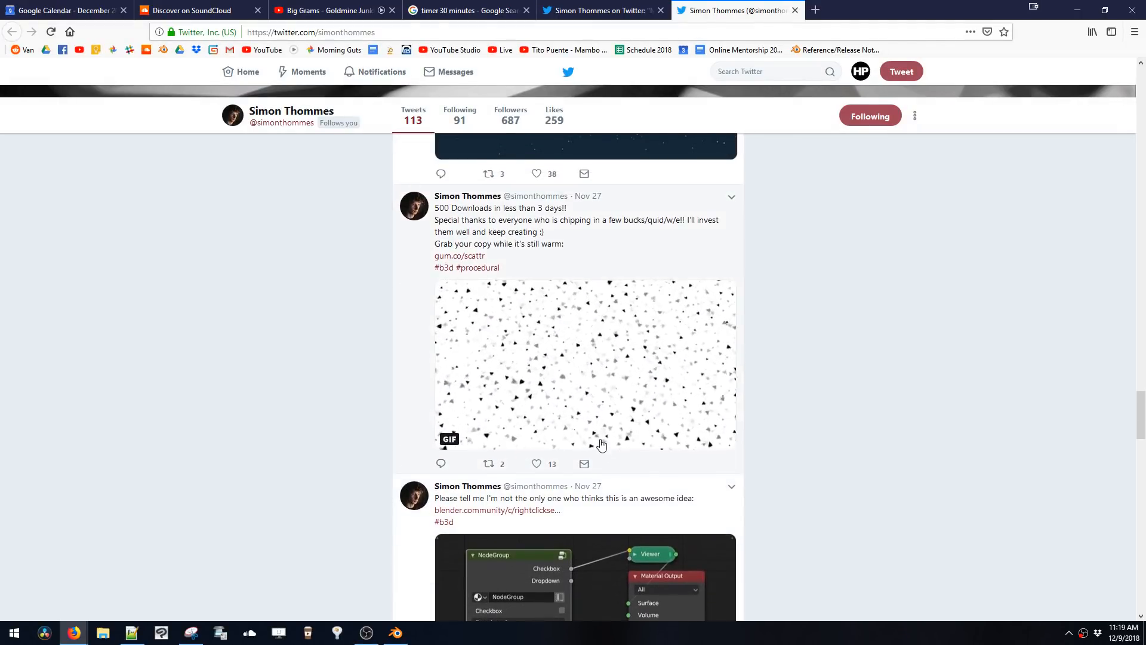
pyautogui.scroll(-1, 599, 445)
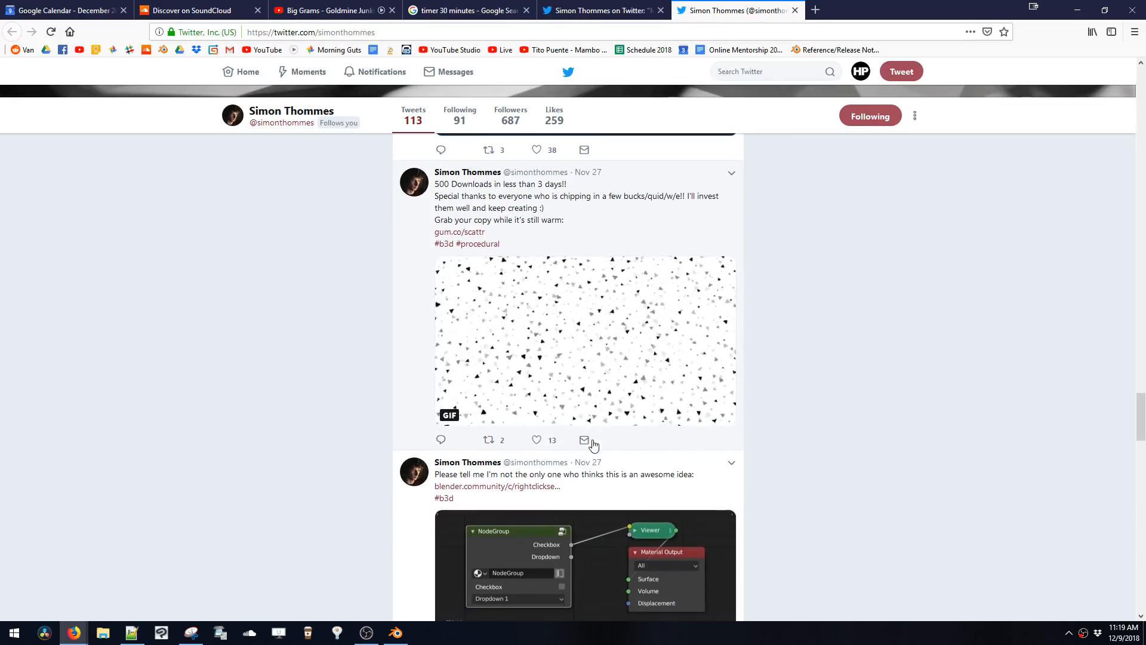
pyautogui.scroll(-3, 592, 444)
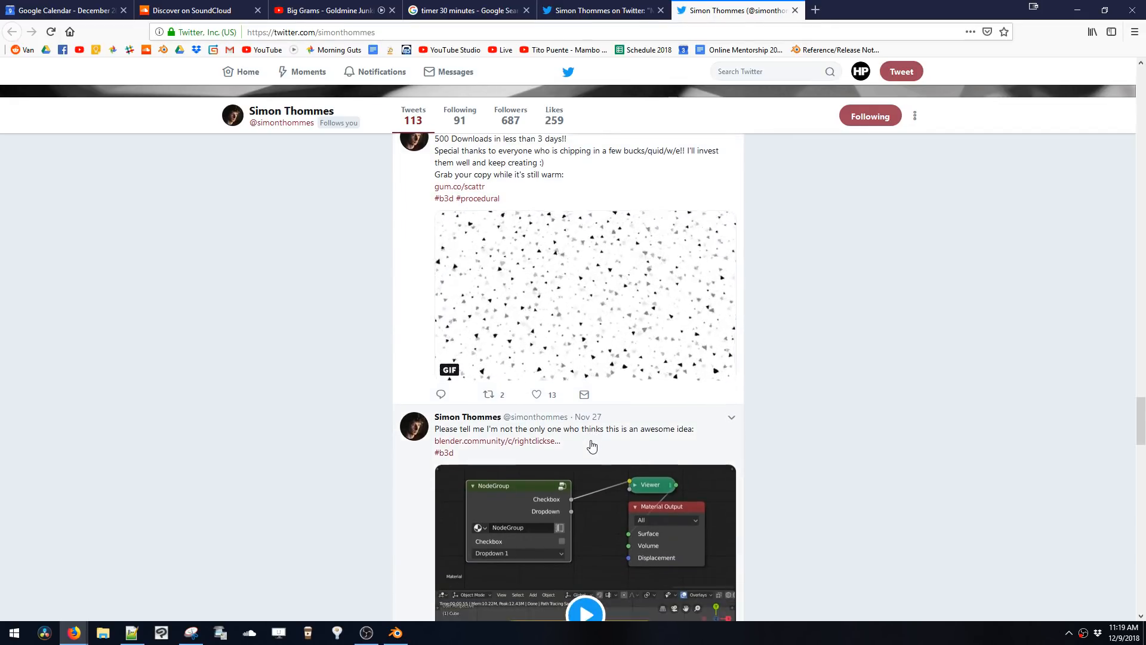
pyautogui.scroll(-1, 591, 447)
pyautogui.scroll(5, 591, 447)
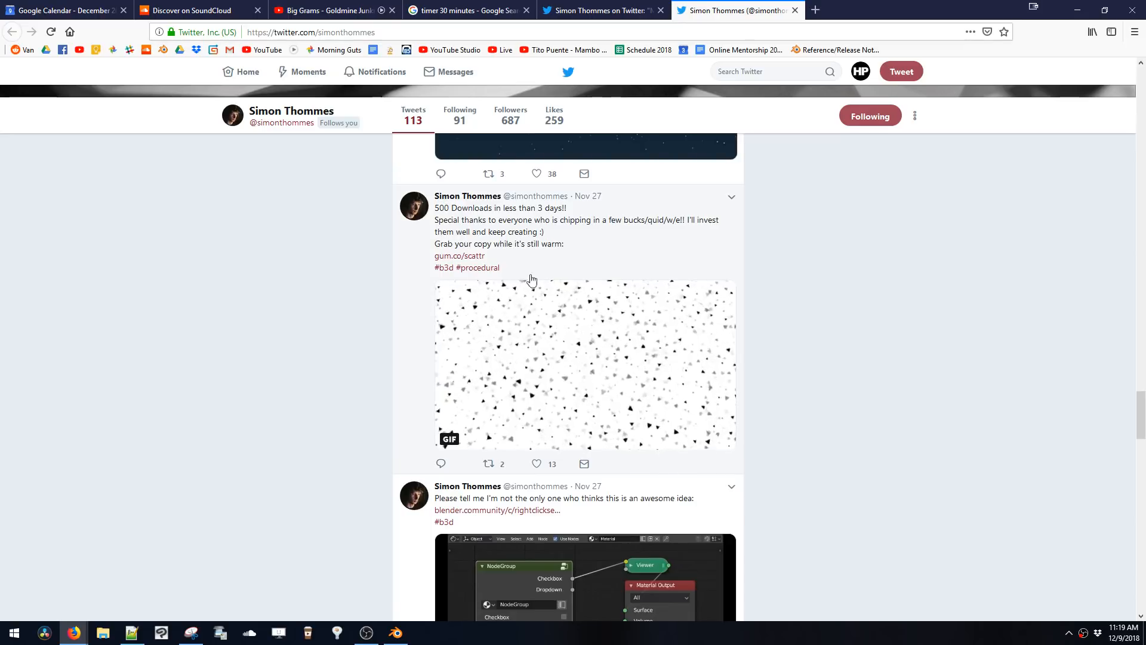
pyautogui.scroll(-3, 522, 259)
pyautogui.scroll(3, 522, 258)
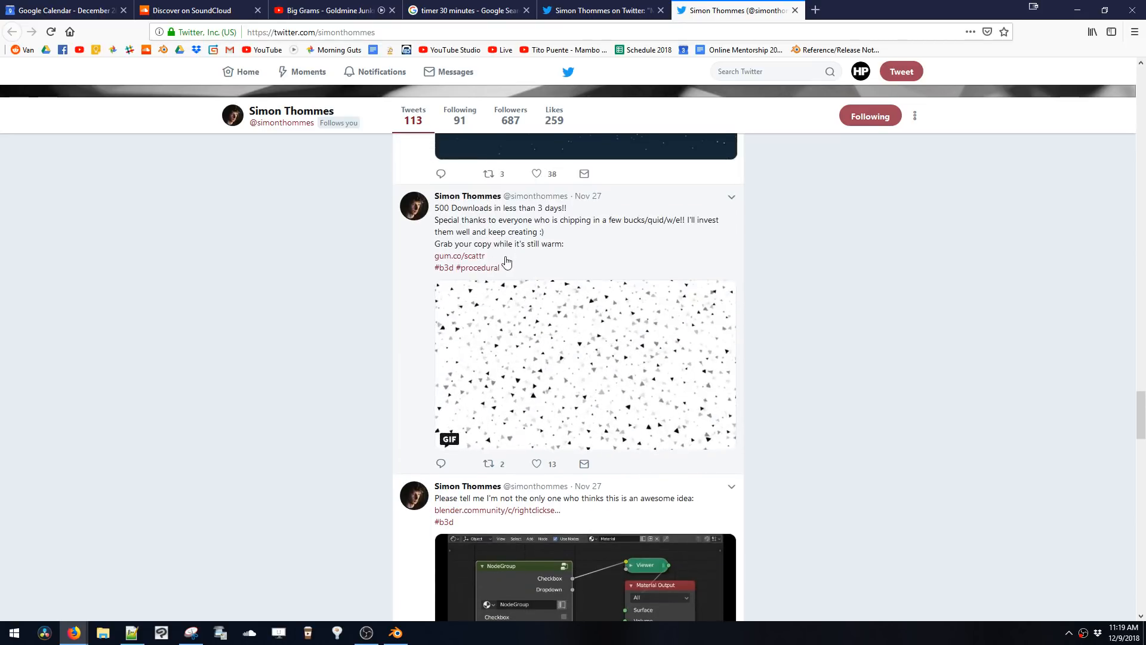
pyautogui.click(476, 256)
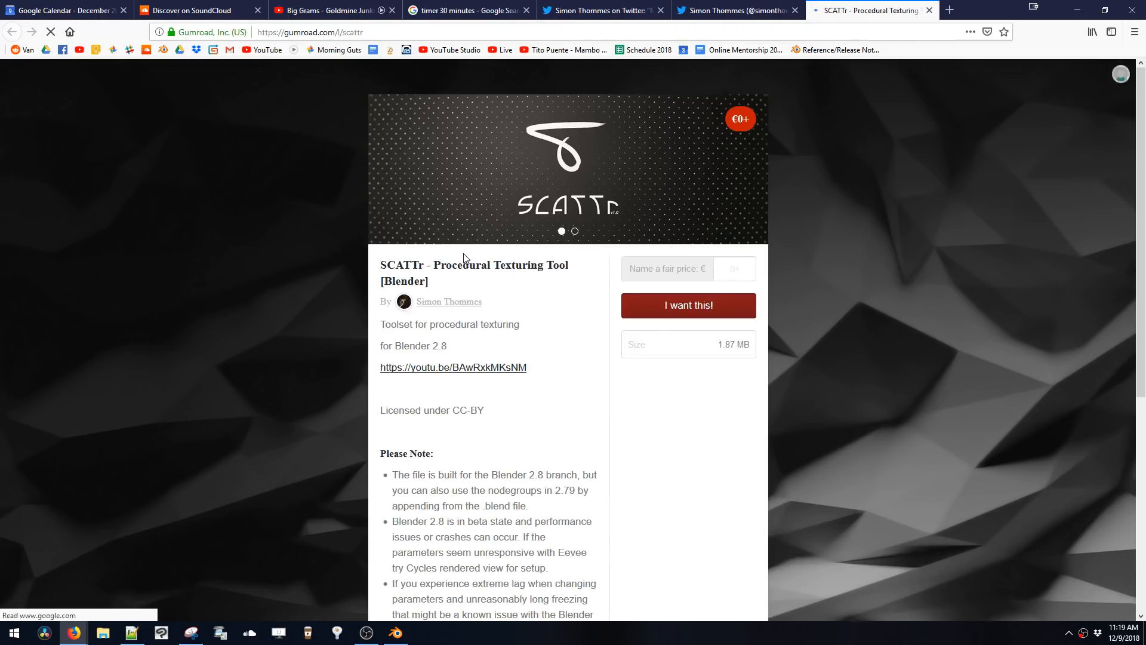
pyautogui.click(753, 179)
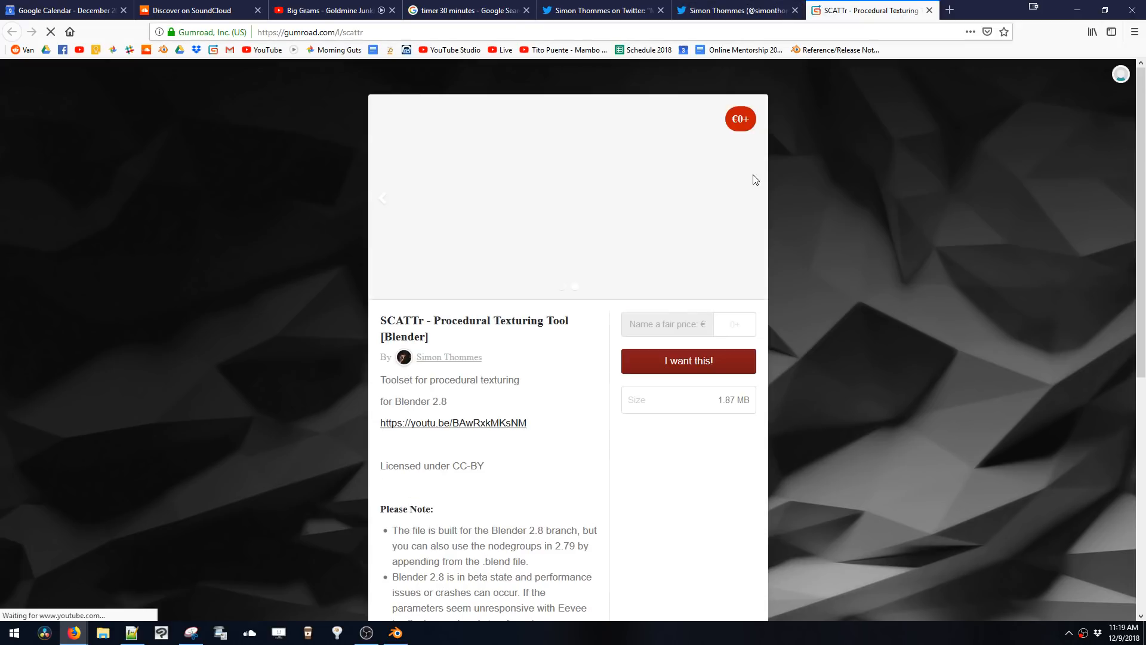
# - Return to the author's Twitter profile and browse the older posts down to the November 13 #eevee #bananas video
pyautogui.click(737, 10)
pyautogui.scroll(-8, 664, 261)
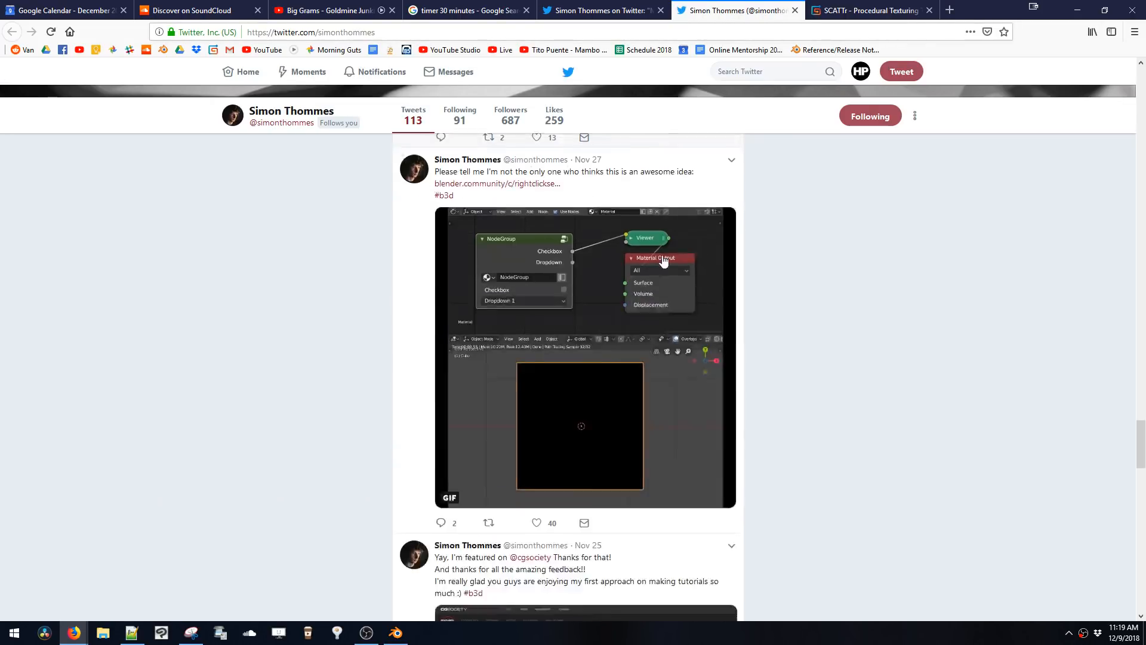
pyautogui.scroll(-15, 663, 261)
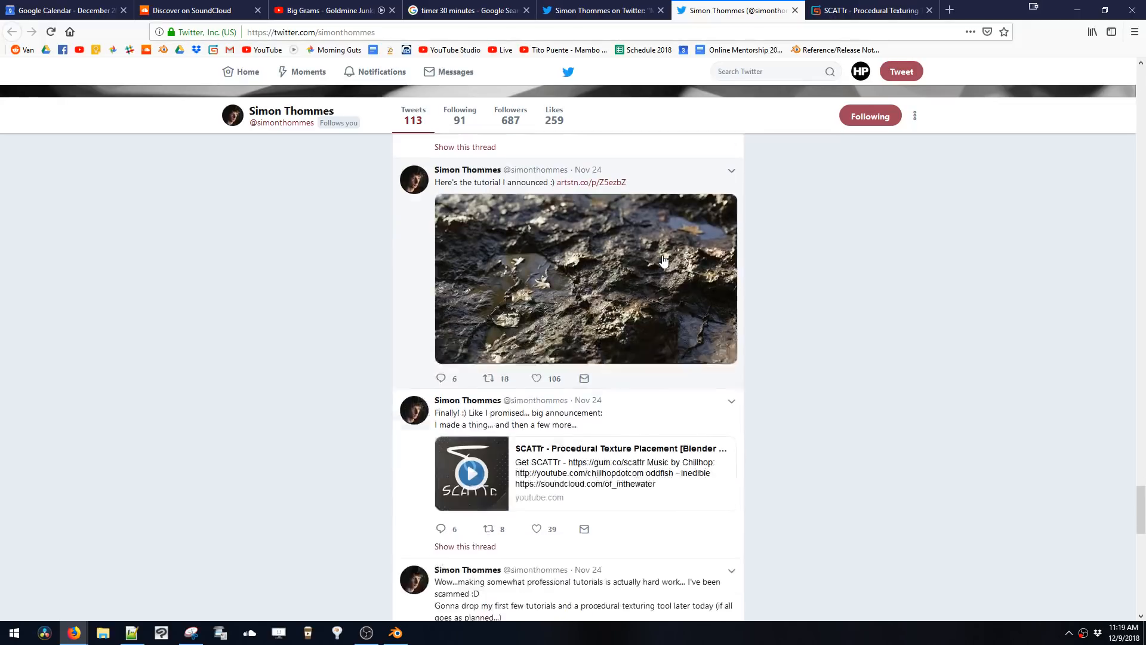
pyautogui.scroll(-3, 664, 262)
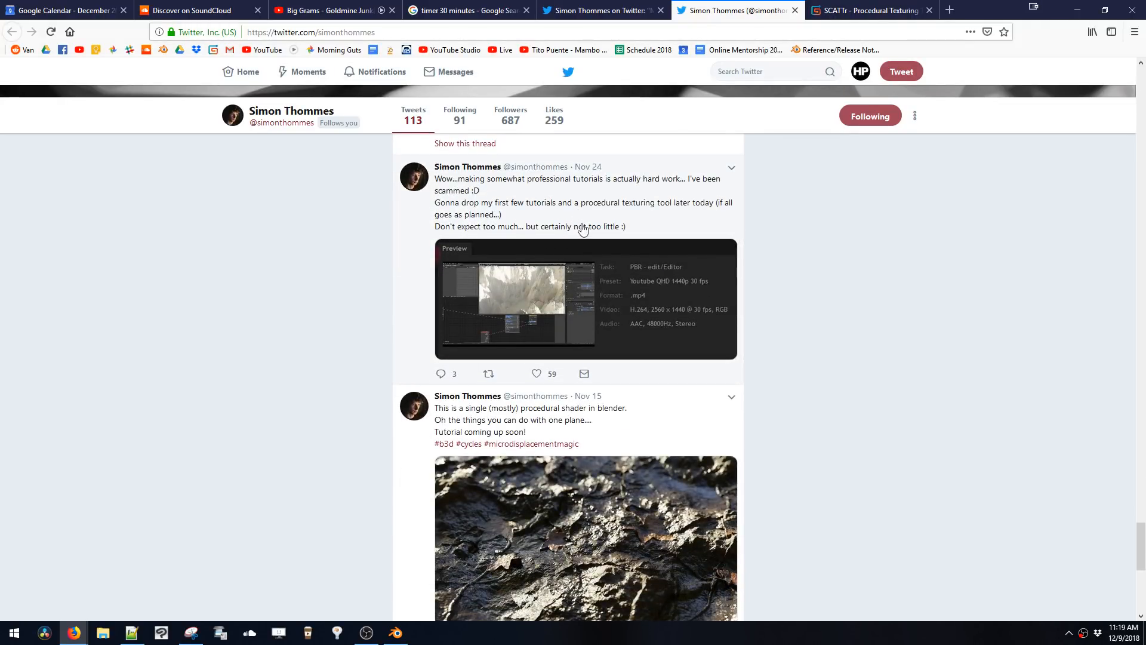
pyautogui.scroll(-9, 584, 234)
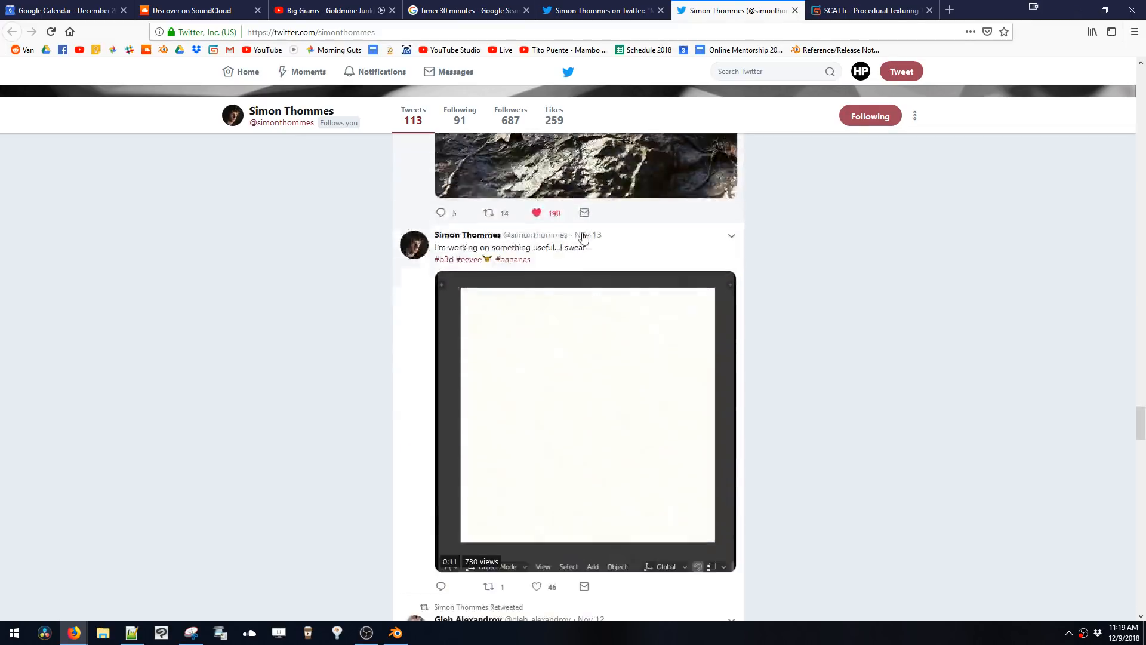
# - Switch to Blender and open Index 090B.blend from the _MISC folder
pyautogui.click(396, 637)
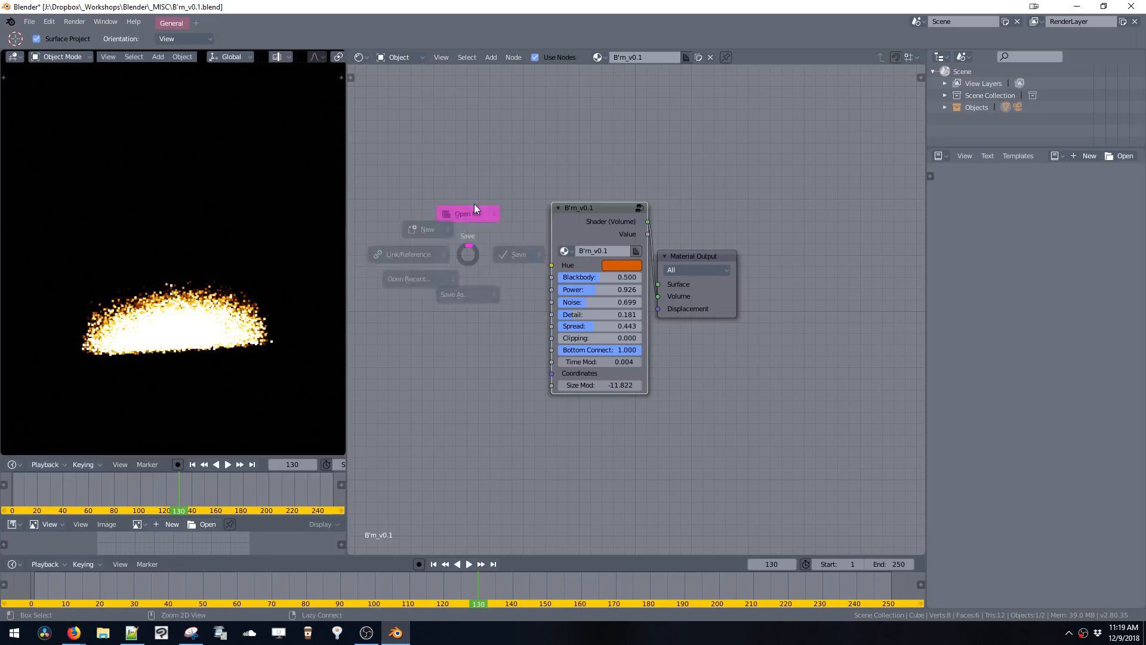
pyautogui.hotkey('ctrl', 'o')
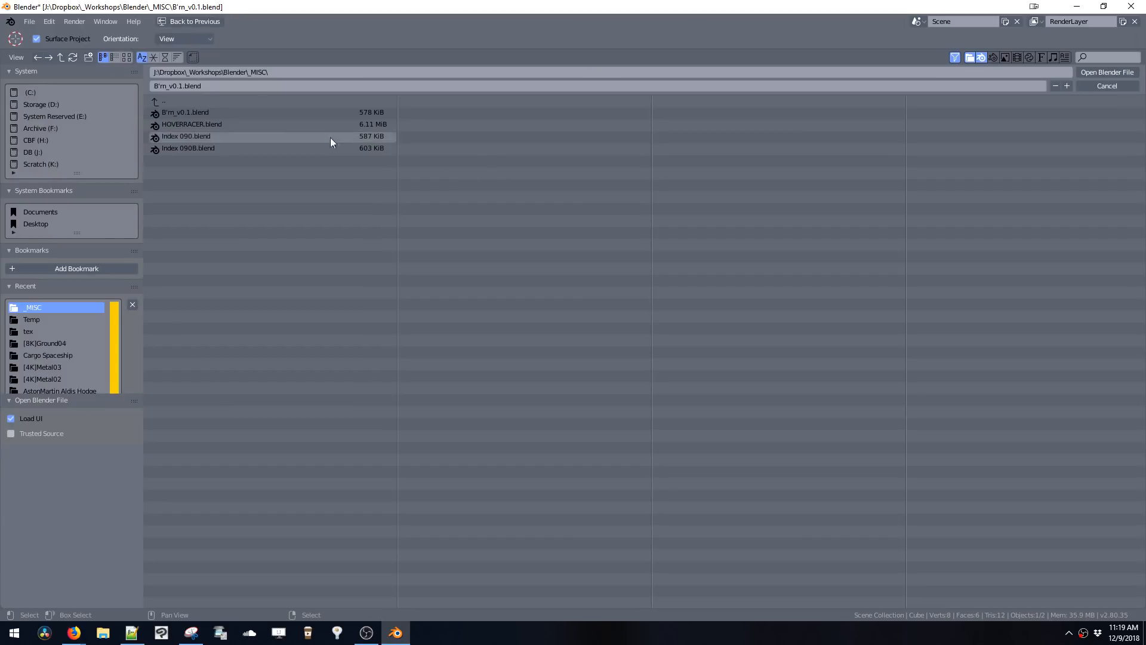
pyautogui.doubleClick(195, 146)
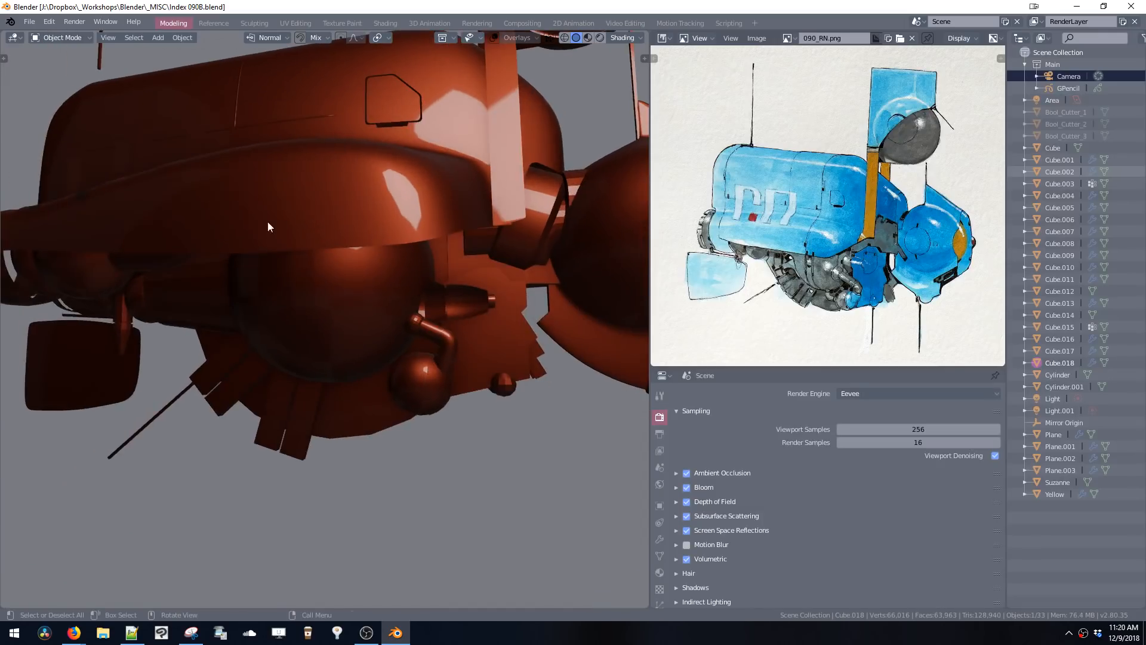
# - Show the spaceship model in a straight side view with wireframe shading
pyautogui.press('`')
pyautogui.click(299, 237)
pyautogui.press('`')
pyautogui.click(219, 233)
pyautogui.keyDown('shift'); pyautogui.moveTo(323, 245); pyautogui.dragTo(385, 219, button='middle'); pyautogui.keyUp('shift')
pyautogui.press('z')
pyautogui.click(402, 246)
pyautogui.keyDown('shift'); pyautogui.moveTo(366, 313); pyautogui.dragTo(426, 286, button='middle'); pyautogui.keyUp('shift')
pyautogui.press('z')
pyautogui.click(389, 284)
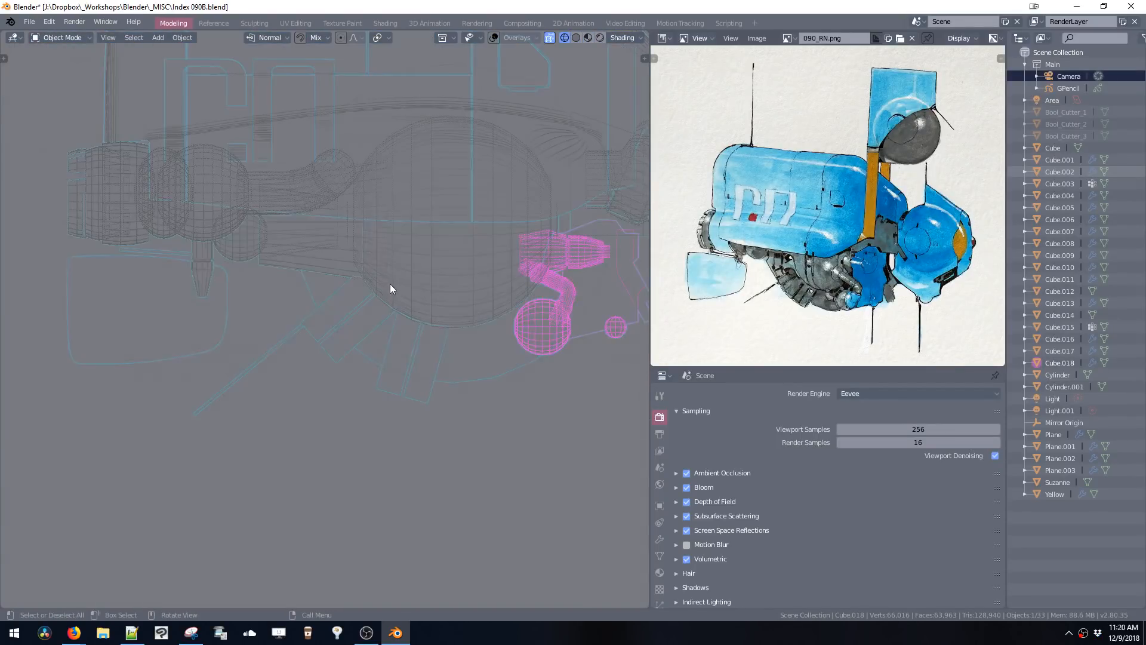
# - Delete the slanted pair of plates beside the thin rod under the large sphere, and select the rod
pyautogui.hotkey('shift', 'a')
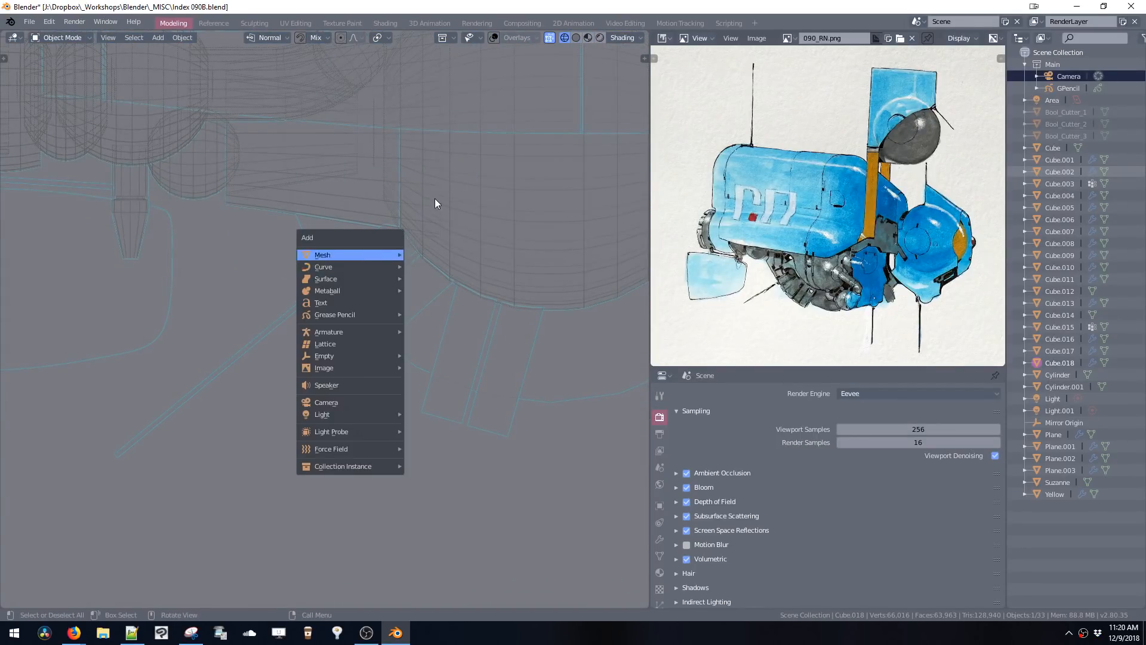
pyautogui.press('Escape')
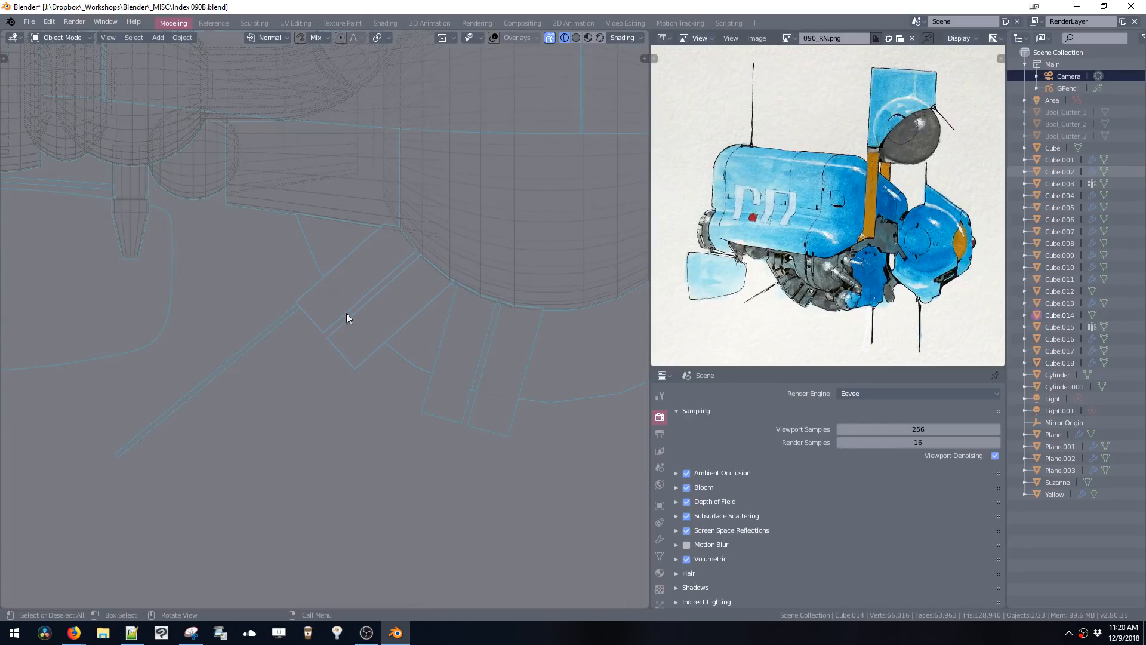
pyautogui.press('Delete')
pyautogui.click(299, 309)
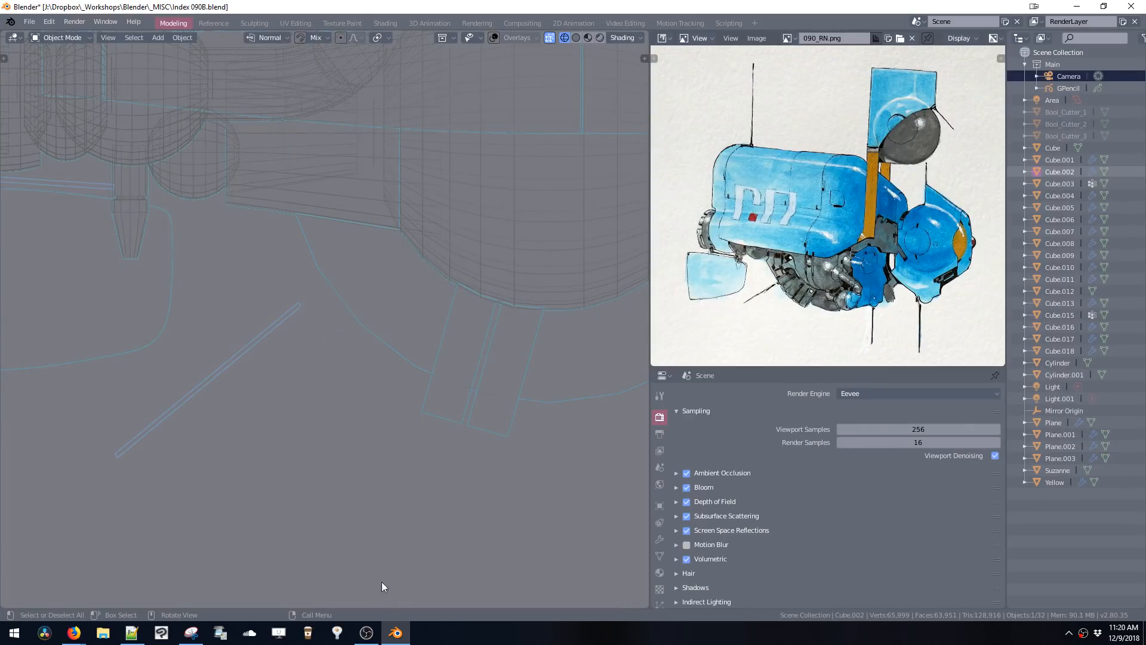
# - Place Blender beside the YouTube live chat window and narrow the chat to leave most of the screen for Blender
pyautogui.press('super+Left')
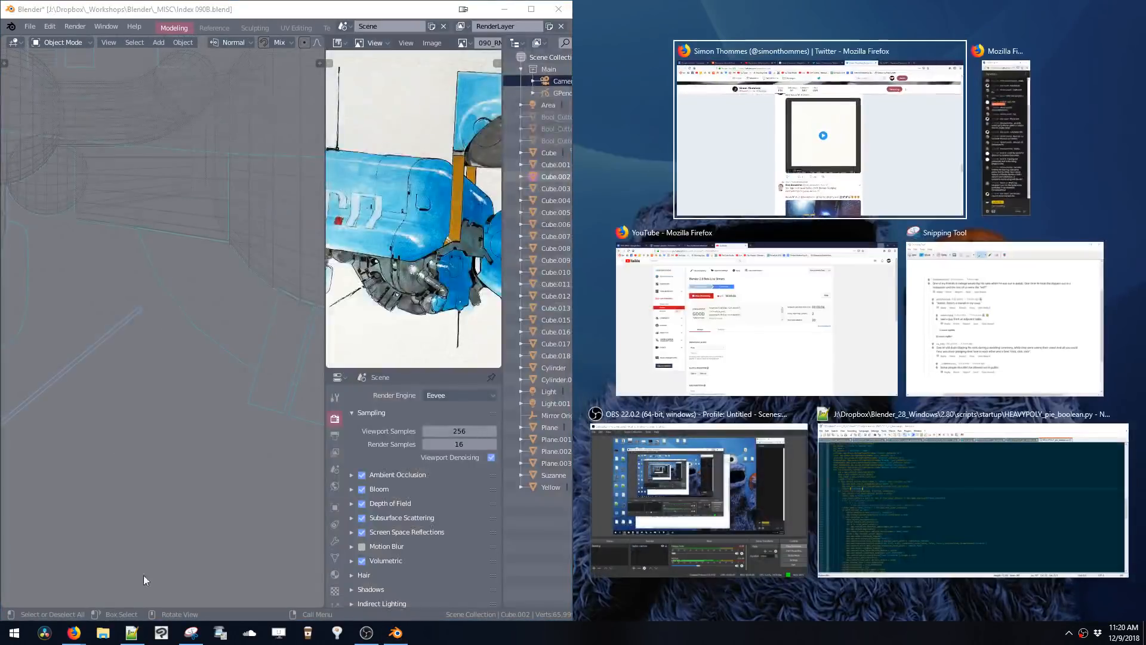
pyautogui.click(1006, 137)
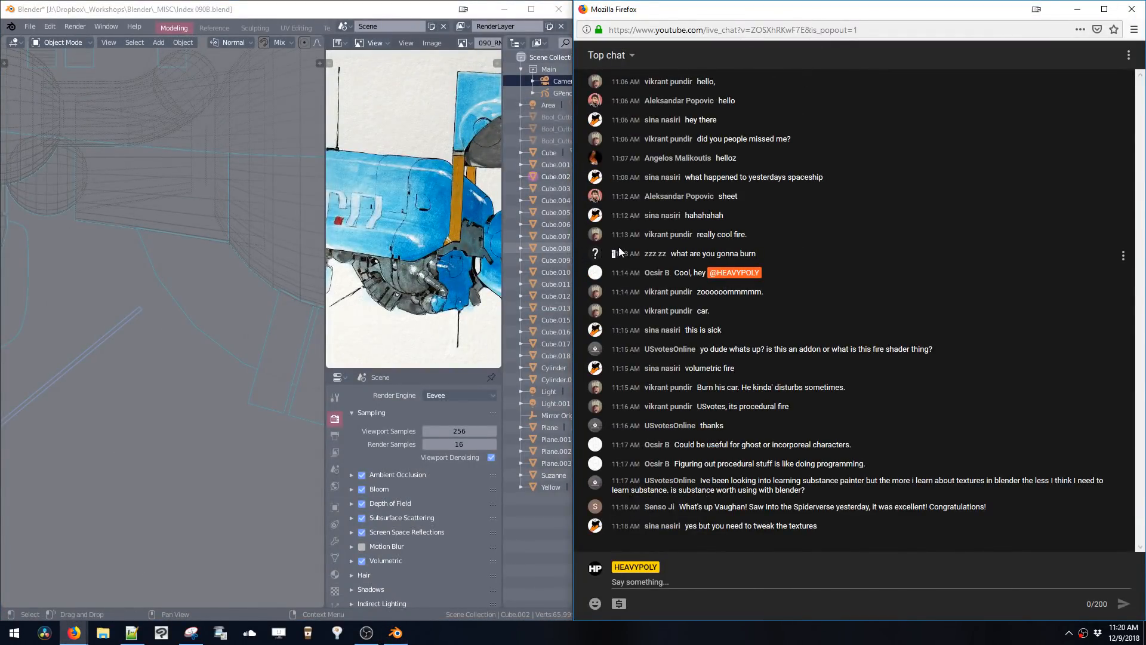
pyautogui.moveTo(574, 263); pyautogui.dragTo(897, 267)
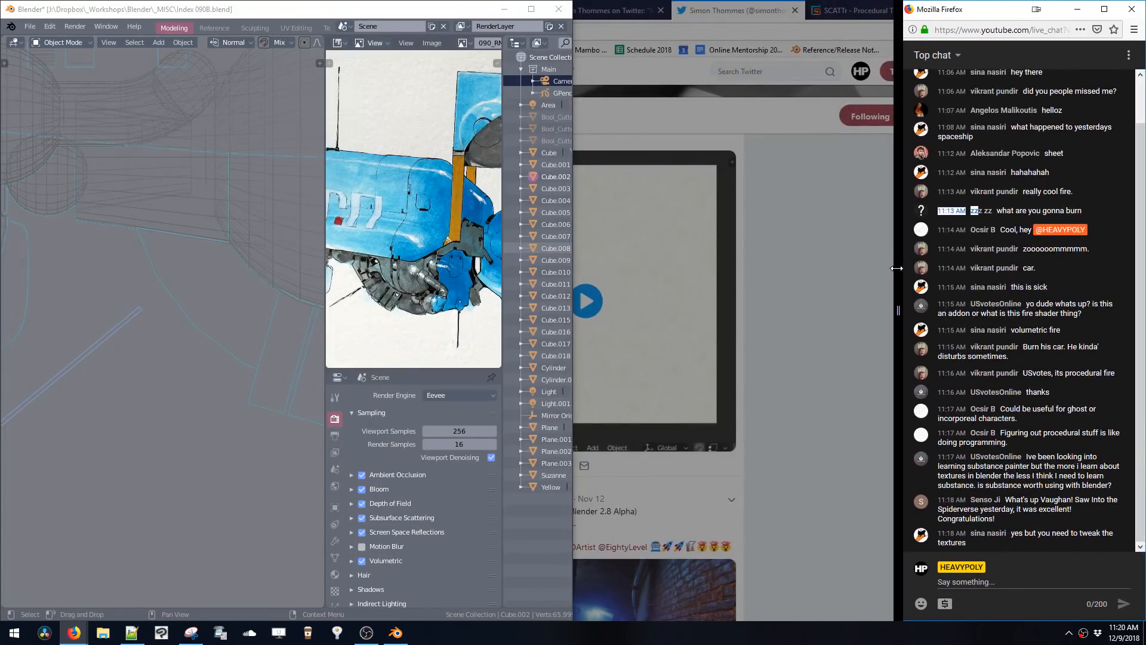
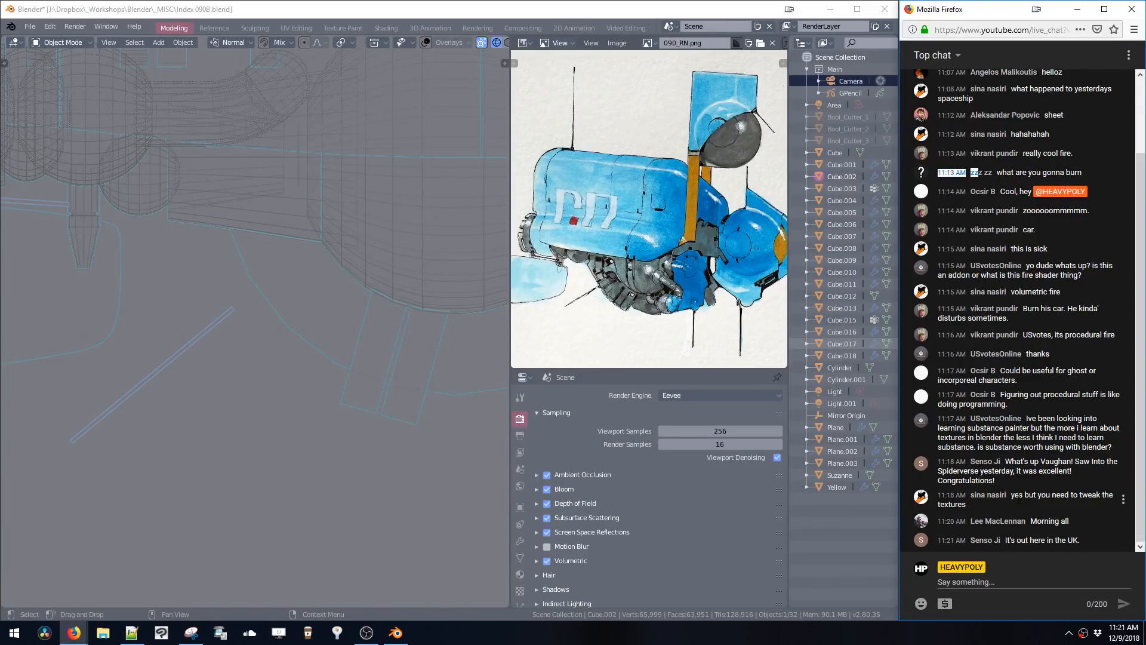
# - Enter Edit Mode on the thin rod object and move a single vertex -0.12 m in Y and -0.129 m in Z
pyautogui.click(390, 264)
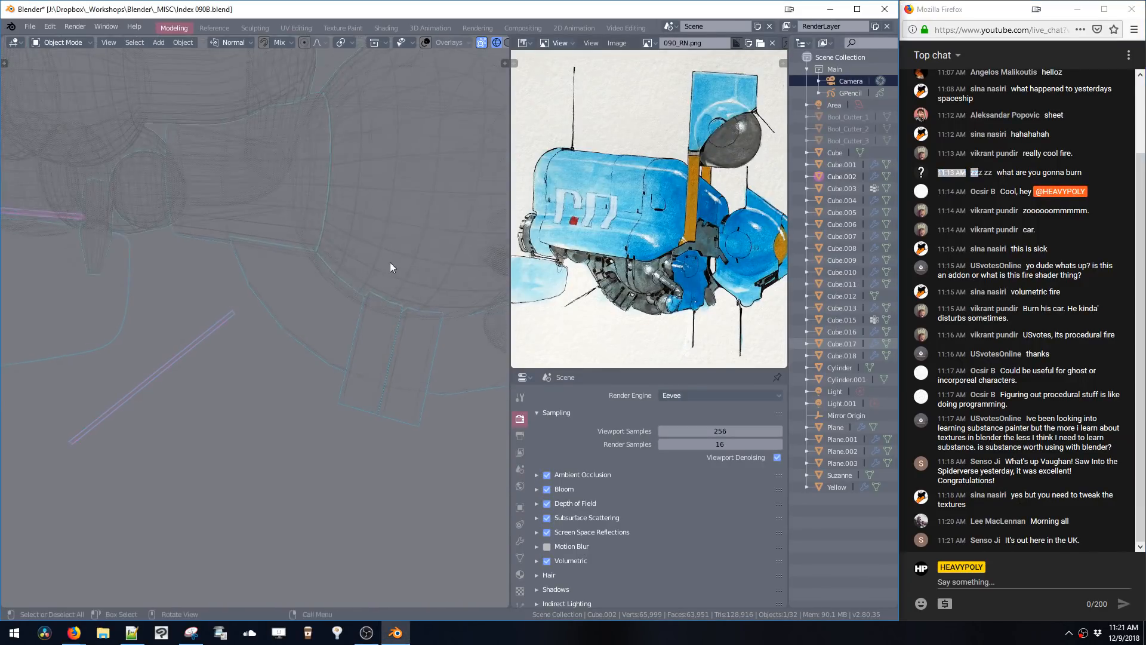
pyautogui.keyDown('alt'); pyautogui.moveTo(391, 264); pyautogui.dragTo(430, 242, button='middle'); pyautogui.keyUp('alt')
pyautogui.keyDown('alt'); pyautogui.moveTo(358, 236); pyautogui.dragTo(383, 223, button='middle'); pyautogui.keyUp('alt')
pyautogui.hotkey('ctrl', 'space')
pyautogui.click(360, 218)
pyautogui.moveTo(332, 209); pyautogui.dragTo(391, 252)
pyautogui.keyDown('shift'); pyautogui.moveTo(395, 256); pyautogui.dragTo(304, 239, button='middle'); pyautogui.keyUp('shift')
pyautogui.press('g')
pyautogui.click(374, 278)
pyautogui.keyDown('ctrl'); pyautogui.moveTo(304, 239); pyautogui.dragTo(360, 274, button='middle'); pyautogui.keyUp('ctrl')
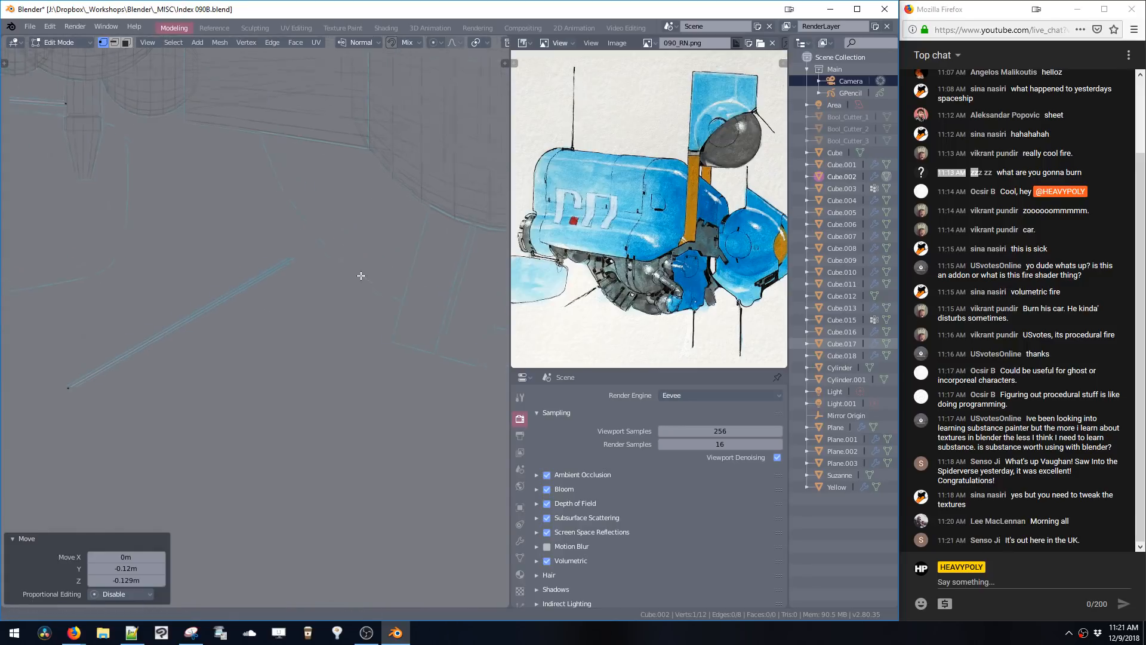
pyautogui.hotkey('ctrl', 'space')
pyautogui.click(373, 333)
pyautogui.click(372, 338)
pyautogui.hotkey('ctrl', 'space')
pyautogui.press('Escape')
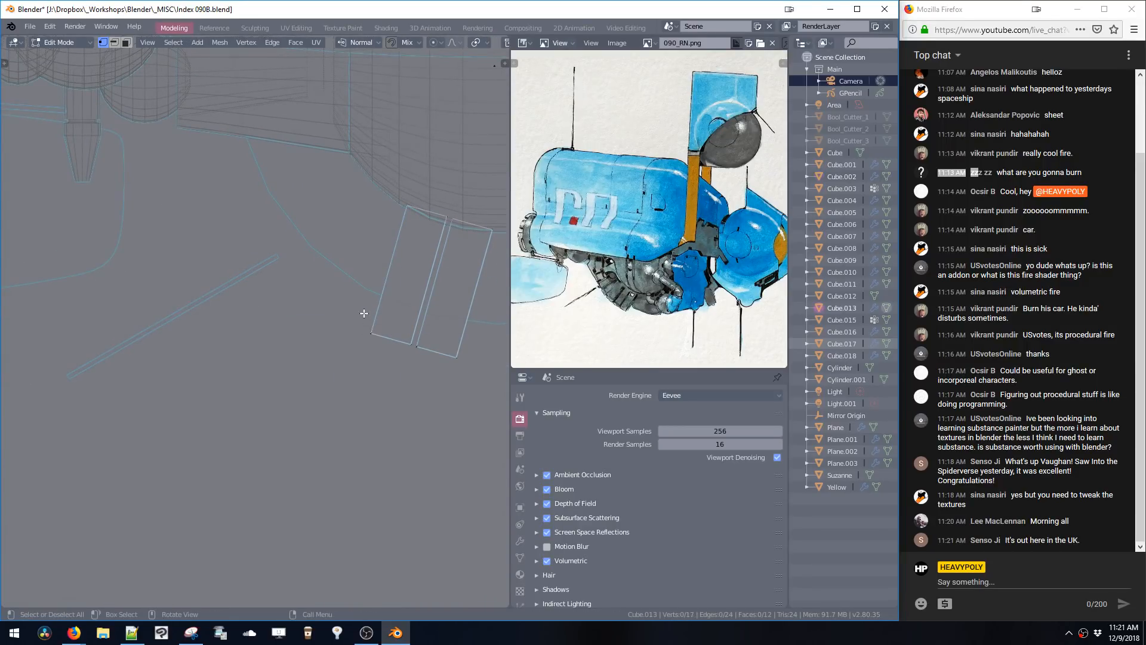
# - Edit the segmented ring around the large sphere, duplicate one of its vertices and place the copy near the ring's inner edge
pyautogui.hotkey('ctrl', 'space')
pyautogui.click(239, 214)
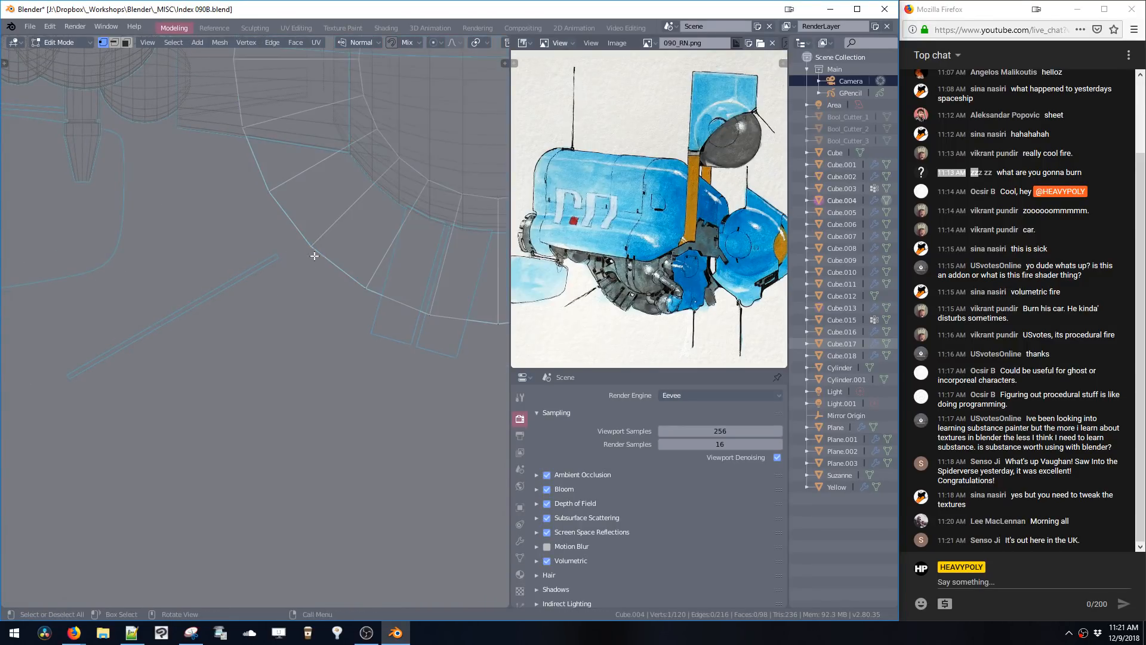
pyautogui.hotkey('shift', 'd')
pyautogui.click(284, 269)
pyautogui.moveTo(293, 274); pyautogui.dragTo(266, 239, button='middle')
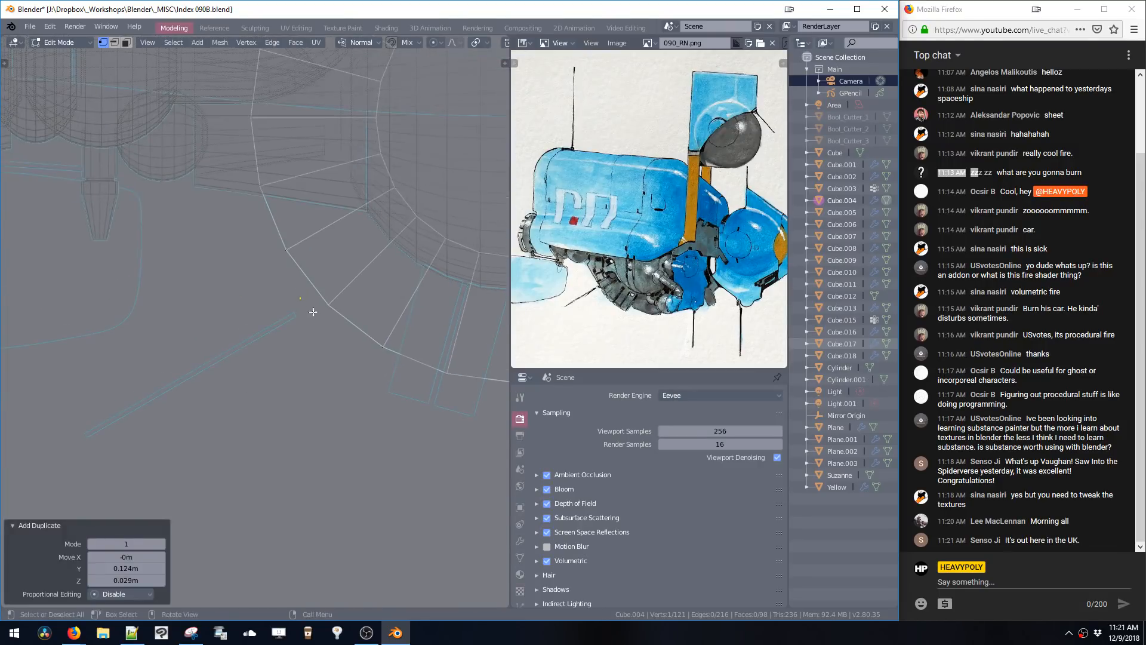
pyautogui.press('g')
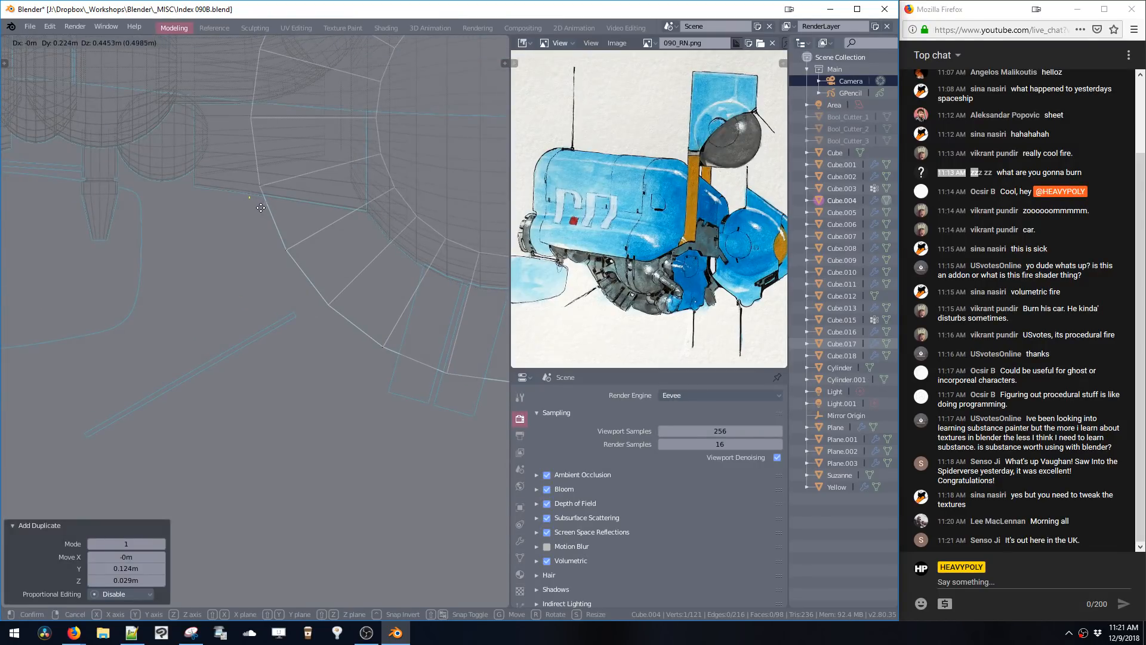
pyautogui.click(261, 208)
pyautogui.press('g')
pyautogui.click(402, 246)
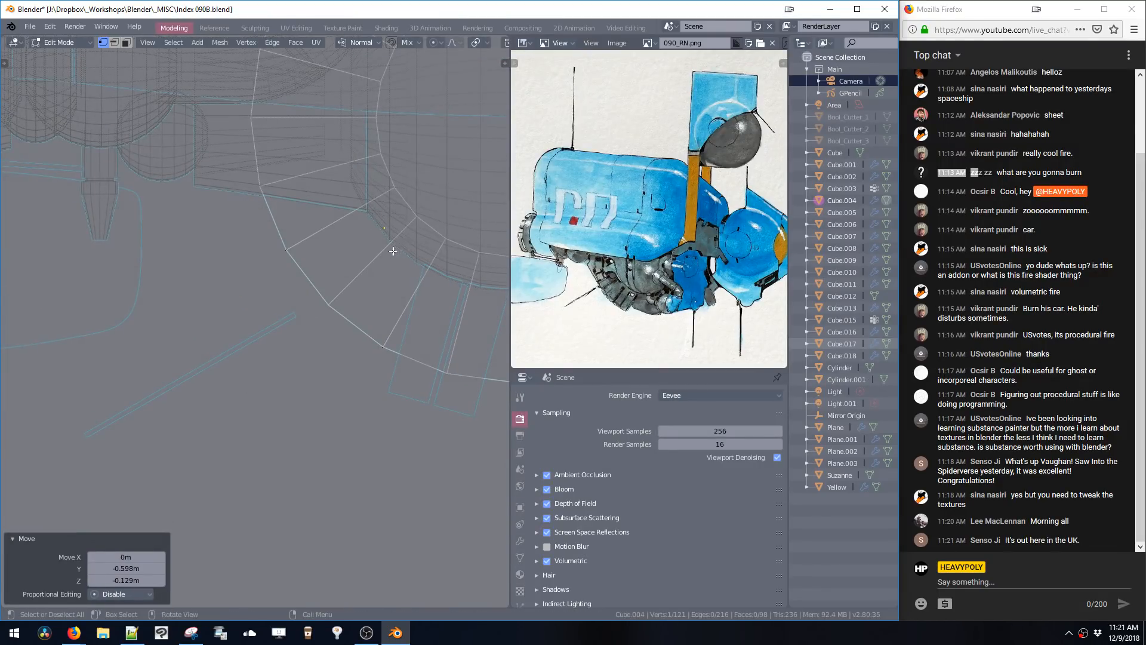
# - Extrude the vertex outward by about 0.308 m in Y and -0.187 m in Z, and extrude a short end edge from it
pyautogui.press('g')
pyautogui.click(340, 281)
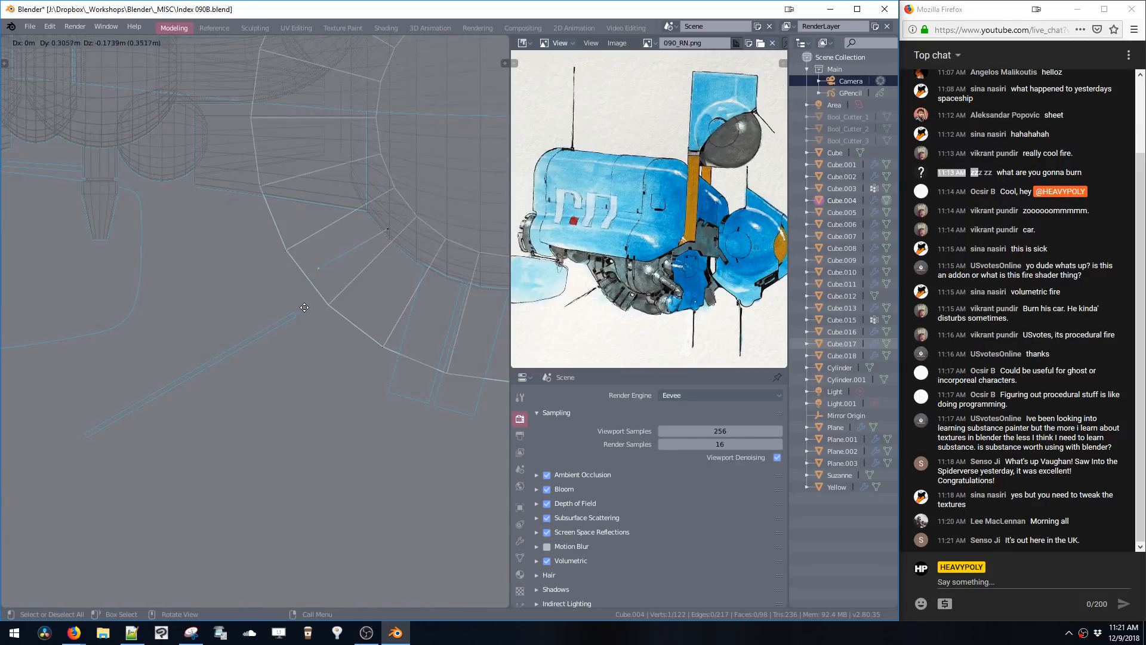
pyautogui.click(303, 309)
pyautogui.press('e')
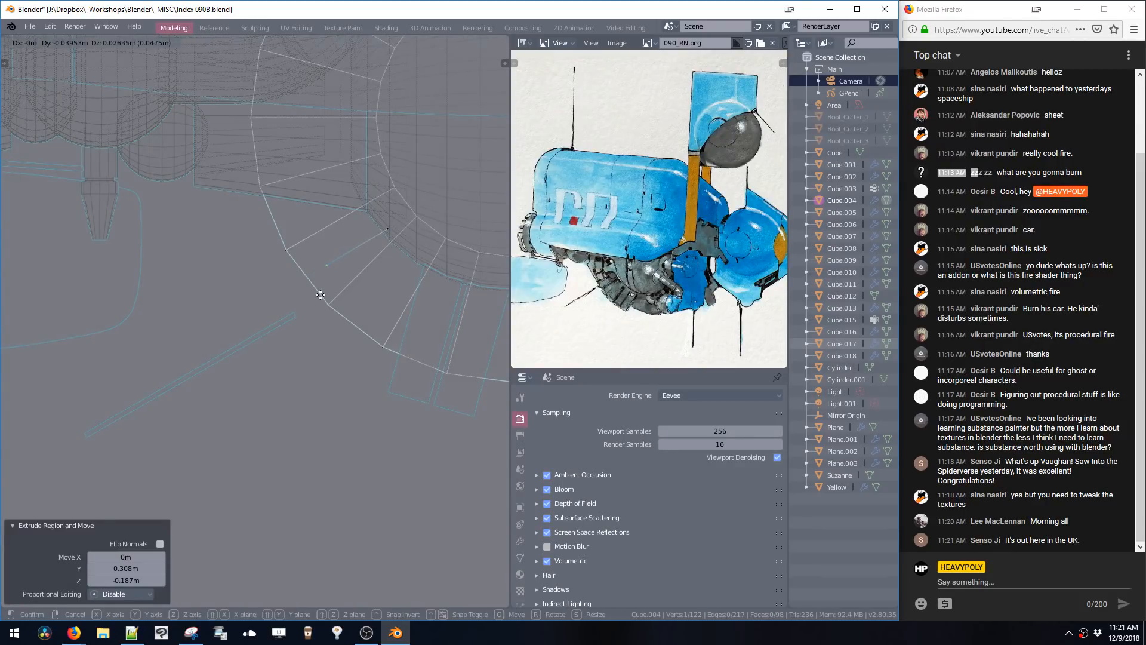
pyautogui.click(335, 317)
pyautogui.keyDown('shift'); pyautogui.moveTo(334, 317); pyautogui.dragTo(313, 315, button='middle'); pyautogui.keyUp('shift')
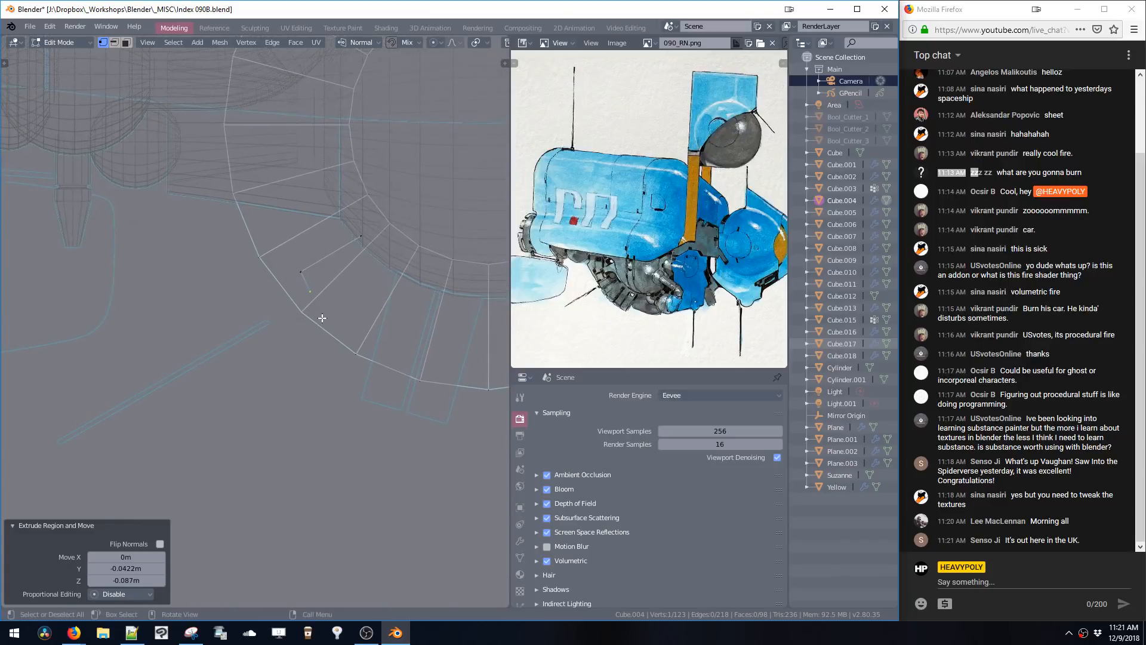
# - Extrude the outline back to the ring's inner edge and onward below the sphere, ending with a -0.103 m Y, -0.0606 m Z segment
pyautogui.press('e')
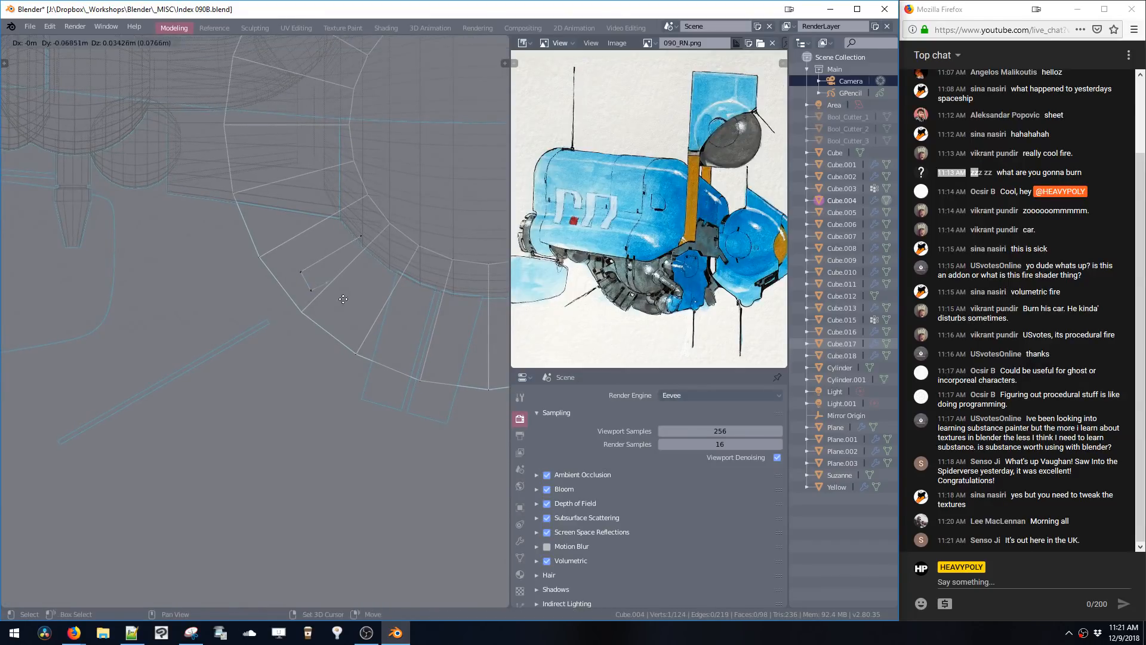
pyautogui.click(369, 283)
pyautogui.press('g')
pyautogui.click(369, 282)
pyautogui.press('e')
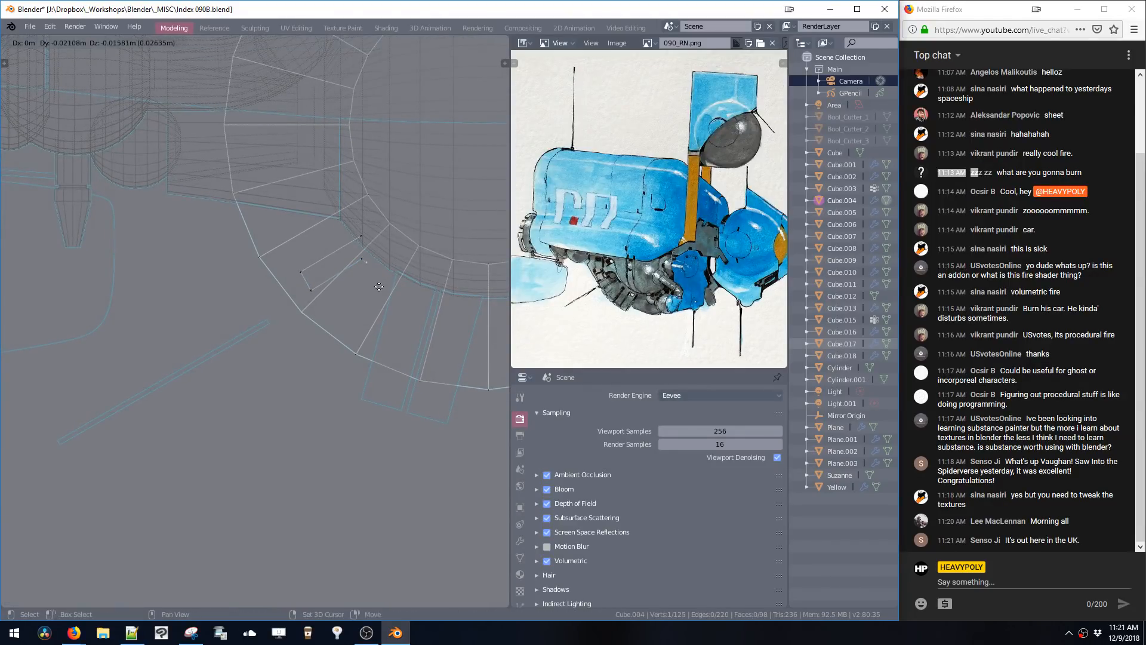
pyautogui.click(392, 296)
pyautogui.press('e')
pyautogui.click(415, 307)
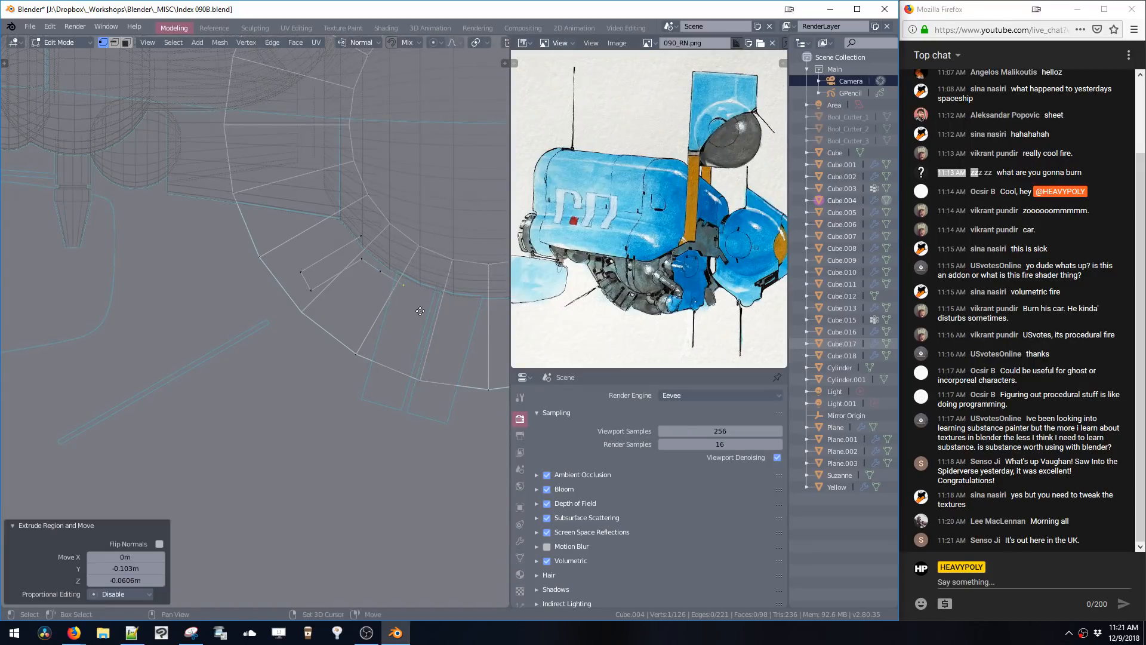
# - Extrude the outline around its far end and back along the curve toward the arm, and fill the linked outline with a face
pyautogui.press('e')
pyautogui.click(440, 315)
pyautogui.press('e')
pyautogui.click(441, 307)
pyautogui.press('e')
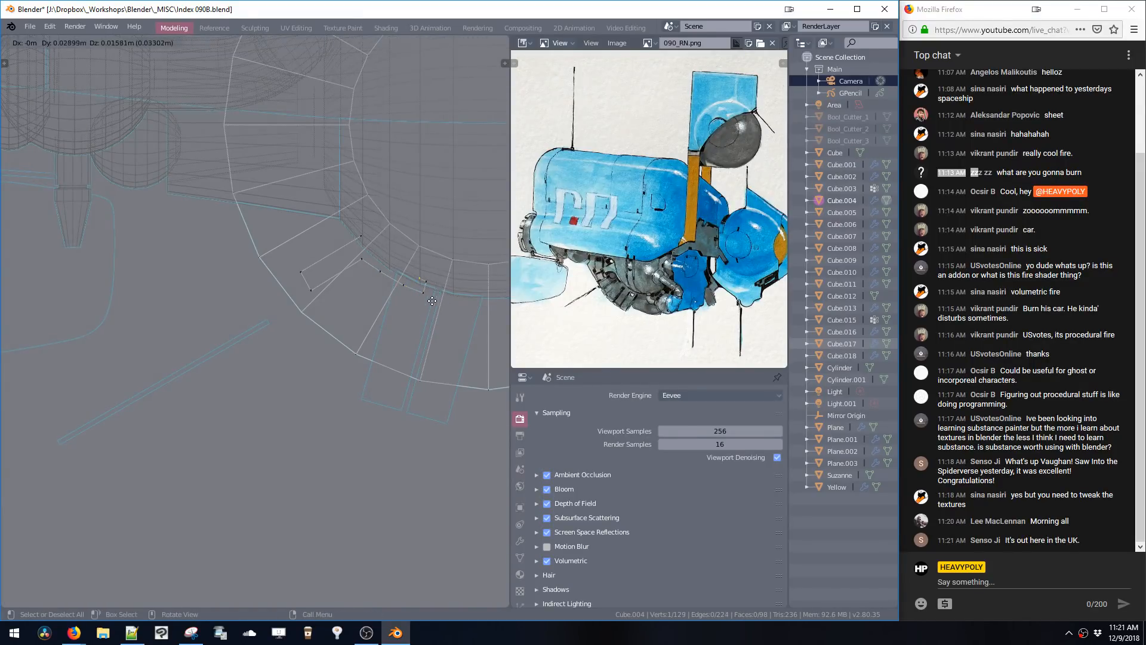
pyautogui.click(419, 295)
pyautogui.press('e')
pyautogui.click(397, 285)
pyautogui.press('e')
pyautogui.click(378, 270)
pyautogui.hotkey('ctrl', 'l')
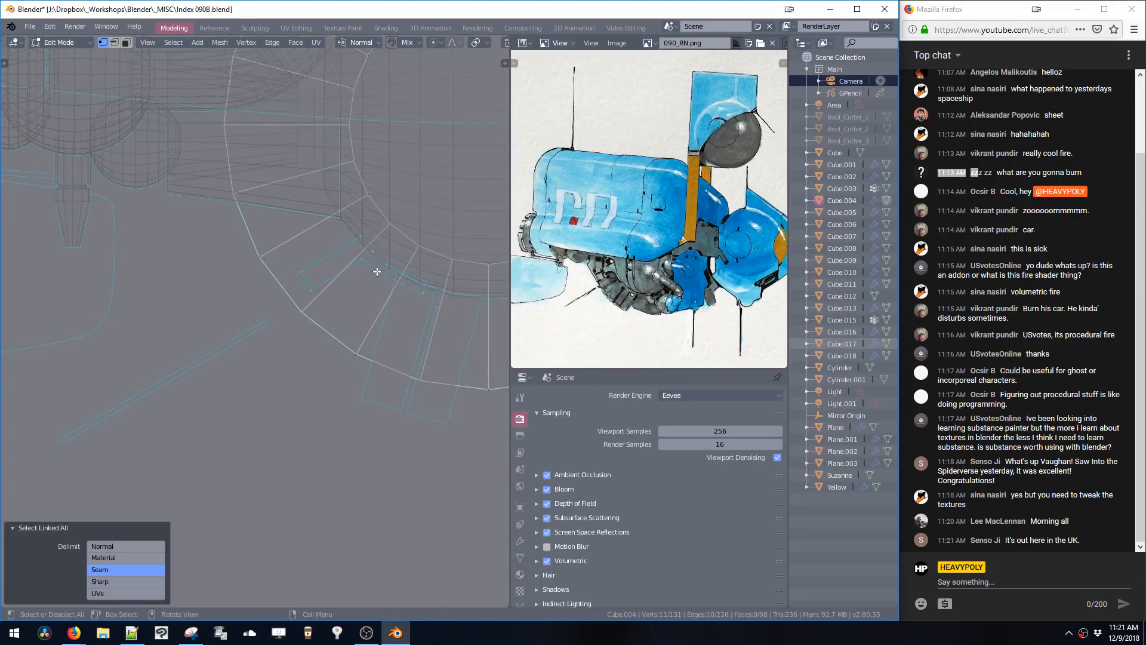
pyautogui.press('f')
# - Move the outline's inner corner vertex -0.00372 m in Y and 0.00272 m in Z, and adjust the arm's outer end
pyautogui.click(363, 238)
pyautogui.keyDown('ctrl'); pyautogui.moveTo(362, 239); pyautogui.dragTo(299, 263, button='middle'); pyautogui.keyUp('ctrl')
pyautogui.press('g')
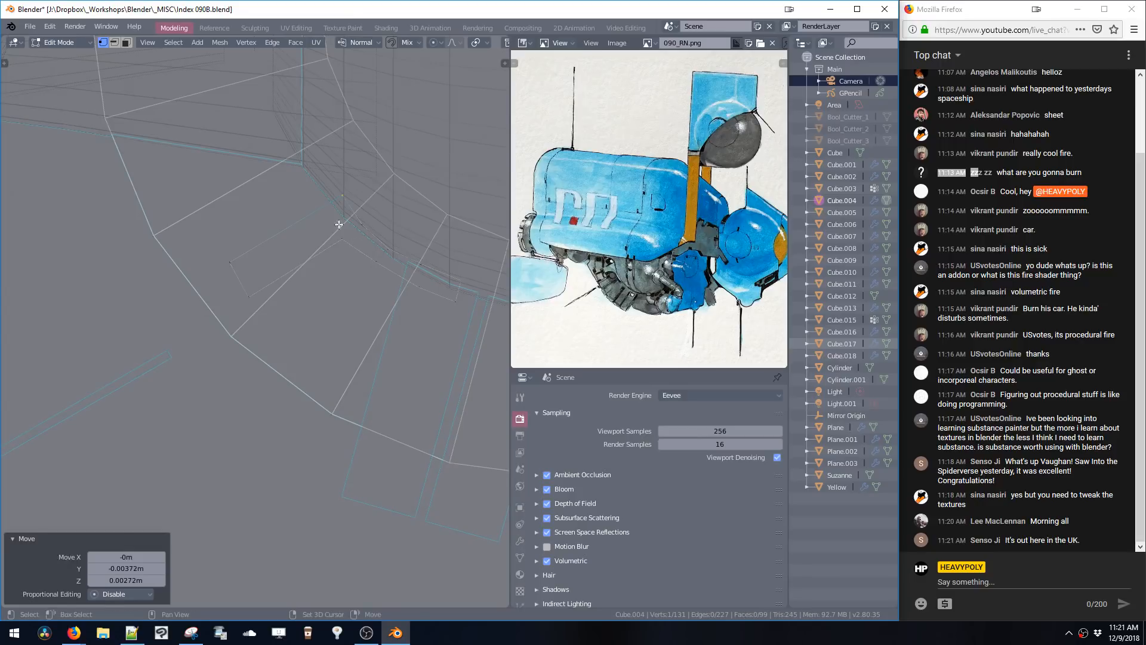
pyautogui.moveTo(263, 313); pyautogui.dragTo(259, 304)
pyautogui.press('g')
pyautogui.click(245, 287)
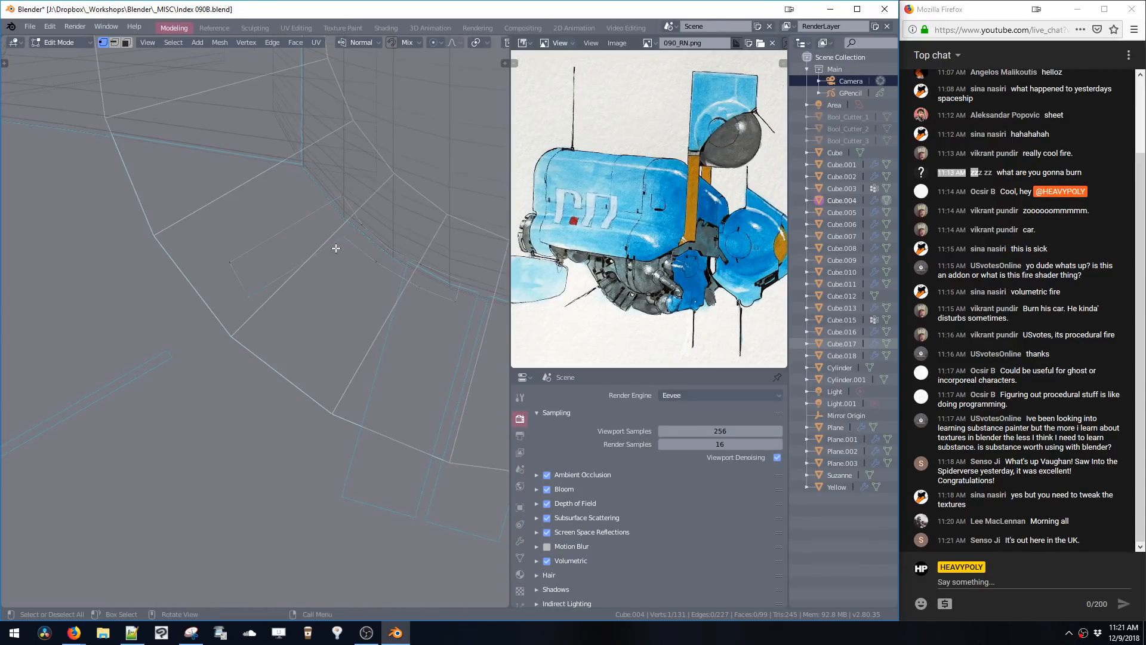
# - Join opposite vertices of the curved strip below the sphere with short cross edges
pyautogui.press('g')
pyautogui.moveTo(360, 250); pyautogui.dragTo(390, 275)
pyautogui.click(357, 264)
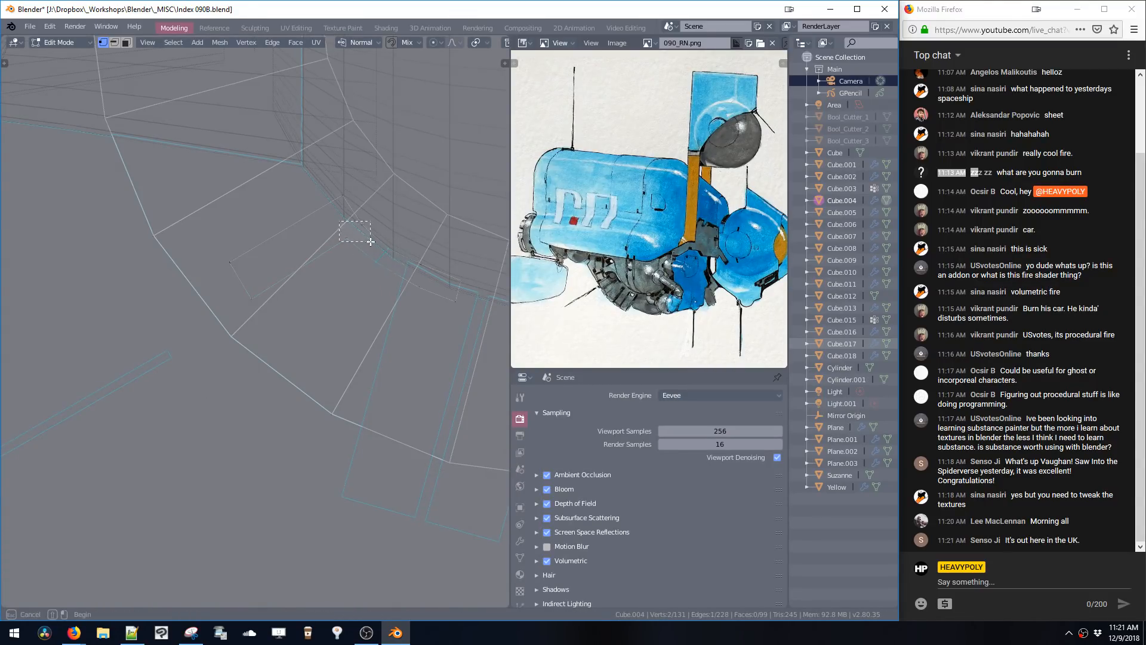
pyautogui.click(422, 264)
pyautogui.press('g')
pyautogui.click(414, 268)
pyautogui.click(458, 284)
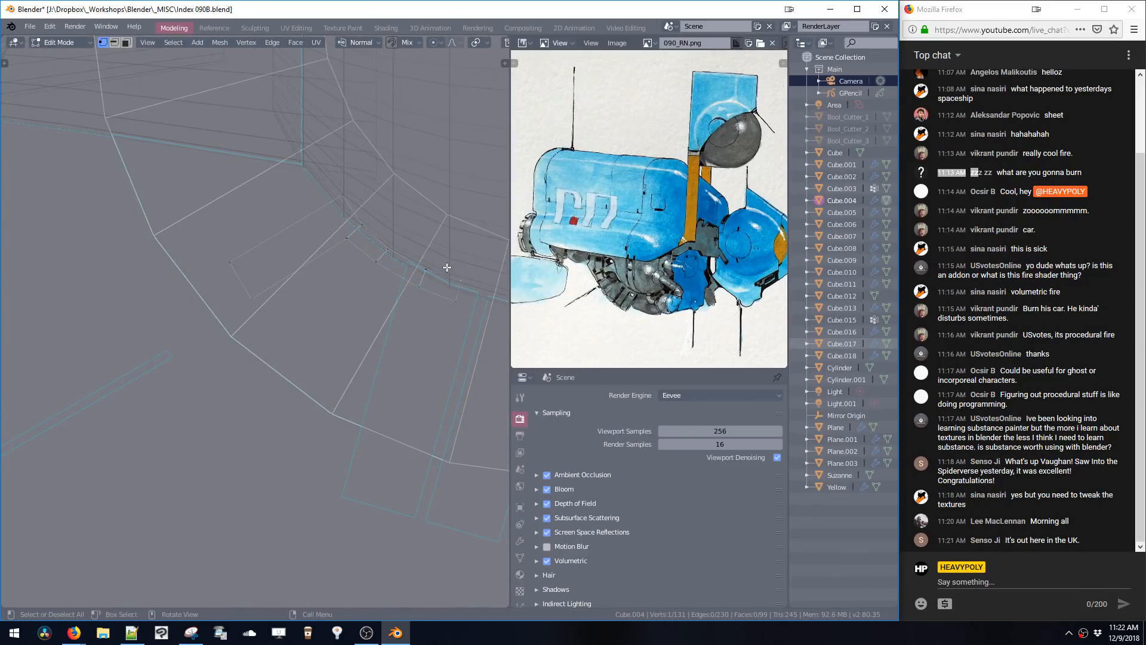
# - Reposition the vertices near the strip's far end, moving one -0.015 m in Y and -0.00501 m in Z
pyautogui.press('g')
pyautogui.click(478, 299)
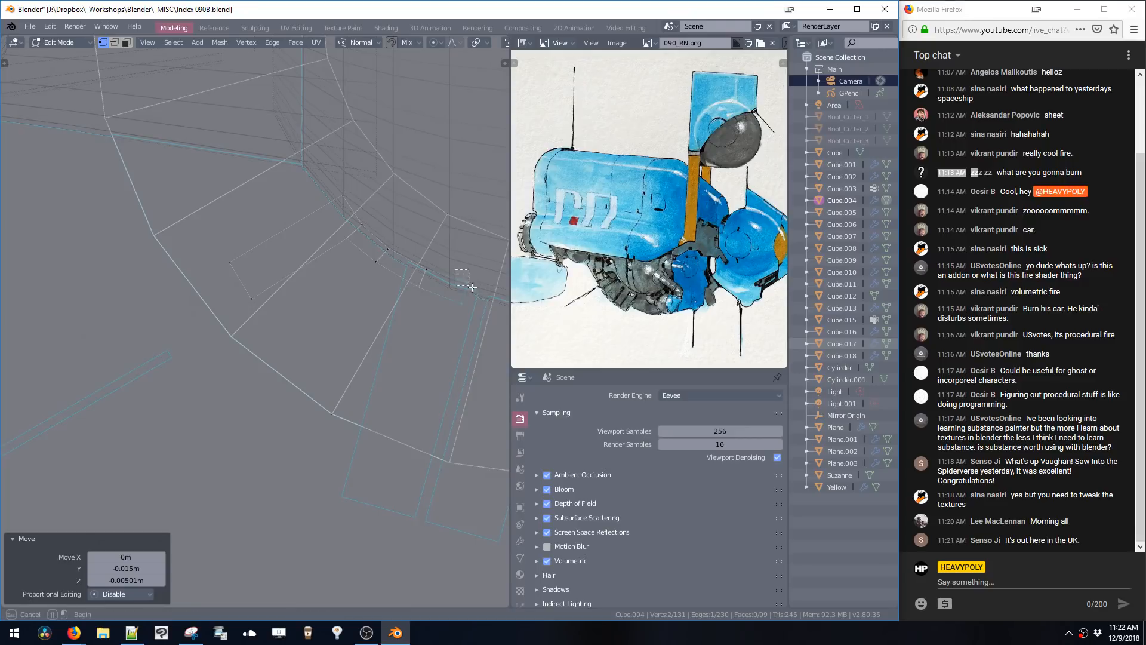
pyautogui.press('g')
pyautogui.moveTo(471, 287); pyautogui.dragTo(474, 313)
pyautogui.click(468, 297)
pyautogui.press('g')
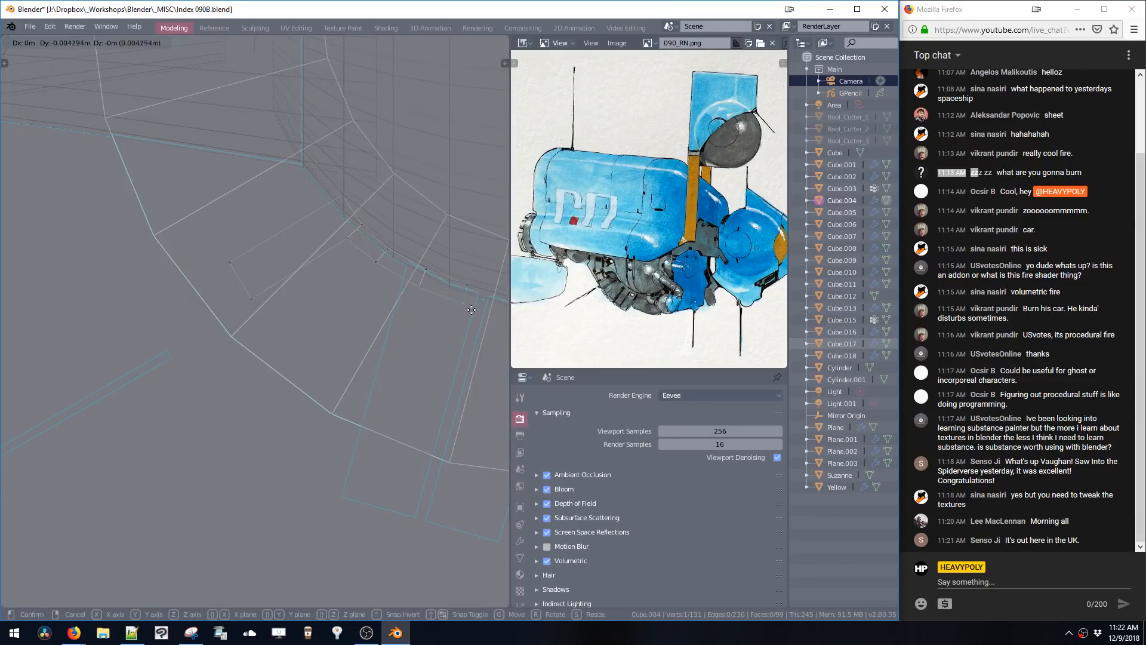
pyautogui.click(445, 302)
pyautogui.click(429, 274)
pyautogui.keyDown('shift'); pyautogui.moveTo(384, 252); pyautogui.dragTo(409, 278, button='middle'); pyautogui.keyUp('shift')
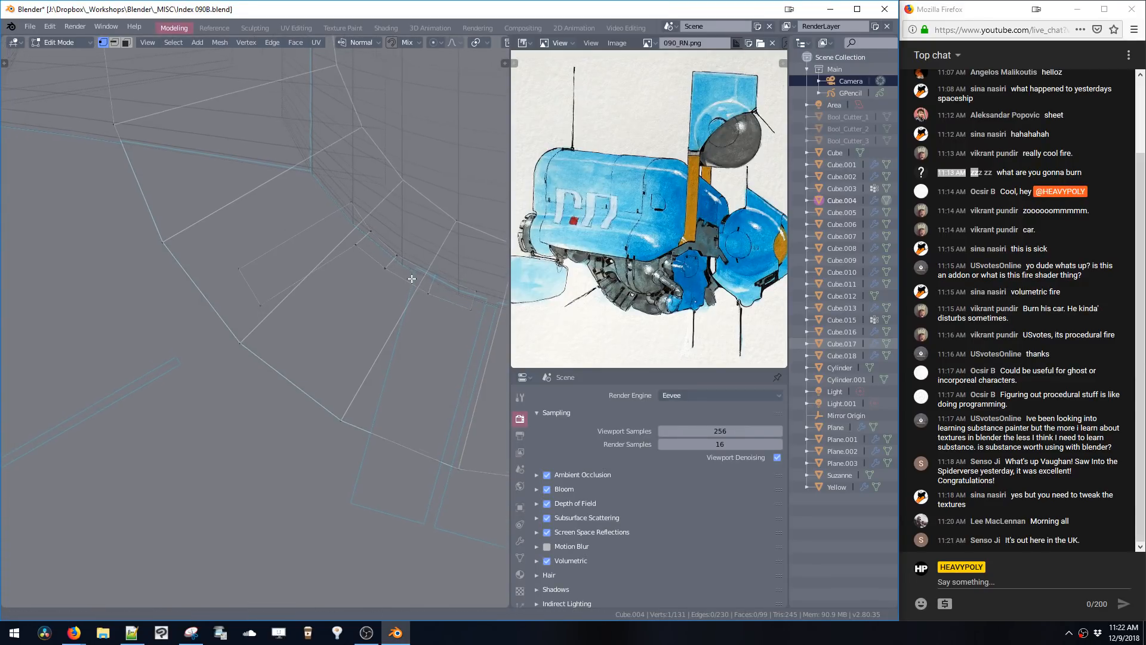
# - Nudge the vertices where the arm meets the curved strip by 0.00157 m in Y and -0.000716 m in Z, and adjust the neighbouring strip vertices
pyautogui.hotkey('ctrl', 'space')
pyautogui.hotkey('ctrl', 'space')
pyautogui.press('Tab')
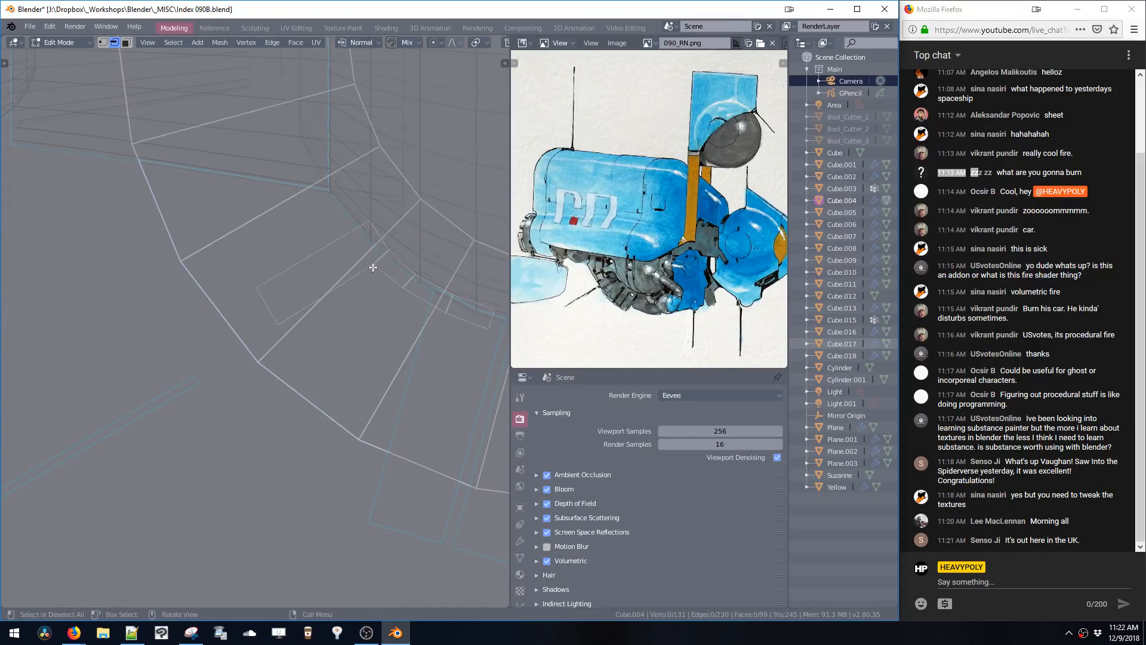
pyautogui.doubleClick(372, 263)
pyautogui.hotkey('ctrl', 'space')
pyautogui.click(373, 231)
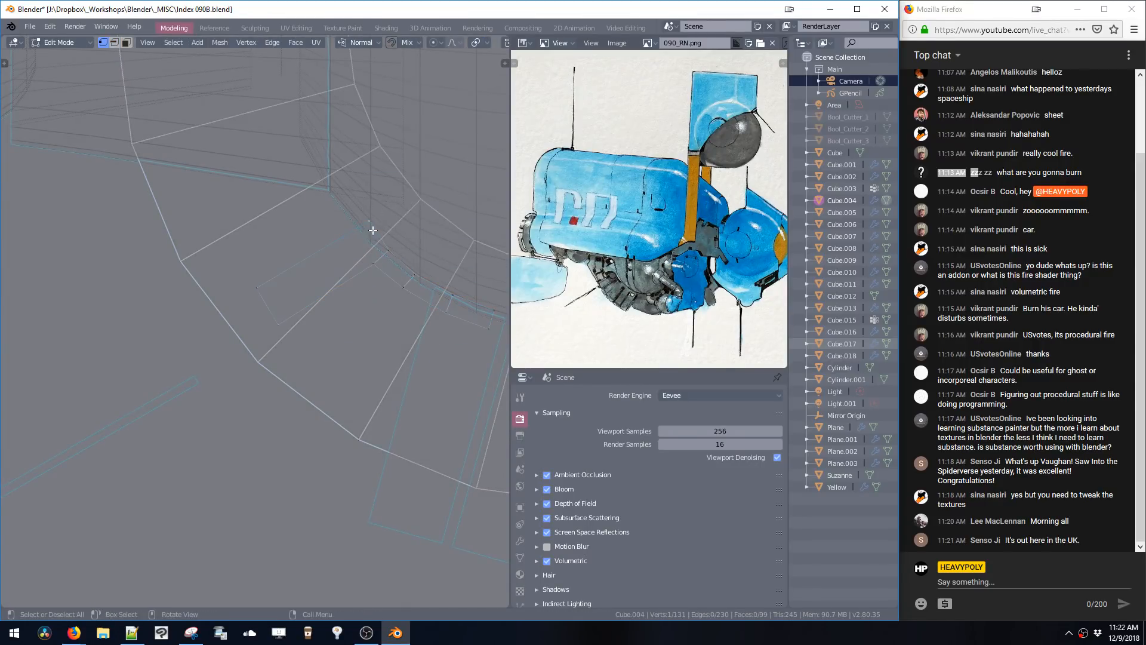
pyautogui.press('g')
pyautogui.click(377, 260)
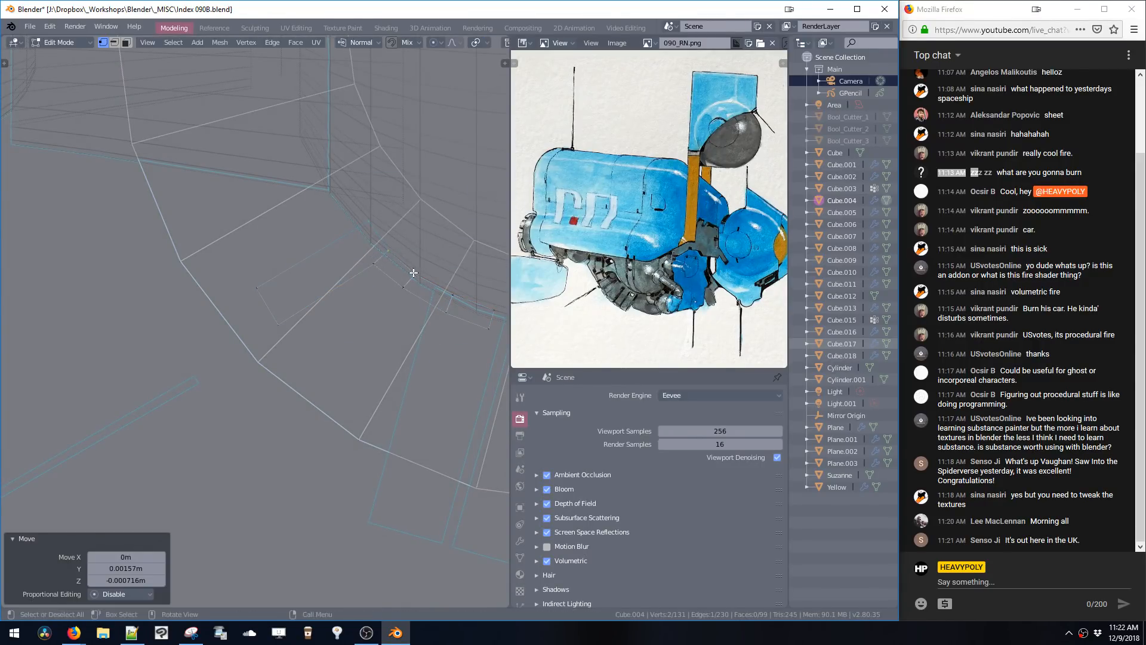
pyautogui.press('g')
pyautogui.click(451, 302)
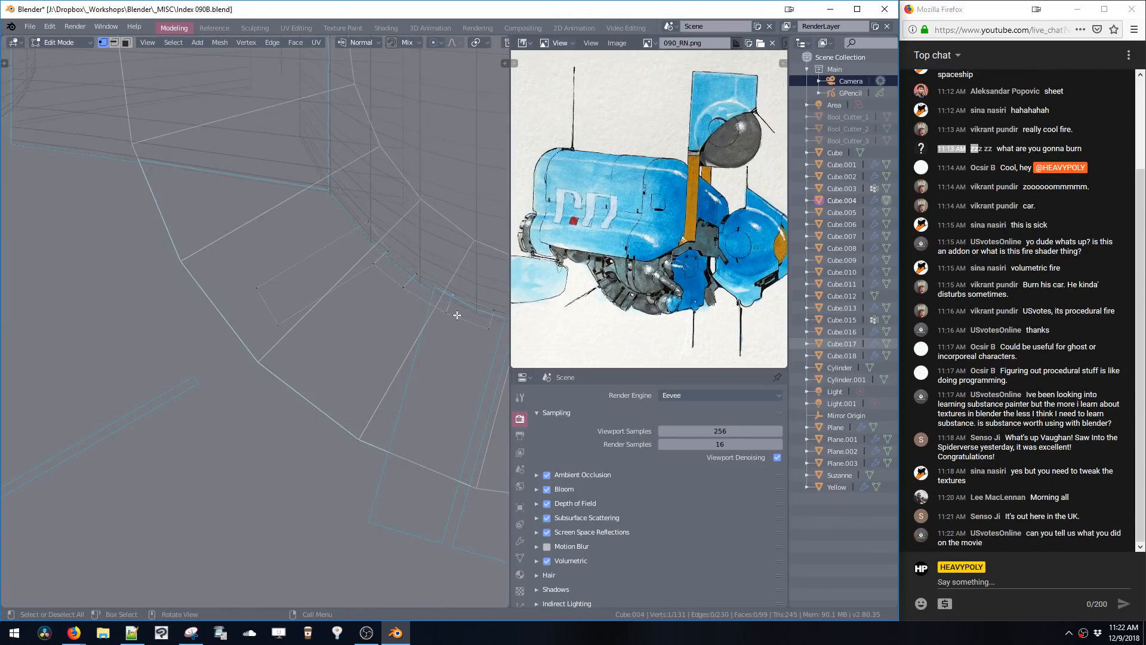
# - Fine-tune the vertices toward the curved strip's far end to even out its width
pyautogui.keyDown('shift'); pyautogui.moveTo(452, 302); pyautogui.dragTo(437, 301, button='middle'); pyautogui.keyUp('shift')
pyautogui.scroll(3, 455, 303)
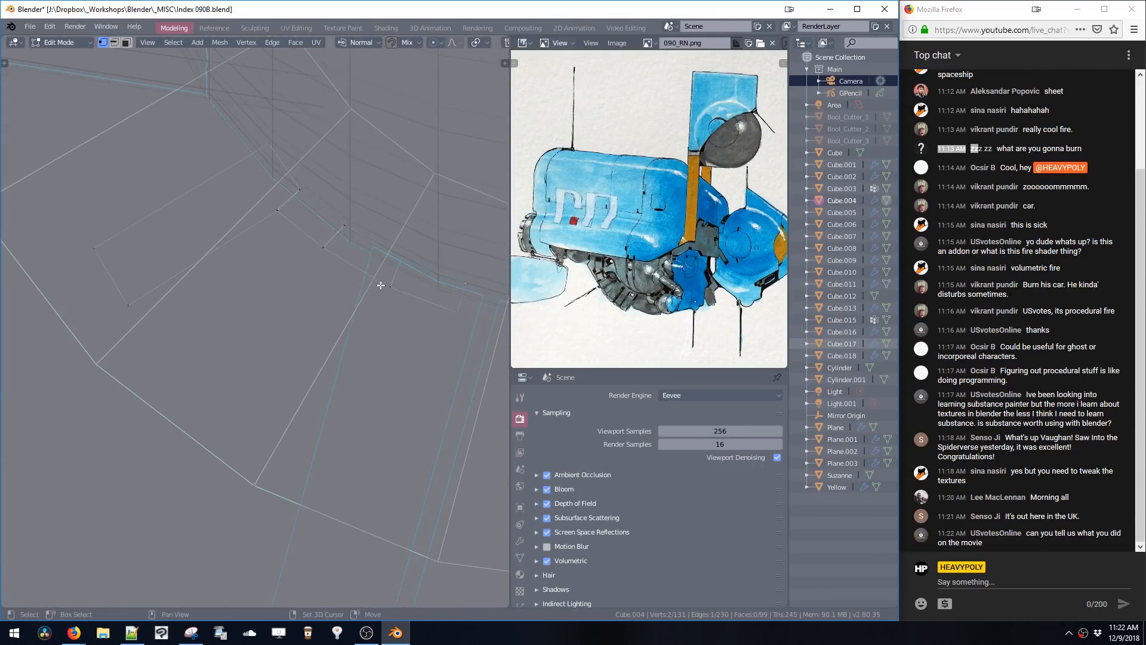
pyautogui.press('g')
pyautogui.click(398, 266)
pyautogui.press('g')
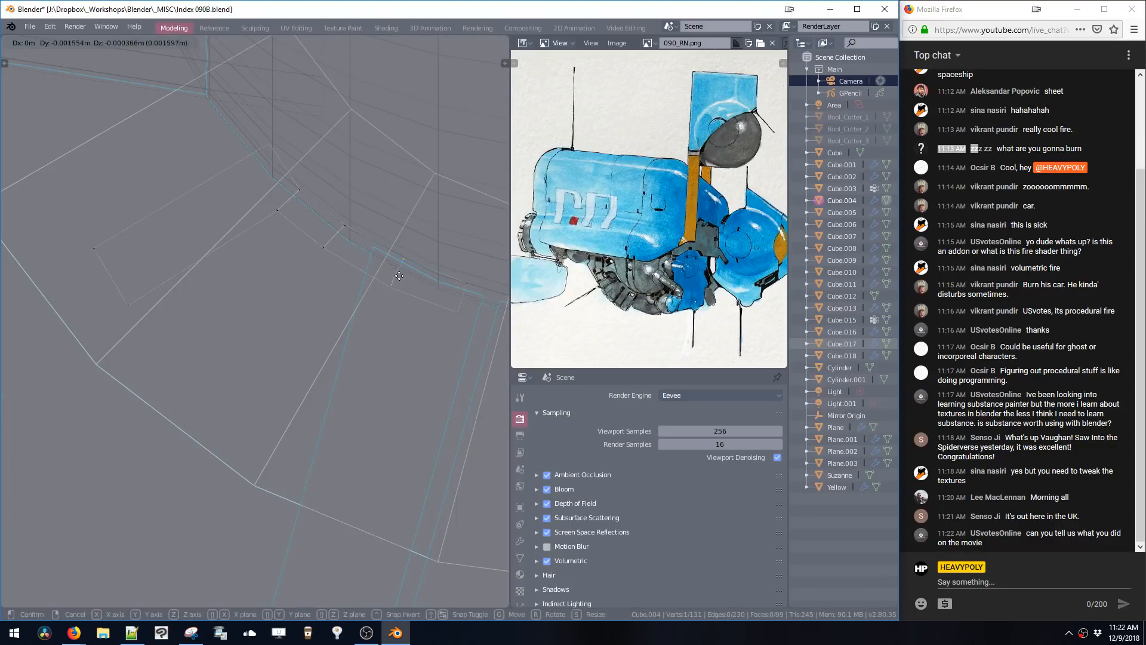
pyautogui.click(450, 279)
pyautogui.click(466, 286)
pyautogui.keyDown('shift'); pyautogui.moveTo(402, 253); pyautogui.dragTo(390, 262, button='middle'); pyautogui.keyUp('shift')
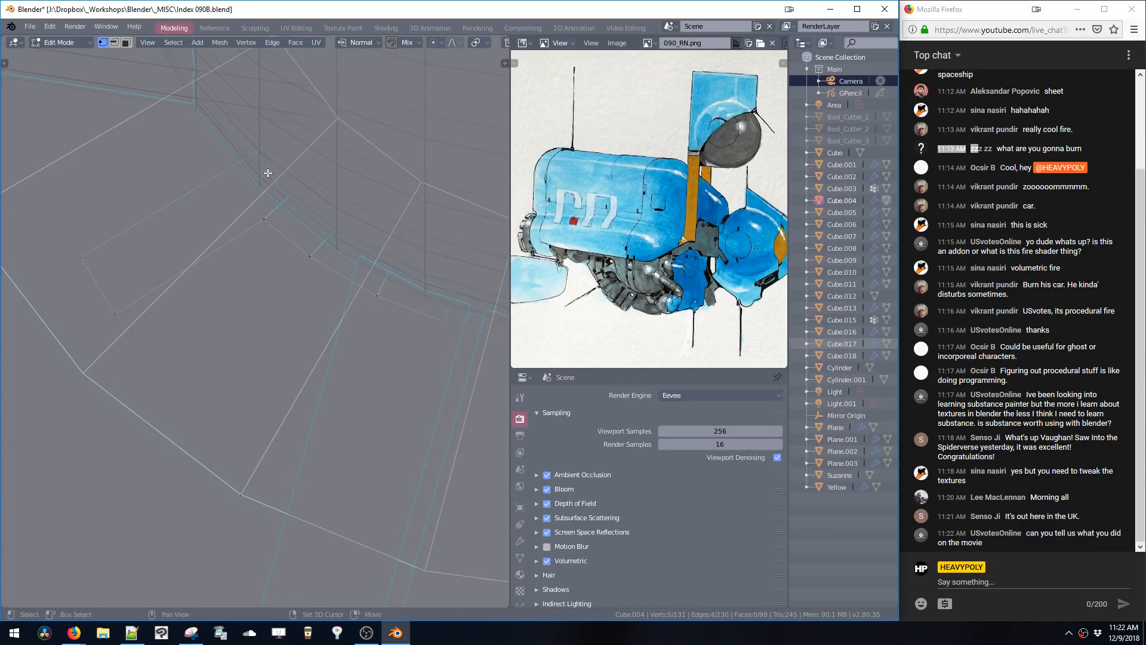
# - Select the whole linked outline in Edit Mode and slide the vertex at the arm's inner corner along its edge
pyautogui.press('Tab')
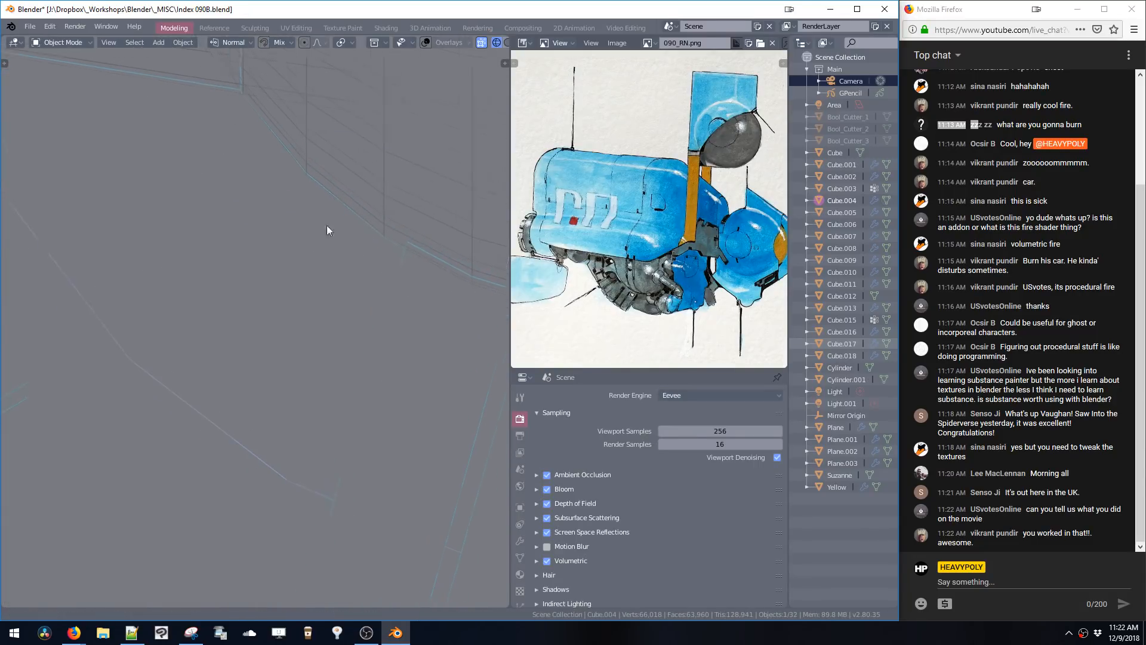
pyautogui.press('Tab')
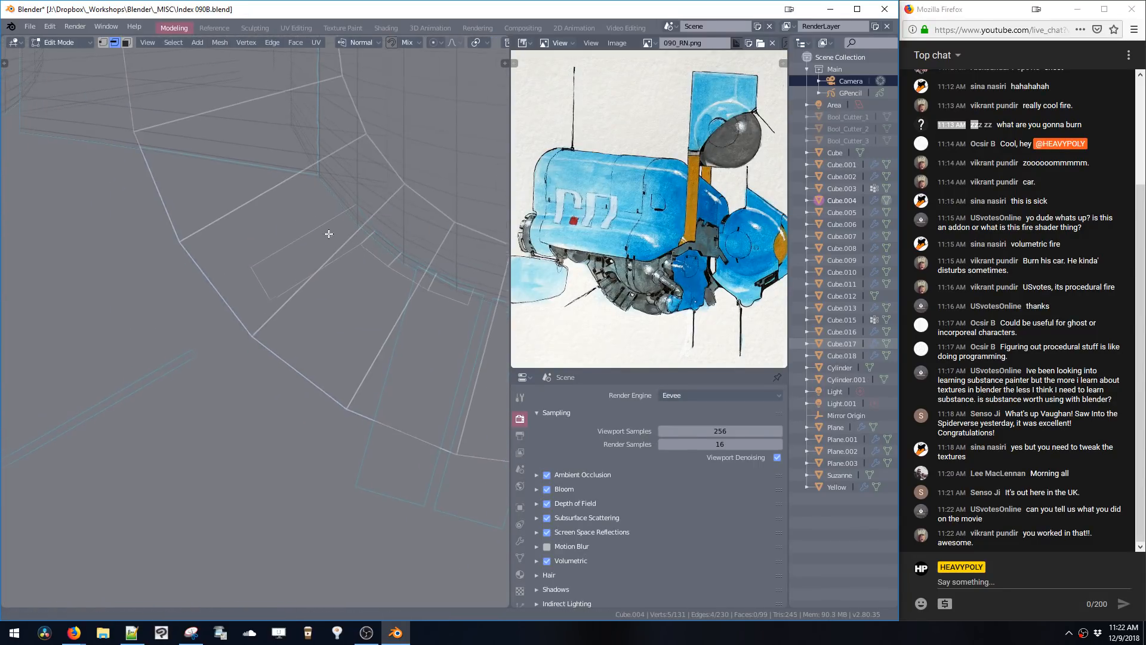
pyautogui.hotkey('ctrl', 'l')
pyautogui.press('1')
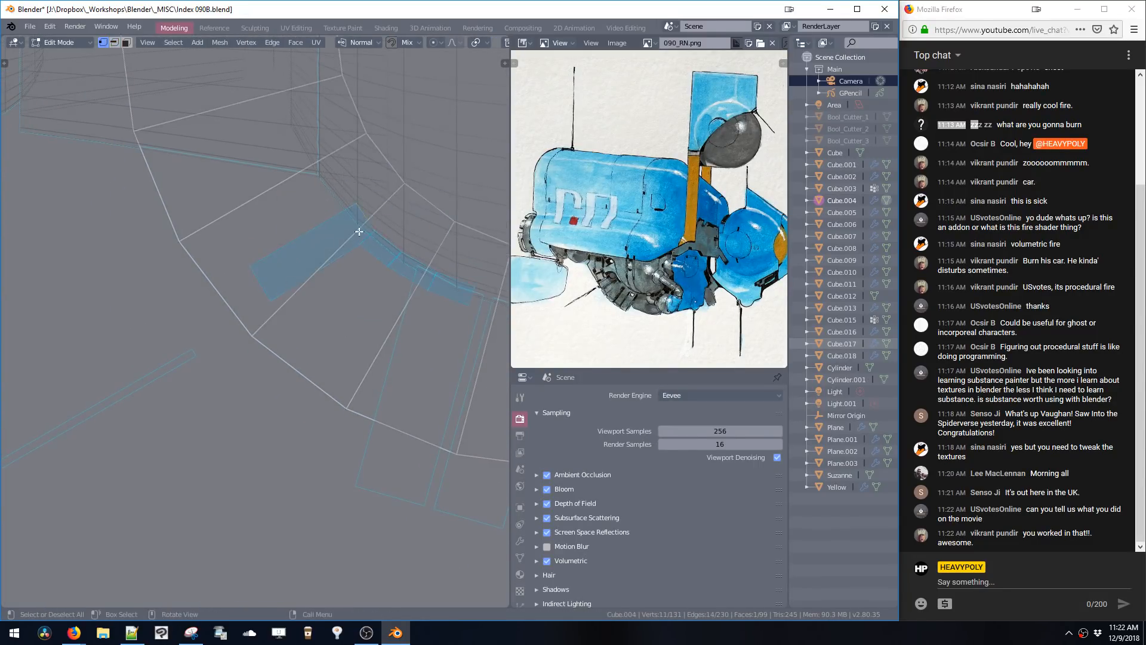
pyautogui.hotkey('shift', 'v')
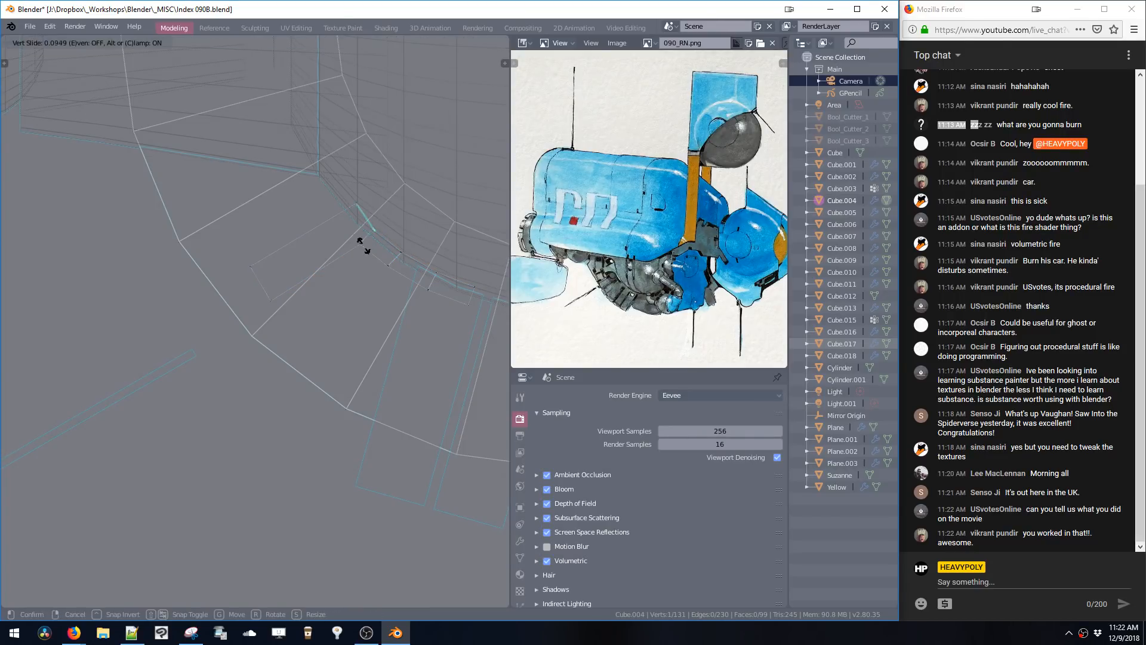
pyautogui.click(356, 239)
pyautogui.hotkey('ctrl', 'l')
pyautogui.click(363, 244)
# - Try to bevel the inner corner vertex and the short edge beside it, undoing both bevels
pyautogui.hotkey('ctrl', 'b')
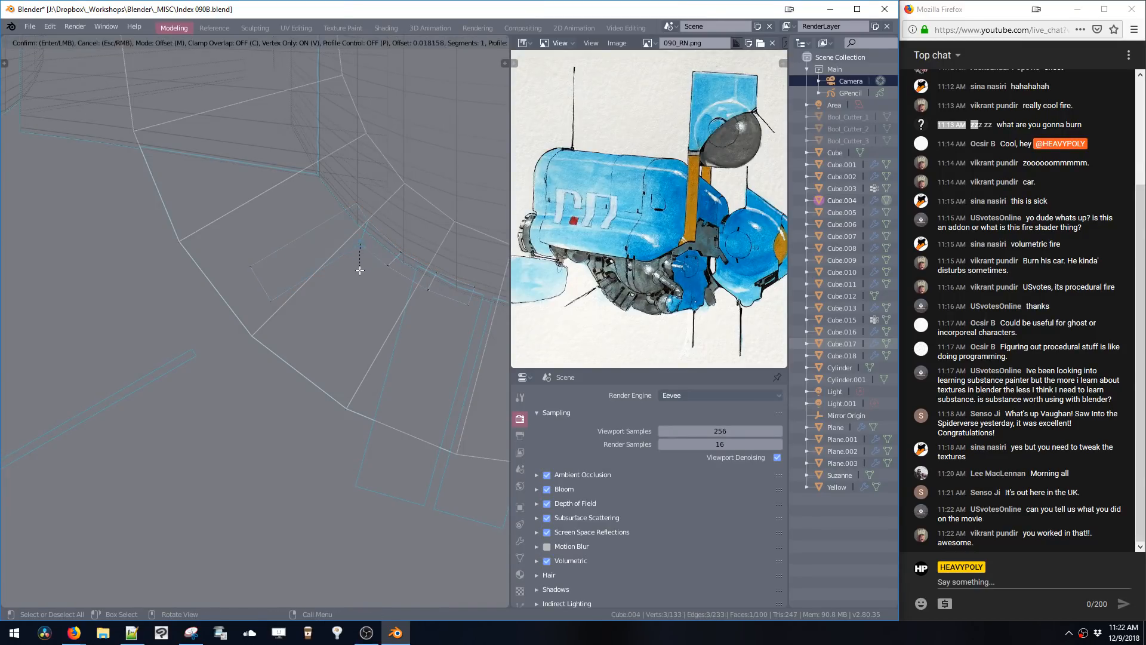
pyautogui.click(359, 273)
pyautogui.hotkey('ctrl', 'z')
pyautogui.press('2')
pyautogui.click(365, 235)
pyautogui.hotkey('ctrl', 'b')
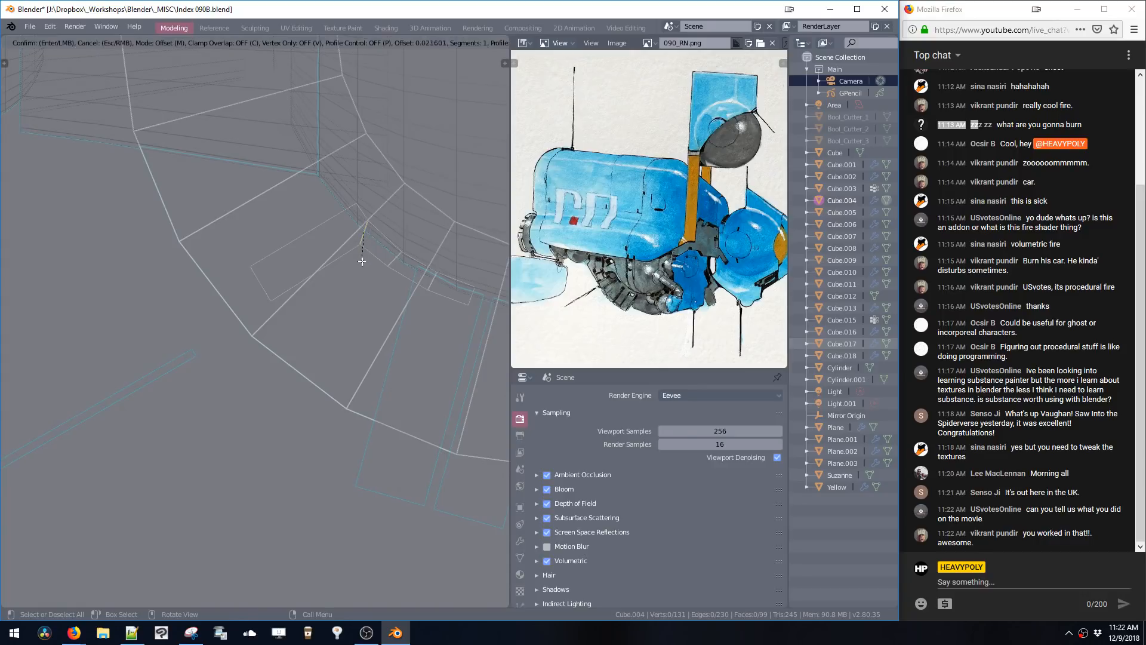
pyautogui.click(363, 276)
pyautogui.hotkey('ctrl', 'z')
# - Select the complete linked outline face and move it -0.0436 m along the X axis
pyautogui.press('KP_Decimal')
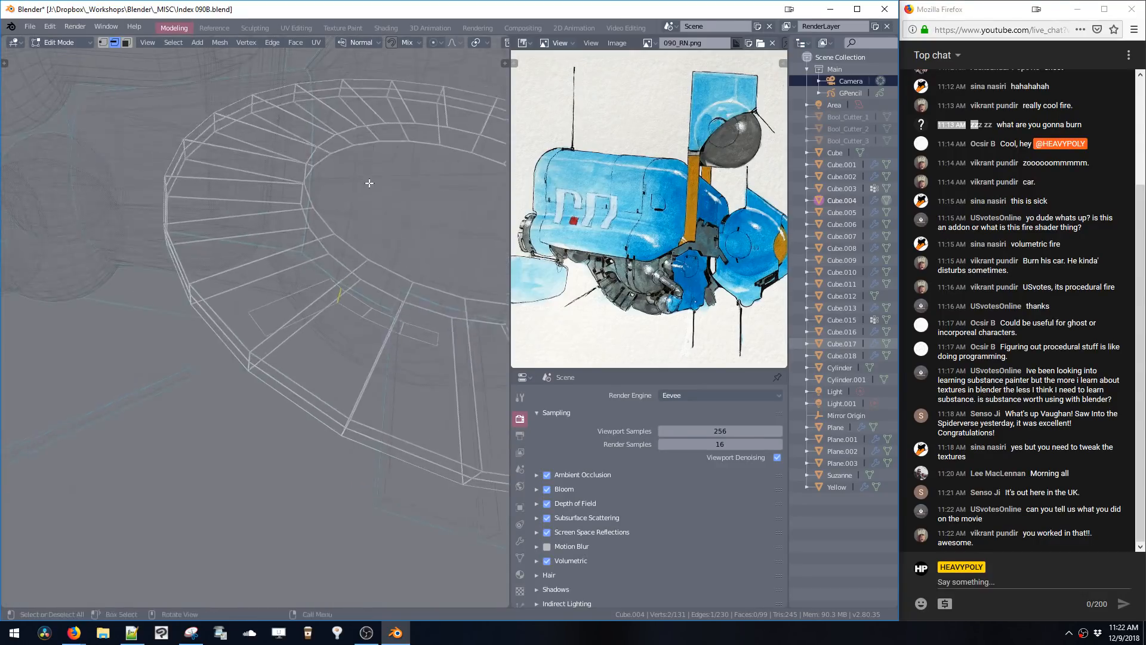
pyautogui.moveTo(358, 252); pyautogui.dragTo(306, 325, button='middle')
pyautogui.hotkey('ctrl', 'l')
pyautogui.moveTo(256, 383); pyautogui.dragTo(353, 397, button='middle')
pyautogui.press('x')
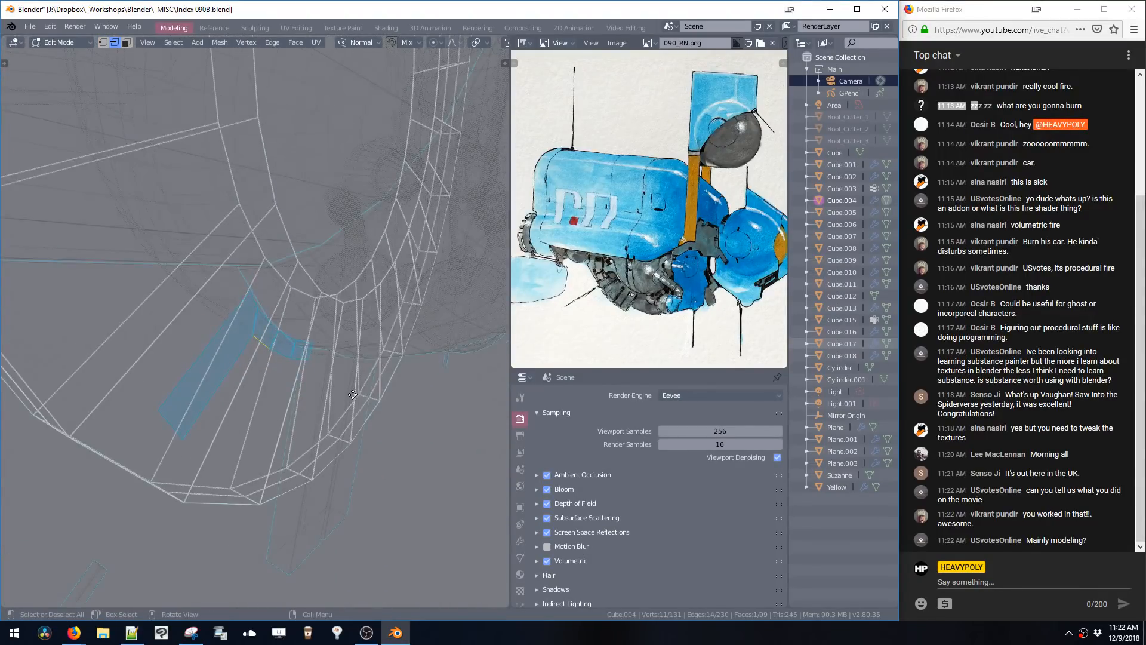
pyautogui.press('g')
pyautogui.press('x')
pyautogui.click(356, 391)
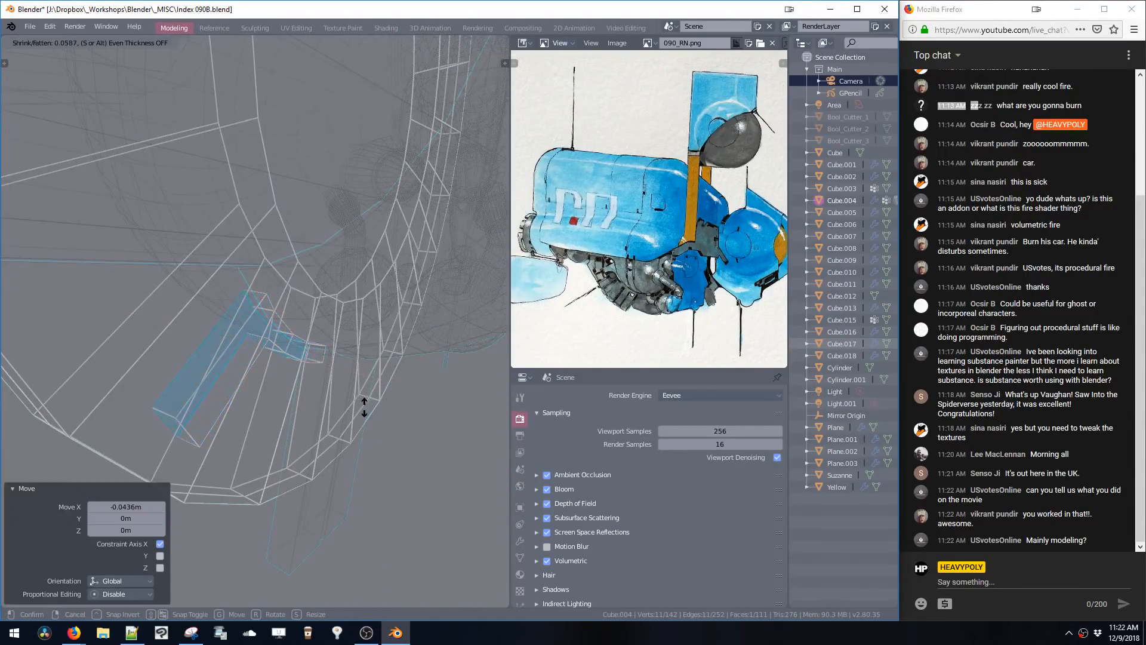
# - Extrude the face about 0.06 m thick and move the whole linked solid 0.0181 m along the X axis
pyautogui.moveTo(360, 391)
pyautogui.mouseDown(button='middle')
pyautogui.moveTo(385, 391)
pyautogui.moveTo(328, 352)
pyautogui.moveTo(361, 387)
pyautogui.mouseUp(button='middle')
pyautogui.hotkey('ctrl', 'l')
pyautogui.press('g')
pyautogui.press('x')
pyautogui.click(346, 375)
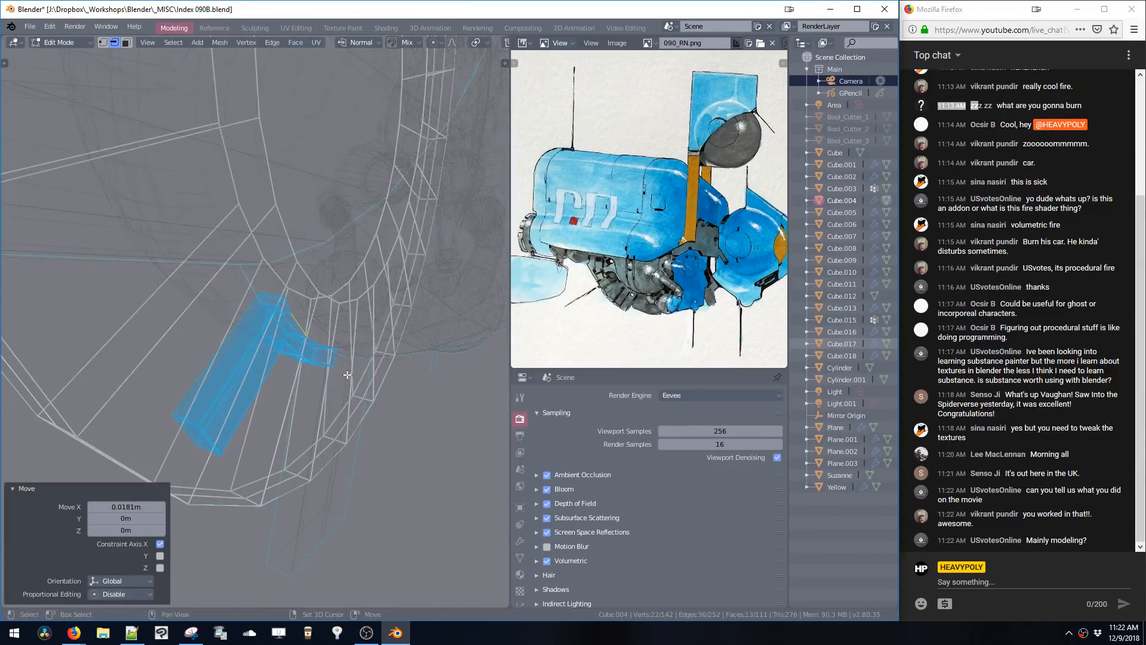
# - Separate the thickened plate from the ring into its own object and edit it in a side view
pyautogui.moveTo(372, 293); pyautogui.dragTo(335, 325, button='middle')
pyautogui.press('p')
pyautogui.keyDown('alt'); pyautogui.moveTo(255, 320); pyautogui.dragTo(374, 351, button='middle'); pyautogui.keyUp('alt')
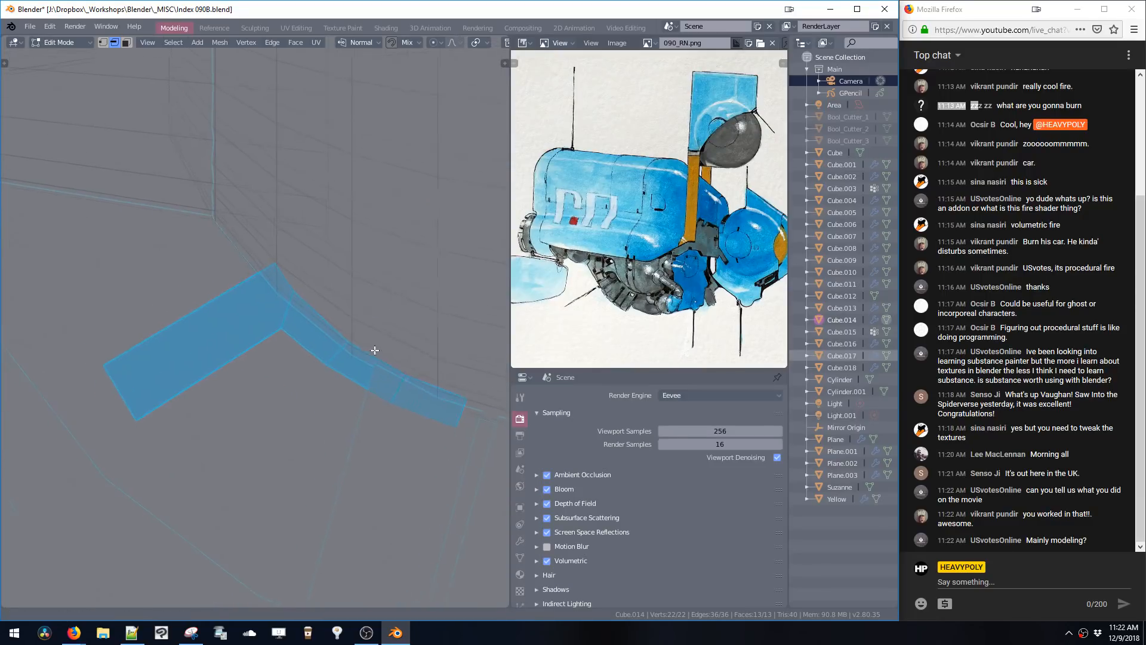
# - Examine the separated plate's cross edges, corner vertices and faces by selecting them in different selection modes
pyautogui.click(340, 359)
pyautogui.keyDown('shift'); pyautogui.moveTo(398, 399); pyautogui.dragTo(369, 351, button='middle'); pyautogui.keyUp('shift')
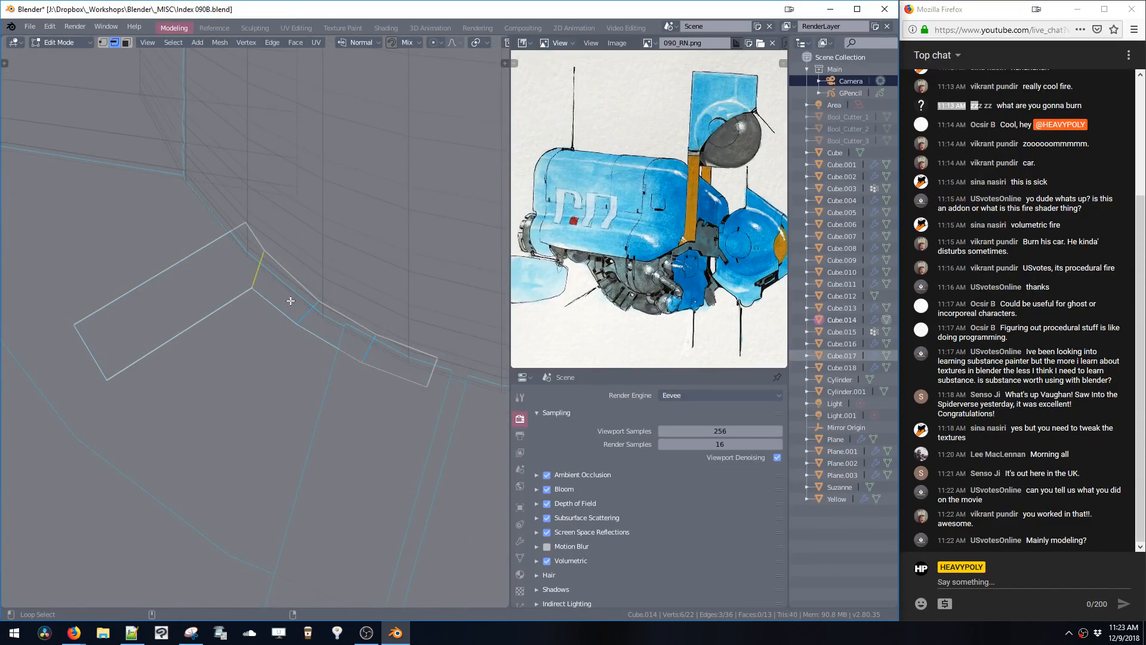
pyautogui.keyDown('alt'); pyautogui.moveTo(343, 370); pyautogui.dragTo(351, 327, button='middle'); pyautogui.keyUp('alt')
pyautogui.press('space')
pyautogui.click(365, 327)
pyautogui.keyDown('shift'); pyautogui.click(369, 295); pyautogui.keyUp('shift')
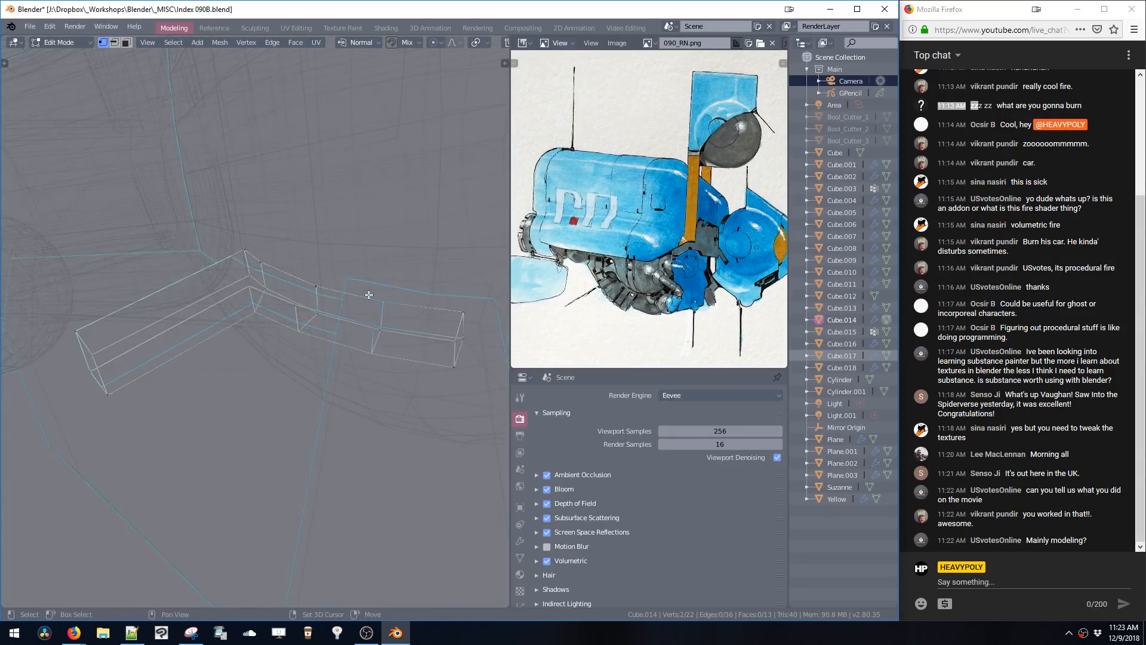
pyautogui.doubleClick(329, 314)
pyautogui.press('space')
pyautogui.click(359, 292)
pyautogui.moveTo(353, 306); pyautogui.dragTo(345, 354, button='middle')
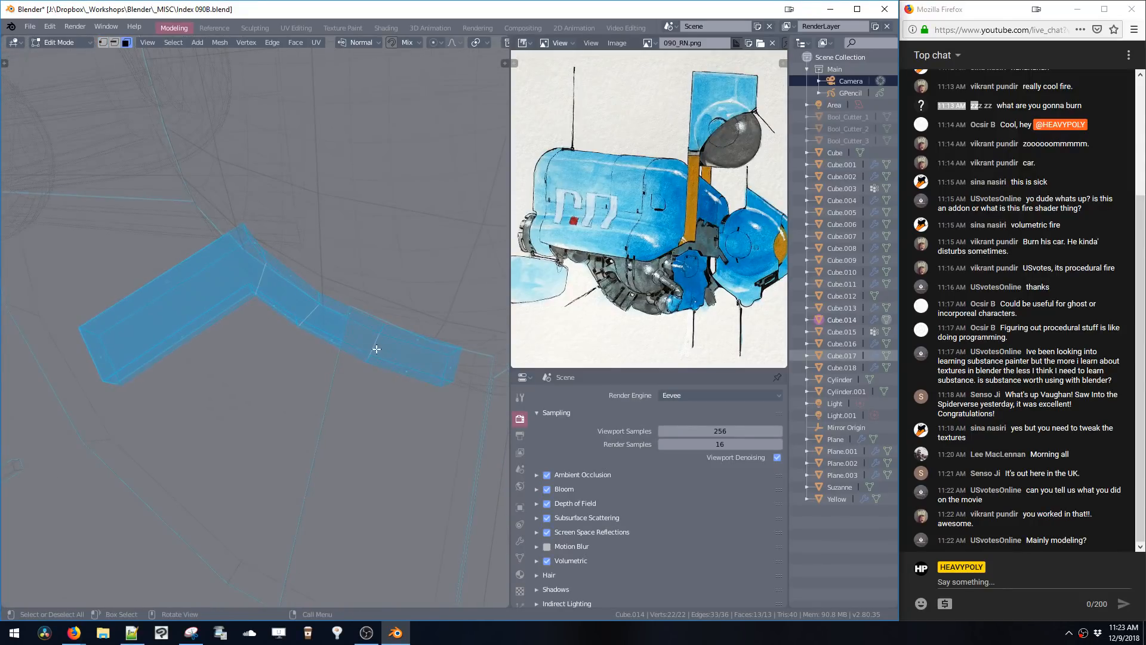
pyautogui.hotkey('alt', 'a')
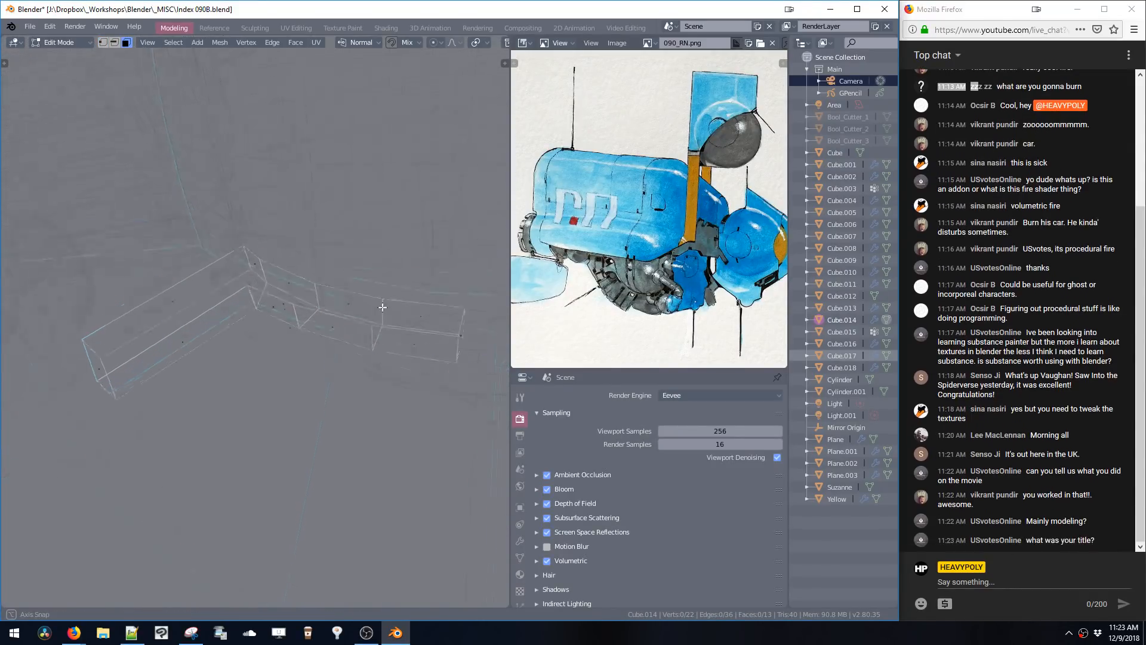
pyautogui.moveTo(386, 345)
pyautogui.mouseDown(button='middle')
pyautogui.moveTo(370, 213)
pyautogui.moveTo(387, 338)
pyautogui.mouseUp(button='middle')
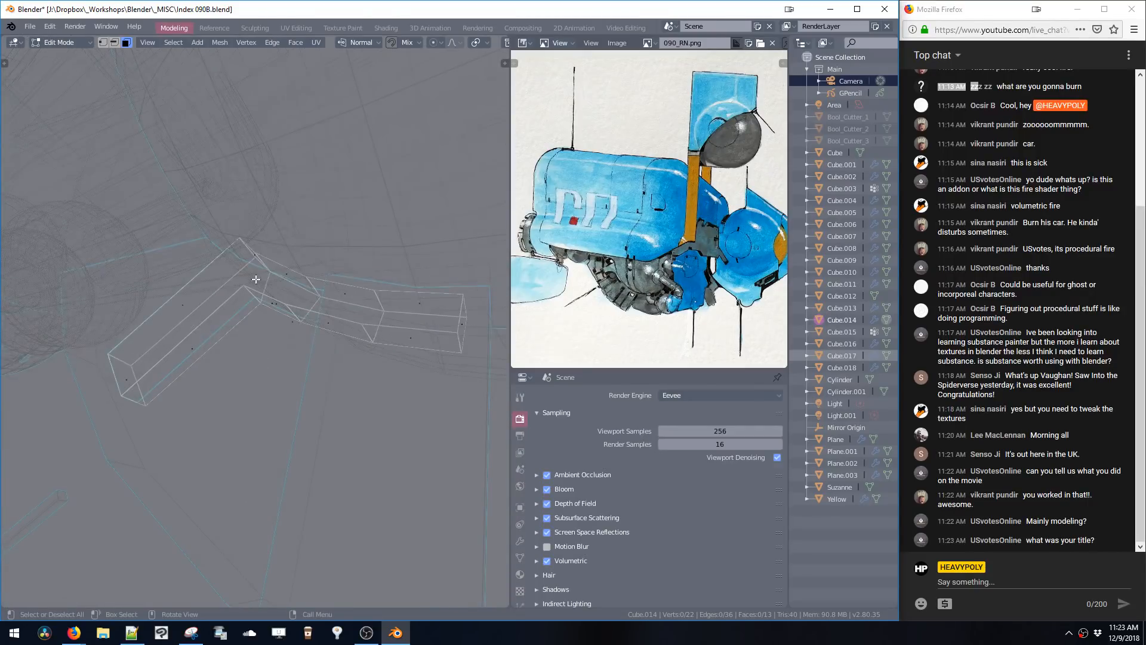
# - Duplicate the plate's side face -0.164 m along the X axis and delete the original thickened plate
pyautogui.click(182, 306)
pyautogui.moveTo(182, 306); pyautogui.dragTo(247, 279, button='middle')
pyautogui.moveTo(276, 317)
pyautogui.mouseDown(button='middle')
pyautogui.moveTo(302, 332)
pyautogui.moveTo(291, 330)
pyautogui.mouseUp(button='middle')
pyautogui.hotkey('shift', 'd')
pyautogui.click(374, 378)
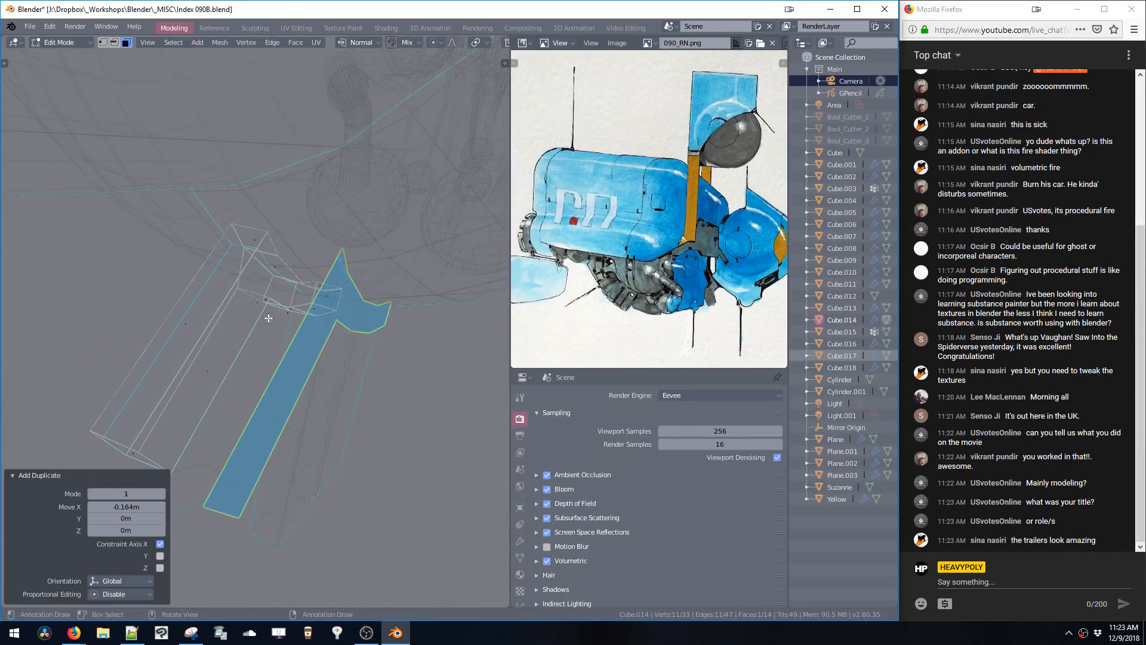
pyautogui.doubleClick(258, 303)
pyautogui.press('x')
pyautogui.click(321, 330)
# - Move the duplicated face back about 0.165 m along the X axis, and adjust it by a further -0.00951 m
pyautogui.press('g')
pyautogui.press('x')
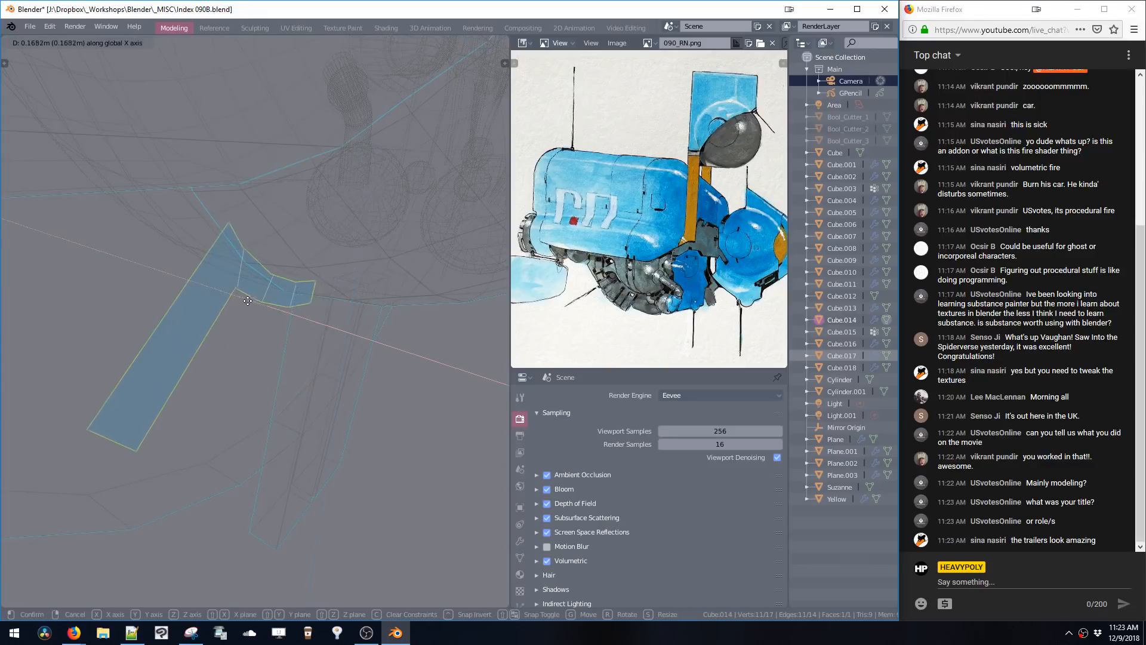
pyautogui.click(282, 303)
pyautogui.moveTo(283, 303); pyautogui.dragTo(301, 317, button='middle')
pyautogui.press('g')
pyautogui.press('x')
pyautogui.click(306, 321)
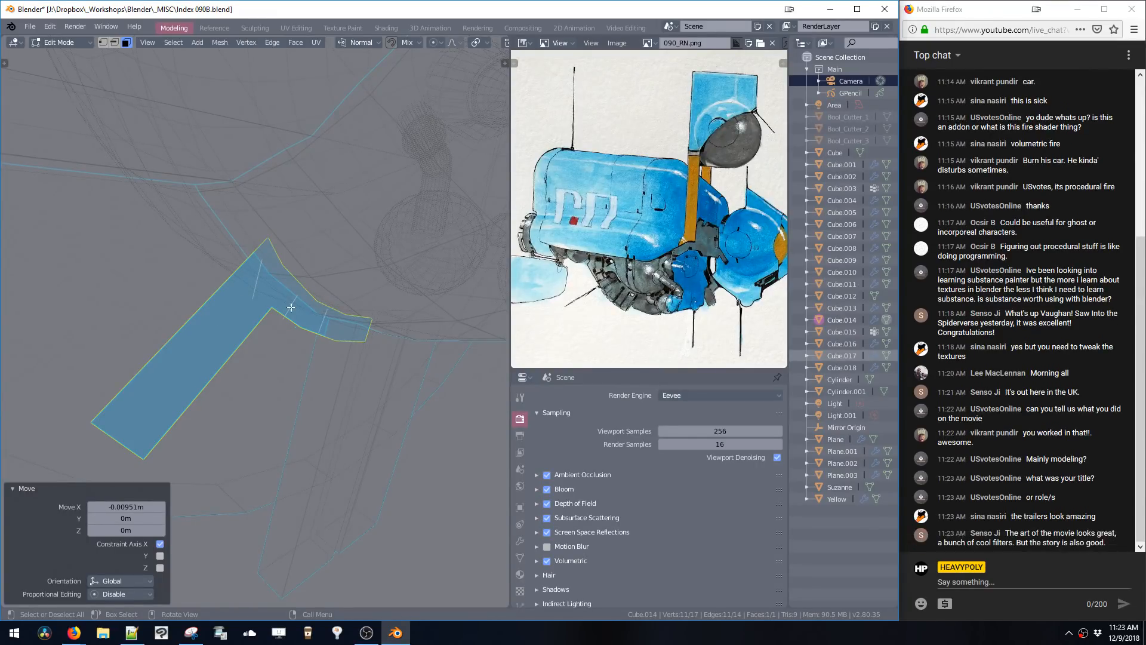
# - Delete the loose leftover cross-edge vertices lying over the curved part of the flat plate outline
pyautogui.moveTo(319, 317); pyautogui.dragTo(413, 317, button='middle')
pyautogui.press('1')
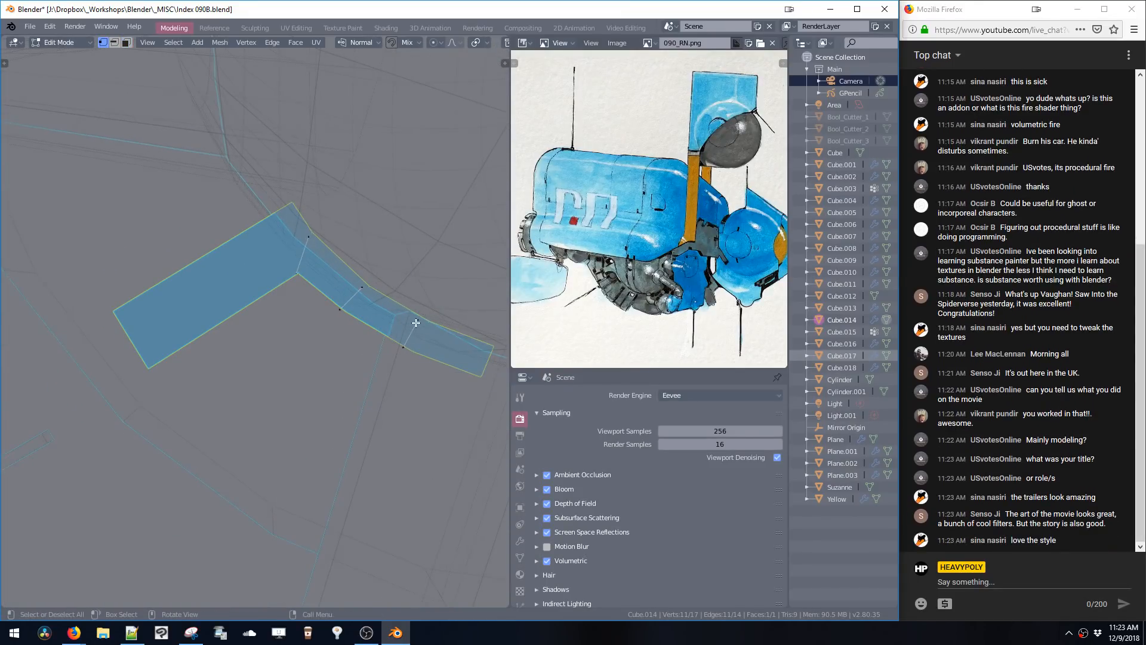
pyautogui.doubleClick(416, 323)
pyautogui.press('x')
pyautogui.doubleClick(340, 310)
pyautogui.press('x')
pyautogui.click(307, 237)
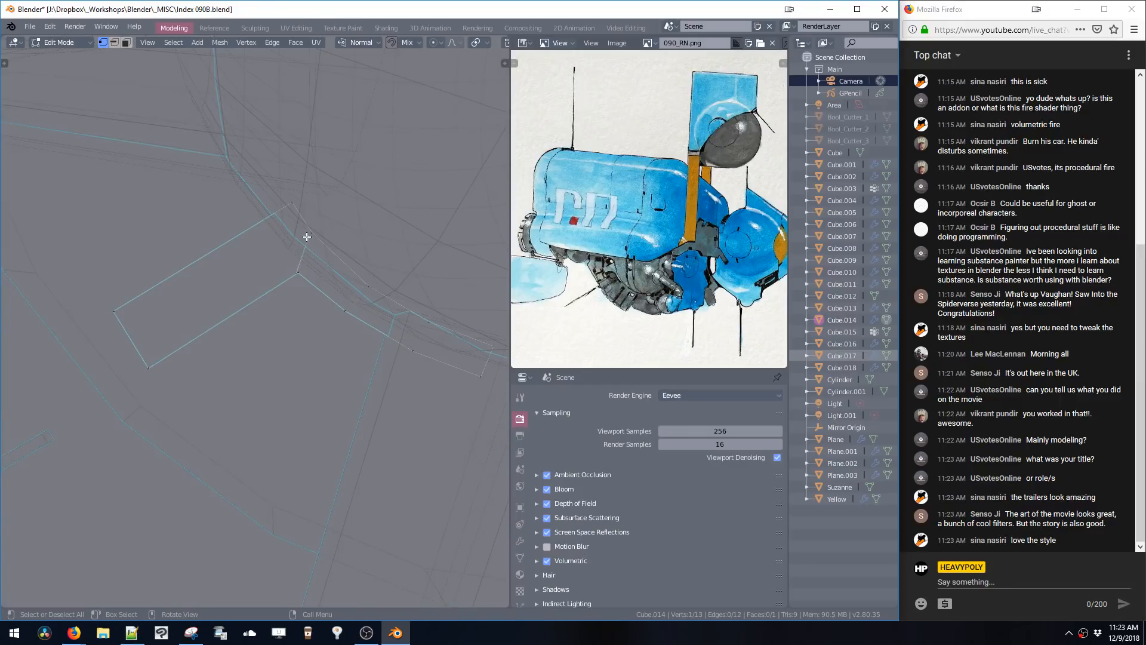
pyautogui.press('x')
# - Connect opposite vertices across the curved arm to divide the plate into four faces, and select the whole linked plate
pyautogui.moveTo(307, 237); pyautogui.dragTo(331, 279, button='middle')
pyautogui.keyDown('shift'); pyautogui.click(334, 268); pyautogui.keyUp('shift')
pyautogui.keyDown('shift'); pyautogui.click(305, 295); pyautogui.keyUp('shift')
pyautogui.press('f')
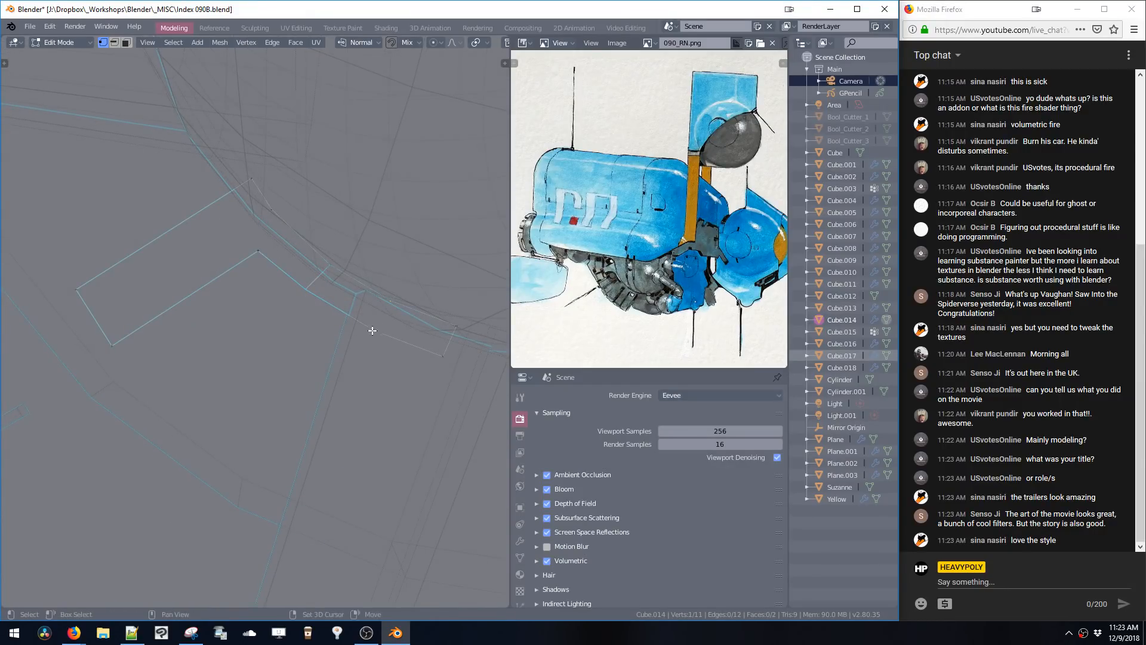
pyautogui.keyDown('shift'); pyautogui.click(257, 264); pyautogui.keyUp('shift')
pyautogui.press('a')
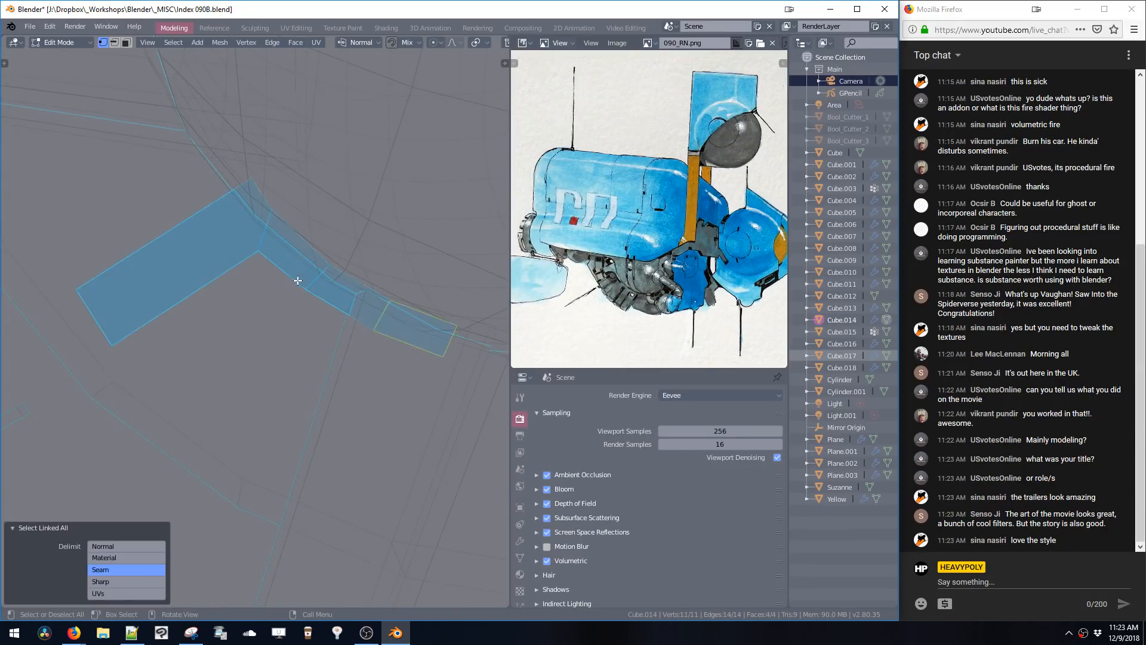
# - Extrude the complete linked plate face sideways to give it thickness again
pyautogui.press('3')
pyautogui.moveTo(296, 277); pyautogui.dragTo(363, 309, button='middle')
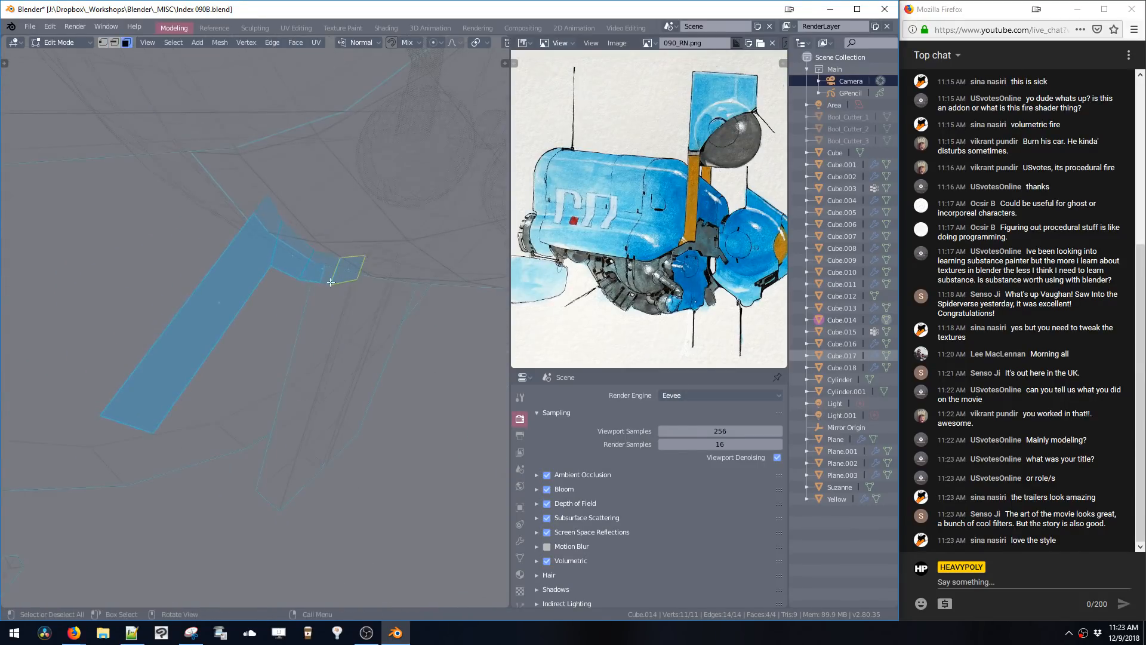
pyautogui.doubleClick(290, 260)
pyautogui.press('e')
pyautogui.click(300, 289)
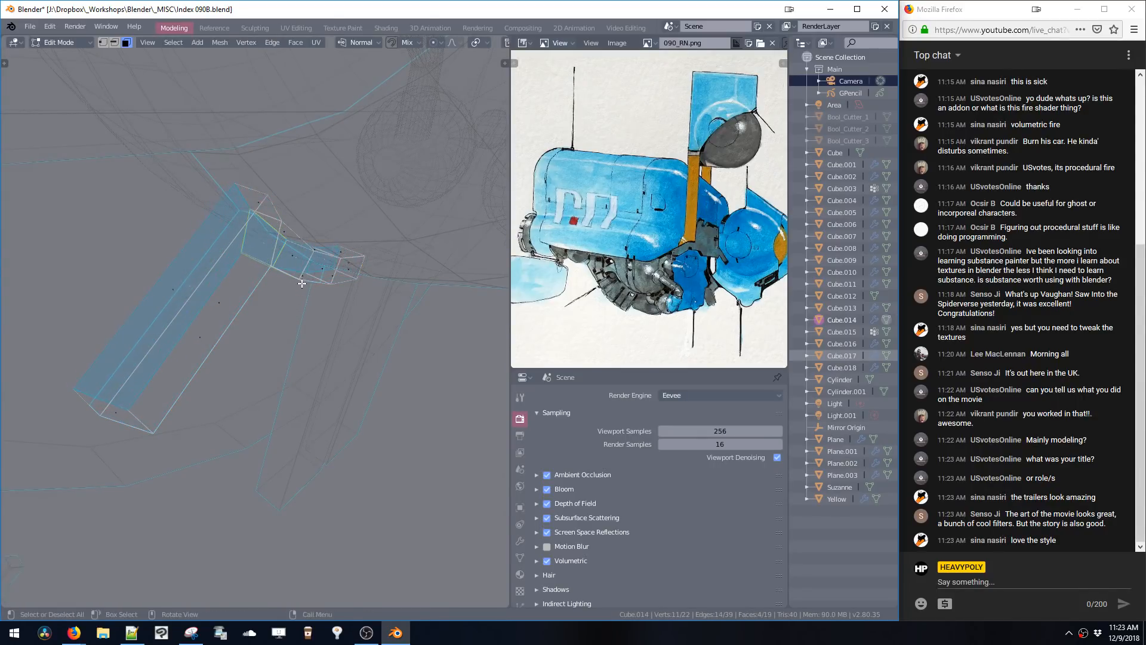
# - Try a multi-segment bevel on the edge at the plate's inner corner, and undo it
pyautogui.moveTo(300, 288); pyautogui.dragTo(296, 334, button='middle')
pyautogui.hotkey('shift', 'z')
pyautogui.press('2')
pyautogui.click(260, 270)
pyautogui.hotkey('ctrl', 'b')
pyautogui.scroll(8, 269, 382)
pyautogui.click(273, 415)
pyautogui.hotkey('ctrl', 'z')
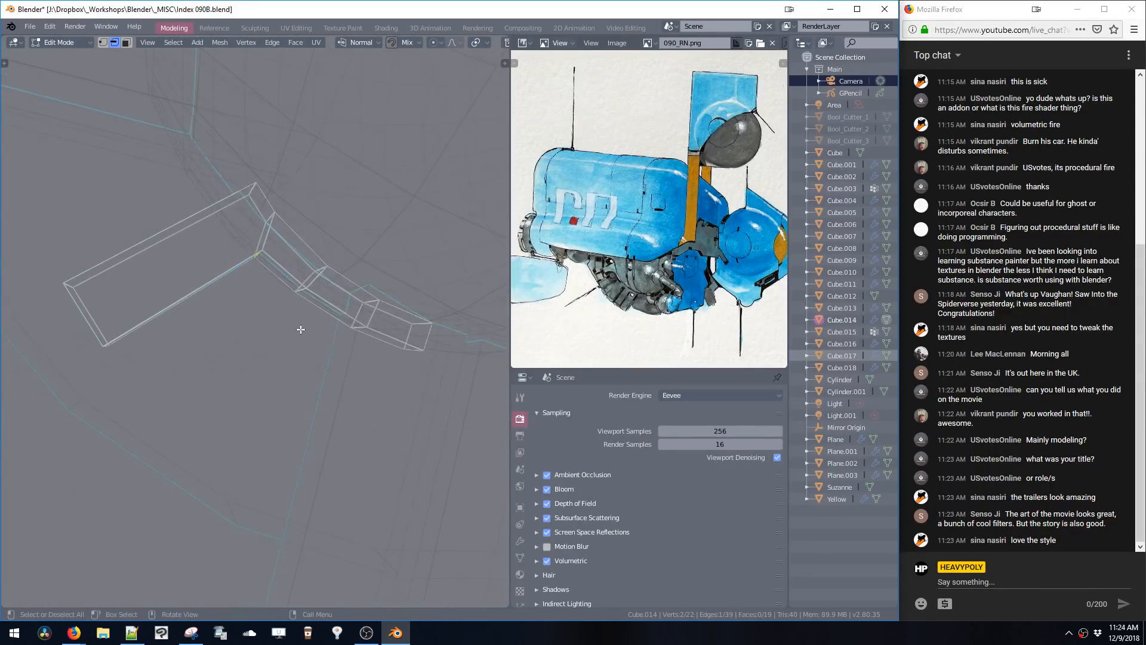
# - Bevel the edge at the arm's inner bend with 11 segments and an amount of about 0.084
pyautogui.hotkey('ctrl', 'b')
pyautogui.scroll(10, 297, 393)
pyautogui.click(297, 393)
pyautogui.moveTo(297, 394); pyautogui.dragTo(329, 336, button='middle')
pyautogui.press('w')
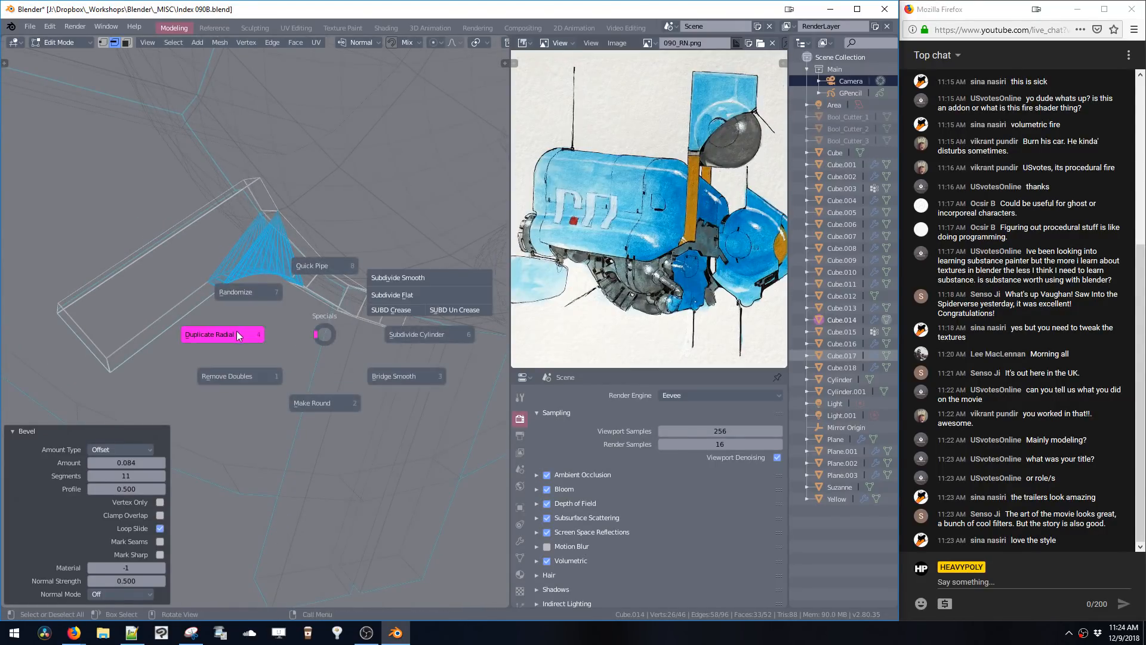
pyautogui.click(318, 336)
pyautogui.doubleClick(290, 278)
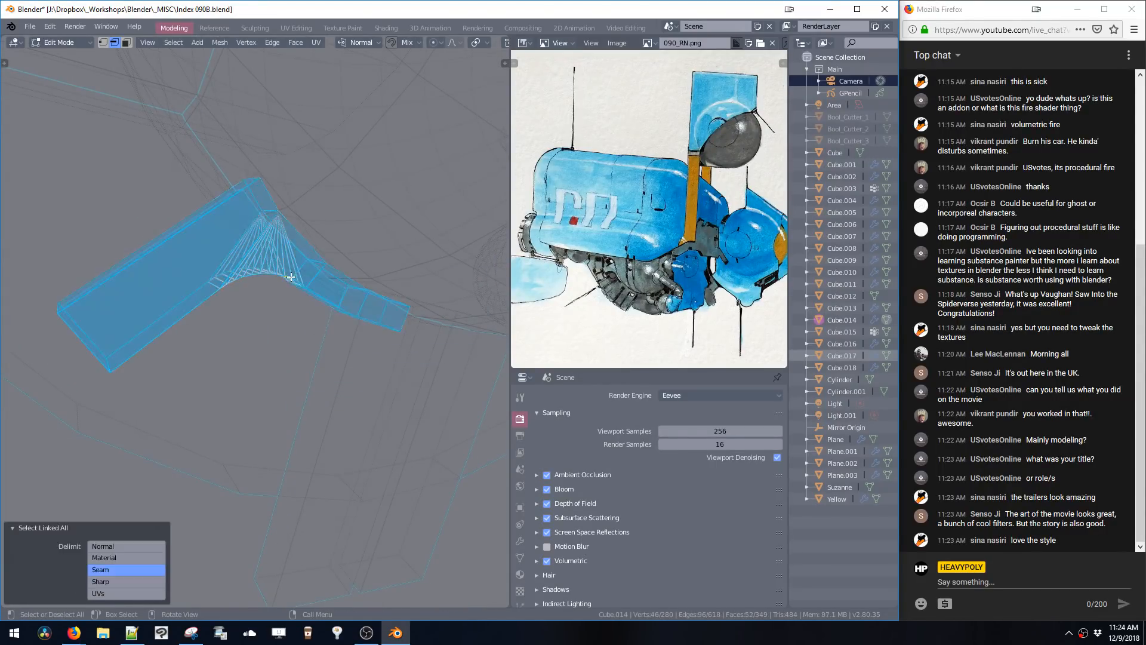
pyautogui.hotkey('ctrl', 'z')
pyautogui.hotkey('ctrl', 'z')
pyautogui.hotkey('ctrl', 'z')
pyautogui.hotkey('ctrl', 'z')
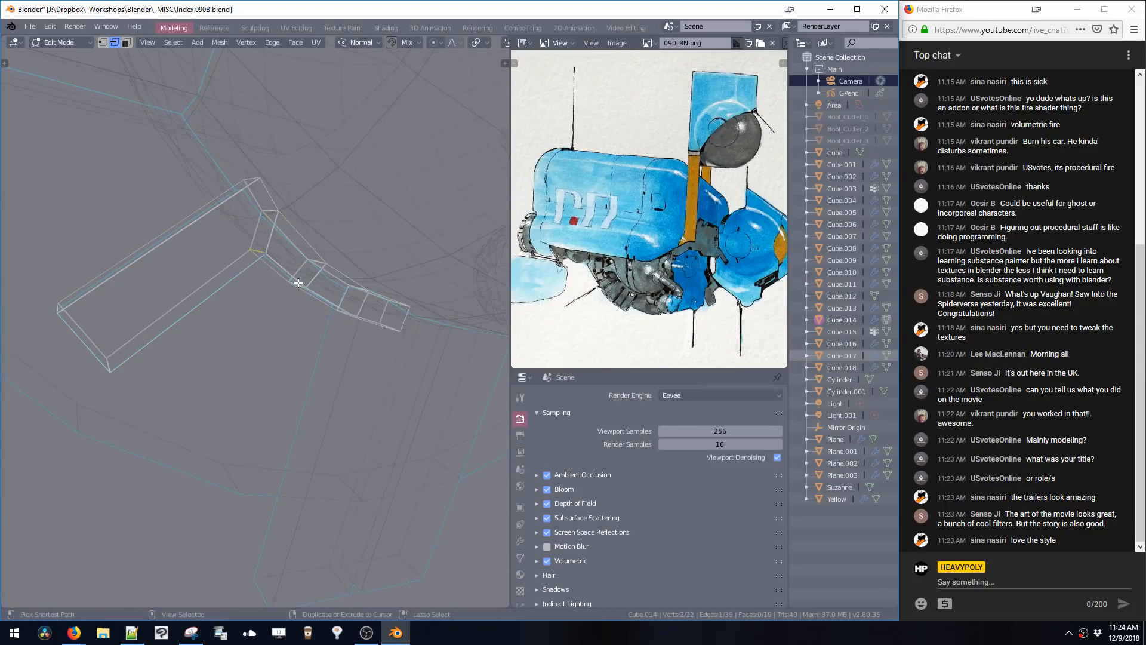
pyautogui.hotkey('ctrl', 'shift', 'z')
# - Remove doubles from the whole linked arm with a merge distance of 0.0001 m
pyautogui.hotkey('ctrl', 'l')
pyautogui.press('w')
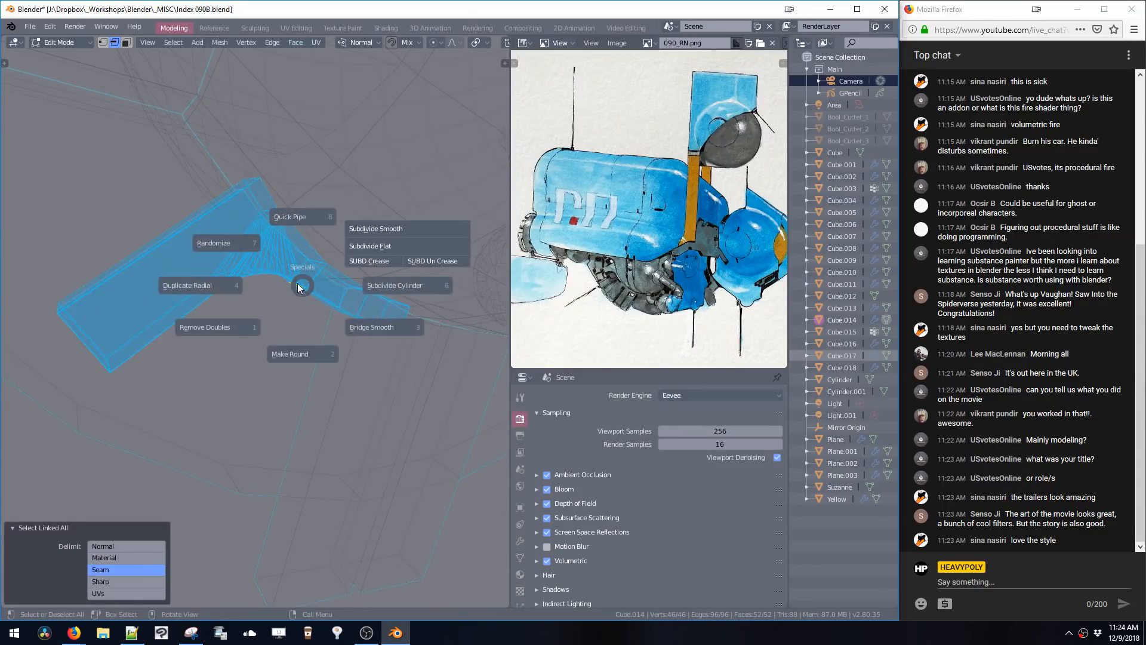
pyautogui.click(270, 327)
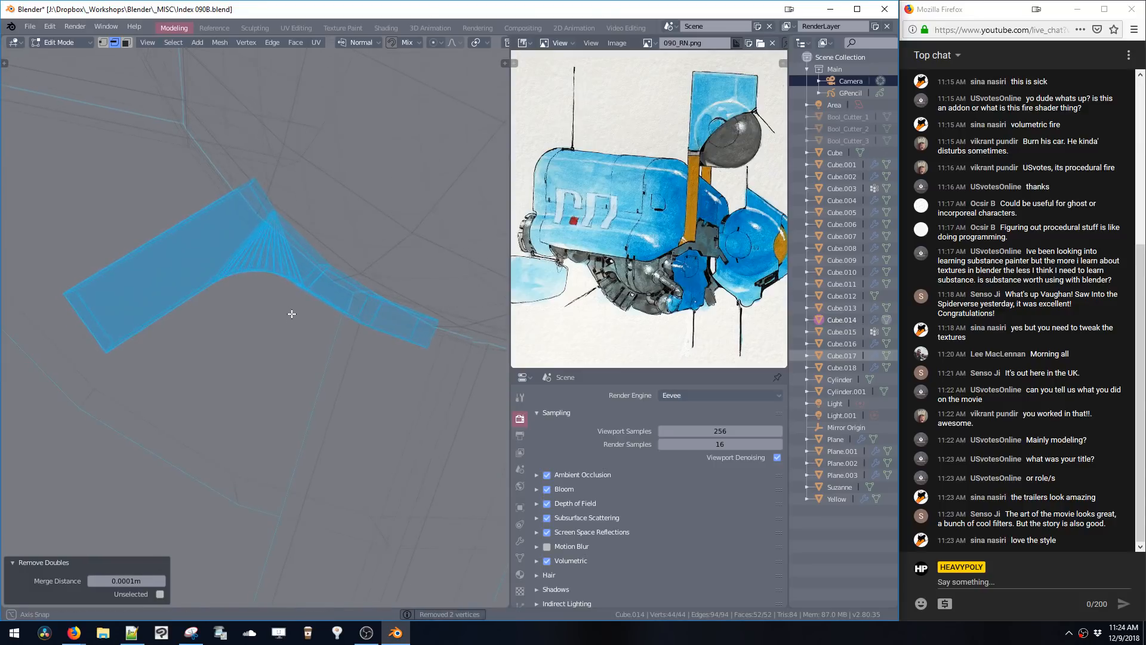
# - From the side, select a vertex on the rounded bend and add a filled 32-vertex circle there
pyautogui.moveTo(292, 310)
pyautogui.mouseDown(button='middle')
pyautogui.moveTo(273, 293)
pyautogui.moveTo(274, 319)
pyautogui.mouseUp(button='middle')
pyautogui.press('v')
pyautogui.click(334, 322)
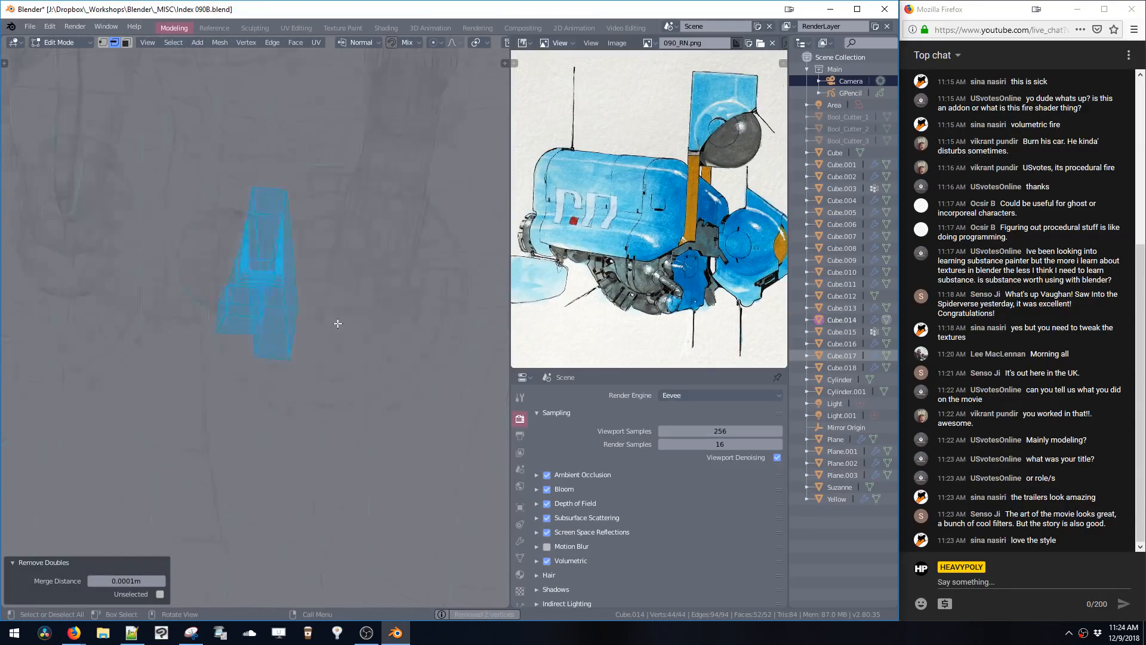
pyautogui.press('v')
pyautogui.click(234, 314)
pyautogui.hotkey('shift', 'a')
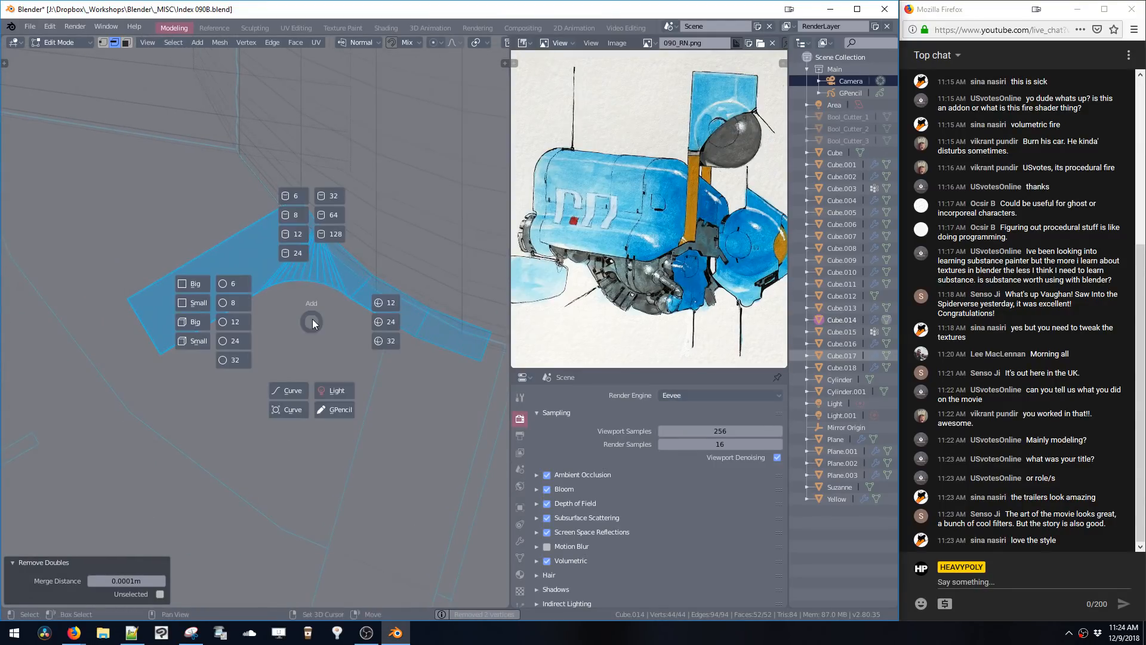
pyautogui.press('Escape')
pyautogui.click(273, 305)
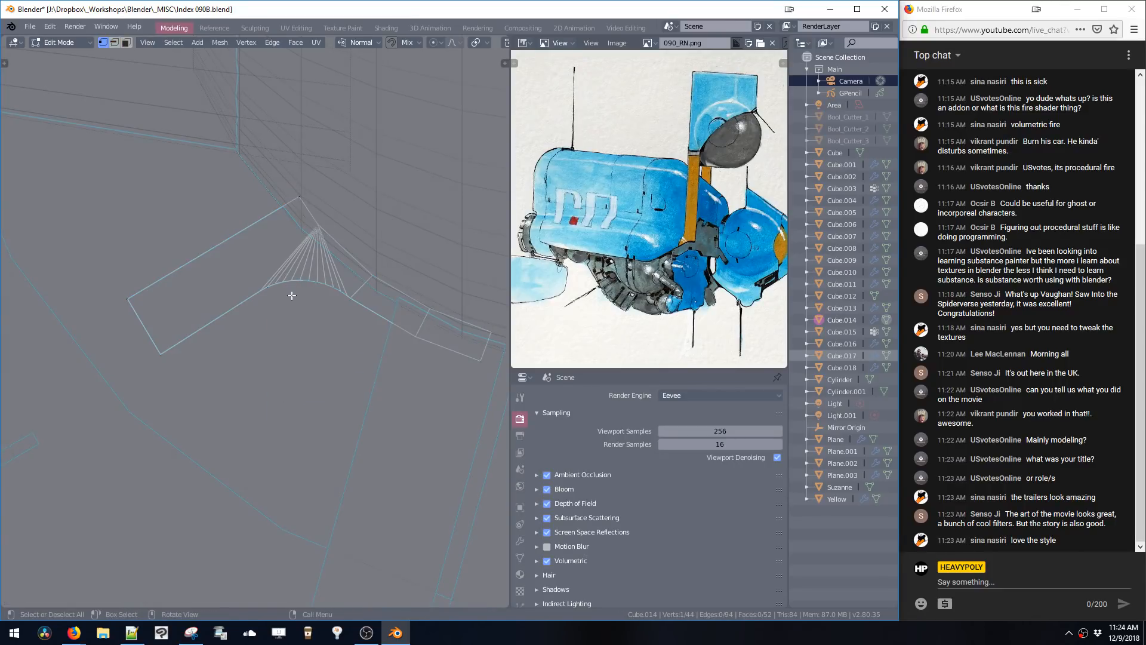
pyautogui.hotkey('shift', 'a')
pyautogui.click(203, 345)
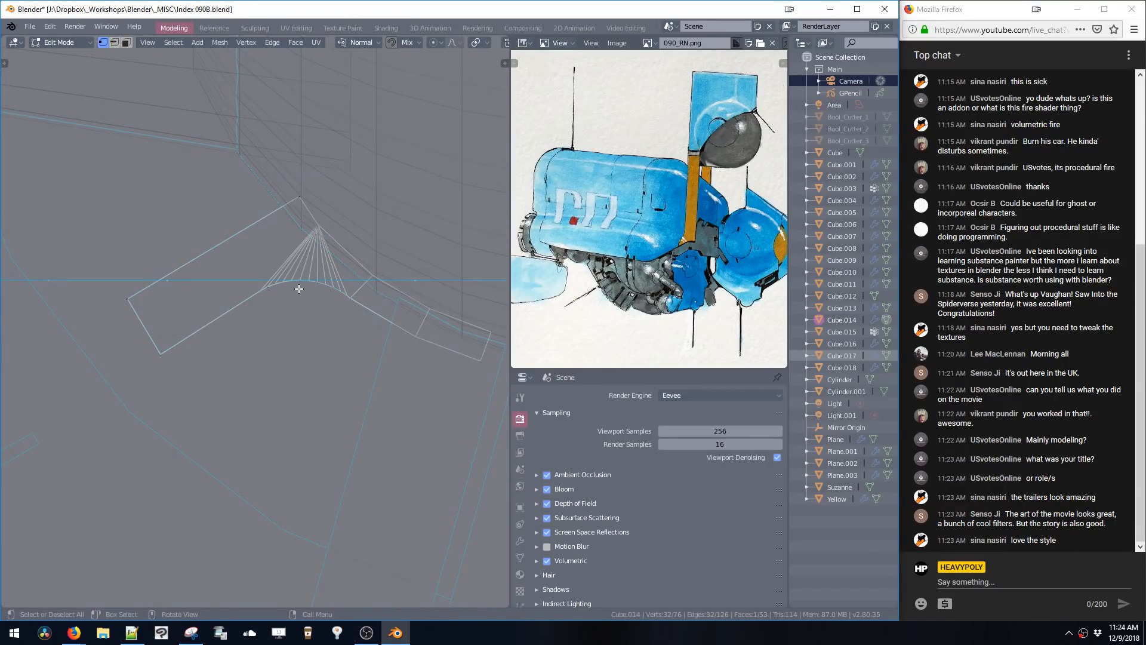
# - Rotate the new circle about X and then Z so it faces the side view
pyautogui.hotkey('alt', 'r')
pyautogui.click(374, 391)
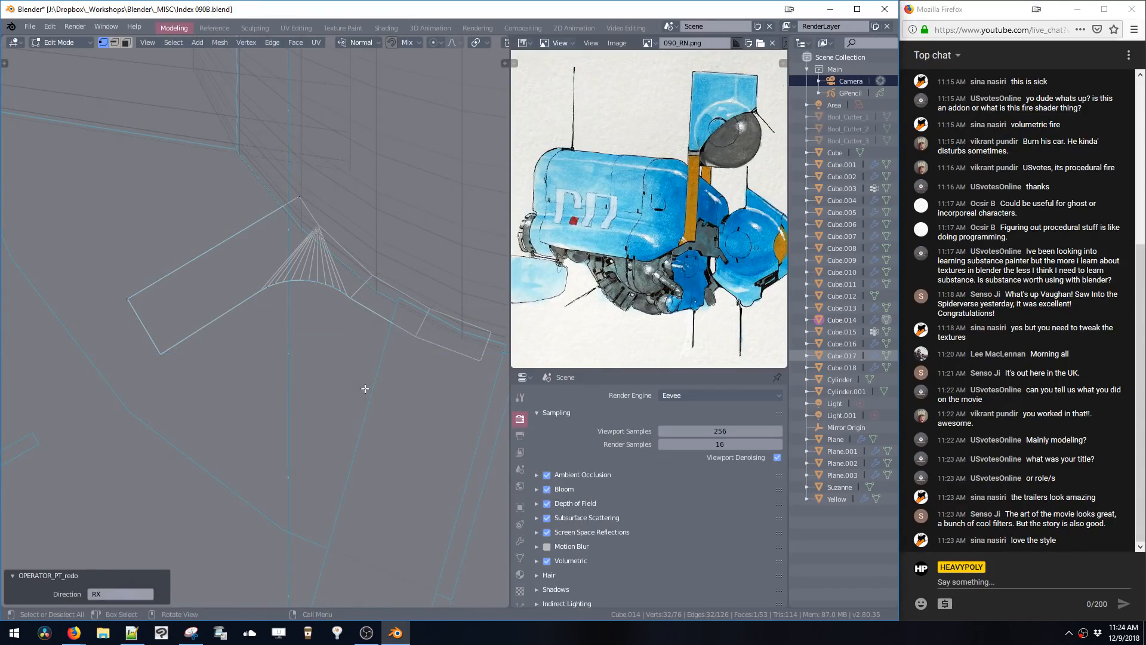
pyautogui.hotkey('alt', 'r')
pyautogui.click(418, 438)
# - Resize the circle to roughly match the arm's rounded bend and move it just below the bend
pyautogui.press('s')
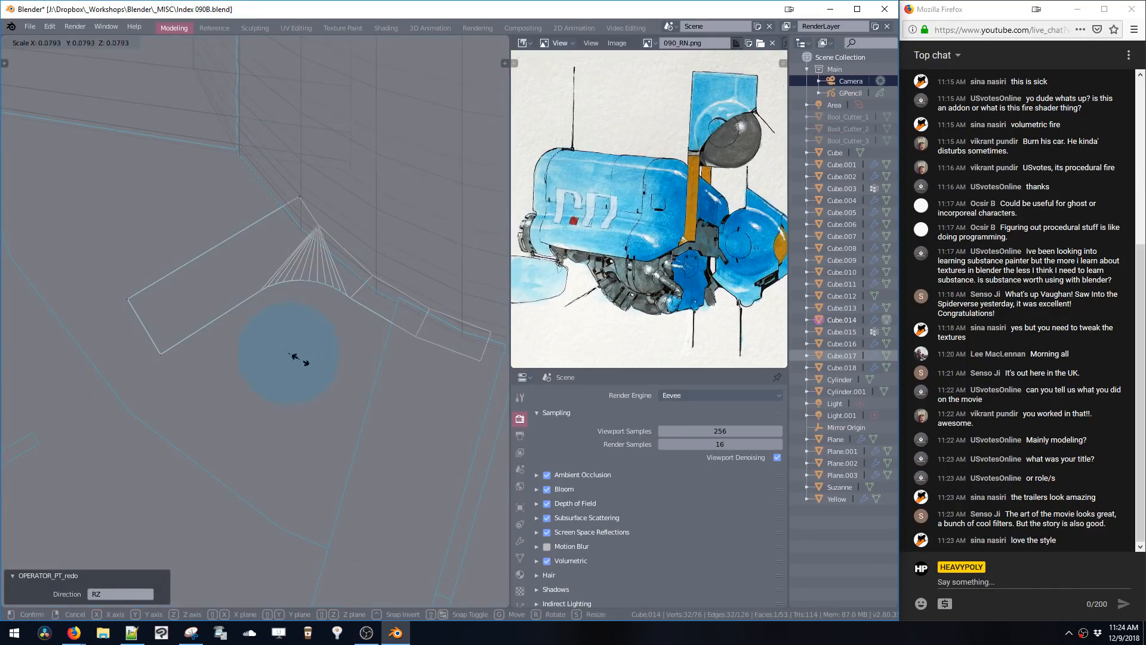
pyautogui.click(310, 370)
pyautogui.press('g')
pyautogui.click(363, 407)
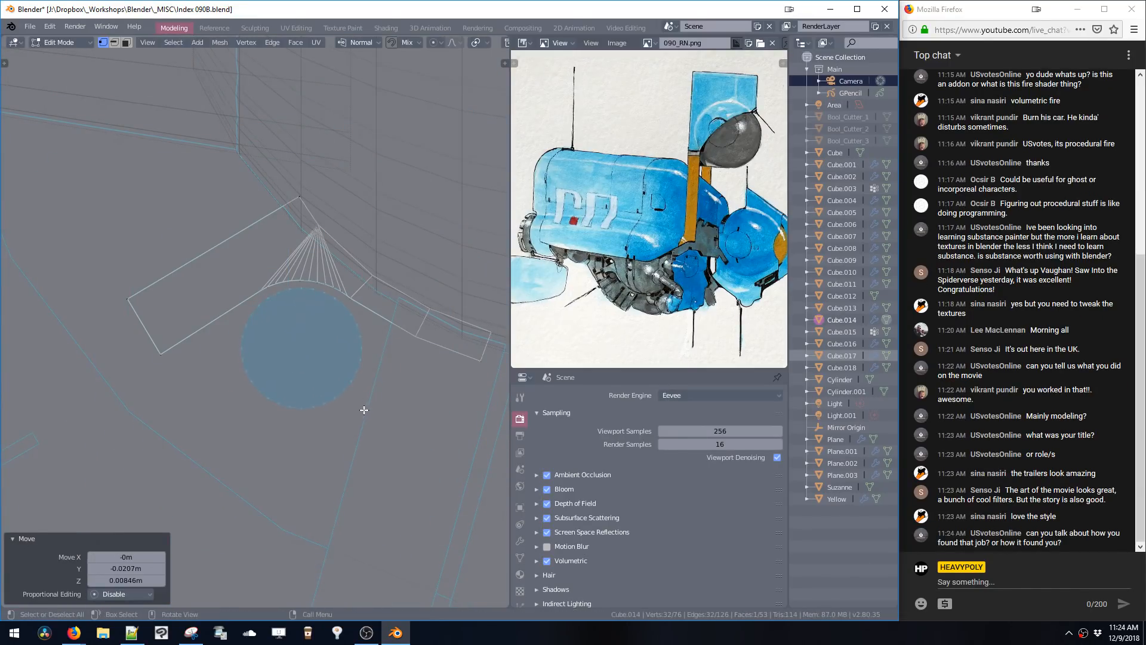
pyautogui.press('g')
pyautogui.click(352, 395)
pyautogui.press('s')
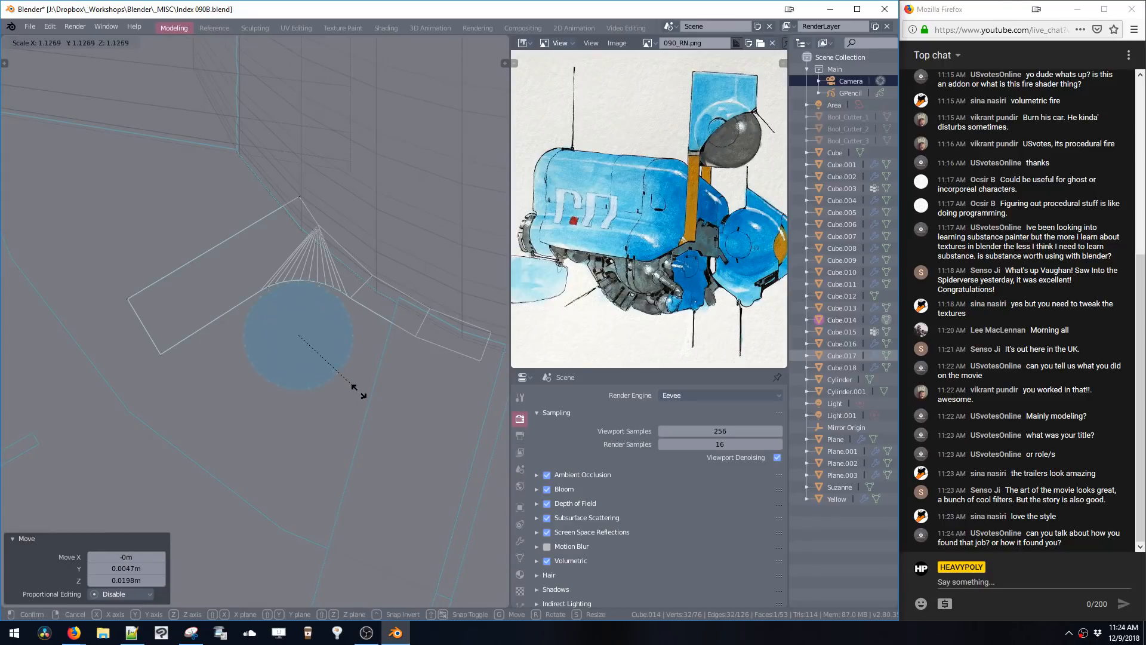
pyautogui.click(358, 391)
pyautogui.press('g')
pyautogui.click(372, 416)
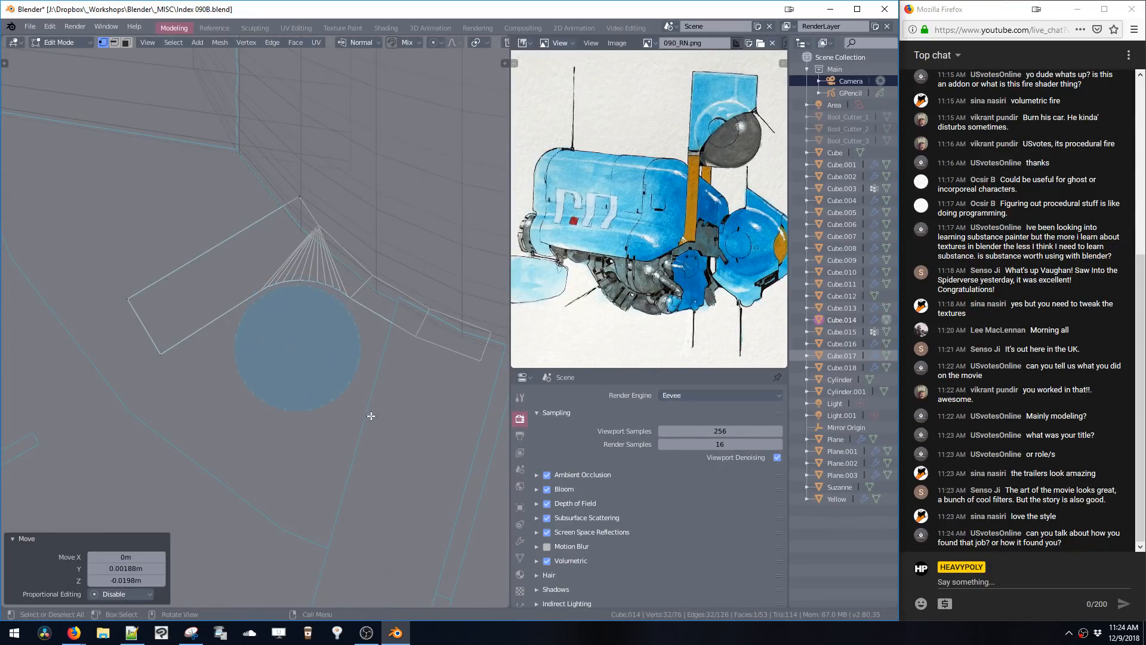
# - Fine-tune the circle's scale and position so it nests beneath the rounded bend
pyautogui.press('s')
pyautogui.click(379, 423)
pyautogui.press('g')
pyautogui.click(383, 427)
pyautogui.press('s')
pyautogui.click(381, 427)
pyautogui.press('s')
pyautogui.click(381, 431)
pyautogui.press('s')
pyautogui.click(358, 392)
pyautogui.press('g')
pyautogui.click(359, 371)
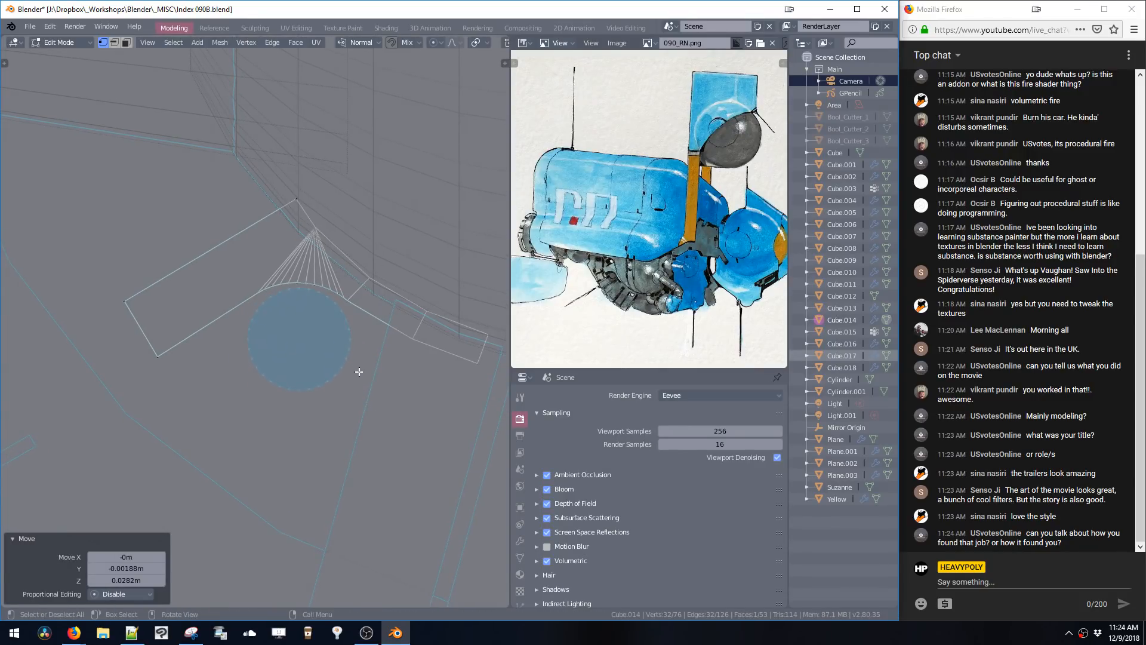
# - Extrude the circle into a disc beneath the bend
pyautogui.keyDown('ctrl'); pyautogui.moveTo(363, 366); pyautogui.dragTo(330, 332, button='middle'); pyautogui.keyUp('ctrl')
pyautogui.press('e')
pyautogui.click(322, 298)
# - Bevel the rims of both circular faces of the disc, then clear the selection
pyautogui.click(294, 296)
pyautogui.moveTo(295, 298); pyautogui.dragTo(329, 329, button='middle')
pyautogui.press('3')
pyautogui.scroll(4, 288, 311)
pyautogui.hotkey('ctrl', 'b')
pyautogui.click(311, 361)
pyautogui.click(262, 331)
pyautogui.hotkey('ctrl', 'b')
pyautogui.click(254, 322)
pyautogui.press('2')
pyautogui.click(254, 322)
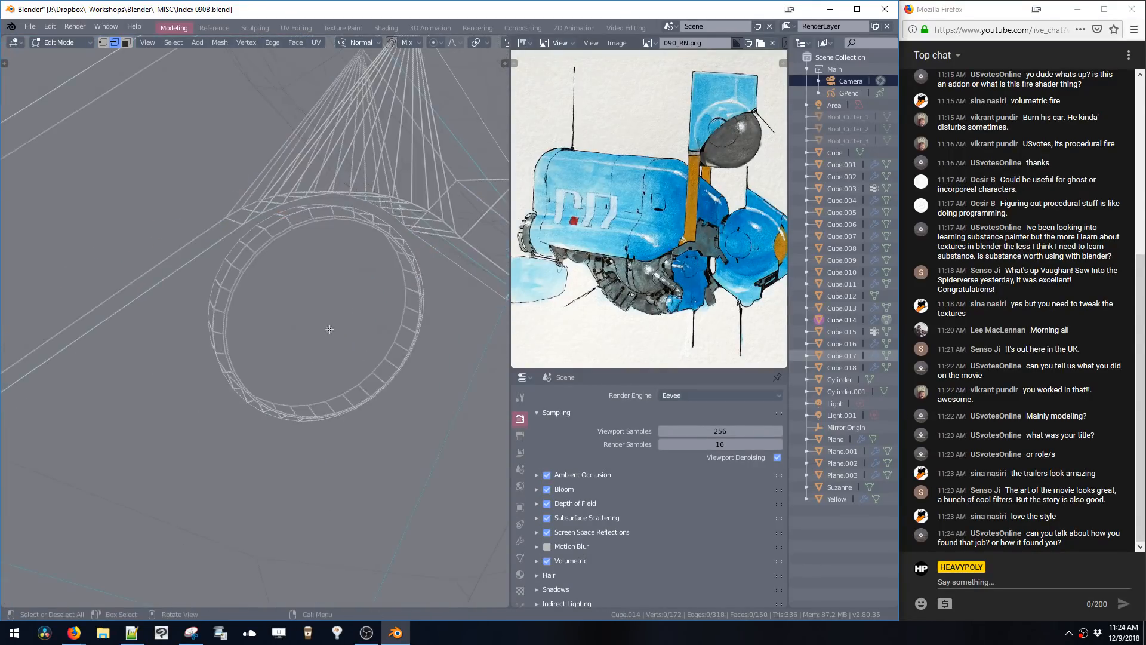
# - Try to move the linked disc geometry, then undo the move
pyautogui.hotkey('ctrl', 'l')
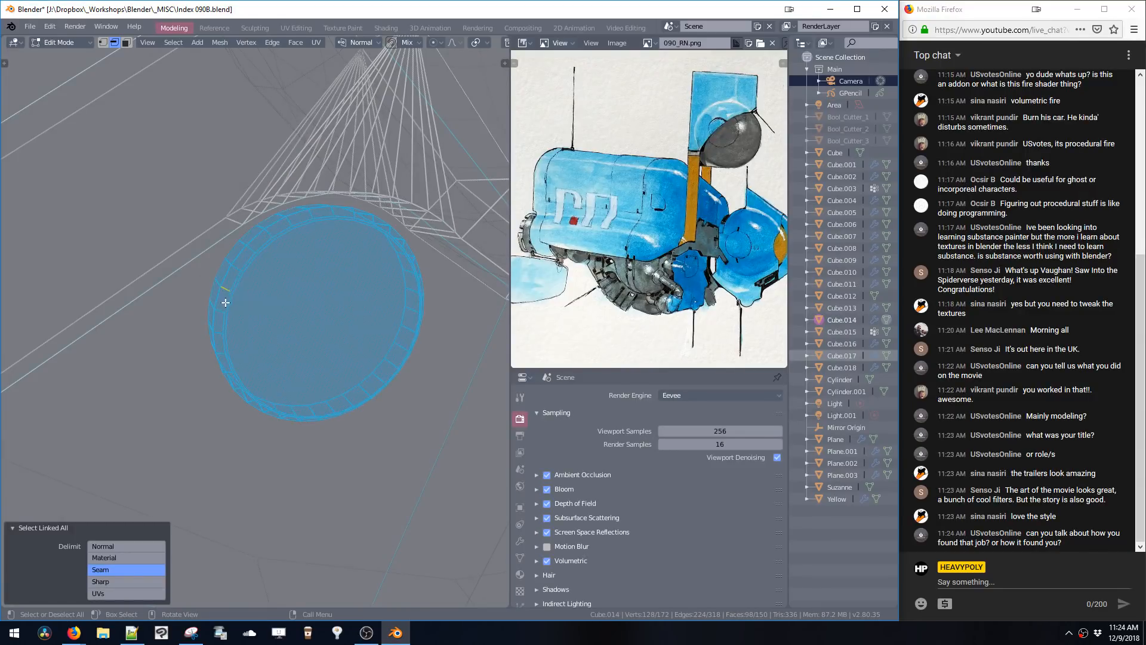
pyautogui.press('3')
pyautogui.click(327, 325)
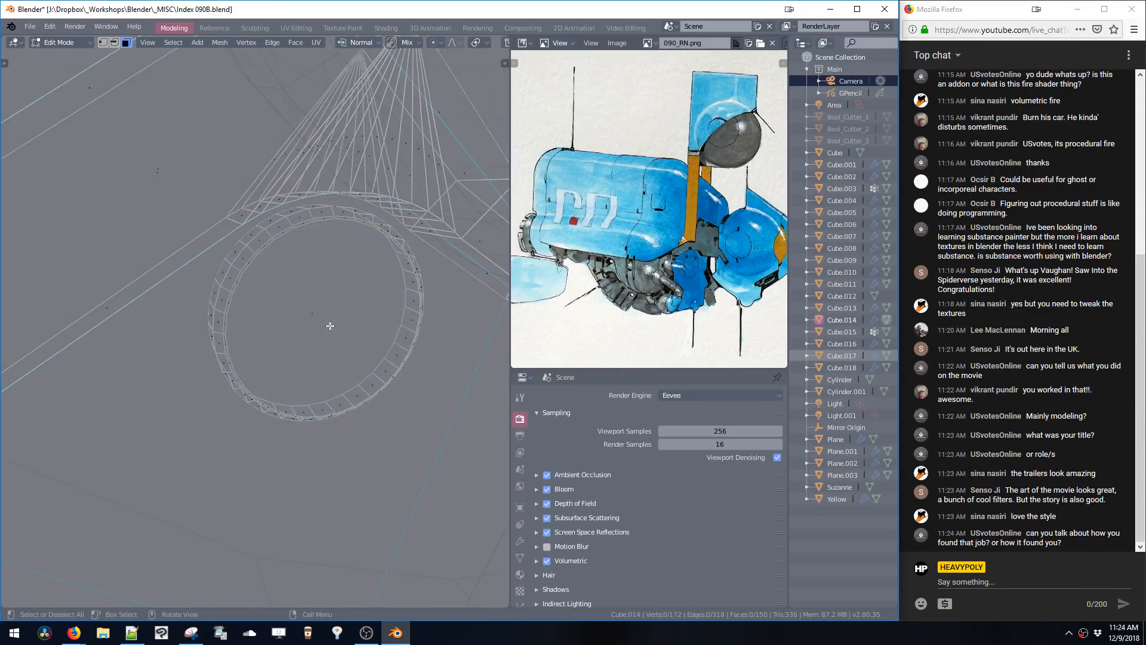
pyautogui.hotkey('ctrl', 'l')
pyautogui.moveTo(323, 328); pyautogui.dragTo(319, 351, button='middle')
pyautogui.press('g')
pyautogui.click(354, 373)
pyautogui.hotkey('ctrl', 'z')
pyautogui.click(314, 356)
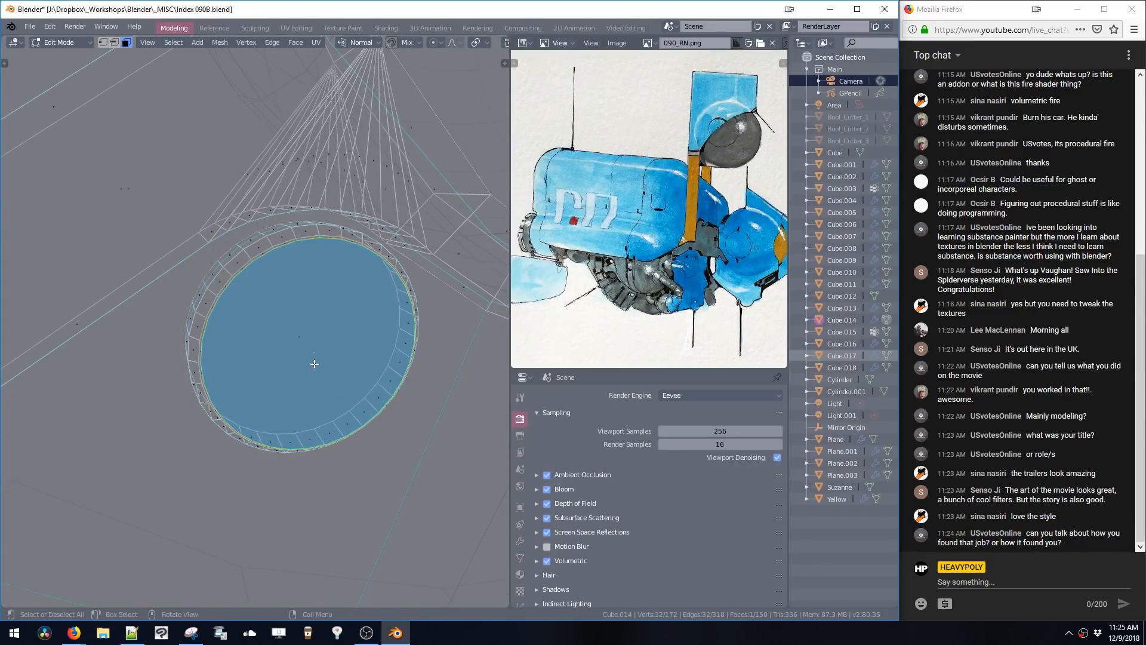
# - Duplicate the arm's outer end face, move it about -0.142 m in Y and -0.145 m in Z, and rotate it about -25.9° and then 6.96°
pyautogui.moveTo(327, 371); pyautogui.dragTo(82, 313, button='middle')
pyautogui.click(92, 328)
pyautogui.hotkey('shift', 'd')
pyautogui.click(200, 426)
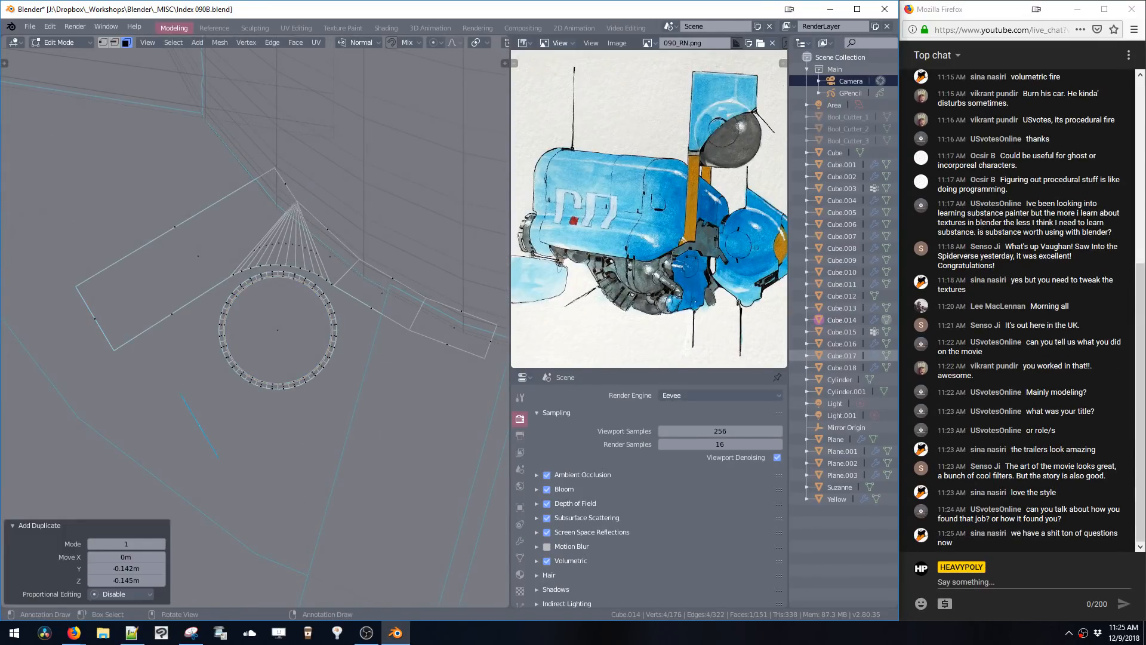
pyautogui.press('r')
pyautogui.click(331, 448)
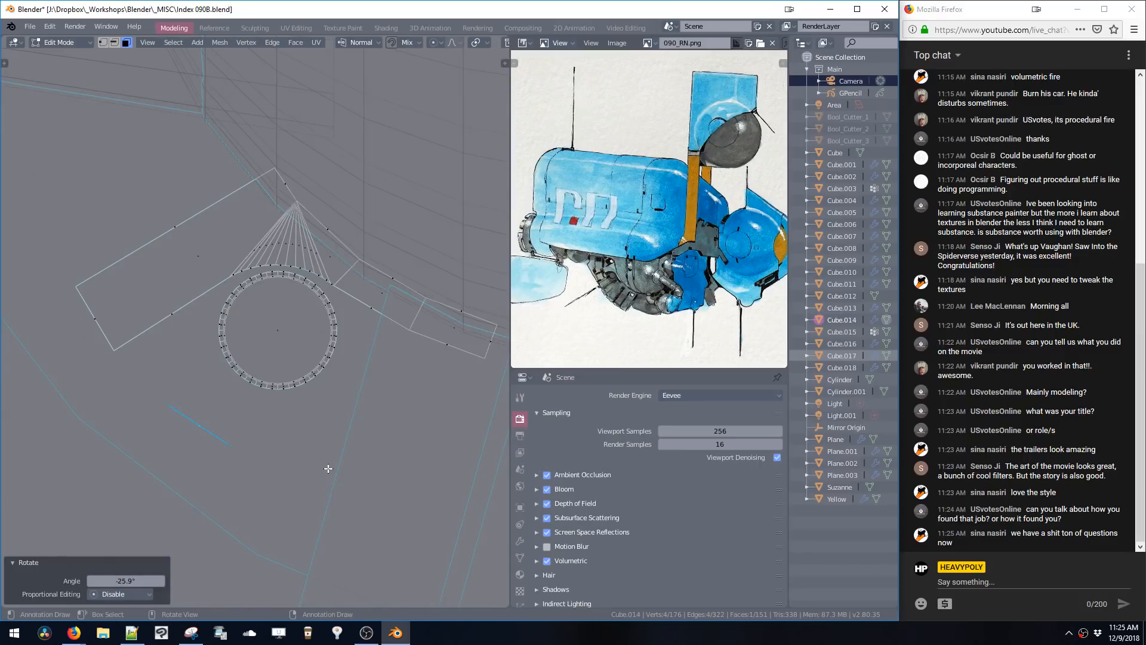
pyautogui.press('r')
pyautogui.click(318, 485)
# - Extrude the duplicated face into a long box and move the whole box so it overlaps the disc
pyautogui.press('e')
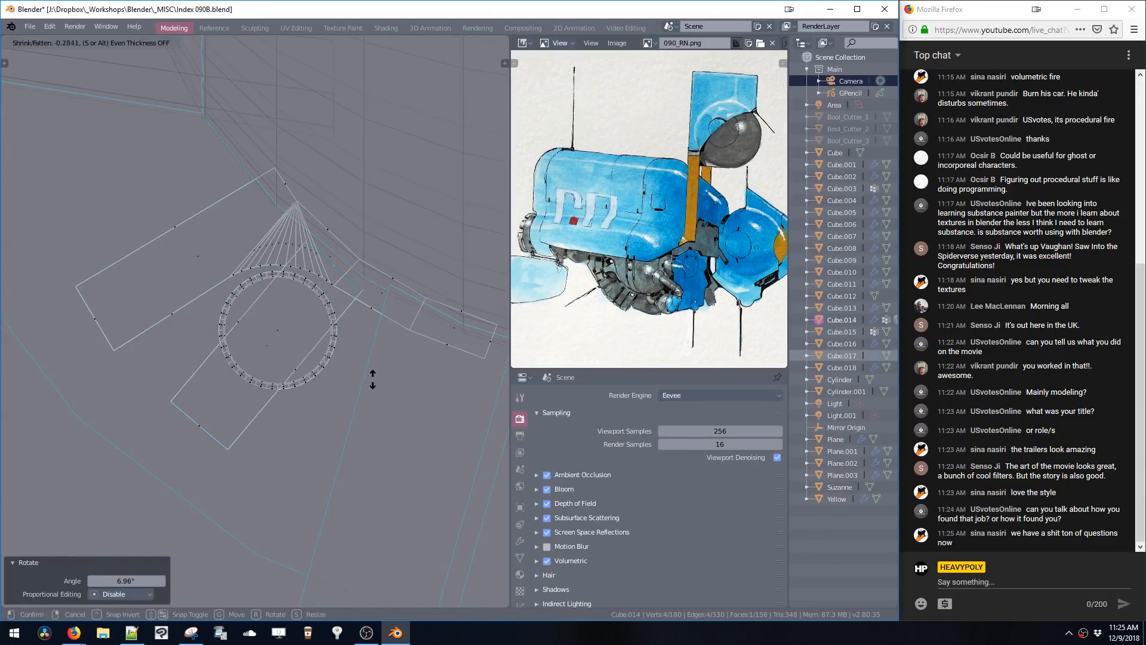
pyautogui.click(377, 368)
pyautogui.hotkey('ctrl', 'l')
pyautogui.press('g')
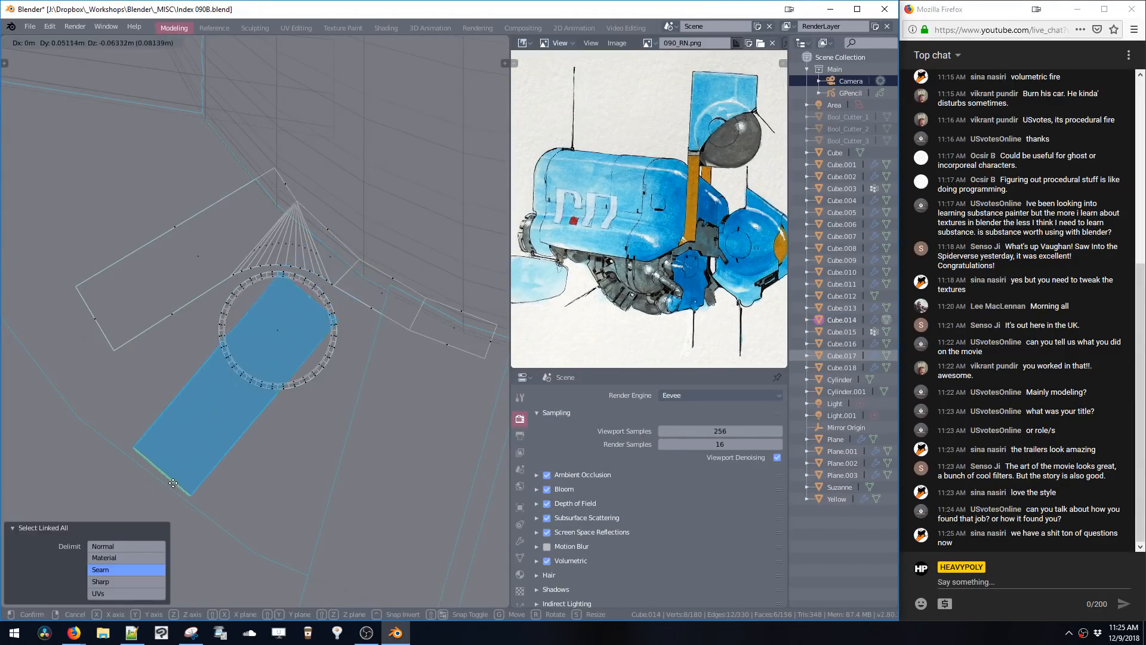
pyautogui.click(183, 482)
pyautogui.press('g')
pyautogui.click(209, 474)
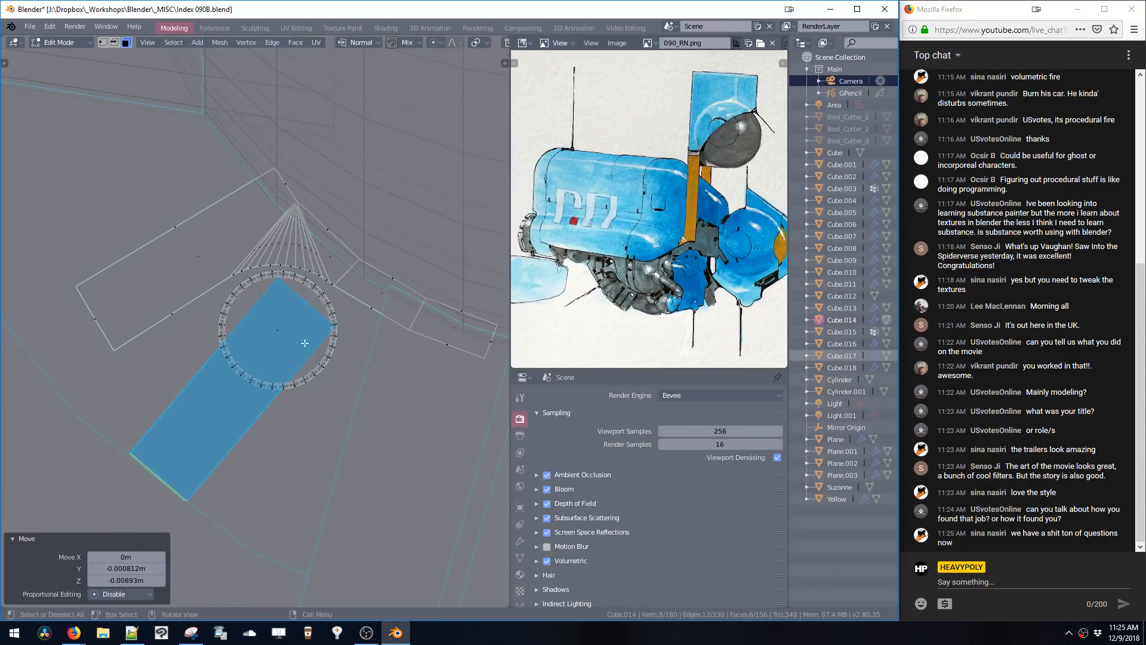
# - Lengthen the box past the disc by offsetting its inner end face about -0.055, then adjust the offset once more
pyautogui.click(314, 306)
pyautogui.hotkey('alt', 's')
pyautogui.click(303, 346)
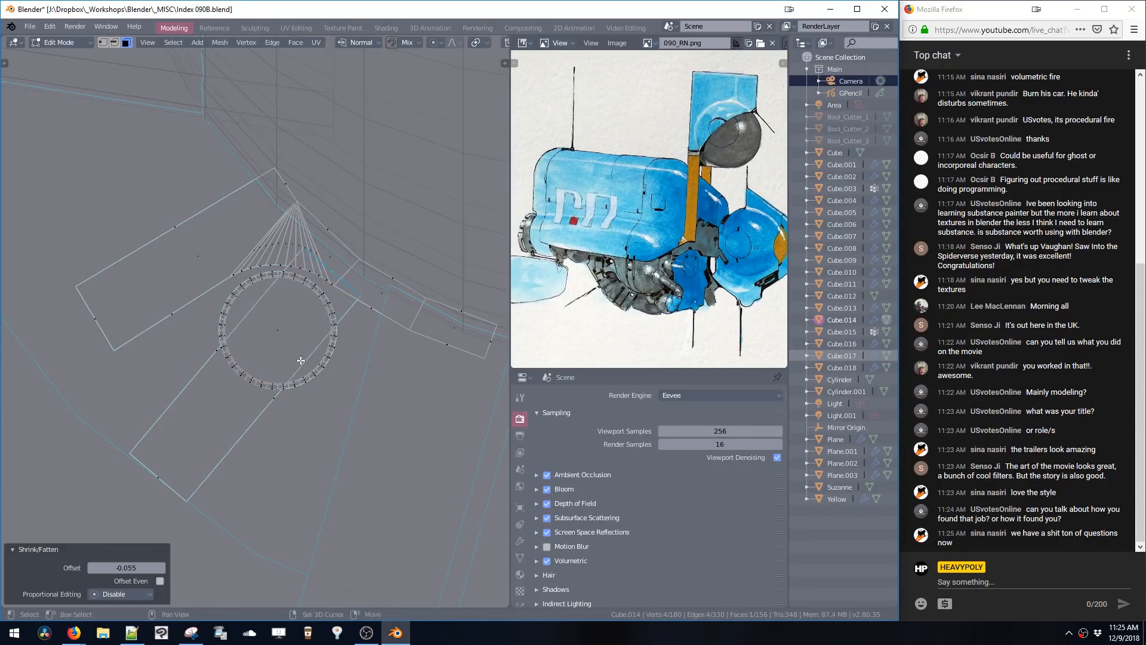
pyautogui.hotkey('alt', 's')
pyautogui.click(297, 371)
# - Move and rotate the whole lower box so it slants at a shallower angle across the disc
pyautogui.keyDown('shift'); pyautogui.moveTo(280, 387); pyautogui.dragTo(287, 369, button='middle'); pyautogui.keyUp('shift')
pyautogui.doubleClick(263, 411)
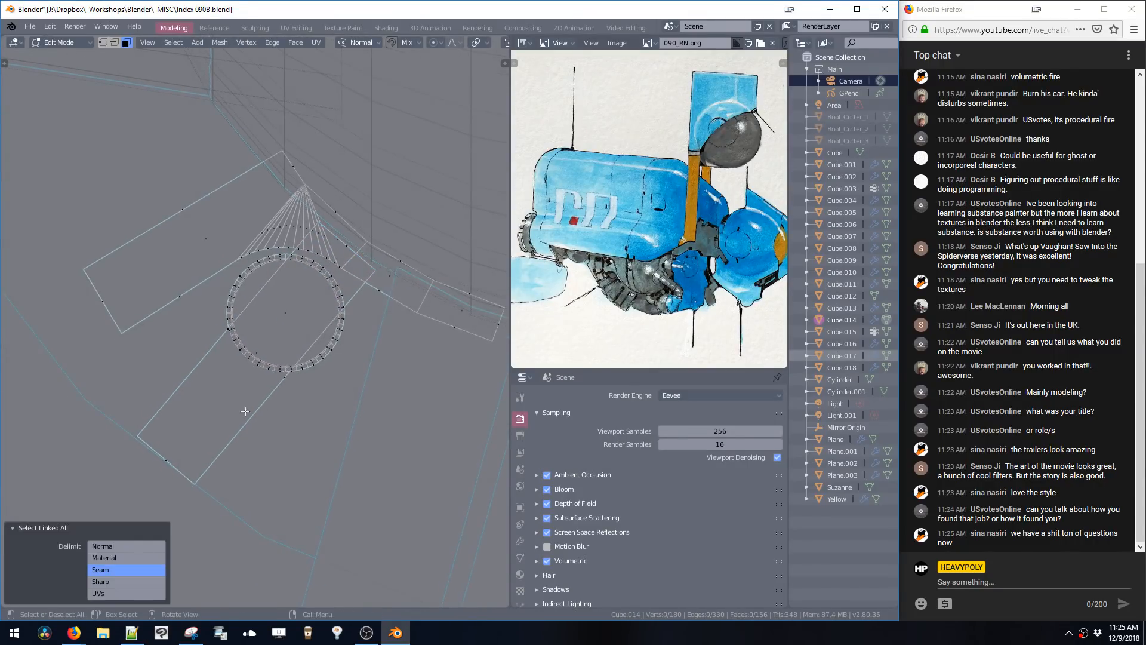
pyautogui.doubleClick(179, 463)
pyautogui.press('g')
pyautogui.click(170, 469)
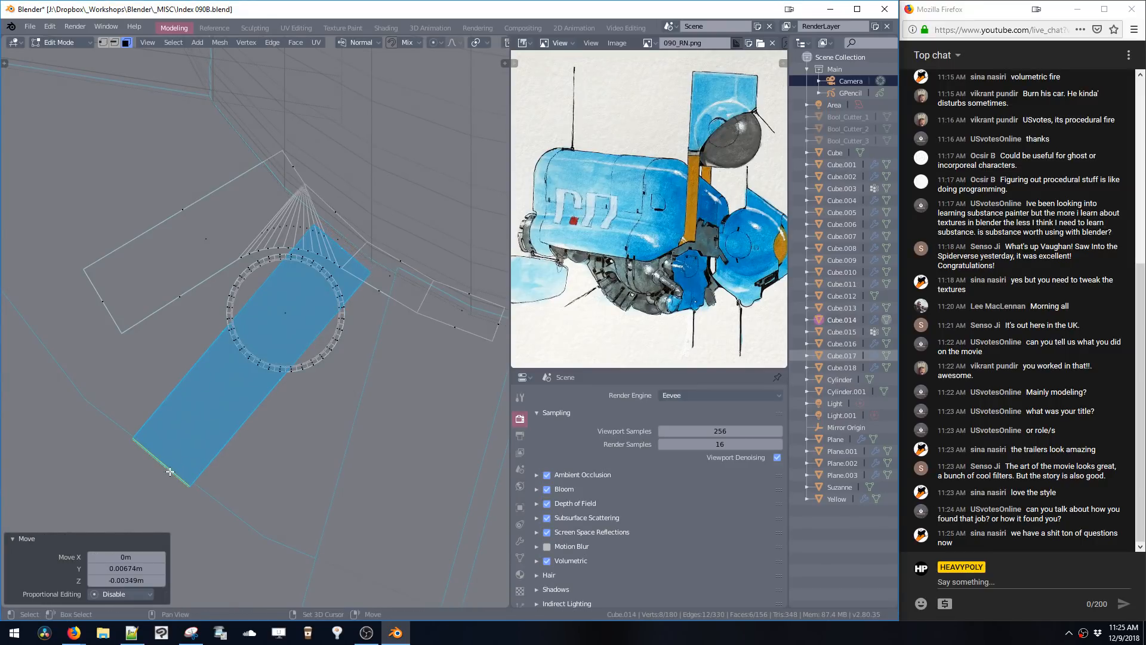
pyautogui.press('r')
pyautogui.rightClick(137, 448)
pyautogui.press('g')
pyautogui.click(113, 437)
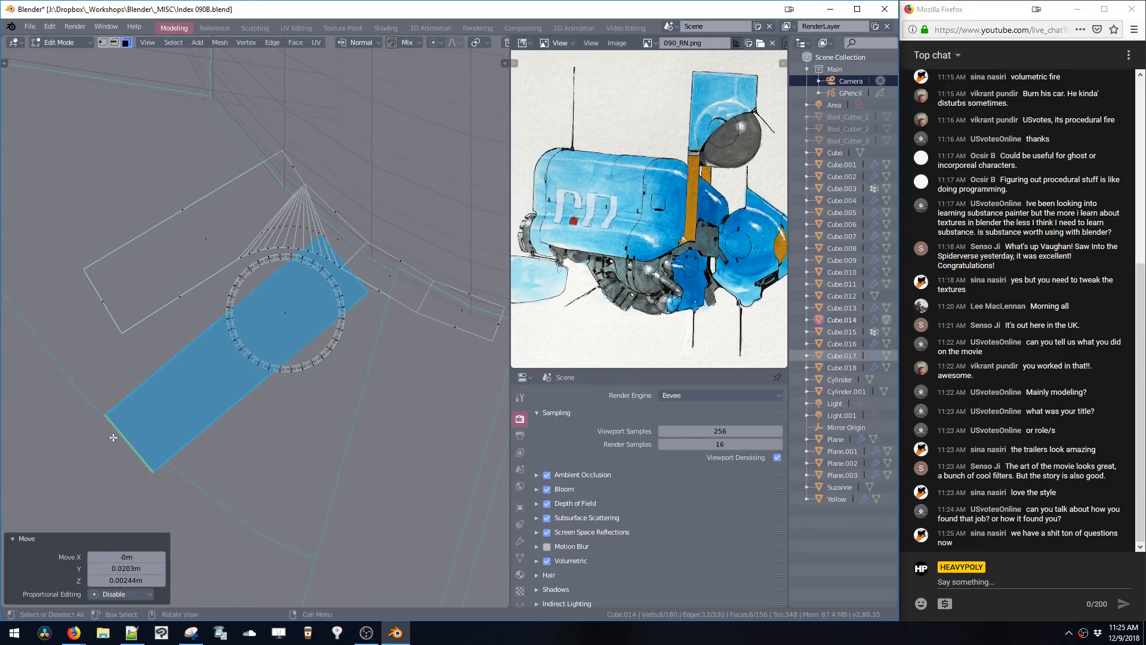
pyautogui.press('r')
pyautogui.click(114, 440)
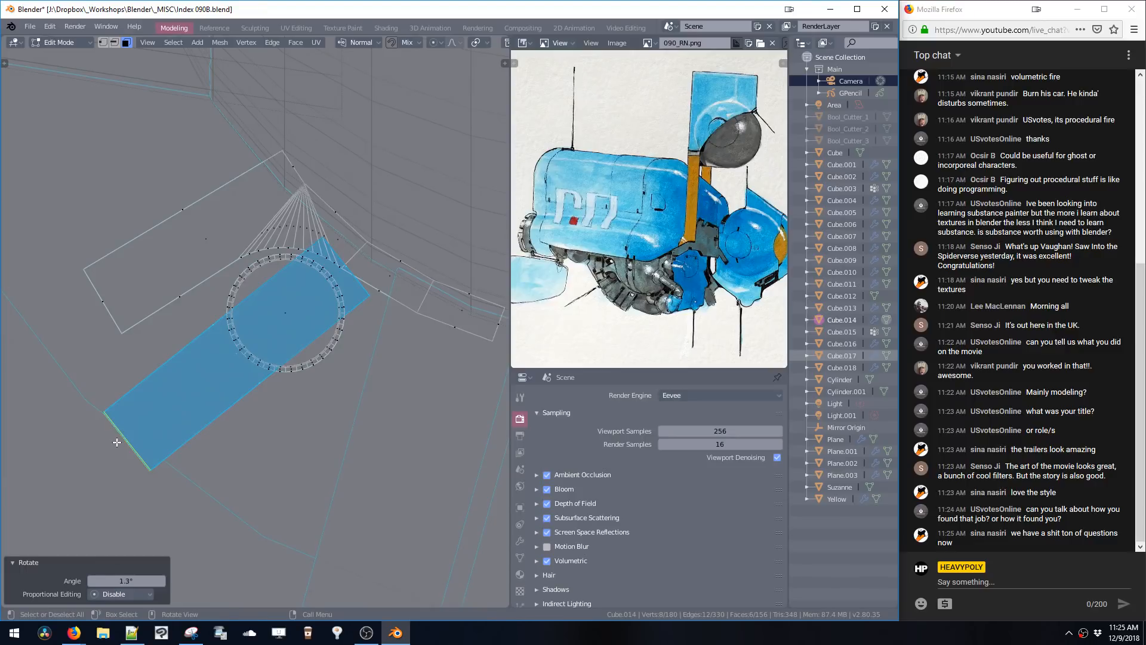
pyautogui.press('r')
pyautogui.click(116, 447)
# - Duplicate the slanted box and place the copy alongside its lower edge with a small gap
pyautogui.scroll(-2, 217, 379)
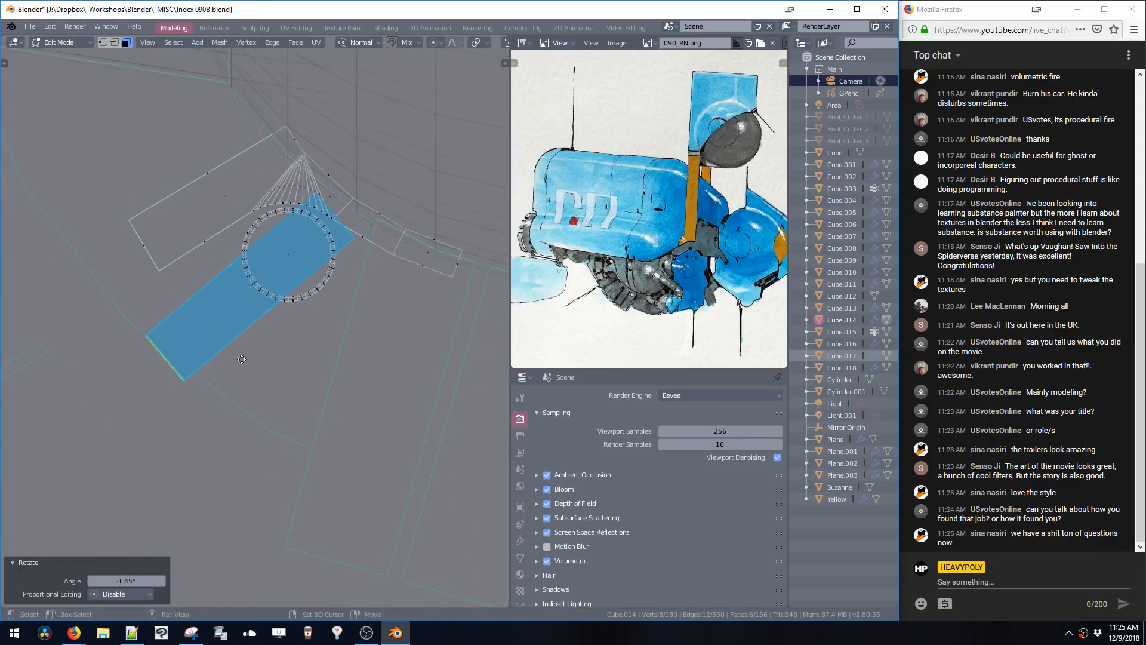
pyautogui.hotkey('shift', 'd')
pyautogui.click(338, 432)
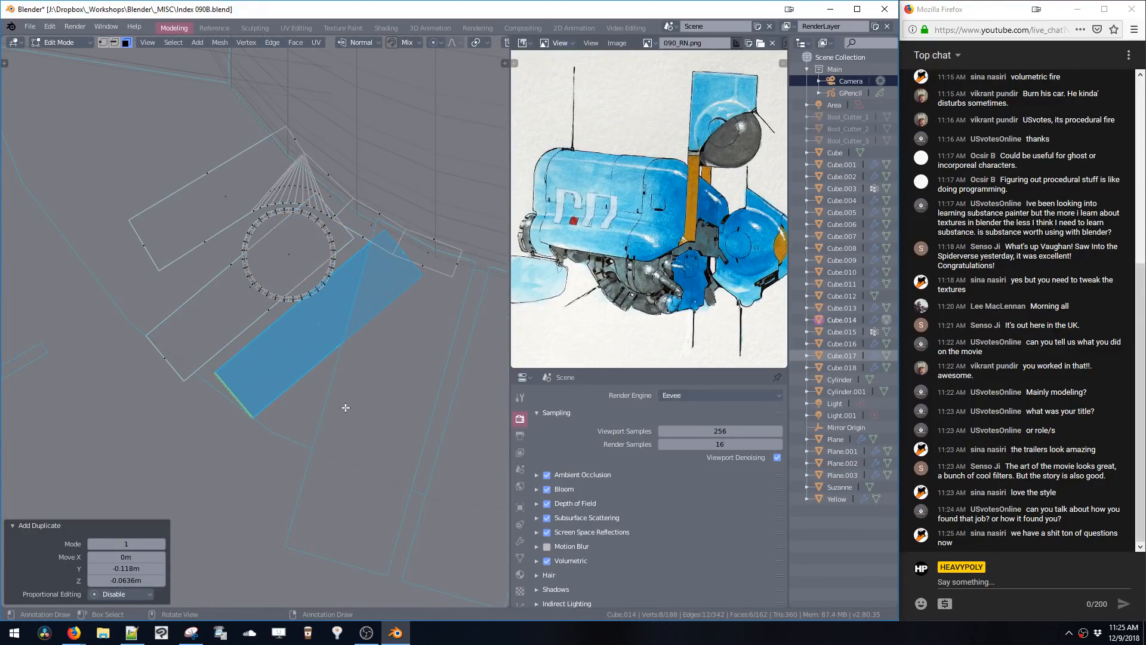
pyautogui.press('g')
pyautogui.click(266, 426)
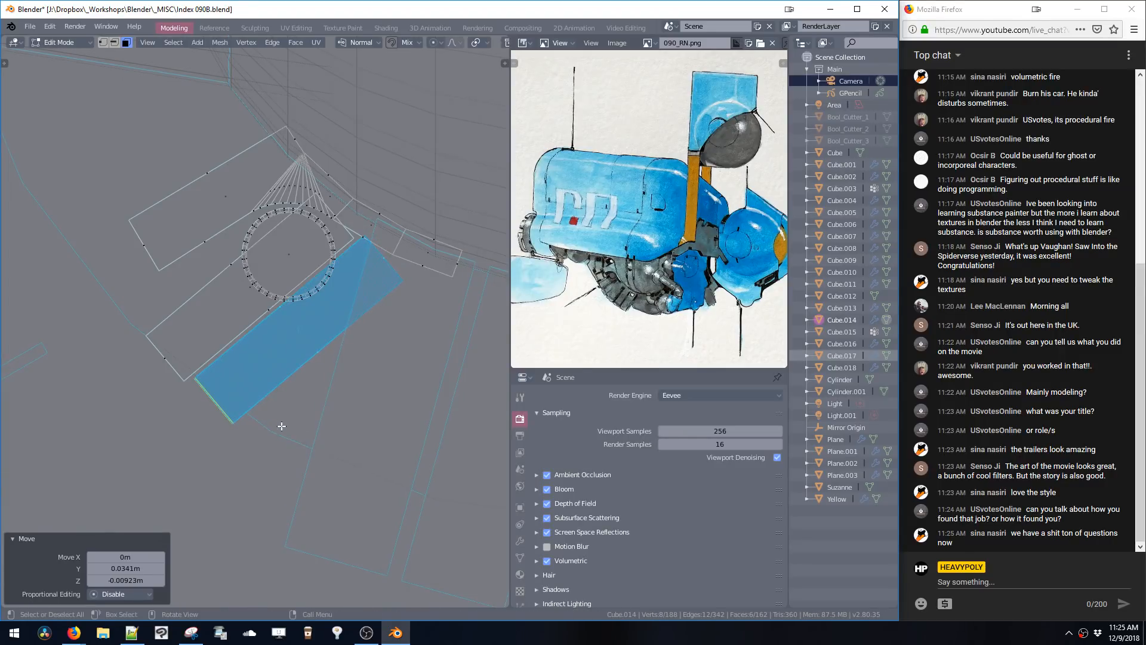
# - Extend the duplicated box toward the curved strip by offsetting its inner end face about -0.057
pyautogui.click(393, 271)
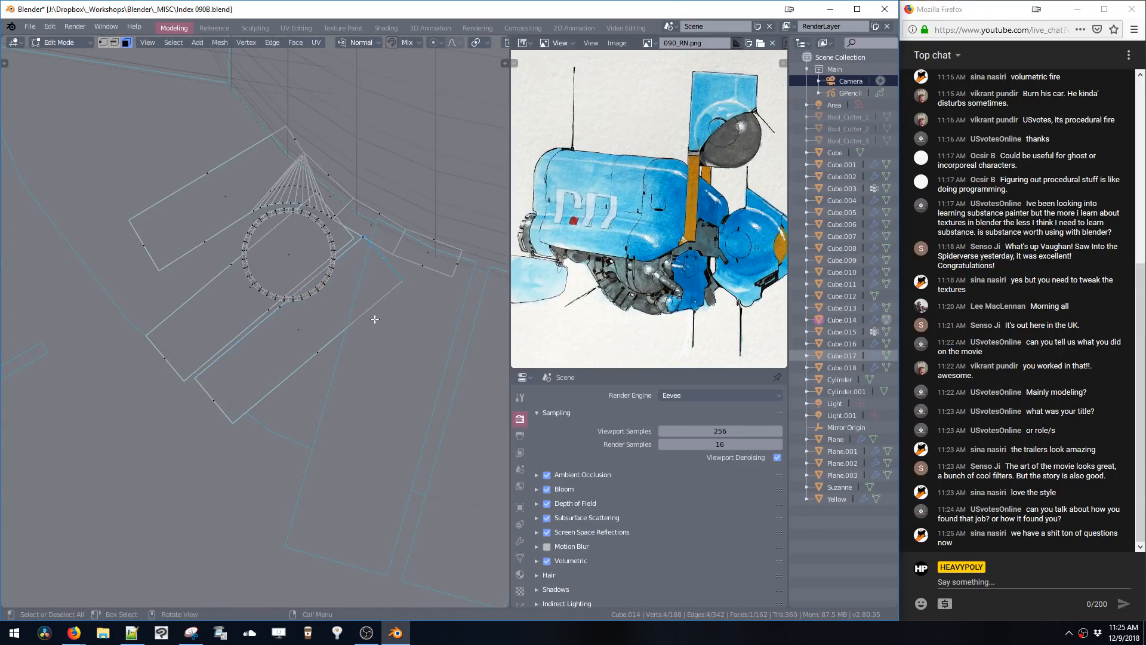
pyautogui.hotkey('alt', 's')
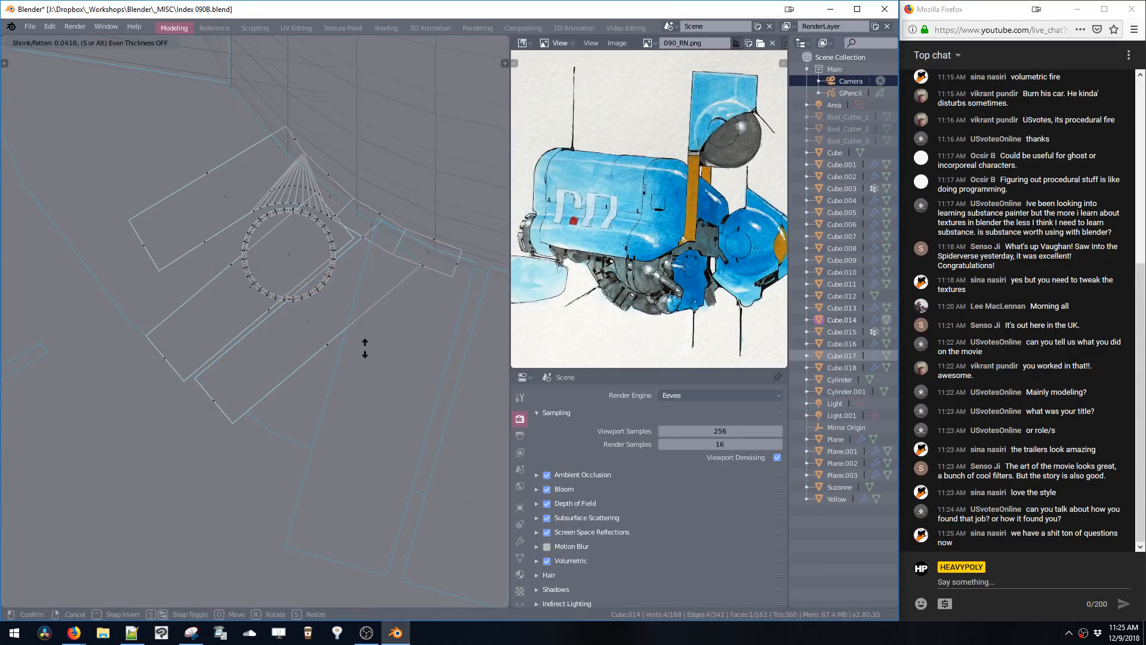
pyautogui.click(359, 354)
pyautogui.keyDown('shift'); pyautogui.moveTo(336, 335); pyautogui.dragTo(338, 328, button='middle'); pyautogui.keyUp('shift')
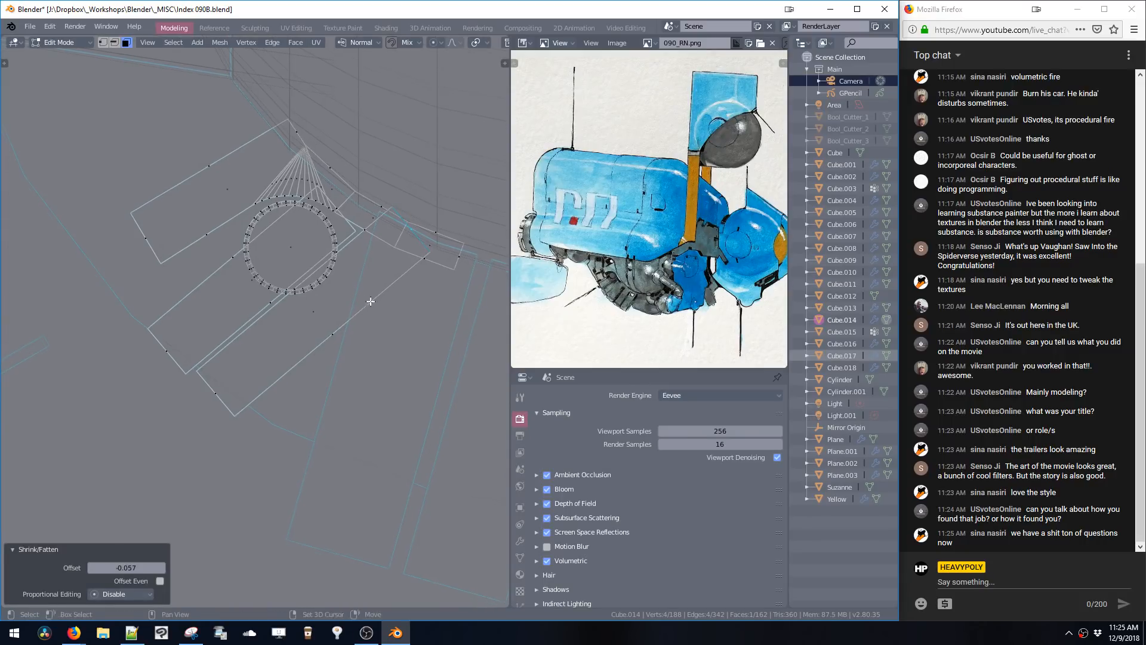
# - Rotate the lowest slanted box to a steeper angle and shift it about -0.0215 m in Y and -0.0103 m in Z
pyautogui.hotkey('alt', 'a')
pyautogui.click(289, 356)
pyautogui.hotkey('ctrl', 'l')
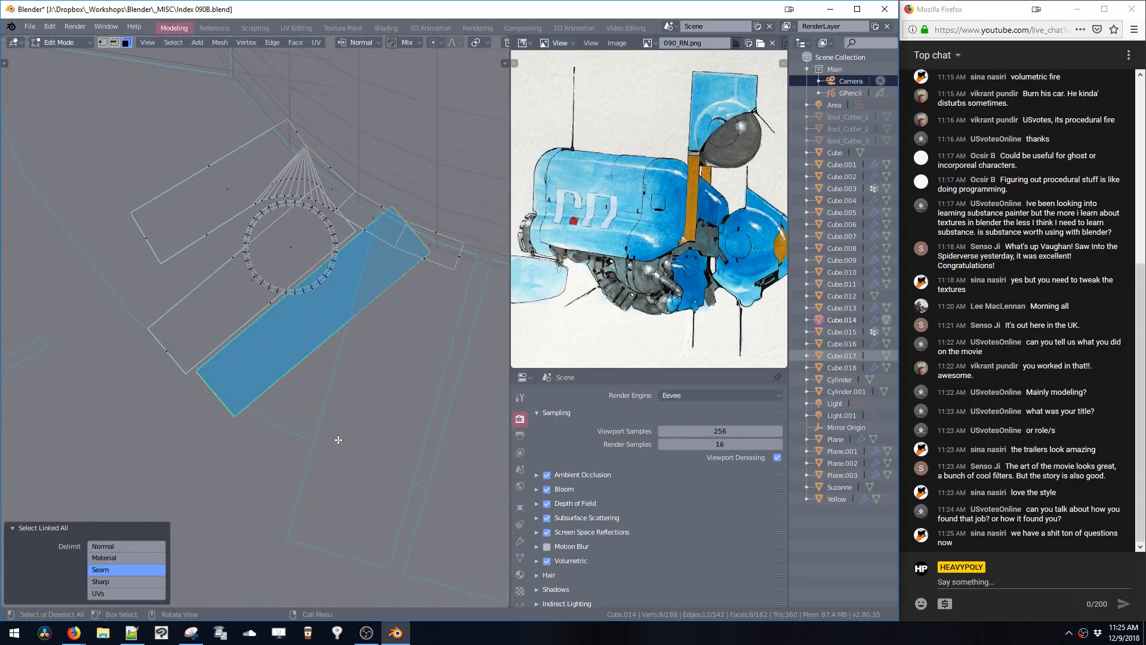
pyautogui.press('r')
pyautogui.click(367, 435)
pyautogui.press('g')
pyautogui.click(385, 436)
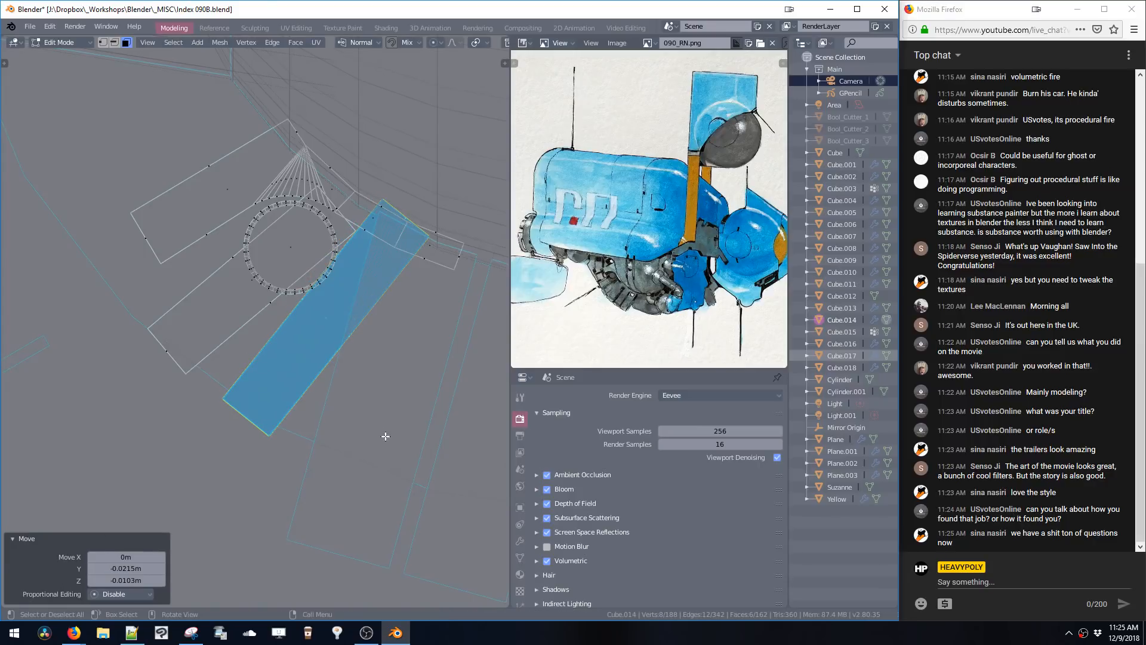
# - Duplicate the slanted box, place the copy beside its lower edge and rotate the copy about -7.62°
pyautogui.hotkey('shift', 'd')
pyautogui.click(452, 463)
pyautogui.press('r')
pyautogui.click(465, 453)
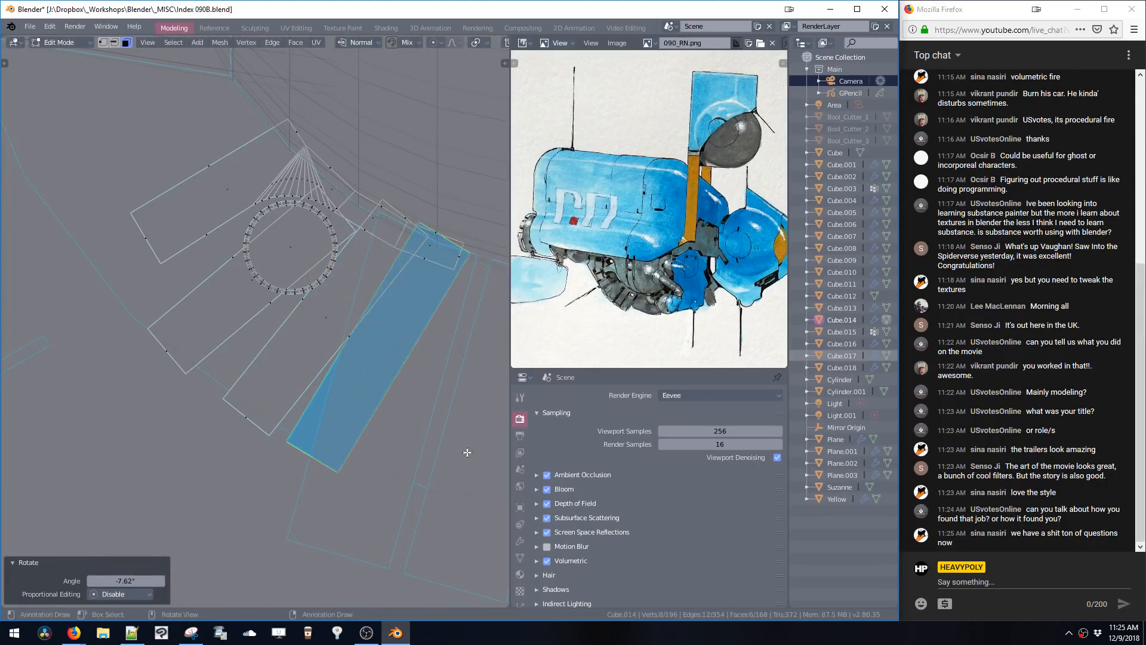
# - Space the new copy from its neighbour, rotate it about -4.46° more, and nudge it about -0.0123 m in Y and -0.00513 m in Z
pyautogui.press('g')
pyautogui.click(487, 464)
pyautogui.press('r')
pyautogui.click(513, 477)
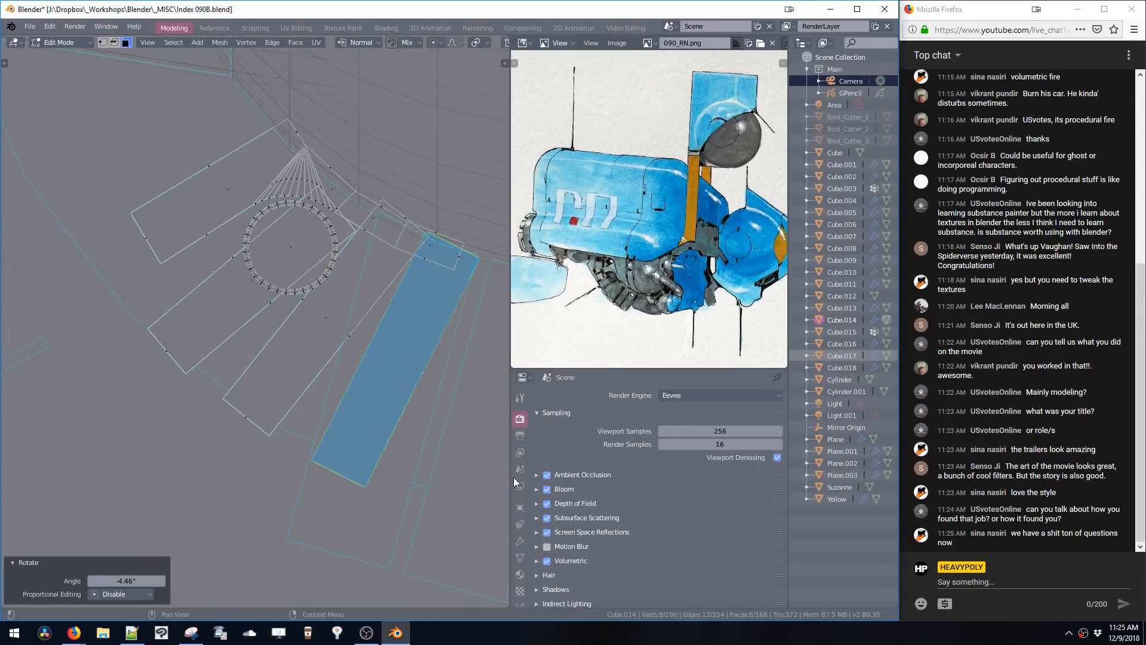
pyautogui.press('g')
pyautogui.press('y')
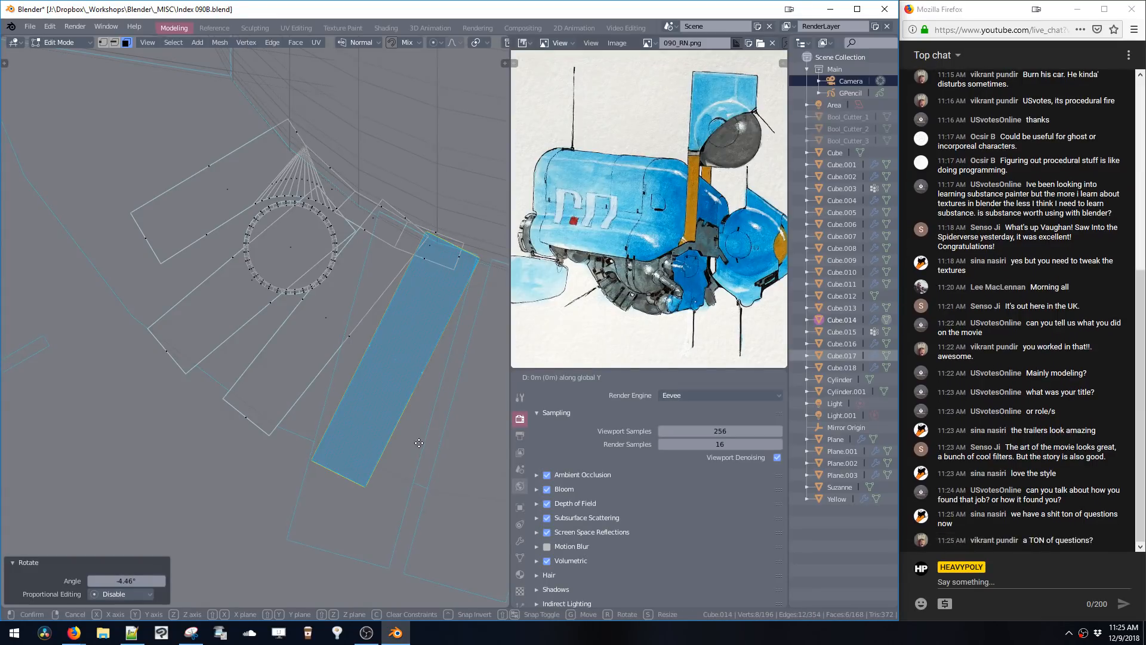
pyautogui.click(421, 443)
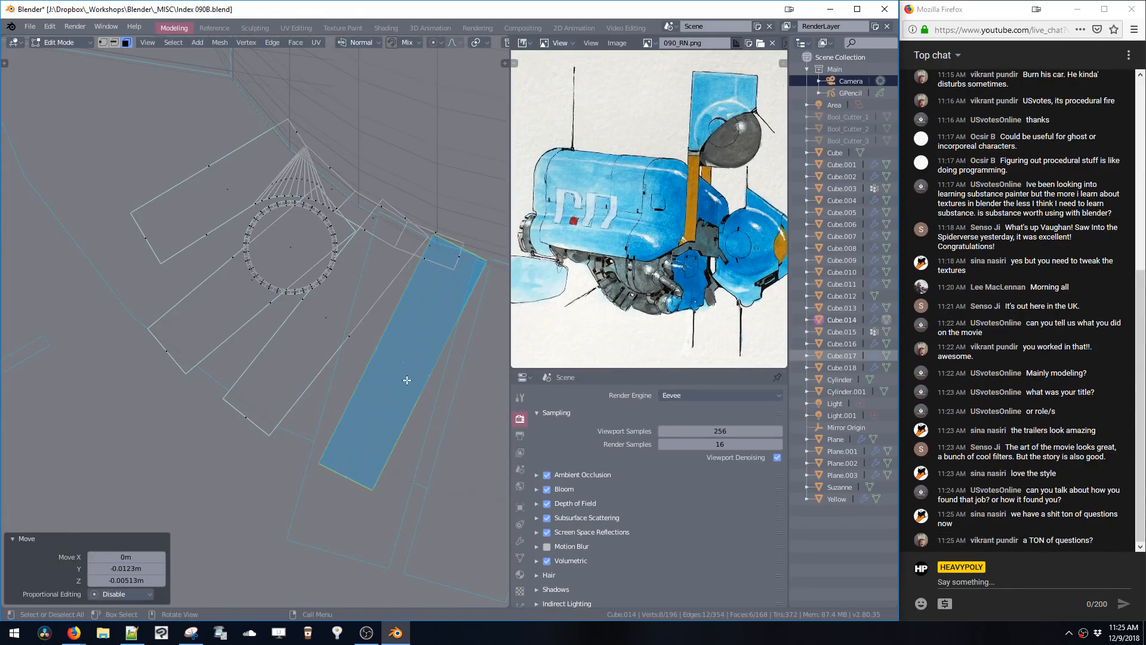
# - Duplicate the last box twice, placing the copies side by side with narrow gaps about 0.1 m further along Y each
pyautogui.keyDown('shift'); pyautogui.moveTo(436, 417); pyautogui.dragTo(373, 397, button='middle'); pyautogui.keyUp('shift')
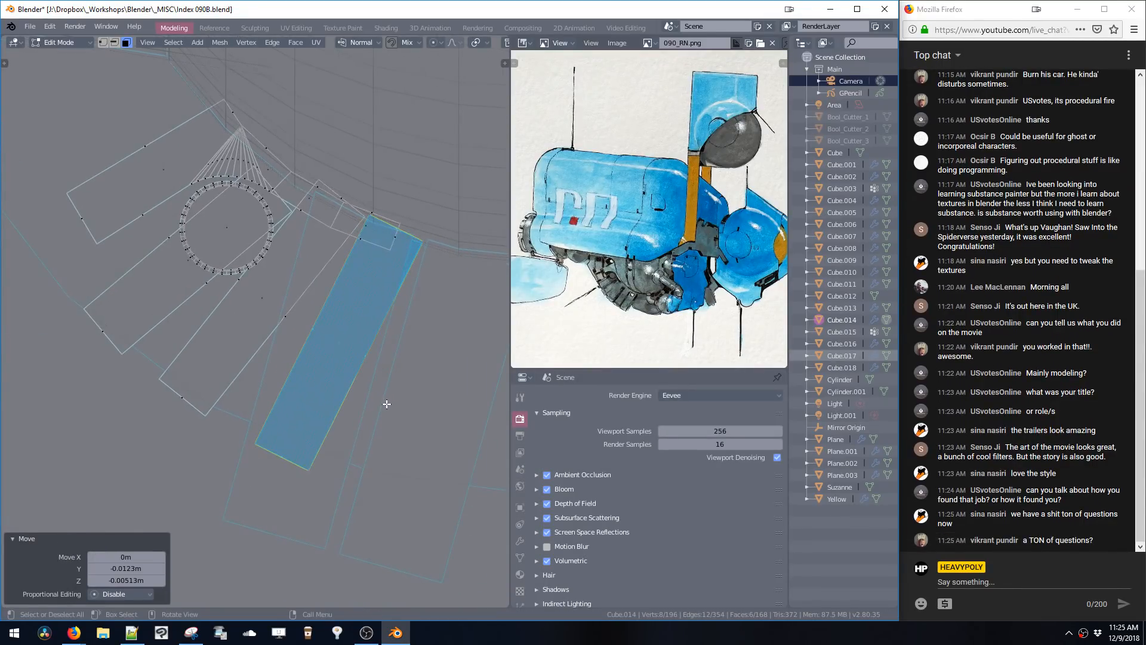
pyautogui.hotkey('shift', 'd')
pyautogui.click(445, 431)
pyautogui.keyDown('shift'); pyautogui.moveTo(445, 431); pyautogui.dragTo(320, 356, button='middle'); pyautogui.keyUp('shift')
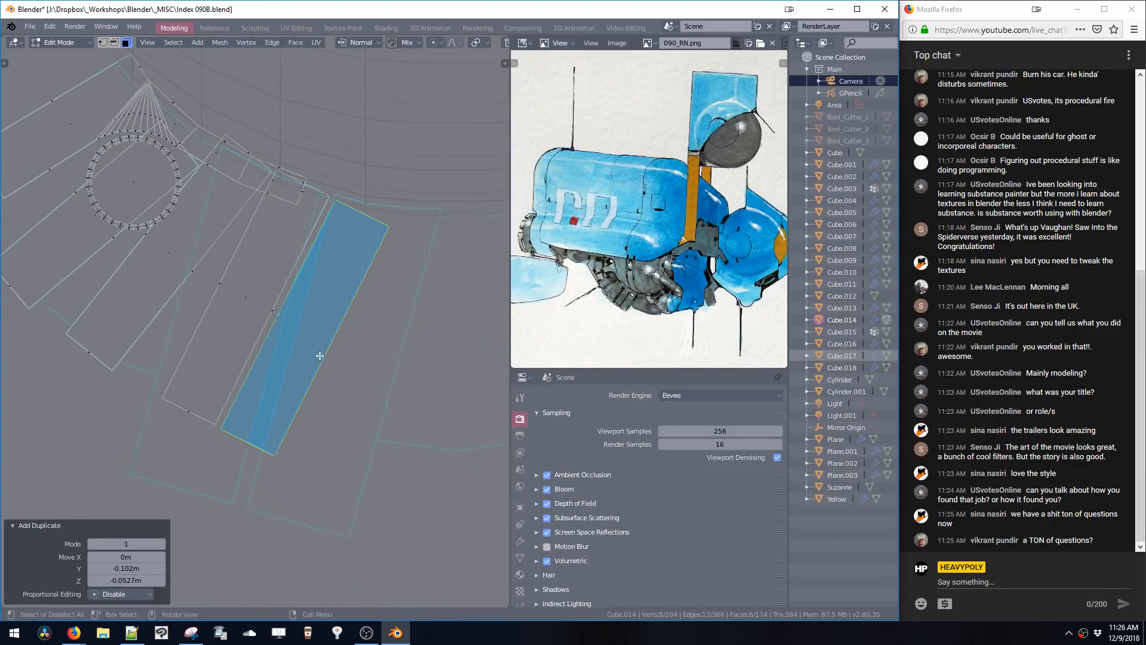
pyautogui.hotkey('shift', 'd')
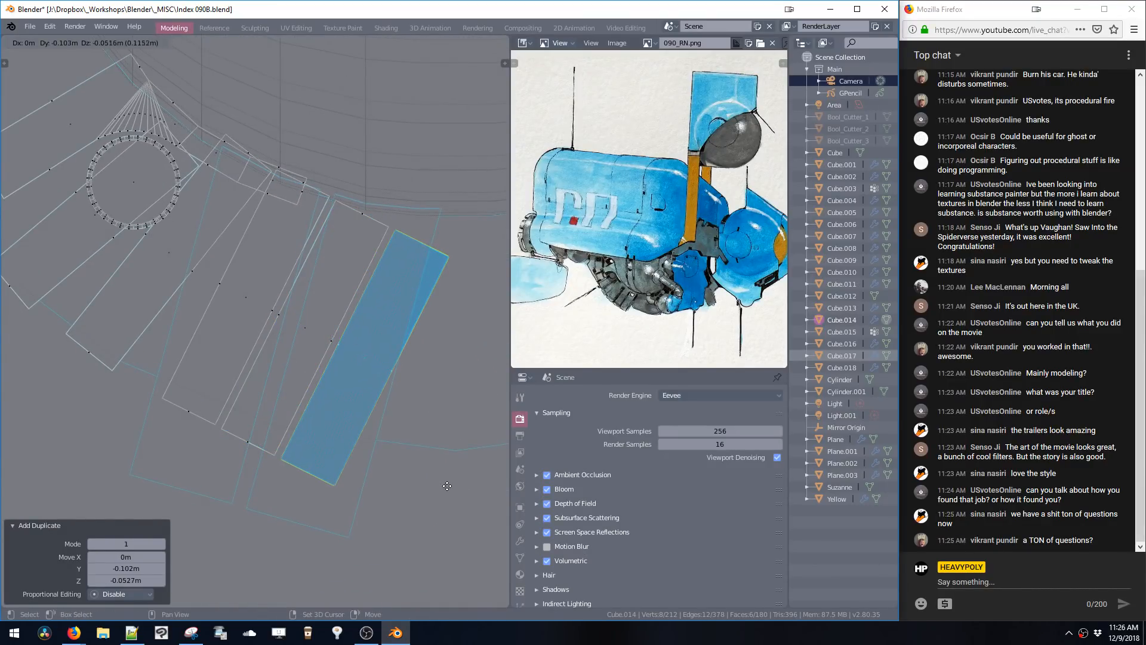
pyautogui.click(447, 486)
# - Select the last three boxes, rotate them together about -6.6°, raise them against the curved hull, and lower them about 0.00923 m
pyautogui.keyDown('shift'); pyautogui.moveTo(367, 392); pyautogui.dragTo(419, 431, button='middle'); pyautogui.keyUp('shift')
pyautogui.keyDown('shift'); pyautogui.click(347, 366); pyautogui.keyUp('shift')
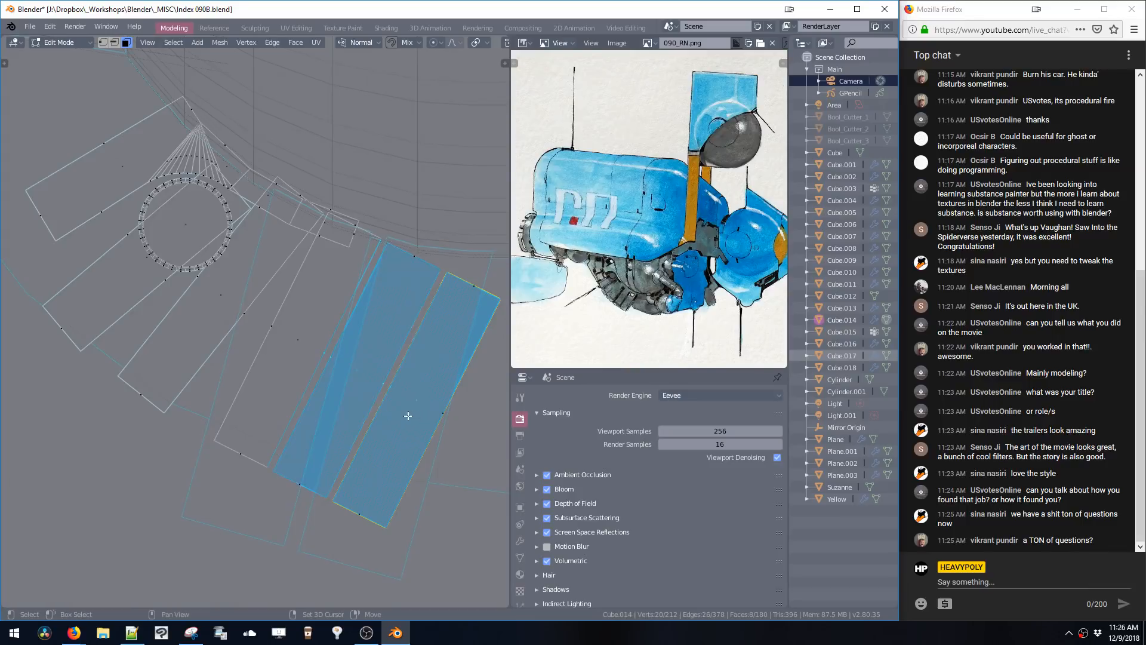
pyautogui.hotkey('ctrl', 'l')
pyautogui.press('r')
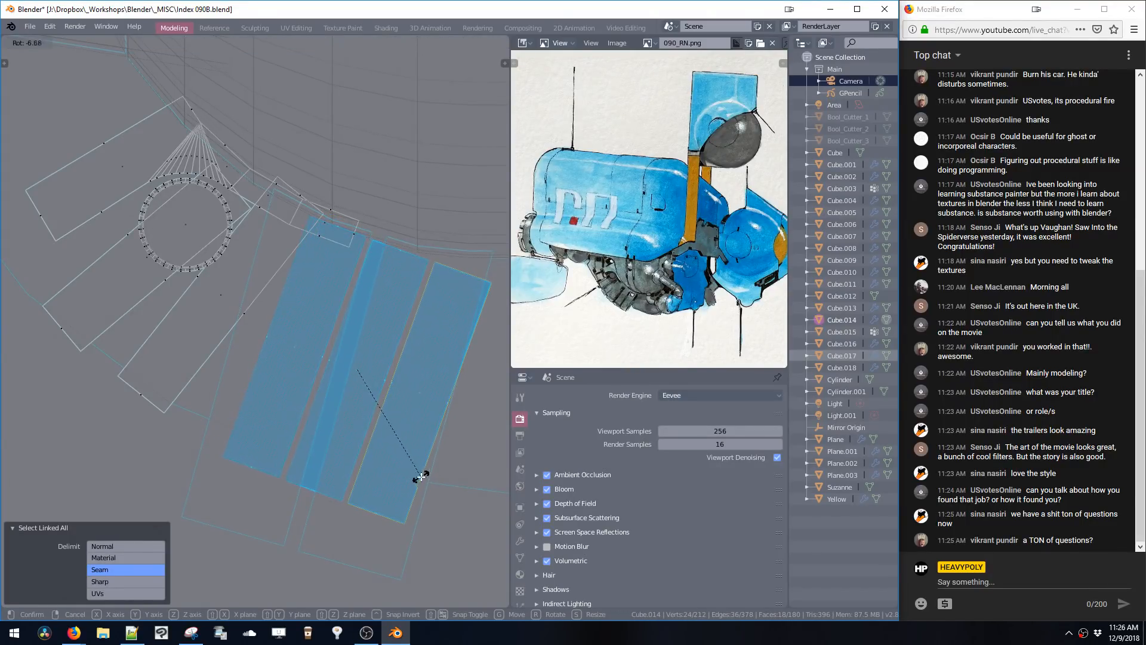
pyautogui.click(417, 477)
pyautogui.press('g')
pyautogui.click(403, 454)
pyautogui.press('g')
pyautogui.press('z')
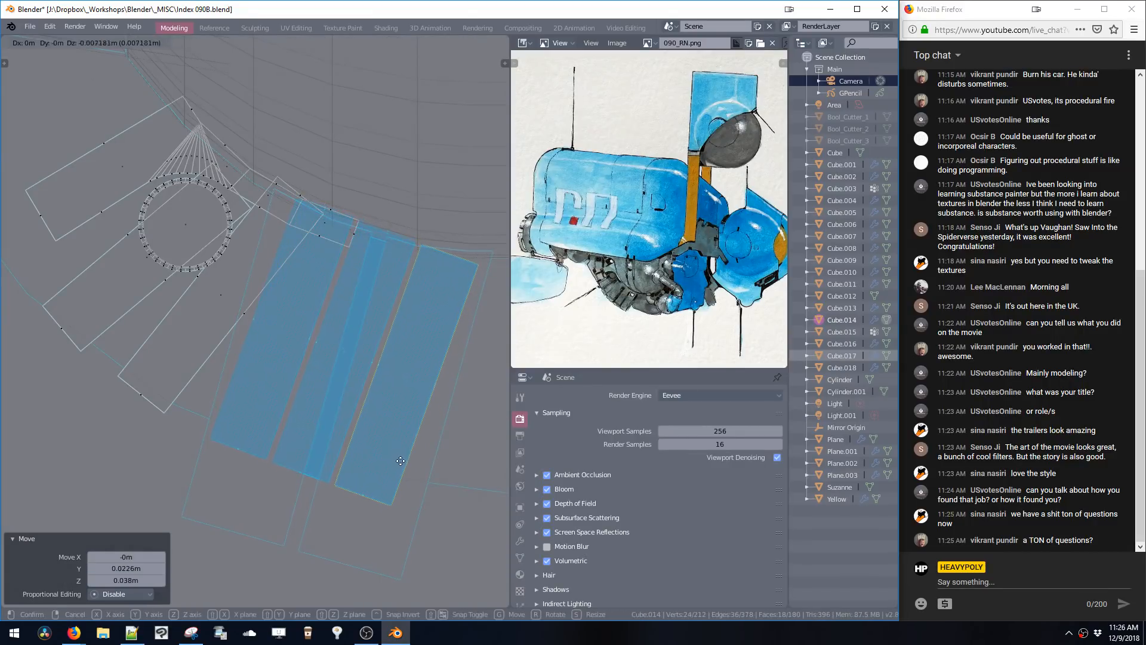
pyautogui.click(334, 392)
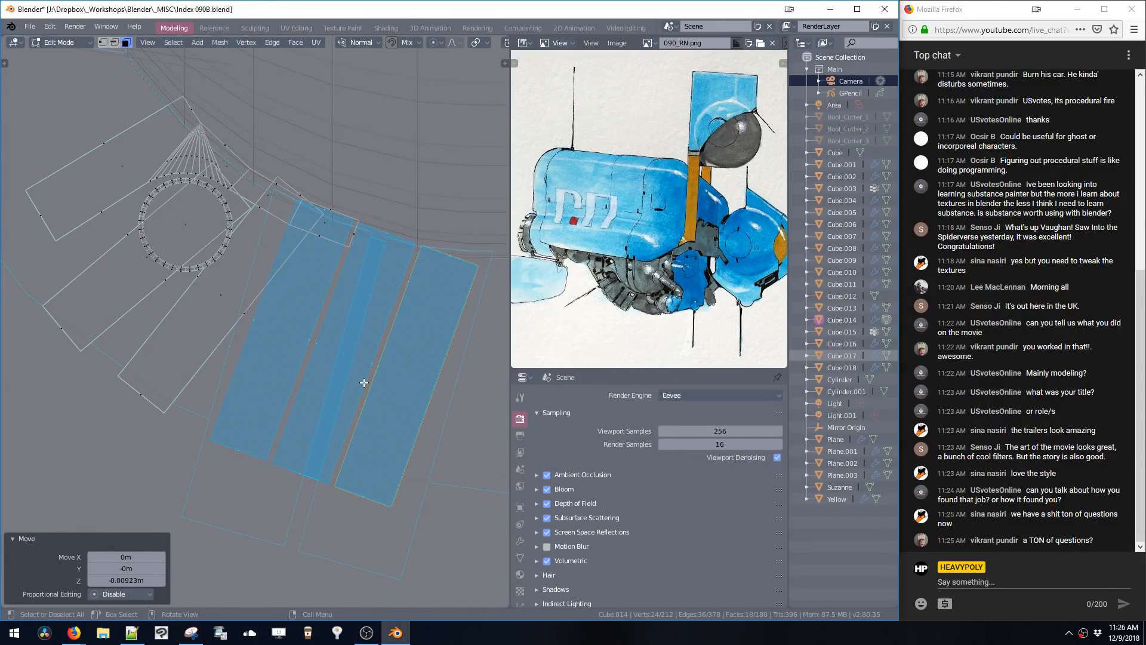
# - Fine-tune the three boxes with a rotation of about 0.326° and a slight downward shift
pyautogui.moveTo(341, 358); pyautogui.dragTo(376, 360, button='middle')
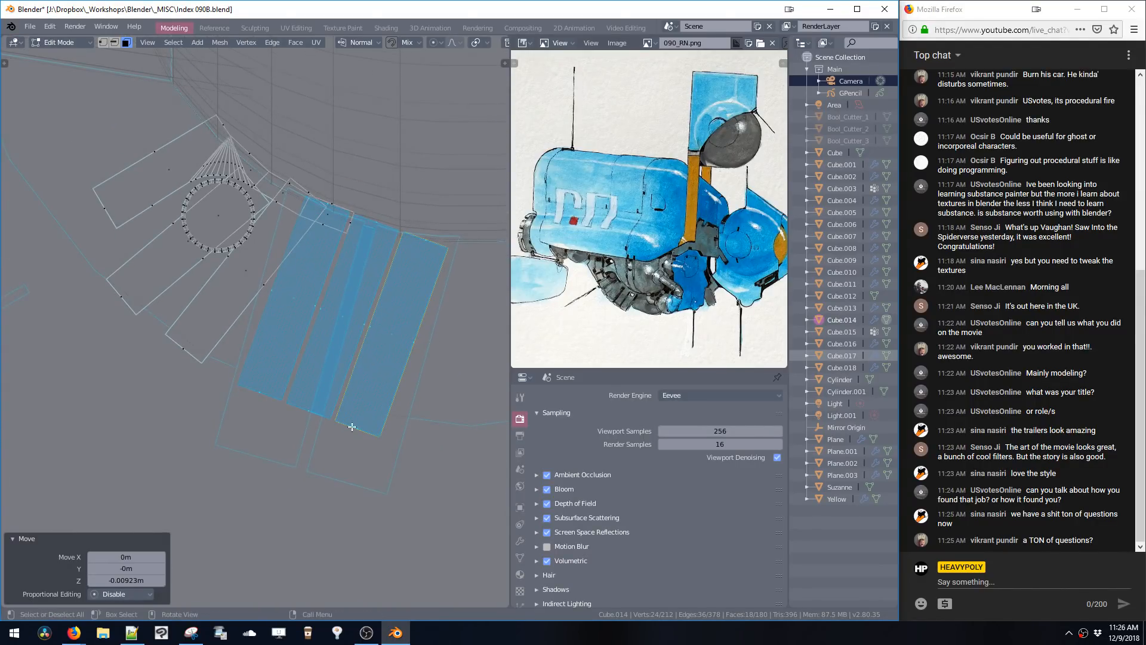
pyautogui.press('r')
pyautogui.click(366, 457)
pyautogui.press('g')
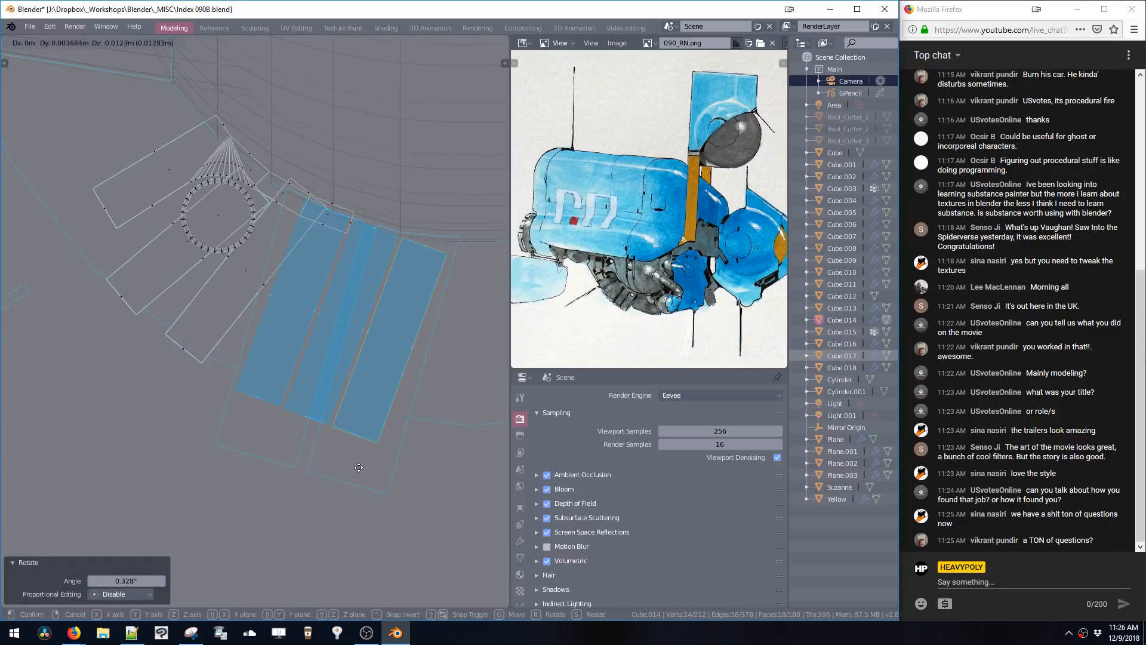
pyautogui.click(369, 419)
# - Delete the separate larger object outlined behind the row of boxes and return to editing the detail mesh
pyautogui.click(395, 345)
pyautogui.hotkey('ctrl', 'l')
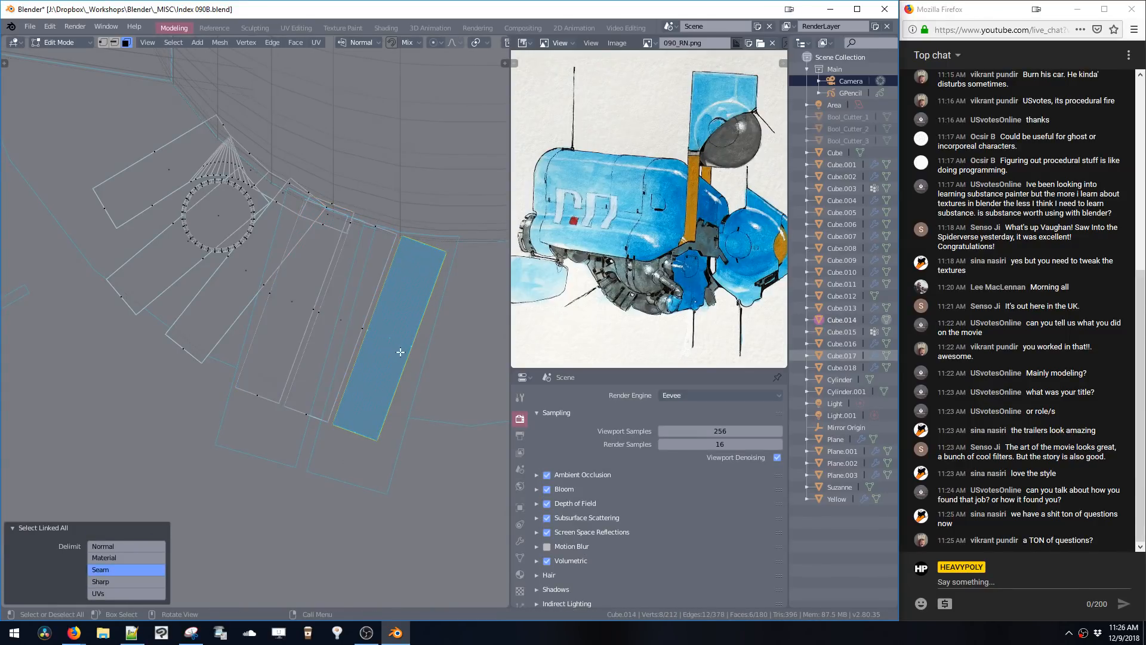
pyautogui.keyDown('shift'); pyautogui.moveTo(398, 350); pyautogui.dragTo(328, 356, button='middle'); pyautogui.keyUp('shift')
pyautogui.hotkey('ctrl', 'Tab')
pyautogui.click(349, 424)
pyautogui.press('x')
pyautogui.click(317, 400)
pyautogui.press('Tab')
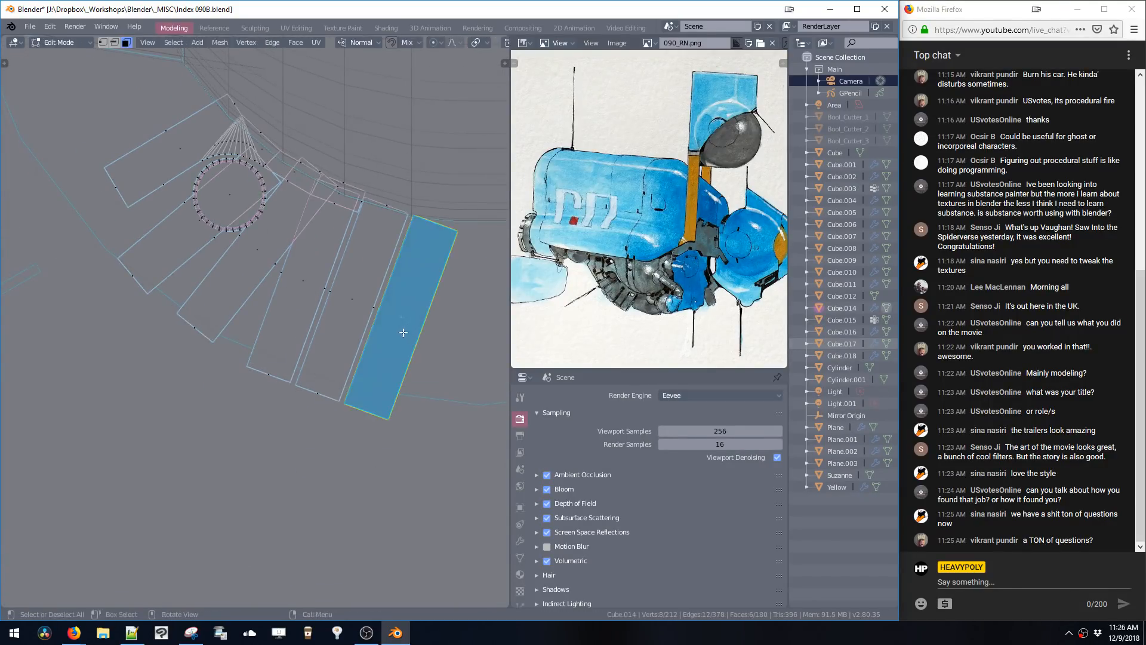
# - Duplicate the upper side face of the topmost slanted box, scale the copy to about 0.445, and place it just above that box
pyautogui.keyDown('shift'); pyautogui.moveTo(470, 327); pyautogui.dragTo(358, 308, button='middle'); pyautogui.keyUp('shift')
pyautogui.scroll(-5, 378, 328)
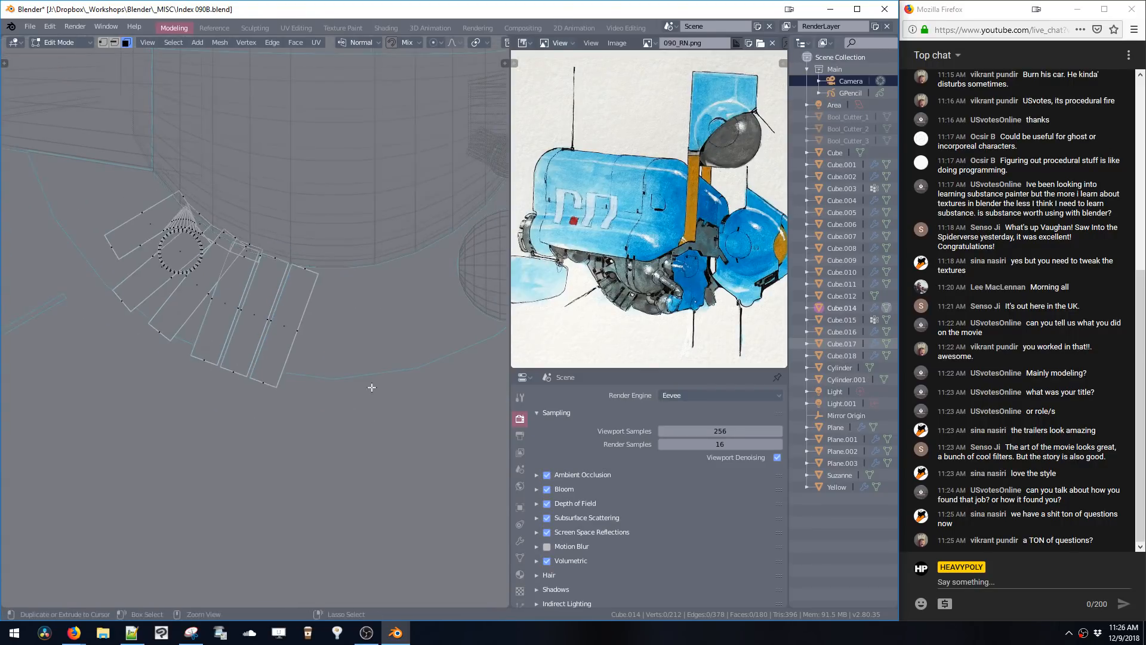
pyautogui.scroll(4, 340, 341)
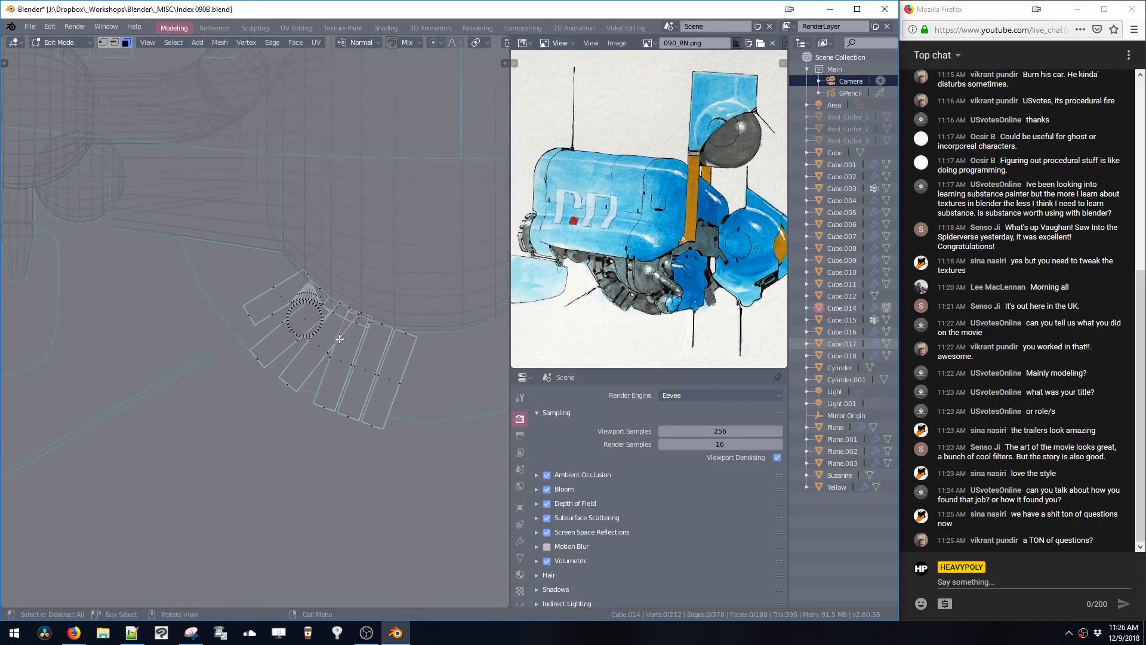
pyautogui.keyDown('shift'); pyautogui.moveTo(275, 256); pyautogui.dragTo(330, 302, button='middle'); pyautogui.keyUp('shift')
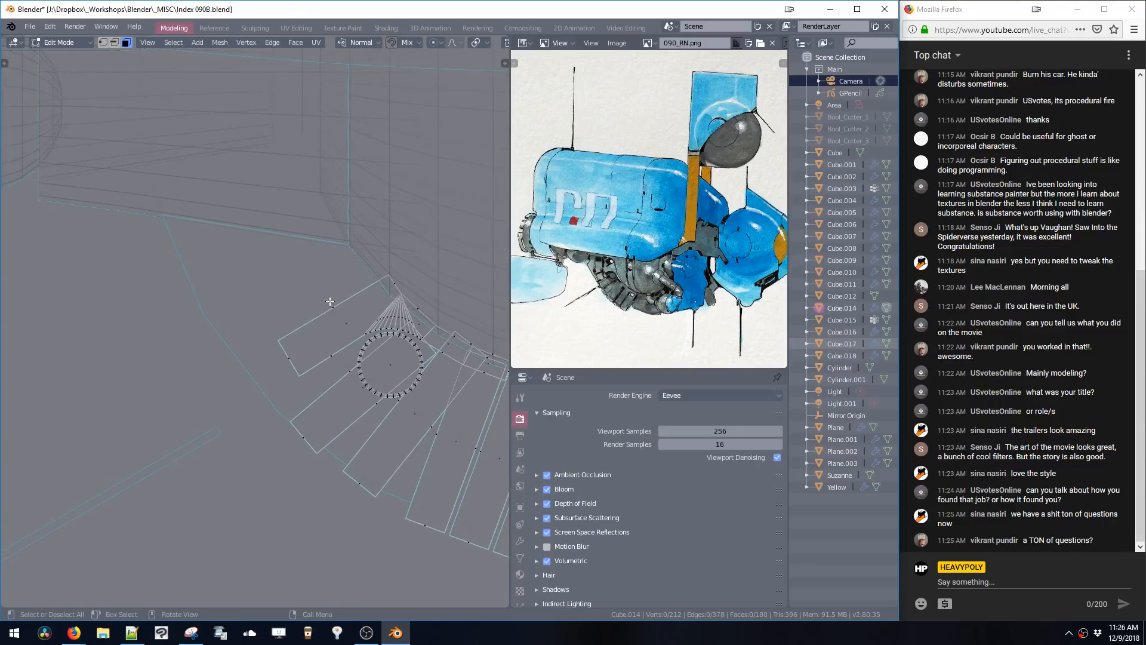
pyautogui.click(334, 308)
pyautogui.hotkey('shift', 'd')
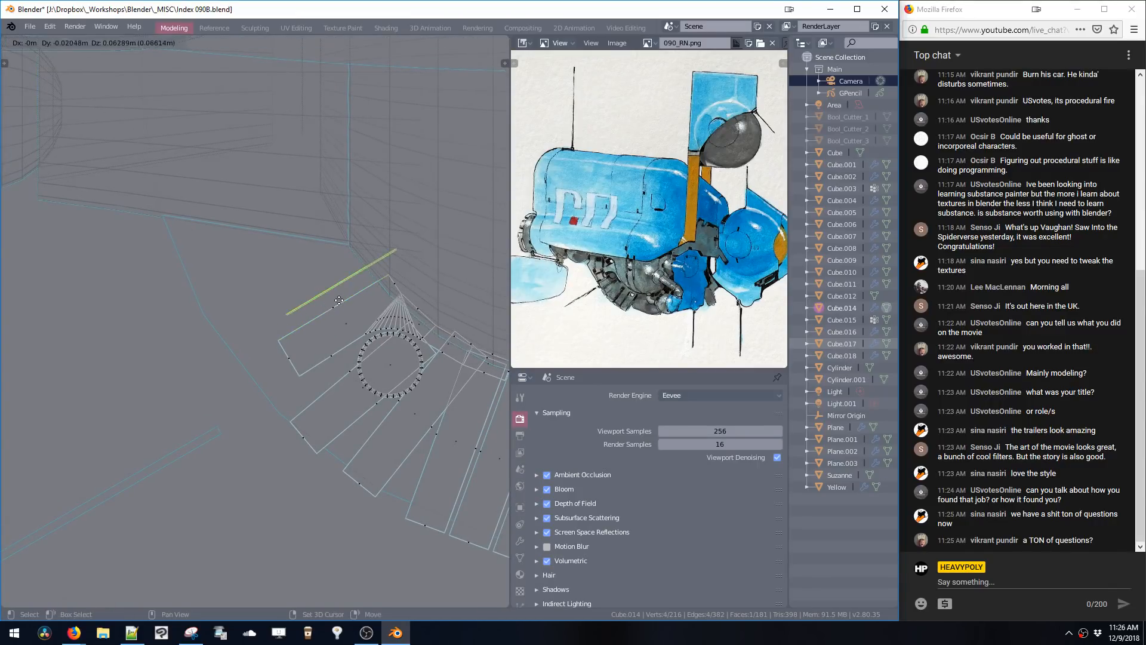
pyautogui.click(372, 282)
pyautogui.press('s')
pyautogui.click(375, 286)
pyautogui.press('g')
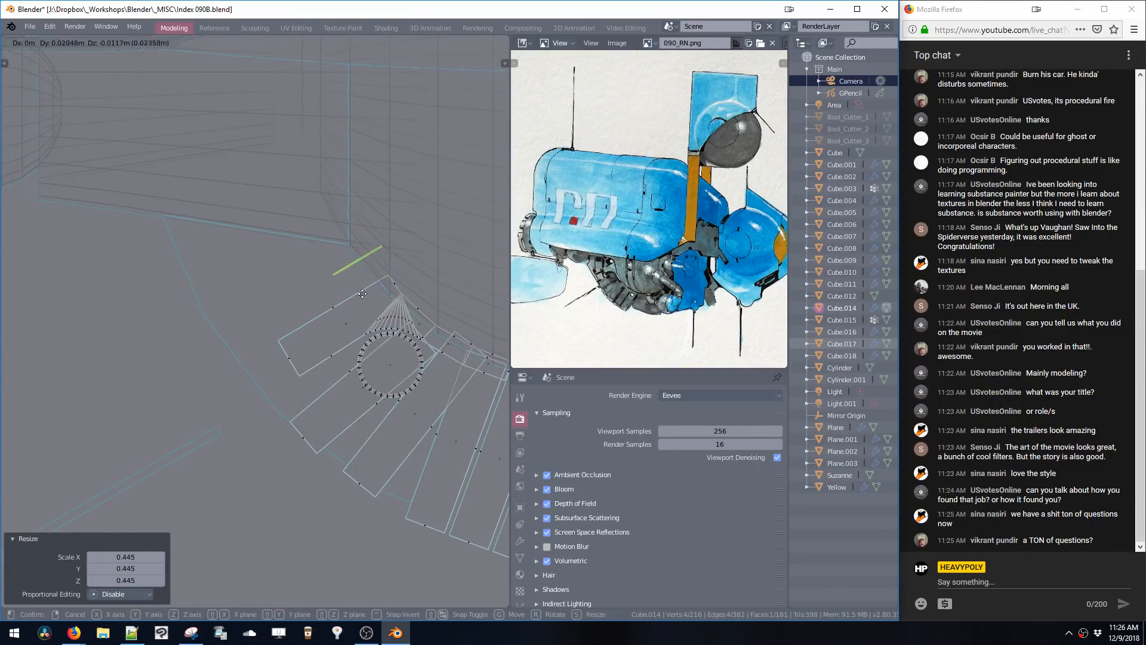
pyautogui.click(352, 299)
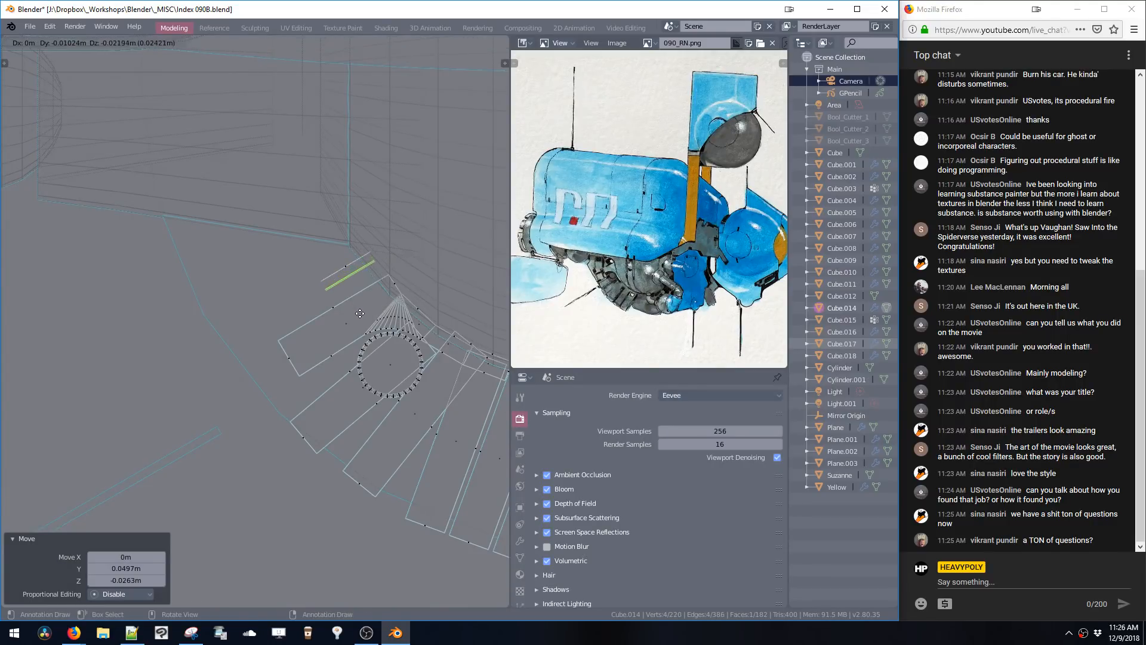
# - Extrude the small duplicated face into a block and move the whole block against the top slanted box
pyautogui.hotkey('alt', 'a')
pyautogui.click(345, 267)
pyautogui.press('e')
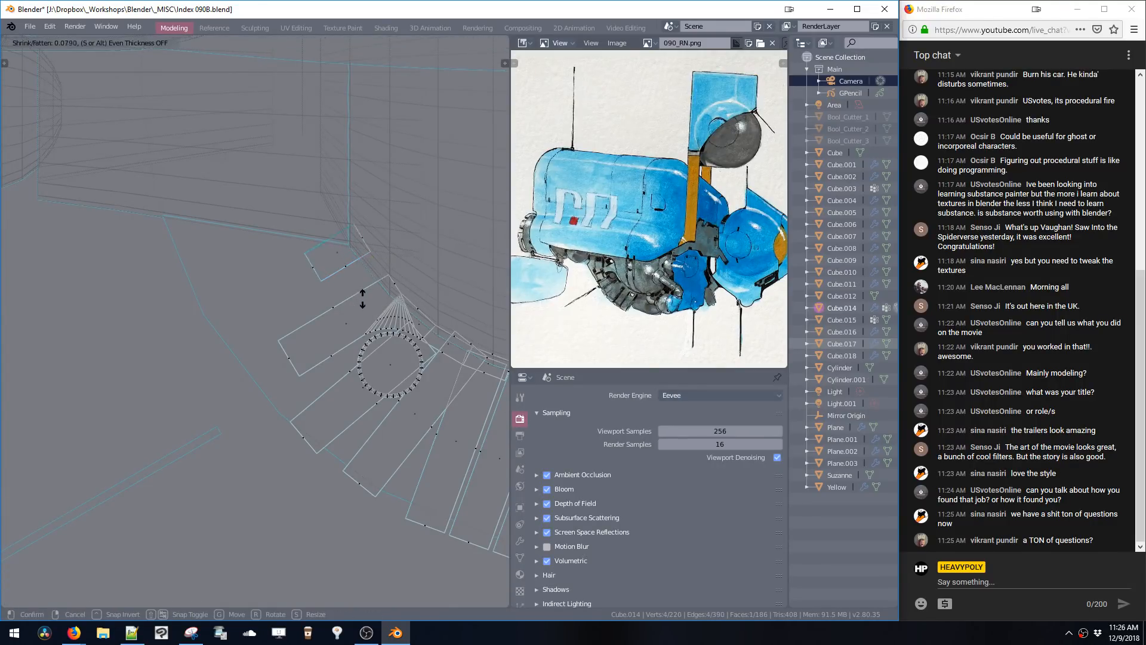
pyautogui.click(377, 320)
pyautogui.hotkey('ctrl', 'l')
pyautogui.press('g')
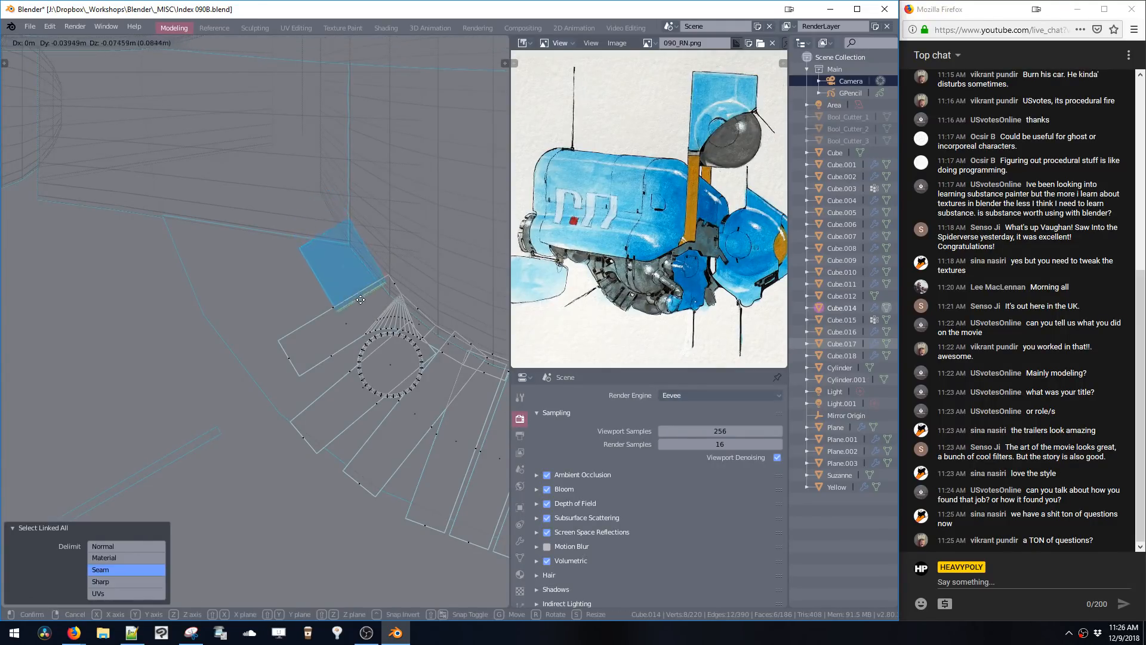
pyautogui.click(360, 295)
# - Duplicate the small block and scale the copy to about 0.71
pyautogui.click(347, 267)
pyautogui.hotkey('ctrl', 'l')
pyautogui.moveTo(346, 266); pyautogui.dragTo(276, 295, button='middle')
pyautogui.press('KP_Decimal')
pyautogui.scroll(-7, 357, 270)
pyautogui.hotkey('shift', 'd')
pyautogui.click(385, 365)
pyautogui.press('s')
pyautogui.click(355, 344)
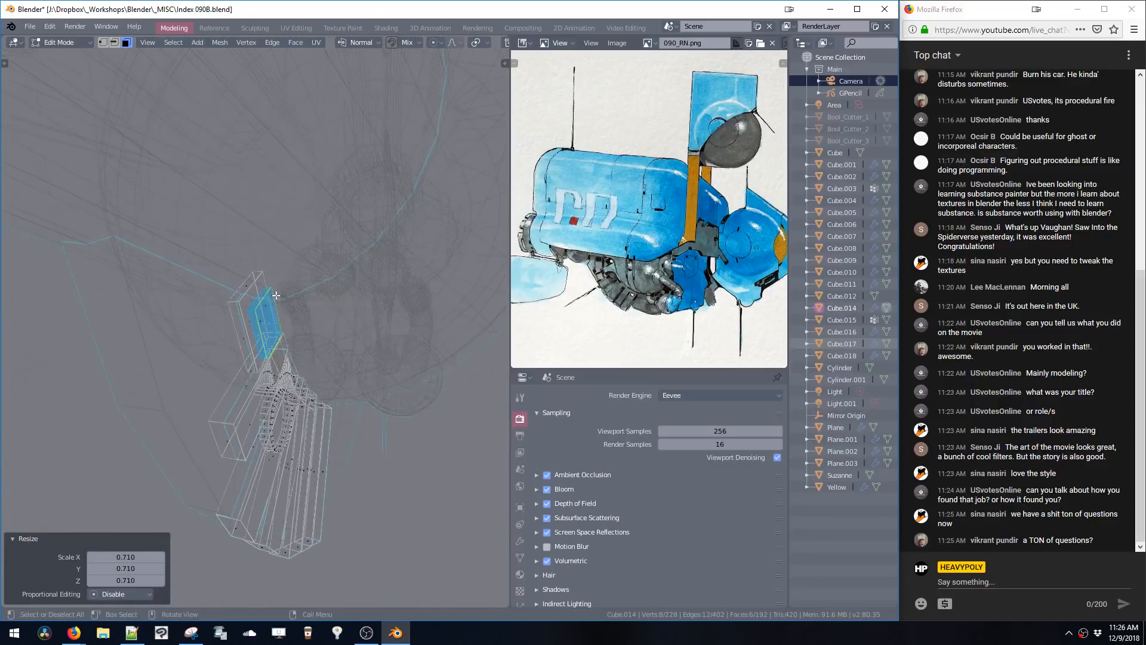
# - Shorten the scaled block by offsetting its upper end face about -0.06
pyautogui.click(257, 295)
pyautogui.hotkey('alt', 's')
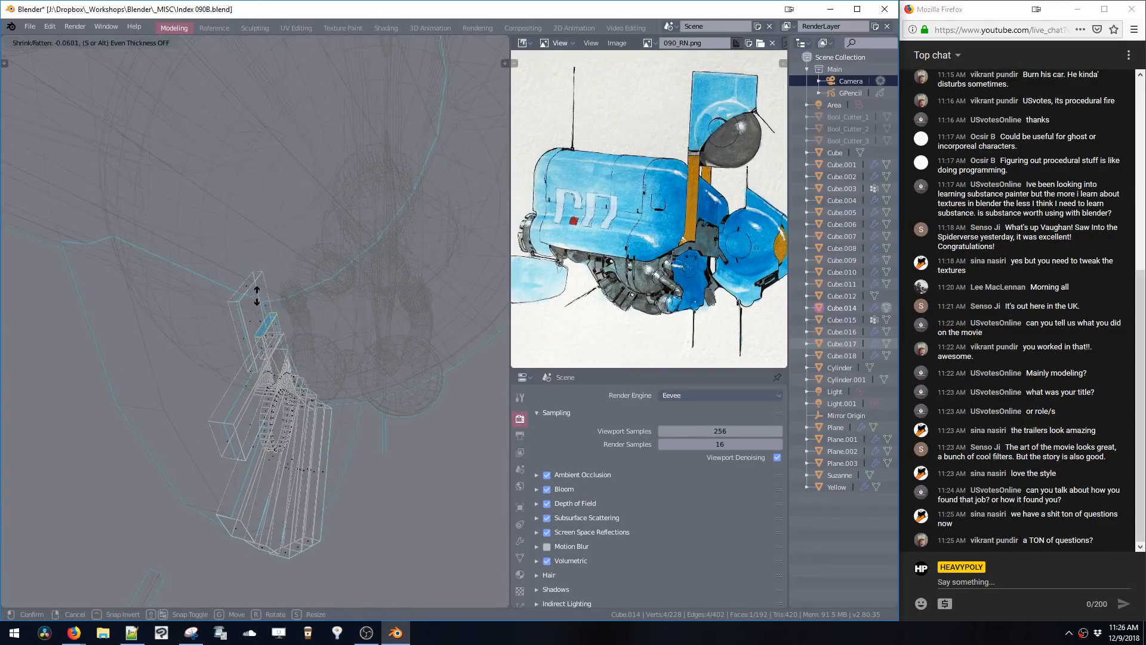
pyautogui.click(257, 294)
# - Turn off X-ray, add a centered loop cut across the smaller block and bevel it into a narrow strip
pyautogui.moveTo(256, 295)
pyautogui.mouseDown(button='middle')
pyautogui.moveTo(239, 336)
pyautogui.moveTo(263, 290)
pyautogui.moveTo(280, 326)
pyautogui.mouseUp(button='middle')
pyautogui.scroll(3, 240, 336)
pyautogui.scroll(2, 264, 290)
pyautogui.hotkey('alt', 'z')
pyautogui.hotkey('ctrl', 'r')
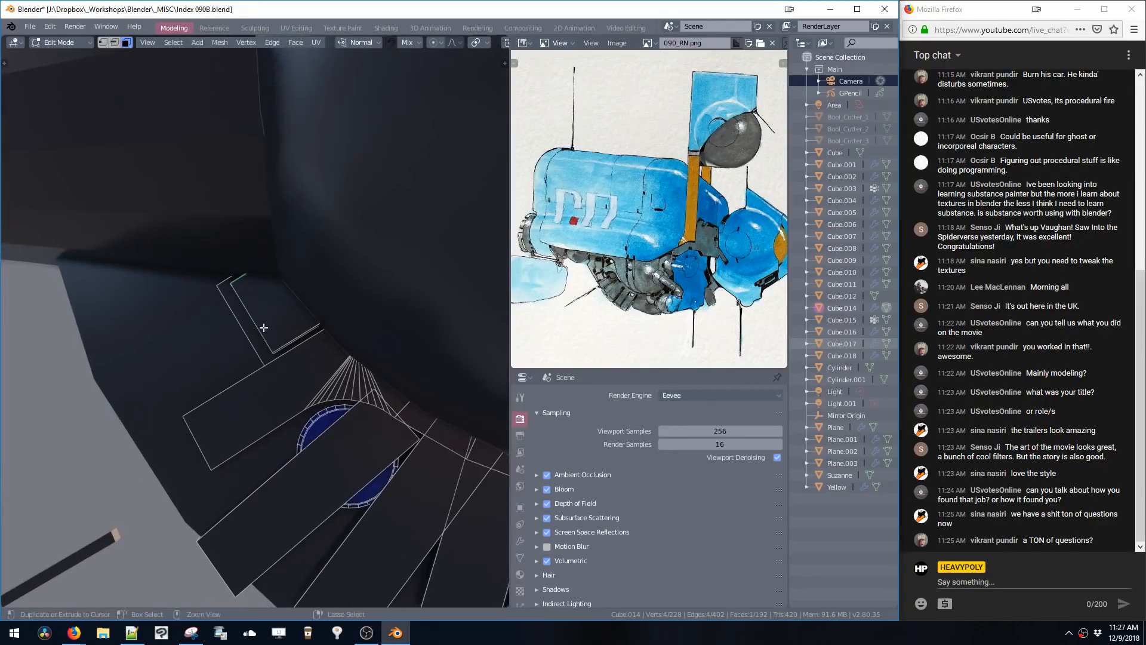
pyautogui.click(260, 320)
pyautogui.rightClick(260, 320)
pyautogui.hotkey('ctrl', 'b')
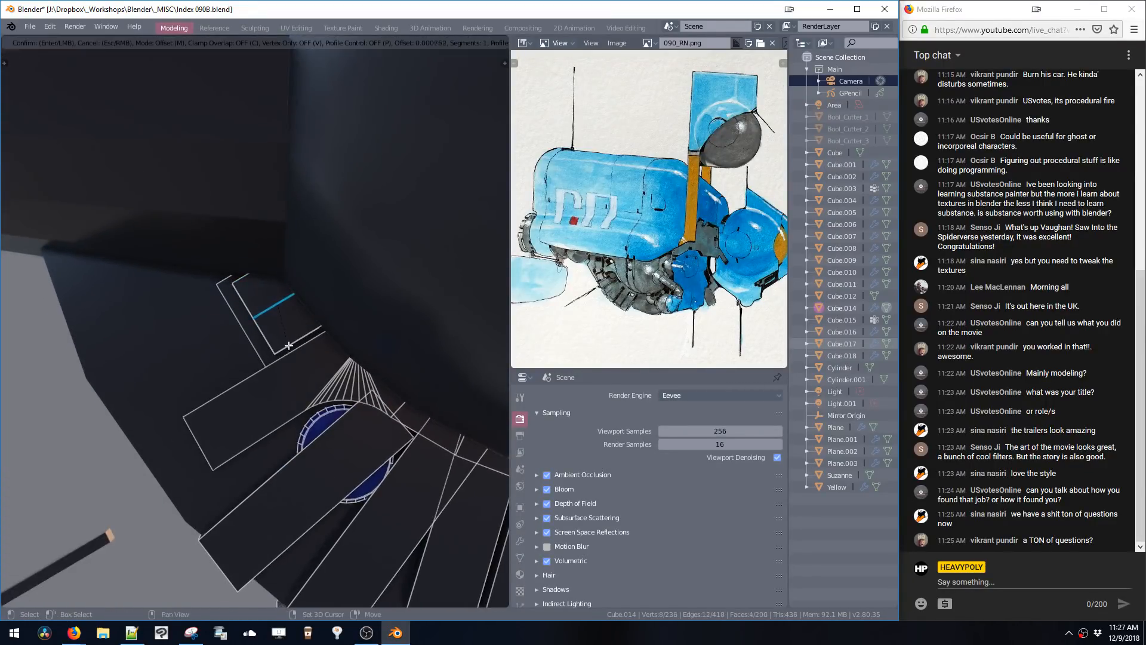
pyautogui.click(293, 357)
# - Delete the beveled strip's faces to split the block into two separate halves
pyautogui.press('space')
pyautogui.click(327, 320)
pyautogui.press('x')
# - Select both halves of the split block and fill their open ends with faces
pyautogui.moveTo(308, 316); pyautogui.dragTo(330, 302, button='middle')
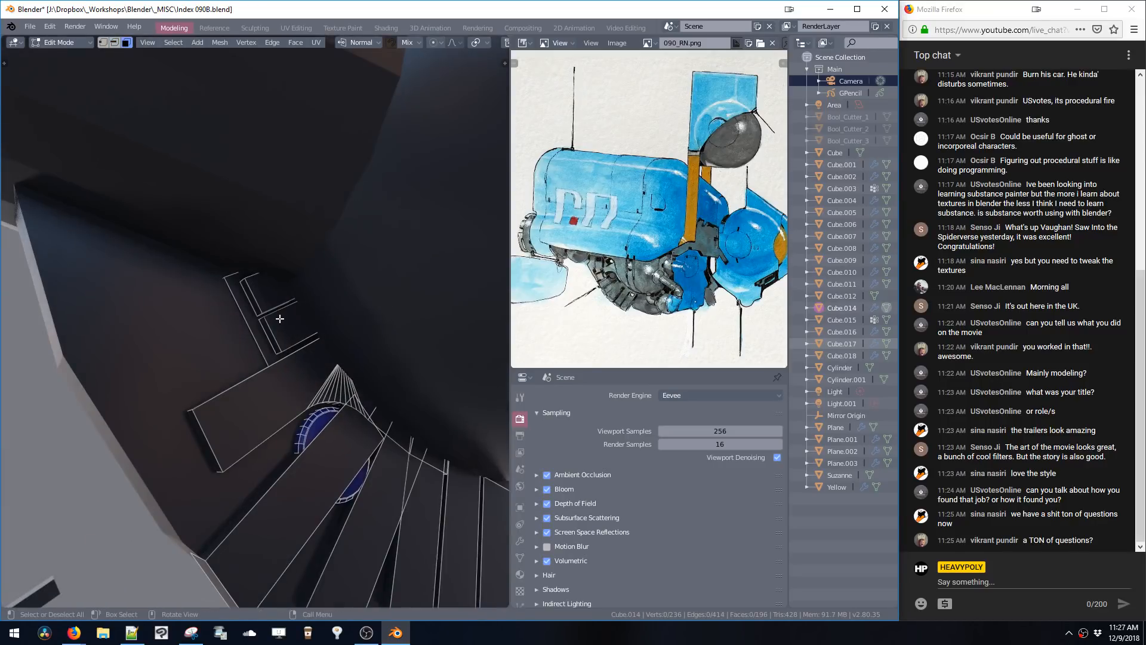
pyautogui.doubleClick(278, 321)
pyautogui.keyDown('shift'); pyautogui.doubleClick(271, 306); pyautogui.keyUp('shift')
pyautogui.press('g')
pyautogui.rightClick(272, 316)
pyautogui.press('f')
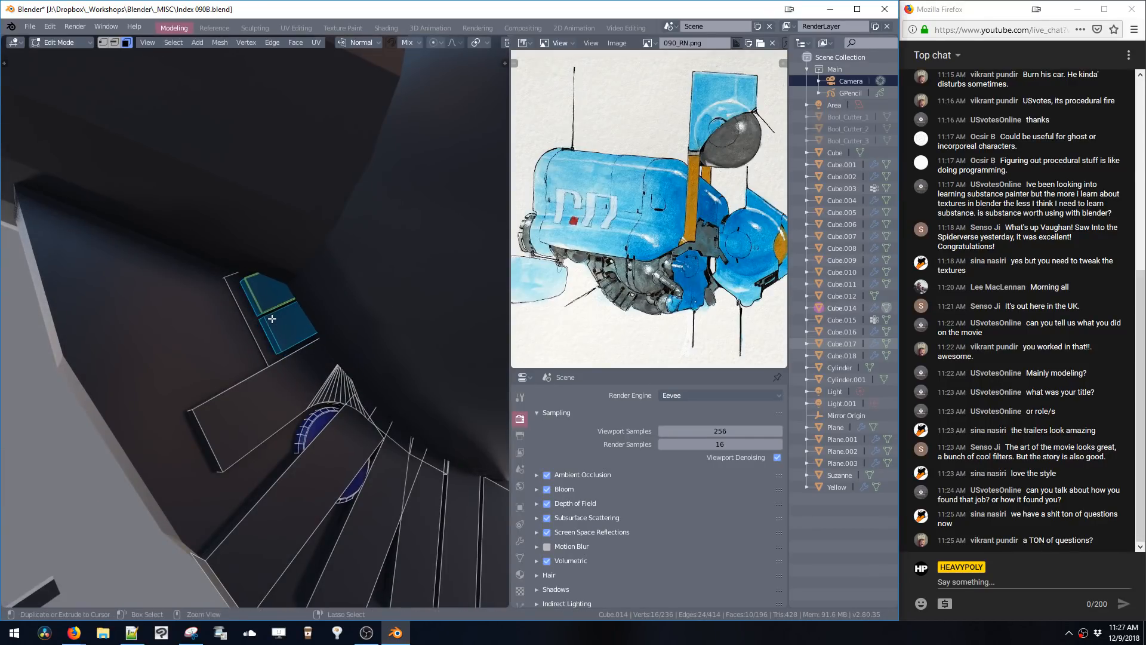
# - Move both half-blocks about 0.0109 m along the X axis
pyautogui.press('KP_Decimal')
pyautogui.moveTo(274, 320); pyautogui.dragTo(385, 338, button='middle')
pyautogui.press('g')
pyautogui.press('x')
pyautogui.click(450, 350)
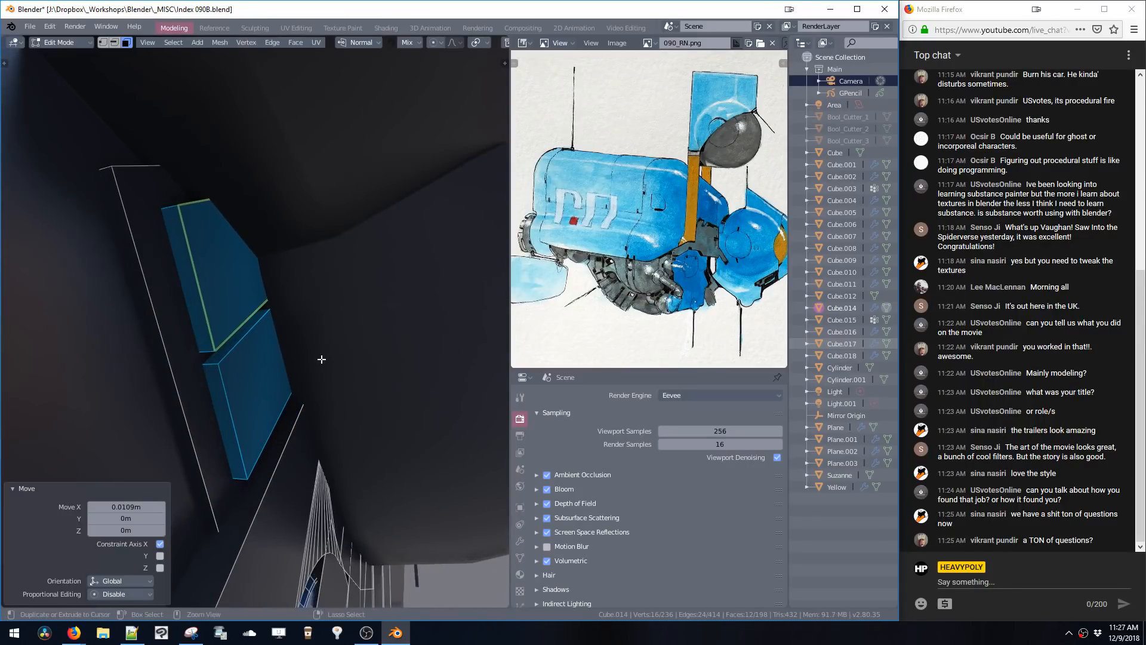
# - Bevel the outer corner edges of the lower half-block by 0.010 with 8 segments
pyautogui.press('space')
pyautogui.keyDown('ctrl'); pyautogui.keyDown('alt'); pyautogui.click(205, 349); pyautogui.keyUp('alt'); pyautogui.keyUp('ctrl')
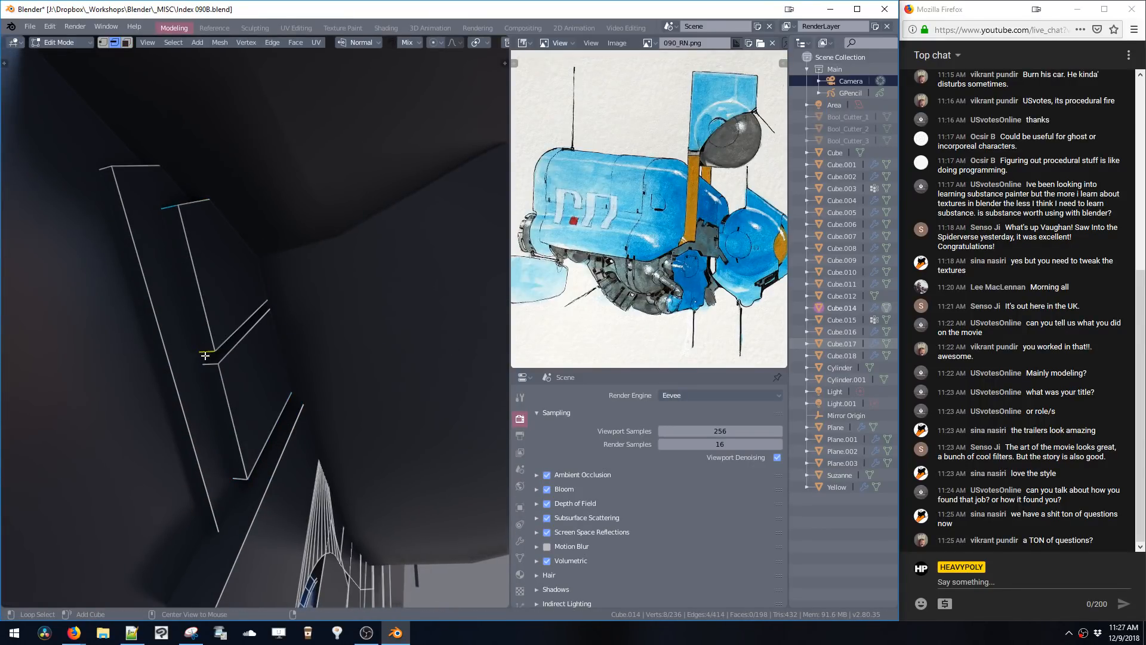
pyautogui.keyDown('shift'); pyautogui.click(205, 361); pyautogui.keyUp('shift')
pyautogui.keyDown('shift'); pyautogui.doubleClick(205, 364); pyautogui.keyUp('shift')
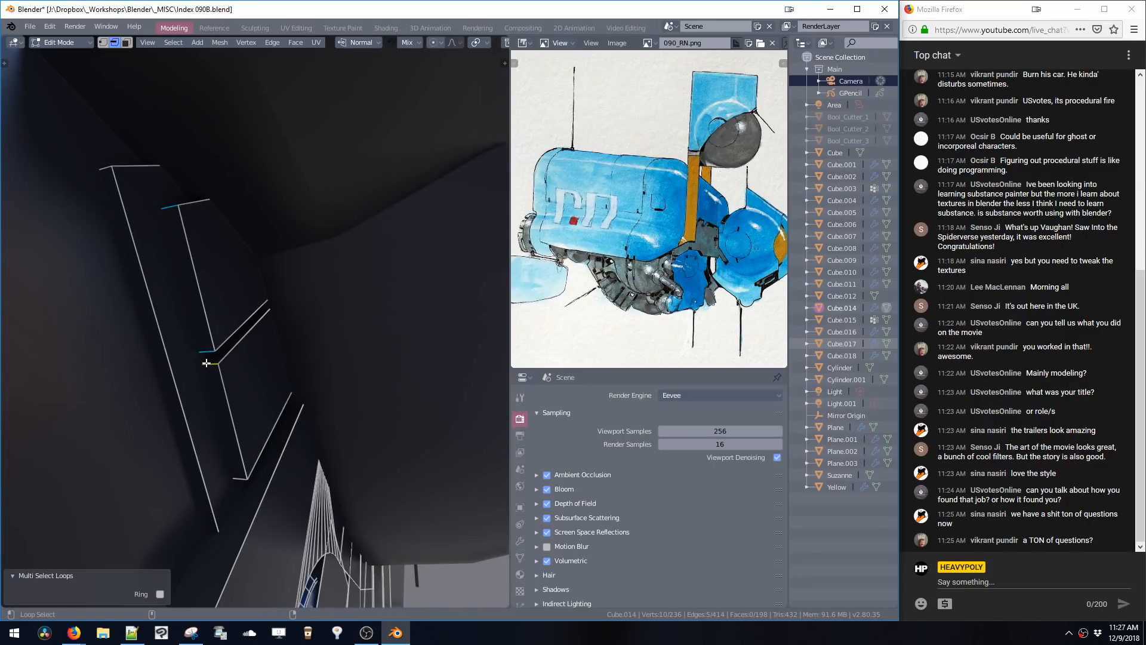
pyautogui.keyDown('alt'); pyautogui.click(207, 364); pyautogui.keyUp('alt')
pyautogui.hotkey('ctrl', 'b')
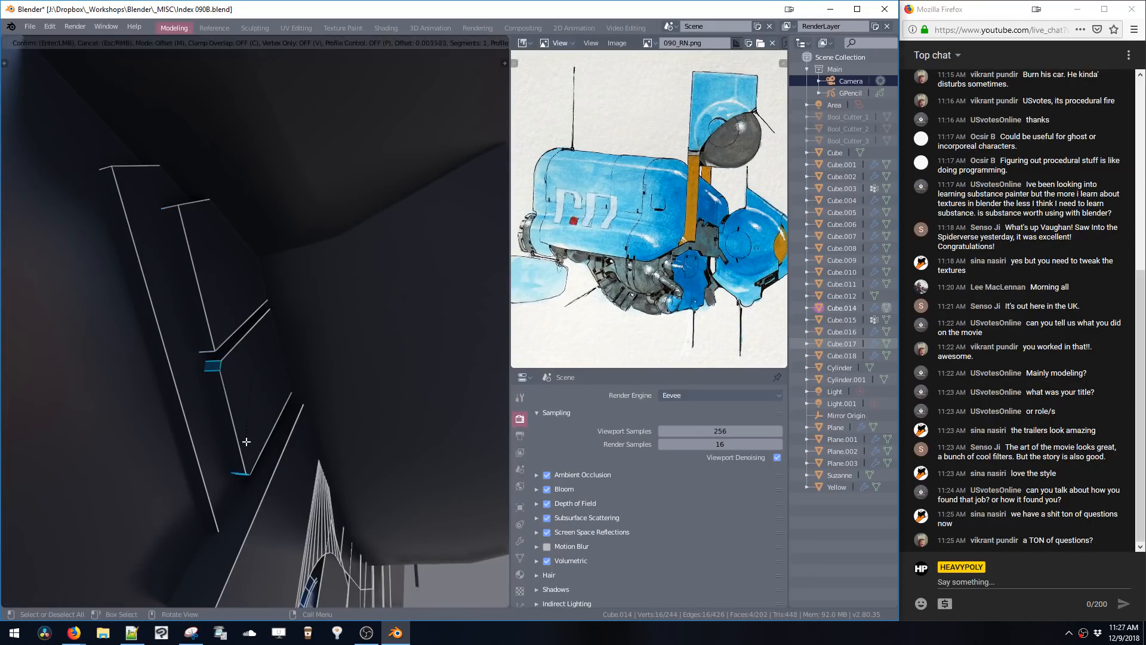
pyautogui.click(202, 361)
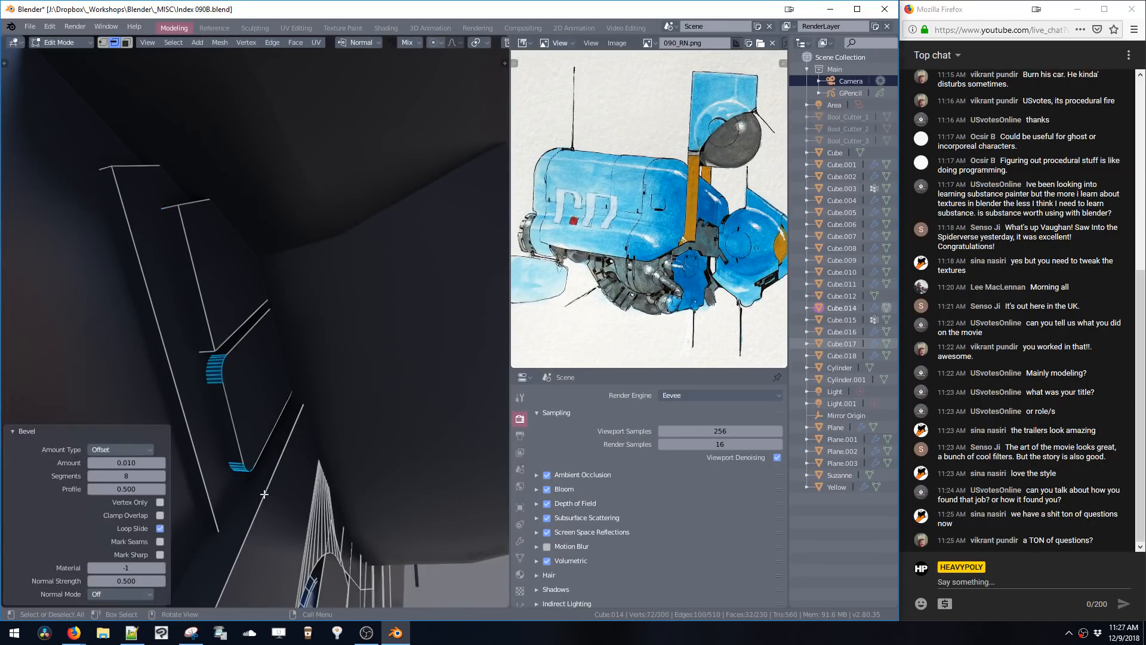
# - Round the matching corner edges of the upper half-block with a 0.009 bevel of 8 segments
pyautogui.keyDown('alt'); pyautogui.click(197, 352); pyautogui.keyUp('alt')
pyautogui.moveTo(197, 353); pyautogui.dragTo(209, 382, button='middle')
pyautogui.hotkey('ctrl', 'b')
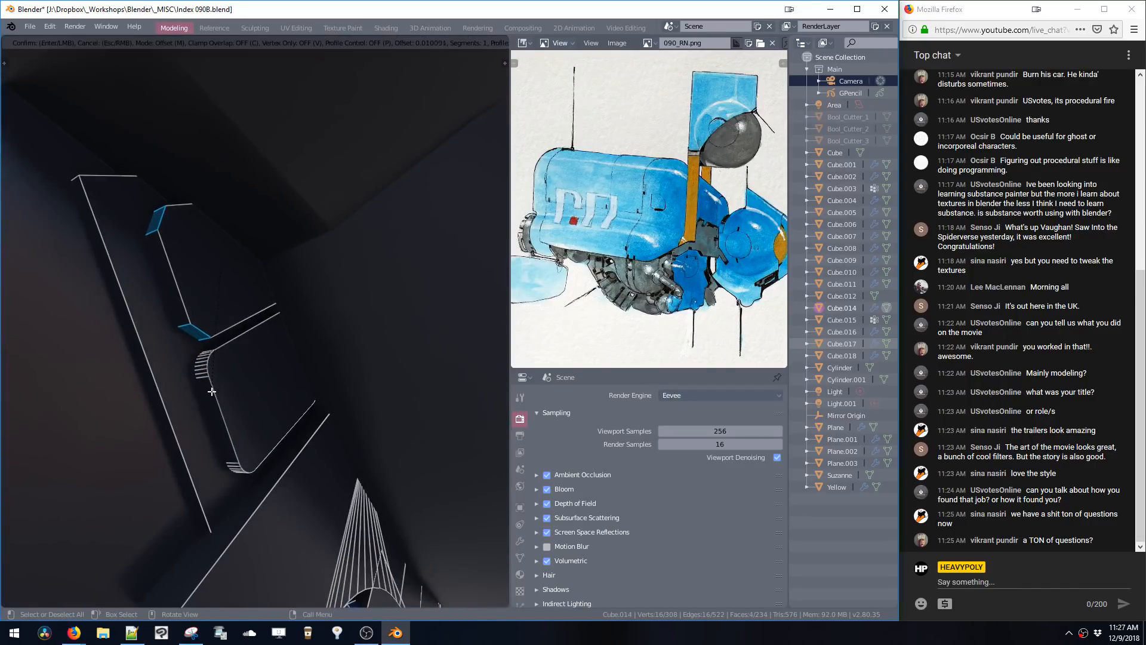
pyautogui.scroll(7, 211, 390)
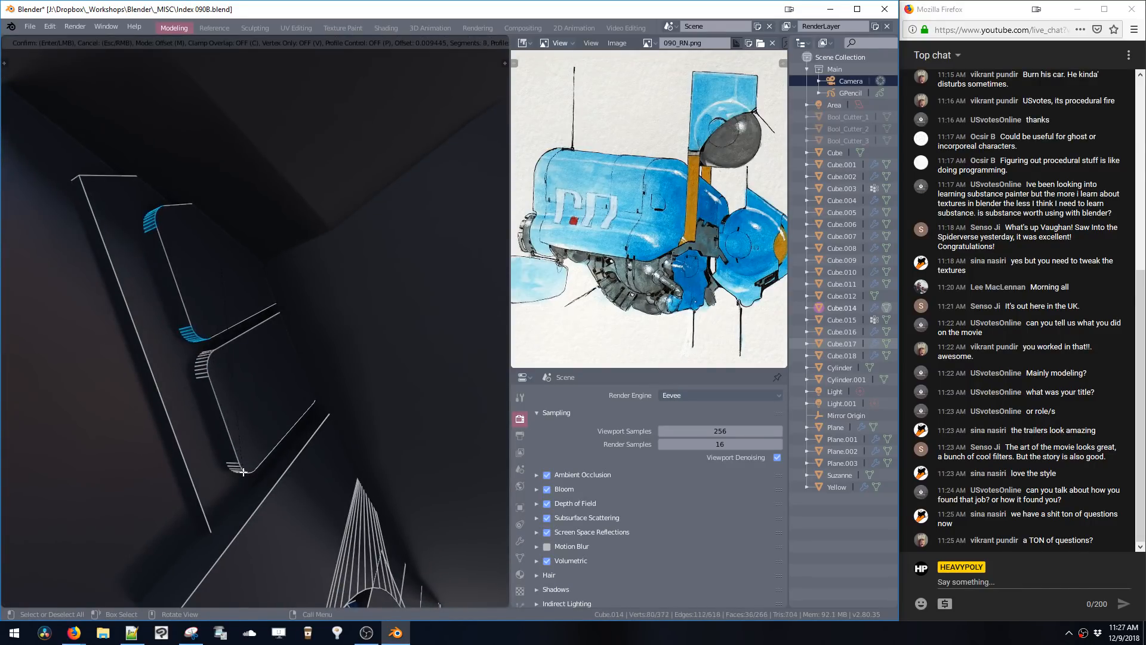
pyautogui.click(259, 412)
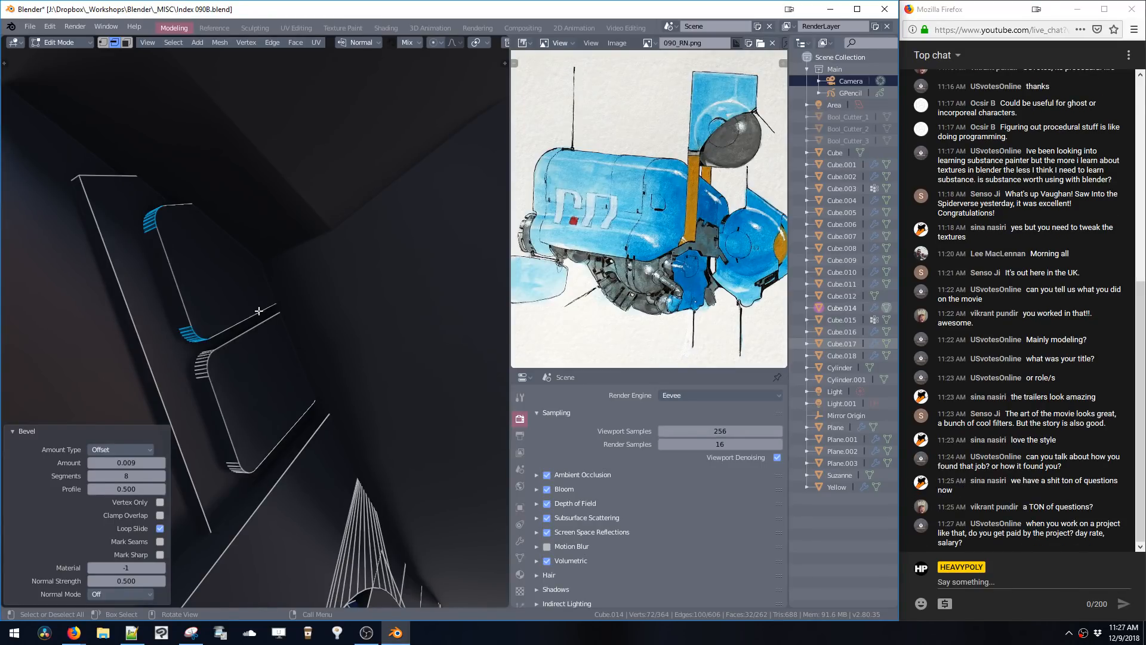
# - Offset the upper end face of the plate behind the half-blocks by -0.042 with Shrink/Fatten
pyautogui.moveTo(256, 337); pyautogui.dragTo(233, 326, button='middle')
pyautogui.scroll(3, 226, 328)
pyautogui.scroll(-3, 225, 328)
pyautogui.keyDown('shift'); pyautogui.moveTo(214, 392); pyautogui.dragTo(230, 339, button='middle'); pyautogui.keyUp('shift')
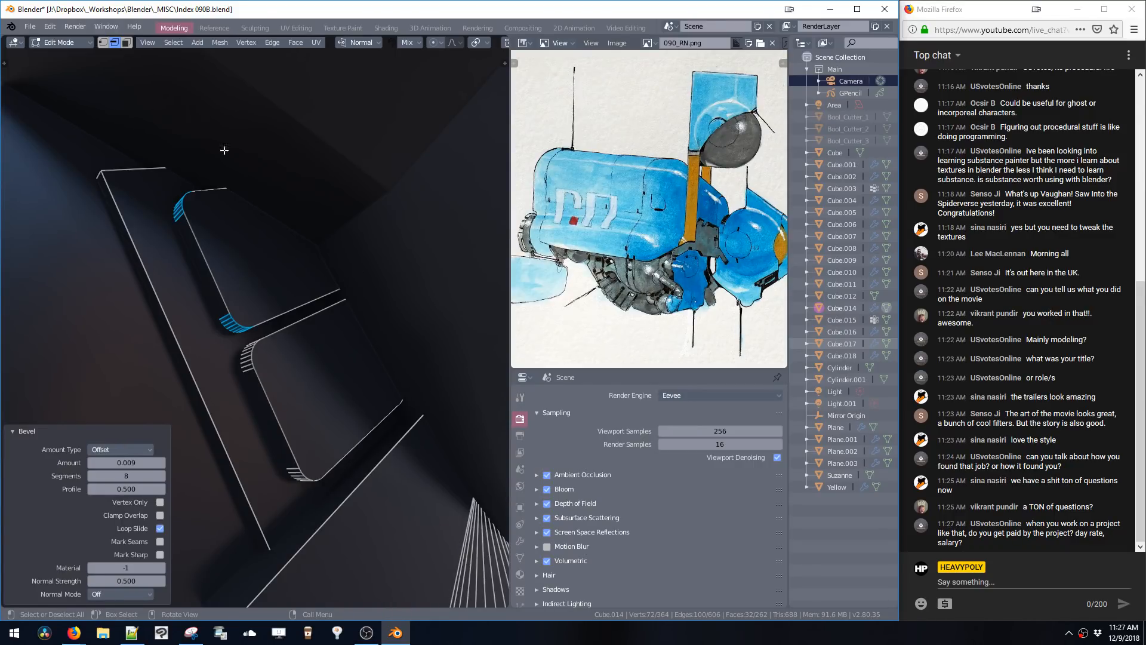
pyautogui.moveTo(224, 149)
pyautogui.mouseDown(button='middle')
pyautogui.moveTo(170, 171)
pyautogui.moveTo(219, 134)
pyautogui.mouseUp(button='middle')
pyautogui.hotkey('alt', 'a')
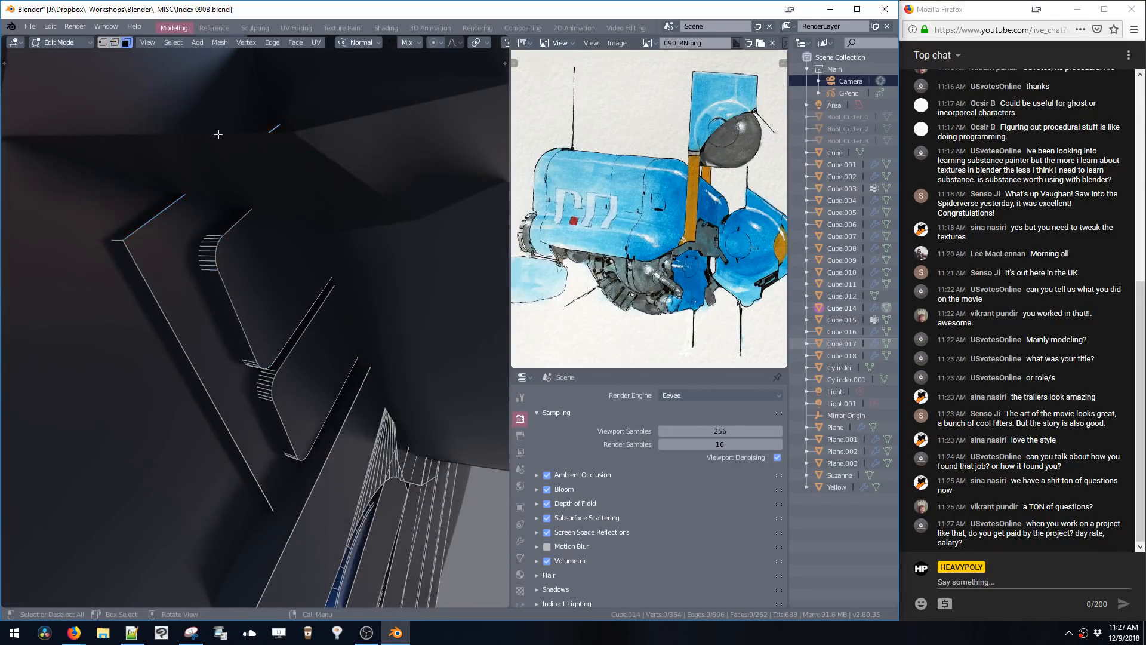
pyautogui.hotkey('alt', 'z')
pyautogui.hotkey('alt', 'z')
pyautogui.hotkey('alt', 'z')
pyautogui.click(235, 180)
pyautogui.hotkey('alt', 'z')
pyautogui.hotkey('alt', 's')
pyautogui.click(237, 197)
pyautogui.moveTo(237, 197); pyautogui.dragTo(240, 249, button='middle')
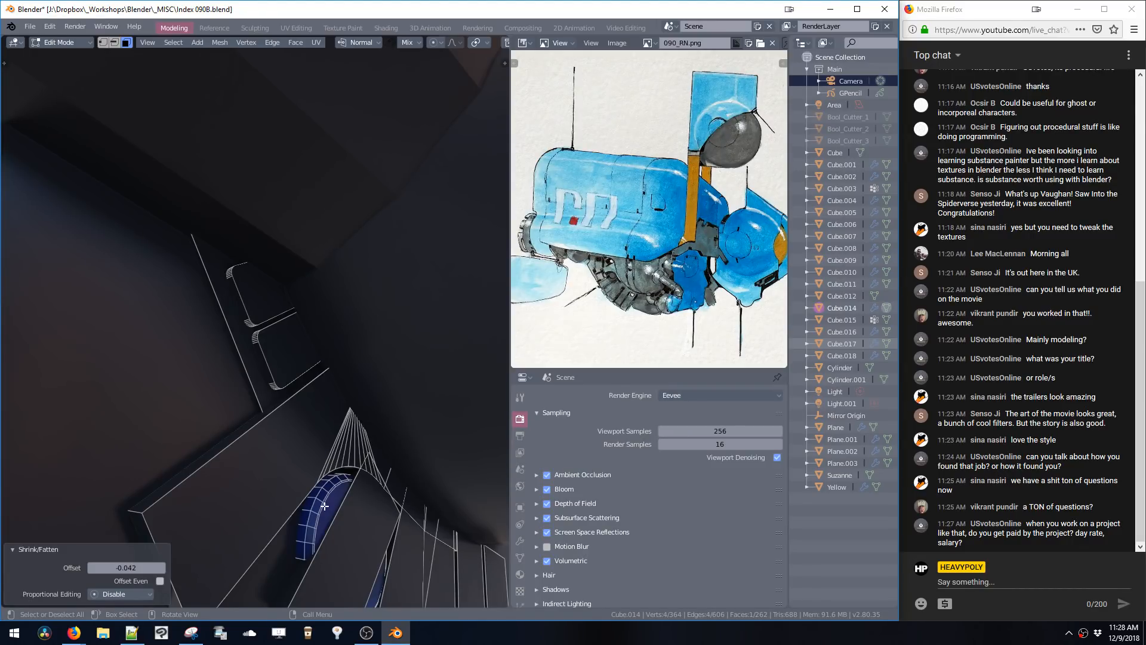
# - Select the whole linked disc and assign it the Glossy Grey material
pyautogui.hotkey('ctrl', 'l')
pyautogui.press('m')
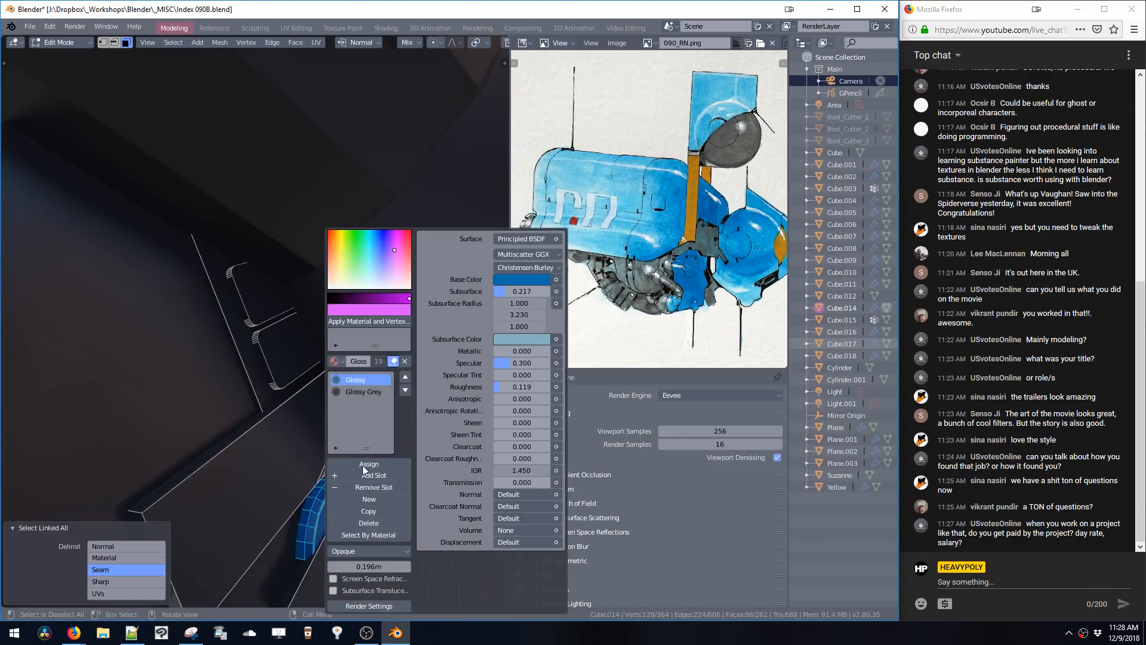
pyautogui.click(365, 392)
pyautogui.click(362, 465)
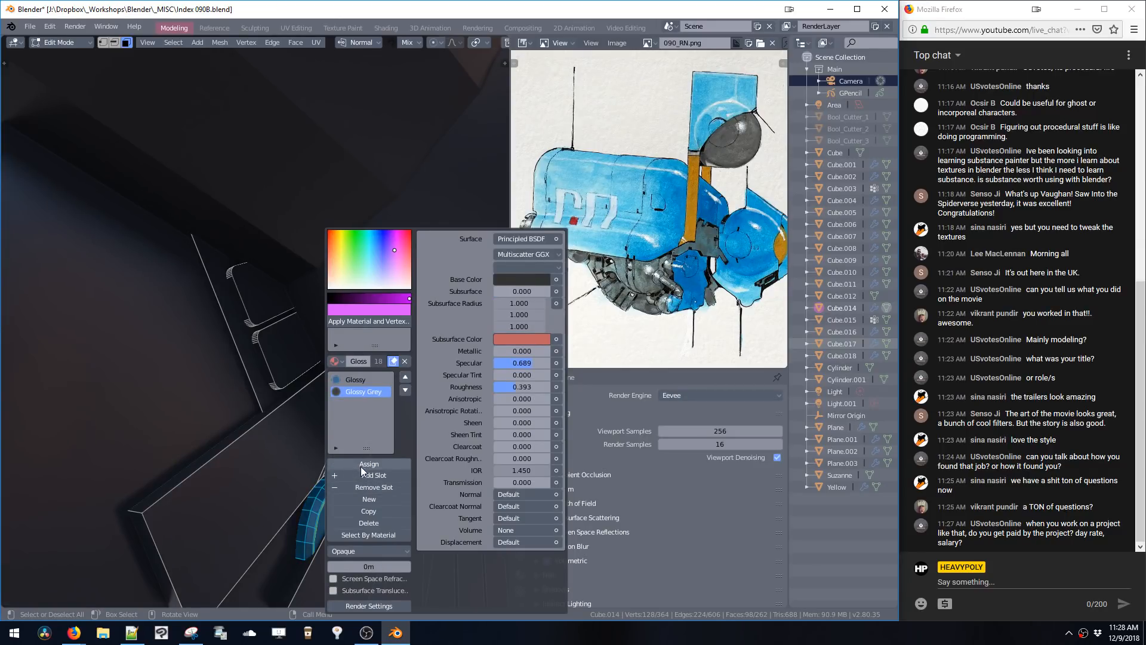
# - Move the linked disc geometry along the X axis
pyautogui.moveTo(263, 456); pyautogui.dragTo(367, 372, button='middle')
pyautogui.click(301, 414)
pyautogui.hotkey('ctrl', 'l')
pyautogui.press('g')
pyautogui.press('x')
pyautogui.click(287, 431)
# - Offset the end face of the slanted box beside the disc by -0.017 with Shrink/Fatten
pyautogui.moveTo(367, 372)
pyautogui.mouseDown()
pyautogui.moveTo(385, 383)
pyautogui.moveTo(377, 376)
pyautogui.mouseUp()
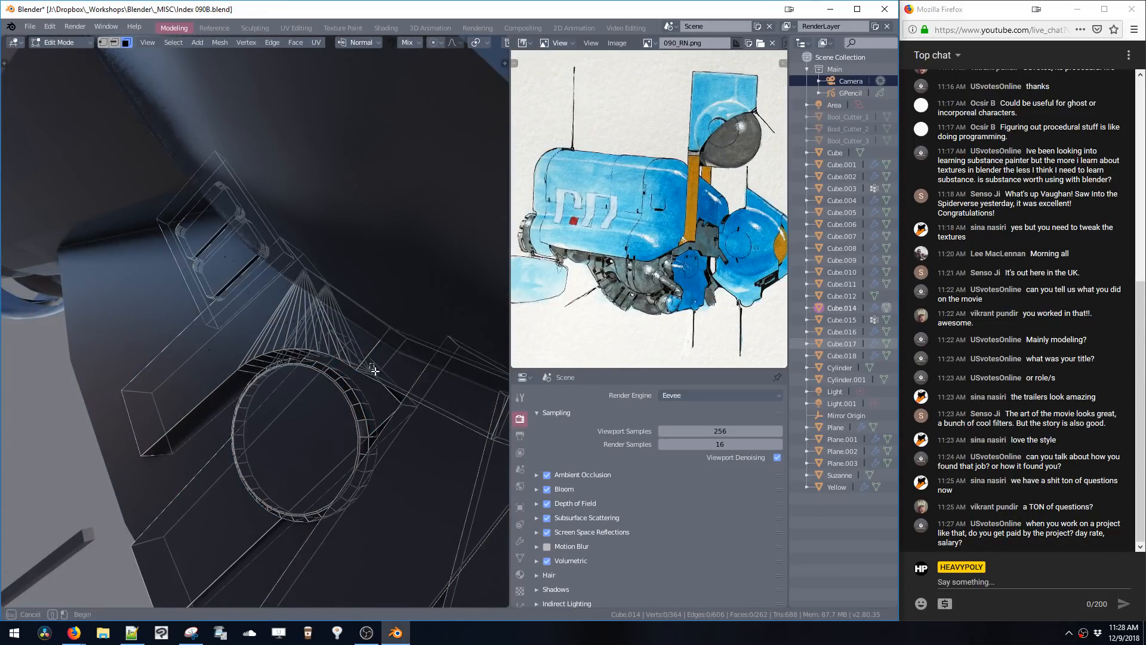
pyautogui.hotkey('alt', 's')
pyautogui.click(377, 388)
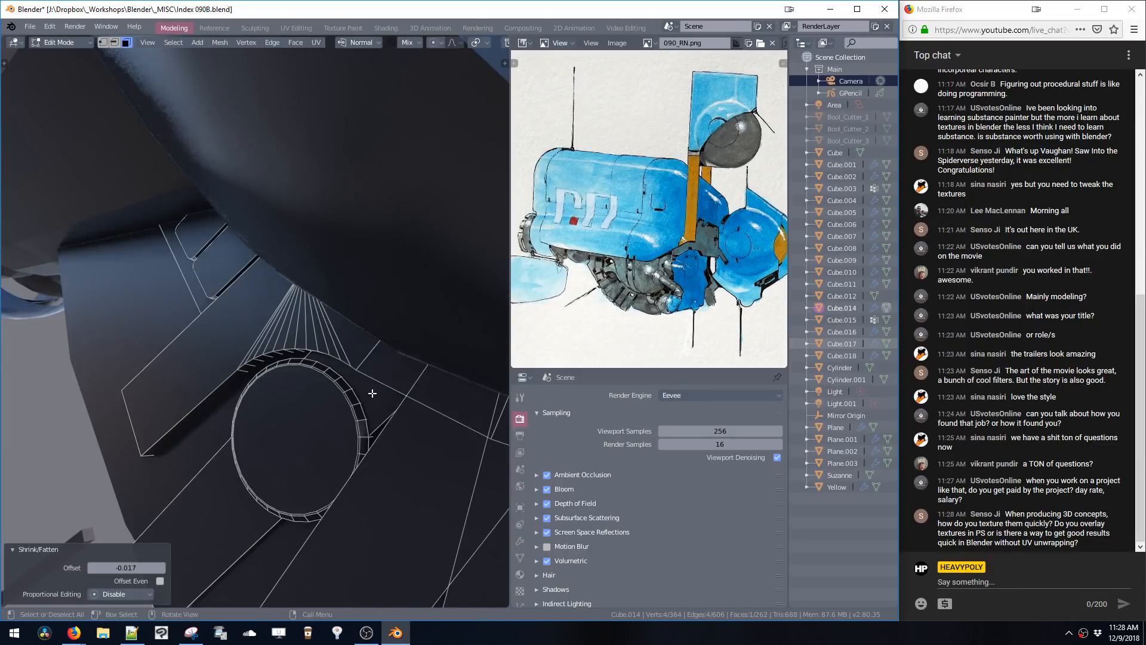
# - Select the four slanted fan boxes beside the disc and move them 0.00627 m along the X axis
pyautogui.moveTo(377, 391); pyautogui.dragTo(417, 459, button='middle')
pyautogui.doubleClick(404, 469)
pyautogui.keyDown('shift'); pyautogui.doubleClick(443, 507); pyautogui.keyUp('shift')
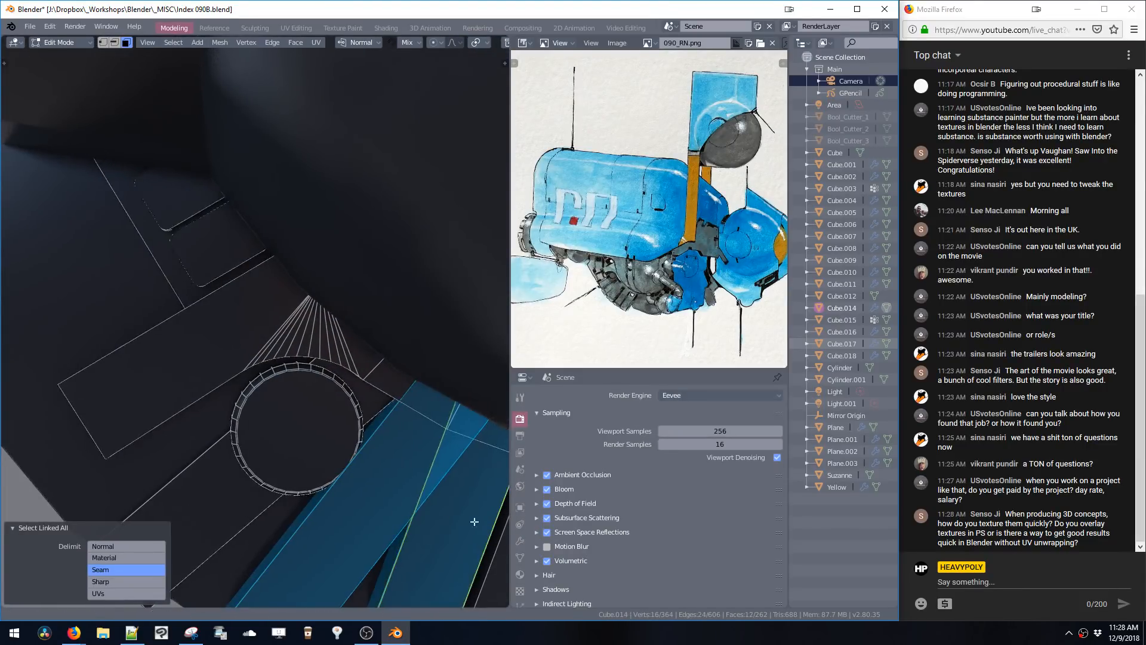
pyautogui.keyDown('shift'); pyautogui.moveTo(489, 533); pyautogui.dragTo(390, 444, button='middle'); pyautogui.keyUp('shift')
pyautogui.keyDown('shift'); pyautogui.doubleClick(419, 467); pyautogui.keyUp('shift')
pyautogui.keyDown('shift'); pyautogui.moveTo(485, 510); pyautogui.dragTo(440, 470, button='middle'); pyautogui.keyUp('shift')
pyautogui.keyDown('shift'); pyautogui.click(419, 466); pyautogui.keyUp('shift')
pyautogui.keyDown('shift'); pyautogui.doubleClick(415, 464); pyautogui.keyUp('shift')
pyautogui.keyDown('shift'); pyautogui.doubleClick(408, 463); pyautogui.keyUp('shift')
pyautogui.press('g')
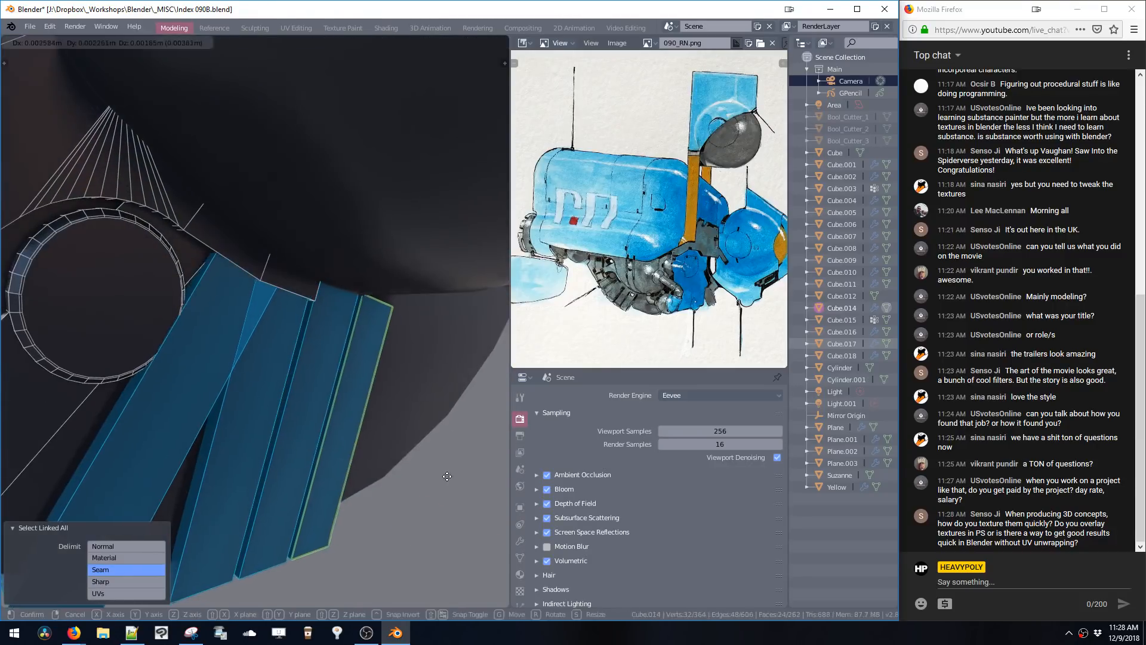
pyautogui.press('x')
pyautogui.click(455, 481)
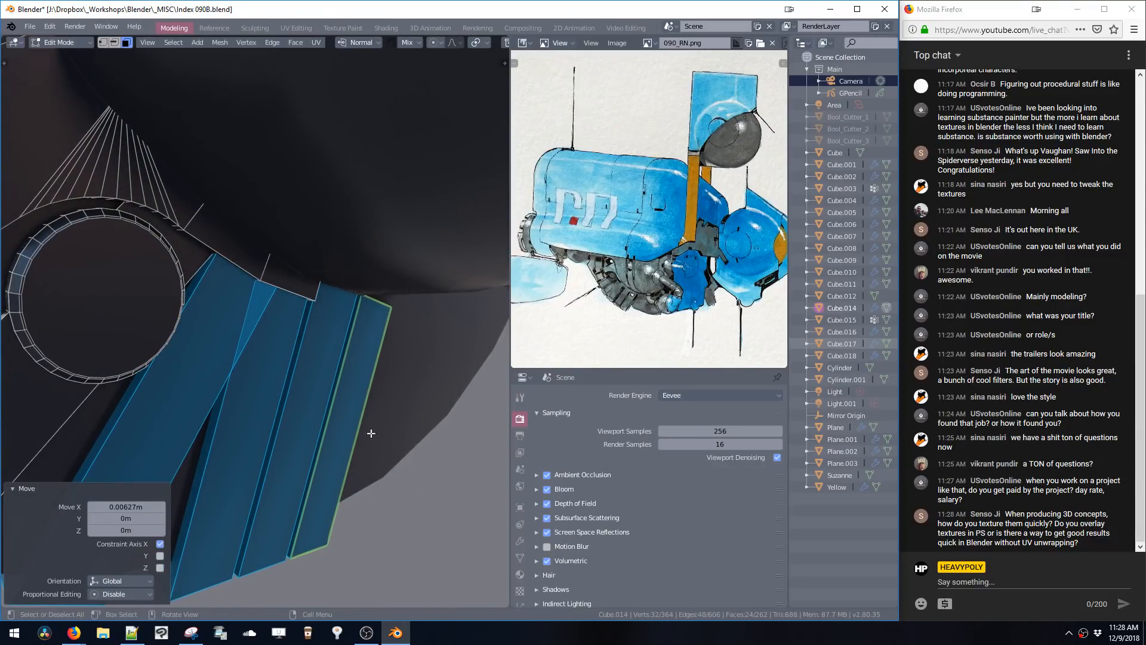
pyautogui.moveTo(375, 434); pyautogui.dragTo(317, 297, button='middle')
pyautogui.moveTo(346, 282); pyautogui.dragTo(335, 320, button='middle')
pyautogui.hotkey('alt', 's')
pyautogui.click(337, 382)
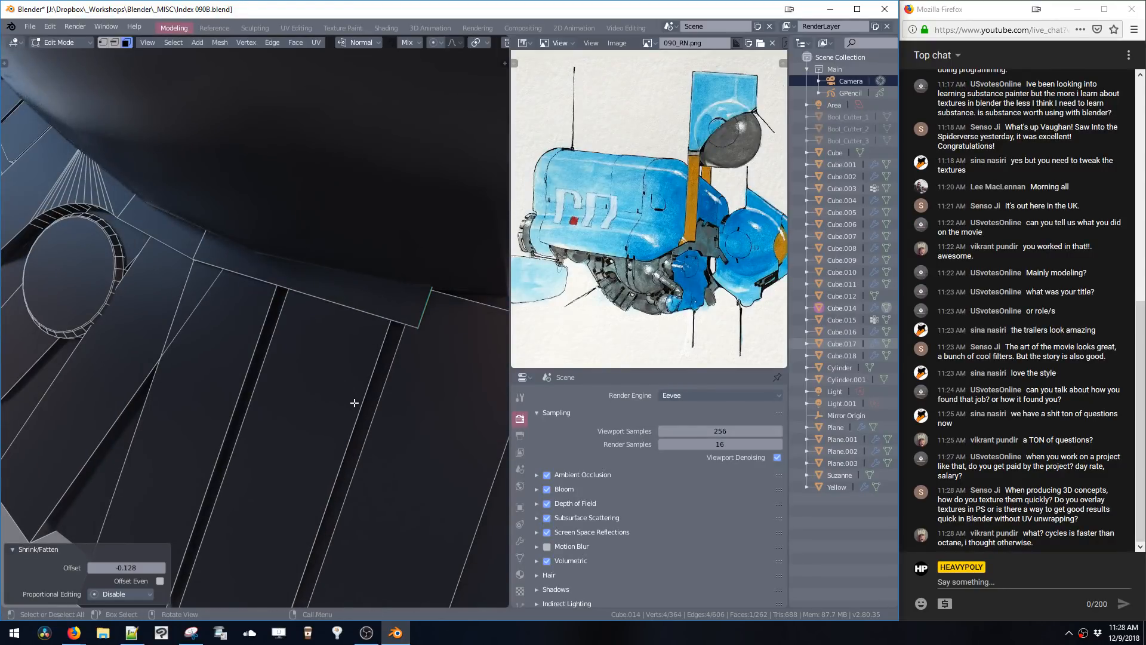
pyautogui.press('g')
pyautogui.click(359, 379)
pyautogui.hotkey('ctrl', 'z')
pyautogui.hotkey('ctrl', 'z')
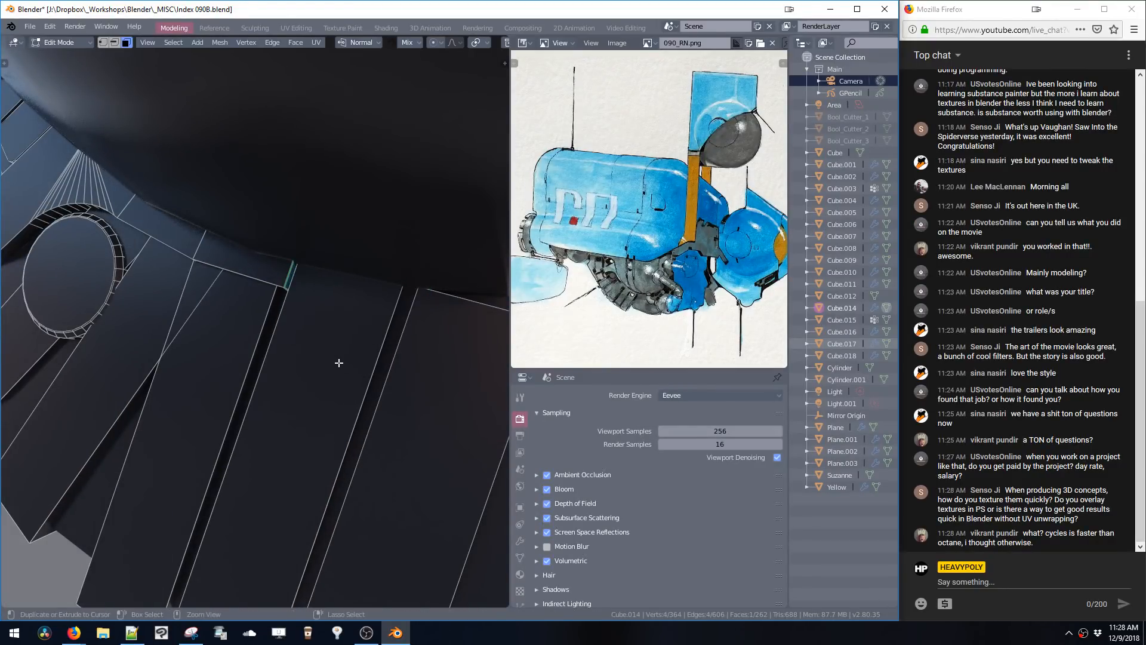
# - Extrude the thin strip's end face with a -0.132 offset, raise it 0.0155 m along Z and scale it to 0.169 along Y
pyautogui.hotkey('shift', 'e')
pyautogui.click(368, 434)
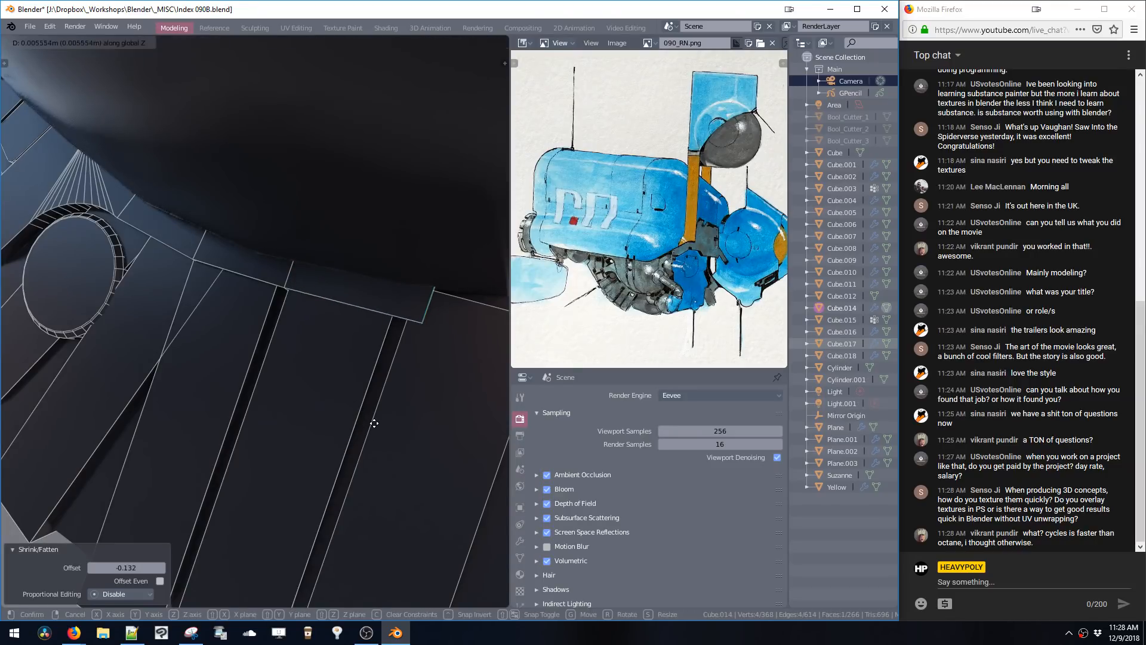
pyautogui.press('g')
pyautogui.press('z')
pyautogui.click(388, 414)
pyautogui.press('s')
pyautogui.press('y')
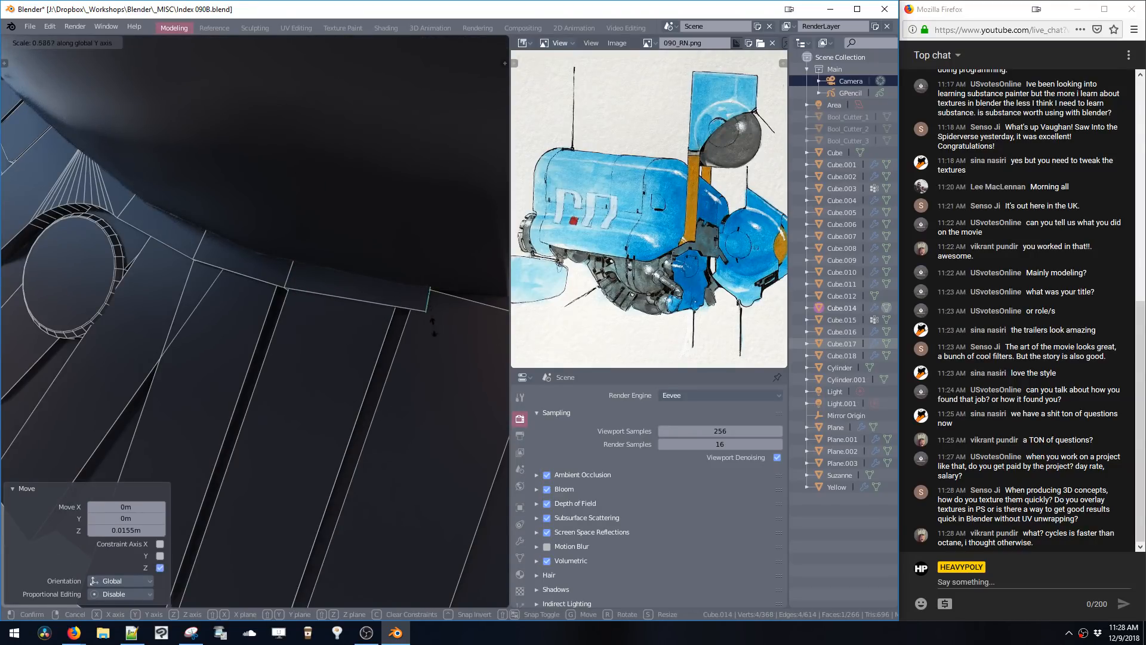
pyautogui.click(424, 300)
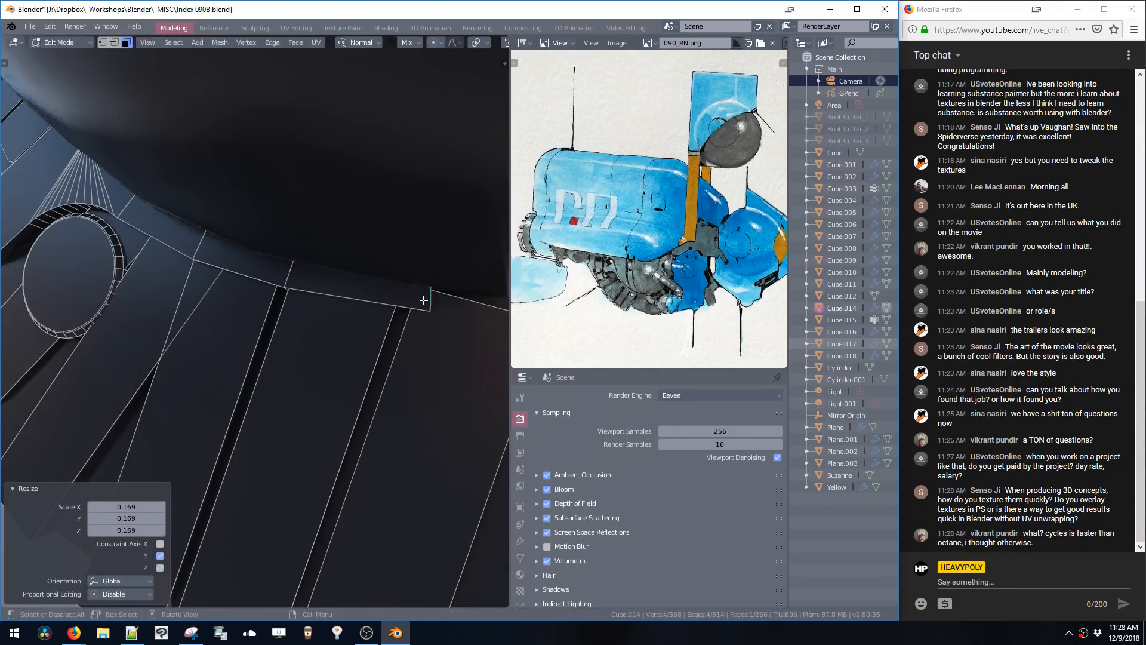
# - Finish editing the fan parts and open the curved base plate for vertex editing, seen squarely from the side
pyautogui.moveTo(379, 315); pyautogui.dragTo(336, 330, button='middle')
pyautogui.press('Tab')
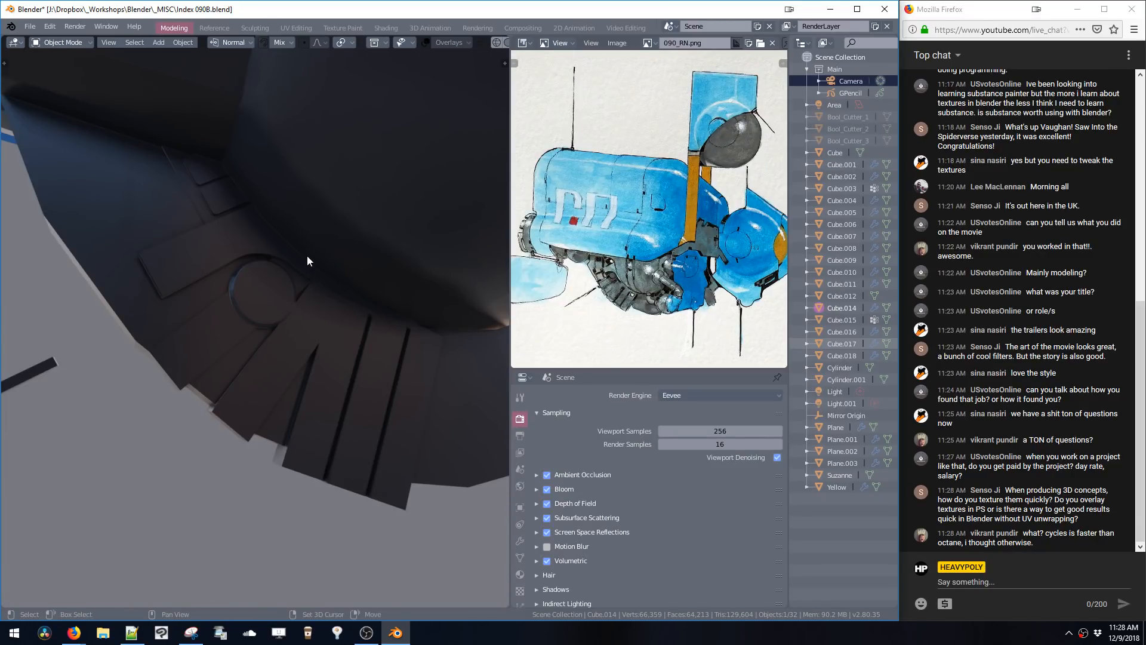
pyautogui.moveTo(279, 257)
pyautogui.mouseDown(button='middle')
pyautogui.moveTo(340, 268)
pyautogui.moveTo(312, 256)
pyautogui.moveTo(281, 276)
pyautogui.mouseUp(button='middle')
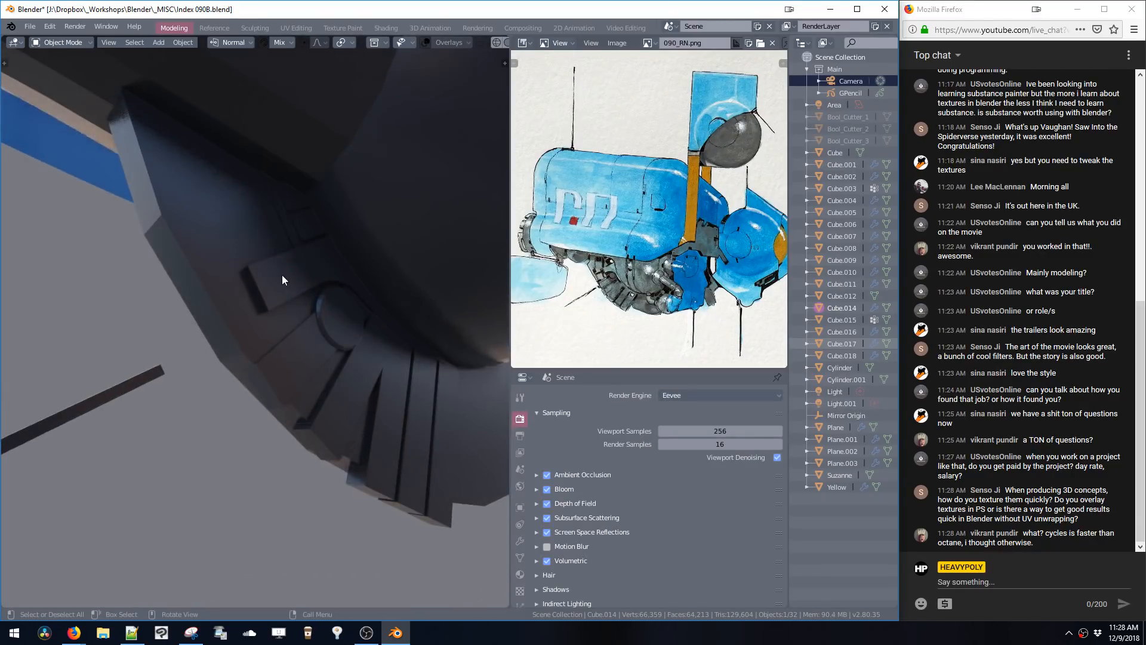
pyautogui.press('Tab')
pyautogui.hotkey('ctrl', 'Tab')
pyautogui.click(289, 322)
pyautogui.moveTo(310, 289); pyautogui.dragTo(345, 368, button='middle')
pyautogui.press('Tab')
pyautogui.press('`')
pyautogui.click(301, 369)
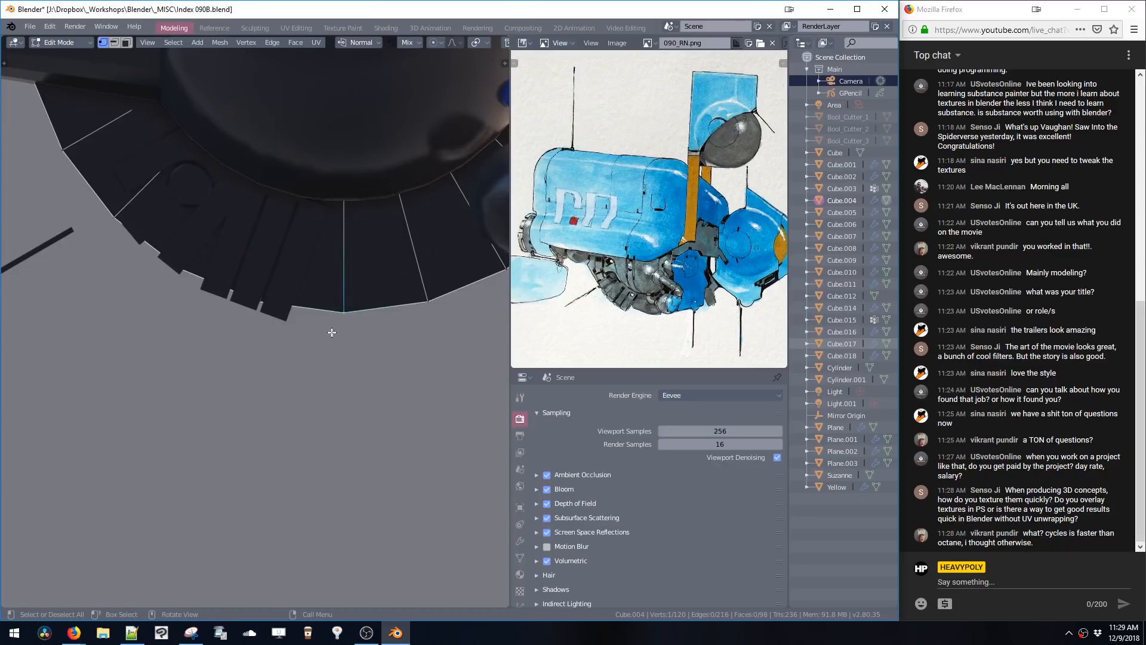
# - Duplicate a rim vertex beside the fan's last box, extrude it into a small four-point outline and adjust its lower points
pyautogui.hotkey('shift', 'd')
pyautogui.click(294, 353)
pyautogui.press('e')
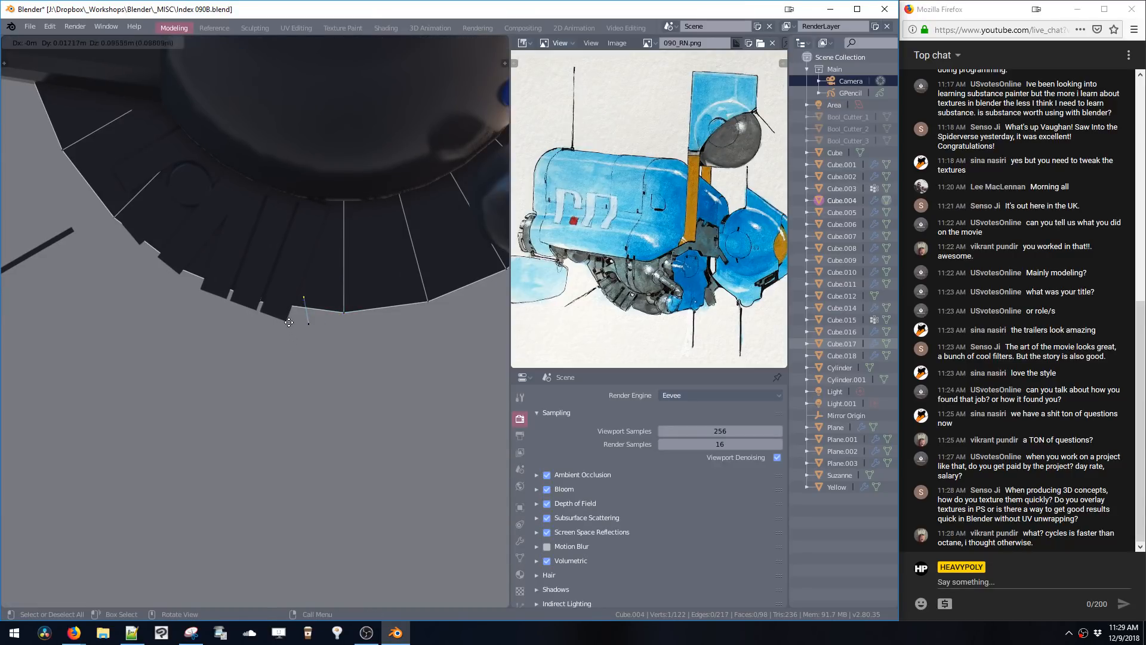
pyautogui.click(291, 318)
pyautogui.press('e')
pyautogui.click(253, 345)
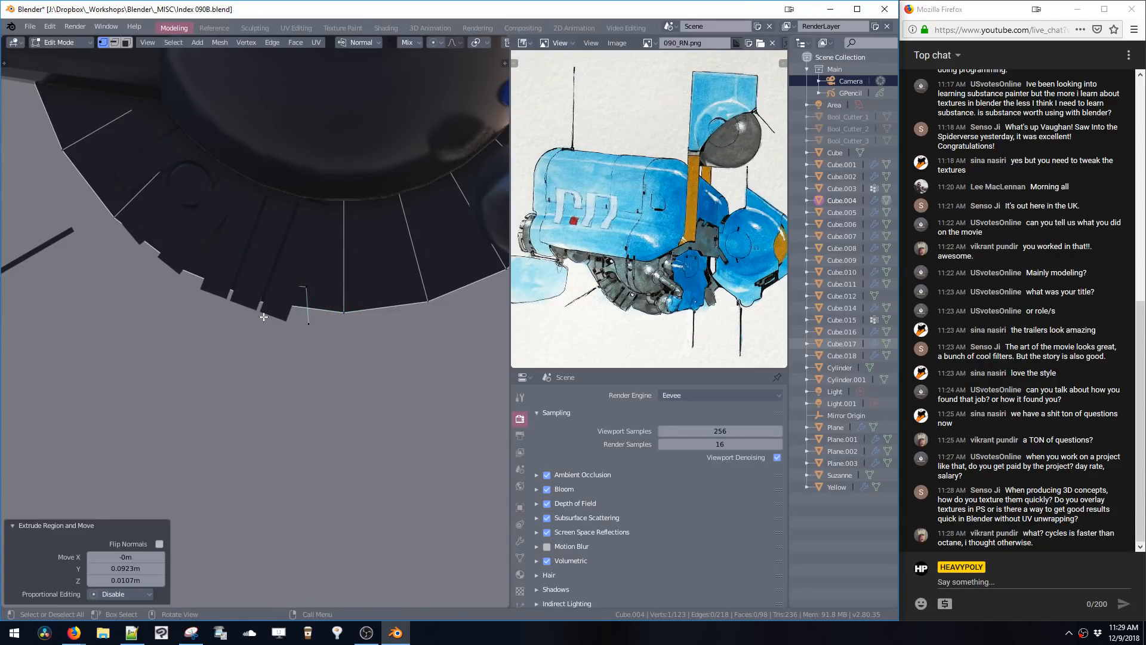
pyautogui.press('g')
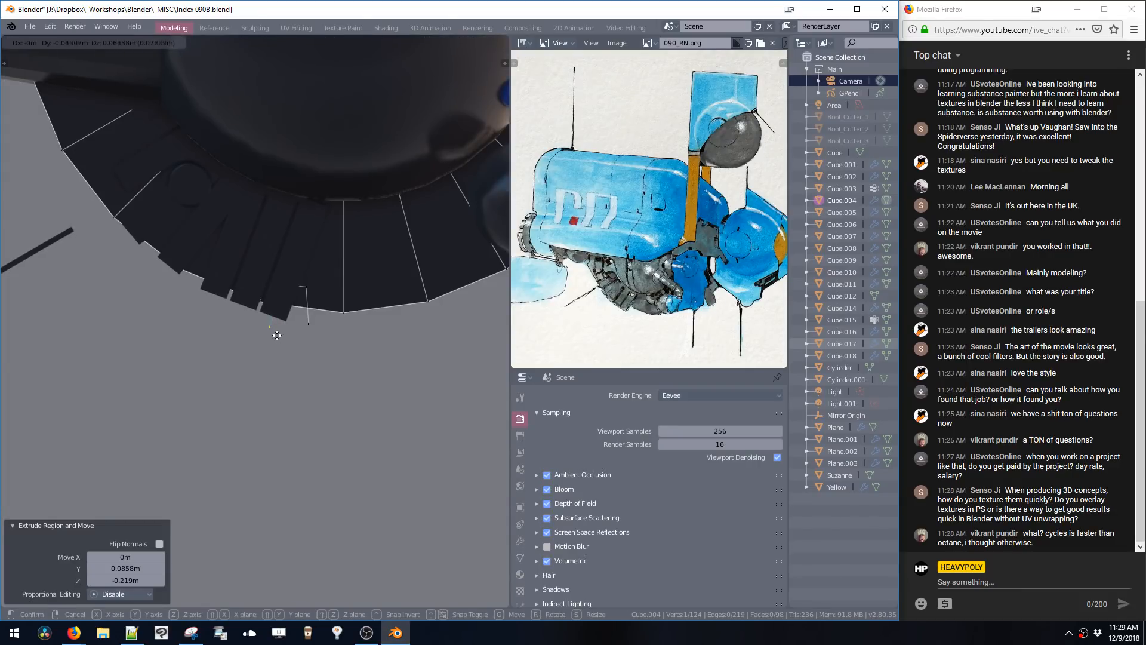
pyautogui.click(281, 336)
pyautogui.click(309, 326)
pyautogui.press('g')
pyautogui.click(309, 344)
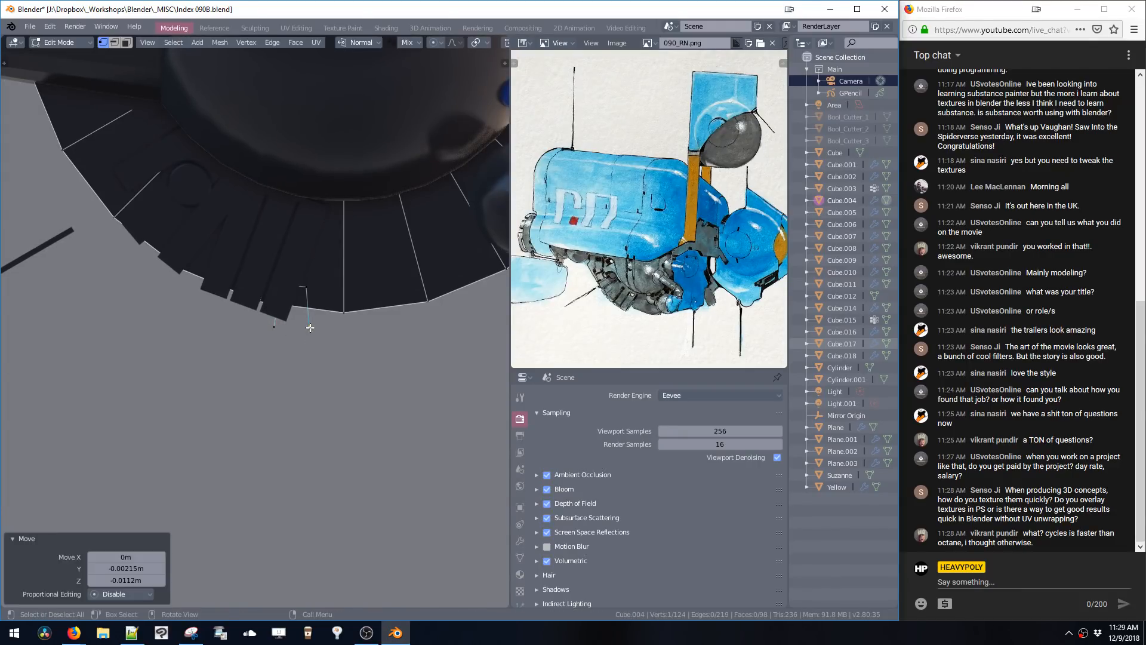
# - Fill the small four-point outline with a face and position it over the plate's rim beside the fan
pyautogui.hotkey('ctrl', 'l')
pyautogui.press('f')
pyautogui.press('g')
pyautogui.click(292, 344)
pyautogui.press('g')
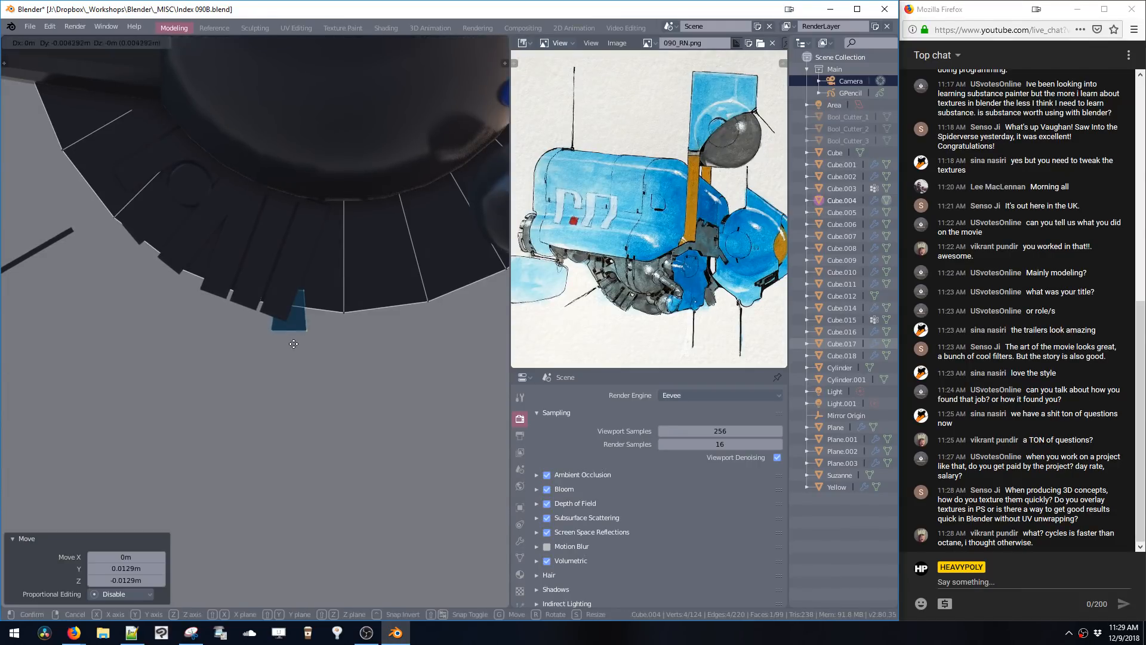
pyautogui.click(295, 343)
# - Select the upper edge of the small quad and shift it along the normal X axis
pyautogui.moveTo(273, 279); pyautogui.dragTo(317, 296)
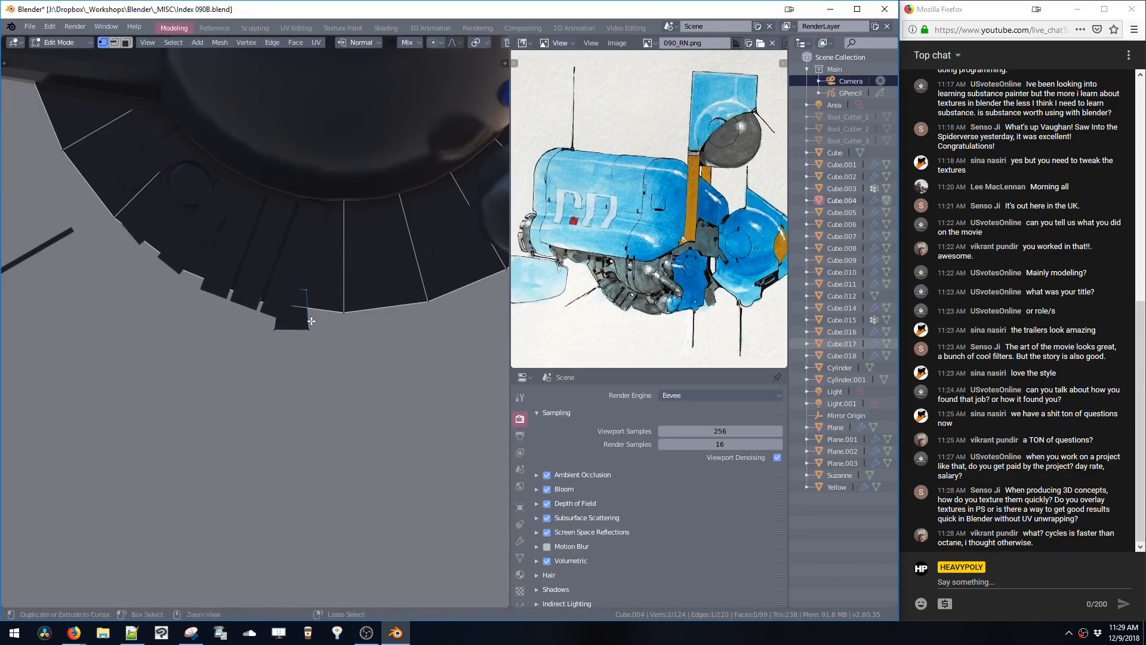
pyautogui.hotkey('ctrl', 'alt', 'space')
pyautogui.click(267, 352)
pyautogui.press('g')
pyautogui.press('x')
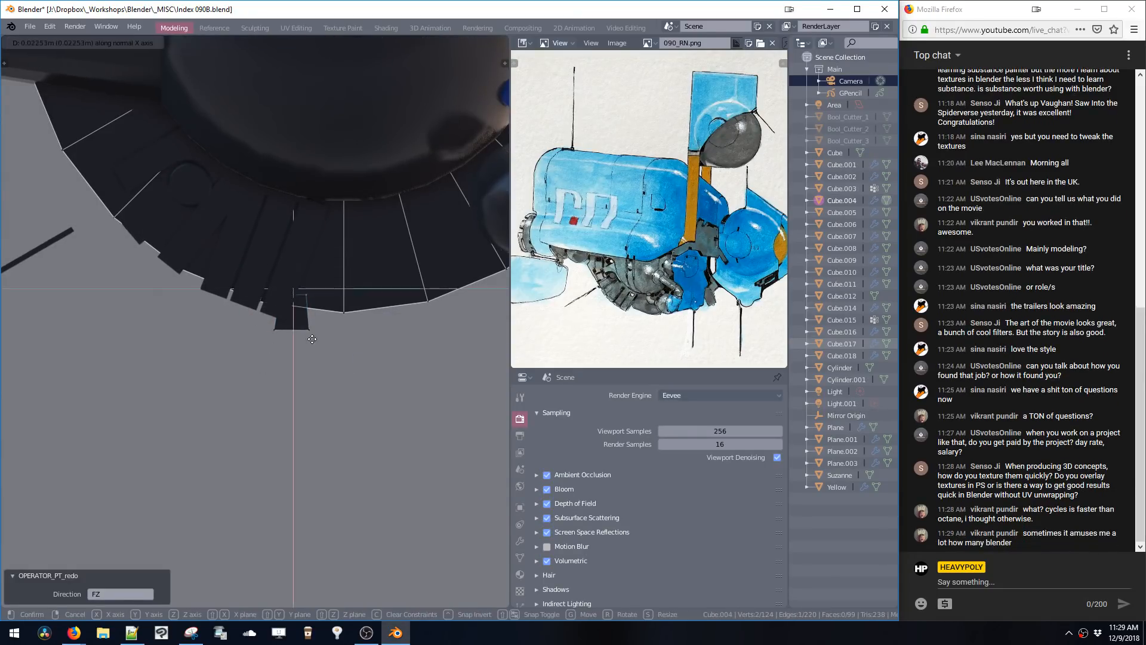
pyautogui.click(311, 335)
# - Select the whole small quad, move it along X and extrude it into a block through the plate's rim
pyautogui.hotkey('ctrl', 'l')
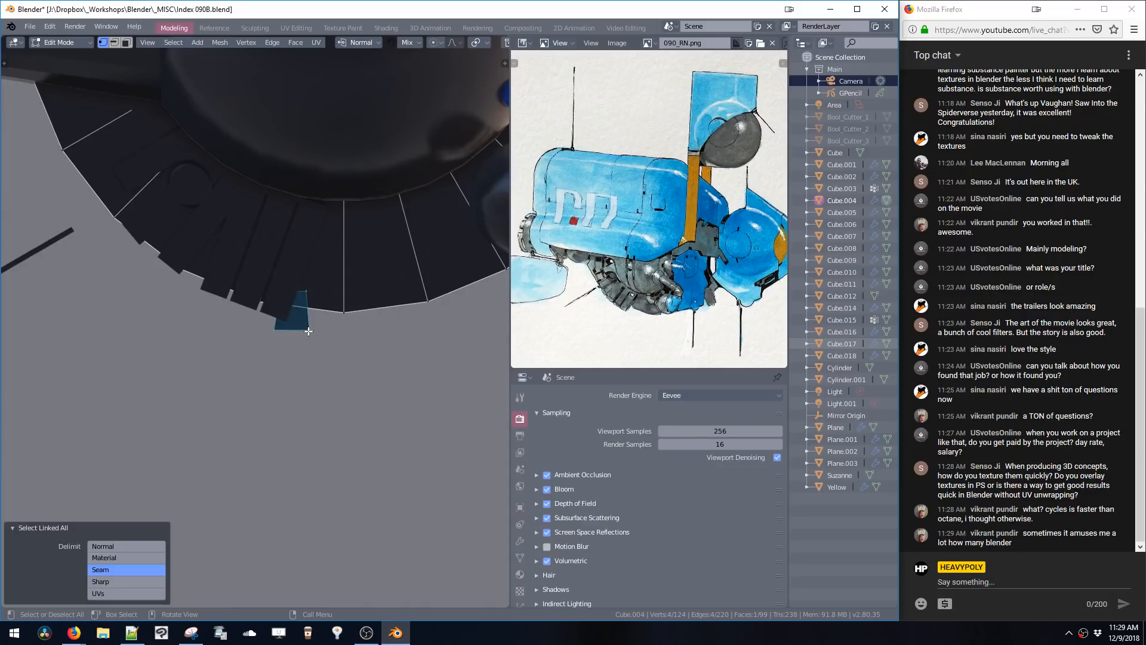
pyautogui.moveTo(305, 334)
pyautogui.mouseDown(button='middle')
pyautogui.moveTo(323, 346)
pyautogui.moveTo(308, 339)
pyautogui.moveTo(313, 314)
pyautogui.mouseUp(button='middle')
pyautogui.press('g')
pyautogui.press('x')
pyautogui.click(307, 341)
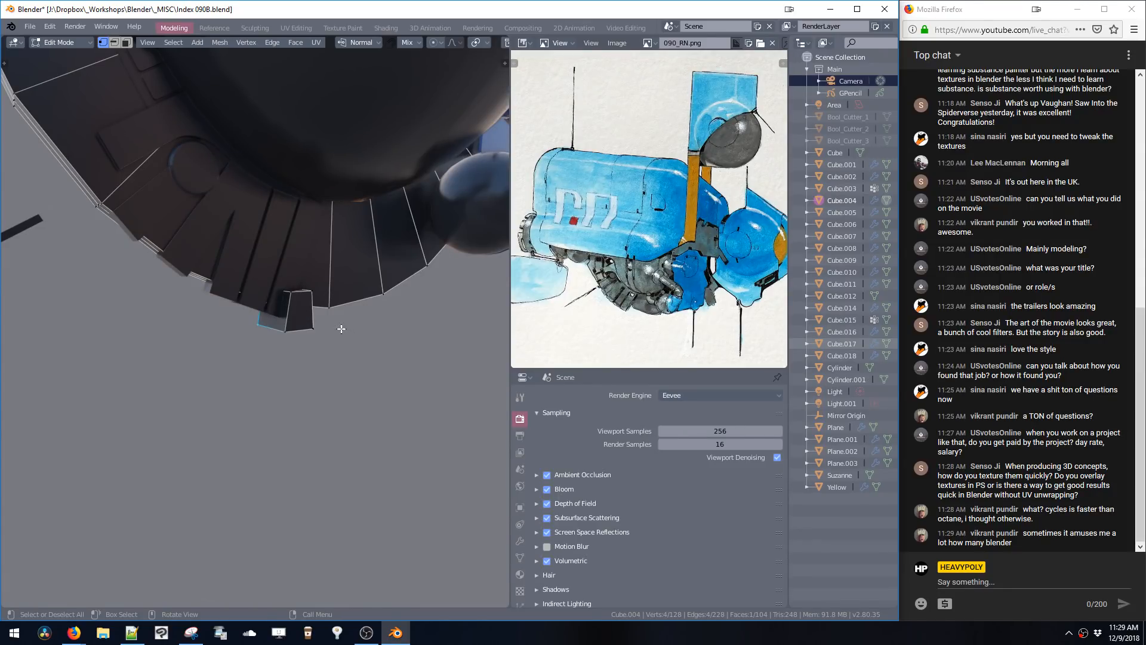
# - Cut a notch into the curved plate's rim with the small block, using a live Boolean Difference with the BMESH solver
pyautogui.moveTo(337, 329); pyautogui.dragTo(345, 296, button='middle')
pyautogui.hotkey('ctrl', 'shift', 'b')
pyautogui.click(403, 340)
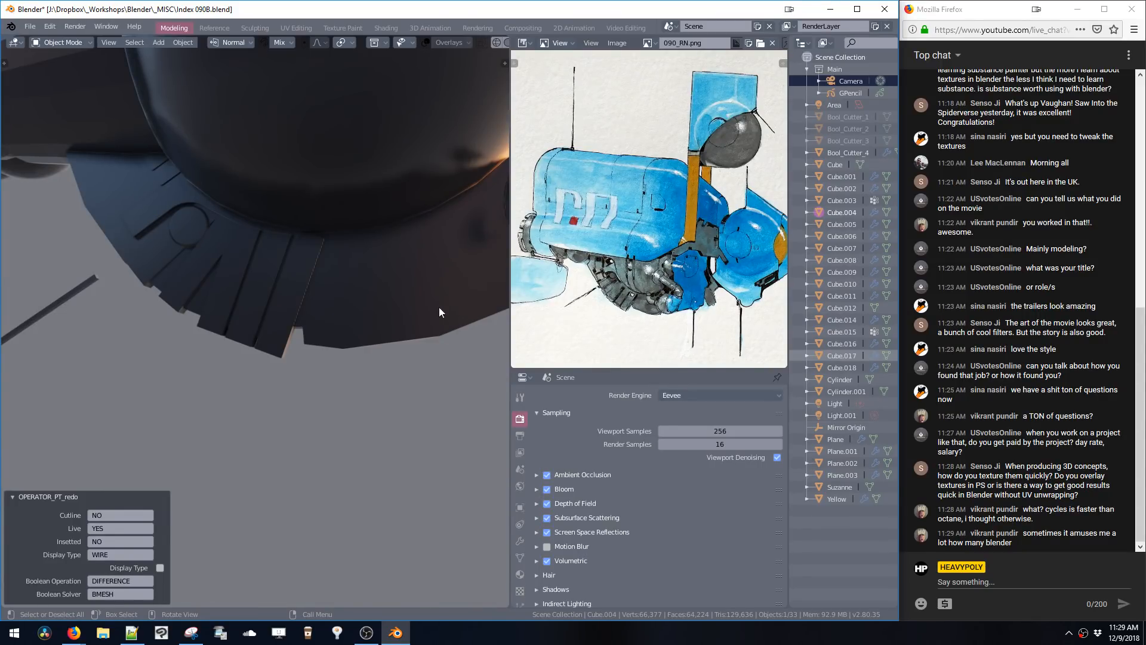
pyautogui.moveTo(440, 312); pyautogui.dragTo(401, 283, button='middle')
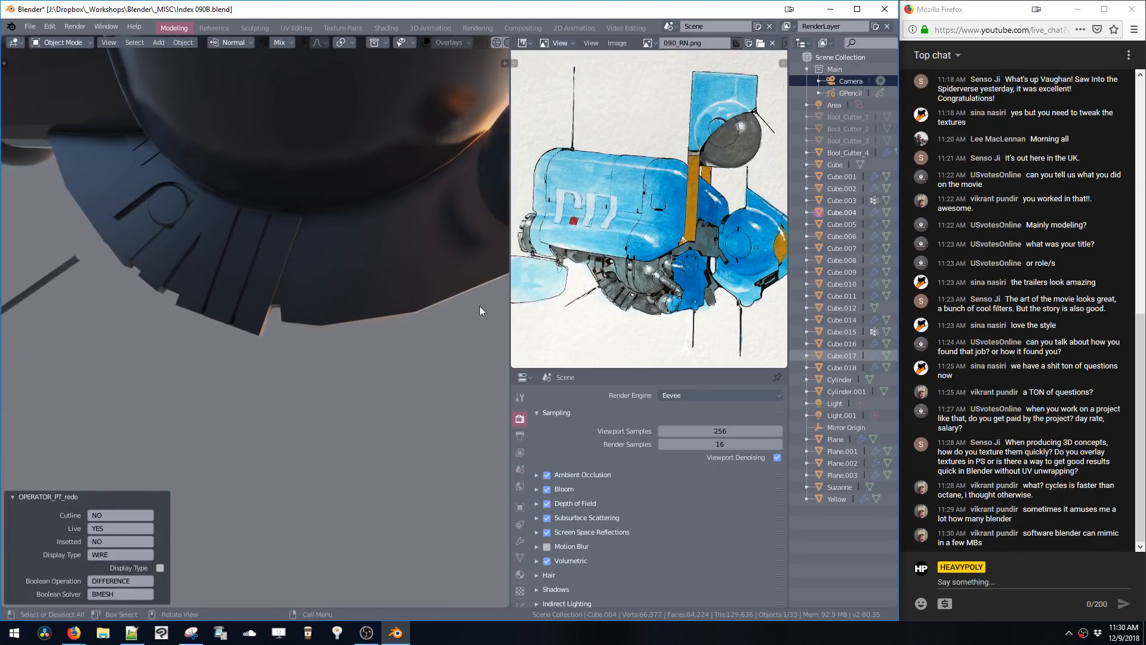
pyautogui.click(1002, 442)
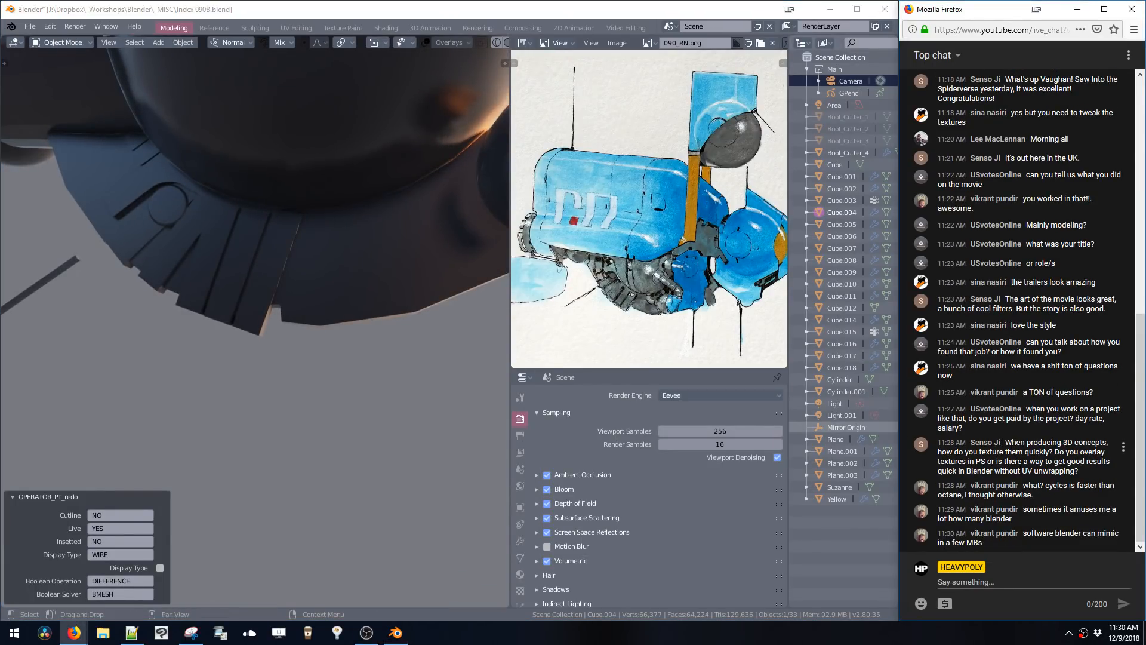
pyautogui.moveTo(1019, 463); pyautogui.dragTo(999, 451)
pyautogui.click(1007, 447)
pyautogui.click(999, 452)
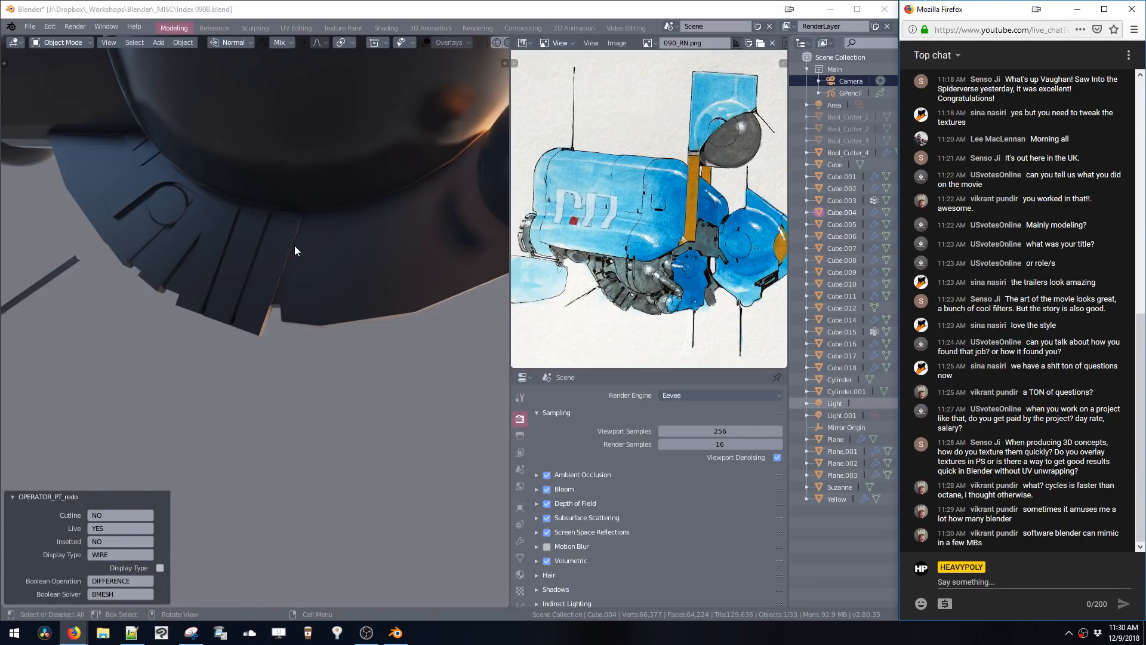
# - Show the vehicle from its left side and select the whole main body mesh in Edit Mode
pyautogui.moveTo(299, 249); pyautogui.dragTo(154, 159, button='middle')
pyautogui.press('a')
pyautogui.hotkey('ctrl', 'space')
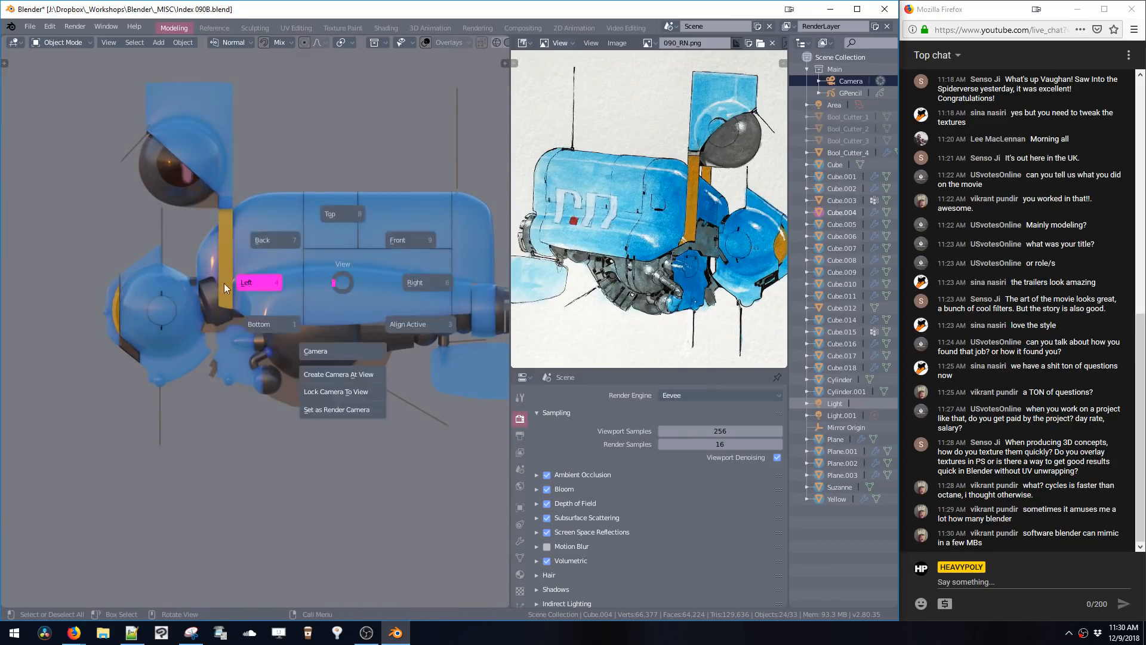
pyautogui.click(224, 283)
pyautogui.keyDown('shift'); pyautogui.moveTo(273, 271); pyautogui.dragTo(406, 264, button='middle'); pyautogui.keyUp('shift')
pyautogui.click(230, 239)
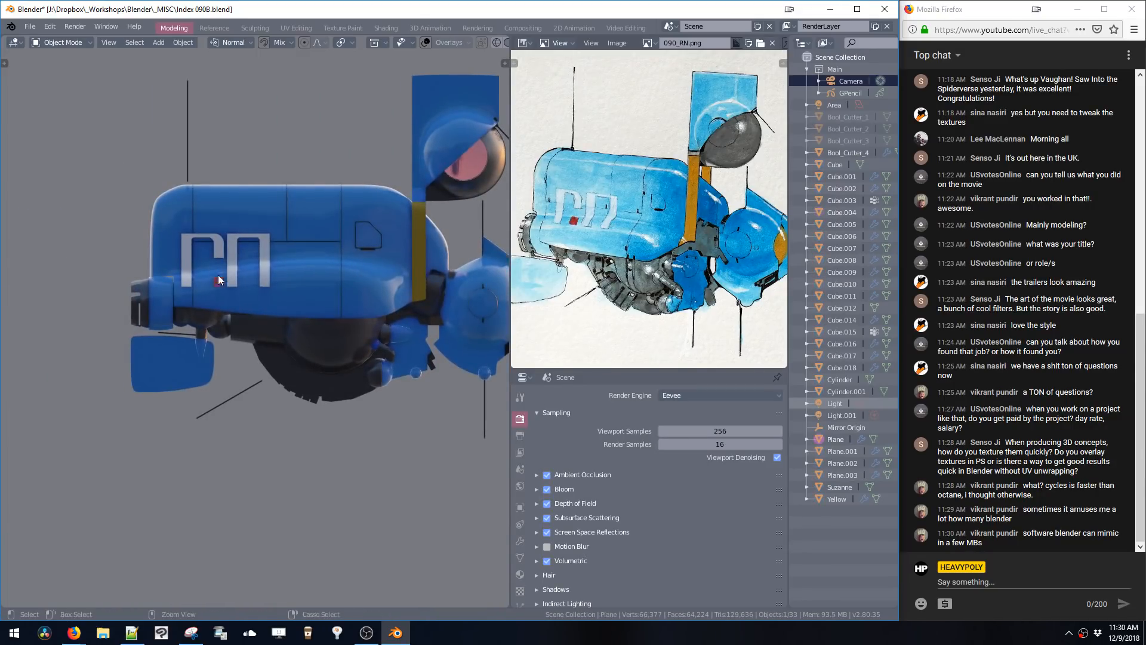
pyautogui.hotkey('ctrl', 'Tab')
pyautogui.click(311, 238)
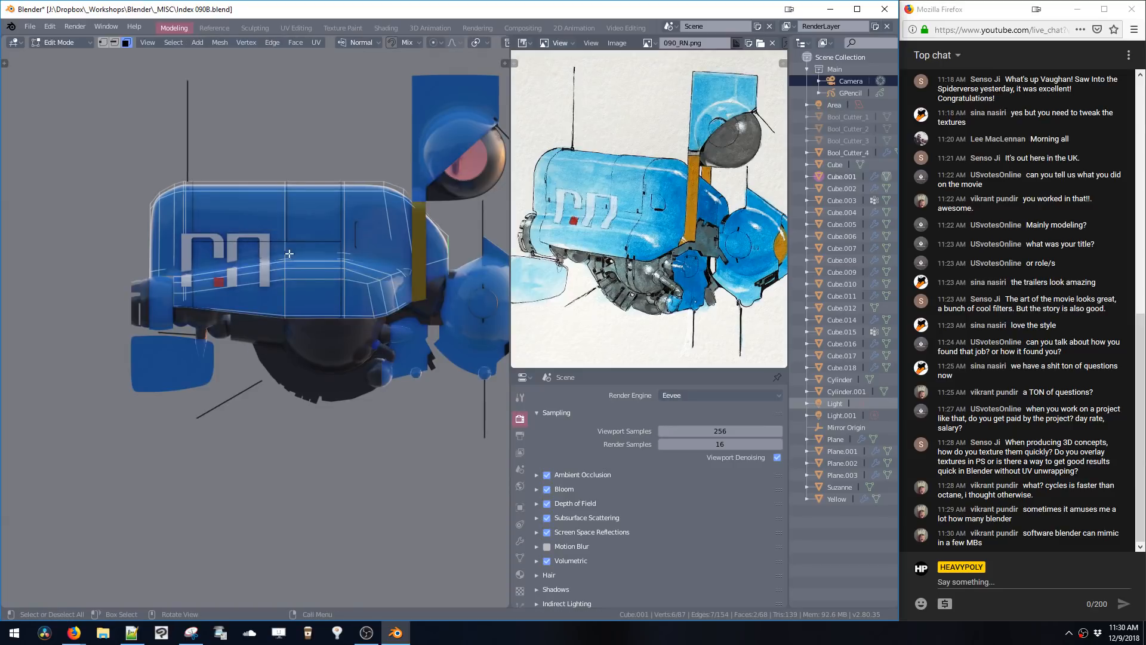
pyautogui.click(286, 252)
pyautogui.hotkey('ctrl', 'l')
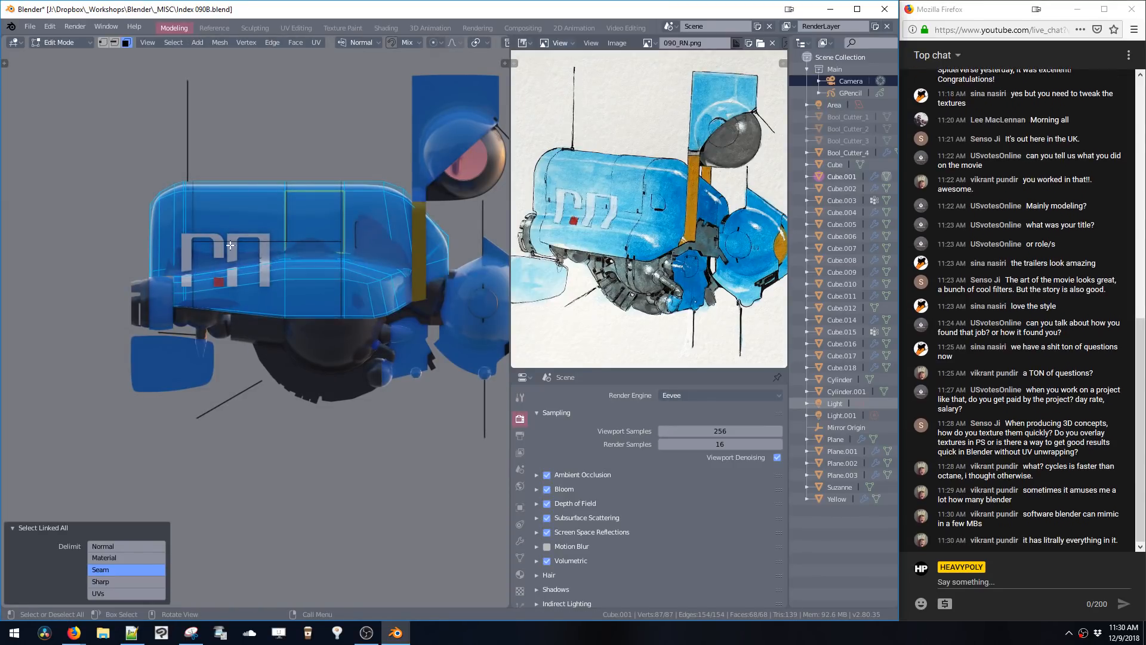
# - Try sliding the white projected logo along the global Y axis of the body
pyautogui.hotkey('ctrl', 'Tab')
pyautogui.click(251, 307)
pyautogui.click(262, 256)
pyautogui.press('g')
pyautogui.press('y')
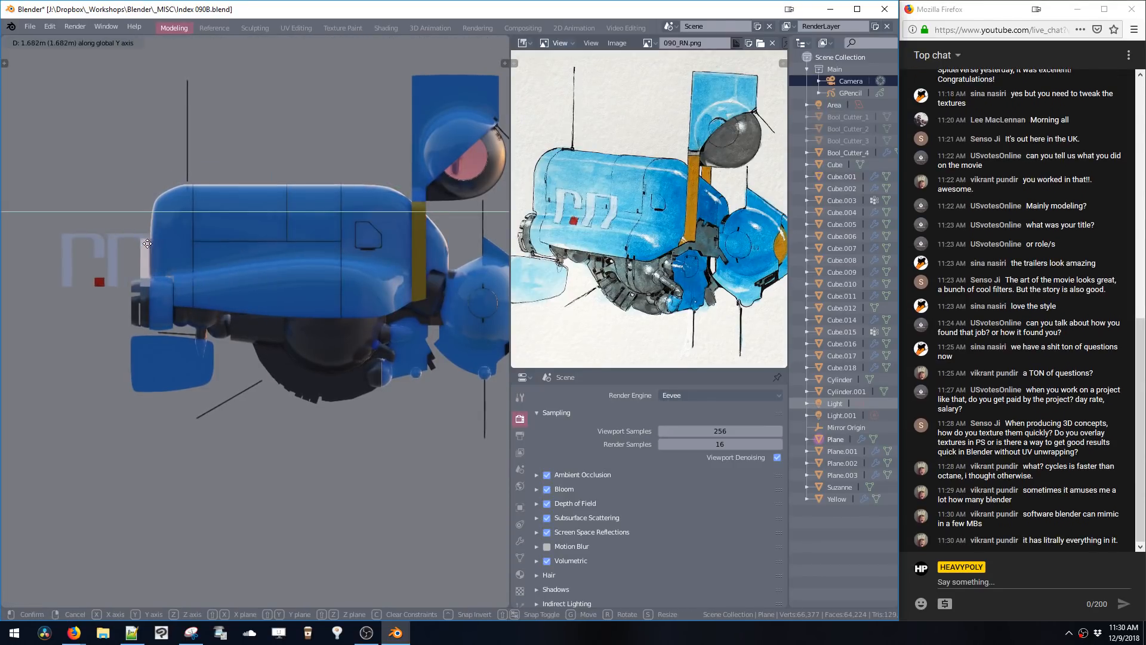
pyautogui.click(275, 267)
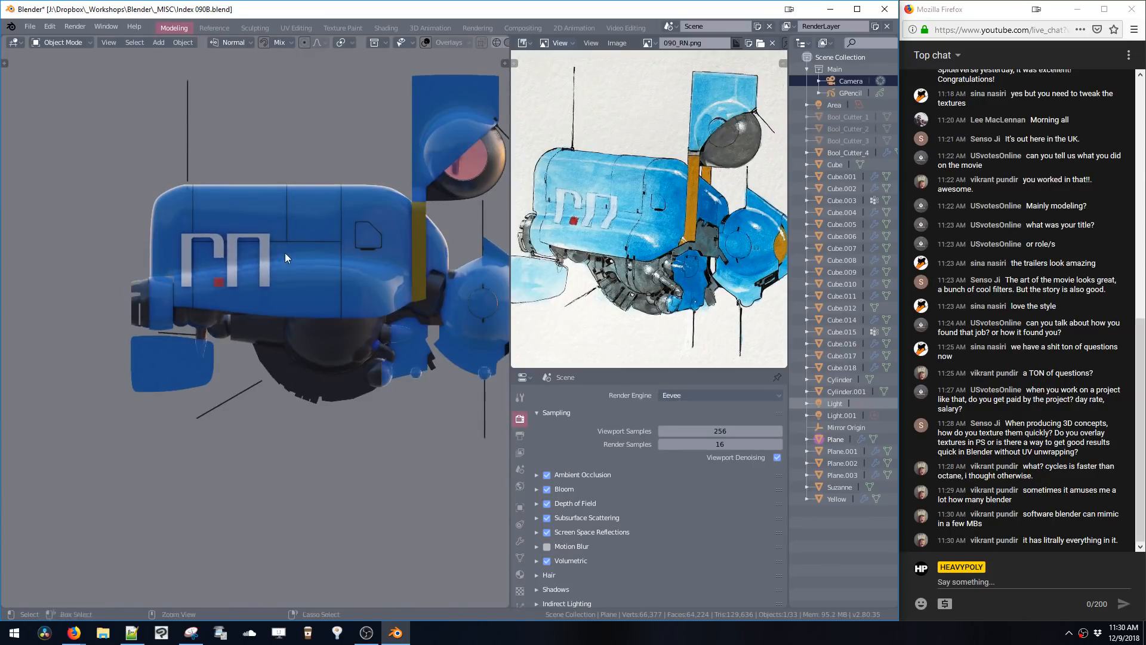
# - Try shifting the projected logo along the X and Y axes while viewing the hull from an angle
pyautogui.press('KP_Decimal')
pyautogui.moveTo(295, 256); pyautogui.dragTo(302, 299, button='middle')
pyautogui.scroll(-4, 299, 298)
pyautogui.press('g')
pyautogui.press('x')
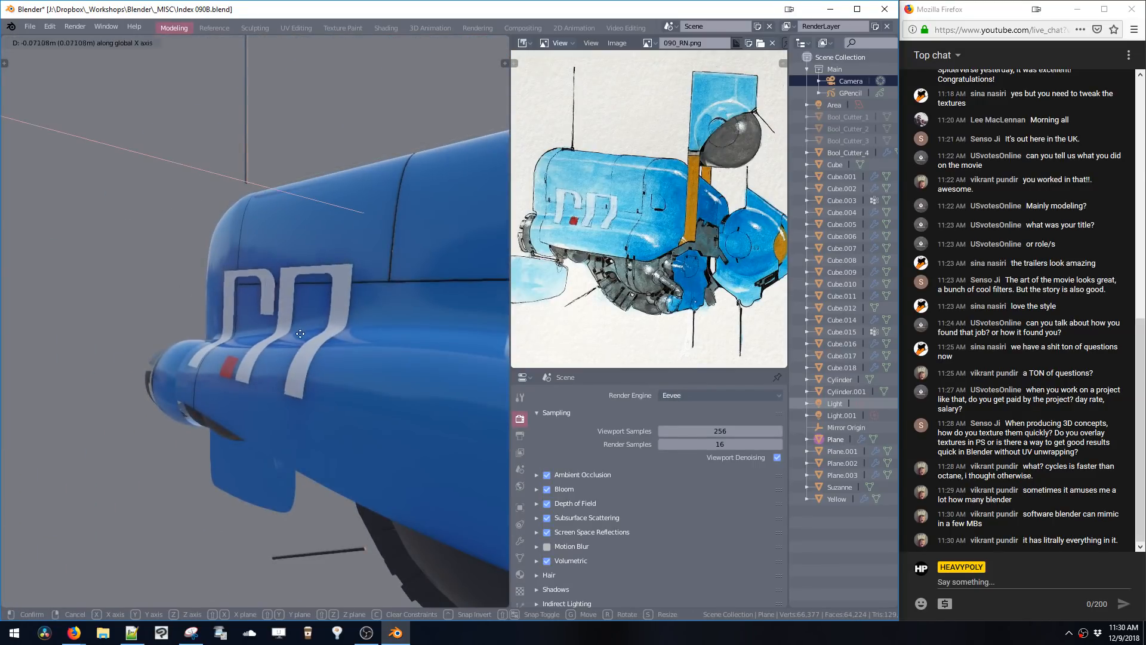
pyautogui.press('y')
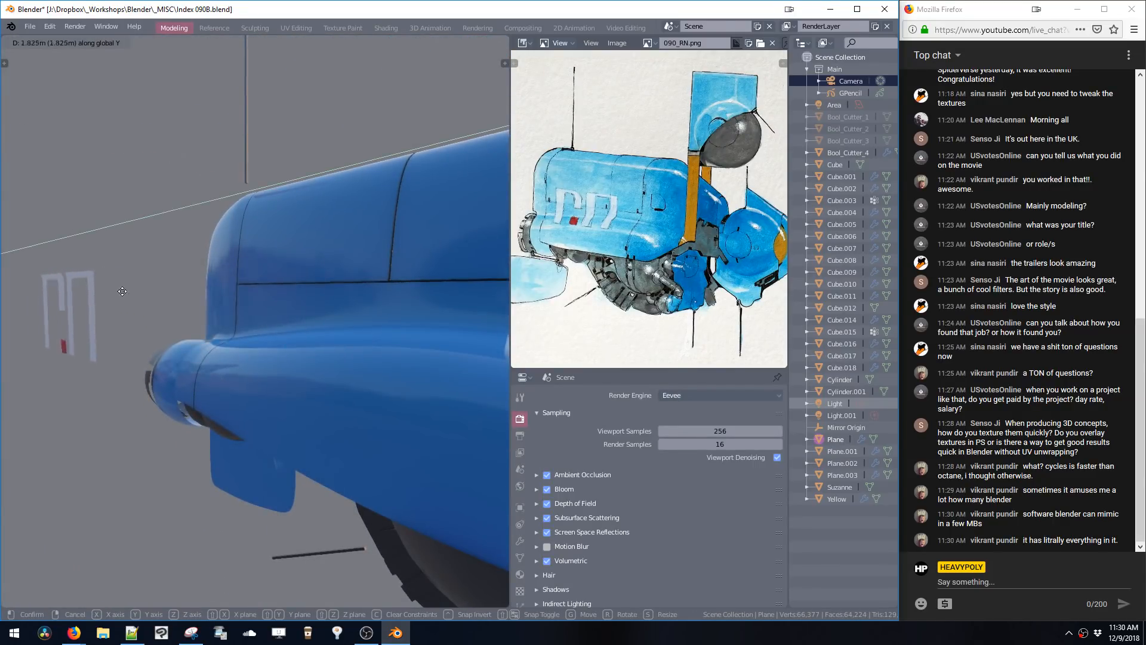
pyautogui.click(354, 358)
pyautogui.moveTo(354, 358); pyautogui.dragTo(280, 285, button='middle')
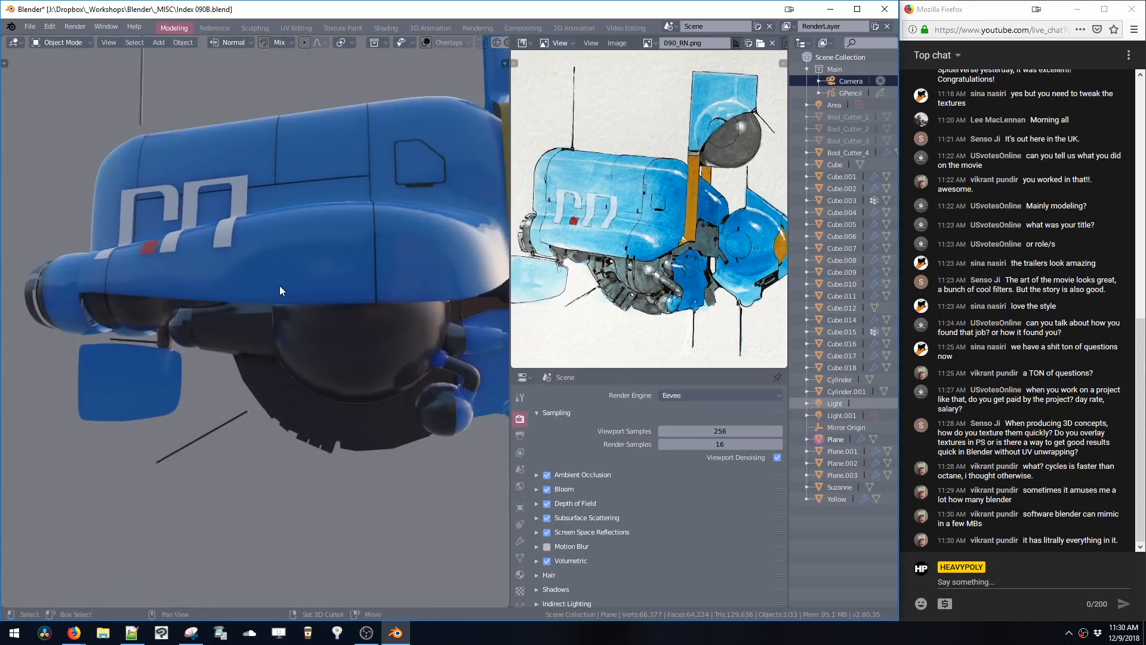
pyautogui.moveTo(371, 212); pyautogui.dragTo(331, 195, button='middle')
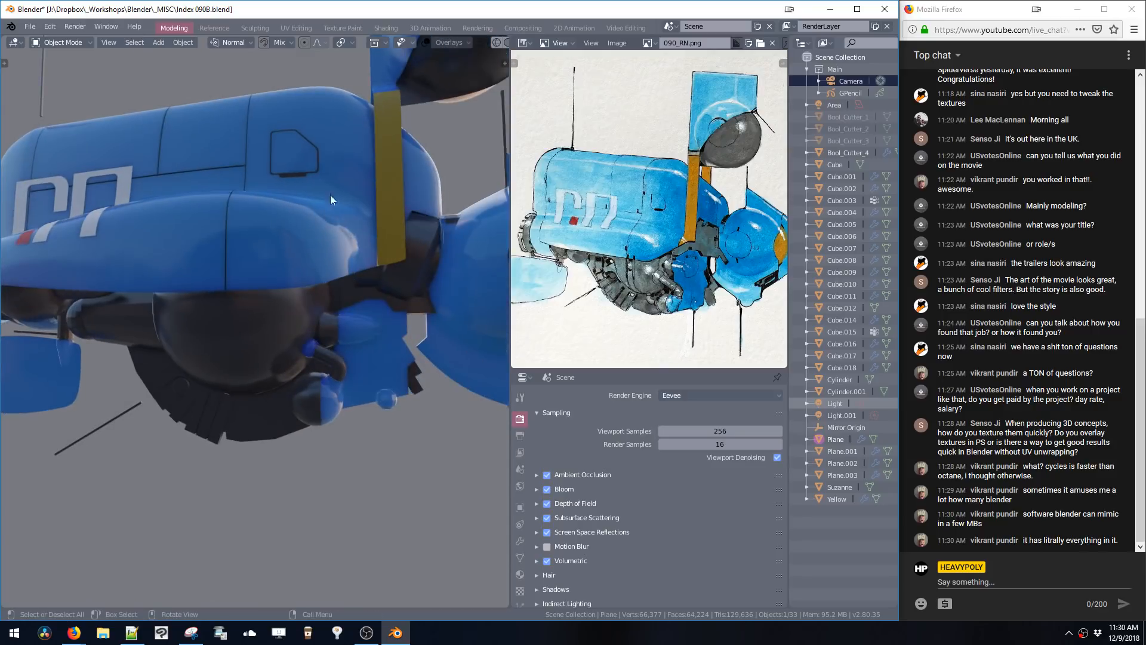
pyautogui.moveTo(338, 332); pyautogui.dragTo(329, 284, button='middle')
pyautogui.click(298, 316)
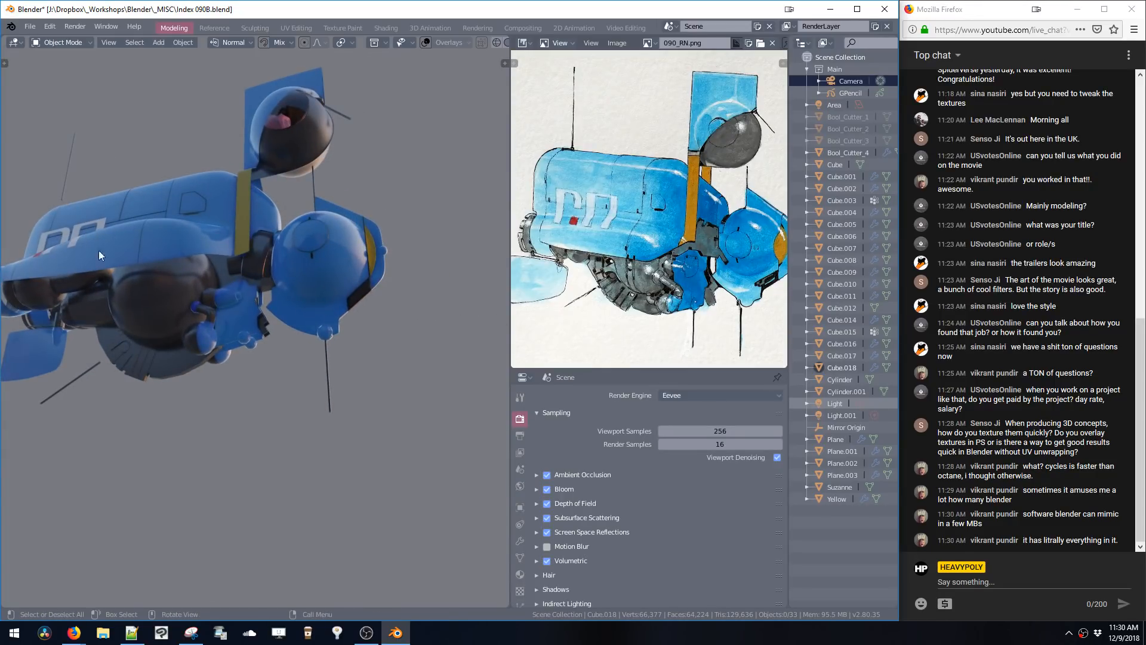
pyautogui.moveTo(131, 198); pyautogui.dragTo(285, 216, button='middle')
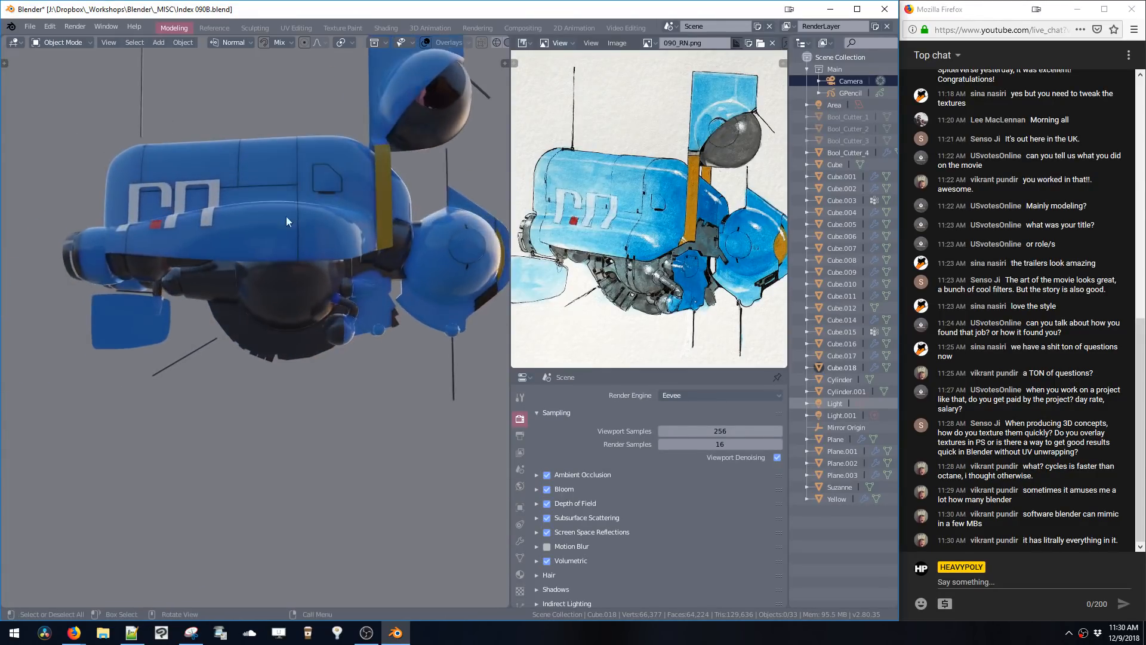
# - Select the linked mesh of the blue fin under the rear, scale it by 1.145 and shift it slightly back and down
pyautogui.moveTo(364, 274); pyautogui.dragTo(290, 296, button='middle')
pyautogui.click(290, 296)
pyautogui.press('Tab')
pyautogui.hotkey('ctrl', 'l')
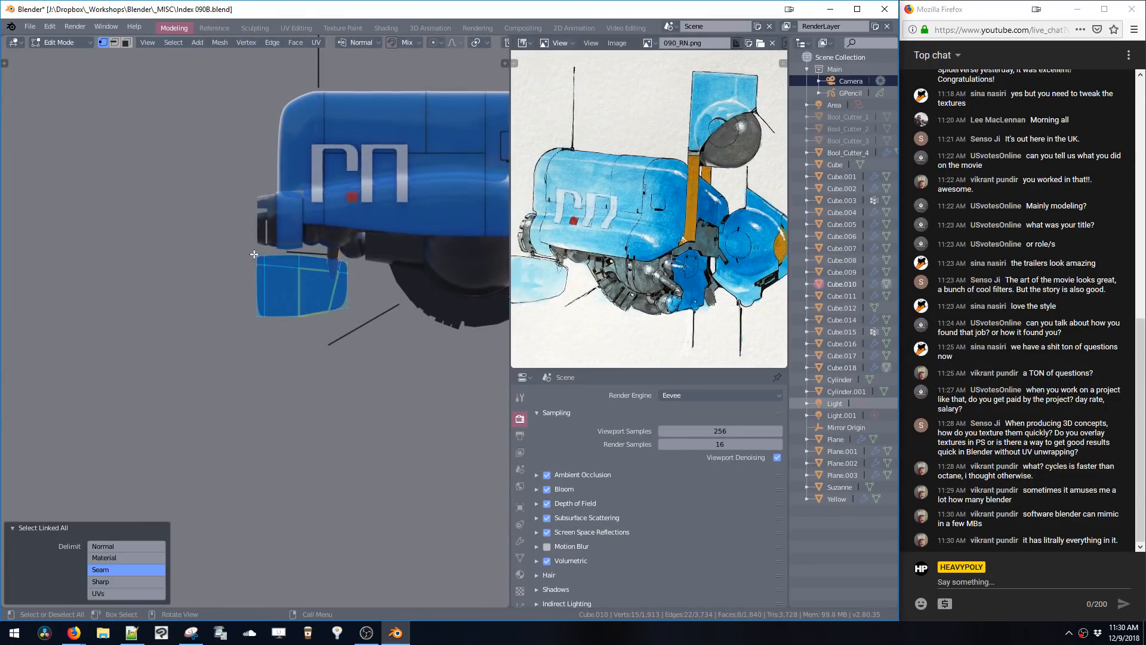
pyautogui.press('s')
pyautogui.click(300, 356)
pyautogui.press('g')
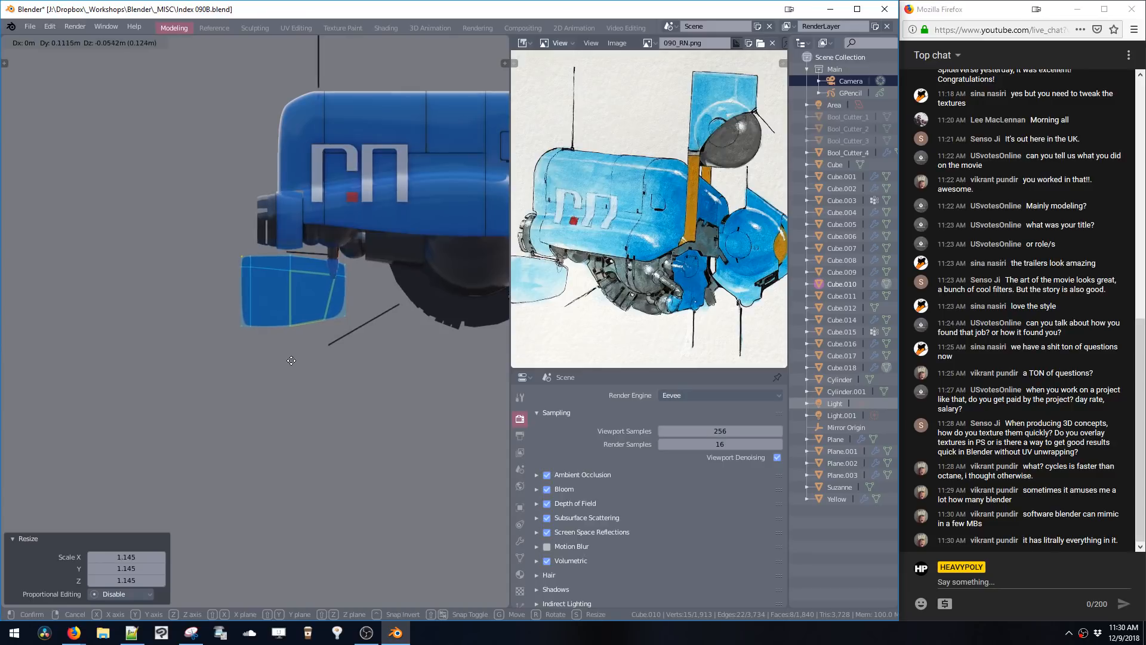
pyautogui.click(298, 357)
# - Enlarge the rear blue fin by a further 1.053 to match the reference painting and nudge it back and down
pyautogui.press('Tab')
pyautogui.moveTo(567, 269); pyautogui.dragTo(596, 263, button='middle')
pyautogui.press('Tab')
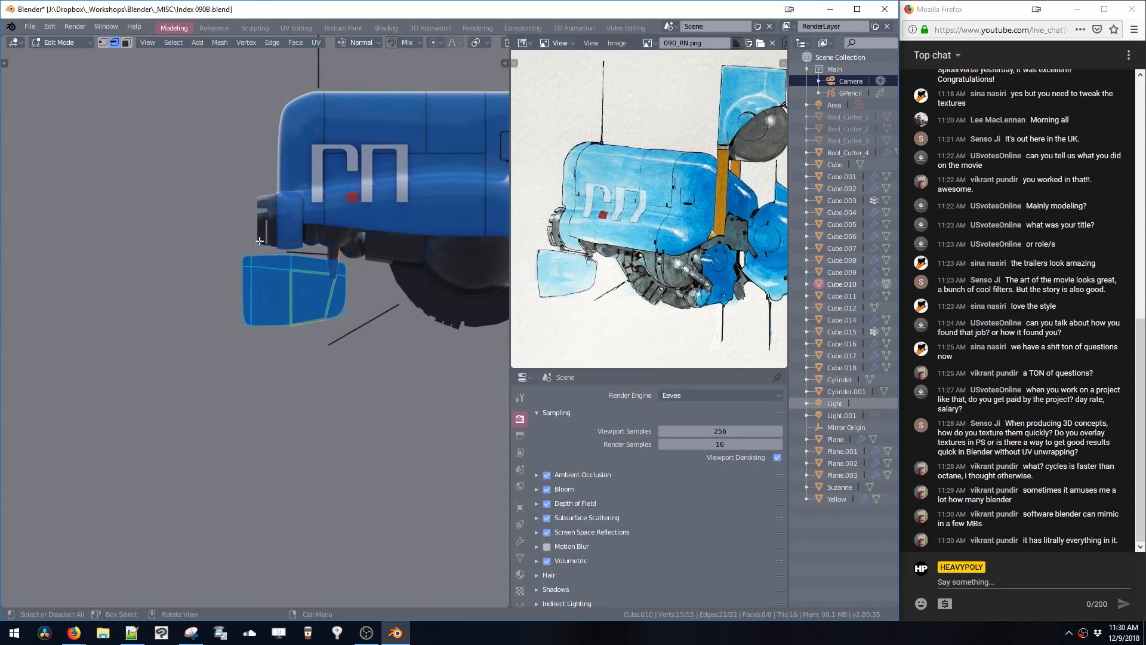
pyautogui.press('s')
pyautogui.click(262, 340)
pyautogui.press('g')
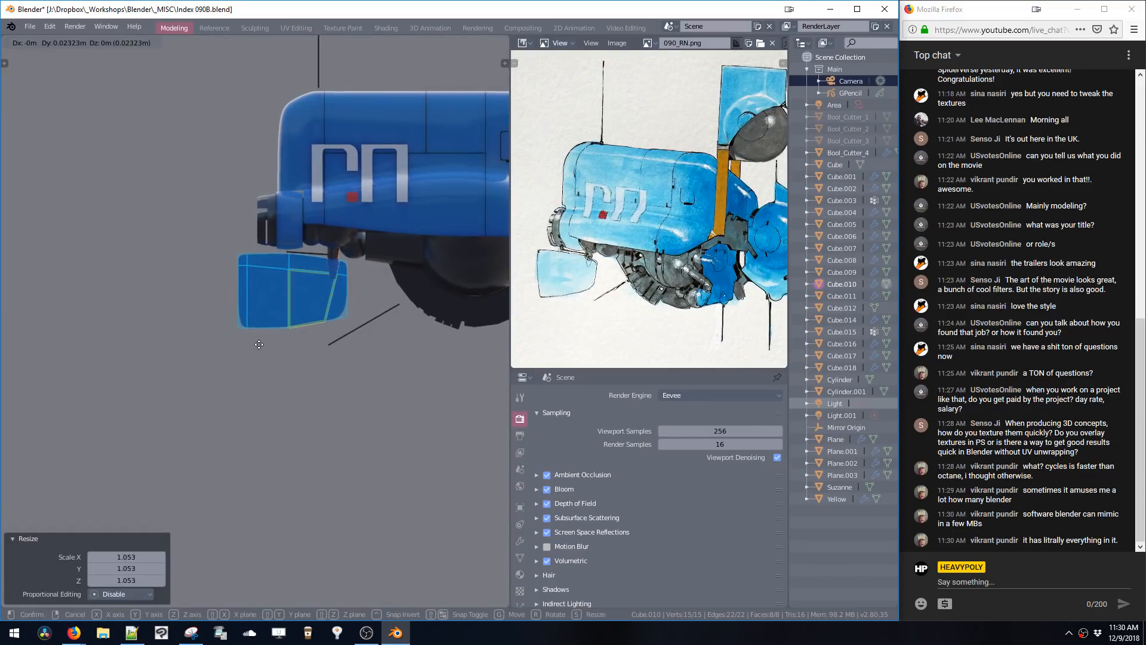
pyautogui.click(246, 363)
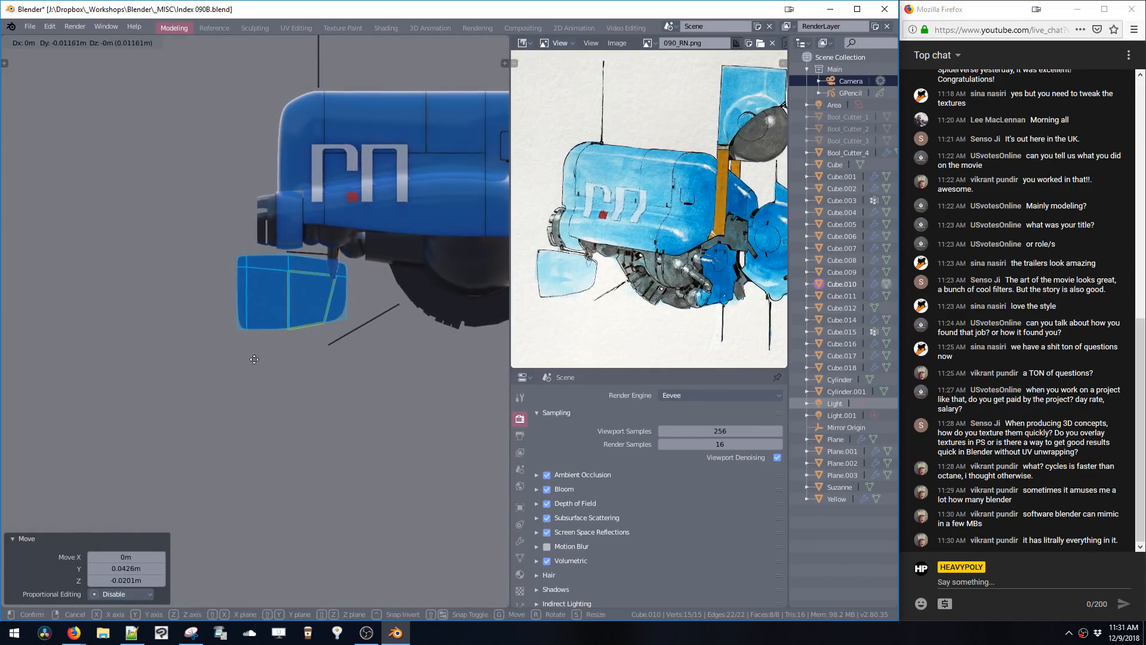
pyautogui.press('Tab')
# - Show the Boolean cutters around the notched curved plate in solid shading with the viewport overlays on
pyautogui.keyDown('shift'); pyautogui.moveTo(272, 335); pyautogui.dragTo(258, 303, button='middle'); pyautogui.keyUp('shift')
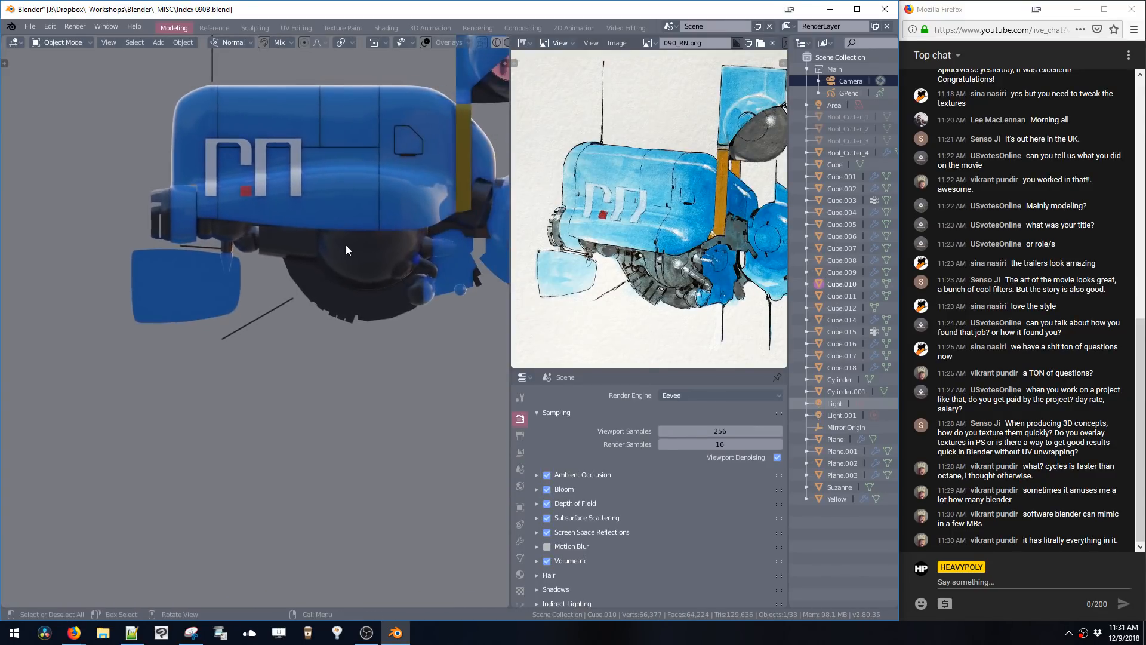
pyautogui.moveTo(345, 245)
pyautogui.keyDown('shift'); pyautogui.mouseDown(button='middle')
pyautogui.moveTo(290, 284)
pyautogui.moveTo(318, 252)
pyautogui.moveTo(333, 280)
pyautogui.moveTo(344, 277)
pyautogui.moveTo(350, 247)
pyautogui.mouseUp(button='middle'); pyautogui.keyUp('shift')
pyautogui.moveTo(318, 292)
pyautogui.keyDown('ctrl'); pyautogui.mouseDown(button='middle')
pyautogui.moveTo(336, 224)
pyautogui.moveTo(318, 275)
pyautogui.moveTo(256, 250)
pyautogui.moveTo(306, 257)
pyautogui.moveTo(312, 217)
pyautogui.moveTo(314, 235)
pyautogui.mouseUp(button='middle'); pyautogui.keyUp('ctrl')
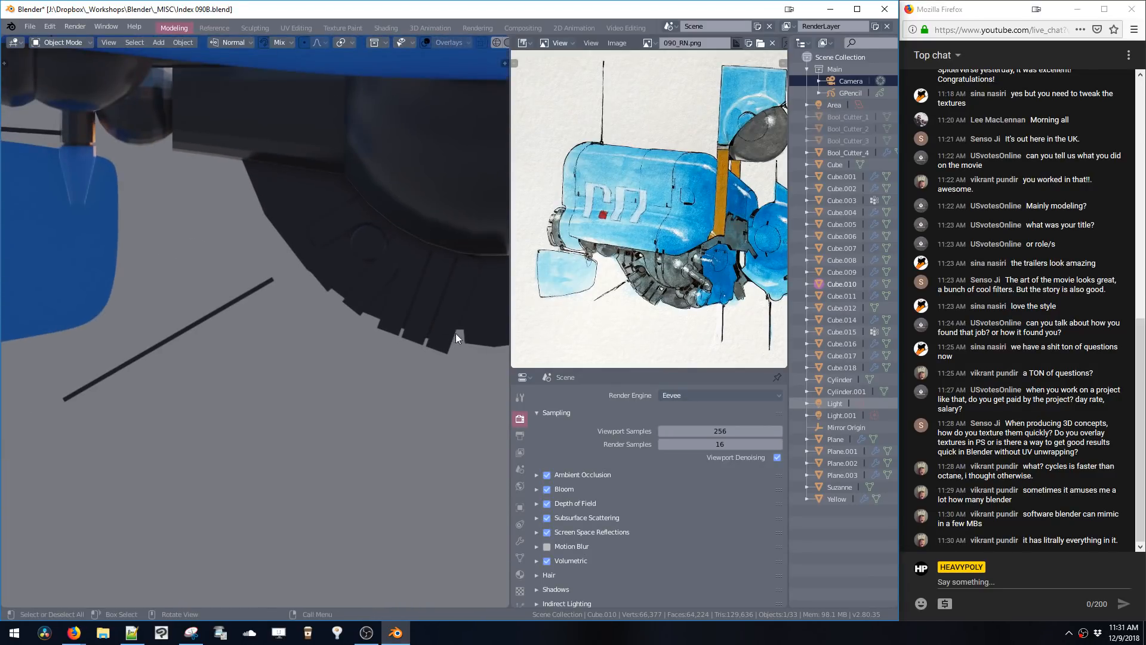
pyautogui.press('b')
pyautogui.press('b')
pyautogui.click(462, 277)
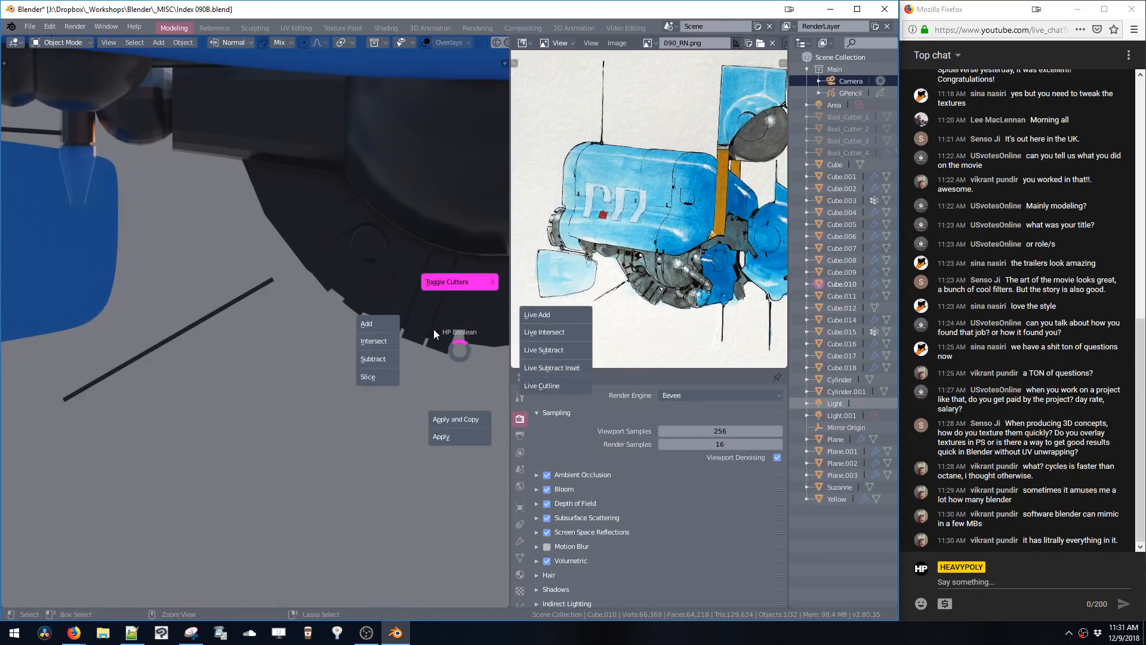
pyautogui.press('z')
pyautogui.press('`')
pyautogui.click(331, 295)
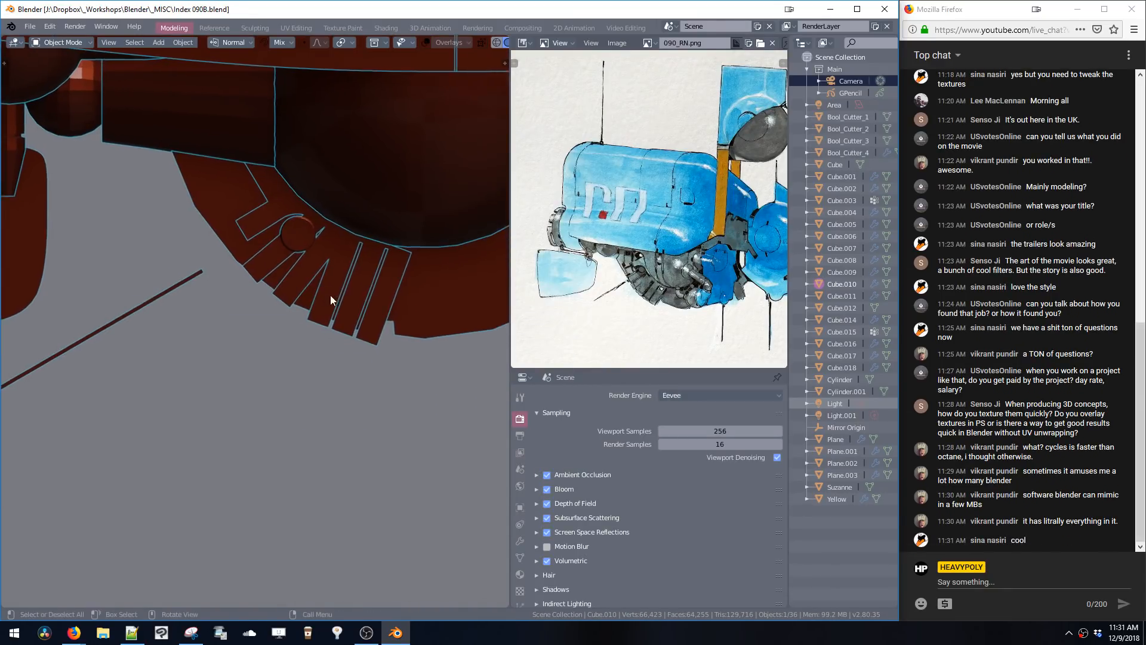
pyautogui.hotkey('shift', 'alt', 'z')
# - Try duplicating an edge of the small notch cutter and moving the copy 0.849 m in Y and 0.505 m in Z
pyautogui.click(392, 352)
pyautogui.press('Tab')
pyautogui.moveTo(360, 310); pyautogui.dragTo(378, 330)
pyautogui.press('g')
pyautogui.click(185, 220)
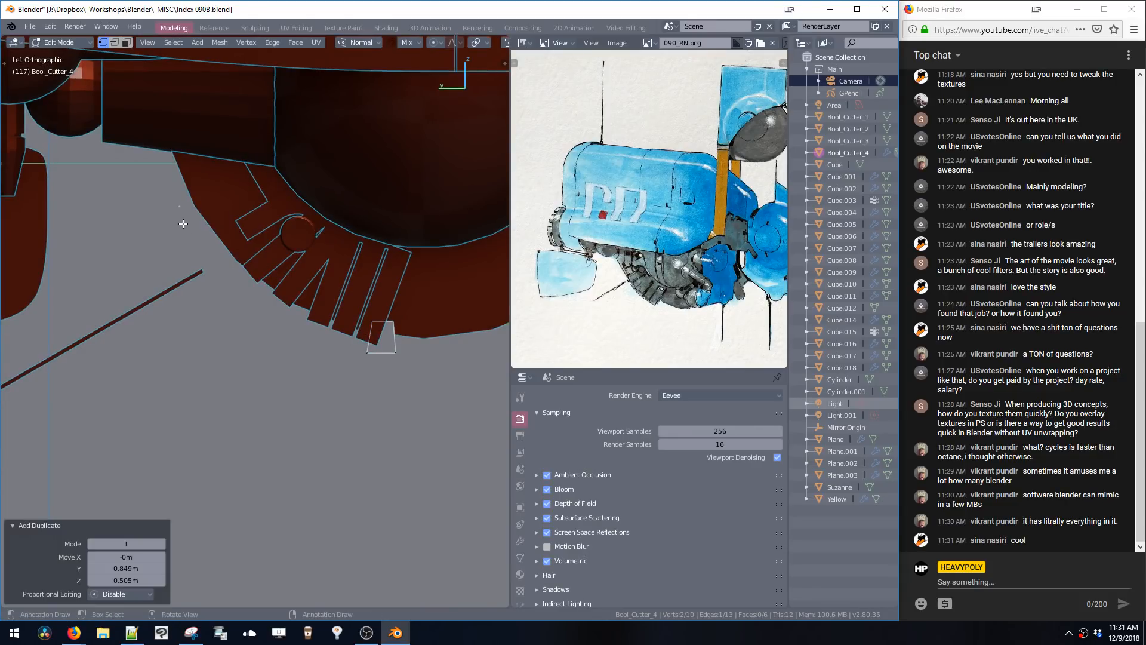
pyautogui.press('Tab')
# - Duplicate the large dark sphere's whole mesh and place the copy at its lower front side, offset -0.715, -0.335 and -0.562 m in X, Y, Z
pyautogui.moveTo(185, 221); pyautogui.dragTo(369, 260, button='middle')
pyautogui.hotkey('shift', 'a')
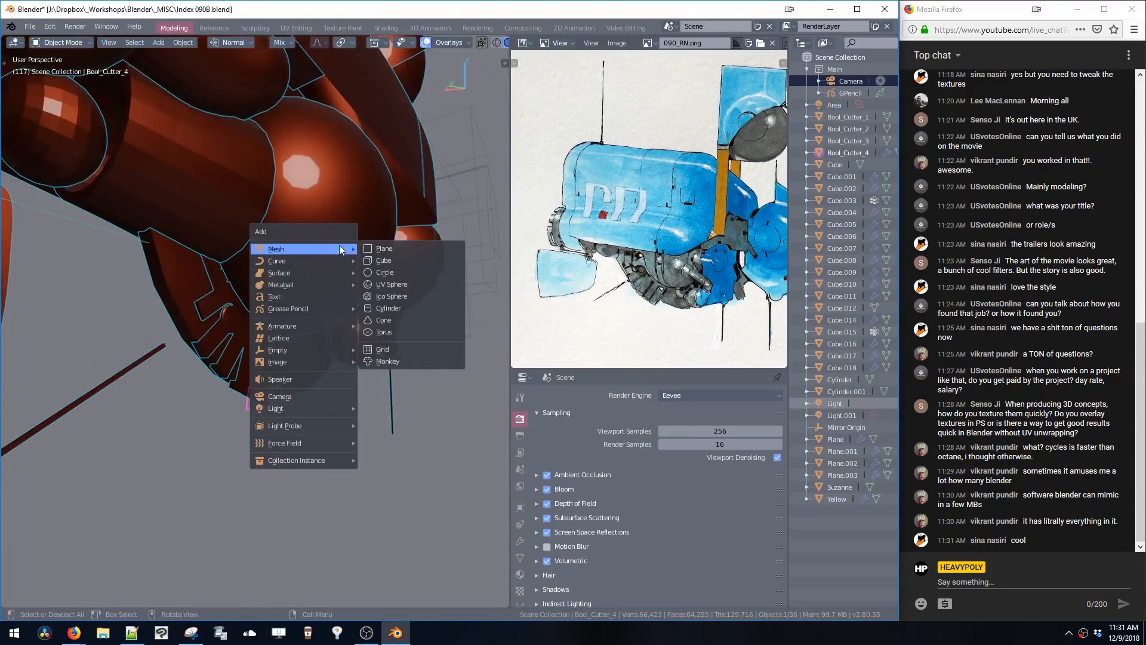
pyautogui.click(306, 168)
pyautogui.hotkey('ctrl', 'space')
pyautogui.press('Tab')
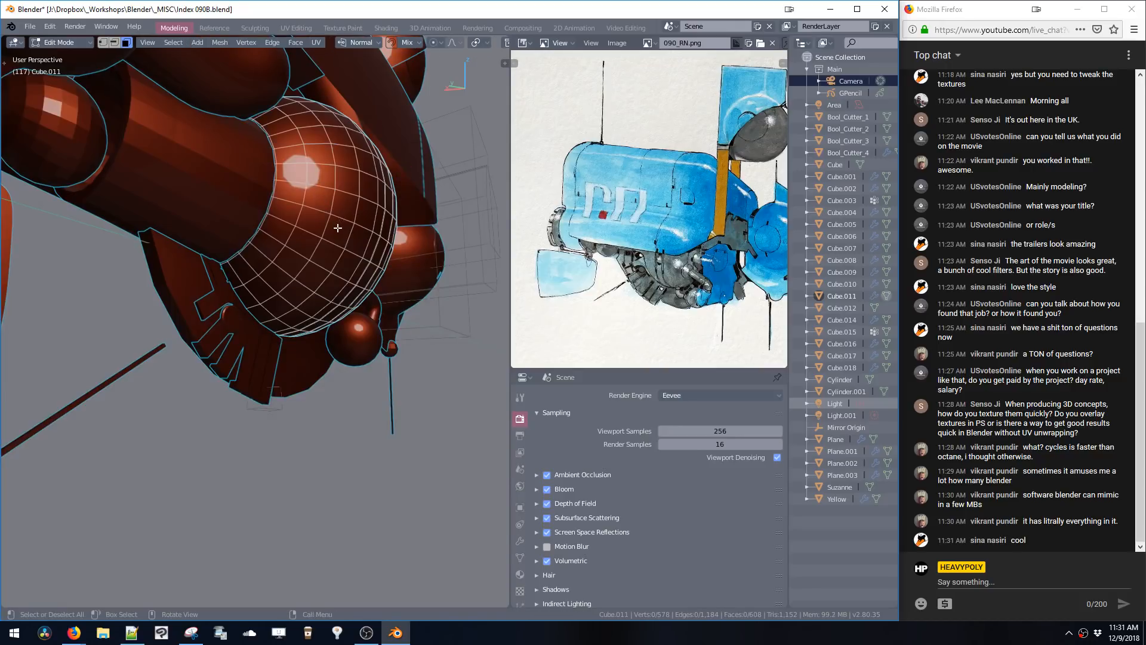
pyautogui.hotkey('ctrl', 'l')
pyautogui.press('g')
pyautogui.click(471, 334)
# - Scale the sphere copy down and reposition it so it overlaps the large sphere's front side
pyautogui.press('s')
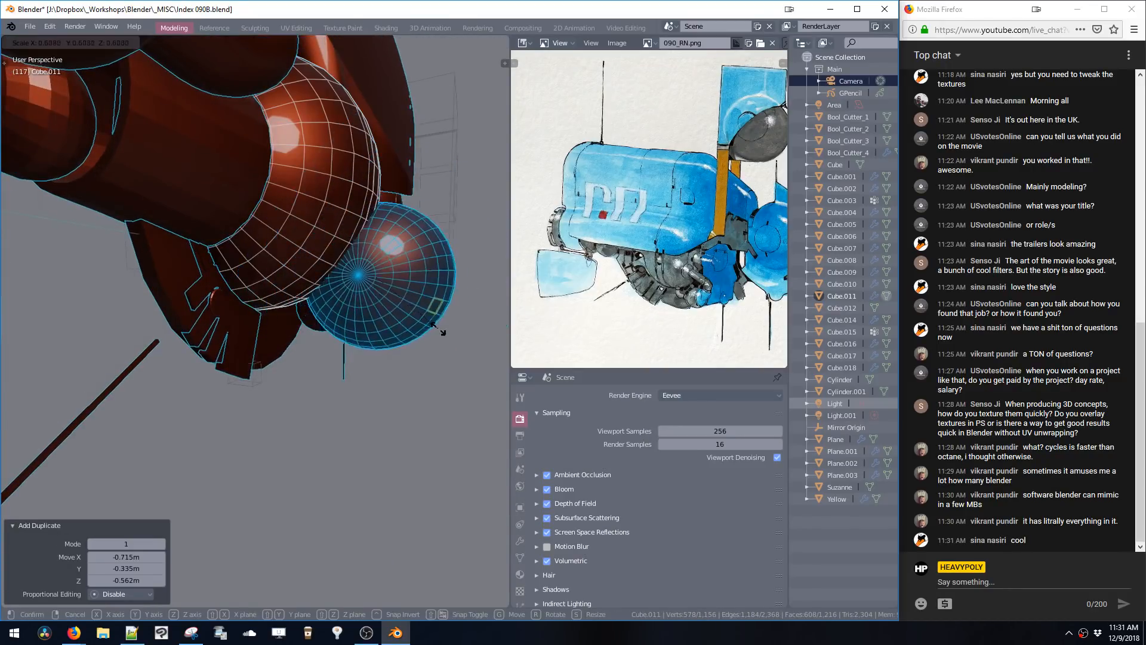
pyautogui.click(424, 319)
pyautogui.press('g')
pyautogui.click(388, 292)
pyautogui.moveTo(371, 291); pyautogui.dragTo(403, 294, button='middle')
# - Subtract the small sphere from the large one with a live Boolean Difference using the BMESH solver
pyautogui.hotkey('ctrl', 'b')
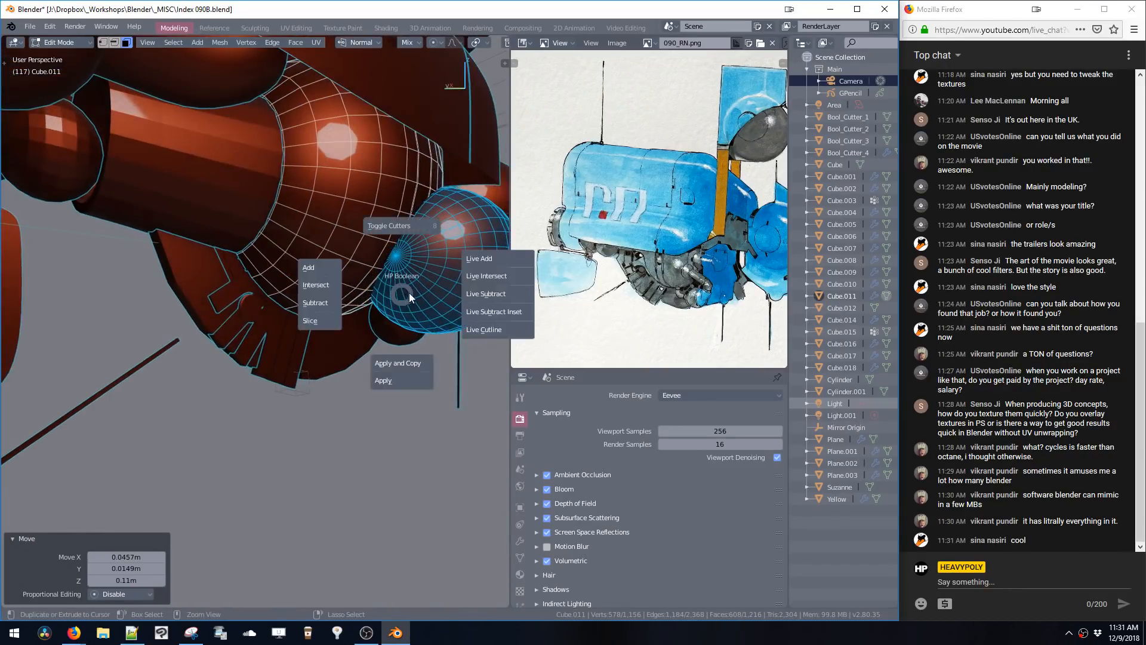
pyautogui.click(485, 290)
pyautogui.moveTo(486, 297); pyautogui.dragTo(372, 284, button='middle')
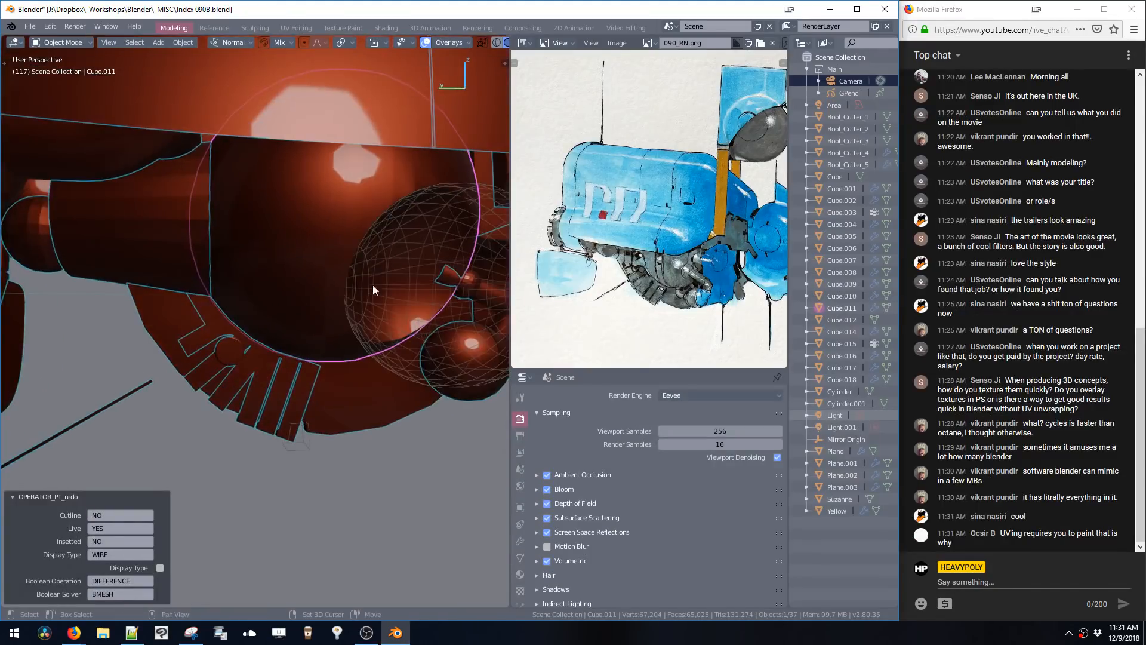
# - Try moving the spherical cutter to other spots on the large sphere, and delete it
pyautogui.scroll(-3, 382, 298)
pyautogui.click(383, 339)
pyautogui.click(375, 344)
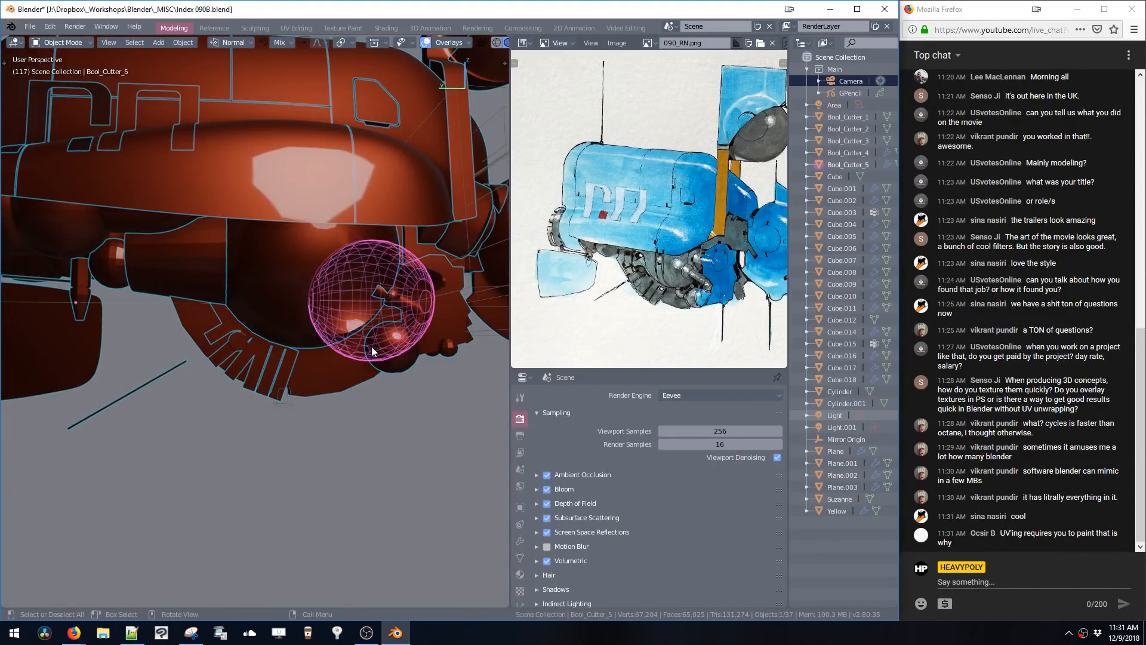
pyautogui.press('g')
pyautogui.click(249, 332)
pyautogui.moveTo(249, 331); pyautogui.dragTo(364, 286, button='middle')
pyautogui.press('g')
pyautogui.click(304, 334)
pyautogui.press('x')
pyautogui.click(273, 306)
# - Add a cube mesh beside the large dark sphere and open it in Edit Mode
pyautogui.press('Tab')
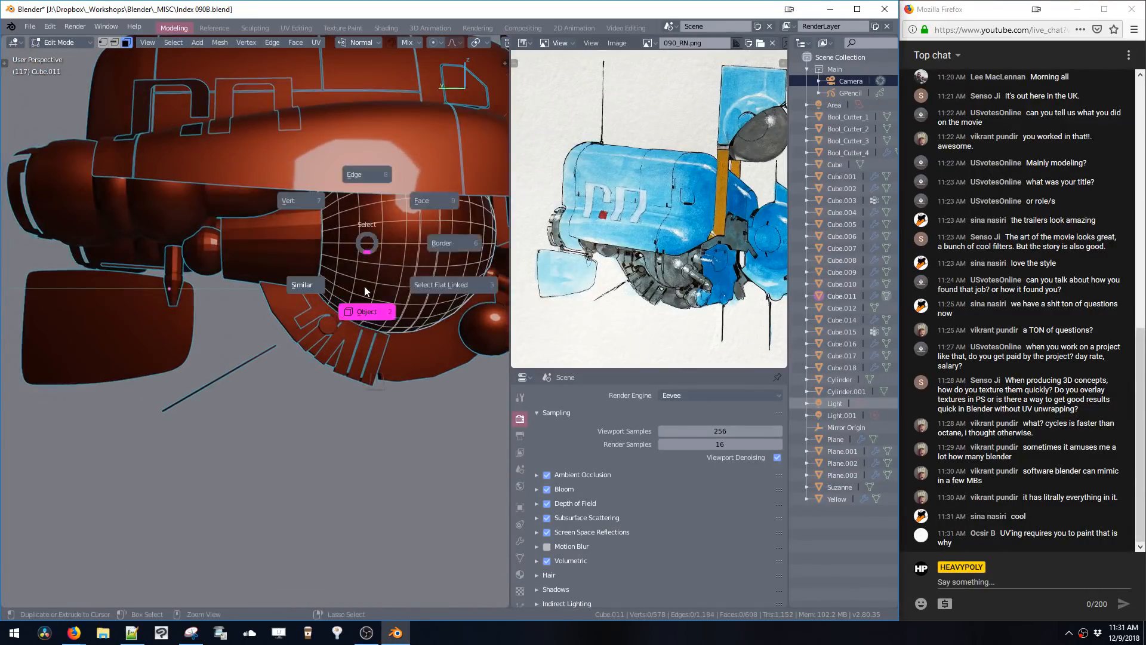
pyautogui.press('Tab')
pyautogui.hotkey('shift', 'a')
pyautogui.moveTo(350, 266)
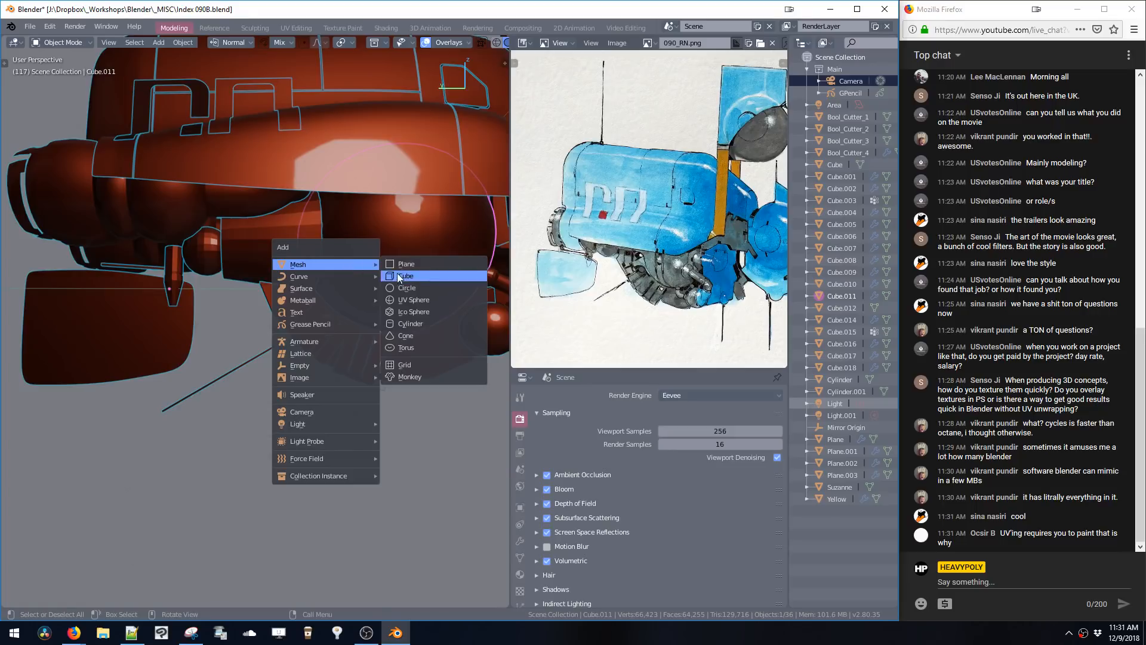
pyautogui.click(406, 275)
pyautogui.press('g')
pyautogui.click(329, 251)
pyautogui.press('Tab')
pyautogui.click(331, 245)
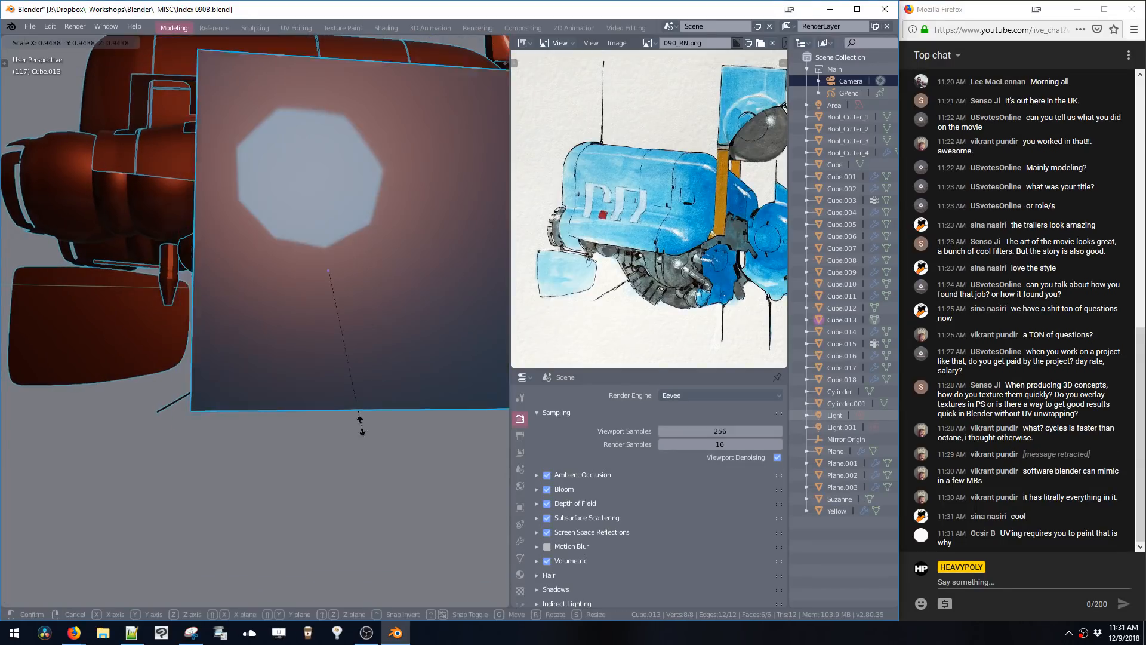
# - Scale the cube down to a small block and position it behind the large sphere, just above the curved plate's rear end
pyautogui.press('s')
pyautogui.click(363, 277)
pyautogui.press('g')
pyautogui.moveTo(363, 277); pyautogui.dragTo(299, 299, button='middle')
pyautogui.click(340, 301)
pyautogui.press('g')
pyautogui.click(312, 305)
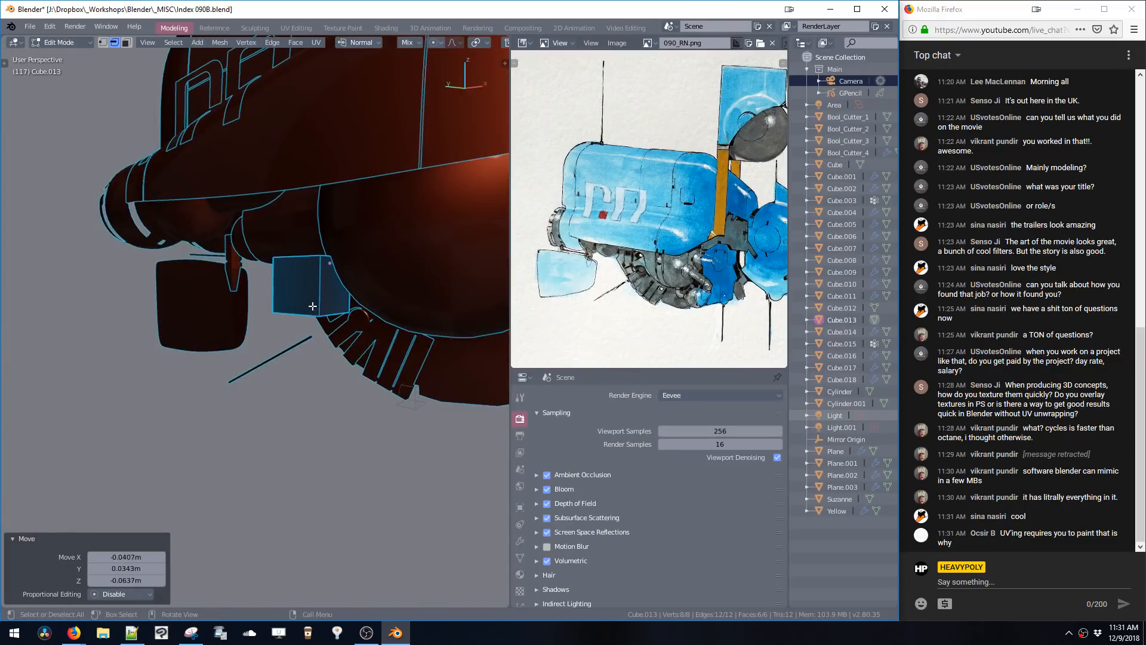
# - Round the small block's upper edge facing the large sphere with a wide multi-segment bevel
pyautogui.click(327, 261)
pyautogui.hotkey('ctrl', 'b')
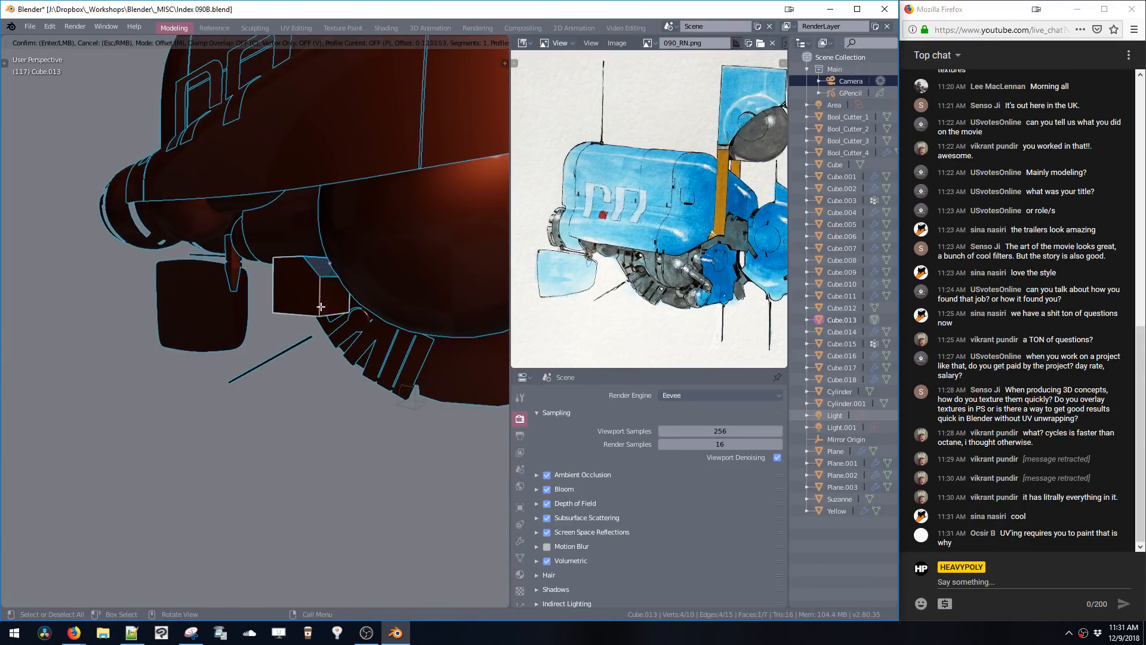
pyautogui.scroll(11, 308, 346)
pyautogui.click(297, 381)
# - Extrude a side face of the rounded block to lengthen it, working in face selection mode
pyautogui.press('space')
pyautogui.moveTo(296, 381); pyautogui.dragTo(293, 322, button='middle')
pyautogui.click(323, 300)
pyautogui.press('e')
pyautogui.click(293, 322)
# - Select the whole linked block and move it about 0.084 m in X, -0.050 m in Y and 0.037 m in Z
pyautogui.keyDown('shift'); pyautogui.click(291, 322); pyautogui.keyUp('shift')
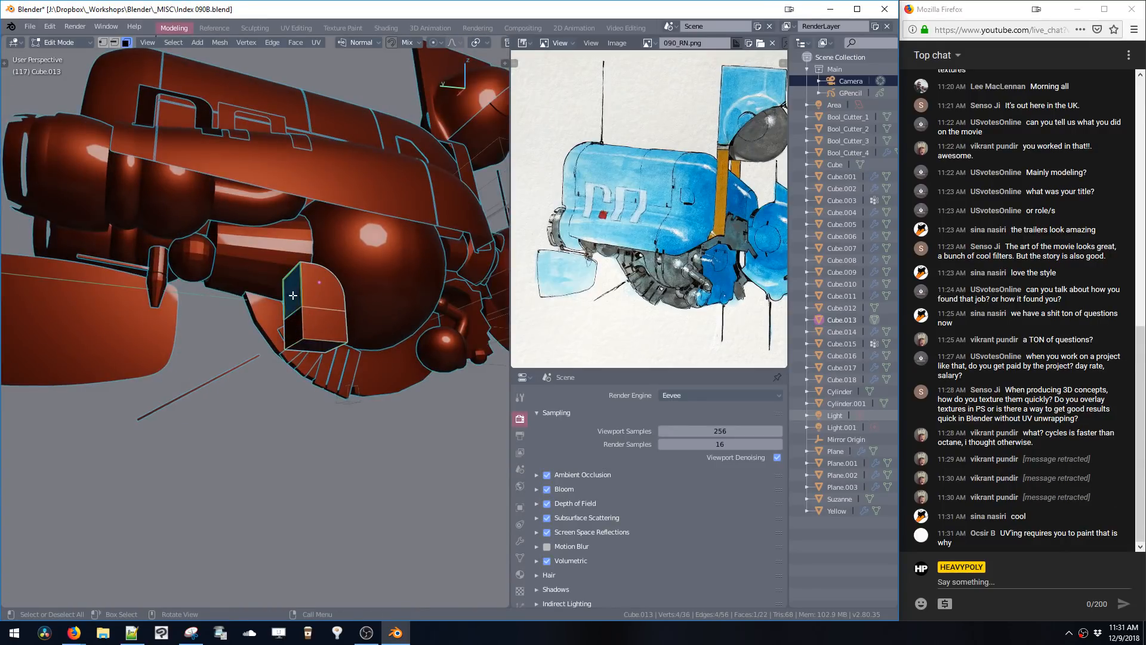
pyautogui.hotkey('ctrl', 'l')
pyautogui.moveTo(291, 324); pyautogui.dragTo(301, 322, button='middle')
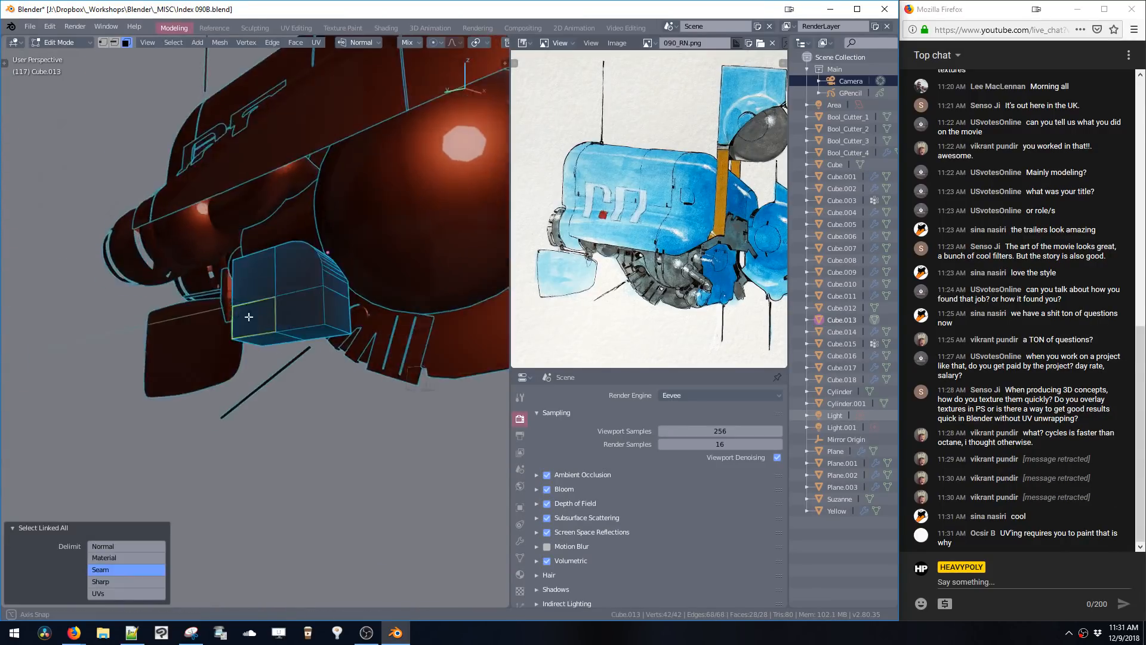
pyautogui.press('g')
pyautogui.click(291, 322)
# - Return to Object Mode and subtract the rounded block from the large sphere with a live Boolean Difference using the BMESH solver
pyautogui.press('space')
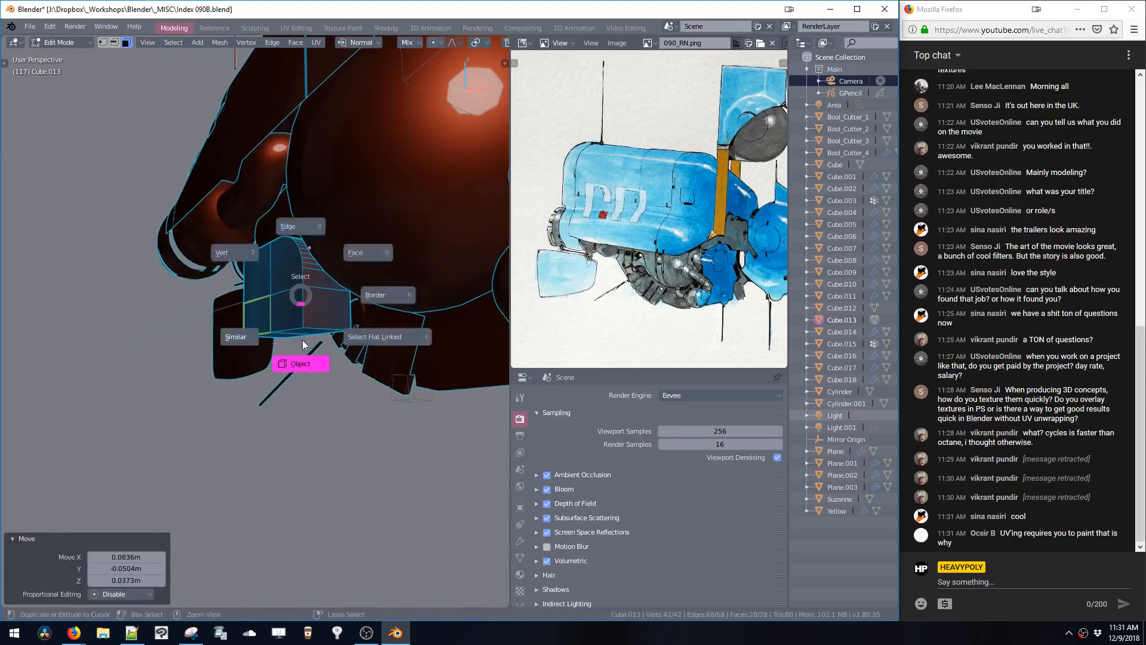
pyautogui.click(303, 344)
pyautogui.keyDown('shift'); pyautogui.click(345, 270); pyautogui.keyUp('shift')
pyautogui.hotkey('shift', 'q')
pyautogui.click(335, 253)
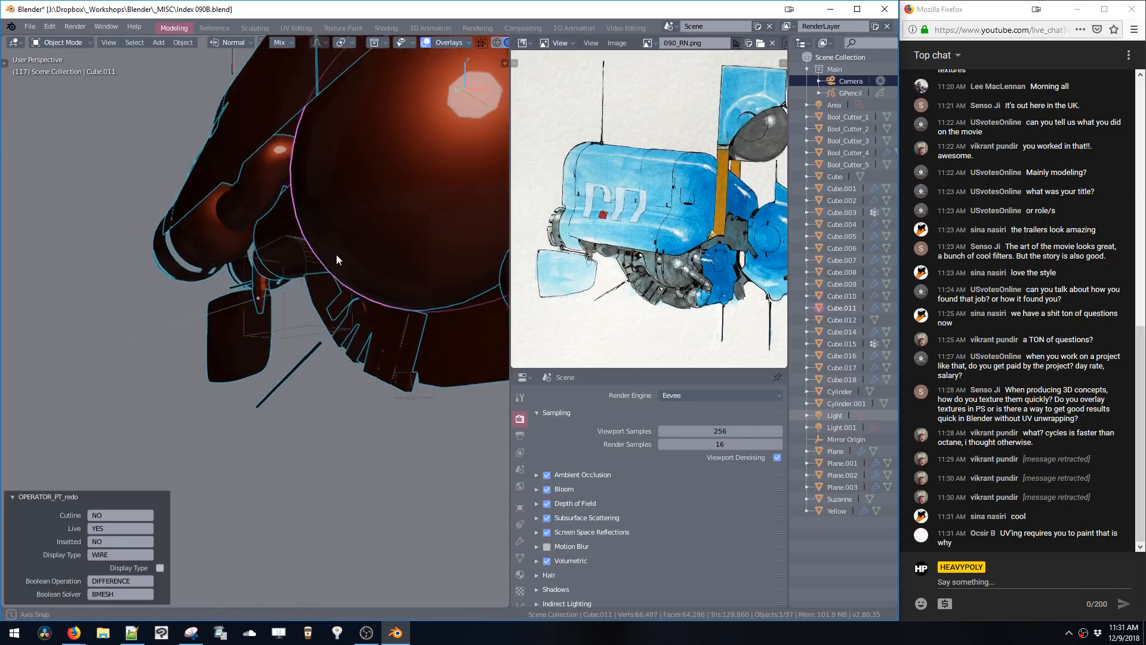
# - Live-subtract the same rounded block cutter from the cylindrical part behind the large sphere
pyautogui.moveTo(335, 253); pyautogui.dragTo(271, 238, button='middle')
pyautogui.keyDown('shift'); pyautogui.click(345, 266); pyautogui.keyUp('shift')
pyautogui.hotkey('shift', 'q')
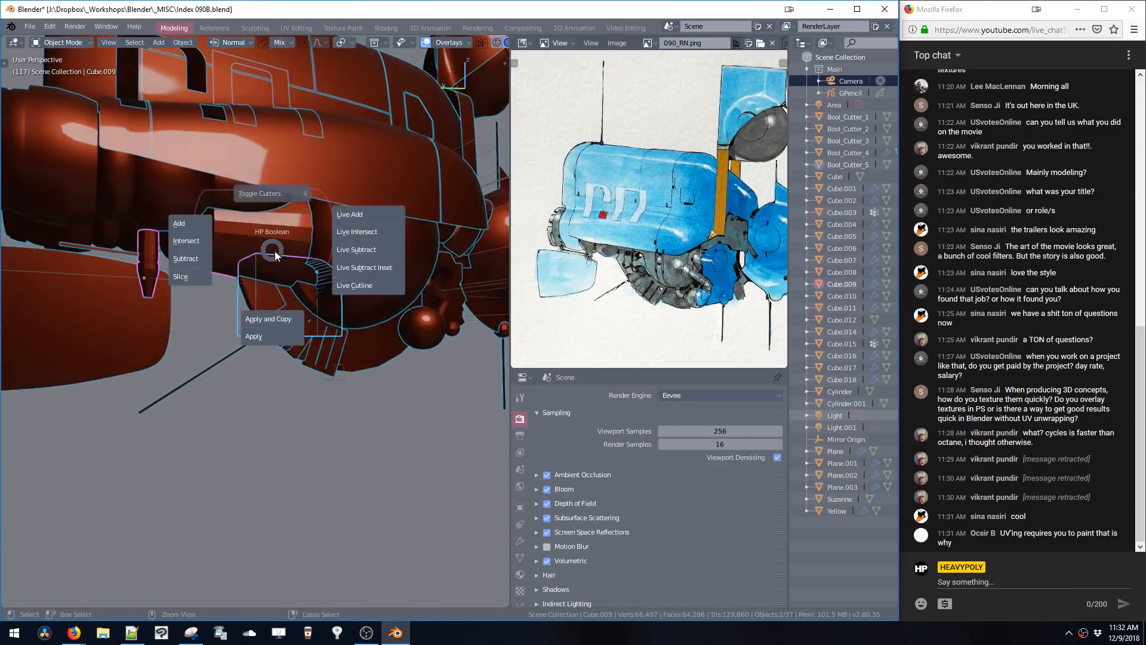
pyautogui.click(349, 250)
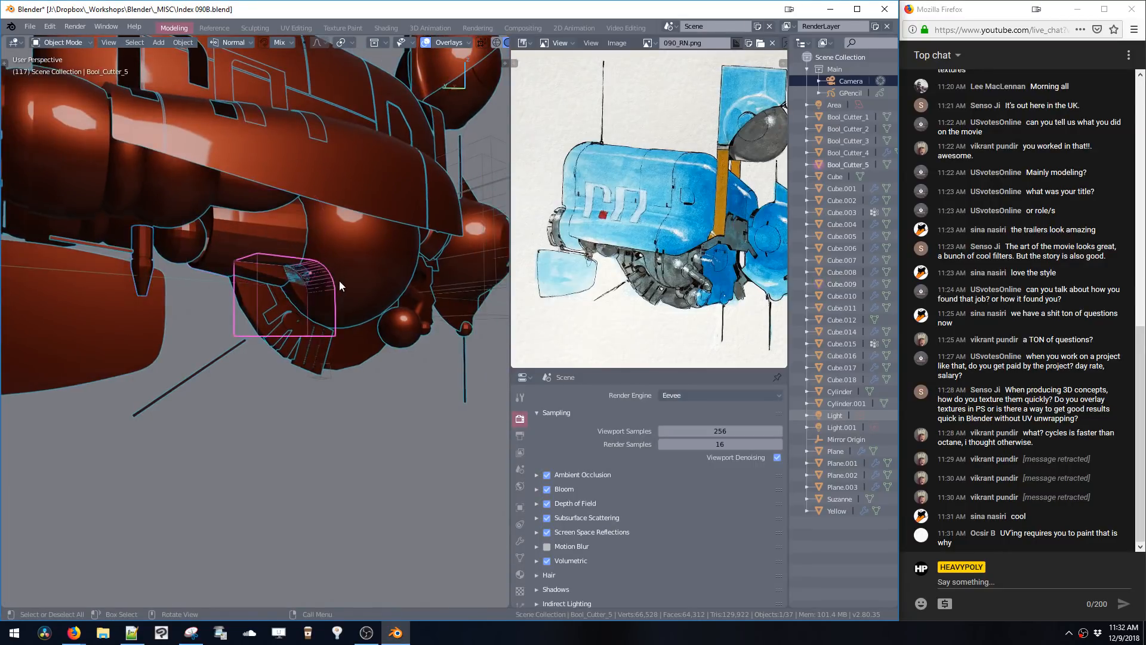
# - Raise the rounded block cutter 0.0275 m along Z
pyautogui.click(328, 273)
pyautogui.press('g')
pyautogui.press('z')
pyautogui.click(329, 266)
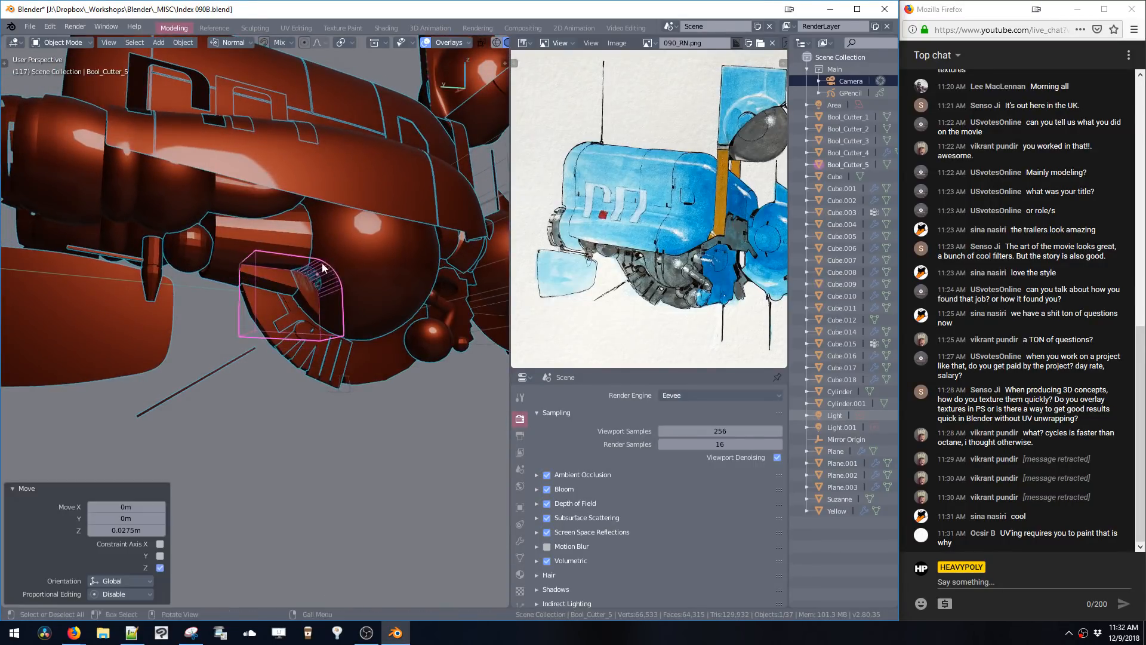
# - Widen the cutter's mesh in Edit Mode along the global X axis by 2.258, scale it again along X, and return to Object Mode
pyautogui.moveTo(330, 266)
pyautogui.mouseDown(button='middle')
pyautogui.moveTo(357, 280)
pyautogui.moveTo(325, 287)
pyautogui.mouseUp(button='middle')
pyautogui.press('Tab')
pyautogui.press('s')
pyautogui.press('x')
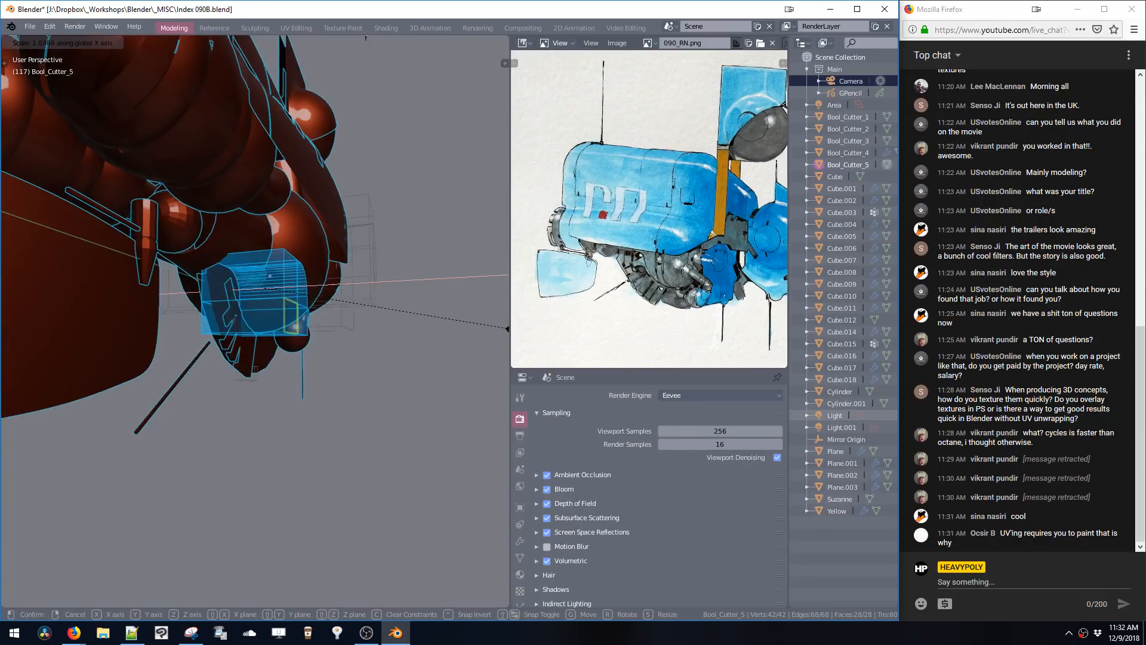
pyautogui.click(507, 327)
pyautogui.press('s')
pyautogui.press('x')
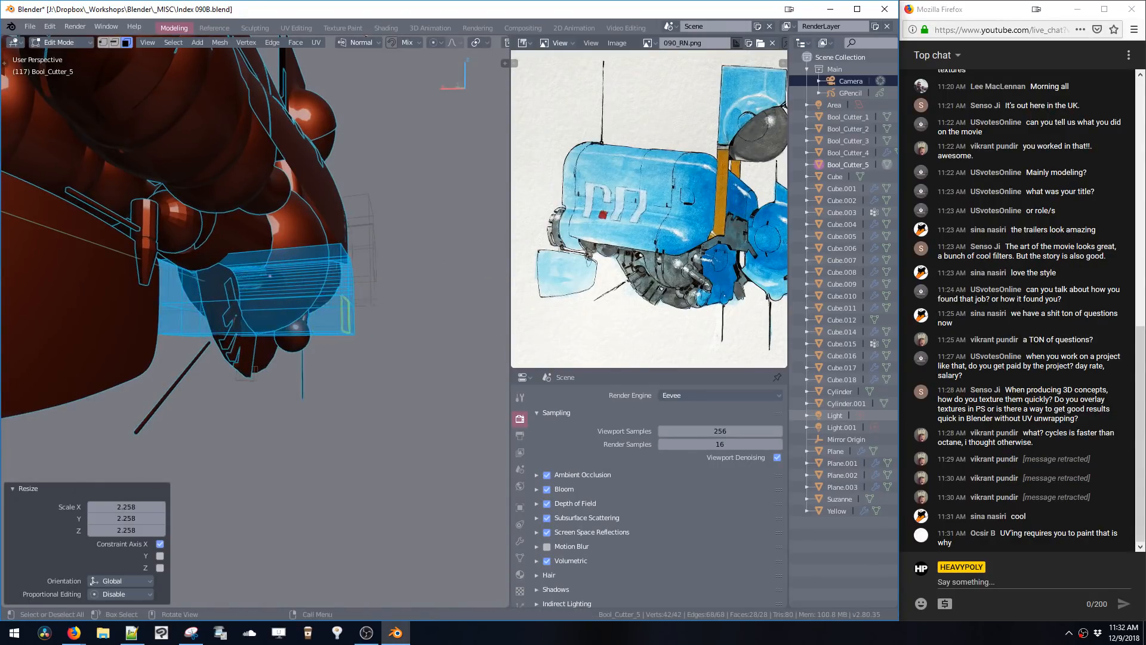
pyautogui.click(444, 303)
pyautogui.press('Tab')
# - Hide all the boolean cutter objects from the viewport
pyautogui.moveTo(446, 328); pyautogui.dragTo(350, 297, button='middle')
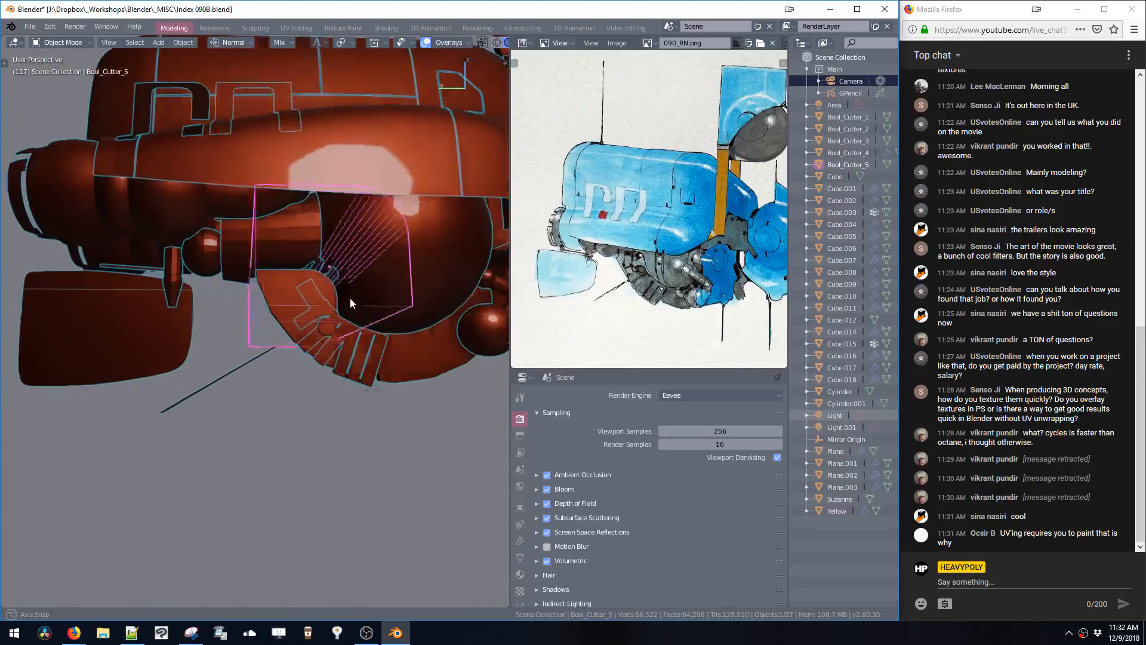
pyautogui.hotkey('shift', 'b')
pyautogui.click(352, 242)
pyautogui.moveTo(345, 223); pyautogui.dragTo(308, 258, button='middle')
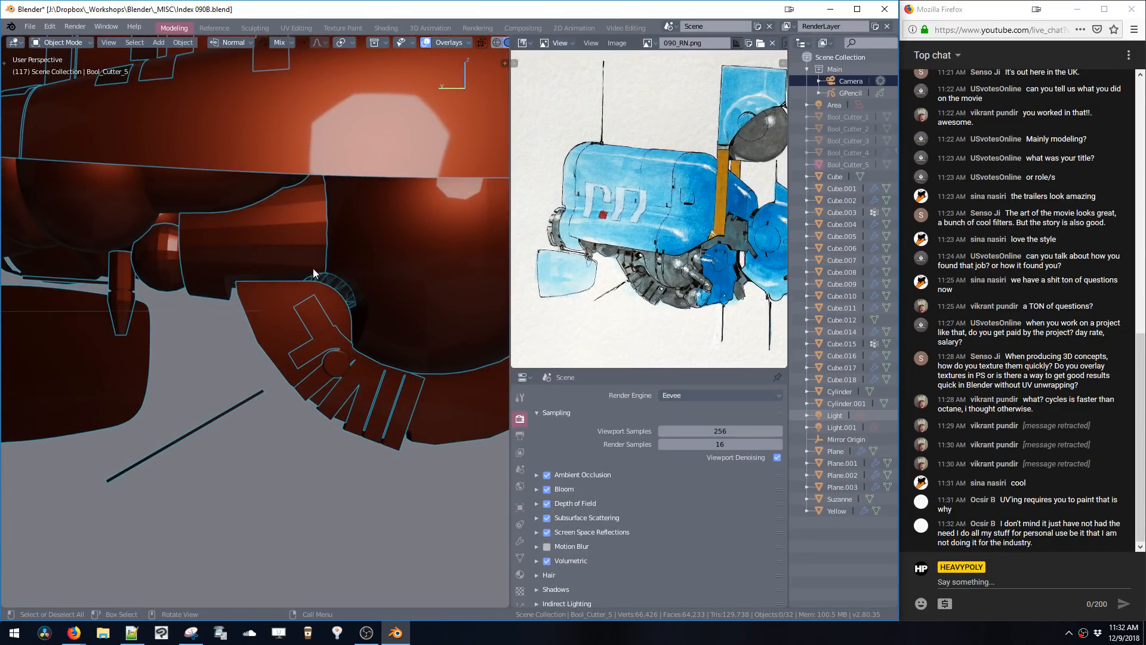
# - Open the cylindrical part behind the sphere in Edit Mode and select the ring of its lengthwise edges
pyautogui.moveTo(293, 277); pyautogui.dragTo(323, 262, button='middle')
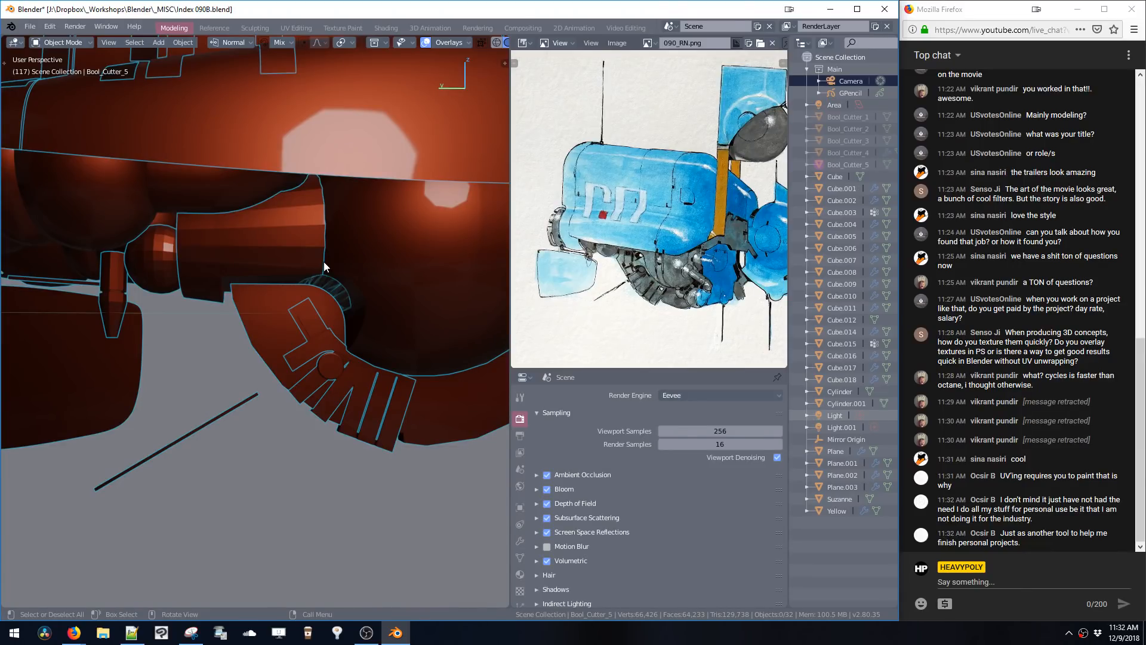
pyautogui.keyDown('shift'); pyautogui.moveTo(359, 260); pyautogui.dragTo(331, 243, button='middle'); pyautogui.keyUp('shift')
pyautogui.press('space')
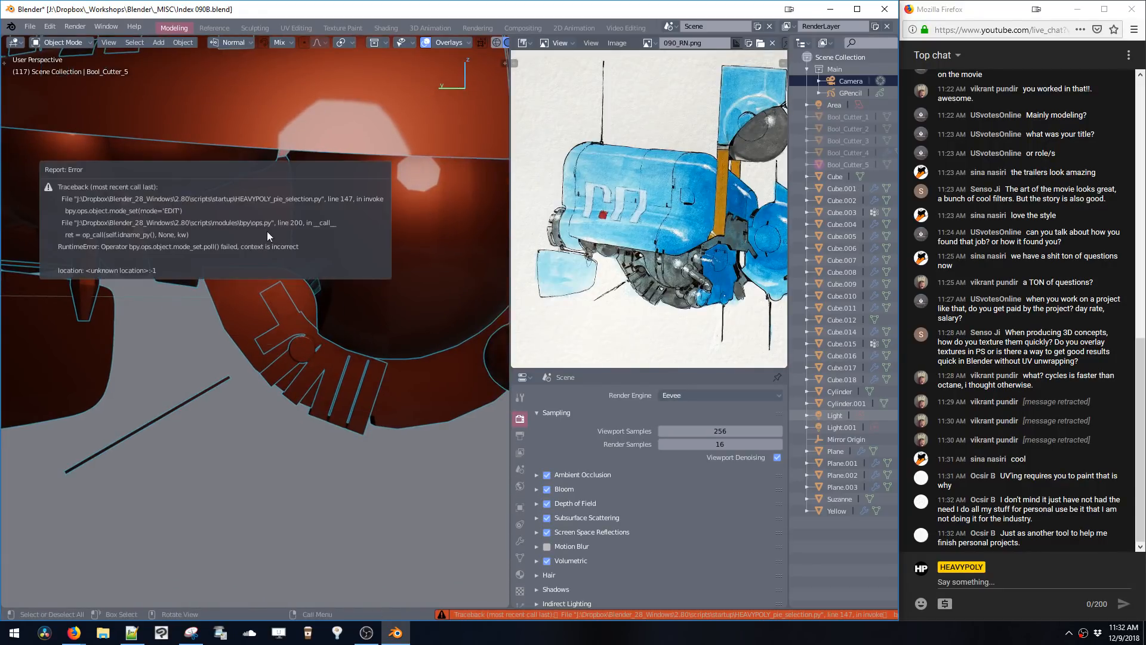
pyautogui.keyDown('shift'); pyautogui.moveTo(237, 286); pyautogui.dragTo(327, 306, button='middle'); pyautogui.keyUp('shift')
pyautogui.click(292, 272)
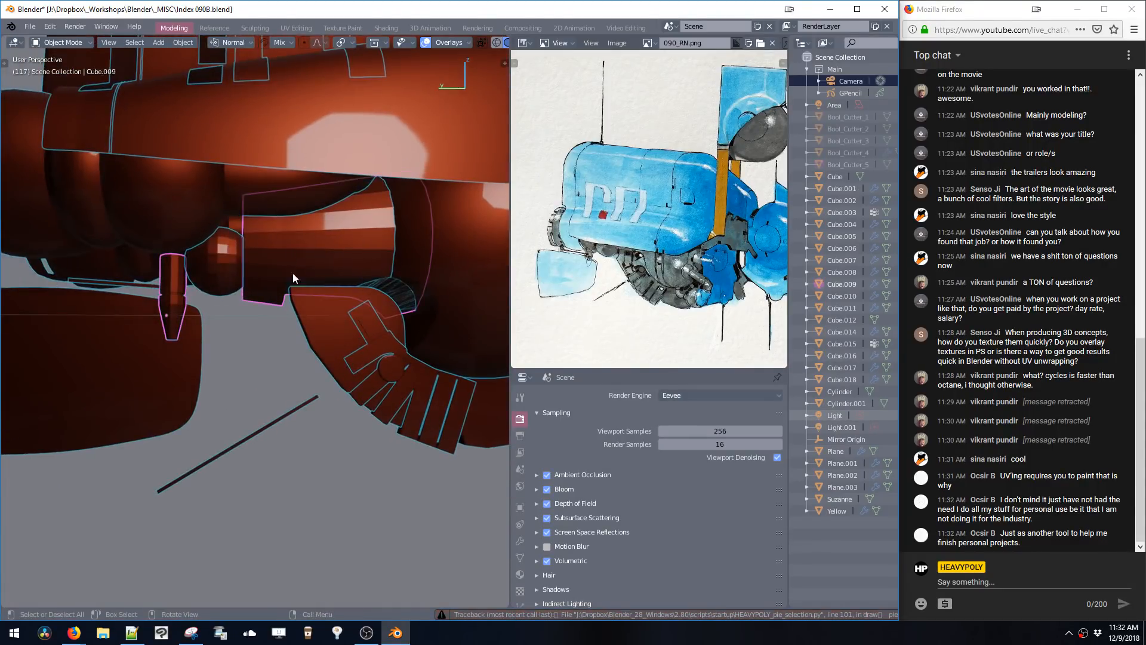
pyautogui.press('space')
pyautogui.doubleClick(296, 249)
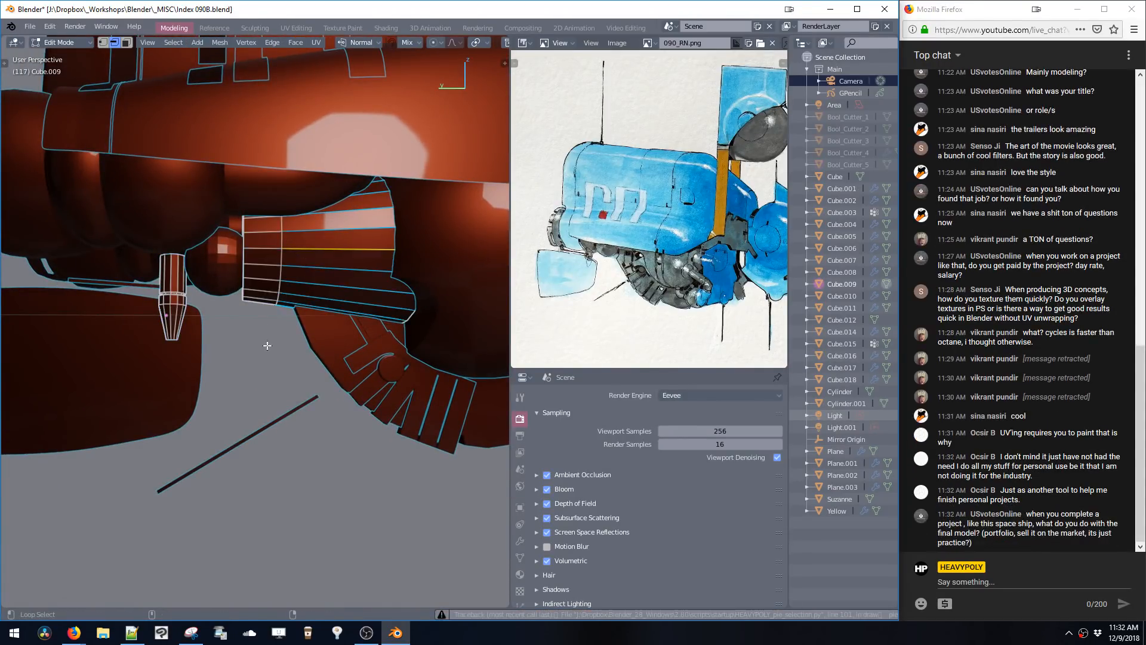
# - Try an offset-mode bevel on the cylinder's lengthwise edges and check it in Object Mode
pyautogui.hotkey('ctrl', 'b')
pyautogui.scroll(8, 280, 404)
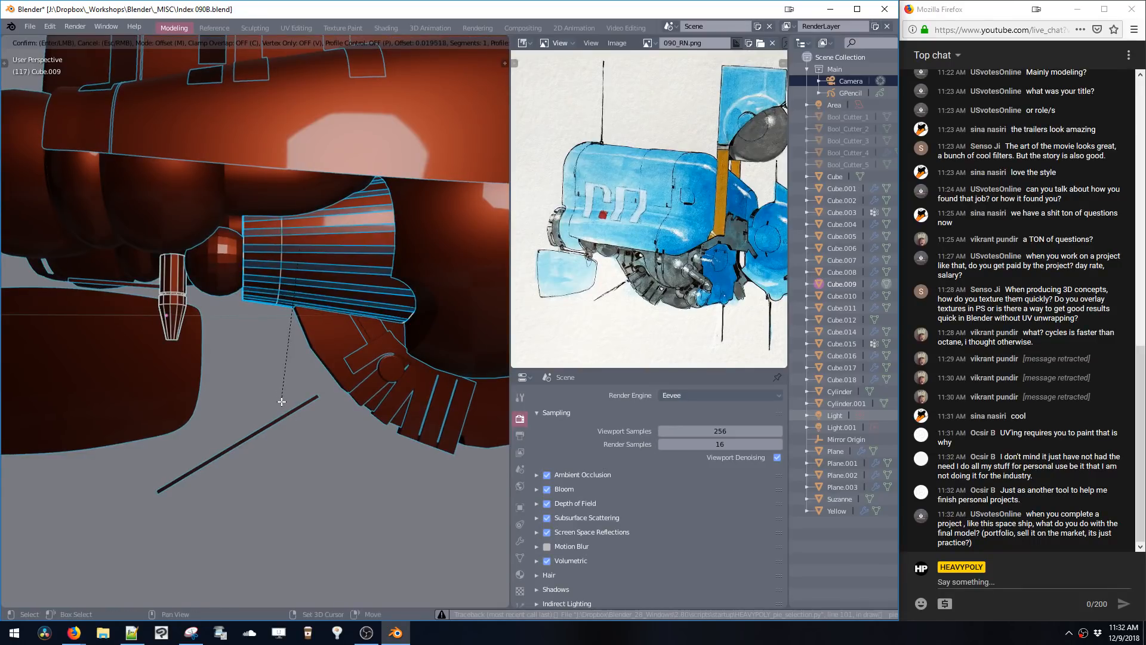
pyautogui.click(280, 403)
pyautogui.press('Tab')
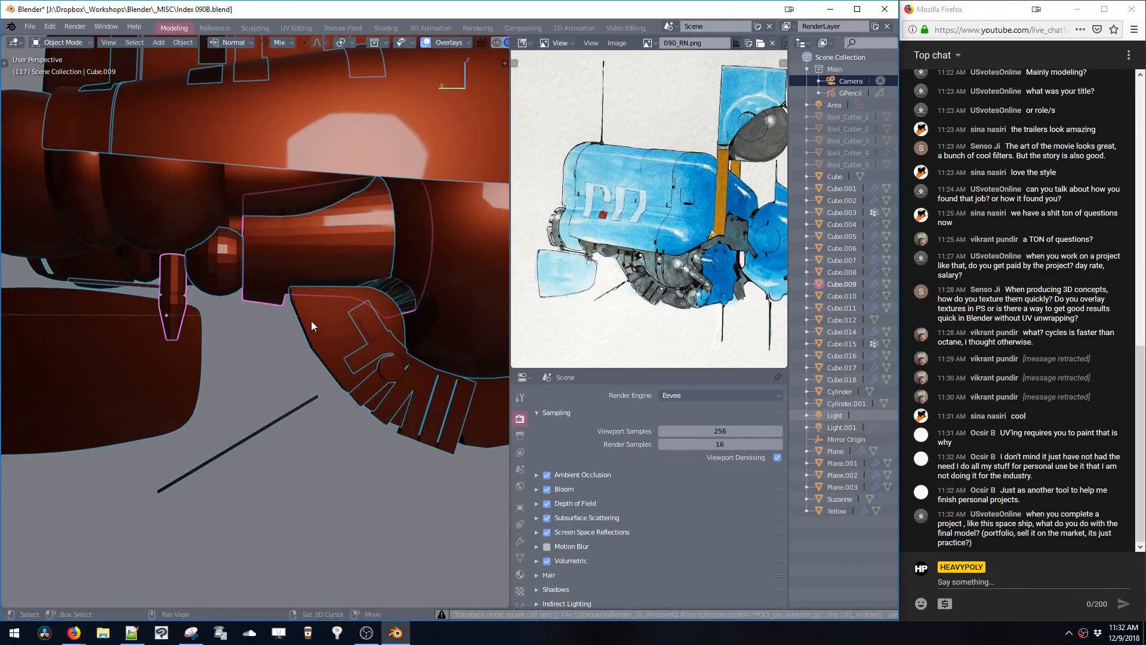
pyautogui.moveTo(310, 320); pyautogui.dragTo(279, 295, button='middle')
# - Bevel the cylinder's lengthwise edges in Percent mode with an amount of 25 and one segment, and return to Object Mode
pyautogui.press('Tab')
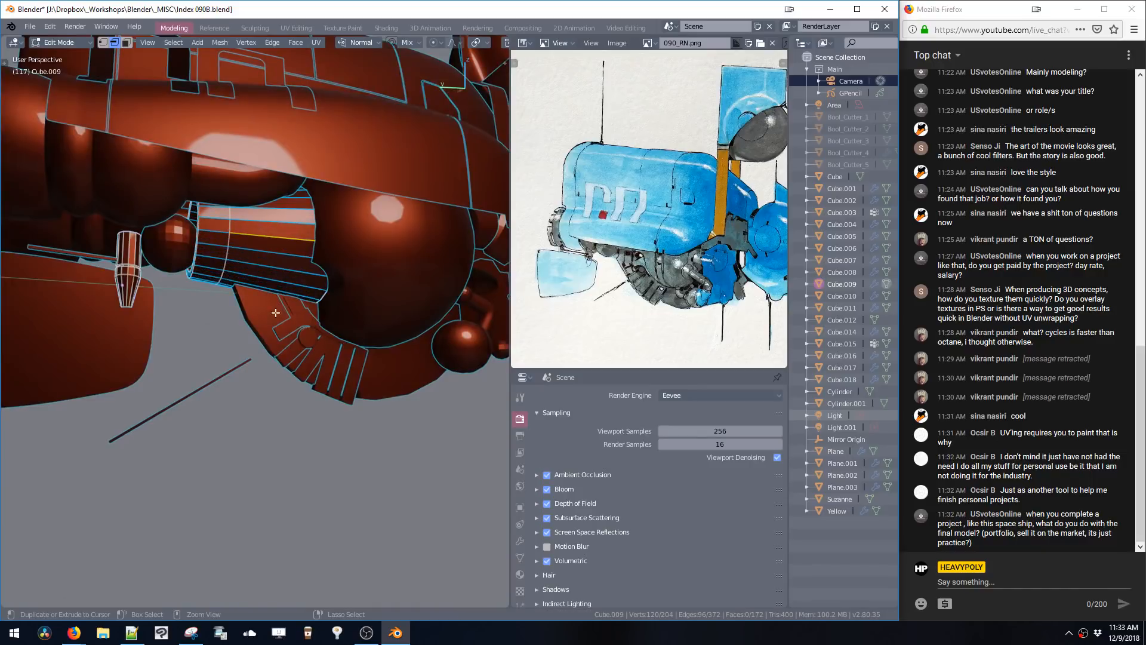
pyautogui.hotkey('ctrl', 'b')
pyautogui.scroll(8, 266, 347)
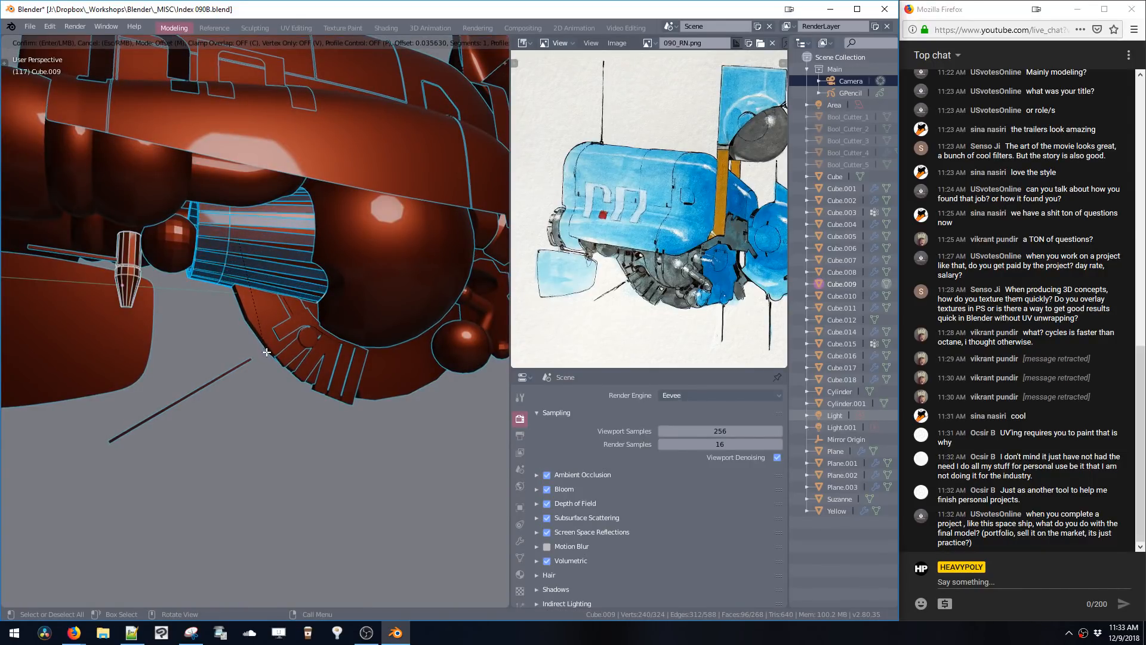
pyautogui.press('m')
pyautogui.press('m')
pyautogui.press('m')
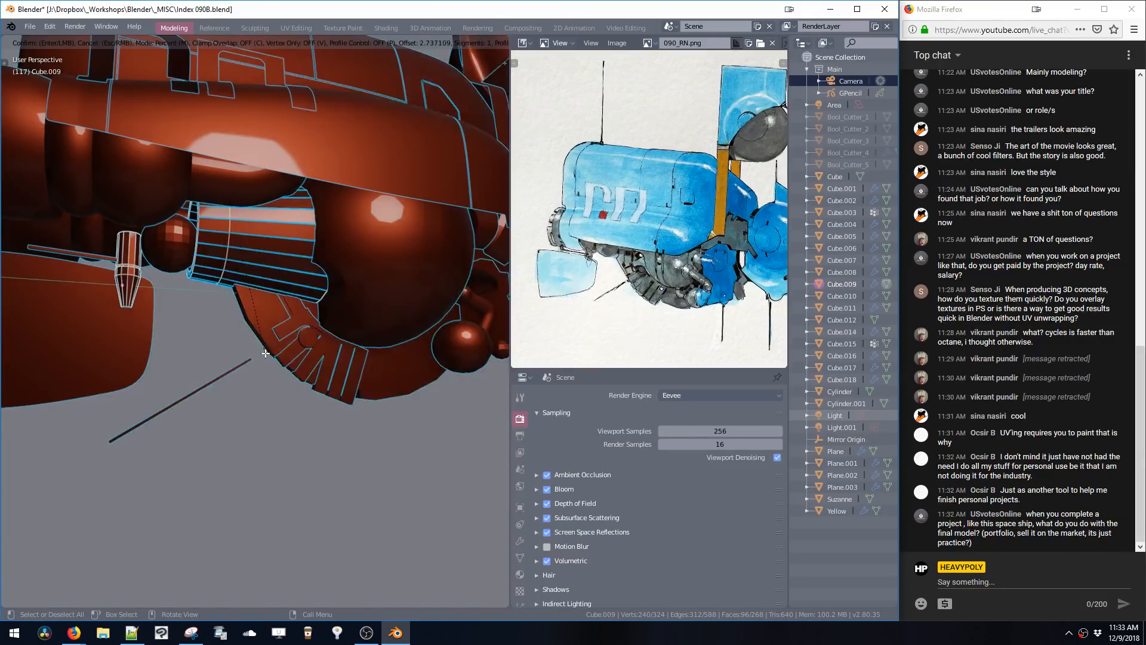
pyautogui.moveTo(270, 360)
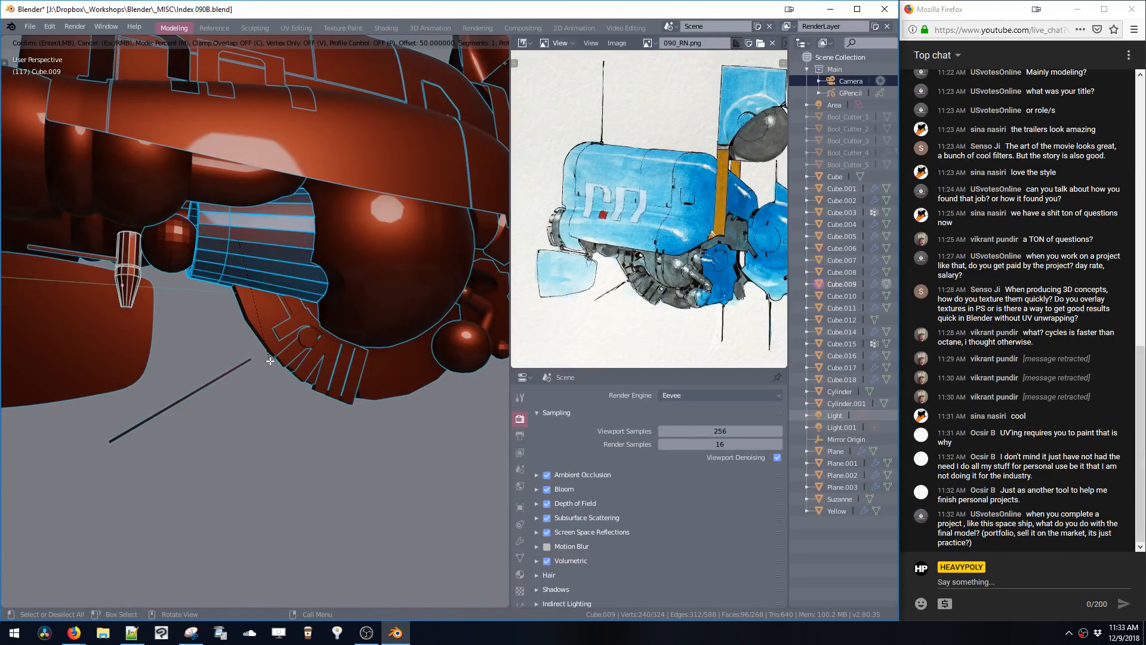
pyautogui.write('25')
pyautogui.press('Return')
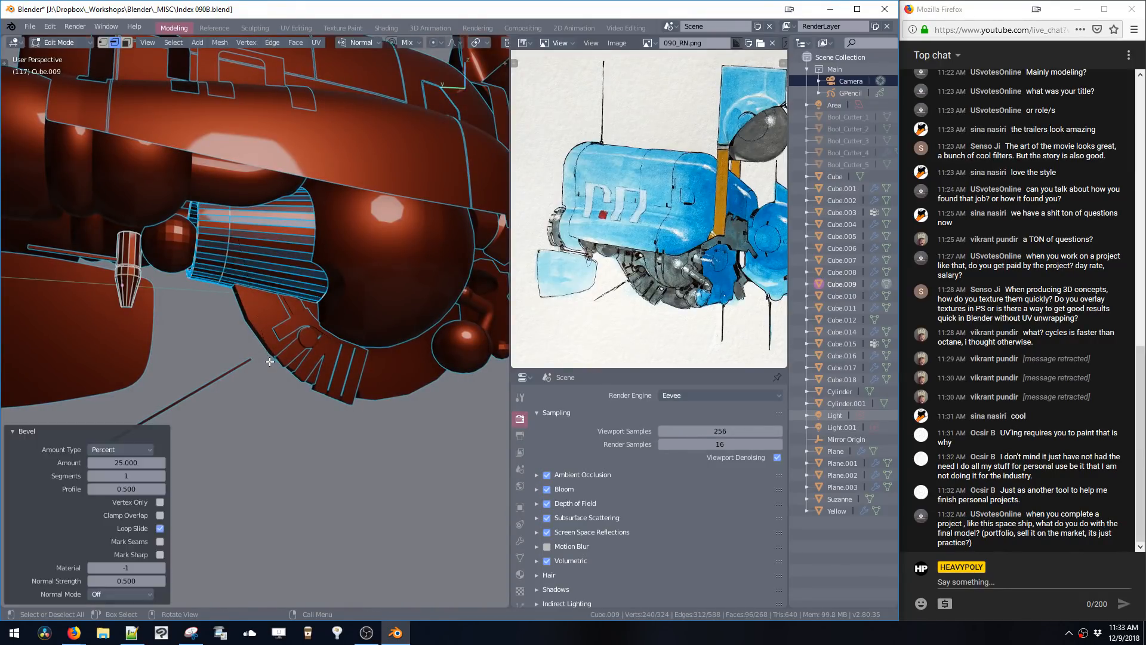
pyautogui.press('Tab')
# - Examine the shading of the beveled cylinder and the cut in the large sphere from different angles, leaving everything deselected
pyautogui.moveTo(266, 366); pyautogui.dragTo(285, 296, button='middle')
pyautogui.press('z')
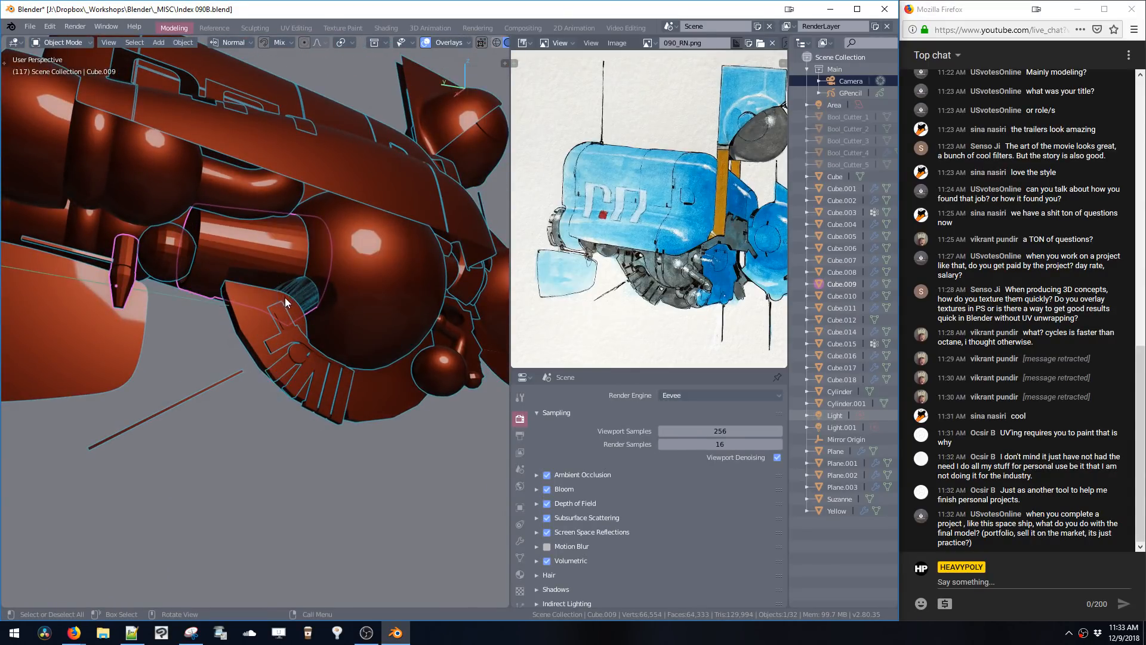
pyautogui.press('z')
pyautogui.press('KP_Divide')
pyautogui.click(334, 286)
pyautogui.press('`')
pyautogui.click(368, 331)
pyautogui.scroll(-2, 332, 317)
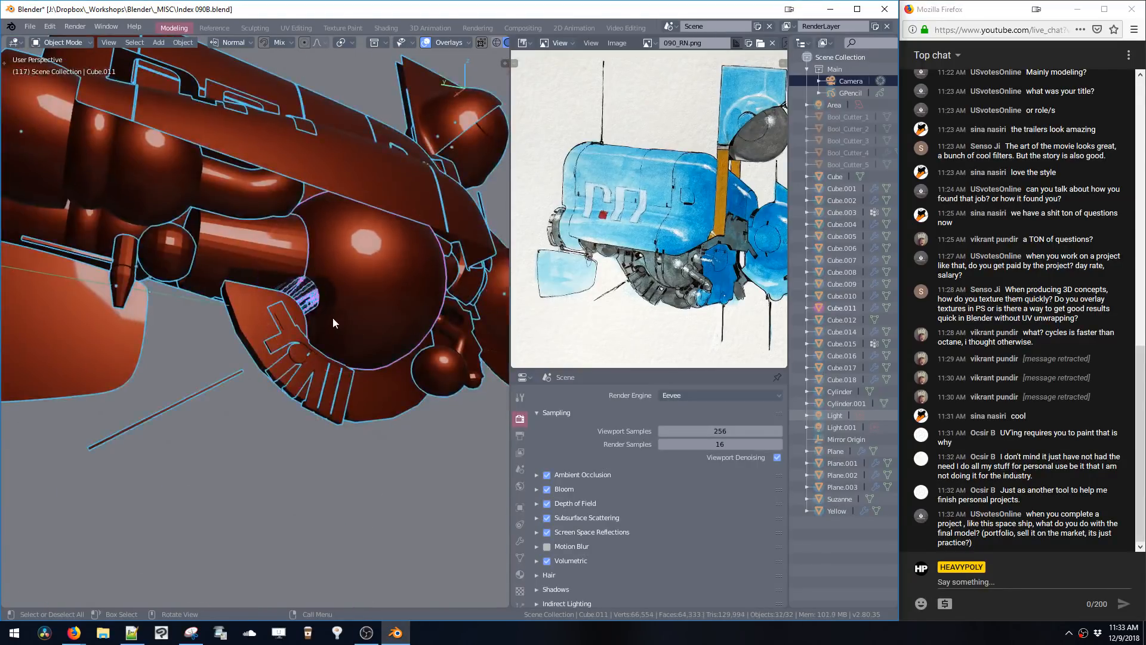
pyautogui.hotkey('alt', 'a')
pyautogui.moveTo(334, 318); pyautogui.dragTo(335, 327, button='middle')
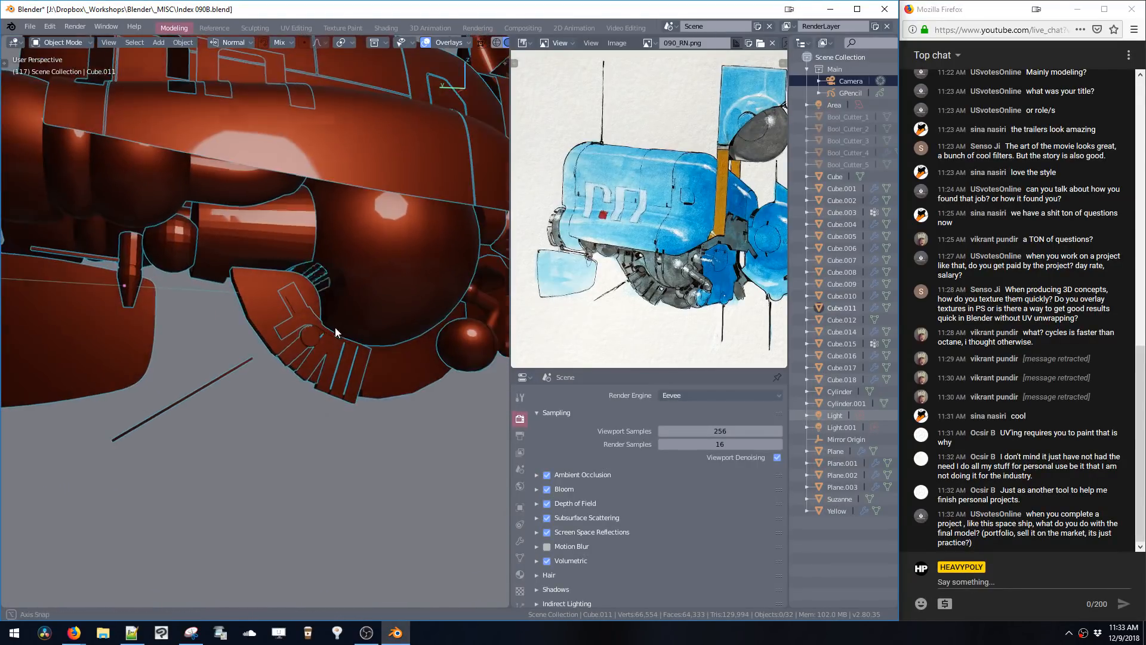
# - Try the wireframe geometry overlay in the viewport
pyautogui.click(455, 47)
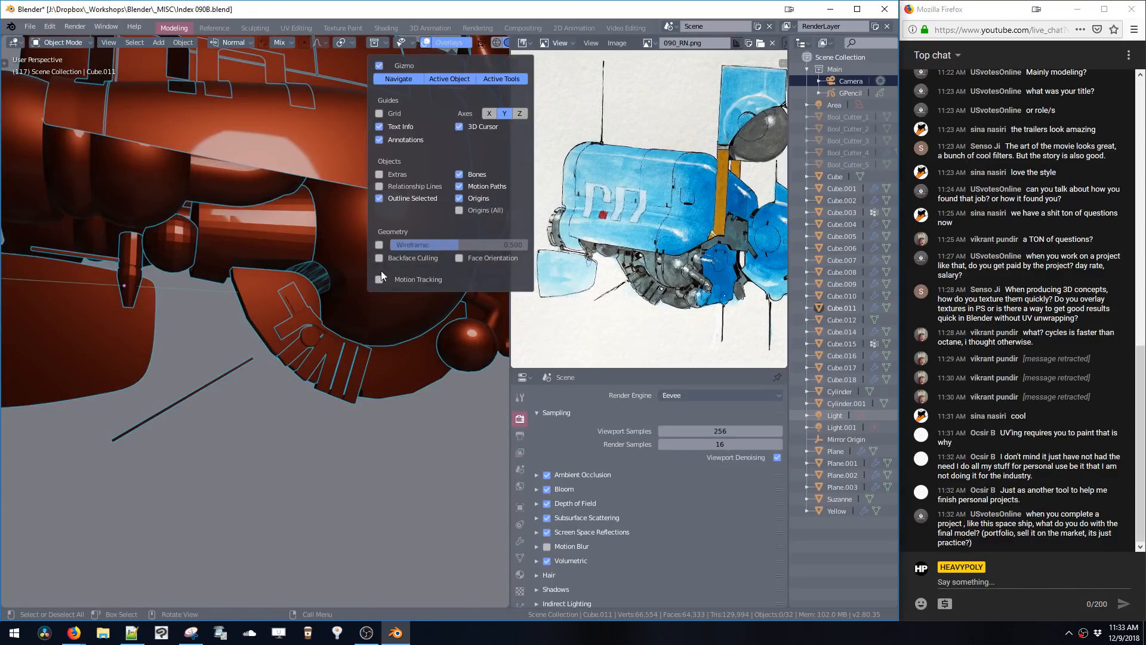
pyautogui.click(379, 245)
pyautogui.click(380, 244)
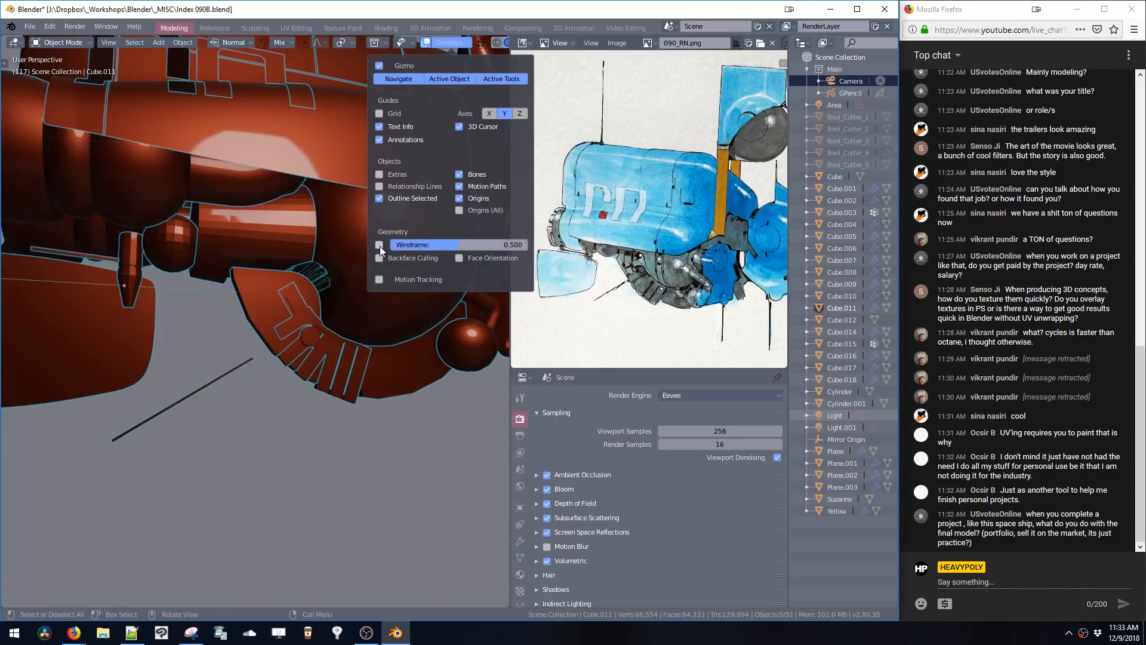
pyautogui.click(380, 245)
pyautogui.click(380, 244)
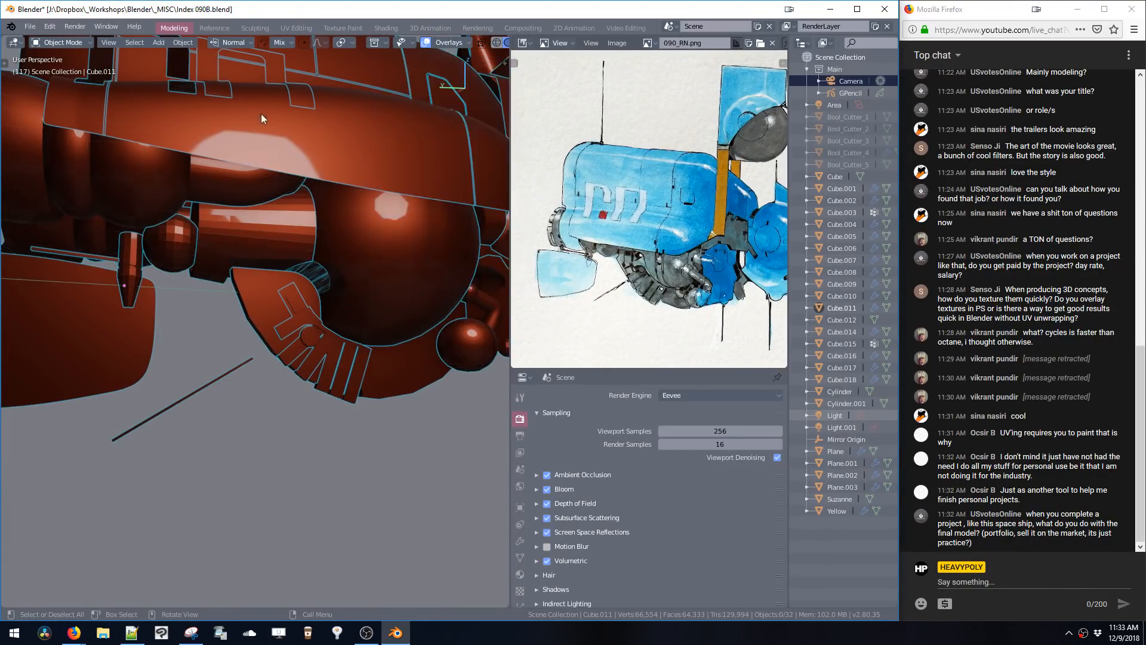
# - Darken the viewport shading's outline color, keeping the outline option enabled
pyautogui.scroll(-3, 429, 41)
pyautogui.click(482, 43)
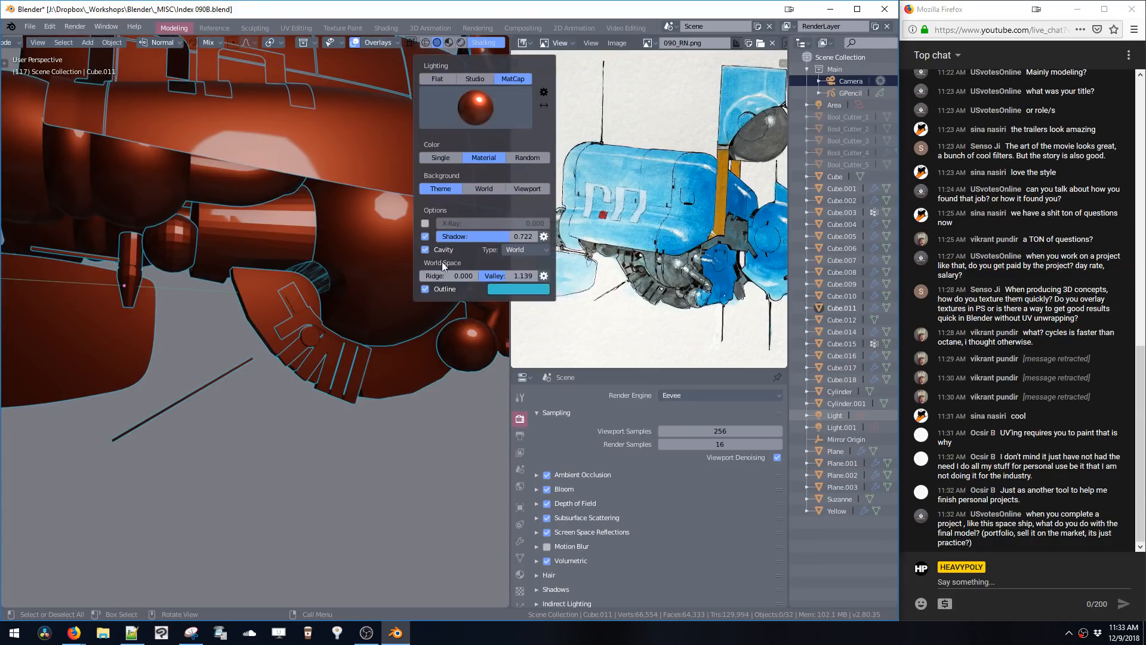
pyautogui.click(425, 288)
pyautogui.click(428, 290)
pyautogui.click(506, 286)
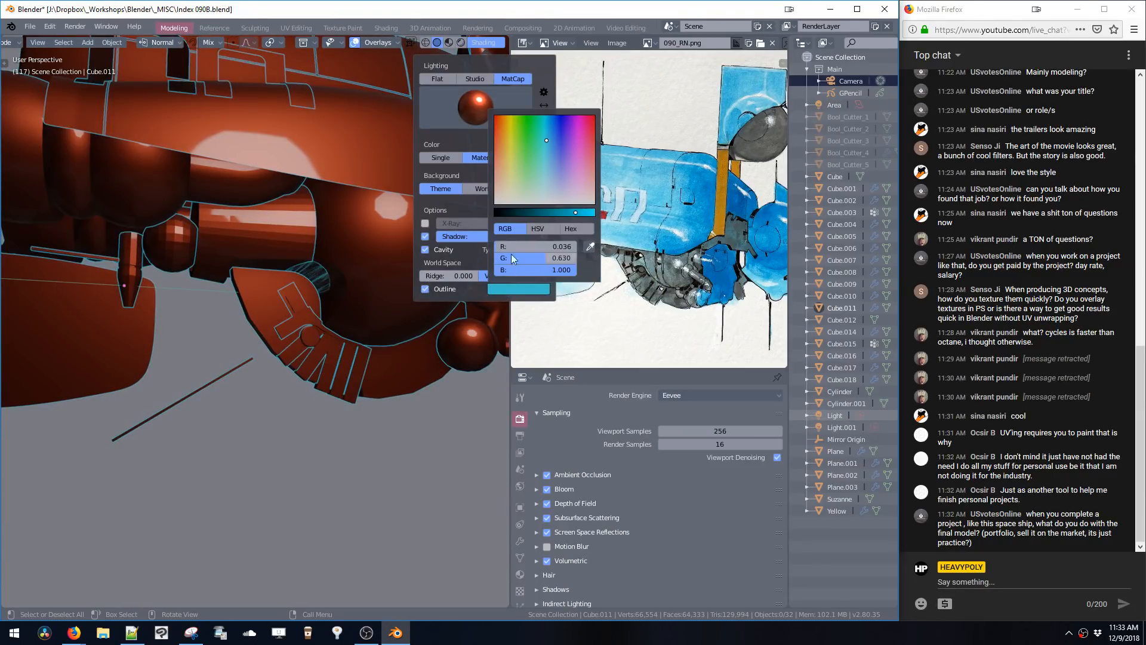
pyautogui.click(508, 212)
pyautogui.moveTo(508, 213)
pyautogui.mouseDown()
pyautogui.moveTo(488, 212)
pyautogui.moveTo(619, 233)
pyautogui.moveTo(471, 228)
pyautogui.mouseUp()
# - Switch the viewport to material preview shading and show the boolean cutters, with the rounded block cutter selected
pyautogui.moveTo(268, 303); pyautogui.dragTo(316, 373, button='middle')
pyautogui.press('z')
pyautogui.moveTo(370, 267)
pyautogui.mouseDown(button='middle')
pyautogui.moveTo(296, 293)
pyautogui.moveTo(277, 228)
pyautogui.moveTo(348, 238)
pyautogui.moveTo(314, 233)
pyautogui.moveTo(305, 283)
pyautogui.mouseUp(button='middle')
pyautogui.press('b')
pyautogui.click(308, 221)
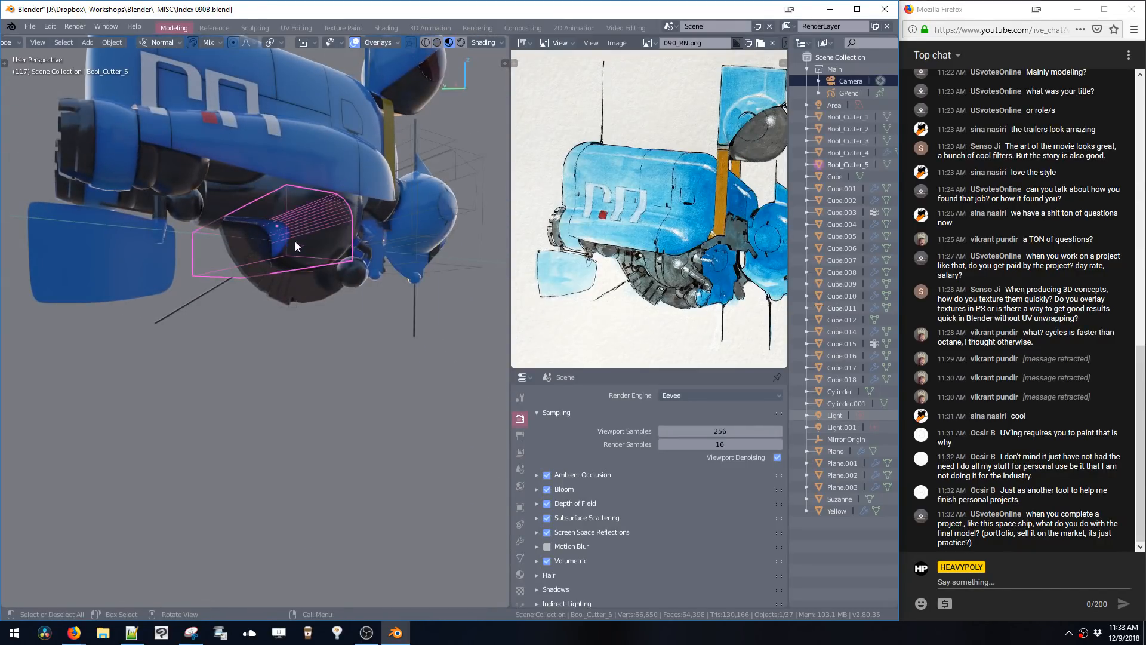
# - Assign an existing glossy material to the rounded block cutter
pyautogui.hotkey('shift', 'v')
pyautogui.click(302, 401)
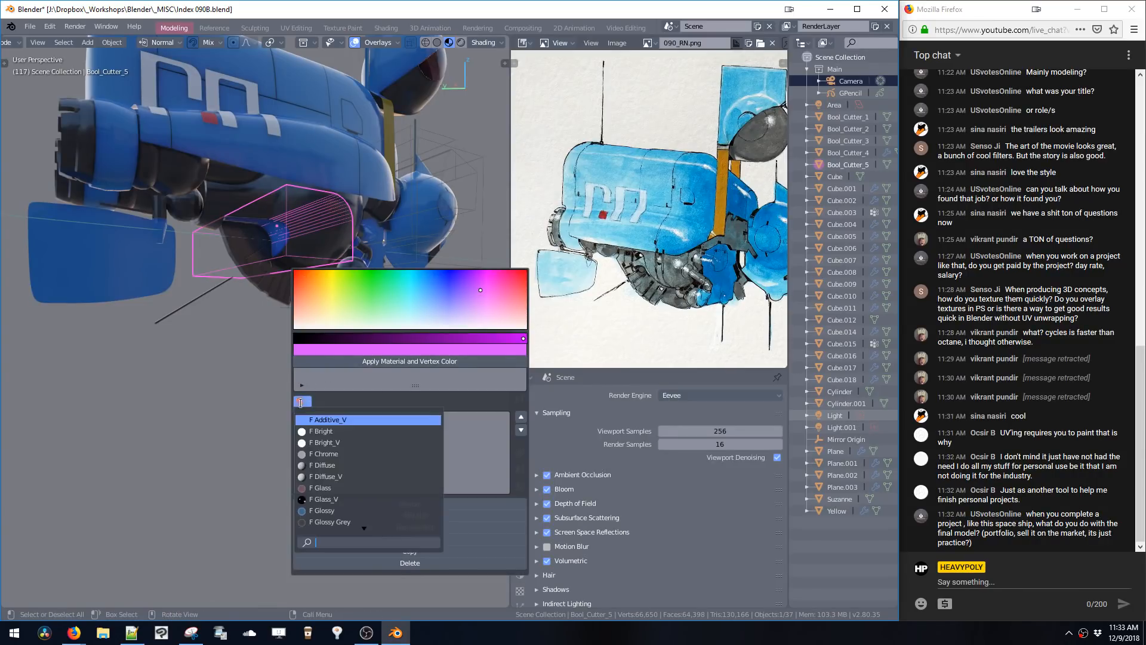
pyautogui.click(319, 511)
# - Select the blue main hull and set its Glossy material's Subsurface value to 0
pyautogui.moveTo(277, 148); pyautogui.dragTo(328, 278, button='middle')
pyautogui.click(313, 263)
pyautogui.hotkey('shift', 'v')
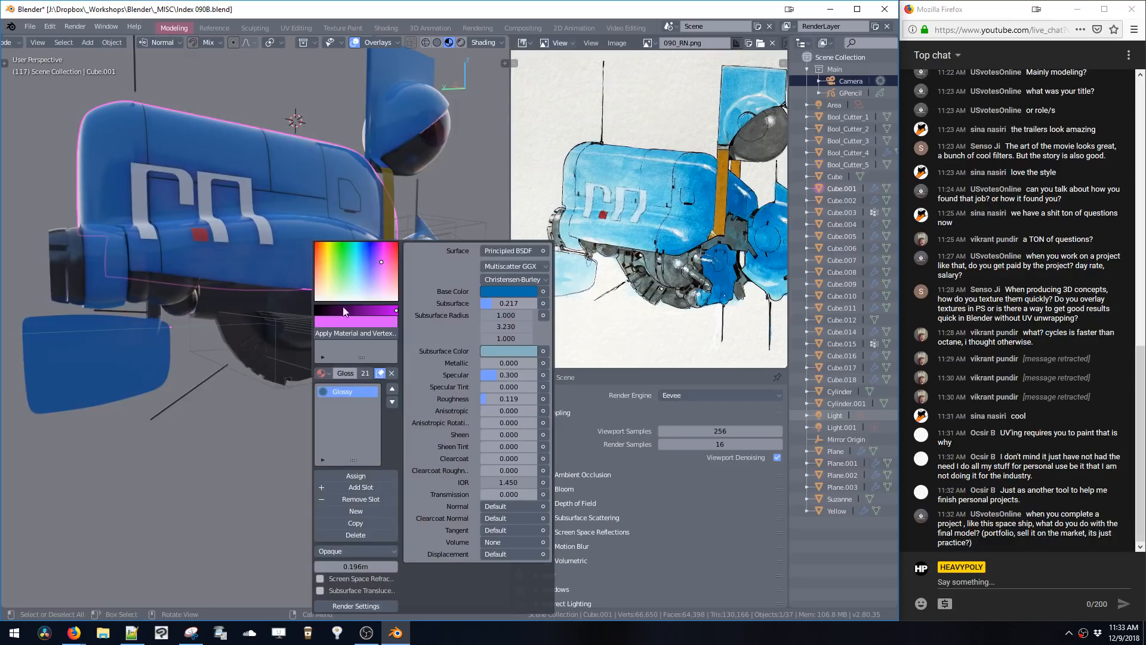
pyautogui.moveTo(486, 304); pyautogui.dragTo(456, 305)
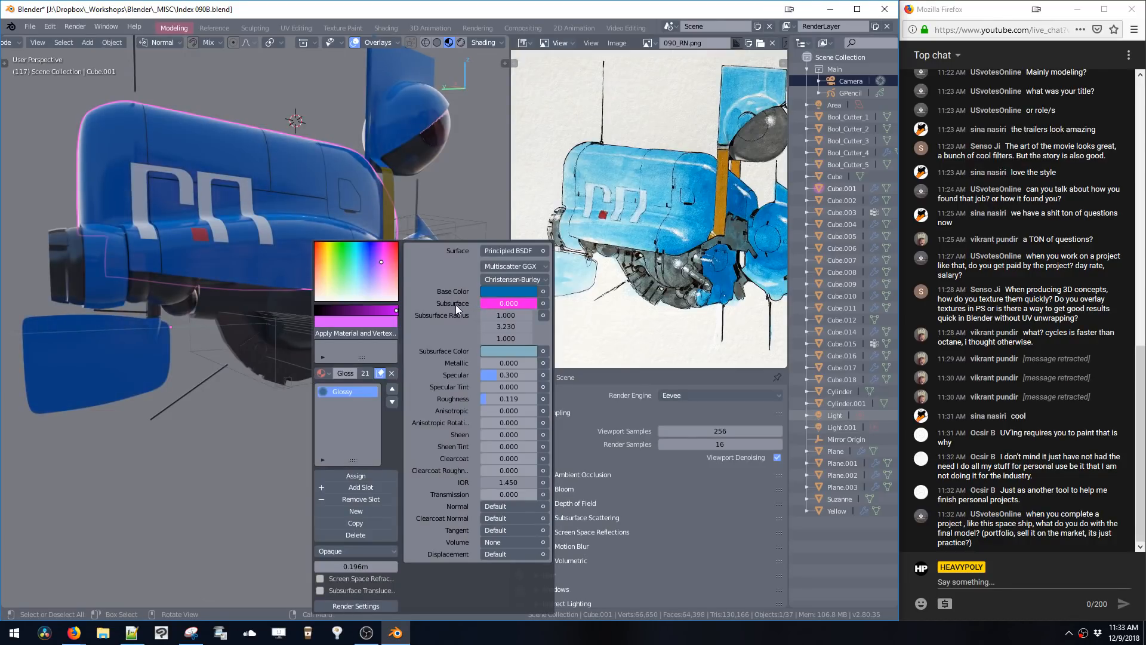
# - Refine the hull's Glossy material with a brighter blue base color, Subsurface Translucency enabled and a higher Subsurface value
pyautogui.click(492, 290)
pyautogui.moveTo(551, 199); pyautogui.dragTo(560, 199)
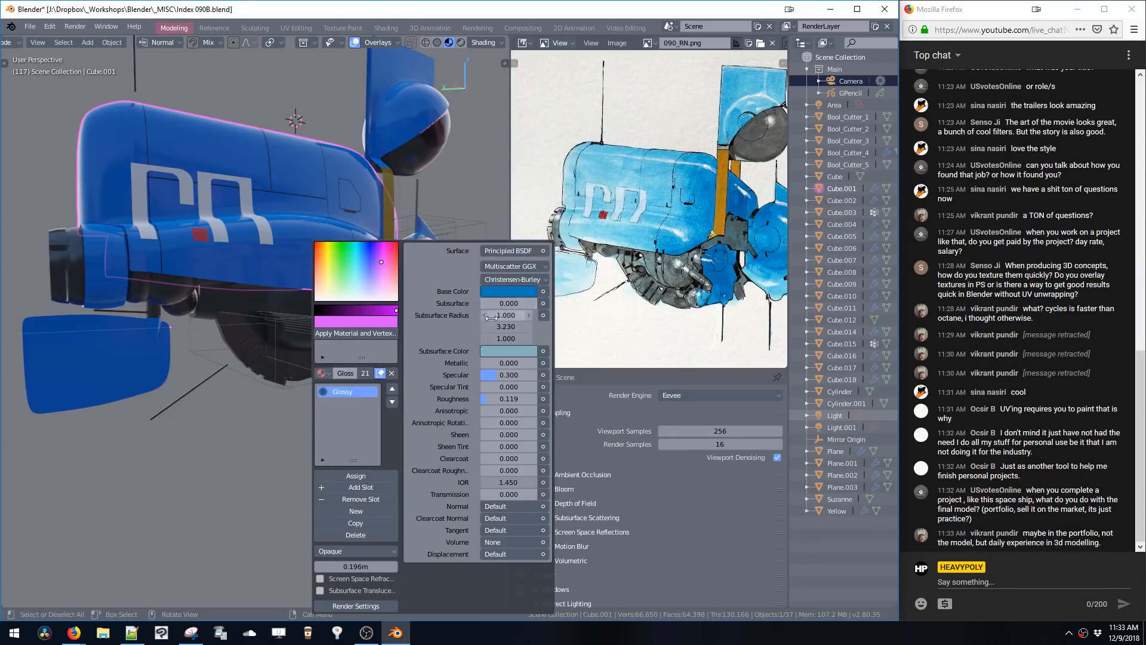
pyautogui.click(346, 591)
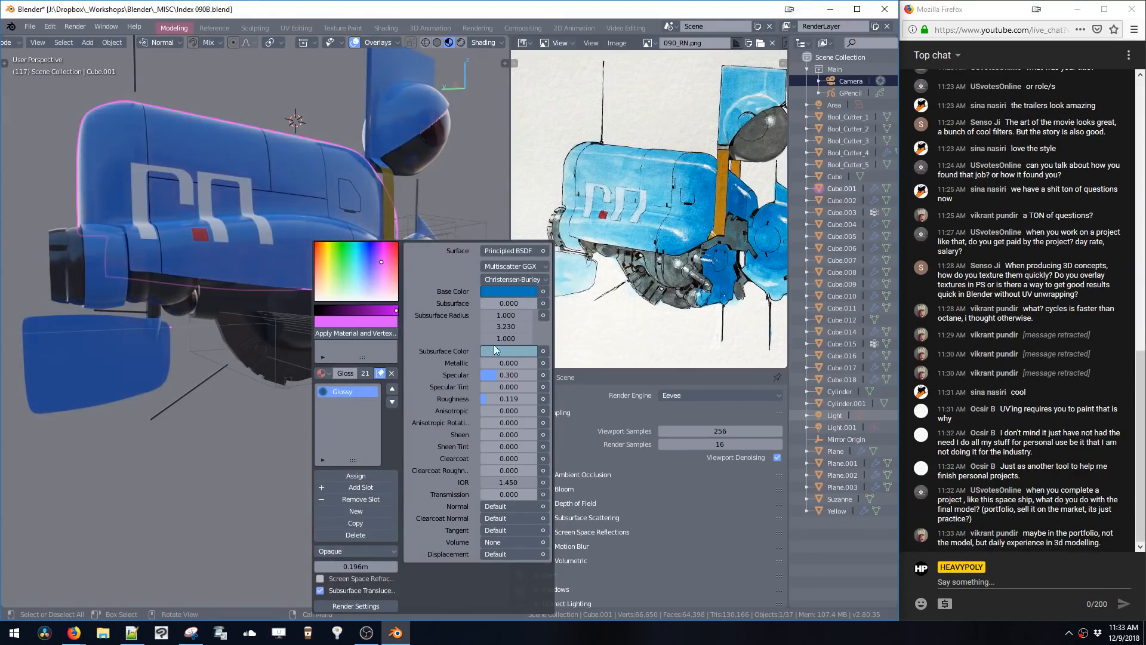
pyautogui.moveTo(510, 306)
pyautogui.mouseDown()
pyautogui.moveTo(537, 305)
pyautogui.moveTo(518, 306)
pyautogui.mouseUp()
pyautogui.press('z')
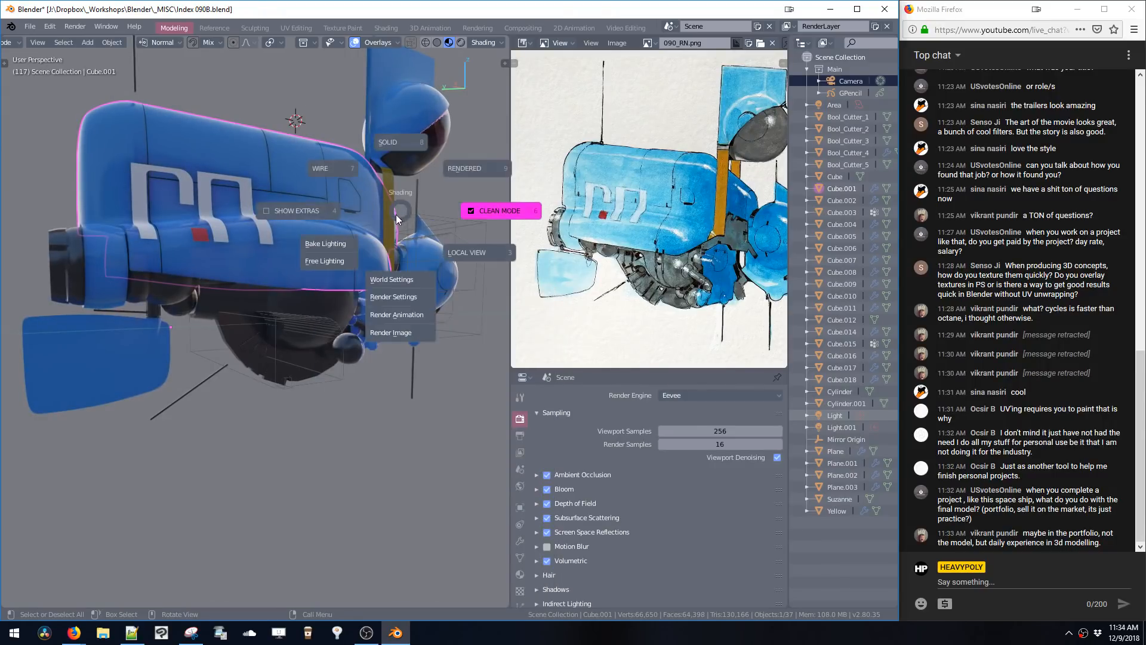
pyautogui.moveTo(352, 264)
pyautogui.mouseDown(button='middle')
pyautogui.moveTo(370, 233)
pyautogui.moveTo(334, 221)
pyautogui.moveTo(357, 233)
pyautogui.moveTo(357, 299)
pyautogui.moveTo(364, 228)
pyautogui.mouseUp(button='middle')
pyautogui.hotkey('shift', 'a')
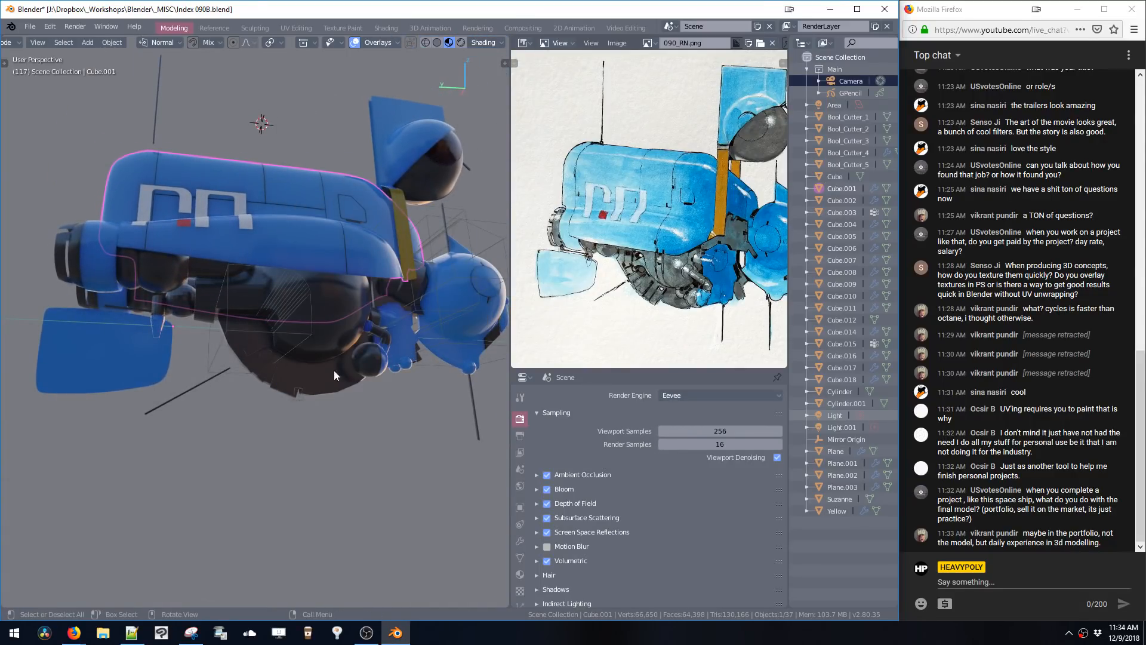
pyautogui.click(282, 377)
pyautogui.press('Tab')
pyautogui.press('KP_Decimal')
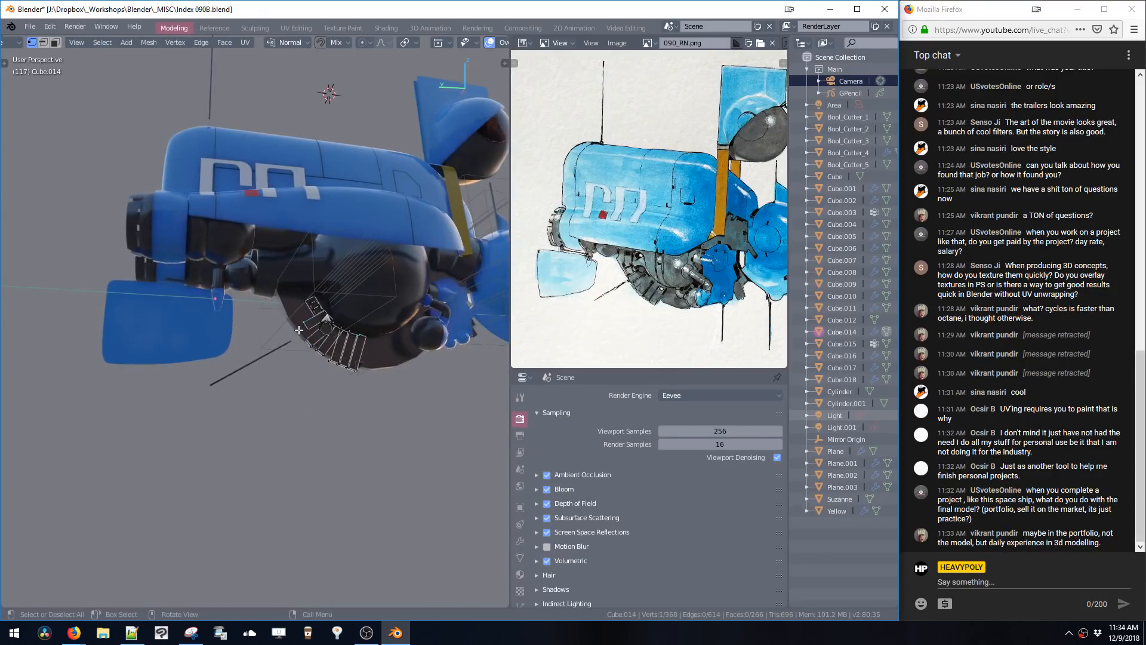
# - Add a point light to the scene and move it up beside the rear of the blue hull
pyautogui.hotkey('shift', 'a')
pyautogui.click(310, 411)
pyautogui.moveTo(316, 352); pyautogui.dragTo(293, 341, button='middle')
pyautogui.press('g')
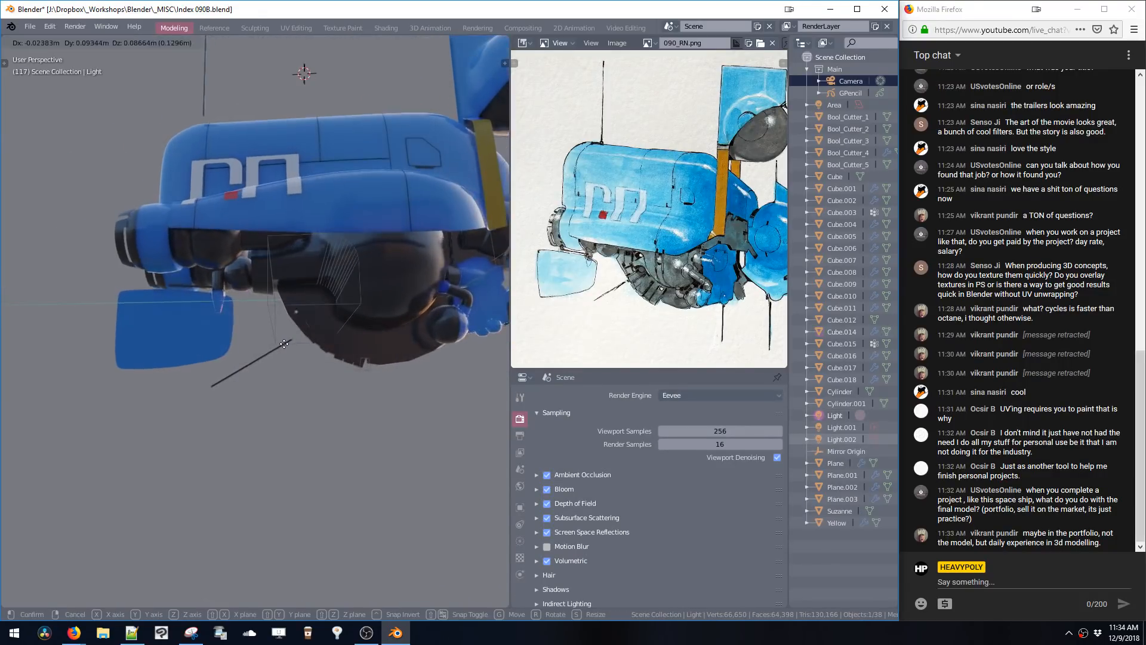
pyautogui.click(140, 206)
# - Enable Scene Lights and Scene World for the viewport's material preview shading
pyautogui.click(481, 42)
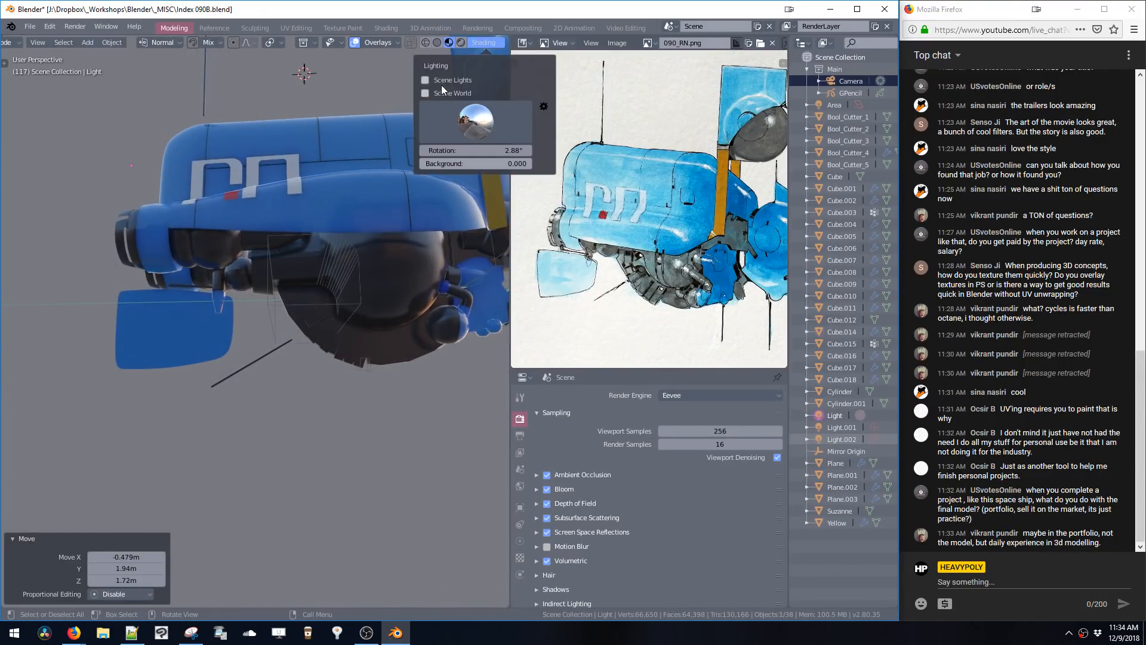
pyautogui.click(425, 80)
pyautogui.click(425, 93)
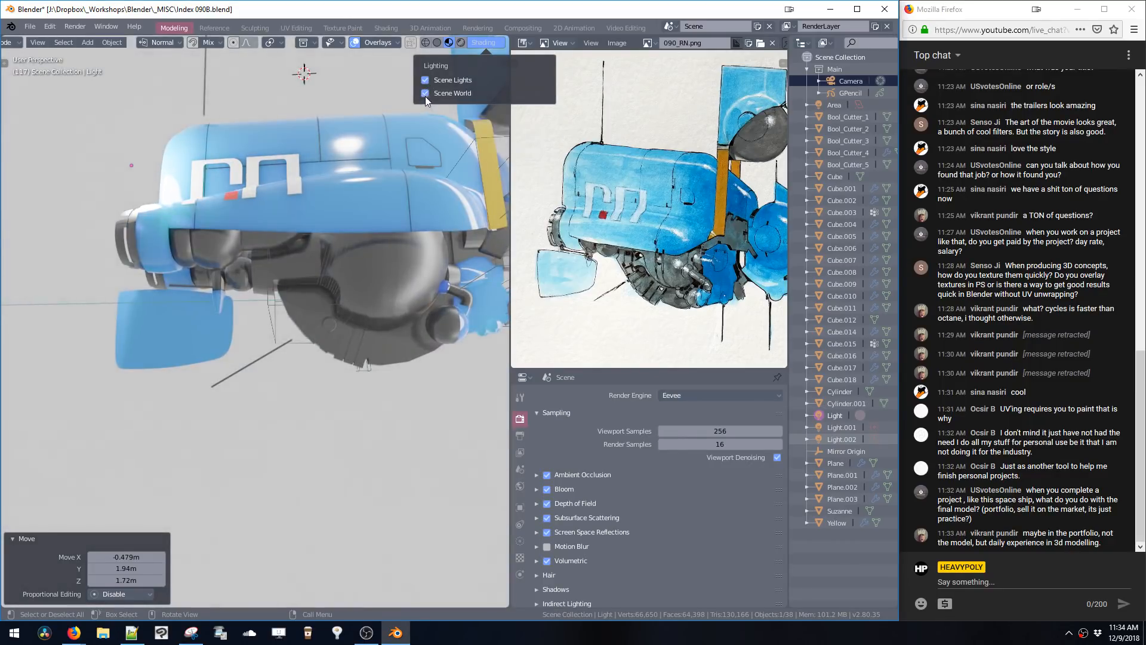
# - Reposition the new light beside the hull, first moving it freely and afterward constrained to the Y axis
pyautogui.moveTo(232, 161); pyautogui.dragTo(192, 173, button='middle')
pyautogui.press('g')
pyautogui.click(321, 179)
pyautogui.moveTo(321, 180); pyautogui.dragTo(351, 192, button='middle')
pyautogui.press('g')
pyautogui.press('y')
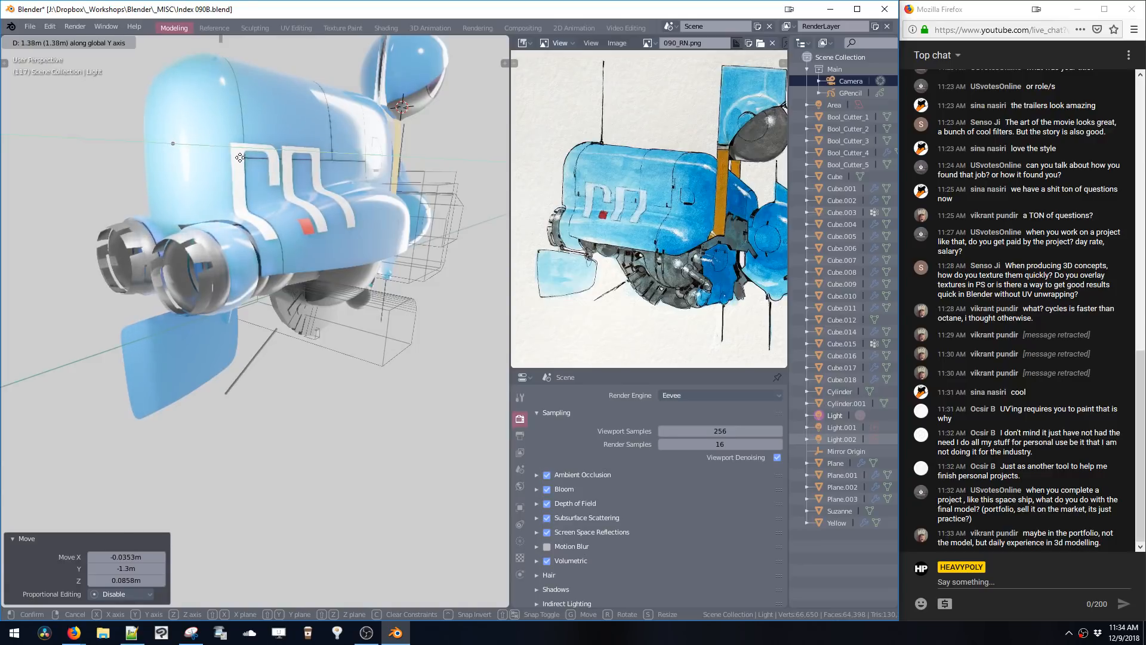
pyautogui.click(256, 182)
# - Adjust the light's placement near the hull freely, along the X axis and by about -0.4 m along Z
pyautogui.moveTo(256, 183); pyautogui.dragTo(227, 149, button='middle')
pyautogui.press('g')
pyautogui.click(310, 137)
pyautogui.moveTo(309, 137); pyautogui.dragTo(338, 156, button='middle')
pyautogui.press('g')
pyautogui.press('x')
pyautogui.click(352, 153)
pyautogui.press('g')
pyautogui.press('z')
pyautogui.click(290, 190)
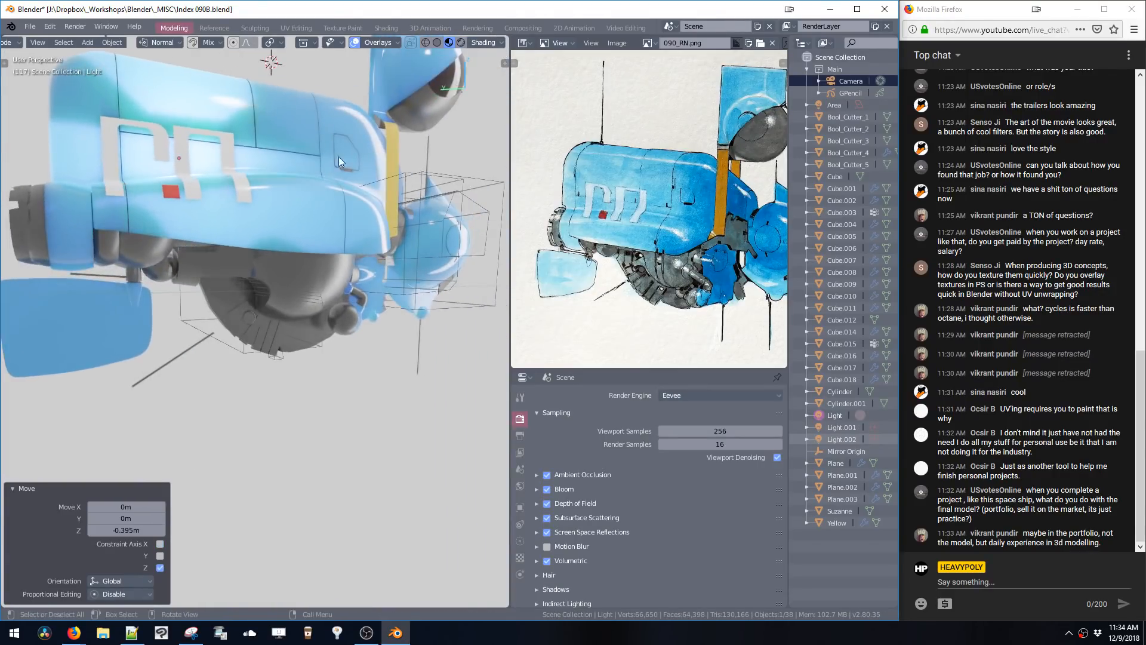
# - Shift the light about 0.23 m along the Y axis and hide the boolean cutters
pyautogui.scroll(-5, 321, 144)
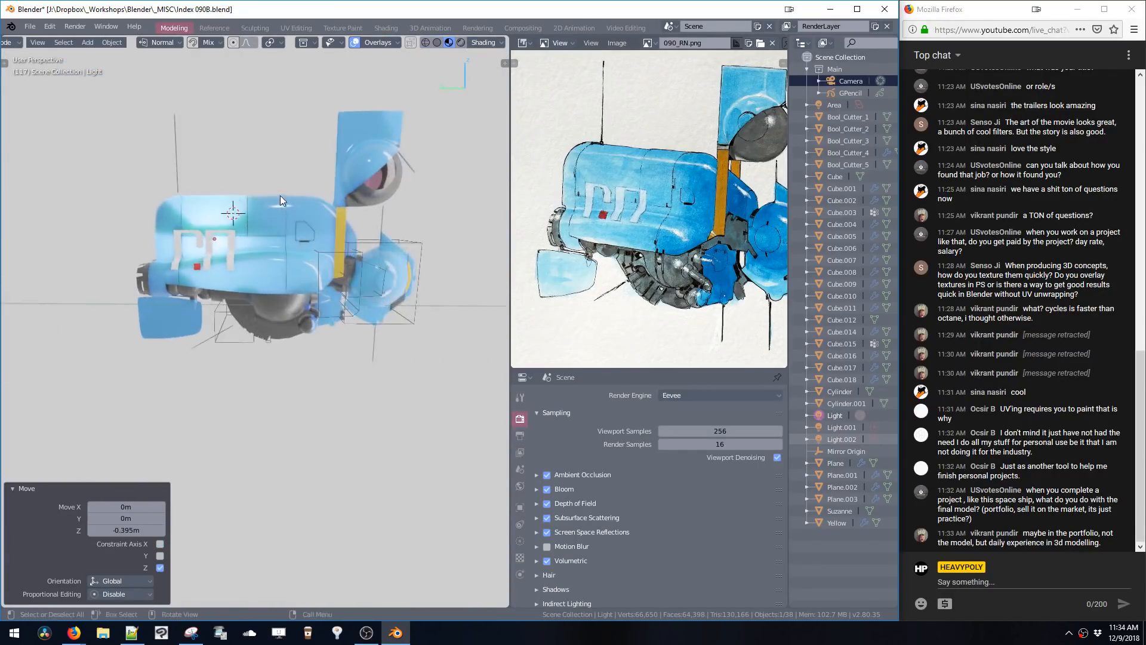
pyautogui.press('g')
pyautogui.press('y')
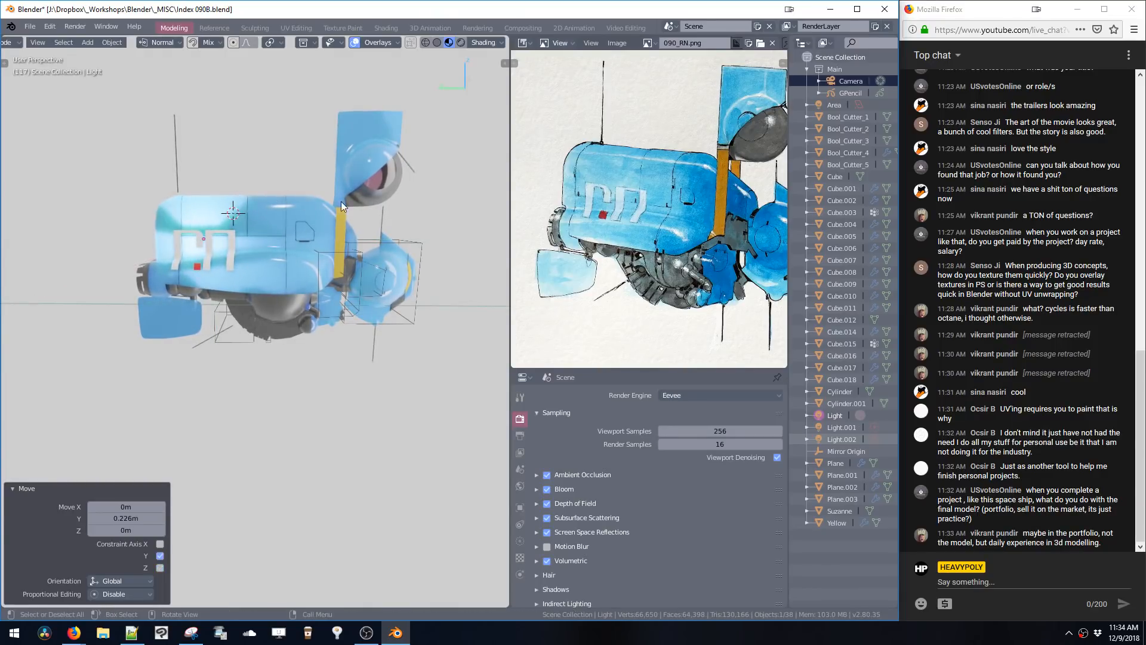
pyautogui.click(321, 217)
pyautogui.scroll(3, 331, 238)
pyautogui.press('q')
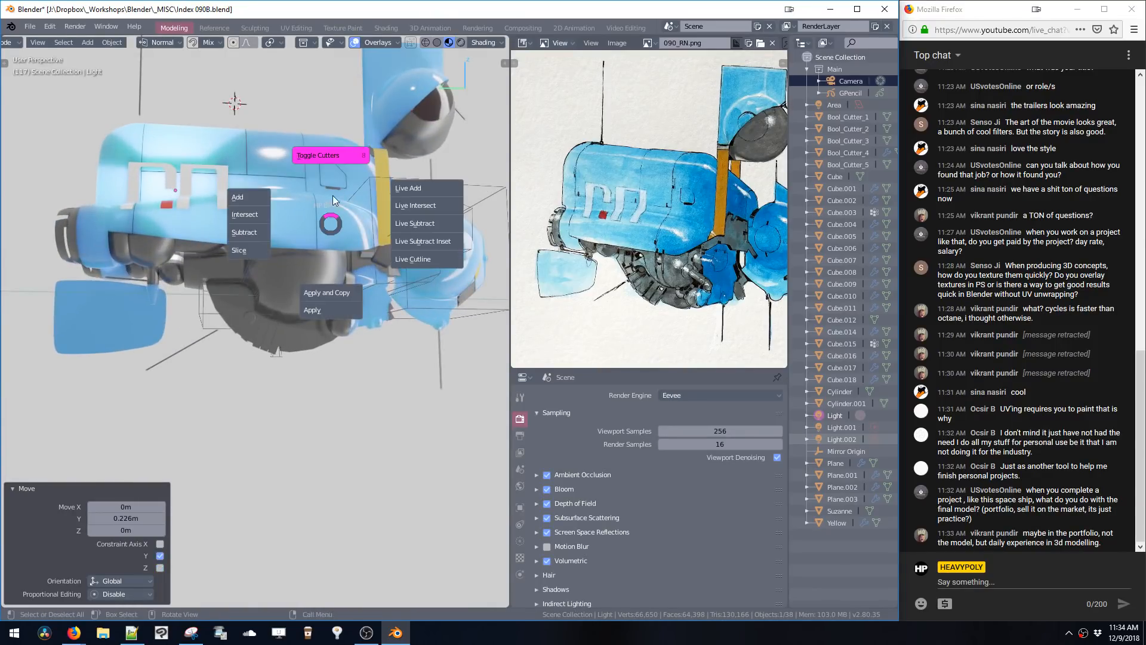
pyautogui.click(332, 165)
# - Set the world background's strength to 0 in the render settings
pyautogui.moveTo(332, 166); pyautogui.dragTo(340, 190, button='middle')
pyautogui.hotkey('ctrl', 'shift', 'v')
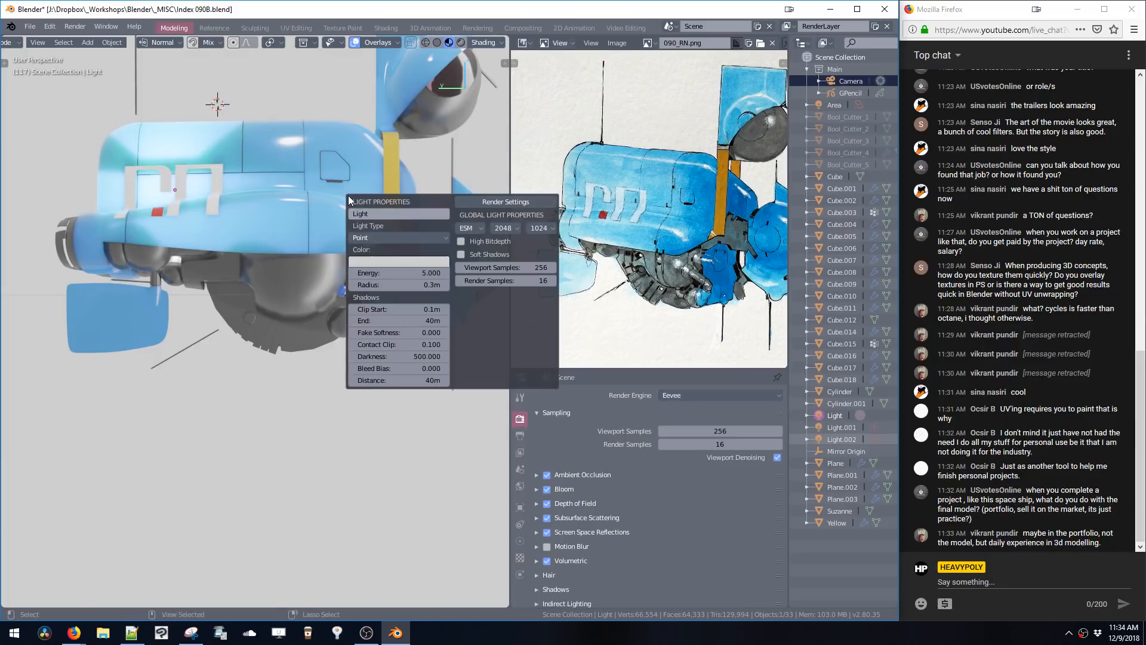
pyautogui.click(475, 203)
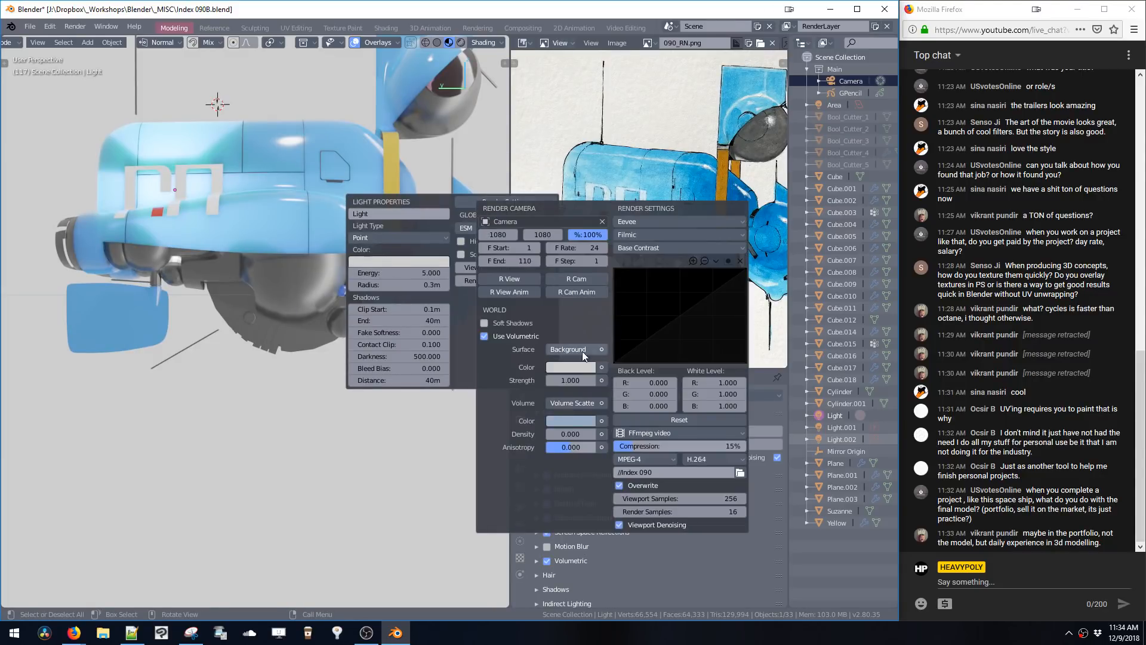
pyautogui.write('0')
pyautogui.press('Return')
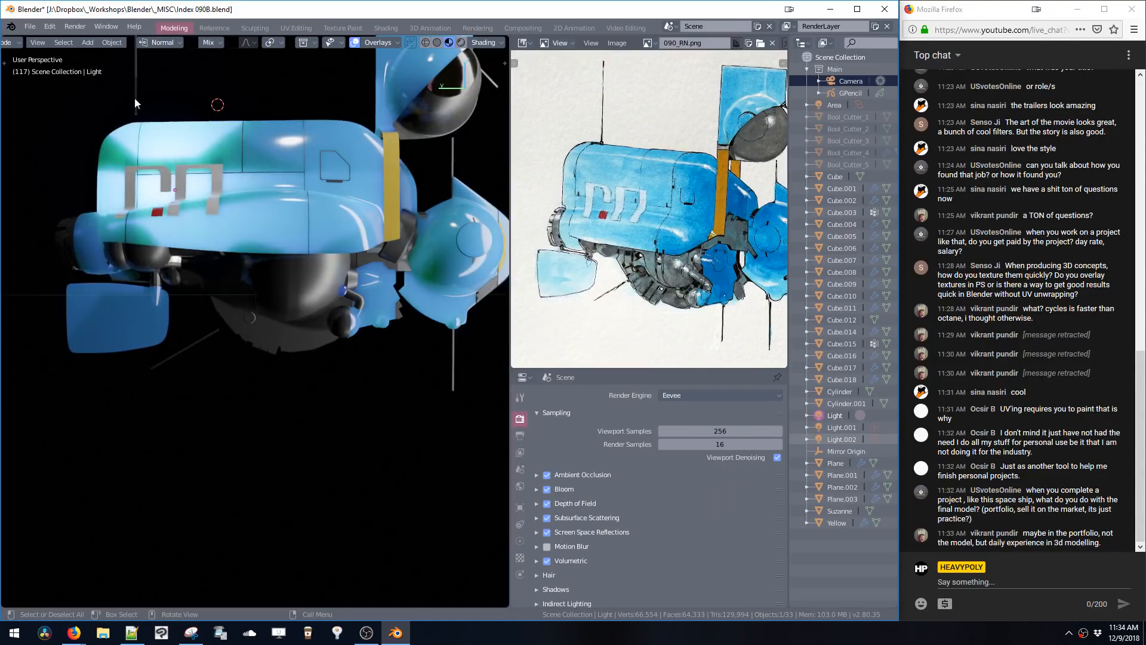
# - Move the light about 0.13 m along the Y axis and review its light properties
pyautogui.moveTo(299, 179); pyautogui.dragTo(298, 238, button='middle')
pyautogui.press('g')
pyautogui.press('y')
pyautogui.click(278, 225)
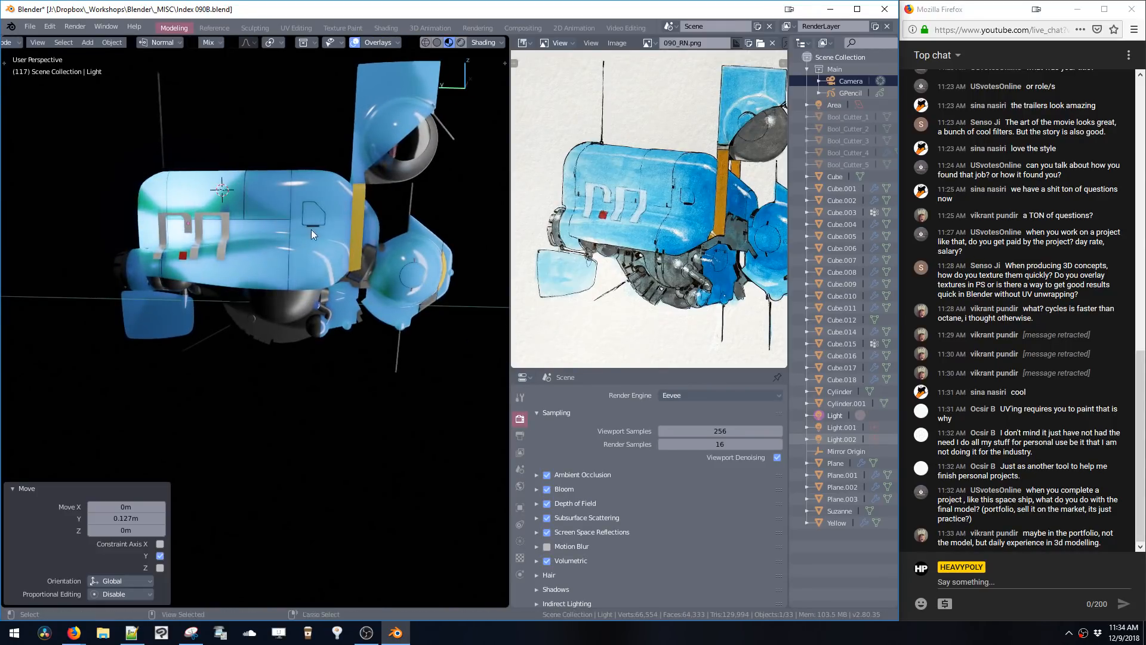
pyautogui.press('v')
pyautogui.click(457, 240)
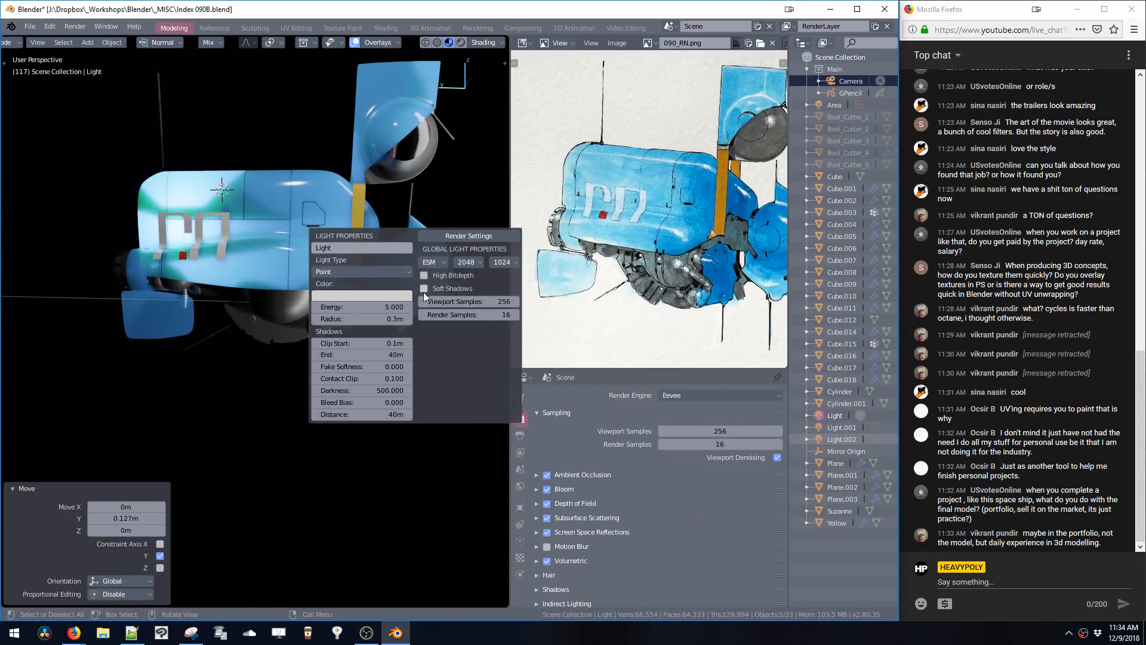
pyautogui.moveTo(266, 184); pyautogui.dragTo(332, 200, button='middle')
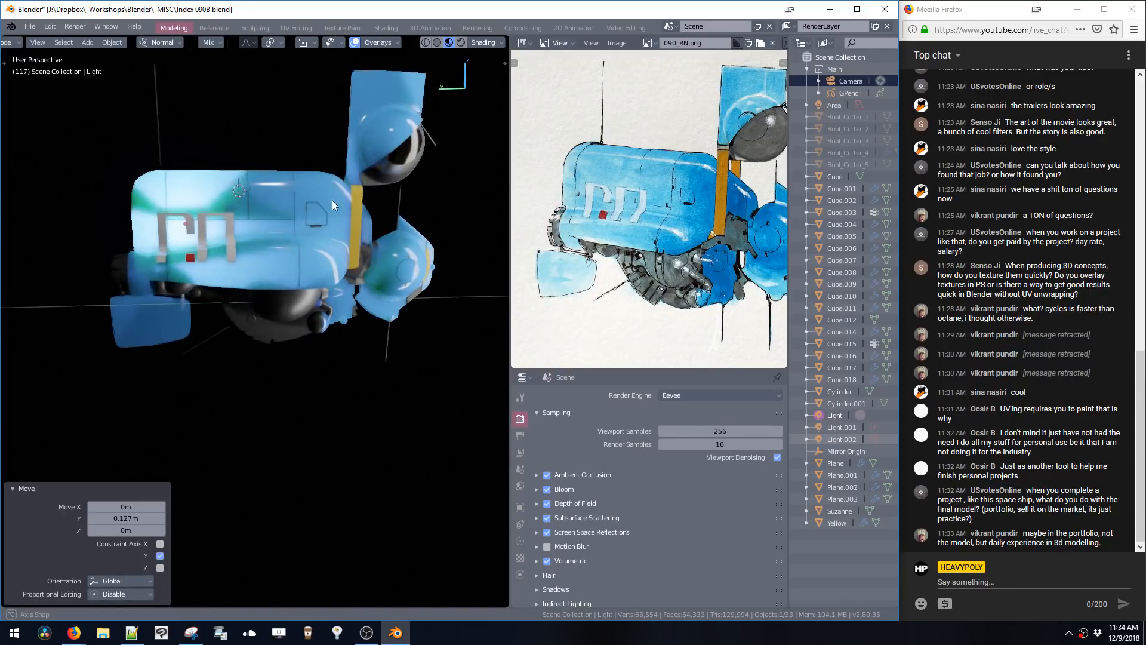
# - Move the light about -0.17 m along the Y axis and lower it slightly along Z
pyautogui.press('g')
pyautogui.press('y')
pyautogui.click(305, 204)
pyautogui.press('g')
pyautogui.press('z')
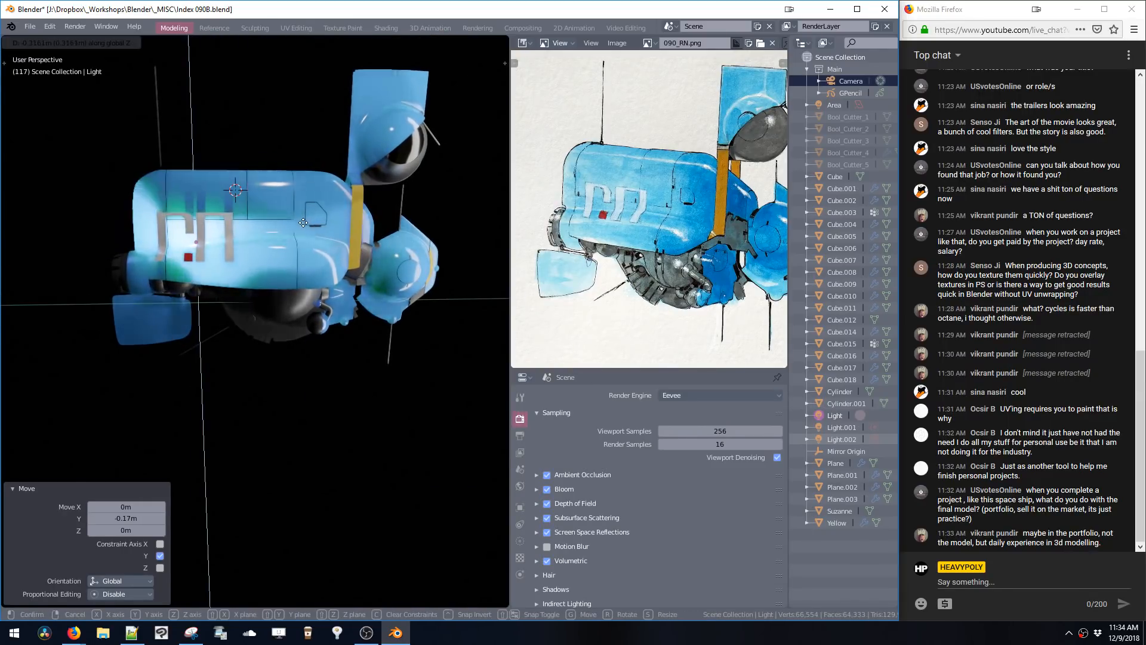
pyautogui.click(303, 215)
# - Move the light about -2.68 m along the Y axis toward the front of the vehicle
pyautogui.moveTo(330, 217); pyautogui.dragTo(438, 177, button='middle')
pyautogui.press('g')
pyautogui.press('y')
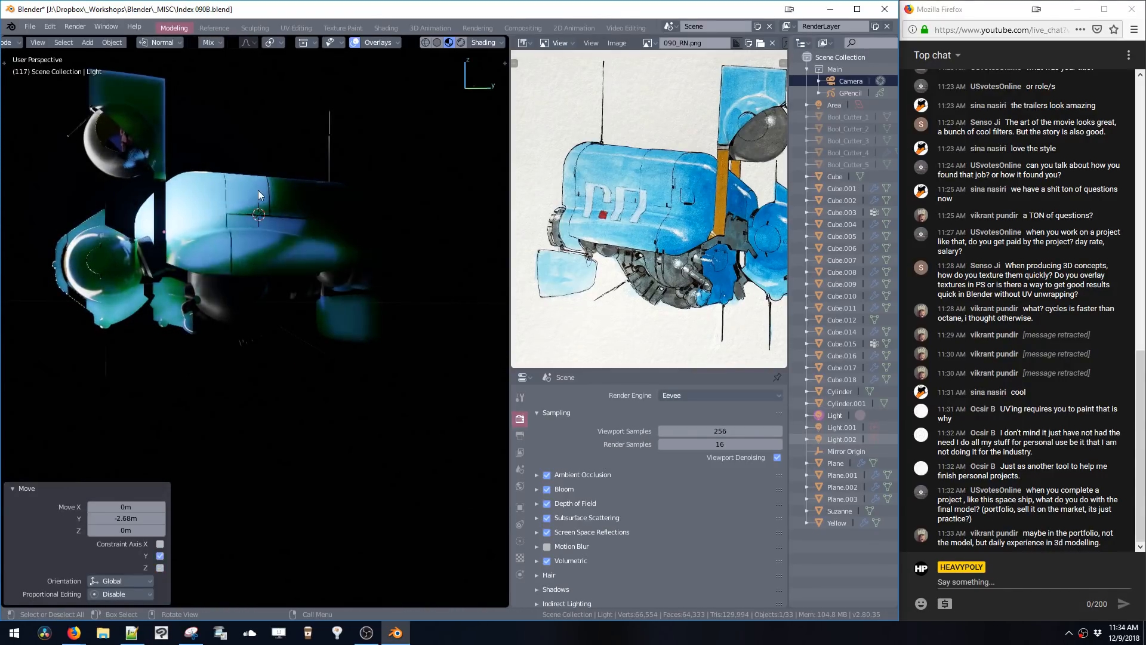
pyautogui.click(263, 188)
pyautogui.moveTo(281, 178); pyautogui.dragTo(397, 230, button='middle')
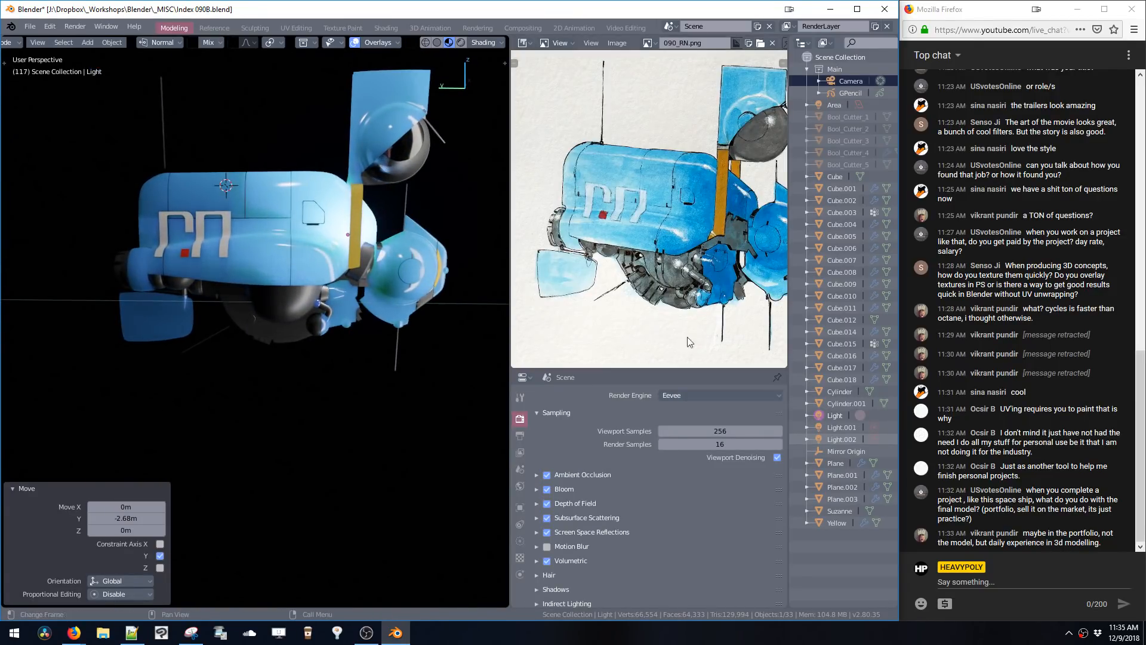
# - Delete Light.001, Light.002 and the Area light from the scene
pyautogui.click(816, 426)
pyautogui.press('Delete')
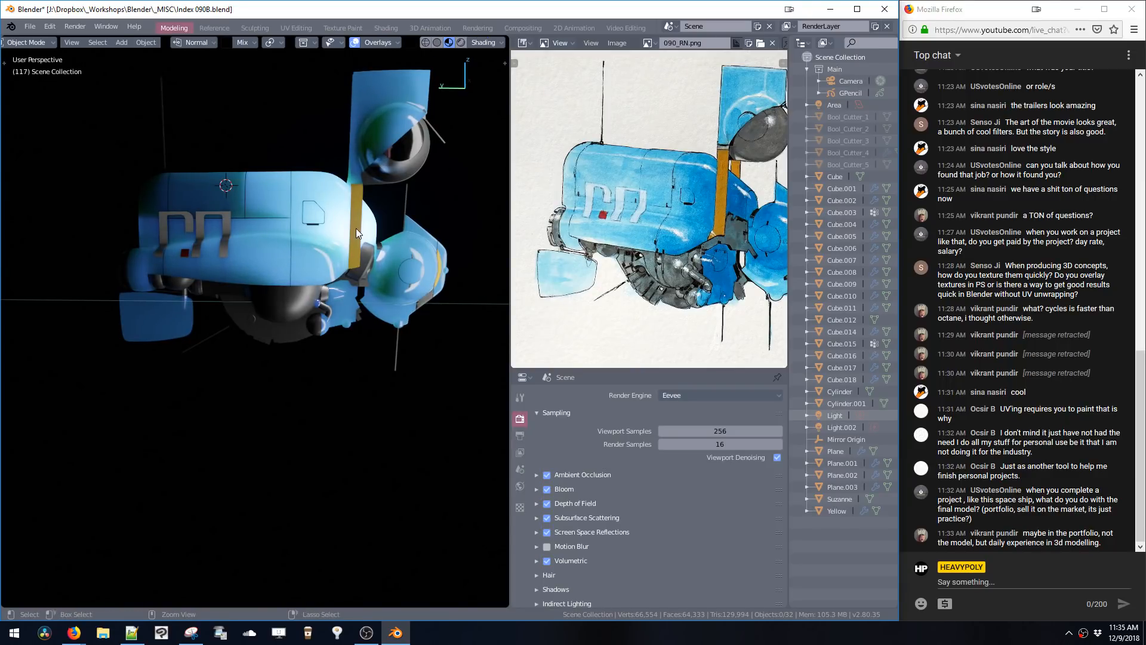
pyautogui.hotkey('ctrl', 'z')
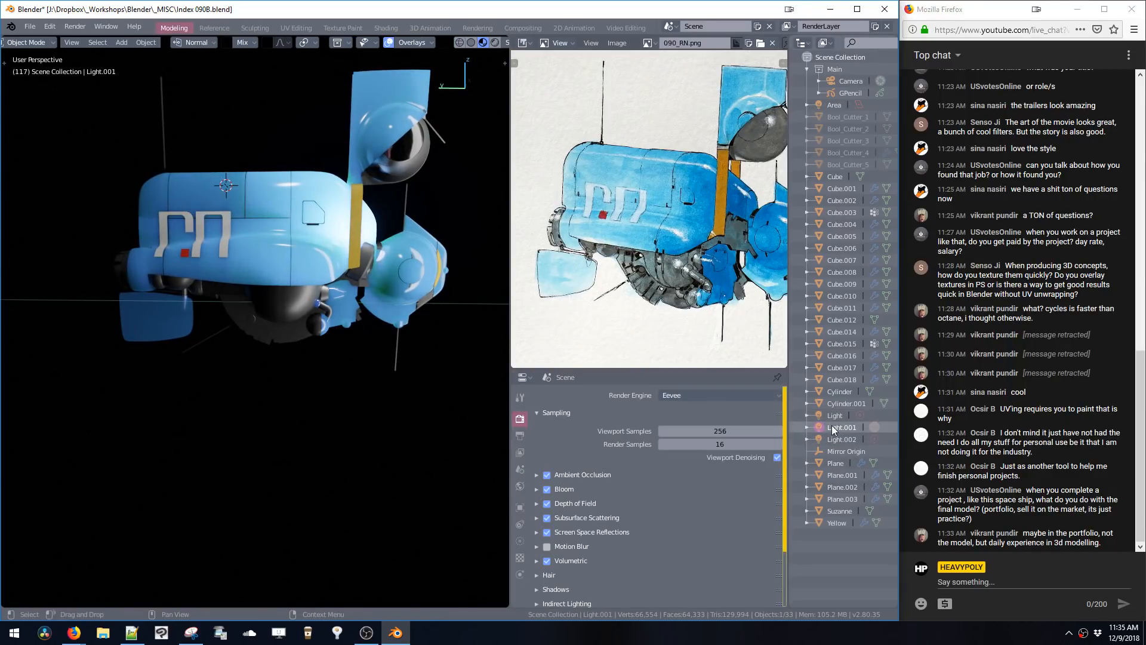
pyautogui.press('Delete')
pyautogui.click(823, 426)
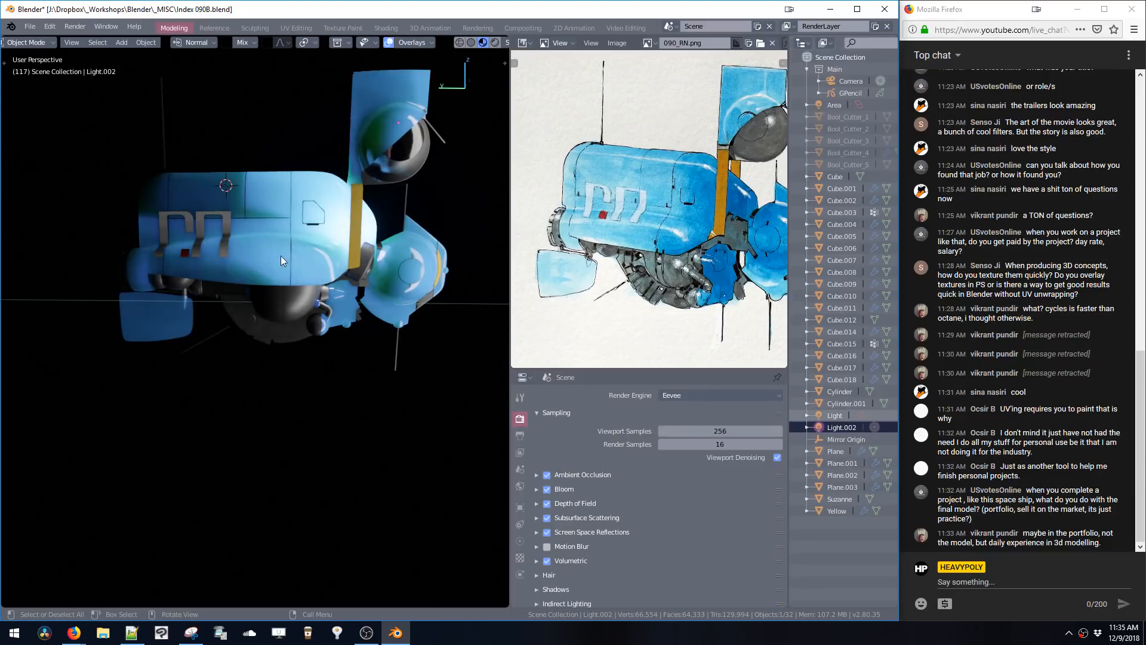
pyautogui.press('x')
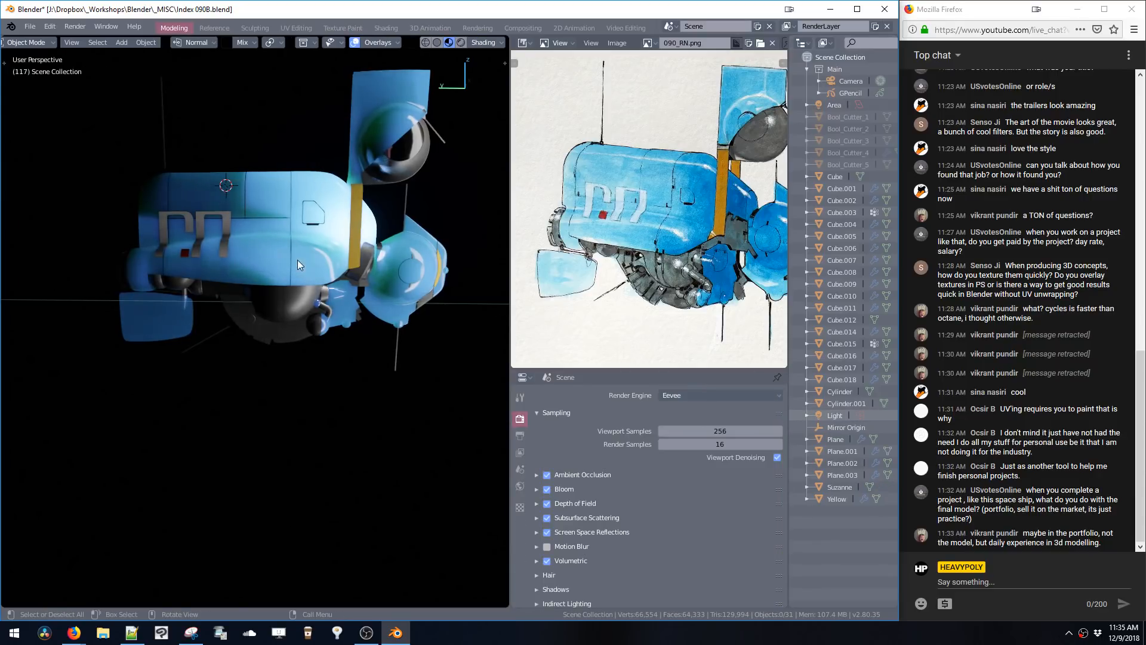
pyautogui.click(837, 106)
pyautogui.press('Delete')
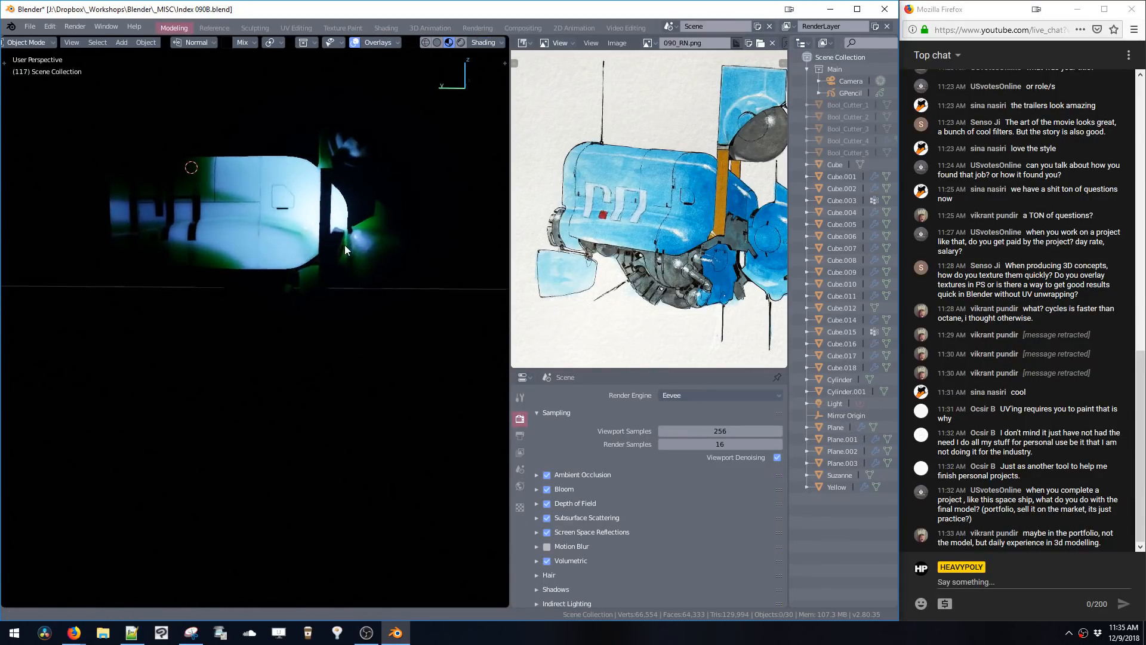
# - Select the remaining point light and move it along the Y axis toward the lettering at the hull's rear
pyautogui.moveTo(345, 244); pyautogui.dragTo(318, 227, button='middle')
pyautogui.click(846, 403)
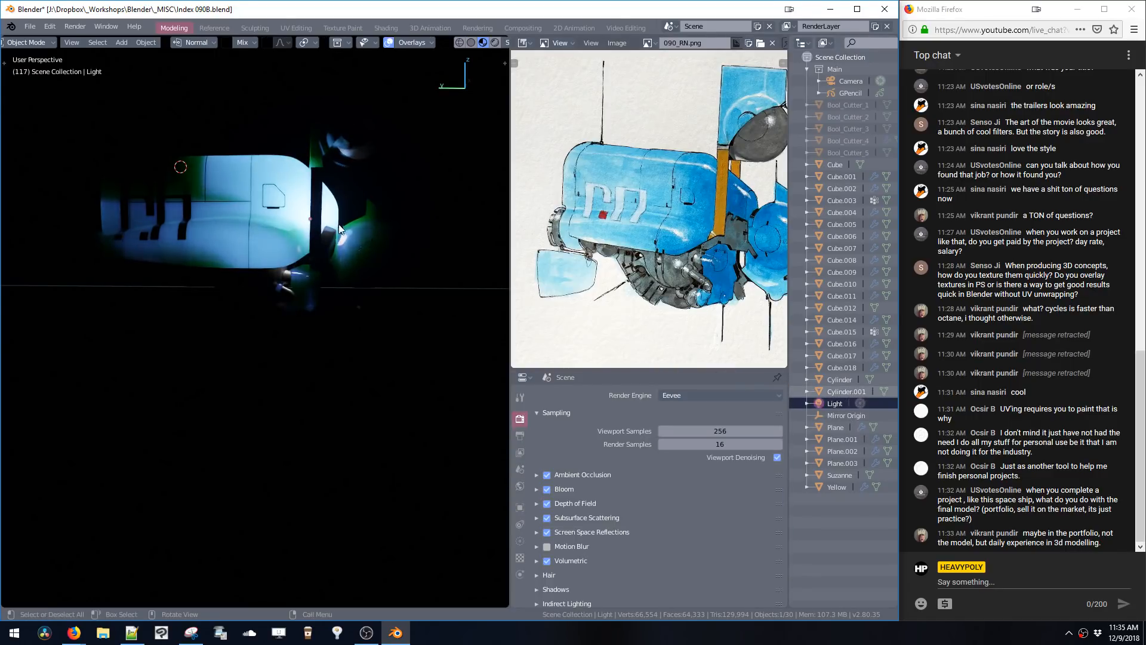
pyautogui.press('g')
pyautogui.press('y')
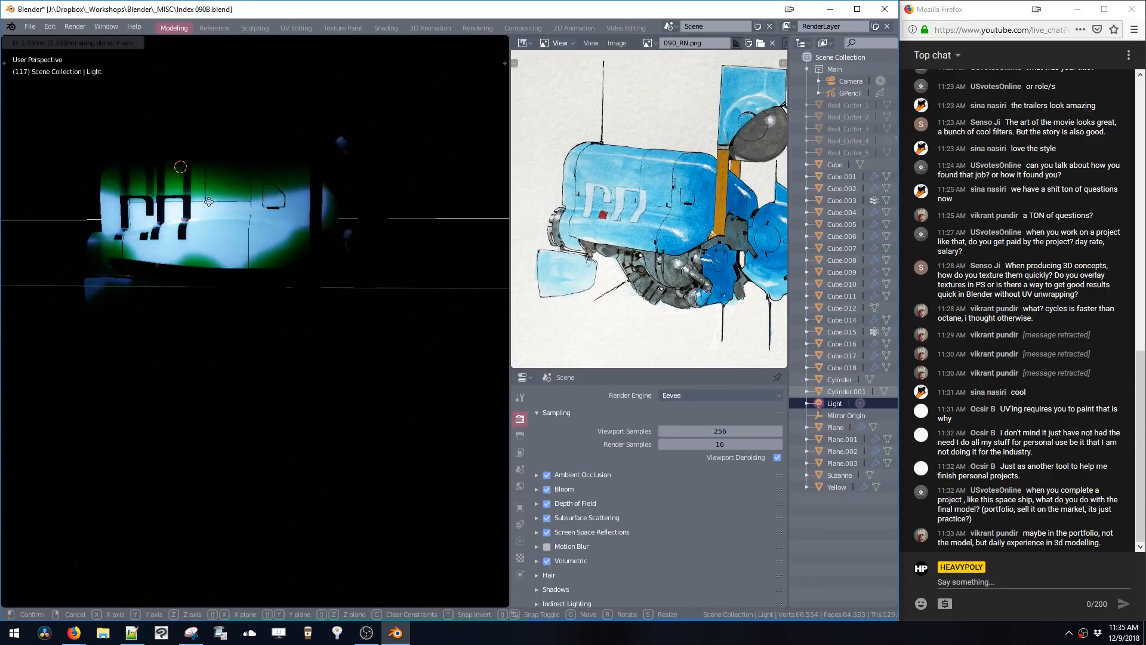
pyautogui.click(211, 201)
# - Duplicate the light about -3.33 m along Y to the front sphere and lower the copy about 0.82 m along Z
pyautogui.hotkey('shift', 'd')
pyautogui.press('y')
pyautogui.press('z')
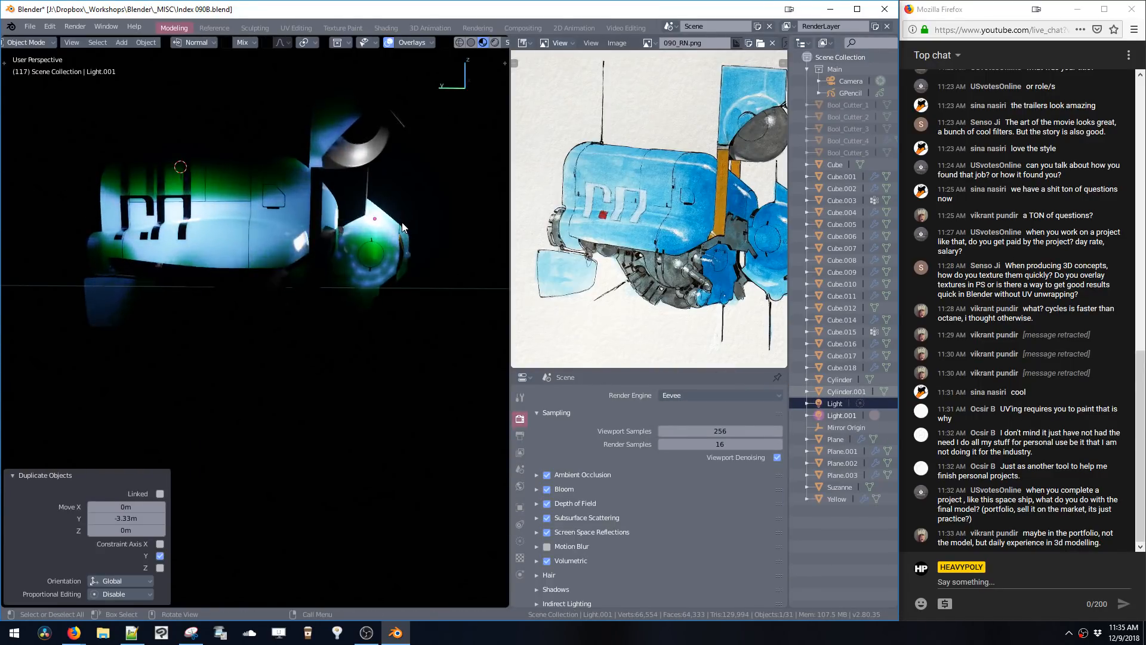
pyautogui.click(392, 287)
pyautogui.scroll(5, 394, 281)
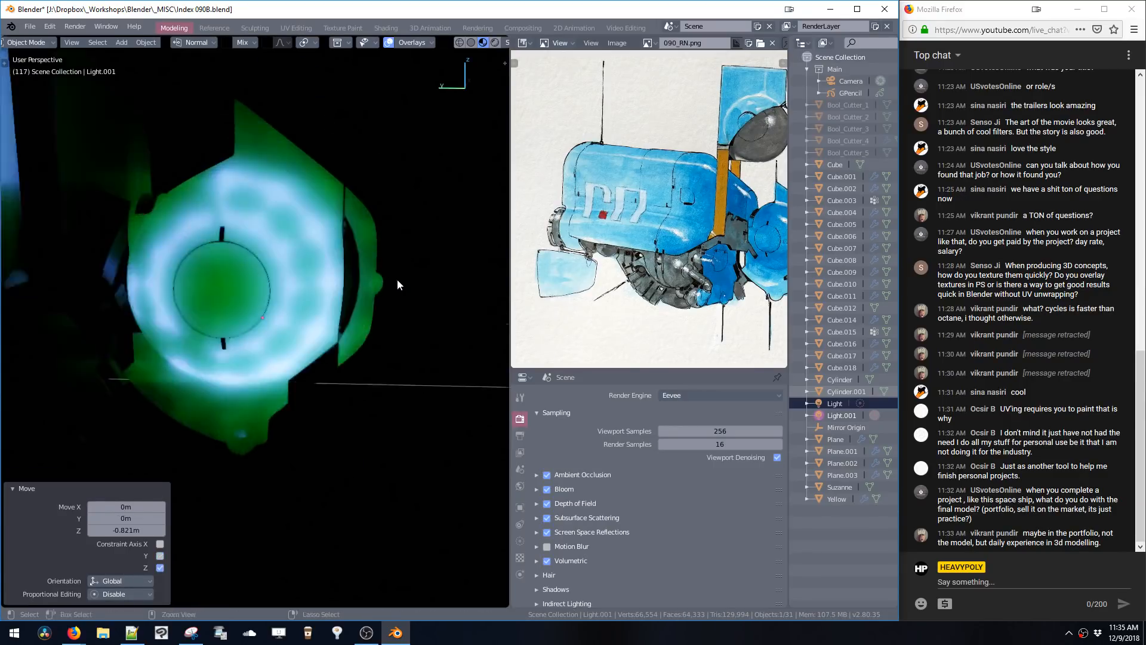
# - Adjust the distance of the duplicated light from the front sphere along the X axis
pyautogui.moveTo(397, 278); pyautogui.dragTo(239, 235, button='middle')
pyautogui.press('g')
pyautogui.press('x')
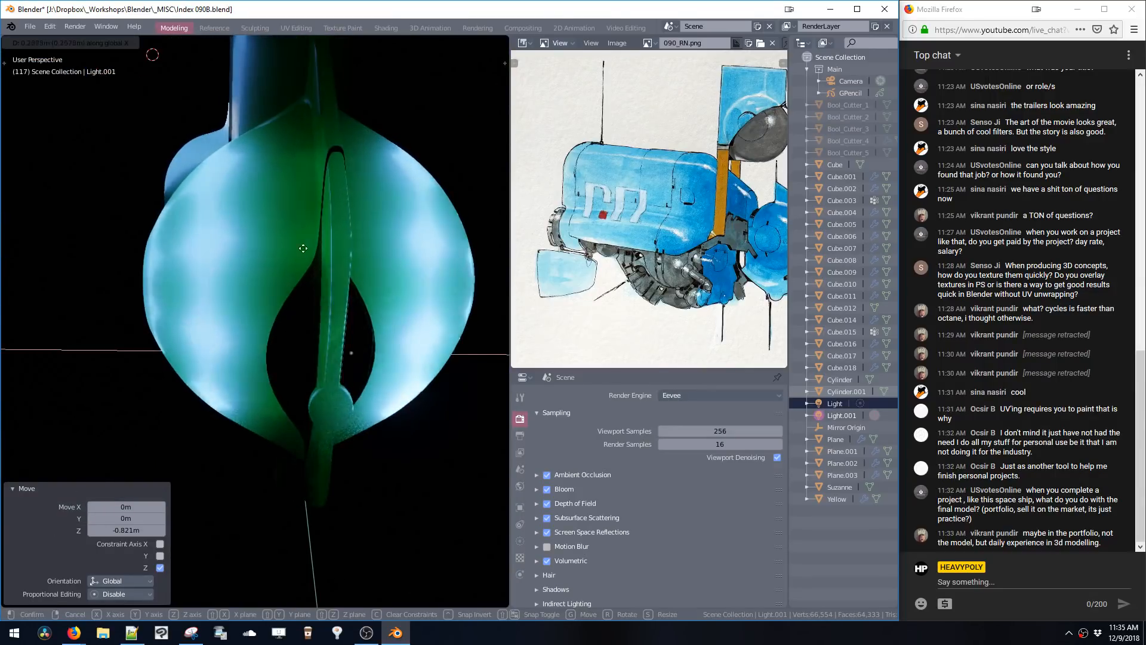
pyautogui.click(389, 267)
pyautogui.moveTo(389, 267); pyautogui.dragTo(342, 295, button='middle')
pyautogui.press('g')
pyautogui.press('x')
pyautogui.click(333, 285)
# - Duplicate the front sphere's light about 2.04 m upward along the Z axis
pyautogui.hotkey('shift', 'd')
pyautogui.press('z')
pyautogui.click(328, 103)
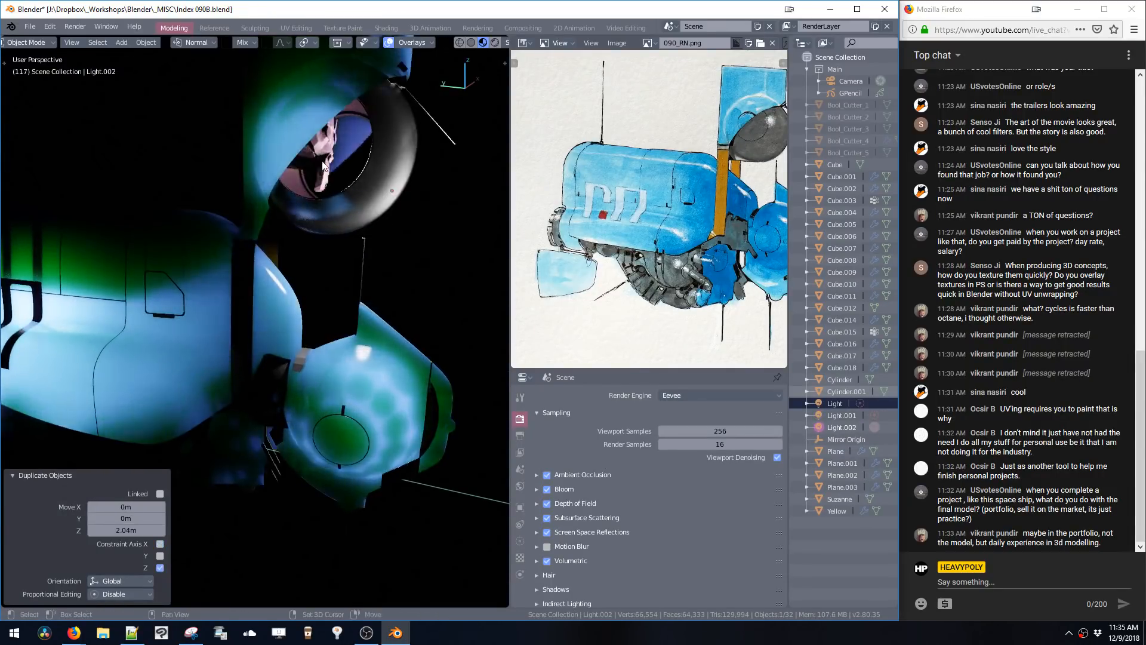
# - Reposition the upper light copy along the X axis and by about 1.15 m along the Y axis
pyautogui.keyDown('shift'); pyautogui.moveTo(328, 104); pyautogui.dragTo(370, 206, button='middle'); pyautogui.keyUp('shift')
pyautogui.press('g')
pyautogui.press('x')
pyautogui.click(369, 234)
pyautogui.press('g')
pyautogui.press('y')
pyautogui.click(317, 237)
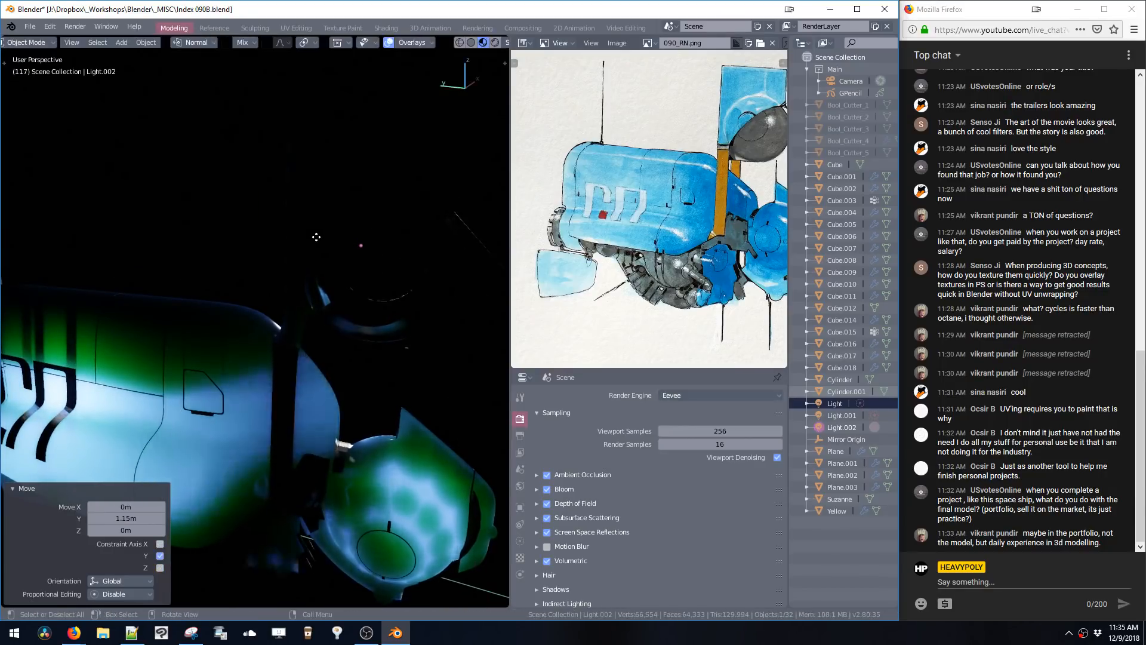
# - Adjust the upper light's height along Z and move it freely around the vertical fin
pyautogui.press('g')
pyautogui.press('z')
pyautogui.click(340, 162)
pyautogui.moveTo(342, 161); pyautogui.dragTo(342, 249, button='middle')
pyautogui.press('g')
pyautogui.click(269, 173)
# - Move the upper light 0.2 m along X and raise it 0.55 m along Z beside the vertical fin
pyautogui.press('g')
pyautogui.press('z')
pyautogui.click(285, 276)
pyautogui.press('g')
pyautogui.press('x')
pyautogui.click(353, 253)
pyautogui.press('g')
pyautogui.press('z')
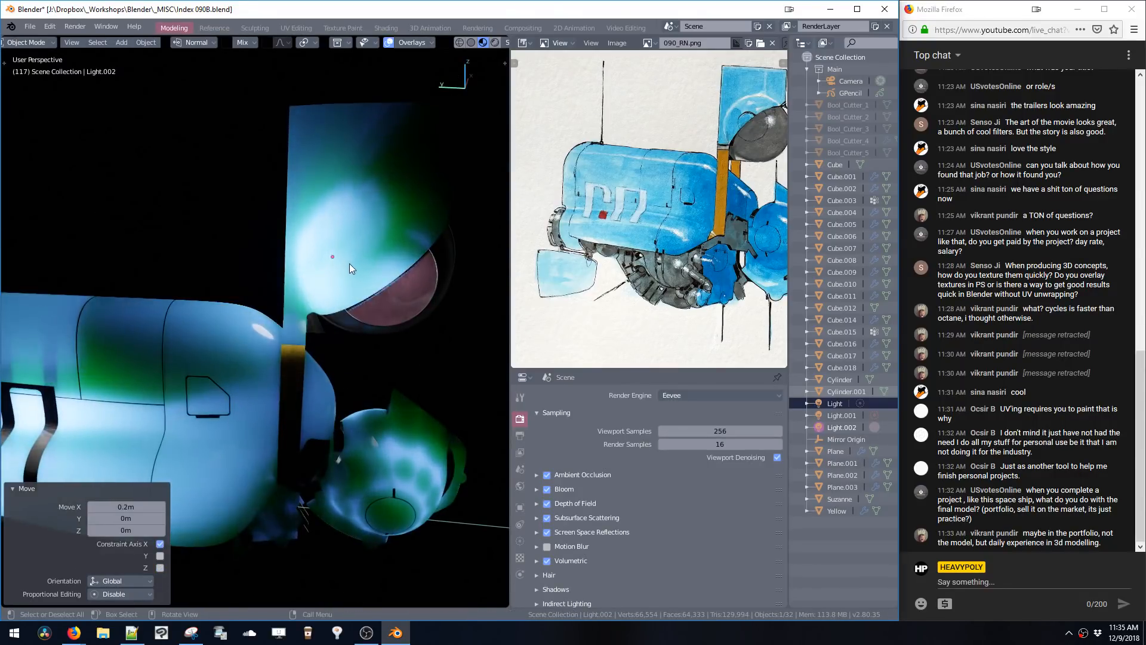
pyautogui.click(364, 194)
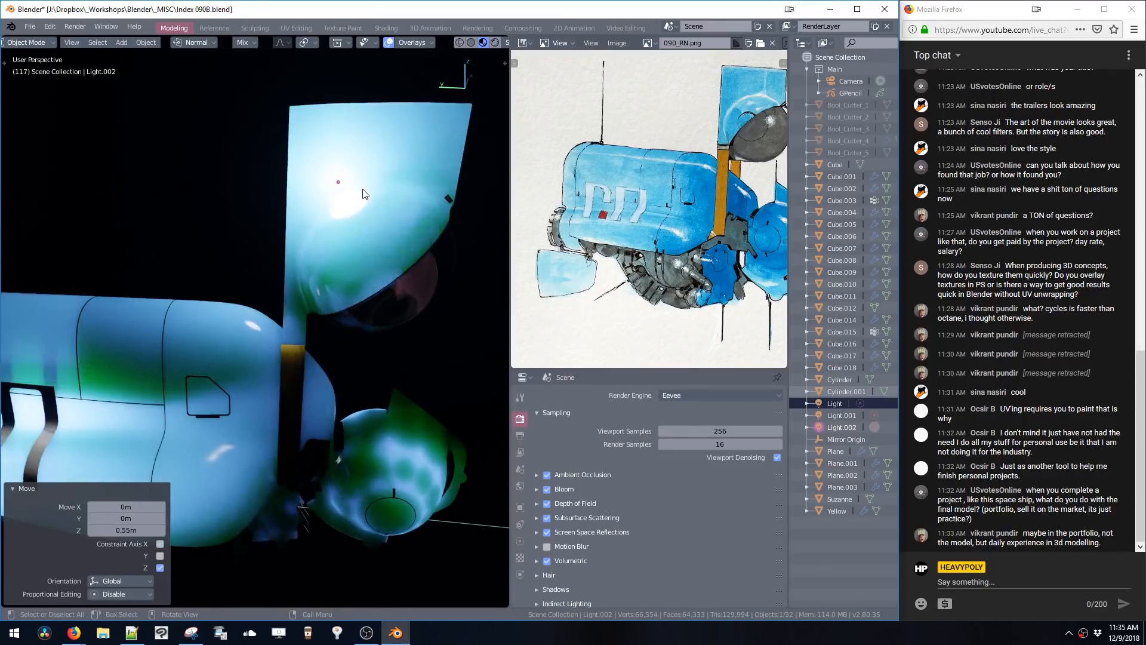
# - Shift the upper light along Y and lower it about 0.457 m along Z near the upper sphere
pyautogui.press('g')
pyautogui.press('y')
pyautogui.click(381, 221)
pyautogui.press('g')
pyautogui.press('z')
pyautogui.click(412, 262)
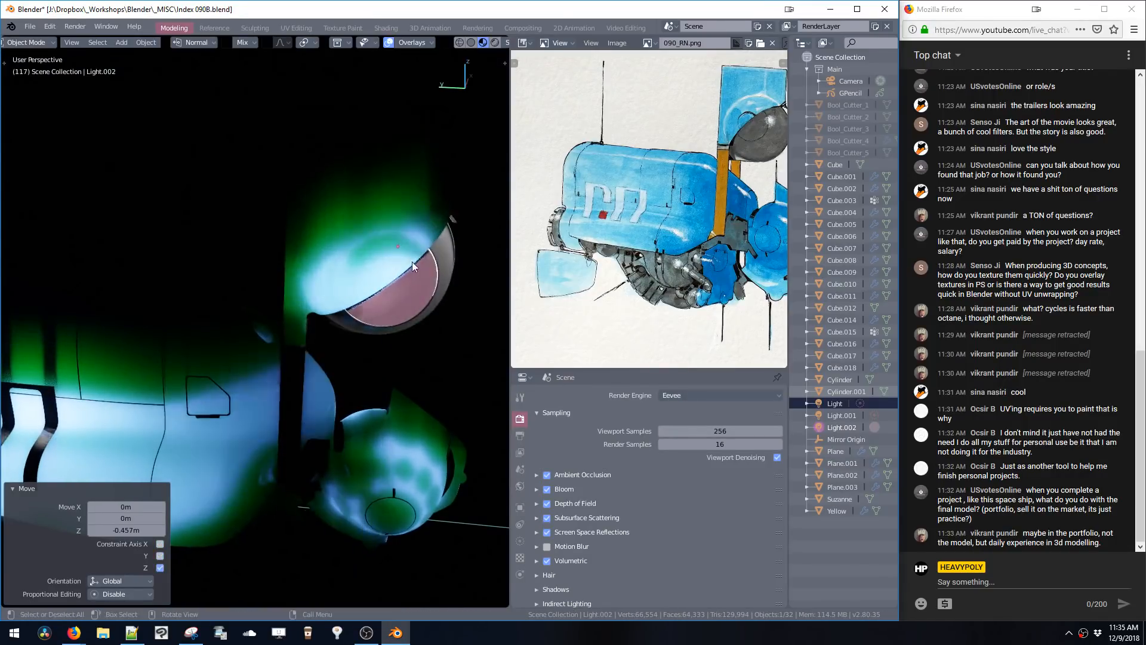
# - Switch the viewport from the rendered preview to solid shading with the whole vehicle in view
pyautogui.scroll(5, 338, 239)
pyautogui.scroll(-5, 293, 260)
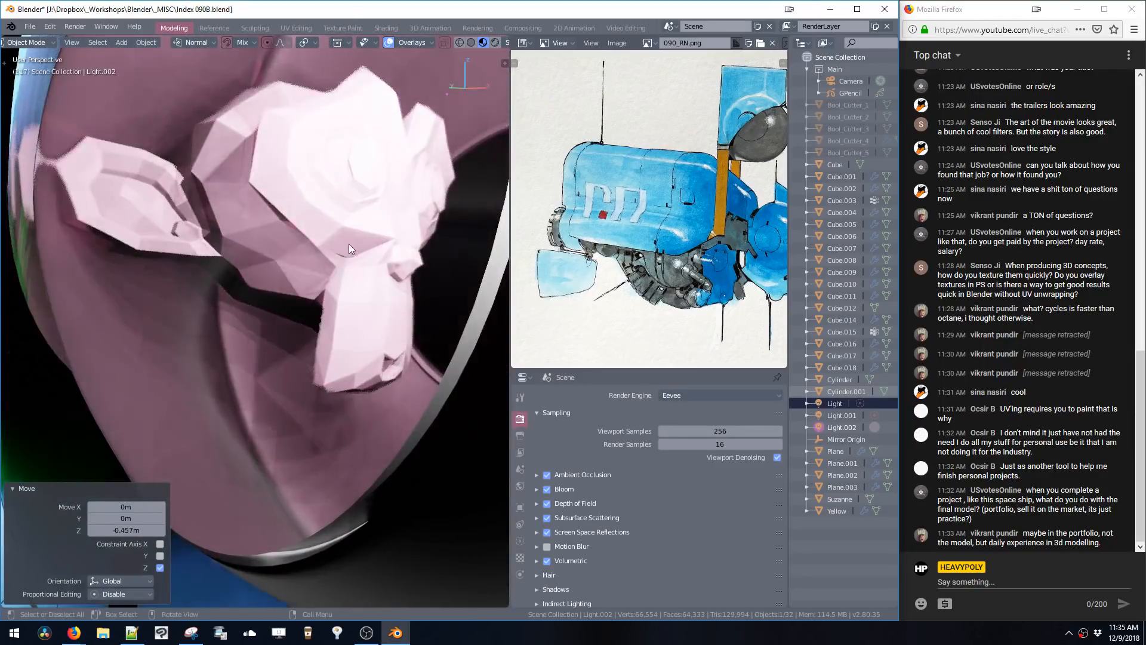
pyautogui.moveTo(349, 245)
pyautogui.mouseDown(button='middle')
pyautogui.moveTo(348, 212)
pyautogui.moveTo(284, 224)
pyautogui.moveTo(277, 215)
pyautogui.moveTo(353, 371)
pyautogui.moveTo(285, 228)
pyautogui.moveTo(224, 242)
pyautogui.moveTo(269, 263)
pyautogui.moveTo(224, 265)
pyautogui.mouseUp(button='middle')
pyautogui.hotkey('shift', 'z')
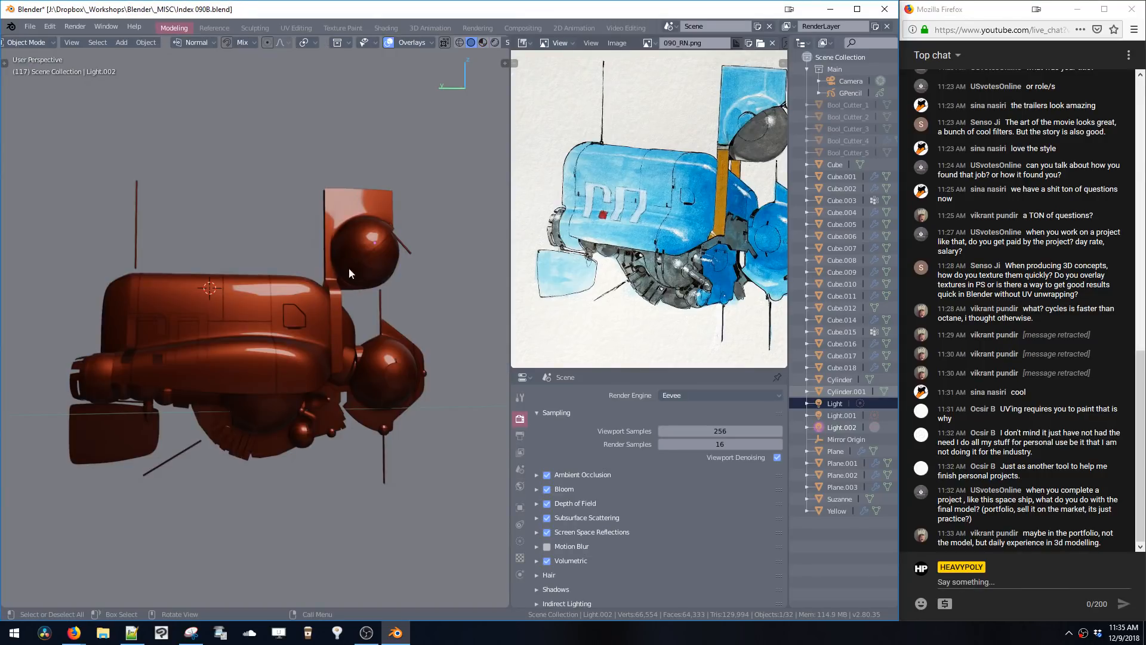
pyautogui.keyDown('shift'); pyautogui.moveTo(360, 313); pyautogui.dragTo(349, 225, button='middle'); pyautogui.keyUp('shift')
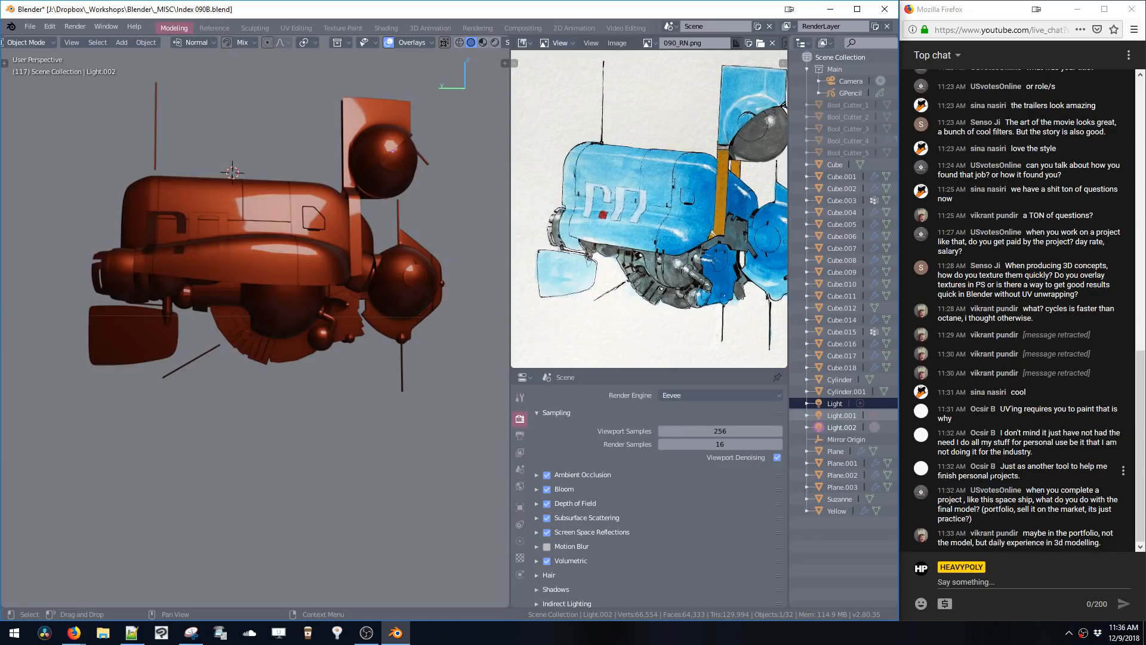
# - Highlight the viewer question in the YouTube live chat about what is done with a completed model
pyautogui.click(1017, 505)
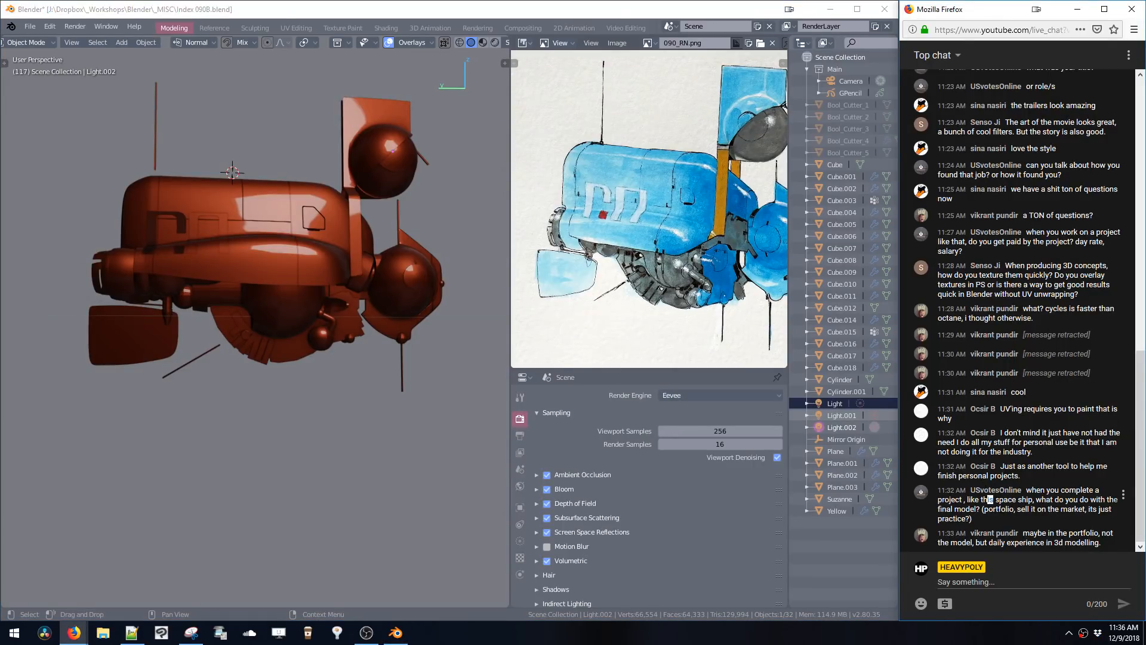
pyautogui.click(1006, 515)
pyautogui.moveTo(1005, 520)
pyautogui.mouseDown()
pyautogui.moveTo(1037, 508)
pyautogui.moveTo(995, 500)
pyautogui.mouseUp()
pyautogui.moveTo(976, 509); pyautogui.dragTo(973, 519)
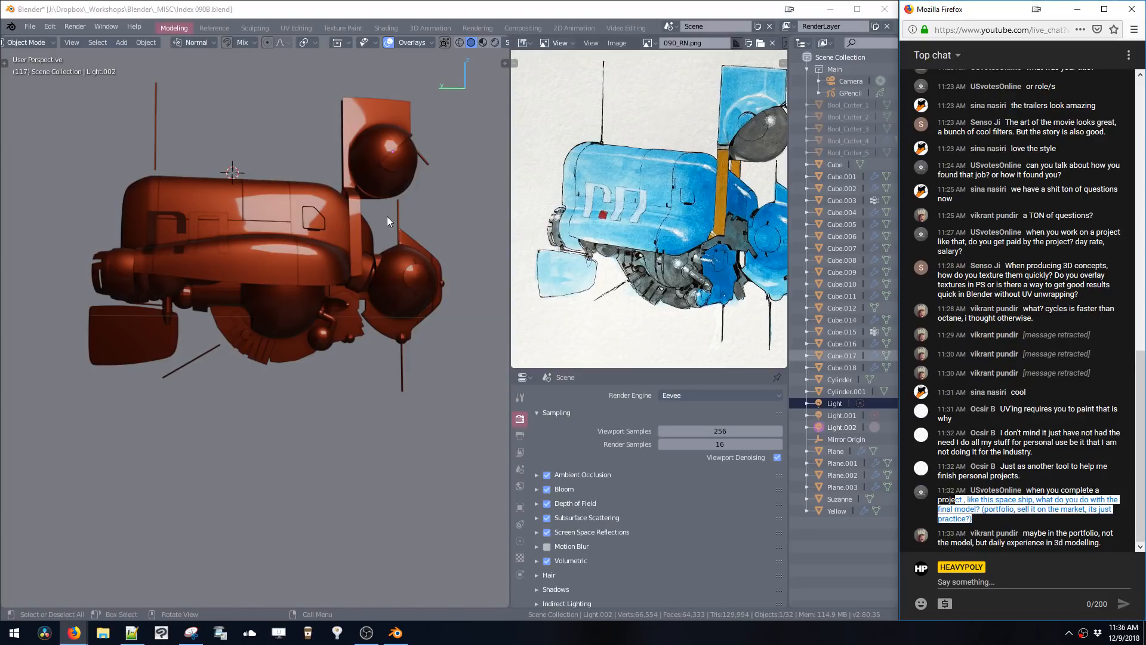
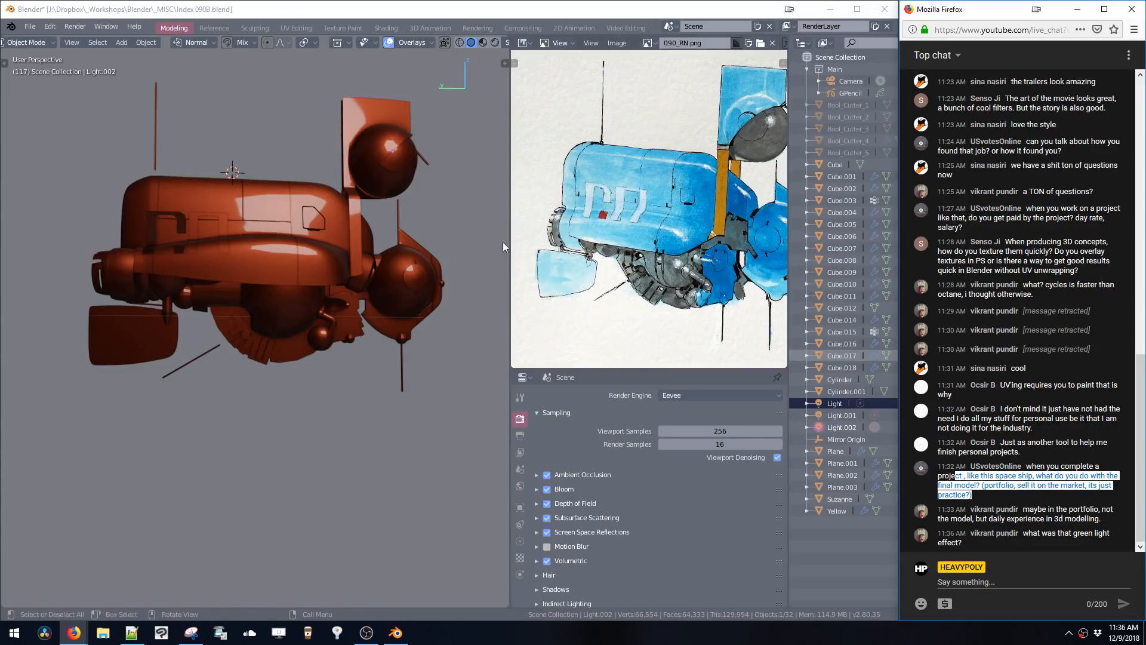
# - Select the vertical fin in Blender and open its mesh for edge editing
pyautogui.click(378, 217)
pyautogui.scroll(5, 378, 178)
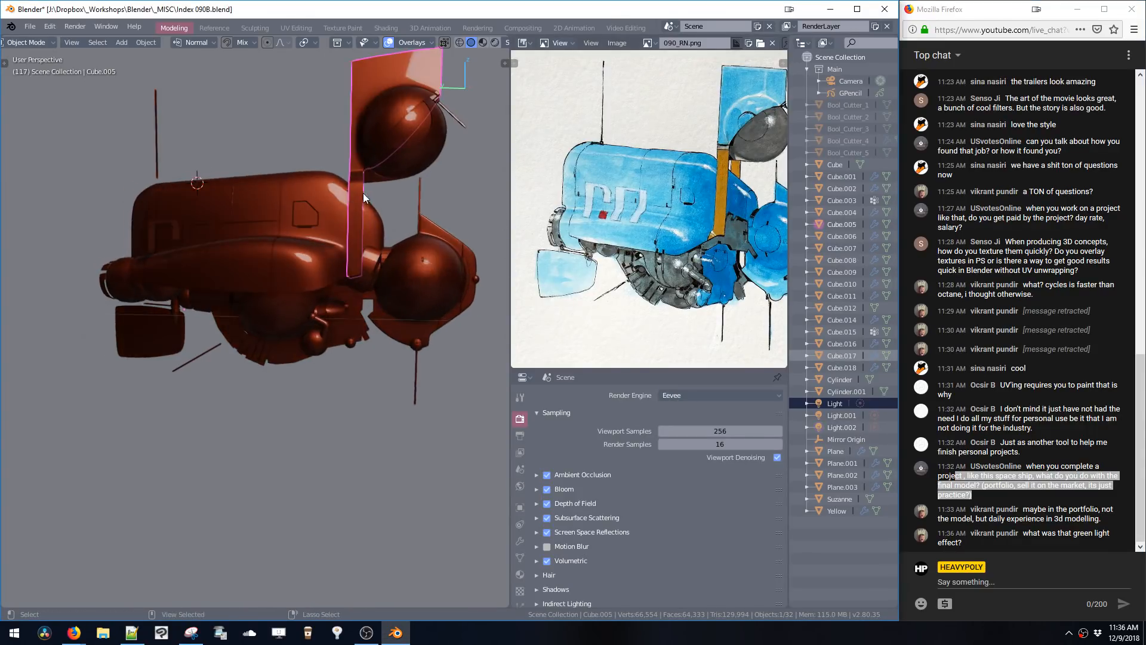
pyautogui.moveTo(339, 181); pyautogui.dragTo(310, 253, button='middle')
pyautogui.scroll(-2, 307, 215)
pyautogui.press('space')
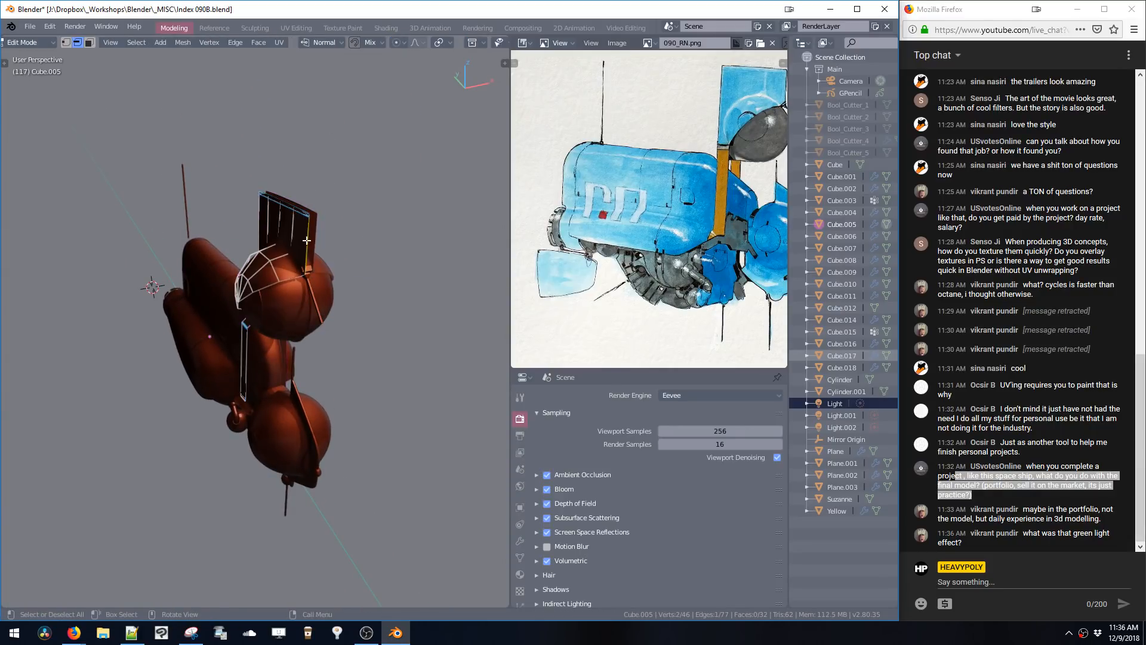
# - Try to move an edge loop of the fin along the X axis
pyautogui.keyDown('alt'); pyautogui.click(258, 216); pyautogui.keyUp('alt')
pyautogui.moveTo(257, 215); pyautogui.dragTo(342, 236, button='middle')
pyautogui.scroll(3, 322, 230)
pyautogui.press('g')
pyautogui.press('x')
pyautogui.click(333, 272)
pyautogui.hotkey('ctrl', 'z')
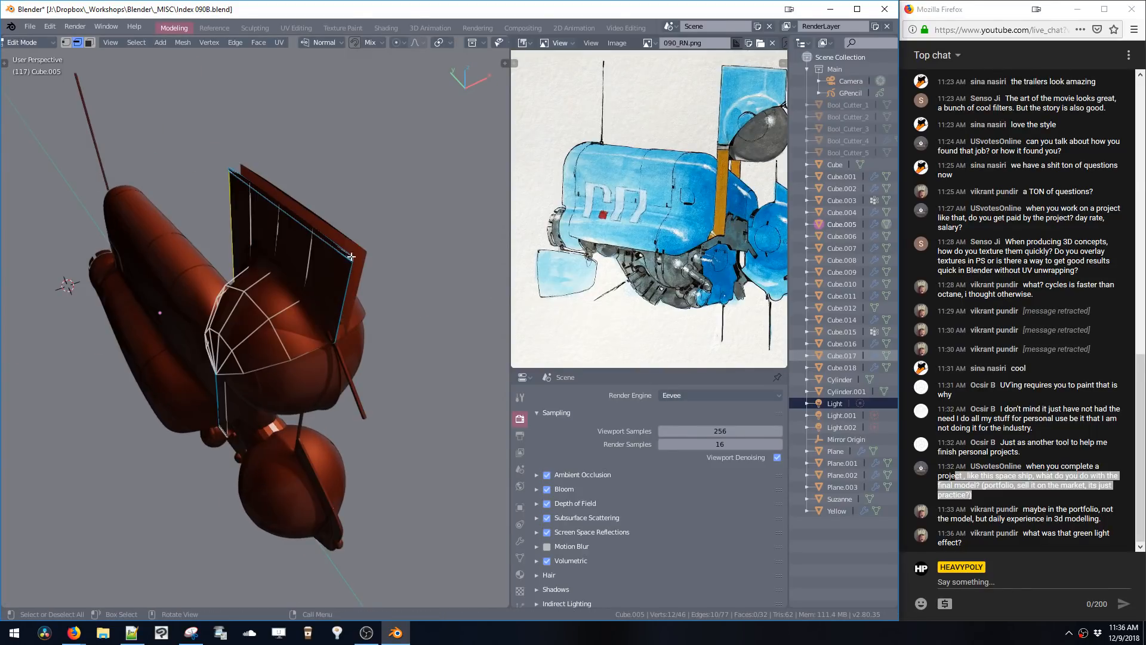
# - Move the outer vertical edge of the fin plate about 0.04 m along the X axis
pyautogui.moveTo(340, 238); pyautogui.dragTo(377, 304)
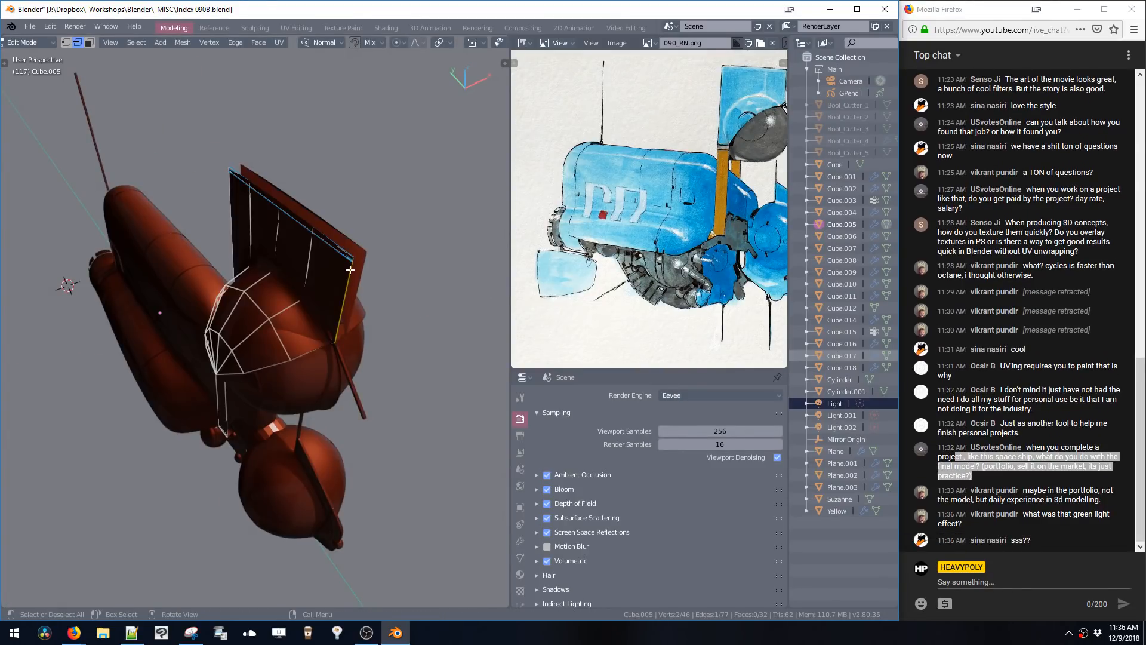
pyautogui.press('g')
pyautogui.press('x')
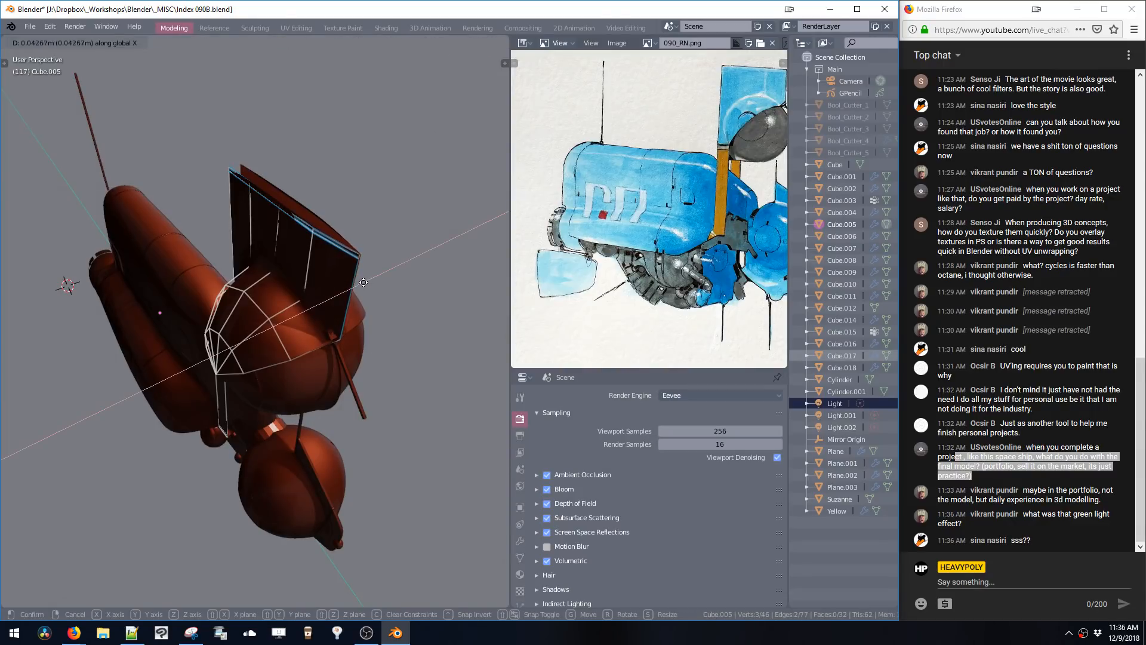
pyautogui.click(364, 282)
# - Try to move the fin's inner vertical edges about 0.044 m along the X axis
pyautogui.click(231, 179)
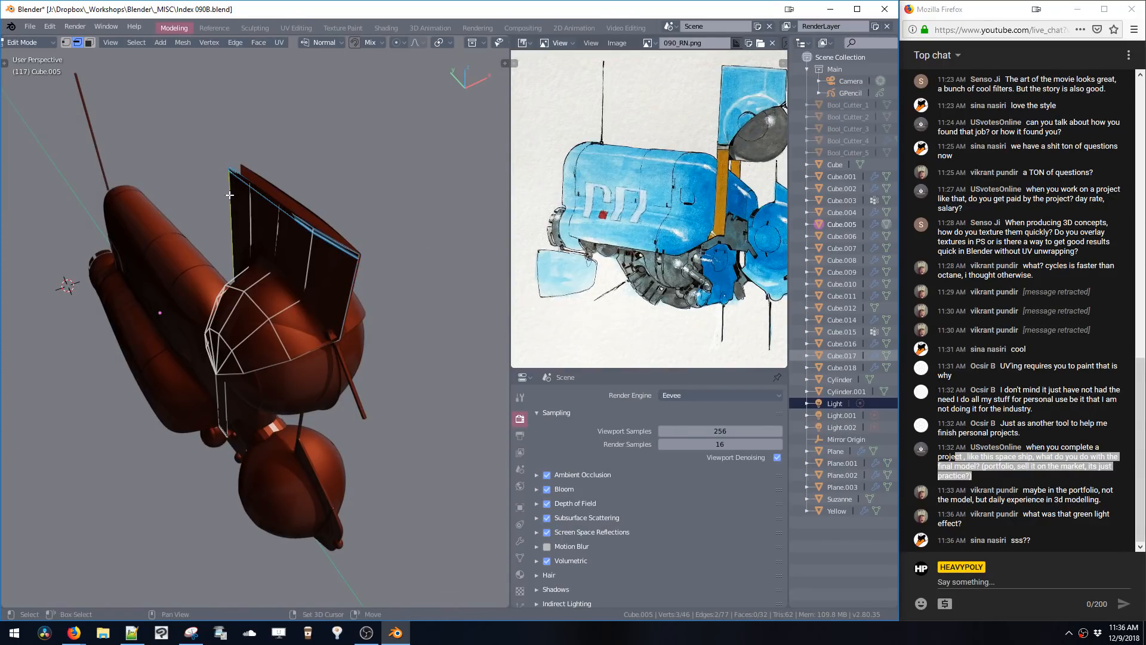
pyautogui.moveTo(229, 195); pyautogui.dragTo(244, 339, button='middle')
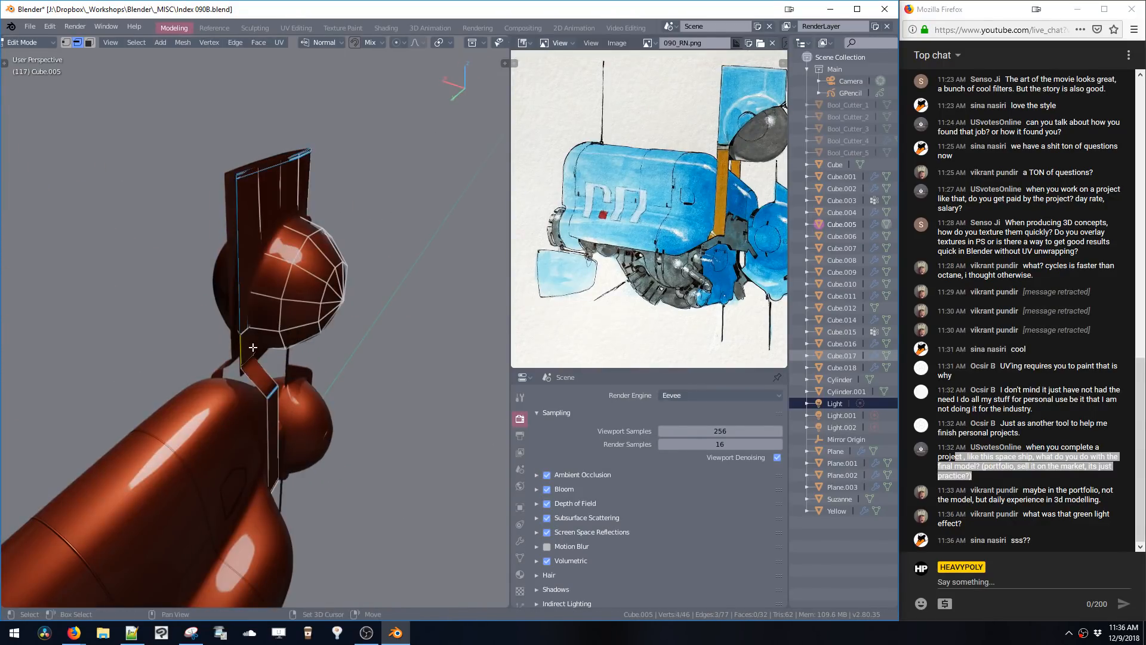
pyautogui.scroll(5, 318, 311)
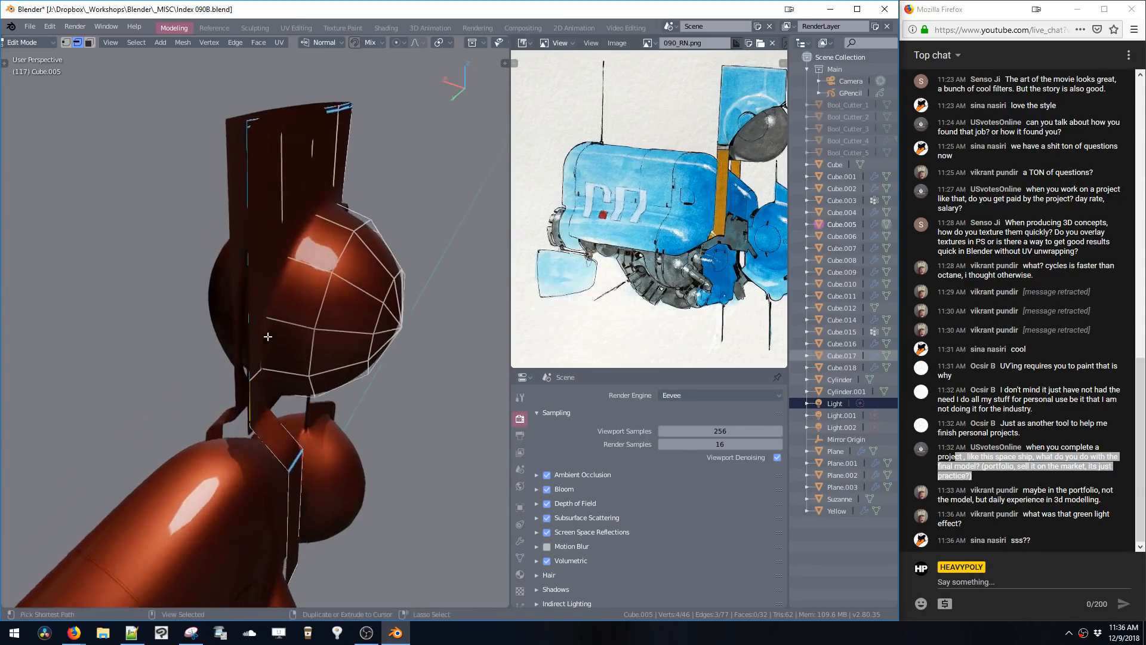
pyautogui.moveTo(318, 311); pyautogui.dragTo(283, 467, button='middle')
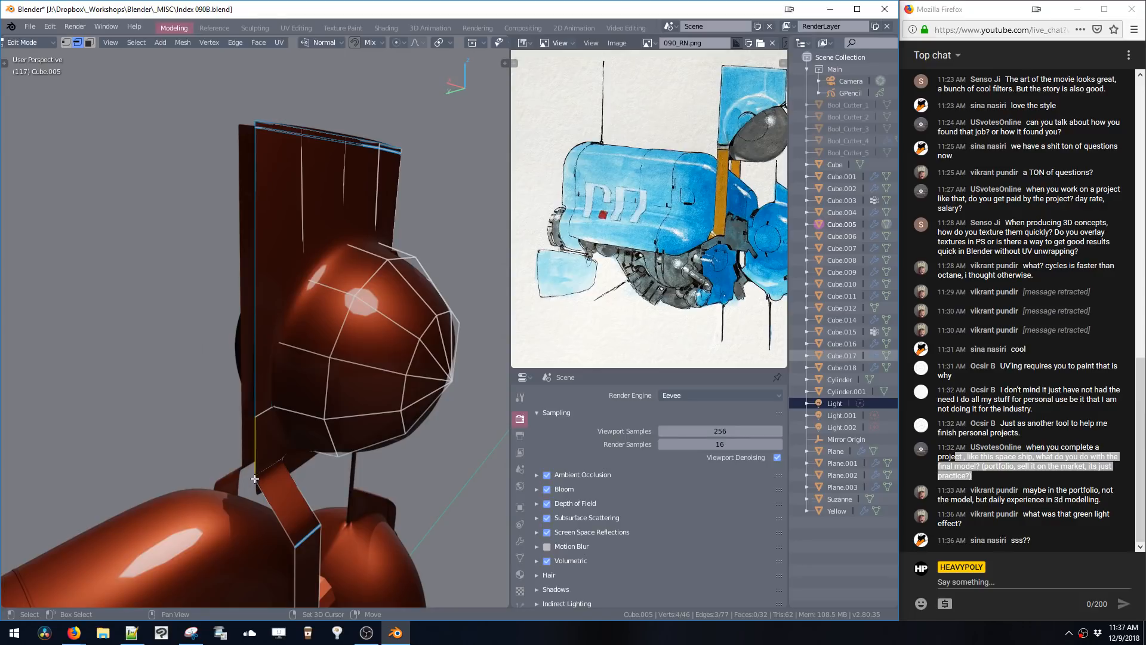
pyautogui.keyDown('shift'); pyautogui.click(255, 478); pyautogui.keyUp('shift')
pyautogui.moveTo(254, 478); pyautogui.dragTo(255, 491, button='middle')
pyautogui.press('g')
pyautogui.press('x')
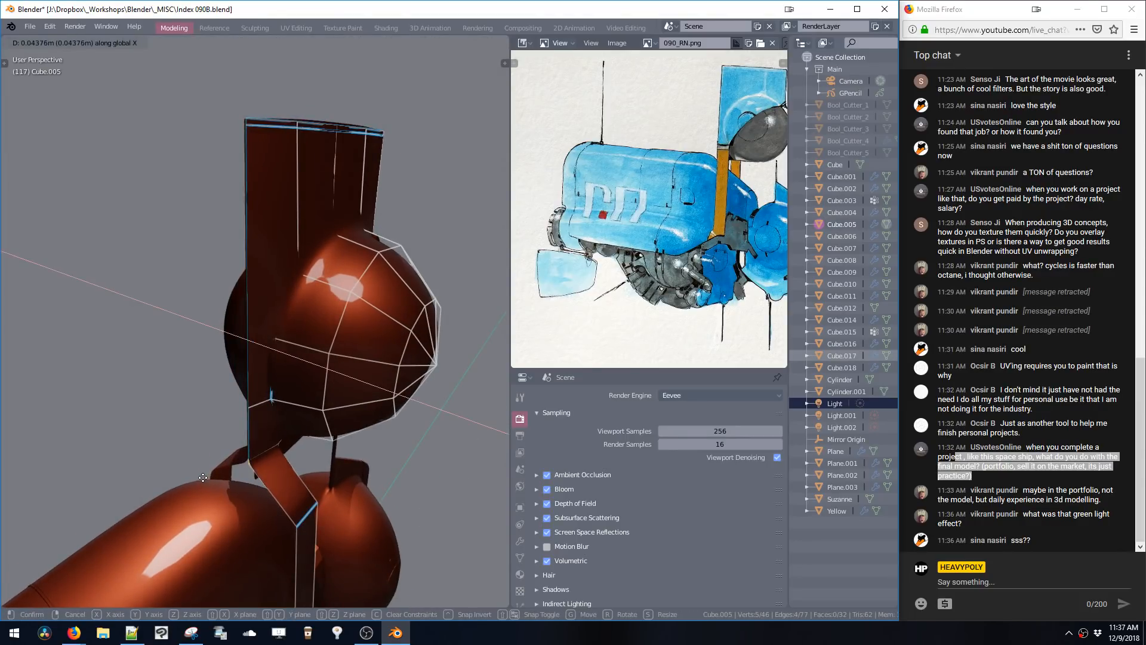
pyautogui.click(210, 480)
pyautogui.moveTo(281, 451); pyautogui.dragTo(352, 322, button='middle')
pyautogui.hotkey('ctrl', 'z')
pyautogui.hotkey('ctrl', 'z')
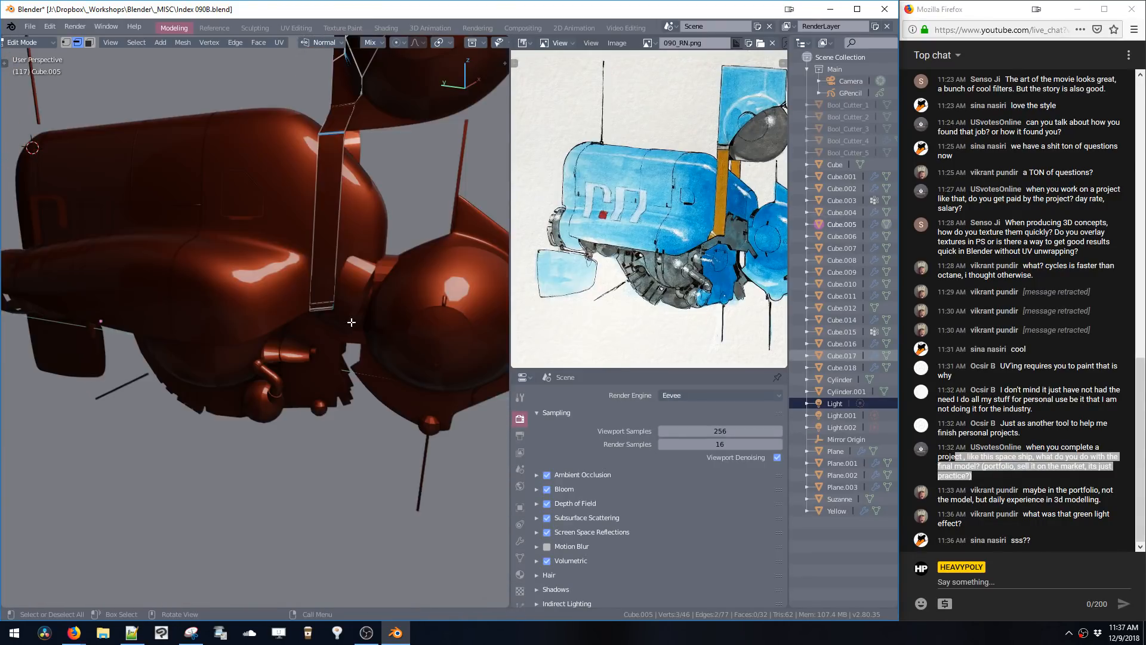
# - Lower the fin's selected vertices about 0.03 m along the Z axis and return to object mode
pyautogui.press('g')
pyautogui.press('z')
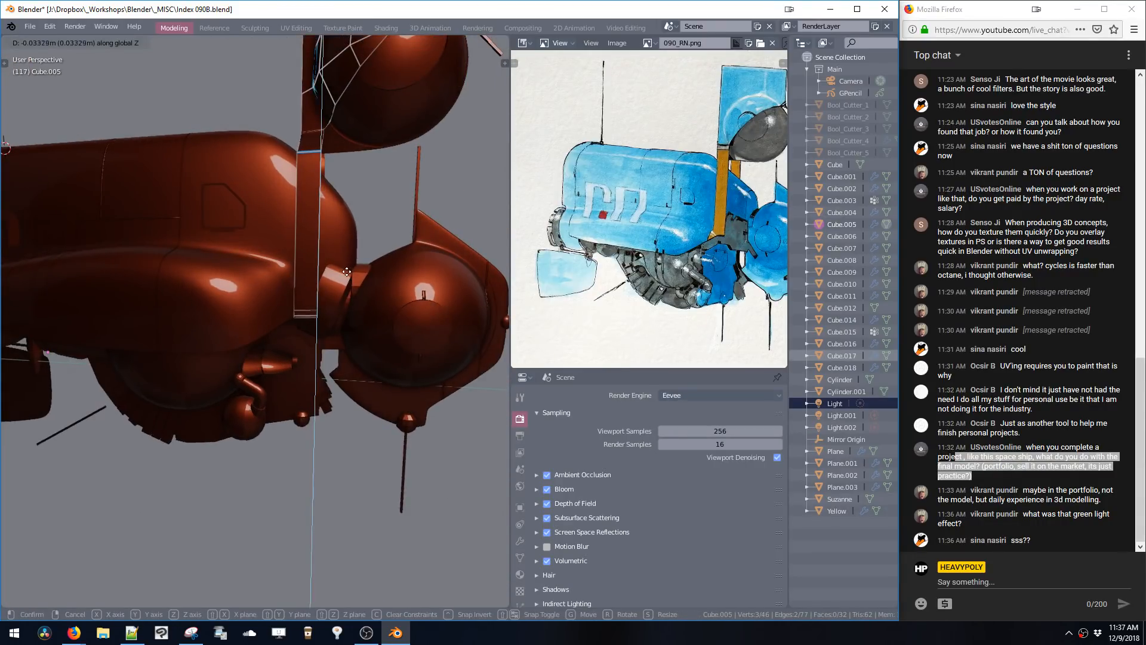
pyautogui.click(347, 273)
pyautogui.moveTo(347, 272); pyautogui.dragTo(269, 307, button='middle')
pyautogui.hotkey('ctrl', 'Tab')
pyautogui.click(299, 370)
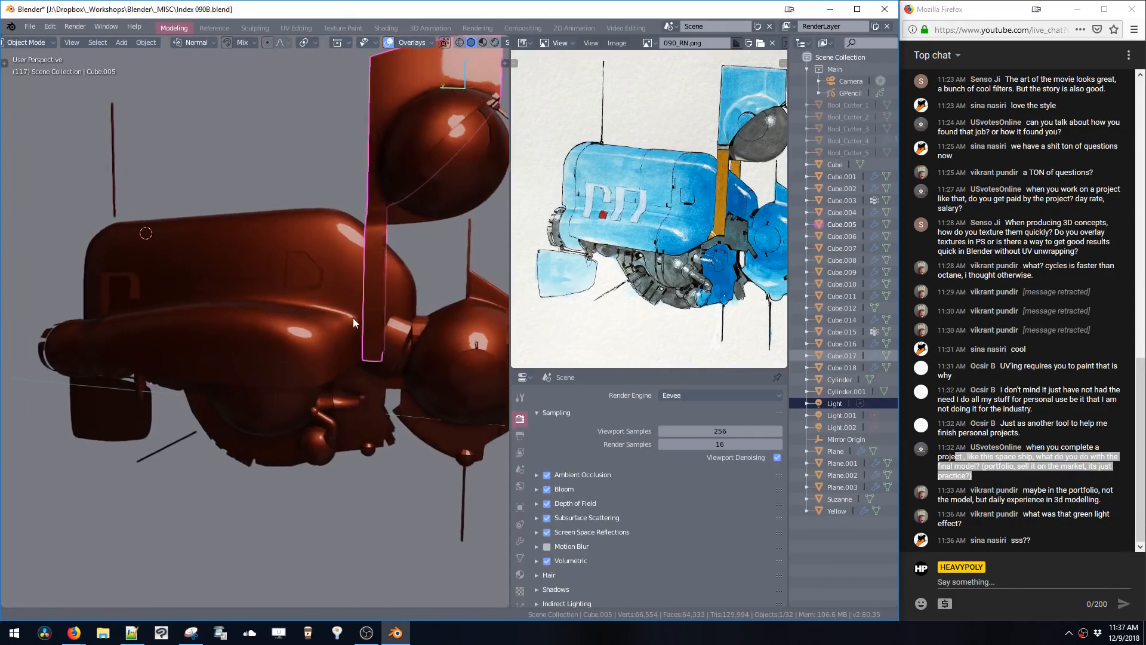
pyautogui.moveTo(353, 320)
pyautogui.mouseDown(button='middle')
pyautogui.moveTo(277, 325)
pyautogui.moveTo(316, 314)
pyautogui.moveTo(317, 333)
pyautogui.moveTo(288, 343)
pyautogui.moveTo(369, 313)
pyautogui.moveTo(349, 320)
pyautogui.moveTo(343, 302)
pyautogui.mouseUp(button='middle')
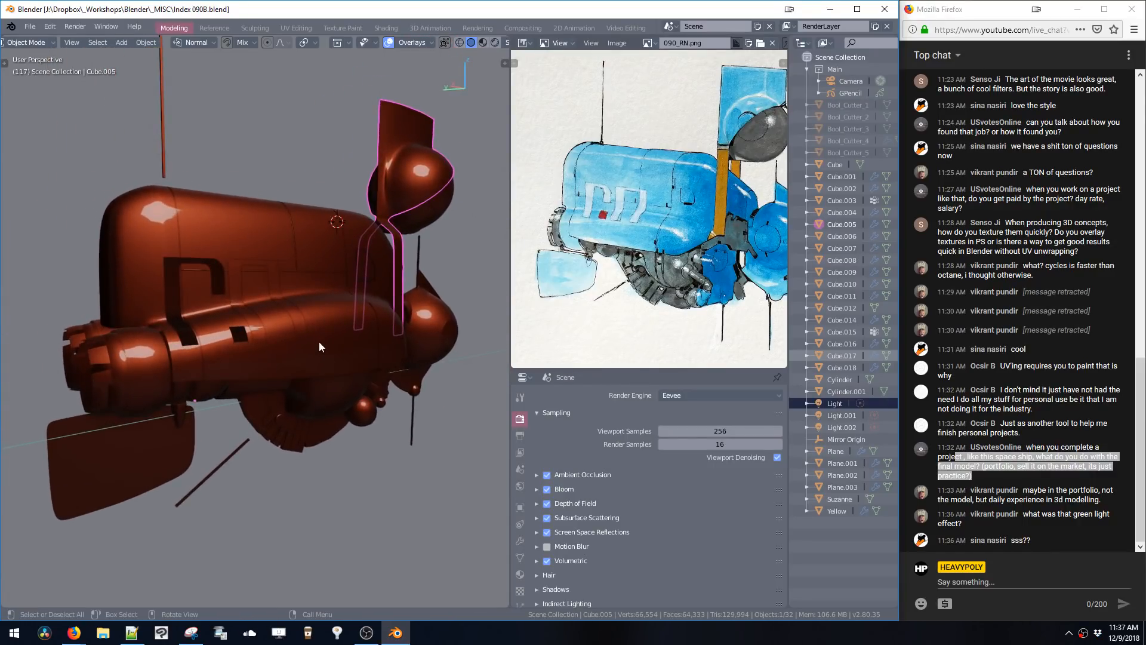
# - Open the large underside sphere for face editing and select its two narrow vertical face loops
pyautogui.moveTo(320, 346); pyautogui.dragTo(295, 315, button='middle')
pyautogui.click(288, 257)
pyautogui.keyDown('ctrl'); pyautogui.moveTo(291, 256); pyautogui.dragTo(312, 240, button='middle'); pyautogui.keyUp('ctrl')
pyautogui.hotkey('ctrl', 'space')
pyautogui.click(316, 237)
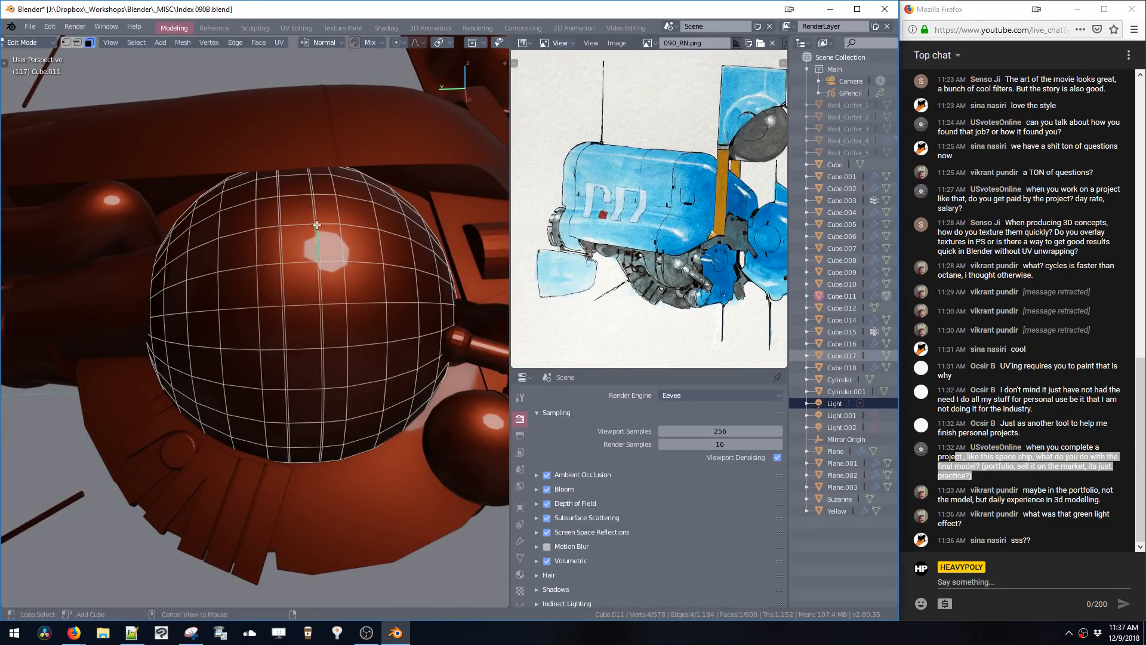
pyautogui.keyDown('alt'); pyautogui.click(317, 225); pyautogui.keyUp('alt')
pyautogui.keyDown('alt'); pyautogui.click(303, 227); pyautogui.keyUp('alt')
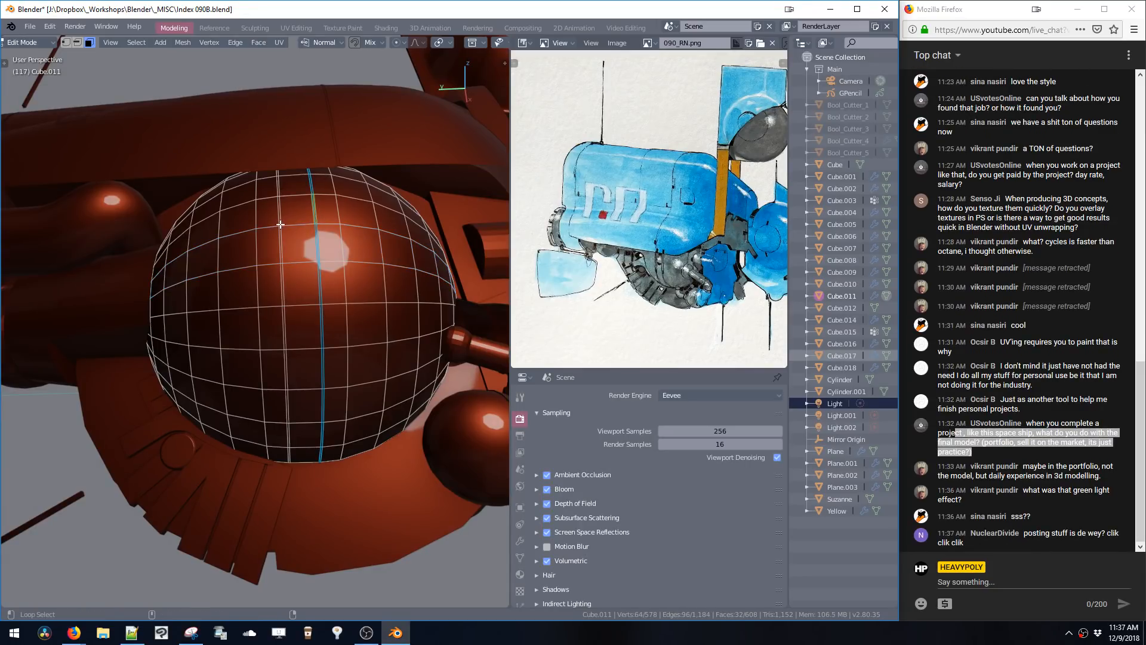
pyautogui.keyDown('alt'); pyautogui.keyDown('shift'); pyautogui.click(280, 225); pyautogui.keyUp('shift'); pyautogui.keyUp('alt')
pyautogui.keyDown('alt'); pyautogui.keyDown('shift'); pyautogui.click(280, 225); pyautogui.keyUp('shift'); pyautogui.keyUp('alt')
pyautogui.keyDown('alt'); pyautogui.keyDown('shift'); pyautogui.click(280, 225); pyautogui.keyUp('shift'); pyautogui.keyUp('alt')
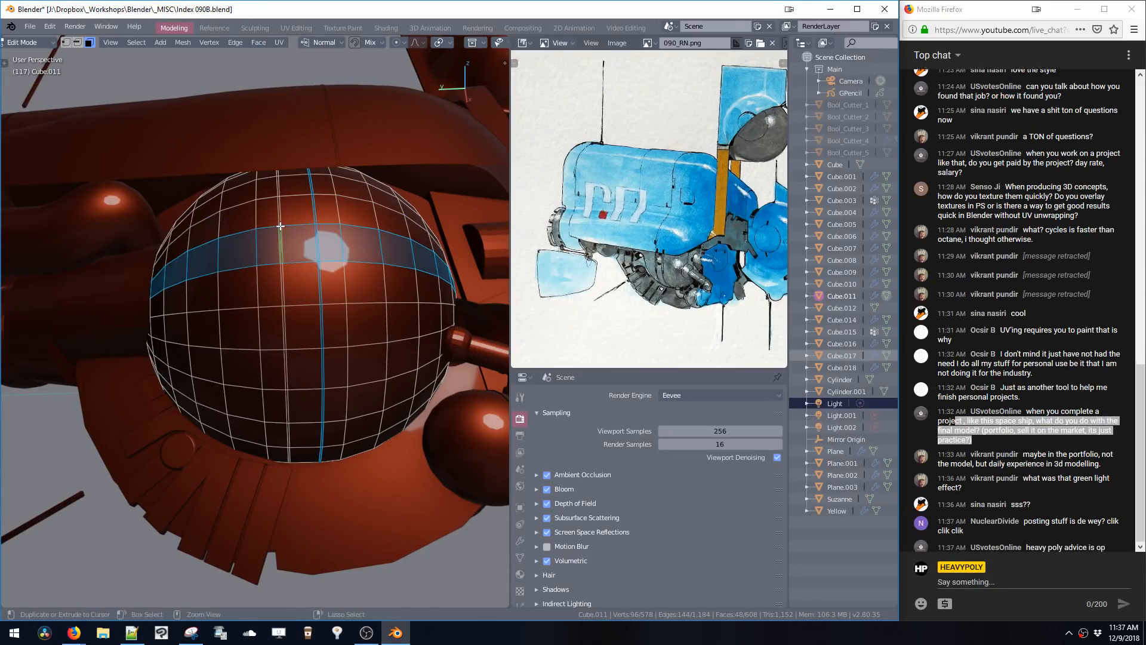
pyautogui.keyDown('alt'); pyautogui.keyDown('shift'); pyautogui.click(279, 225); pyautogui.keyUp('shift'); pyautogui.keyUp('alt')
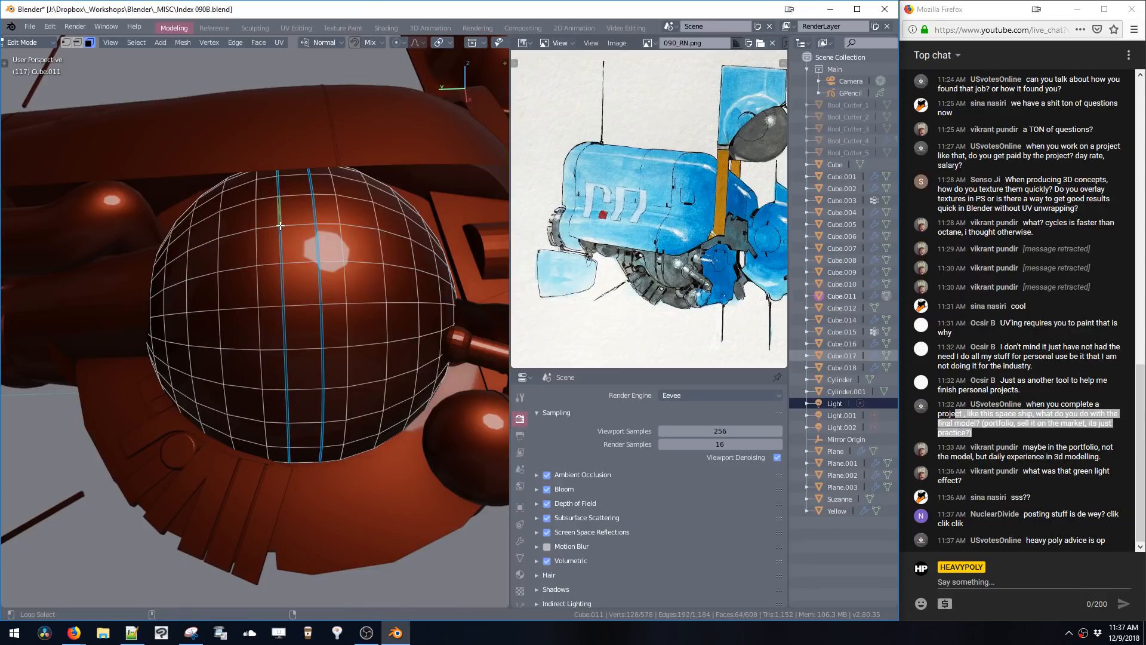
# - Duplicate the two selected face loops in place and separate the copy into its own object
pyautogui.moveTo(280, 225); pyautogui.dragTo(327, 301, button='middle')
pyautogui.hotkey('shift', 'd')
pyautogui.press('Escape')
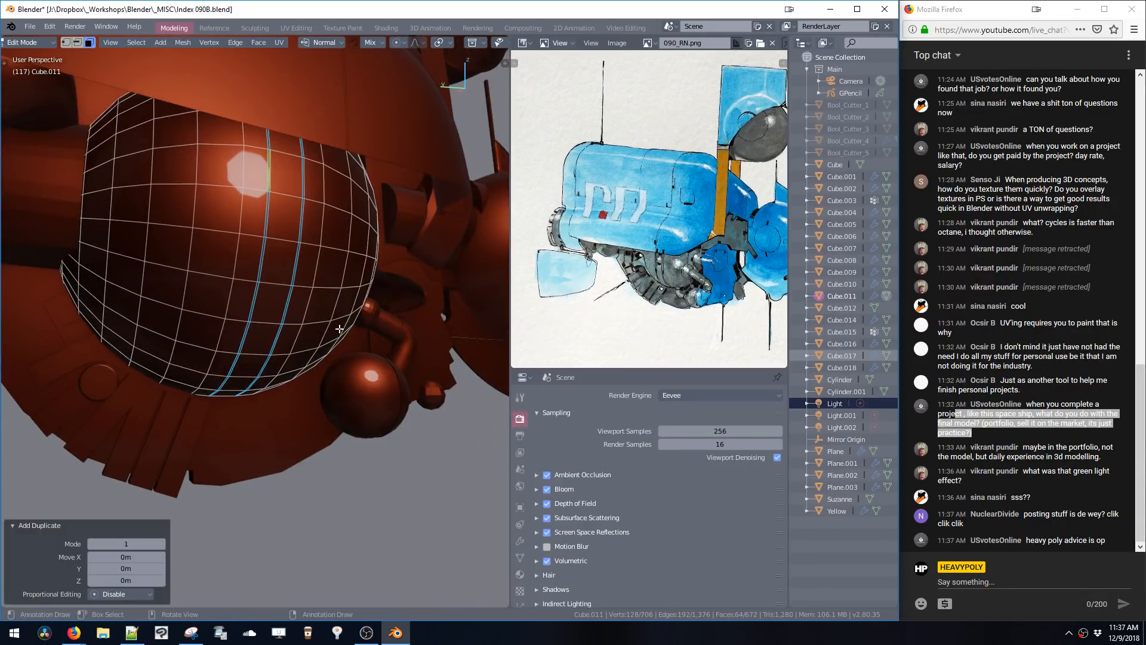
pyautogui.press('p')
pyautogui.click(323, 344)
# - Extrude the separated loops outward about 0.027 m into two thin raised rings and return to object mode
pyautogui.press('e')
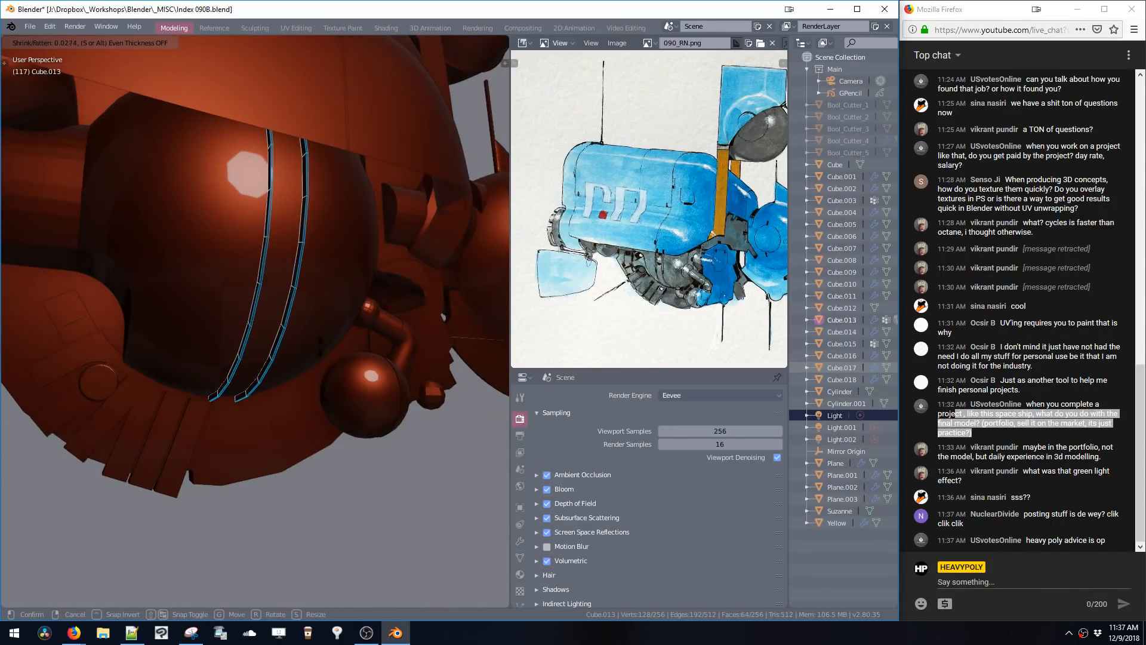
pyautogui.click(313, 324)
pyautogui.moveTo(312, 324); pyautogui.dragTo(277, 259, button='middle')
pyautogui.press('Tab')
# - Duplicate a face loop of the ring nearer the front sphere and offset the copy 0.0134 m along Y
pyautogui.press('space')
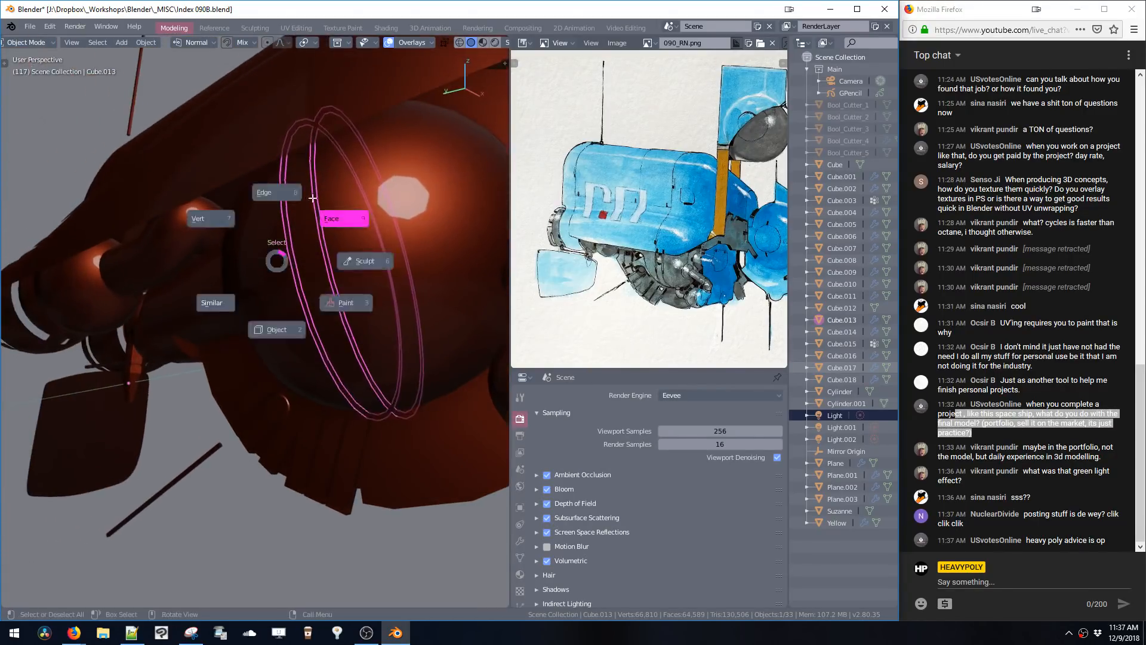
pyautogui.moveTo(312, 197); pyautogui.dragTo(283, 195, button='middle')
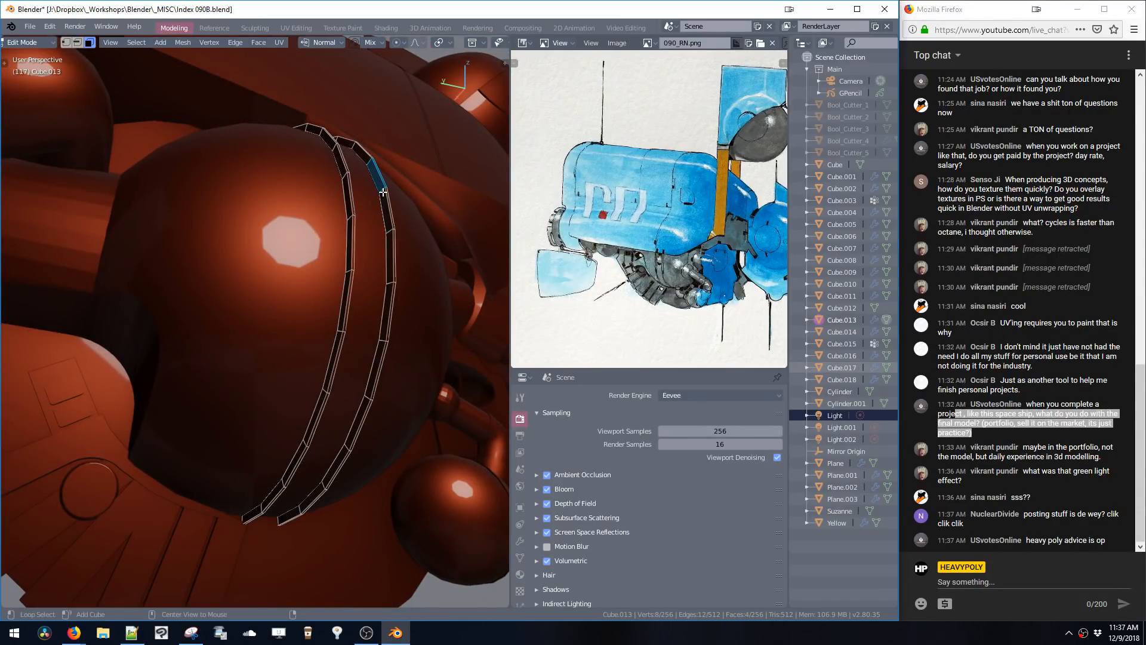
pyautogui.keyDown('alt'); pyautogui.click(383, 191); pyautogui.keyUp('alt')
pyautogui.moveTo(383, 192); pyautogui.dragTo(364, 203, button='middle')
pyautogui.hotkey('shift', 'd')
pyautogui.press('y')
pyautogui.click(362, 207)
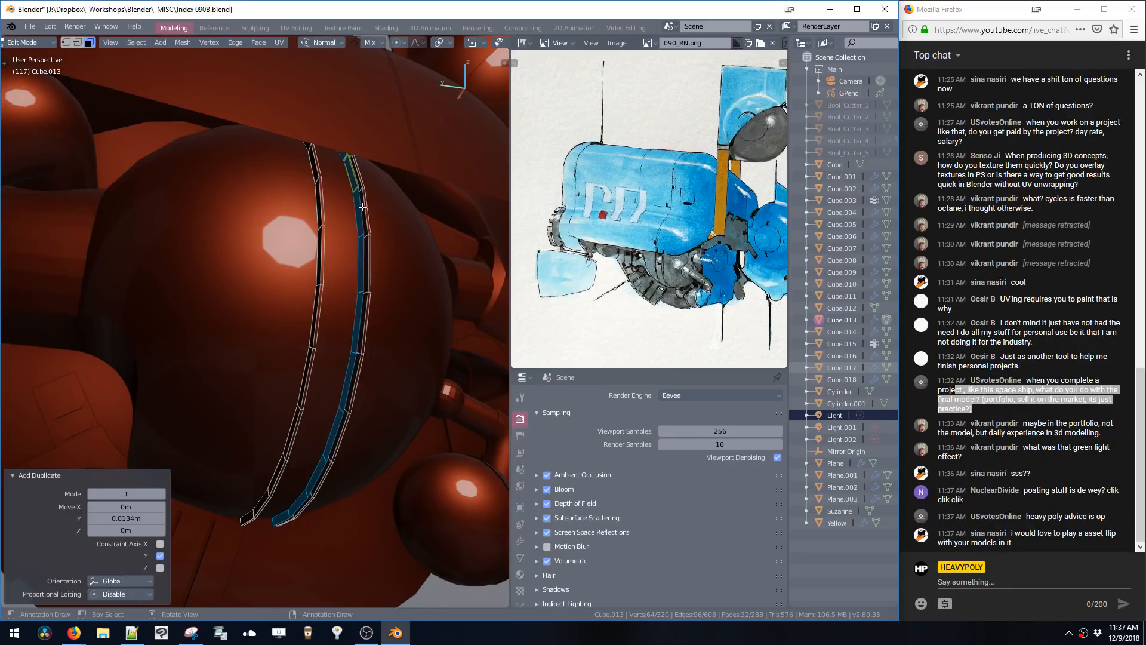
# - Extrude the duplicated face loop about 0.095 m along its normals towards the other ring to form a wide band
pyautogui.hotkey('alt', 's')
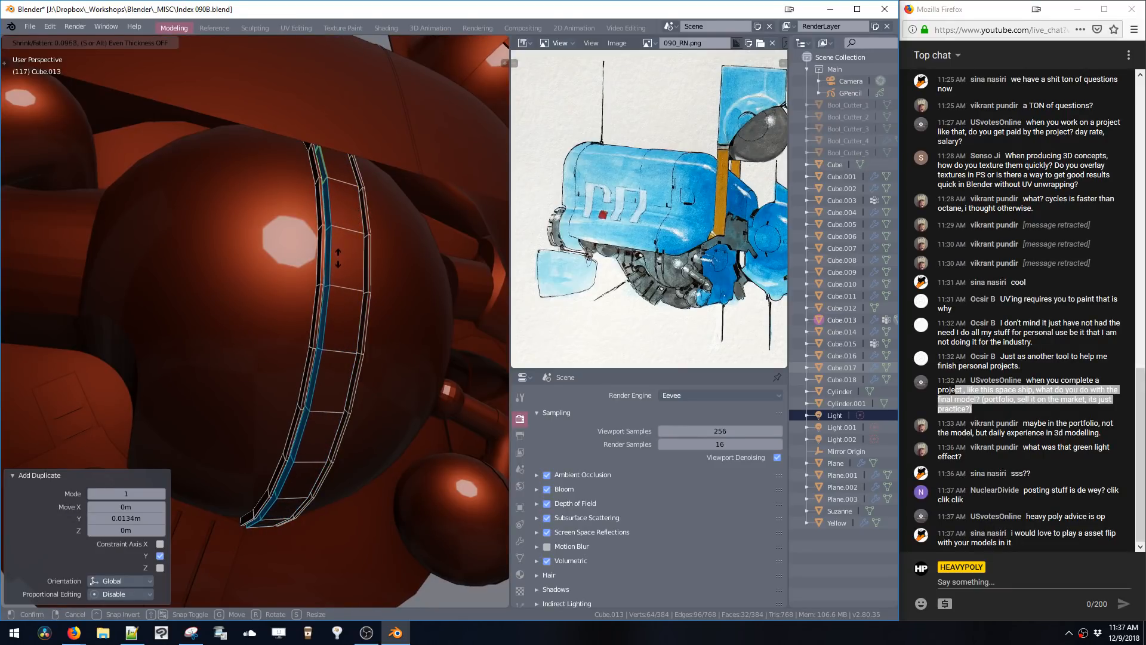
pyautogui.click(338, 258)
# - Delete two cross-section segments of the wide band, one at mid-height and one near its upper end
pyautogui.moveTo(338, 258); pyautogui.dragTo(301, 257, button='middle')
pyautogui.keyDown('alt'); pyautogui.click(233, 298); pyautogui.keyUp('alt')
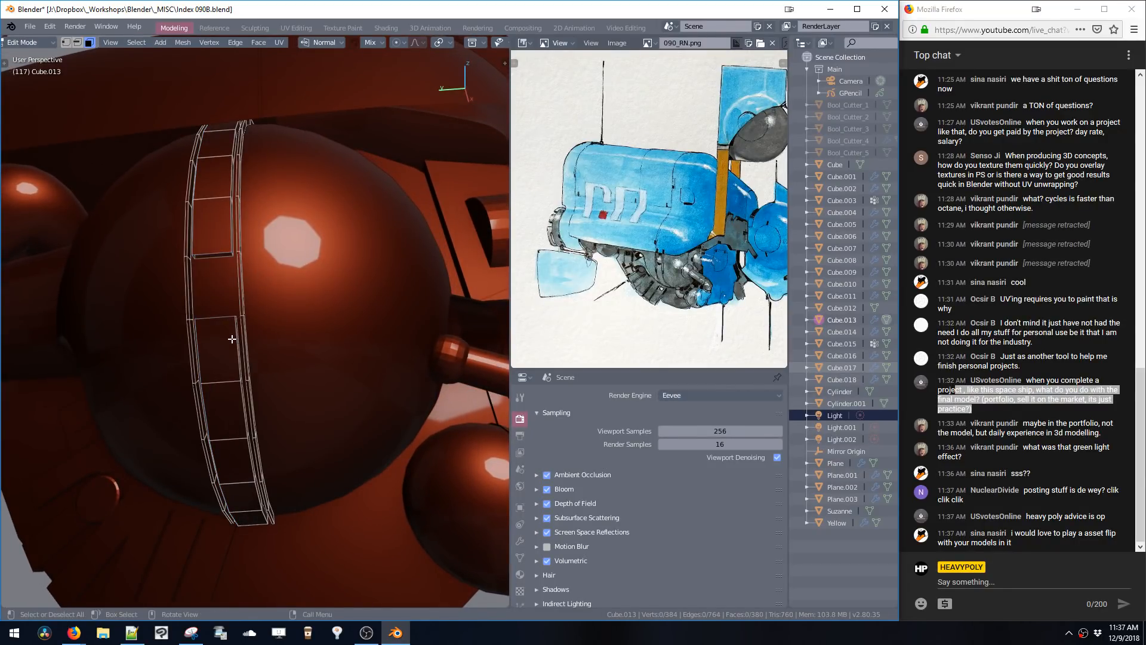
pyautogui.hotkey('ctrl', 'l')
pyautogui.keyDown('alt'); pyautogui.click(239, 125); pyautogui.keyUp('alt')
pyautogui.press('x')
# - Select the linked lower piece of the wide band between the two thin rings and delete it
pyautogui.click(229, 341)
pyautogui.hotkey('ctrl', 'l')
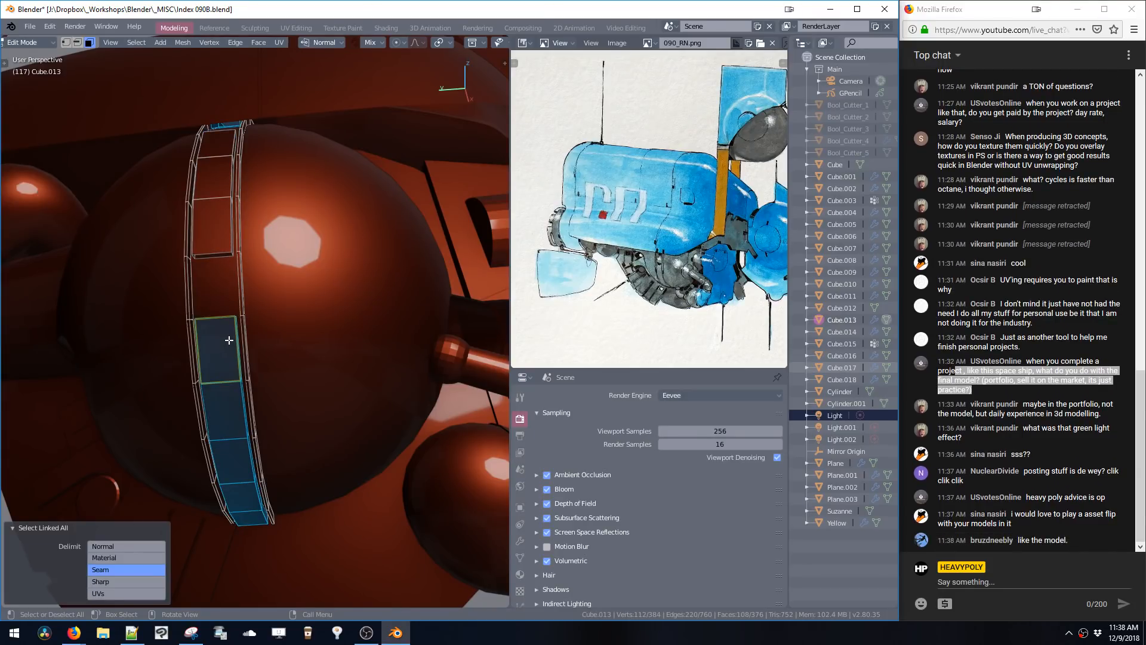
pyautogui.press('f')
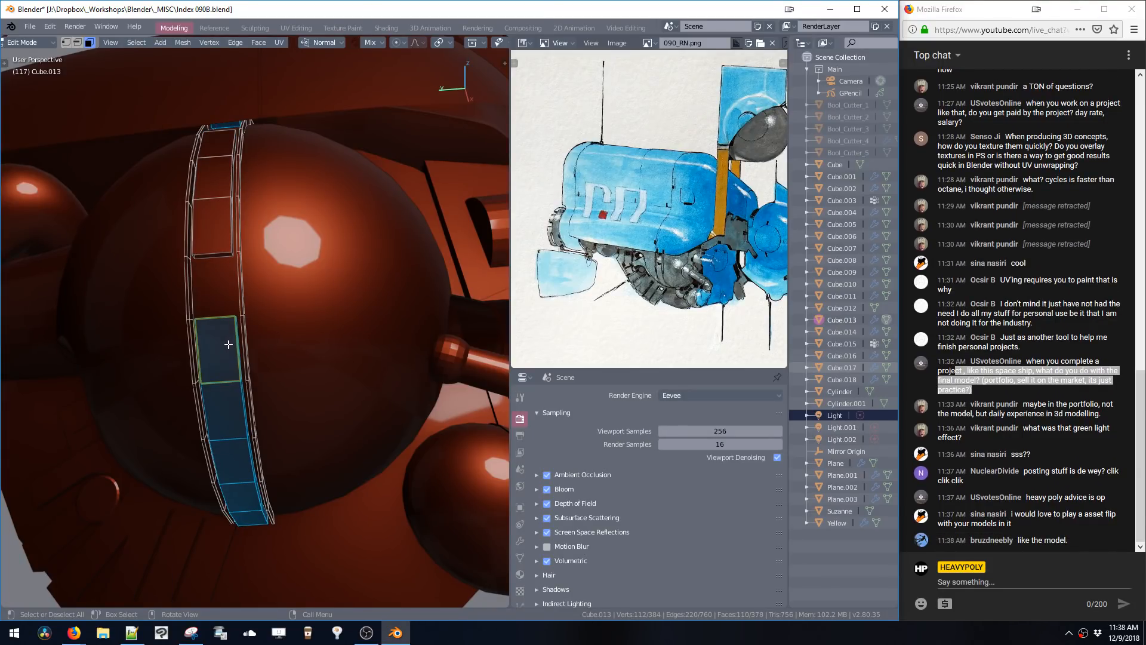
pyautogui.press('Delete')
# - Select the remaining upper piece of the wide band and fill its open ends
pyautogui.click(223, 221)
pyautogui.hotkey('ctrl', 'l')
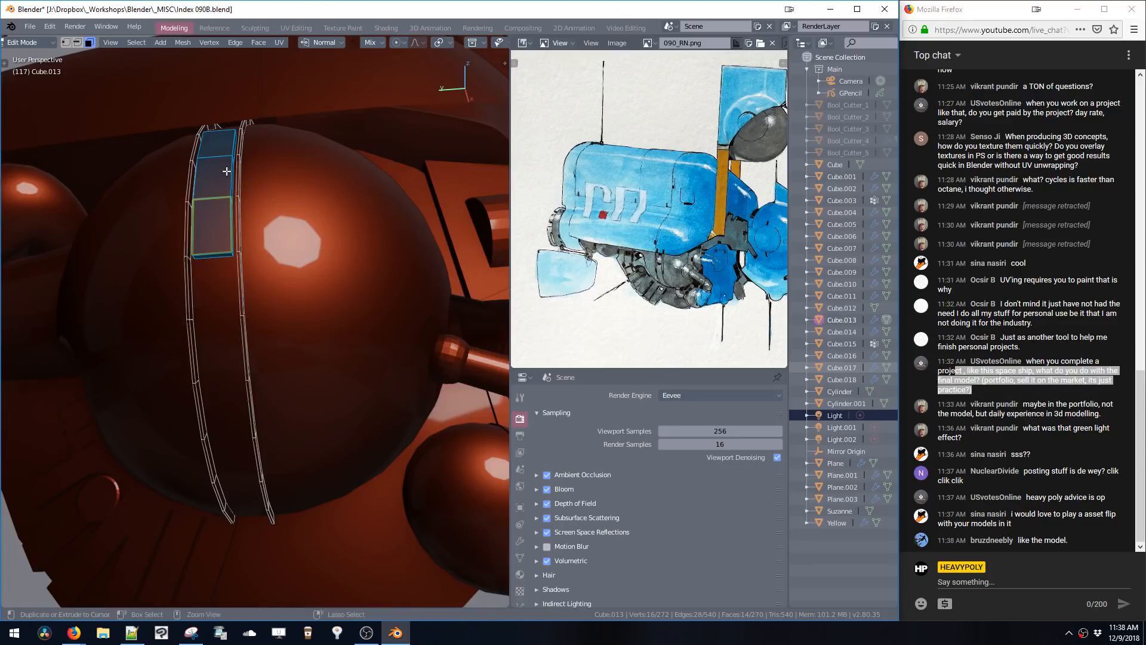
pyautogui.hotkey('ctrl', 'space')
pyautogui.hotkey('ctrl', 'space')
# - Duplicate a face of the upper band piece, scale the copy to 0.611 and extrude it into a small block
pyautogui.moveTo(223, 158); pyautogui.dragTo(299, 300, button='middle')
pyautogui.press('space')
pyautogui.click(245, 177)
pyautogui.hotkey('shift', 'd')
pyautogui.click(299, 300)
pyautogui.press('s')
pyautogui.click(313, 313)
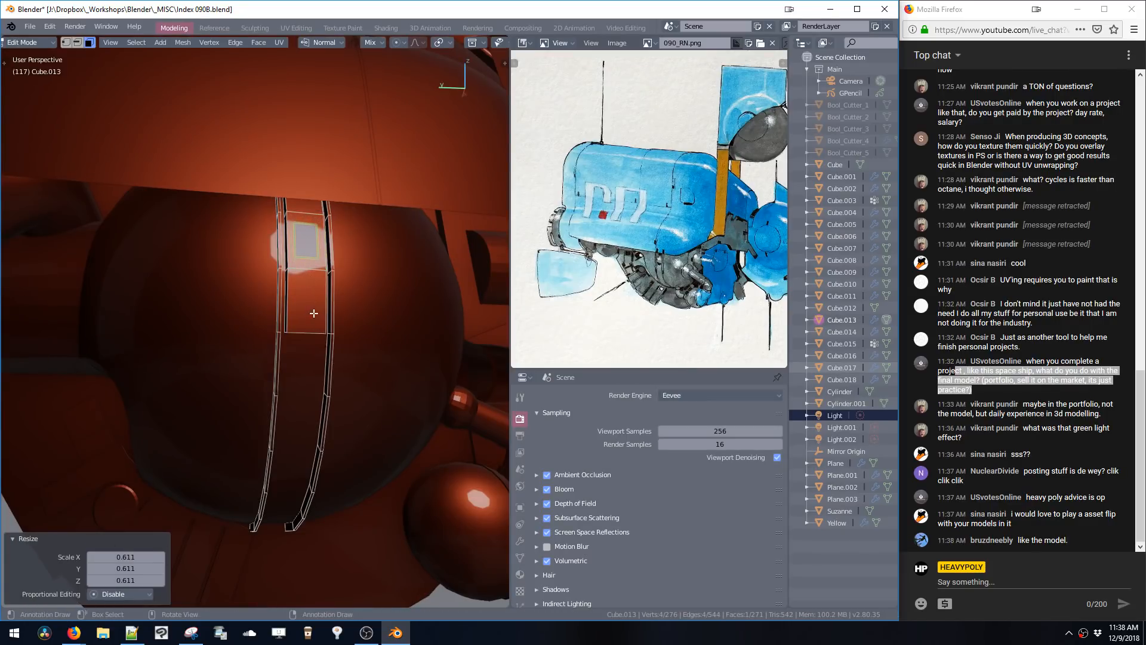
pyautogui.press('e')
pyautogui.click(315, 319)
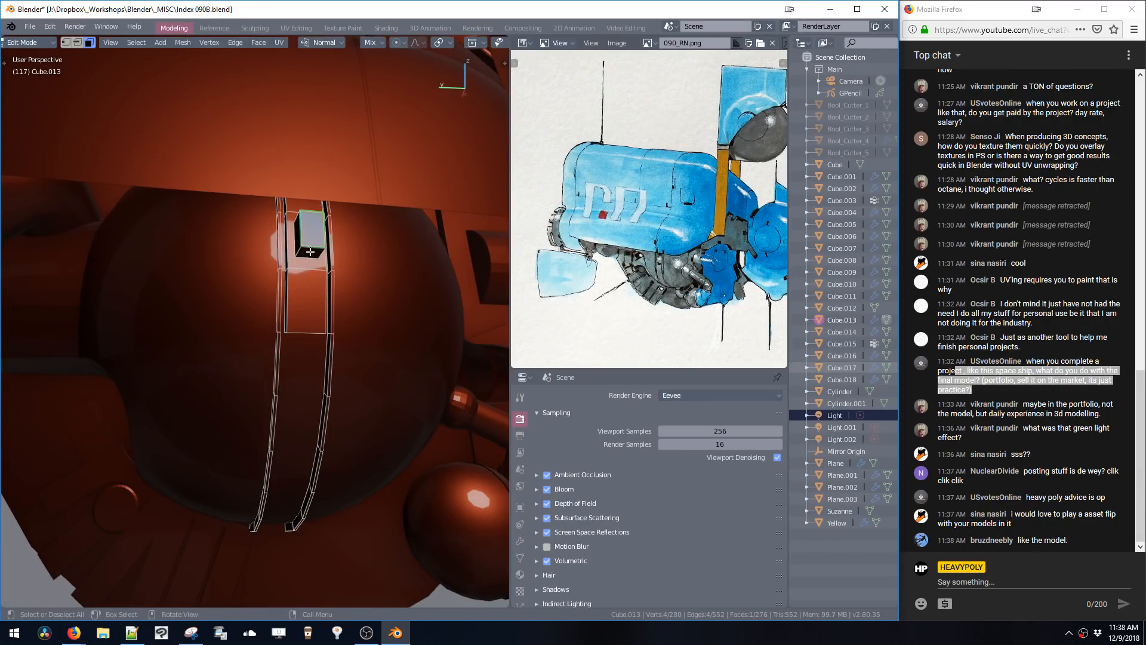
# - Select the whole small block, resize and reposition it, and stretch it by 3.105 along X through the band piece
pyautogui.hotkey('ctrl', 'l')
pyautogui.press('KP_Decimal')
pyautogui.scroll(-3, 314, 244)
pyautogui.moveTo(315, 244); pyautogui.dragTo(308, 298, button='middle')
pyautogui.press('s')
pyautogui.click(339, 322)
pyautogui.press('g')
pyautogui.click(333, 272)
pyautogui.press('s')
pyautogui.click(304, 288)
pyautogui.press('s')
pyautogui.press('x')
pyautogui.click(390, 288)
# - Apply the block to the band as a Live Subtract cutter and scale the cutter by 1.889 along Y
pyautogui.hotkey('ctrl', 'b')
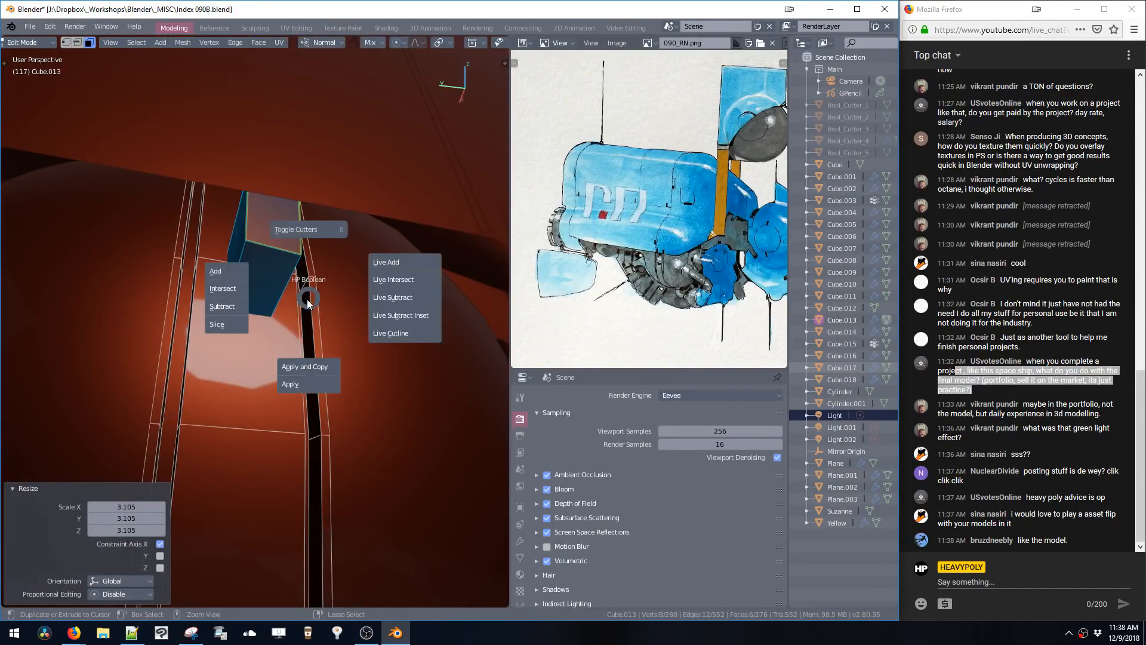
pyautogui.click(397, 292)
pyautogui.moveTo(396, 292); pyautogui.dragTo(311, 246, button='middle')
pyautogui.click(269, 241)
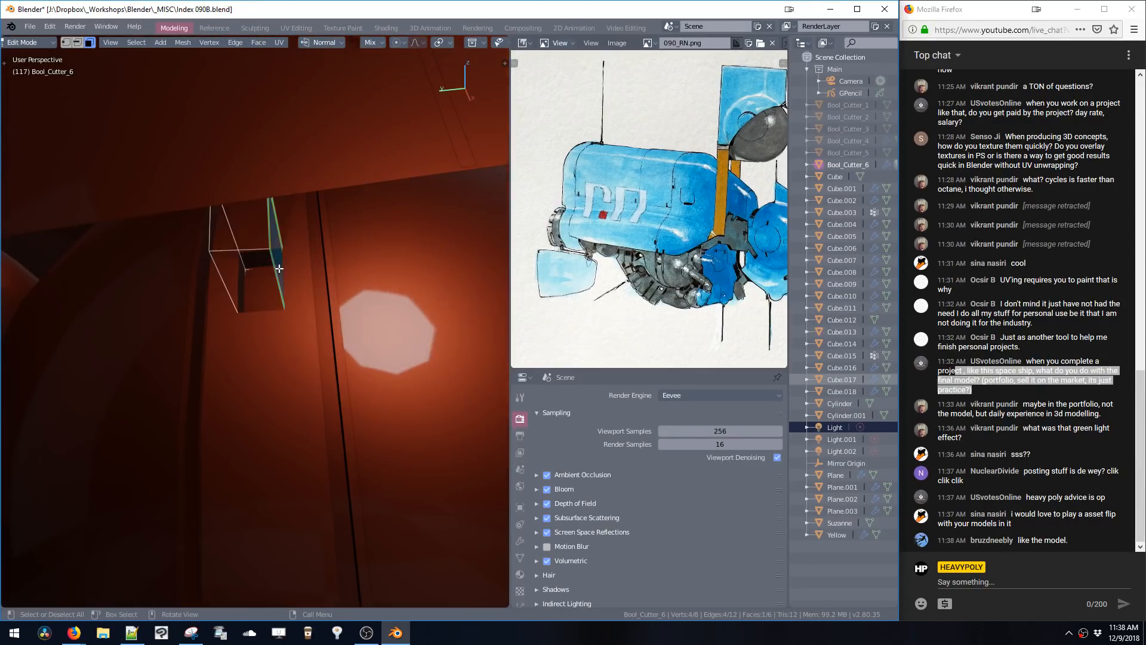
pyautogui.doubleClick(279, 269)
pyautogui.press('s')
pyautogui.press('y')
pyautogui.click(314, 266)
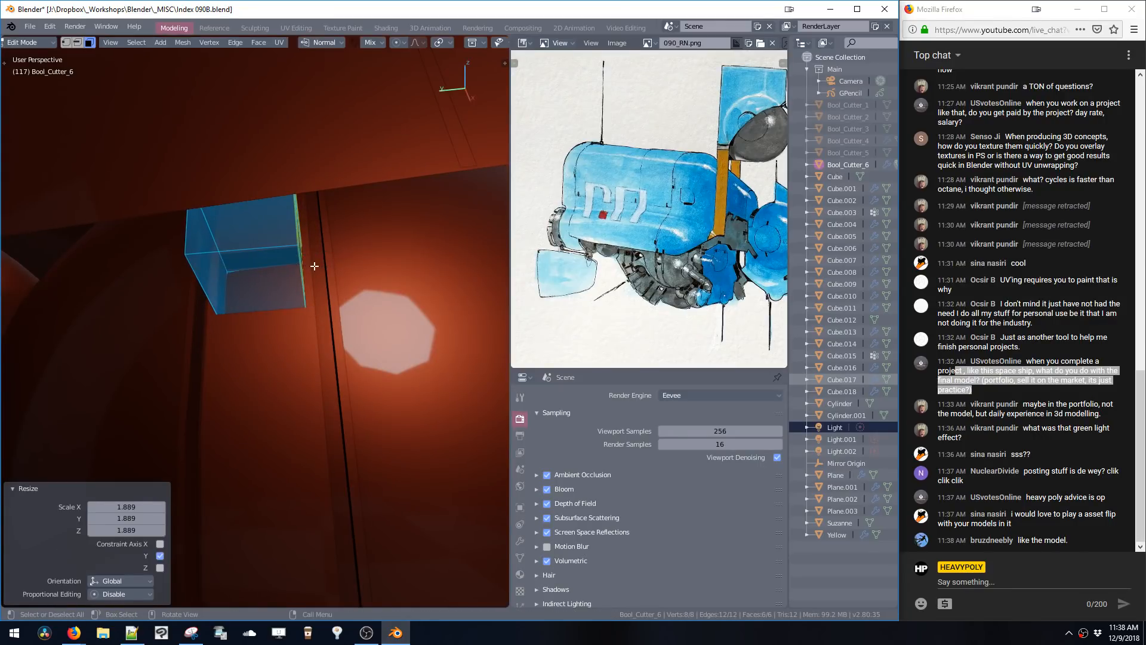
# - Move one face of the cutter block along X to reshape the cutter
pyautogui.moveTo(324, 247); pyautogui.dragTo(331, 217, button='middle')
pyautogui.moveTo(339, 231); pyautogui.dragTo(360, 251, button='middle')
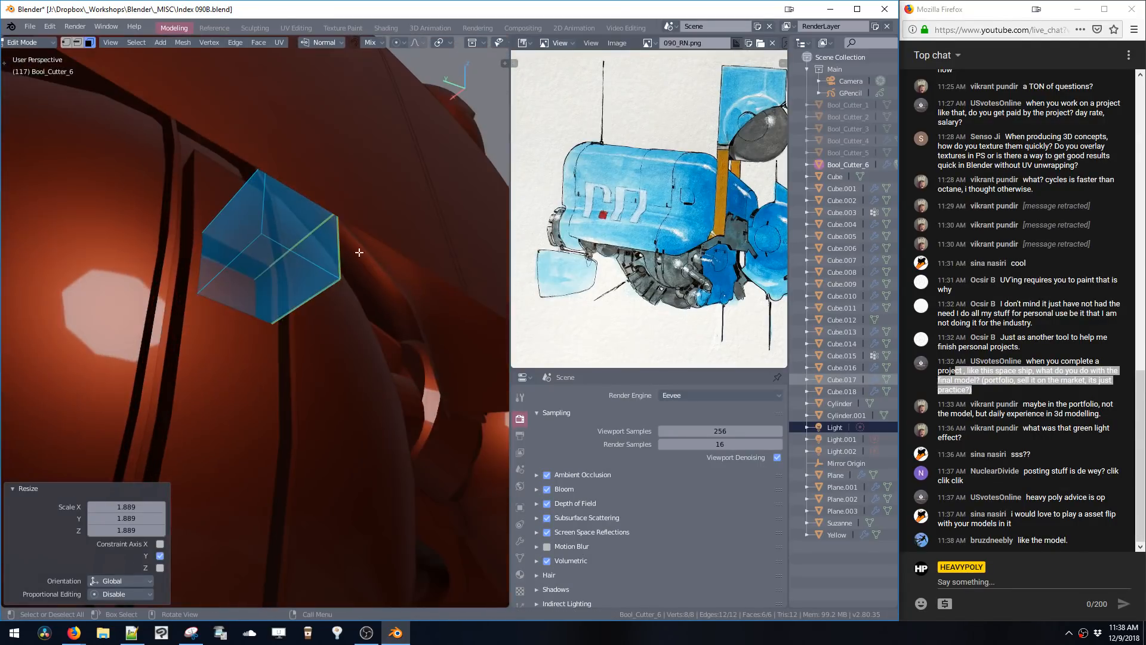
pyautogui.click(264, 303)
pyautogui.press('g')
pyautogui.press('x')
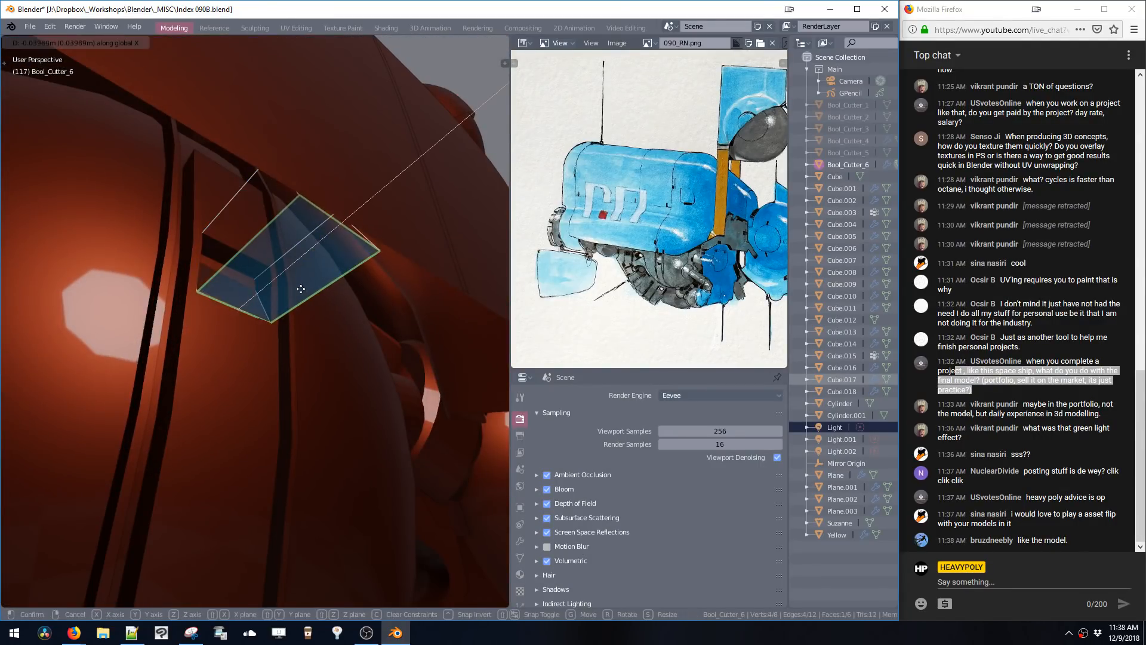
pyautogui.click(275, 300)
# - Remove the cutter block and its subtraction from the band piece
pyautogui.moveTo(275, 300); pyautogui.dragTo(303, 272, button='middle')
pyautogui.press('Tab')
pyautogui.press('Tab')
pyautogui.press('x')
pyautogui.press('space')
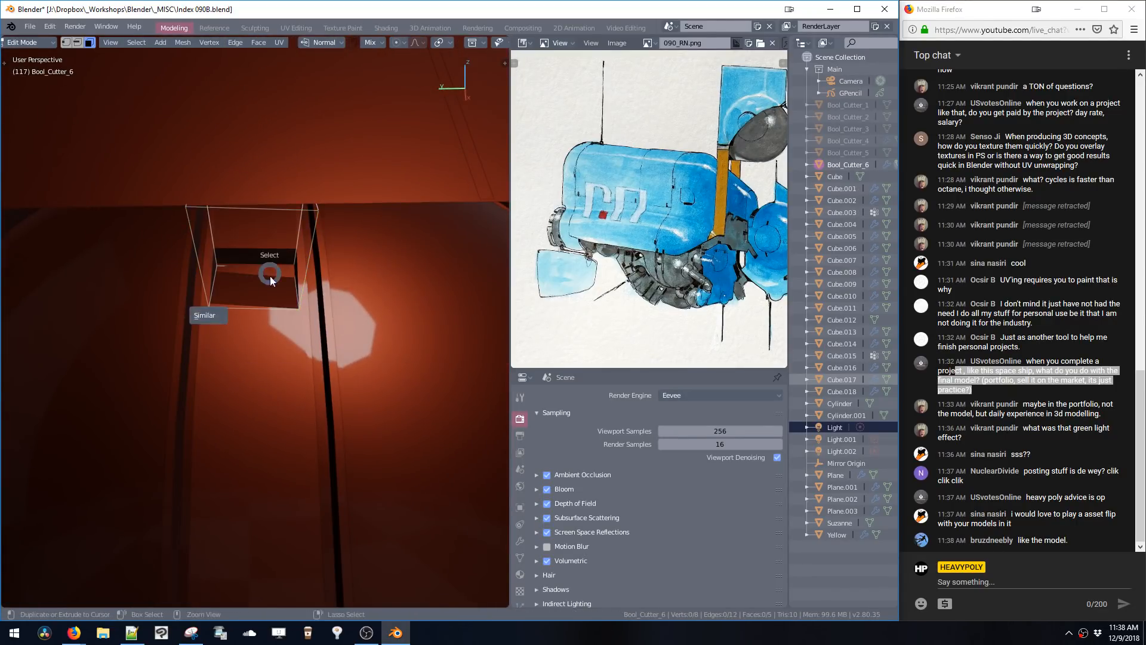
pyautogui.press('x')
pyautogui.click(252, 307)
pyautogui.press('space')
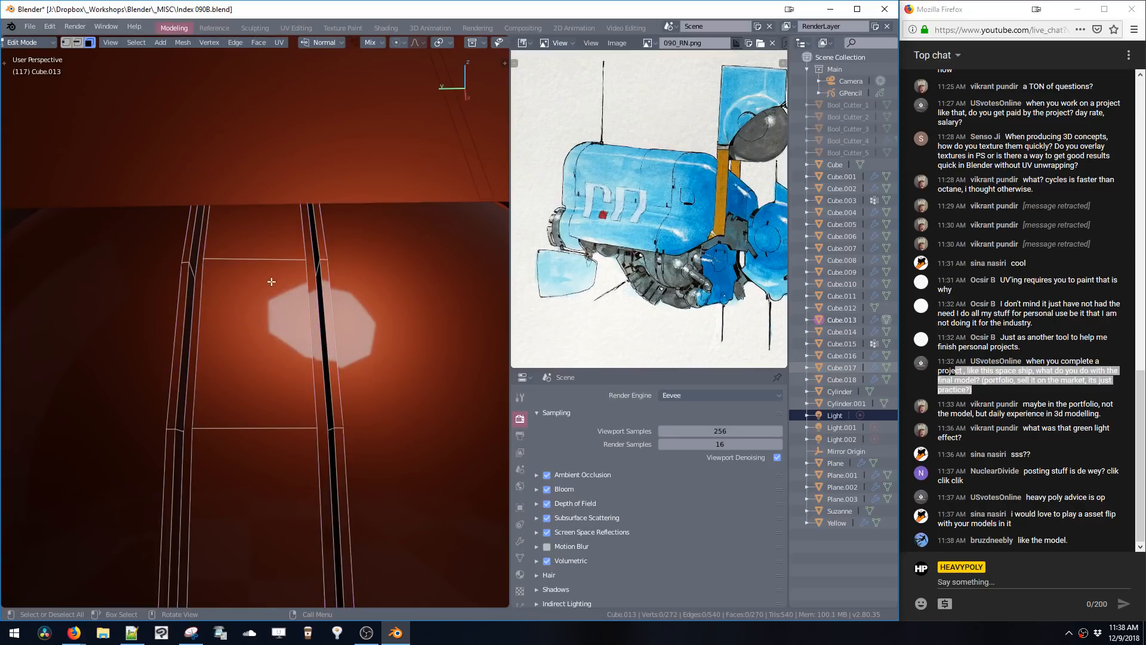
pyautogui.click(253, 308)
# - Return to object mode and clear the selection
pyautogui.keyDown('ctrl'); pyautogui.moveTo(252, 315); pyautogui.dragTo(315, 295, button='middle'); pyautogui.keyUp('ctrl')
pyautogui.press('space')
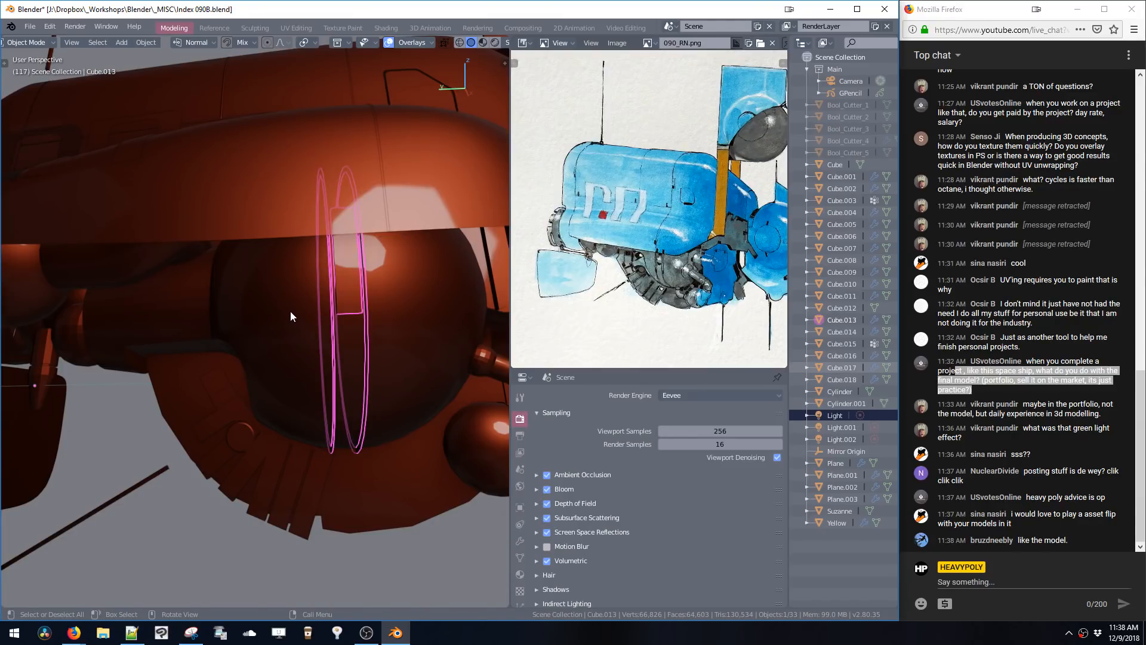
pyautogui.moveTo(274, 317); pyautogui.dragTo(292, 282, button='middle')
pyautogui.press('a')
pyautogui.press('a')
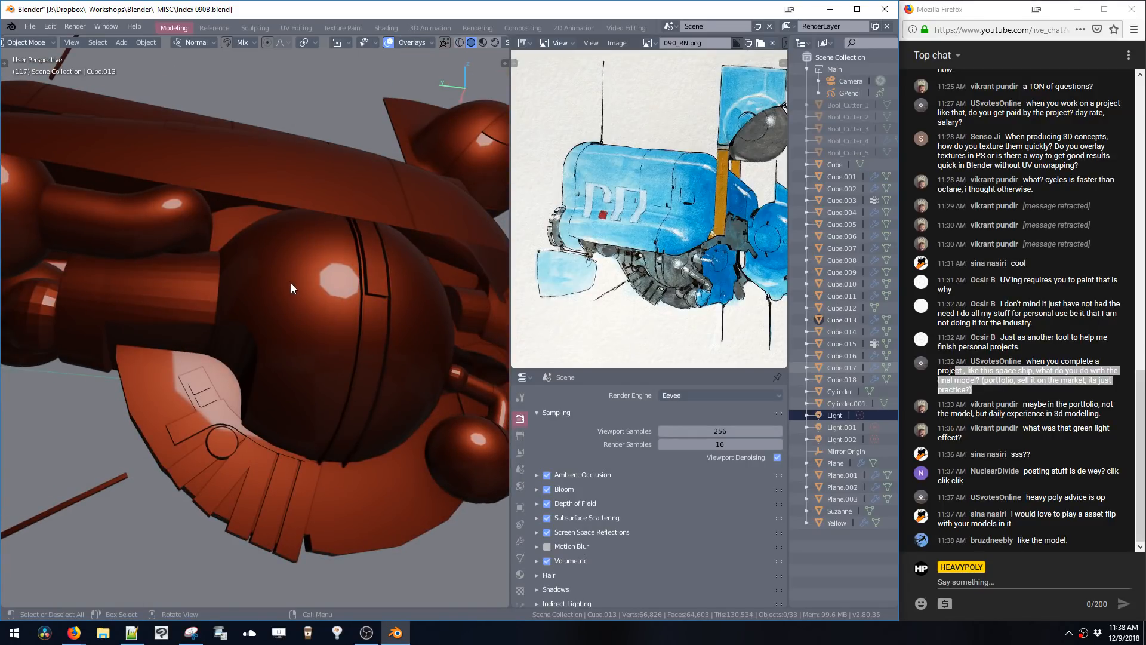
pyautogui.click(364, 297)
pyautogui.press('Tab')
pyautogui.click(363, 293)
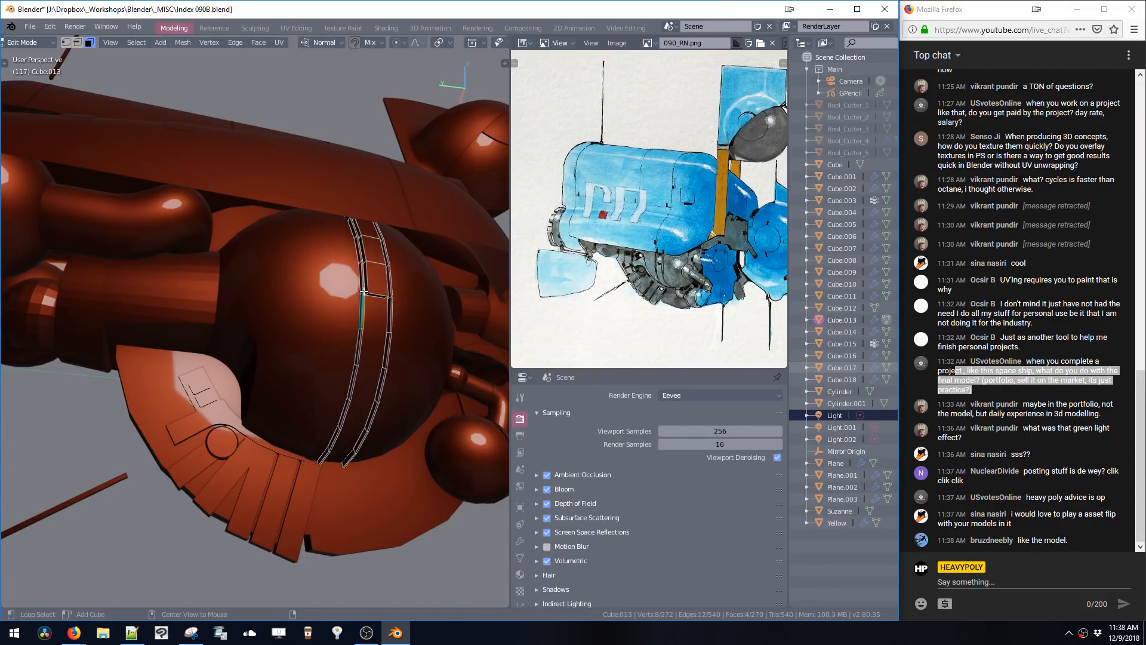
pyautogui.press('Tab')
# - Edit the fin's slats and subtract the two rounded plates from the uppermost slat with the boolean Subtract operation
pyautogui.moveTo(364, 292); pyautogui.dragTo(288, 374, button='middle')
pyautogui.click(316, 388)
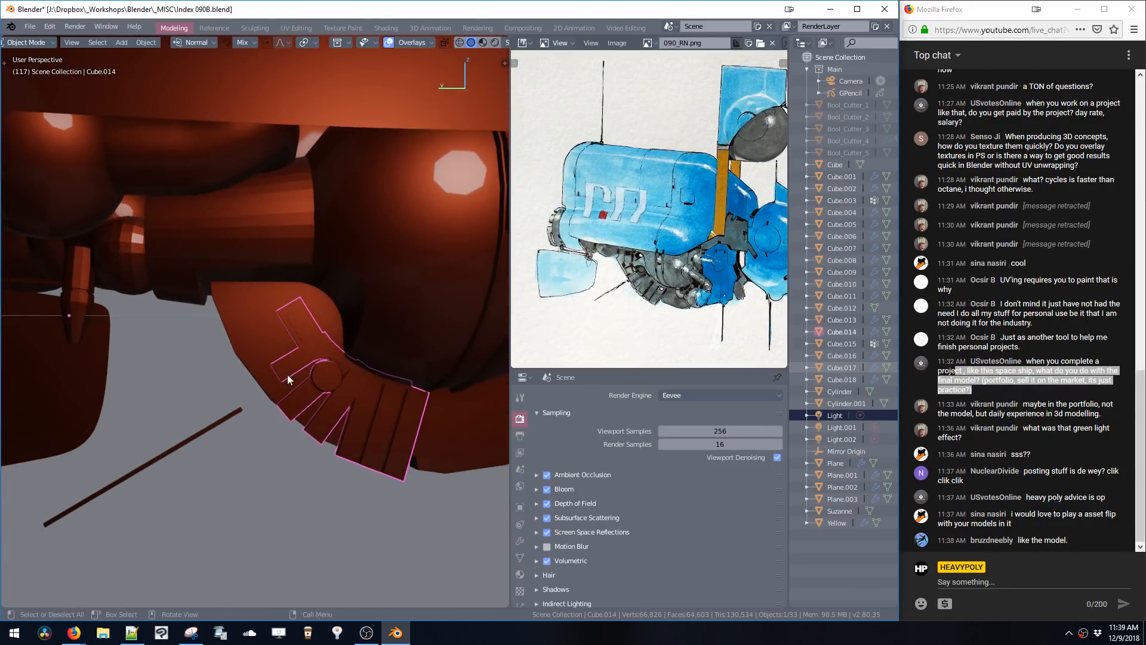
pyautogui.press('Tab')
pyautogui.moveTo(354, 308); pyautogui.dragTo(315, 329, button='middle')
pyautogui.click(298, 313)
pyautogui.press('KP_Decimal')
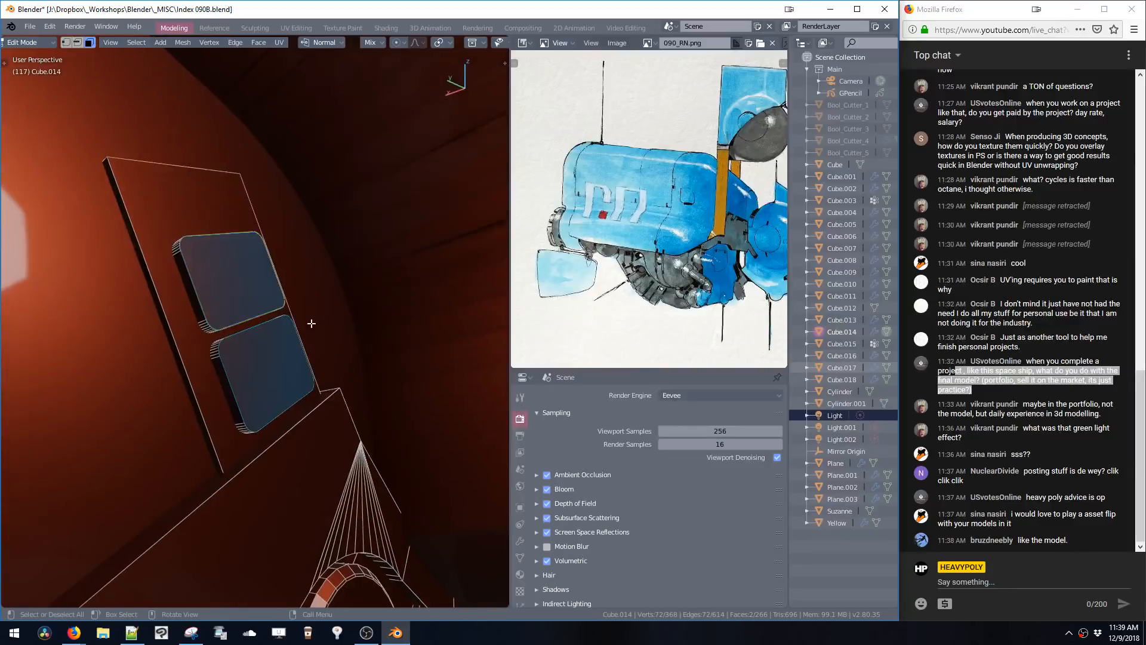
pyautogui.hotkey('ctrl', 'shift', 'b')
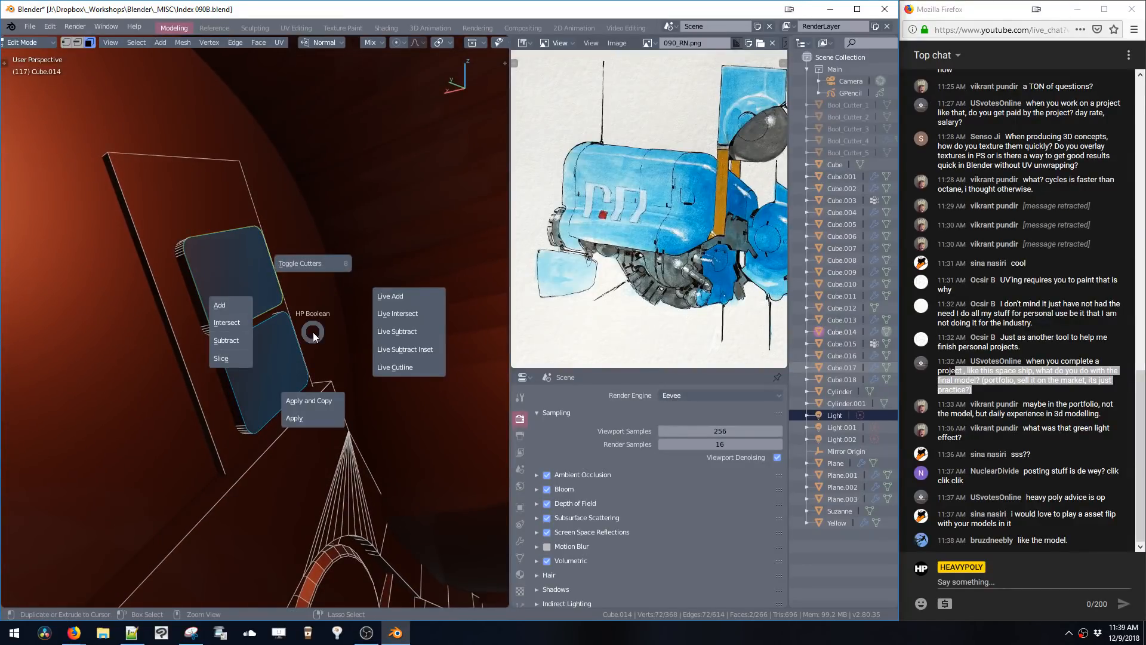
pyautogui.click(225, 341)
# - Extrude the upper end face of the slat with the two rounded cutouts to lengthen it
pyautogui.moveTo(224, 341); pyautogui.dragTo(223, 236, button='middle')
pyautogui.click(193, 218)
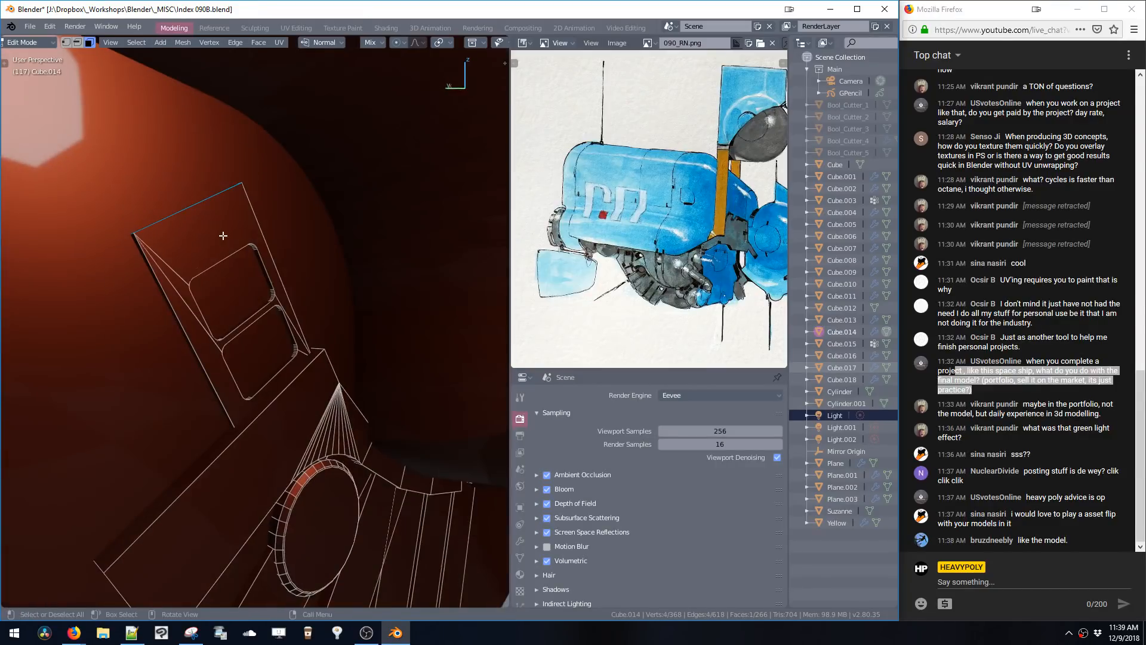
pyautogui.press('e')
pyautogui.click(257, 173)
# - Select the whole slat with the rounded cutouts and move it -0.146 m along Y
pyautogui.moveTo(263, 191); pyautogui.dragTo(234, 321, button='middle')
pyautogui.hotkey('ctrl', 'l')
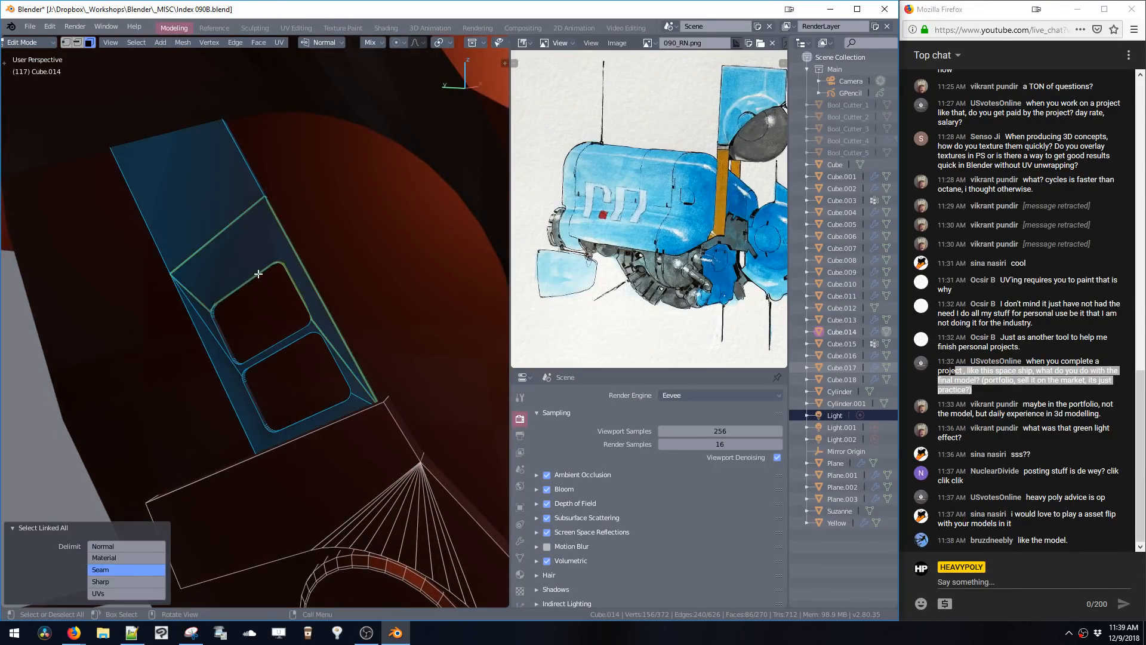
pyautogui.press('g')
pyautogui.press('y')
pyautogui.click(378, 247)
# - Reposition the cutout slat along Y and Z, raising it 0.068 m and lowering it 0.0572 m above the neighbouring slat
pyautogui.moveTo(379, 247); pyautogui.dragTo(341, 246, button='middle')
pyautogui.press('g')
pyautogui.press('y')
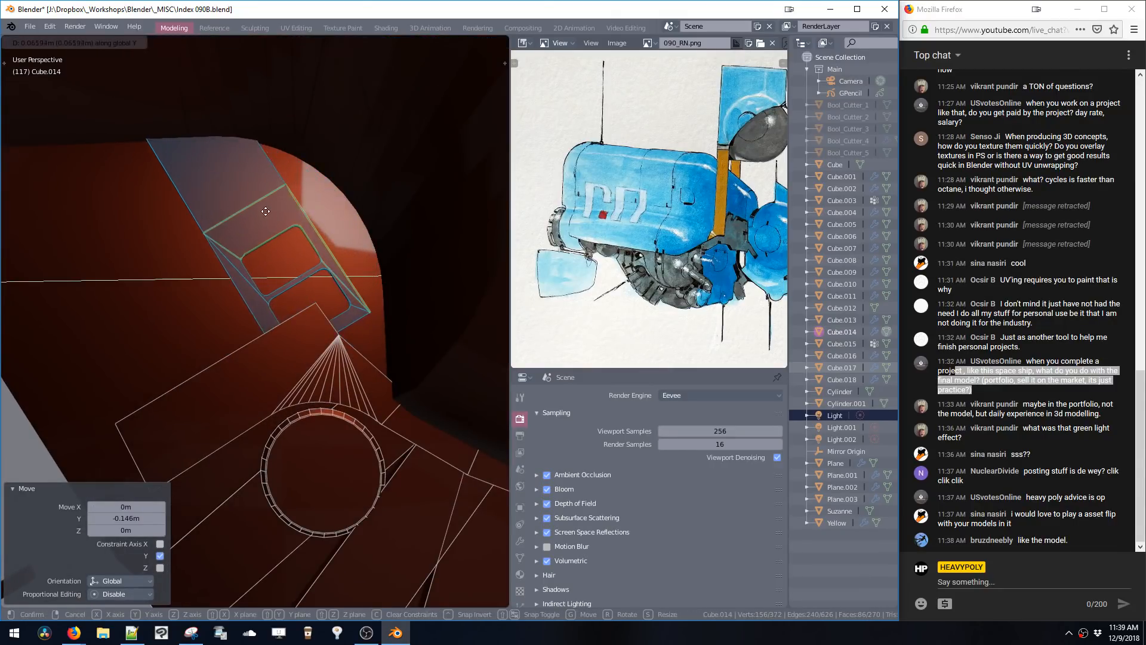
pyautogui.click(284, 279)
pyautogui.press('g')
pyautogui.press('y')
pyautogui.click(284, 306)
pyautogui.press('g')
pyautogui.press('y')
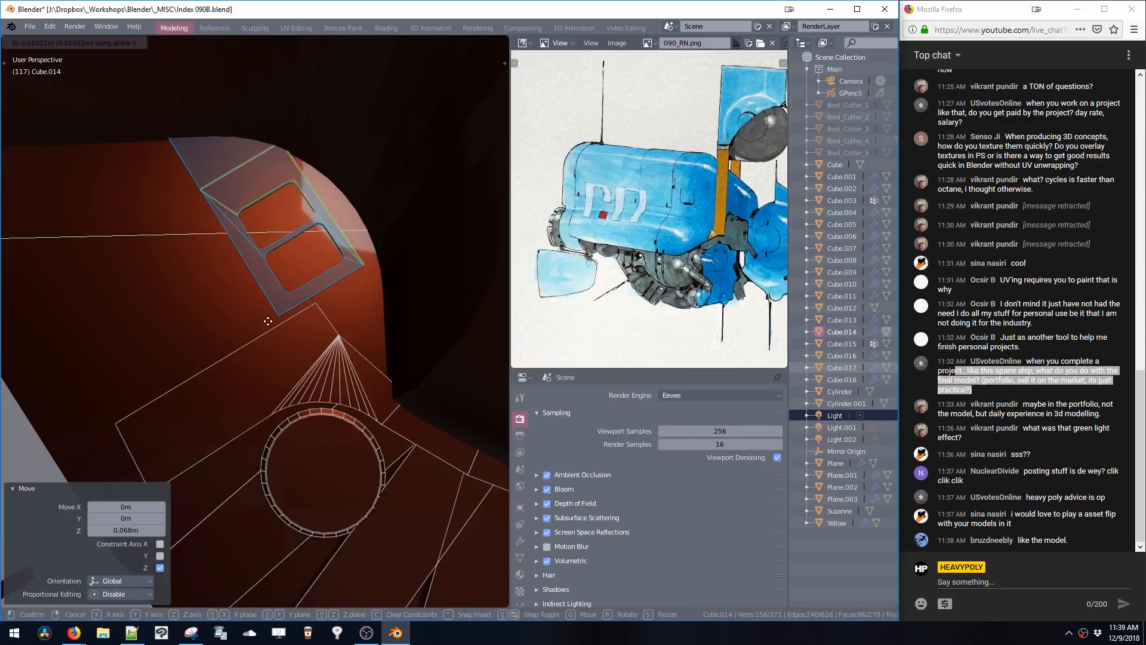
pyautogui.click(231, 328)
pyautogui.press('g')
pyautogui.press('y')
pyautogui.click(228, 366)
# - Fine-tune the cutout slat by moving it -0.0233 m along Y, adjusting its height and shifting it 0.0104 m along Y
pyautogui.press('g')
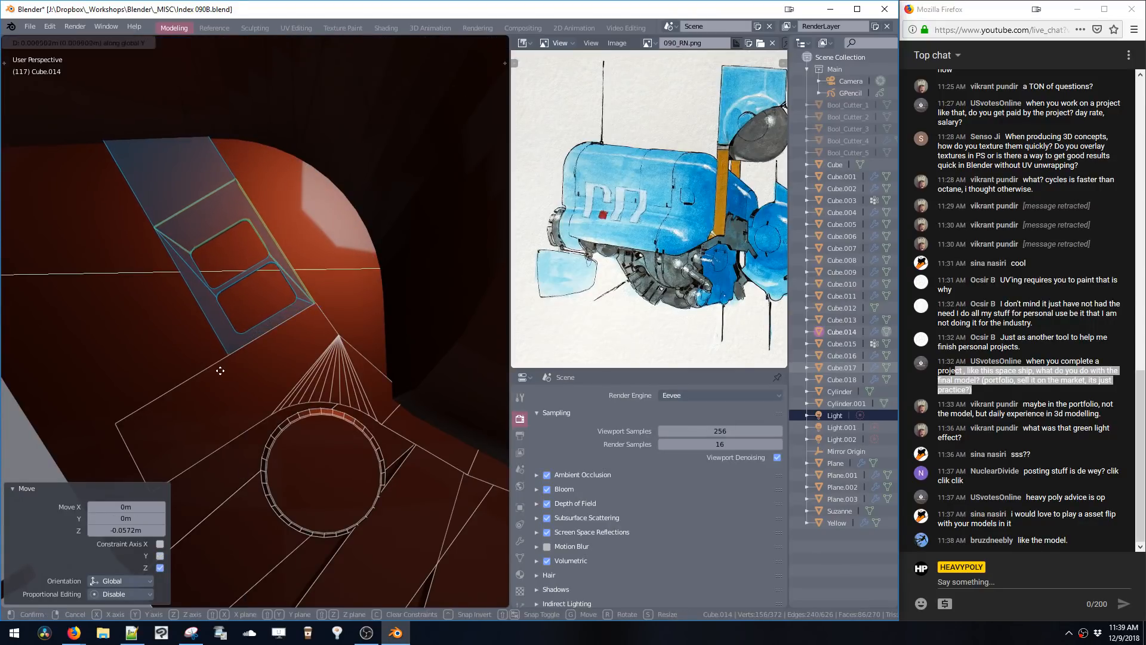
pyautogui.press('y')
pyautogui.click(218, 371)
pyautogui.press('g')
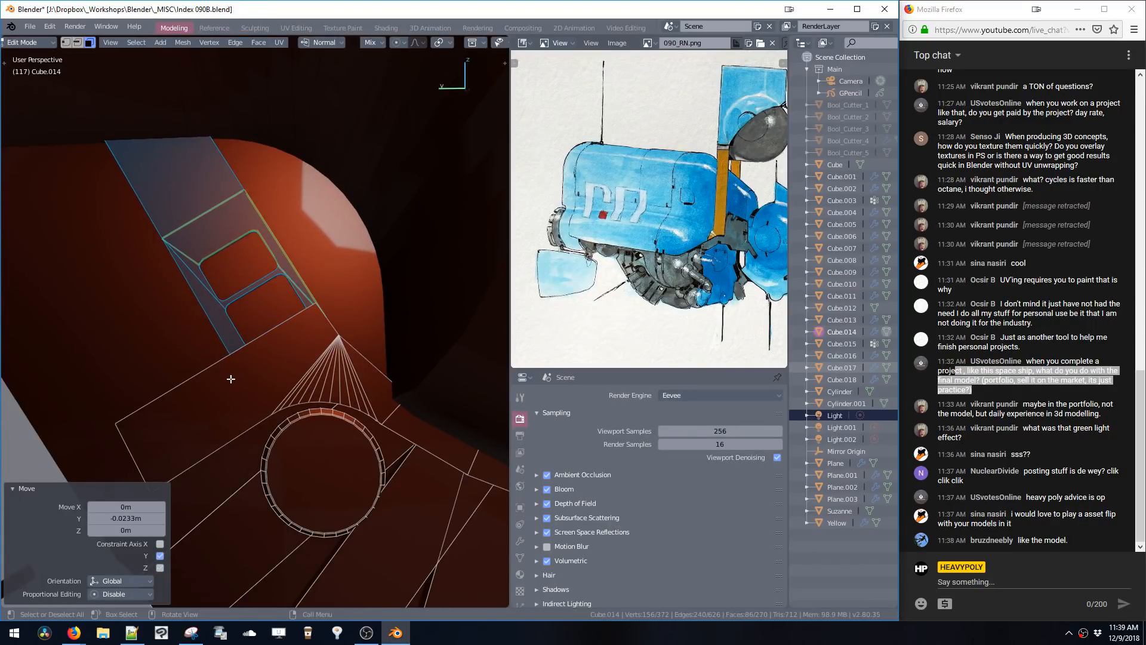
pyautogui.press('z')
pyautogui.click(226, 369)
pyautogui.press('g')
pyautogui.press('y')
pyautogui.click(221, 334)
# - Select the round disc, the adjoining wide slat and the cutout slat, and move them together -0.00858 m along Y
pyautogui.scroll(-3, 215, 300)
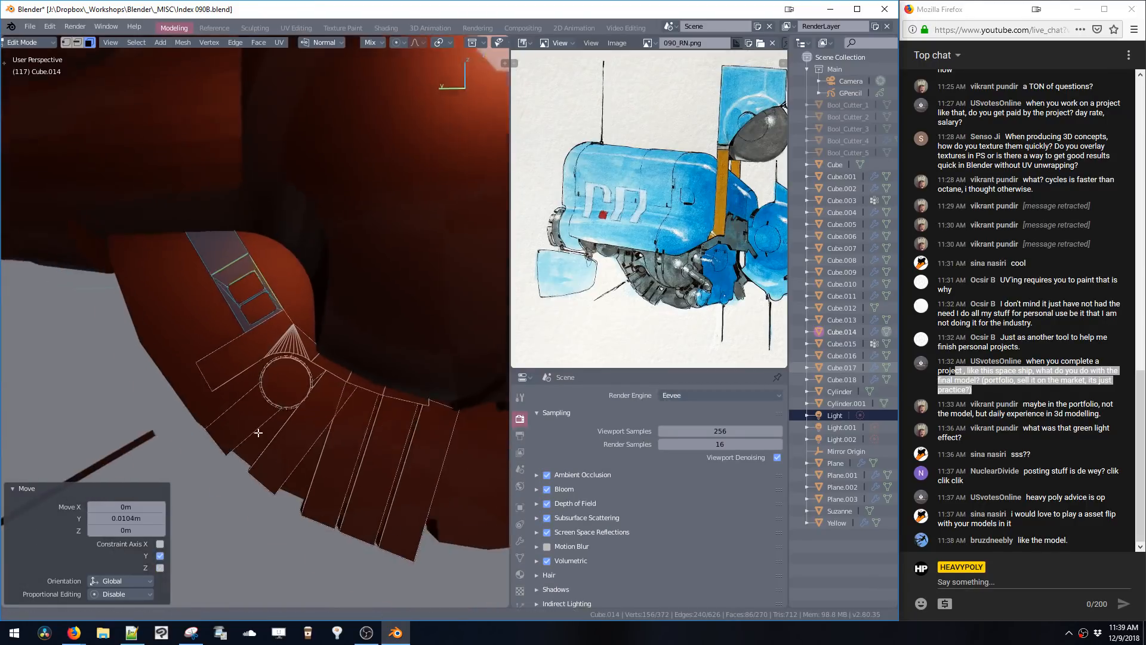
pyautogui.hotkey('ctrl', 'l')
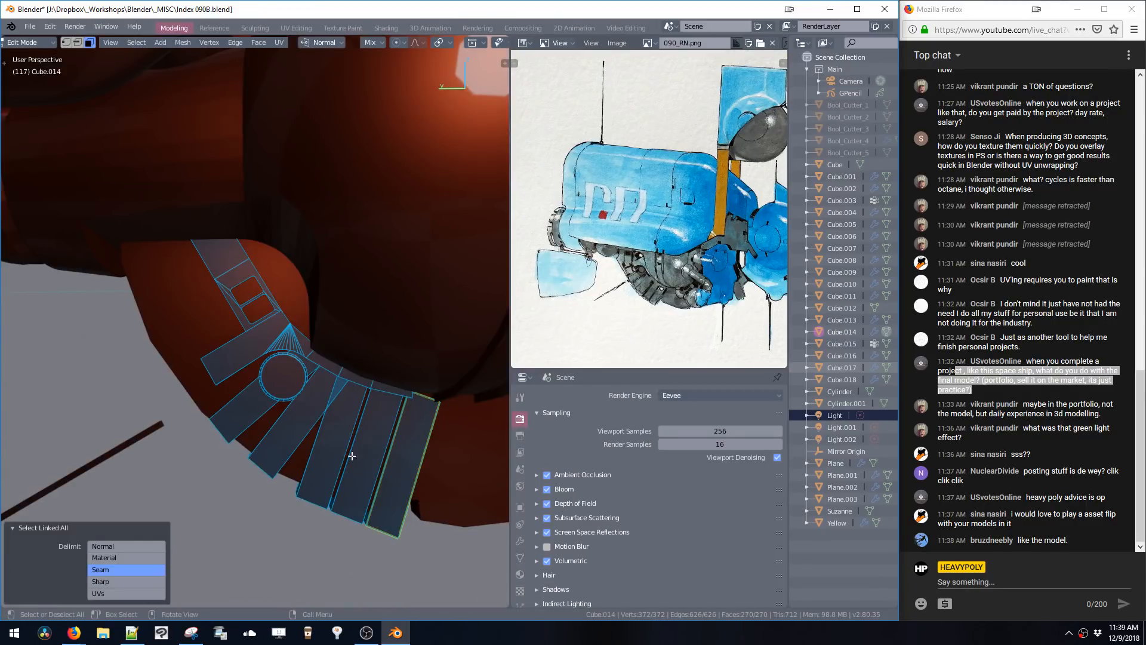
pyautogui.hotkey('alt', 'a')
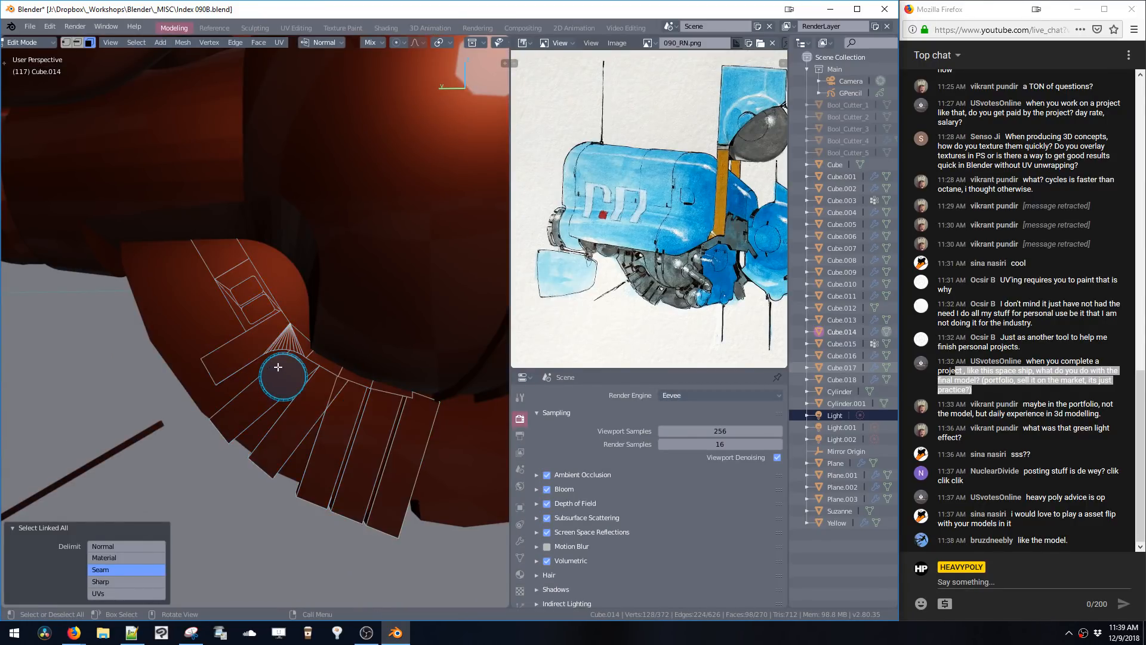
pyautogui.click(261, 333)
pyautogui.hotkey('ctrl', 'l')
pyautogui.keyDown('shift'); pyautogui.click(257, 322); pyautogui.keyUp('shift')
pyautogui.hotkey('ctrl', 'l')
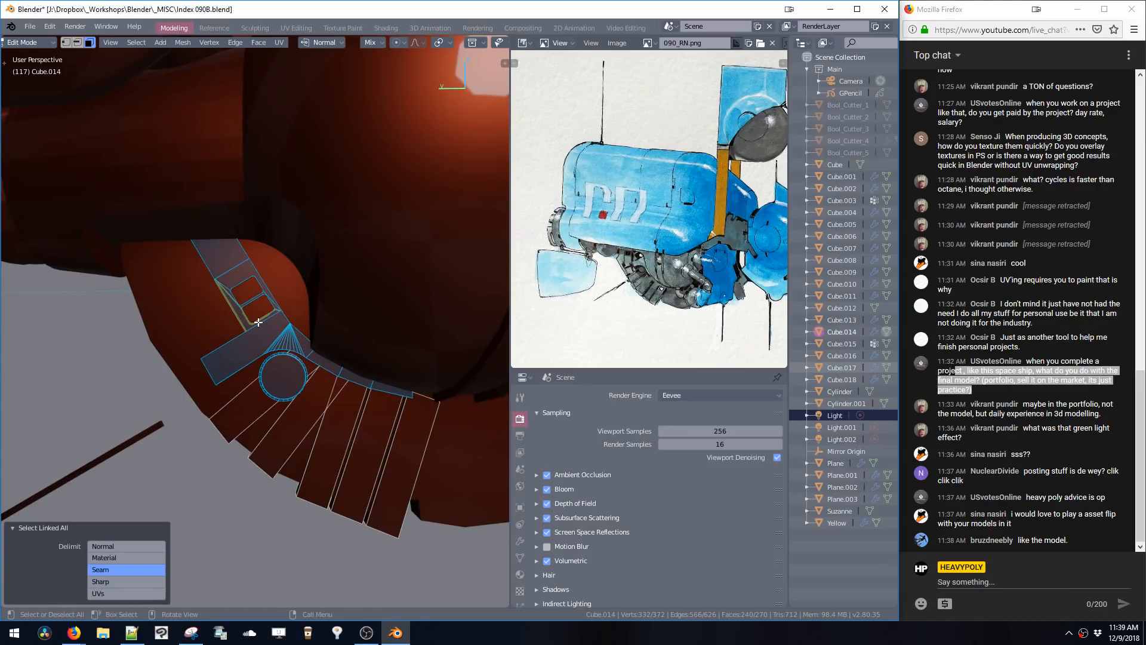
pyautogui.press('g')
pyautogui.press('y')
pyautogui.click(271, 315)
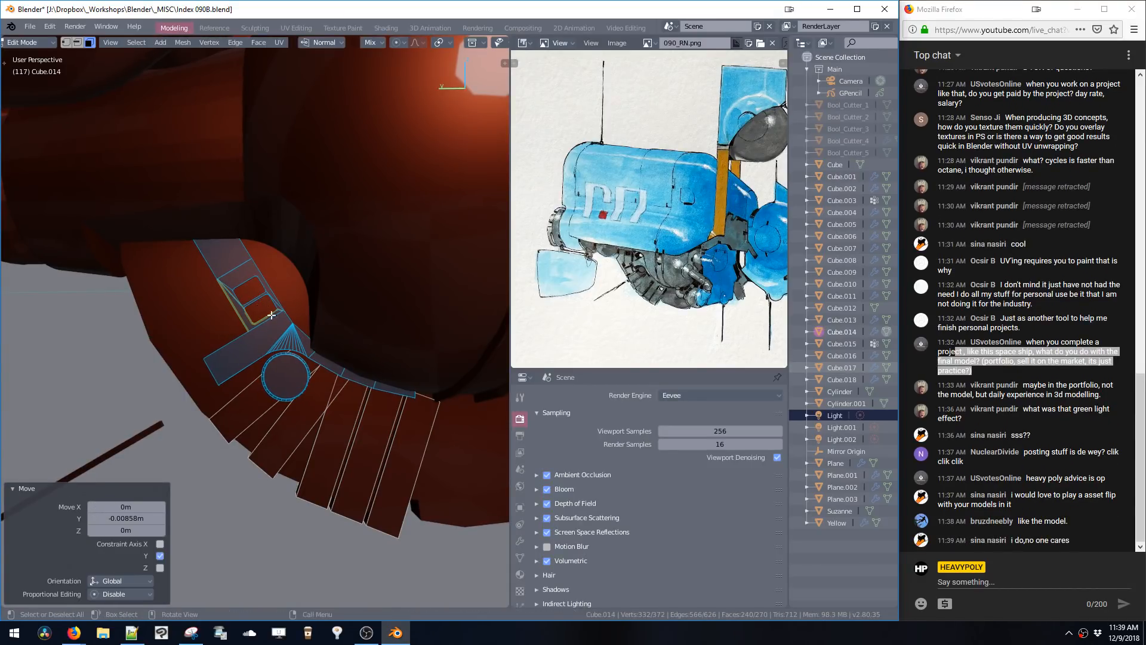
# - Select the linked flat faces along the slats' inner edge at 25° sharpness and extrude them along their normals with a -0.110 offset
pyautogui.moveTo(272, 315)
pyautogui.mouseDown(button='middle')
pyautogui.moveTo(296, 313)
pyautogui.moveTo(262, 319)
pyautogui.mouseUp(button='middle')
pyautogui.click(277, 322)
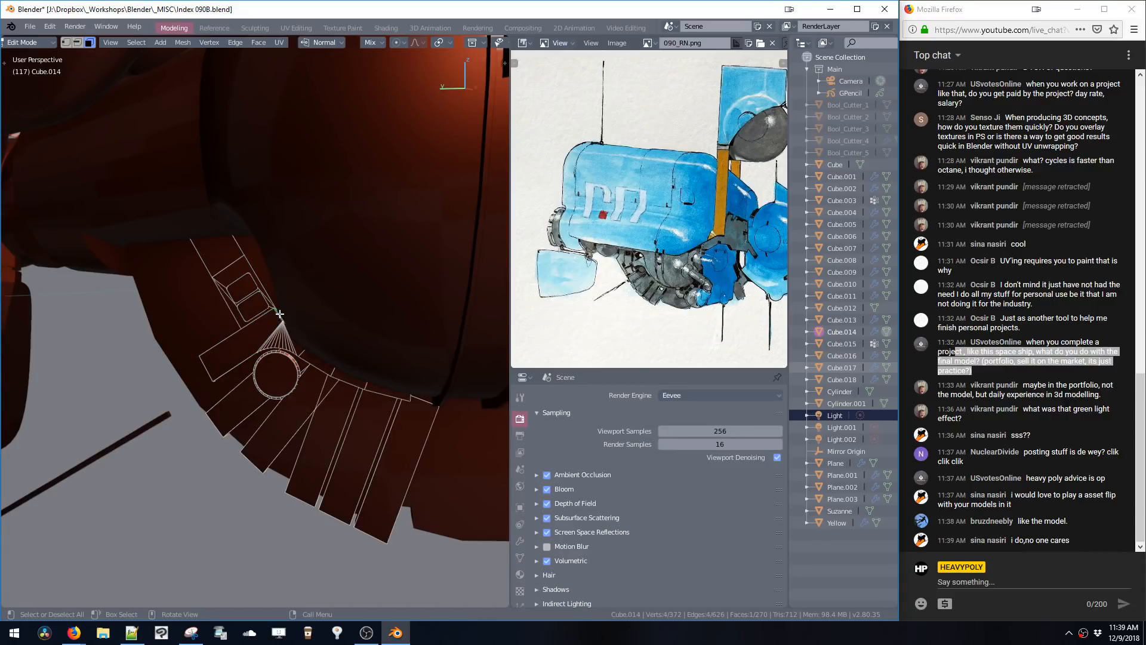
pyautogui.hotkey('alt', 'z')
pyautogui.hotkey('alt', 'z')
pyautogui.press('KP_Decimal')
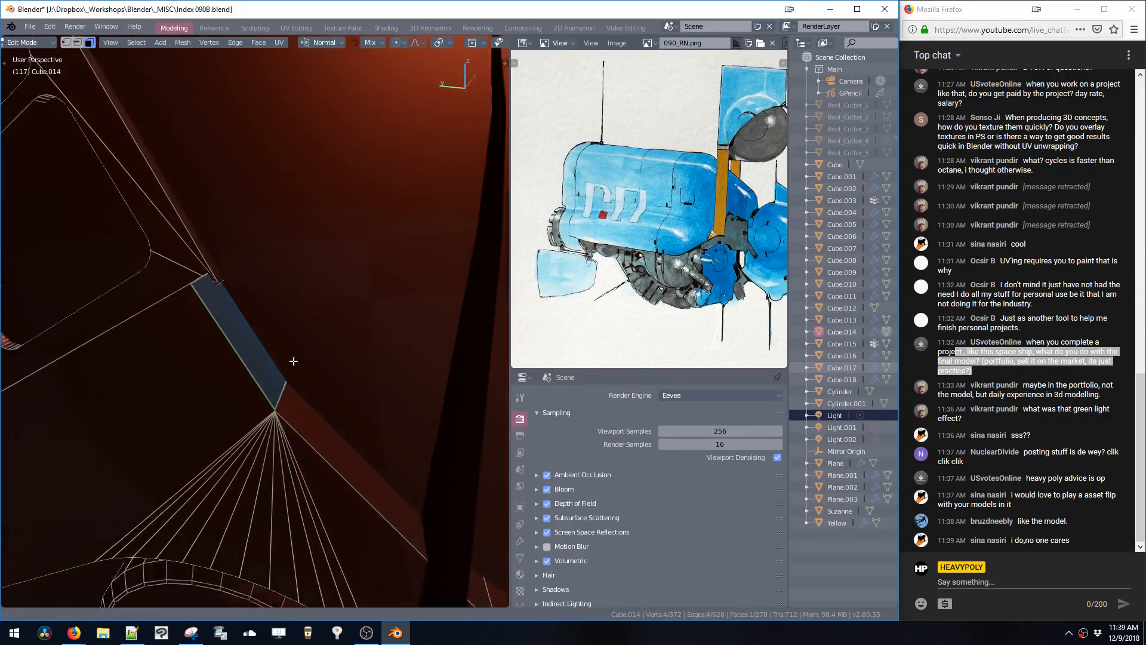
pyautogui.scroll(-2, 293, 361)
pyautogui.press('a')
pyautogui.click(356, 444)
pyautogui.scroll(-2, 341, 508)
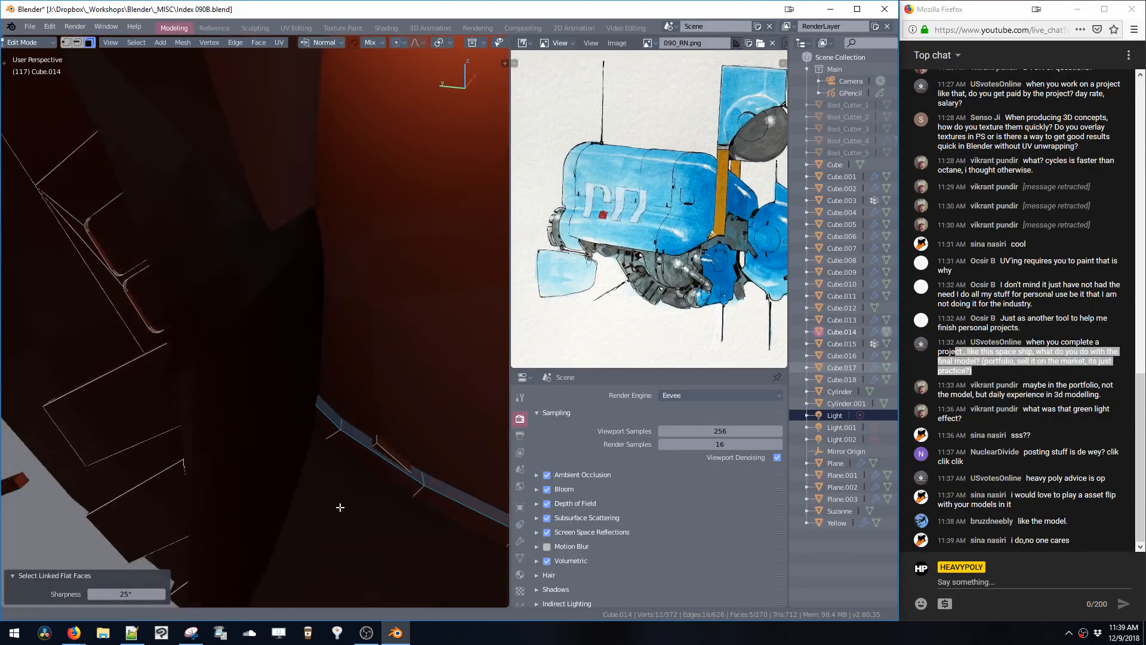
pyautogui.moveTo(340, 507); pyautogui.dragTo(377, 412, button='middle')
pyautogui.hotkey('alt', 'e')
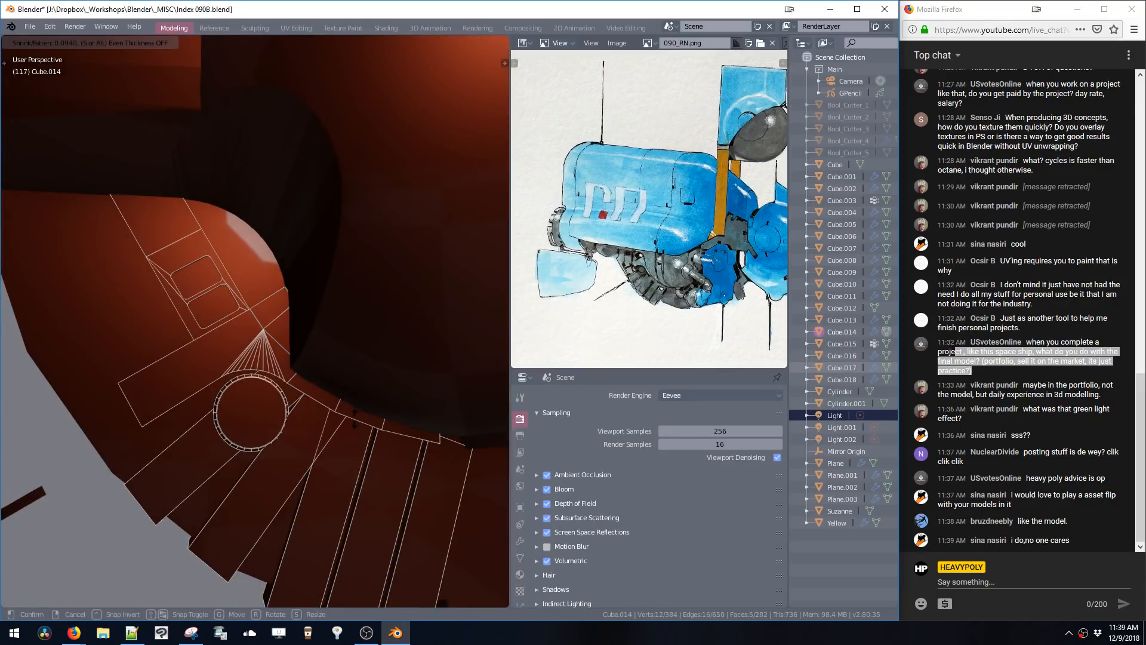
pyautogui.click(340, 308)
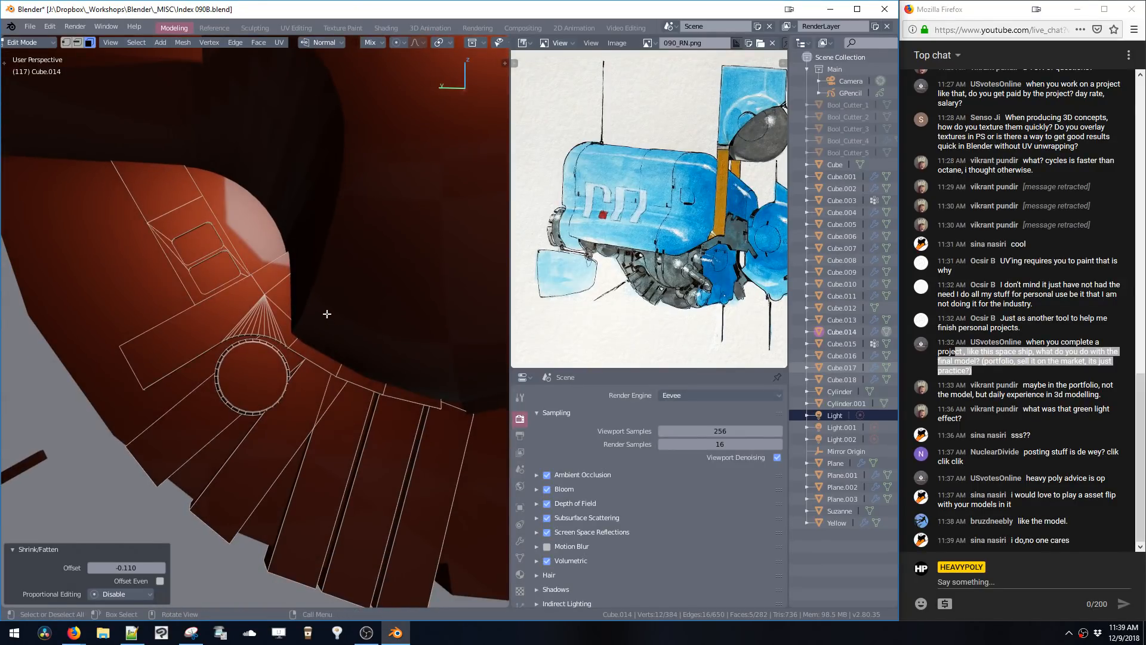
pyautogui.keyDown('shift'); pyautogui.moveTo(327, 314); pyautogui.dragTo(349, 365, button='middle'); pyautogui.keyUp('shift')
pyautogui.keyDown('shift'); pyautogui.moveTo(309, 333); pyautogui.dragTo(236, 282, button='middle'); pyautogui.keyUp('shift')
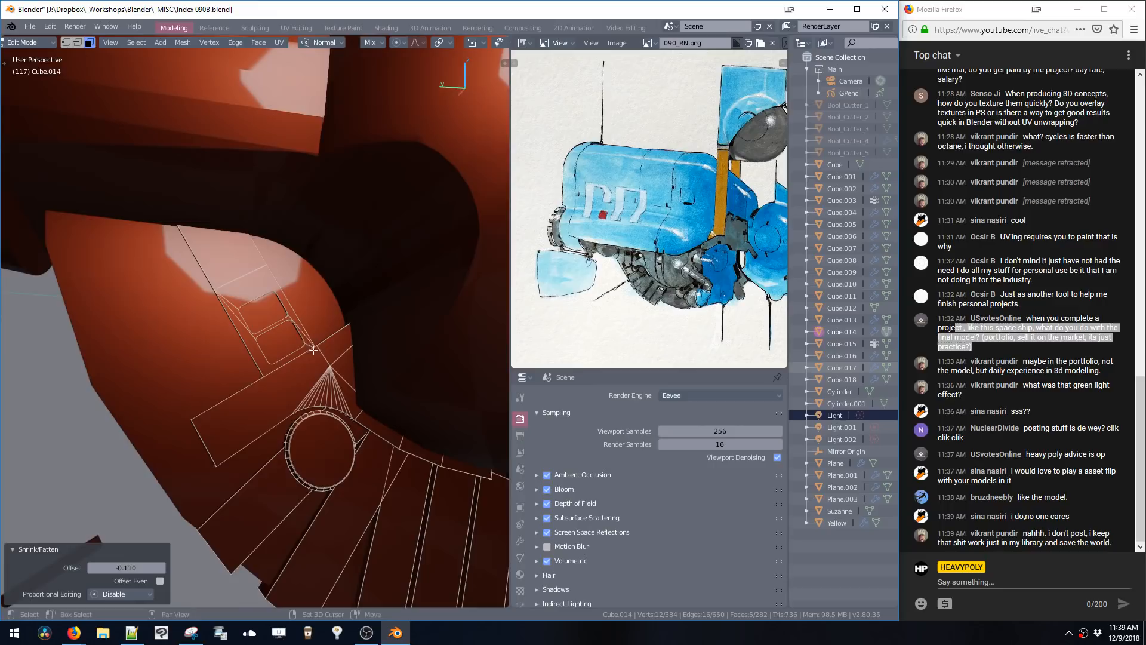
# - Select the whole cutout slat and move it -0.082 m along Y, raising it 0.056 m along Z
pyautogui.doubleClick(236, 281)
pyautogui.press('g')
pyautogui.press('y')
pyautogui.click(275, 275)
pyautogui.press('g')
pyautogui.press('z')
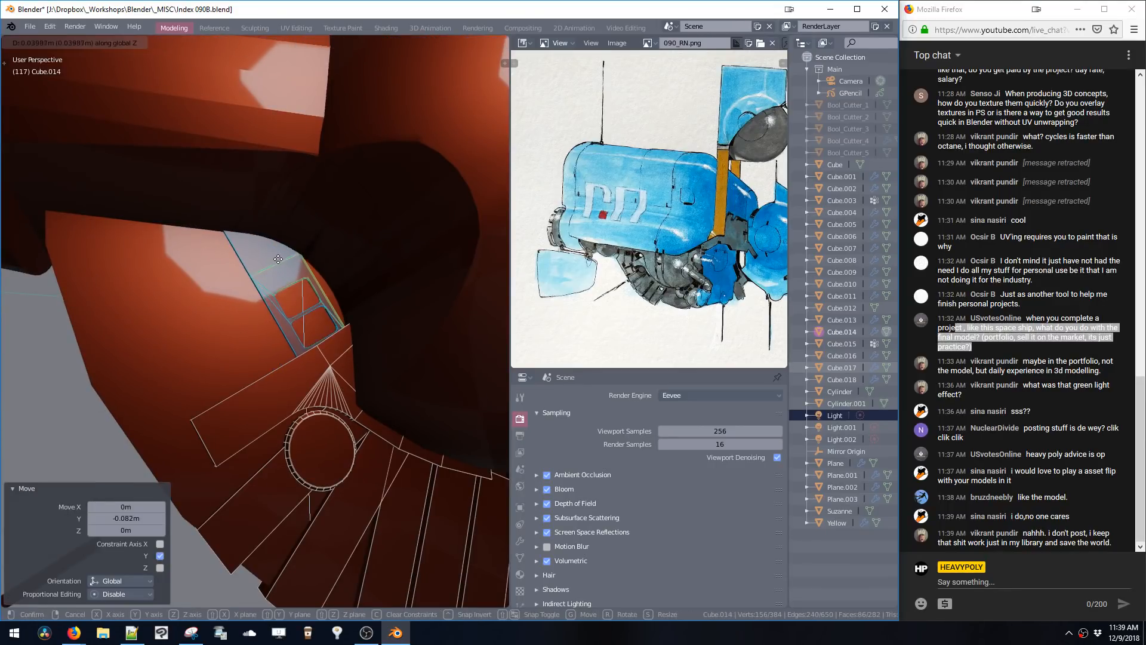
pyautogui.click(278, 263)
# - Move the cutout slat 0.0424 m along Y and -0.0201 m along Z to sit by the wide slat
pyautogui.press('g')
pyautogui.press('y')
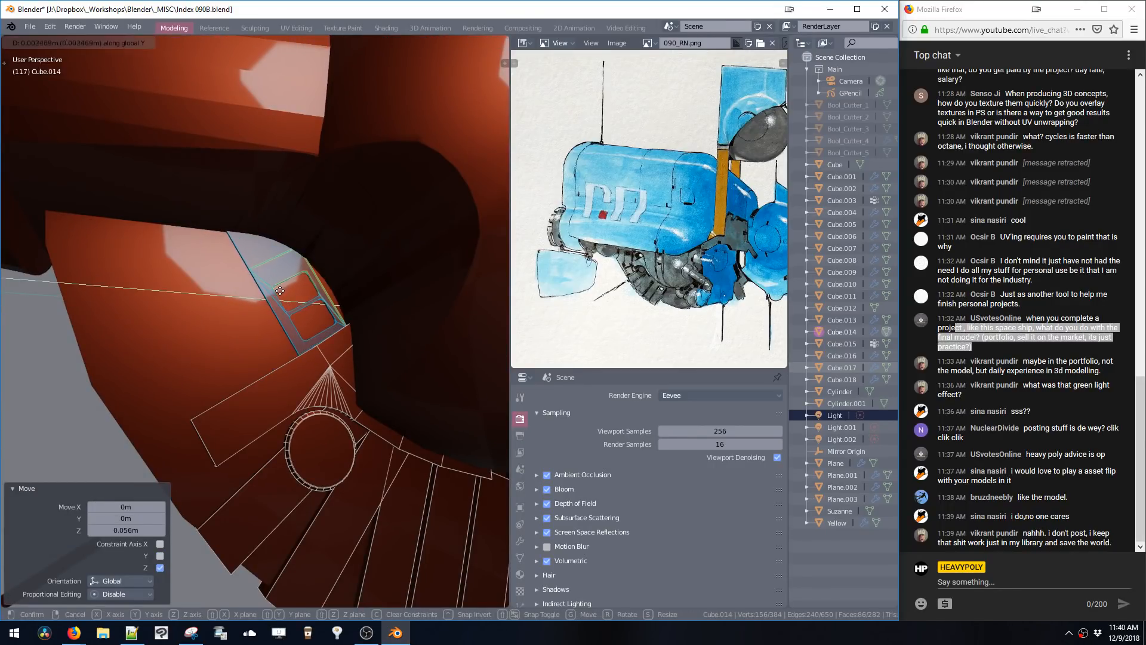
pyautogui.click(273, 298)
pyautogui.press('g')
pyautogui.press('z')
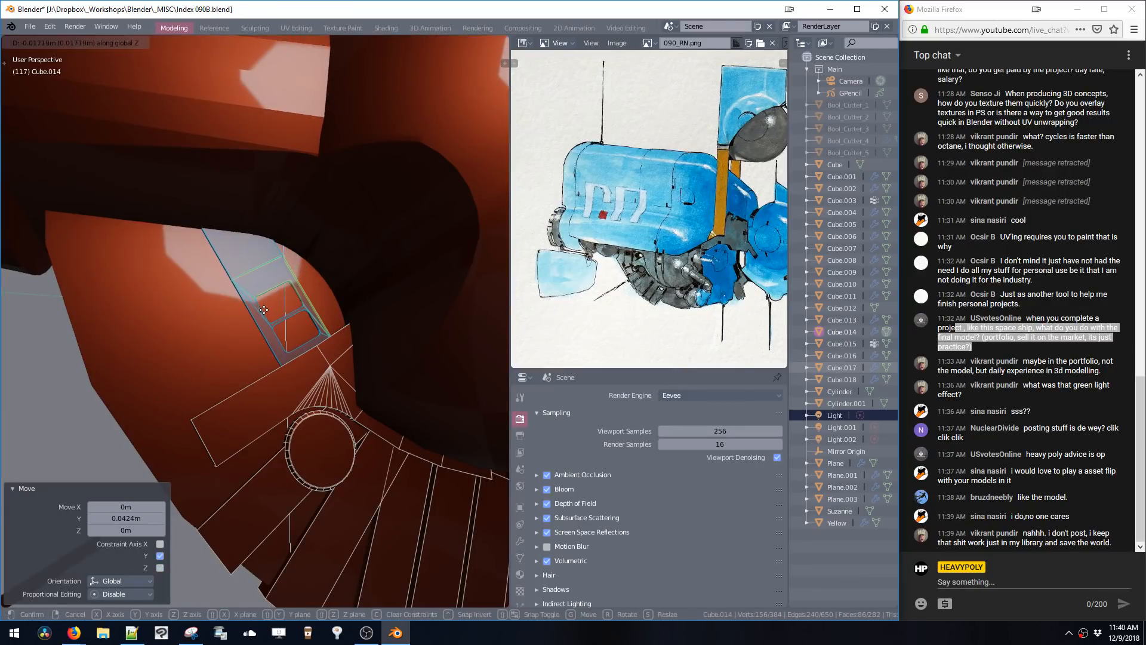
pyautogui.click(263, 311)
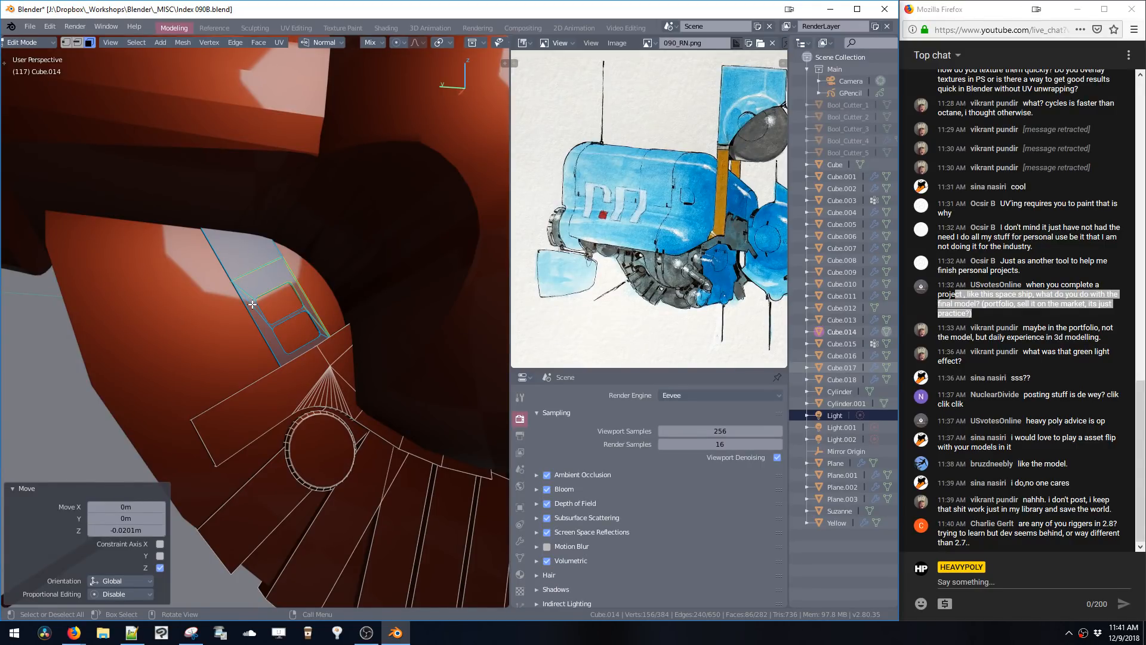
# - Readjust the cutout slat's position along Y and Z, finishing with a -0.042 m shift along Y
pyautogui.moveTo(270, 422); pyautogui.dragTo(307, 377, button='middle')
pyautogui.press('g')
pyautogui.press('y')
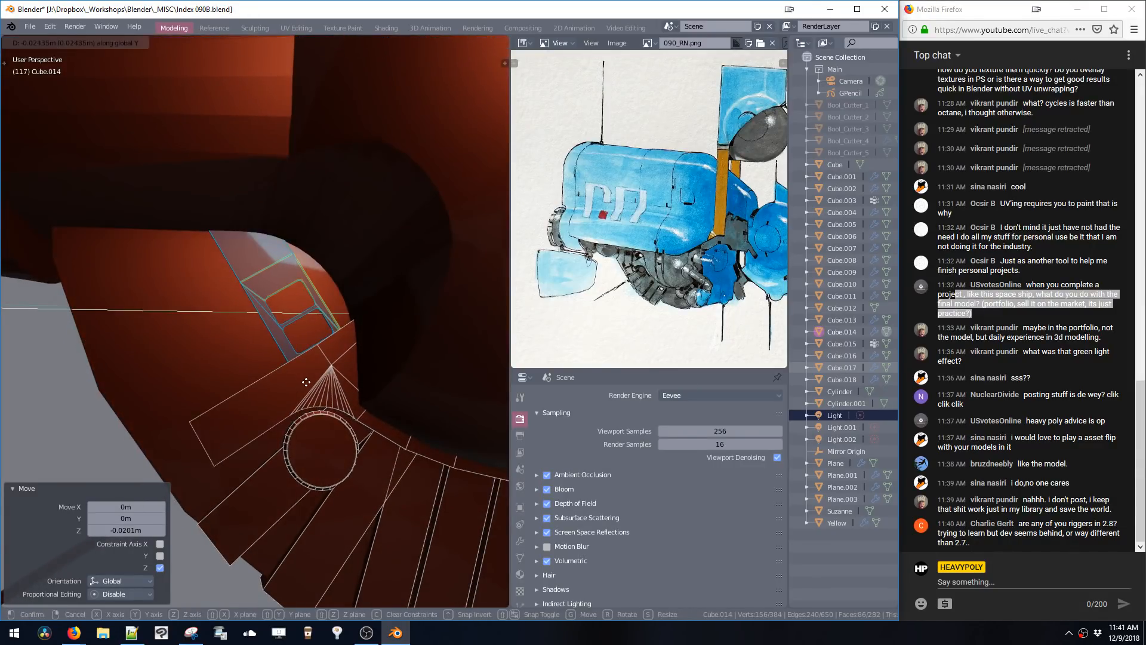
pyautogui.click(306, 382)
pyautogui.press('g')
pyautogui.press('z')
pyautogui.click(310, 369)
pyautogui.press('g')
pyautogui.press('y')
pyautogui.click(330, 364)
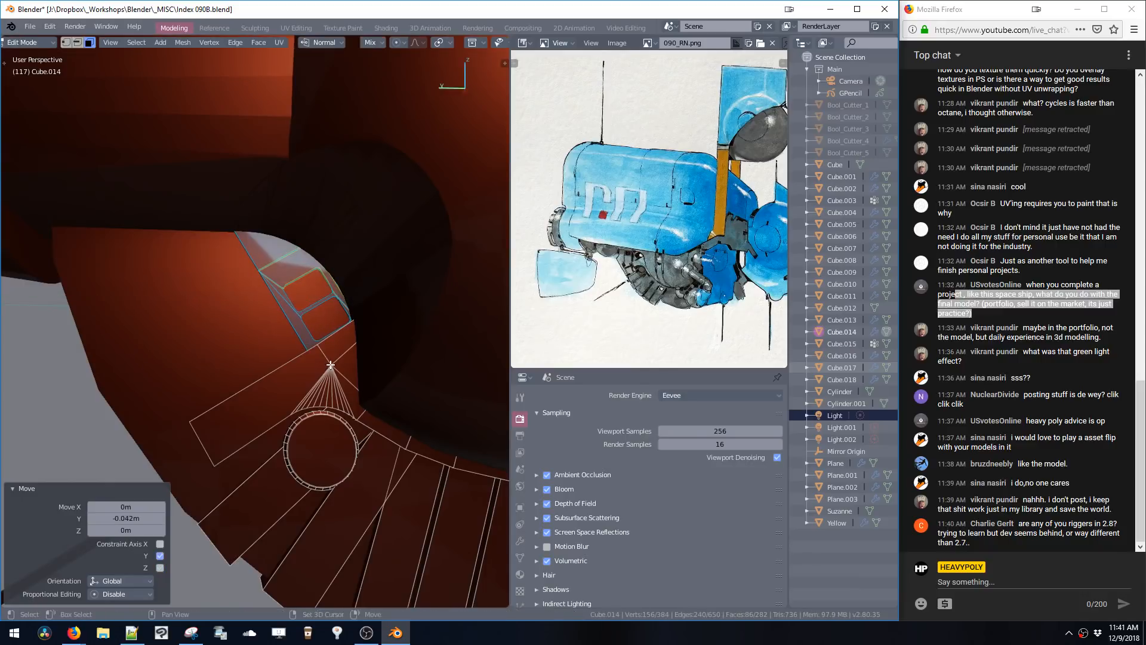
# - Fine-tune the cutout slat against the wide slat by shifting it 0.0137 m along Y and adjusting its height
pyautogui.press('g')
pyautogui.press('y')
pyautogui.click(330, 366)
pyautogui.press('g')
pyautogui.press('y')
pyautogui.click(327, 369)
pyautogui.press('g')
pyautogui.press('z')
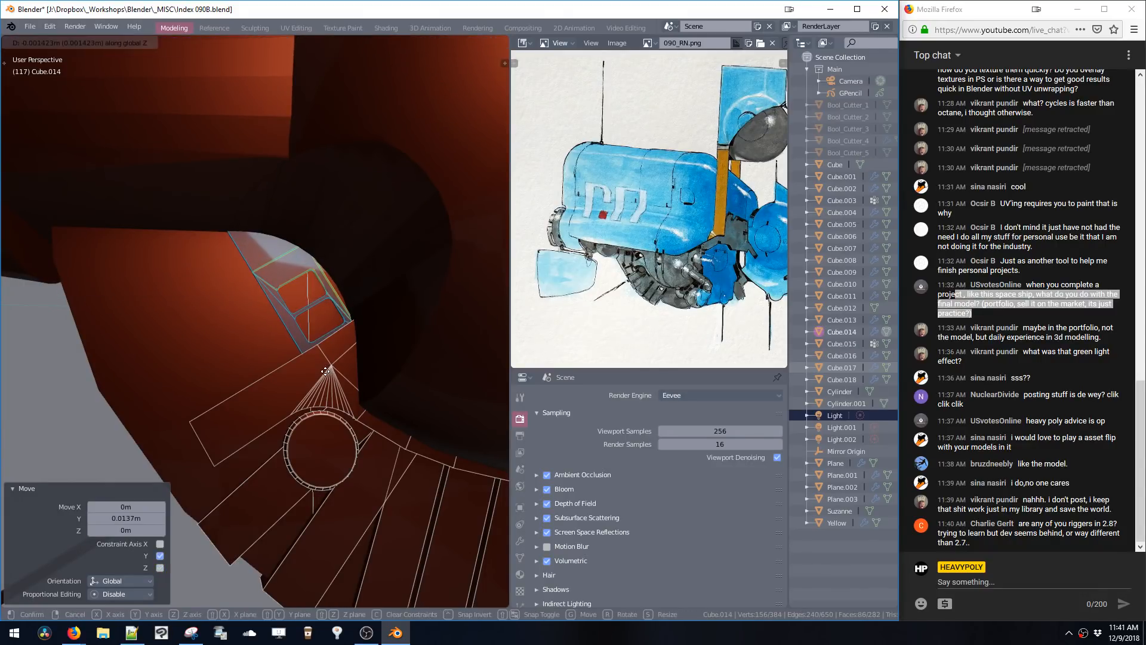
pyautogui.click(325, 371)
# - Select the two narrow edge faces near the cutout slat and extrude them along their normals with a -0.045 offset
pyautogui.moveTo(325, 371); pyautogui.dragTo(322, 346, button='middle')
pyautogui.click(307, 268)
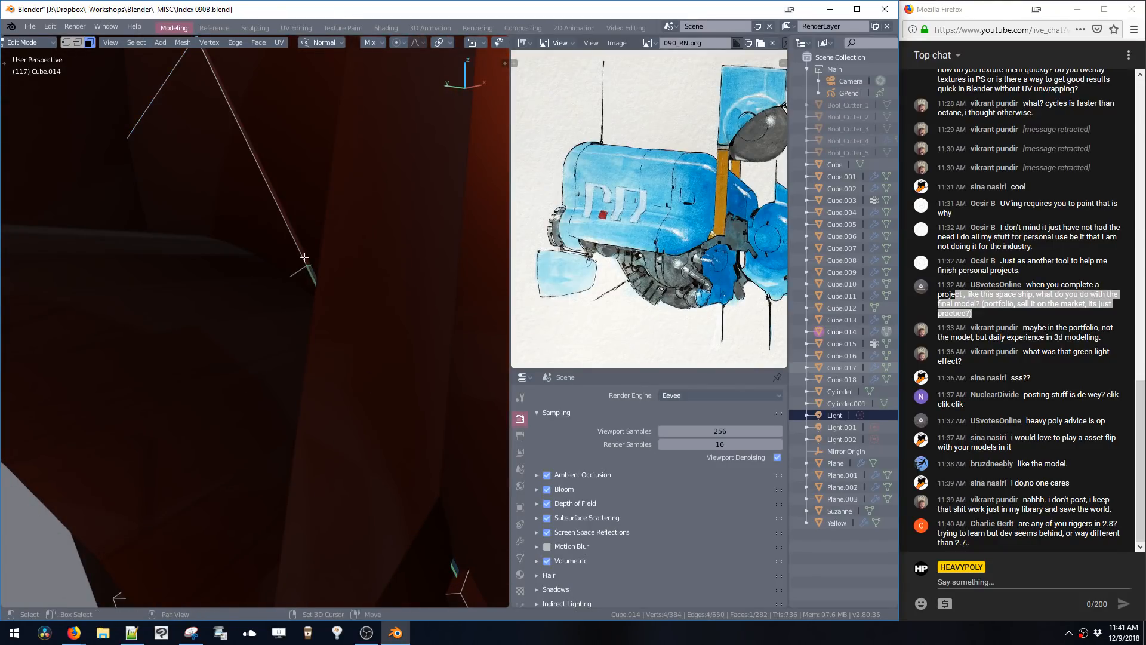
pyautogui.keyDown('shift'); pyautogui.click(305, 257); pyautogui.keyUp('shift')
pyautogui.moveTo(304, 257); pyautogui.dragTo(340, 253, button='middle')
pyautogui.press('e')
pyautogui.click(310, 335)
pyautogui.moveTo(309, 335); pyautogui.dragTo(320, 399, button='middle')
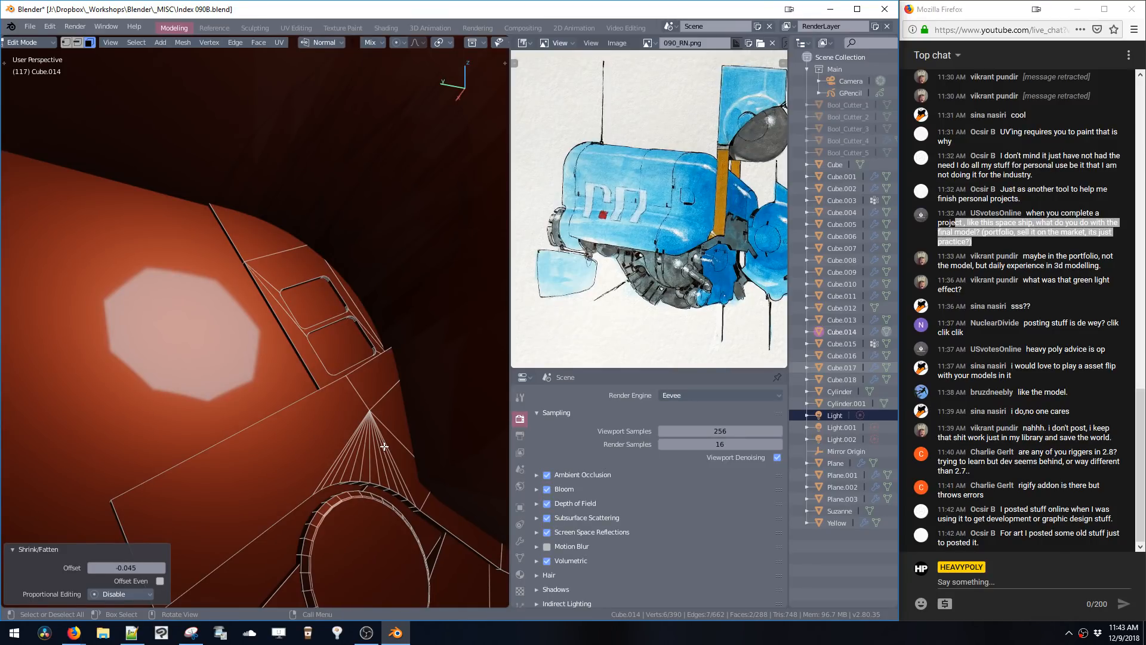
# - Select the linked flat faces of the wide slat around the disc and dissolve them into one face
pyautogui.moveTo(407, 295); pyautogui.dragTo(328, 337, button='middle')
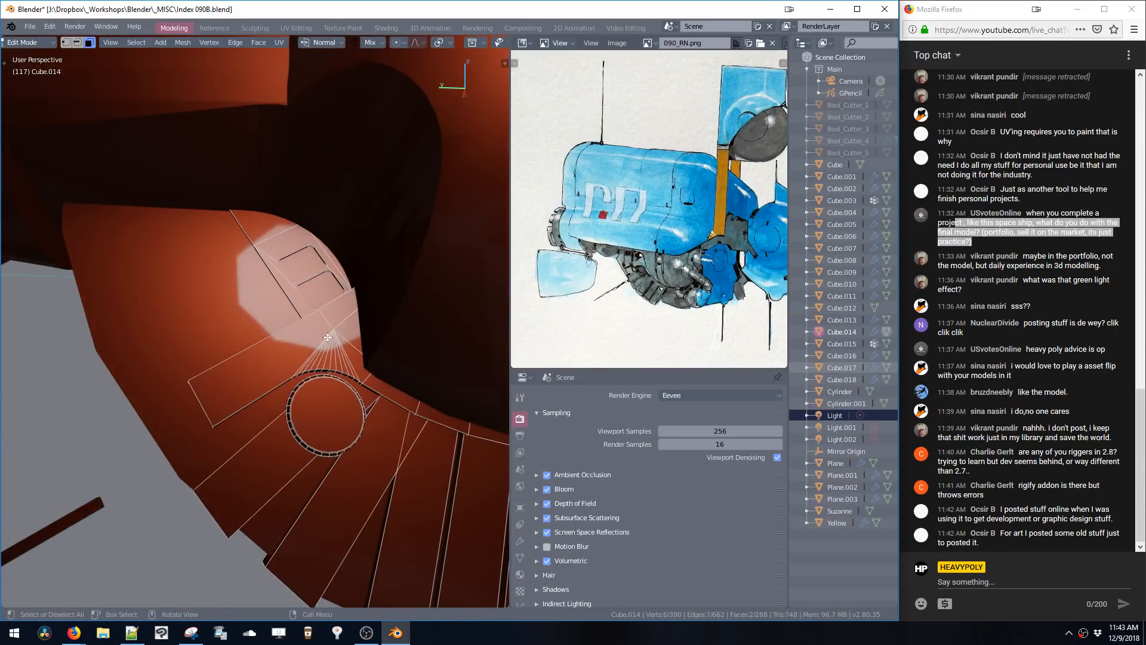
pyautogui.click(323, 341)
pyautogui.press('s')
pyautogui.click(379, 382)
pyautogui.moveTo(361, 374); pyautogui.dragTo(311, 323, button='middle')
pyautogui.hotkey('ctrl', 'x')
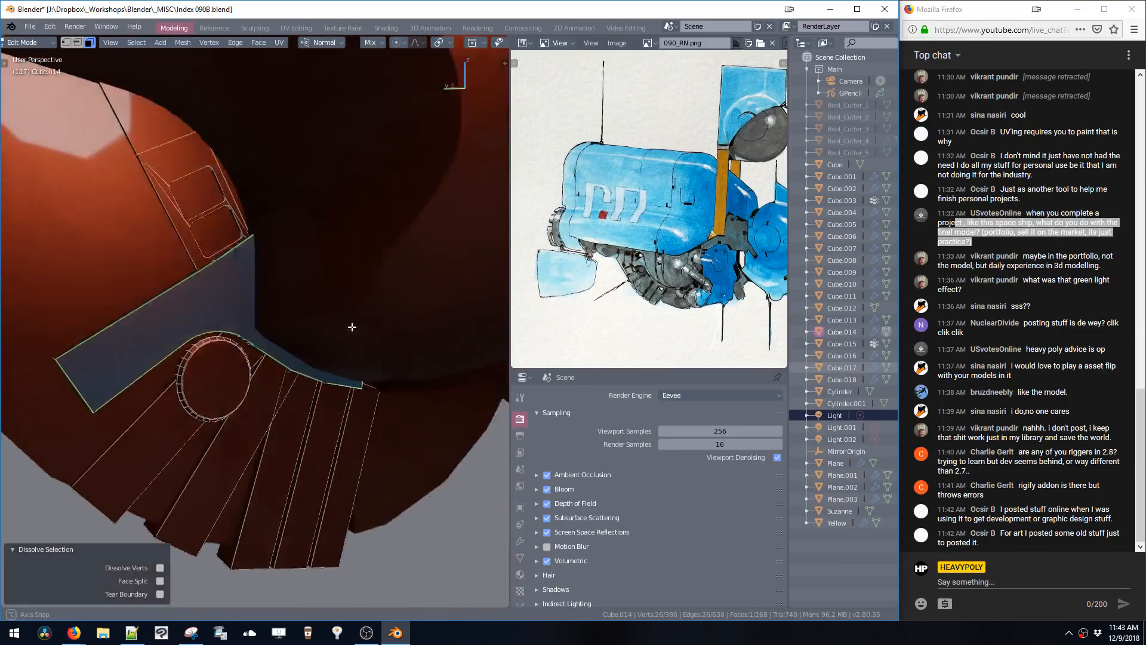
# - Dissolve the surplus edge where the wide slat meets the cutout slat, including its vertices
pyautogui.press('s')
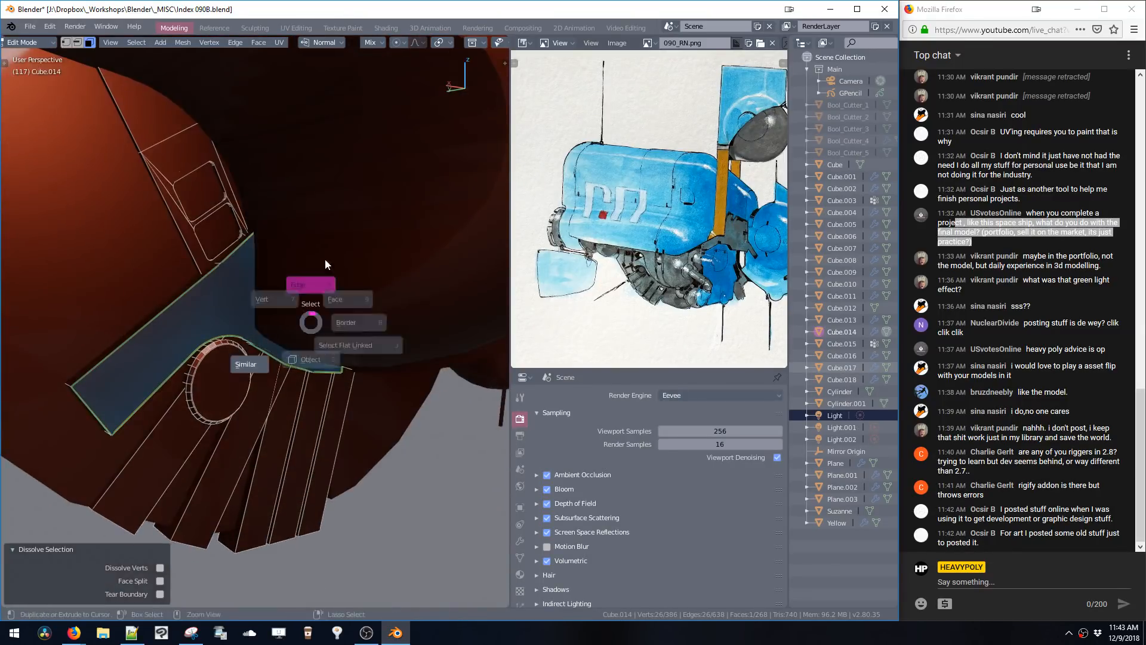
pyautogui.click(325, 263)
pyautogui.click(218, 267)
pyautogui.keyDown('alt'); pyautogui.click(217, 267); pyautogui.keyUp('alt')
pyautogui.click(218, 267)
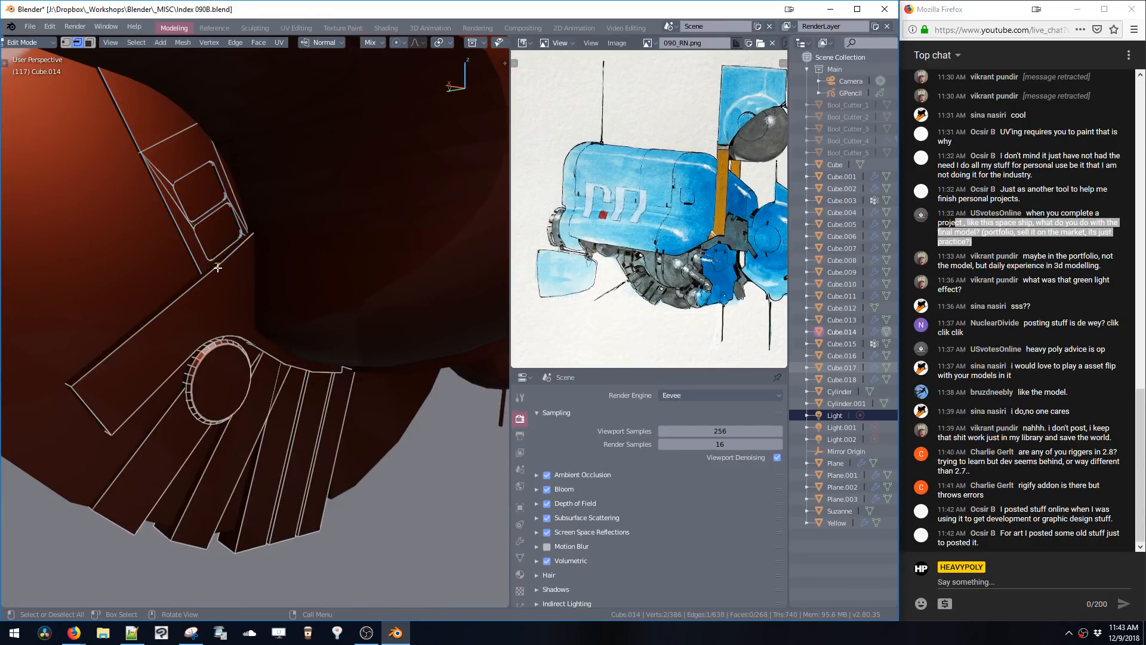
pyautogui.hotkey('ctrl', 'x')
# - Dissolve the surplus edge near the far end of the slats' inner rim strip, including its vertices
pyautogui.moveTo(289, 274); pyautogui.dragTo(378, 280, button='middle')
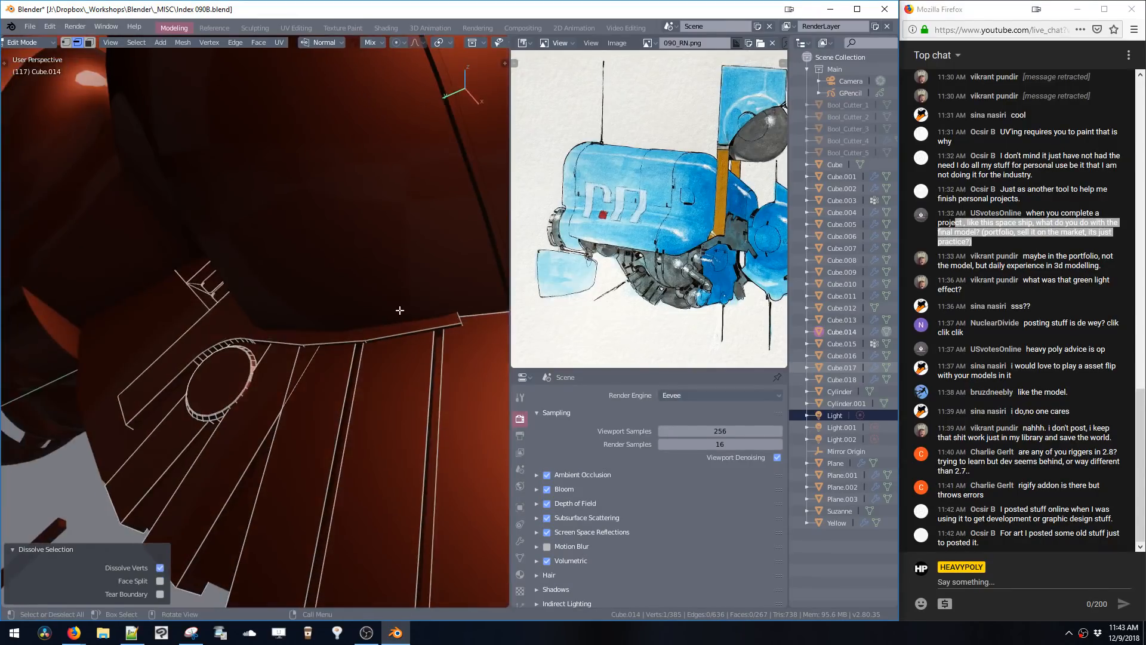
pyautogui.moveTo(370, 229); pyautogui.dragTo(417, 289)
pyautogui.moveTo(417, 289); pyautogui.dragTo(402, 393, button='middle')
pyautogui.press('g')
pyautogui.click(408, 309)
pyautogui.hotkey('ctrl', 'z')
pyautogui.hotkey('ctrl', 'x')
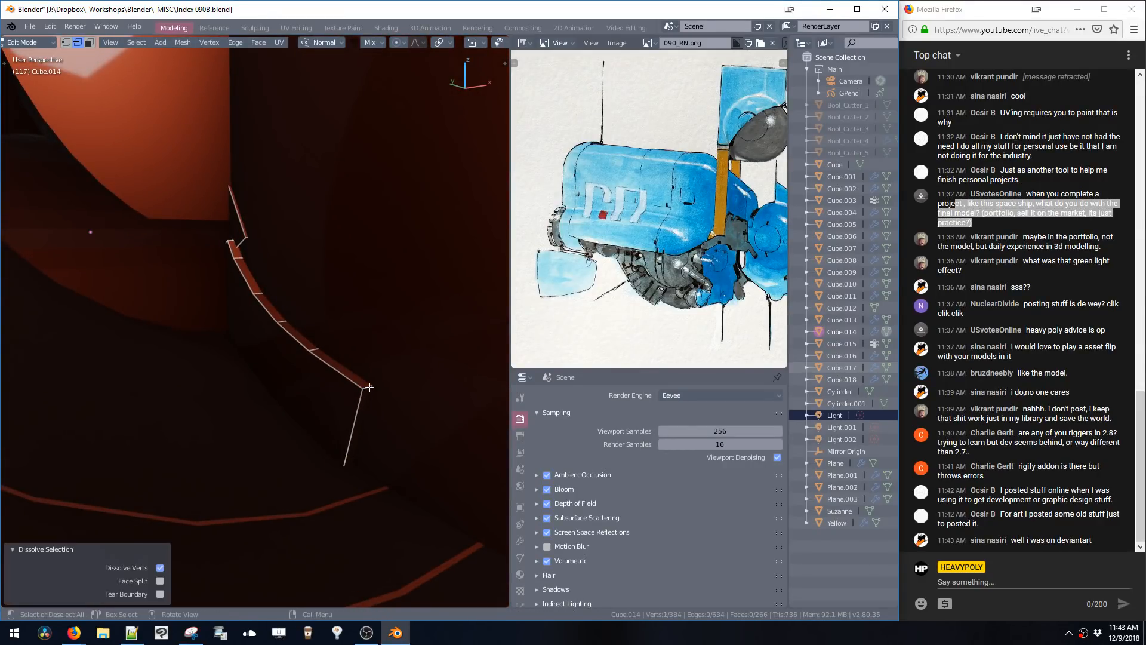
# - Move the end edge of the inner rim strip -0.0164 m along Y
pyautogui.hotkey('ctrl', 'z')
pyautogui.press('g')
pyautogui.press('y')
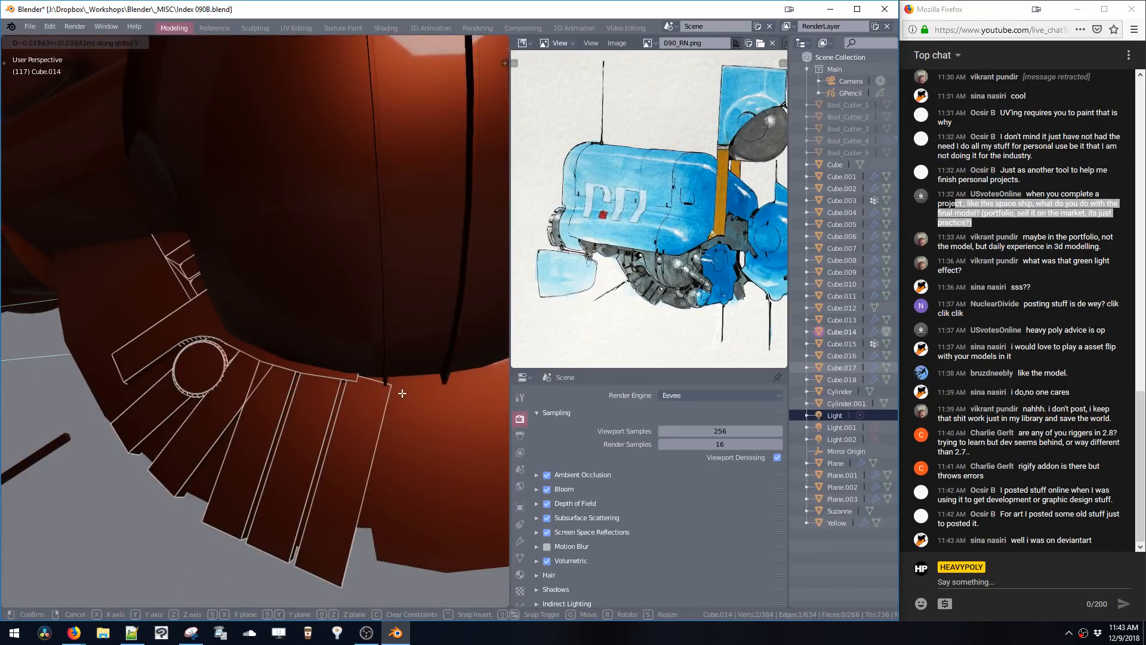
pyautogui.click(403, 393)
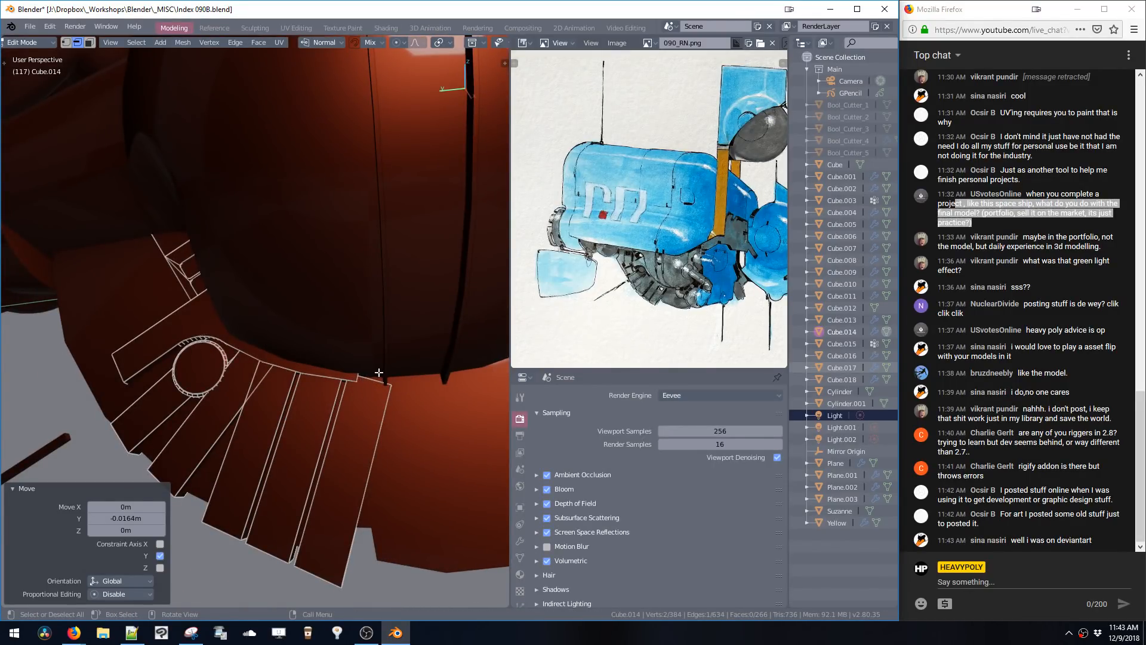
pyautogui.press('3')
pyautogui.moveTo(353, 374); pyautogui.dragTo(375, 324, button='middle')
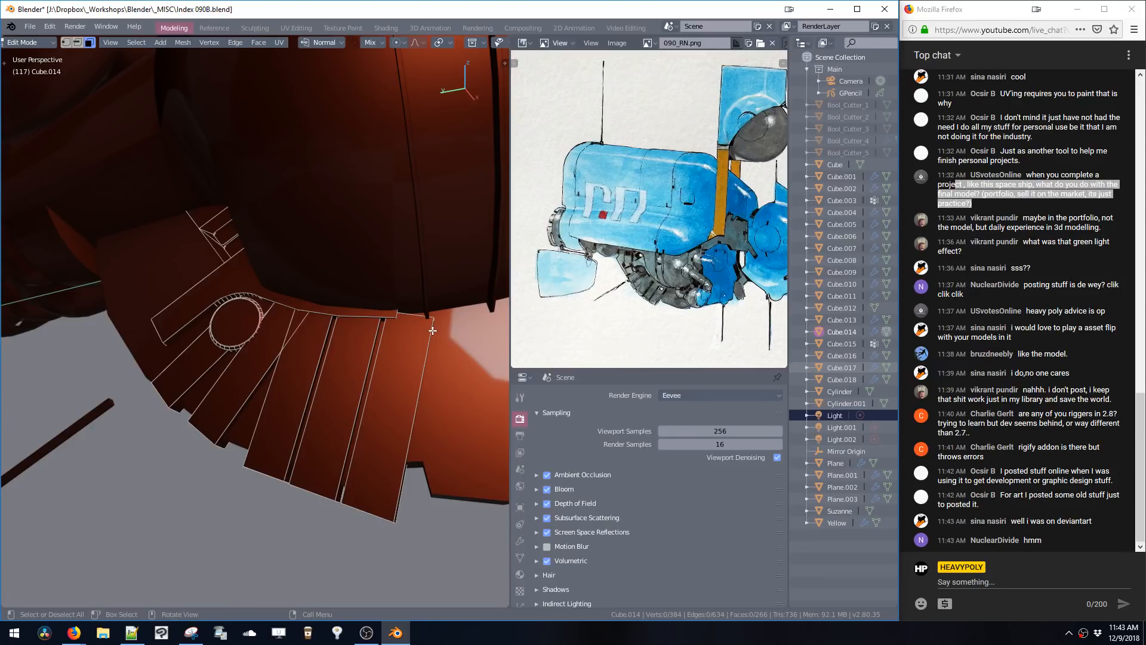
pyautogui.moveTo(412, 320); pyautogui.dragTo(330, 352, button='middle')
# - Leave the slat mesh and open the large curved plate beneath it for editing
pyautogui.press('Tab')
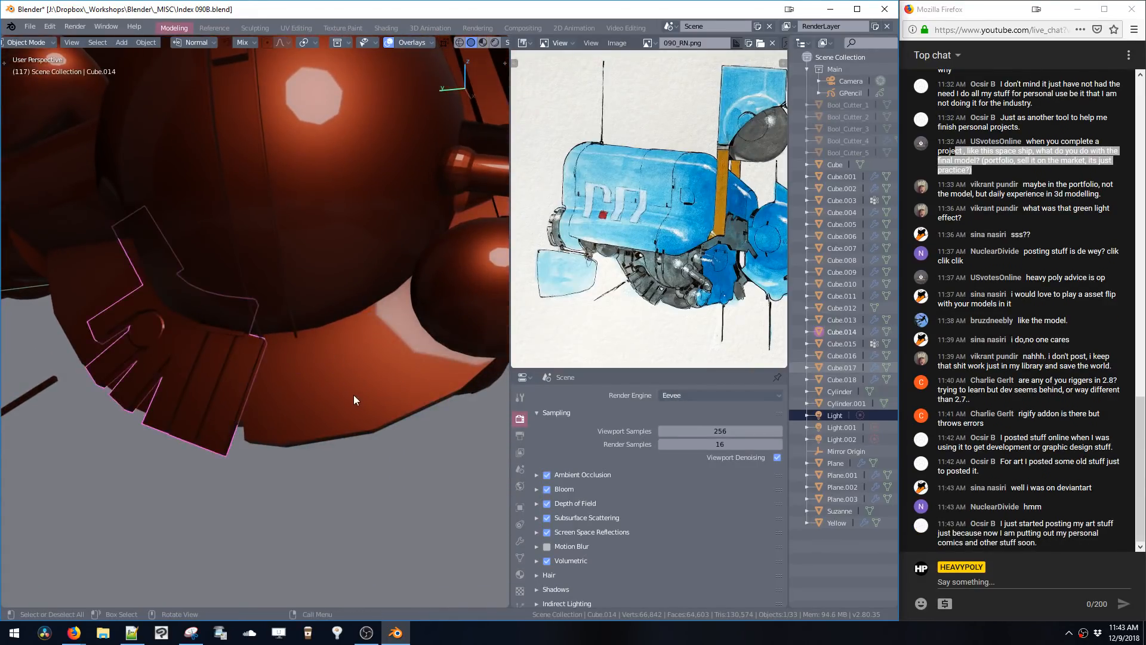
pyautogui.click(353, 395)
pyautogui.press('Tab')
pyautogui.moveTo(353, 395); pyautogui.dragTo(343, 378, button='middle')
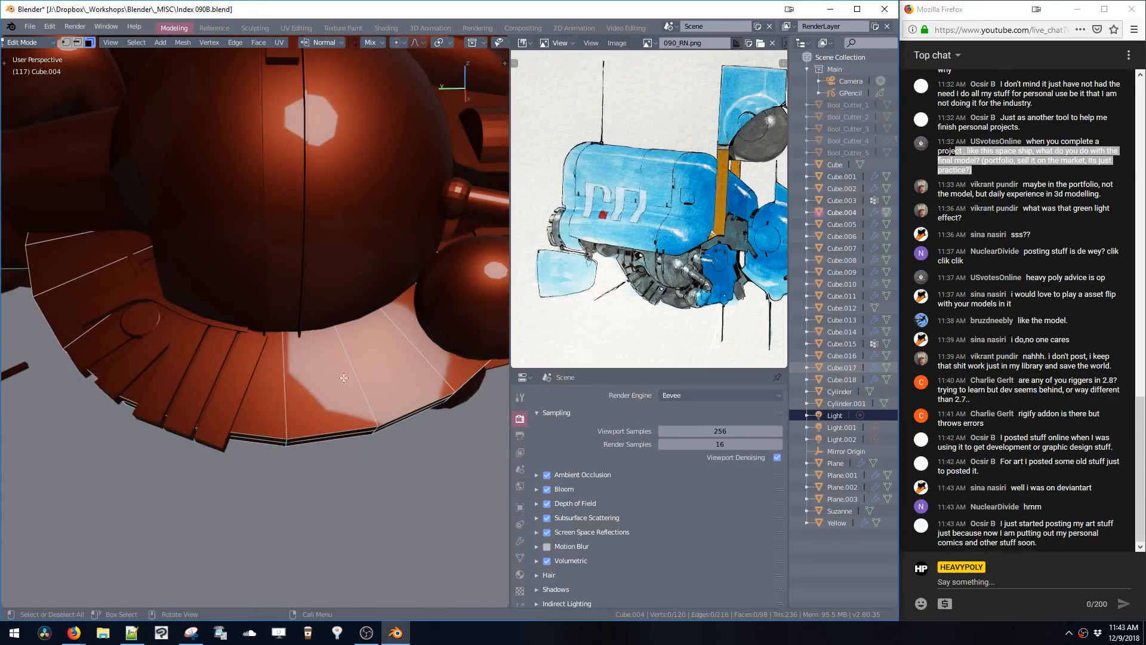
# - Duplicate one vertex on the curved plate's lower outer edge and separate the copy into its own object
pyautogui.click(303, 407)
pyautogui.press('2')
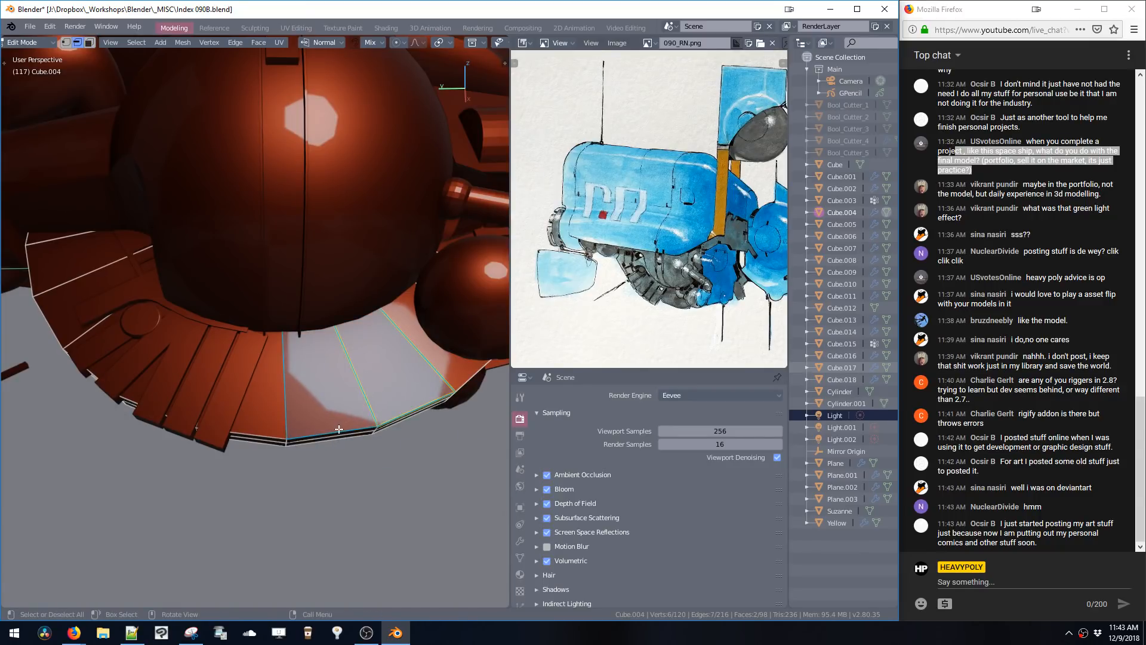
pyautogui.click(409, 413)
pyautogui.keyDown('shift'); pyautogui.click(357, 431); pyautogui.keyUp('shift')
pyautogui.press('space')
pyautogui.click(287, 439)
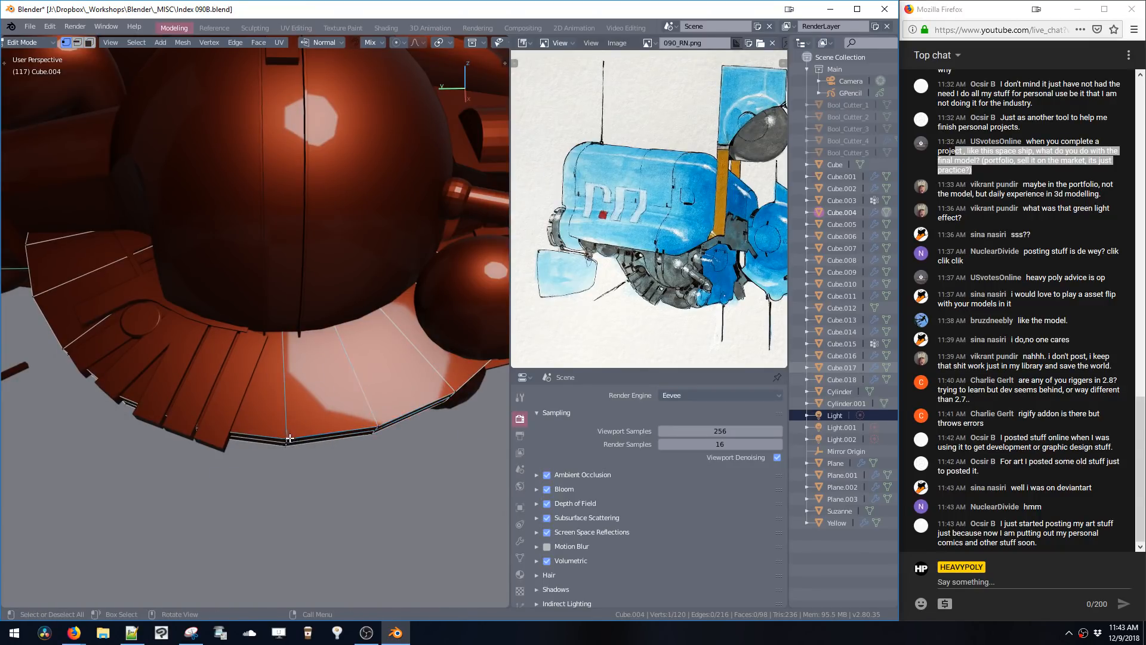
pyautogui.moveTo(288, 437); pyautogui.dragTo(330, 447, button='middle')
pyautogui.hotkey('shift', 'd')
pyautogui.click(335, 454)
pyautogui.press('p')
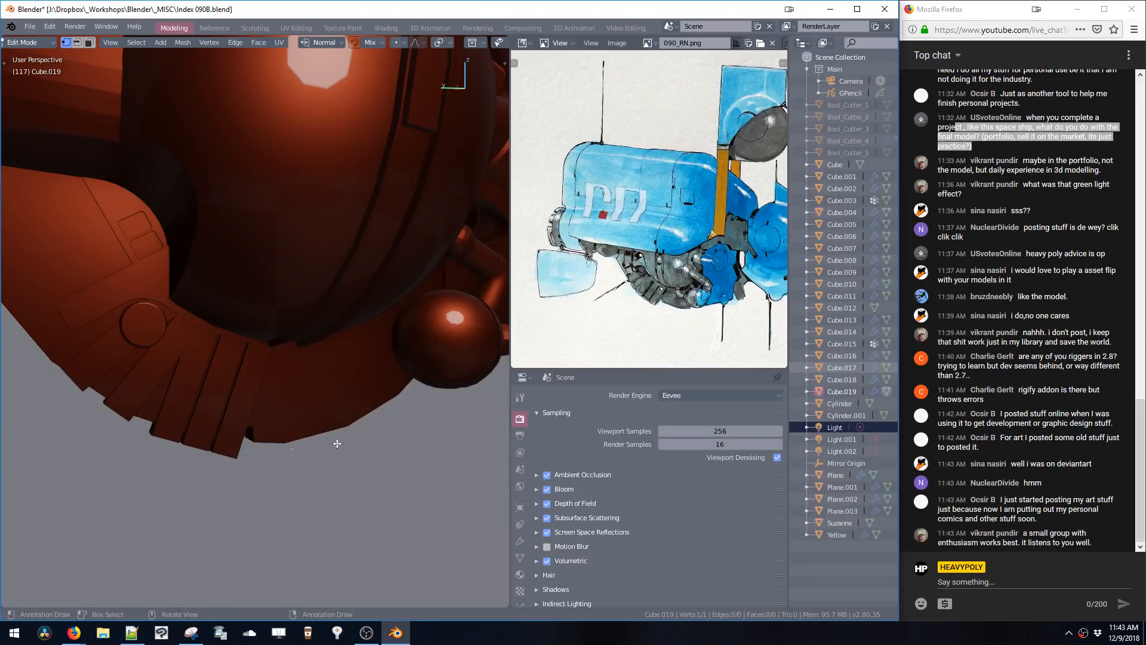
# - Switch to the left orthographic view and position the separated vertex just below the plate's rim beside the last slat
pyautogui.press('v')
pyautogui.click(388, 443)
pyautogui.press('v')
pyautogui.click(194, 437)
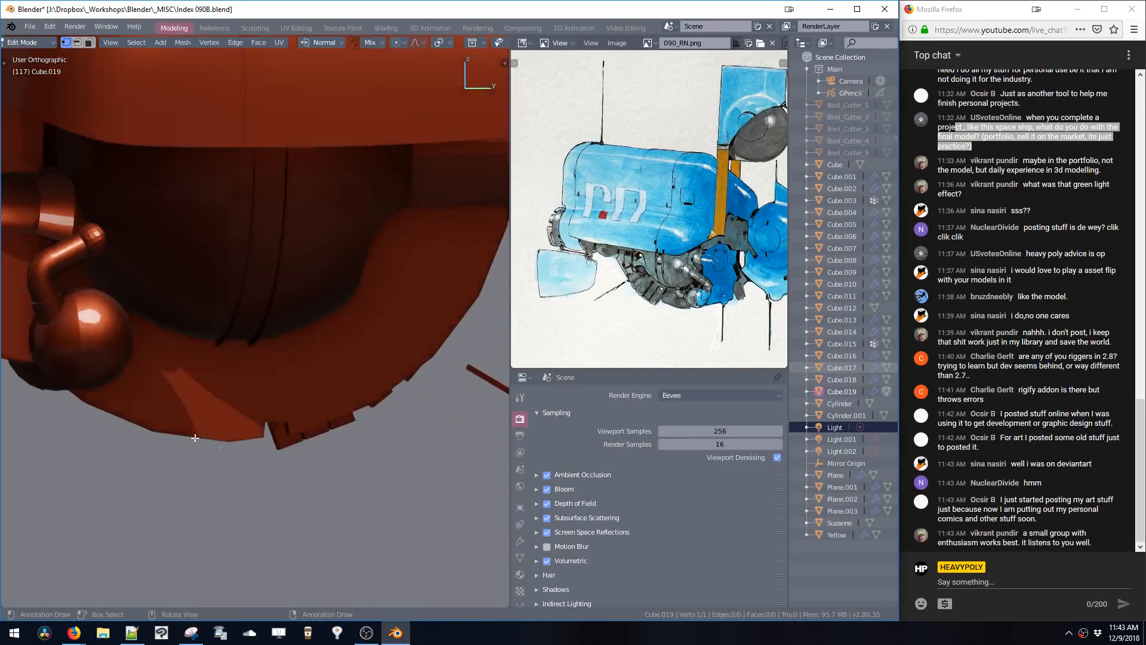
pyautogui.keyDown('shift'); pyautogui.moveTo(310, 433); pyautogui.dragTo(349, 427, button='middle'); pyautogui.keyUp('shift')
pyautogui.press('g')
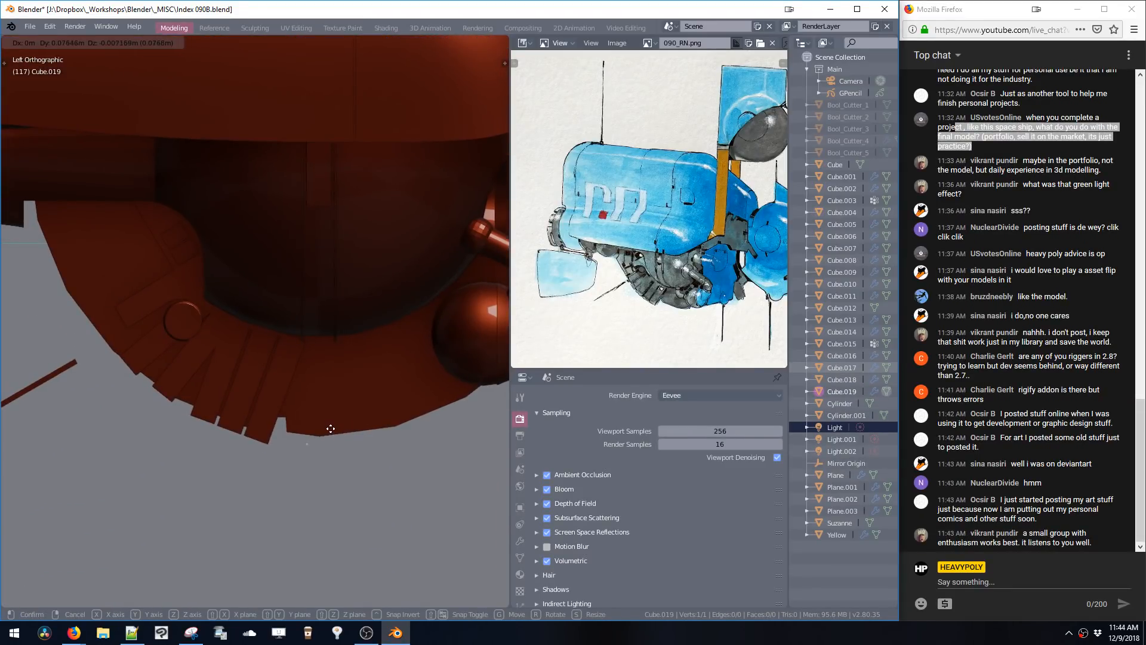
pyautogui.click(334, 429)
pyautogui.press('g')
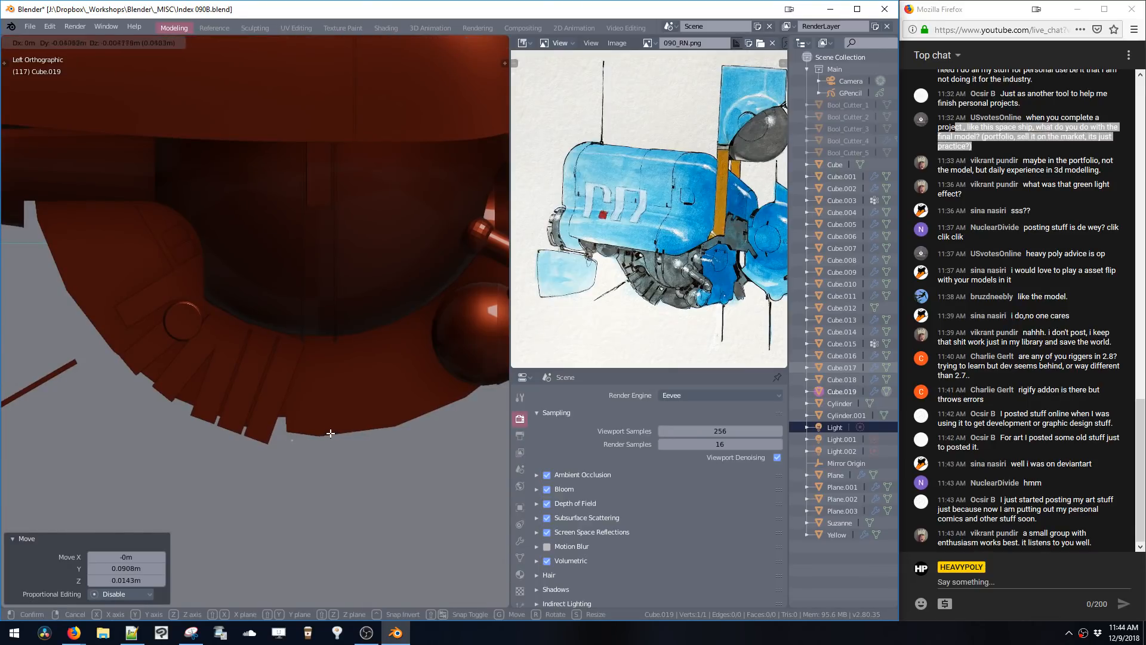
pyautogui.click(332, 433)
# - Extrude the vertex horizontally, then up towards the small sphere by about -0.299 m in Y and 0.124 m in Z
pyautogui.press('e')
pyautogui.click(444, 434)
pyautogui.keyDown('shift'); pyautogui.moveTo(445, 435); pyautogui.dragTo(376, 434, button='middle'); pyautogui.keyUp('shift')
pyautogui.press('e')
pyautogui.click(472, 397)
# - Nudge the outline's end vertex up beneath the small sphere and shift the middle corner vertex towards it along Y
pyautogui.press('g')
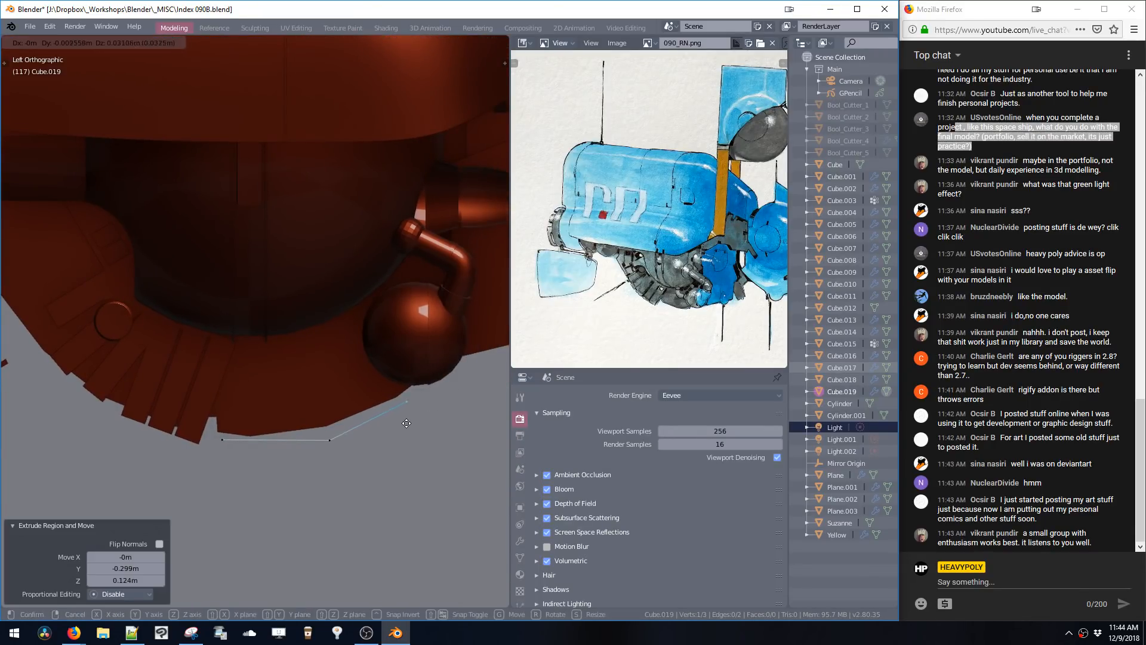
pyautogui.click(403, 421)
pyautogui.press('e')
pyautogui.click(404, 418)
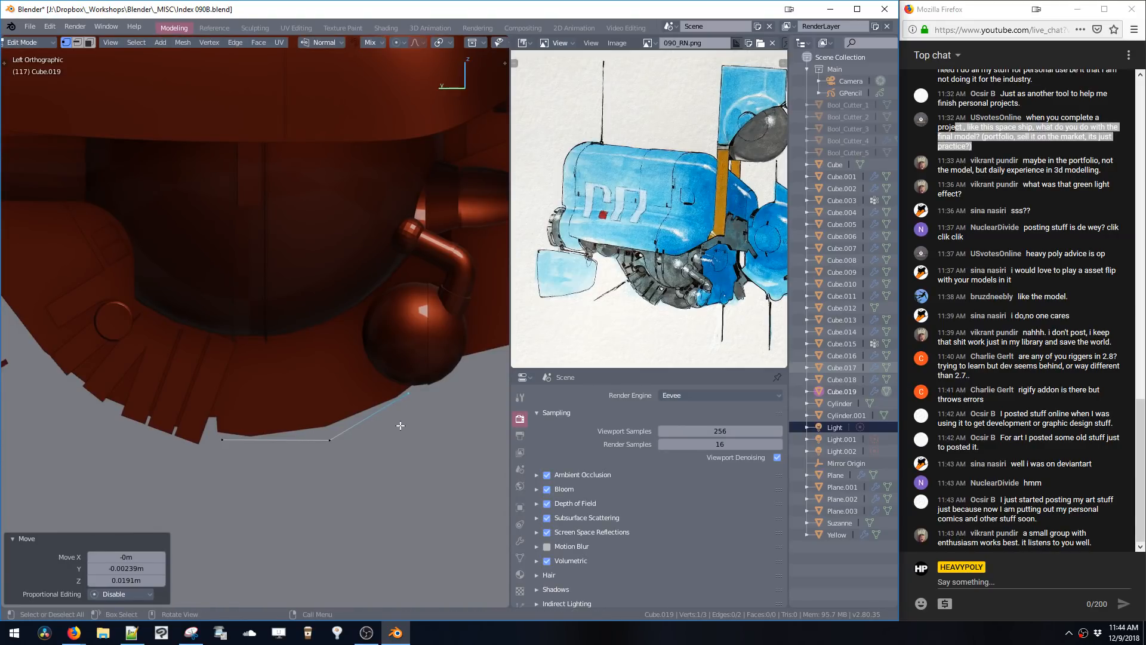
pyautogui.press('g')
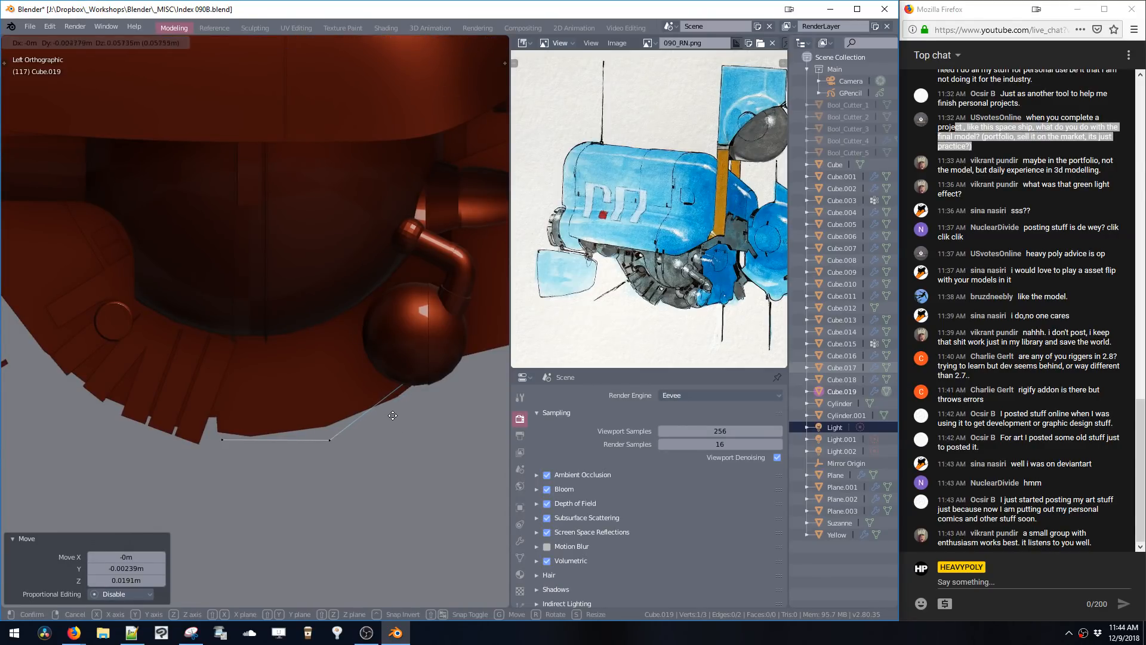
pyautogui.click(390, 417)
pyautogui.press('g')
pyautogui.press('y')
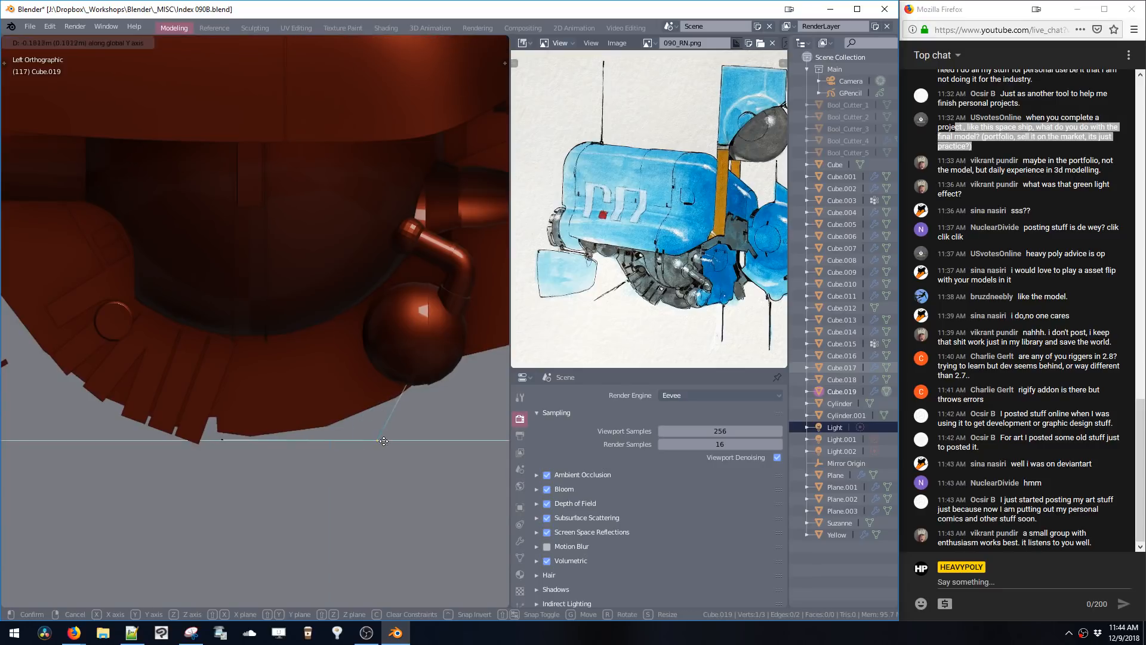
pyautogui.click(366, 439)
# - Select the whole linked outline and extrude it upward along Z into a panel
pyautogui.hotkey('ctrl', 'l')
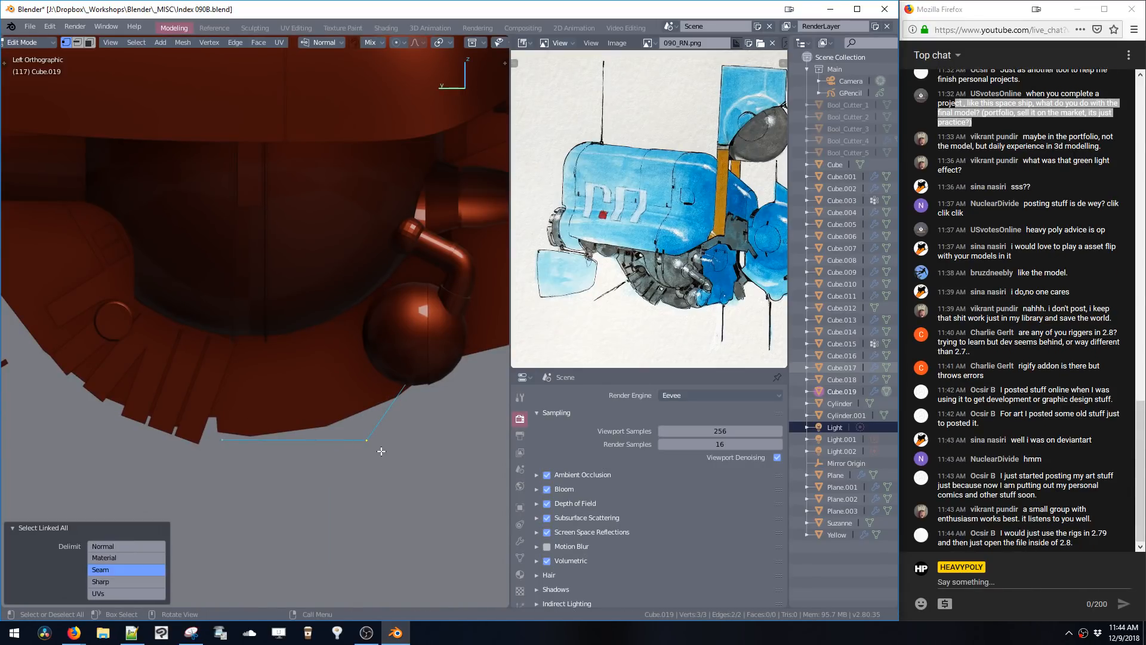
pyautogui.press('e')
pyautogui.press('z')
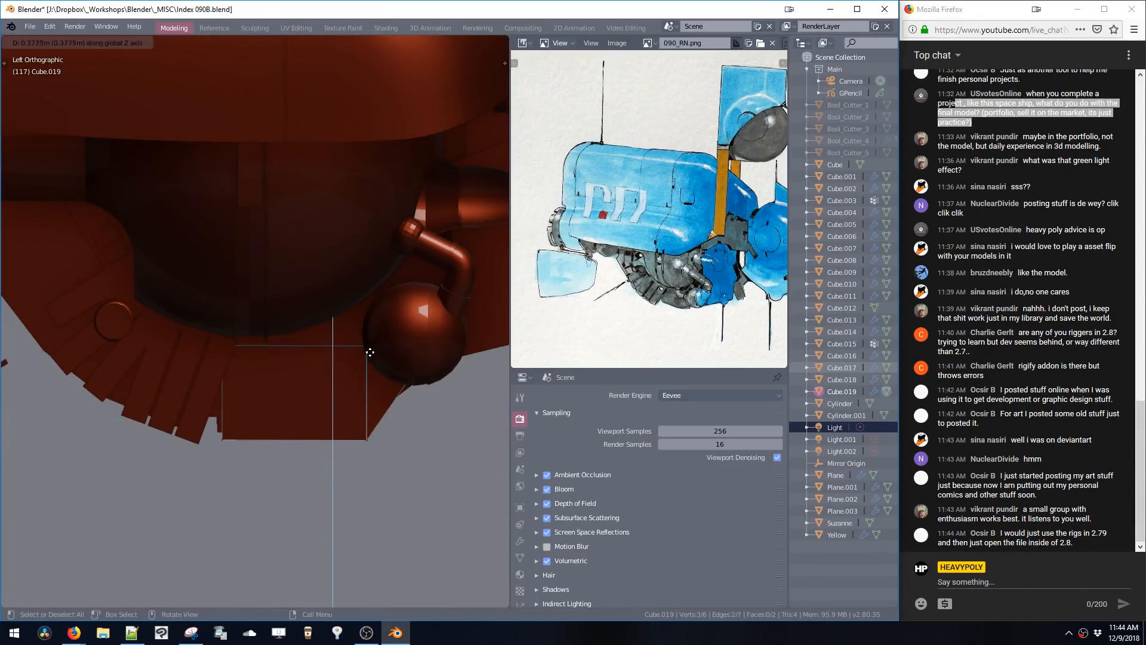
pyautogui.click(367, 358)
# - Lower the panel's upper end vertex by 0.265 m and raise its horizontal top edge 0.155 m along Z
pyautogui.moveTo(397, 291); pyautogui.dragTo(416, 319)
pyautogui.press('g')
pyautogui.press('z')
pyautogui.click(409, 386)
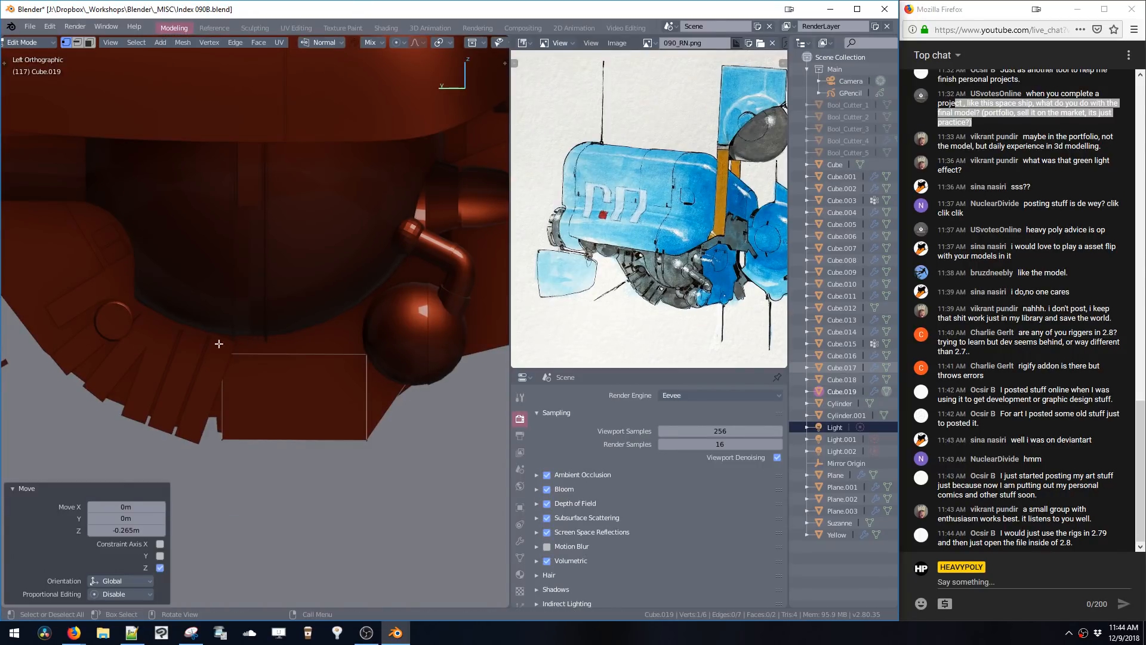
pyautogui.moveTo(219, 344); pyautogui.dragTo(376, 371)
pyautogui.press('g')
pyautogui.press('z')
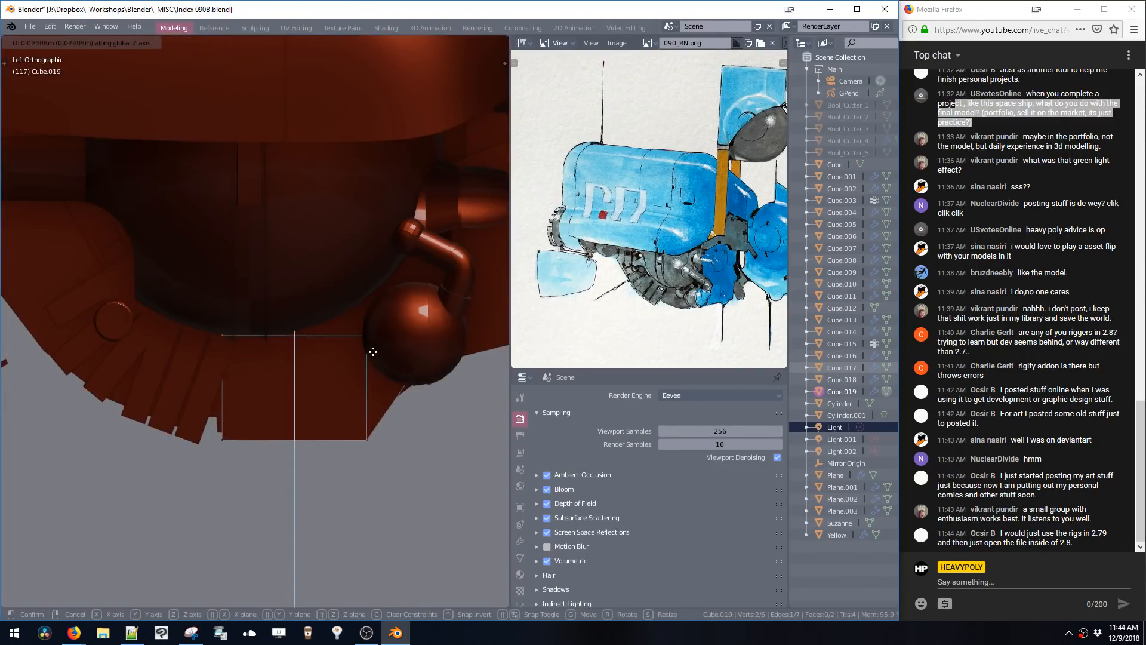
pyautogui.click(378, 333)
pyautogui.keyDown('shift'); pyautogui.moveTo(383, 335); pyautogui.dragTo(377, 328, button='middle'); pyautogui.keyUp('shift')
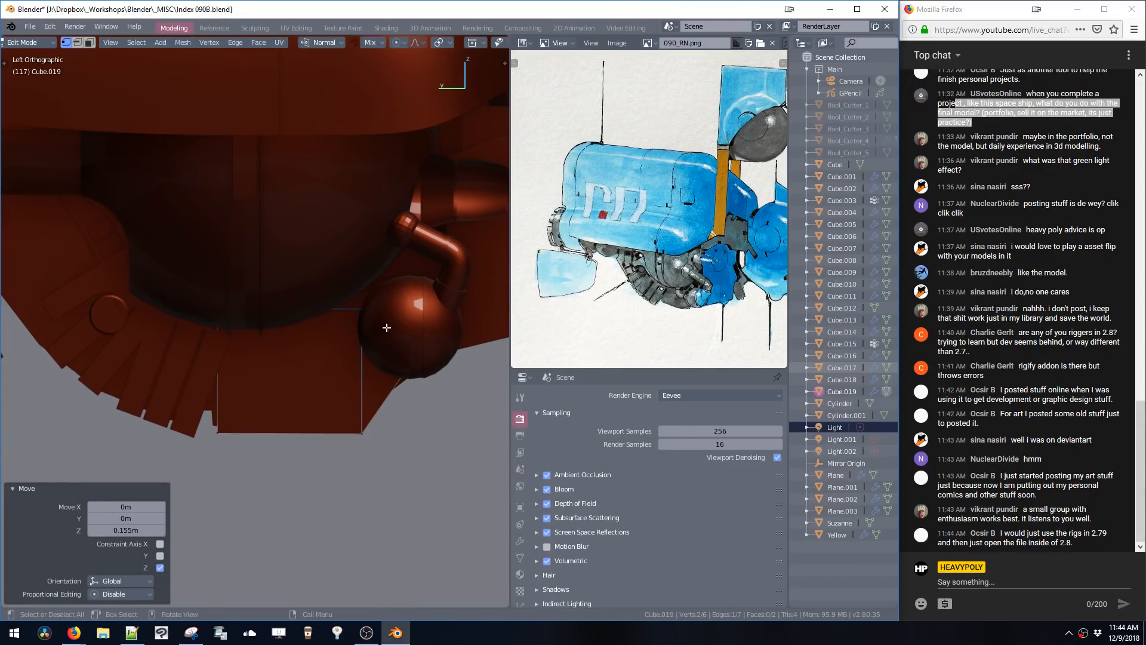
# - Adjust the panel vertex behind the small sphere along Z and shift the opposite upper corner vertex -0.174 m in Y
pyautogui.moveTo(387, 308)
pyautogui.mouseDown()
pyautogui.moveTo(424, 334)
pyautogui.moveTo(430, 358)
pyautogui.mouseUp()
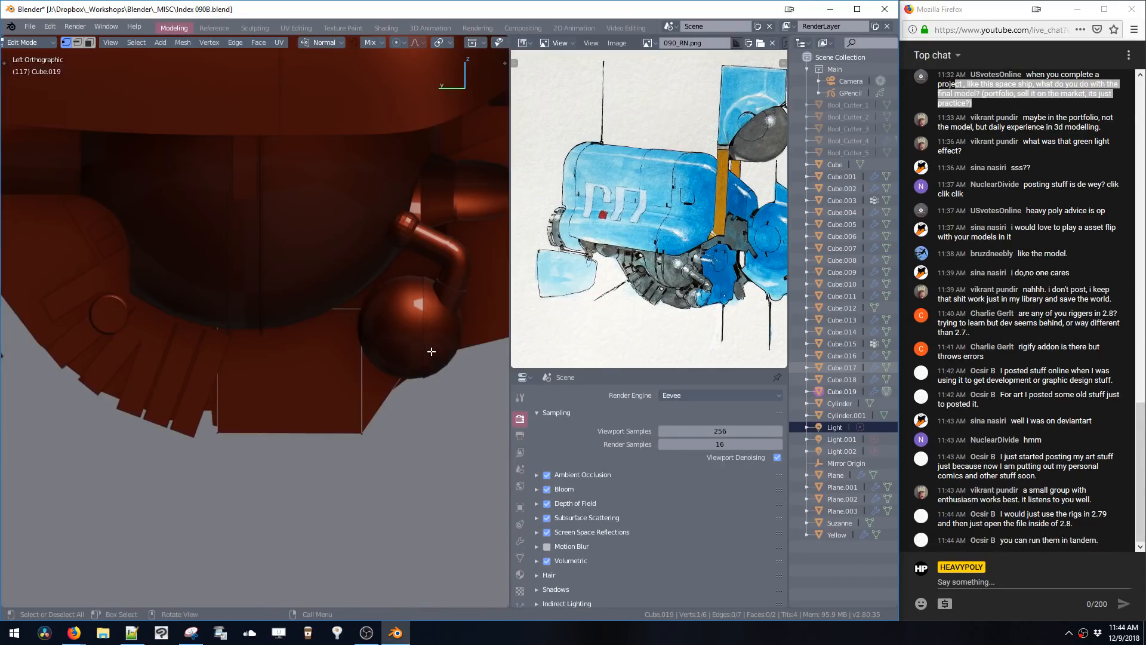
pyautogui.press('g')
pyautogui.press('z')
pyautogui.click(427, 321)
pyautogui.moveTo(210, 294); pyautogui.dragTo(261, 334)
pyautogui.press('g')
pyautogui.press('y')
pyautogui.click(297, 329)
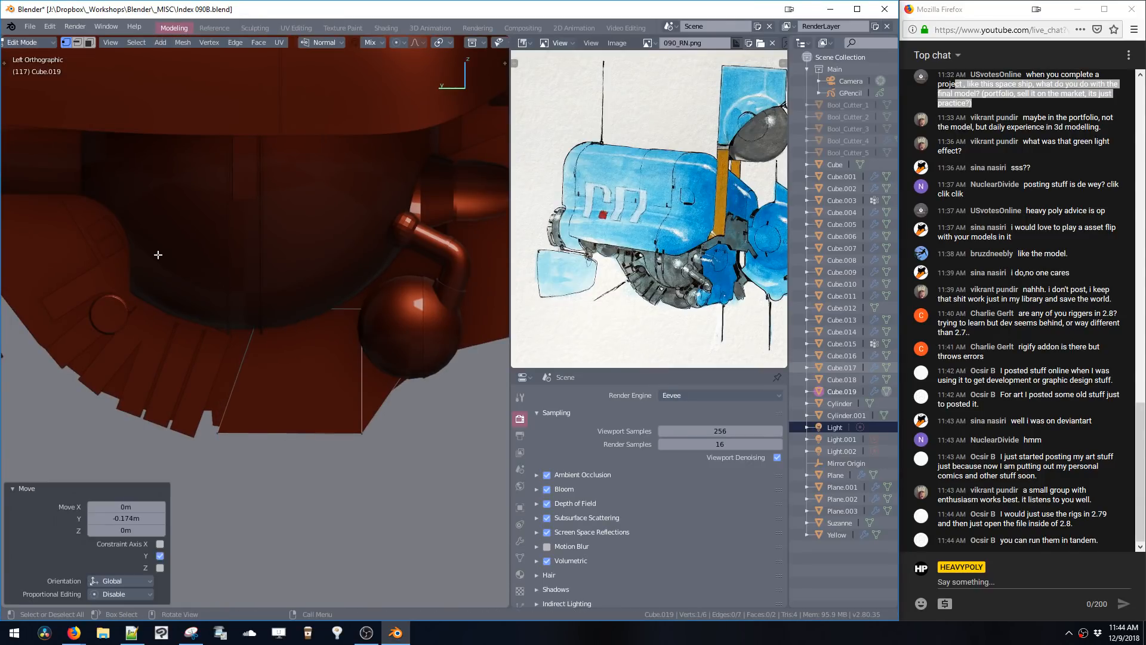
# - Shift the panel's lower corner vertex on the slatted side along Y and bevel it with an offset of about 0.055 m
pyautogui.moveTo(227, 383); pyautogui.dragTo(331, 549)
pyautogui.press('g')
pyautogui.press('y')
pyautogui.click(253, 440)
pyautogui.keyDown('shift'); pyautogui.moveTo(239, 399); pyautogui.dragTo(256, 356, button='middle'); pyautogui.keyUp('shift')
pyautogui.hotkey('ctrl', 'shift', 'b')
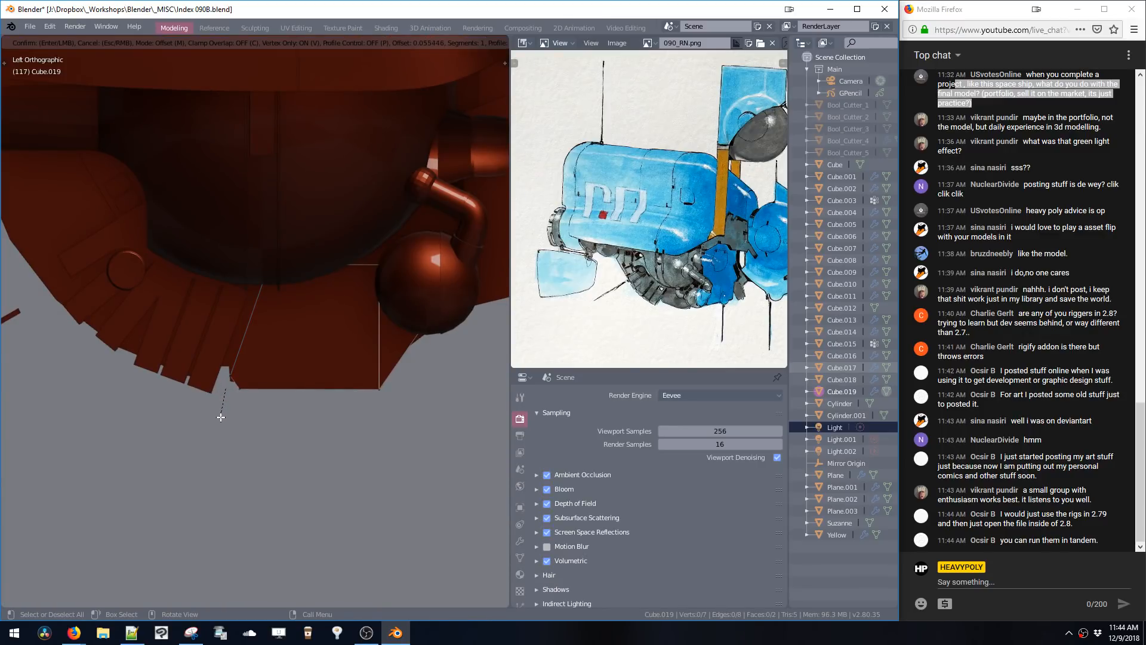
pyautogui.click(221, 418)
# - Add a single loop cut across the panel's narrow side face below the small sphere, slid to a factor of 0.202
pyautogui.keyDown('shift'); pyautogui.moveTo(297, 324); pyautogui.dragTo(291, 340, button='middle'); pyautogui.keyUp('shift')
pyautogui.moveTo(239, 263); pyautogui.dragTo(296, 303)
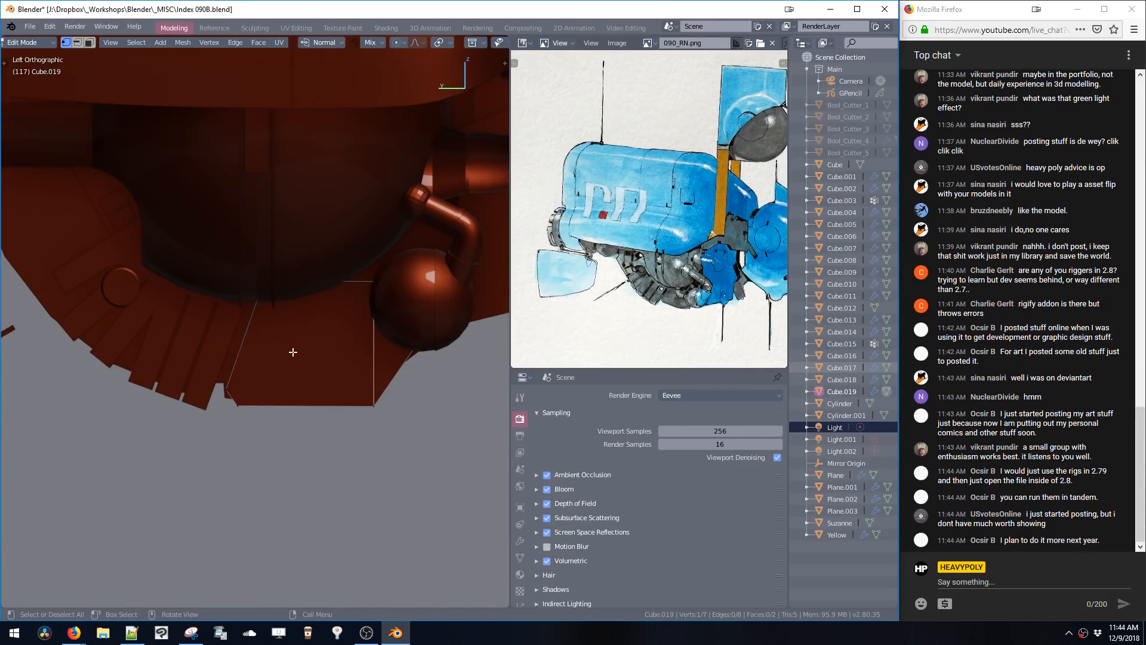
pyautogui.hotkey('ctrl', 'r')
pyautogui.click(364, 361)
pyautogui.click(367, 366)
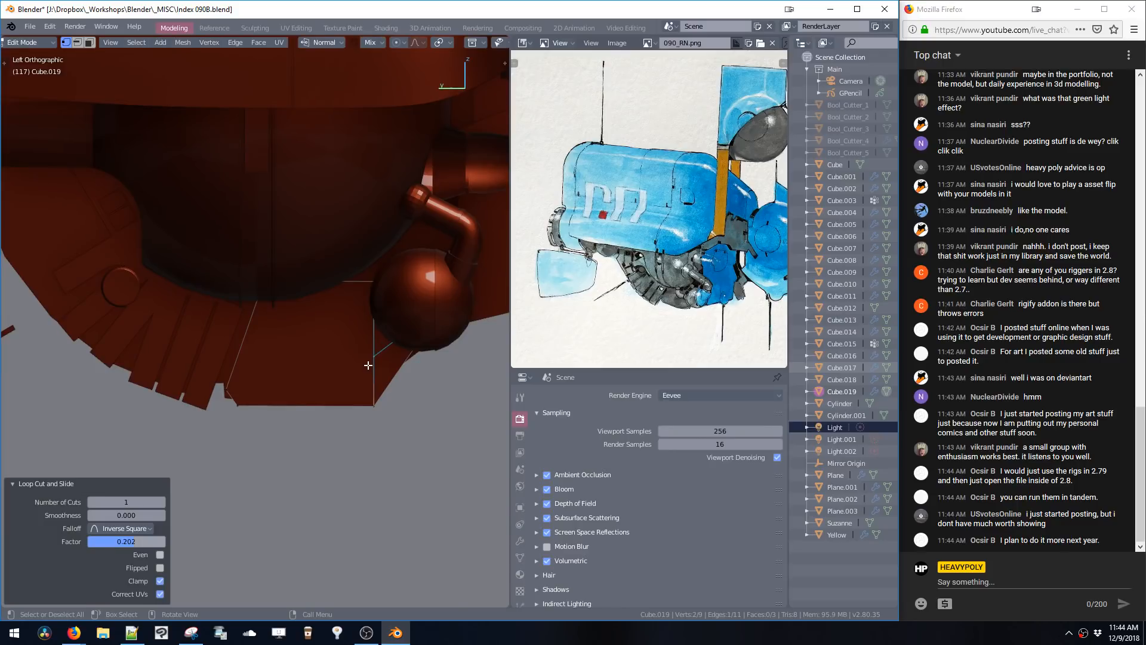
# - Knife-cut the large panel face horizontally from the loop cut's vertex across to the slanted edge
pyautogui.press('k')
pyautogui.click(373, 356)
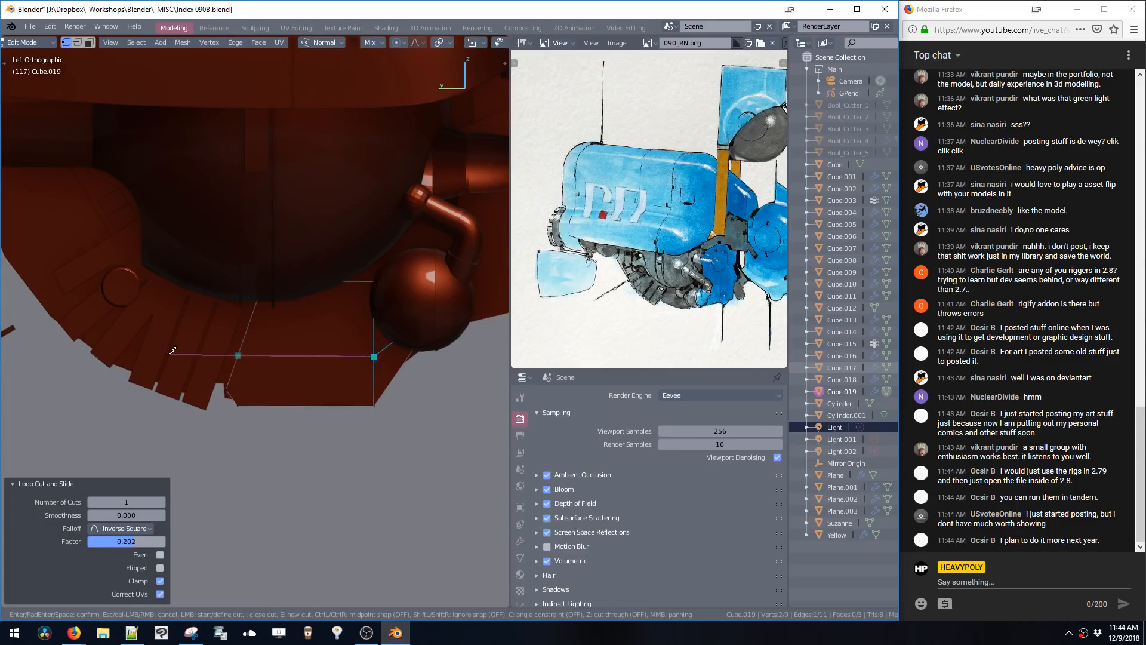
pyautogui.press('Return')
# - Check the panel's lower face from the left view and select the horizontal cut edge above it
pyautogui.moveTo(255, 389); pyautogui.dragTo(297, 381, button='middle')
pyautogui.press('space')
pyautogui.press('space')
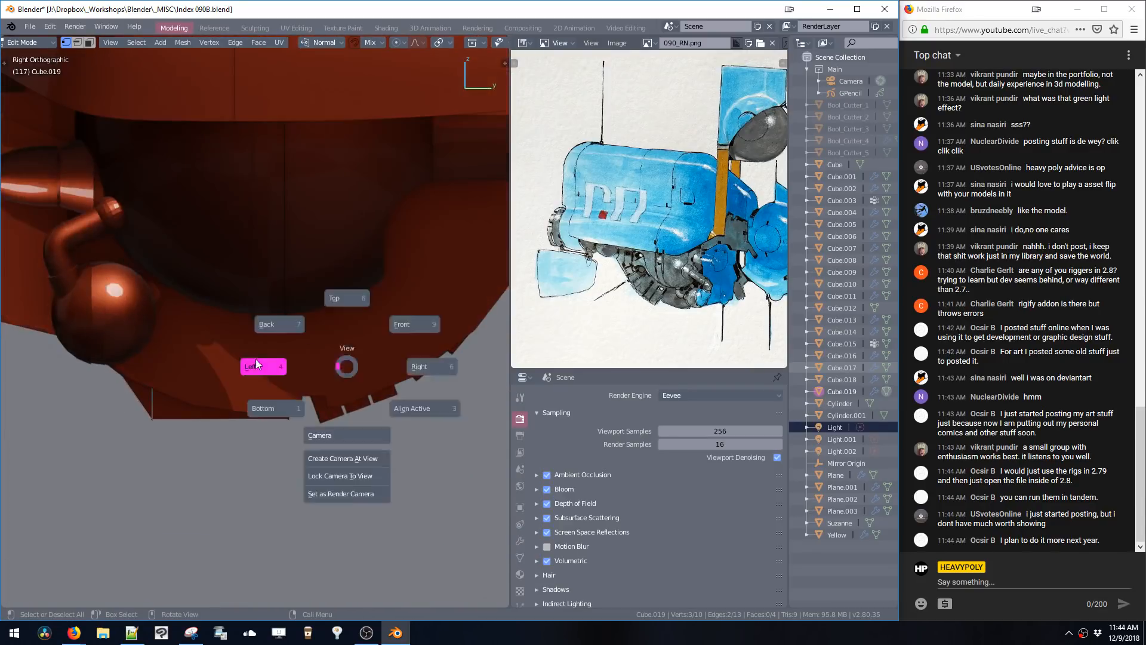
pyautogui.scroll(2, 319, 361)
pyautogui.press('3')
pyautogui.click(350, 365)
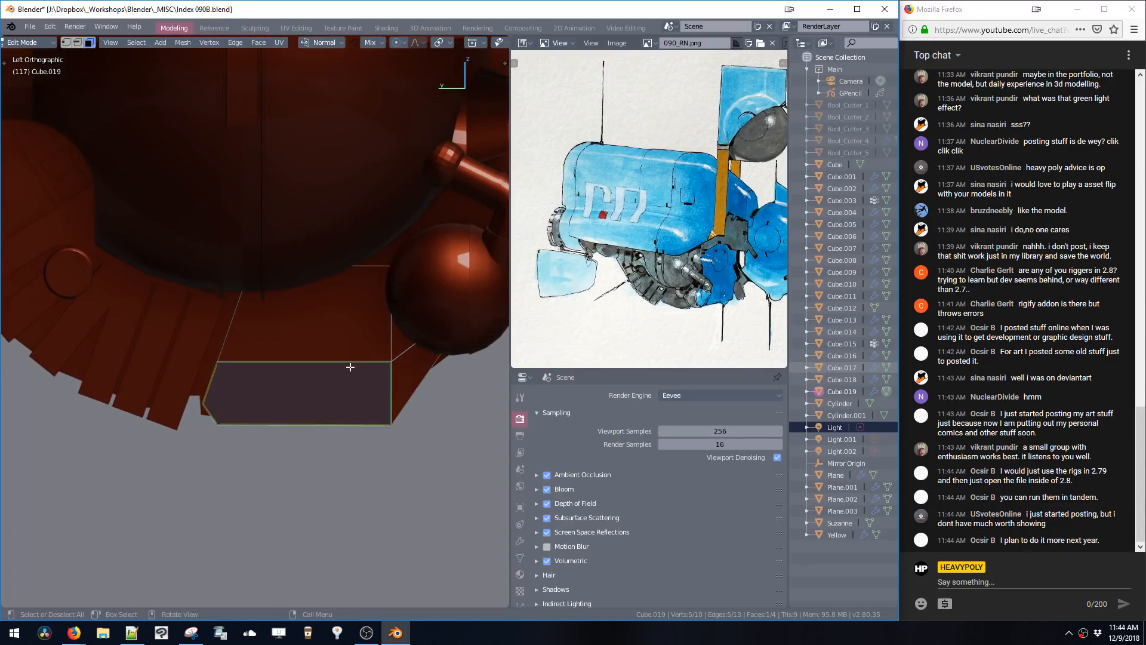
pyautogui.press('2')
pyautogui.click(366, 359)
pyautogui.keyDown('shift'); pyautogui.moveTo(387, 358); pyautogui.dragTo(363, 358, button='middle'); pyautogui.keyUp('shift')
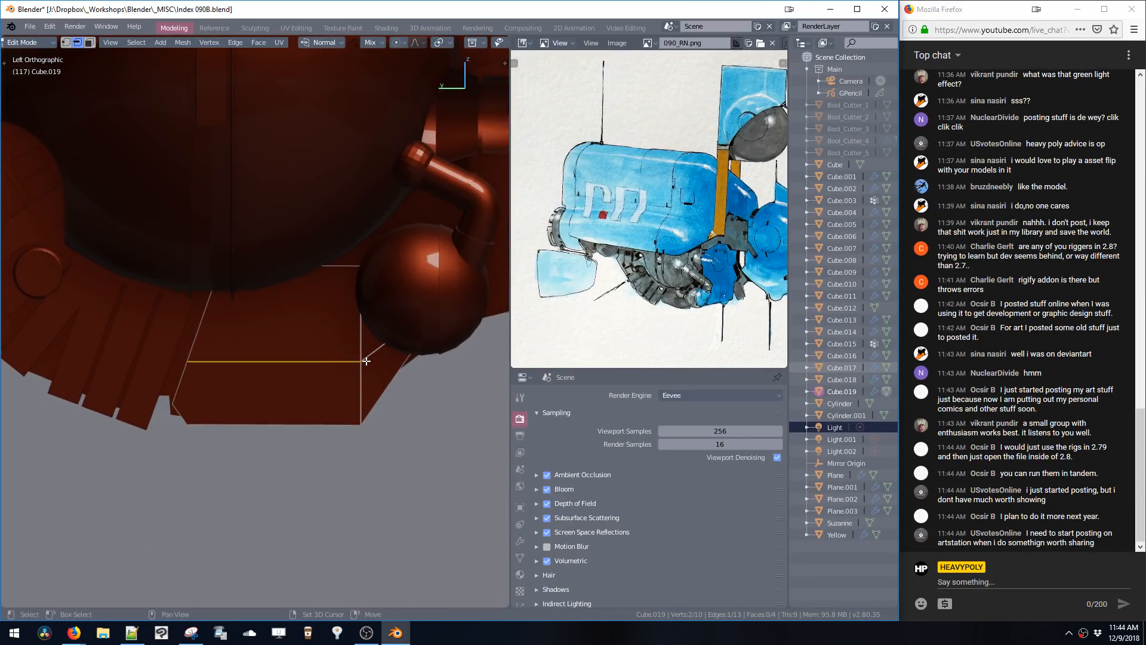
# - Move the crease edges across the lower side panel outward along X and bevel them with an offset of 0.020
pyautogui.keyDown('shift'); pyautogui.click(369, 355); pyautogui.keyUp('shift')
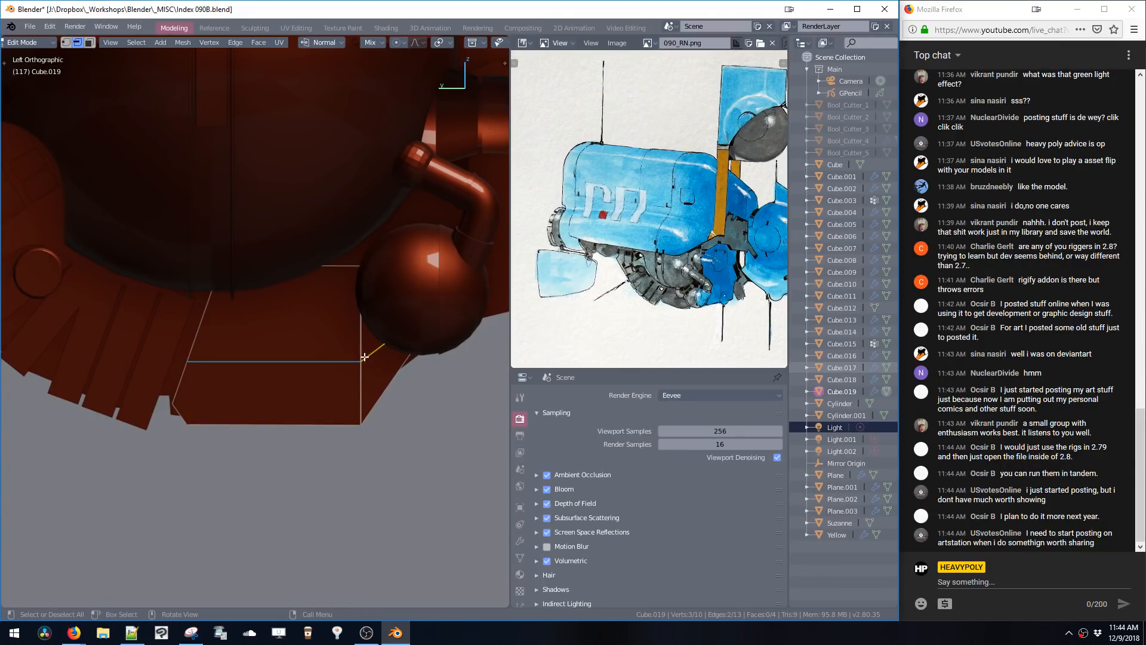
pyautogui.moveTo(369, 355)
pyautogui.mouseDown(button='middle')
pyautogui.moveTo(379, 346)
pyautogui.moveTo(334, 335)
pyautogui.moveTo(355, 357)
pyautogui.mouseUp(button='middle')
pyautogui.press('g')
pyautogui.press('x')
pyautogui.click(422, 363)
pyautogui.hotkey('ctrl', 'b')
pyautogui.click(340, 391)
# - Raise the panel's upper bevel edge 0.148 m along Z and lower its lower bevel edge toward the panel's base
pyautogui.press('space')
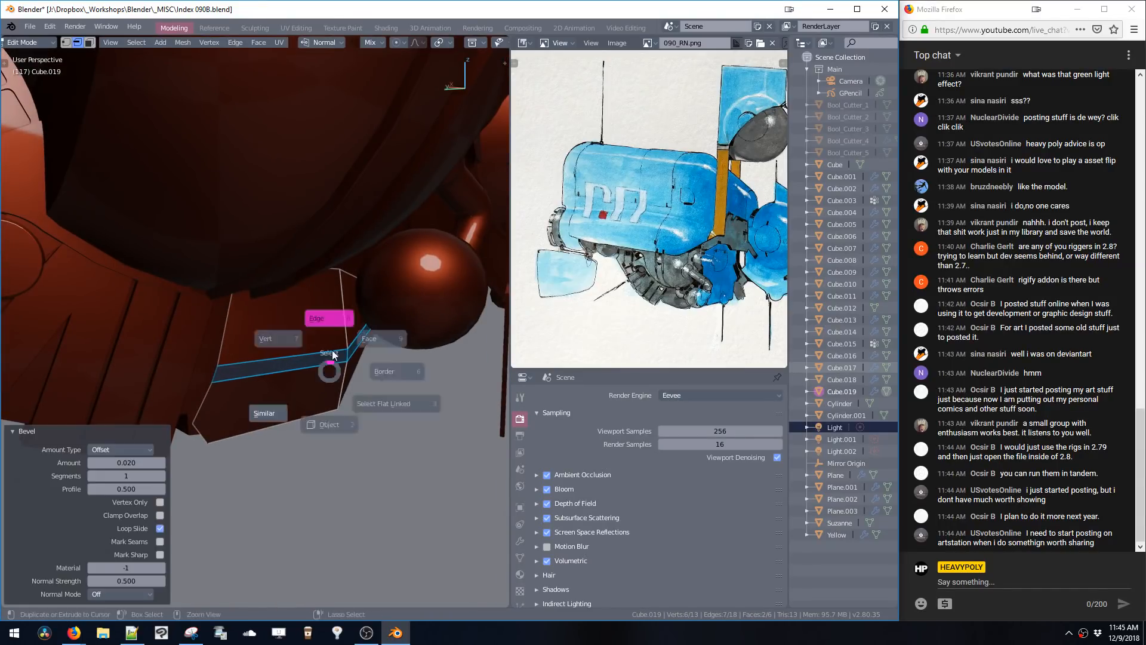
pyautogui.doubleClick(319, 356)
pyautogui.click(318, 356)
pyautogui.press('g')
pyautogui.press('z')
pyautogui.click(321, 312)
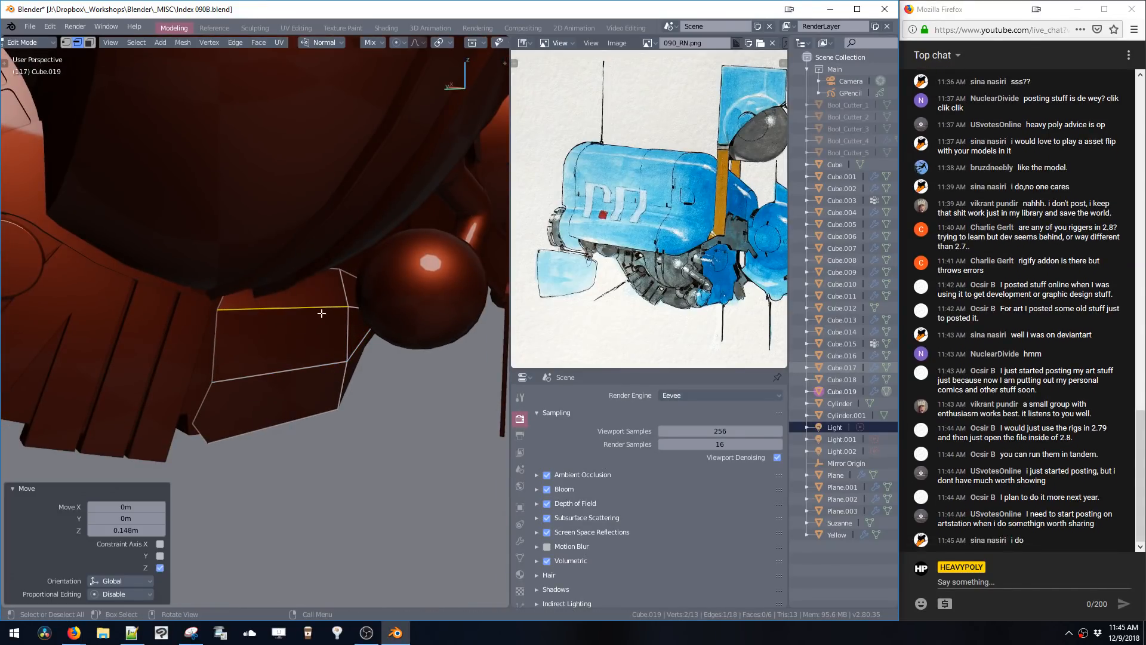
pyautogui.click(310, 367)
pyautogui.press('g')
pyautogui.press('z')
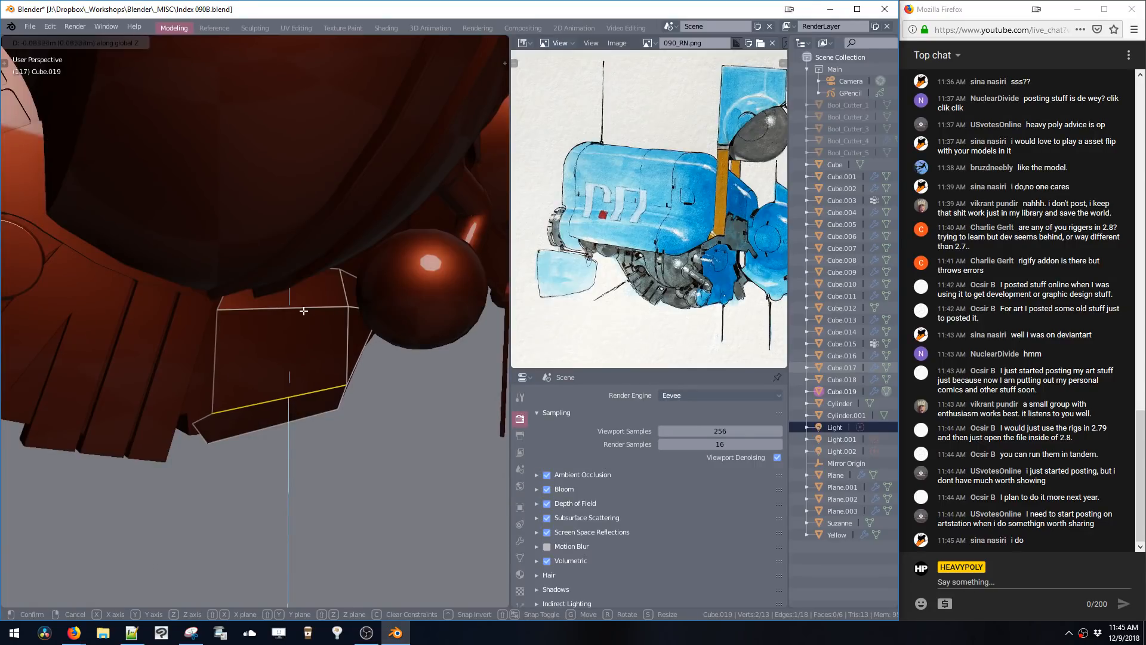
pyautogui.click(297, 383)
# - Select the large middle face of the panel and move it along X
pyautogui.press('space')
pyautogui.click(323, 354)
pyautogui.moveTo(328, 359); pyautogui.dragTo(320, 364, button='middle')
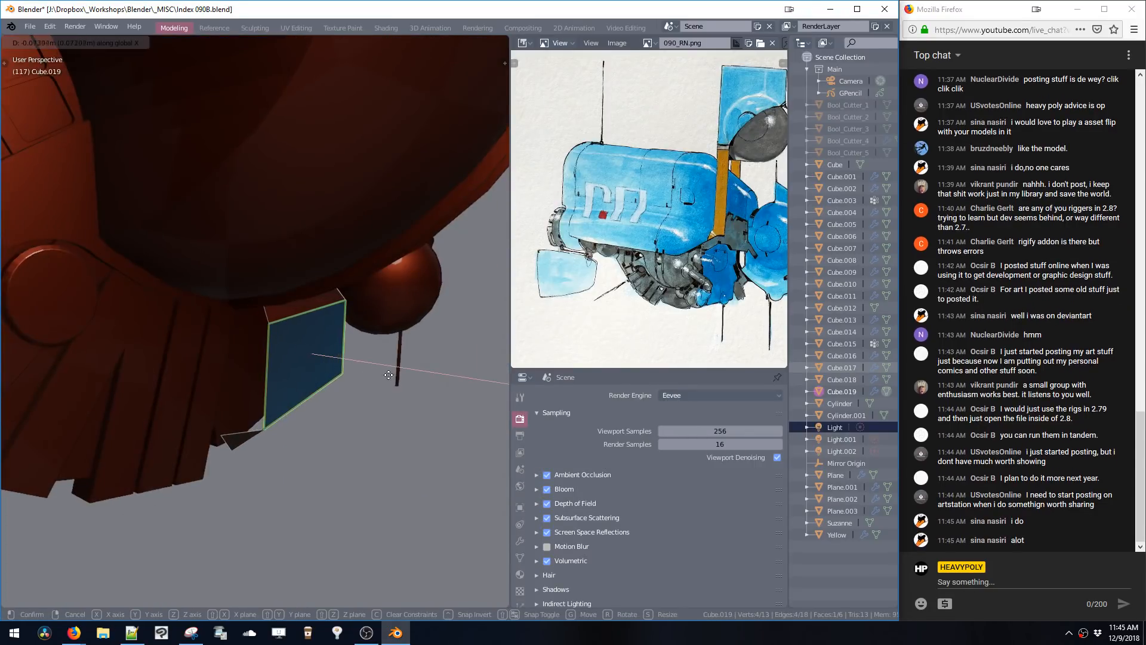
pyautogui.click(388, 375)
pyautogui.moveTo(389, 375); pyautogui.dragTo(314, 362, button='middle')
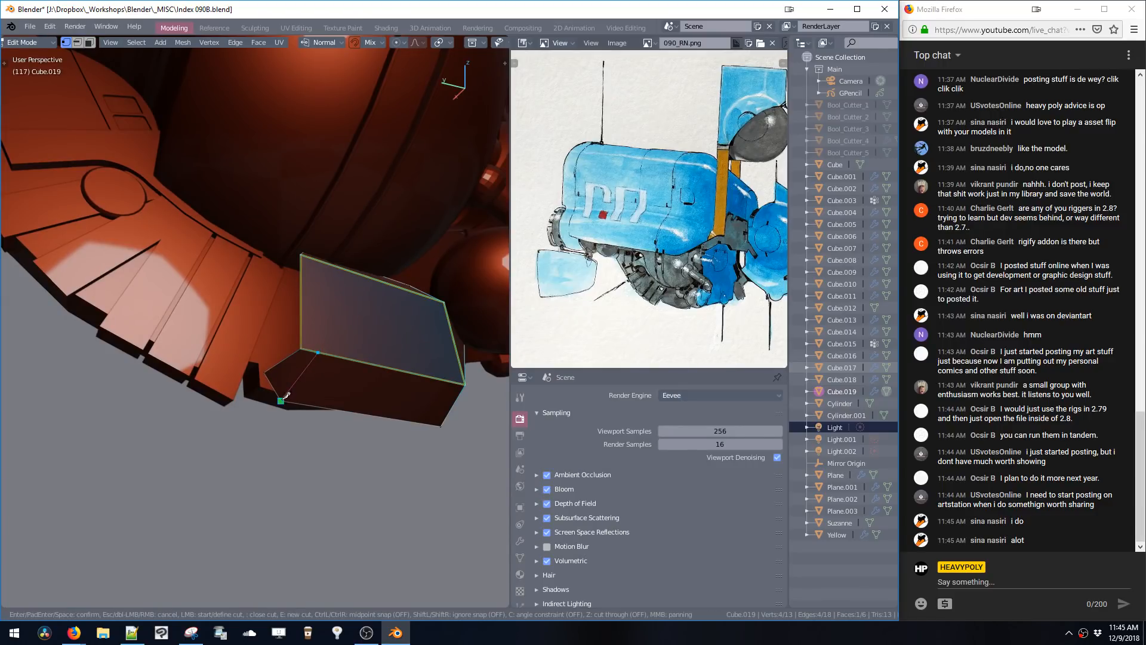
# - Knife-cut across the panel's lower end corner and move the lower front edge down 0.0268 m along Z
pyautogui.hotkey('alt', 'a')
pyautogui.moveTo(317, 366)
pyautogui.mouseDown(button='middle')
pyautogui.moveTo(304, 347)
pyautogui.moveTo(305, 370)
pyautogui.mouseUp(button='middle')
pyautogui.click(336, 354)
pyautogui.press('g')
pyautogui.press('z')
pyautogui.click(303, 394)
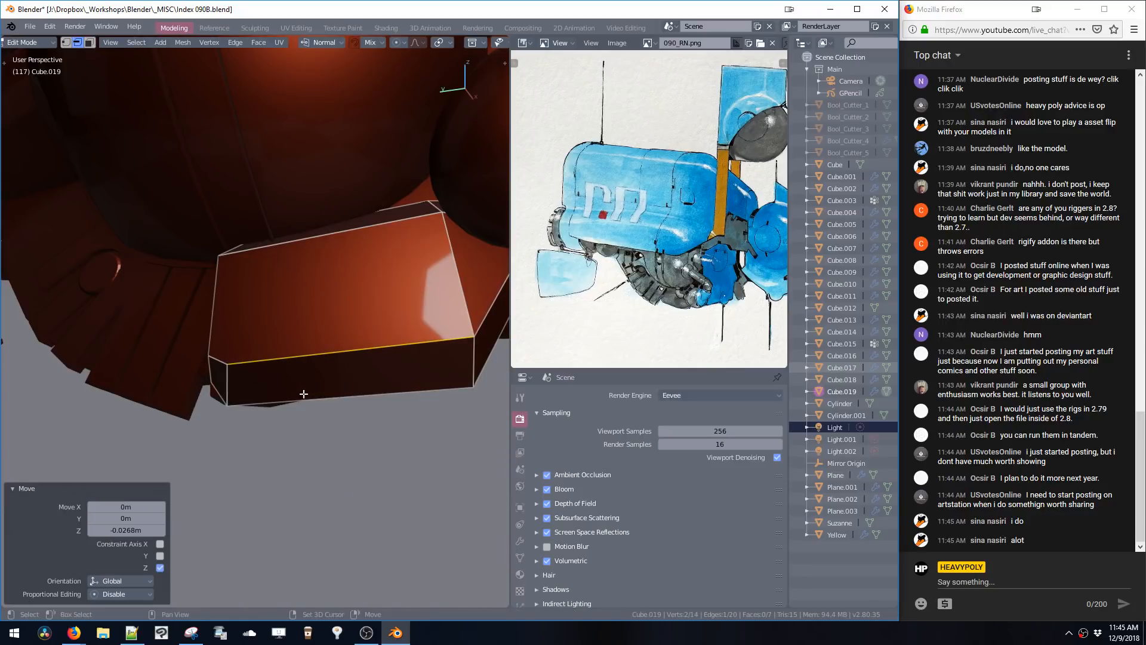
# - Raise the lower end corner vertex 0.0271 m along Z and lift the lower front edge slightly
pyautogui.press('1')
pyautogui.click(208, 356)
pyautogui.press('g')
pyautogui.press('z')
pyautogui.click(209, 344)
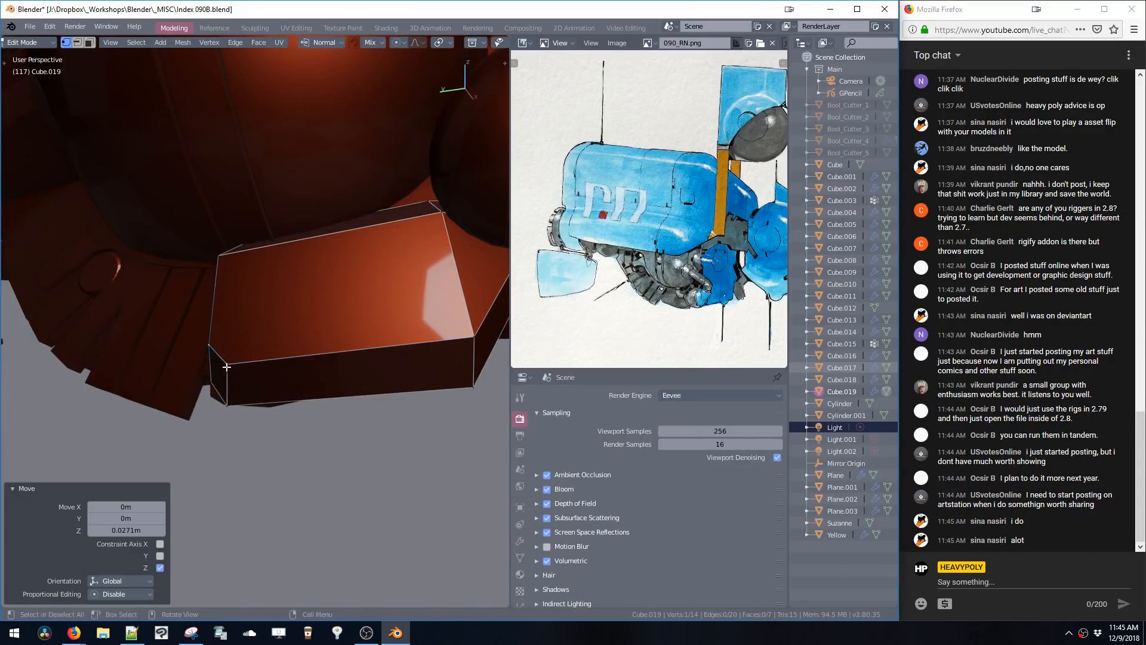
pyautogui.keyDown('shift'); pyautogui.click(227, 364); pyautogui.keyUp('shift')
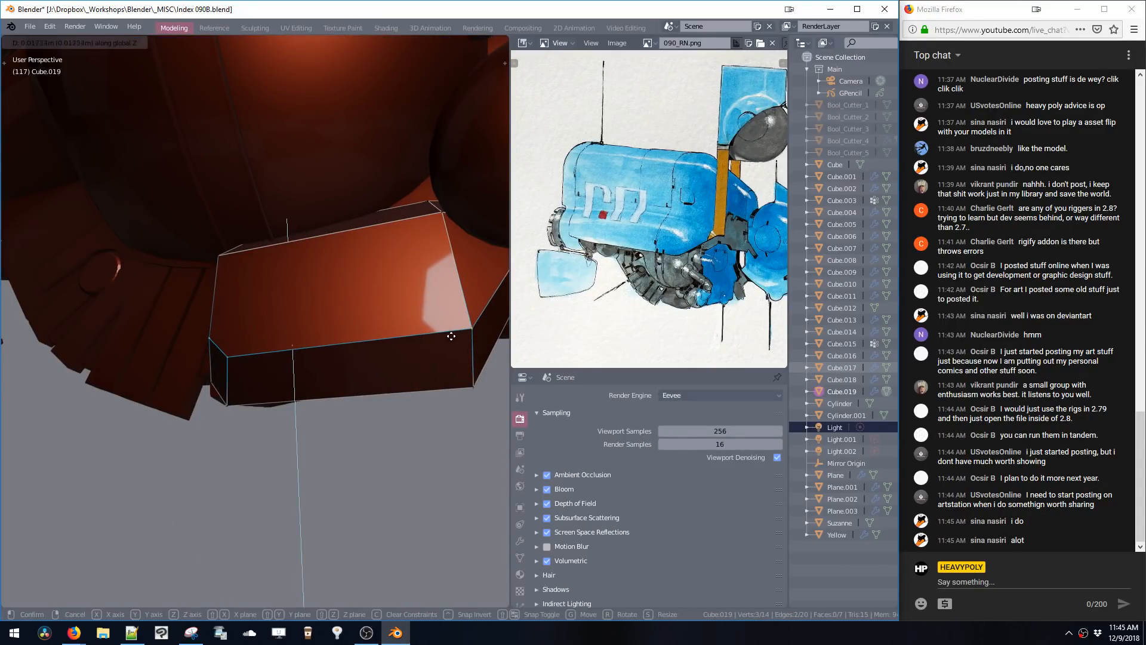
pyautogui.click(430, 346)
# - Extrude two sets of the panel's open end edges inward along X, the second by about 0.12 m
pyautogui.moveTo(430, 346); pyautogui.dragTo(341, 333, button='middle')
pyautogui.hotkey('shift', 'z')
pyautogui.click(231, 285)
pyautogui.hotkey('shift', 'z')
pyautogui.moveTo(230, 292)
pyautogui.mouseDown(button='middle')
pyautogui.moveTo(287, 312)
pyautogui.moveTo(333, 295)
pyautogui.moveTo(348, 331)
pyautogui.moveTo(303, 332)
pyautogui.moveTo(318, 349)
pyautogui.mouseUp(button='middle')
pyautogui.hotkey('alt', 'a')
pyautogui.press('e')
pyautogui.press('x')
pyautogui.click(289, 307)
pyautogui.press('e')
pyautogui.press('x')
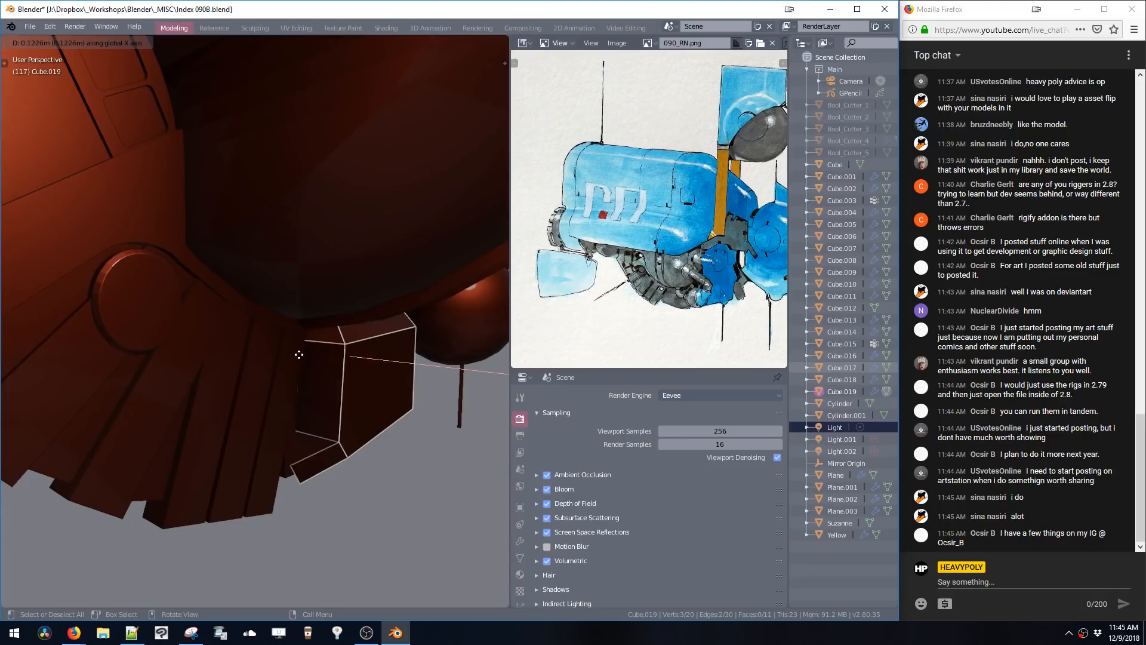
pyautogui.click(299, 354)
# - Select the panel's inner vertices and shift them along X
pyautogui.click(333, 358)
pyautogui.press('a')
pyautogui.moveTo(336, 356)
pyautogui.mouseDown(button='middle')
pyautogui.moveTo(289, 343)
pyautogui.moveTo(360, 395)
pyautogui.moveTo(323, 365)
pyautogui.mouseUp(button='middle')
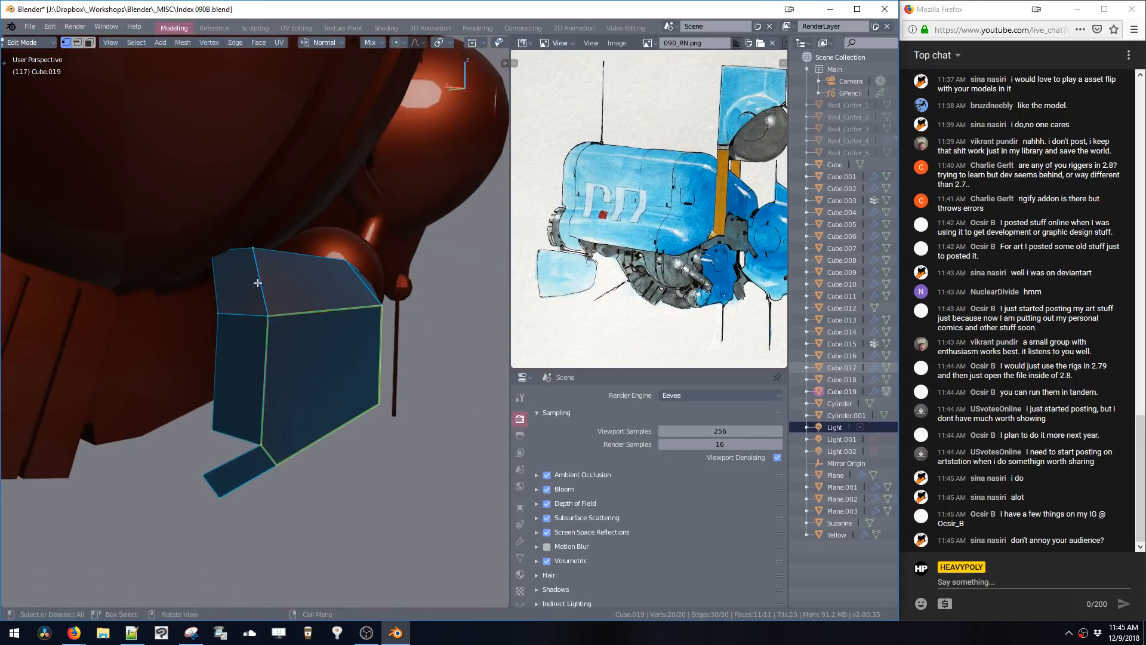
pyautogui.hotkey('alt', 'a')
pyautogui.moveTo(187, 233); pyautogui.dragTo(305, 307, button='middle')
pyautogui.press('g')
pyautogui.press('x')
pyautogui.click(301, 285)
# - Move the extruded inner border edges 0.0324 m along X and flatten them in the X direction
pyautogui.press('2')
pyautogui.doubleClick(316, 311)
pyautogui.press('g')
pyautogui.press('x')
pyautogui.click(300, 305)
pyautogui.press('e')
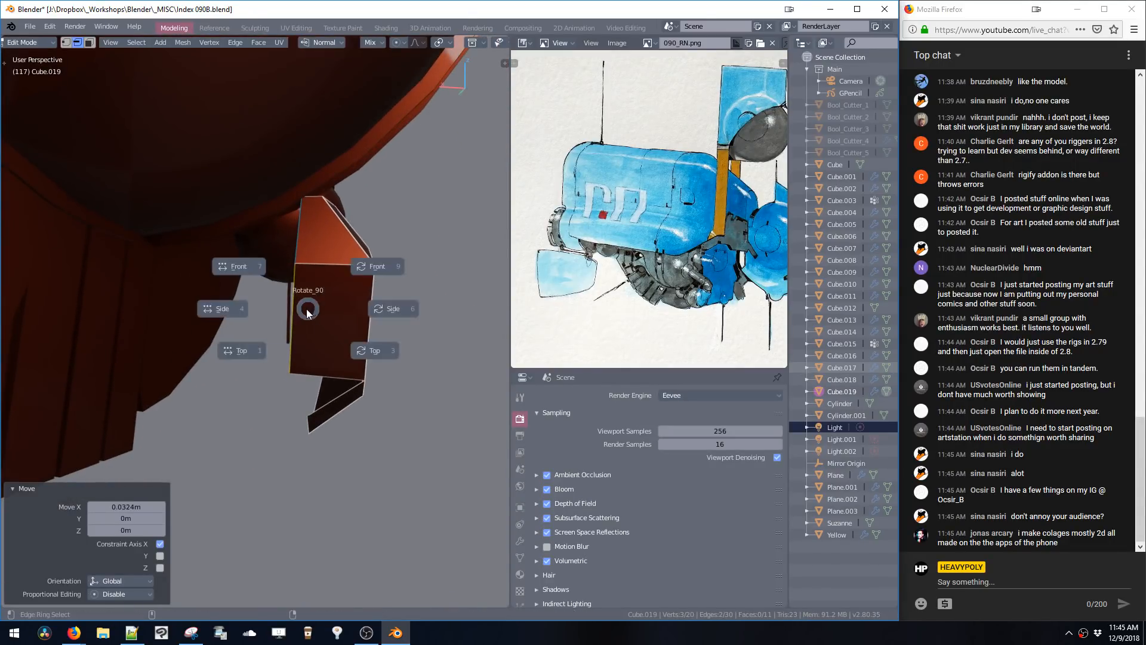
pyautogui.click(232, 306)
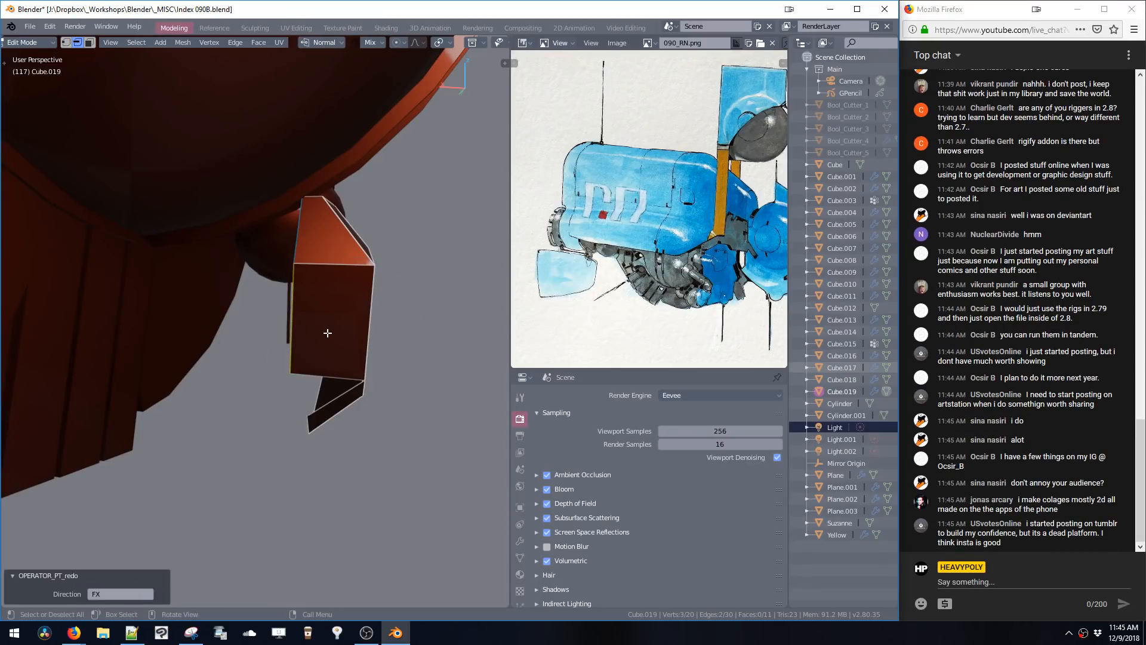
pyautogui.moveTo(332, 330); pyautogui.dragTo(332, 310, button='middle')
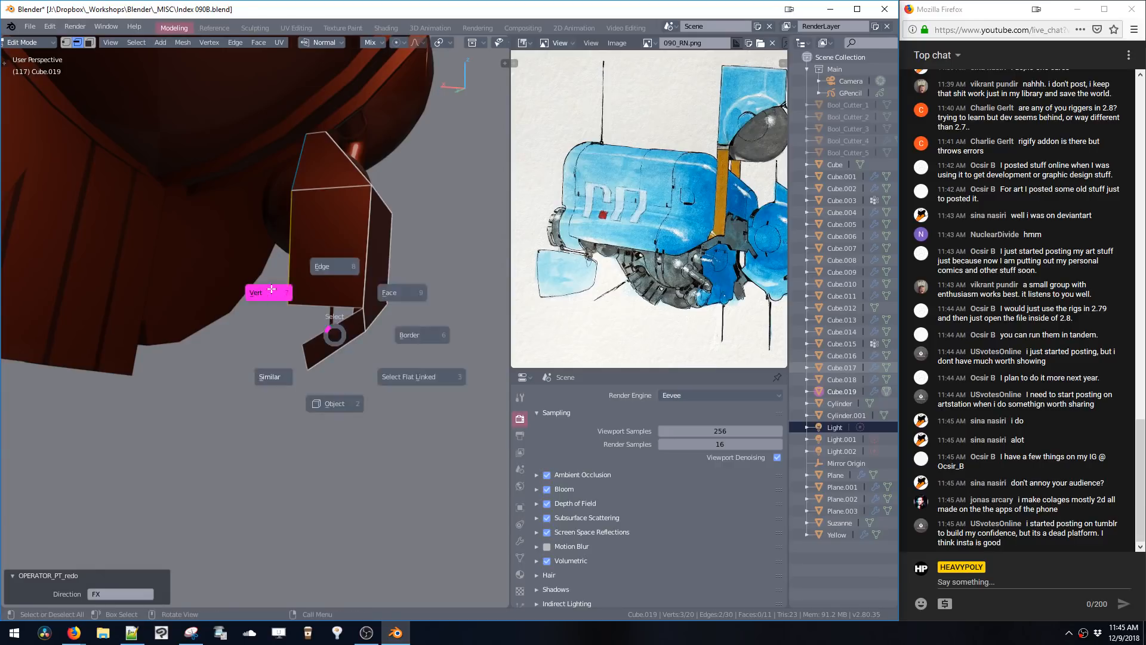
# - Merge the vertices at the lower inner corner, between the end face and the bottom flap
pyautogui.click(294, 318)
pyautogui.keyDown('shift'); pyautogui.moveTo(362, 312); pyautogui.dragTo(308, 321, button='middle'); pyautogui.keyUp('shift')
pyautogui.press('x')
pyautogui.click(266, 346)
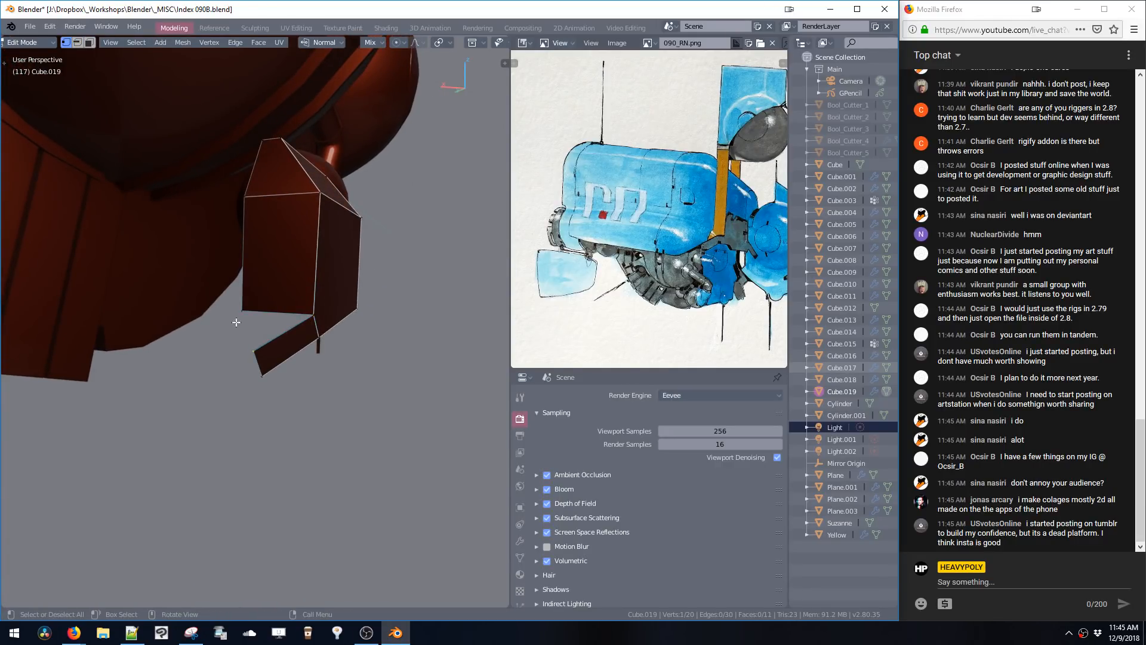
pyautogui.press('m')
pyautogui.click(244, 330)
# - Select the narrow end face of the panel block and move it along Y
pyautogui.moveTo(244, 331); pyautogui.dragTo(293, 315, button='middle')
pyautogui.press('3')
pyautogui.click(293, 203)
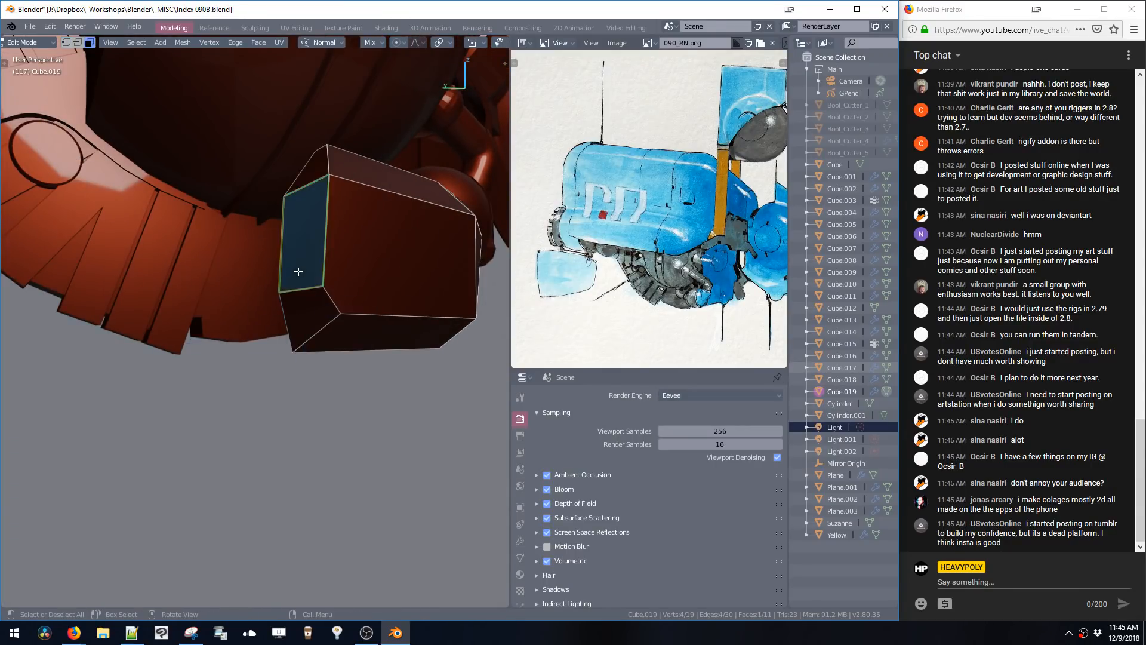
pyautogui.press('g')
pyautogui.moveTo(294, 203); pyautogui.dragTo(275, 238, button='middle')
pyautogui.press('y')
pyautogui.click(249, 297)
# - Clean up the notched lower corner of the block by dissolving surplus geometry, and select the whole linked block
pyautogui.hotkey('ctrl', 'x')
pyautogui.press('1')
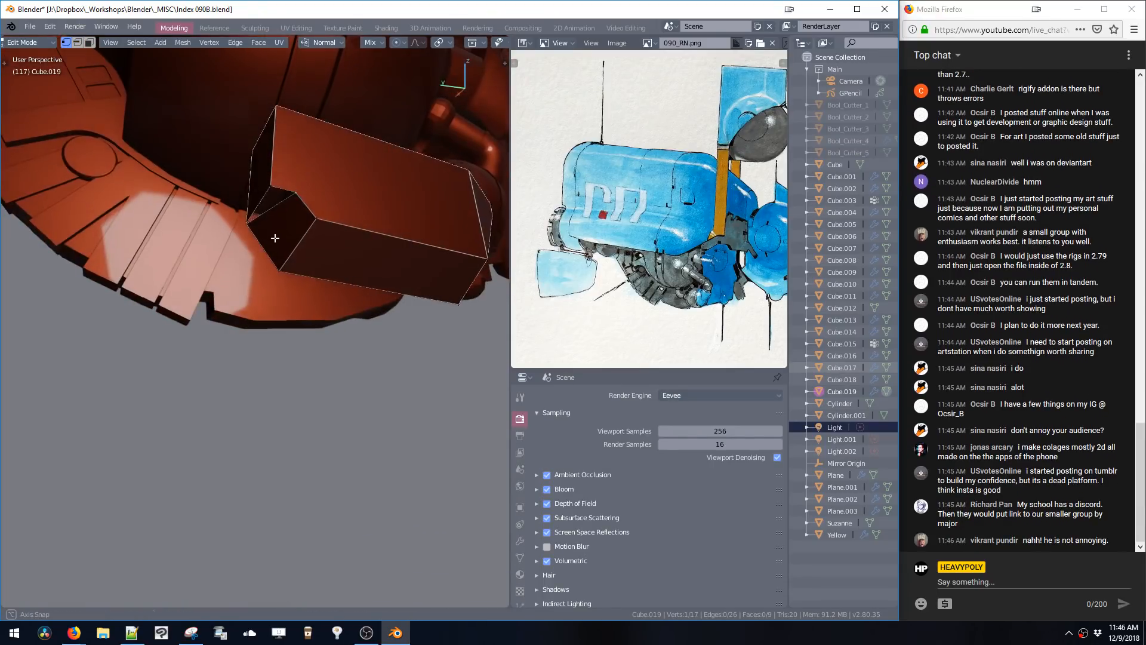
pyautogui.click(273, 216)
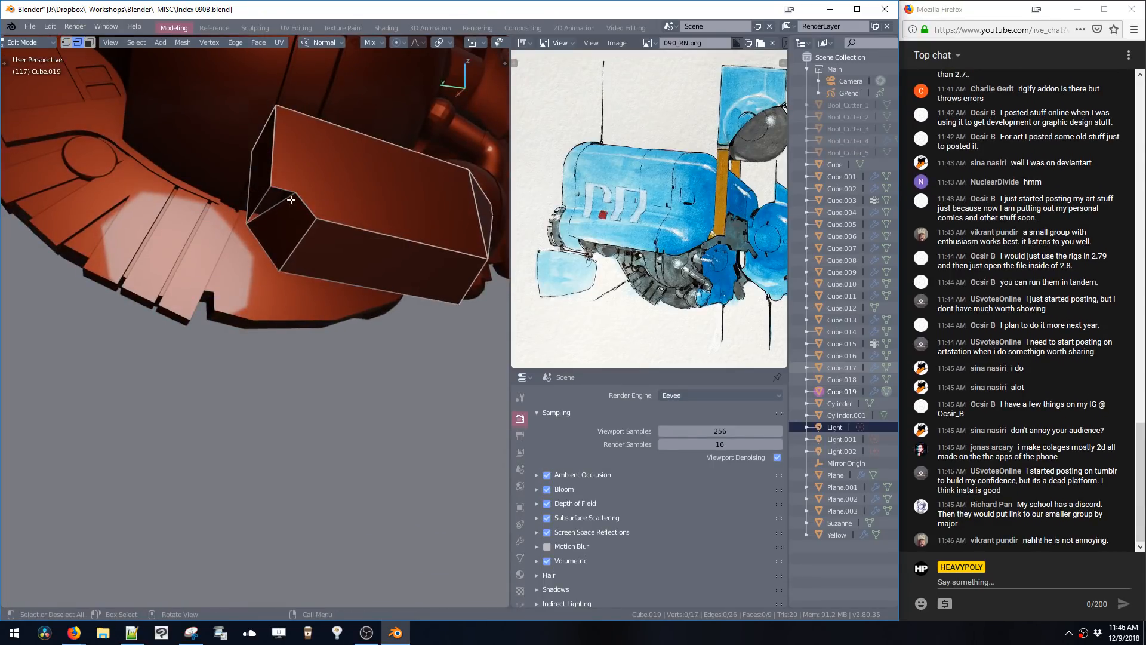
pyautogui.hotkey('ctrl', 'l')
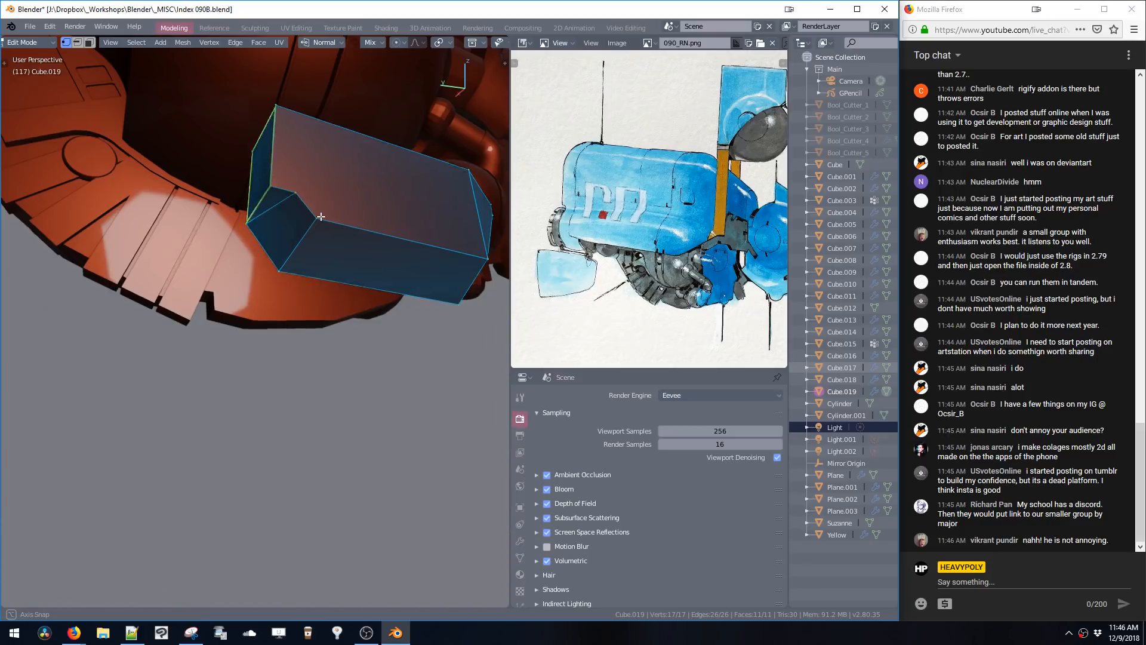
pyautogui.moveTo(295, 193); pyautogui.dragTo(322, 266, button='middle')
pyautogui.click(363, 275)
pyautogui.keyDown('shift'); pyautogui.click(408, 275); pyautogui.keyUp('shift')
pyautogui.hotkey('ctrl', 'l')
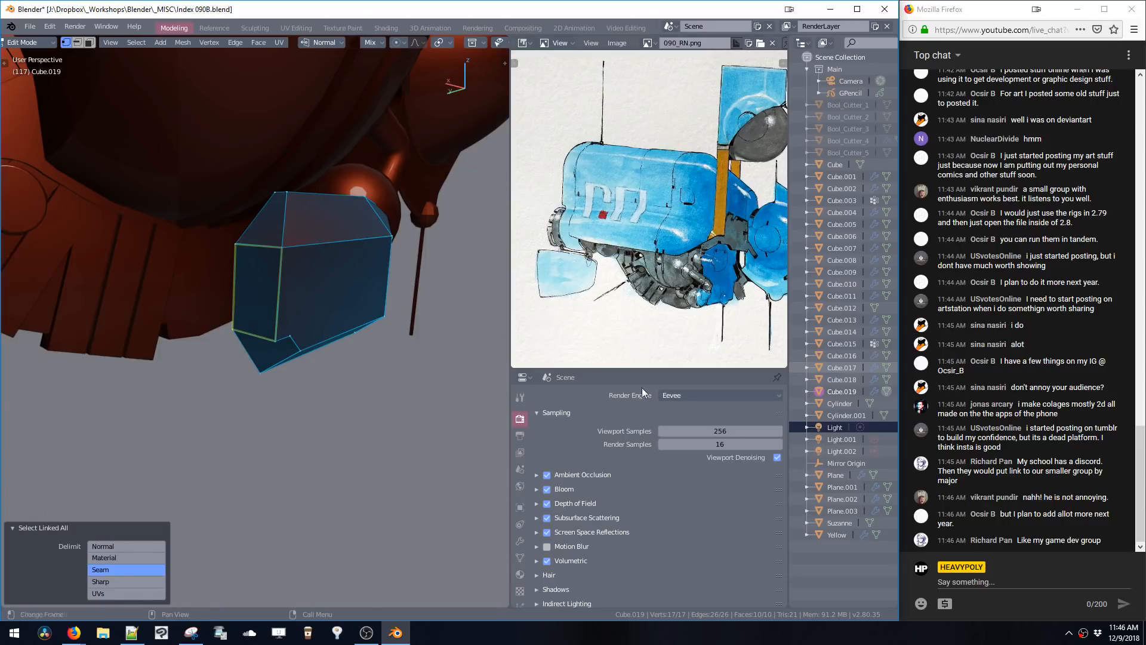
pyautogui.click(1015, 460)
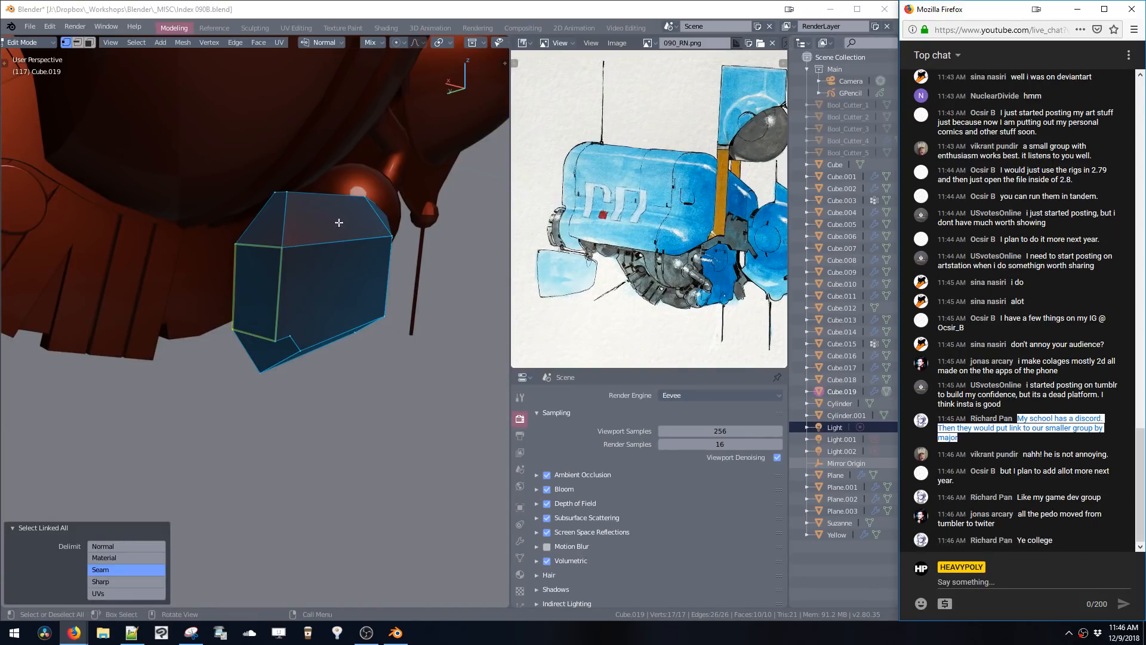
# - Move the whole linked panel block along X
pyautogui.moveTo(404, 225); pyautogui.dragTo(323, 316, button='middle')
pyautogui.press('g')
pyautogui.press('x')
pyautogui.click(345, 300)
# - Extrude the block's open inner border edges toward the body and flatten them in the X direction
pyautogui.press('2')
pyautogui.keyDown('alt'); pyautogui.click(349, 315); pyautogui.keyUp('alt')
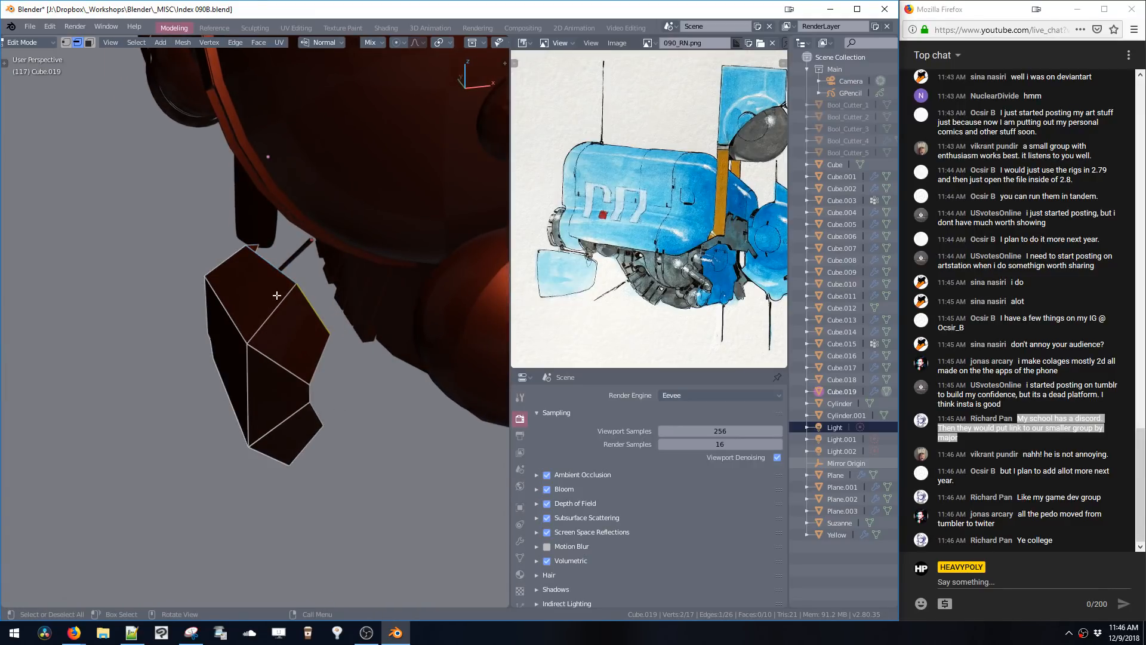
pyautogui.keyDown('shift'); pyautogui.click(313, 413); pyautogui.keyUp('shift')
pyautogui.moveTo(314, 413); pyautogui.dragTo(223, 345, button='middle')
pyautogui.keyDown('ctrl'); pyautogui.moveTo(205, 313); pyautogui.dragTo(237, 351); pyautogui.keyUp('ctrl')
pyautogui.press('e')
pyautogui.moveTo(240, 334); pyautogui.dragTo(294, 358, button='middle')
pyautogui.click(272, 349)
pyautogui.hotkey('alt', 'c')
pyautogui.click(253, 360)
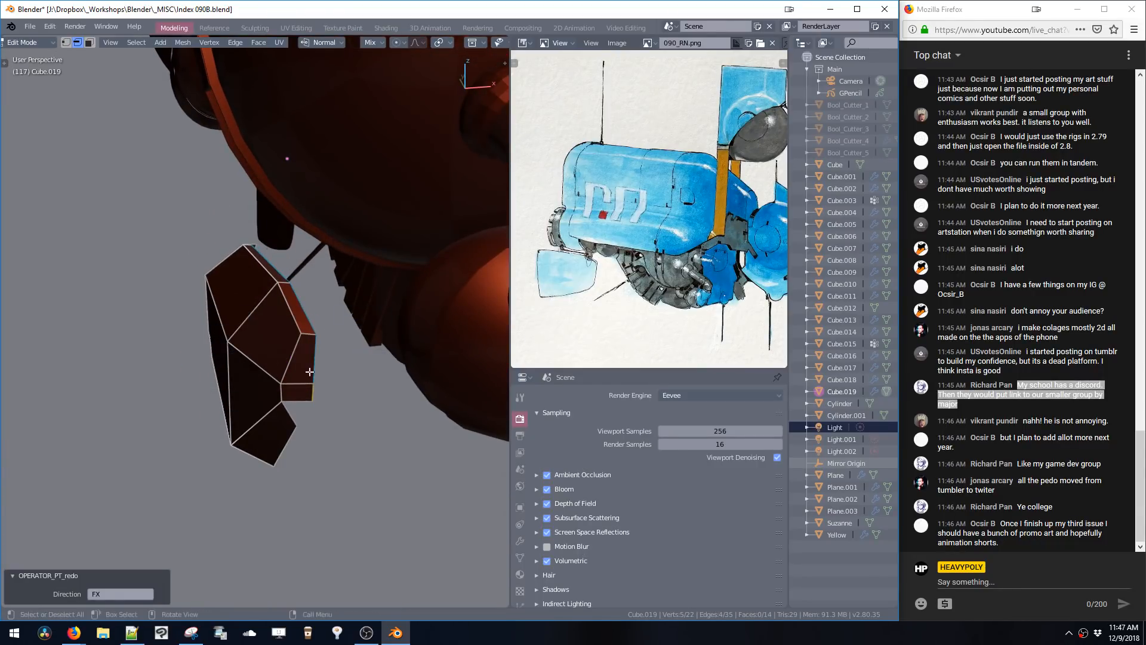
# - Move the extruded border 0.0173 m along X and merge the overlapping corner vertices at the last one
pyautogui.moveTo(288, 336); pyautogui.dragTo(365, 317, button='middle')
pyautogui.press('g')
pyautogui.press('x')
pyautogui.click(375, 315)
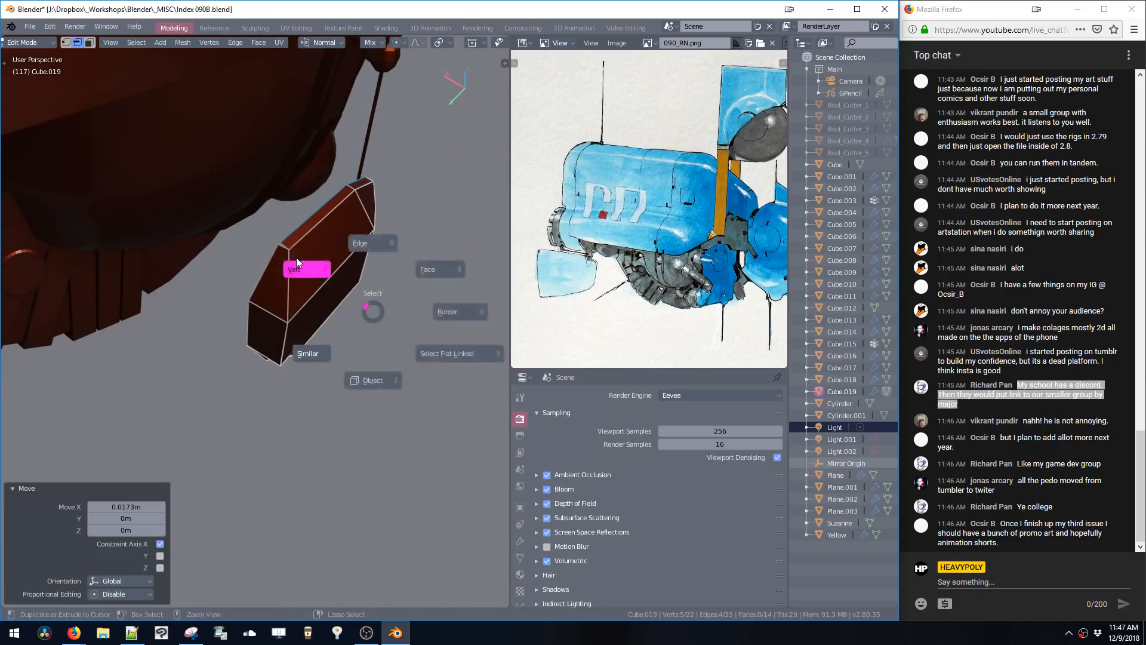
pyautogui.hotkey('alt', 'm')
pyautogui.click(272, 258)
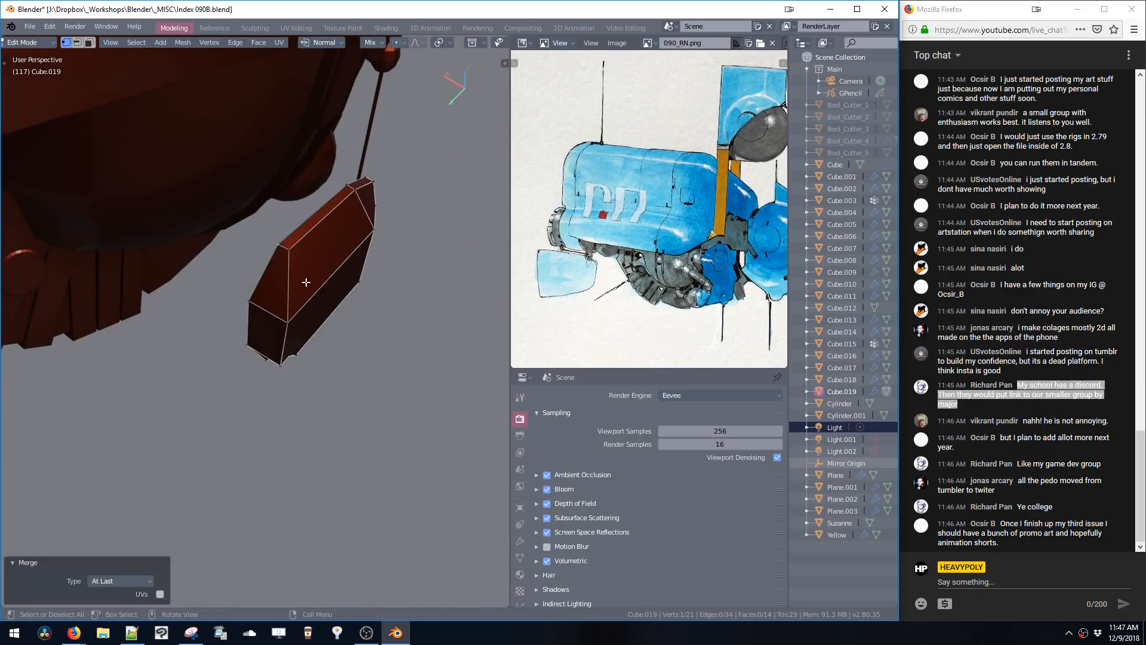
# - Move the lower inner edge vertices about 0.04 m along X to line up with the block's inner border
pyautogui.moveTo(356, 311); pyautogui.dragTo(240, 326, button='middle')
pyautogui.hotkey('alt', 'a')
pyautogui.press('g')
pyautogui.press('x')
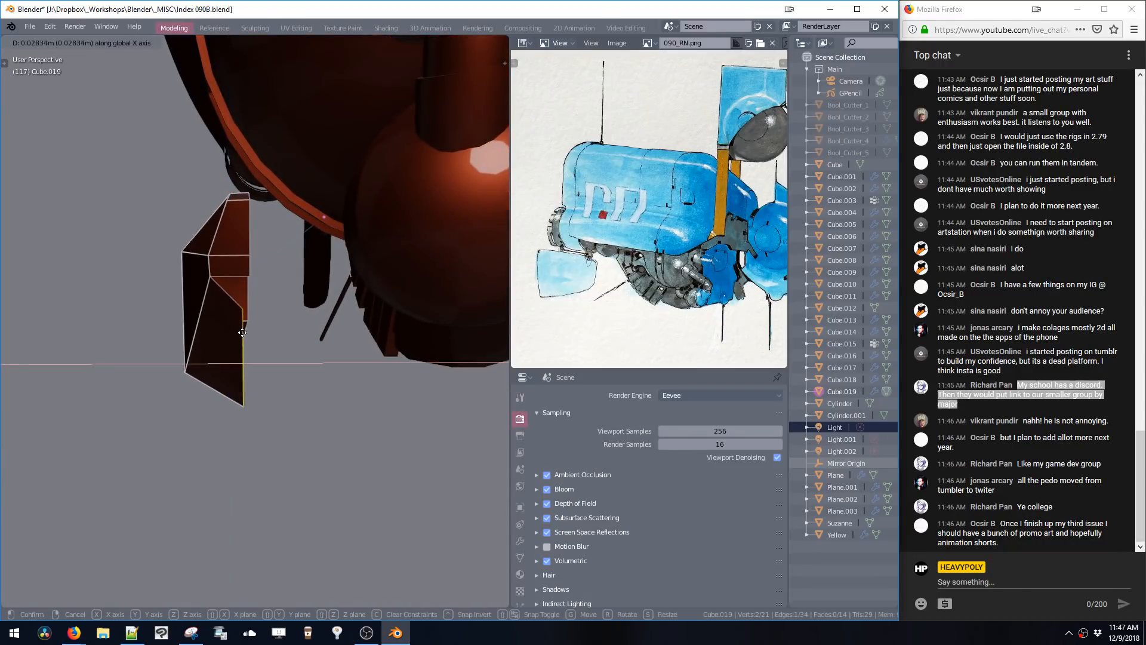
pyautogui.click(242, 333)
pyautogui.keyDown('shift'); pyautogui.click(238, 364); pyautogui.keyUp('shift')
pyautogui.press('g')
pyautogui.press('x')
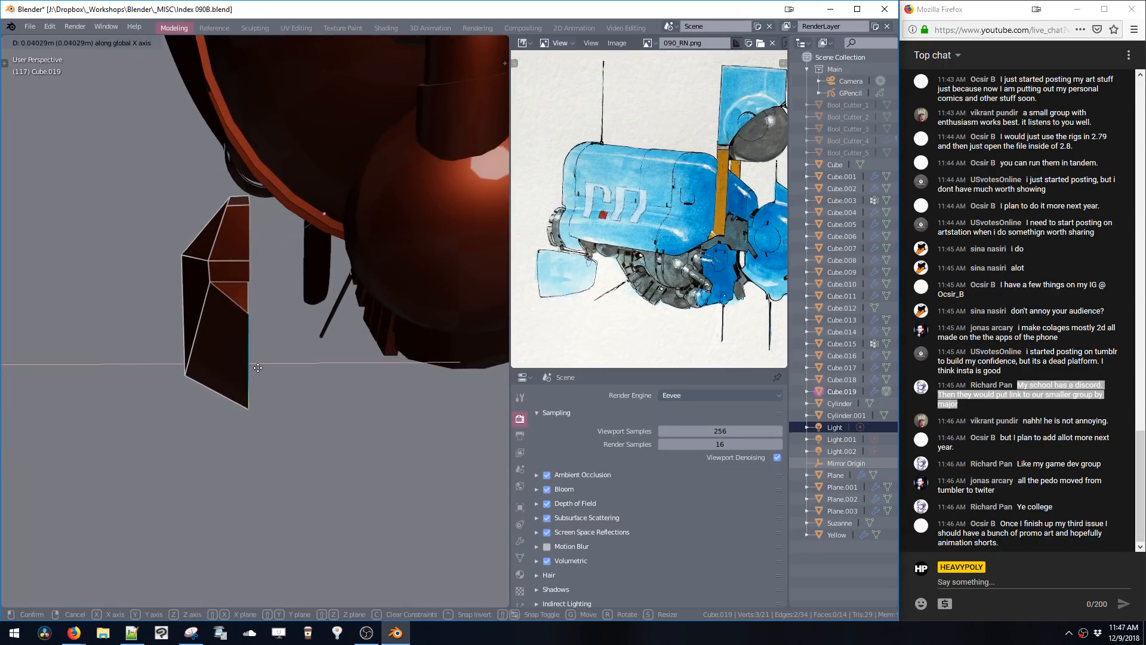
pyautogui.click(258, 367)
pyautogui.hotkey('ctrl', 'z')
pyautogui.keyDown('shift'); pyautogui.click(220, 294); pyautogui.keyUp('shift')
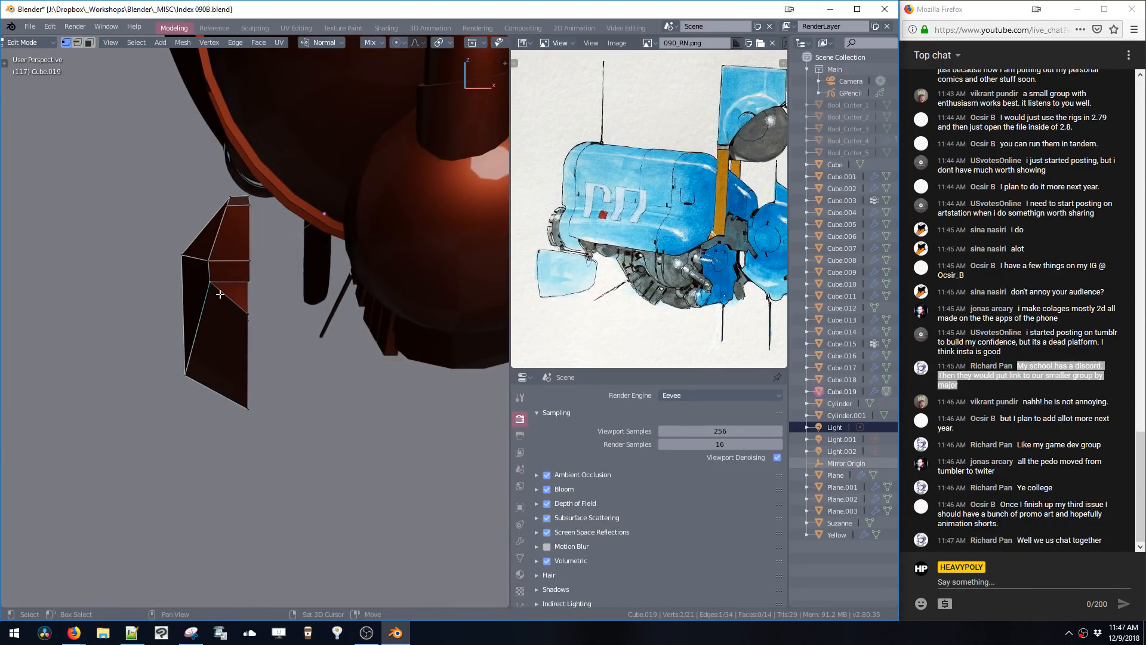
# - Select all linked geometry of the panel block and move it along X against the robot's underside
pyautogui.moveTo(247, 316); pyautogui.dragTo(341, 343, button='middle')
pyautogui.press('Tab')
pyautogui.scroll(-2, 339, 327)
pyautogui.press('space')
pyautogui.click(360, 288)
pyautogui.moveTo(359, 288); pyautogui.dragTo(310, 328, button='middle')
pyautogui.doubleClick(333, 335)
pyautogui.press('g')
pyautogui.press('x')
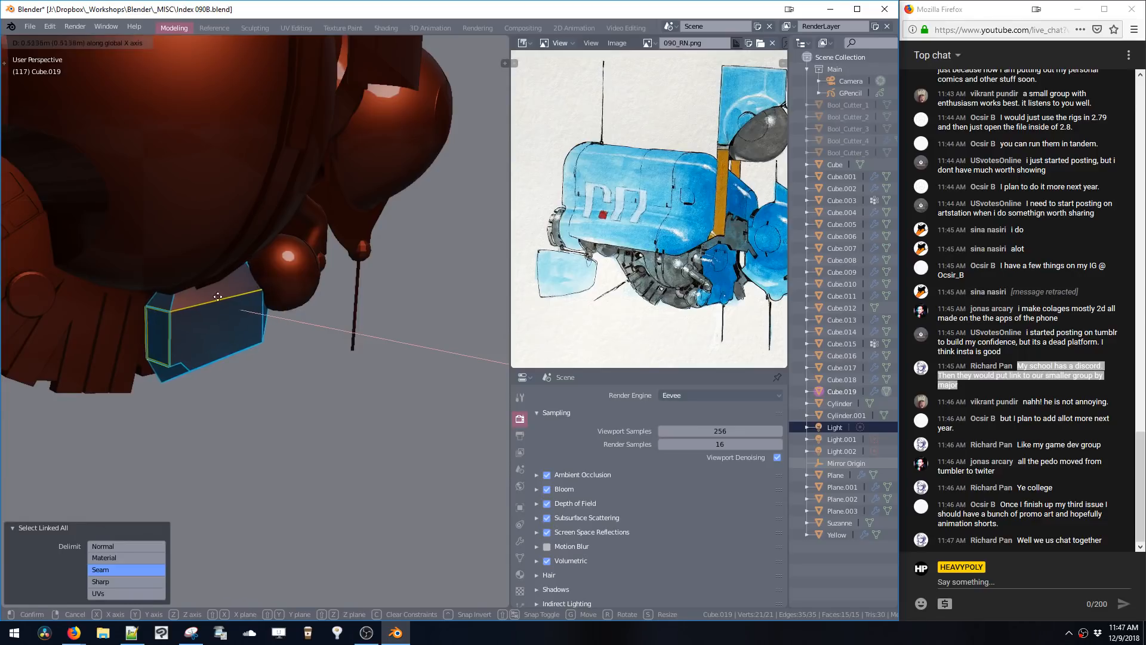
pyautogui.click(218, 297)
# - Adjust the block's height along Z, raising it 0.0354 m first and finishing with a 0.0419 m downward move
pyautogui.moveTo(218, 297); pyautogui.dragTo(265, 304, button='middle')
pyautogui.press('g')
pyautogui.press('z')
pyautogui.click(266, 308)
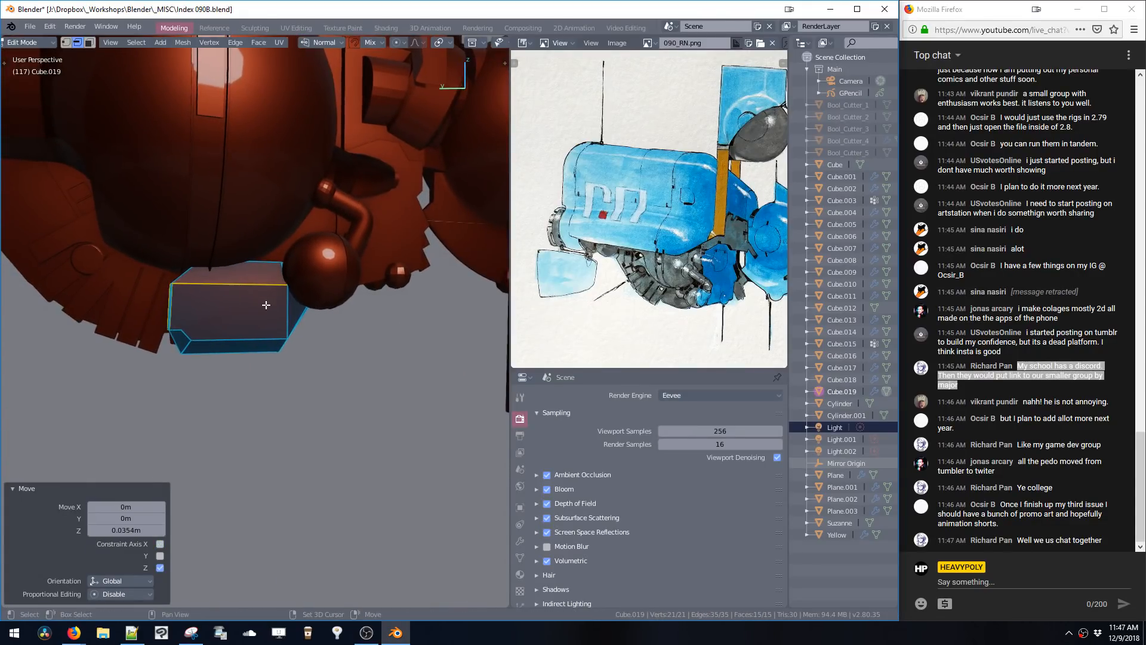
pyautogui.press('g')
pyautogui.press('z')
pyautogui.click(275, 329)
pyautogui.press('g')
pyautogui.press('z')
pyautogui.click(284, 351)
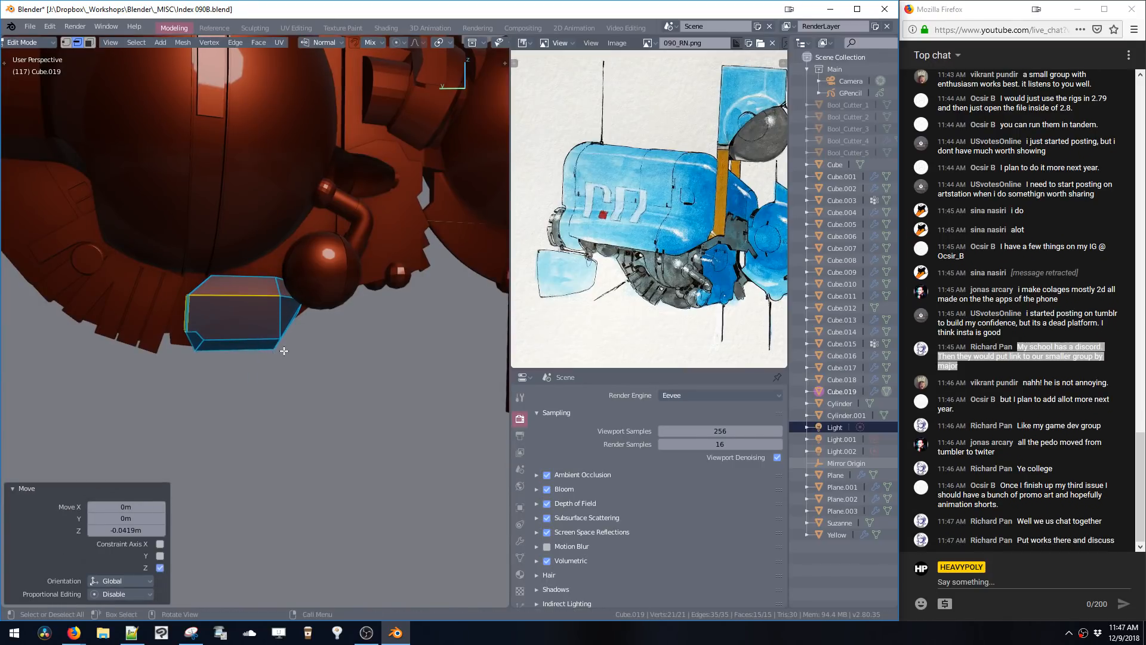
# - Scale the block slightly and lower it 0.00967 m along Z
pyautogui.press('s')
pyautogui.click(284, 358)
pyautogui.press('g')
pyautogui.press('z')
pyautogui.click(285, 357)
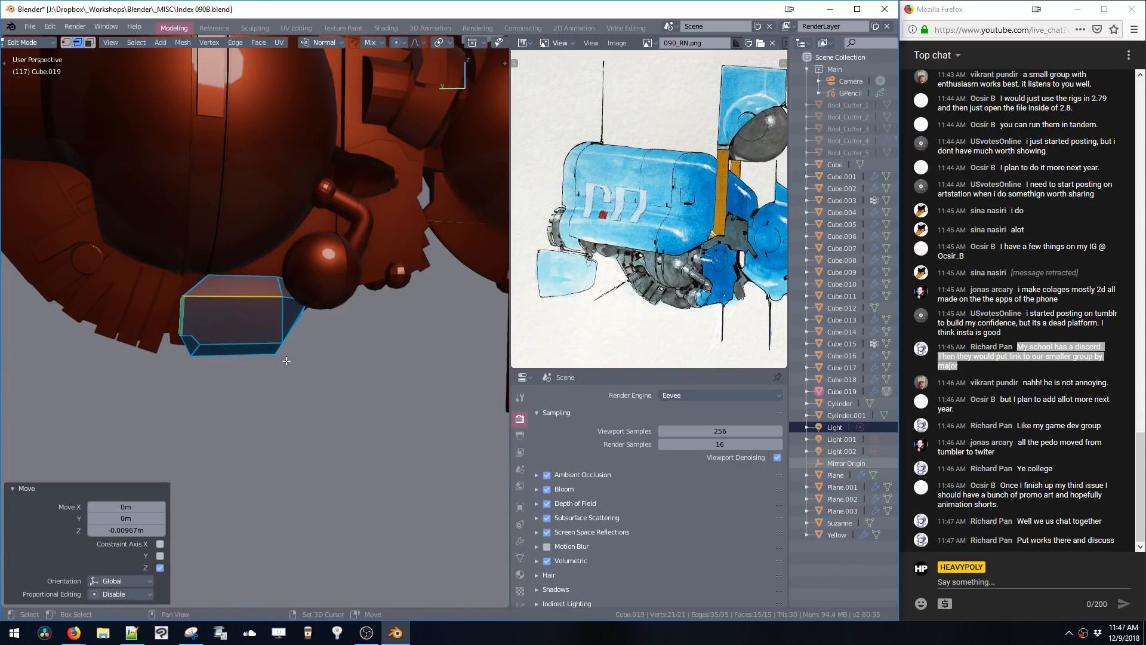
# - Reposition the block along X and Y so it sits between the ribbed skirt and the sphere
pyautogui.moveTo(285, 357); pyautogui.dragTo(301, 353, button='middle')
pyautogui.press('g')
pyautogui.press('x')
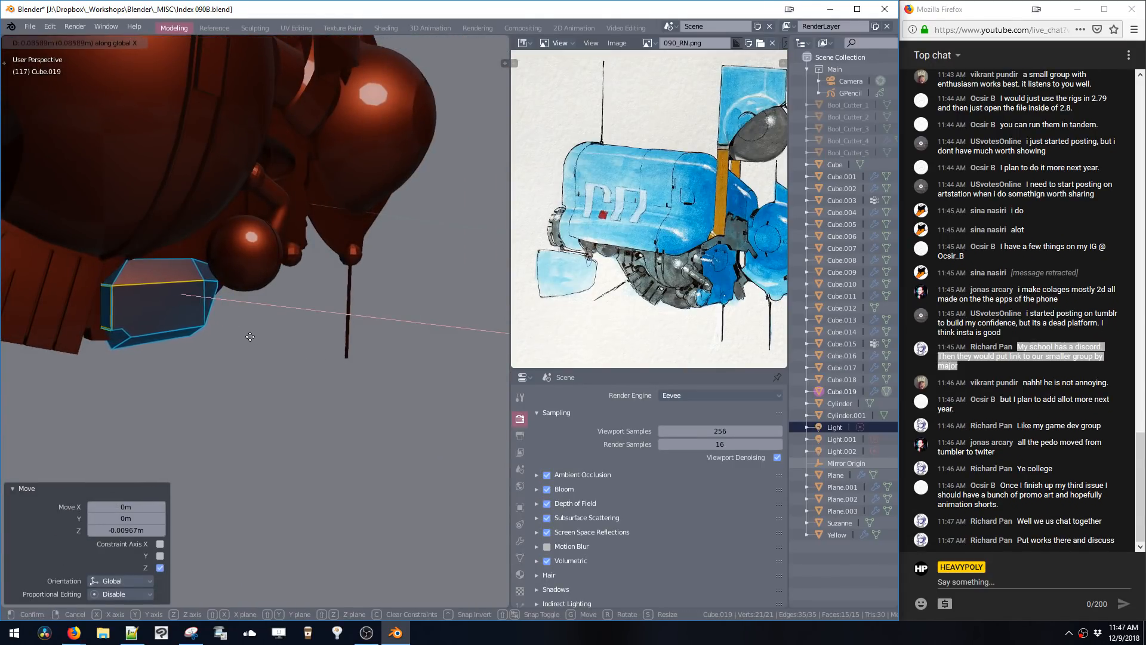
pyautogui.click(250, 336)
pyautogui.press('KP_Decimal')
pyautogui.moveTo(250, 334); pyautogui.dragTo(275, 323, button='middle')
pyautogui.press('g')
pyautogui.press('y')
pyautogui.click(238, 302)
# - Dissolve the surplus edge at the block's notched lower corner, with Dissolve Verts enabled
pyautogui.keyDown('shift'); pyautogui.click(279, 292); pyautogui.keyUp('shift')
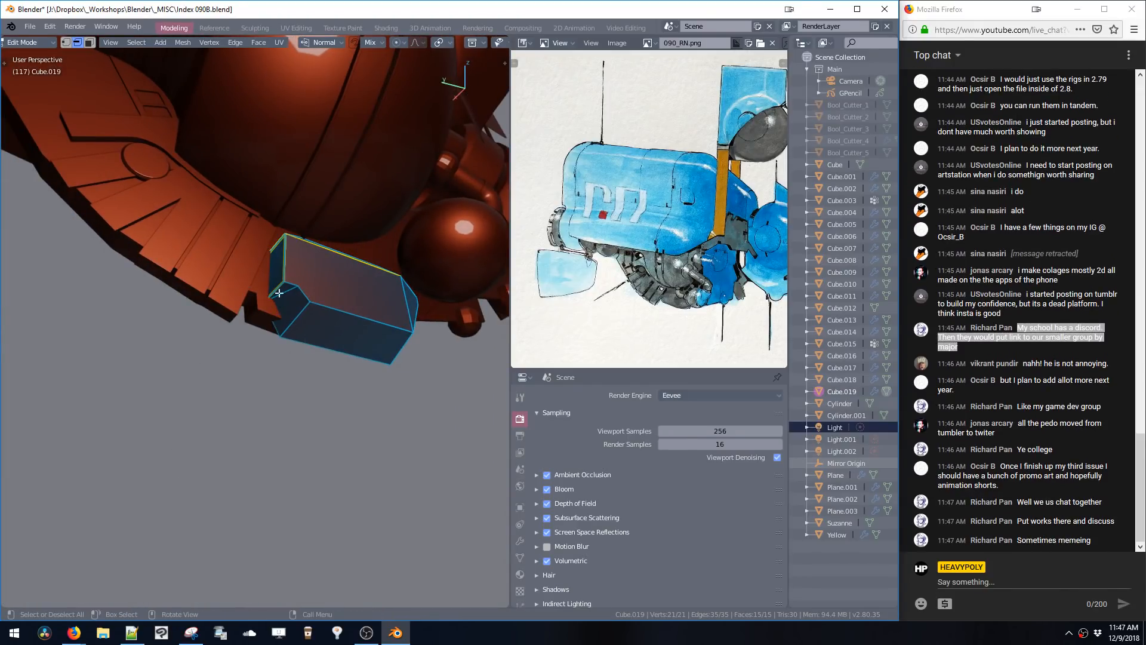
pyautogui.click(281, 295)
pyautogui.hotkey('ctrl', 'x')
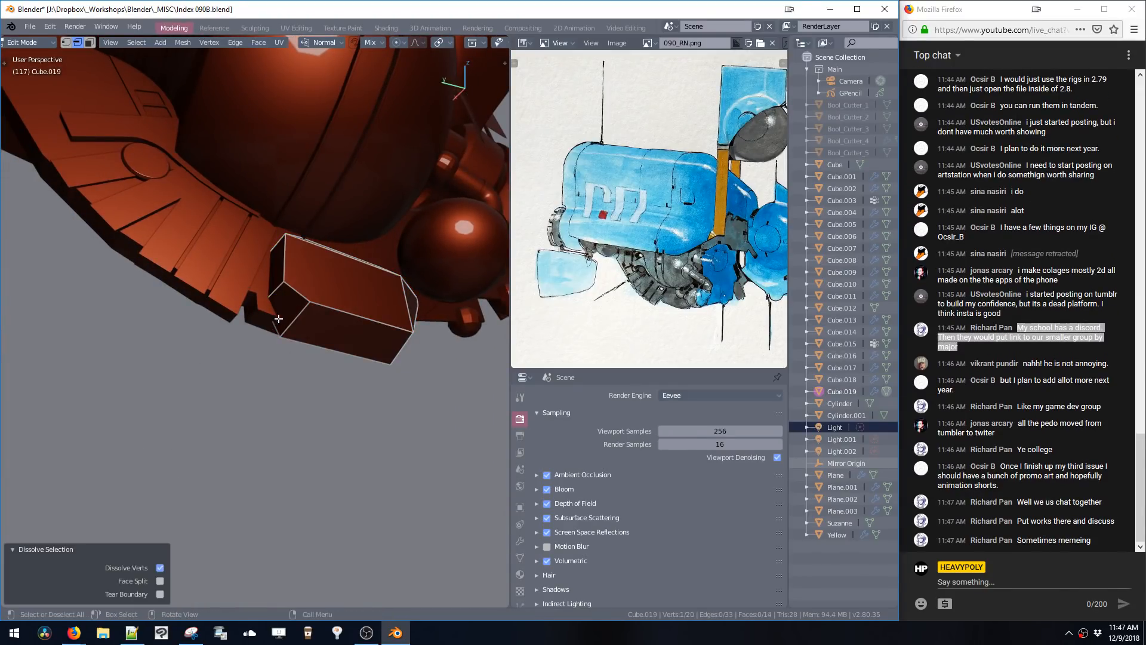
# - Move the whole block along Y, closer to the ribbed skirt
pyautogui.moveTo(274, 321); pyautogui.dragTo(253, 332, button='middle')
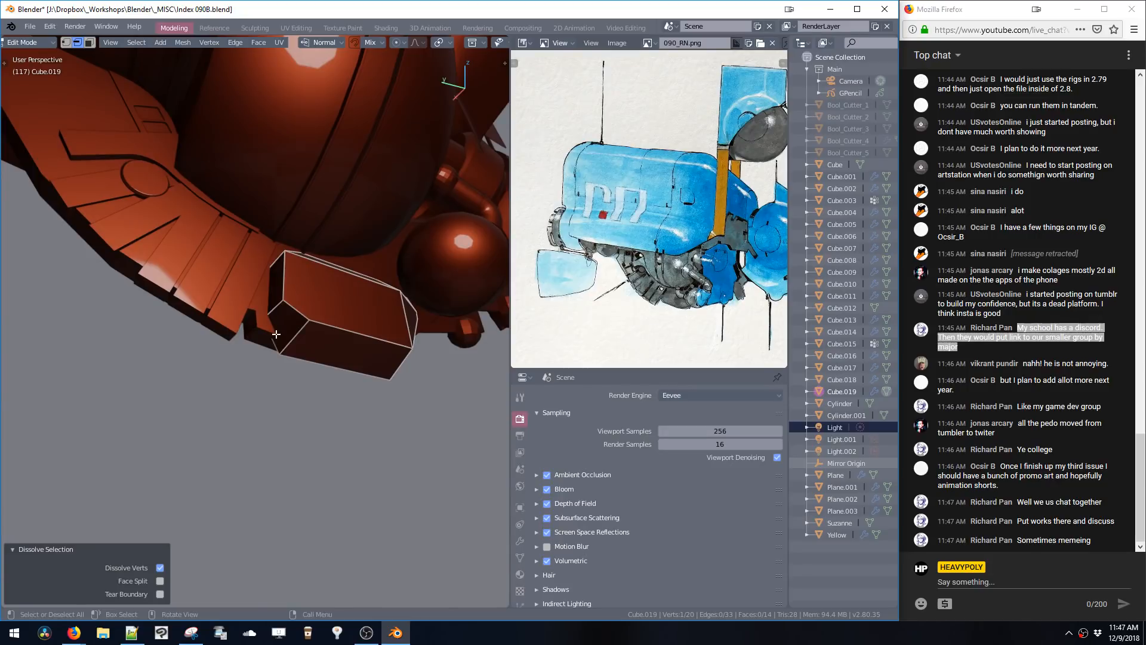
pyautogui.click(271, 255)
pyautogui.hotkey('ctrl', 'l')
pyautogui.press('g')
pyautogui.press('y')
pyautogui.click(241, 355)
# - Dissolve the small adjoining faces at the block's sphere-side end into a single face
pyautogui.hotkey('ctrl', 'space')
pyautogui.click(370, 245)
pyautogui.keyDown('alt'); pyautogui.click(362, 257); pyautogui.keyUp('alt')
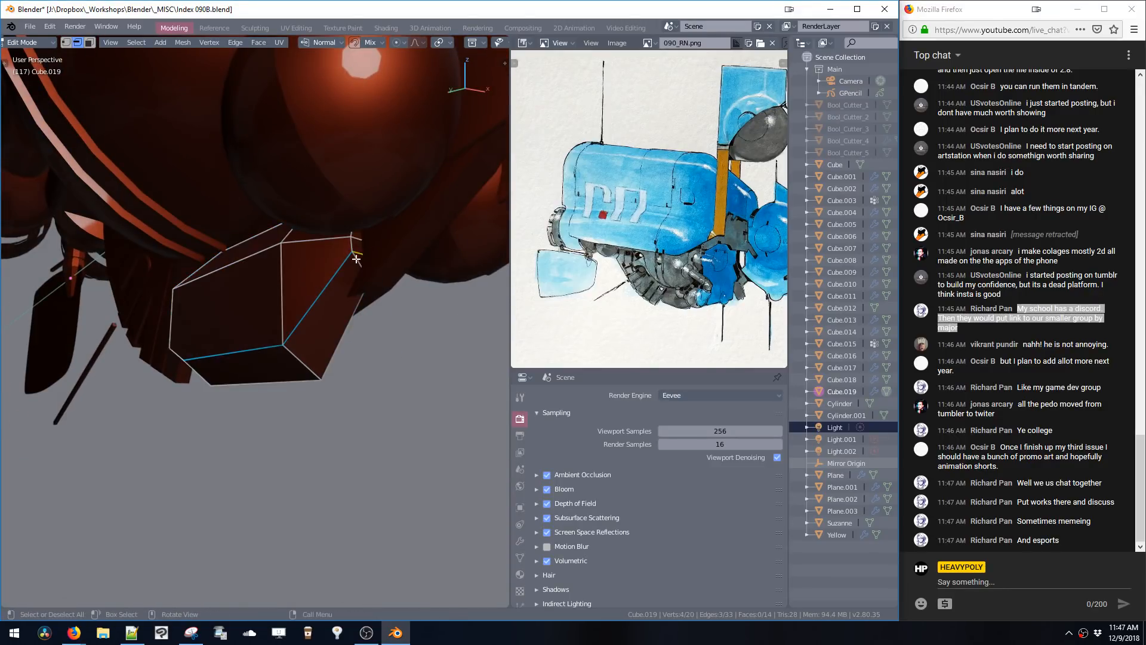
pyautogui.hotkey('ctrl', 'space')
pyautogui.click(368, 235)
pyautogui.click(361, 253)
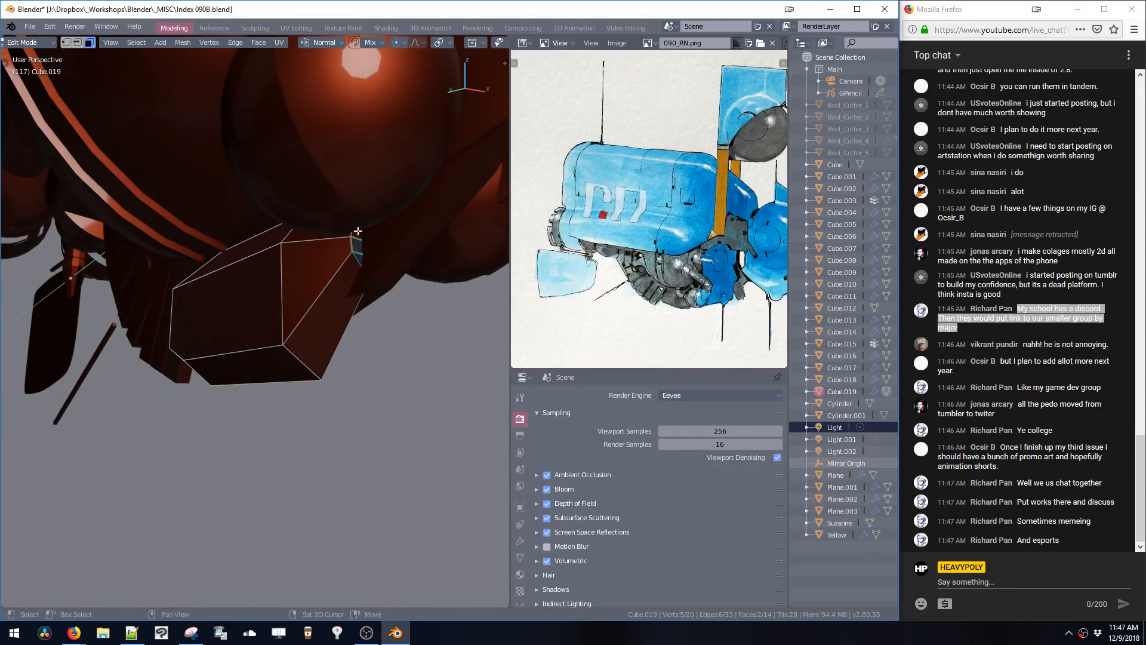
pyautogui.moveTo(358, 231); pyautogui.dragTo(214, 247, button='middle')
pyautogui.hotkey('ctrl', 'x')
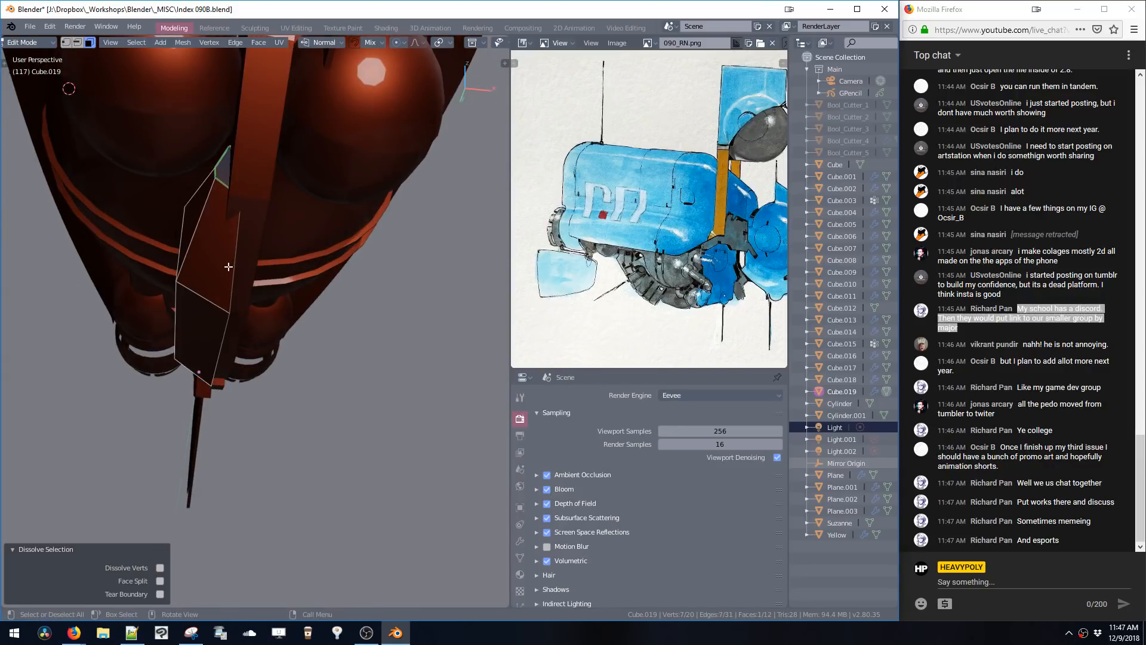
# - Apply Live Mirror symmetry to the whole block
pyautogui.hotkey('ctrl', 'l')
pyautogui.hotkey('alt', 'x')
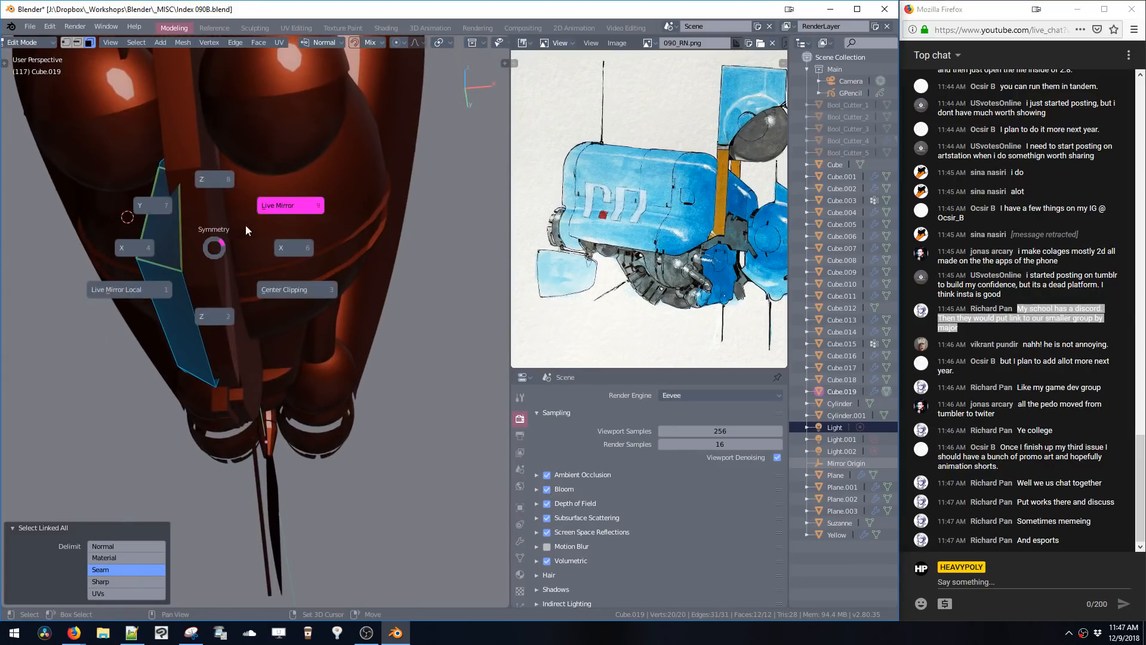
pyautogui.click(285, 197)
pyautogui.moveTo(274, 200); pyautogui.dragTo(318, 219, button='middle')
pyautogui.press('Tab')
pyautogui.press('Tab')
# - Extrude the block's open inner edge loop along X
pyautogui.moveTo(297, 311); pyautogui.dragTo(293, 372, button='middle')
pyautogui.keyDown('alt'); pyautogui.click(293, 282); pyautogui.keyUp('alt')
pyautogui.press('e')
pyautogui.press('x')
pyautogui.click(299, 287)
# - Bevel the block's upright edges on the skirt side by 0.041 with one segment
pyautogui.hotkey('alt', 'z')
pyautogui.moveTo(247, 352); pyautogui.dragTo(311, 400)
pyautogui.hotkey('alt', 'z')
pyautogui.hotkey('ctrl', 'b')
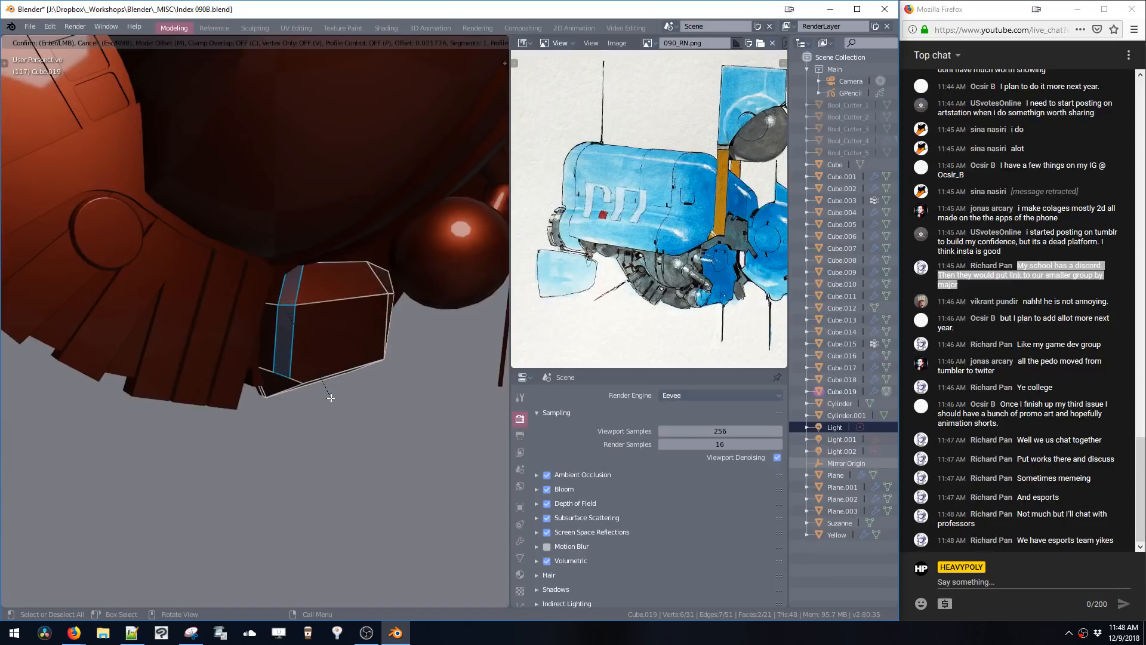
pyautogui.click(331, 398)
pyautogui.hotkey('ctrl', 'z')
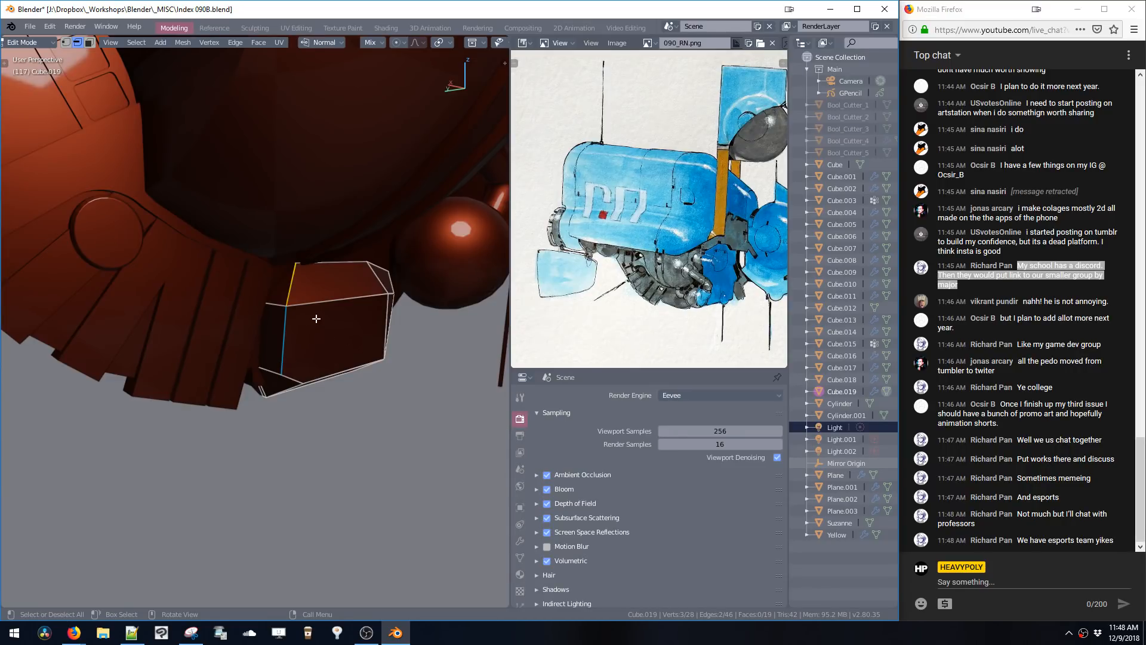
pyautogui.hotkey('ctrl', 'b')
pyautogui.click(331, 417)
pyautogui.scroll(3, 332, 421)
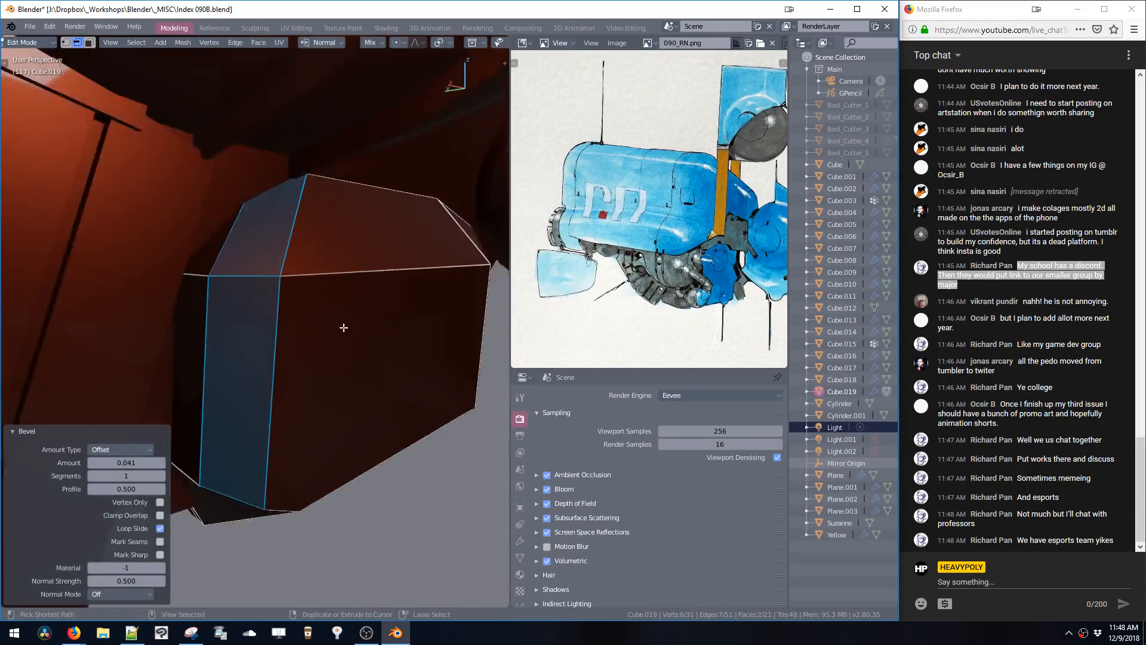
# - Round the block's upright edge loop on the sphere side with a 0.089 bevel of four segments
pyautogui.moveTo(331, 423); pyautogui.dragTo(344, 357, button='middle')
pyautogui.keyDown('alt'); pyautogui.click(357, 358); pyautogui.keyUp('alt')
pyautogui.moveTo(355, 396); pyautogui.dragTo(353, 412, button='middle')
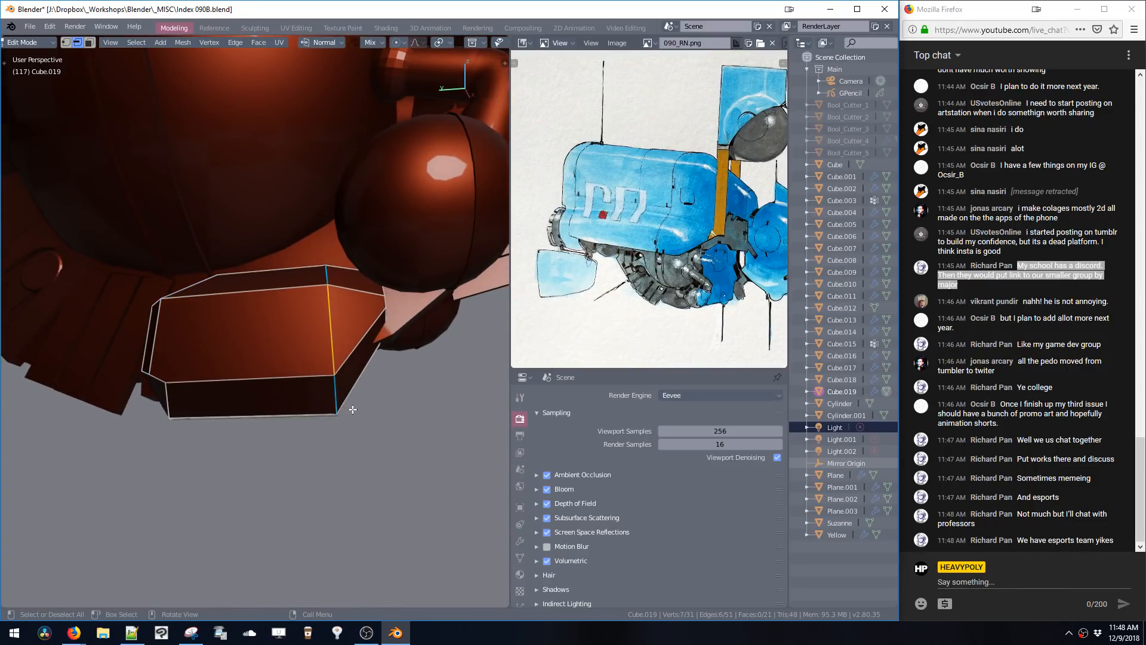
pyautogui.hotkey('ctrl', 'b')
pyautogui.click(352, 422)
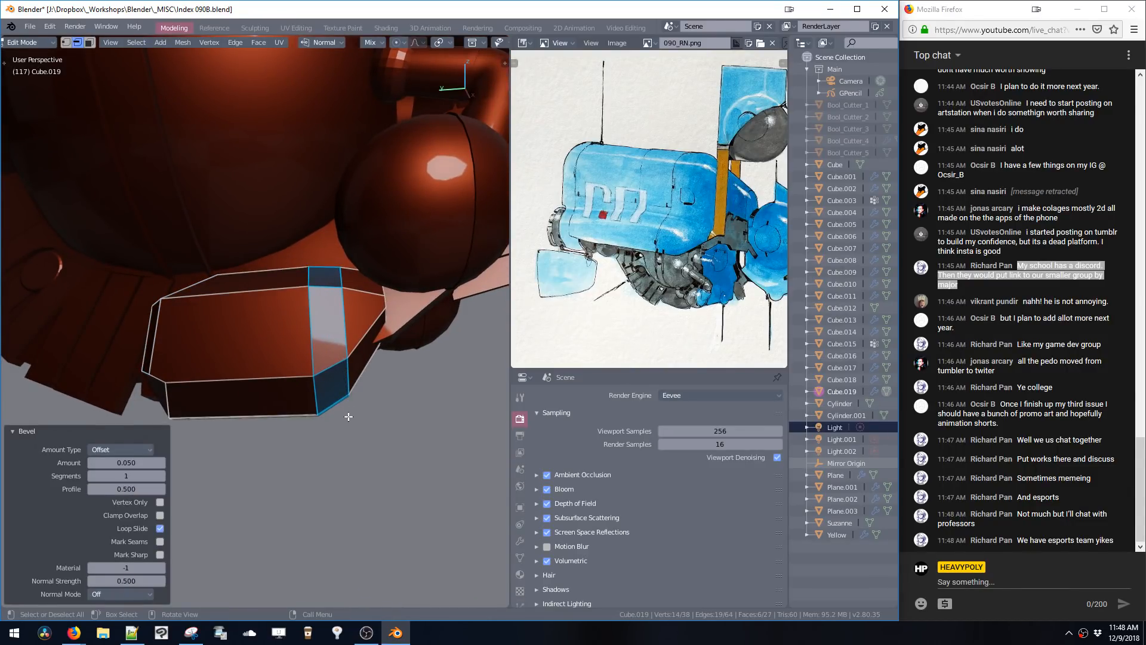
pyautogui.hotkey('ctrl', 'b')
pyautogui.click(368, 492)
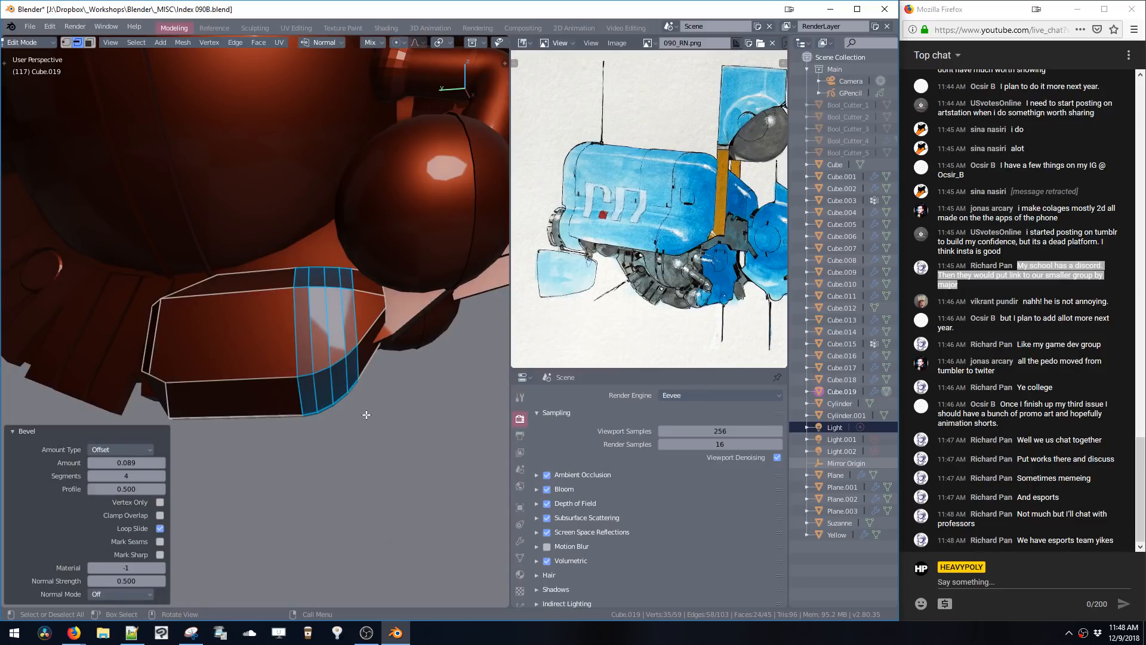
# - Bevel the block's upper lengthwise edge loop by about 0.013 with one segment
pyautogui.moveTo(367, 415); pyautogui.dragTo(291, 347, button='middle')
pyautogui.keyDown('alt'); pyautogui.click(237, 306); pyautogui.keyUp('alt')
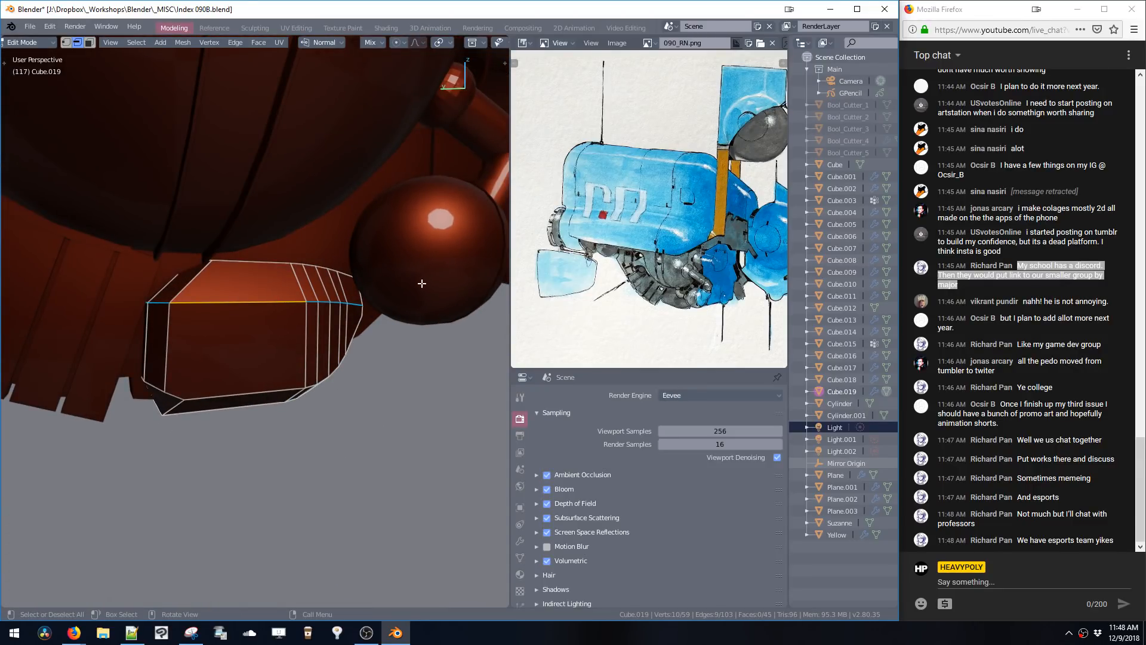
pyautogui.hotkey('ctrl', 'b')
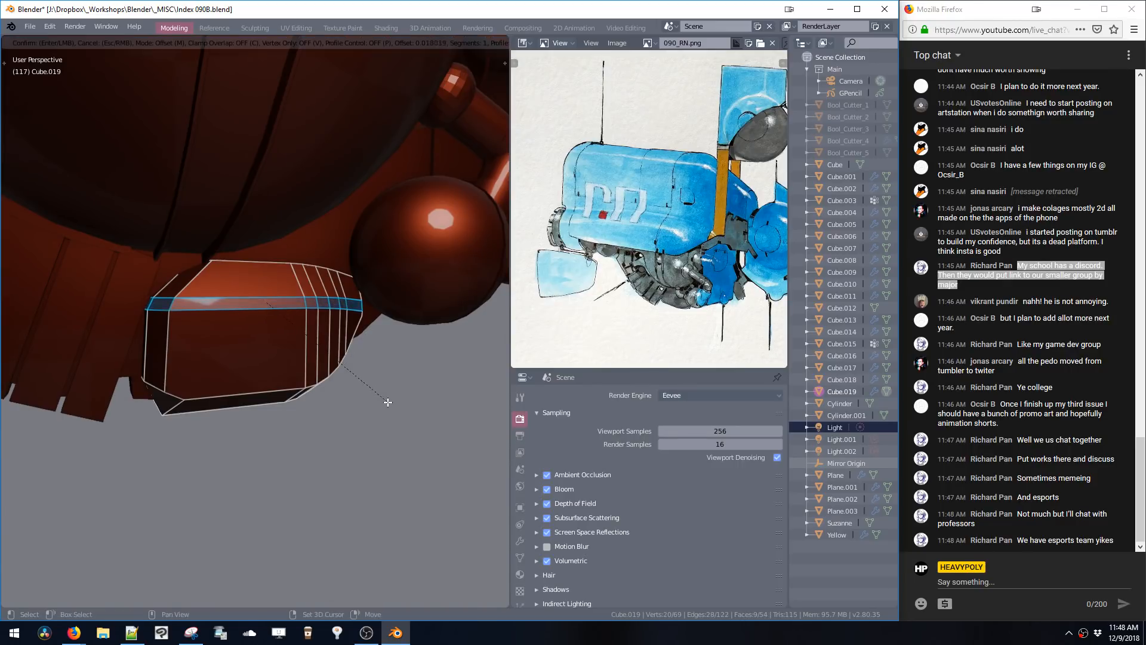
pyautogui.click(388, 404)
# - Select the block's lower lengthwise edges, including the short skirt-side edge, and bevel them with one segment
pyautogui.keyDown('alt'); pyautogui.click(257, 313); pyautogui.keyUp('alt')
pyautogui.moveTo(256, 313); pyautogui.dragTo(282, 328, button='middle')
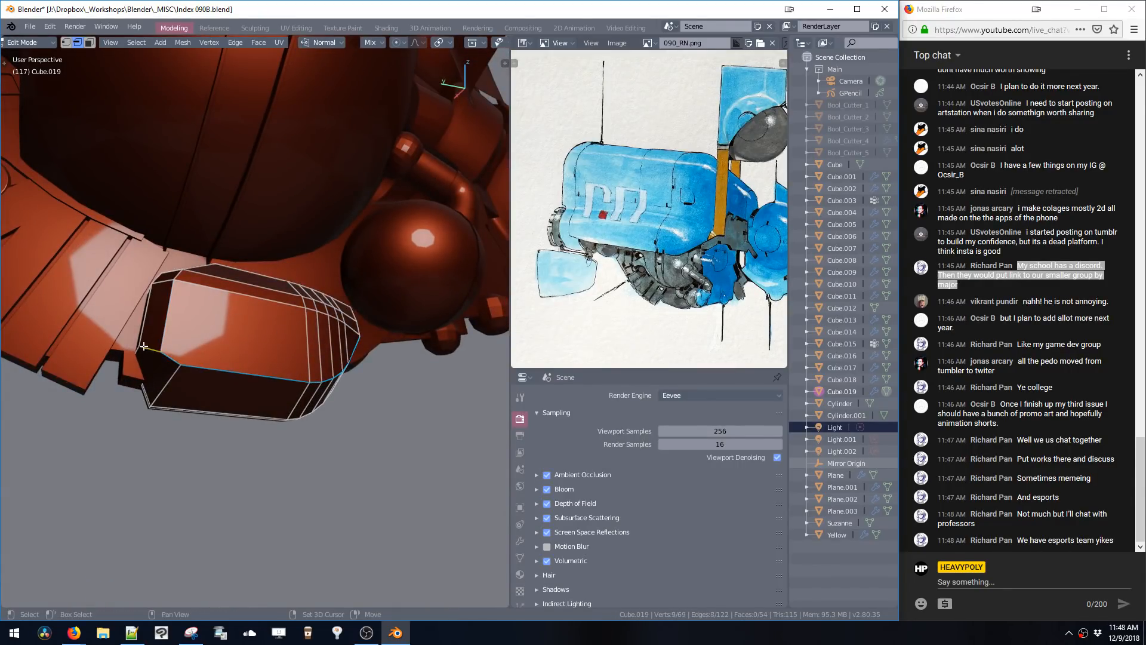
pyautogui.keyDown('alt'); pyautogui.moveTo(135, 350); pyautogui.dragTo(160, 385); pyautogui.keyUp('alt')
pyautogui.keyDown('ctrl'); pyautogui.moveTo(114, 320); pyautogui.dragTo(154, 352); pyautogui.keyUp('ctrl')
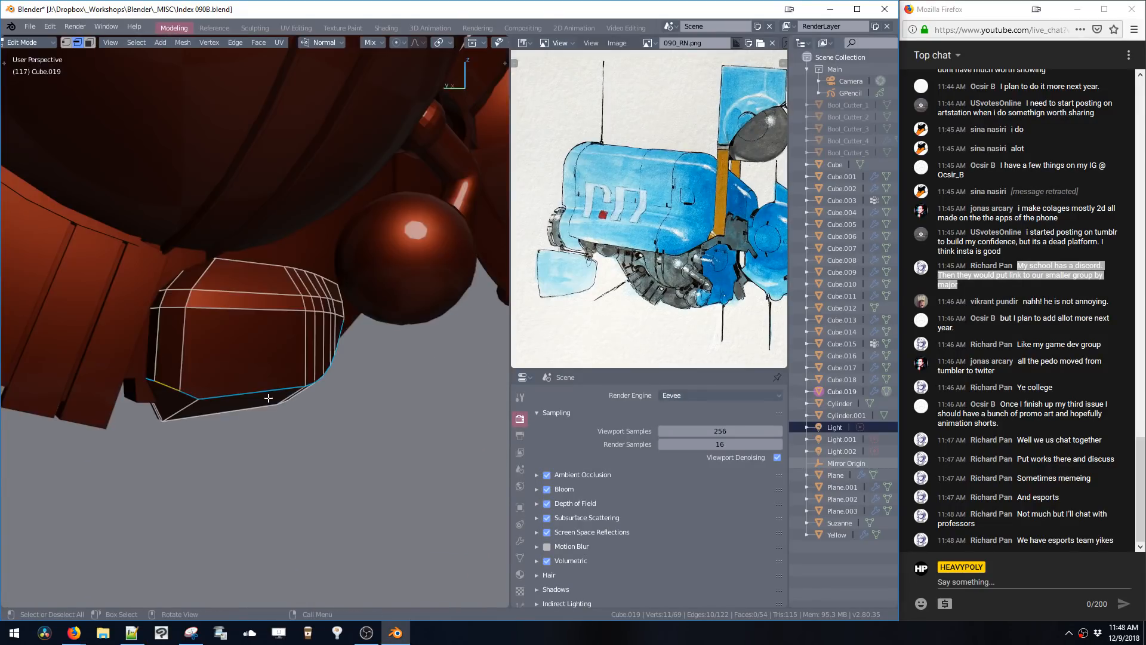
pyautogui.moveTo(286, 425)
pyautogui.keyDown('alt'); pyautogui.mouseDown()
pyautogui.moveTo(293, 417)
pyautogui.moveTo(278, 413)
pyautogui.moveTo(287, 411)
pyautogui.mouseUp(); pyautogui.keyUp('alt')
pyautogui.press('n')
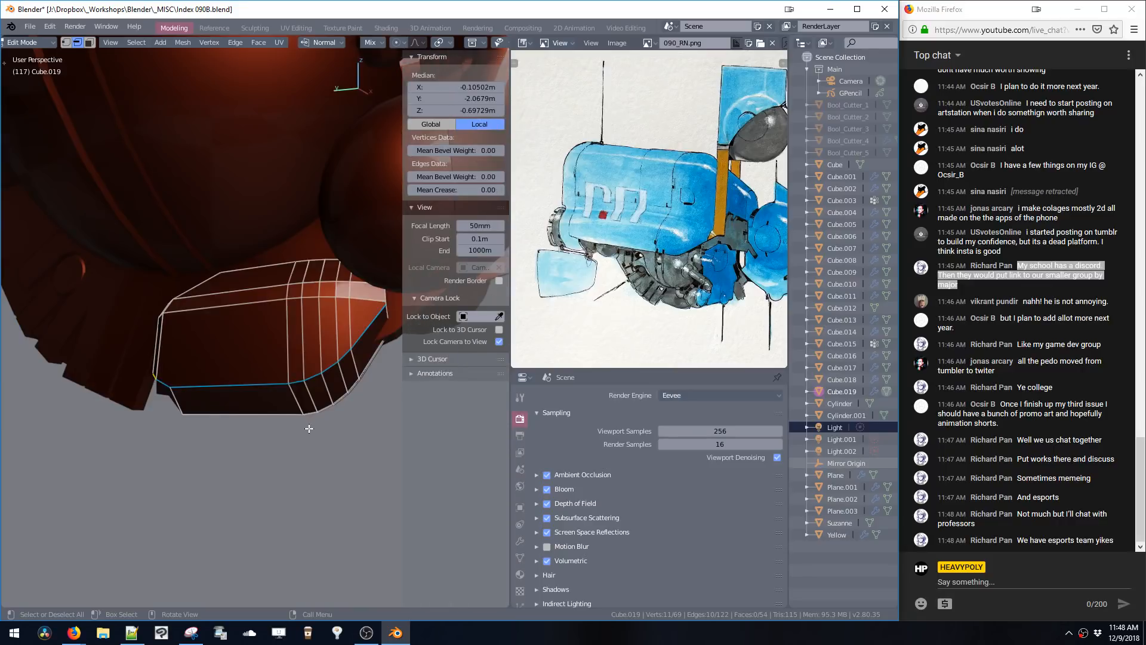
pyautogui.press('n')
pyautogui.press('b')
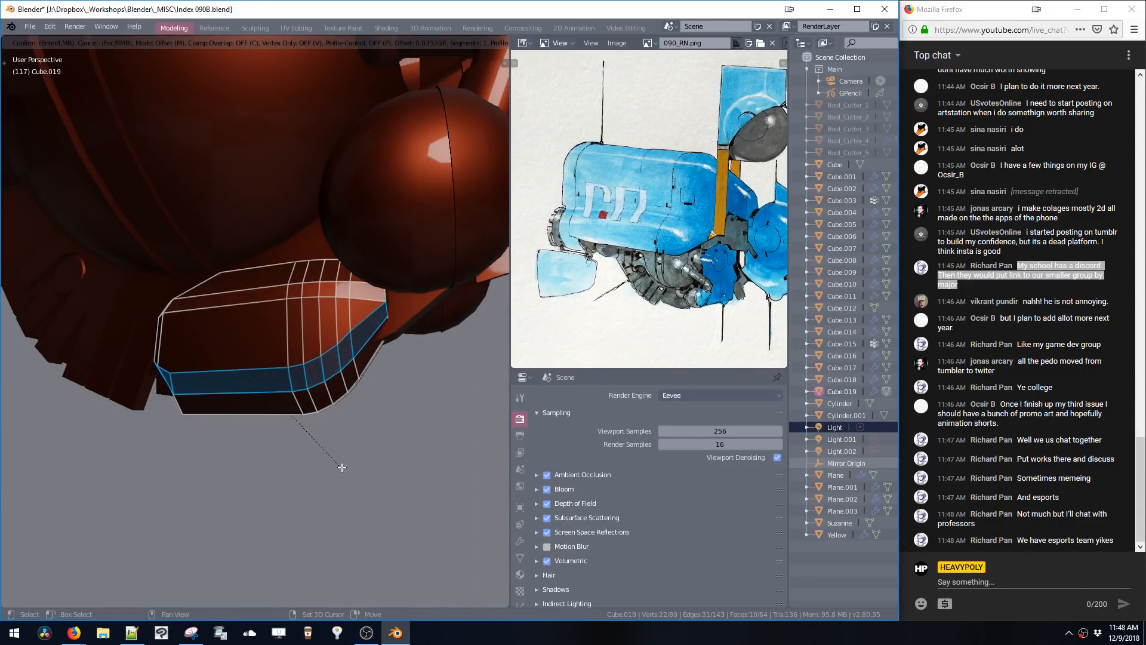
pyautogui.click(333, 463)
# - Merge the end vertices of the lower bevel at the block's sphere-side tip, then return to Object Mode
pyautogui.keyDown('alt'); pyautogui.moveTo(333, 463); pyautogui.dragTo(260, 388); pyautogui.keyUp('alt')
pyautogui.press('1')
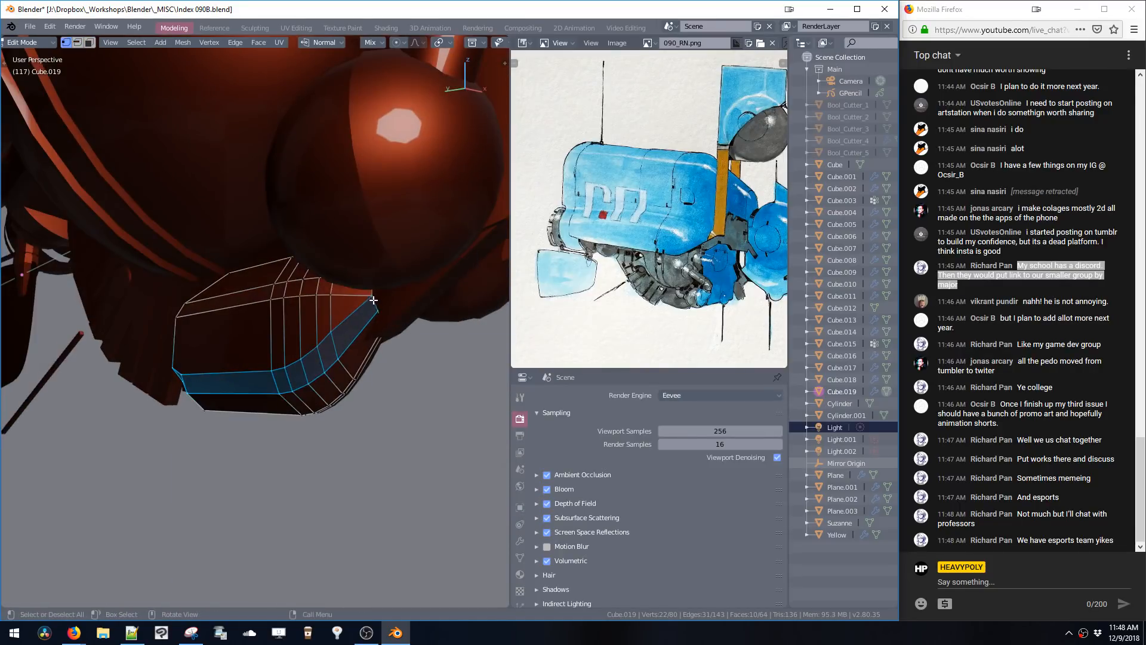
pyautogui.click(371, 305)
pyautogui.moveTo(374, 307); pyautogui.dragTo(389, 356)
pyautogui.keyDown('shift'); pyautogui.click(373, 297); pyautogui.keyUp('shift')
pyautogui.press('m')
pyautogui.click(371, 316)
pyautogui.press('Tab')
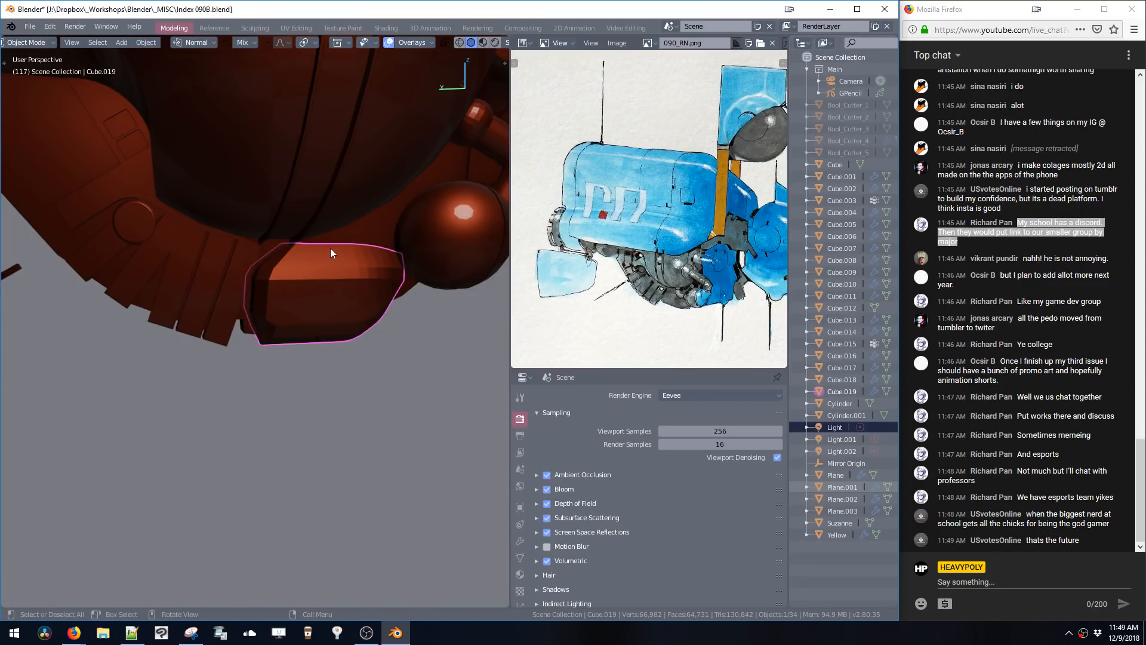
# - Deselect the bevelled block and examine its shape against the reference painting
pyautogui.moveTo(331, 253); pyautogui.dragTo(301, 264, button='middle')
pyautogui.press('z')
pyautogui.click(374, 304)
pyautogui.press('z')
pyautogui.click(376, 307)
pyautogui.press('z')
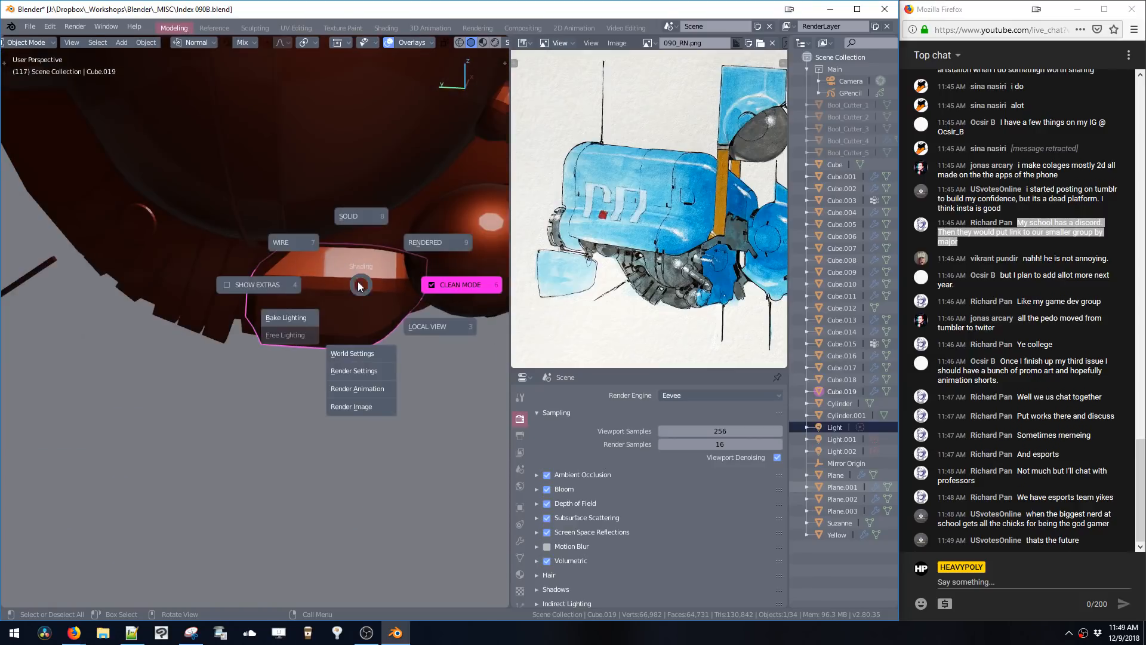
pyautogui.press('3')
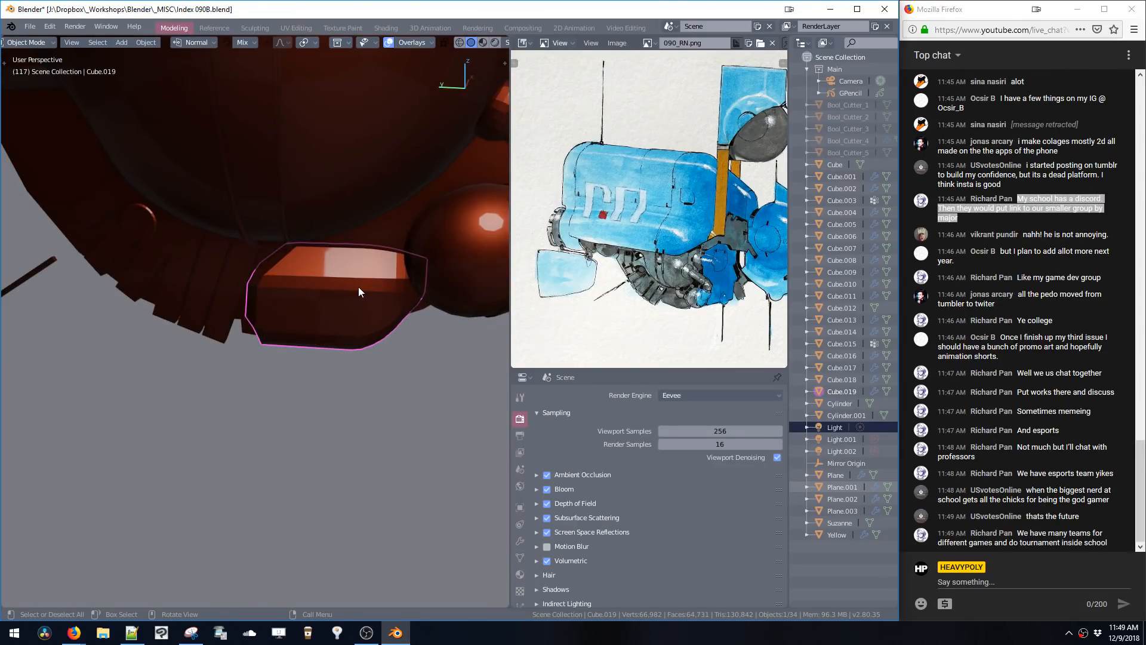
pyautogui.hotkey('alt', 'a')
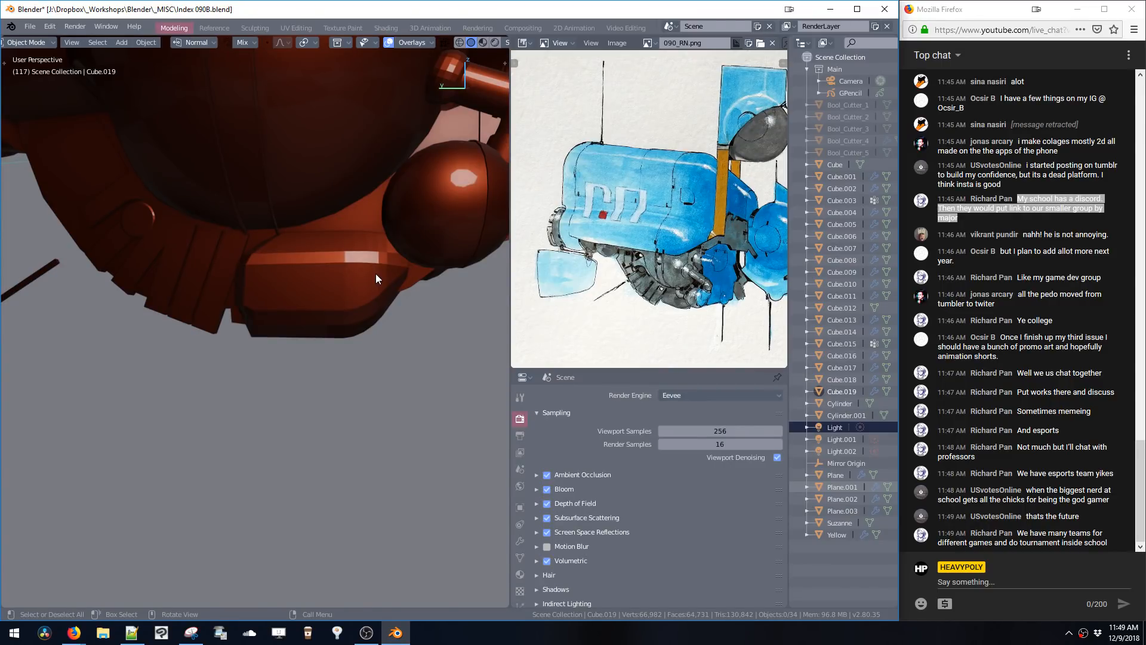
pyautogui.moveTo(318, 261); pyautogui.dragTo(289, 280, button='middle')
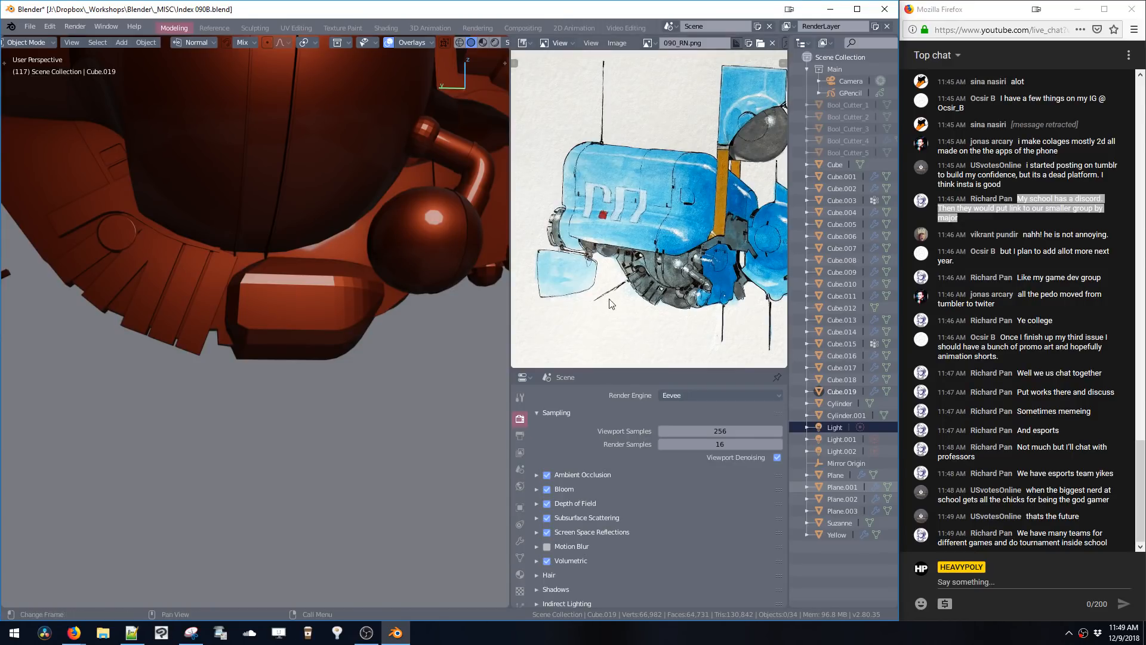
# - Duplicate the bent pipe above the sphere within its mesh, offsetting the copy 0.0836 m in X, 0.475 m in Y and -0.379 m in Z
pyautogui.moveTo(376, 234); pyautogui.dragTo(414, 223, button='middle')
pyautogui.click(407, 239)
pyautogui.press('Tab')
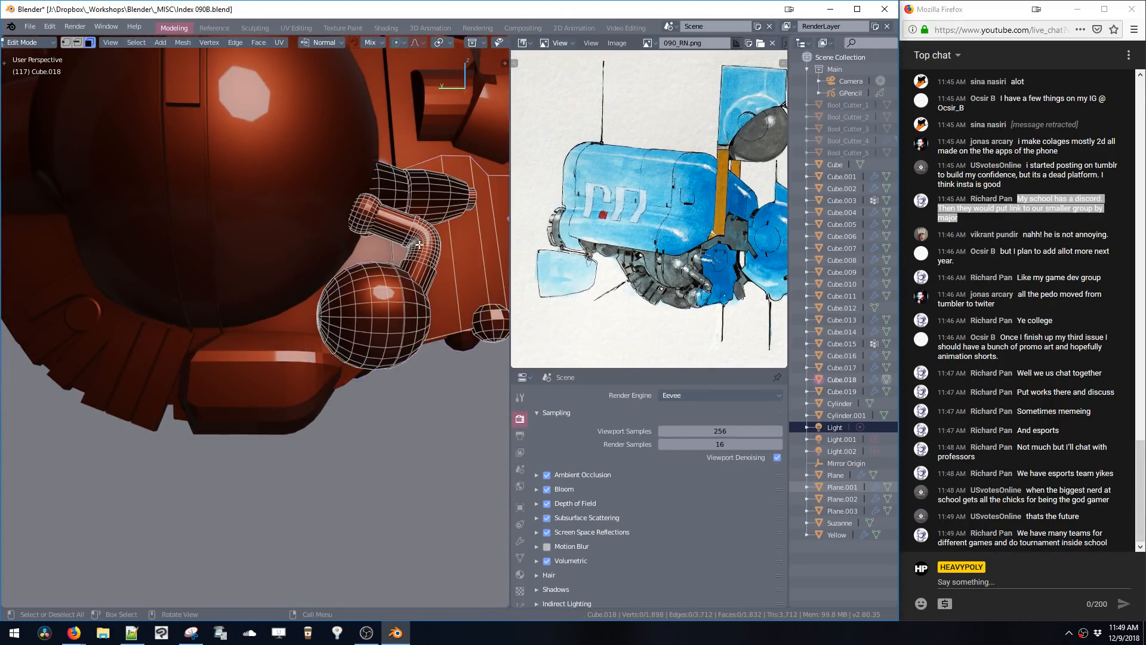
pyautogui.hotkey('ctrl', 'l')
pyautogui.hotkey('shift', 'd')
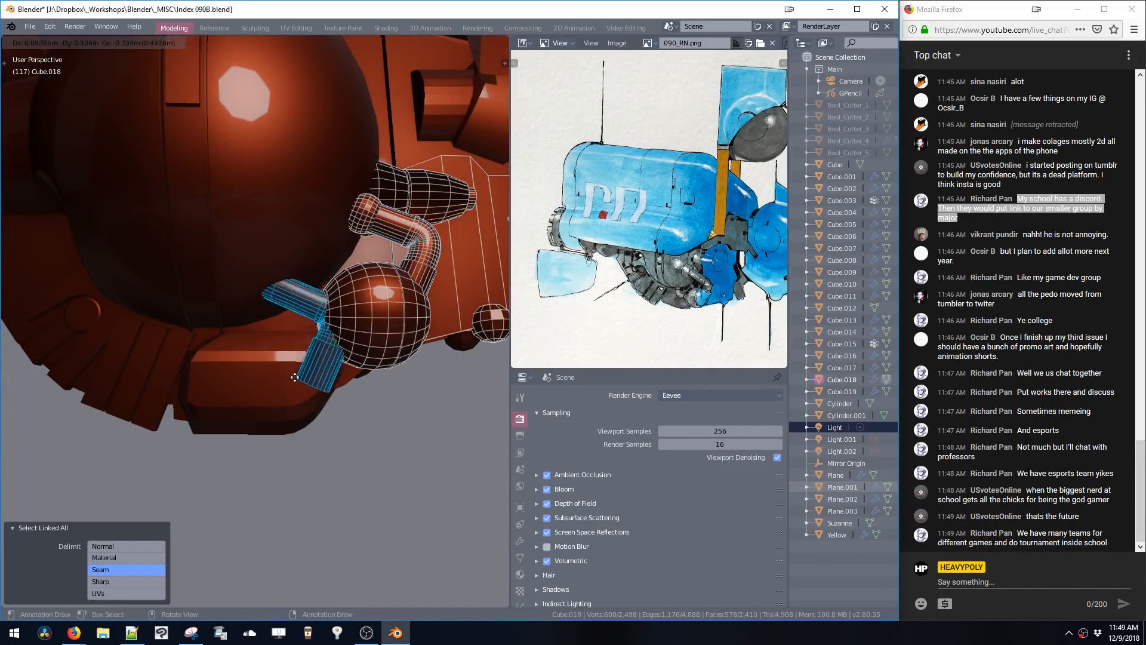
pyautogui.click(282, 375)
# - Rotate the pipe copy freely until one arm stands upright and the lower arm points into the sphere
pyautogui.press('r')
pyautogui.press('r')
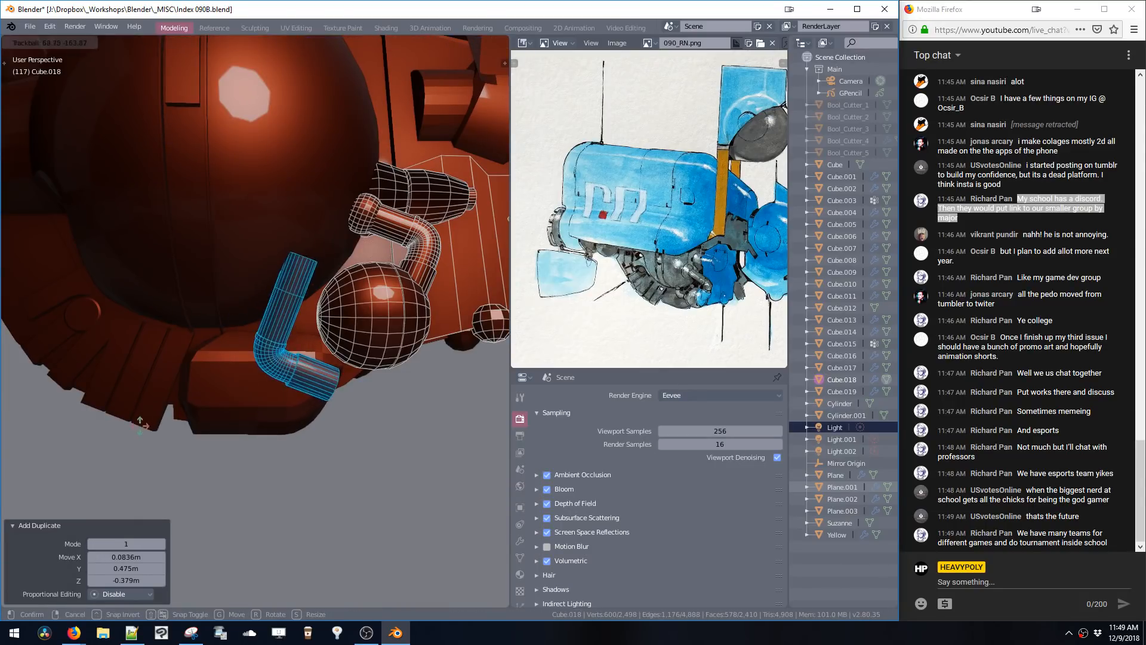
pyautogui.click(287, 423)
pyautogui.press('r')
pyautogui.press('r')
pyautogui.click(339, 462)
pyautogui.press('r')
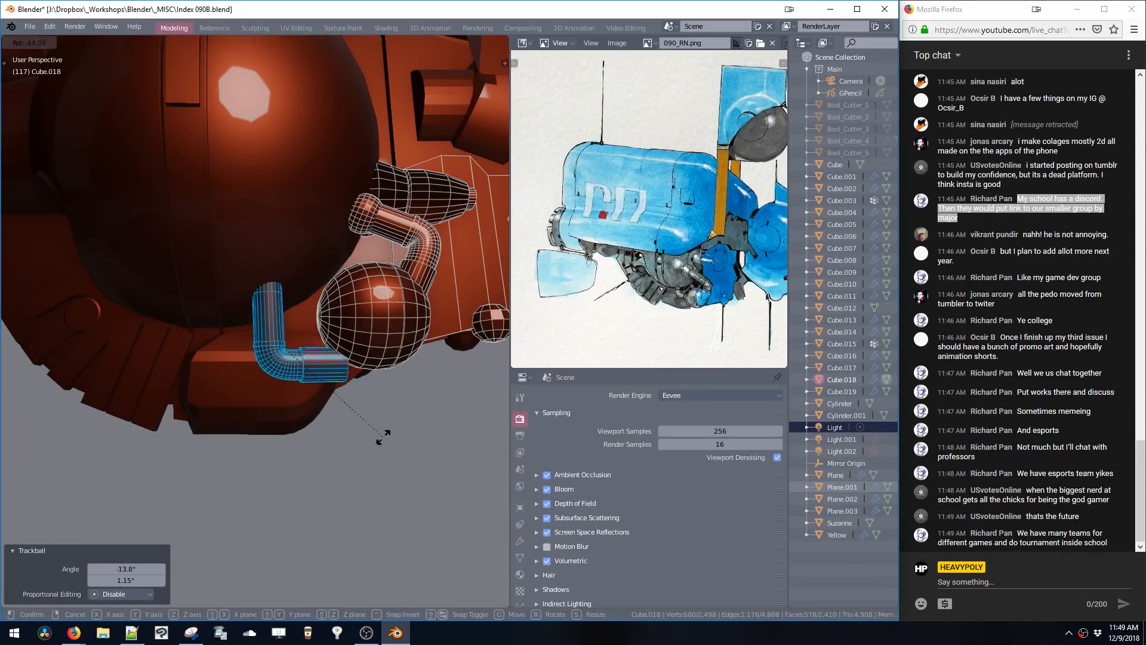
pyautogui.click(378, 435)
pyautogui.press('r')
pyautogui.press('r')
pyautogui.click(369, 441)
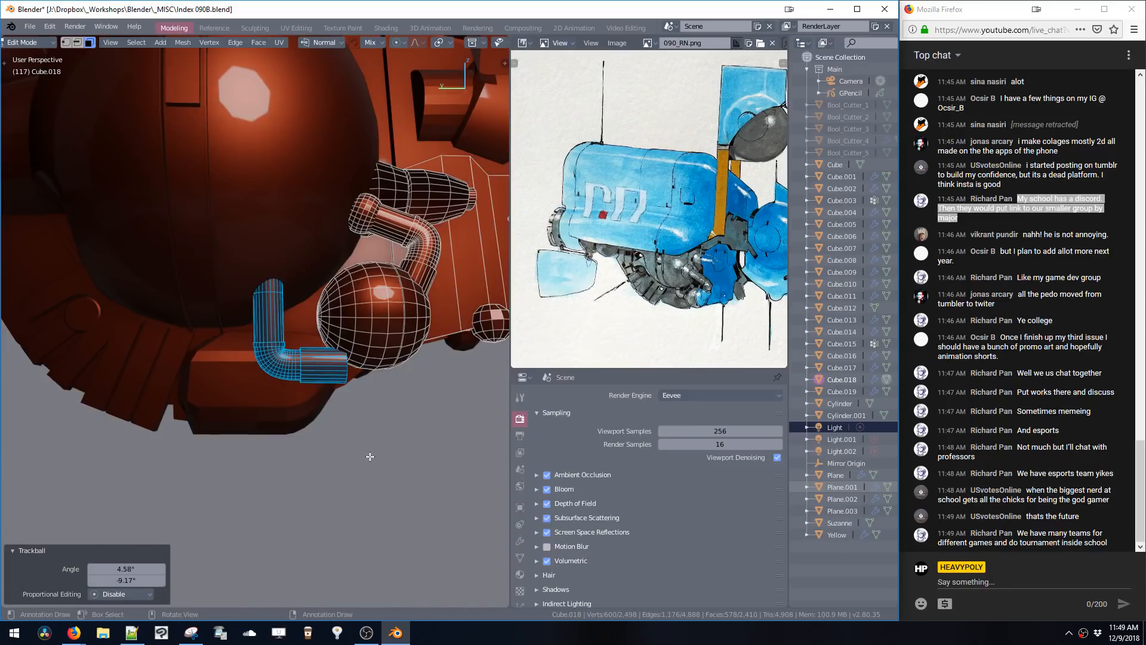
# - Scale the pipe copy to 0.600 and move it against the sphere's skirt-facing side
pyautogui.press('g')
pyautogui.click(350, 434)
pyautogui.press('g')
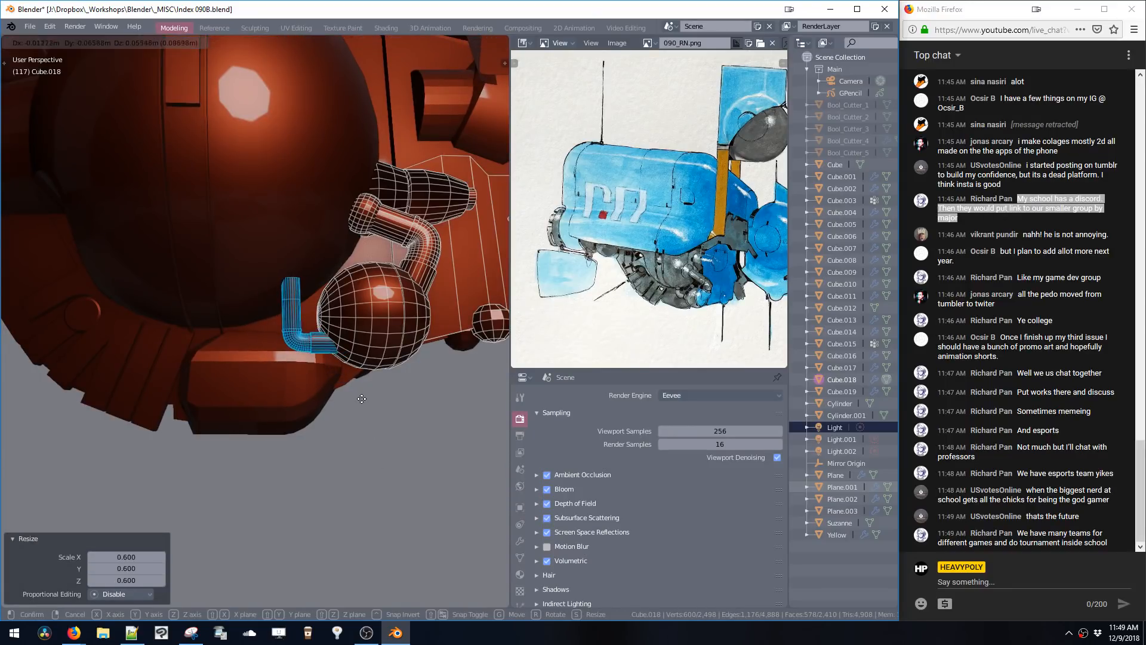
pyautogui.click(362, 398)
# - Move the pipe copy 0.0994 m along X and rotate it 8.91° about Y
pyautogui.moveTo(350, 380); pyautogui.dragTo(373, 388, button='middle')
pyautogui.press('g')
pyautogui.press('x')
pyautogui.click(322, 378)
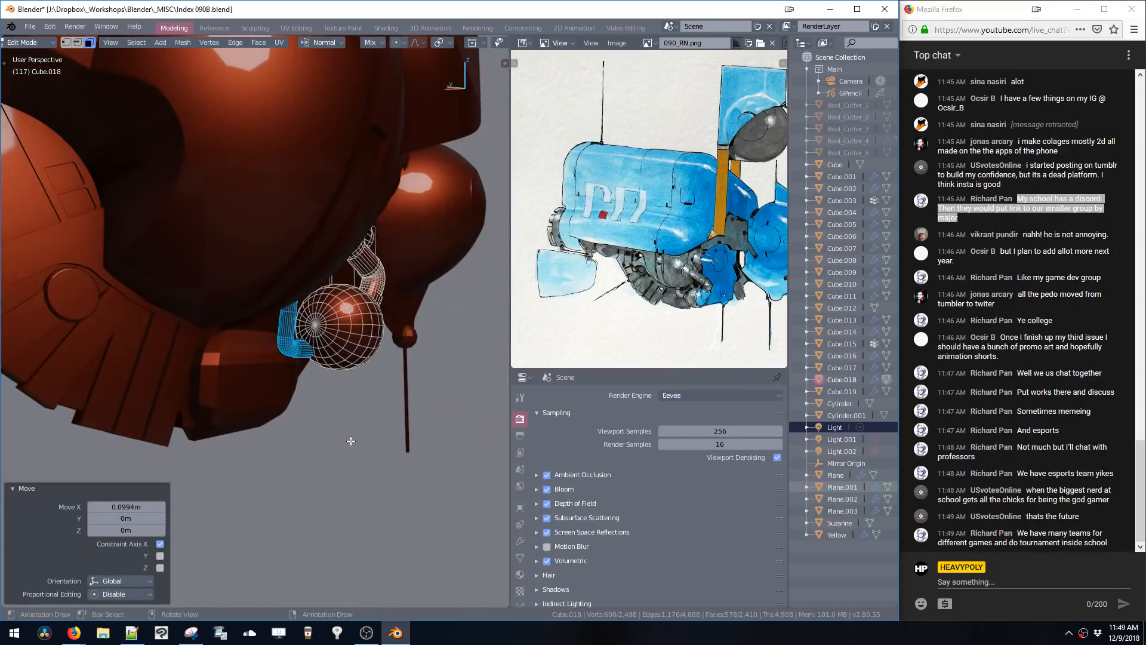
pyautogui.press('r')
pyautogui.press('y')
pyautogui.click(367, 427)
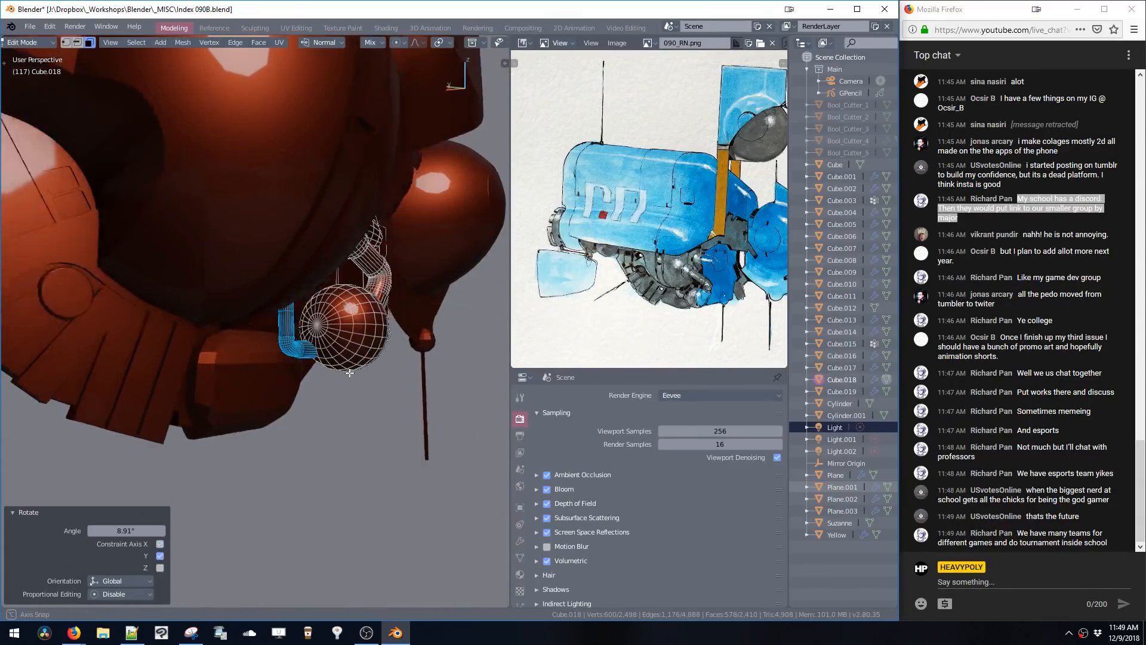
# - Select the upper end of the pipe copy and apply Shrink/Fatten with an offset of -0.048
pyautogui.scroll(8, 304, 339)
pyautogui.moveTo(305, 339); pyautogui.dragTo(317, 317, button='middle')
pyautogui.click(293, 252)
pyautogui.press('ctrl+KP_Add')
pyautogui.moveTo(295, 253); pyautogui.dragTo(275, 363, button='middle')
pyautogui.hotkey('alt', 's')
pyautogui.click(332, 365)
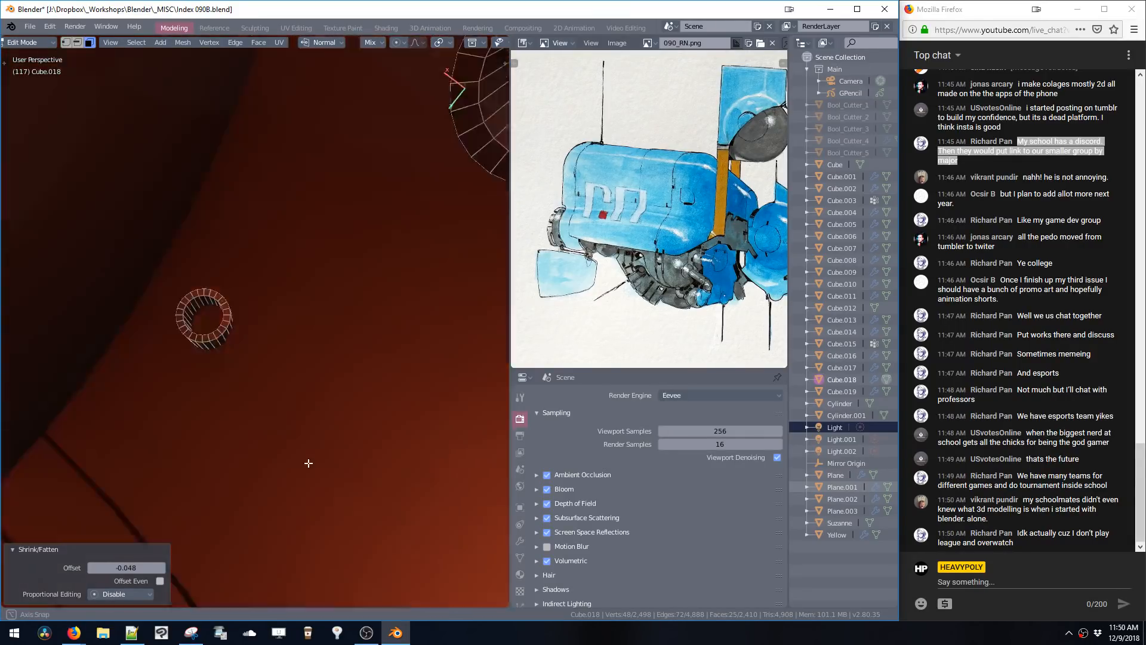
# - Try to extrude the band of faces at the pipe copy's upper end outward into a collar
pyautogui.press('KP_Decimal')
pyautogui.moveTo(153, 264); pyautogui.dragTo(249, 334)
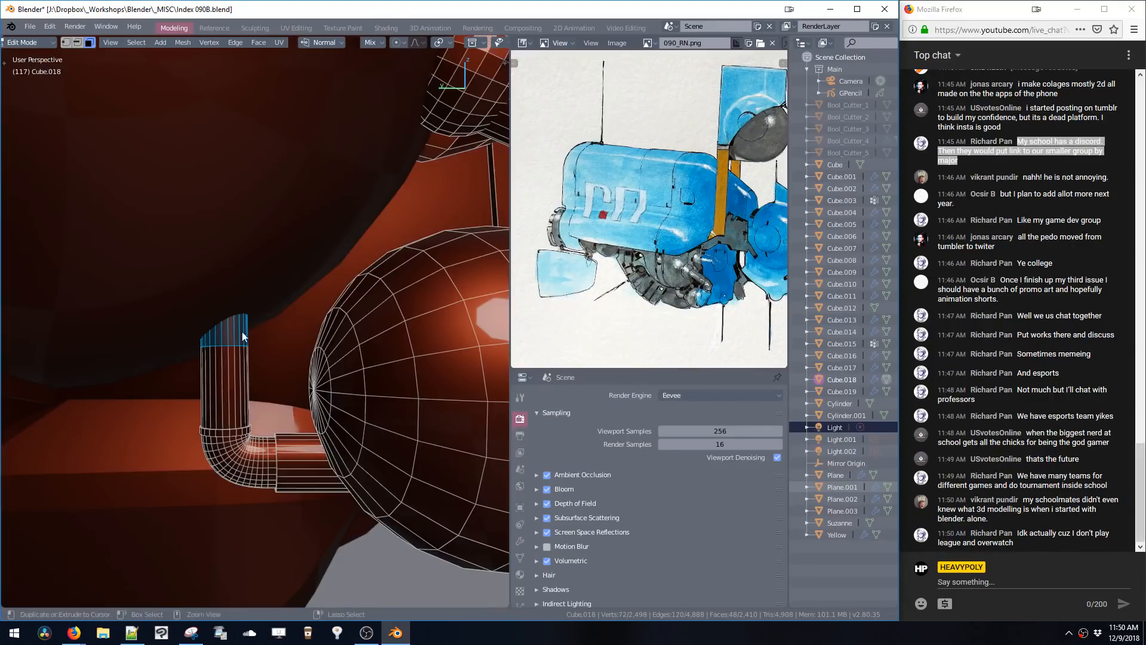
pyautogui.press('e')
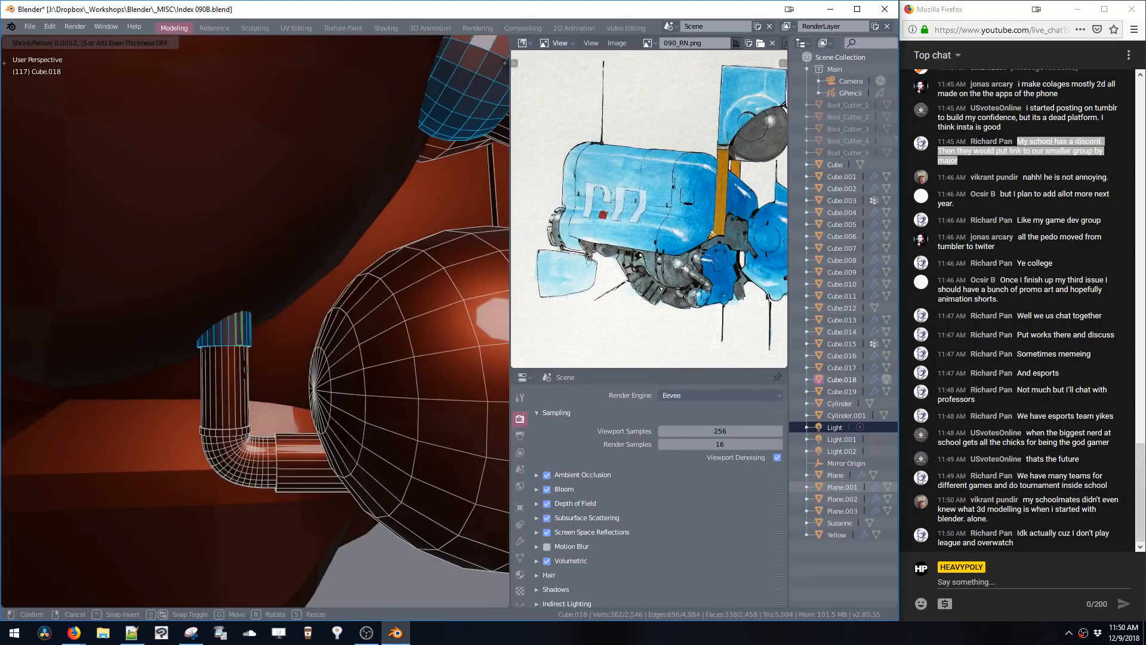
pyautogui.click(247, 343)
pyautogui.hotkey('ctrl', 'z')
# - Return to Object Mode and review the small elbow pipe beside the sphere
pyautogui.moveTo(248, 341); pyautogui.dragTo(262, 320, button='middle')
pyautogui.press('Tab')
pyautogui.scroll(-3, 271, 346)
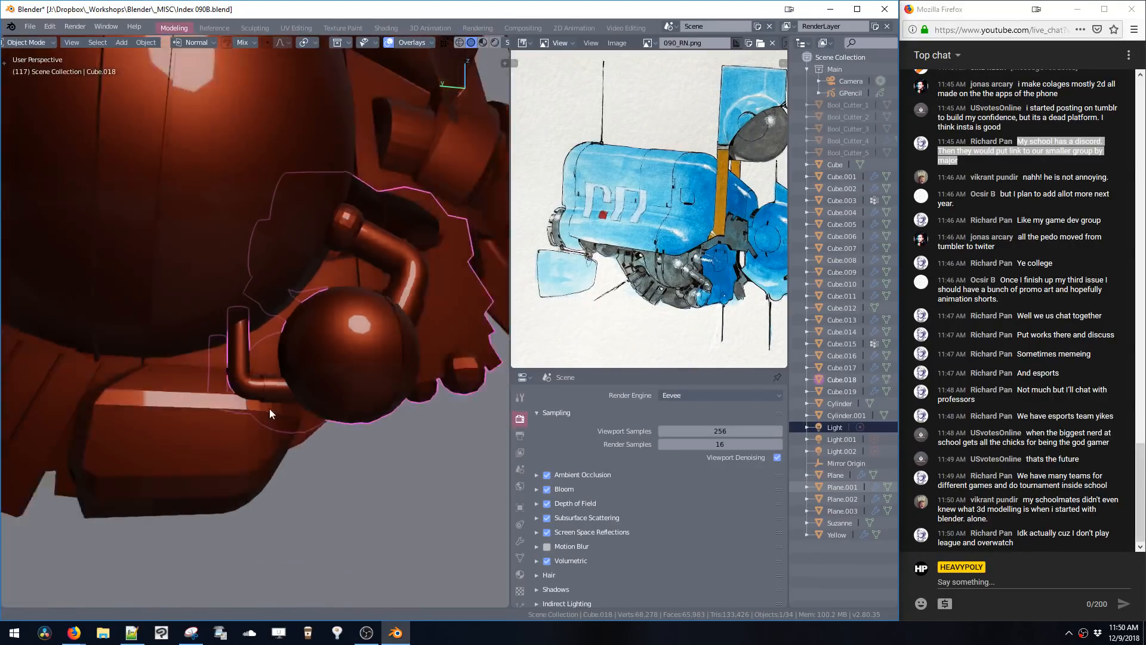
# - Separate the whole small elbow pipe beside the sphere from the block's mesh into its own object
pyautogui.moveTo(269, 408); pyautogui.dragTo(263, 298, button='middle')
pyautogui.press('Tab')
pyautogui.hotkey('ctrl', 'l')
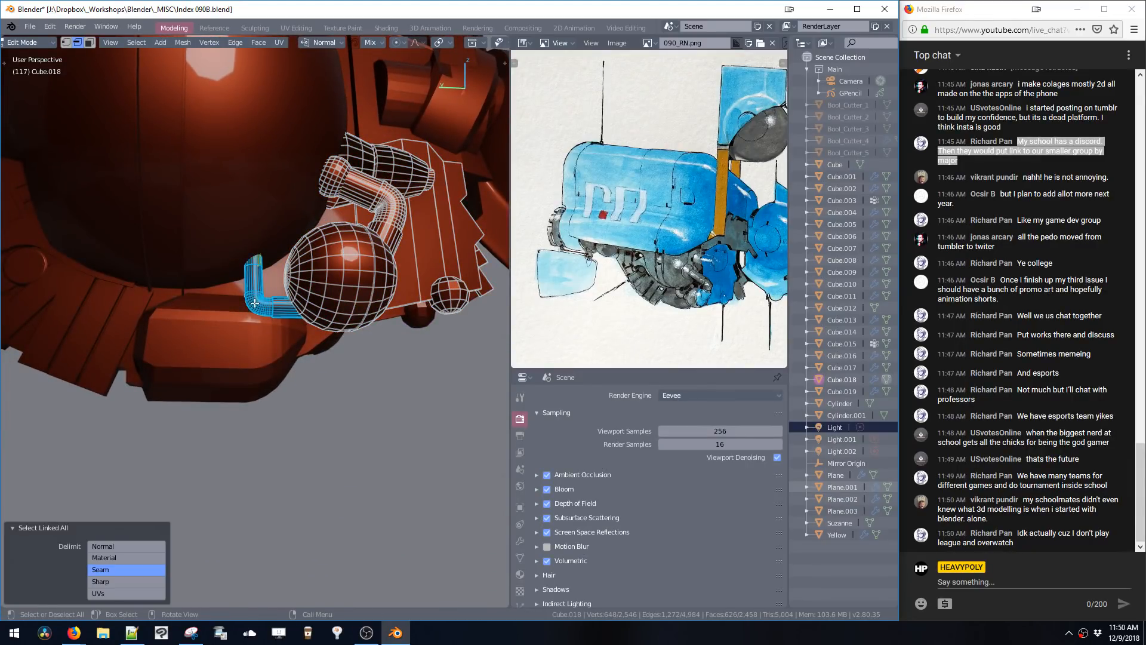
pyautogui.press('p')
# - Extrude the band of faces at the pipe's upper end and fatten it by about 0.0144 into a collar
pyautogui.doubleClick(257, 270)
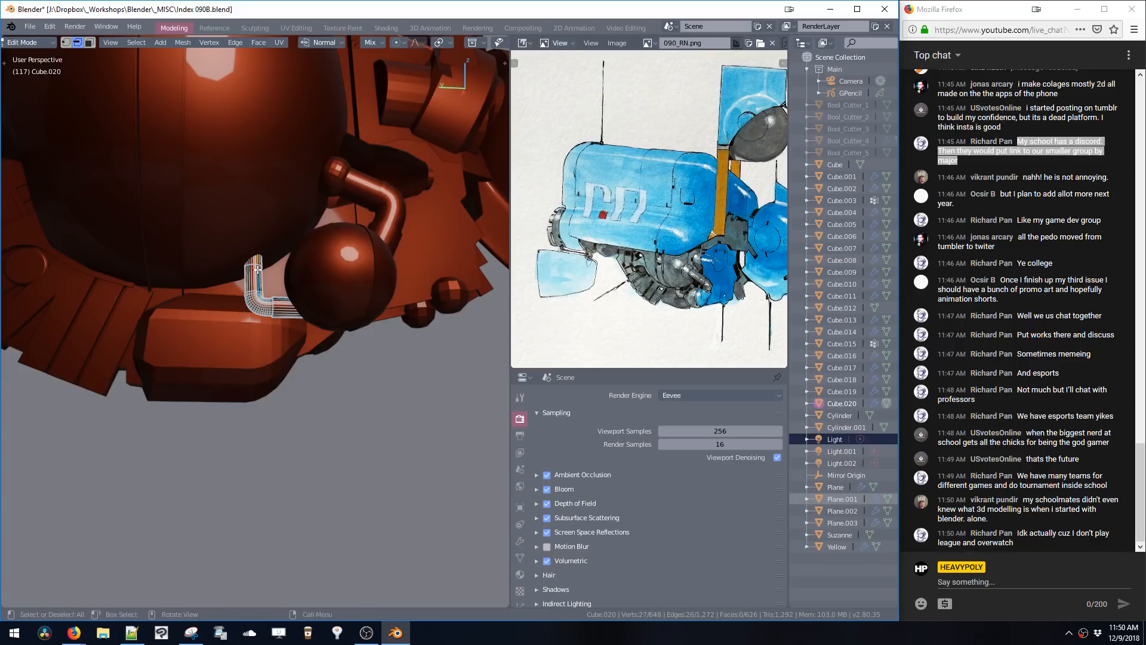
pyautogui.press('3')
pyautogui.press('Tab')
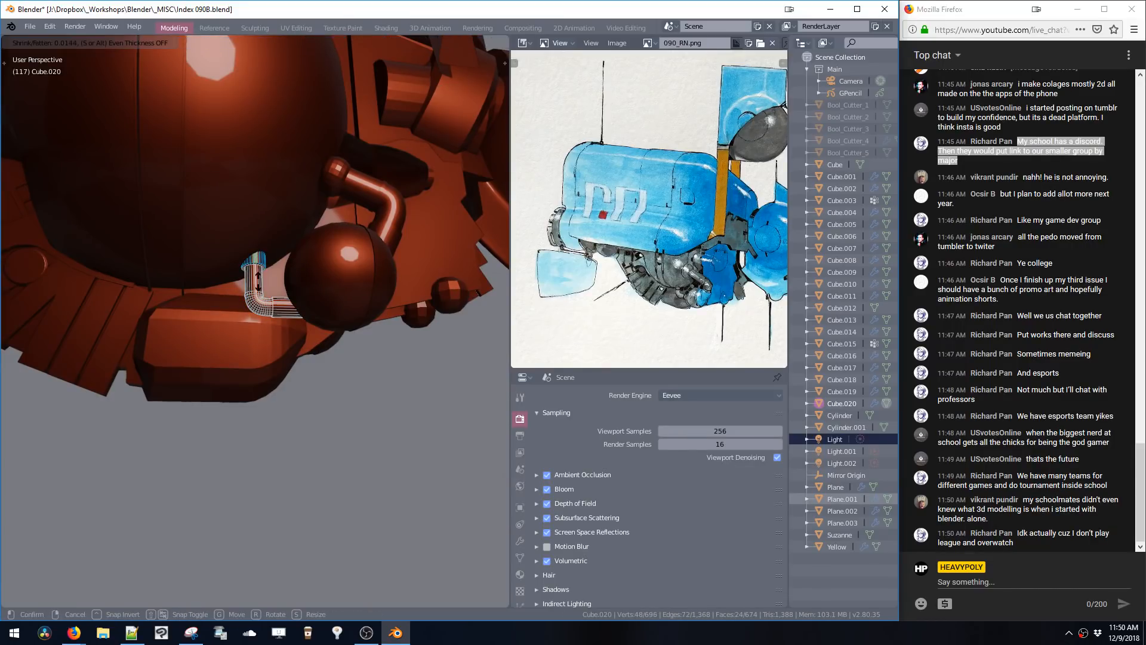
pyautogui.moveTo(274, 312)
pyautogui.mouseDown(button='middle')
pyautogui.moveTo(271, 320)
pyautogui.moveTo(251, 299)
pyautogui.moveTo(275, 302)
pyautogui.moveTo(250, 313)
pyautogui.moveTo(254, 298)
pyautogui.mouseUp(button='middle')
pyautogui.press('Tab')
pyautogui.click(284, 249)
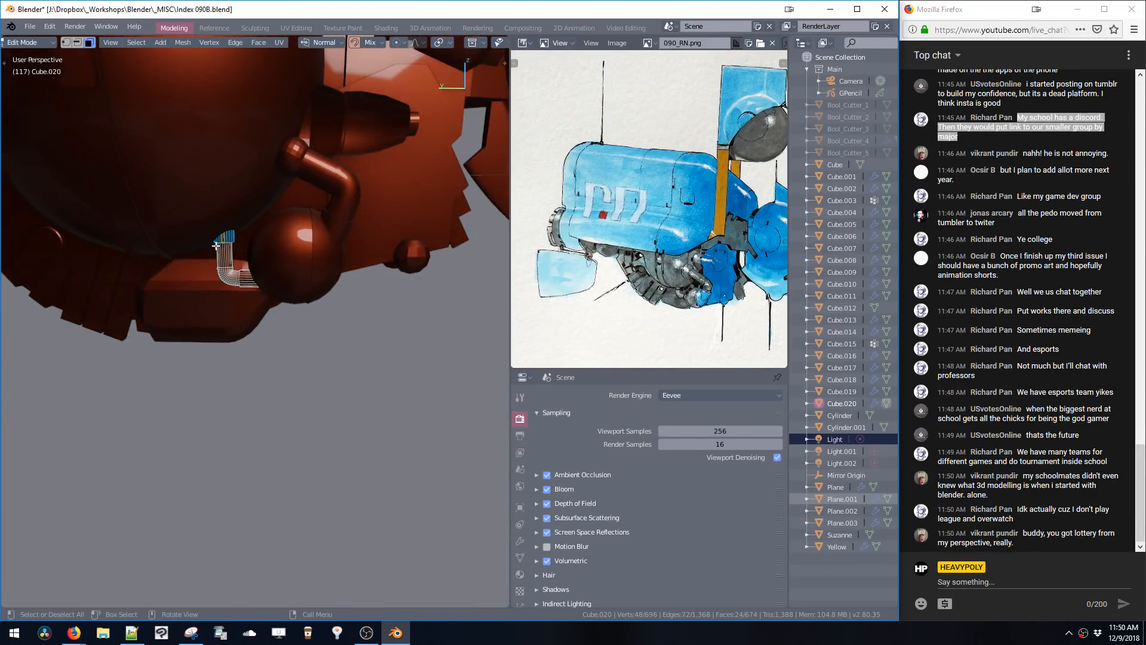
# - Select the lower rim of the pipe's new collar, move it -0.0156 m along Z and return to Object Mode
pyautogui.hotkey('shift', 'z')
pyautogui.press('b')
pyautogui.moveTo(241, 246); pyautogui.dragTo(241, 247)
pyautogui.hotkey('shift', 'z')
pyautogui.press('KP_Decimal')
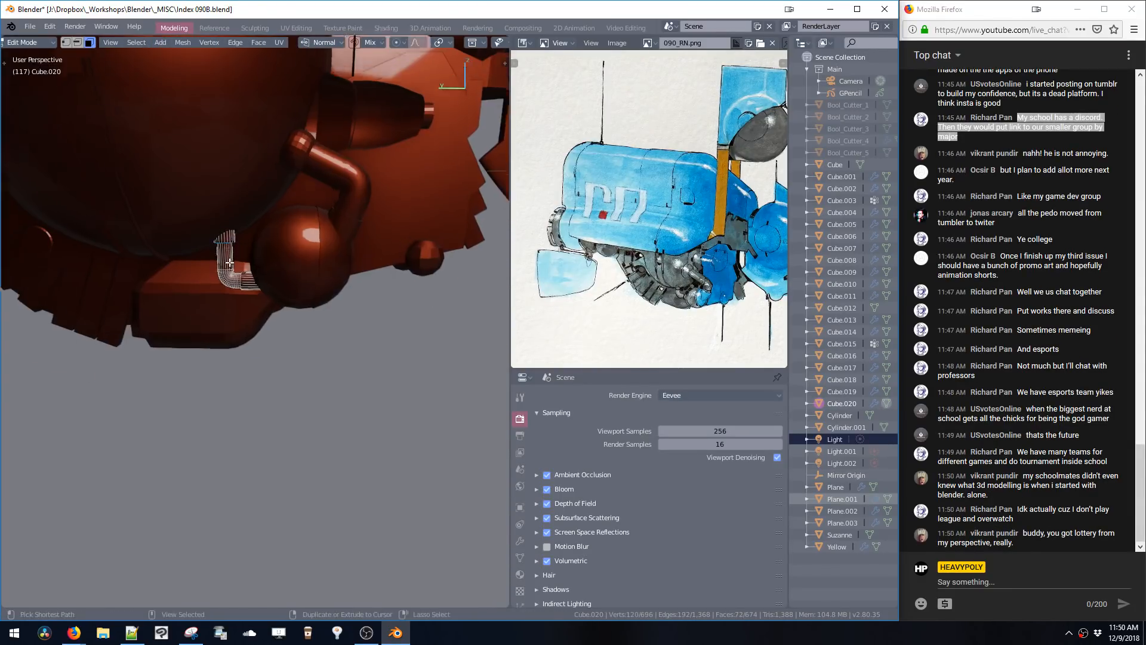
pyautogui.moveTo(243, 267); pyautogui.dragTo(241, 297, button='middle')
pyautogui.press('g')
pyautogui.press('z')
pyautogui.click(235, 337)
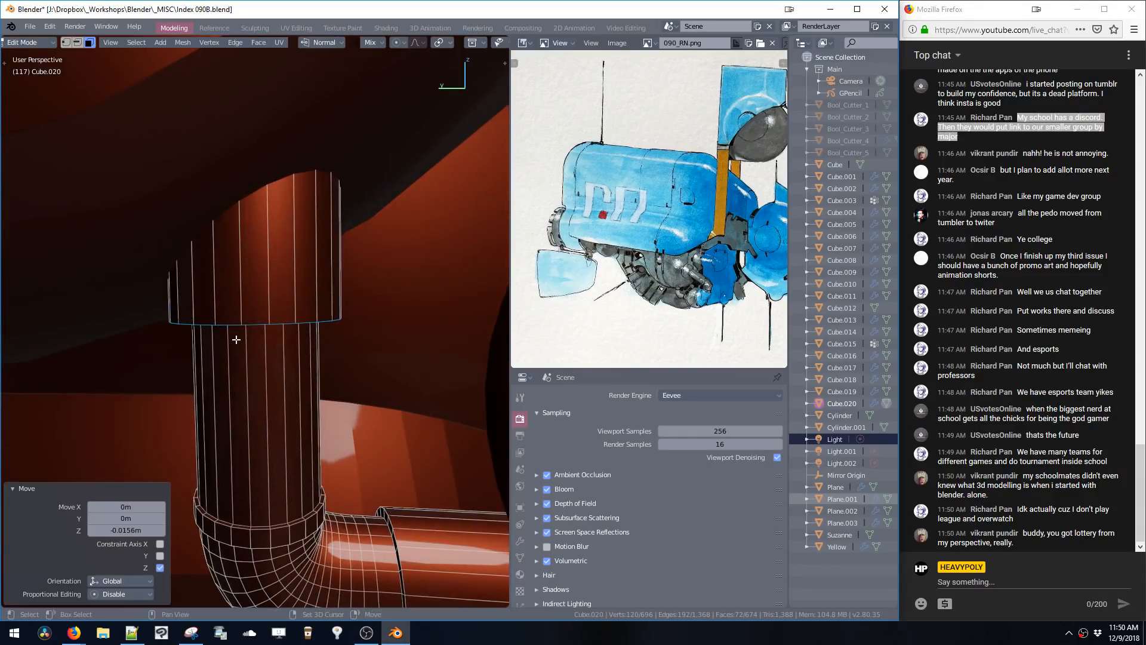
pyautogui.keyDown('ctrl'); pyautogui.moveTo(235, 337); pyautogui.dragTo(263, 232, button='middle'); pyautogui.keyUp('ctrl')
pyautogui.hotkey('ctrl', 'space')
pyautogui.click(256, 322)
# - Move the separated elbow pipe along the Z axis beside the sphere
pyautogui.scroll(-5, 257, 322)
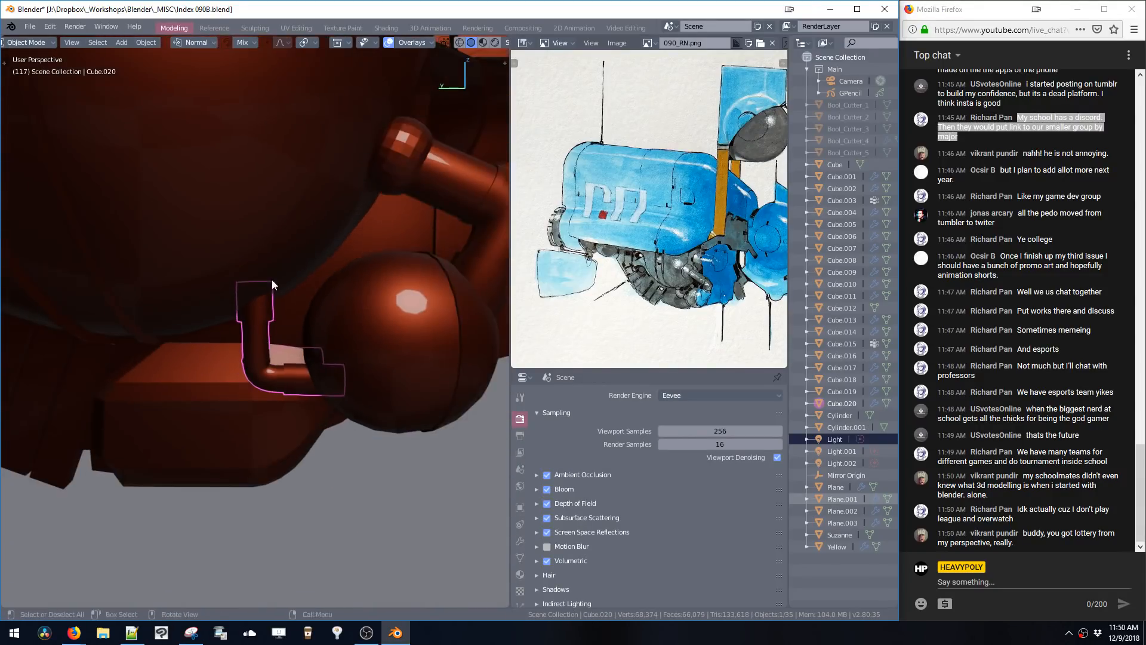
pyautogui.moveTo(270, 279); pyautogui.dragTo(277, 319, button='middle')
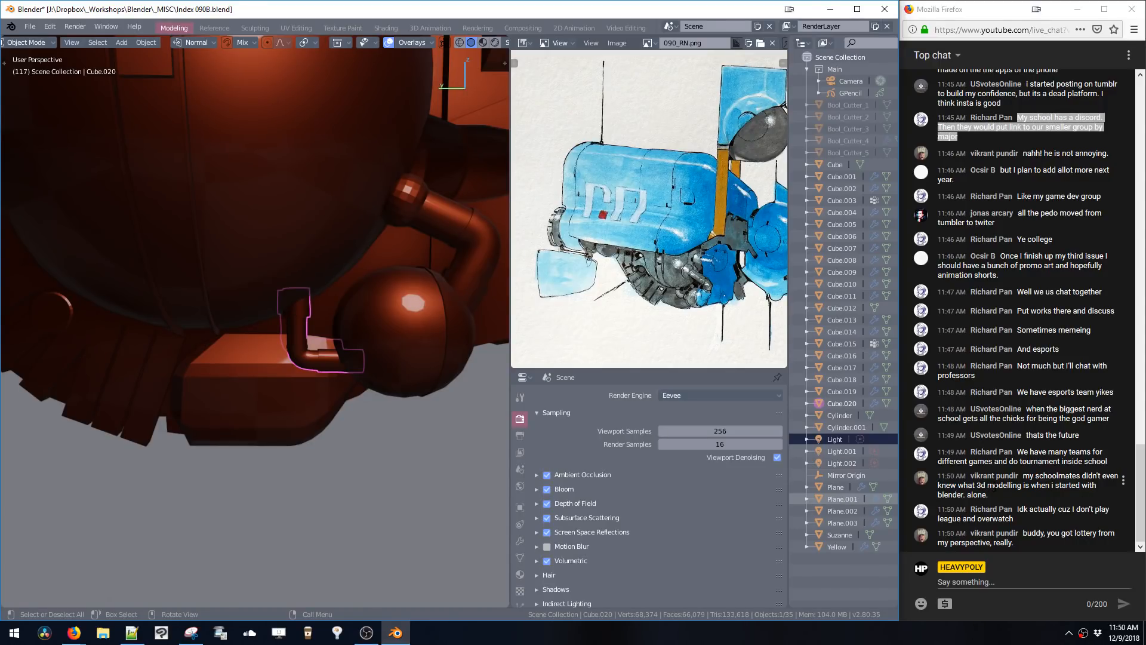
pyautogui.moveTo(243, 273); pyautogui.dragTo(210, 297, button='middle')
pyautogui.press('g')
pyautogui.press('z')
pyautogui.click(278, 339)
# - Select the lower rim of the pipe's upper collar and move it further down along Z
pyautogui.press('Tab')
pyautogui.doubleClick(320, 345)
pyautogui.moveTo(169, 270); pyautogui.dragTo(272, 293)
pyautogui.moveTo(172, 274); pyautogui.dragTo(273, 288)
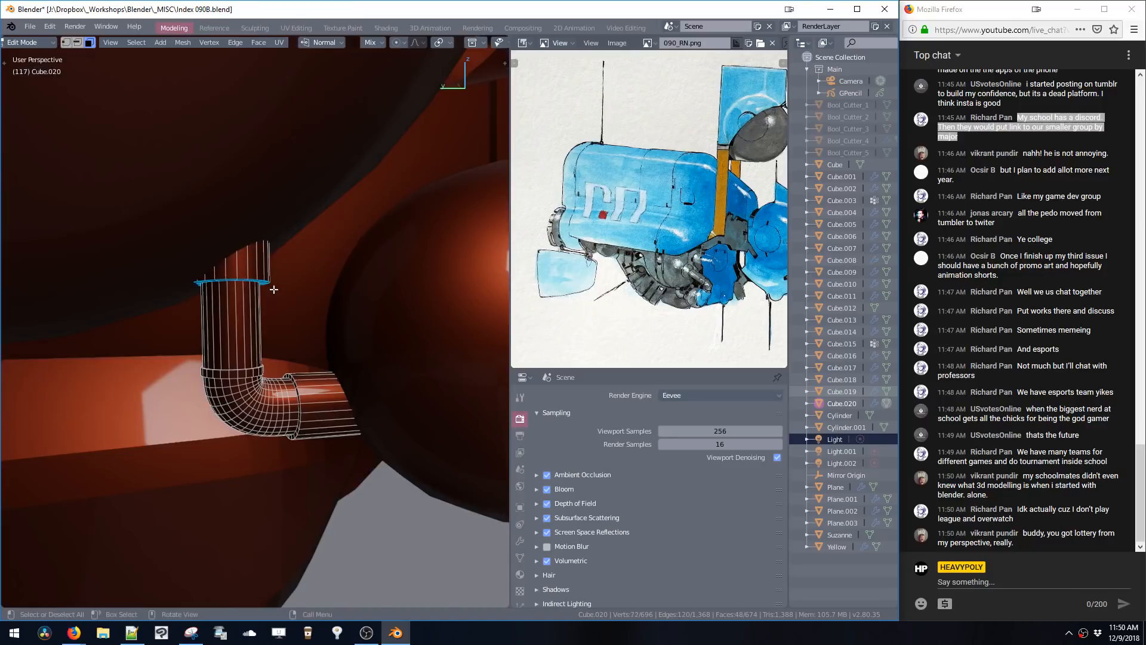
pyautogui.press('g')
pyautogui.press('z')
pyautogui.click(271, 299)
pyautogui.hotkey('ctrl', 'l')
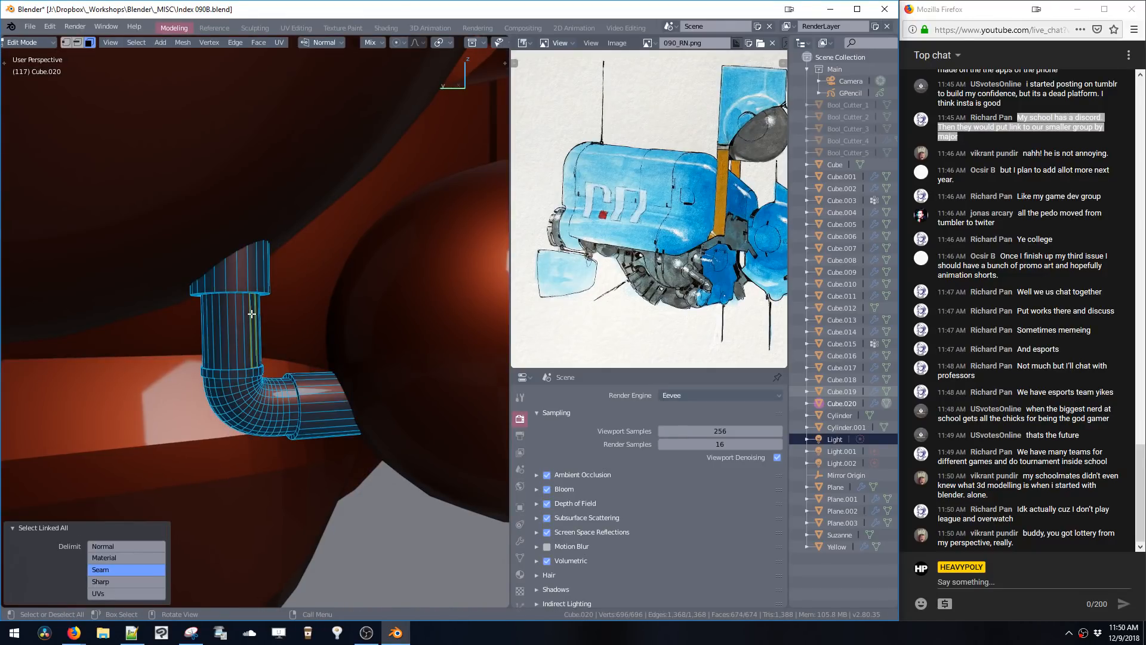
pyautogui.press('r')
pyautogui.press('z')
pyautogui.rightClick(298, 321)
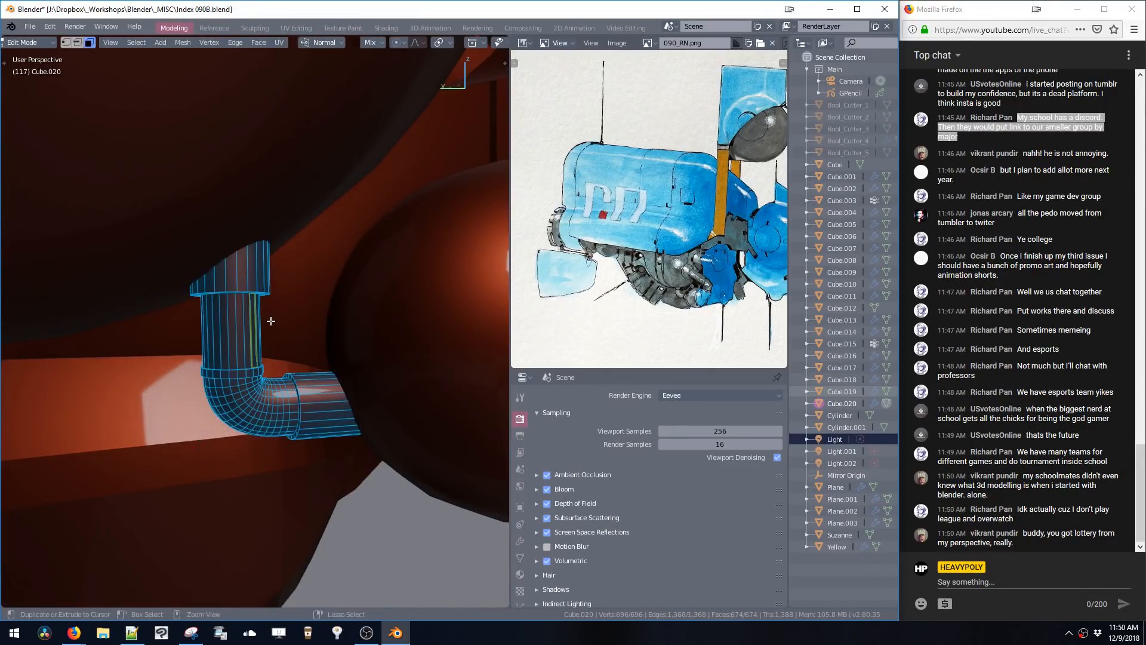
# - Select the collar area at the pipe's upper end, clear the selection and return to Object Mode
pyautogui.hotkey('shift', 'z')
pyautogui.moveTo(129, 263)
pyautogui.mouseDown()
pyautogui.moveTo(256, 321)
pyautogui.moveTo(283, 308)
pyautogui.mouseUp()
pyautogui.hotkey('shift', 'z')
pyautogui.moveTo(283, 306)
pyautogui.mouseDown(button='middle')
pyautogui.moveTo(286, 378)
pyautogui.moveTo(285, 292)
pyautogui.moveTo(292, 351)
pyautogui.mouseUp(button='middle')
pyautogui.scroll(-2, 287, 331)
pyautogui.press('a')
pyautogui.hotkey('alt', 'a')
pyautogui.press('Tab')
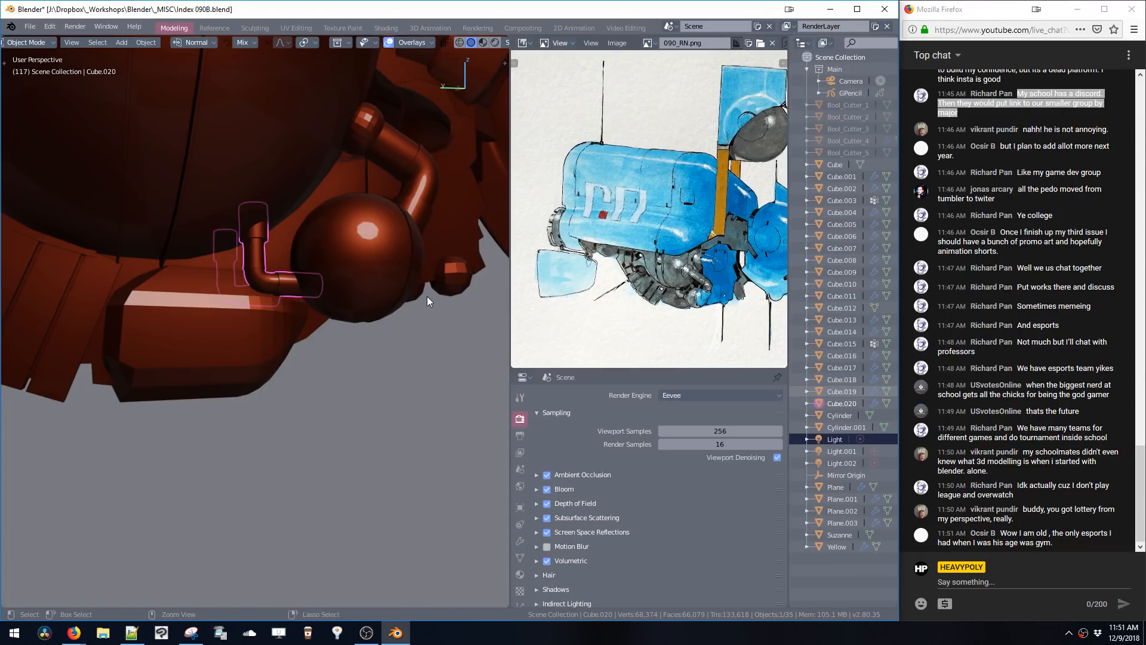
# - Recalculate the normals of the tapered cylinder above the sphere and of the small tip at its end
pyautogui.moveTo(324, 231); pyautogui.dragTo(292, 289, button='middle')
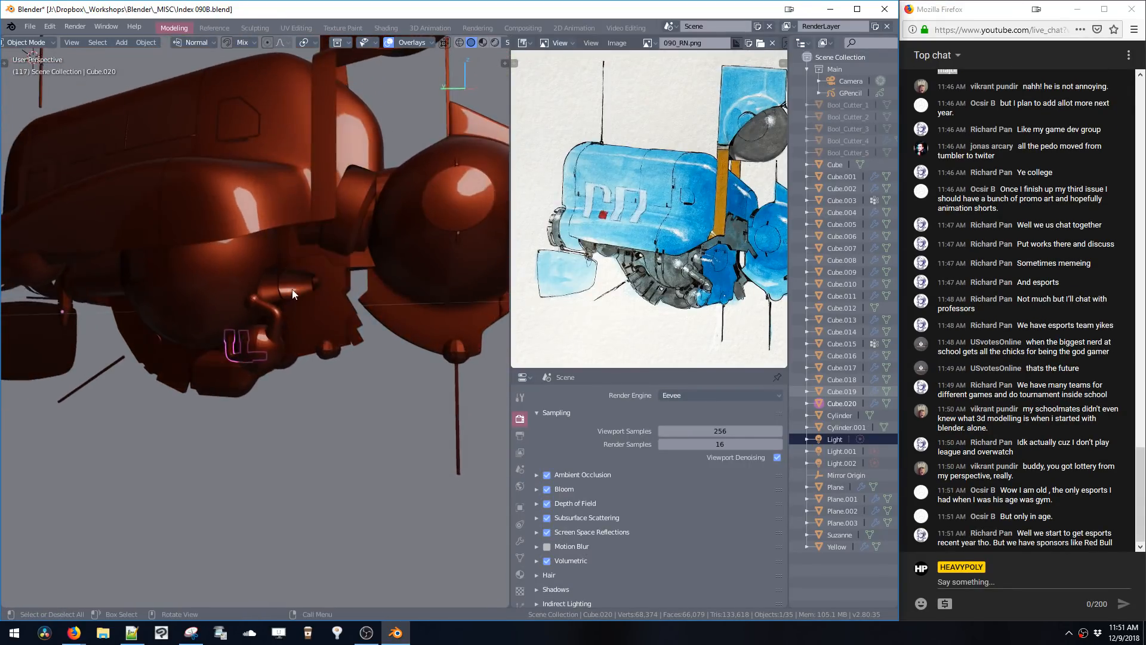
pyautogui.click(292, 289)
pyautogui.press('Tab')
pyautogui.hotkey('ctrl', 'l')
pyautogui.hotkey('shift', 'n')
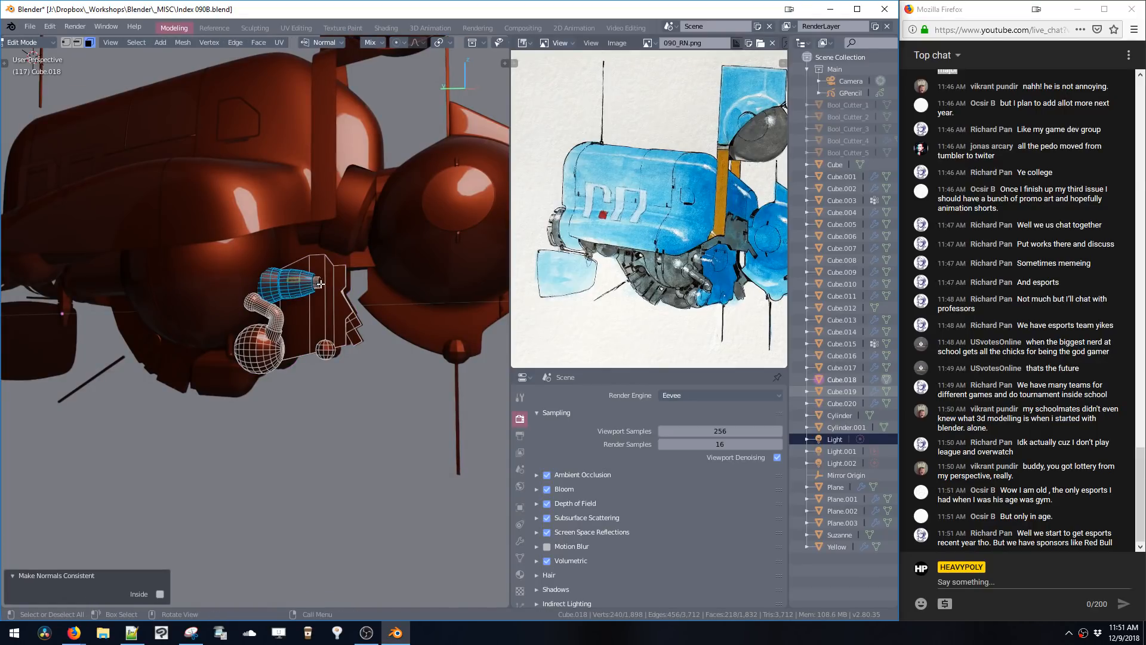
pyautogui.hotkey('ctrl', 'l')
pyautogui.hotkey('shift', 'n')
pyautogui.scroll(2, 324, 286)
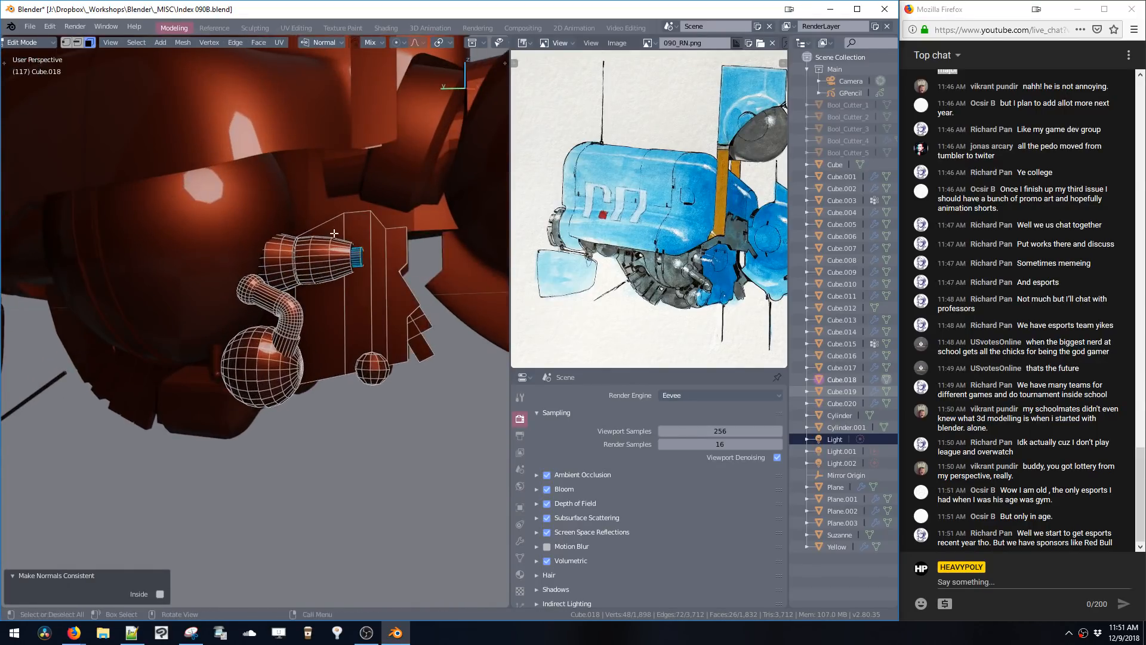
pyautogui.moveTo(324, 287); pyautogui.dragTo(301, 241, button='middle')
pyautogui.press('Tab')
# - Select the linked toothed plates behind the sphere assembly and inspect them from the side
pyautogui.moveTo(299, 299)
pyautogui.mouseDown(button='middle')
pyautogui.moveTo(296, 316)
pyautogui.moveTo(303, 304)
pyautogui.mouseUp(button='middle')
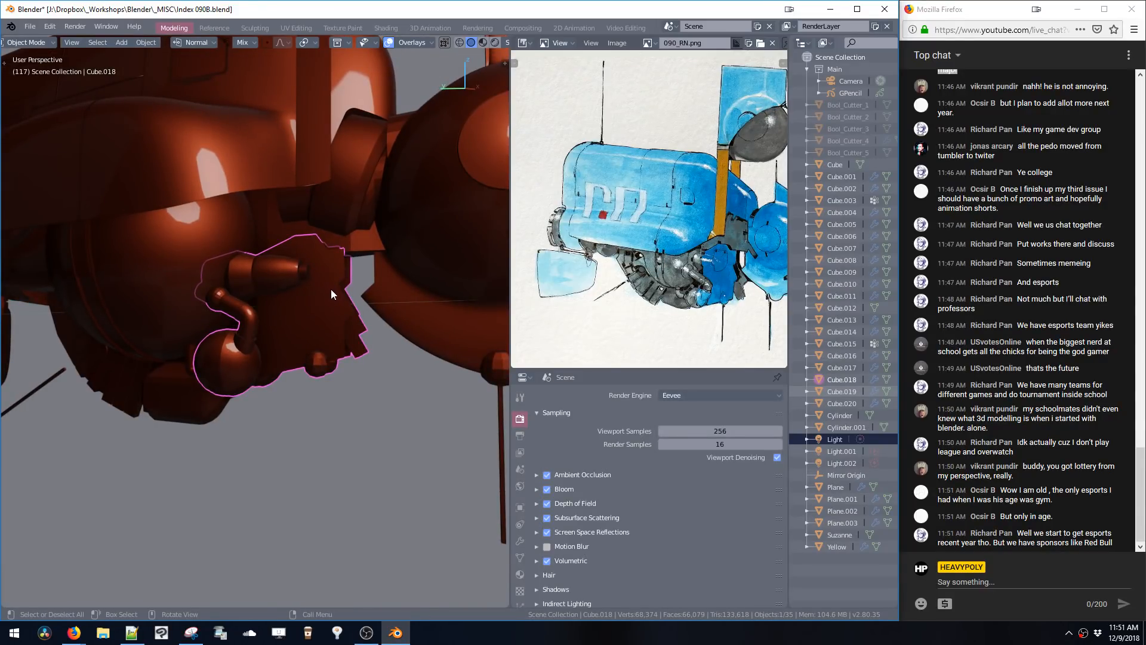
pyautogui.moveTo(328, 288); pyautogui.dragTo(291, 299, button='middle')
pyautogui.press('Tab')
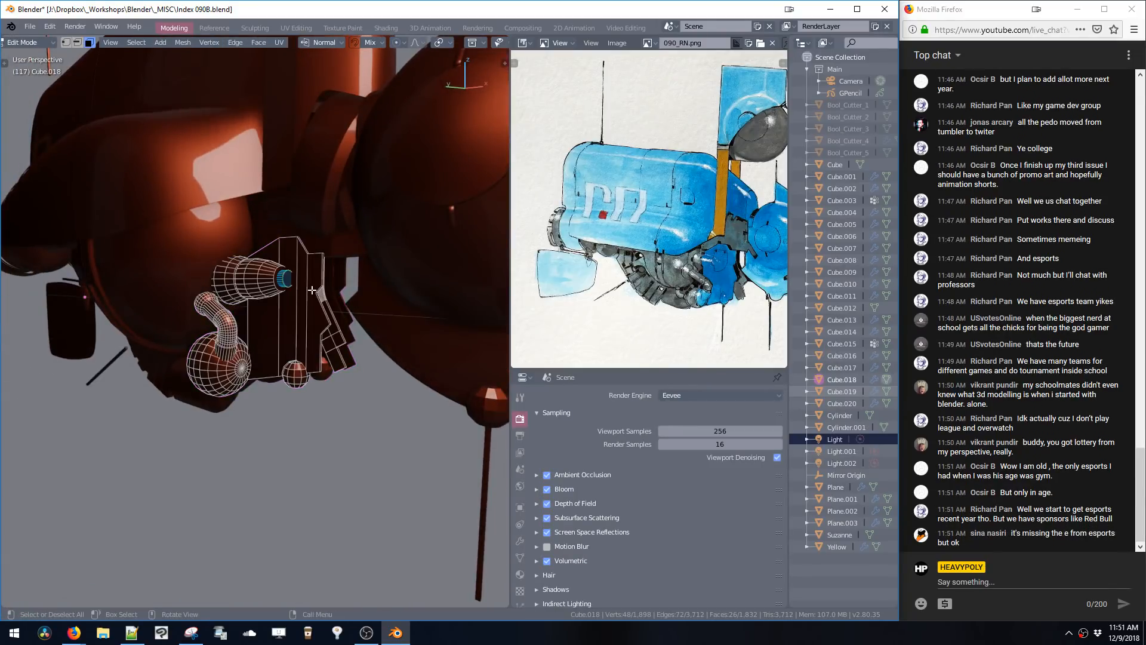
pyautogui.moveTo(299, 241); pyautogui.dragTo(328, 300)
pyautogui.press('KP_Decimal')
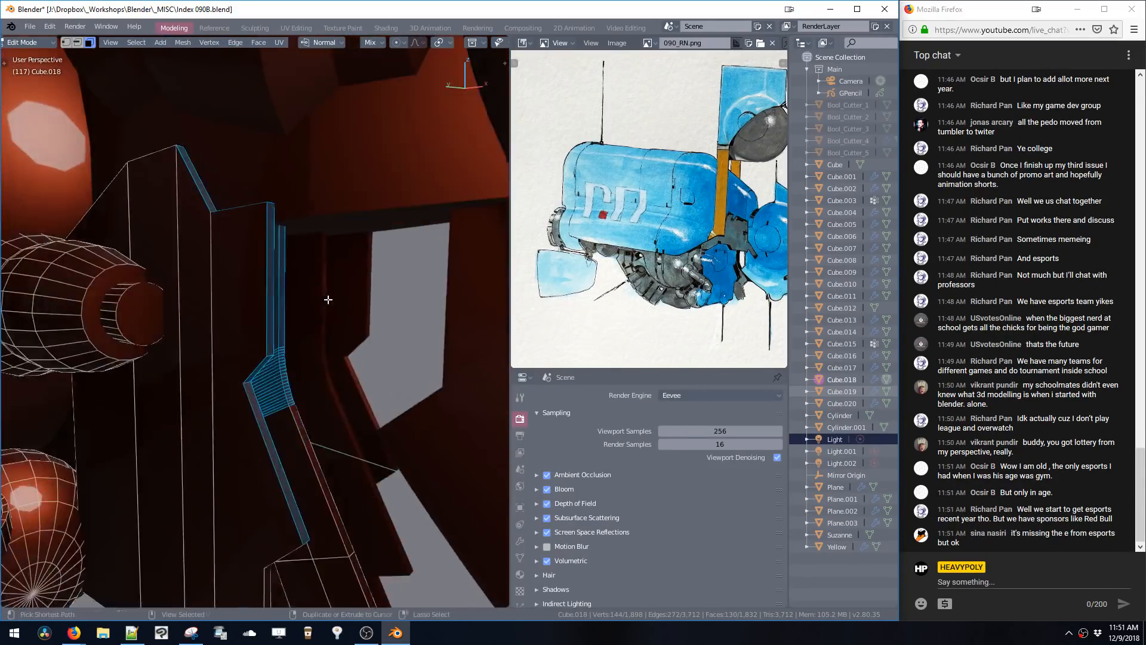
pyautogui.moveTo(327, 299); pyautogui.dragTo(280, 275, button='middle')
pyautogui.hotkey('ctrl', 'l')
pyautogui.click(283, 315)
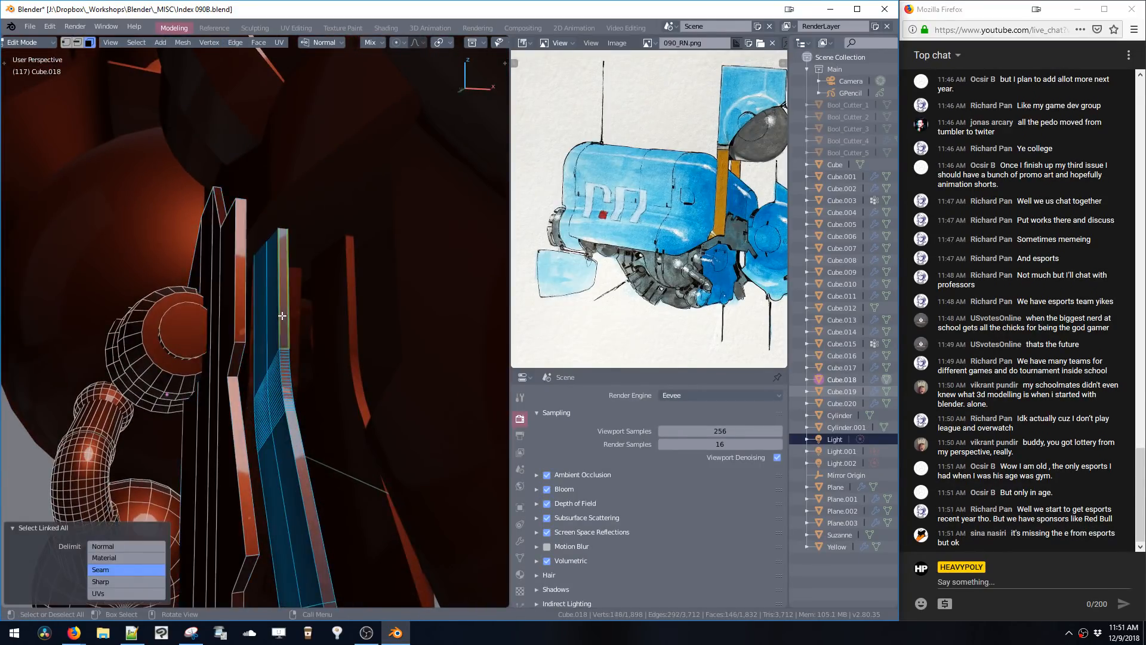
pyautogui.hotkey('ctrl', 'l')
pyautogui.keyDown('ctrl'); pyautogui.moveTo(283, 316); pyautogui.dragTo(220, 288, button='middle'); pyautogui.keyUp('ctrl')
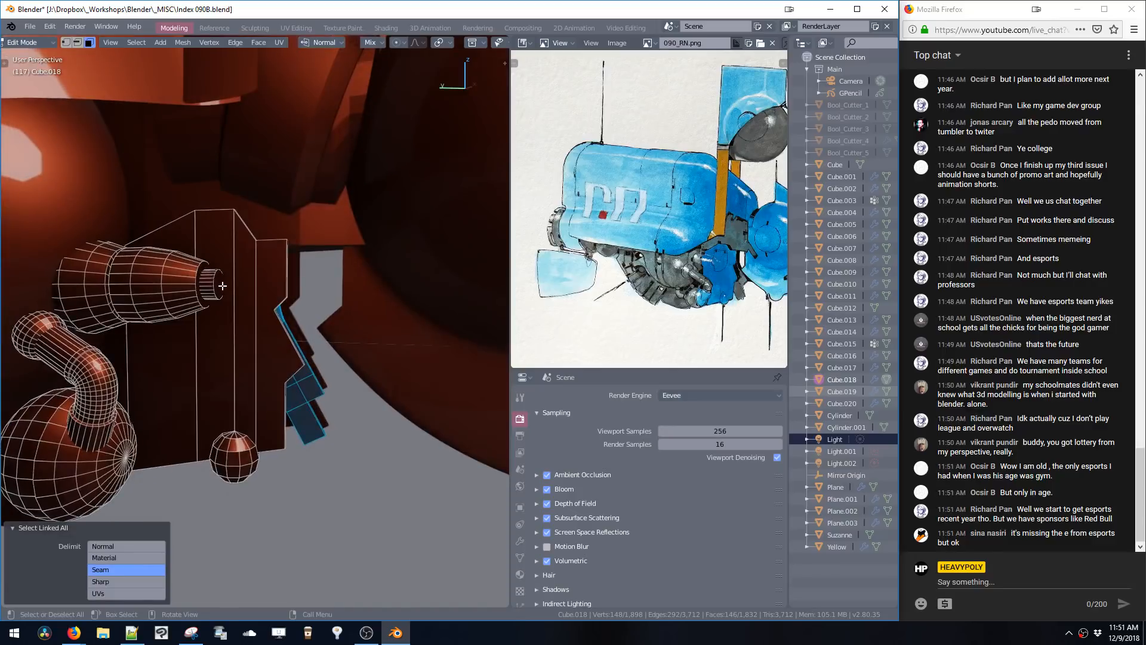
# - Delete the small cylindrical tip at the end of the tapered cylinder
pyautogui.click(219, 289)
pyautogui.keyDown('alt'); pyautogui.scroll(2, 218, 288); pyautogui.keyUp('alt')
pyautogui.press('x')
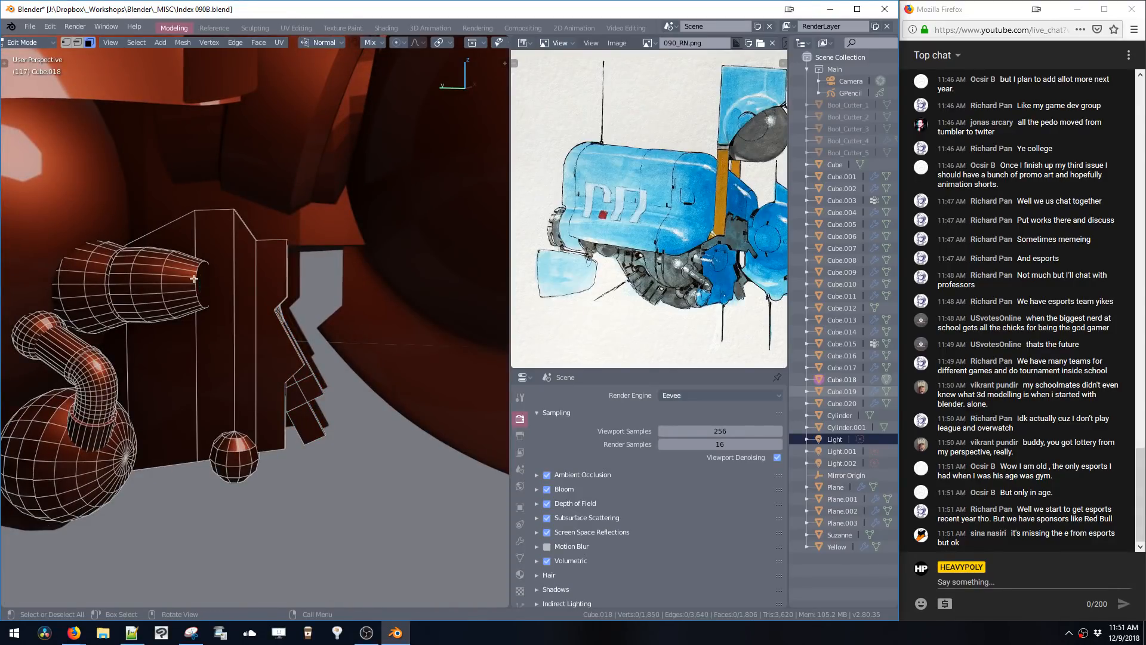
# - Try to bevel the rim at the tapered cylinder's narrow end and shift it along the X axis
pyautogui.press('2')
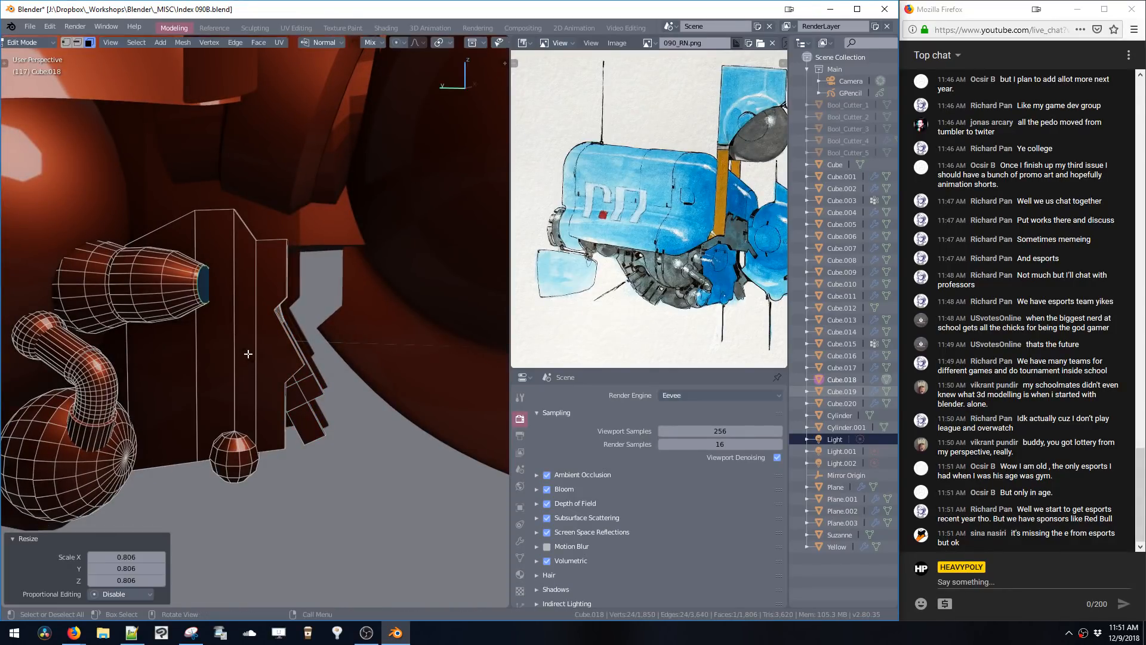
pyautogui.hotkey('ctrl', 'b')
pyautogui.click(253, 364)
pyautogui.hotkey('ctrl', 'z')
pyautogui.press('g')
pyautogui.press('x')
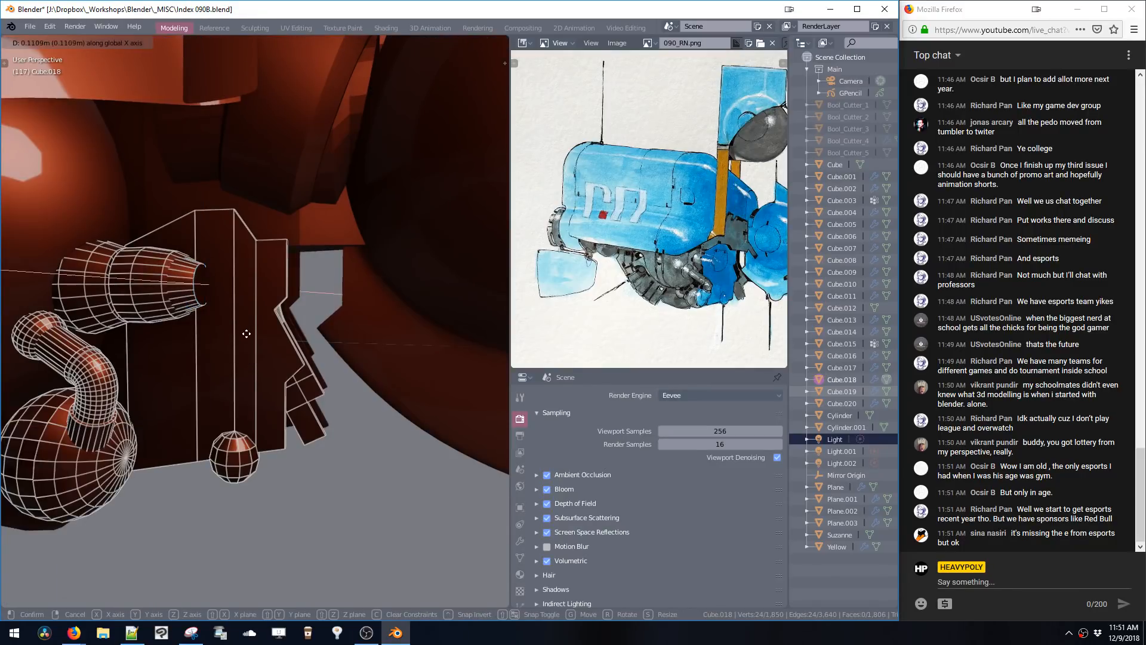
pyautogui.click(237, 333)
# - Delete the overlapping inner shell of the tapered cylinder and bevel the narrow end's edge loop by 0.032 with 1 segment
pyautogui.press('x')
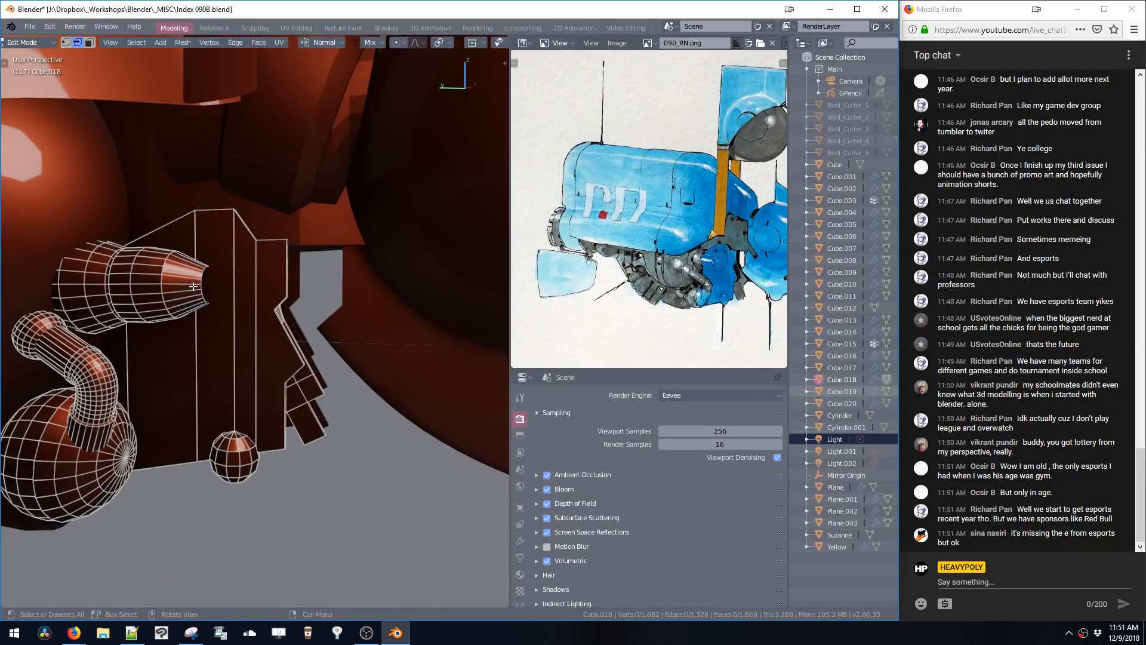
pyautogui.keyDown('alt'); pyautogui.click(205, 285); pyautogui.keyUp('alt')
pyautogui.hotkey('ctrl', 'b')
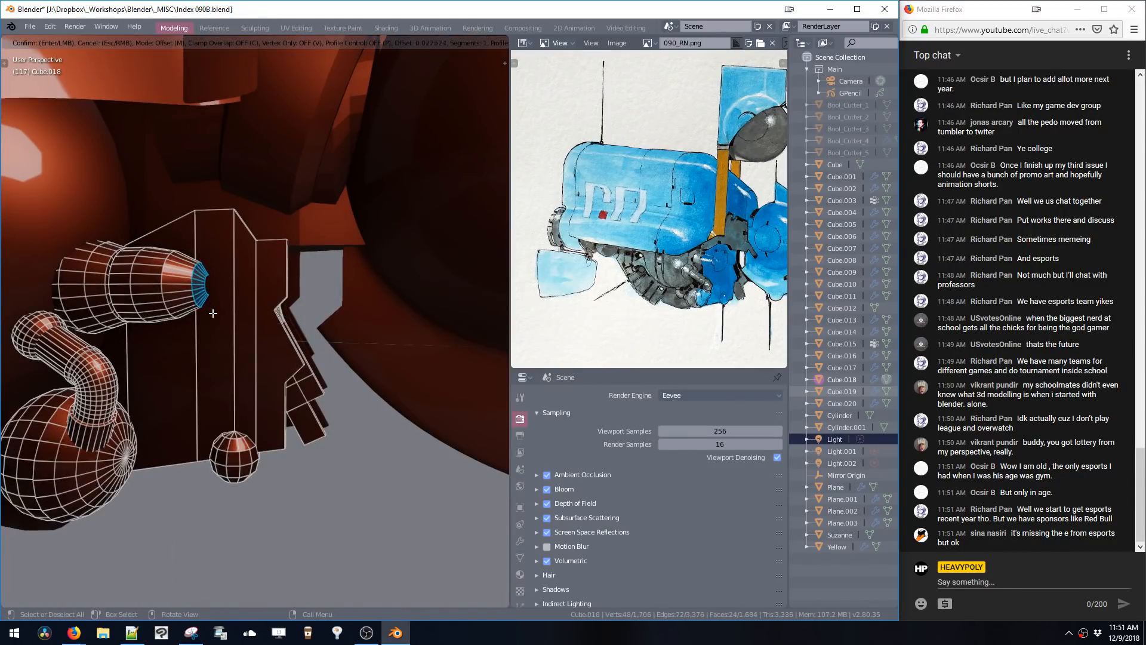
pyautogui.click(214, 315)
# - Isolate the small sphere under the plate by hiding the other geometry and select its upper half
pyautogui.scroll(-3, 220, 314)
pyautogui.keyDown('shift'); pyautogui.moveTo(225, 315); pyautogui.dragTo(269, 210, button='middle'); pyautogui.keyUp('shift')
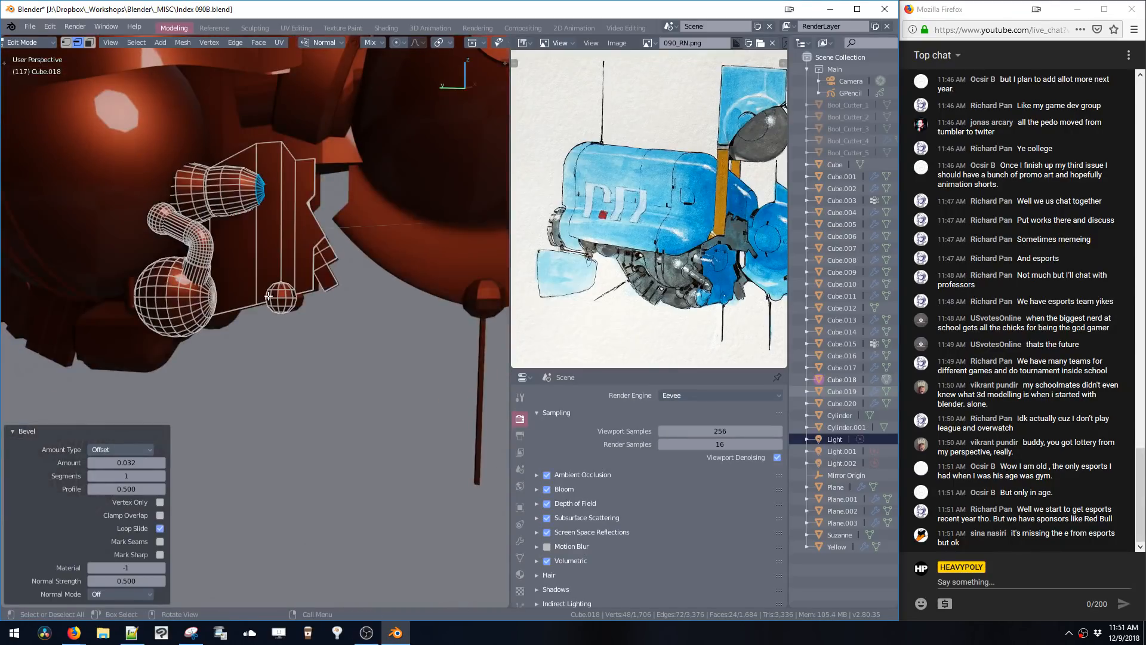
pyautogui.click(272, 298)
pyautogui.hotkey('ctrl', 'l')
pyautogui.hotkey('shift', 'h')
pyautogui.scroll(3, 276, 298)
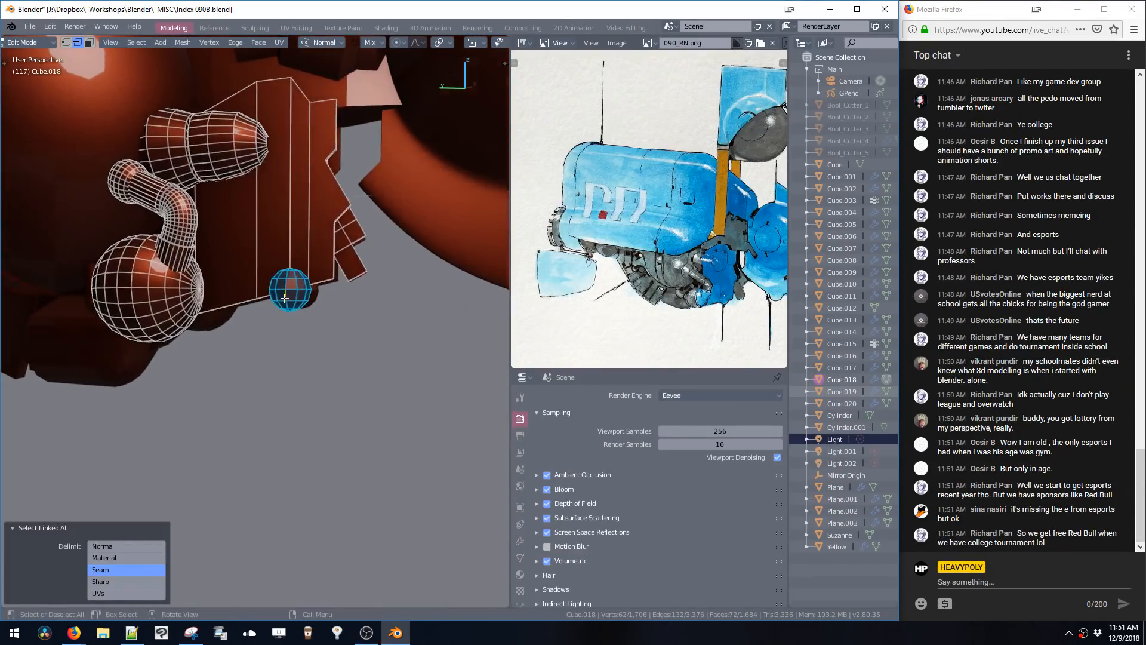
pyautogui.hotkey('alt', 'z')
pyautogui.press('b')
pyautogui.moveTo(256, 256); pyautogui.dragTo(319, 285)
pyautogui.hotkey('alt', 'z')
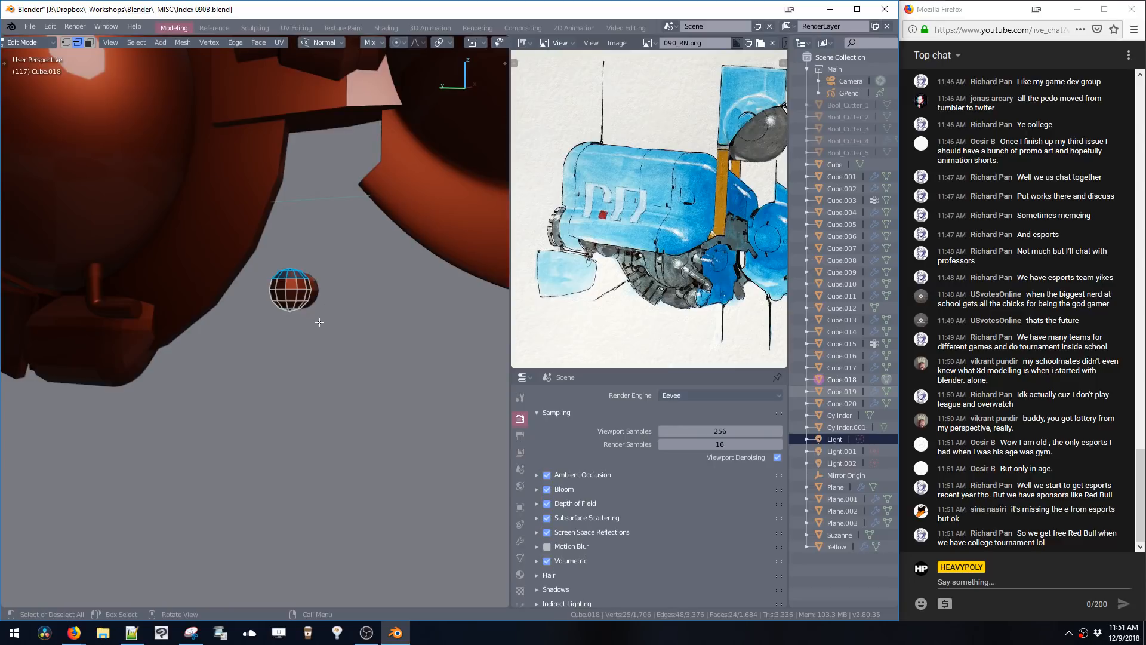
# - Stretch the small sphere's upper half by 2.184 along Z and raise it about 0.057 m into an egg shape
pyautogui.press('s')
pyautogui.press('z')
pyautogui.click(325, 385)
pyautogui.press('g')
pyautogui.press('z')
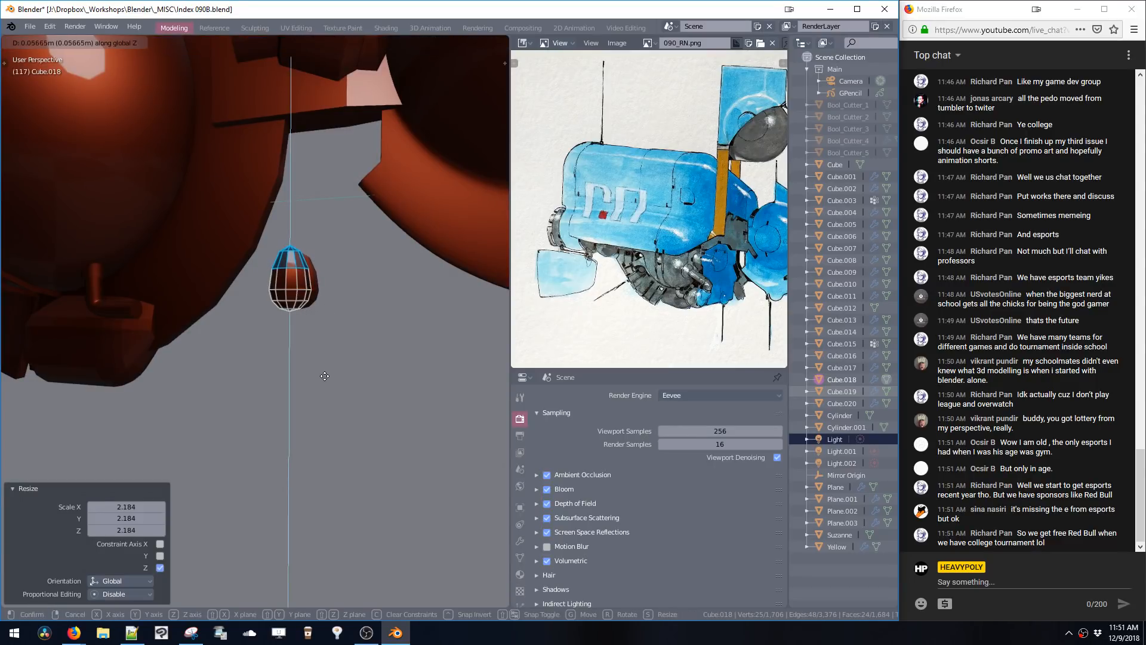
pyautogui.click(326, 376)
pyautogui.press('s')
pyautogui.press('z')
pyautogui.click(326, 382)
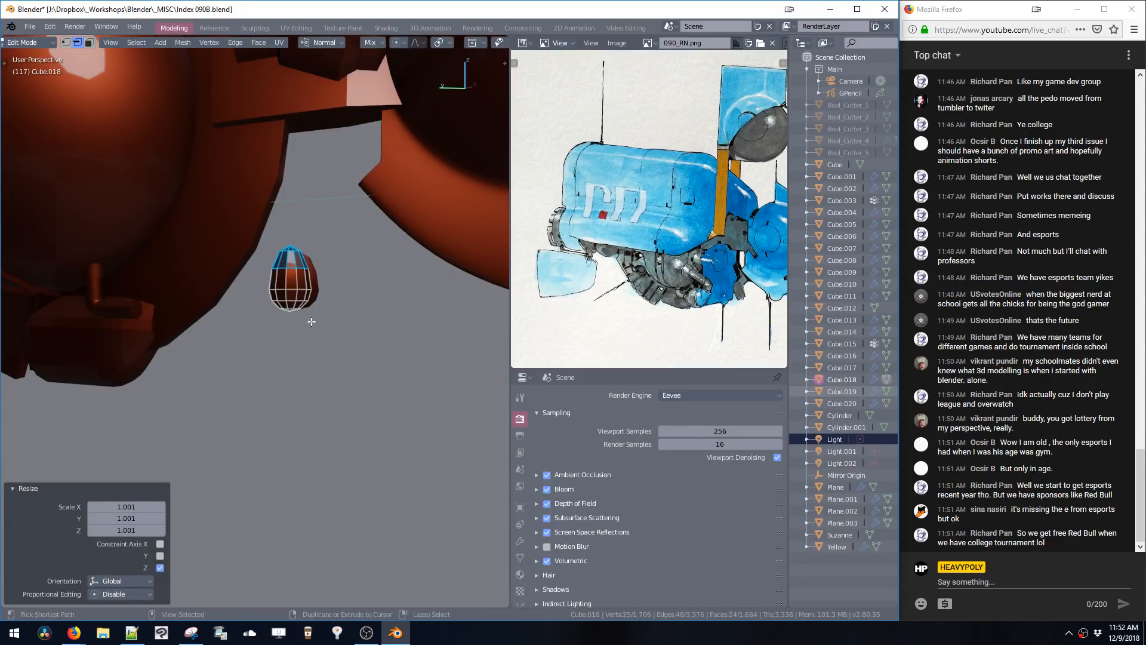
pyautogui.scroll(5, 312, 332)
pyautogui.scroll(-4, 316, 358)
pyautogui.scroll(2, 337, 380)
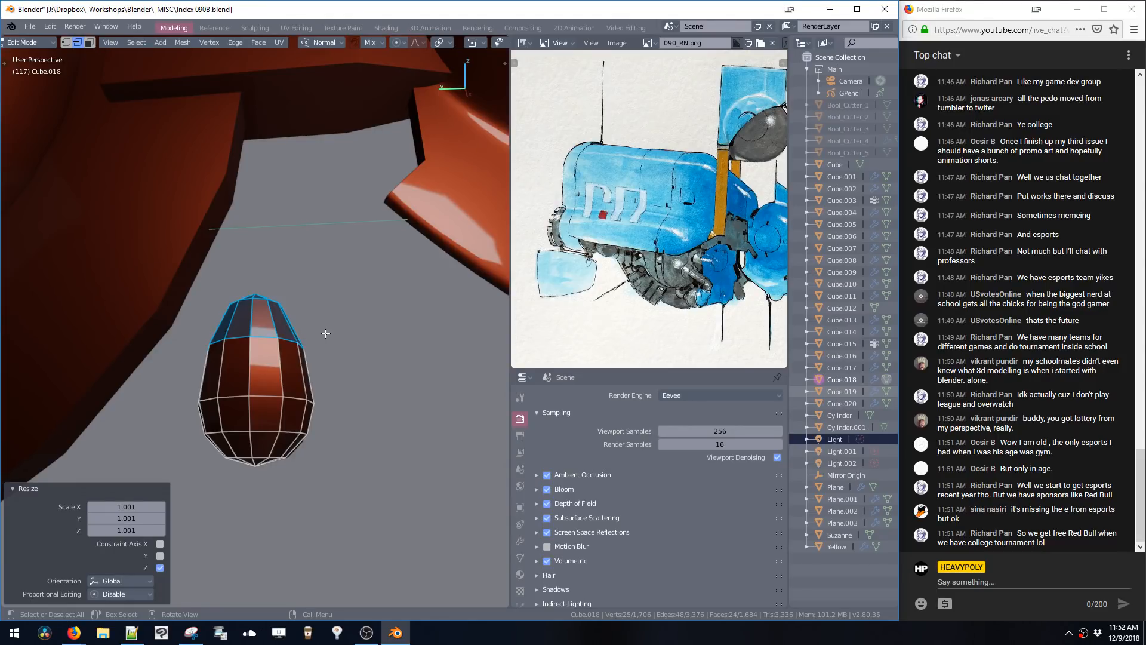
# - Reveal the hidden geometry, select the whole egg-shaped part and review it against the rest of the robot
pyautogui.hotkey('alt', 'h')
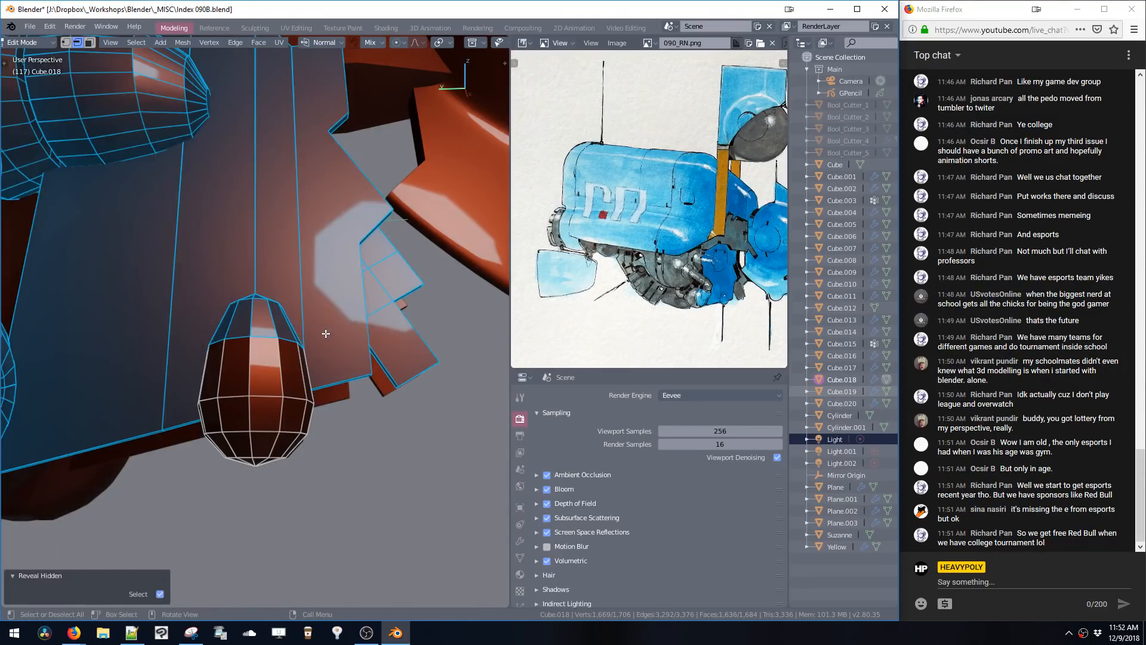
pyautogui.click(276, 344)
pyautogui.hotkey('ctrl', 'l')
pyautogui.moveTo(276, 344); pyautogui.dragTo(375, 335, button='middle')
pyautogui.press('KP_Decimal')
pyautogui.scroll(-5, 292, 317)
pyautogui.scroll(-3, 376, 279)
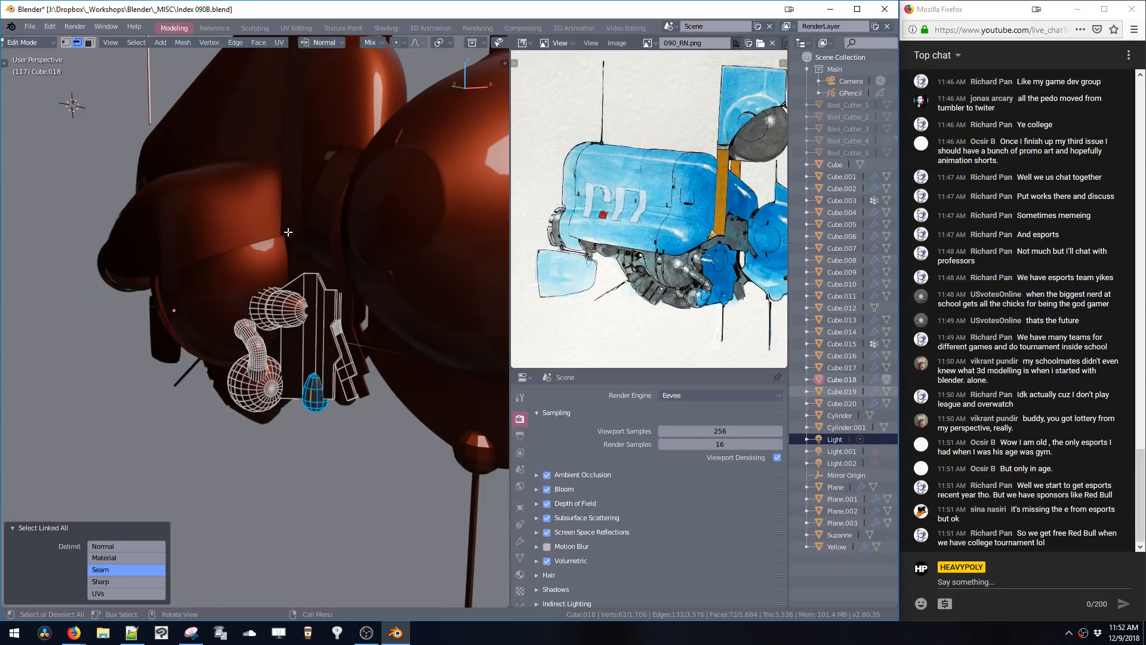
pyautogui.moveTo(288, 232); pyautogui.dragTo(336, 279, button='middle')
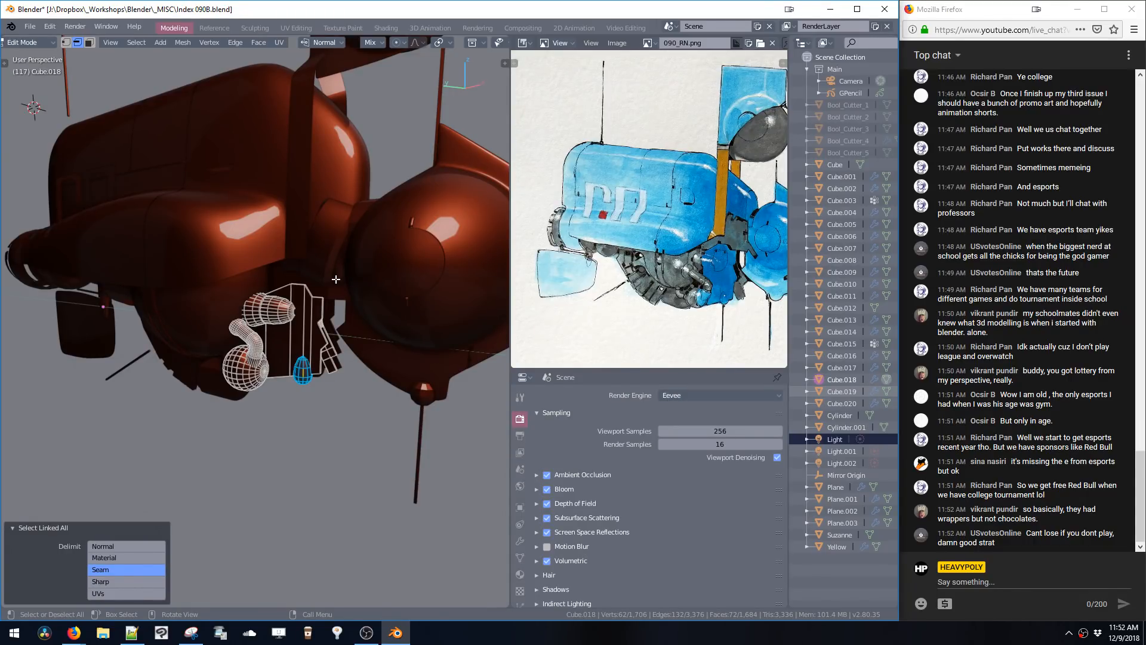
pyautogui.moveTo(340, 282); pyautogui.dragTo(313, 328, button='middle')
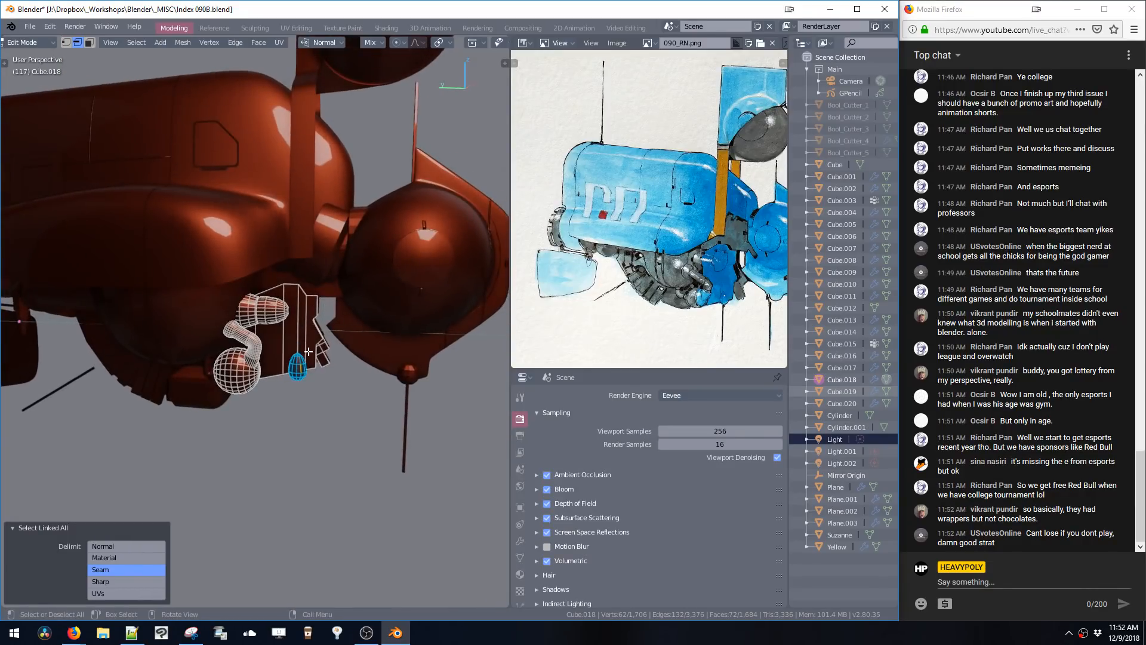
# - Raise the egg-shaped part about 0.009 m along Z and adjust its placement against the plate
pyautogui.press('g')
pyautogui.press('z')
pyautogui.click(313, 354)
pyautogui.press('KP_Decimal')
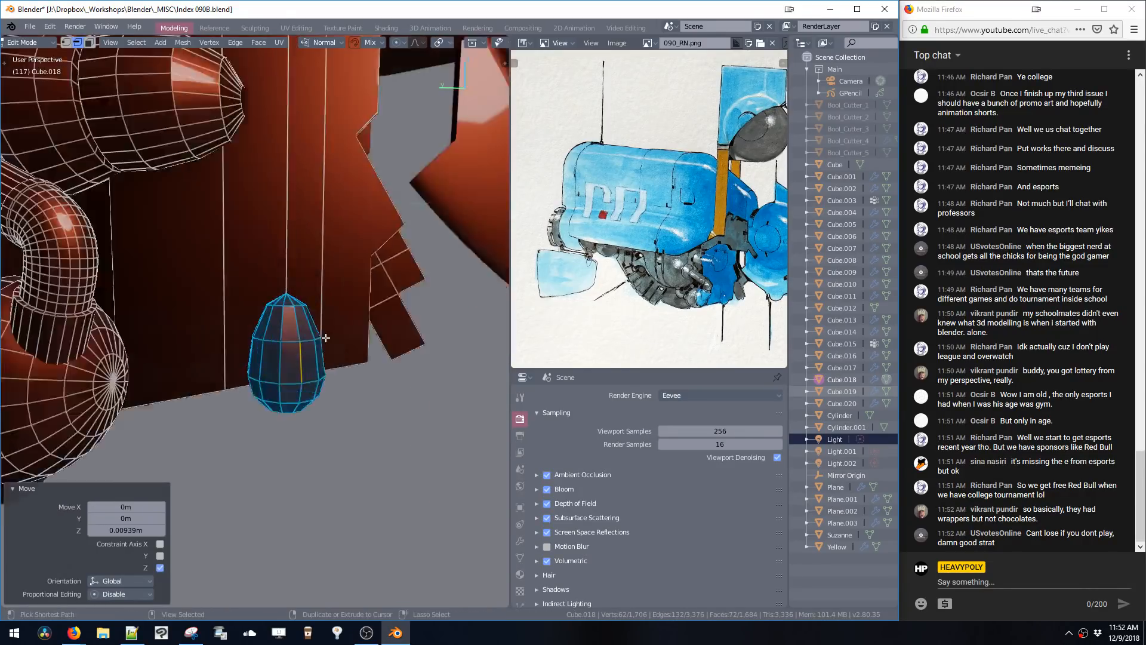
pyautogui.scroll(-7, 309, 329)
pyautogui.press('g')
pyautogui.press('z')
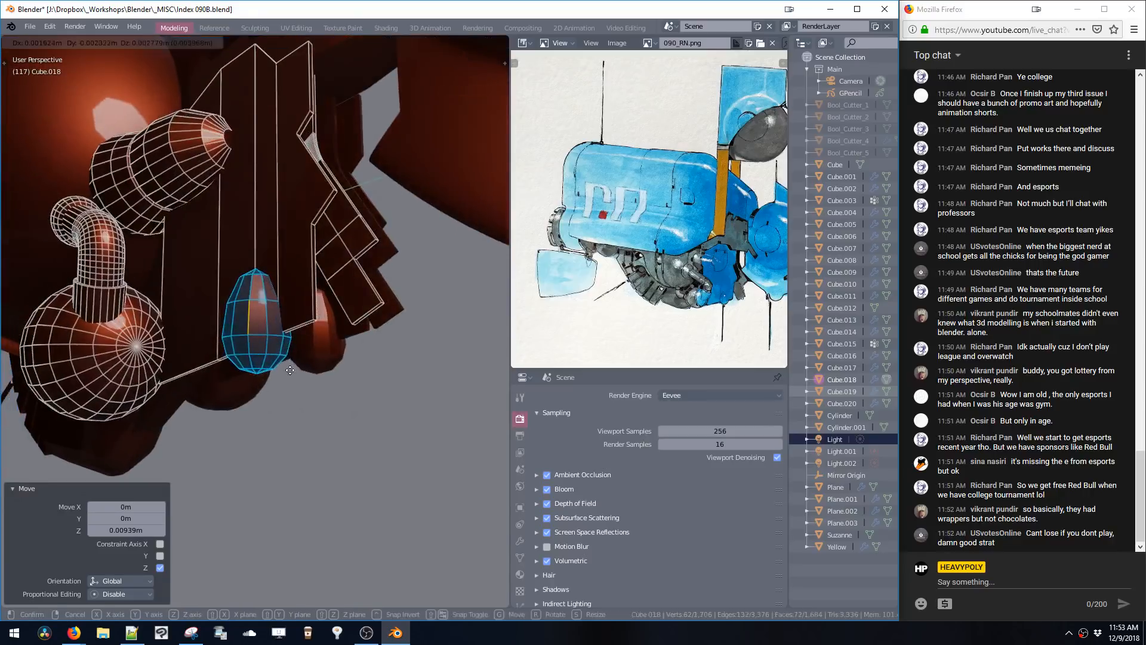
pyautogui.click(293, 375)
# - Add a 6-sided cylinder on the end face of the plate's small lower spur and scale it to 0.208
pyautogui.moveTo(293, 375); pyautogui.dragTo(328, 374, button='middle')
pyautogui.click(337, 374)
pyautogui.hotkey('ctrl', 'l')
pyautogui.hotkey('alt', 'a')
pyautogui.click(307, 355)
pyautogui.hotkey('shift', 'a')
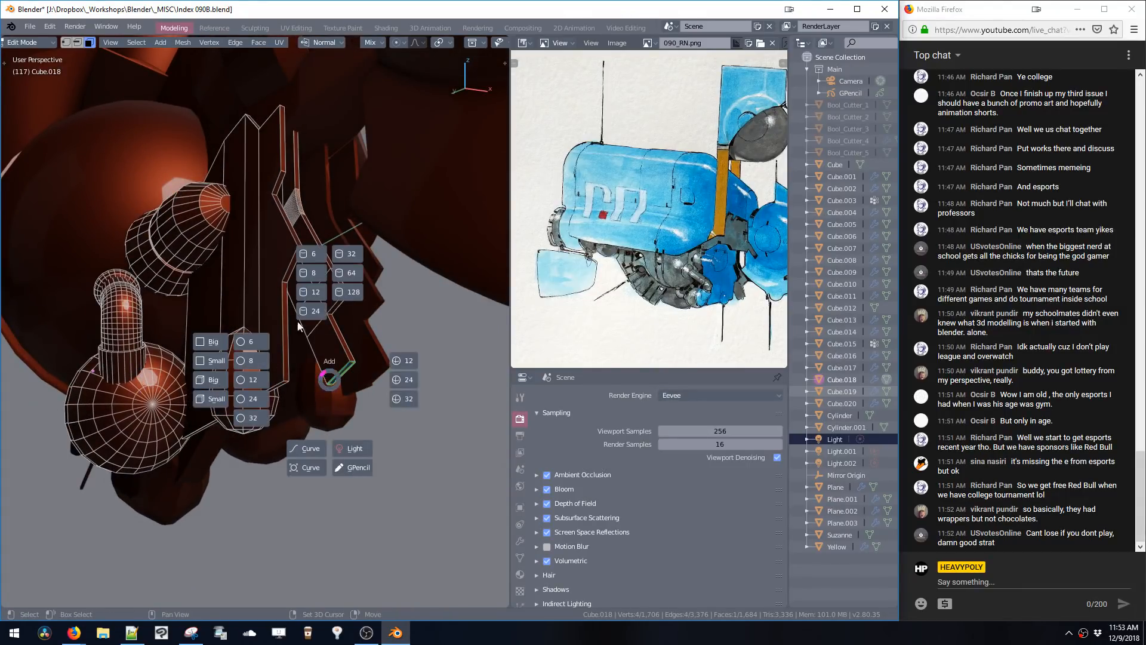
pyautogui.click(311, 251)
pyautogui.press('s')
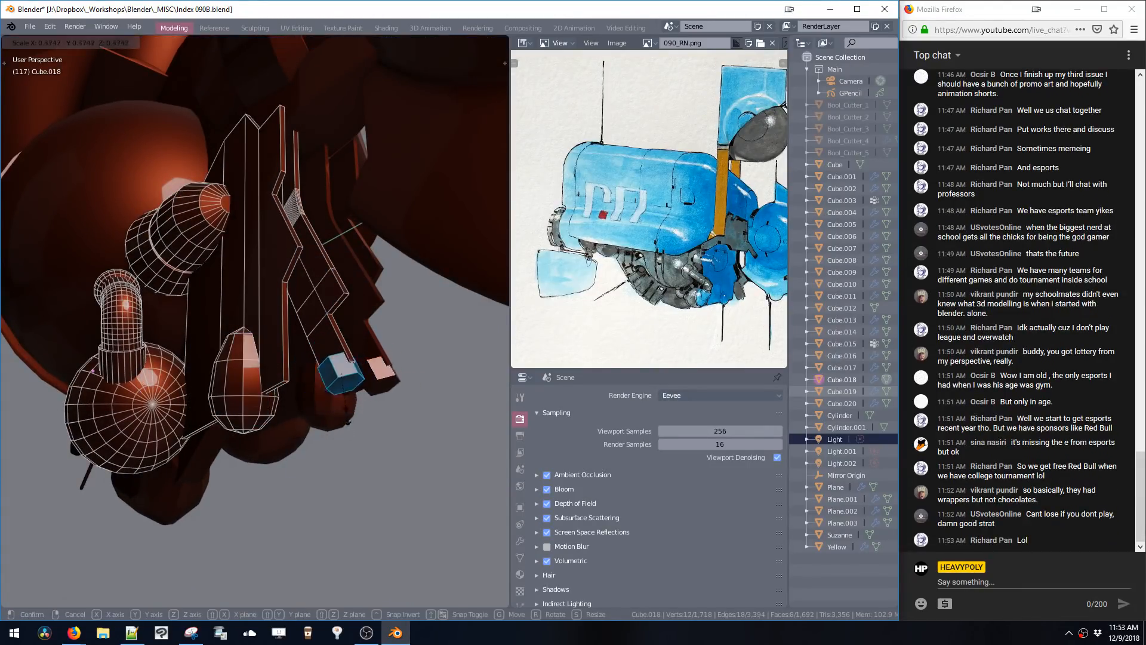
pyautogui.click(346, 387)
pyautogui.press('KP_Decimal')
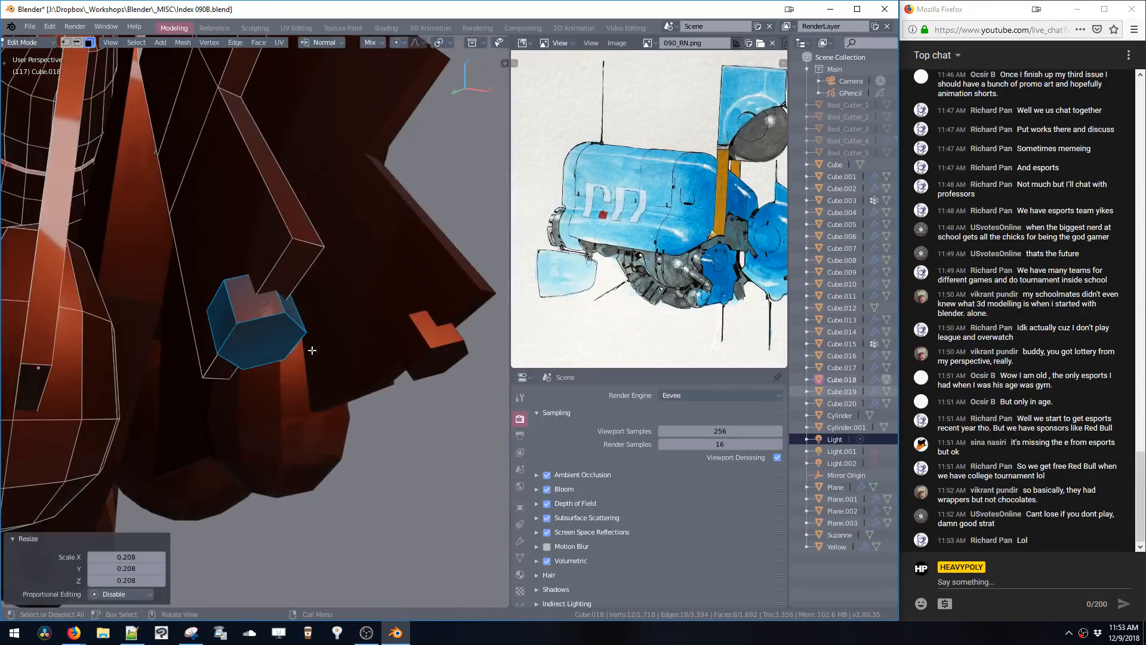
# - Try inflating and extruding the small hexagonal cylinder along its normals
pyautogui.click(291, 345)
pyautogui.moveTo(291, 344); pyautogui.dragTo(322, 390, button='middle')
pyautogui.hotkey('alt', 's')
pyautogui.click(306, 390)
pyautogui.hotkey('ctrl', 'z')
pyautogui.press('l')
pyautogui.press('e')
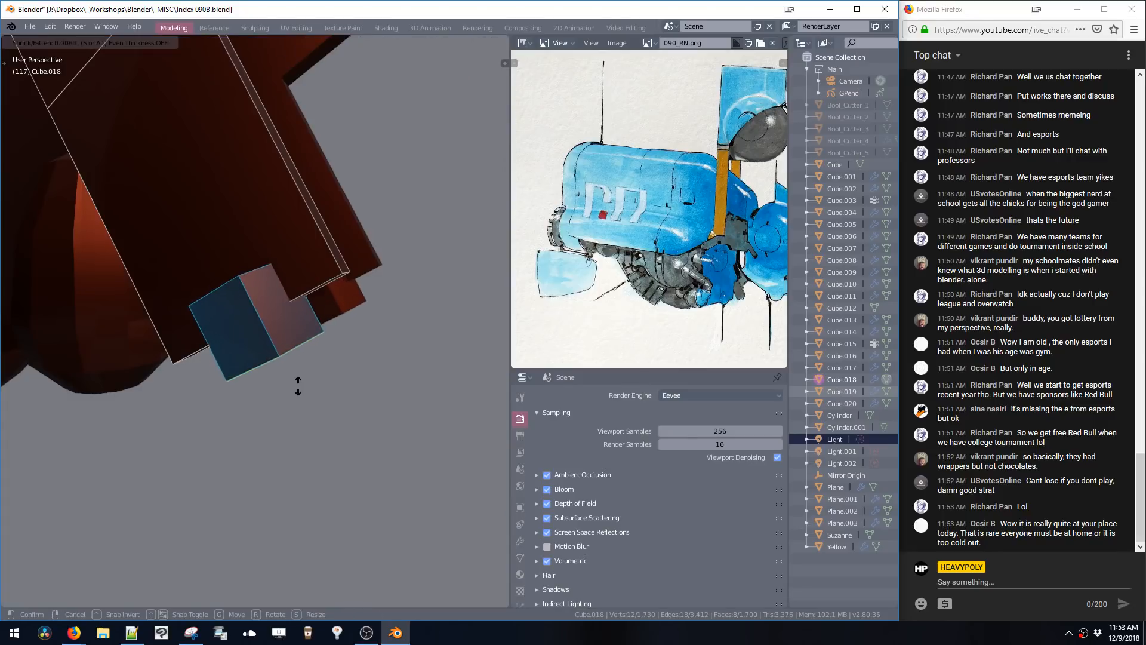
pyautogui.click(299, 385)
pyautogui.hotkey('ctrl', 'z')
# - Extrude the hexagonal cylinder's end face twice, with offsets of -0.004 and -0.013
pyautogui.moveTo(273, 350); pyautogui.dragTo(246, 281, button='middle')
pyautogui.click(263, 327)
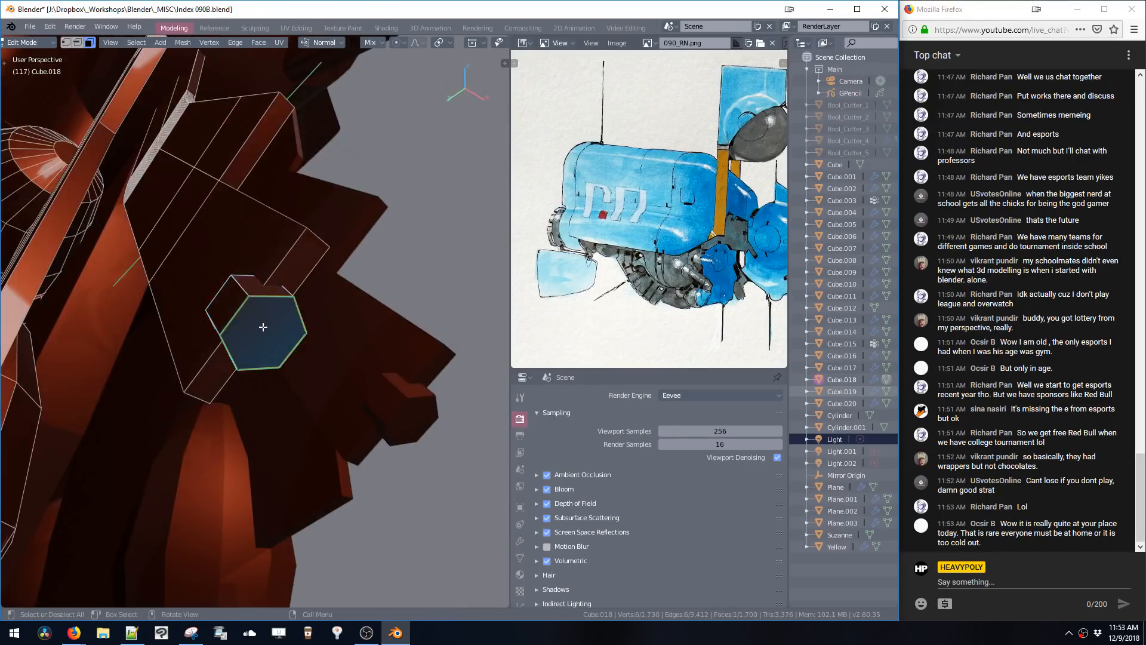
pyautogui.moveTo(262, 327); pyautogui.dragTo(312, 386, button='middle')
pyautogui.press('e')
pyautogui.click(289, 359)
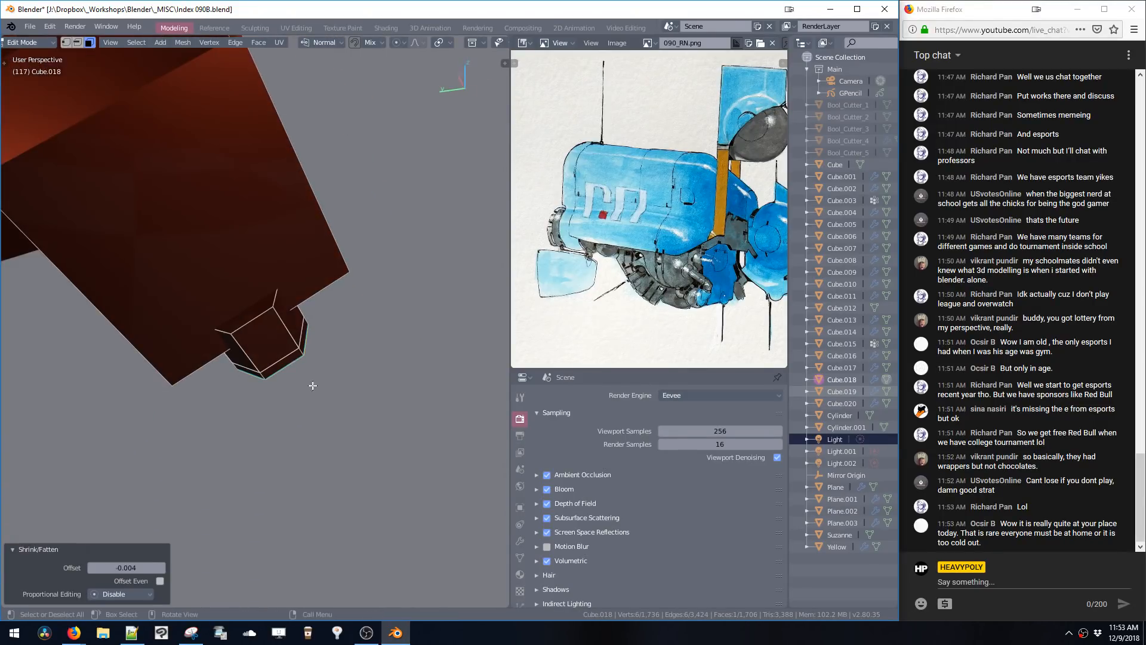
pyautogui.press('e')
pyautogui.click(293, 410)
# - Taper the extruded hexagonal end by scaling it to about 0.8 and shift it about 0.003 m
pyautogui.press('s')
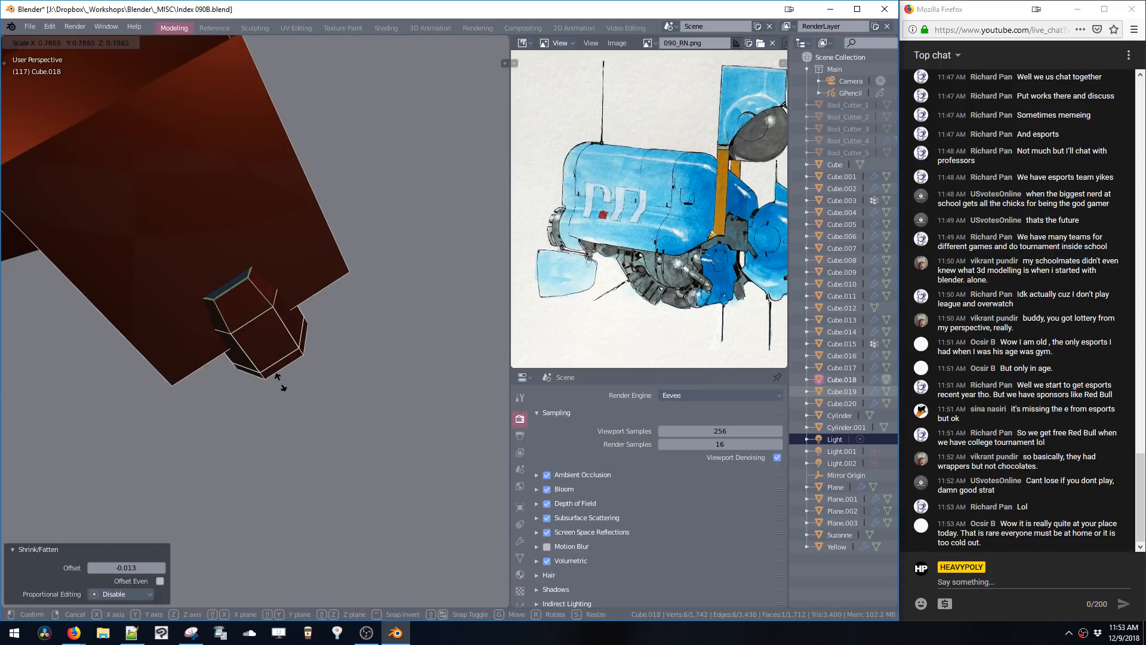
pyautogui.click(278, 376)
pyautogui.press('g')
pyautogui.click(273, 342)
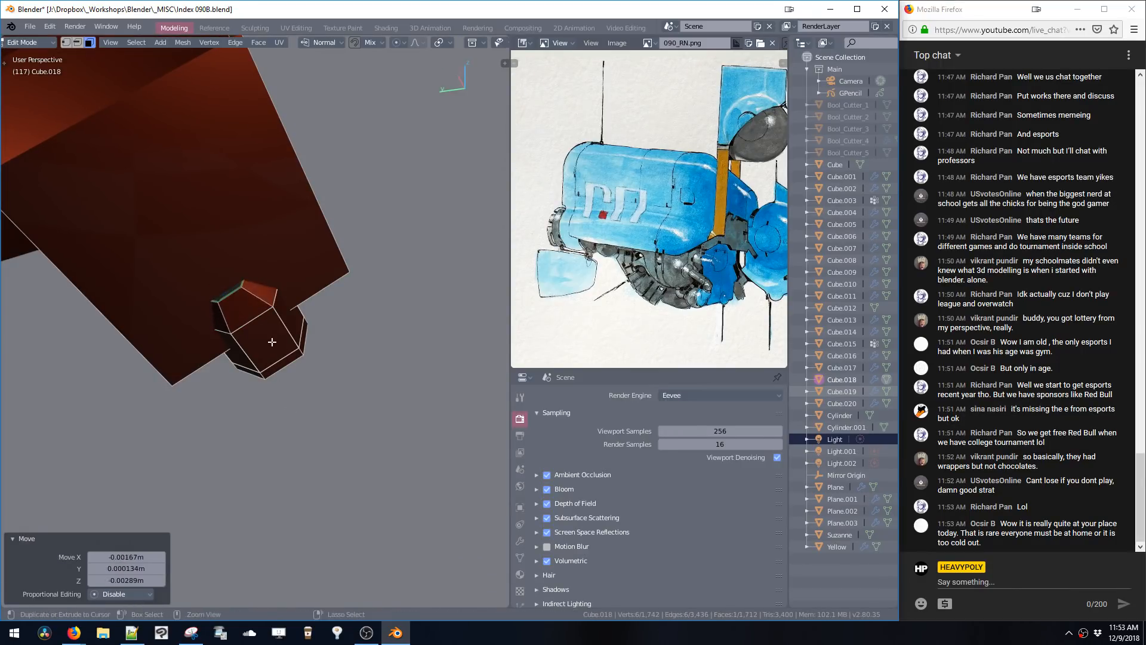
pyautogui.hotkey('alt', 's')
pyautogui.click(262, 322)
pyautogui.moveTo(263, 323); pyautogui.dragTo(294, 452, button='middle')
pyautogui.moveTo(239, 250); pyautogui.dragTo(348, 294, button='middle')
# - Inspect the egg, large sphere, elbow pipe and tapered cylinder by selecting the connected parts in turn
pyautogui.hotkey('alt', 'a')
pyautogui.click(296, 364)
pyautogui.hotkey('ctrl', 'l')
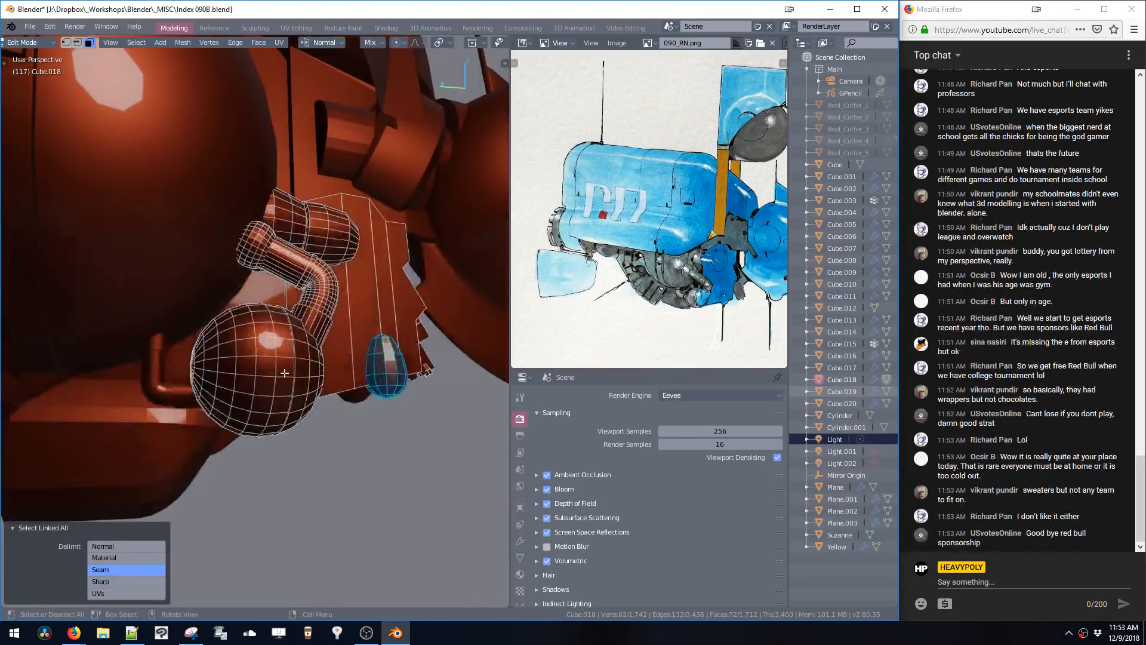
pyautogui.doubleClick(278, 371)
pyautogui.moveTo(278, 371)
pyautogui.mouseDown(button='middle')
pyautogui.moveTo(273, 335)
pyautogui.moveTo(289, 337)
pyautogui.moveTo(298, 372)
pyautogui.moveTo(295, 358)
pyautogui.mouseUp(button='middle')
pyautogui.click(298, 372)
pyautogui.hotkey('ctrl', 'l')
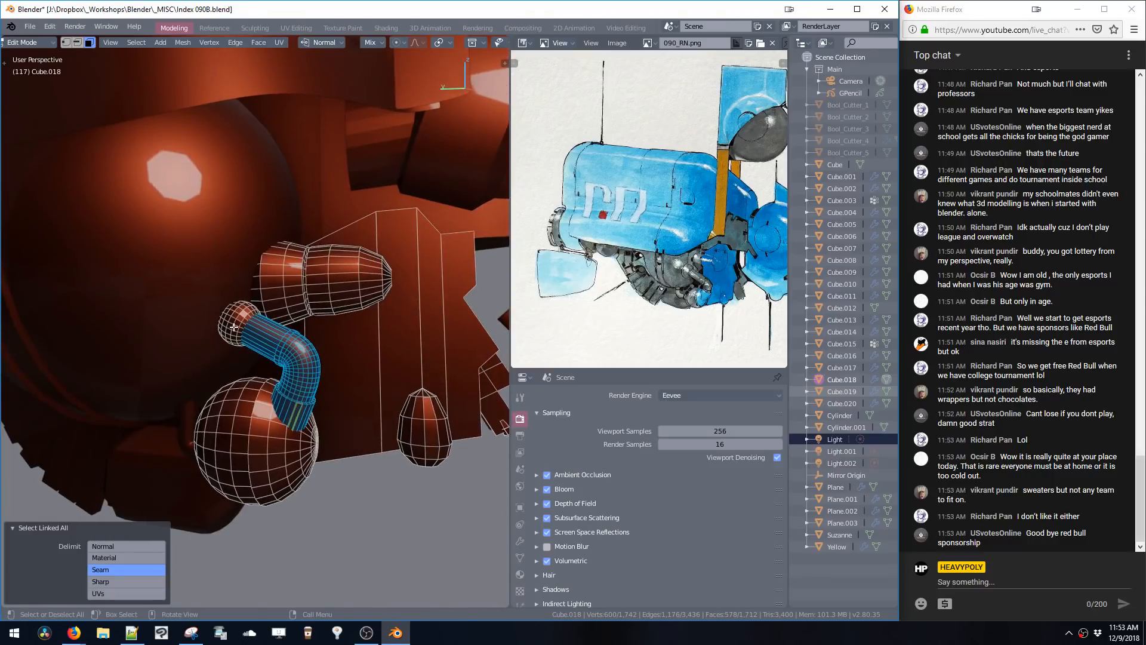
pyautogui.keyDown('shift'); pyautogui.click(288, 300); pyautogui.keyUp('shift')
pyautogui.hotkey('ctrl', 'l')
pyautogui.click(288, 300)
pyautogui.hotkey('ctrl', 'l')
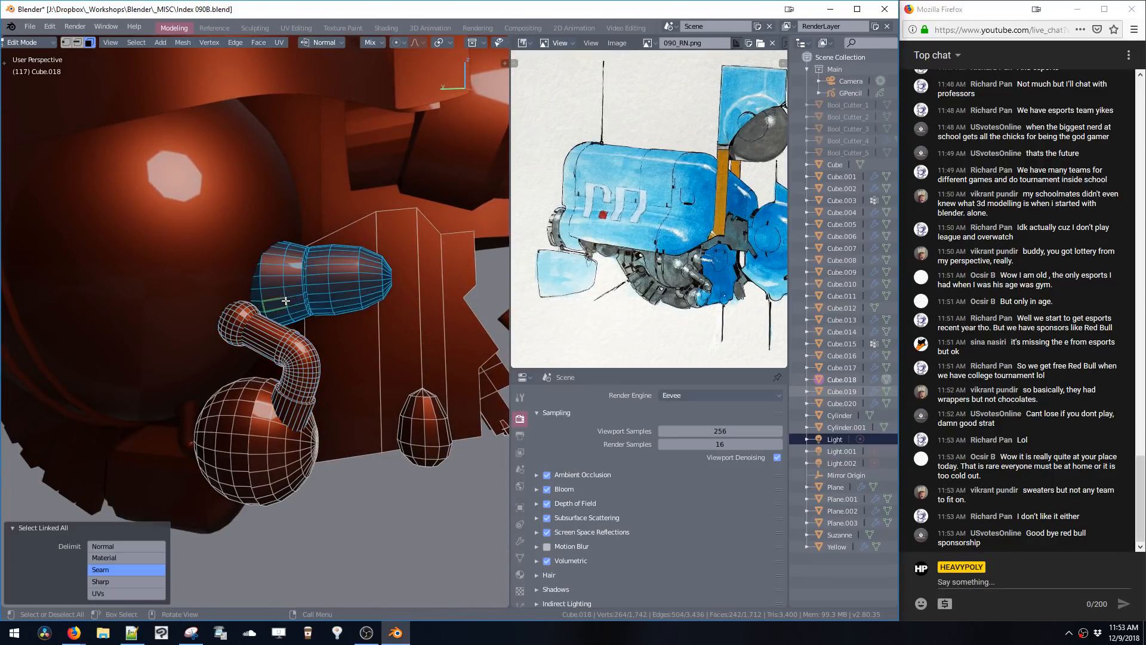
# - Bevel the edge loop near the tapered cylinder's wide base by 0.029 with 3 segments
pyautogui.scroll(6, 293, 301)
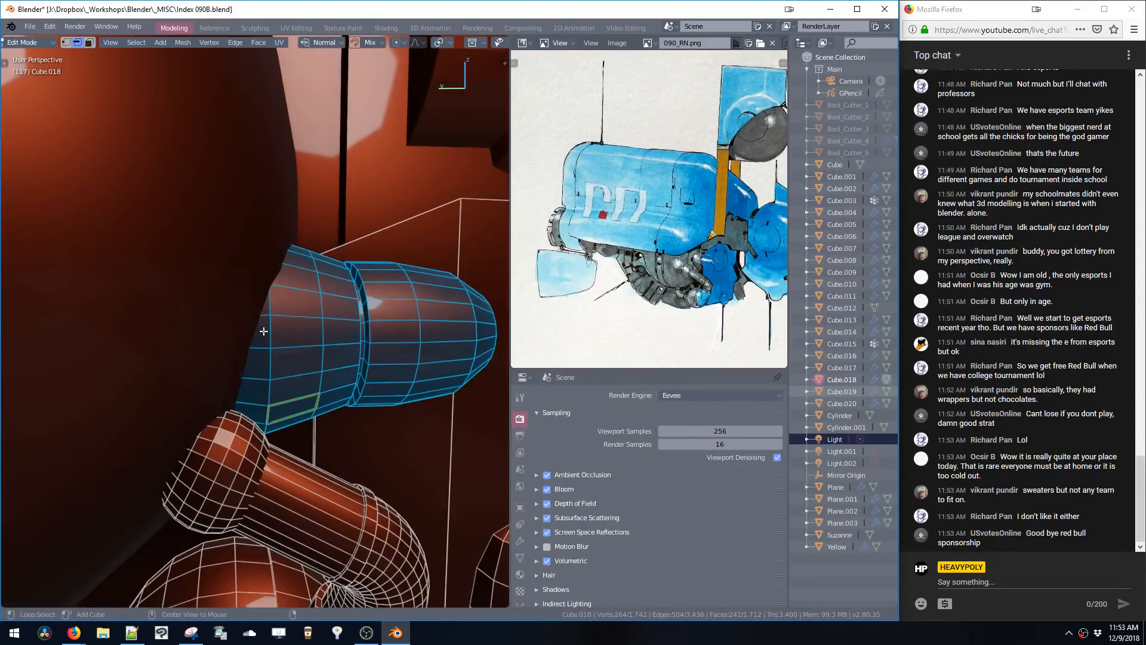
pyautogui.keyDown('alt'); pyautogui.click(266, 318); pyautogui.keyUp('alt')
pyautogui.moveTo(274, 332); pyautogui.dragTo(274, 364, button='middle')
pyautogui.hotkey('ctrl', 'b')
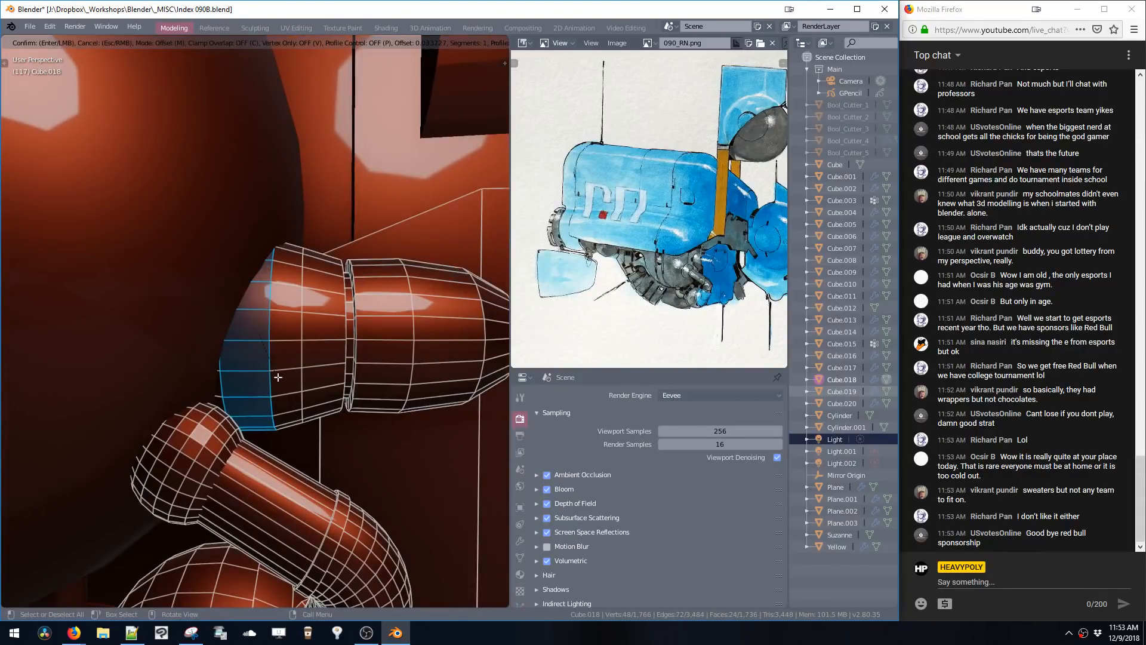
pyautogui.scroll(2, 280, 377)
pyautogui.click(283, 378)
pyautogui.hotkey('ctrl', 'z')
pyautogui.hotkey('ctrl', 'b')
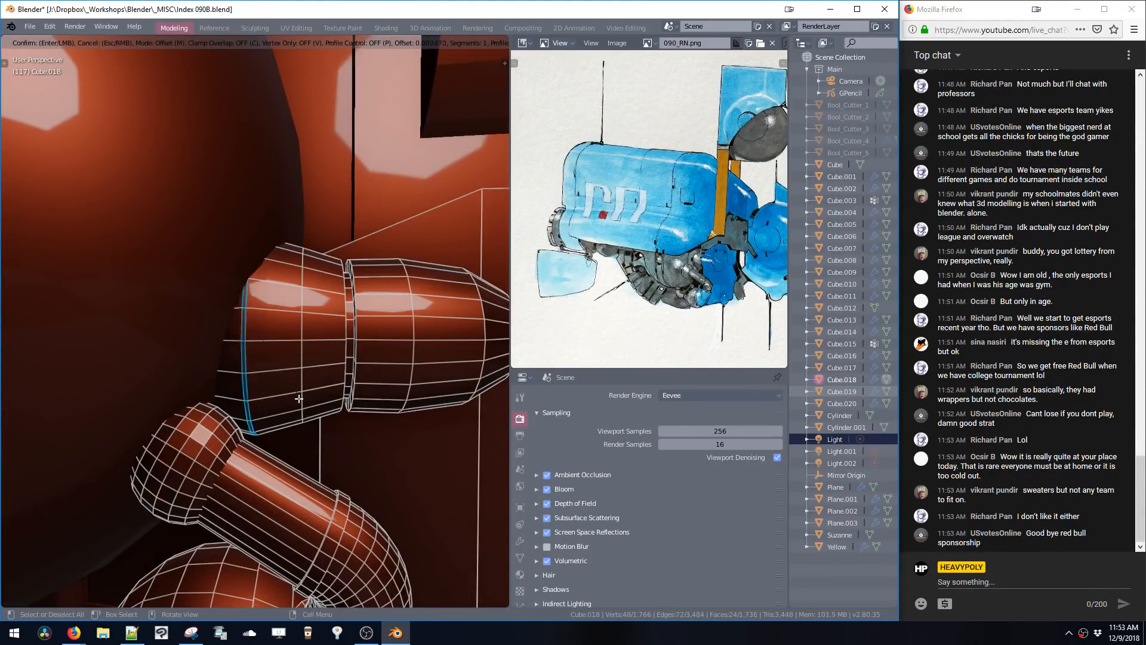
pyautogui.click(348, 398)
pyautogui.moveTo(347, 398); pyautogui.dragTo(311, 370, button='middle')
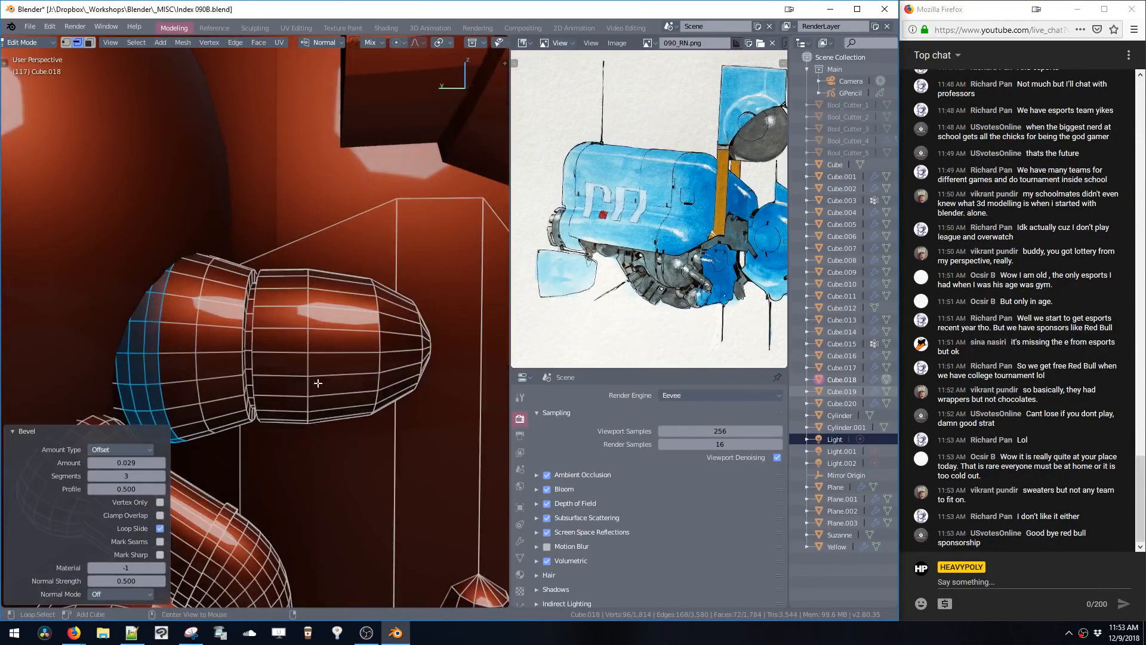
# - Bevel the edge loop around the middle of the tapered cylinder's front section to add several supporting loops
pyautogui.keyDown('alt'); pyautogui.click(308, 358); pyautogui.keyUp('alt')
pyautogui.hotkey('ctrl', 'b')
pyautogui.scroll(6, 306, 478)
pyautogui.click(305, 508)
pyautogui.keyDown('shift'); pyautogui.moveTo(305, 508); pyautogui.dragTo(283, 515, button='middle'); pyautogui.keyUp('shift')
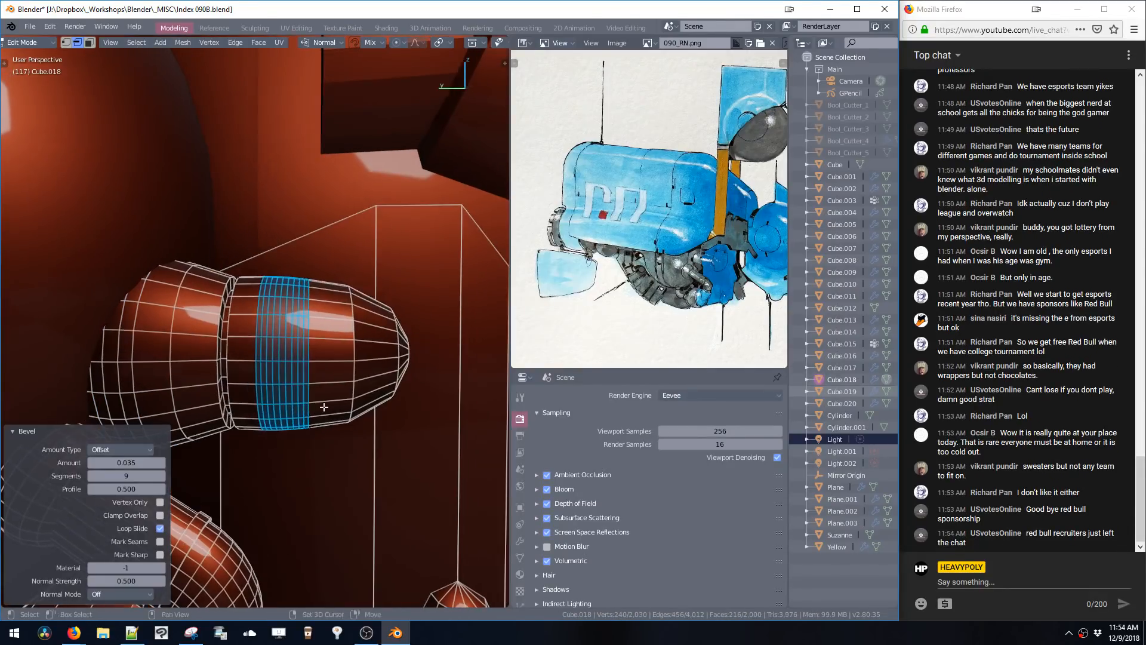
pyautogui.hotkey('ctrl', 'z')
pyautogui.hotkey('ctrl', 'b')
pyautogui.click(320, 459)
pyautogui.moveTo(321, 458); pyautogui.dragTo(338, 382, button='middle')
pyautogui.hotkey('alt', 'a')
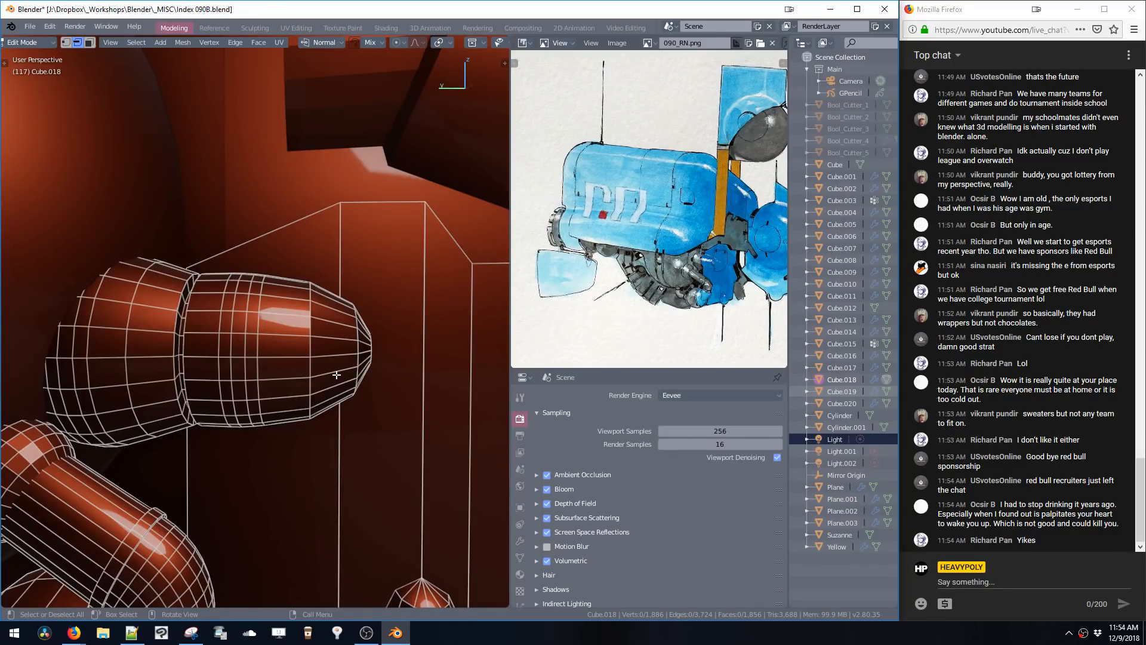
# - Slide the uppermost edge loop of the egg-shaped part along its surface and bevel it
pyautogui.keyDown('shift'); pyautogui.scroll(-5, 358, 430); pyautogui.keyUp('shift')
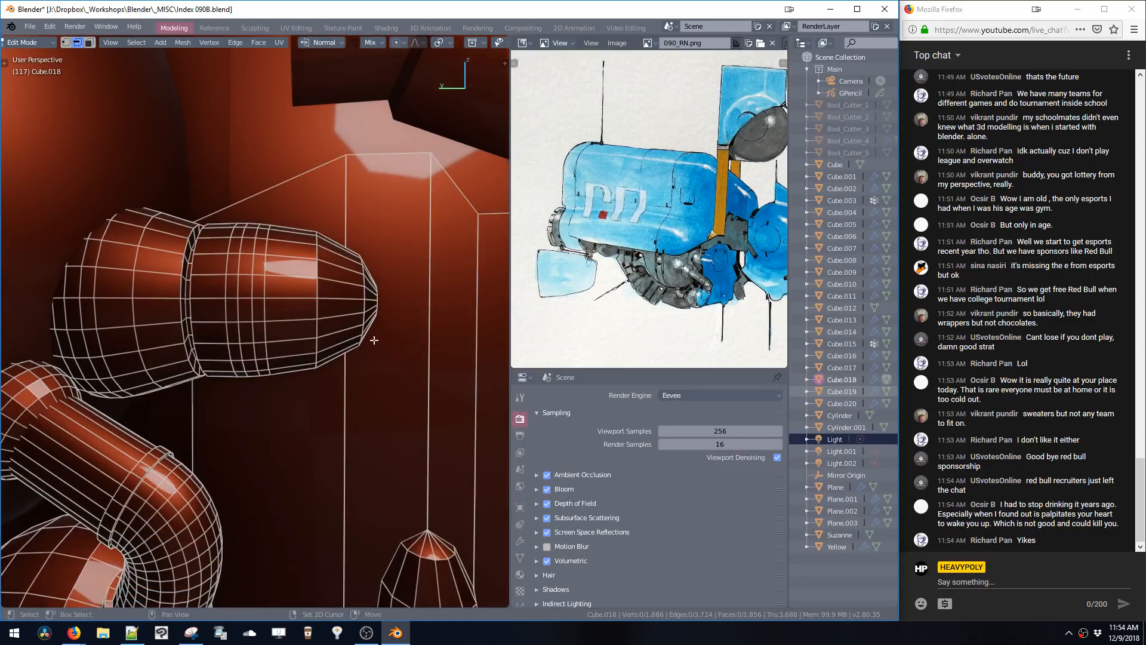
pyautogui.click(404, 471)
pyautogui.hotkey('ctrl', 'l')
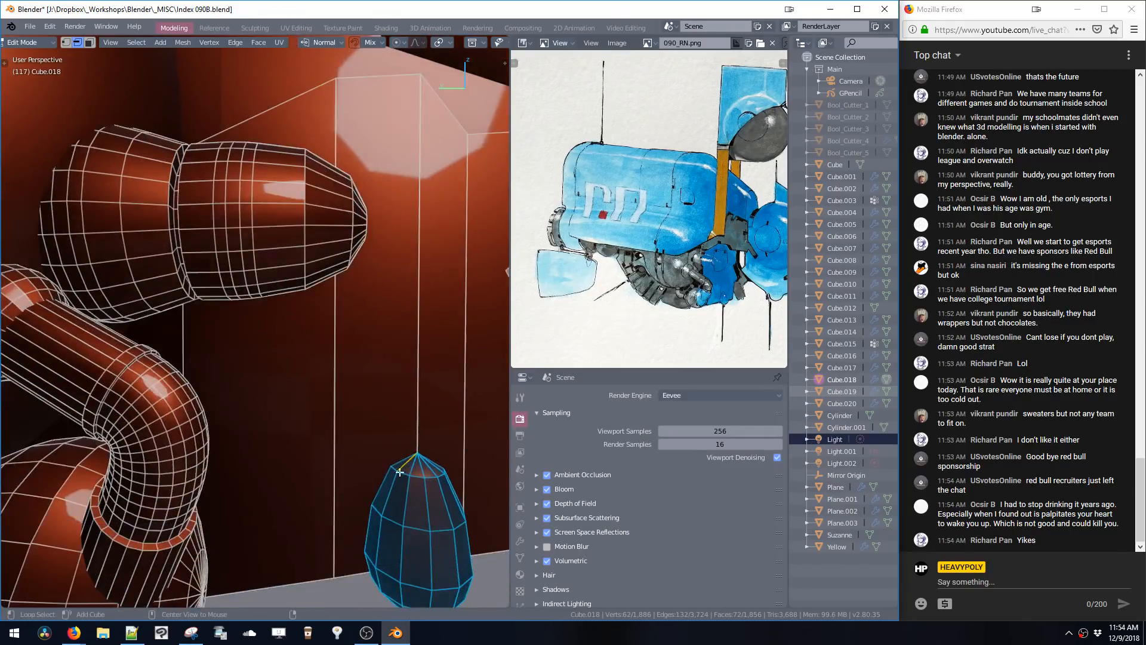
pyautogui.keyDown('alt'); pyautogui.click(404, 473); pyautogui.keyUp('alt')
pyautogui.press('g')
pyautogui.press('g')
pyautogui.click(405, 524)
pyautogui.hotkey('ctrl', 'b')
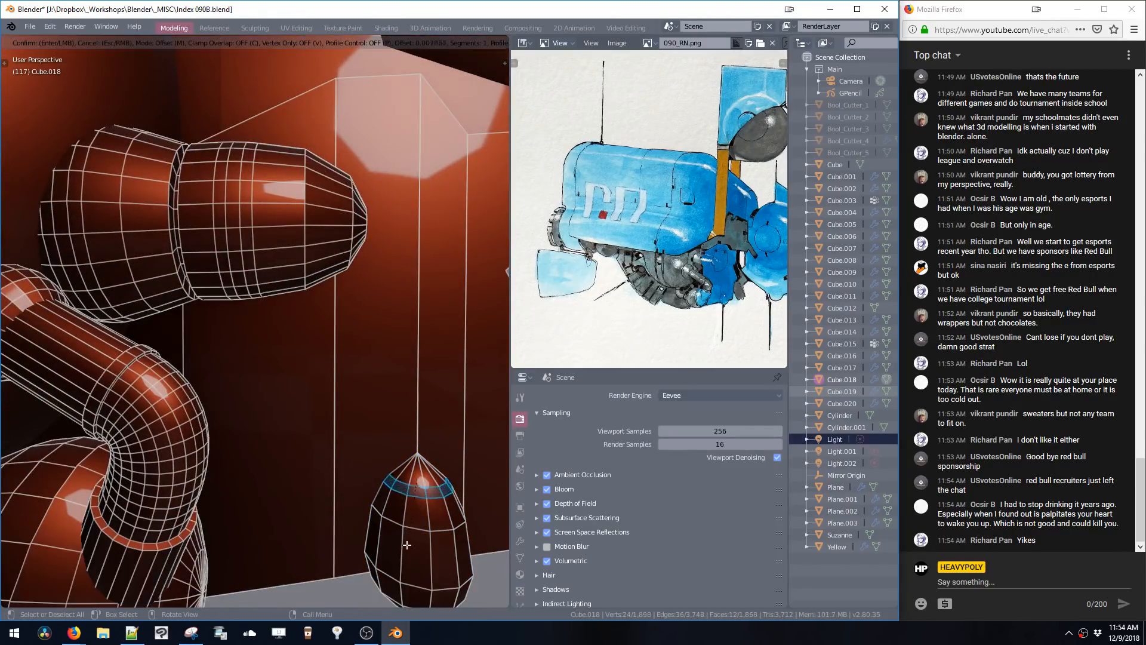
pyautogui.click(406, 547)
# - Bevel the egg's second edge loop from its tip by 0.012 with 1 segment, and bevel its widest middle loop
pyautogui.keyDown('alt'); pyautogui.click(395, 527); pyautogui.keyUp('alt')
pyautogui.hotkey('ctrl', 'b')
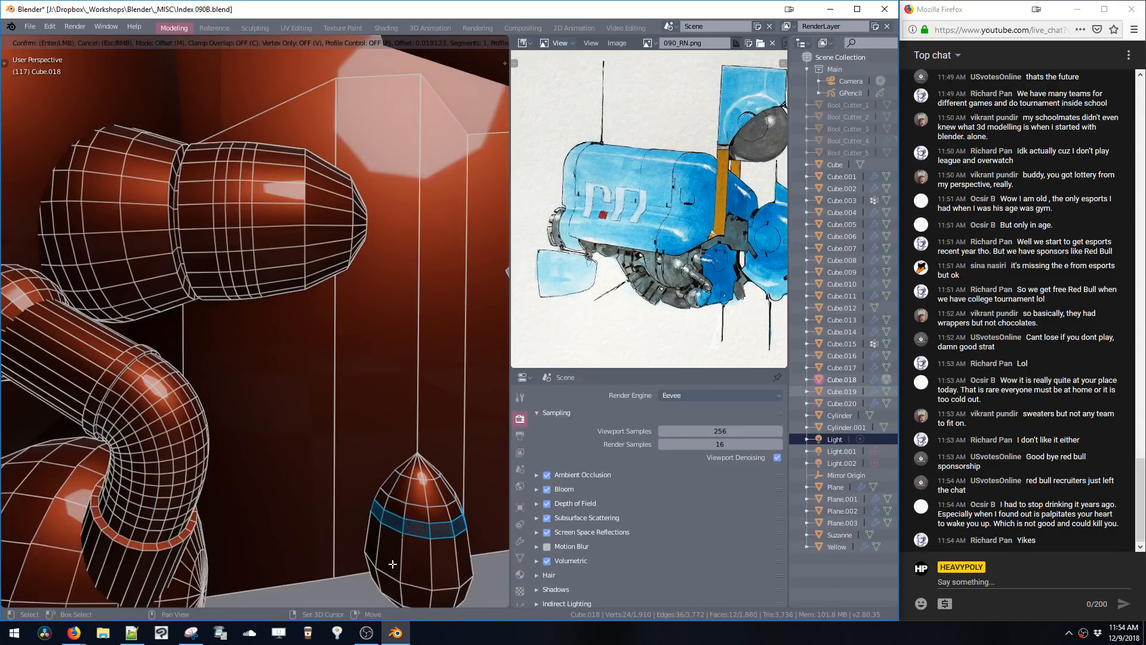
pyautogui.click(387, 337)
pyautogui.keyDown('shift'); pyautogui.scroll(-4, 385, 334); pyautogui.keyUp('shift')
pyautogui.keyDown('shift'); pyautogui.scroll(-2, 391, 334); pyautogui.keyUp('shift')
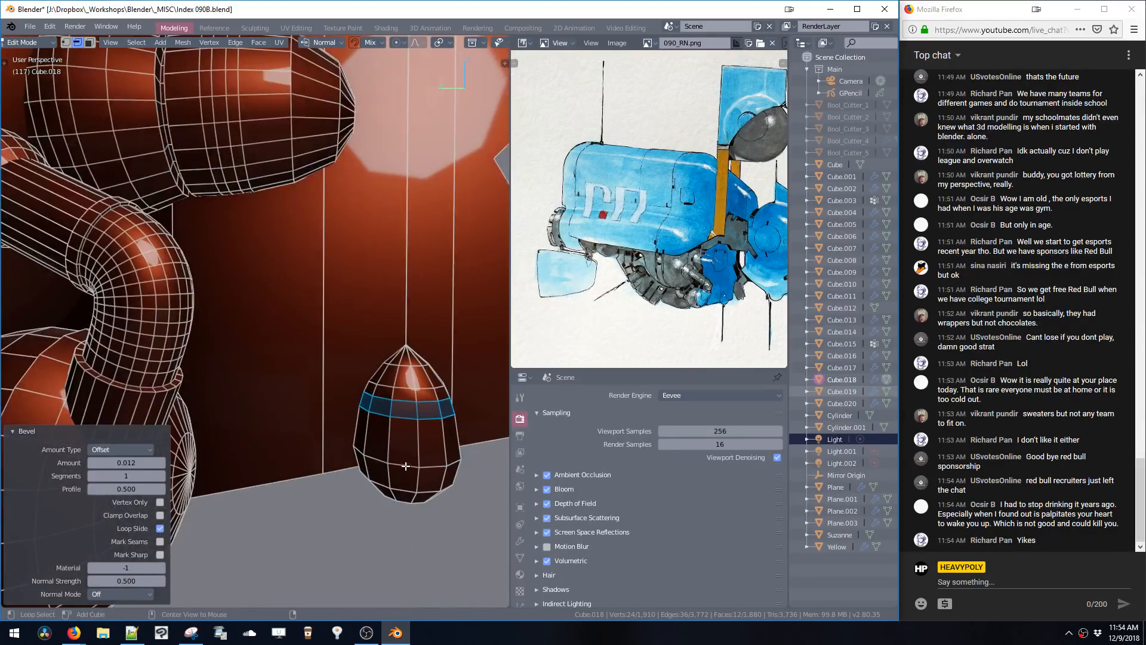
pyautogui.hotkey('ctrl', 'b')
pyautogui.click(399, 508)
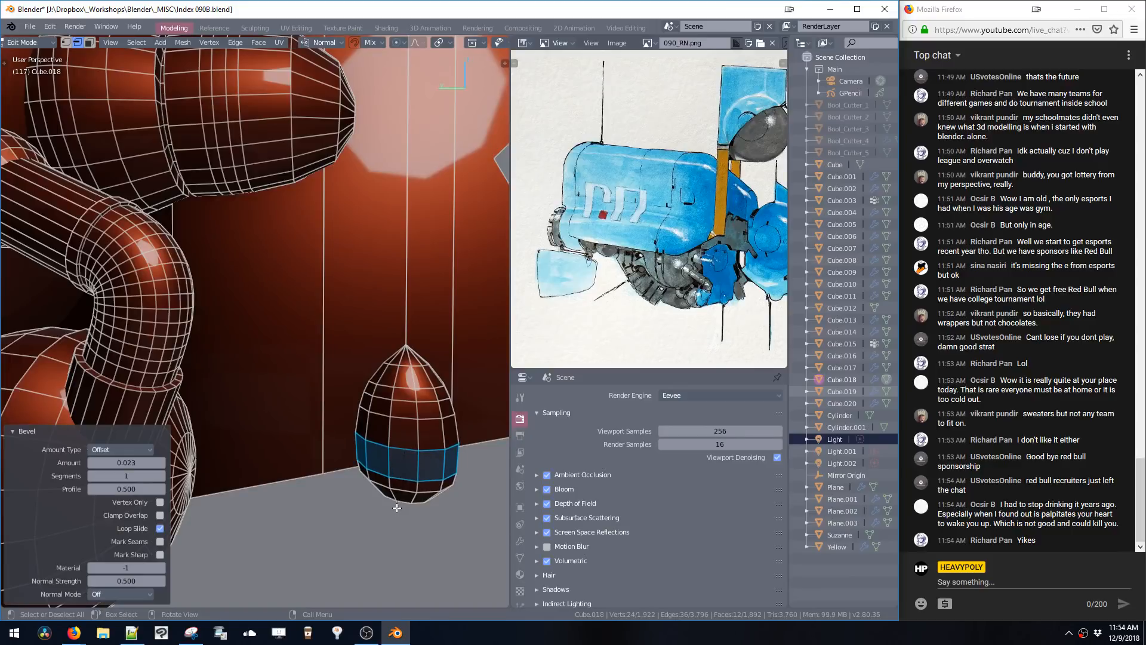
pyautogui.hotkey('ctrl', 'z')
pyautogui.keyDown('shift'); pyautogui.moveTo(399, 508); pyautogui.dragTo(386, 427, button='middle'); pyautogui.keyUp('shift')
pyautogui.hotkey('ctrl', 'b')
pyautogui.click(397, 510)
# - Bevel the egg's lower edge loop by 0.009 with 1 segment and the loop nearest its bottom pole
pyautogui.keyDown('alt'); pyautogui.click(383, 442); pyautogui.keyUp('alt')
pyautogui.hotkey('ctrl', 'b')
pyautogui.click(387, 422)
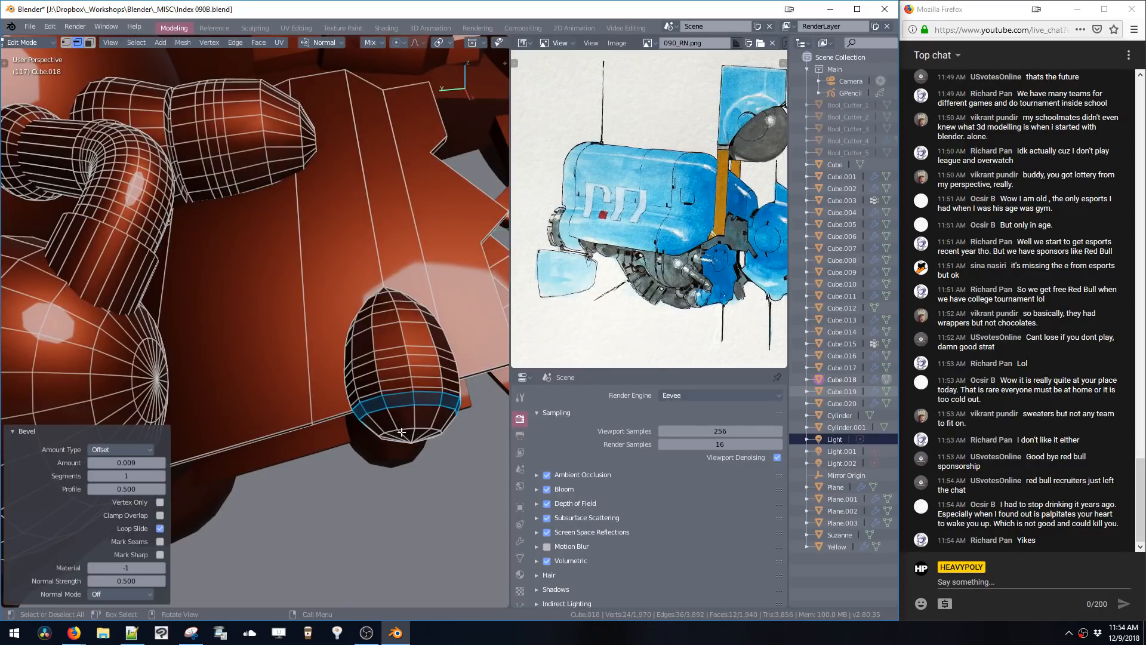
pyautogui.hotkey('ctrl', 'z')
pyautogui.hotkey('ctrl', 'b')
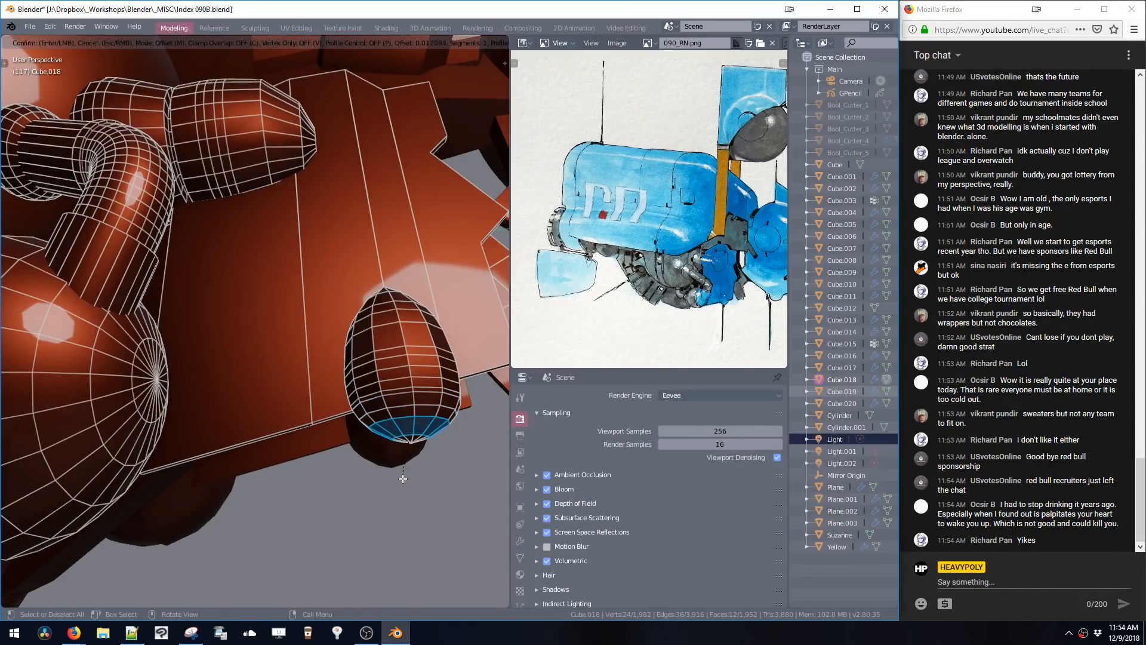
pyautogui.click(411, 472)
pyautogui.moveTo(411, 471); pyautogui.dragTo(410, 393, button='middle')
pyautogui.press('space')
pyautogui.click(379, 469)
pyautogui.press('Tab')
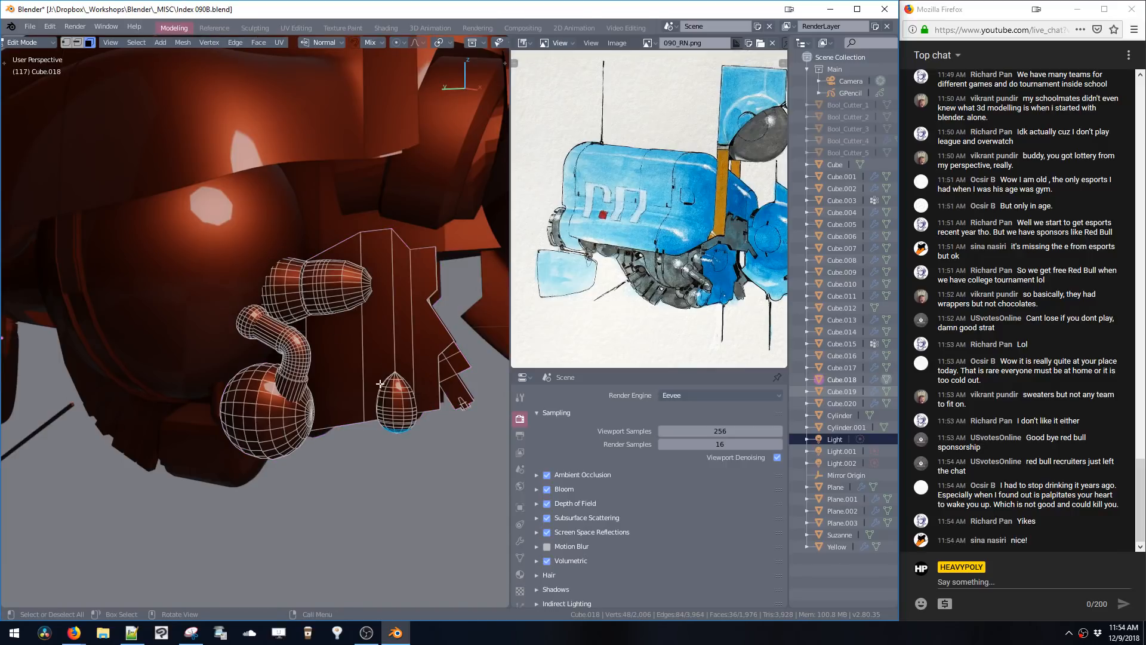
# - Select the whole plate plus the small spur with its hexagonal tip and shift them slightly away from the pipe
pyautogui.click(373, 380)
pyautogui.hotkey('ctrl', 'l')
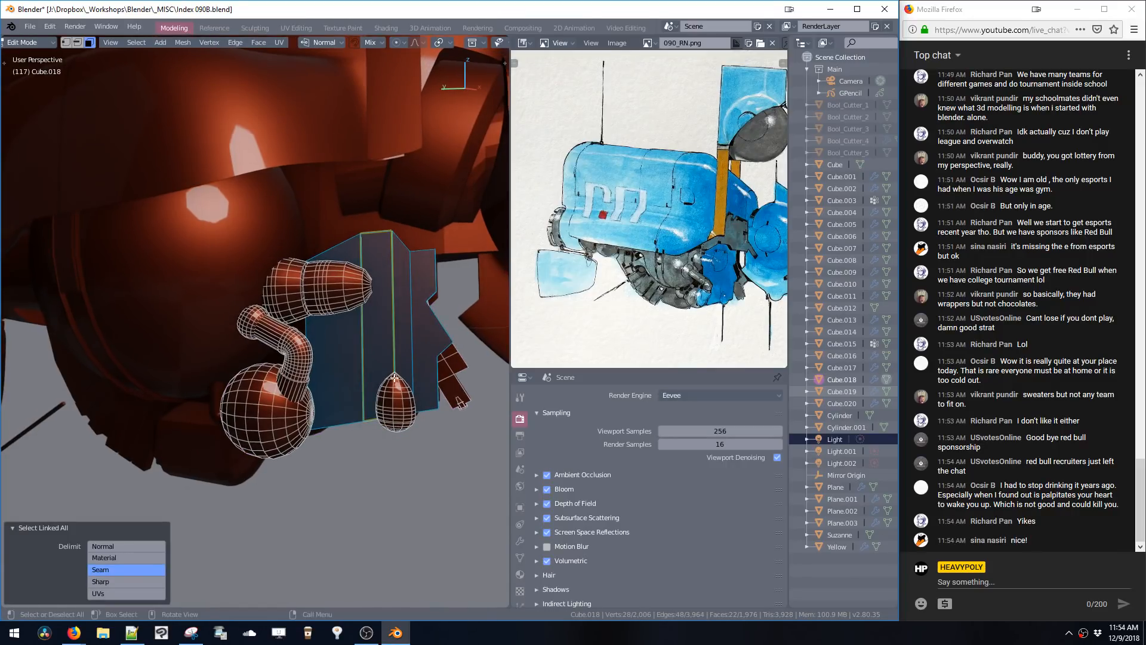
pyautogui.press('b')
pyautogui.moveTo(442, 369); pyautogui.dragTo(471, 408)
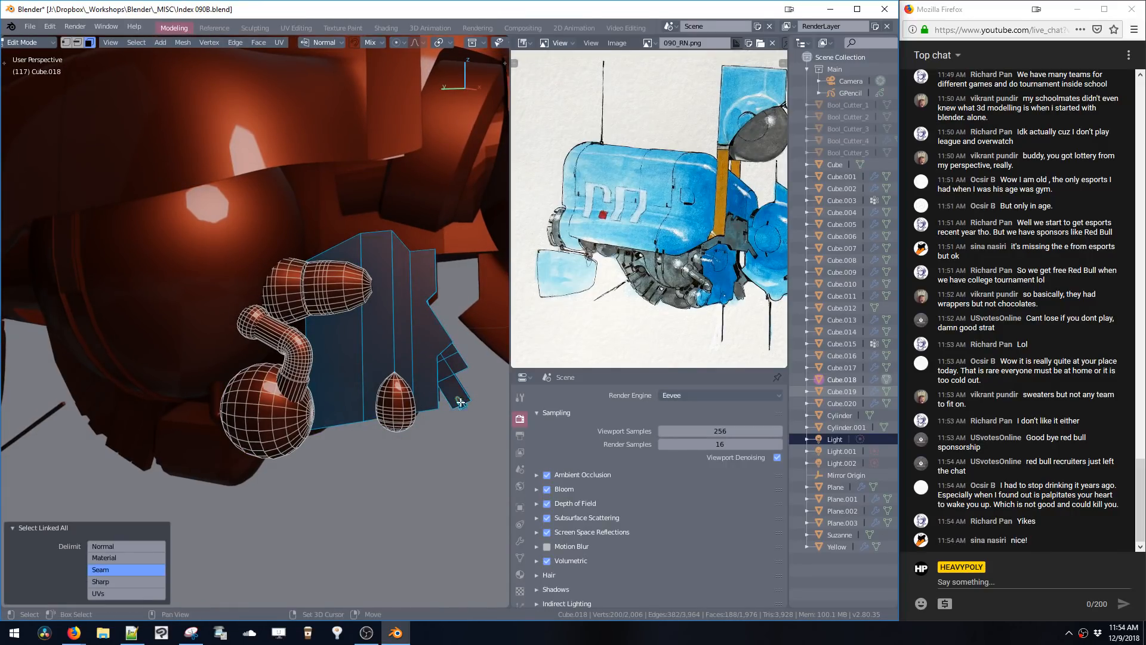
pyautogui.press('g')
pyautogui.click(458, 405)
pyautogui.press('Tab')
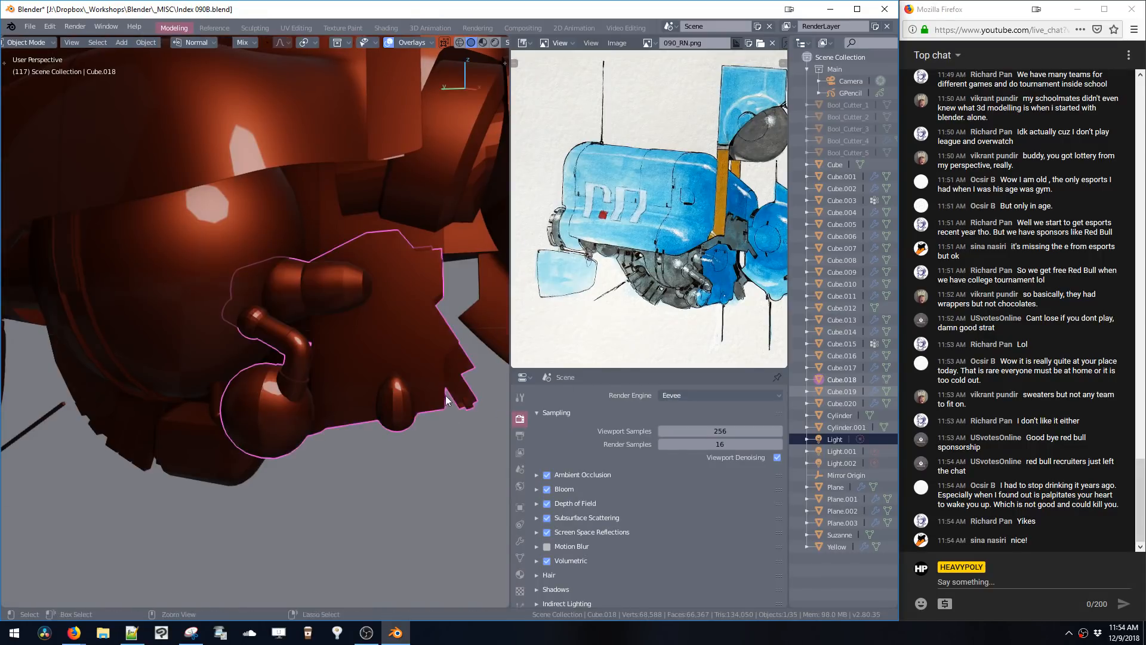
# - Select the whole egg-shaped part and scale it down to about 0.96
pyautogui.moveTo(445, 395); pyautogui.dragTo(429, 443, button='middle')
pyautogui.press('Tab')
pyautogui.click(358, 383)
pyautogui.hotkey('ctrl', 'l')
pyautogui.press('s')
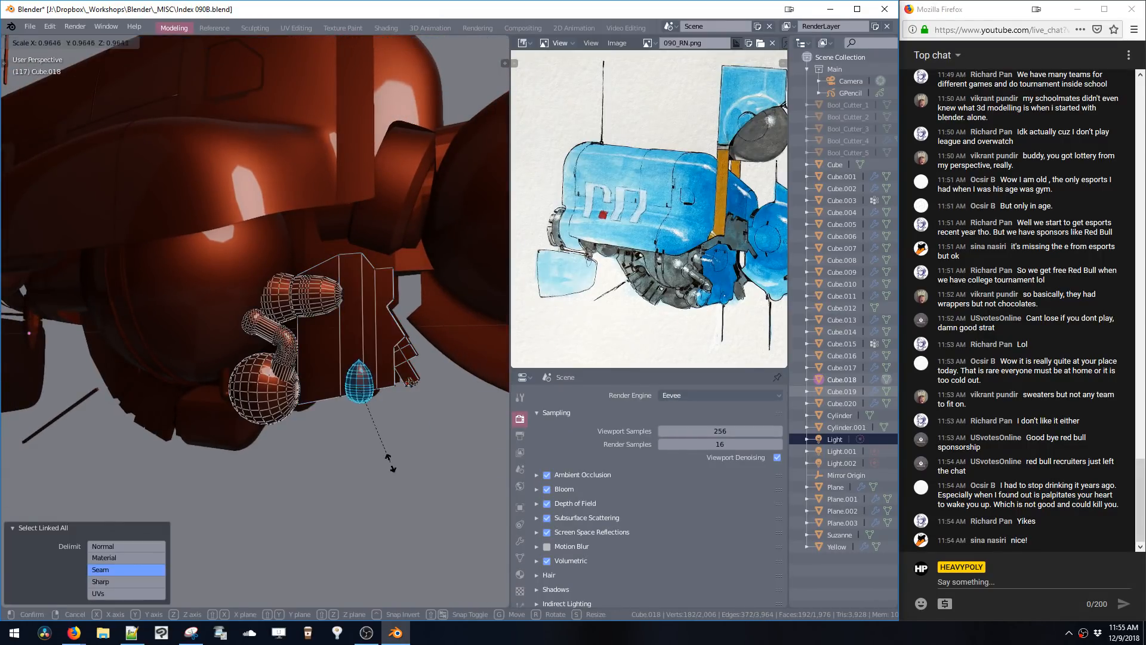
pyautogui.click(391, 460)
pyautogui.moveTo(391, 460); pyautogui.dragTo(365, 353, button='middle')
# - Select the connected faces across the front of the plate and extrude them with an offset of -0.018
pyautogui.keyDown('alt'); pyautogui.click(366, 355); pyautogui.keyUp('alt')
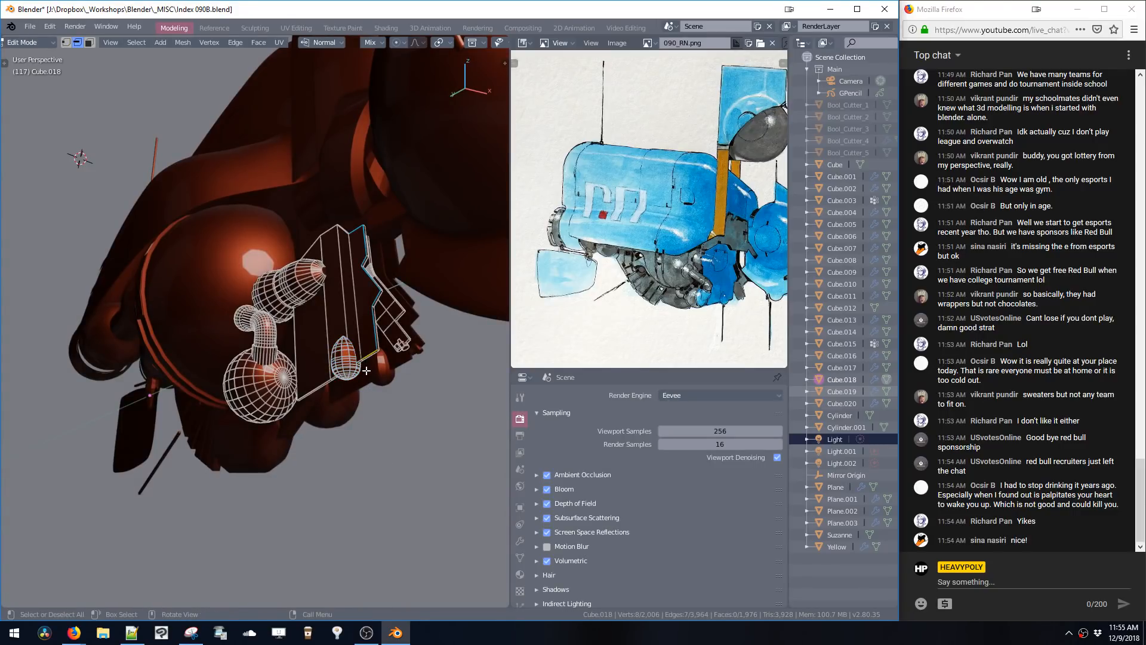
pyautogui.press('space')
pyautogui.click(366, 340)
pyautogui.keyDown('ctrl'); pyautogui.click(315, 341); pyautogui.keyUp('ctrl')
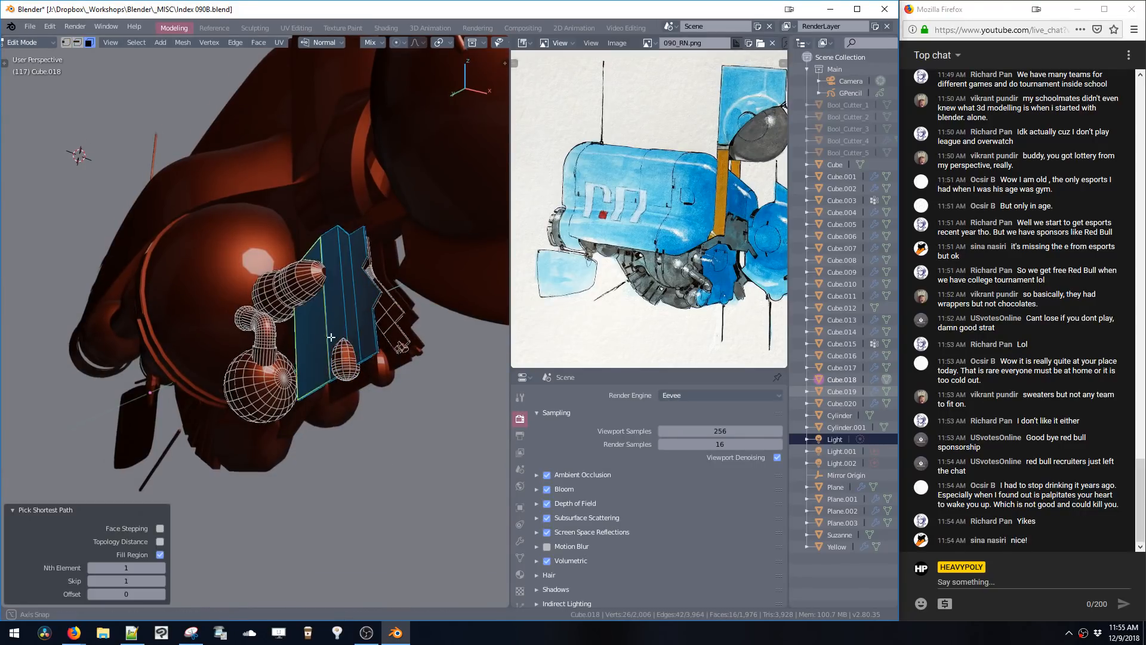
pyautogui.moveTo(315, 340); pyautogui.dragTo(326, 356, button='middle')
pyautogui.press('e')
pyautogui.click(322, 356)
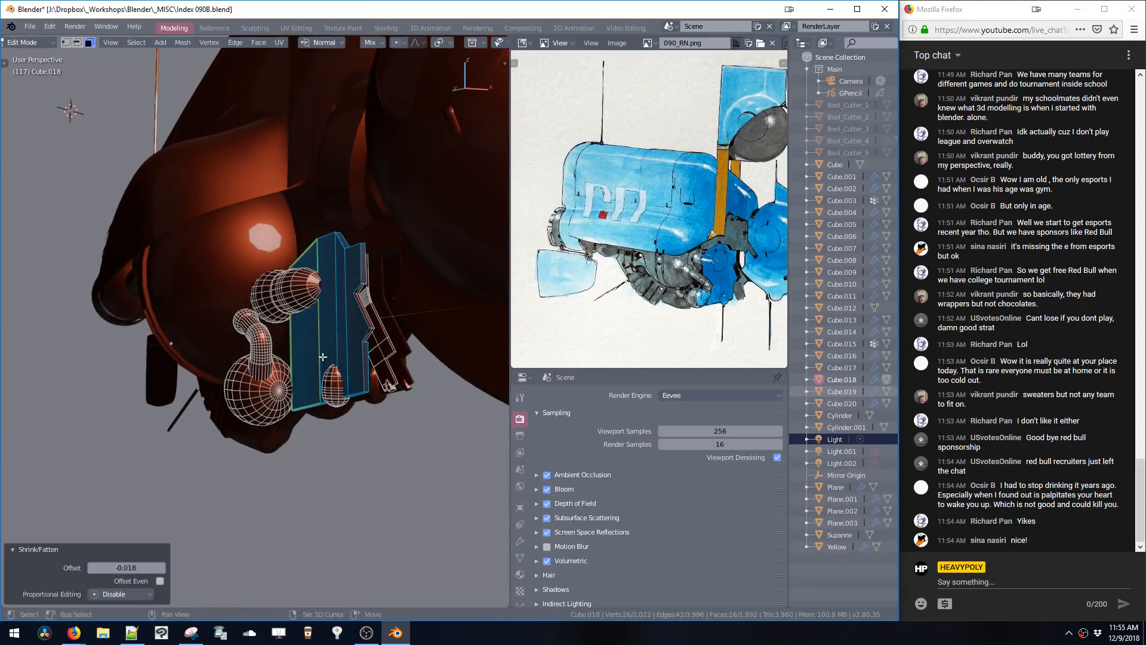
# - Select the connected long faces on the plate's front, extrude them with an offset of -0.031 and scale them down to 0.701
pyautogui.click(357, 326)
pyautogui.hotkey('ctrl', 'l')
pyautogui.click(346, 338)
pyautogui.keyDown('shift'); pyautogui.click(343, 338); pyautogui.keyUp('shift')
pyautogui.keyDown('shift'); pyautogui.click(330, 339); pyautogui.keyUp('shift')
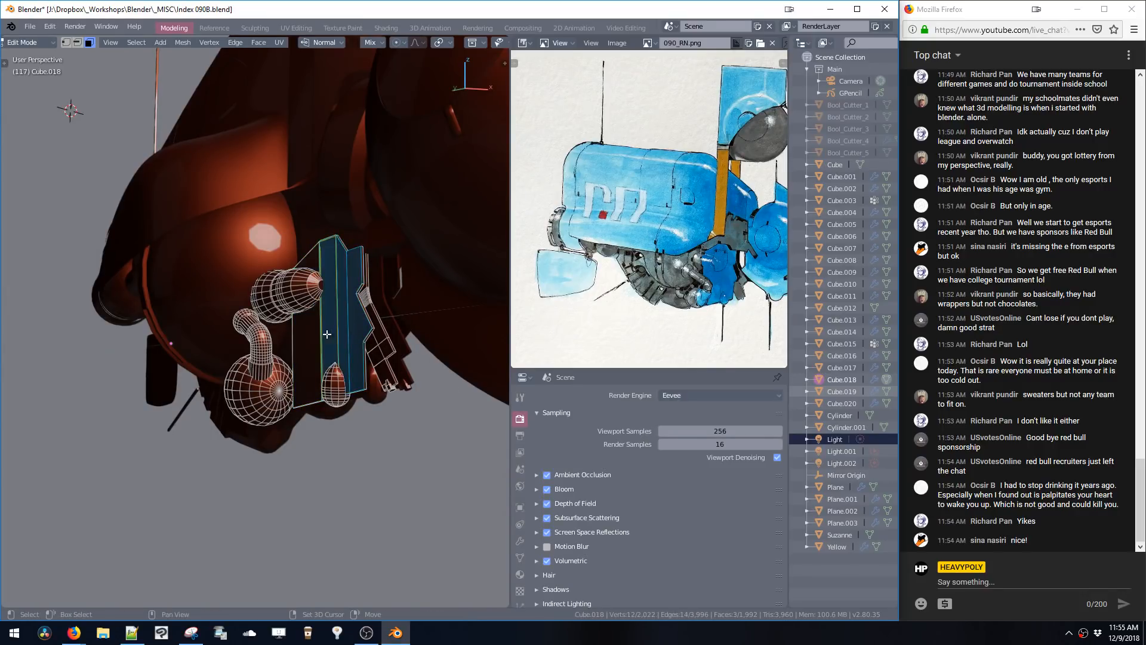
pyautogui.keyDown('shift'); pyautogui.click(309, 343); pyautogui.keyUp('shift')
pyautogui.press('e')
pyautogui.click(351, 407)
pyautogui.press('s')
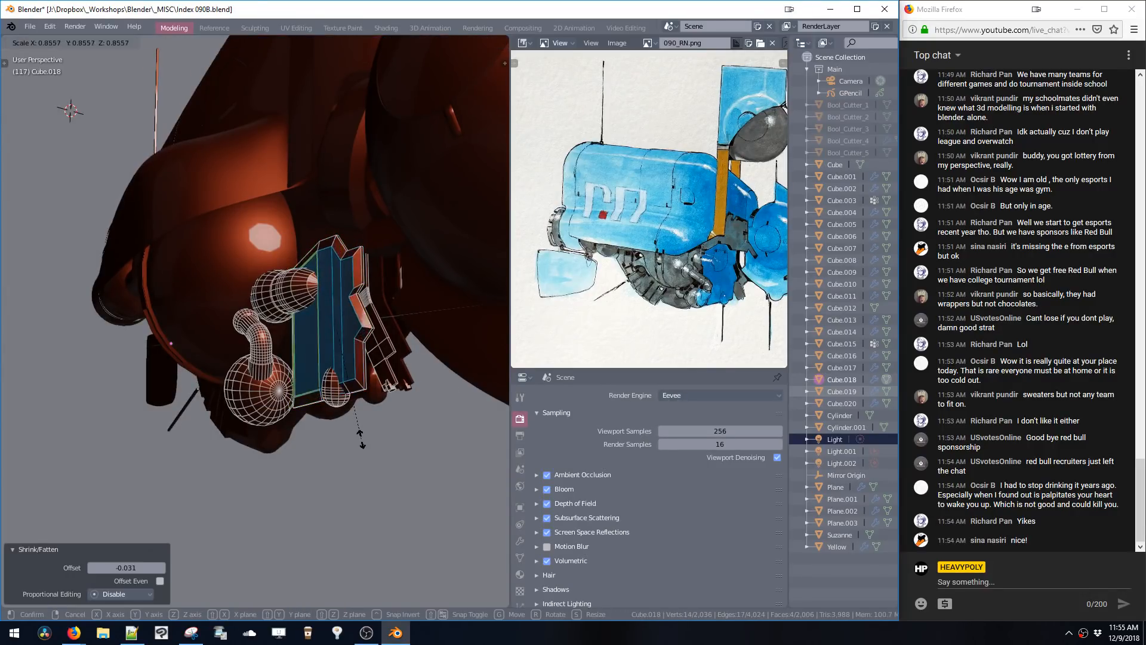
pyautogui.click(358, 414)
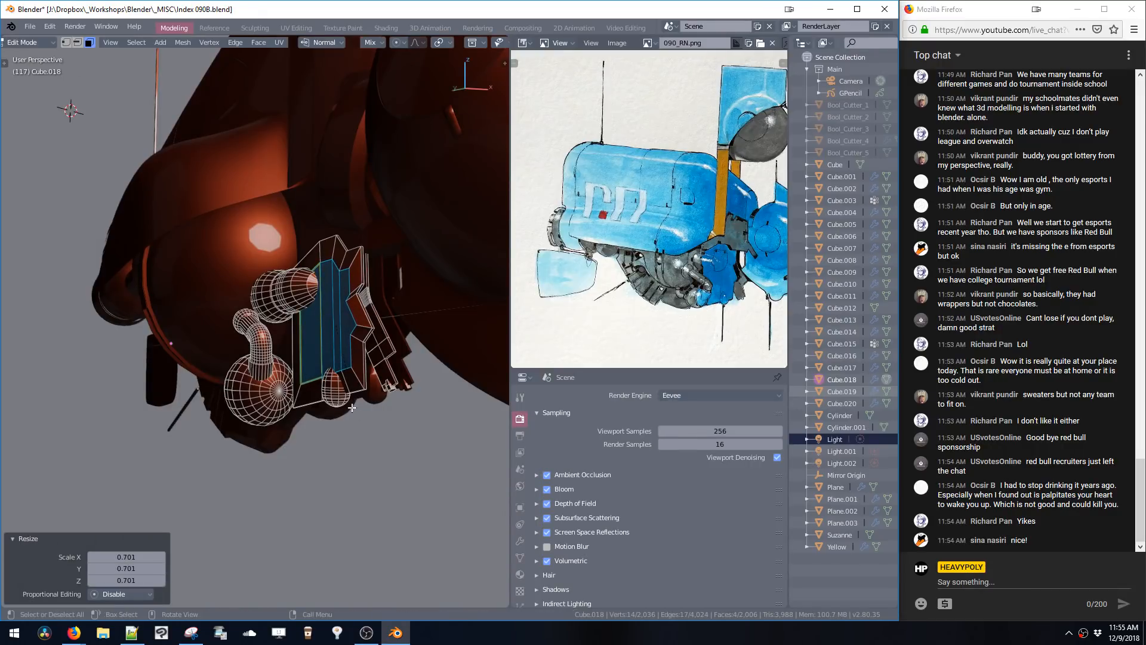
# - Frame the recessed plate faces and switch from Edit Mode to Object Mode
pyautogui.press('KP_Decimal')
pyautogui.hotkey('ctrl', 'Tab')
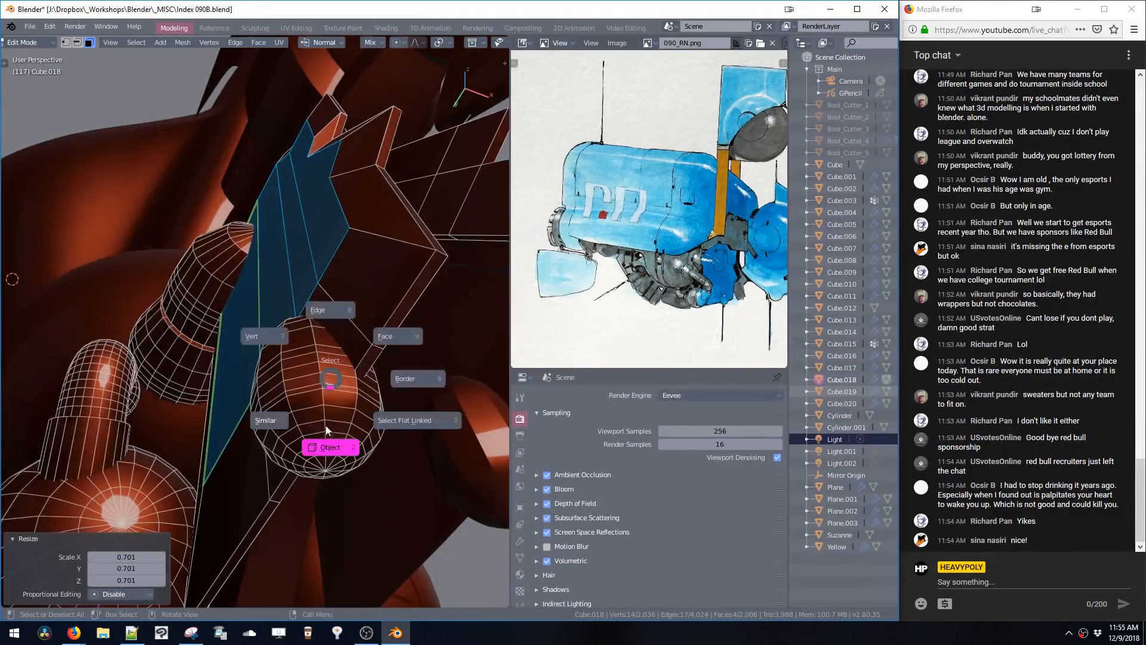
pyautogui.click(325, 425)
pyautogui.scroll(-6, 335, 421)
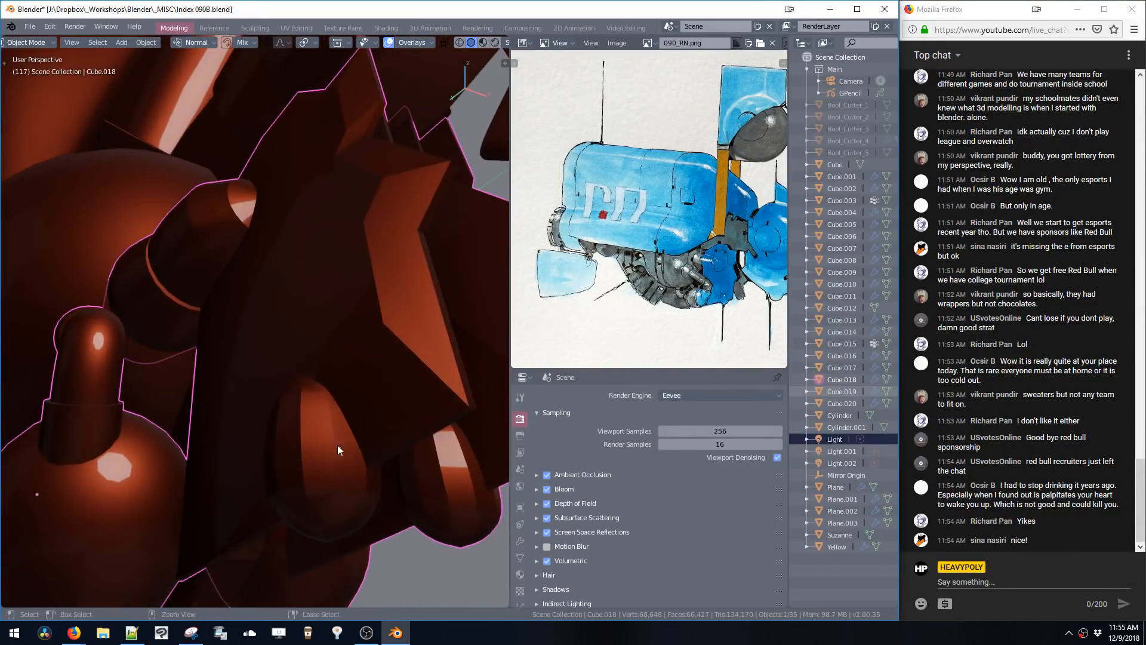
# - Toggle Local View on and off repeatedly for the selected mechanical part
pyautogui.moveTo(322, 363); pyautogui.dragTo(353, 350, button='middle')
pyautogui.press('z')
pyautogui.click(400, 383)
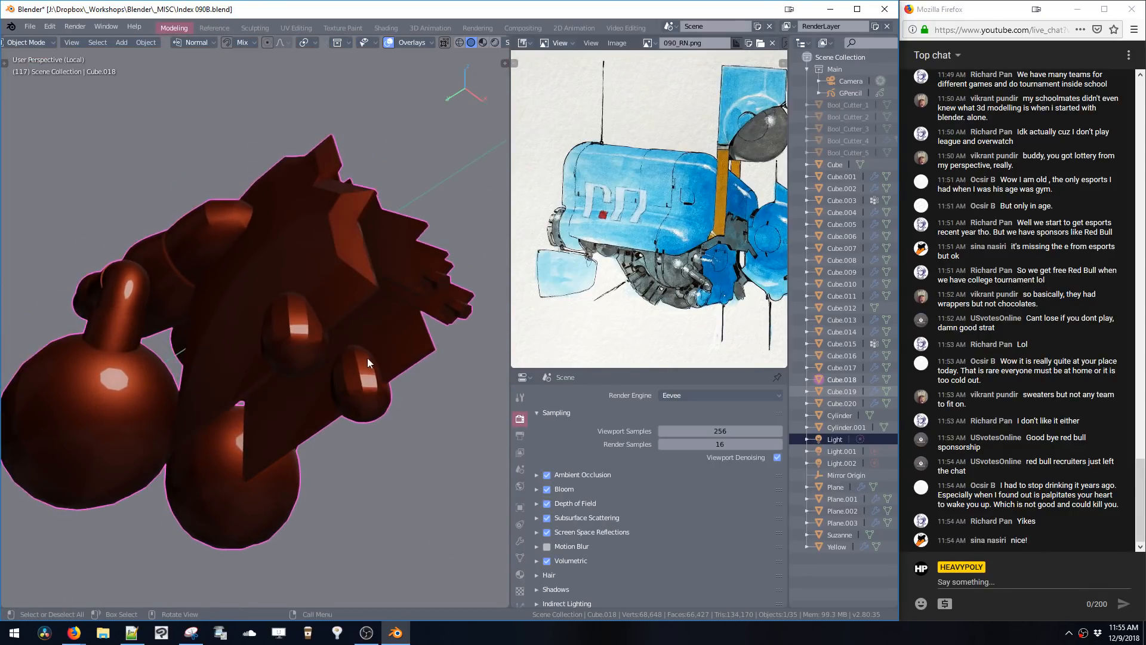
pyautogui.press('z')
pyautogui.click(380, 371)
pyautogui.press('z')
pyautogui.click(385, 377)
pyautogui.press('z')
pyautogui.click(382, 376)
pyautogui.press('z')
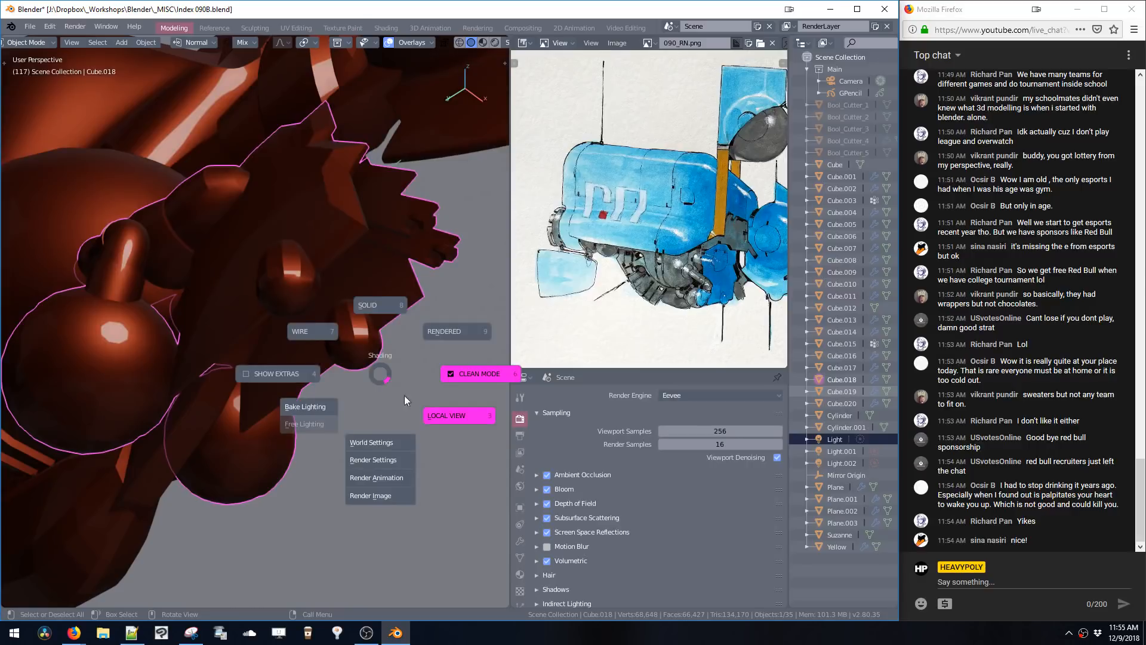
pyautogui.click(425, 415)
pyautogui.press('z')
pyautogui.click(375, 378)
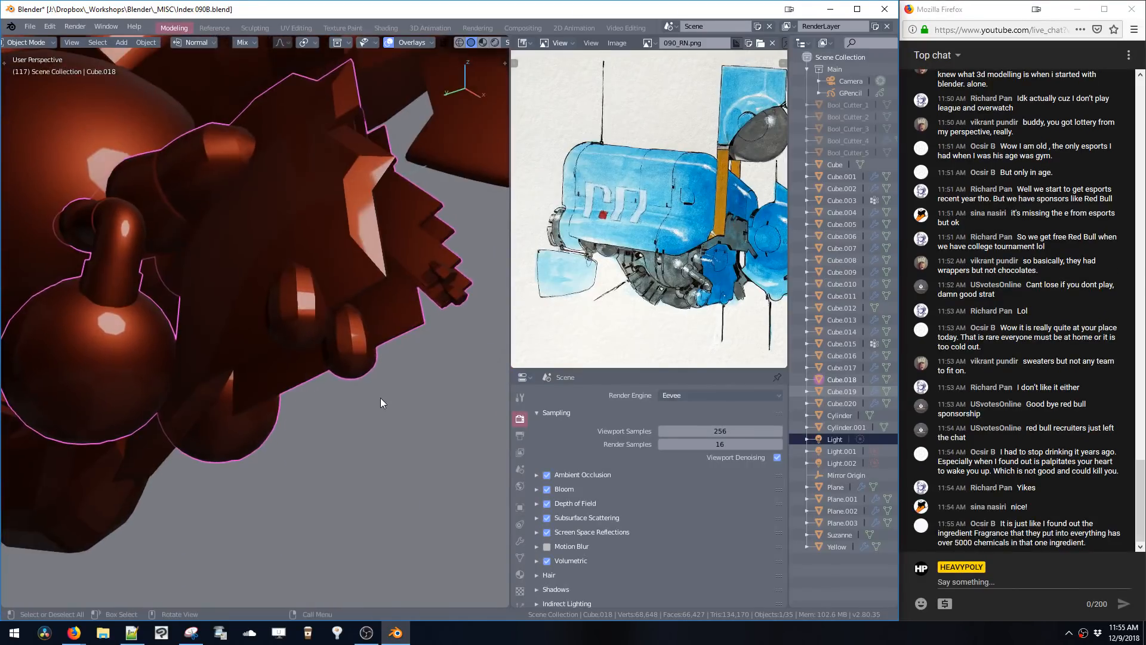
# - Examine how the shading pie menu arranges its entries, including Show Extras, Clean Mode and Local View
pyautogui.press('z')
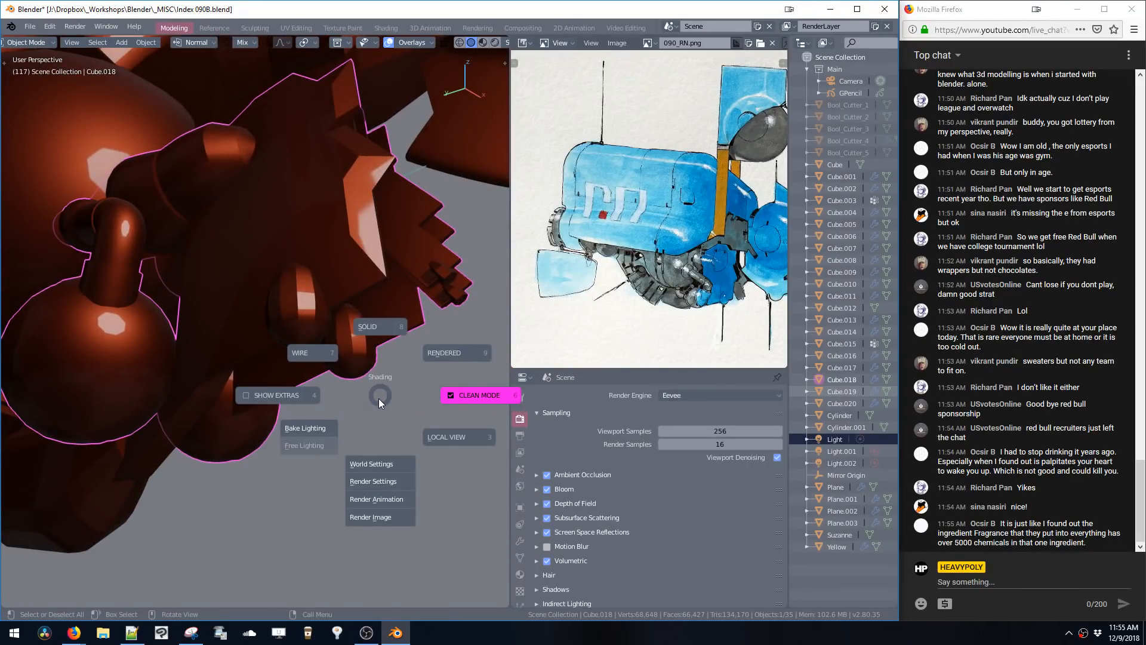
pyautogui.click(381, 396)
pyautogui.press('z')
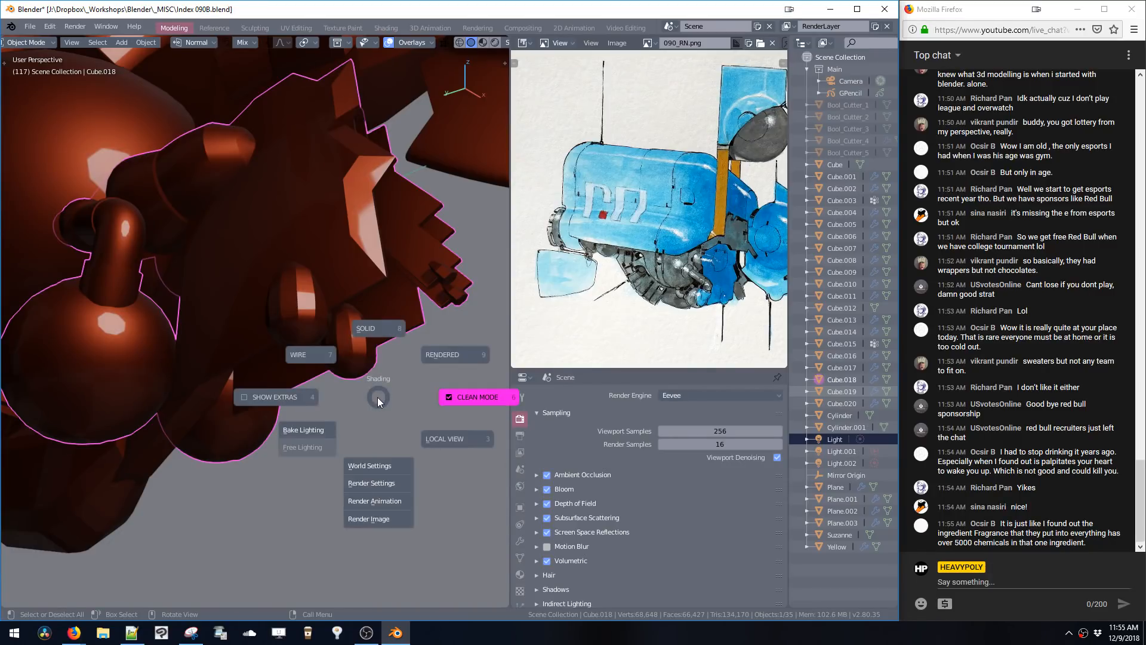
pyautogui.press('z')
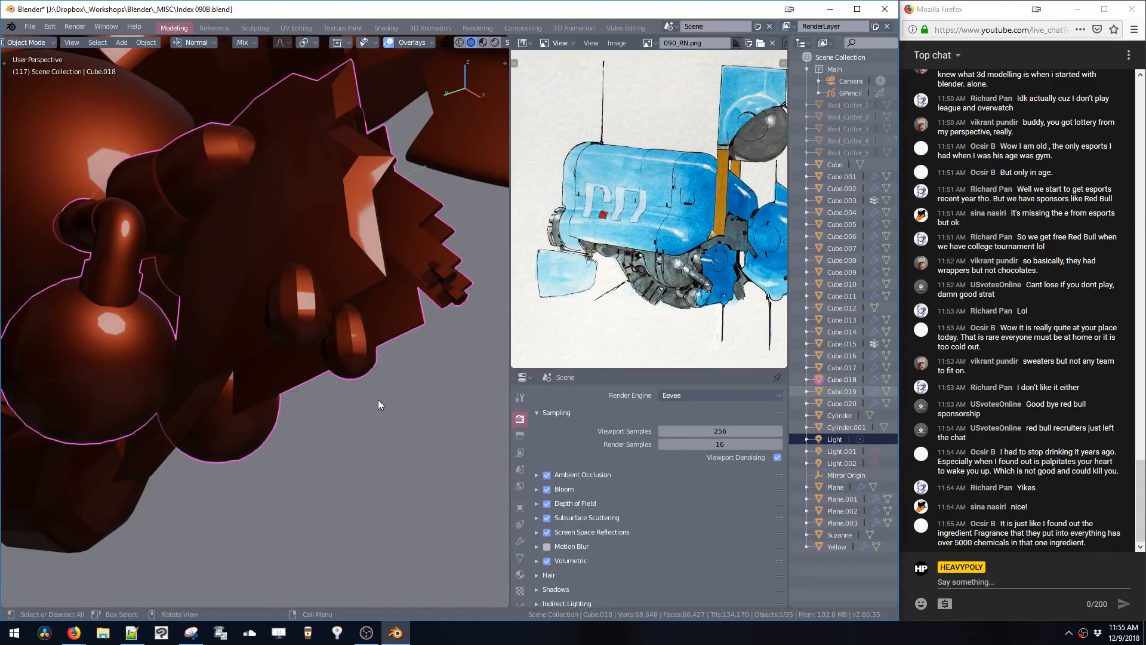
pyautogui.press('z')
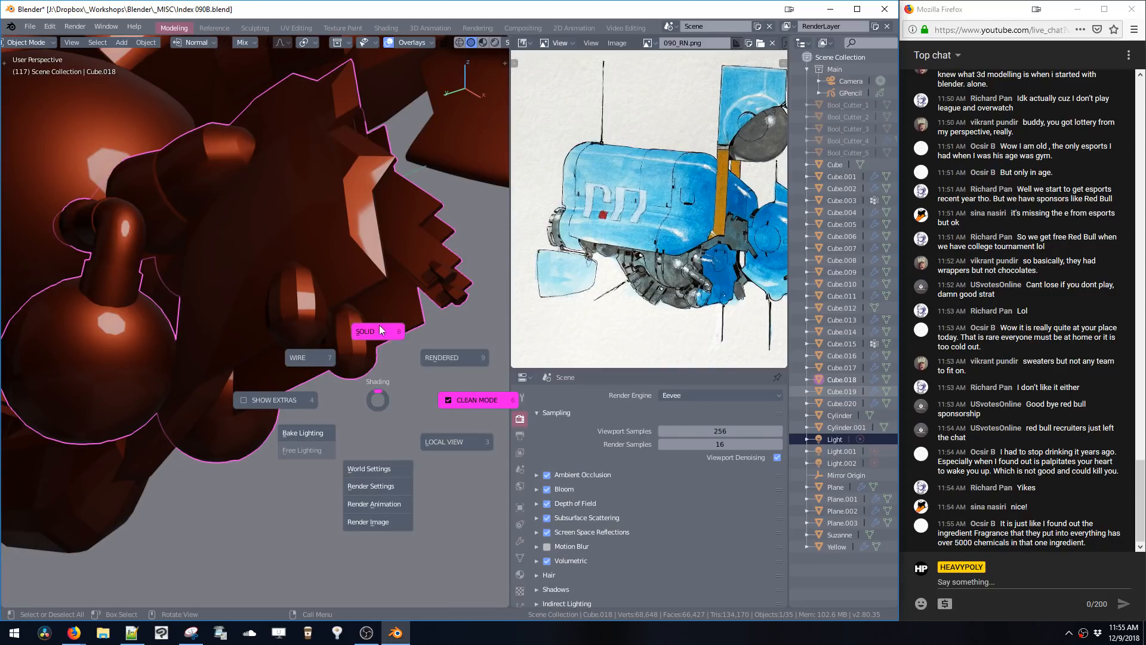
pyautogui.press('z')
pyautogui.press('z')
pyautogui.press('z')
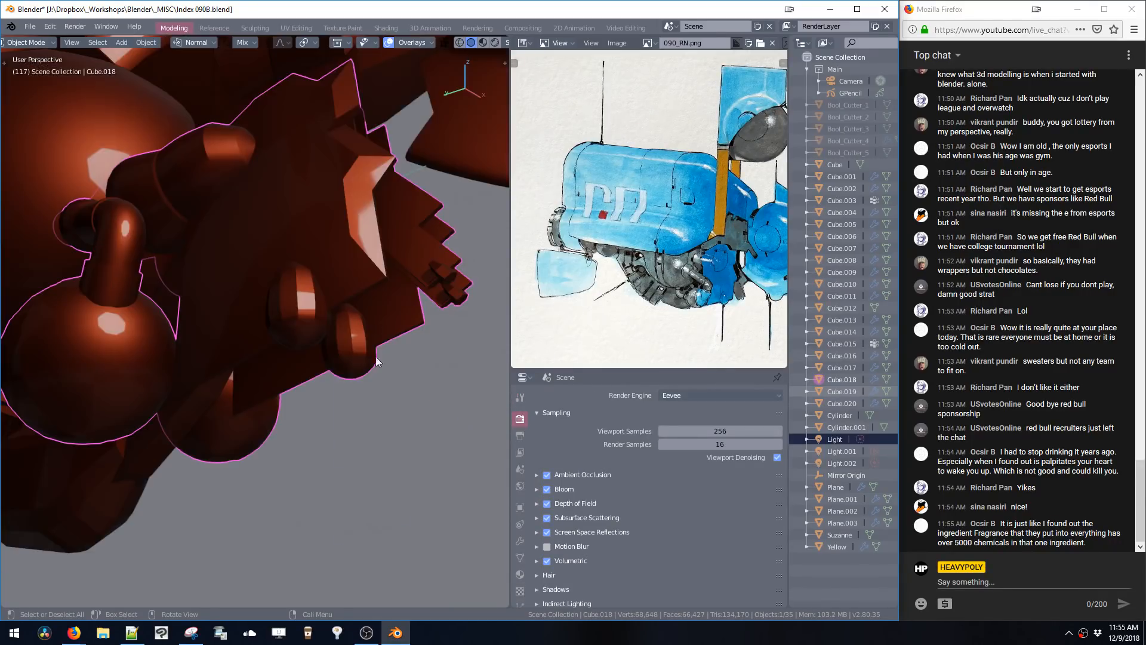
pyautogui.press('z')
pyautogui.press('z')
pyautogui.press('z')
pyautogui.press('z')
pyautogui.press('z')
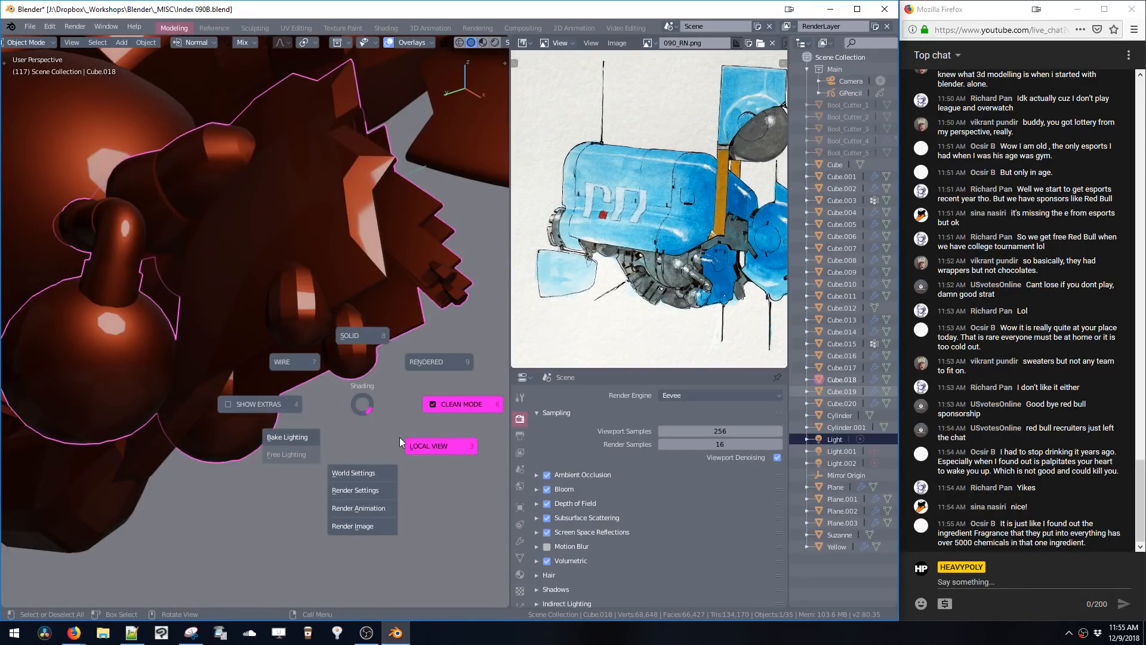
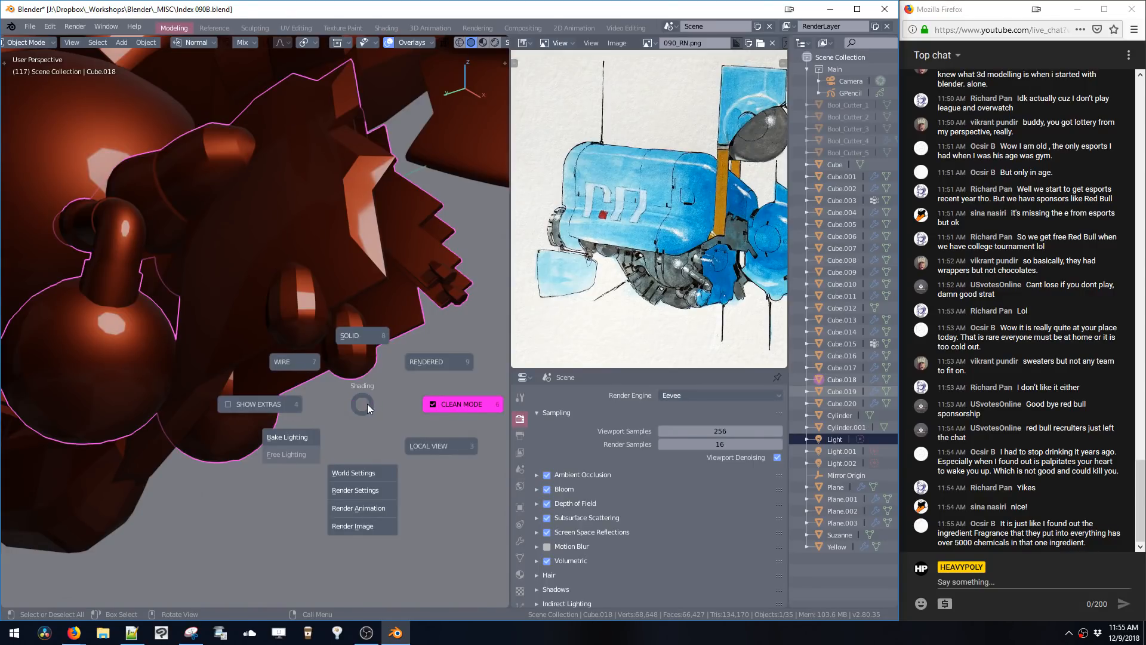
pyautogui.press('z')
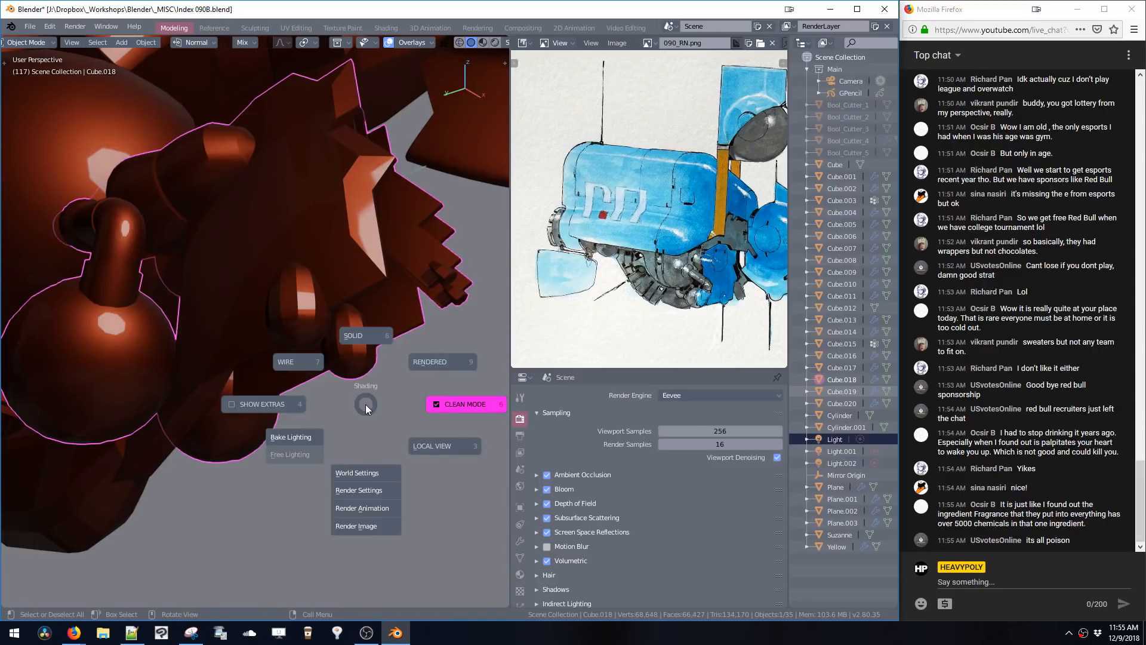
pyautogui.press('z')
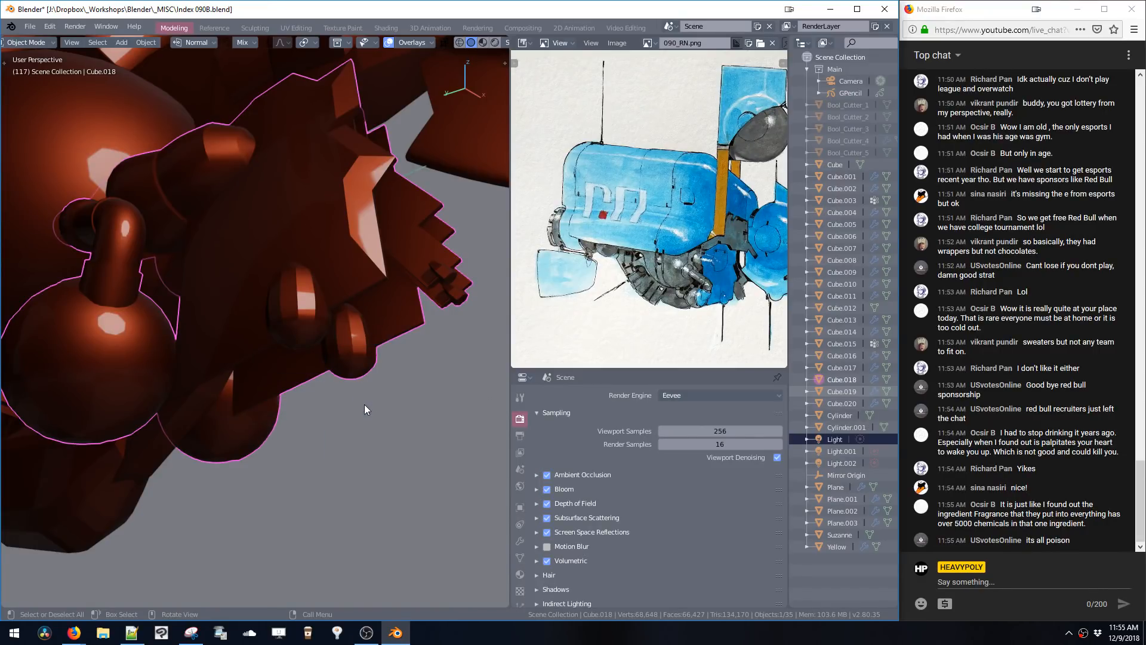
# - Switch to Notepad++, bring up HEAVYPOLY_pie_shading.py and highlight the show_extras line under #LEFT
pyautogui.click(132, 633)
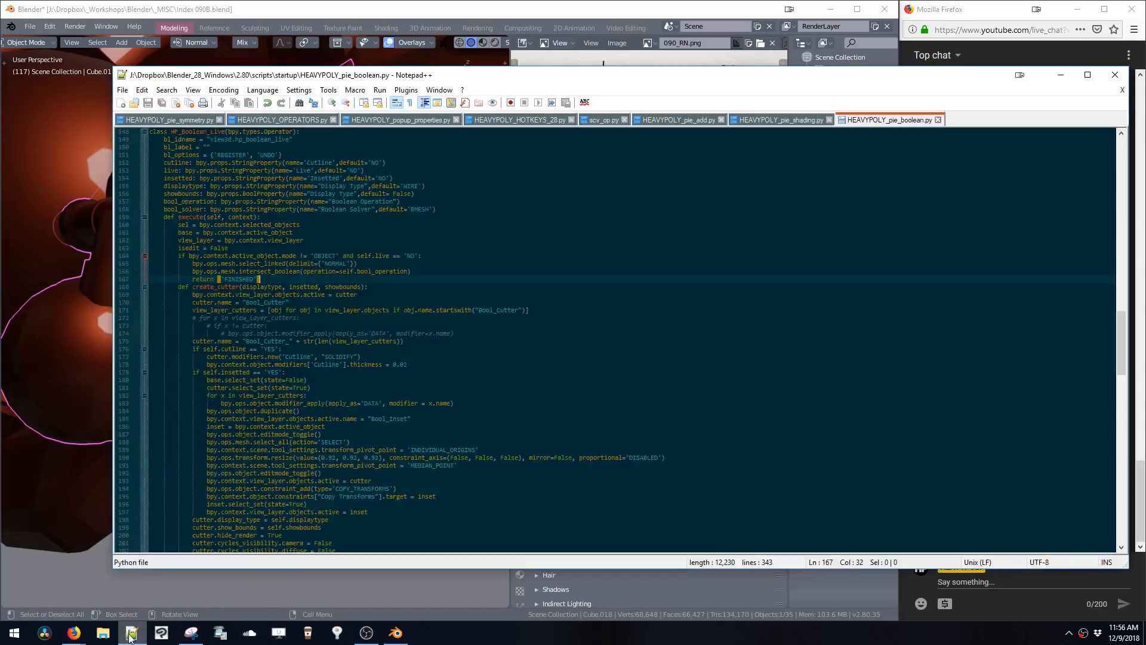
pyautogui.click(754, 118)
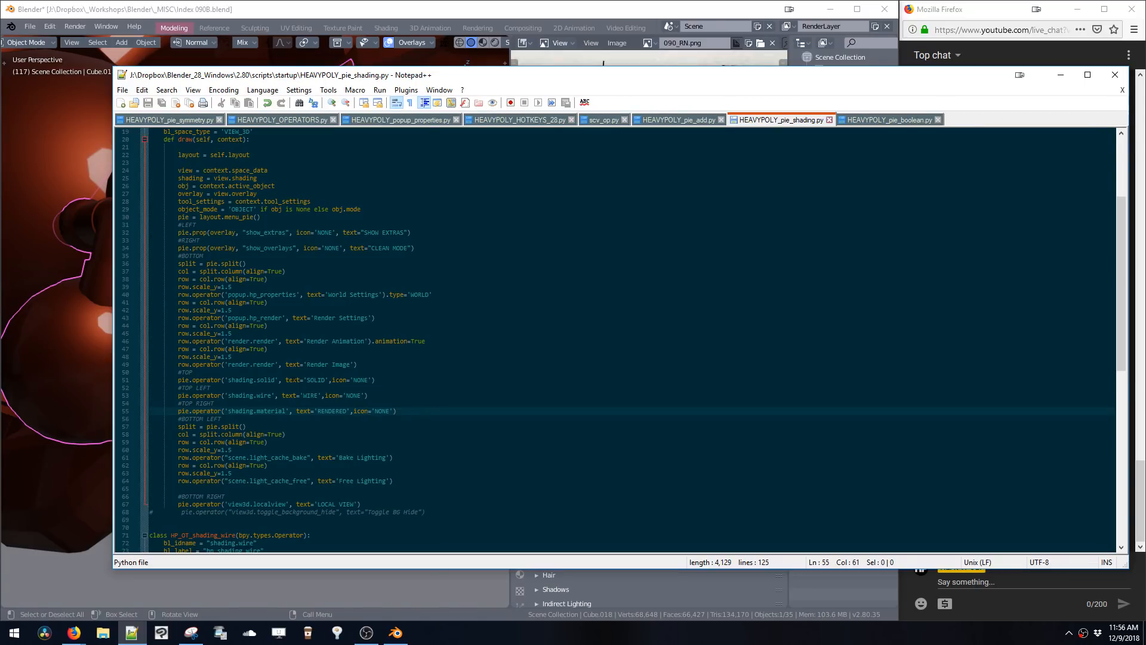
pyautogui.moveTo(433, 290); pyautogui.dragTo(377, 298)
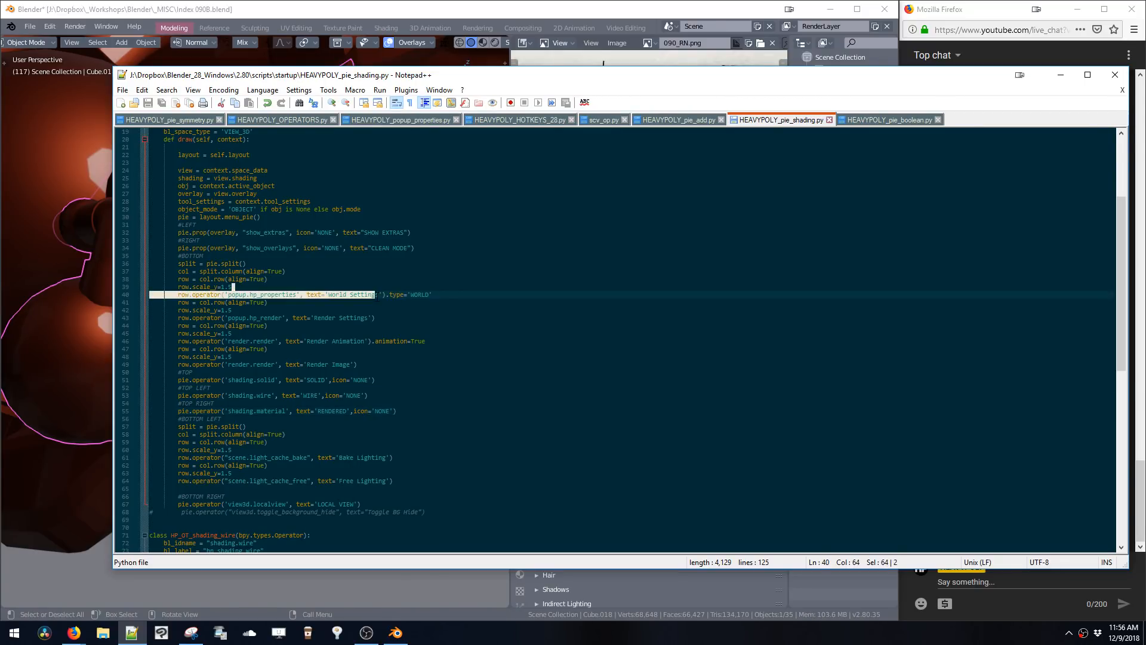
pyautogui.click(417, 233)
pyautogui.click(322, 223)
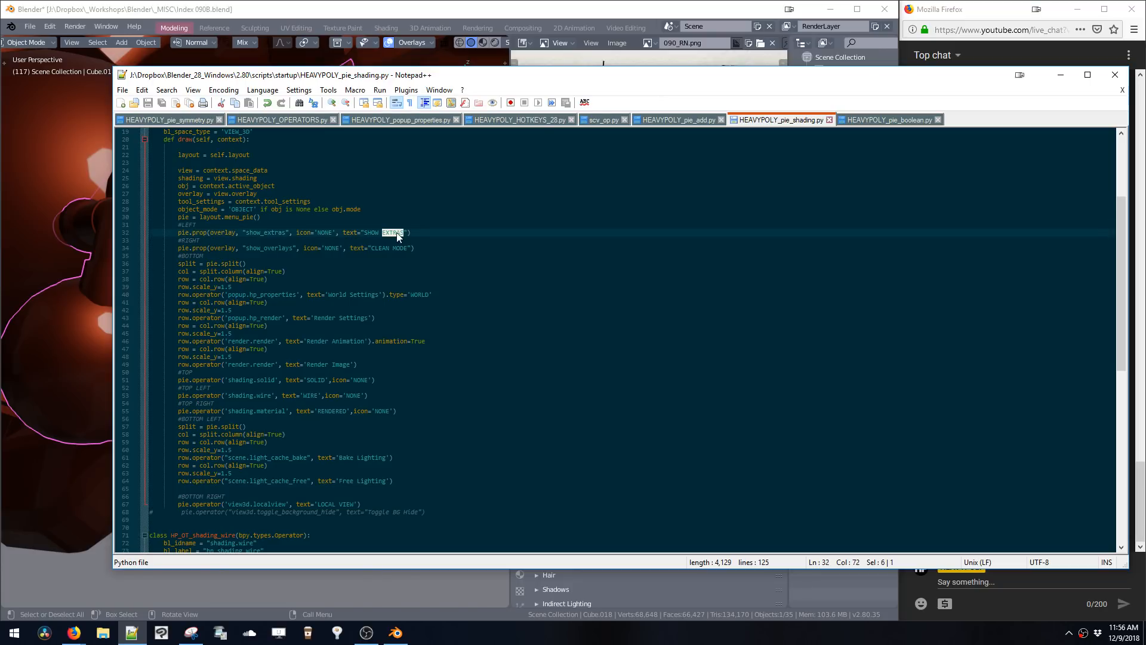
pyautogui.tripleClick(397, 232)
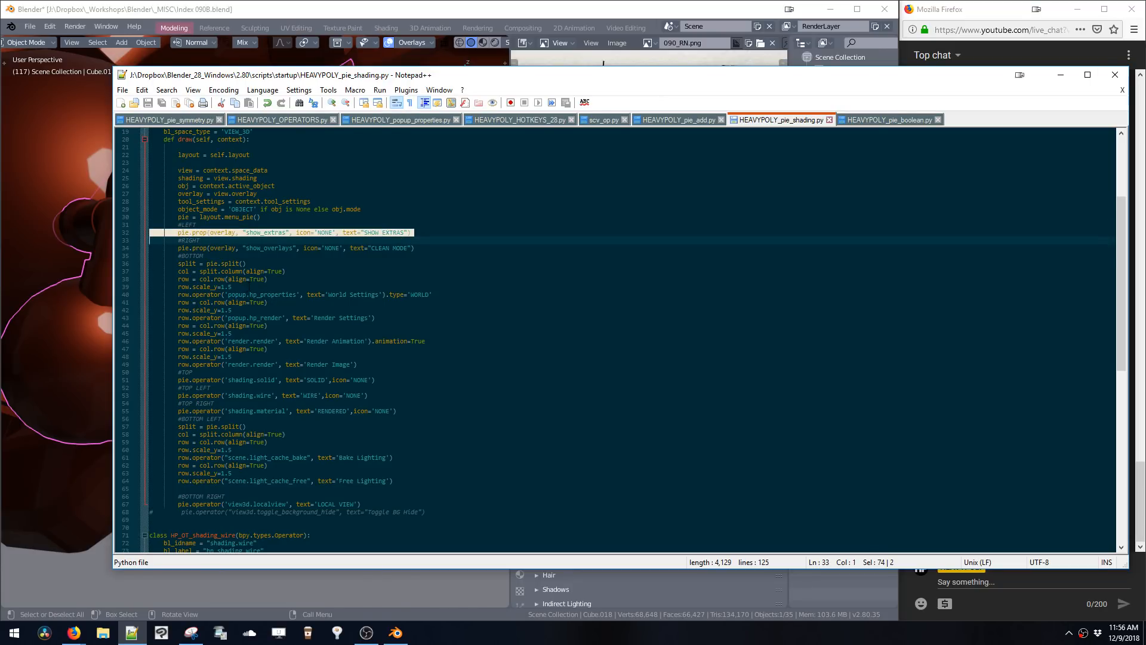
# - Copy the four split, col, row and scale_y lines from the #BOTTOM section to directly under #RIGHT, and align their indentation
pyautogui.moveTo(249, 287); pyautogui.dragTo(149, 263)
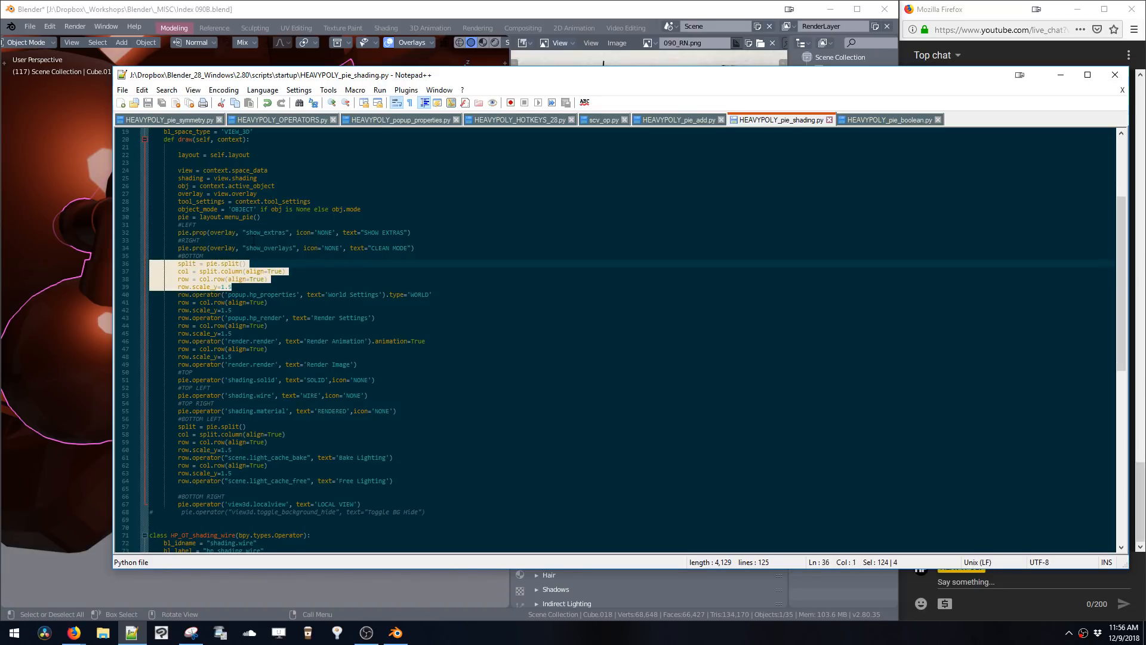
pyautogui.hotkey('ctrl', 'c')
pyautogui.click(256, 239)
pyautogui.press('Return')
pyautogui.hotkey('ctrl', 'v')
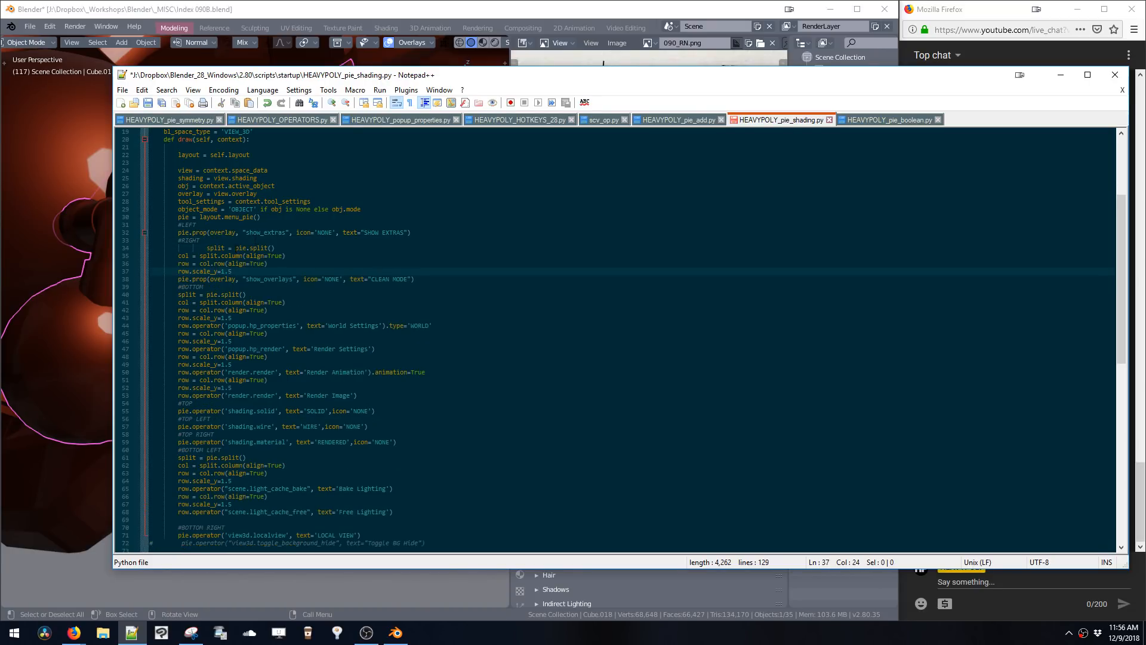
pyautogui.click(203, 248)
pyautogui.press('BackSpace')
pyautogui.press('BackSpace')
pyautogui.press('BackSpace')
pyautogui.press('BackSpace')
pyautogui.press('BackSpace')
pyautogui.press('BackSpace')
pyautogui.press('BackSpace')
pyautogui.press('BackSpace')
# - Move the show_extras line from under #LEFT to directly below the show_overlays line in the #RIGHT section
pyautogui.click(417, 232)
pyautogui.hotkey('shift', 'Home')
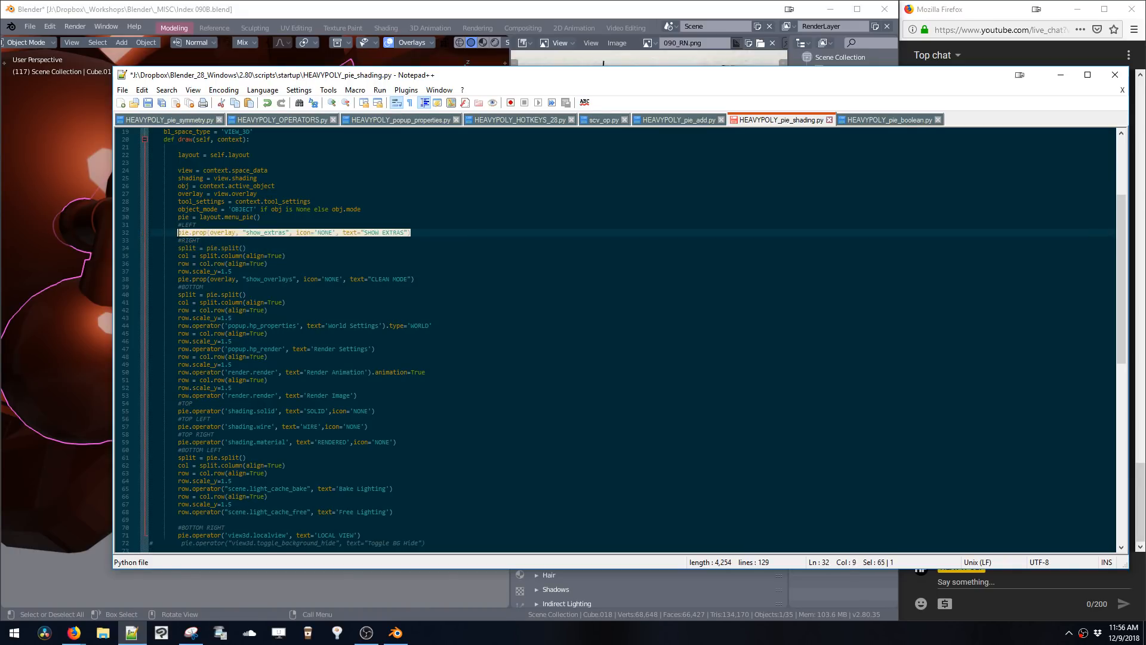
pyautogui.press('BackSpace')
pyautogui.click(445, 277)
pyautogui.press('Return')
pyautogui.hotkey('ctrl', 'v')
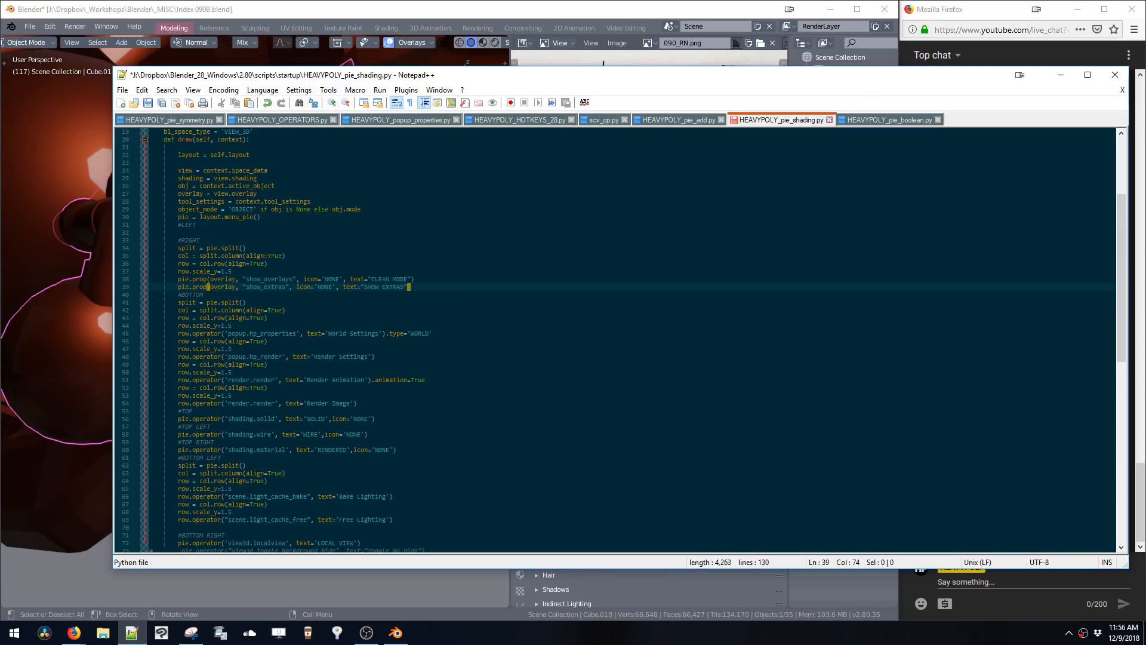
# - Change pie.prop to row.prop in both the show_overlays and show_extras lines
pyautogui.doubleClick(183, 271)
pyautogui.hotkey('ctrl', 'c')
pyautogui.doubleClick(183, 278)
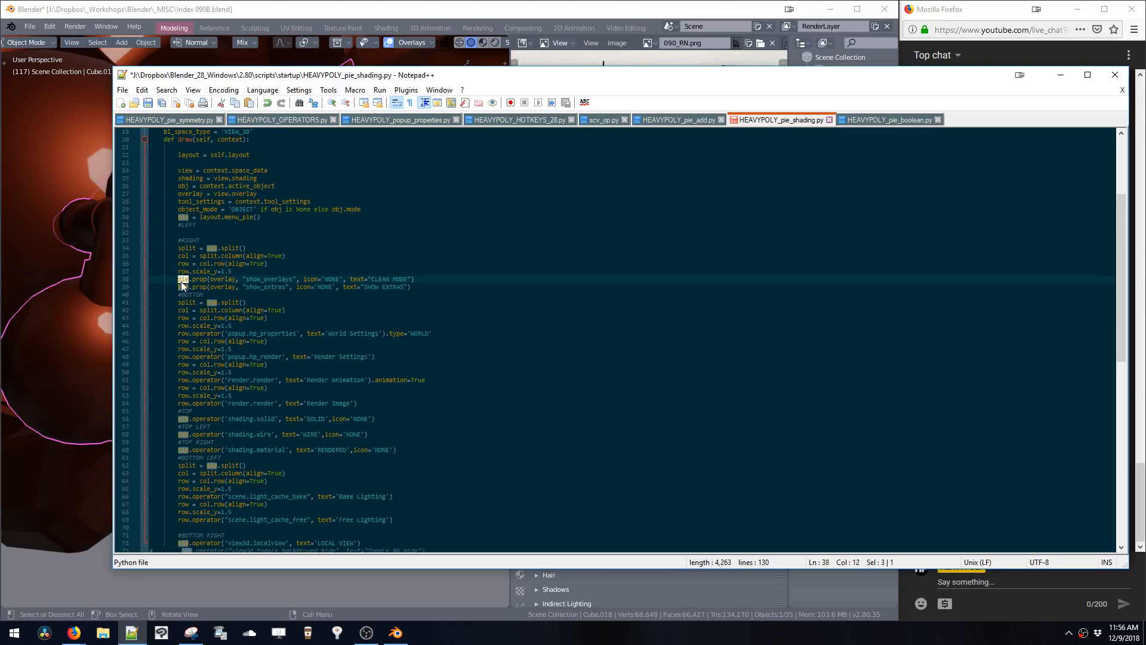
pyautogui.hotkey('ctrl', 'v')
pyautogui.click(180, 287)
pyautogui.doubleClick(183, 287)
pyautogui.hotkey('ctrl', 'v')
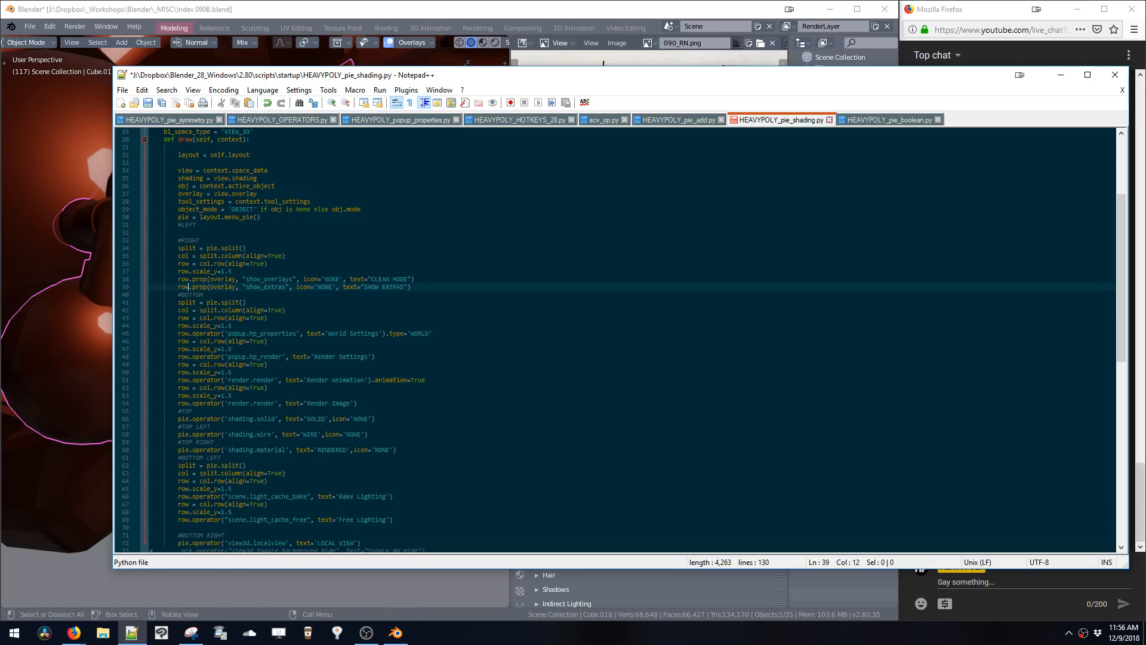
# - Move the pie.operator('view3d.localview', text='LOCAL VIEW') line from the #BOTTOM RIGHT section to the empty line under #LEFT
pyautogui.click(215, 233)
pyautogui.scroll(-2, 379, 488)
pyautogui.moveTo(379, 499); pyautogui.dragTo(179, 497)
pyautogui.scroll(-1, 273, 441)
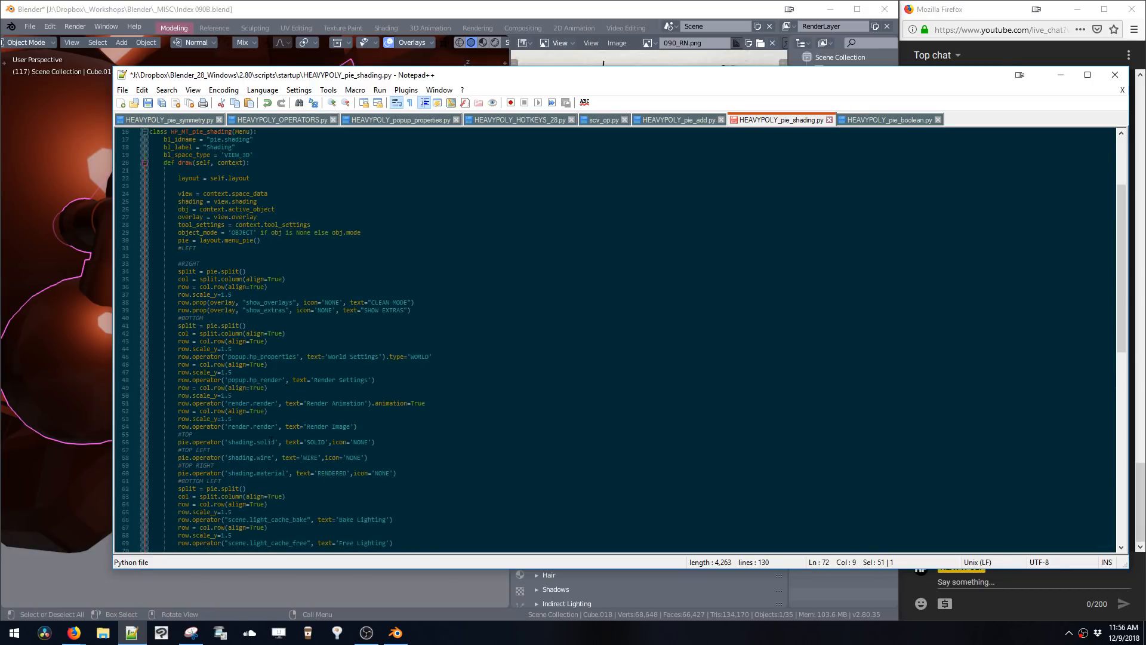
pyautogui.press('Delete')
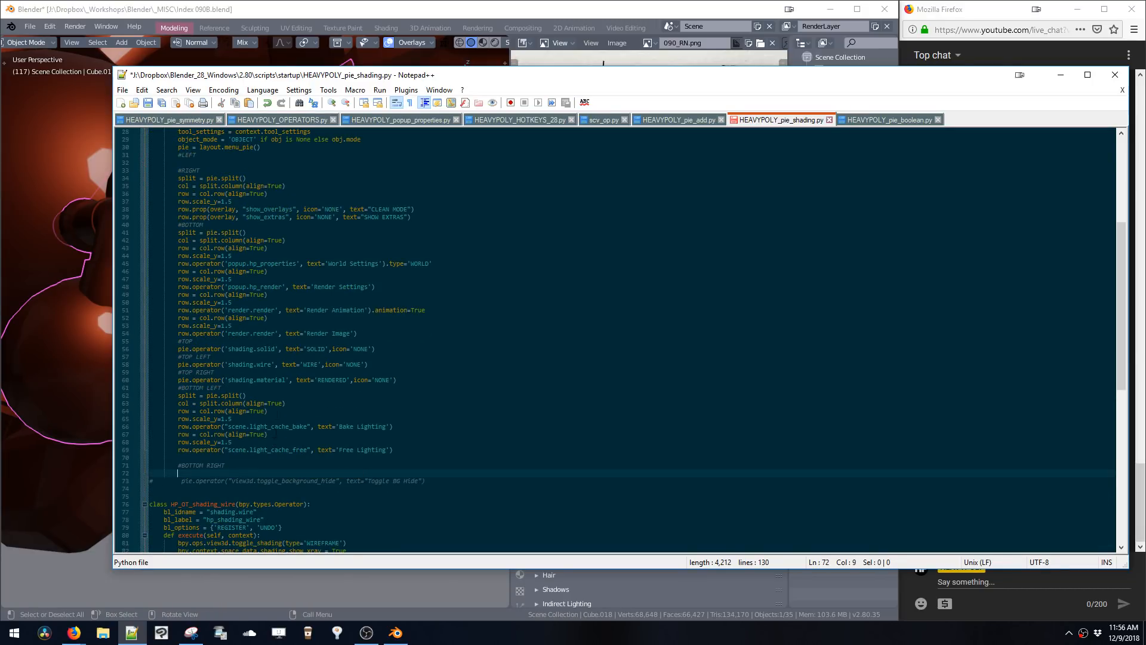
pyautogui.scroll(3, 272, 441)
pyautogui.click(207, 232)
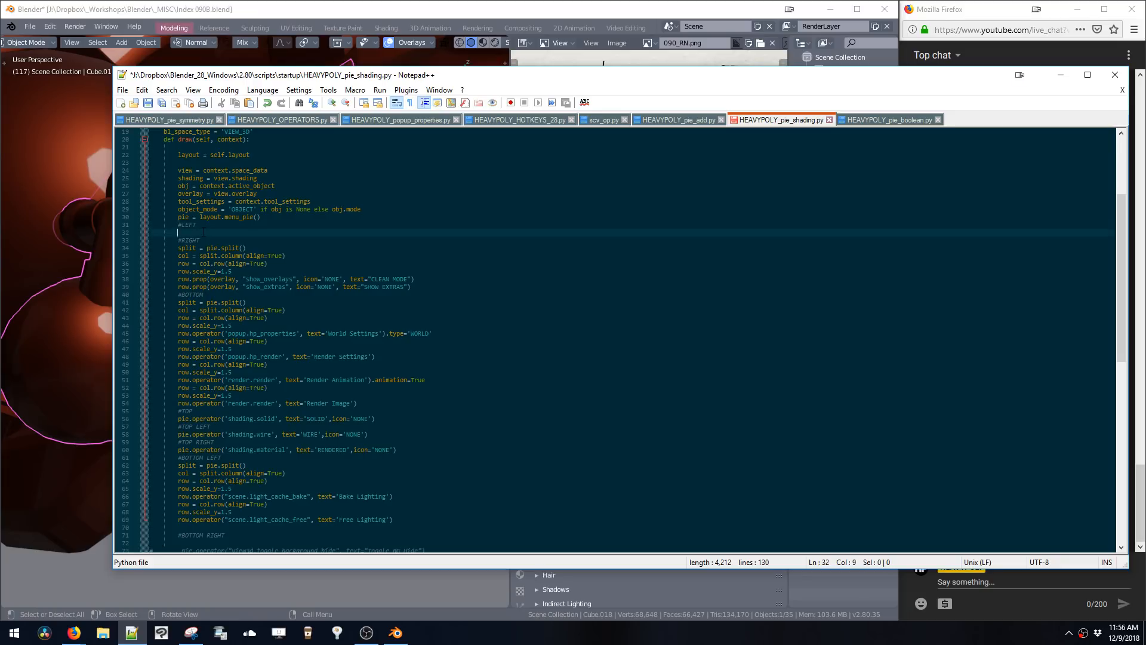
pyautogui.hotkey('ctrl', 'v')
pyautogui.scroll(-4, 323, 245)
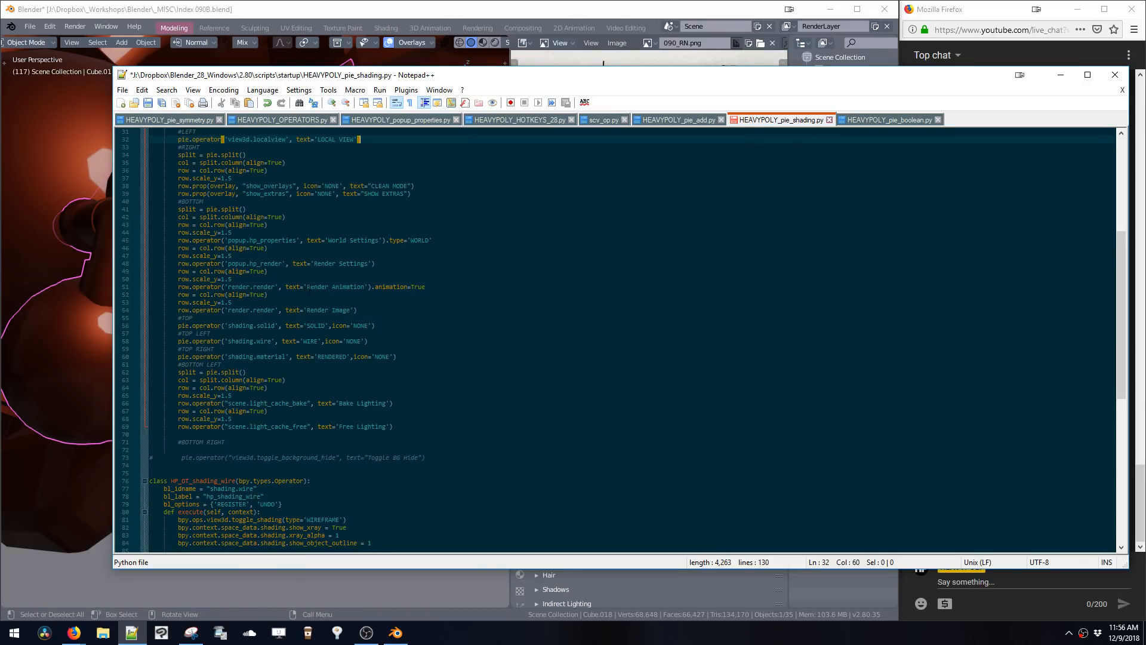
pyautogui.scroll(-11, 323, 295)
pyautogui.scroll(-5, 323, 295)
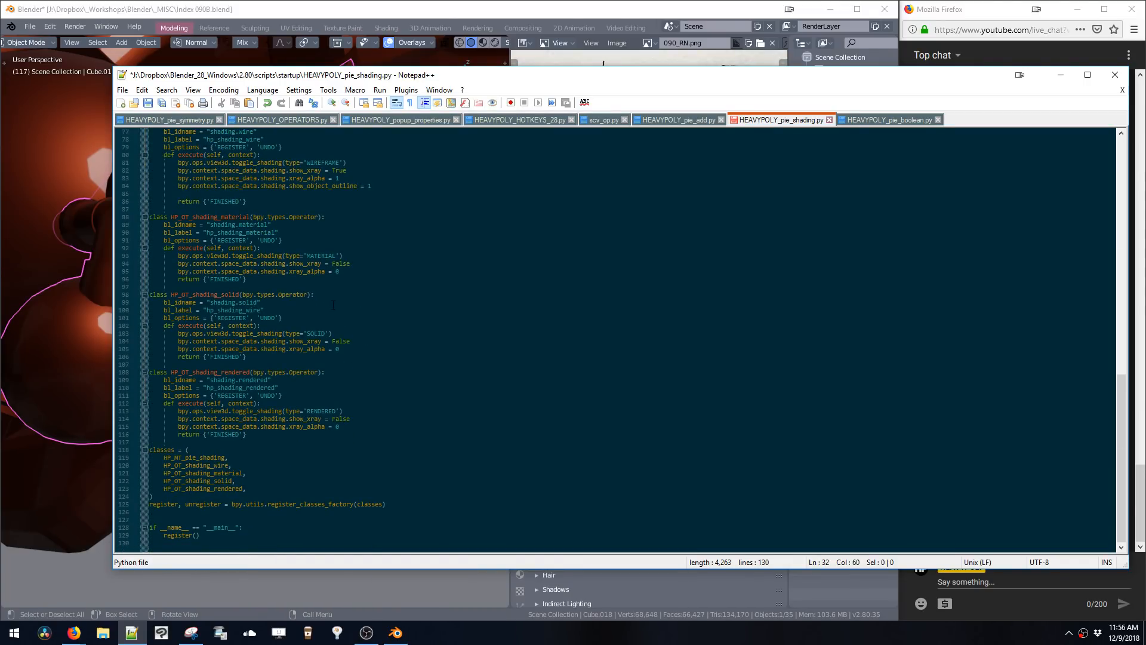
pyautogui.scroll(17, 333, 304)
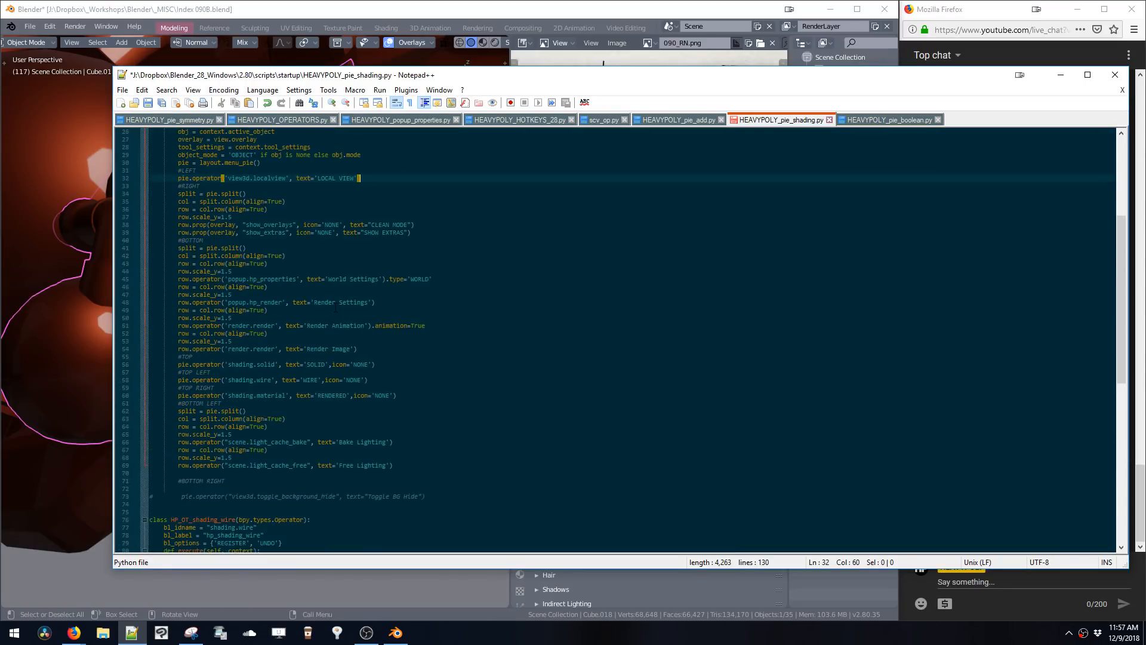
pyautogui.scroll(2, 335, 308)
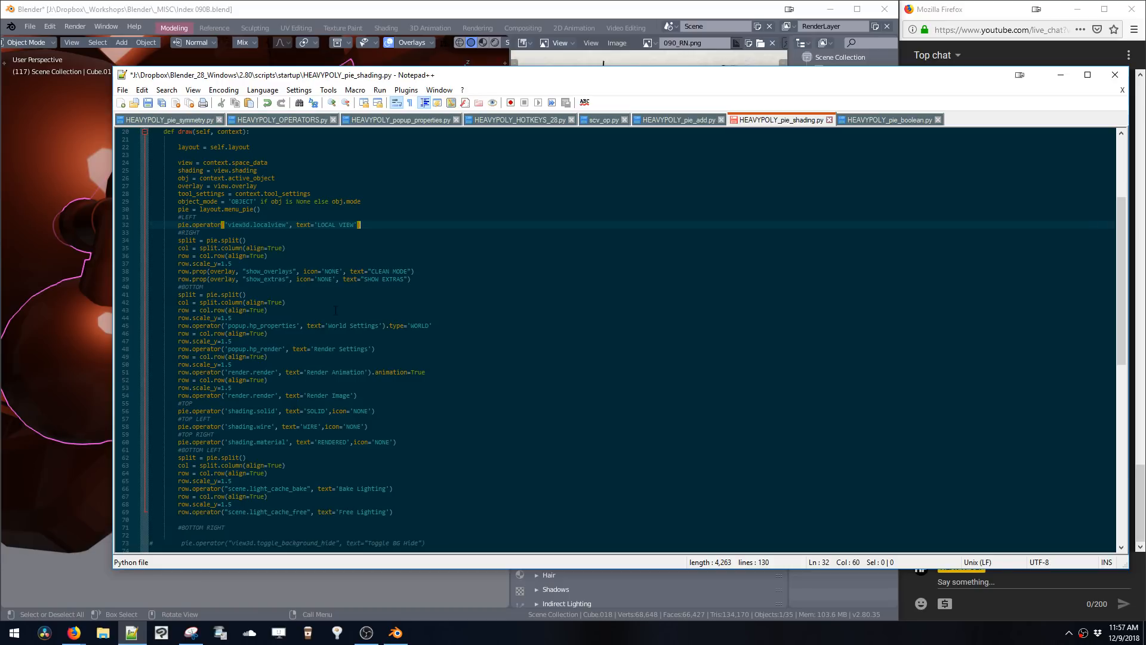
# - Search HEAVYPOLY_OPERATORS.py for "shade" and copy the identifier view3d.smart_shade_smooth_toggle from its bl_idname line
pyautogui.click(248, 121)
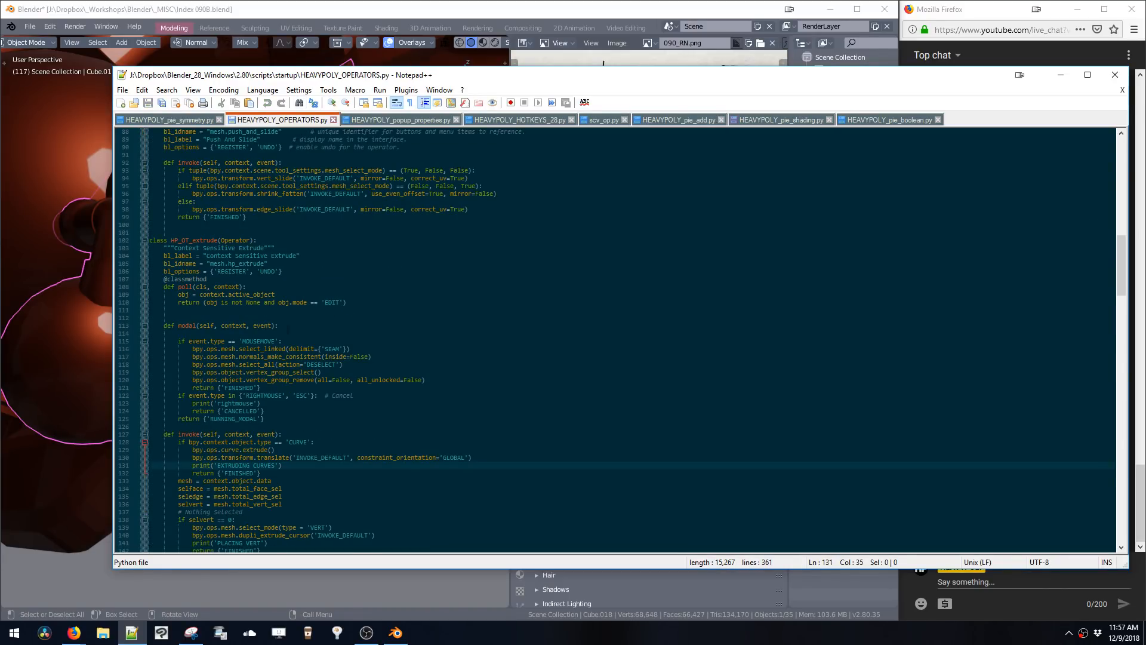
pyautogui.hotkey('ctrl', 'f')
pyautogui.write('shade')
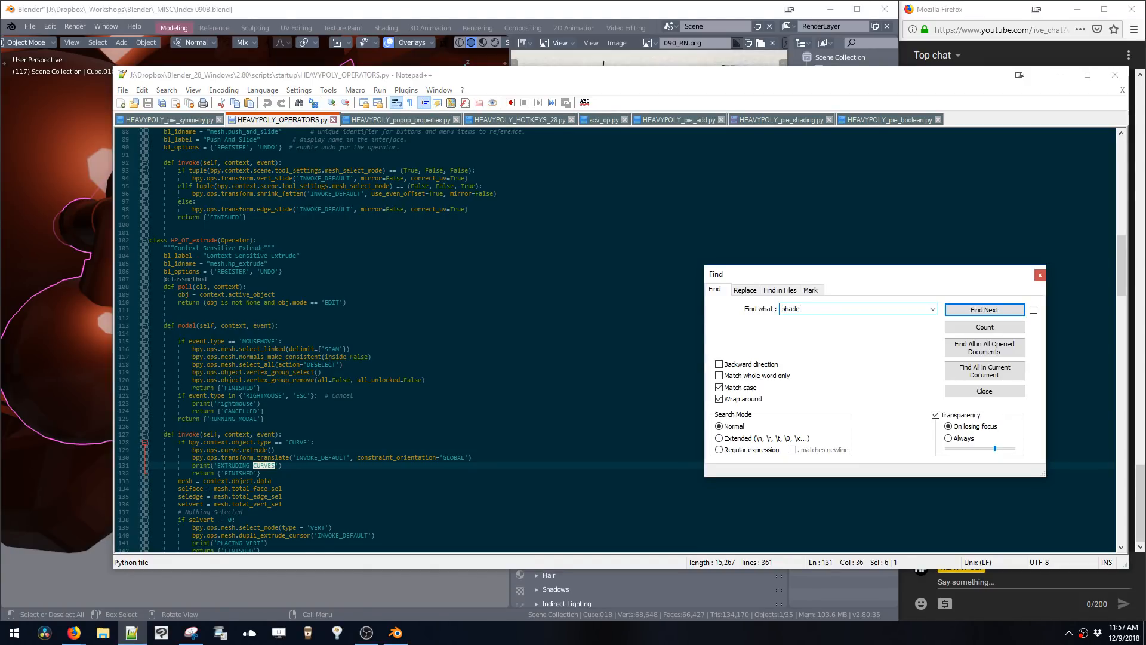
pyautogui.press('Return')
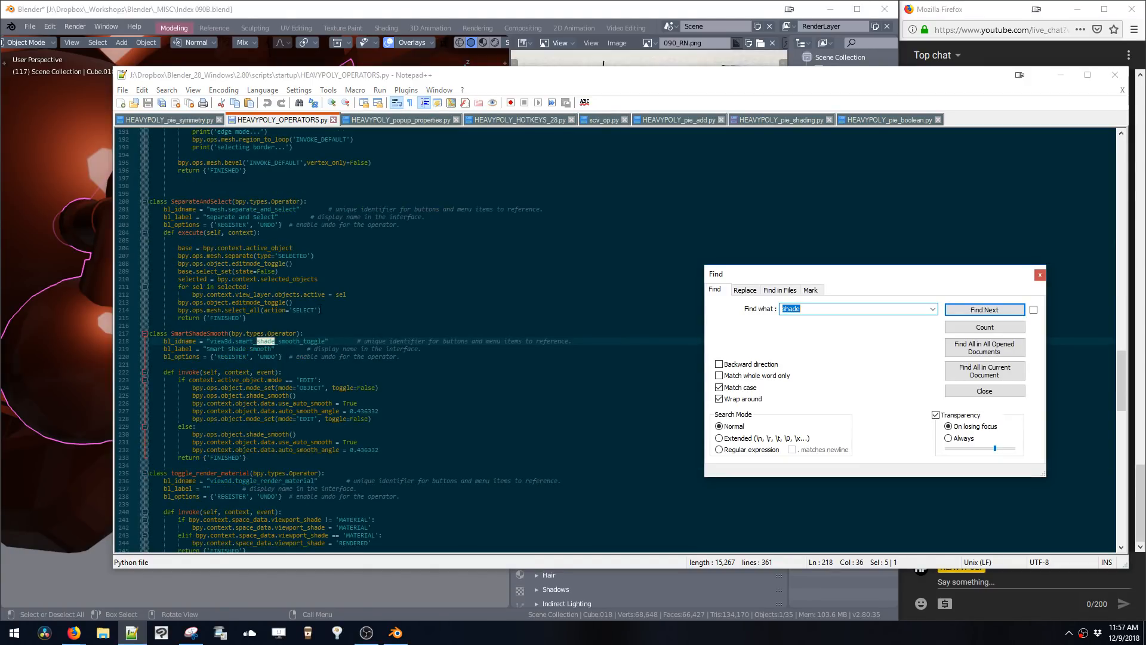
pyautogui.moveTo(327, 341); pyautogui.dragTo(210, 342)
# - Paste view3d.smart_shade_smooth_toggle on the empty line under #BOTTOM RIGHT in HEAVYPOLY_pie_shading.py
pyautogui.click(895, 120)
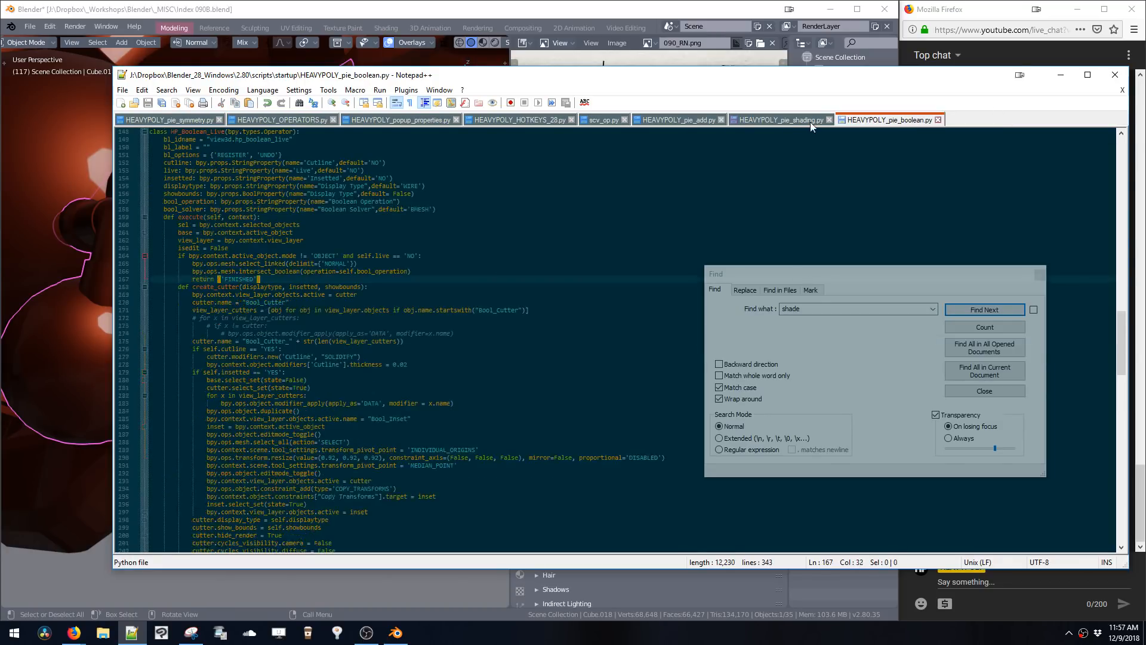
pyautogui.click(800, 120)
pyautogui.click(230, 534)
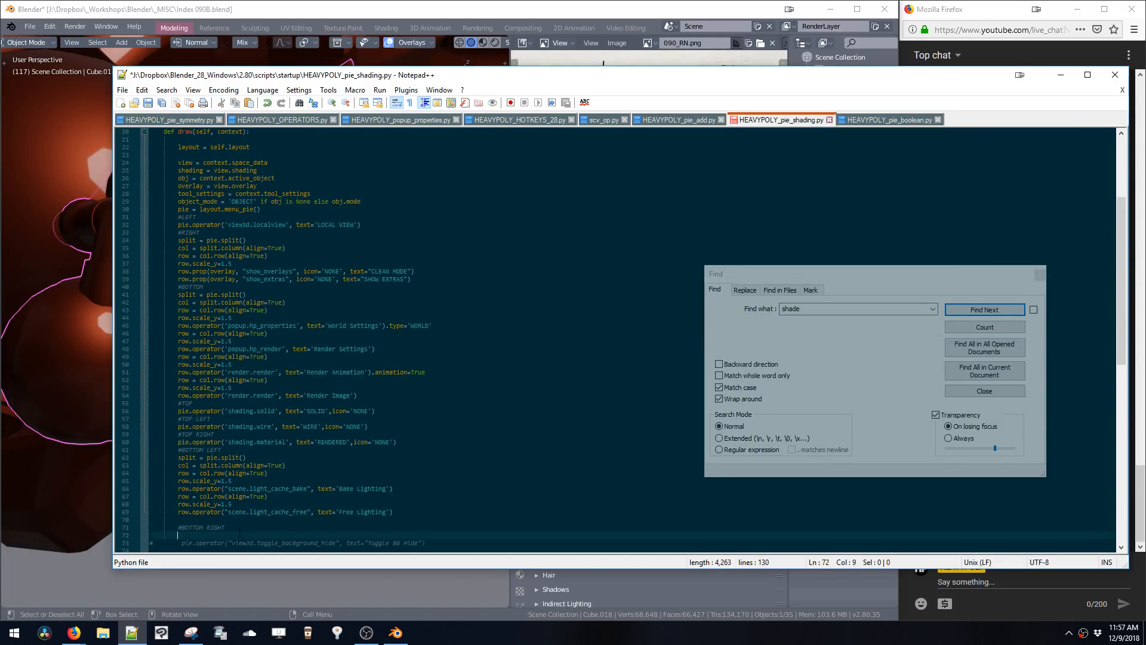
pyautogui.scroll(-6, 230, 531)
pyautogui.hotkey('ctrl', 'v')
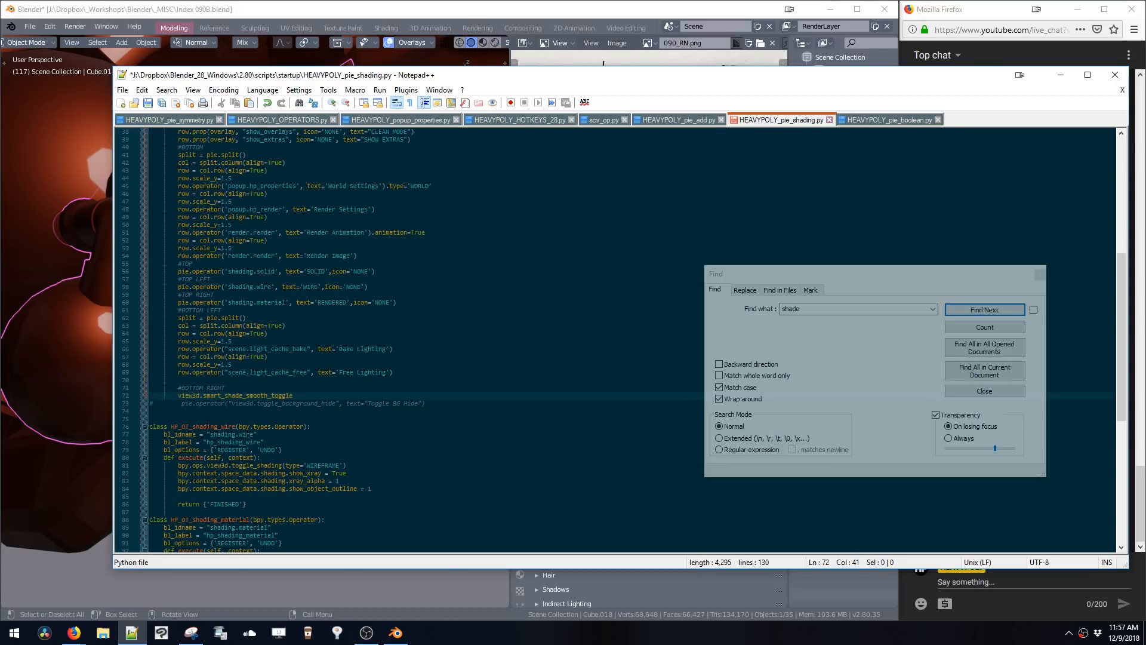
# - Turn the pasted identifier into pie.operator("view3d.smart_shade_smooth_toggle", text = 'Shade Smooth') and save the script
pyautogui.click(178, 395)
pyautogui.write('pie.operator')
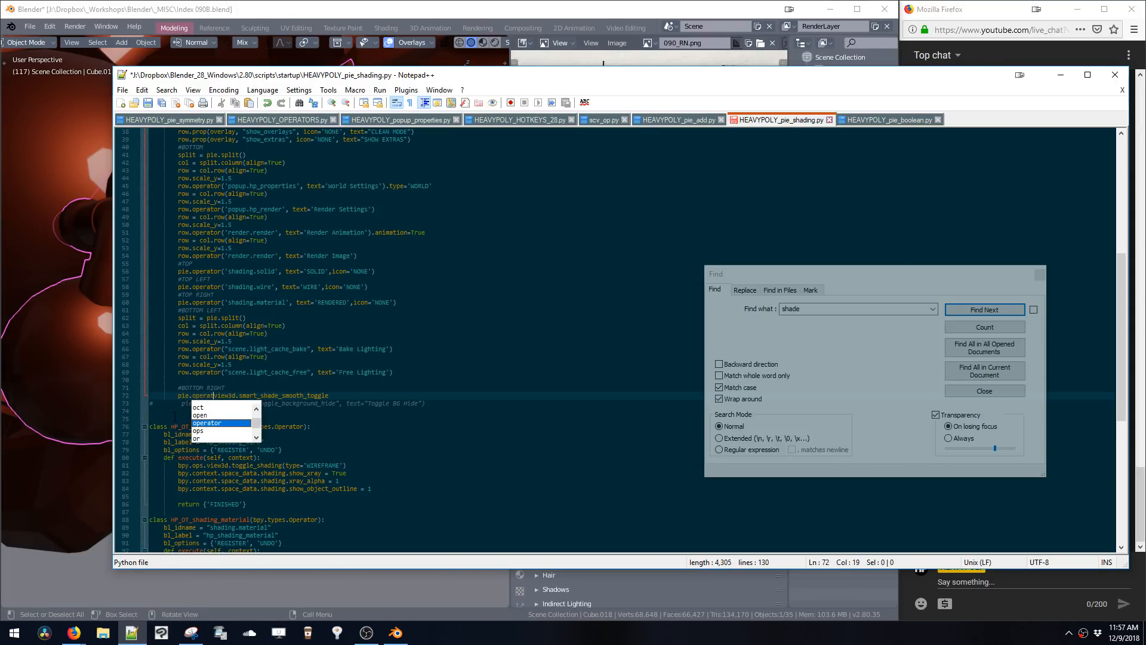
pyautogui.write('(""')
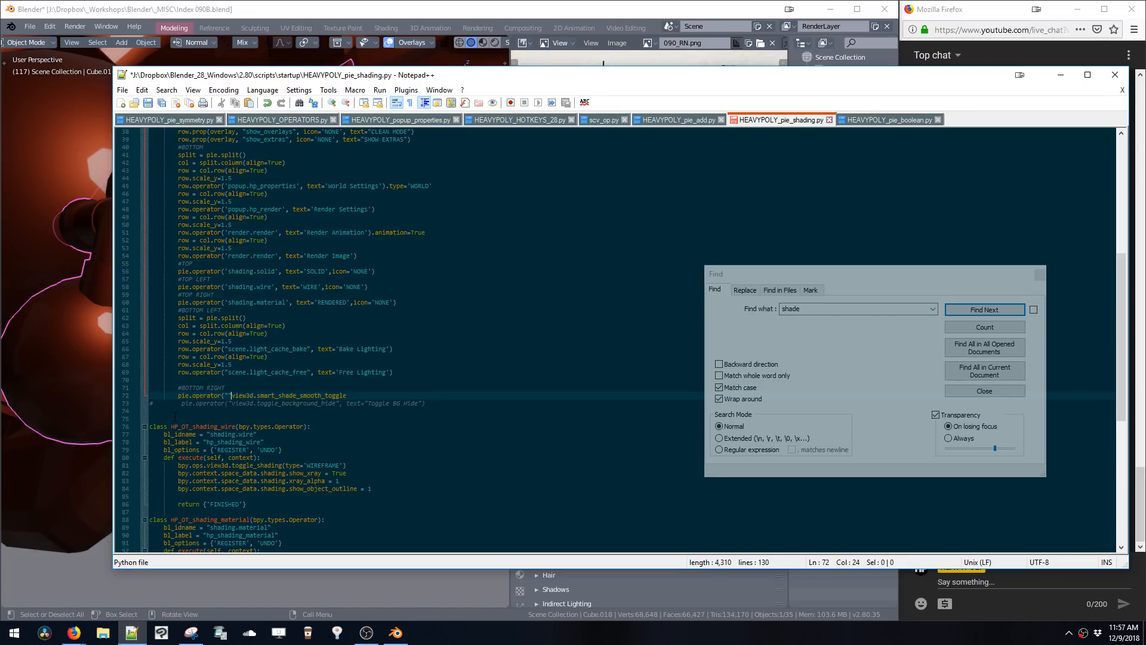
pyautogui.press('BackSpace')
pyautogui.press('Right')
pyautogui.press('Right')
pyautogui.press('Right')
pyautogui.press('Right')
pyautogui.press('Right')
pyautogui.press('Right')
pyautogui.press('Right')
pyautogui.press('Right')
pyautogui.press('Right')
pyautogui.press('Right')
pyautogui.press('Right')
pyautogui.press('Right')
pyautogui.press('Right')
pyautogui.press('Right')
pyautogui.press('Right')
pyautogui.write('", text = \'Shade SMooth')
pyautogui.press('BackSpace')
pyautogui.press('BackSpace')
pyautogui.press('BackSpace')
pyautogui.press('BackSpace')
pyautogui.press('BackSpace')
pyautogui.write("mooth')")
pyautogui.hotkey('ctrl', 's')
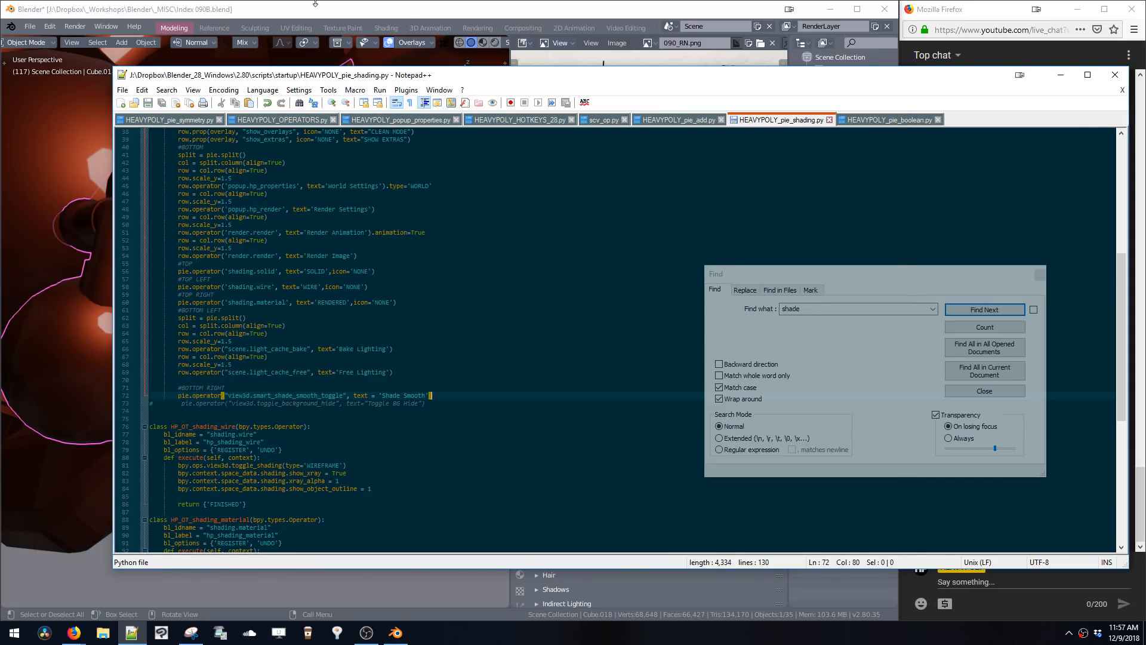
# - Switch to Blender and save the Index 090B.blend file
pyautogui.hotkey('alt', 'Tab')
pyautogui.hotkey('ctrl', 's')
pyautogui.click(375, 318)
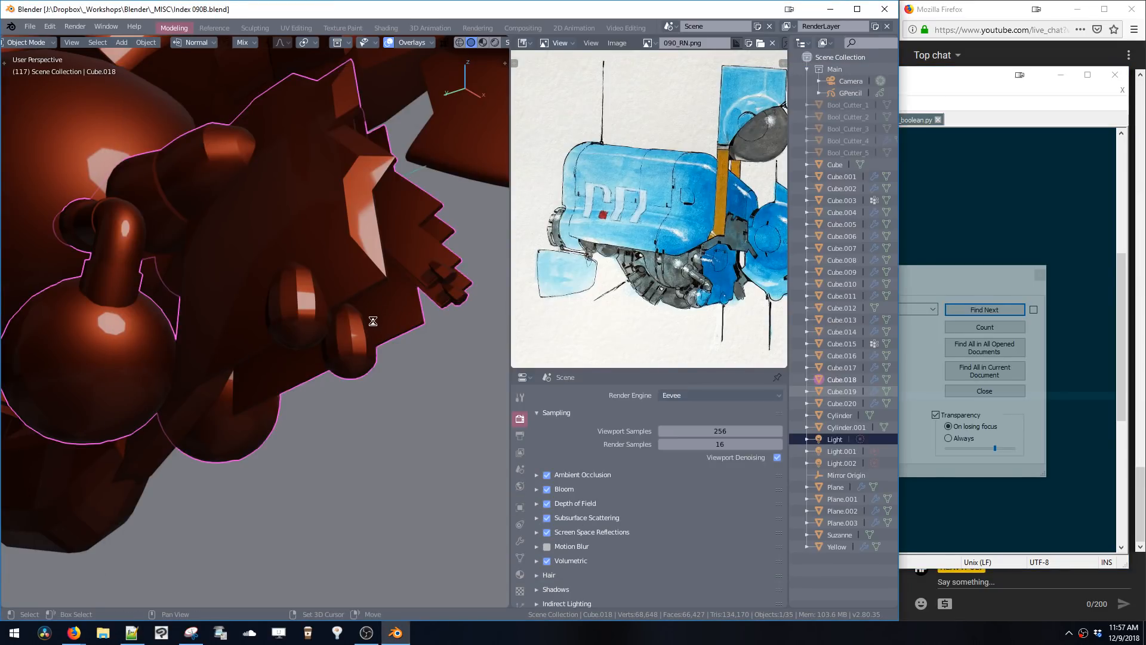
# - Test the rearranged Shading pie menu by toggling SHOW EXTRAS on and off again
pyautogui.moveTo(400, 326)
pyautogui.mouseDown(button='middle')
pyautogui.moveTo(406, 317)
pyautogui.moveTo(265, 337)
pyautogui.moveTo(368, 378)
pyautogui.mouseUp(button='middle')
pyautogui.press('z')
pyautogui.click(403, 321)
pyautogui.press('z')
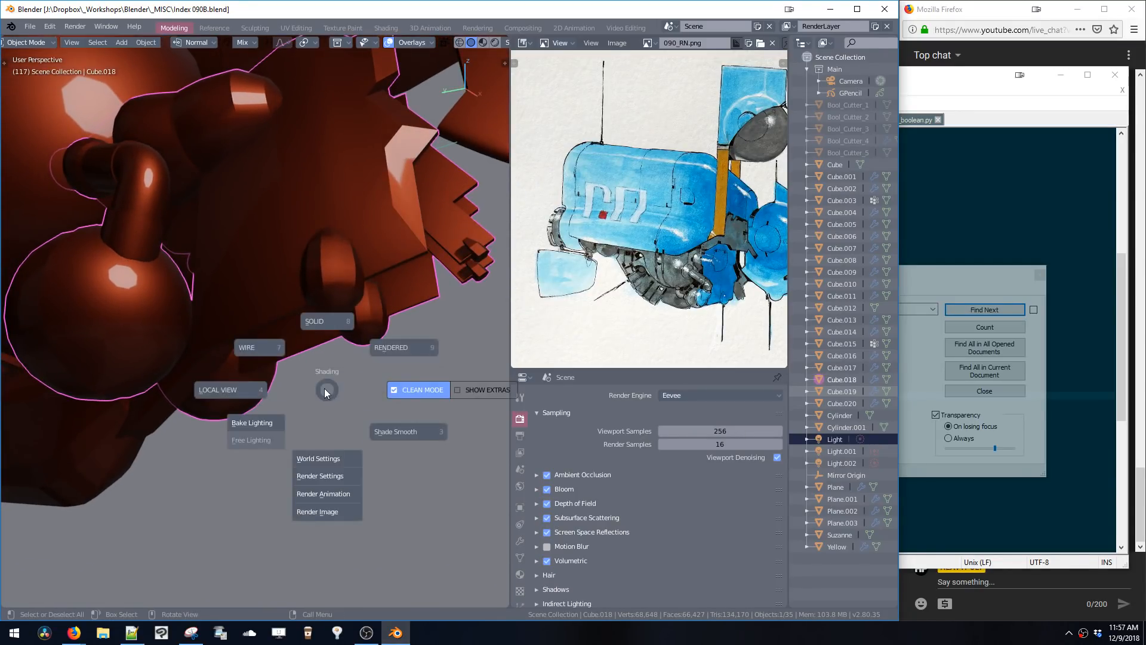
pyautogui.click(475, 388)
pyautogui.press('z')
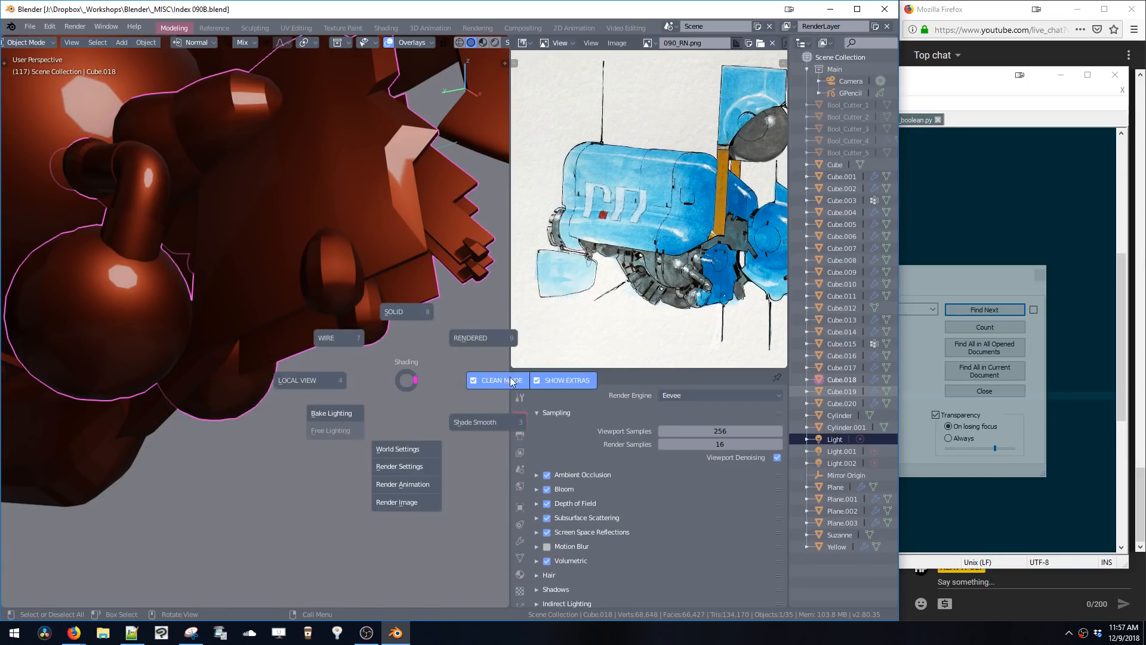
pyautogui.click(549, 381)
# - Use the Shading pie menu on the whole robot, ending with SHOW EXTRAS enabled
pyautogui.moveTo(359, 361)
pyautogui.mouseDown(button='middle')
pyautogui.moveTo(392, 513)
pyautogui.moveTo(376, 396)
pyautogui.mouseUp(button='middle')
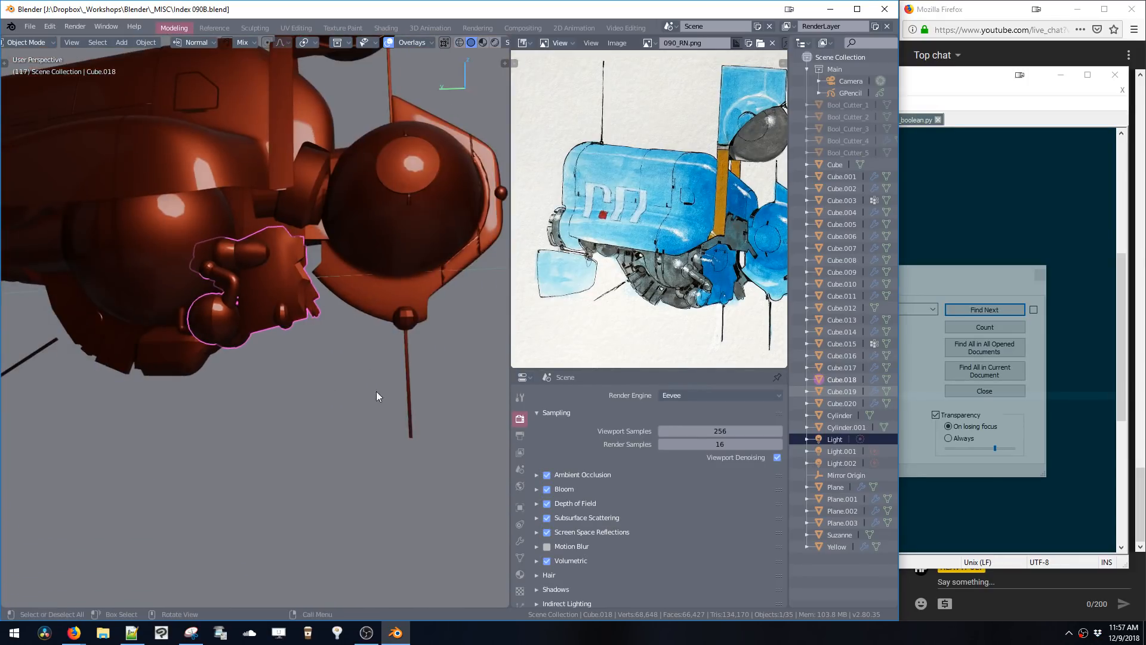
pyautogui.press('z')
pyautogui.click(434, 361)
pyautogui.moveTo(371, 324); pyautogui.dragTo(305, 353, button='middle')
pyautogui.press('z')
pyautogui.click(384, 355)
pyautogui.press('z')
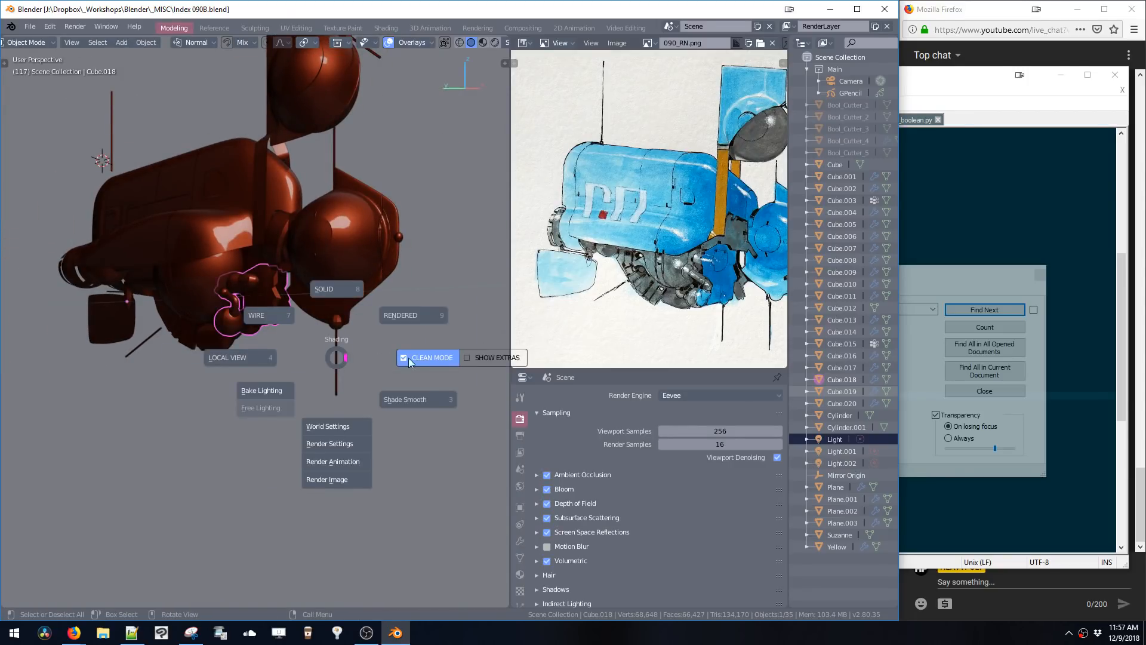
pyautogui.click(475, 359)
# - Uncheck CLEAN MODE in the Shading pie menu to hide the viewport overlays
pyautogui.press('z')
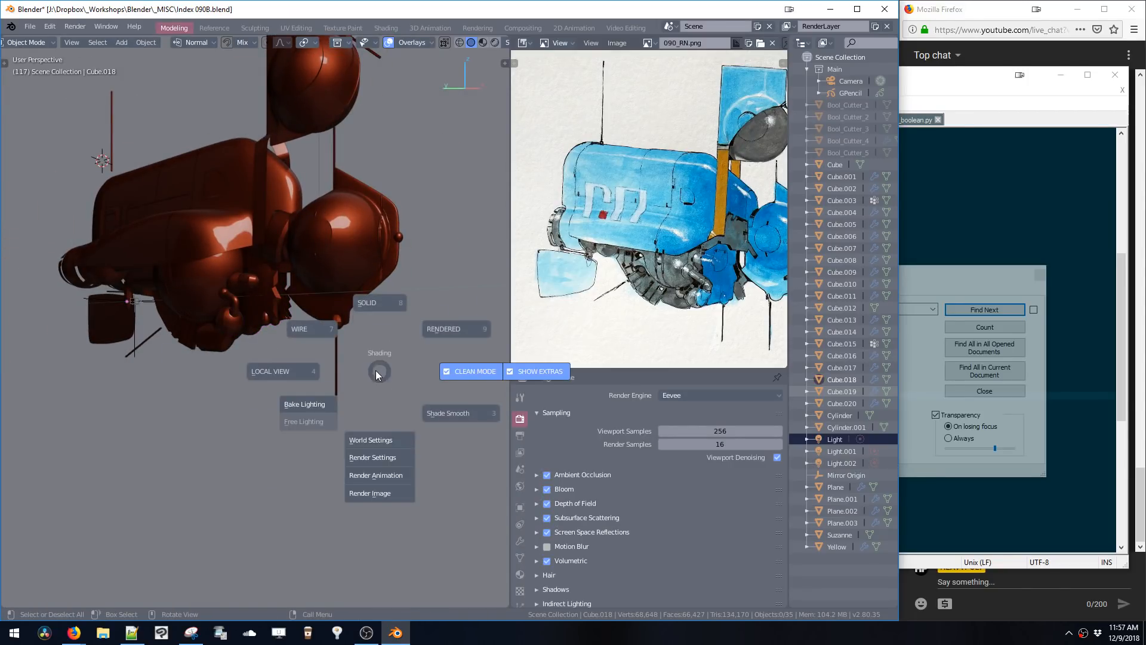
pyautogui.click(450, 370)
pyautogui.press('z')
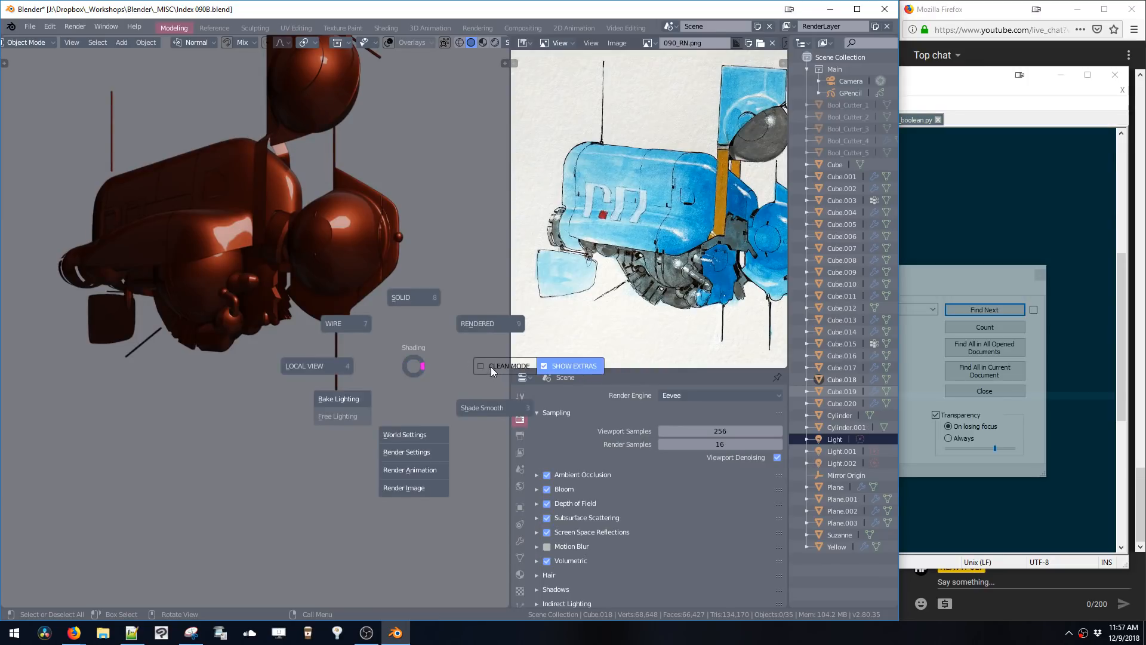
pyautogui.click(414, 362)
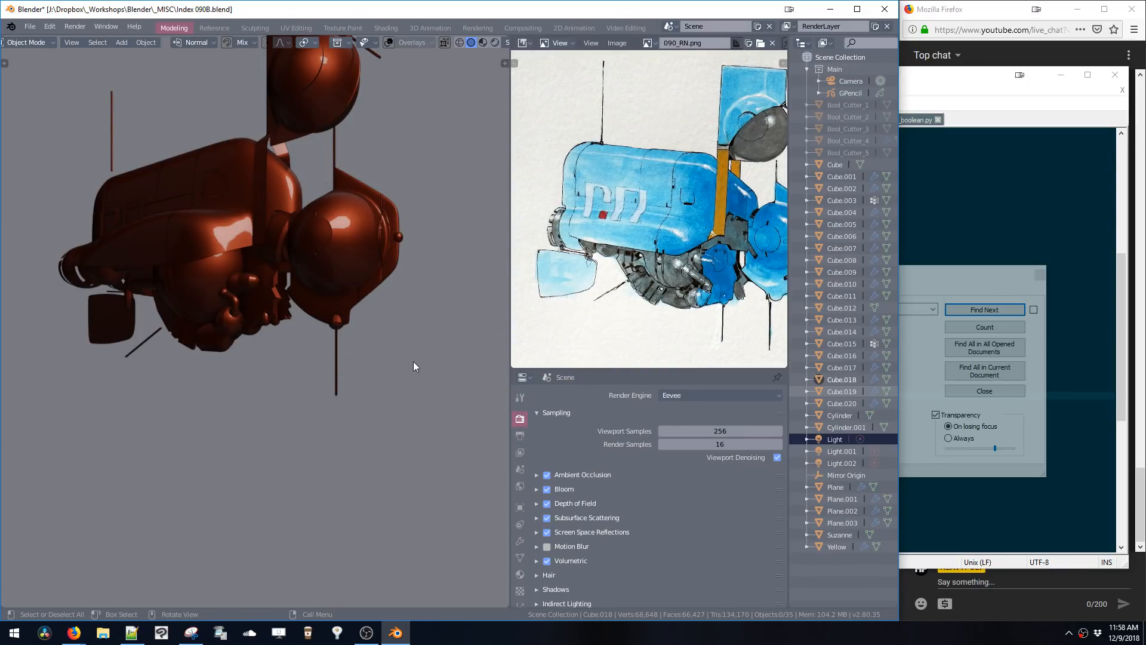
# - Switch to Notepad++ and delete the row = col.row(align=True) and row.scale_y=1.5 lines from the #RIGHT section
pyautogui.click(131, 632)
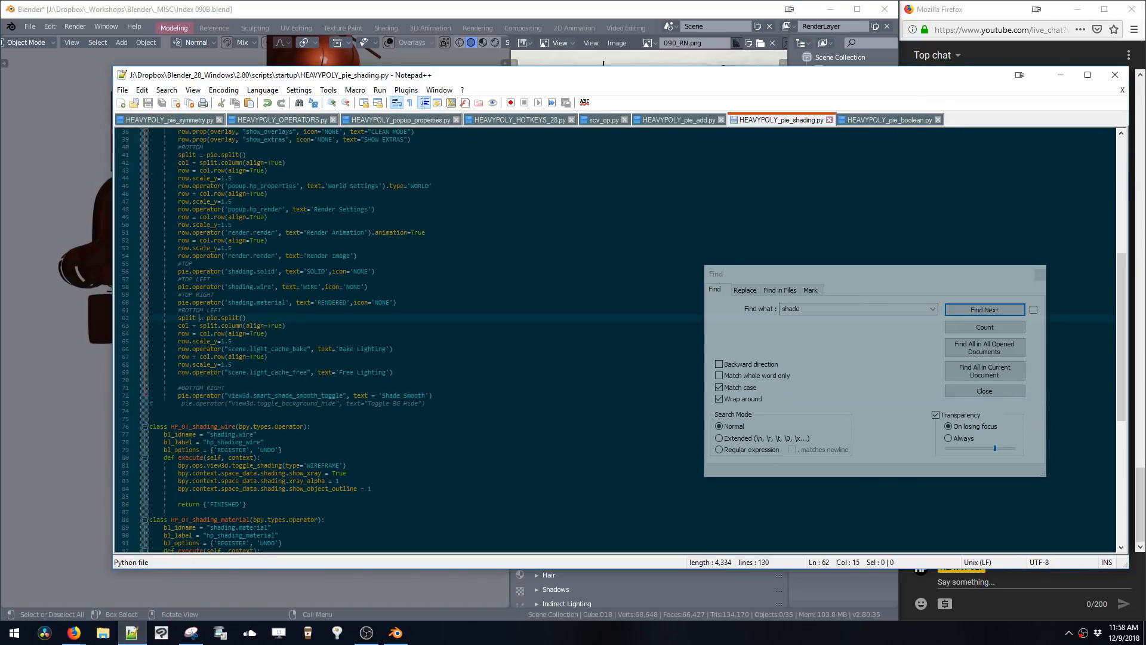
pyautogui.scroll(4, 417, 340)
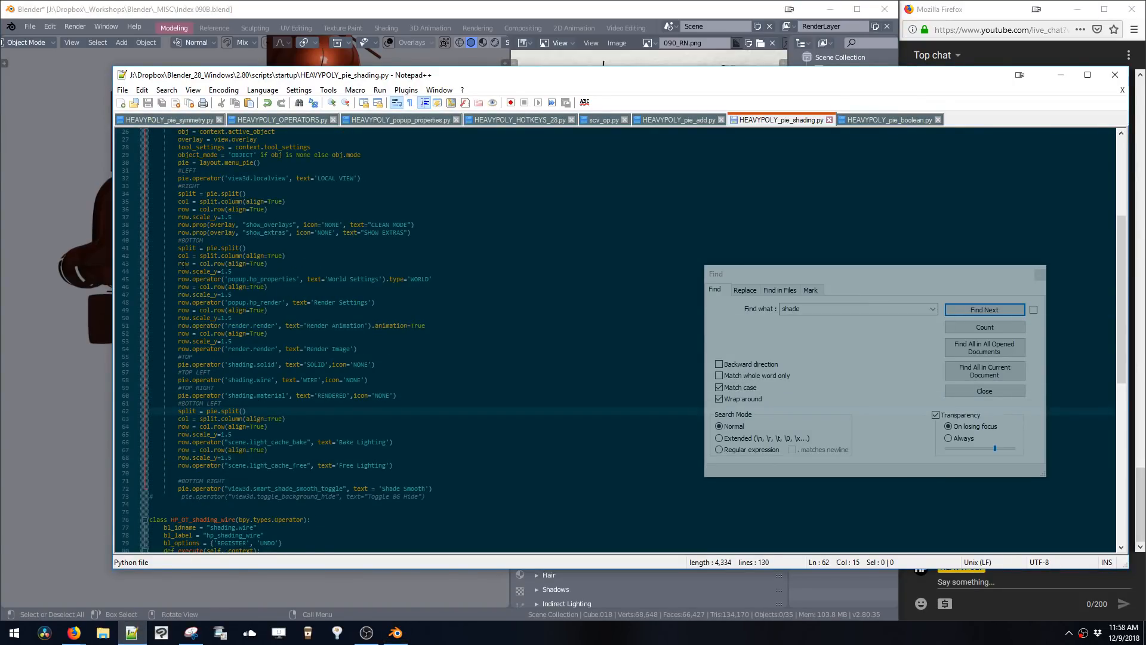
pyautogui.scroll(1, 418, 340)
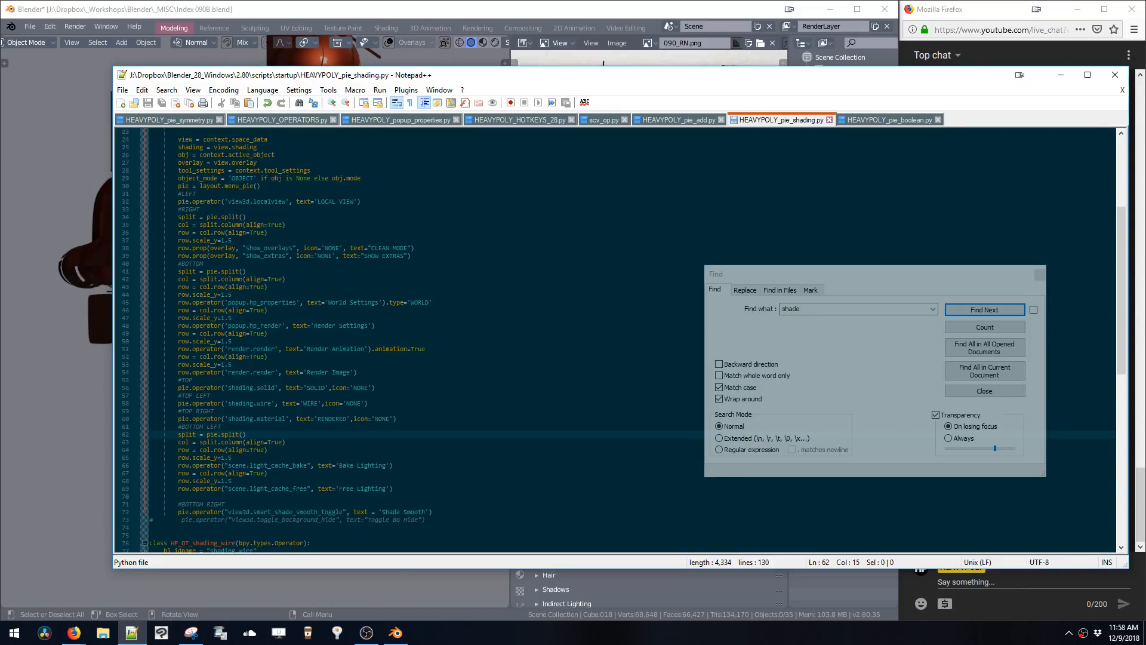
pyautogui.moveTo(232, 240); pyautogui.dragTo(149, 233)
pyautogui.press('Delete')
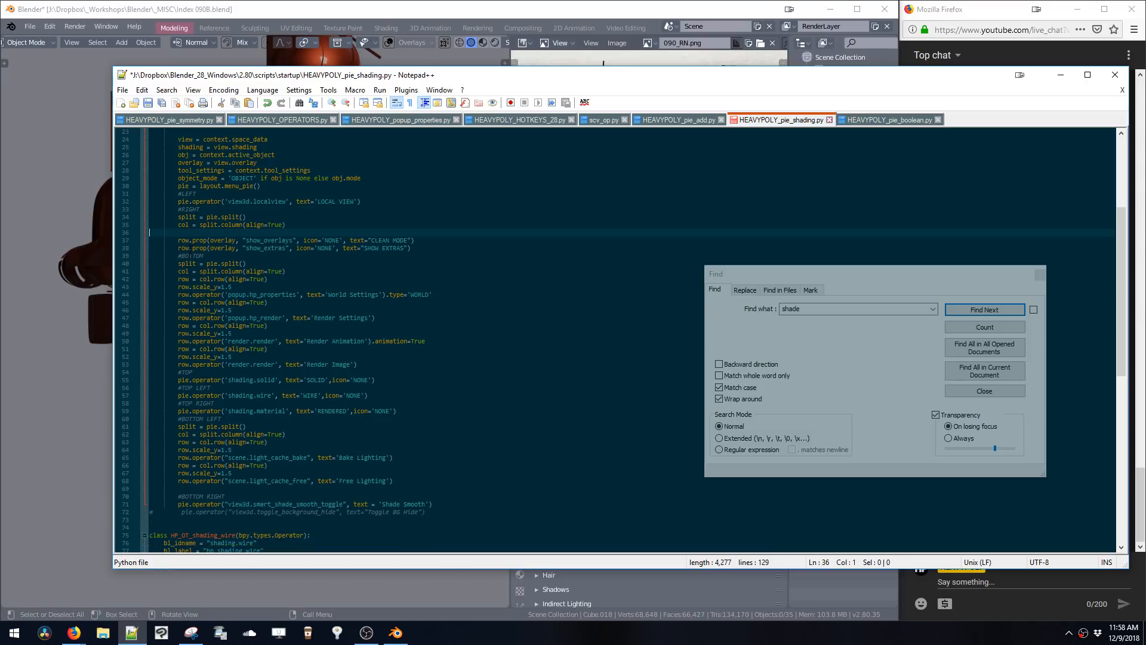
# - Change row.prop to col.prop in the show_overlays and show_extras lines, remove the blank line above them, and save the script
pyautogui.doubleClick(183, 240)
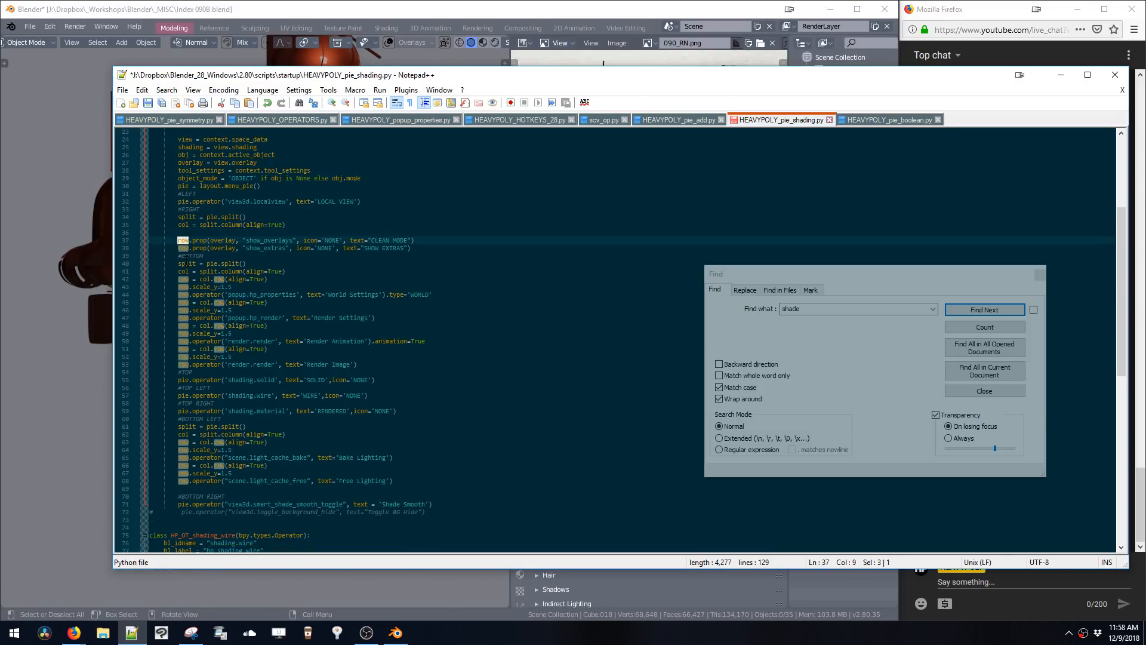
pyautogui.write('col')
pyautogui.doubleClick(183, 248)
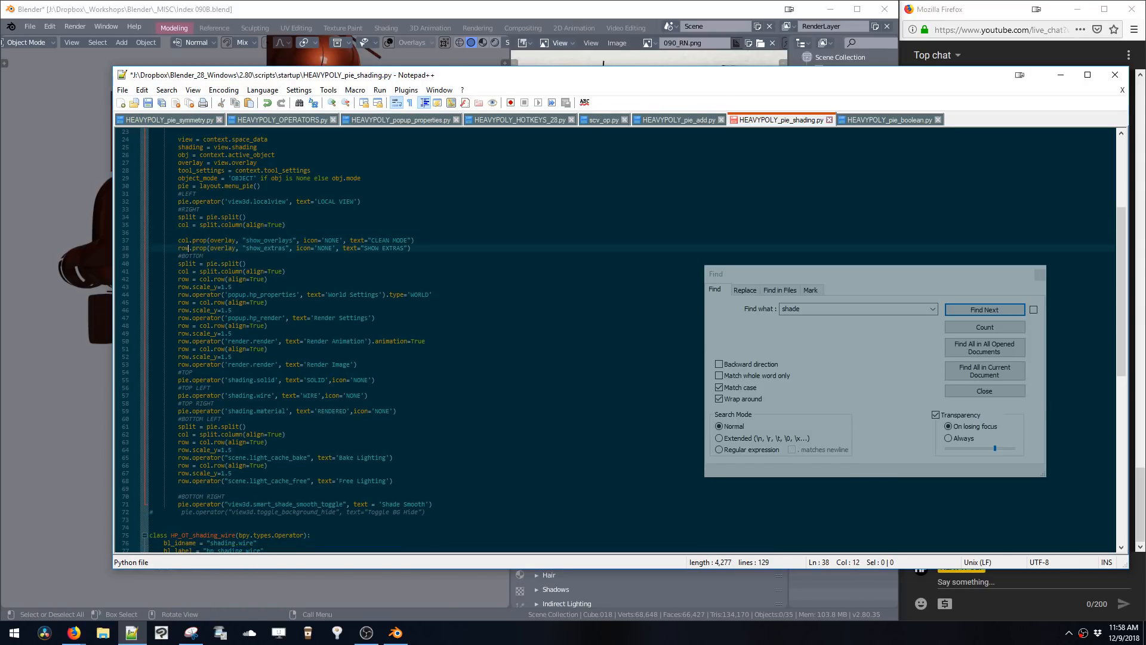
pyautogui.write('col')
pyautogui.click(149, 232)
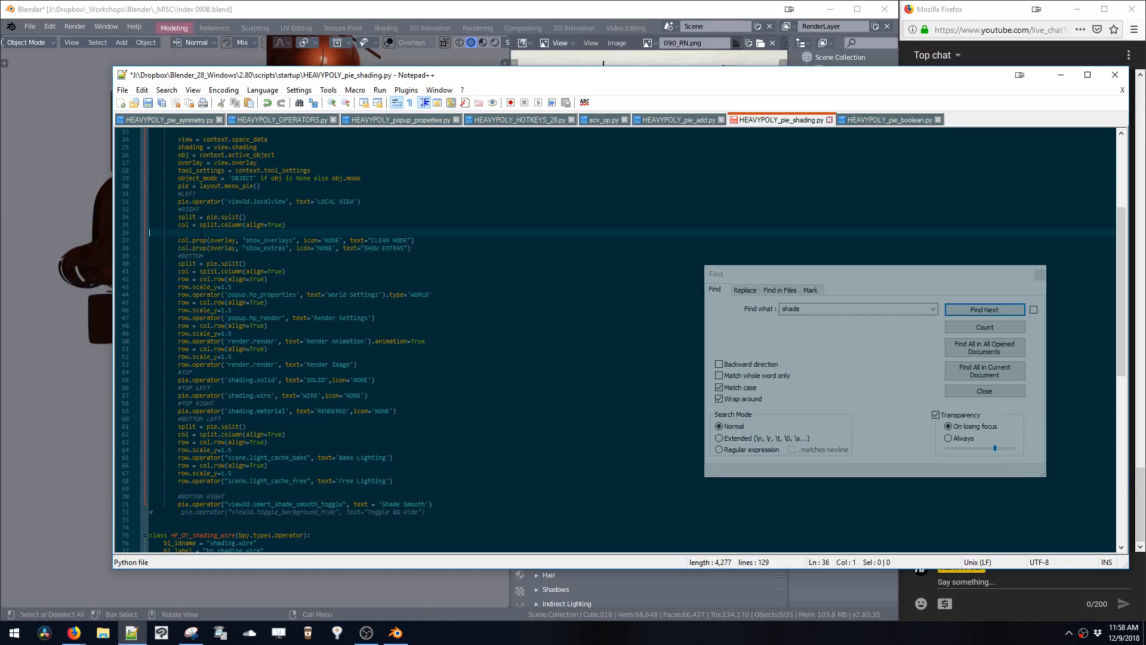
pyautogui.press('BackSpace')
pyautogui.hotkey('ctrl', 's')
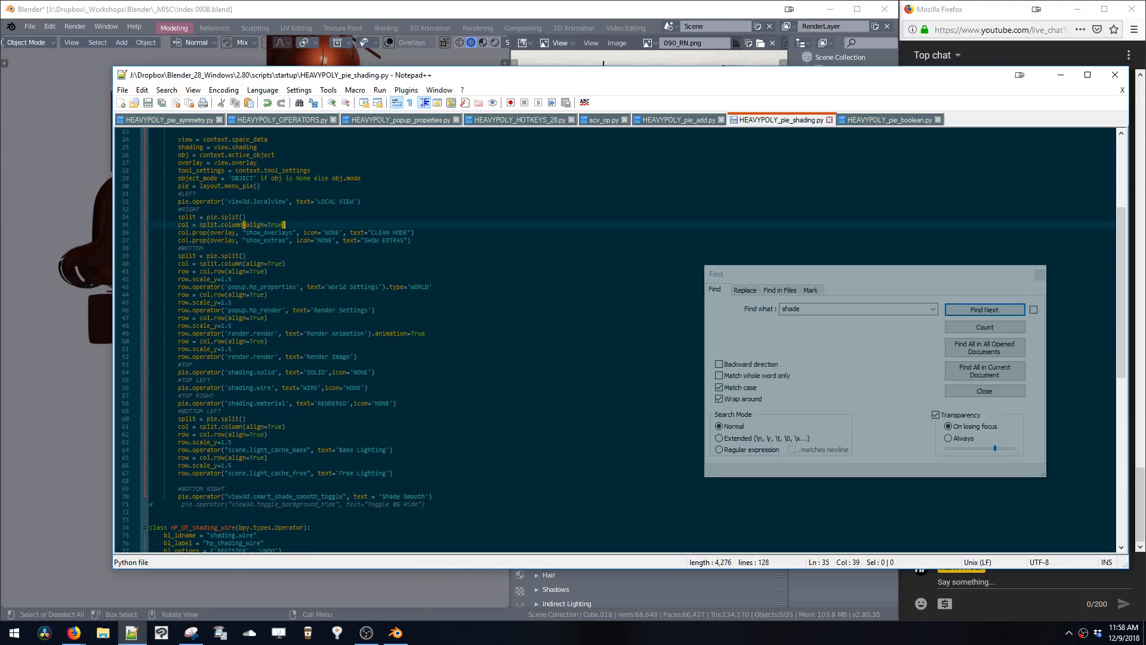
# - Switch to Blender, set the viewport to RENDERED shading, and check CLEAN MODE in the Shading pie menu
pyautogui.click(70, 170)
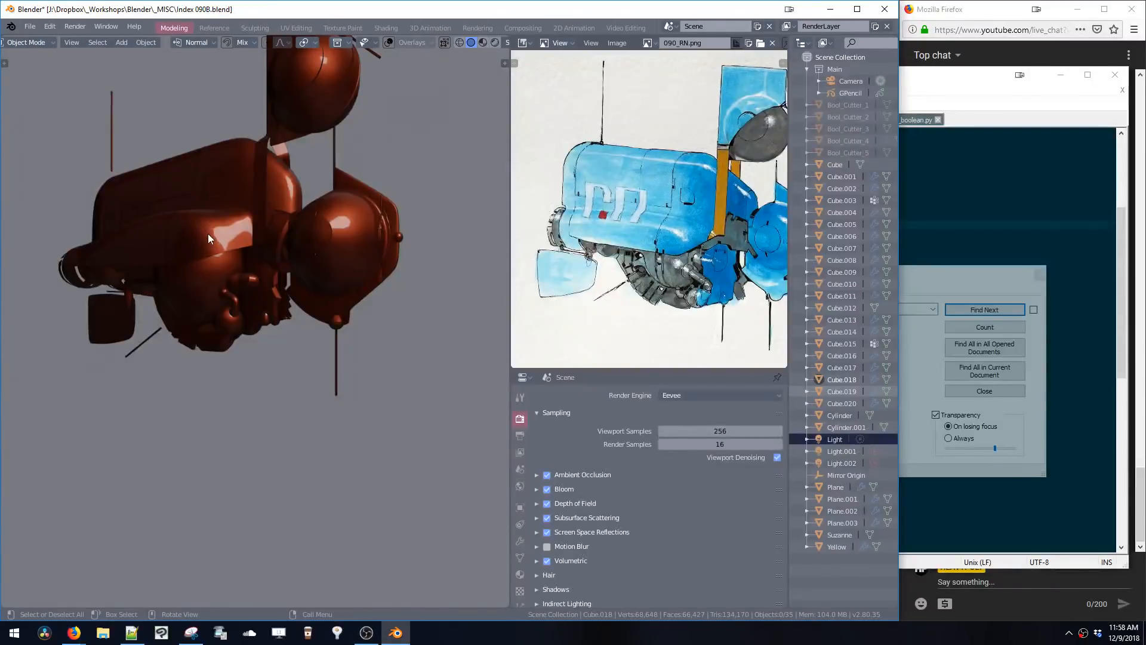
pyautogui.press('z')
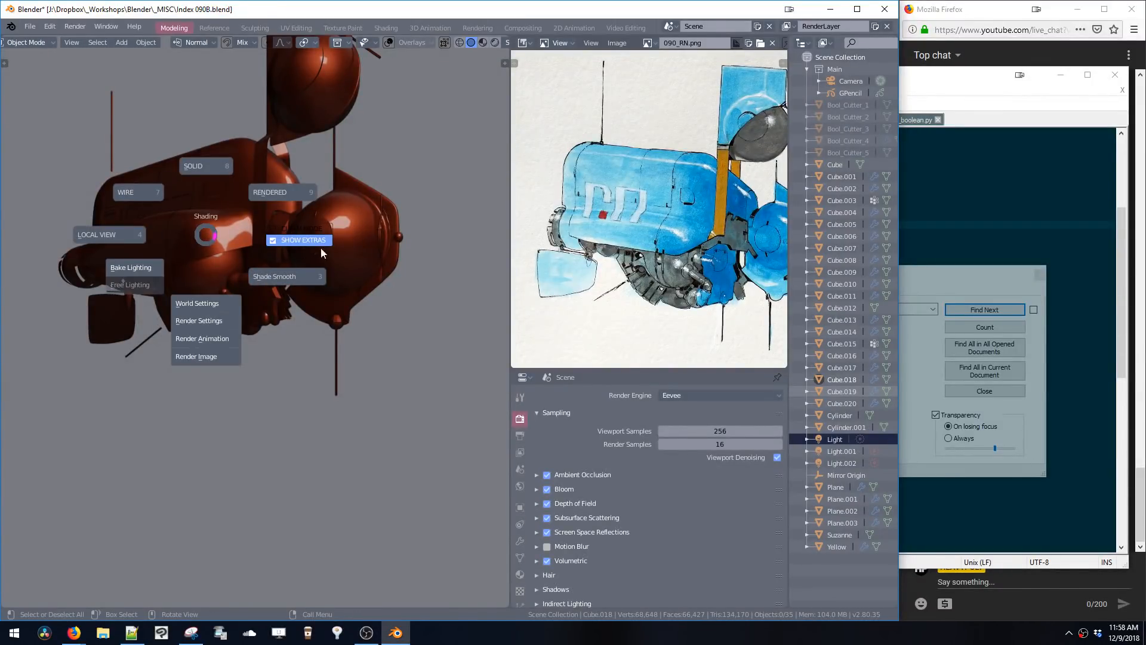
pyautogui.click(283, 193)
pyautogui.press('z')
pyautogui.click(331, 257)
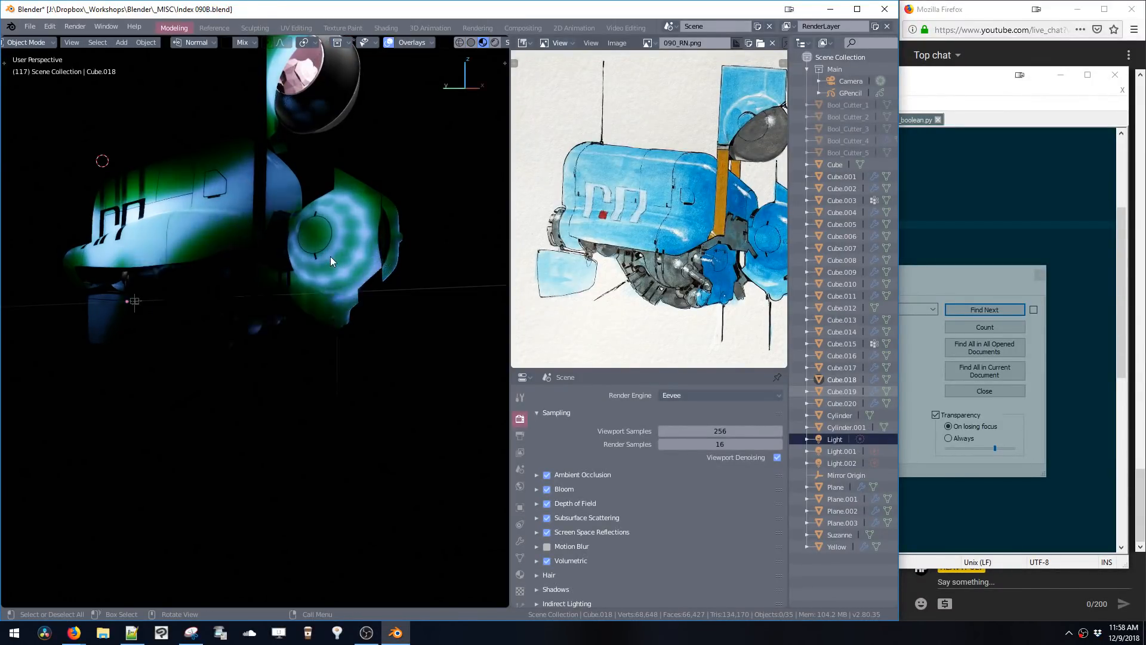
# - Toggle CLEAN MODE repeatedly in the rendered view to test the pie menu, leaving it unchecked
pyautogui.press('z')
pyautogui.press('z')
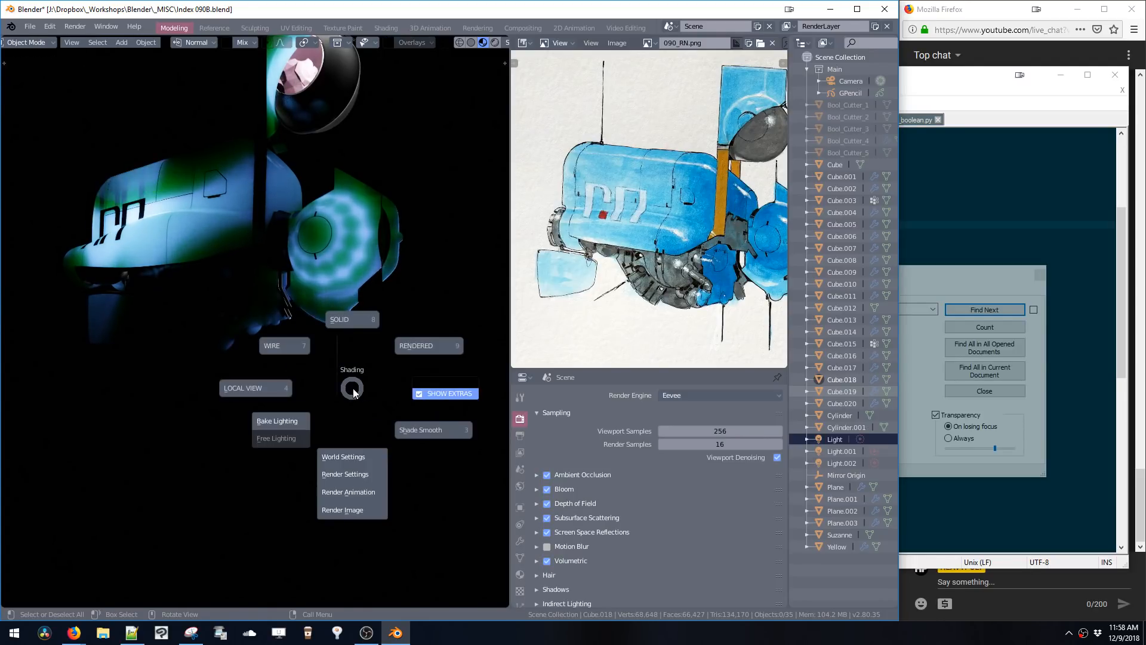
pyautogui.click(426, 396)
pyautogui.press('z')
pyautogui.moveTo(461, 402); pyautogui.dragTo(278, 336, button='middle')
pyautogui.press('z')
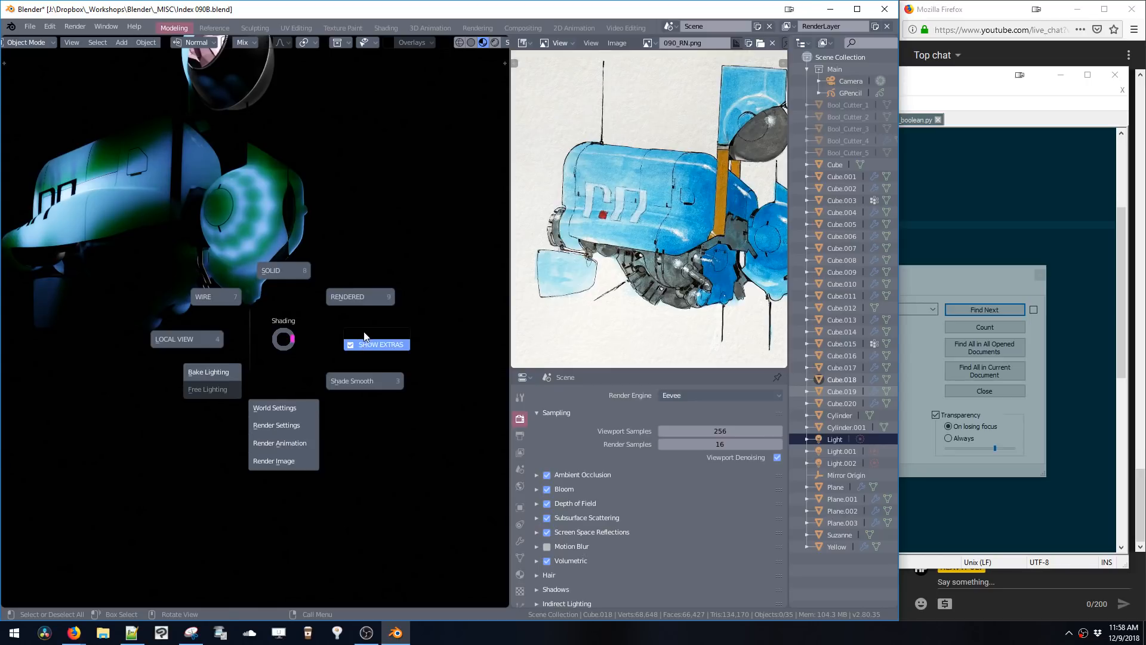
pyautogui.press('Escape')
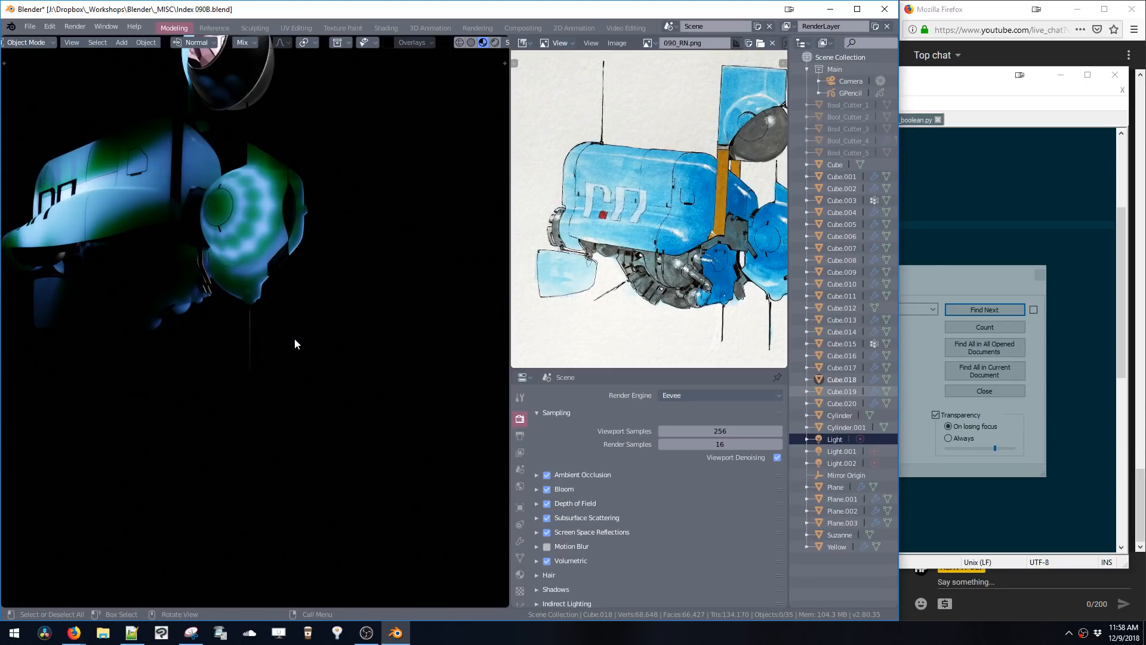
# - Check CLEAN MODE again and return the viewport to SOLID shading
pyautogui.press('z')
pyautogui.click(415, 339)
pyautogui.press('z')
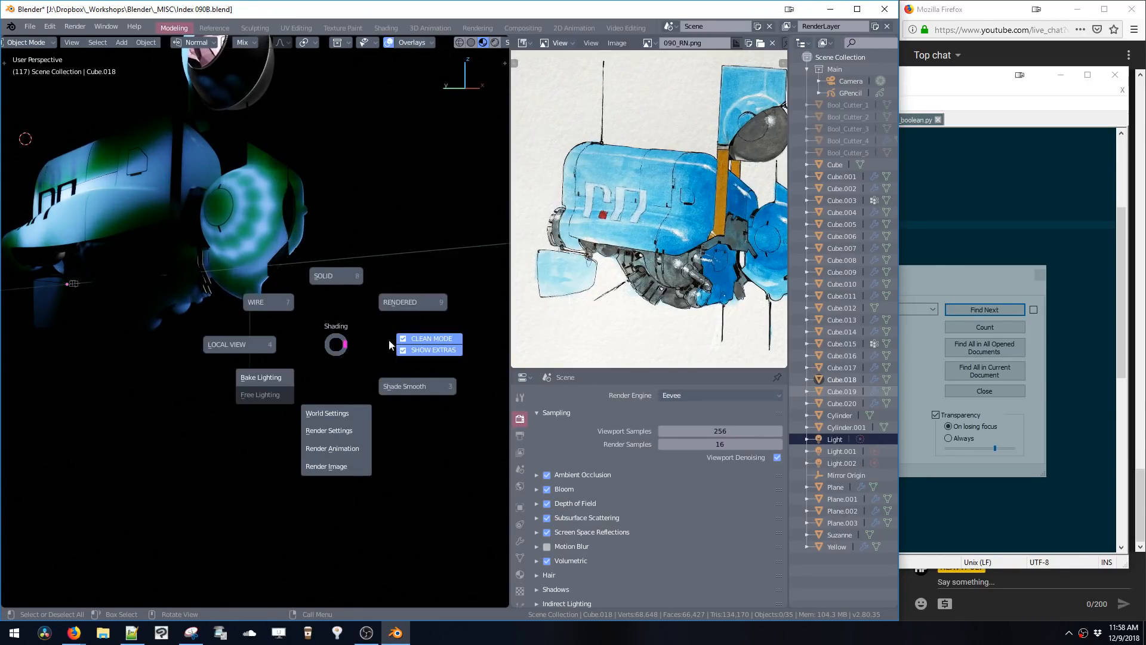
pyautogui.click(338, 323)
# - Uncheck CLEAN MODE in the solid view, then reopen and dismiss the Shading pie menu
pyautogui.press('z')
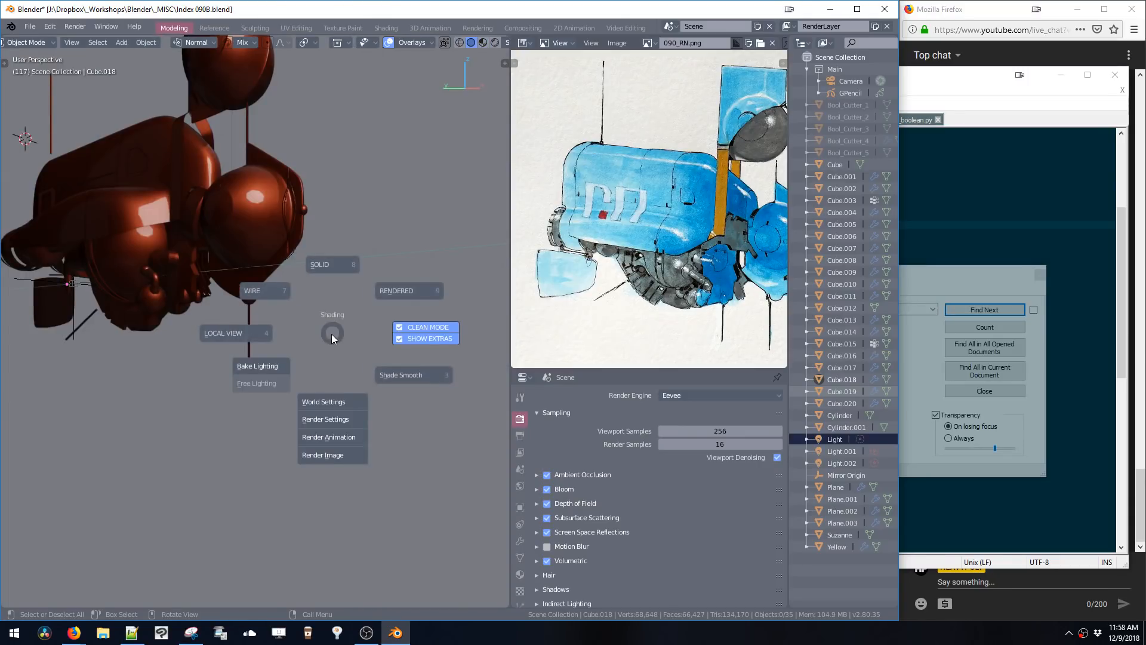
pyautogui.click(415, 328)
pyautogui.press('z')
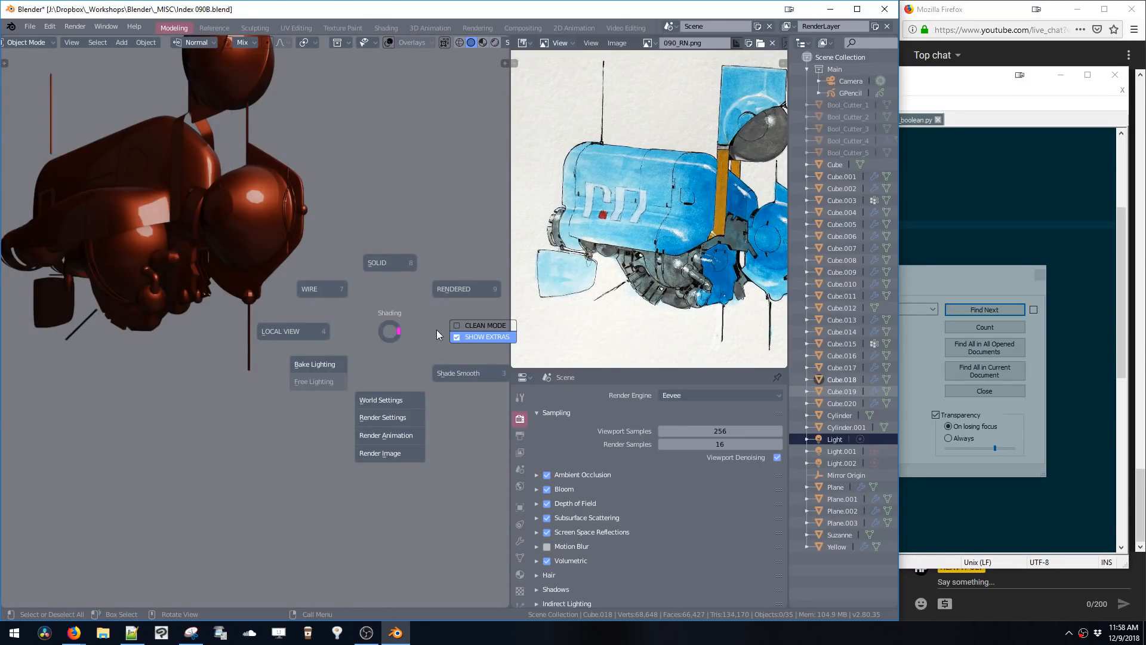
pyautogui.click(391, 335)
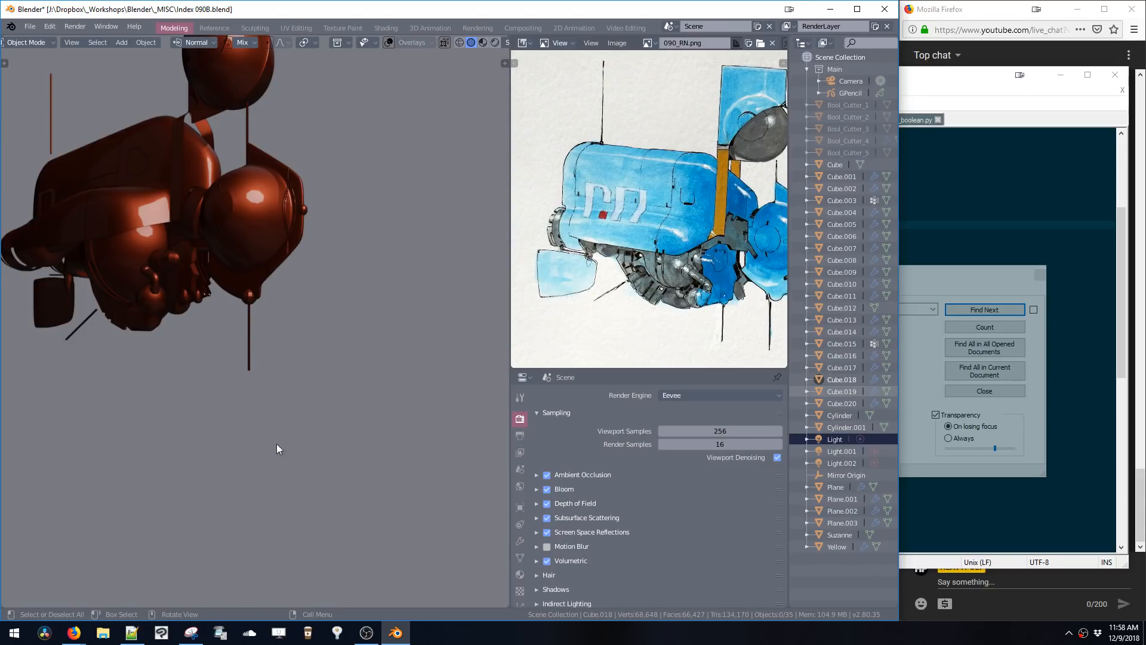
# - In Notepad++, insert row = col.row(align=True) and row.scale_y=1.5 above the CLEAN MODE line and change its prefix to row
pyautogui.click(132, 632)
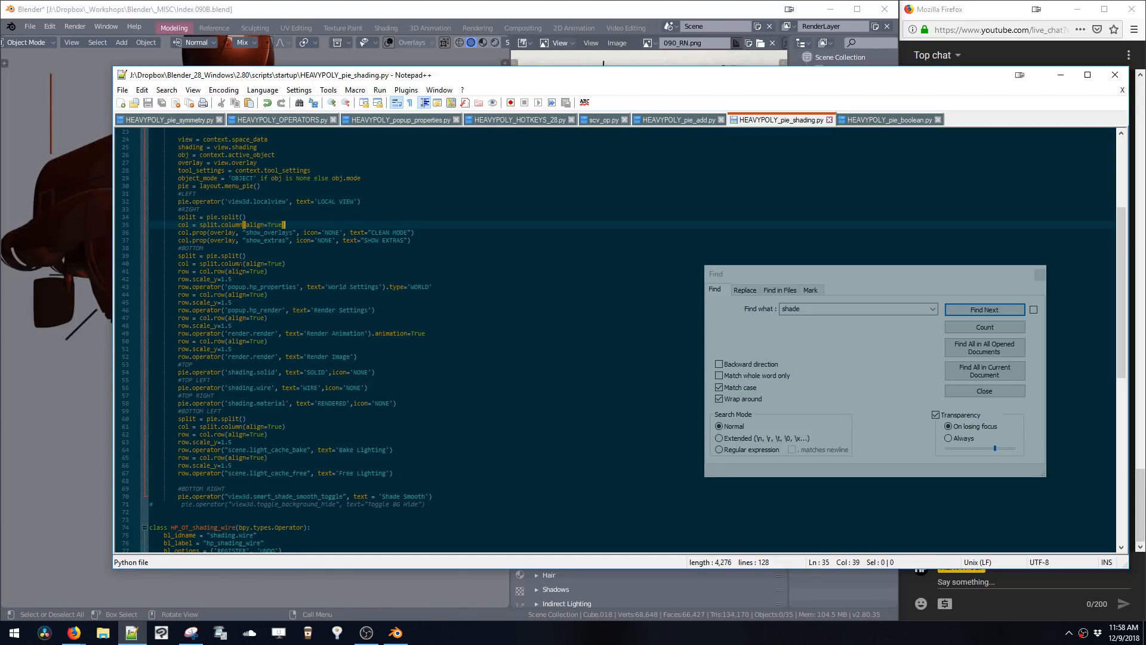
pyautogui.press('Return')
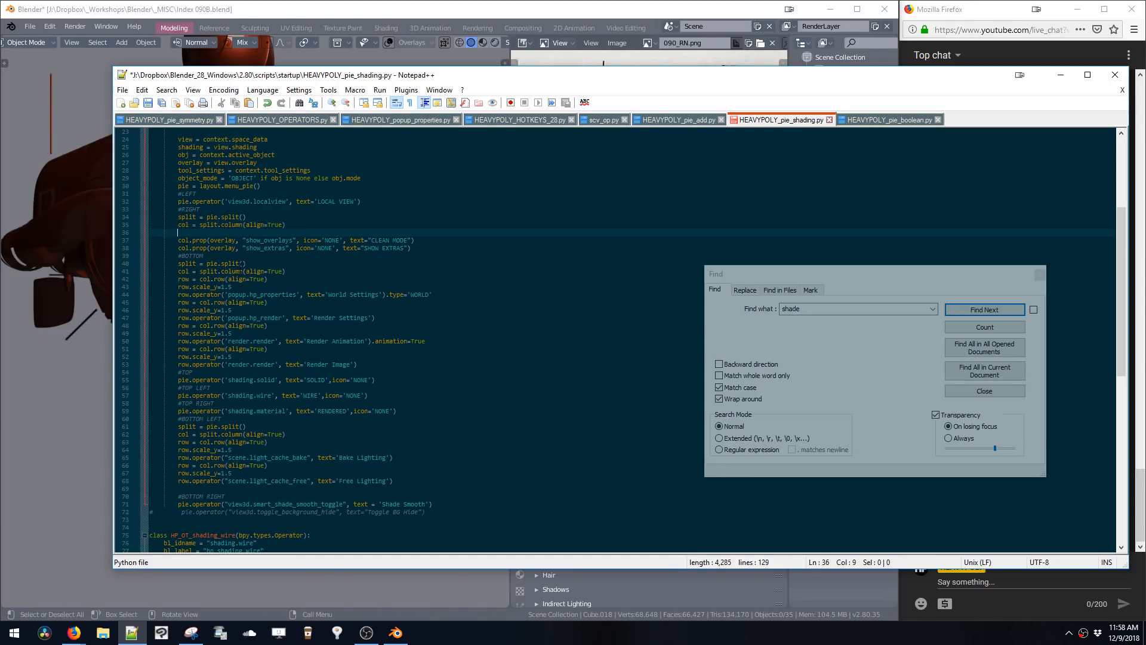
pyautogui.write('row')
pyautogui.click(353, 326)
pyautogui.moveTo(232, 287); pyautogui.dragTo(150, 278)
pyautogui.hotkey('ctrl', 'c')
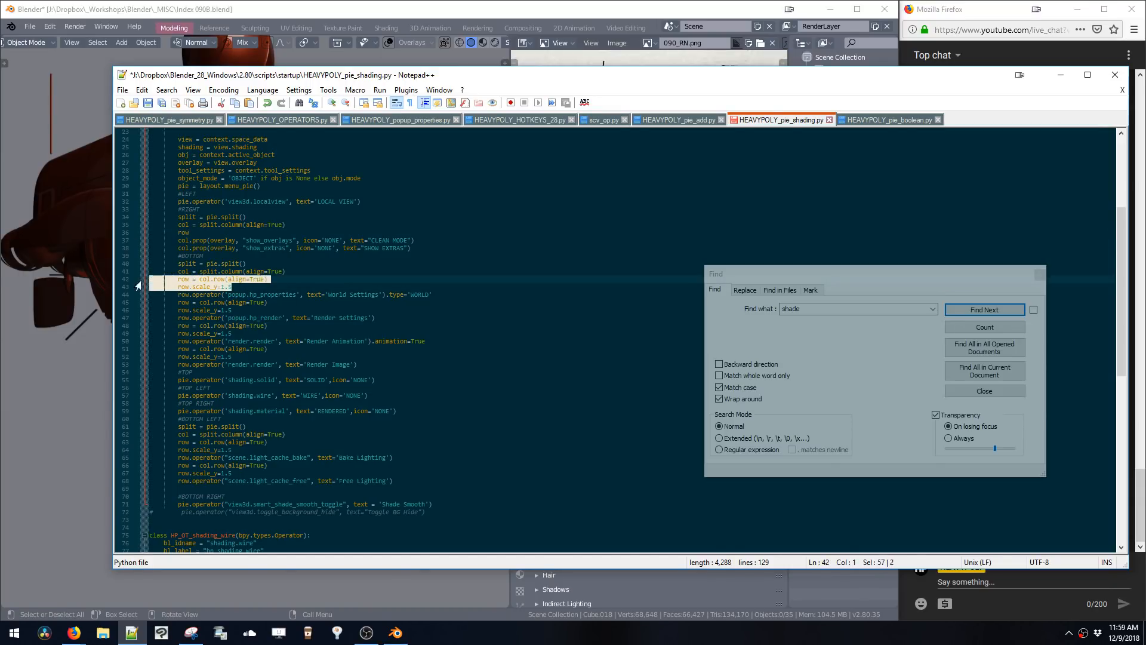
pyautogui.moveTo(190, 233); pyautogui.dragTo(149, 232)
pyautogui.hotkey('ctrl', 'v')
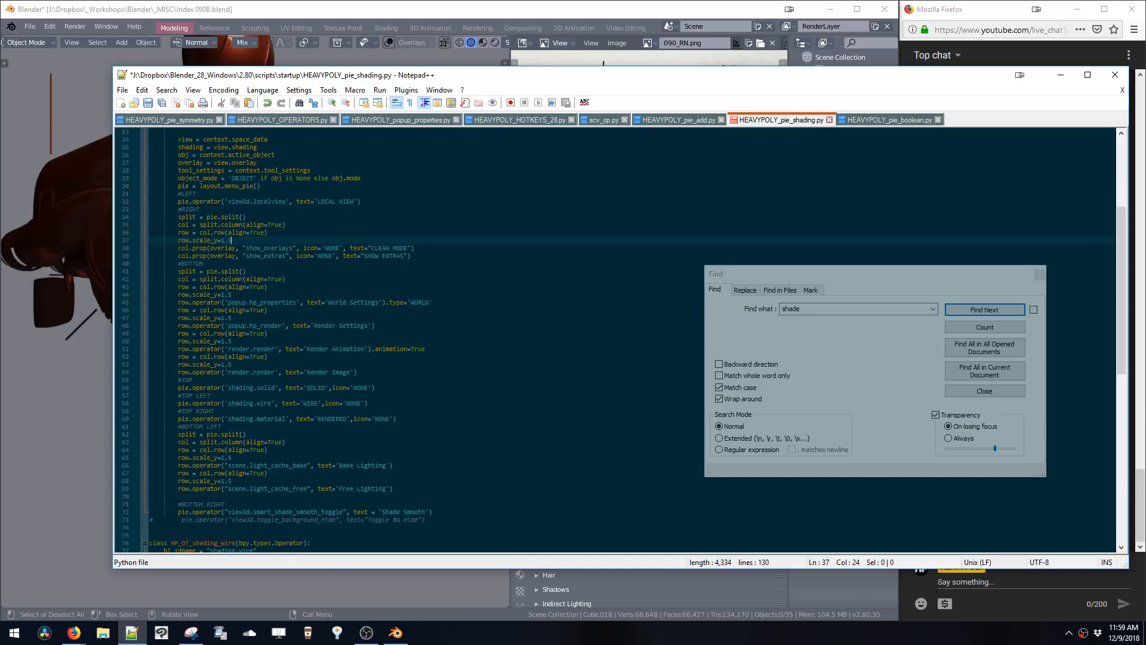
pyautogui.doubleClick(184, 248)
pyautogui.write('row')
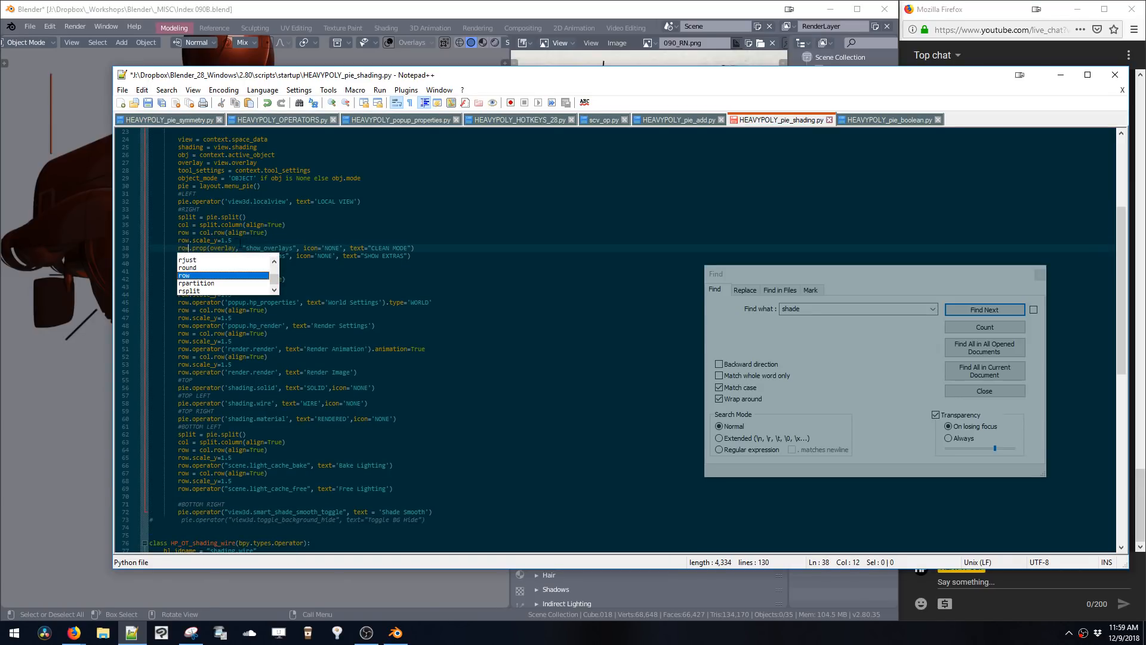
# - Copy the row and row.scale_y=1.5 lines above the SHOW EXTRAS line, change its prefix to row, and save the script
pyautogui.moveTo(231, 240); pyautogui.dragTo(149, 232)
pyautogui.hotkey('ctrl', 'c')
pyautogui.click(413, 247)
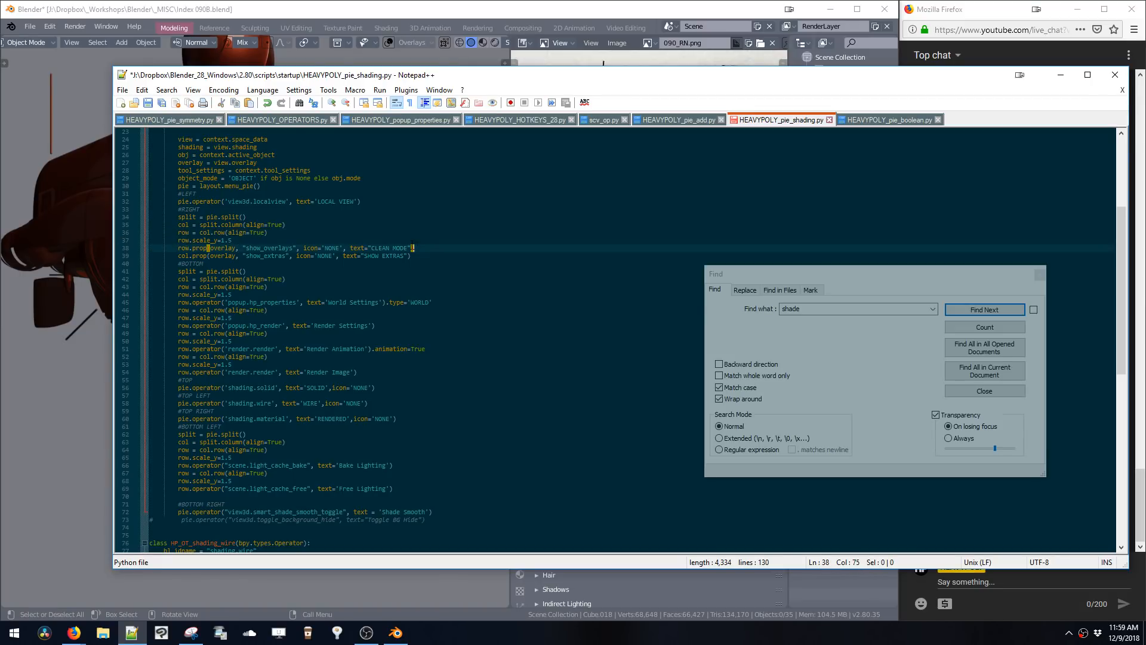
pyautogui.press('Return')
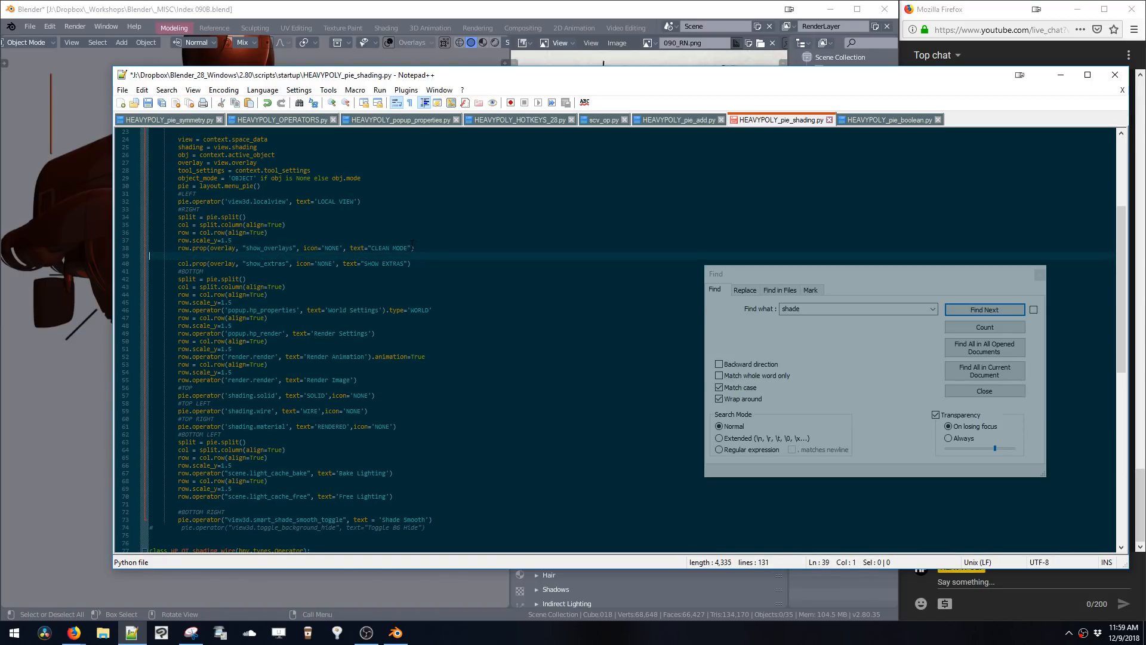
pyautogui.hotkey('ctrl', 'v')
pyautogui.doubleClick(182, 263)
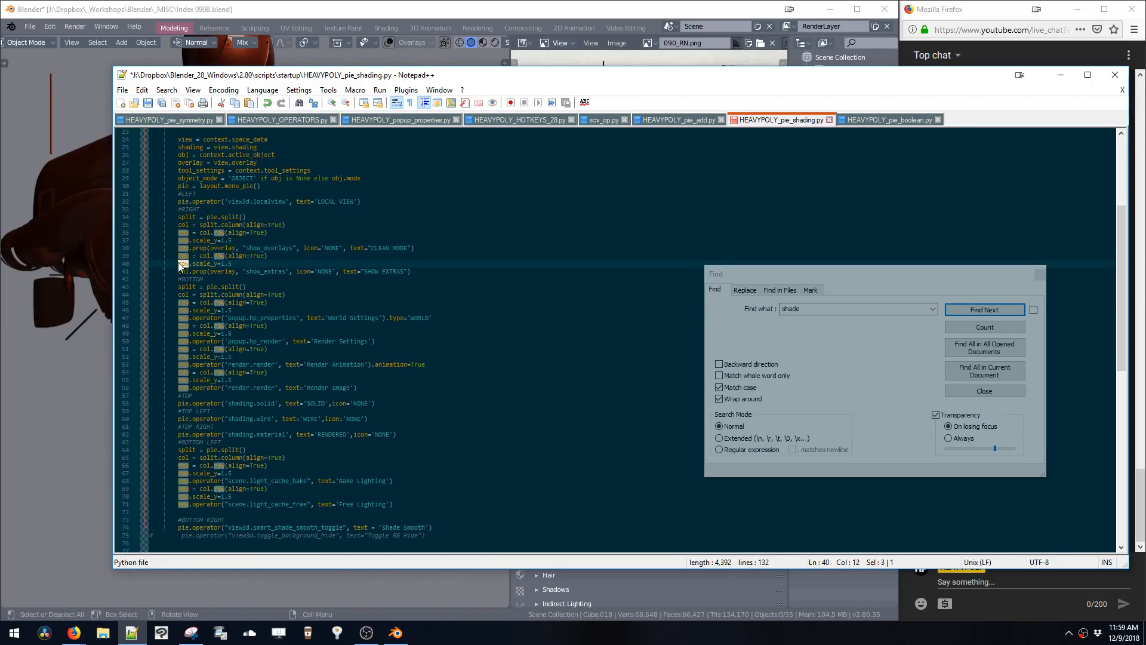
pyautogui.doubleClick(182, 271)
pyautogui.write('row')
pyautogui.hotkey('ctrl', 's')
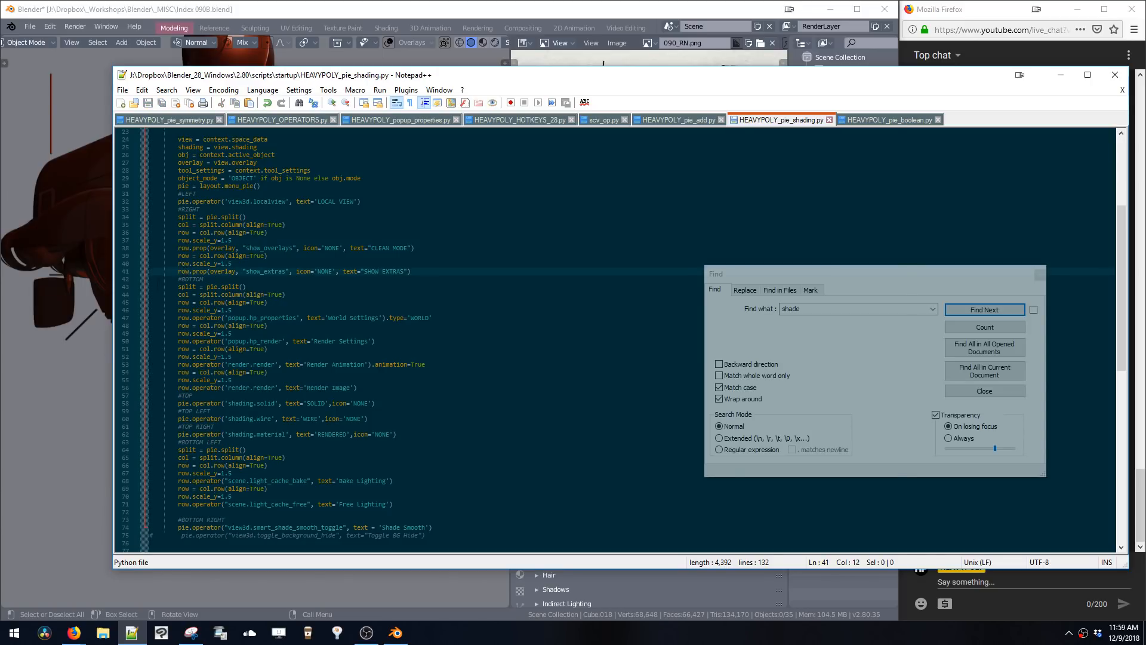
# - Switch to Blender and test CLEAN MODE in the Shading pie menu by checking and unchecking it
pyautogui.click(28, 309)
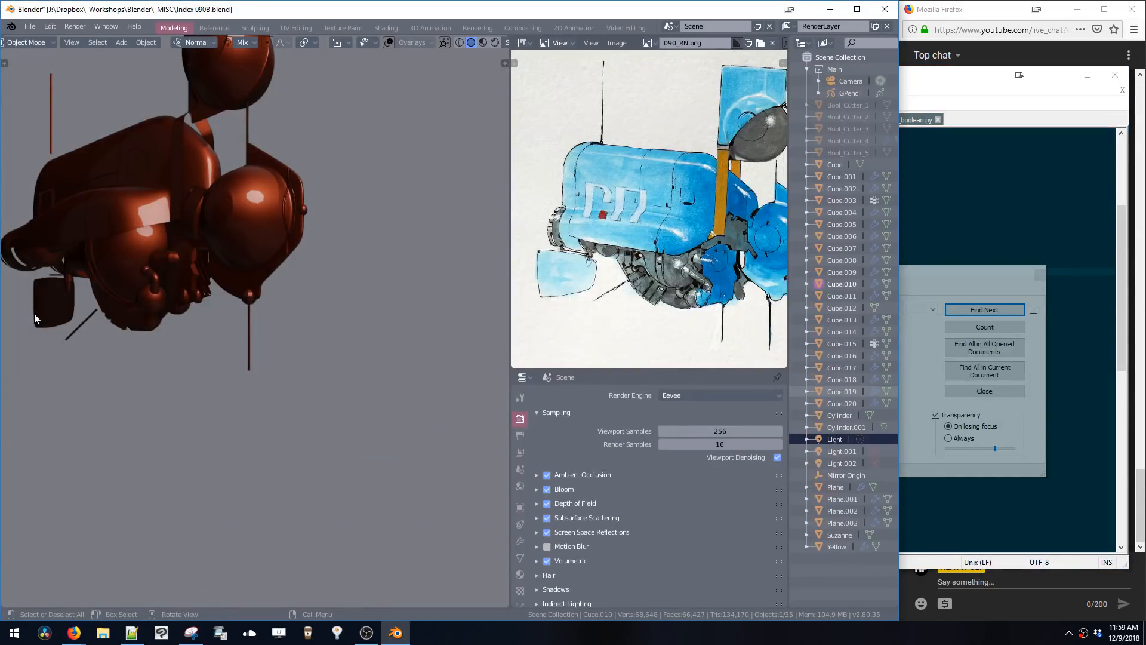
pyautogui.press('z')
pyautogui.click(443, 272)
pyautogui.press('z')
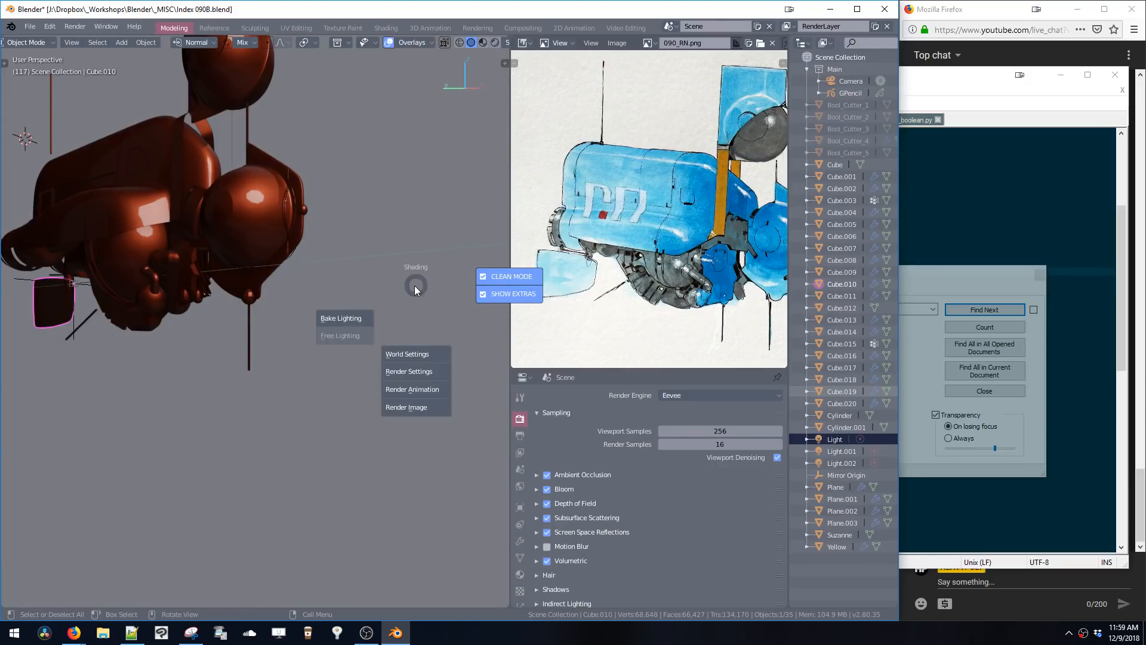
pyautogui.click(489, 275)
# - Switch the viewport to wireframe and on to RENDERED shading, and reopen and dismiss the Shading pie menu
pyautogui.hotkey('shift', 'z')
pyautogui.press('z')
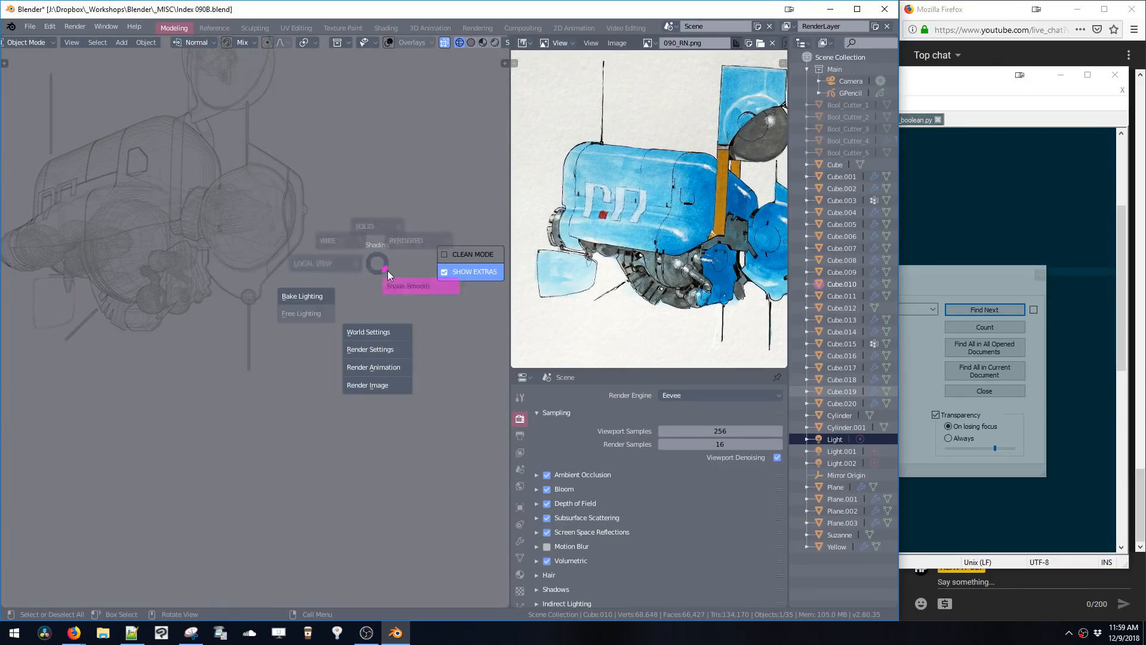
pyautogui.click(435, 222)
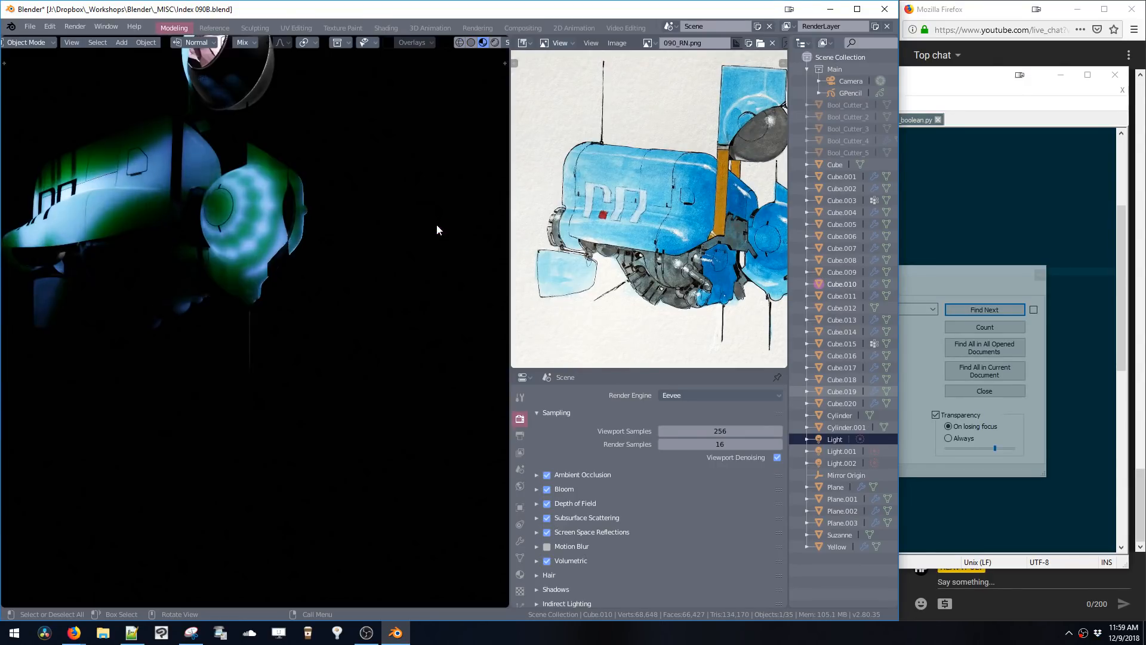
pyautogui.press('z')
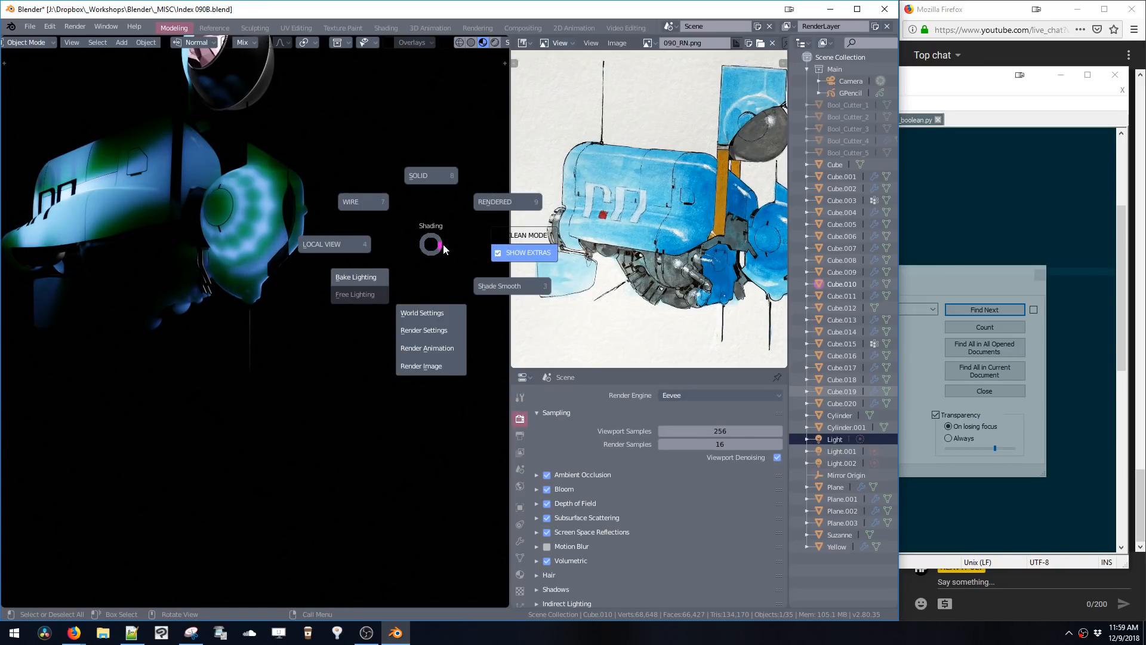
pyautogui.click(435, 244)
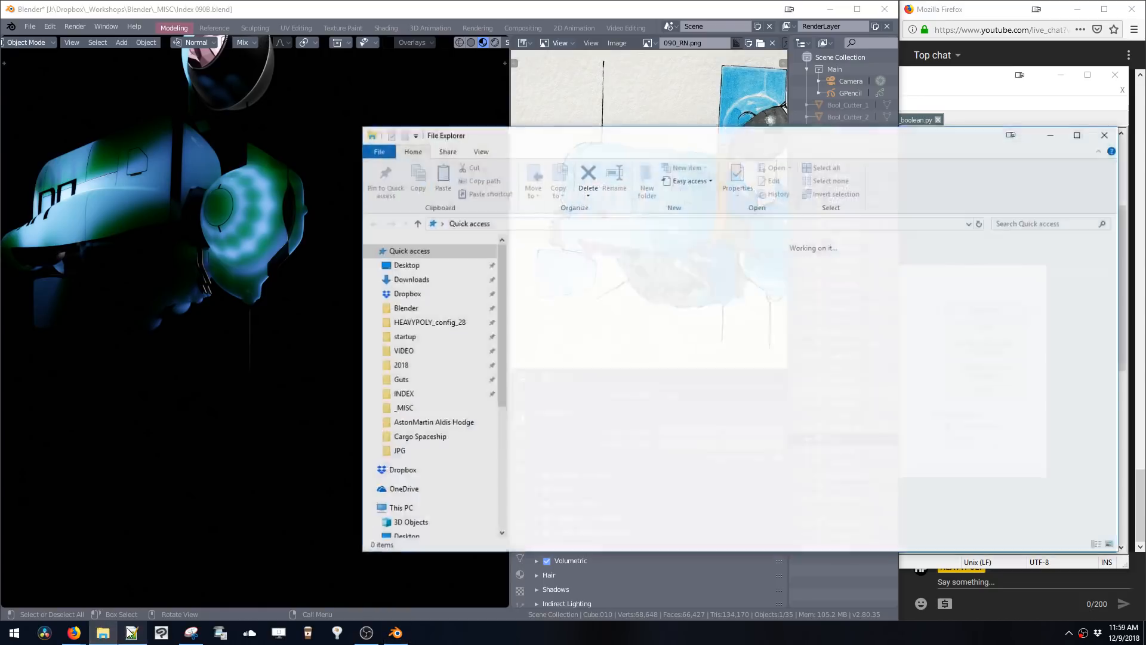
# - In Notepad++, remove icon='NONE' from the SHOW EXTRAS and CLEAN MODE lines, save the script, and return to Blender
pyautogui.click(132, 632)
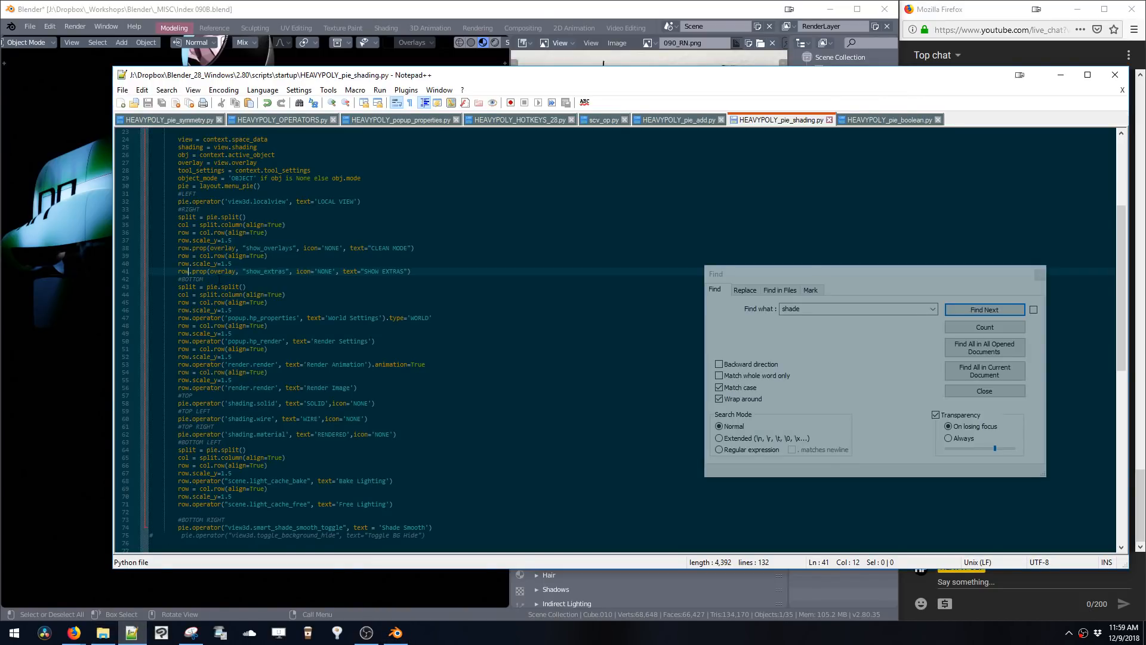
pyautogui.click(213, 271)
pyautogui.moveTo(336, 271); pyautogui.dragTo(290, 272)
pyautogui.press('Delete')
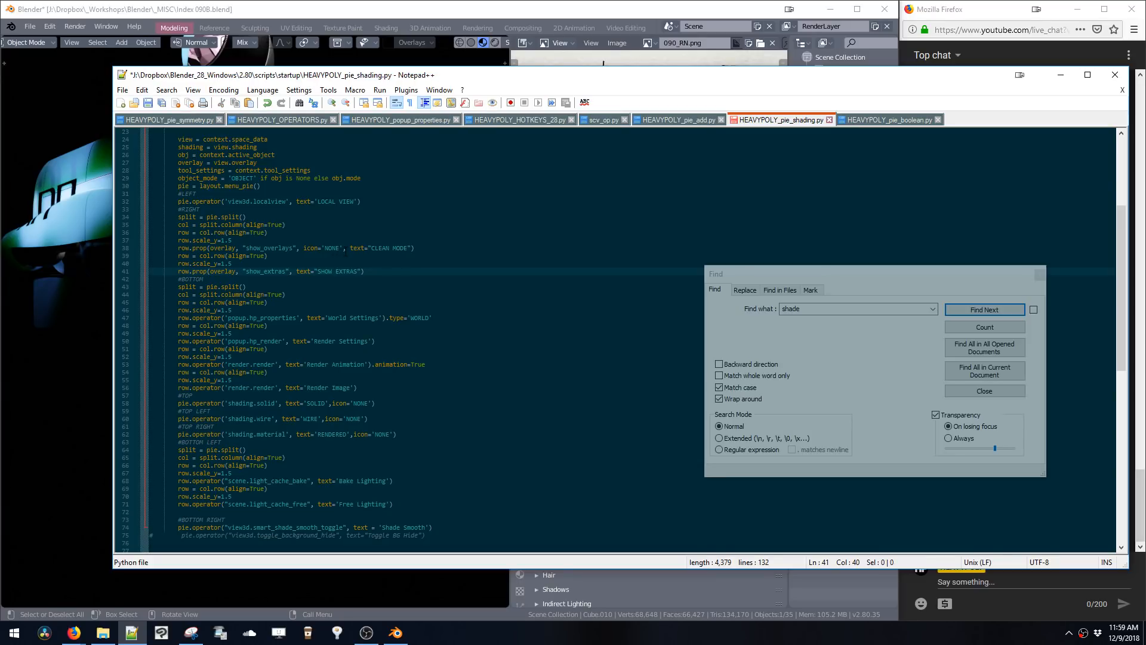
pyautogui.moveTo(346, 248); pyautogui.dragTo(296, 248)
pyautogui.press('Delete')
pyautogui.click(317, 271)
pyautogui.hotkey('ctrl', 's')
pyautogui.click(93, 302)
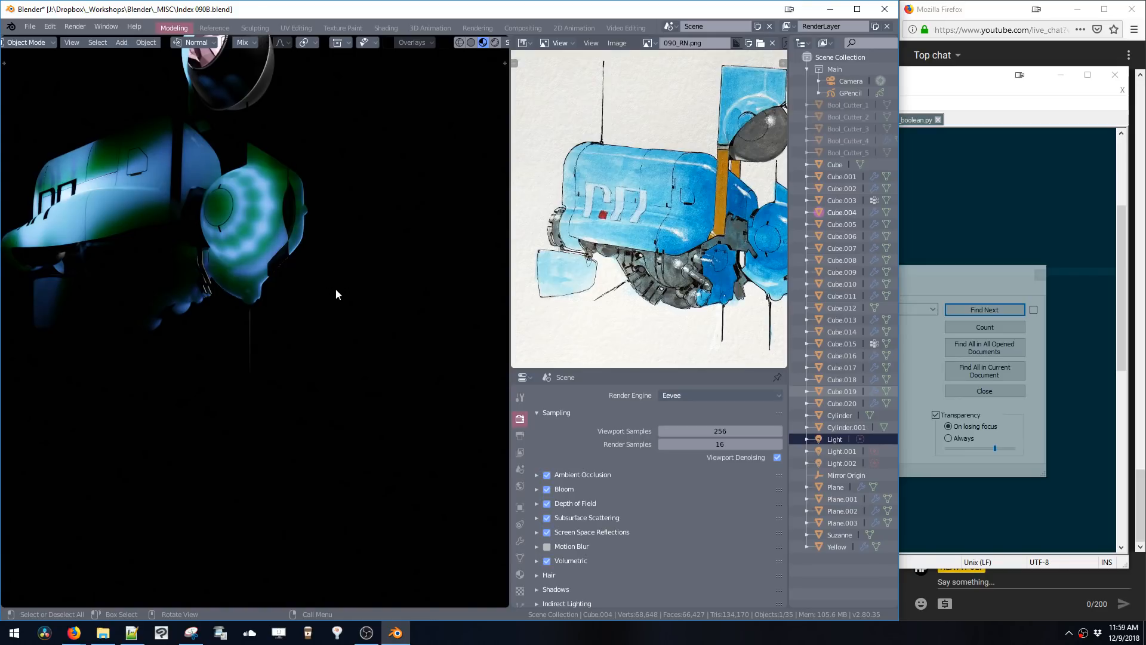
pyautogui.click(335, 289)
# - In Notepad++, add the missing comma after "show_overlays" in the CLEAN MODE line
pyautogui.click(132, 632)
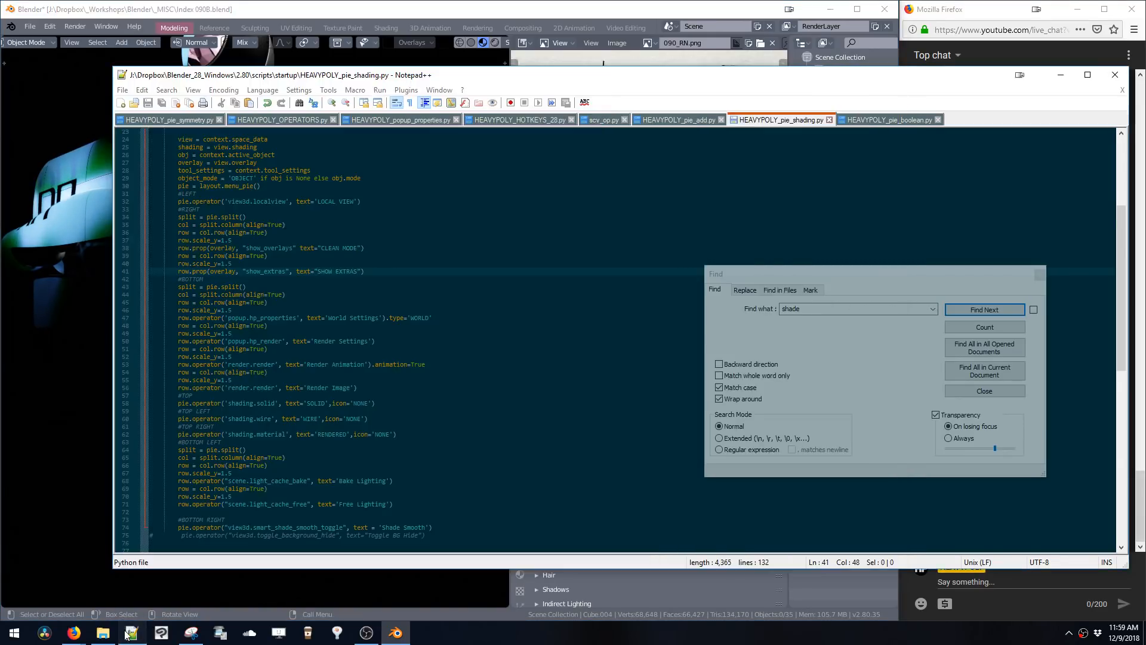
pyautogui.click(321, 263)
pyautogui.click(295, 248)
pyautogui.write(',')
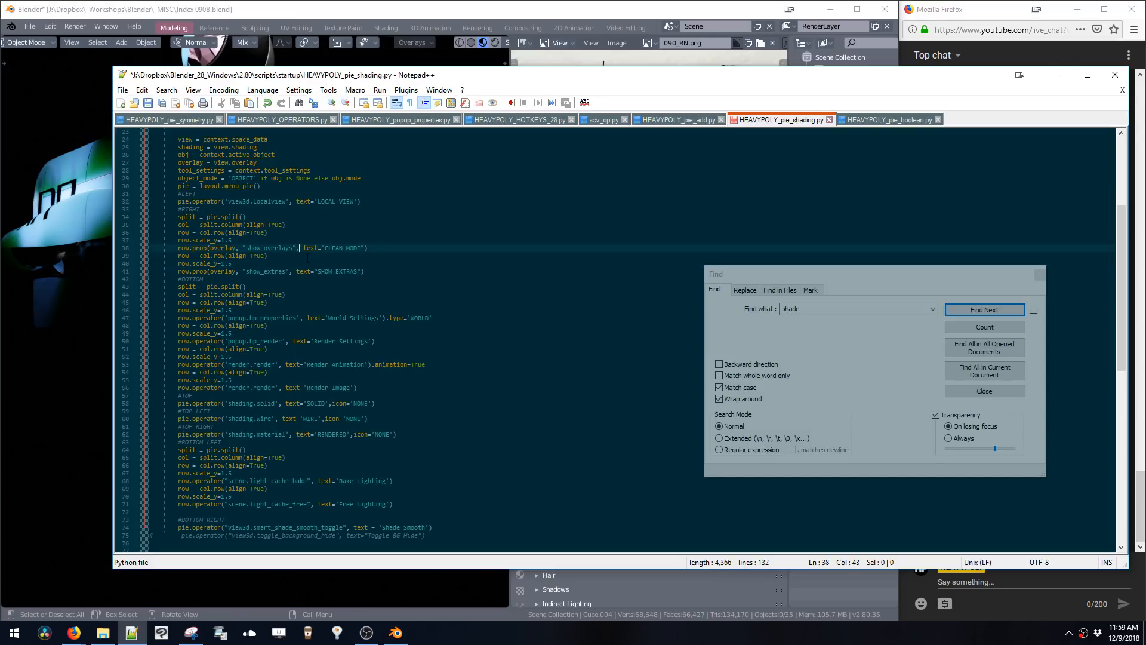
# - In Blender, toggle CLEAN MODE on and off from the Shading pie menu, uncheck SHOW EXTRAS, and reopen and dismiss the menu
pyautogui.click(97, 328)
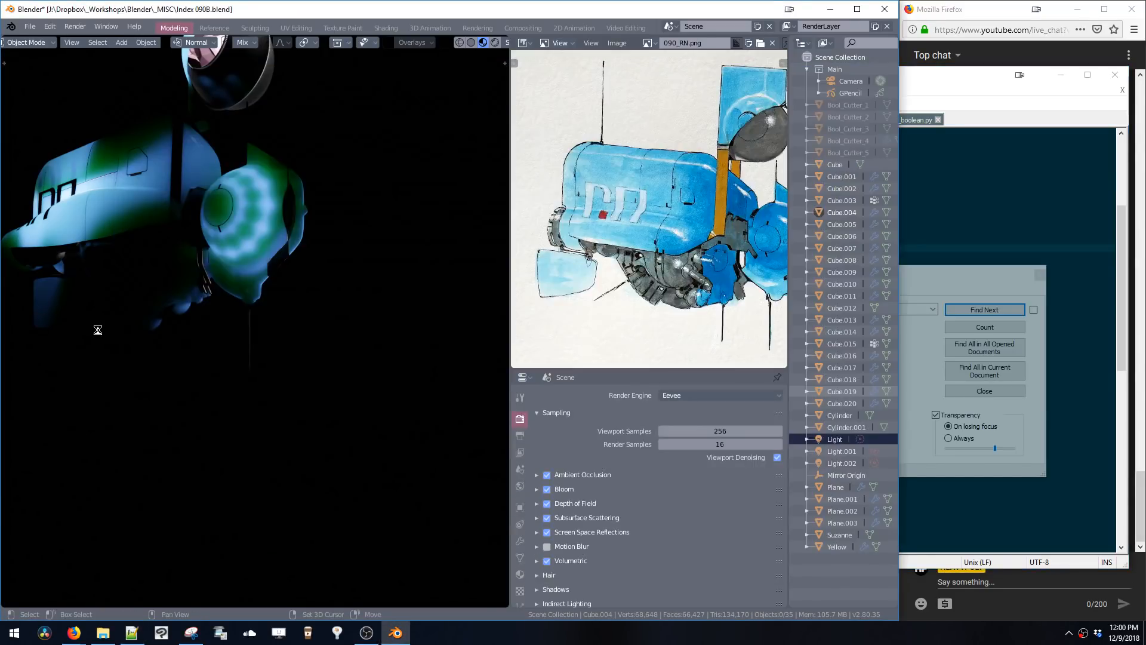
pyautogui.press('z')
pyautogui.click(262, 281)
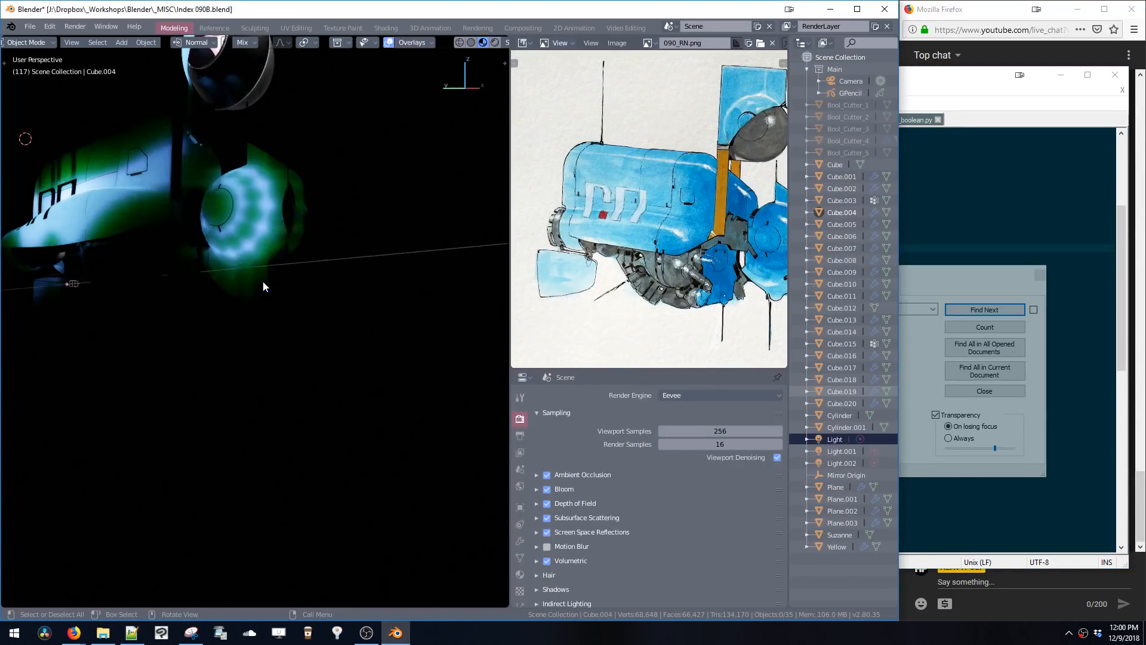
pyautogui.press('z')
pyautogui.click(330, 274)
pyautogui.press('z')
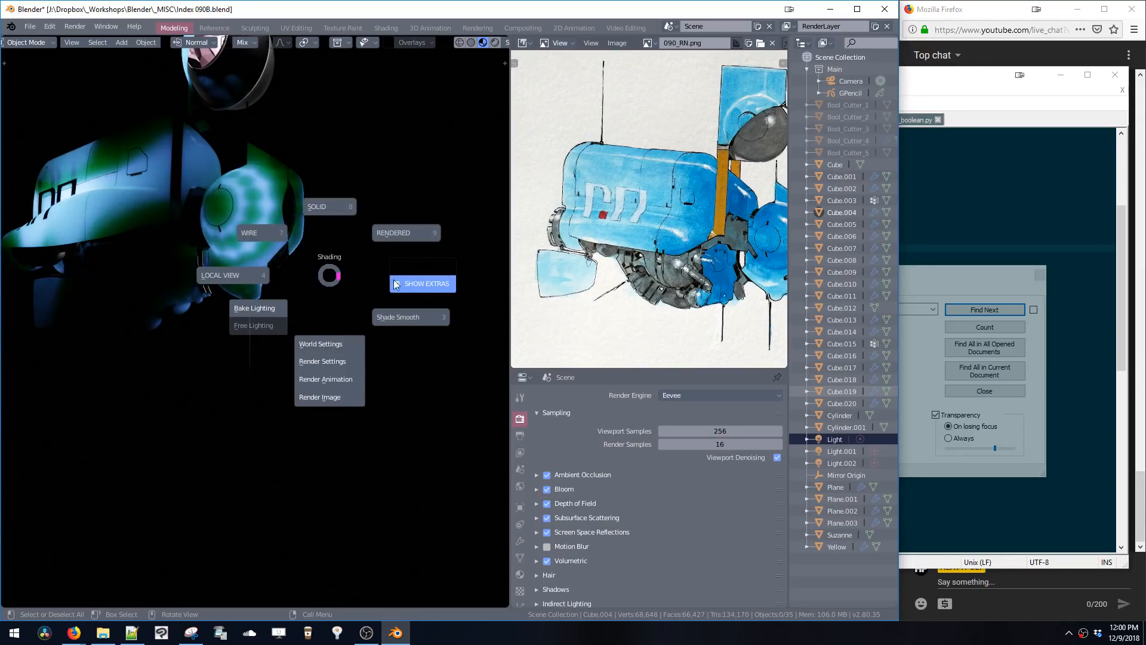
pyautogui.click(402, 281)
pyautogui.press('z')
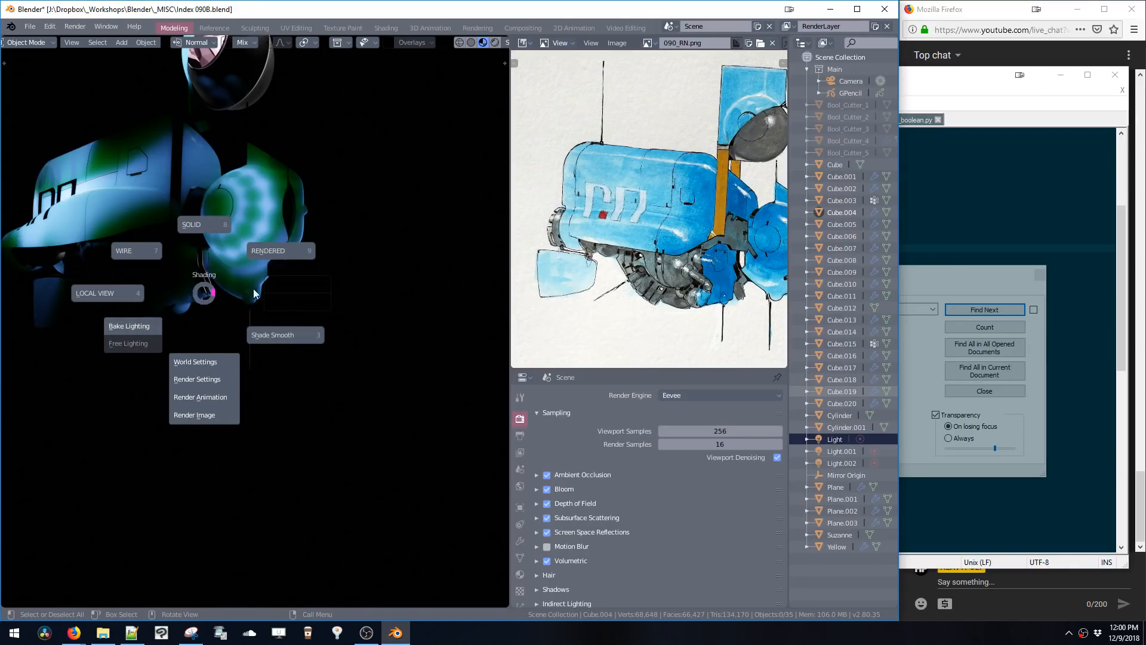
pyautogui.press('Escape')
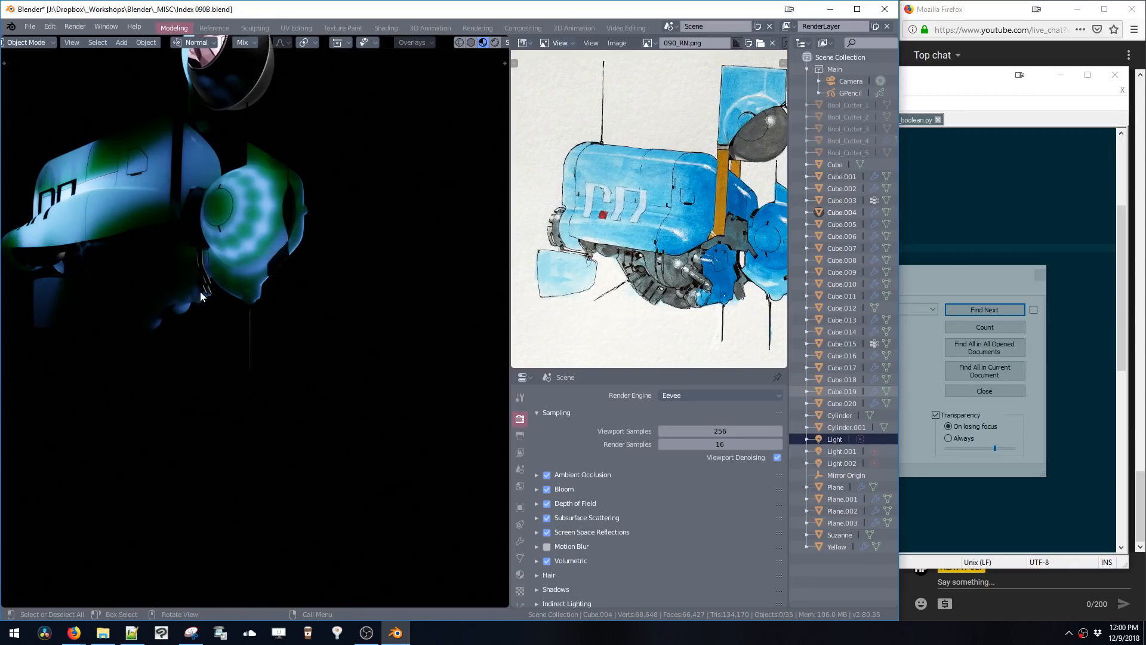
# - Review the row layout lines in the Notepad++ script, close the Find dialog, and minimize the Notepad++ and File Explorer windows
pyautogui.click(131, 633)
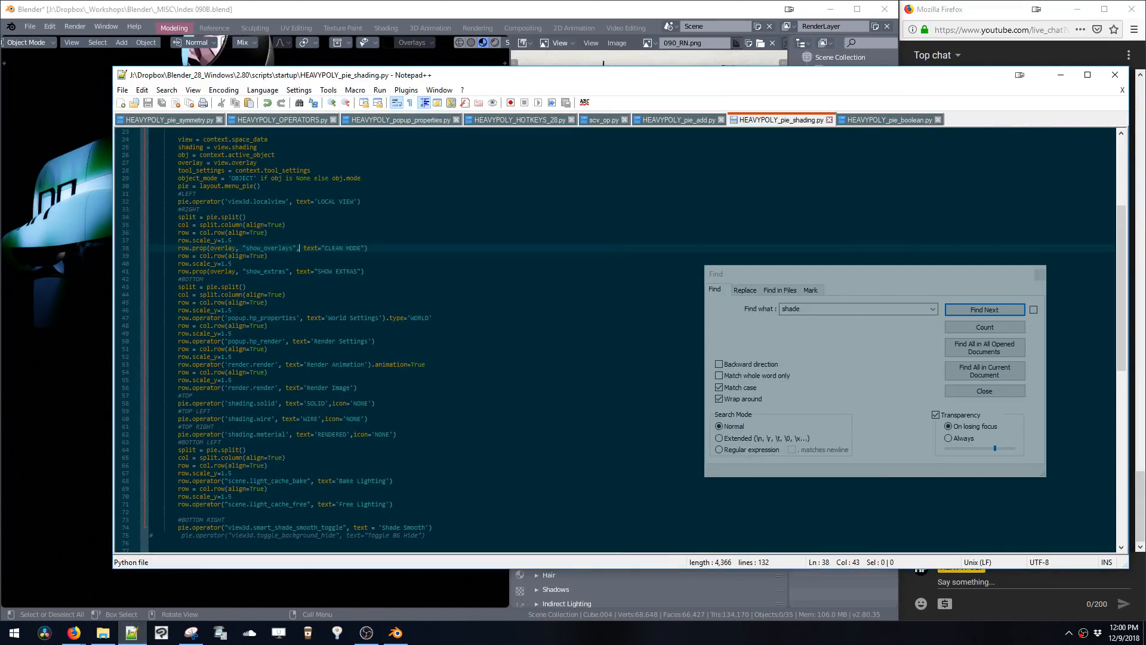
pyautogui.moveTo(232, 310); pyautogui.dragTo(154, 295)
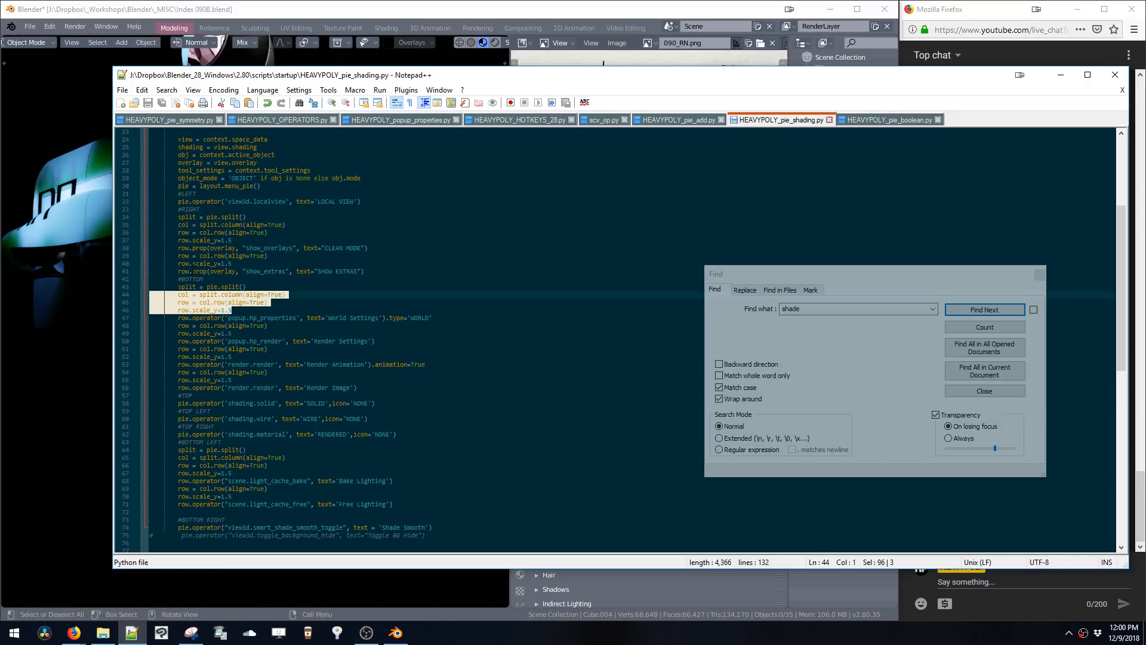
pyautogui.doubleClick(201, 271)
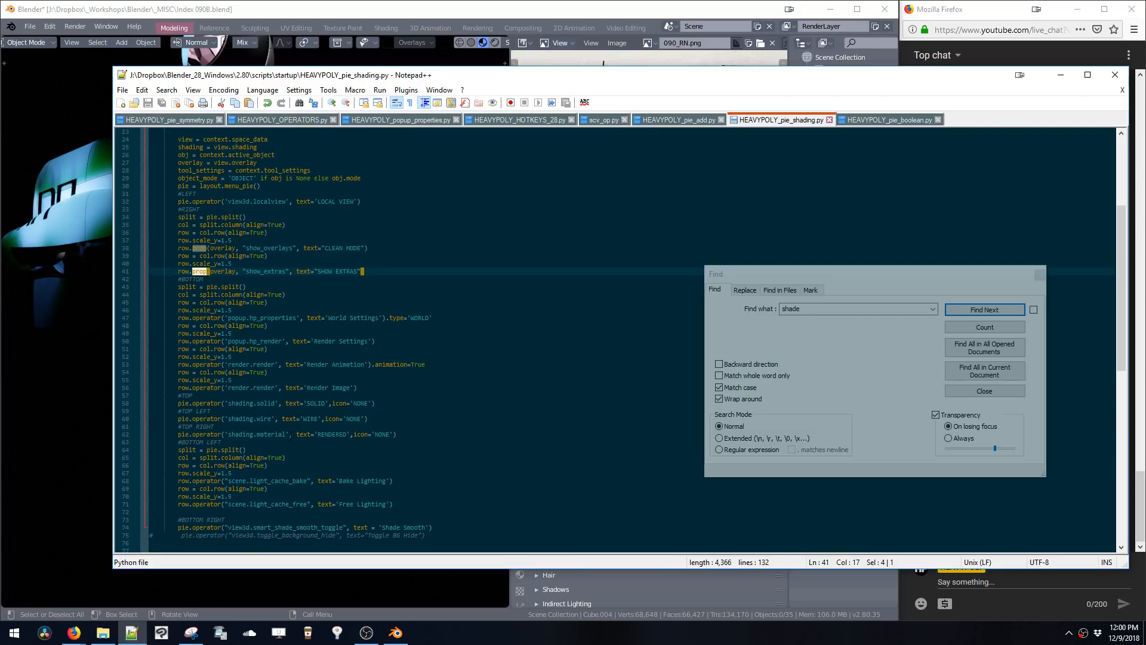
pyautogui.click(1039, 276)
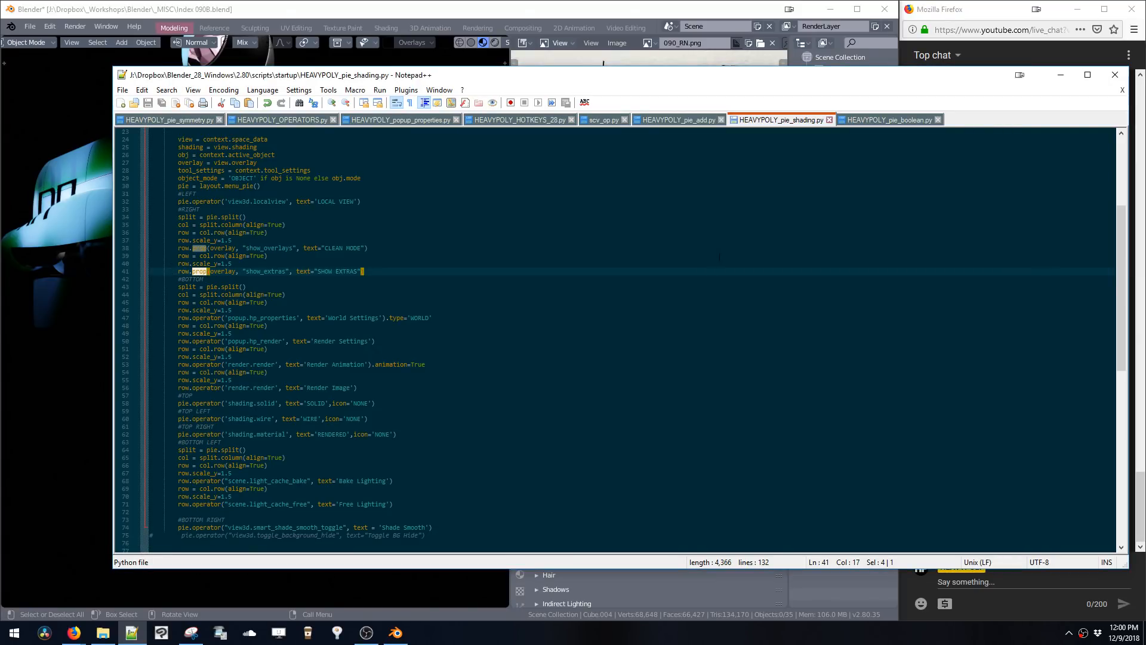
pyautogui.click(714, 279)
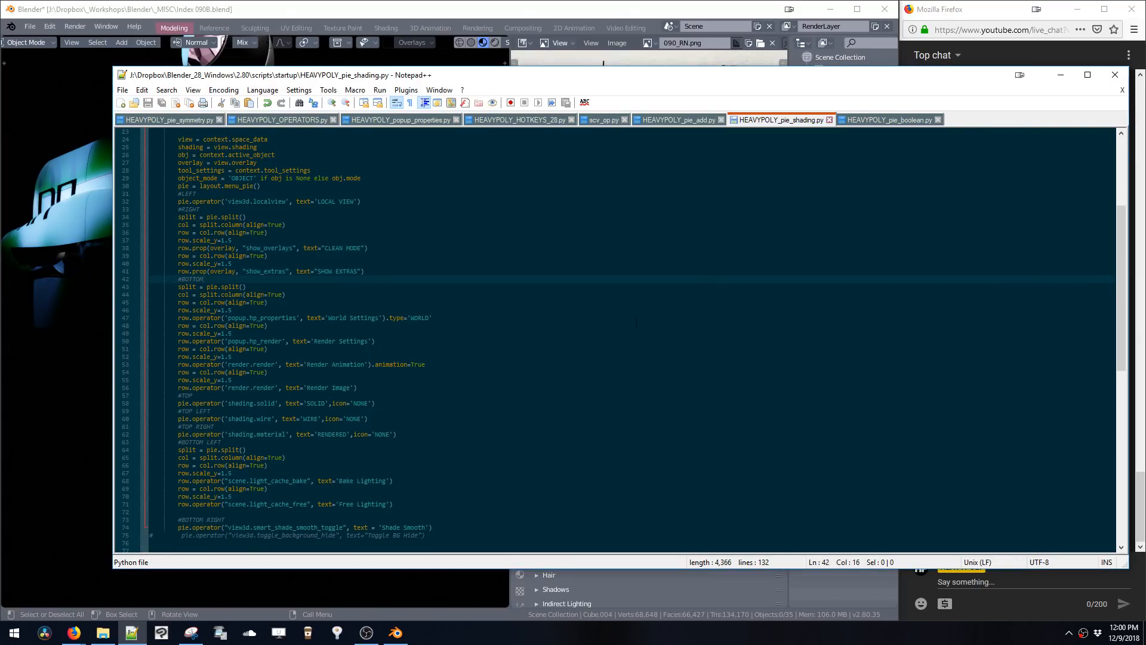
pyautogui.click(1061, 75)
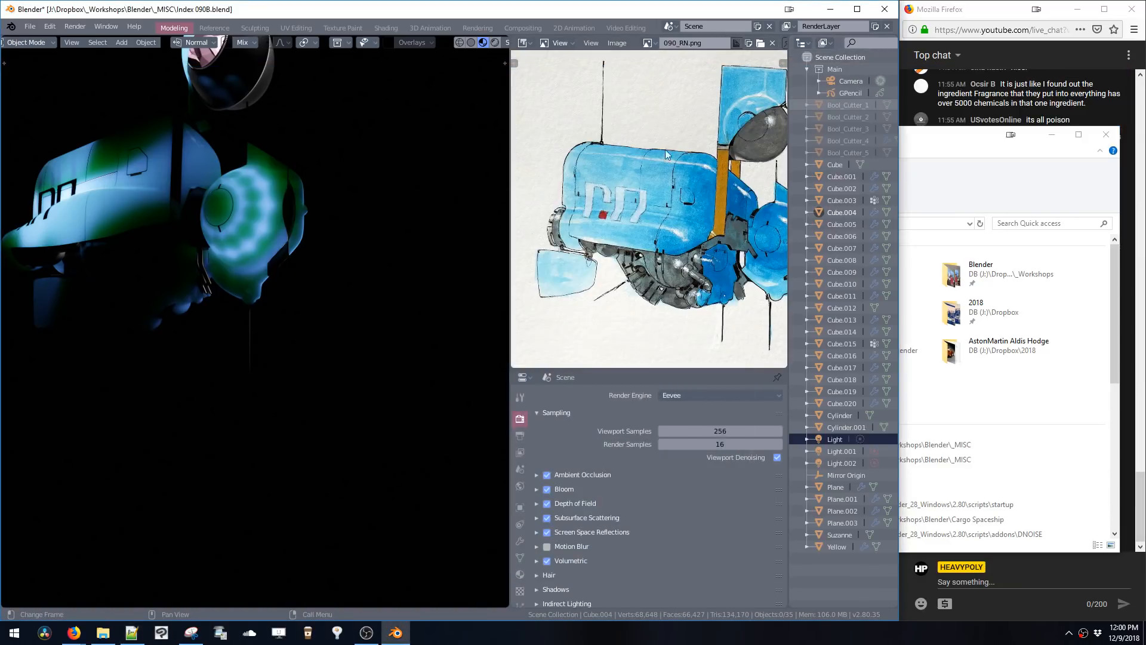
pyautogui.click(1052, 134)
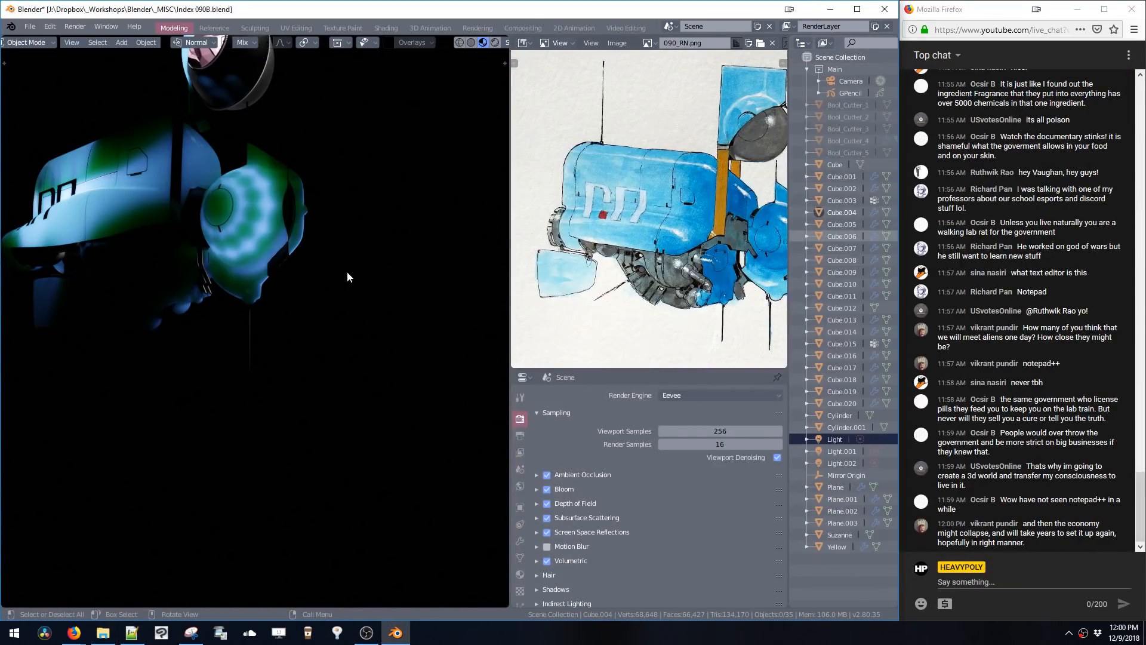
# - Turn the viewport overlays on in the rendered view and switch to the live chat in Firefox
pyautogui.moveTo(347, 271); pyautogui.dragTo(317, 259, button='middle')
pyautogui.hotkey('shift', 'alt', 'z')
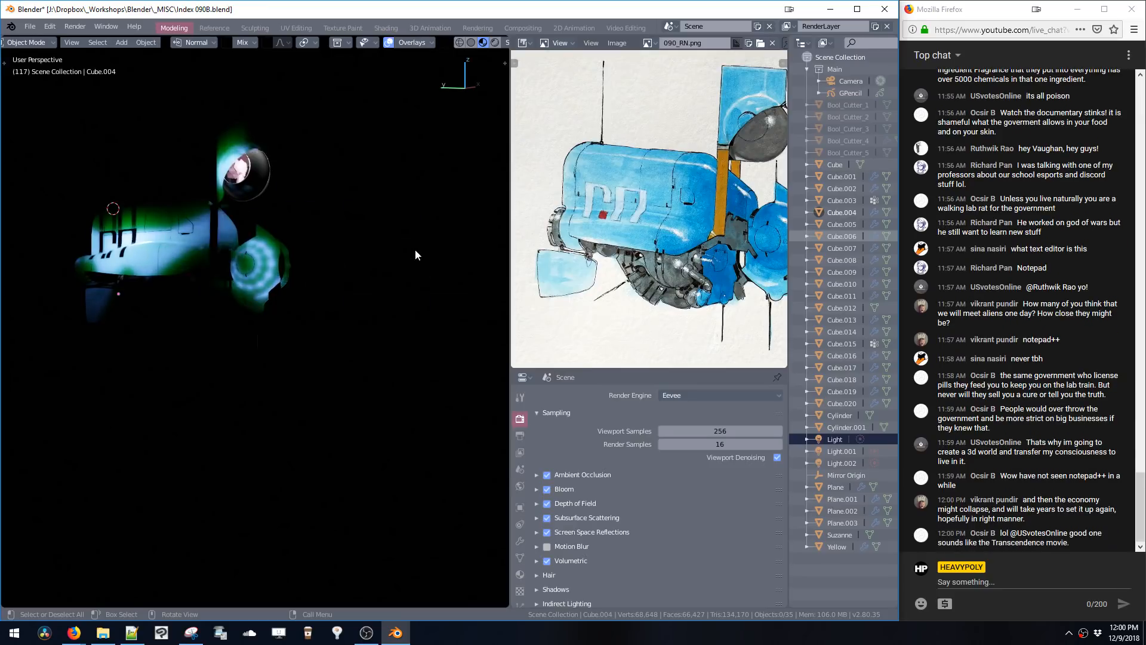
pyautogui.scroll(6, 279, 275)
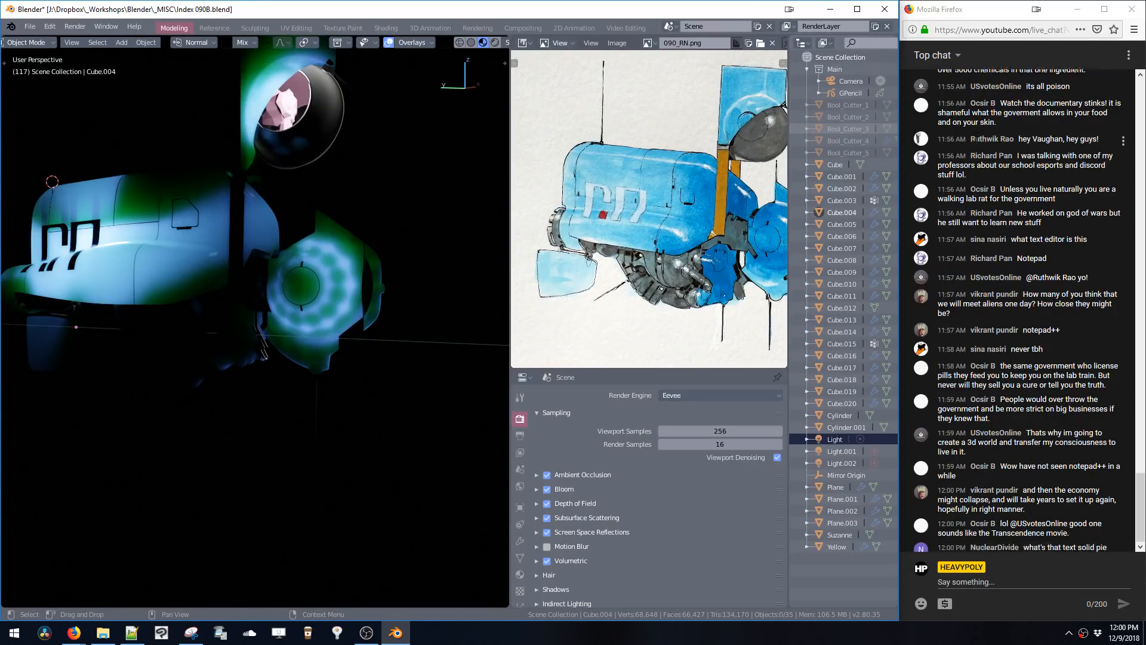
pyautogui.click(971, 119)
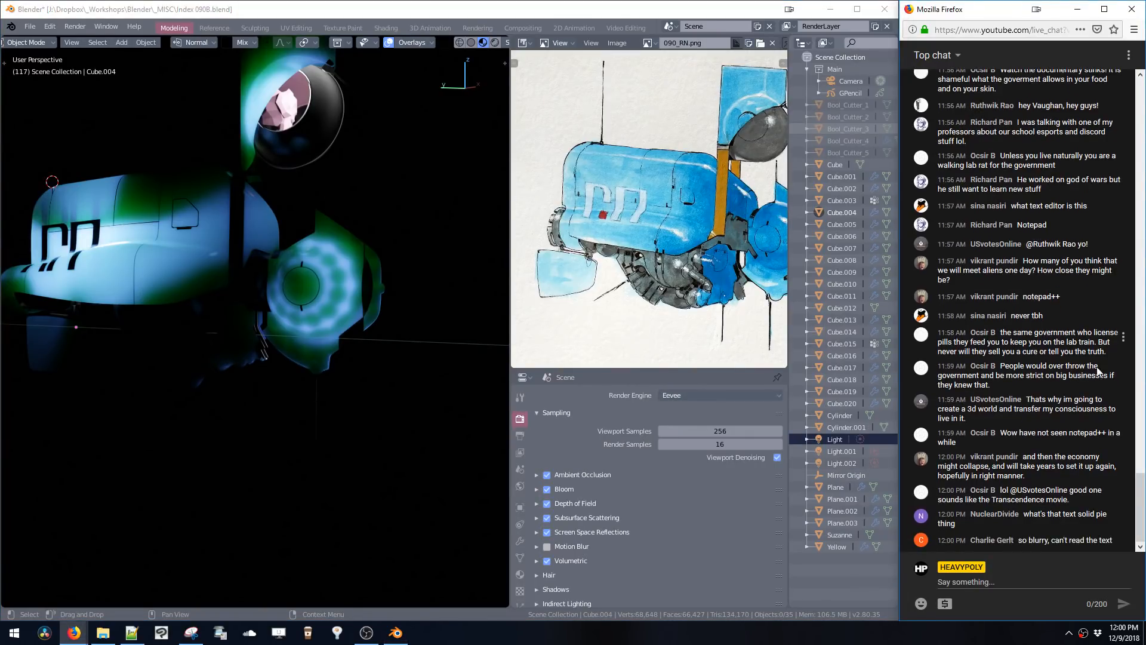
# - Go back in the live chat and read the earlier viewer messages from about 11:55 to 11:57 AM
pyautogui.scroll(3, 1141, 474)
pyautogui.scroll(3, 1141, 475)
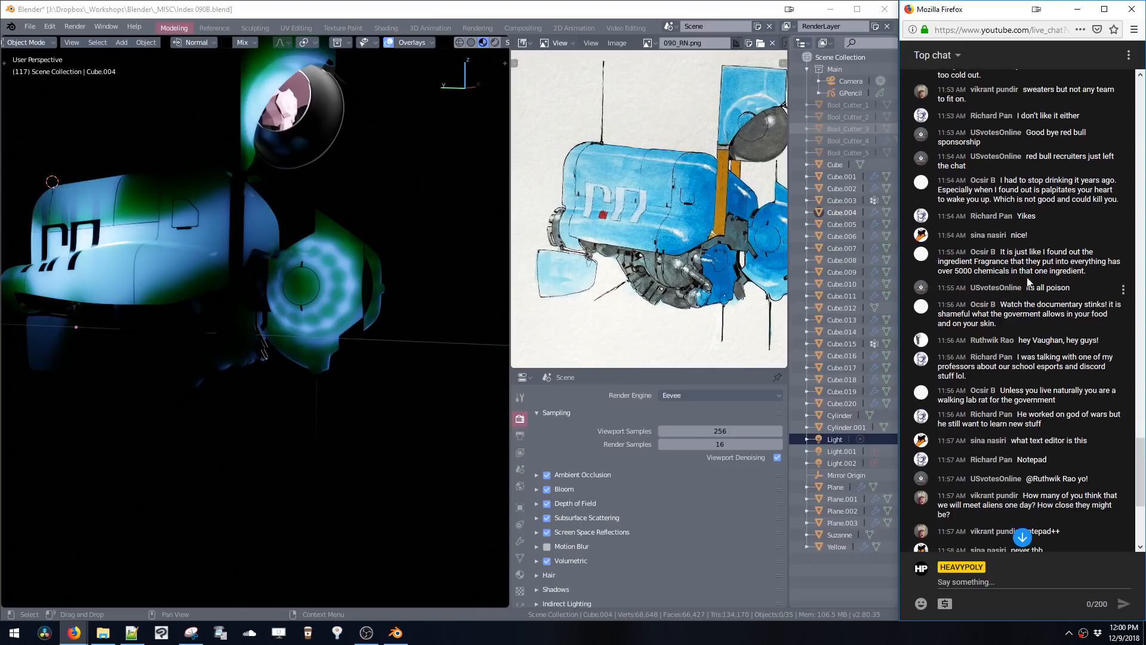
pyautogui.moveTo(980, 251); pyautogui.dragTo(1089, 284)
pyautogui.click(1070, 275)
pyautogui.moveTo(972, 261); pyautogui.dragTo(1036, 305)
pyautogui.click(971, 261)
pyautogui.click(1037, 330)
pyautogui.moveTo(975, 368); pyautogui.dragTo(988, 378)
pyautogui.click(988, 378)
pyautogui.moveTo(1017, 413); pyautogui.dragTo(1019, 389)
pyautogui.click(1025, 423)
pyautogui.click(1017, 414)
pyautogui.click(1019, 388)
pyautogui.moveTo(1144, 469); pyautogui.dragTo(1141, 484)
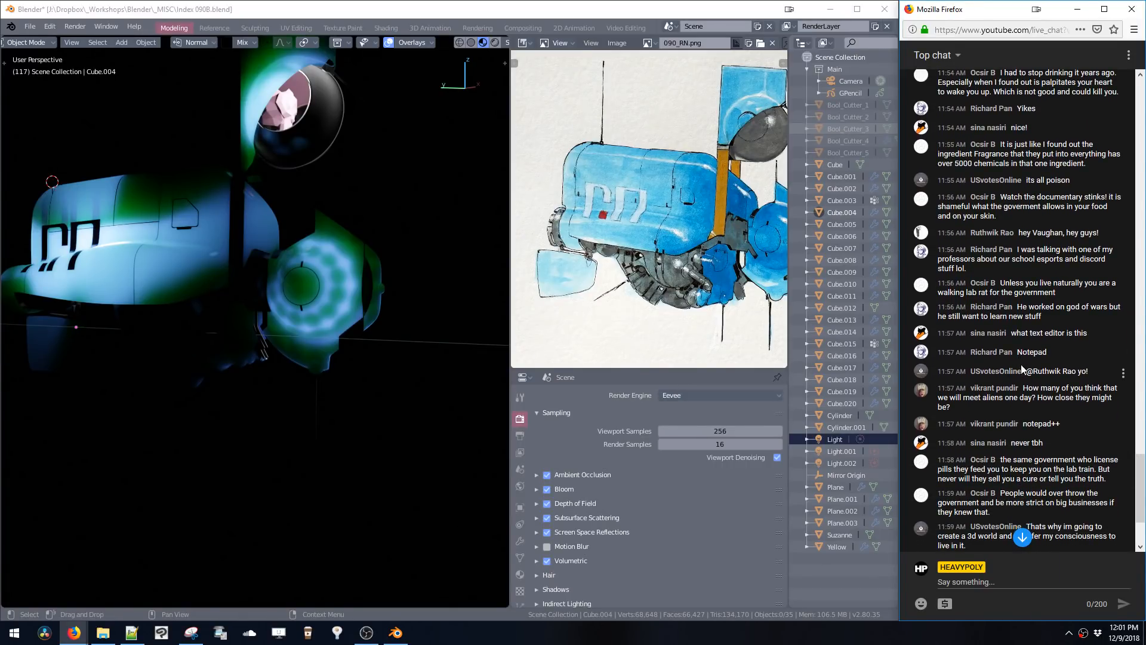
# - Read the chat messages from 11:57 to 11:59 AM and return the chat to its newest messages
pyautogui.moveTo(1023, 387); pyautogui.dragTo(1042, 442)
pyautogui.click(1060, 444)
pyautogui.click(1041, 442)
pyautogui.moveTo(1000, 459); pyautogui.dragTo(1010, 512)
pyautogui.click(1031, 520)
pyautogui.click(991, 478)
pyautogui.click(1021, 515)
pyautogui.moveTo(1058, 527); pyautogui.dragTo(967, 545)
pyautogui.click(1023, 537)
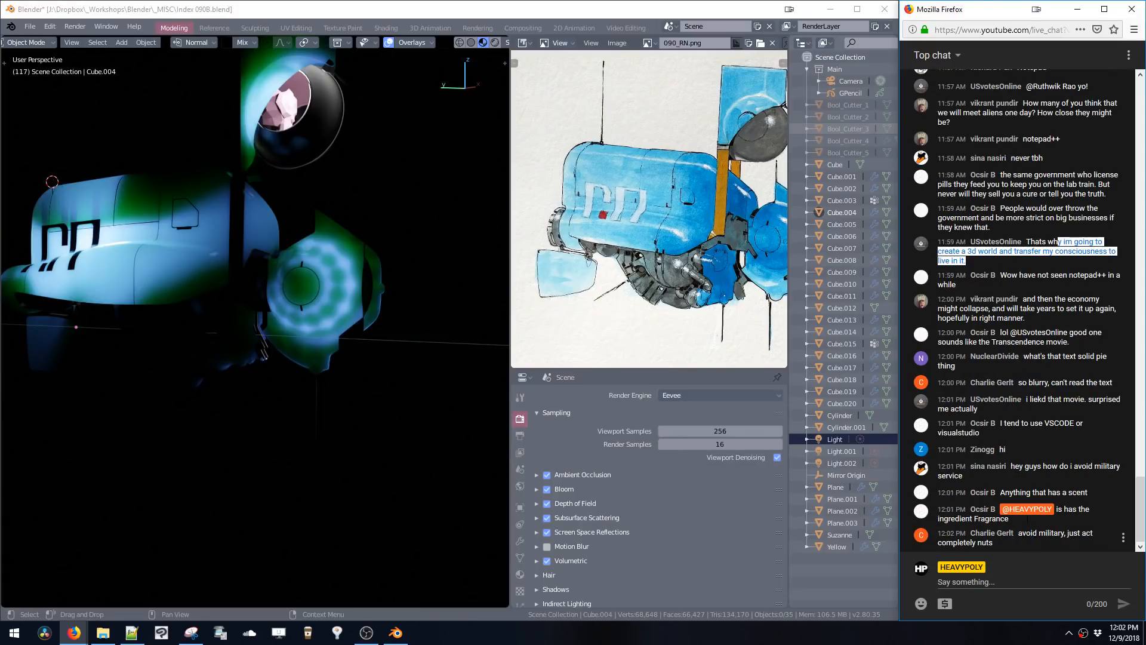
# - Read the newer chat messages from 12:00 PM up to the comment about using VSCODE or visualstudio
pyautogui.click(990, 252)
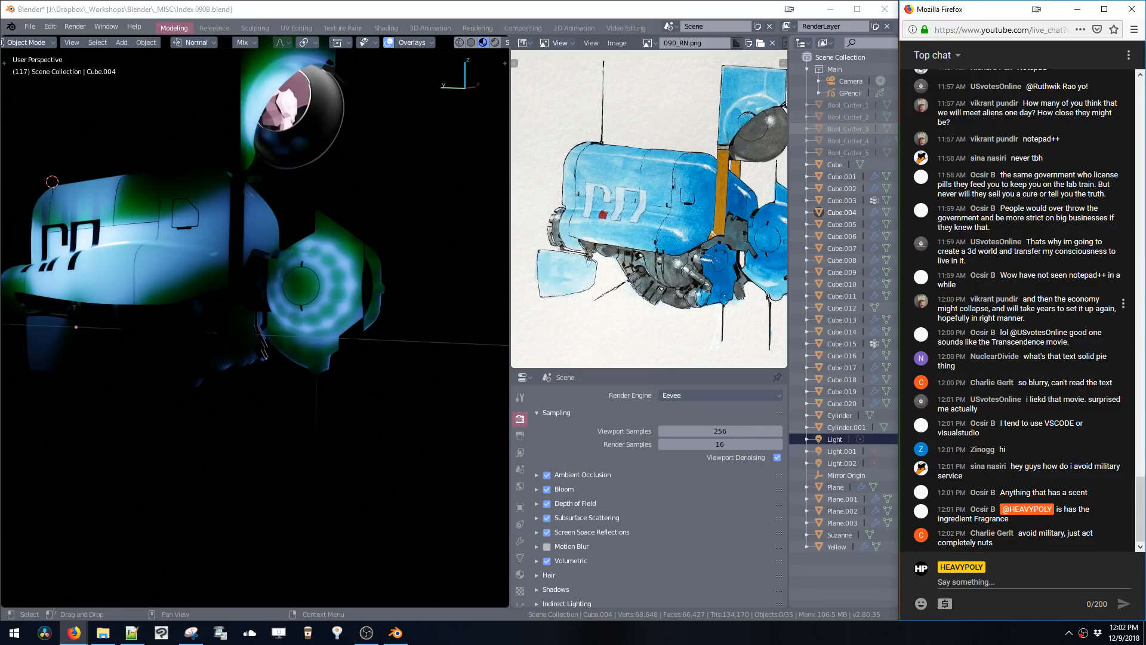
pyautogui.moveTo(985, 308); pyautogui.dragTo(1041, 380)
pyautogui.click(1046, 382)
pyautogui.moveTo(1031, 357); pyautogui.dragTo(1047, 382)
pyautogui.click(1048, 383)
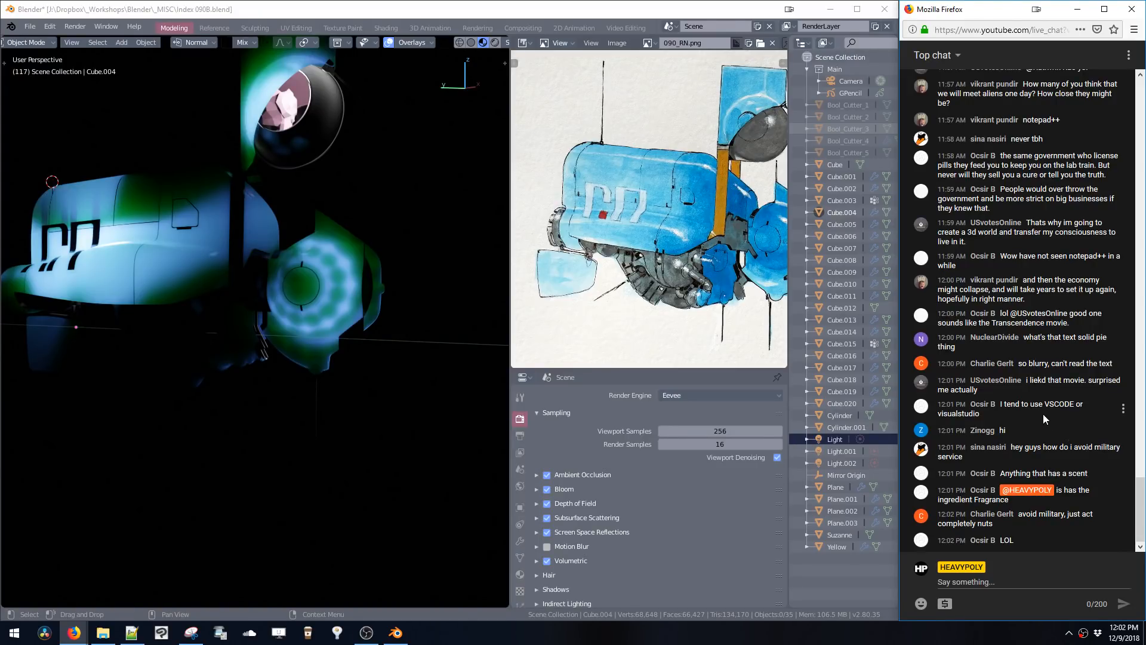
pyautogui.moveTo(1016, 405); pyautogui.dragTo(1044, 417)
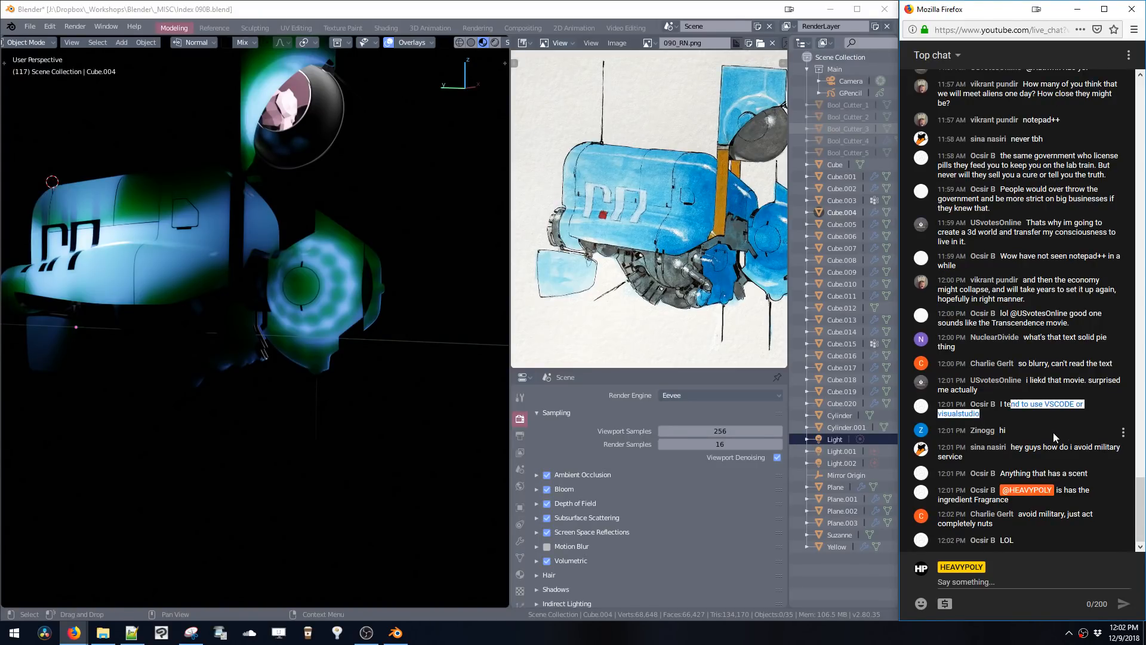
pyautogui.click(1052, 432)
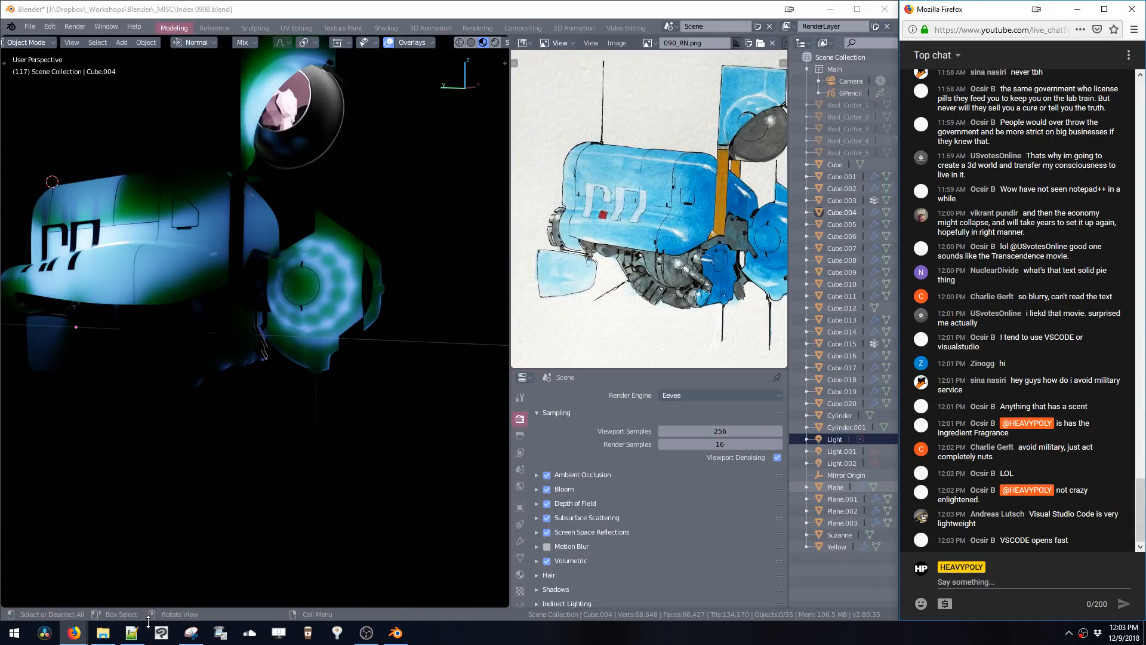
# - Search Windows for Visual Studio, launch it, and exit from its sign-in dialog
pyautogui.click(2, 638)
pyautogui.click(3, 637)
pyautogui.write('vs')
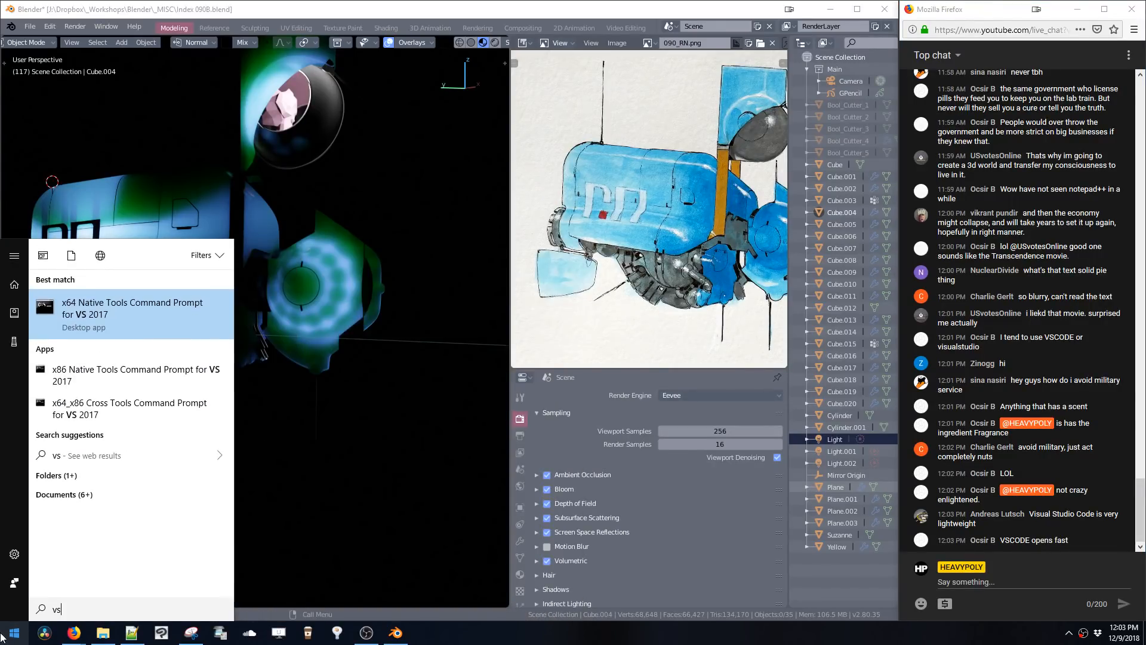
pyautogui.write('cod')
pyautogui.press('BackSpace')
pyautogui.press('BackSpace')
pyautogui.press('BackSpace')
pyautogui.press('BackSpace')
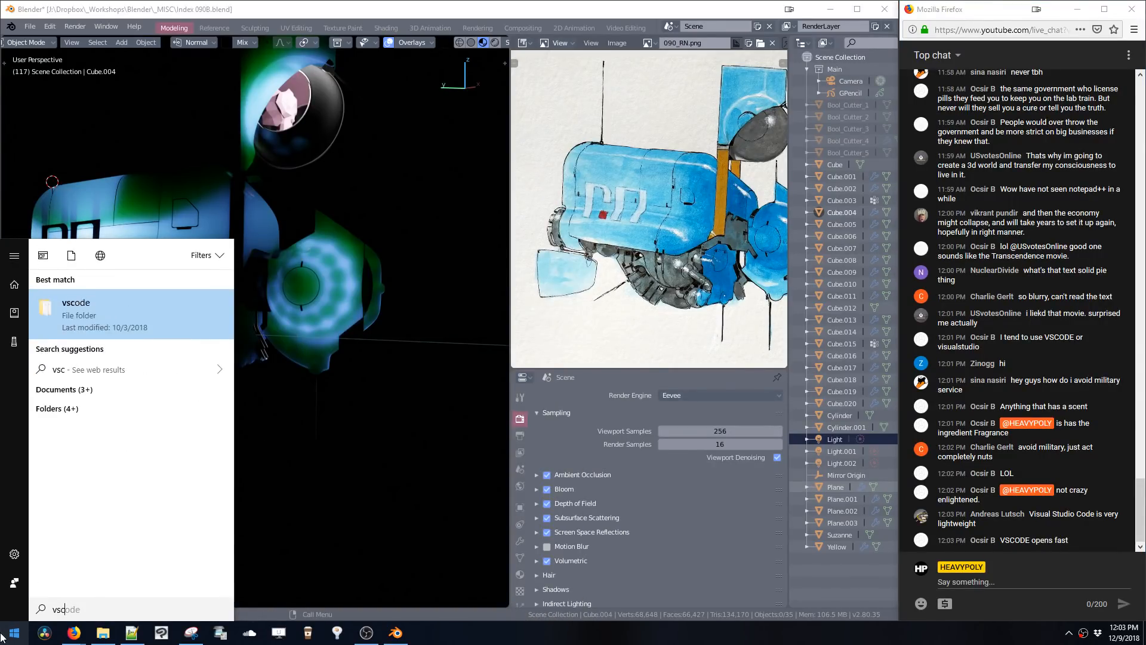
pyautogui.write('isual')
pyautogui.press('Return')
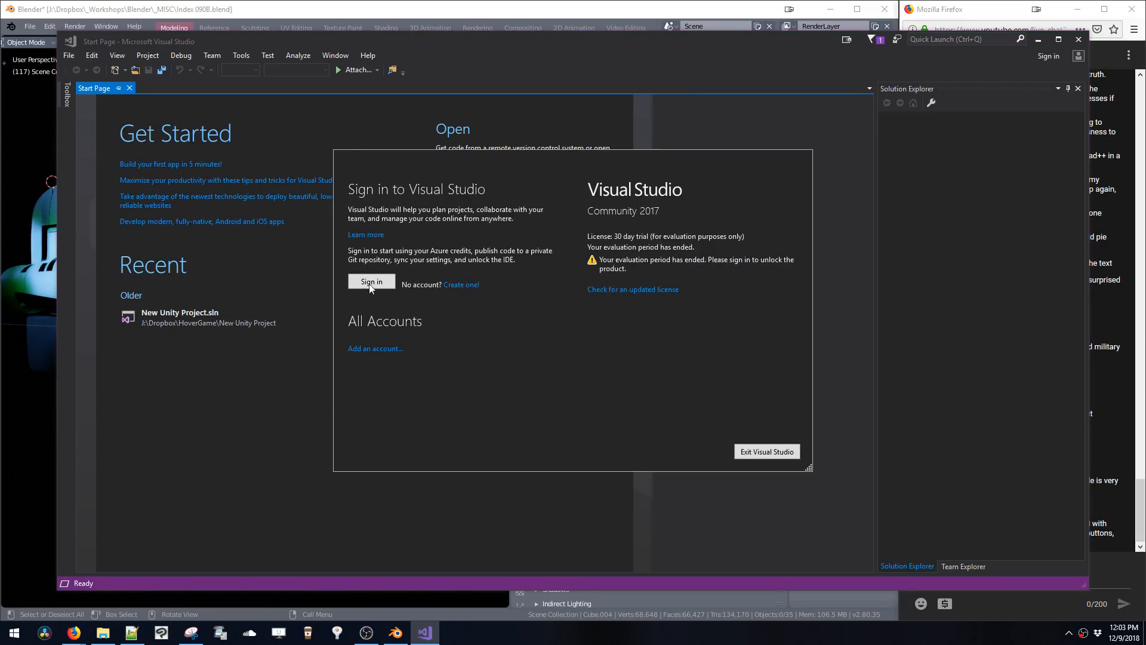
pyautogui.click(761, 453)
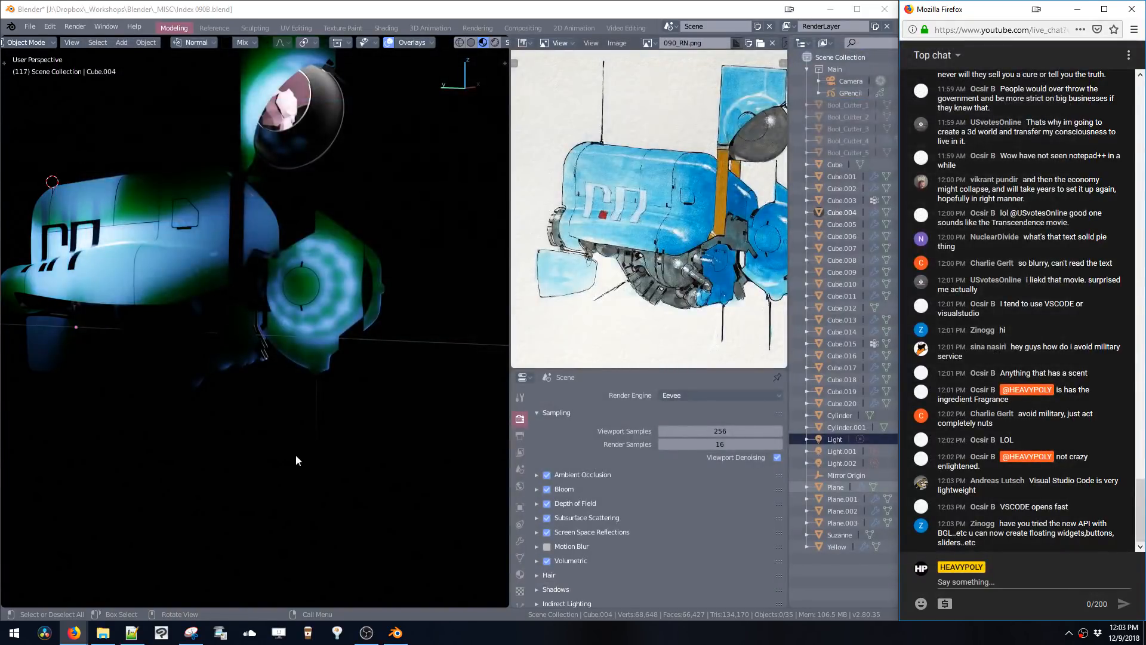
# - Switch to Notepad++, close and relaunch it, and move its window down to uncover Blender and the chat
pyautogui.click(132, 632)
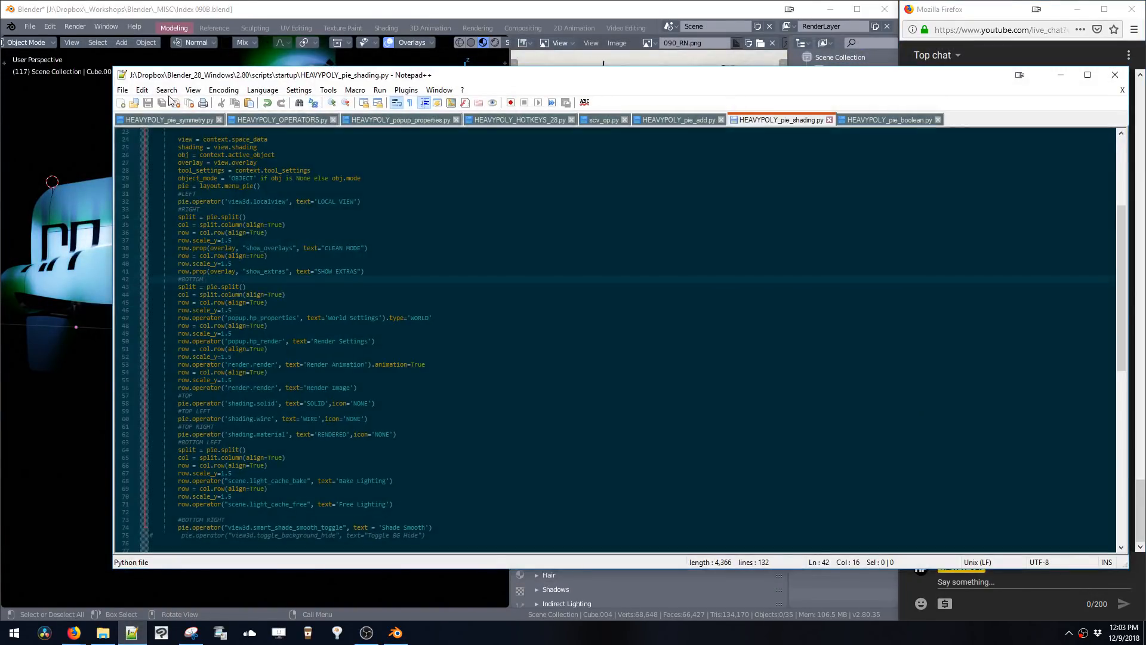
pyautogui.click(123, 89)
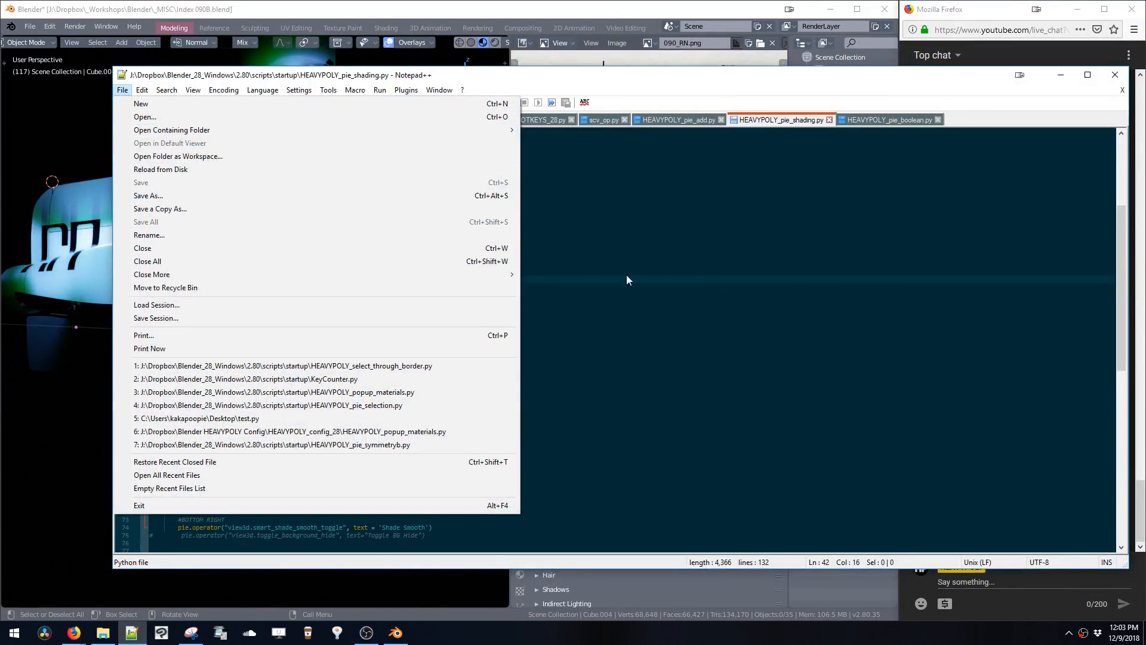
pyautogui.rightClick(132, 632)
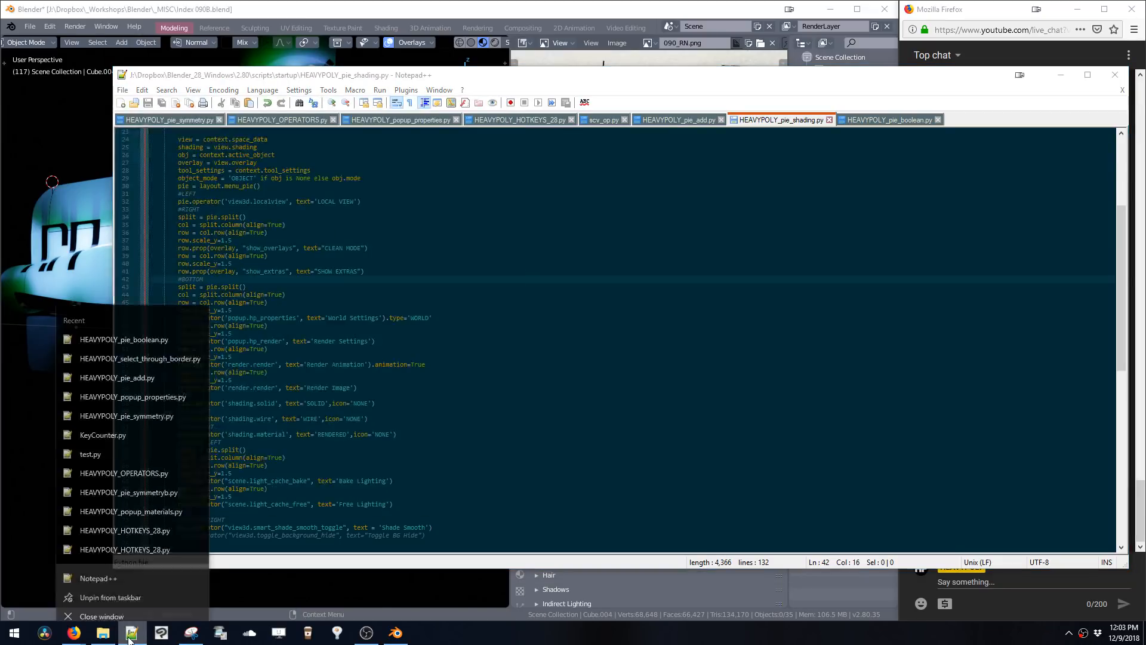
pyautogui.click(113, 588)
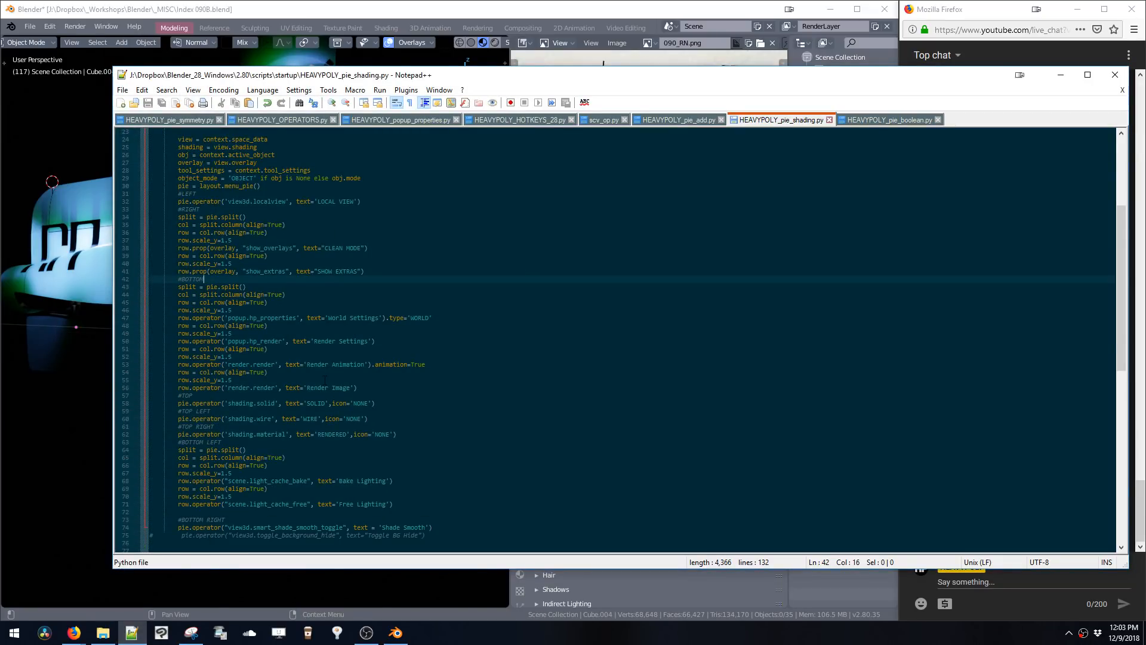
pyautogui.rightClick(132, 632)
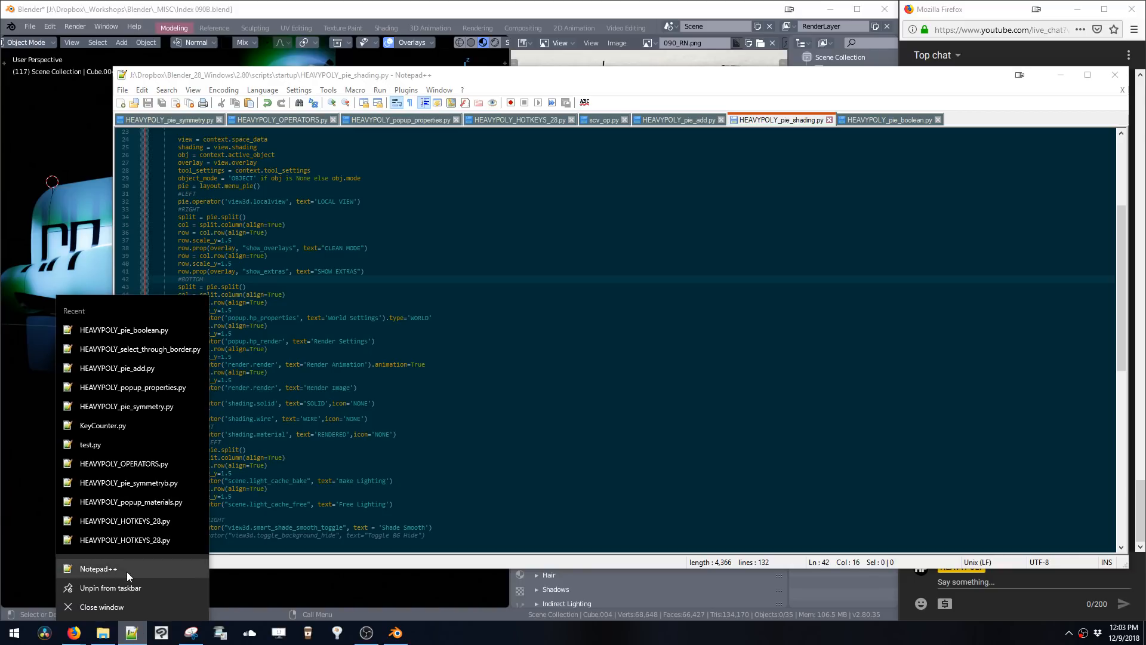
pyautogui.click(113, 569)
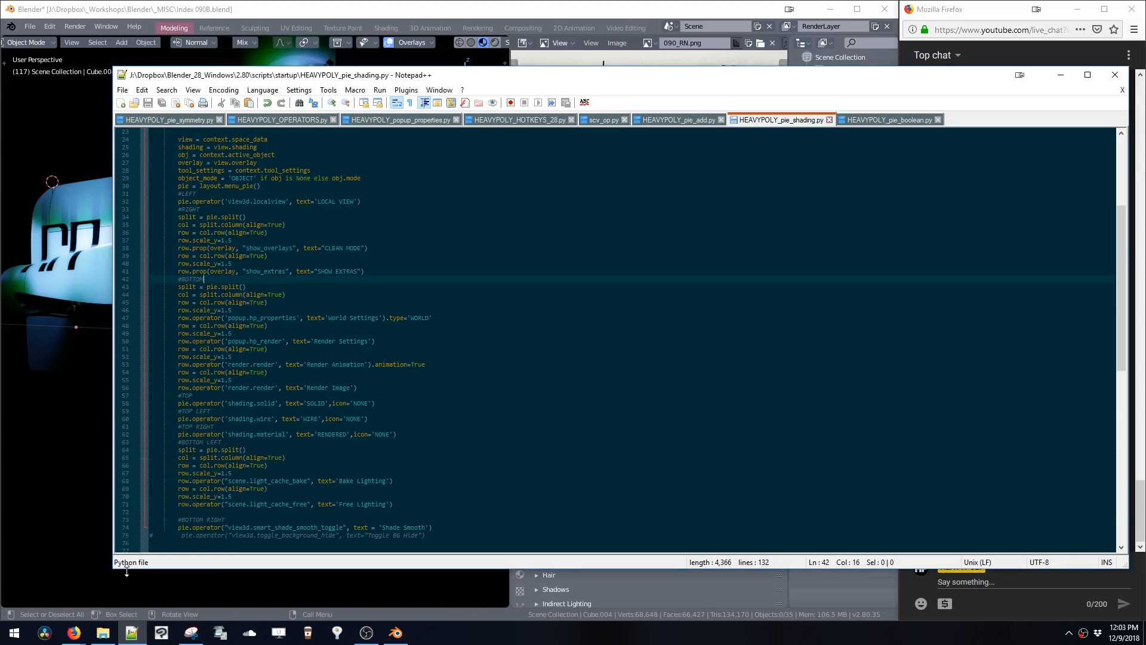
pyautogui.doubleClick(123, 77)
pyautogui.click(132, 632)
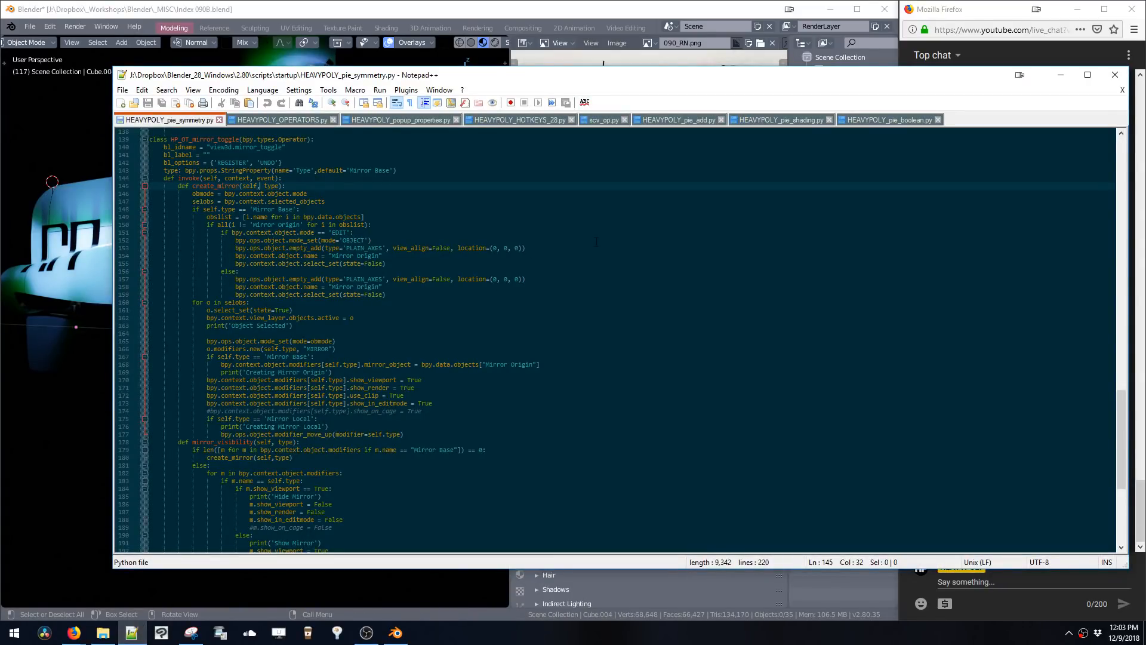
pyautogui.moveTo(971, 82); pyautogui.dragTo(687, 593)
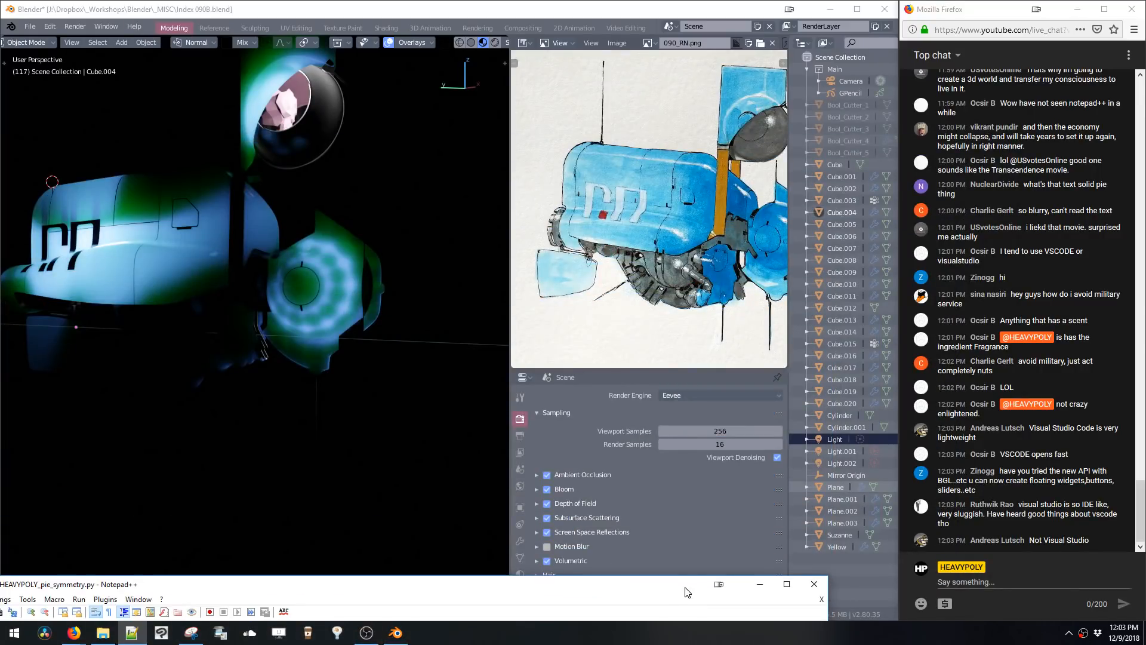
# - Copy the word VSCODE from the chat message and search the web for it in a new Firefox tab
pyautogui.click(1019, 507)
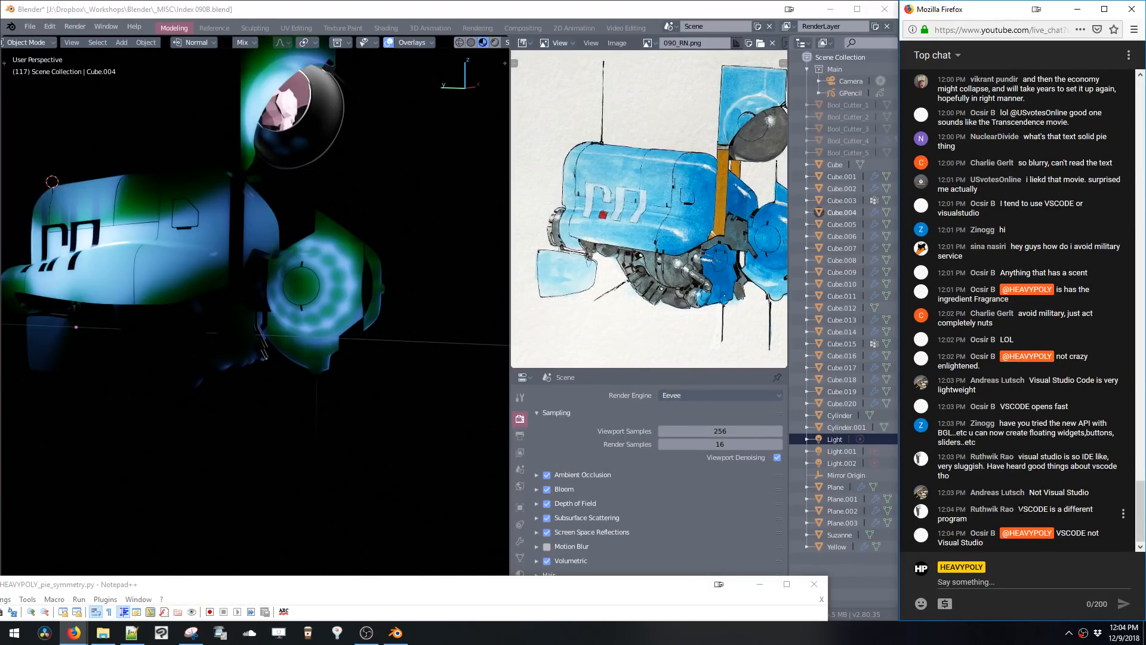
pyautogui.moveTo(1019, 508); pyautogui.dragTo(1048, 508)
pyautogui.hotkey('ctrl', 'c')
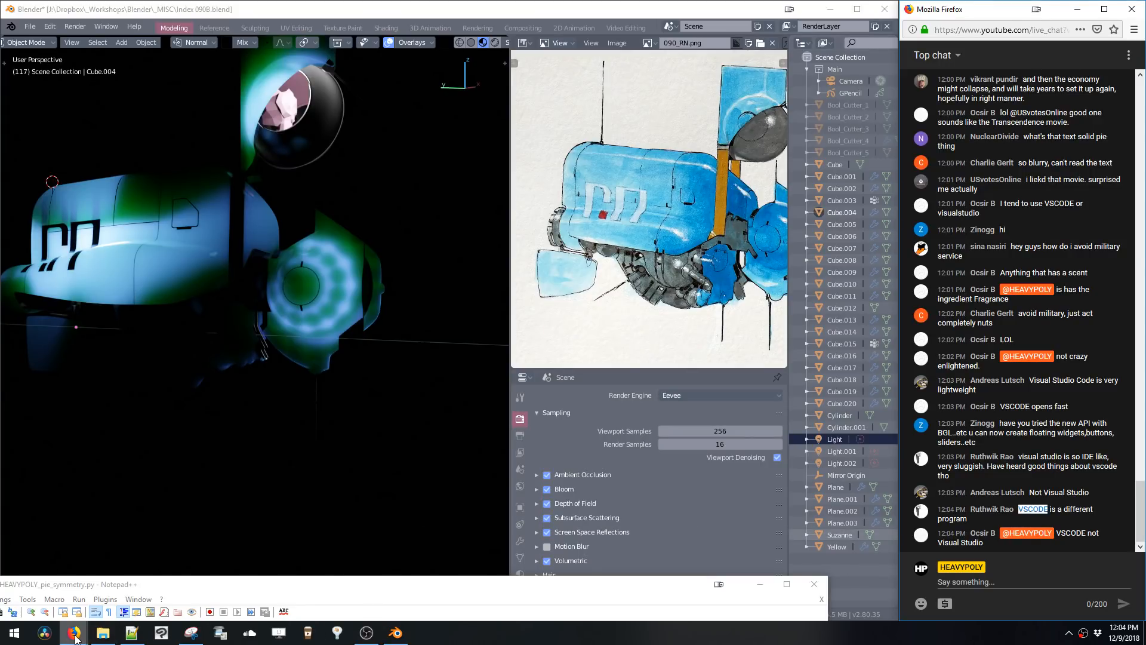
pyautogui.moveTo(74, 634)
pyautogui.click(72, 585)
pyautogui.hotkey('ctrl', 't')
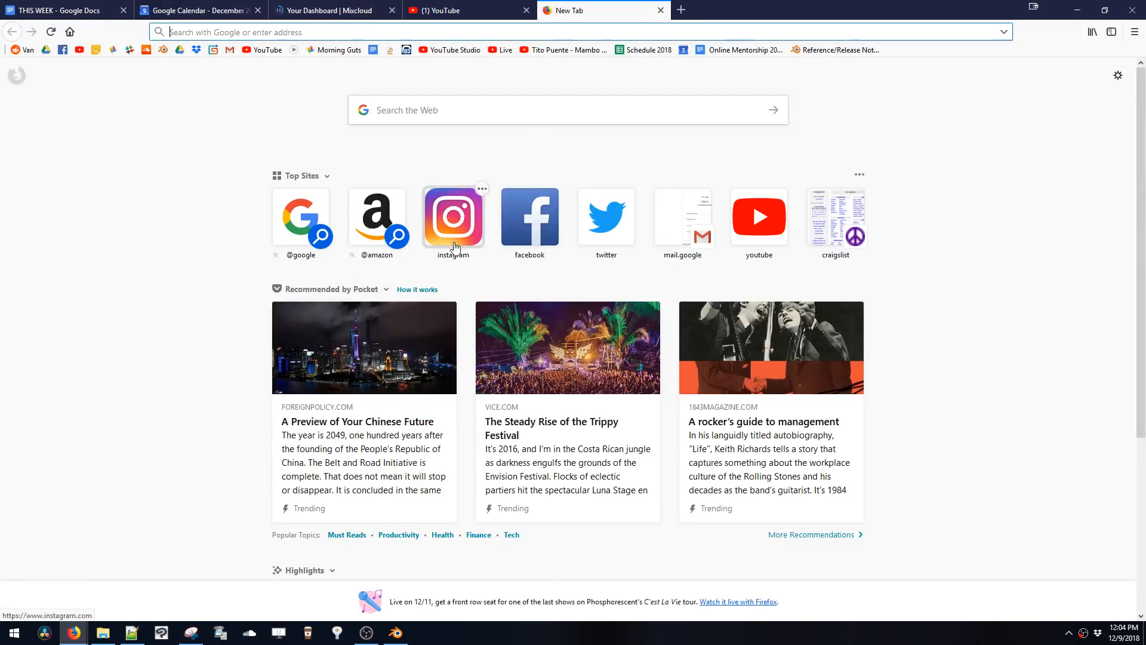
pyautogui.hotkey('ctrl', 'v')
pyautogui.press('Return')
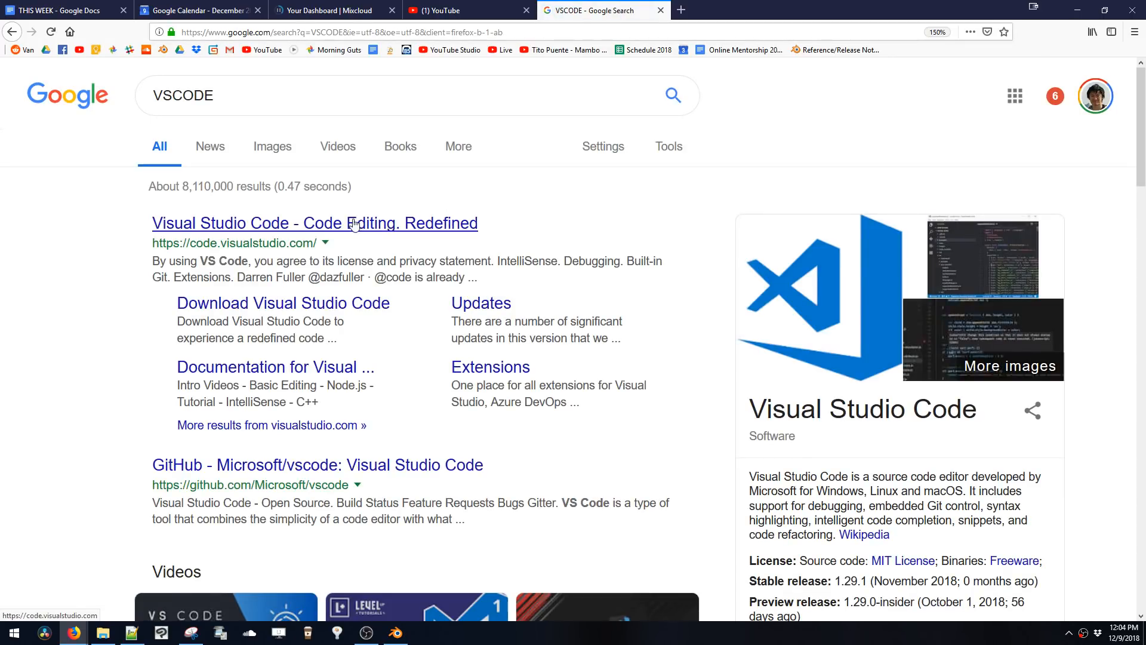
# - Look through the VSCODE search results, restoring the browser window to a smaller size beside the chat
pyautogui.scroll(-5, 356, 230)
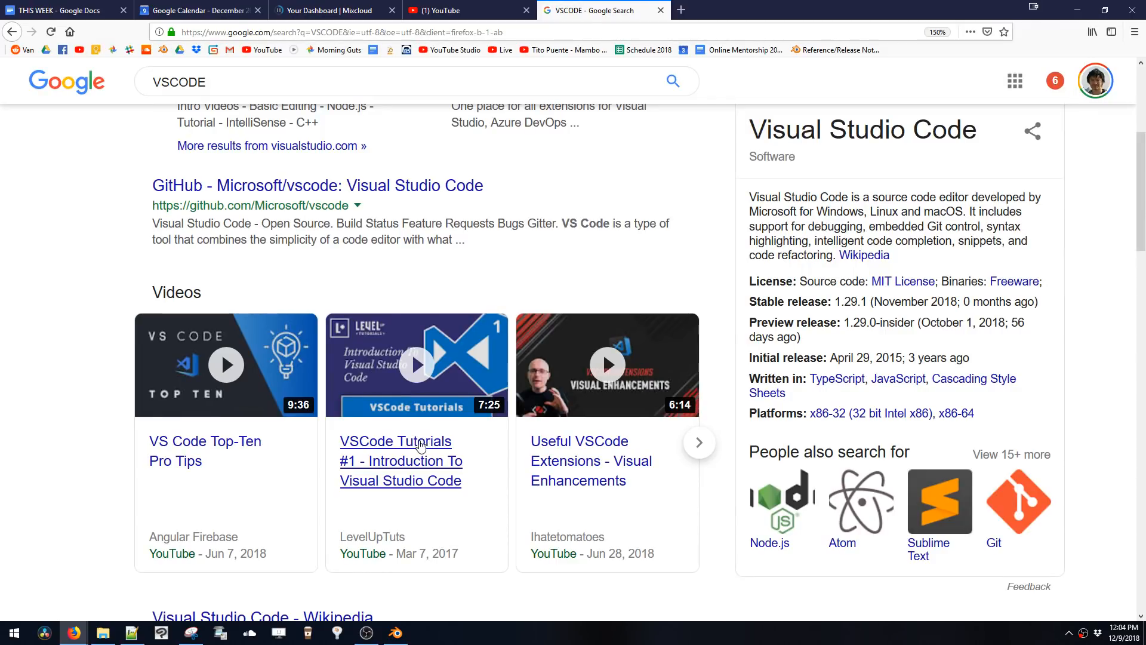
pyautogui.scroll(-2, 251, 441)
pyautogui.scroll(-3, 250, 441)
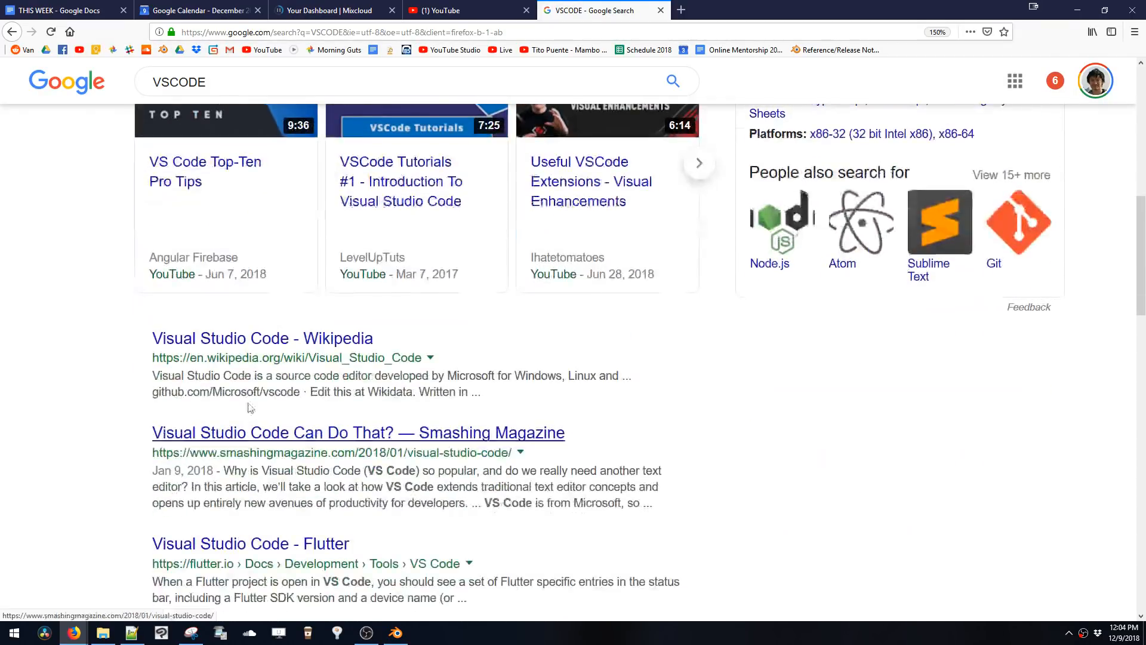
pyautogui.press('super+Down')
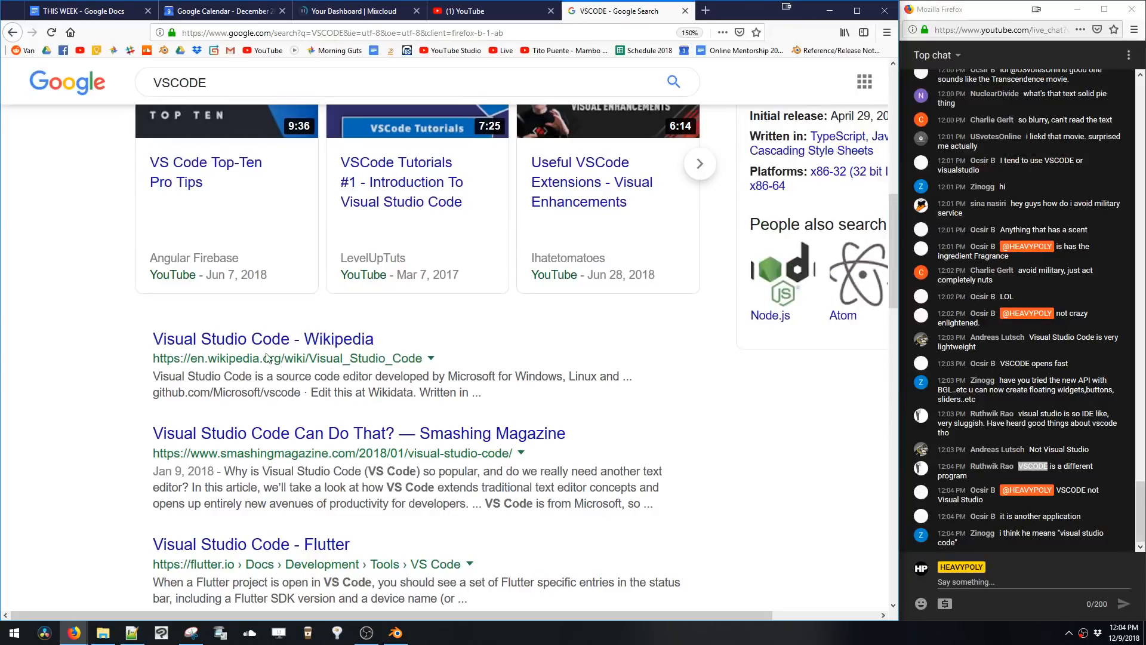
pyautogui.scroll(-5, 514, 509)
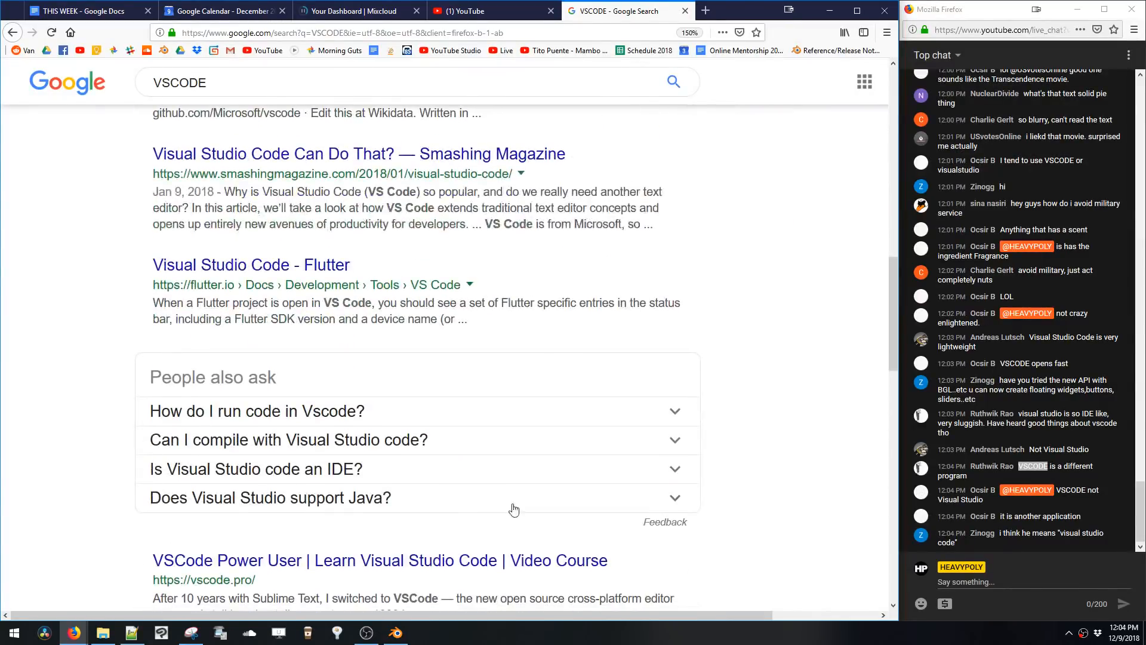
pyautogui.scroll(-2, 514, 432)
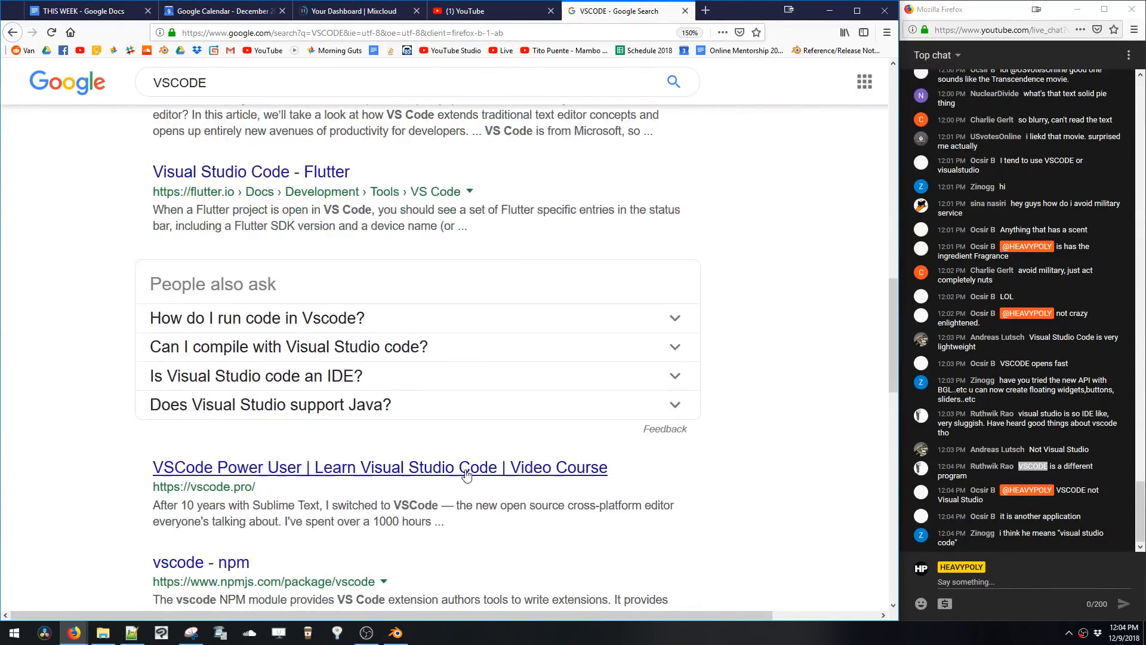
# - Open the VSCode Power User course page, review its description and course packages, and return to the search results
pyautogui.click(465, 475)
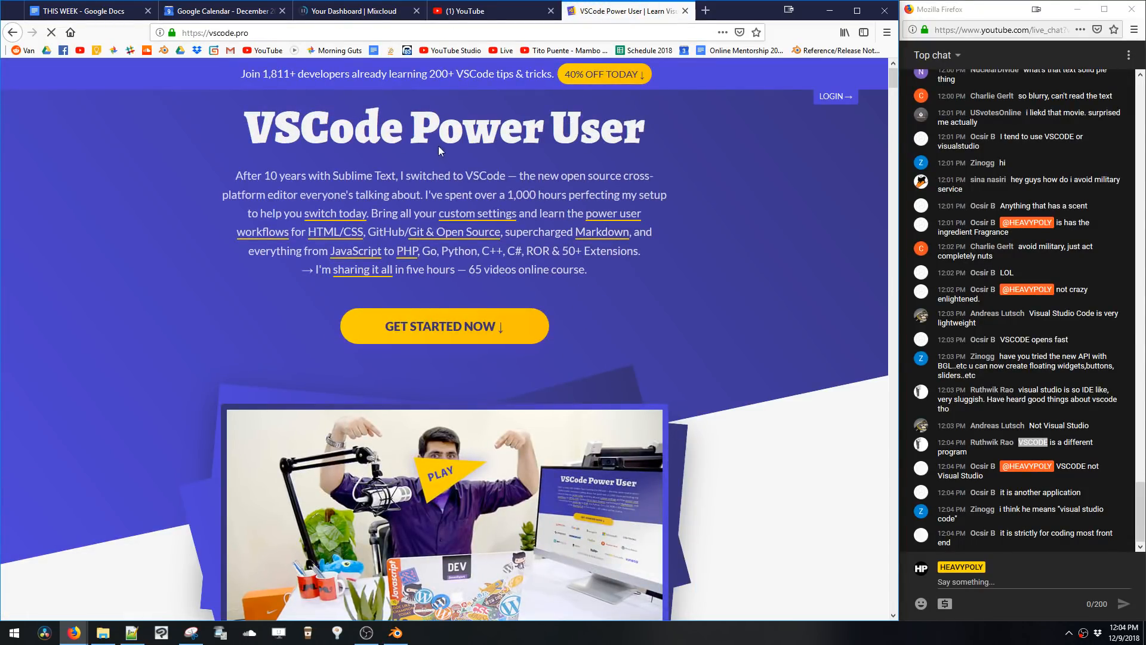
pyautogui.scroll(-5, 440, 292)
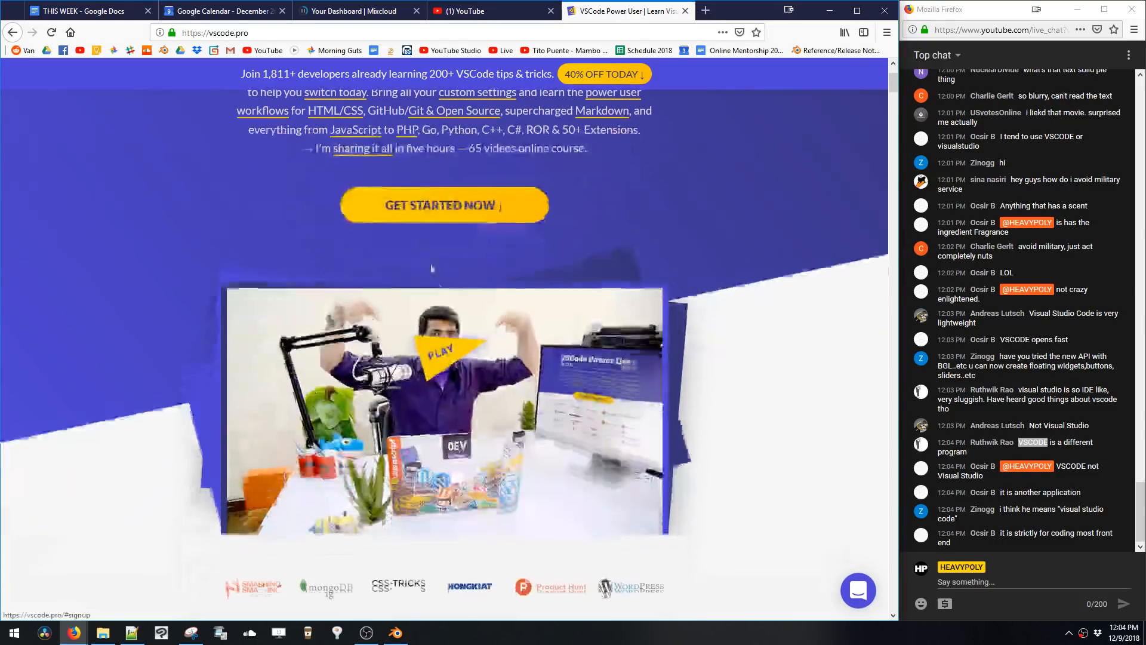
pyautogui.scroll(-7, 440, 292)
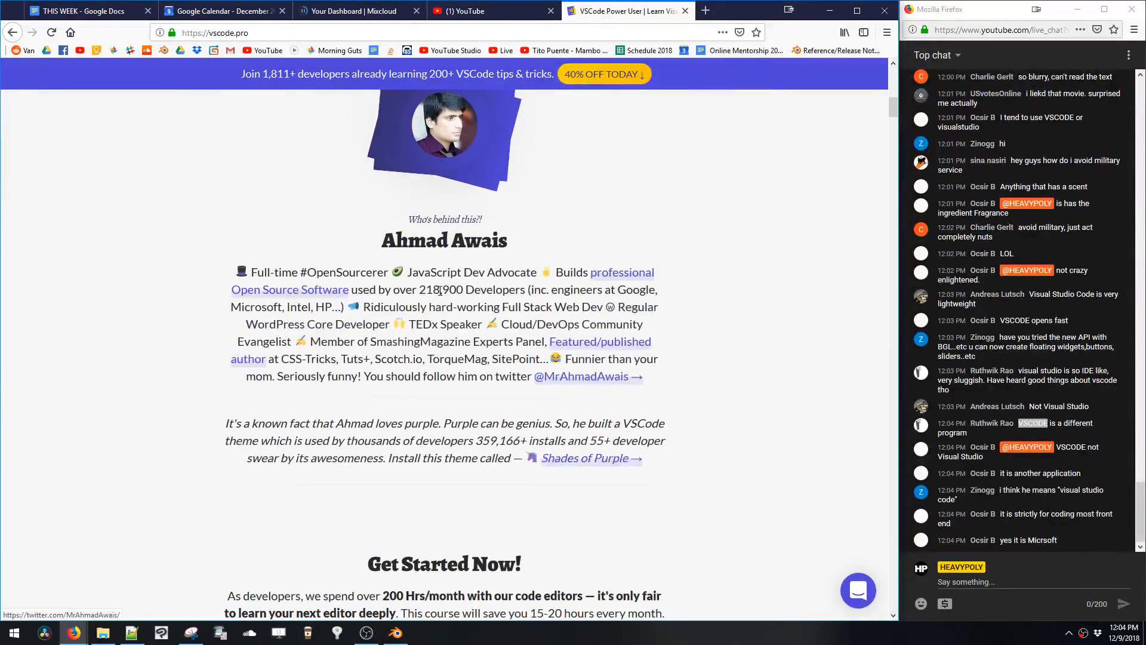
pyautogui.scroll(-7, 427, 305)
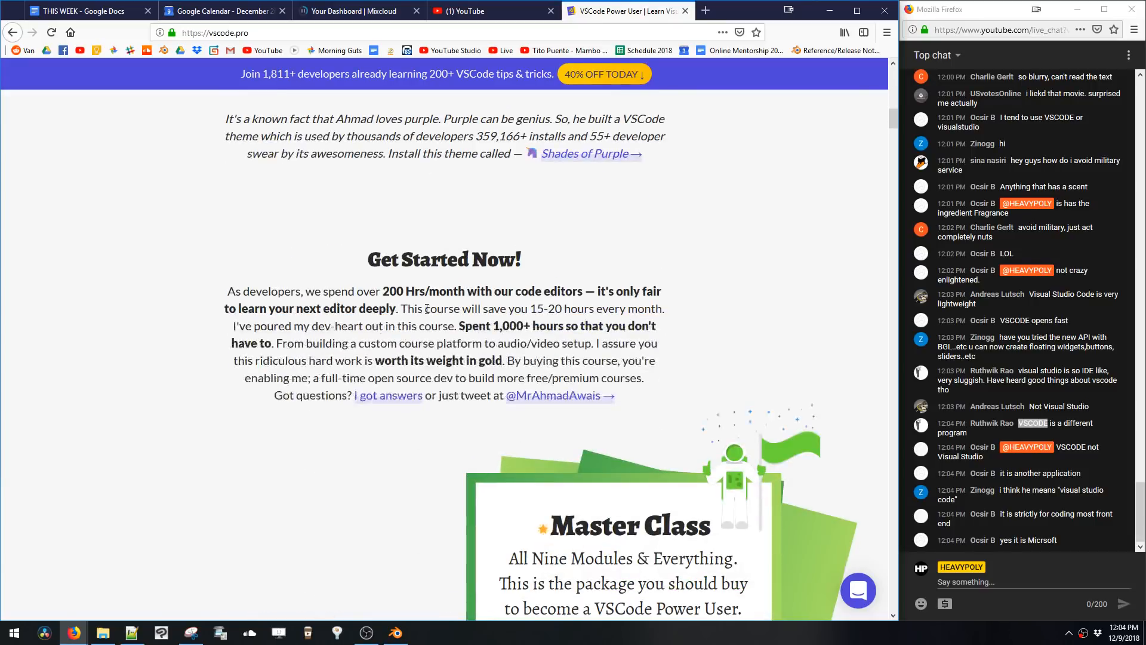
pyautogui.scroll(-7, 426, 319)
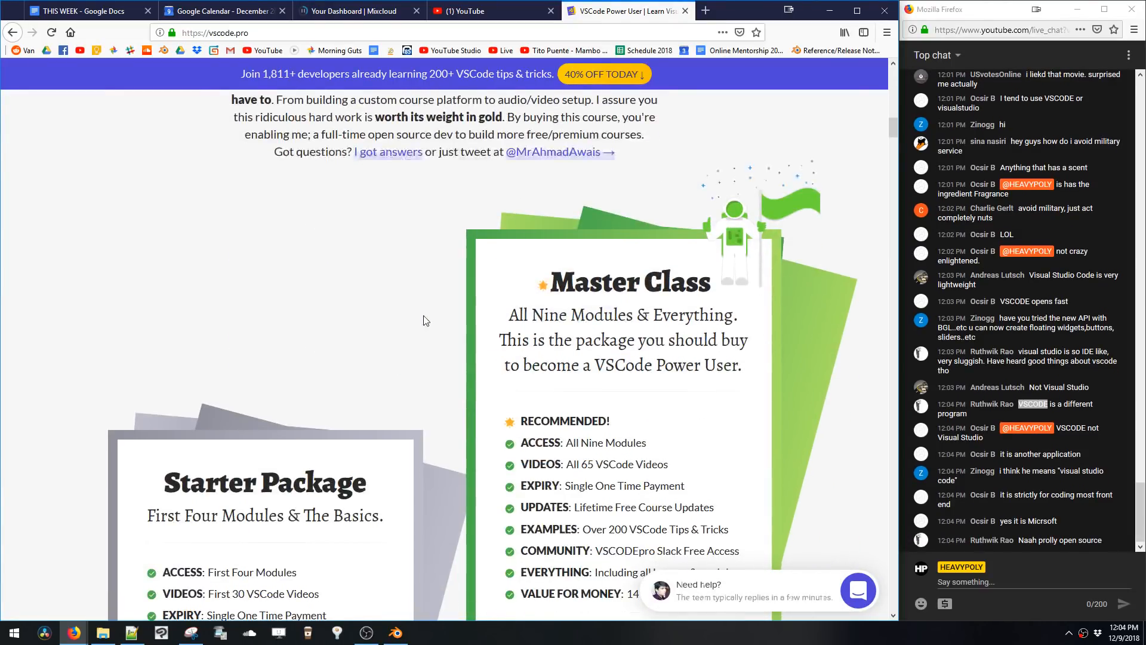
pyautogui.scroll(-1, 471, 334)
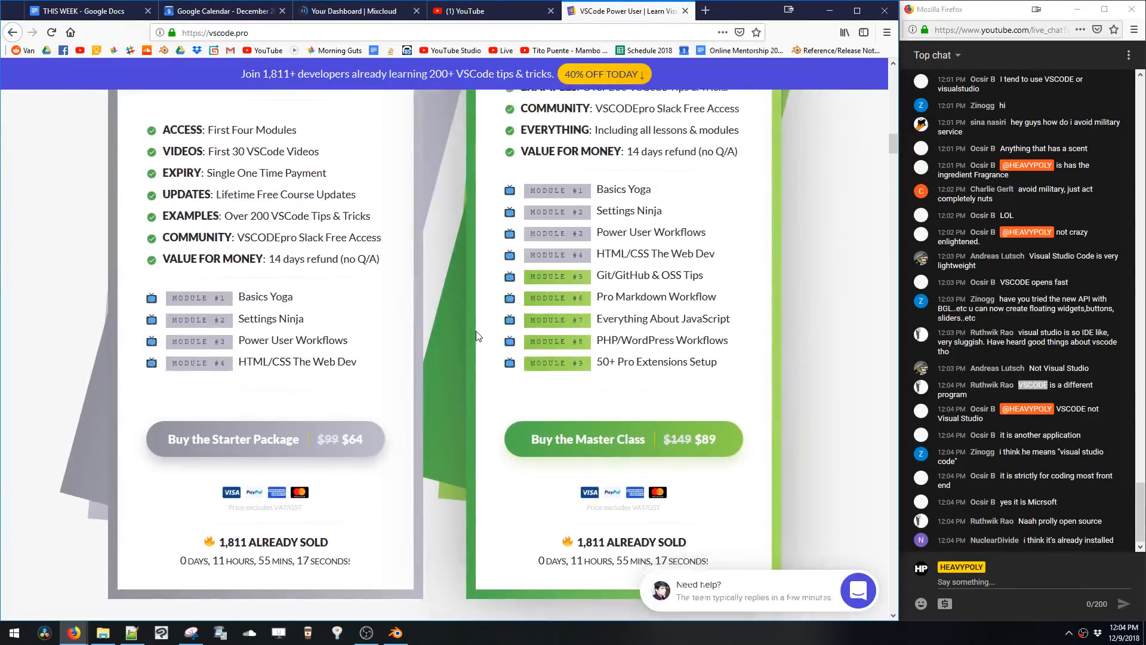
pyautogui.hotkey('alt', 'Left')
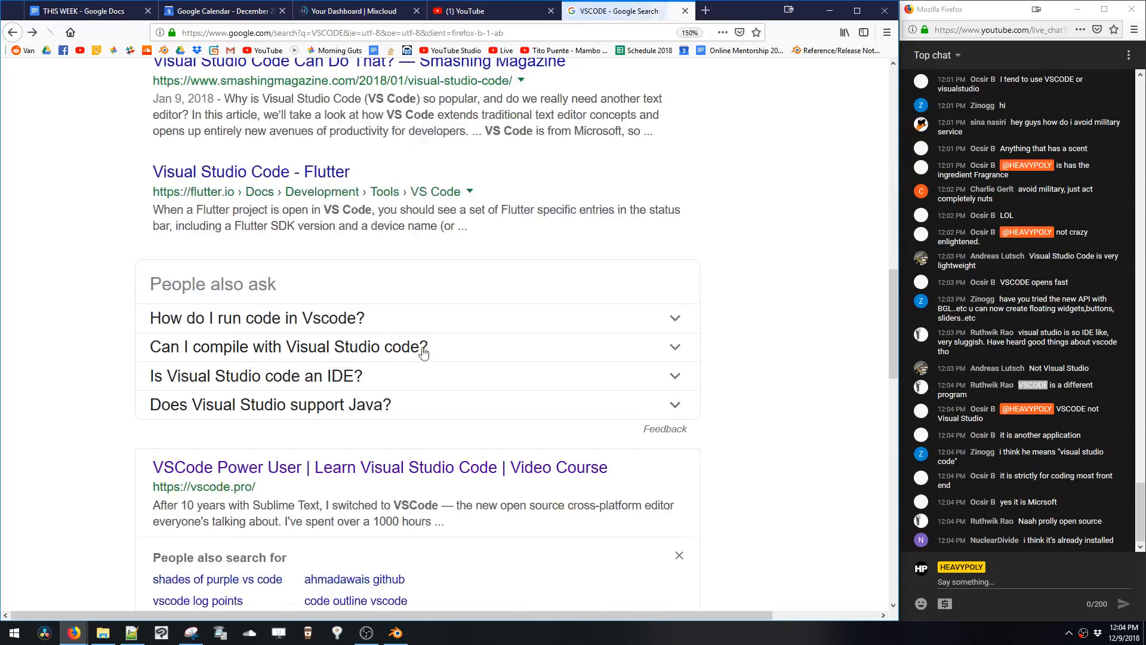
# - Return to the first VSCODE search result and open the official Visual Studio Code website
pyautogui.scroll(5, 303, 407)
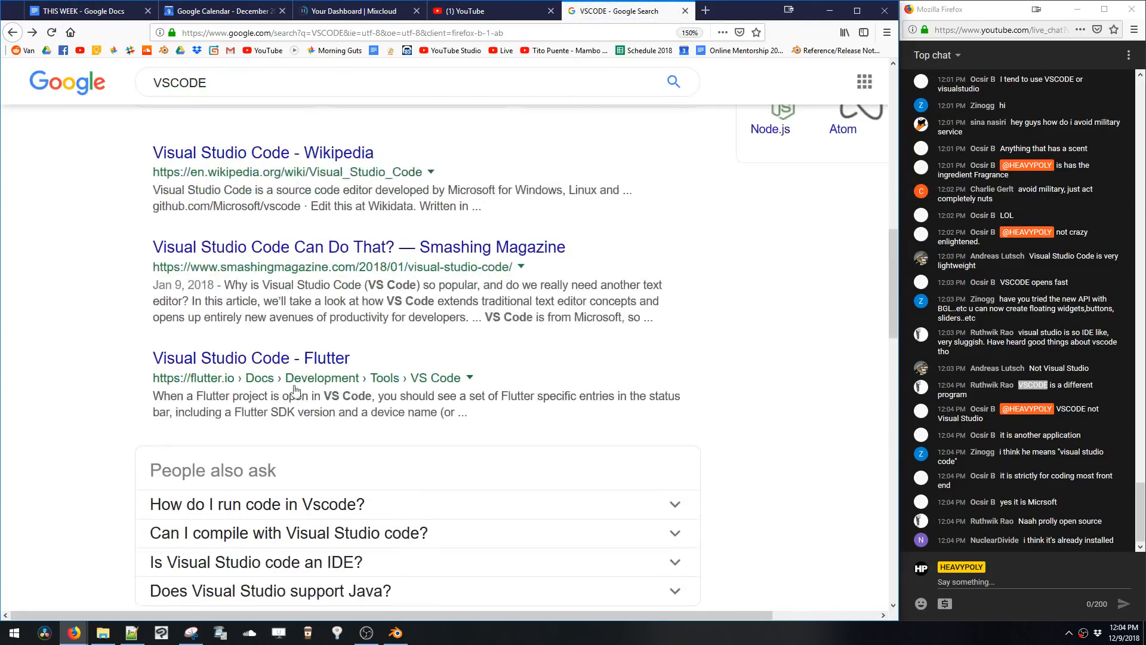
pyautogui.scroll(6, 280, 257)
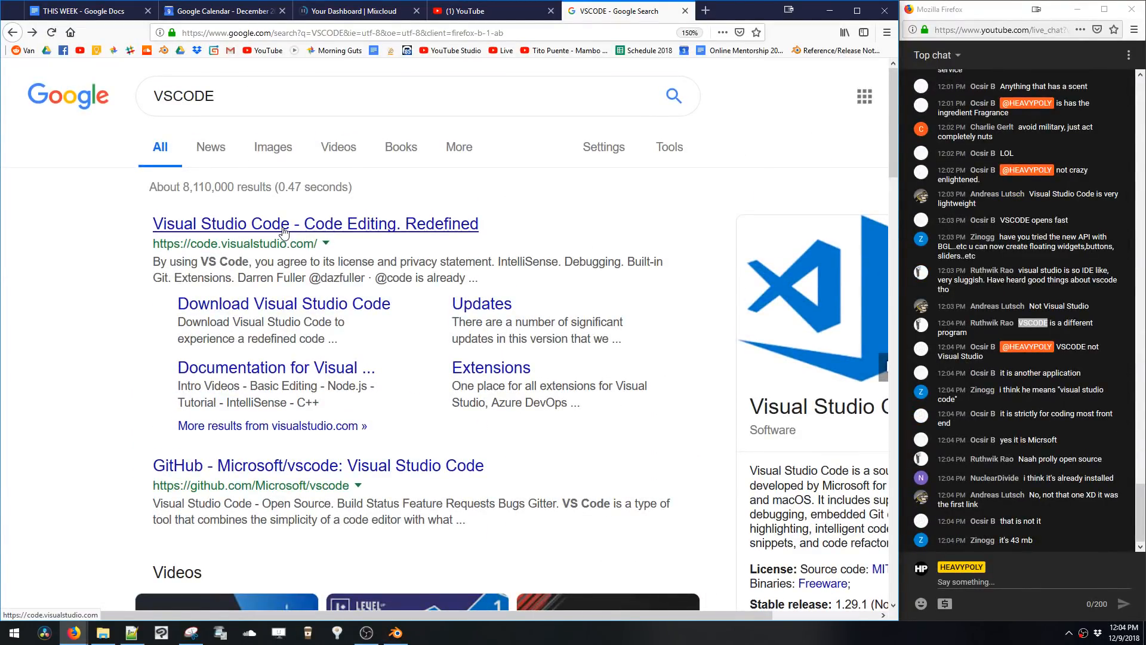
pyautogui.click(295, 230)
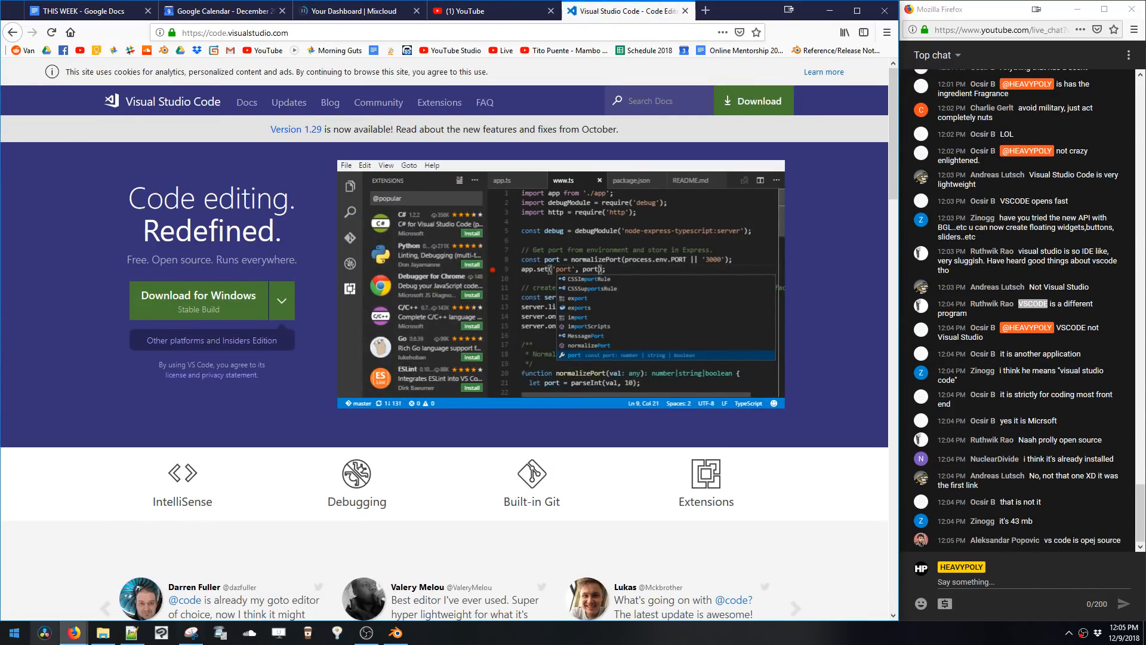
pyautogui.click(14, 632)
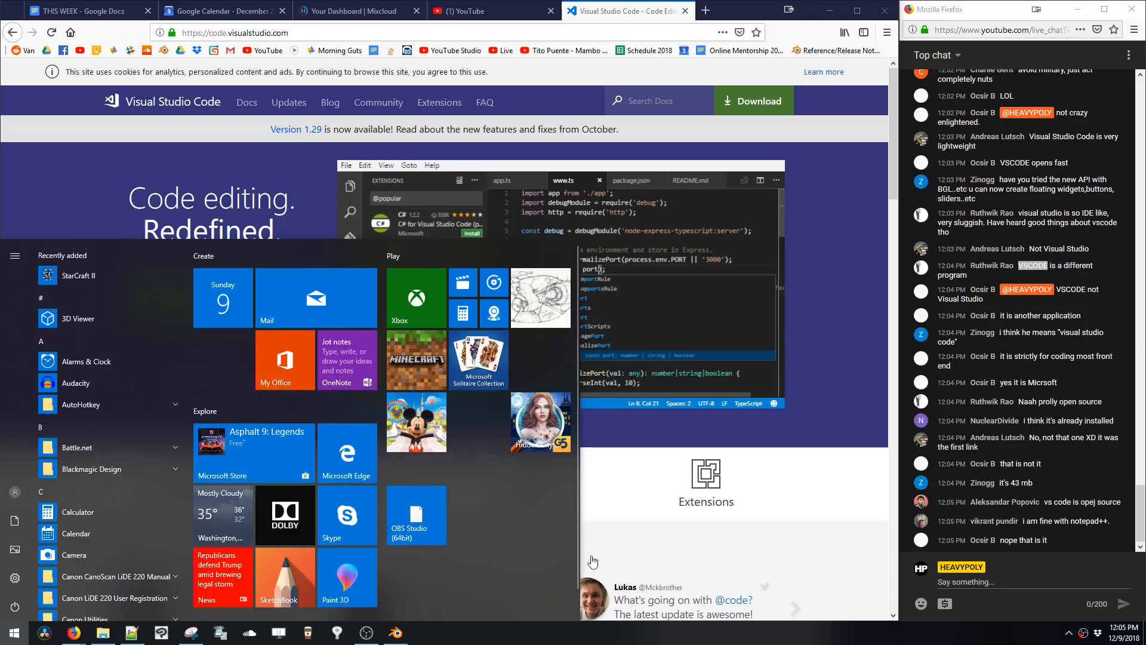
pyautogui.click(649, 546)
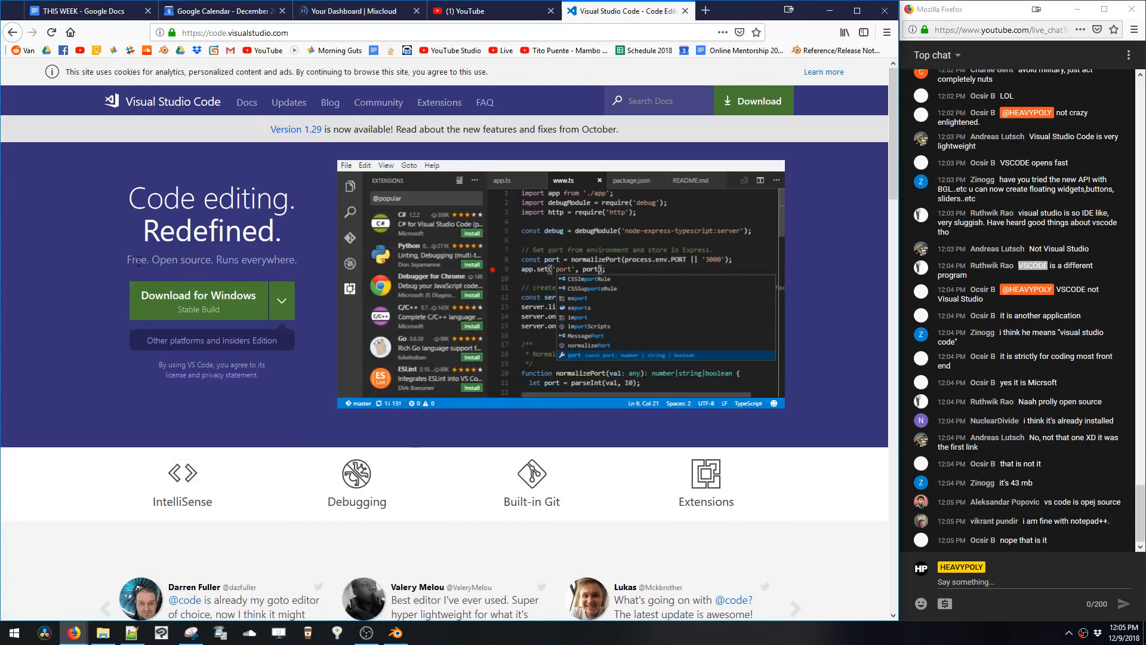
# - Download the stable Windows build of Visual Studio Code and save VSCodeUserSetup-x64-1.29.1.exe
pyautogui.moveTo(137, 261); pyautogui.dragTo(210, 257)
pyautogui.click(209, 258)
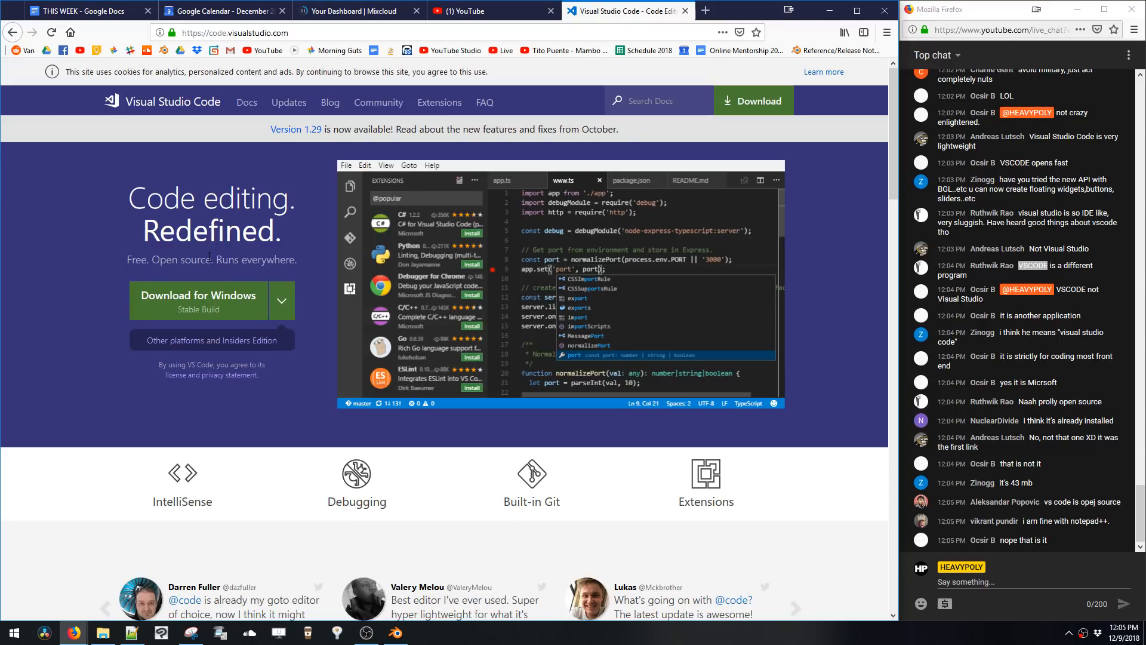
pyautogui.click(226, 295)
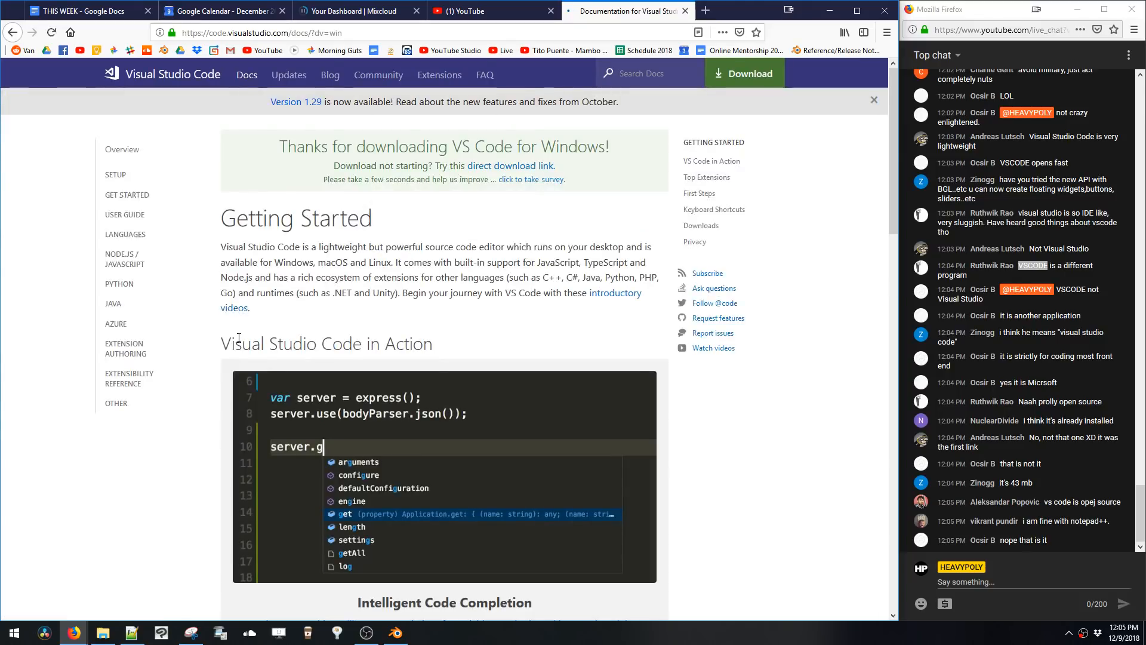
pyautogui.scroll(-10, 421, 221)
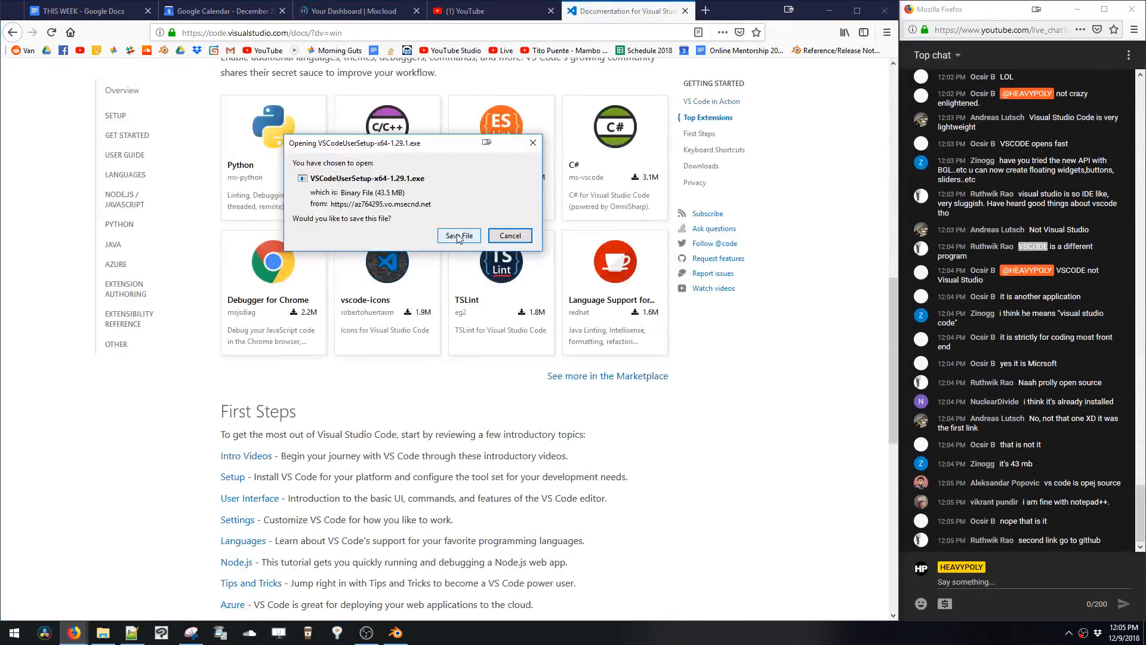
pyautogui.click(458, 235)
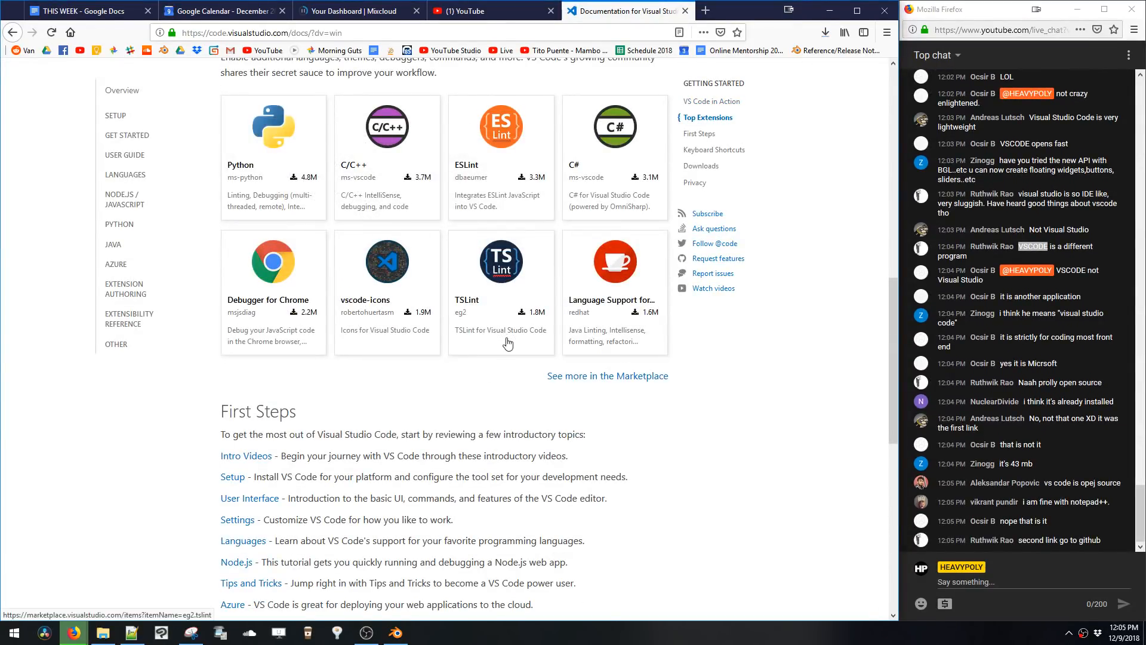
# - Read the Visual Studio Code Getting Started page, including the introduction and its language support, and check the open Notepad++ window and the chat
pyautogui.scroll(-3, 507, 349)
pyautogui.scroll(8, 513, 356)
pyautogui.scroll(8, 513, 356)
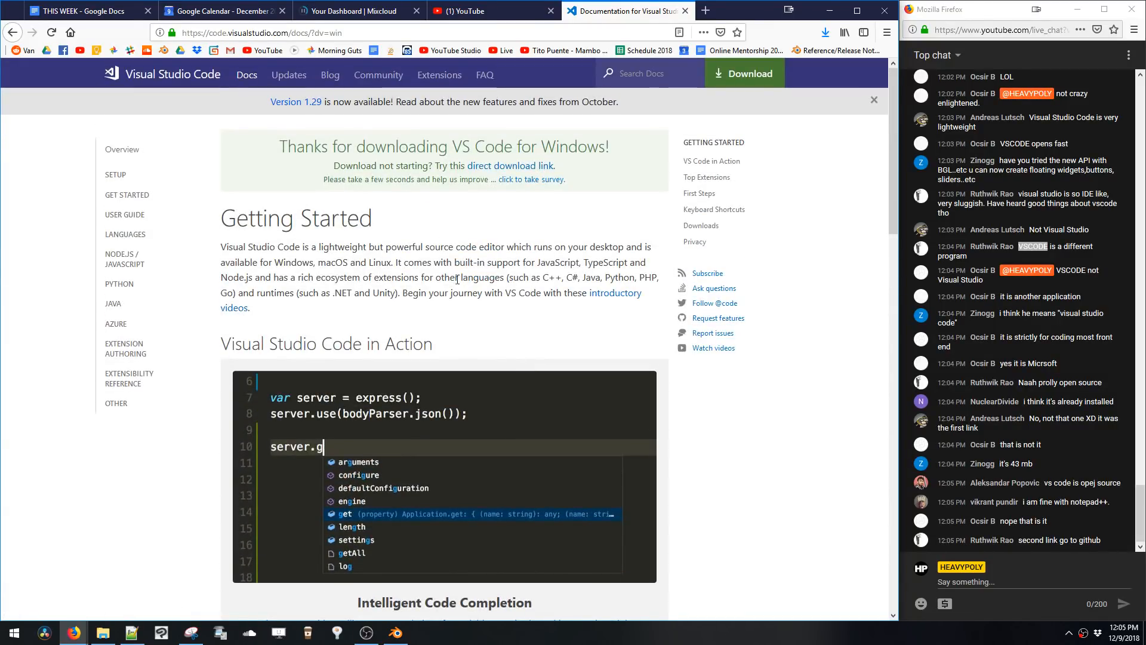
pyautogui.moveTo(453, 277); pyautogui.dragTo(250, 307)
pyautogui.click(364, 260)
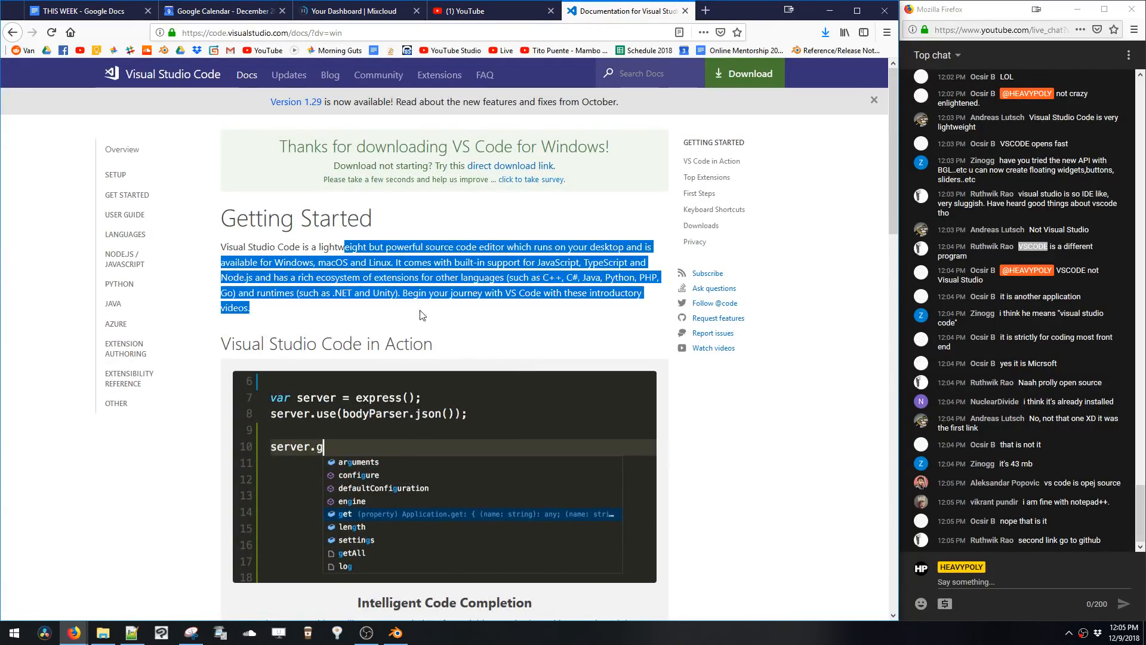
pyautogui.click(249, 307)
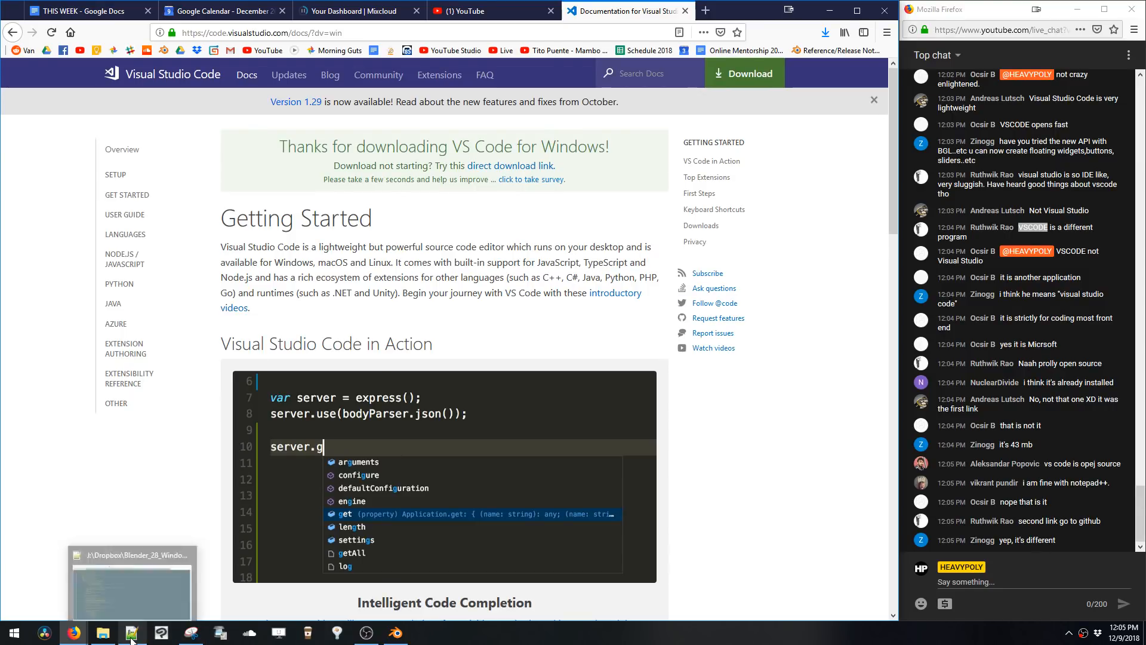
pyautogui.moveTo(132, 639)
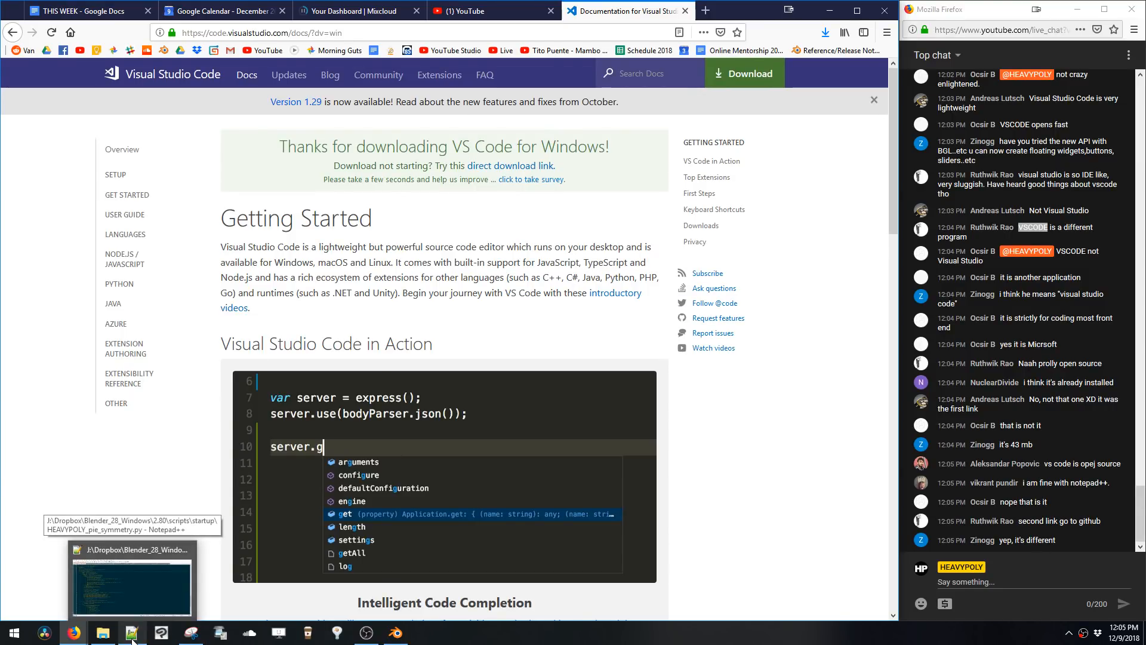
pyautogui.click(958, 583)
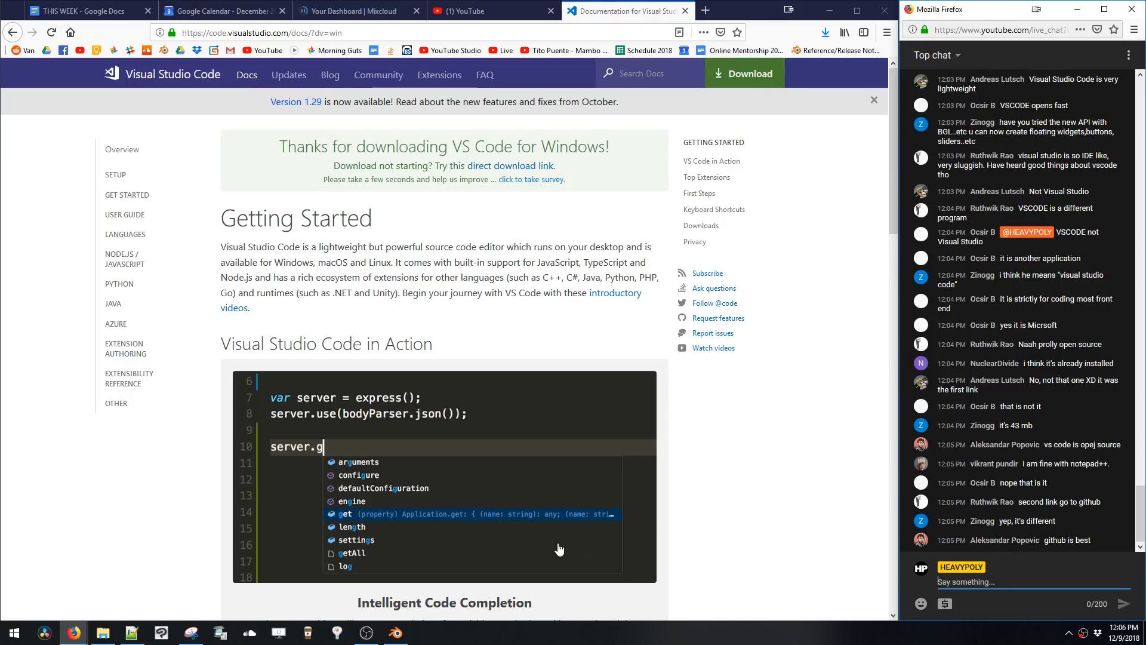
# - Switch to Blender and show the robot model in solid shading
pyautogui.click(397, 636)
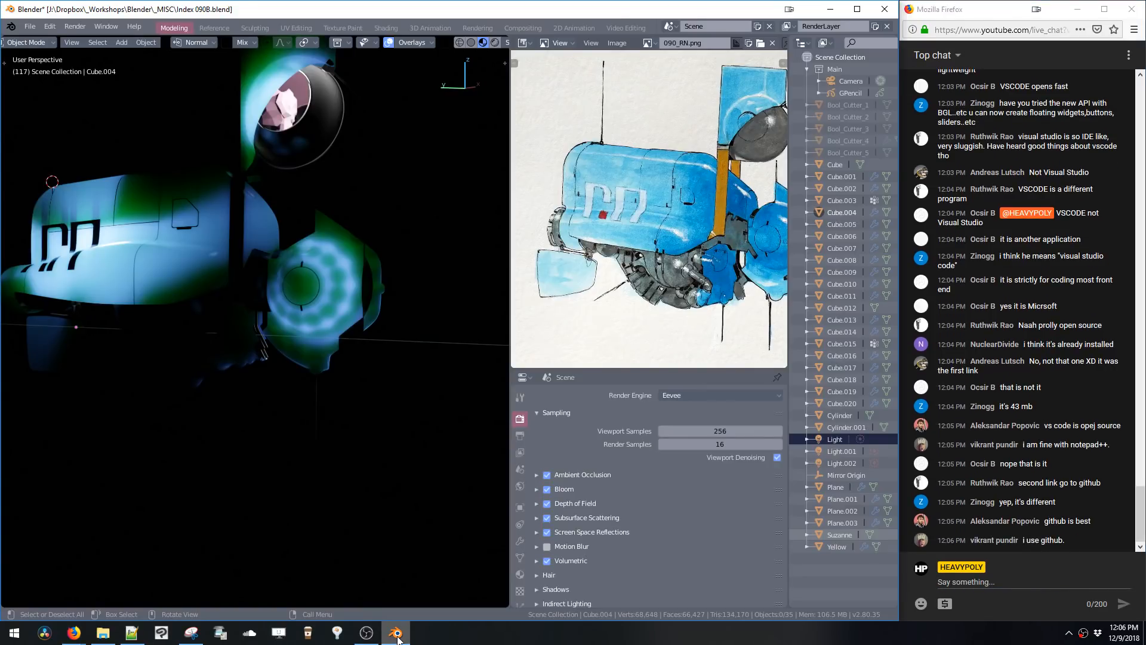
pyautogui.press('z')
pyautogui.moveTo(304, 192)
pyautogui.keyDown('shift'); pyautogui.mouseDown(button='middle')
pyautogui.moveTo(365, 165)
pyautogui.moveTo(324, 212)
pyautogui.moveTo(339, 260)
pyautogui.moveTo(320, 276)
pyautogui.mouseUp(button='middle'); pyautogui.keyUp('shift')
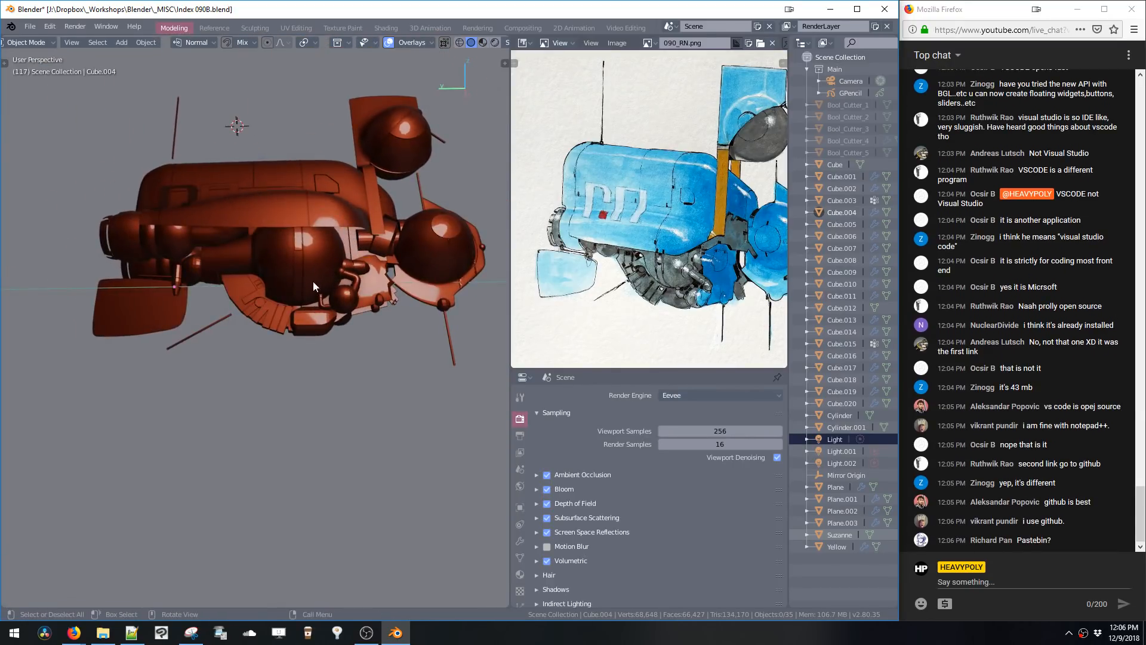
# - Inspect the meshes of the large lower sphere and the small block beneath it in Edit Mode, and return to Object Mode
pyautogui.click(313, 281)
pyautogui.press('Tab')
pyautogui.scroll(5, 305, 281)
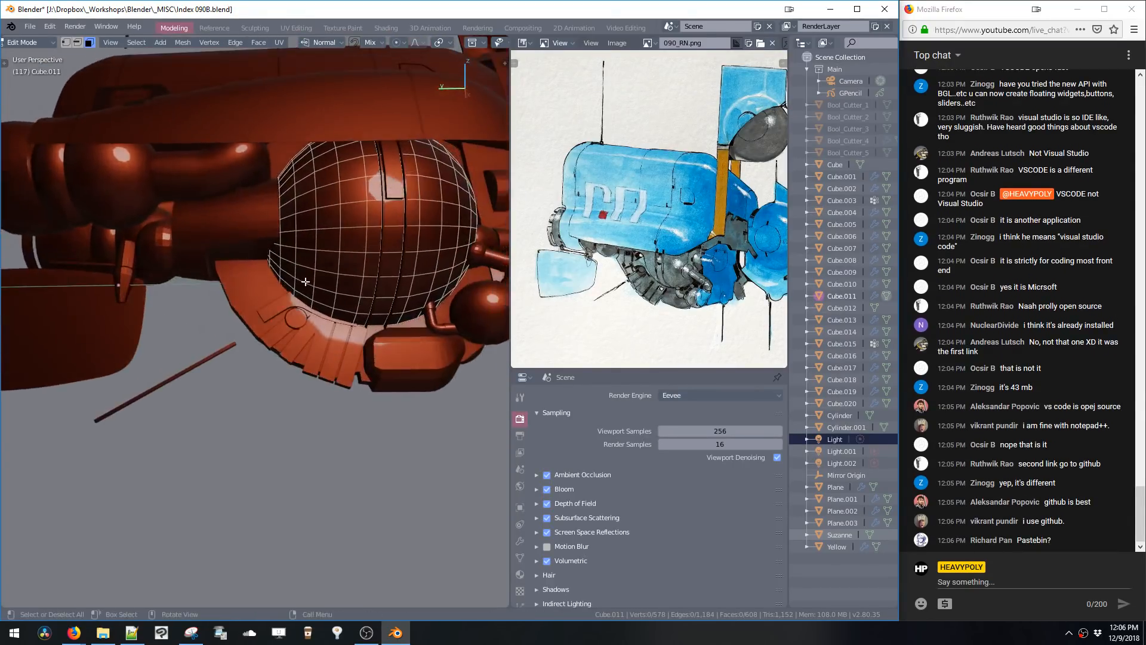
pyautogui.moveTo(305, 282); pyautogui.dragTo(262, 287, button='middle')
pyautogui.press('Tab')
pyautogui.click(313, 292)
pyautogui.press('Tab')
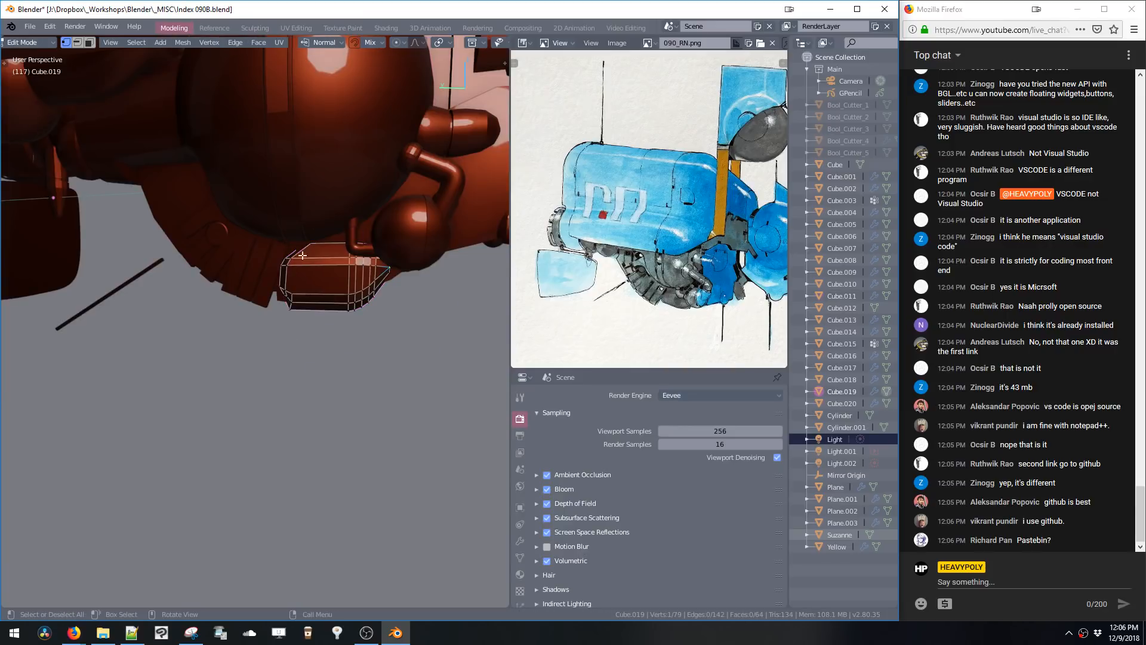
pyautogui.hotkey('alt', 'q')
pyautogui.click(387, 335)
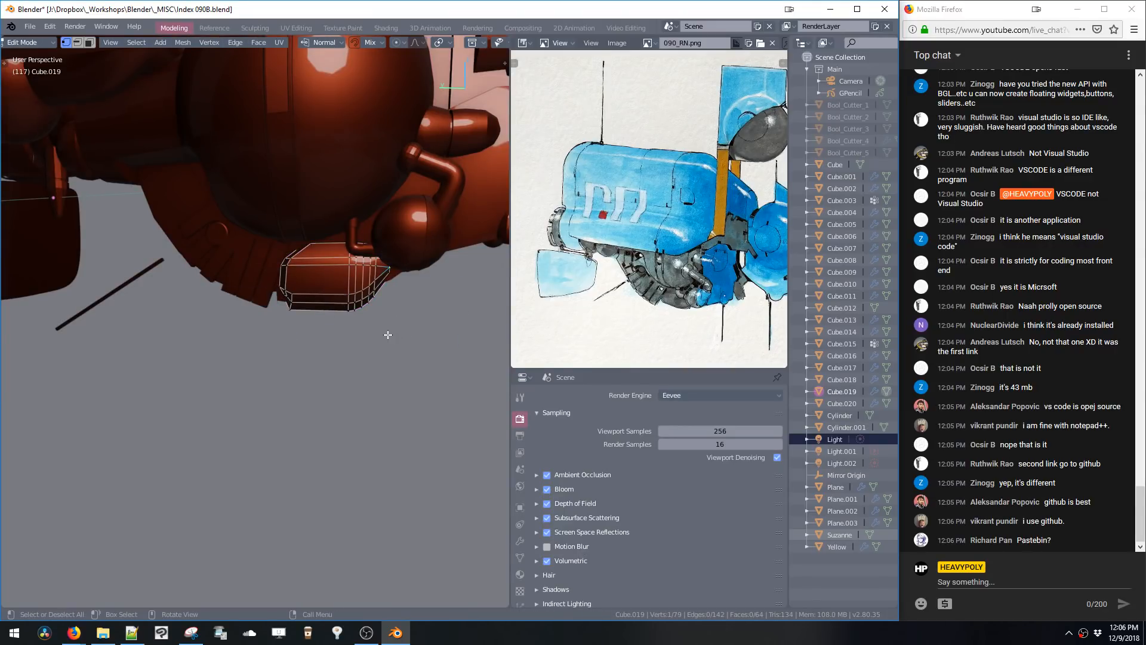
pyautogui.press('Tab')
pyautogui.moveTo(350, 285)
pyautogui.mouseDown(button='middle')
pyautogui.moveTo(347, 270)
pyautogui.moveTo(335, 272)
pyautogui.mouseUp(button='middle')
# - Apply Shade Smooth to all objects, and again to the large lower sphere on its own
pyautogui.press('a')
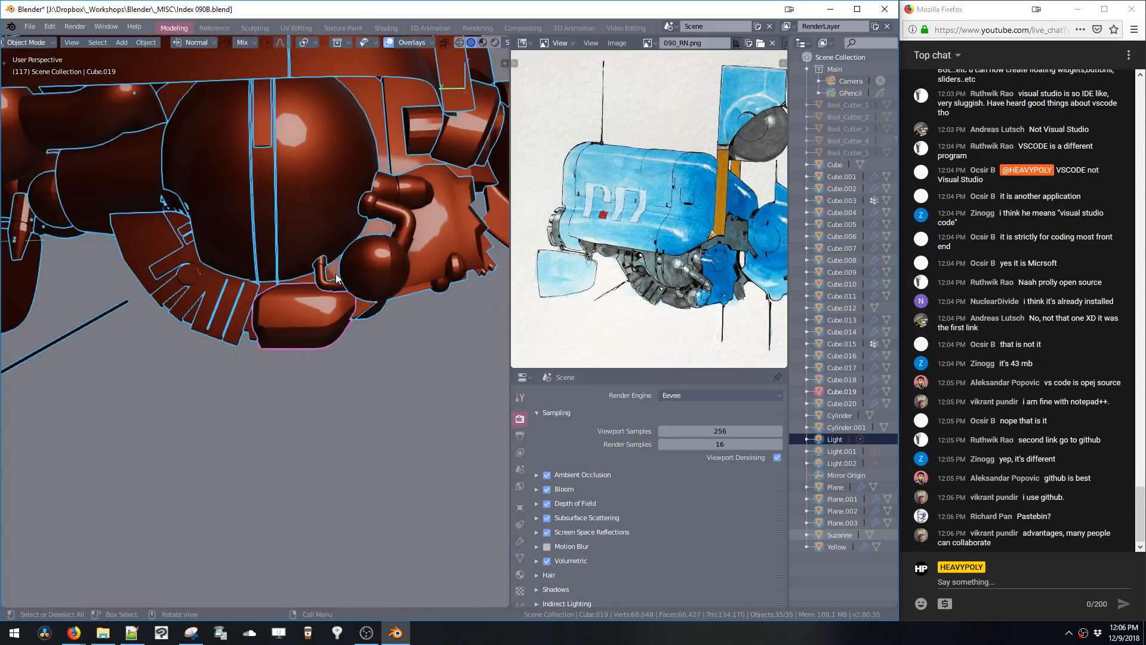
pyautogui.press('z')
pyautogui.click(391, 330)
pyautogui.click(369, 268)
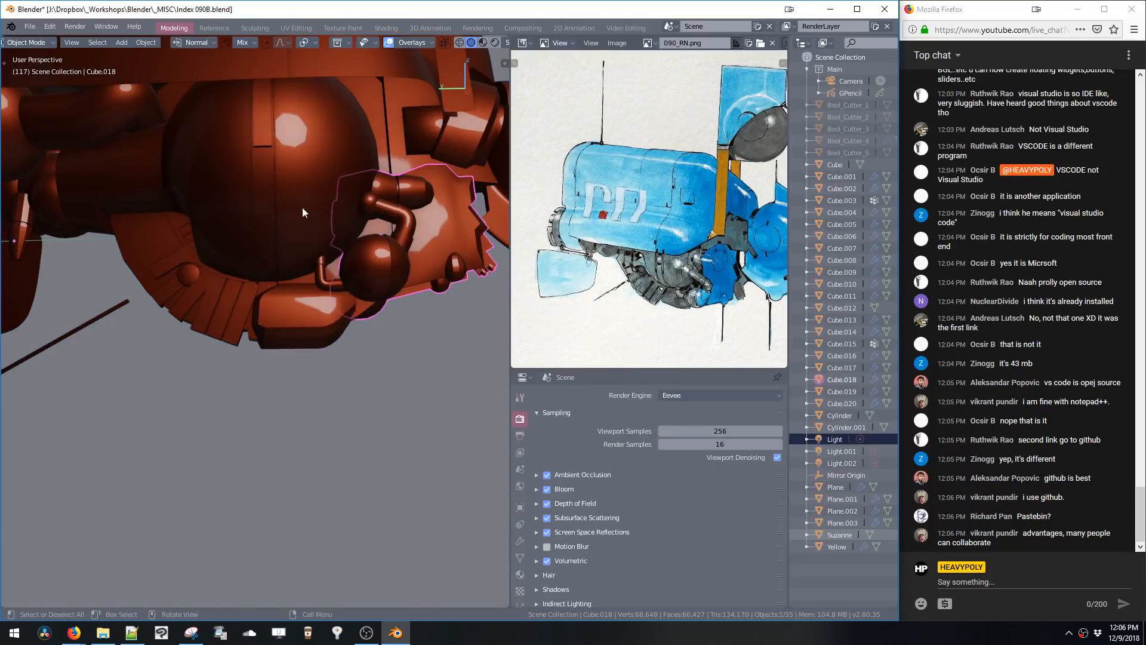
pyautogui.click(266, 220)
pyautogui.press('z')
pyautogui.click(327, 266)
pyautogui.keyDown('shift'); pyautogui.moveTo(124, 170); pyautogui.dragTo(229, 203, button='middle'); pyautogui.keyUp('shift')
# - Toggle Clean Mode off and back on for the viewport
pyautogui.press('z')
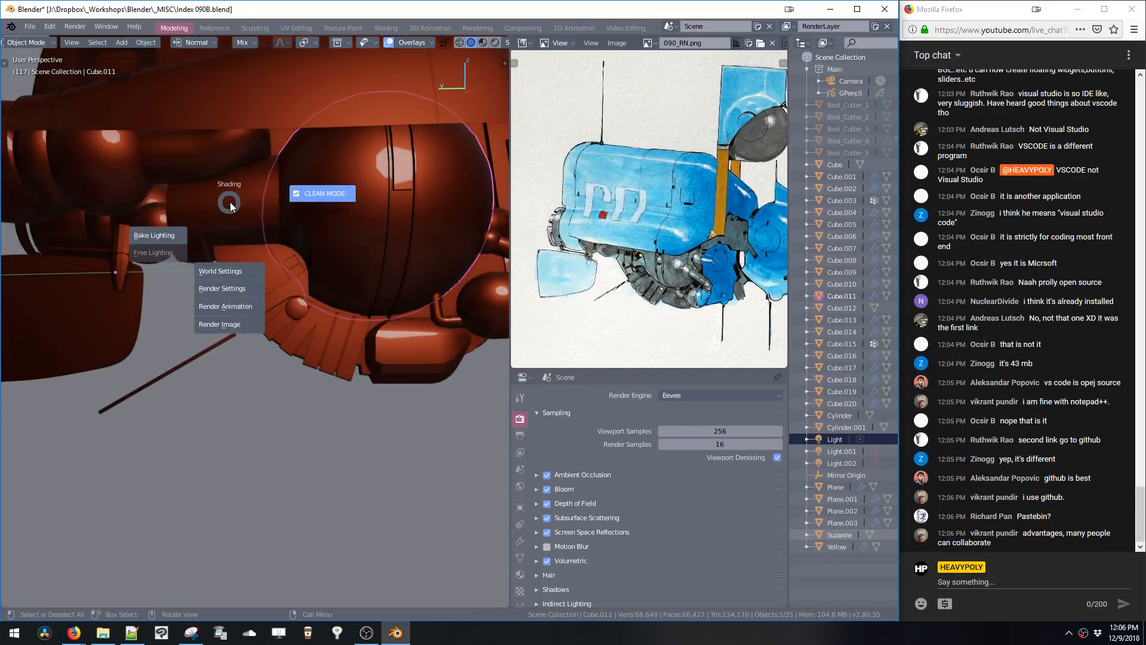
pyautogui.click(310, 195)
pyautogui.press('z')
pyautogui.click(386, 190)
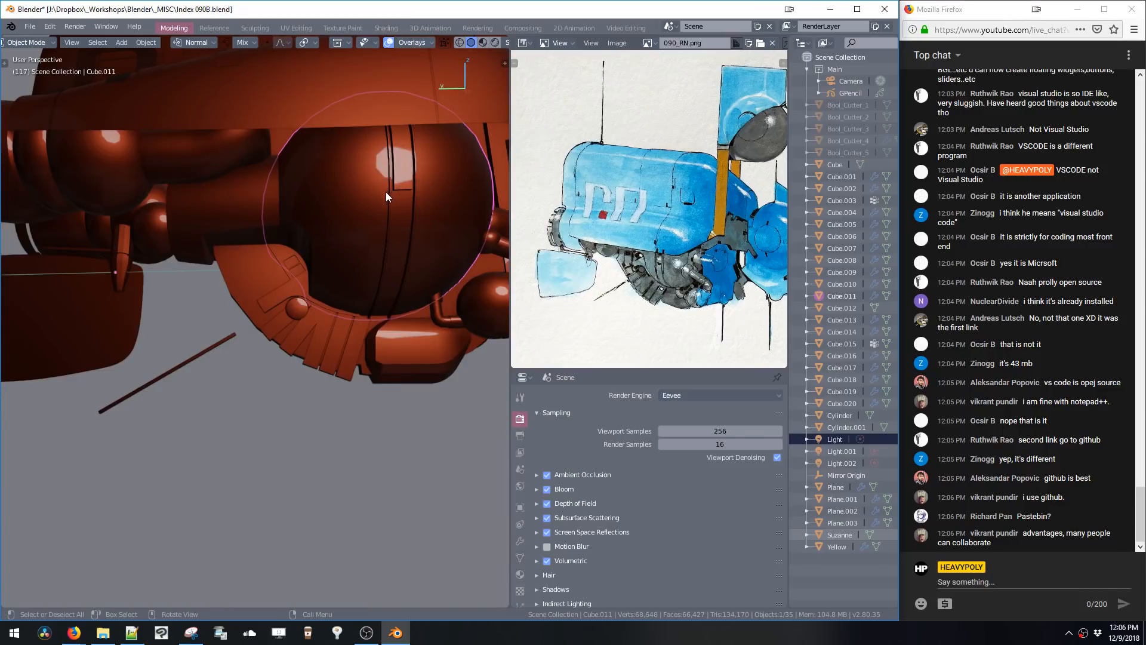
pyautogui.press('z')
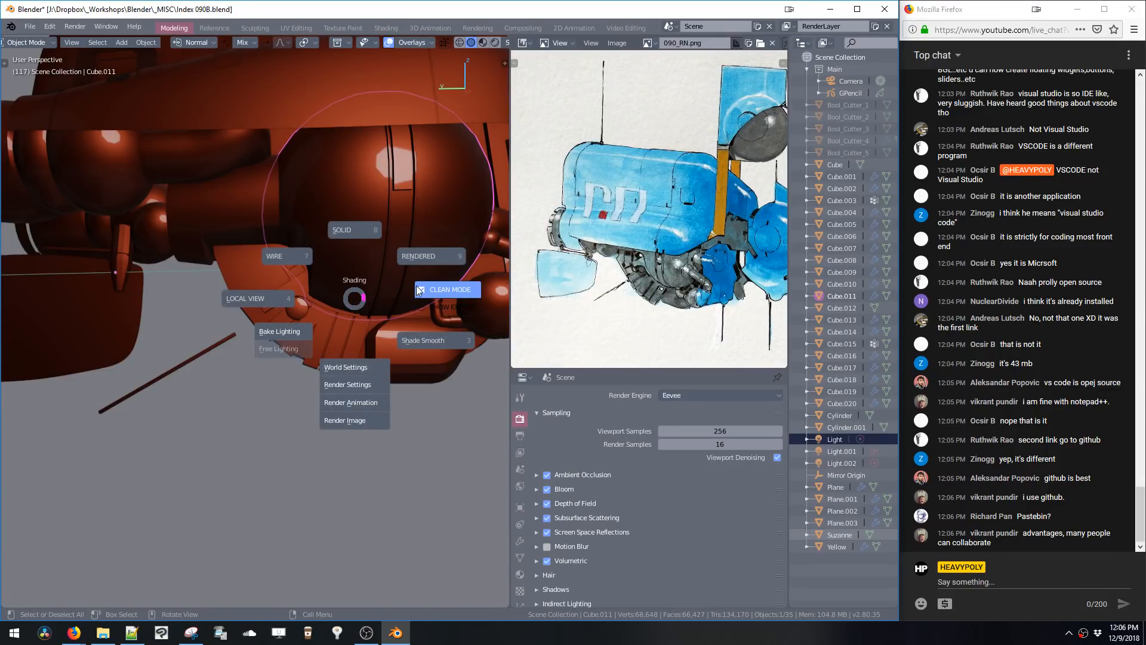
pyautogui.click(355, 301)
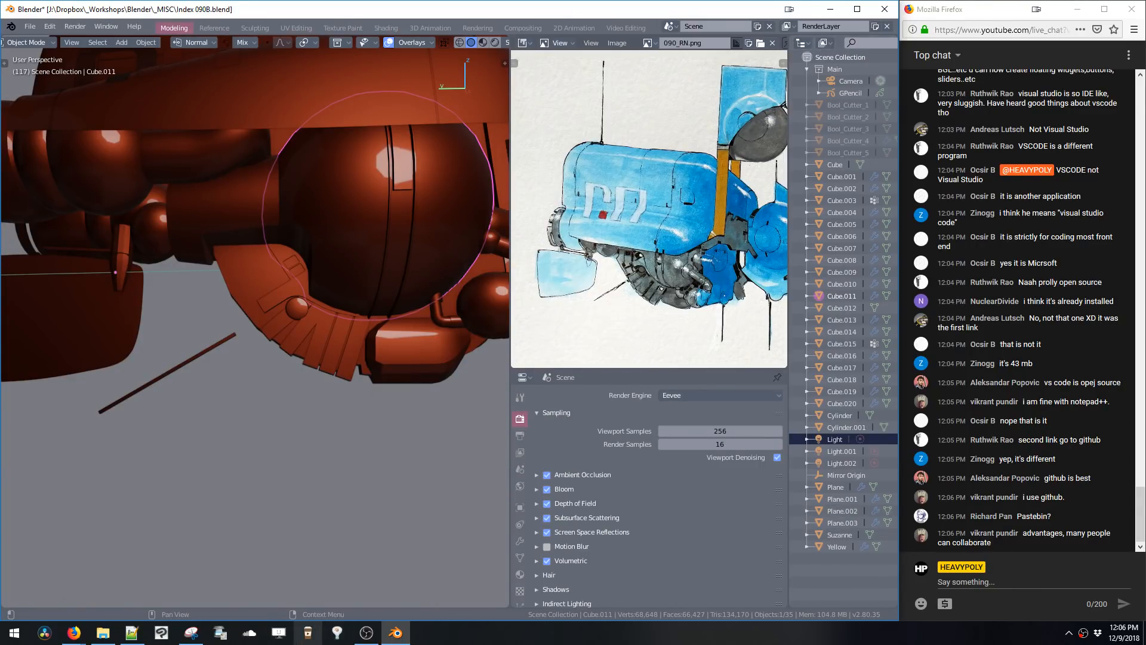
# - Bring up Notepad++, move its window up to view the mirror code in HEAVYPOLY_pie_symmetry.py, and minimize it
pyautogui.moveTo(127, 634)
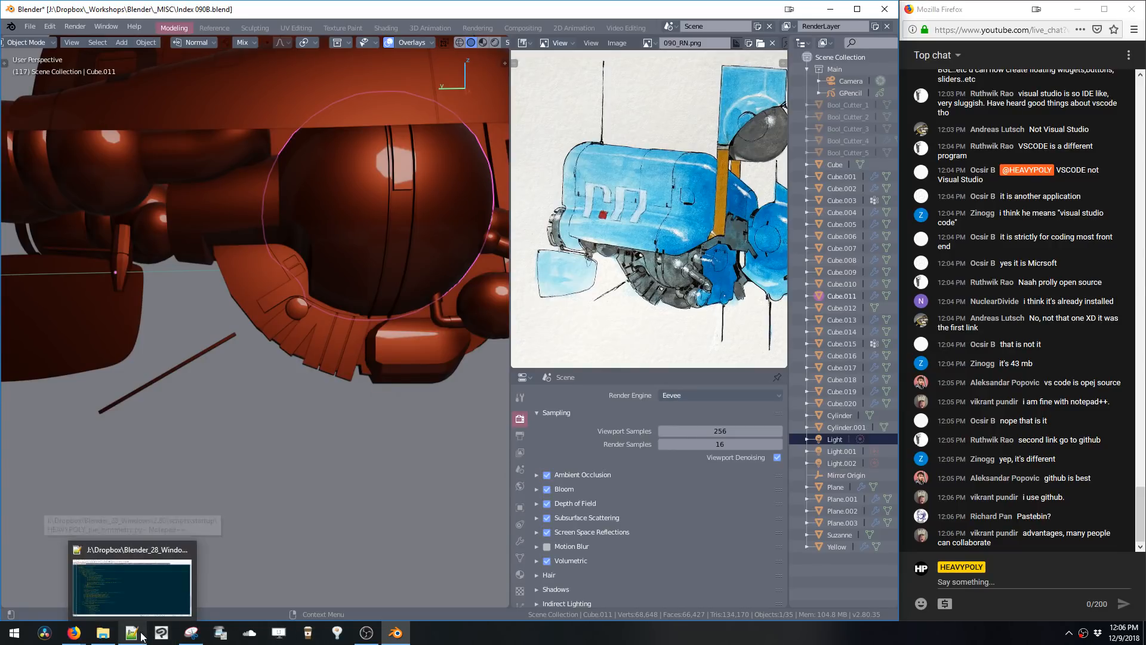
pyautogui.click(125, 597)
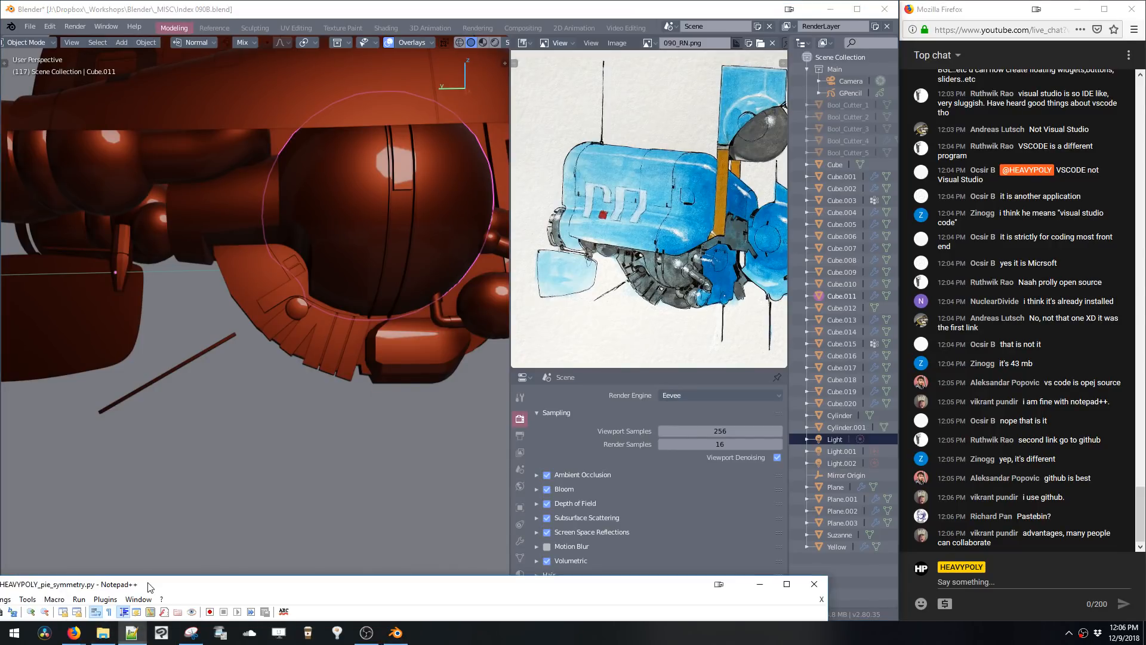
pyautogui.moveTo(248, 577); pyautogui.dragTo(498, 130)
pyautogui.scroll(2, 555, 394)
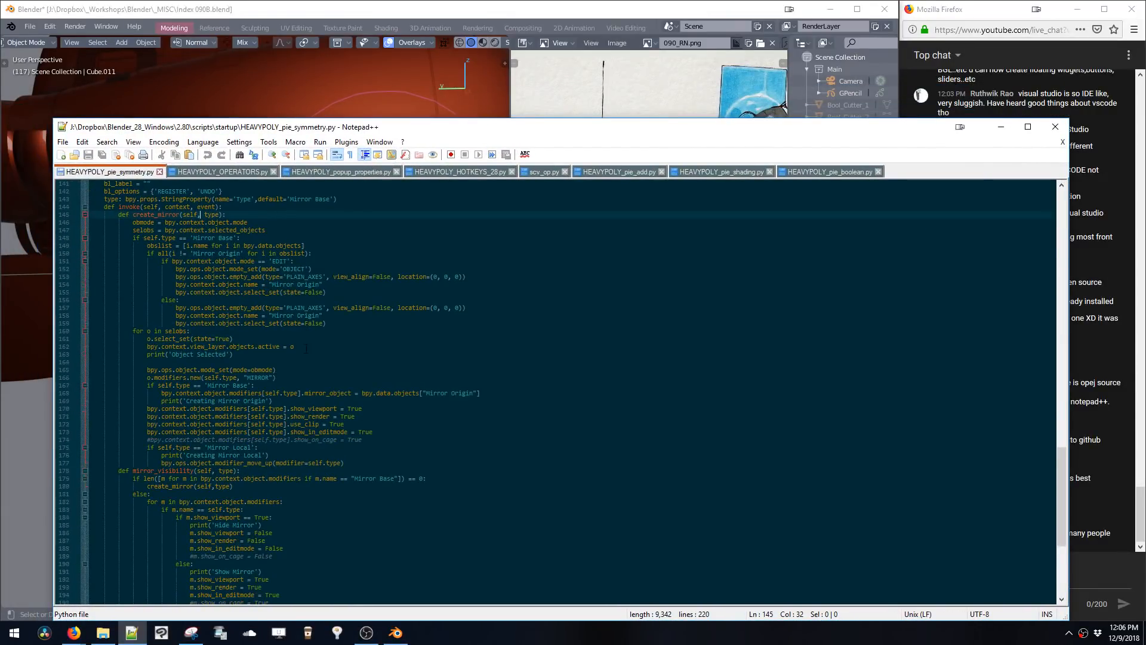
pyautogui.click(1000, 127)
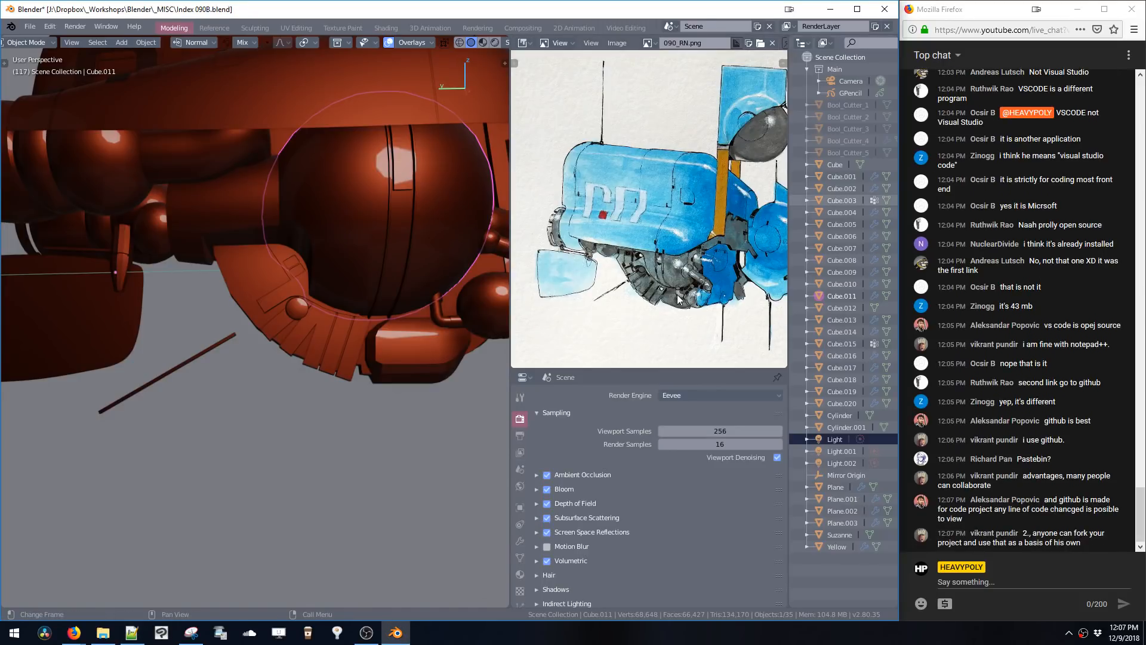
# - Highlight and read the chat message about a Blender extension that connects to VSCode, and clear the highlight
pyautogui.click(1038, 543)
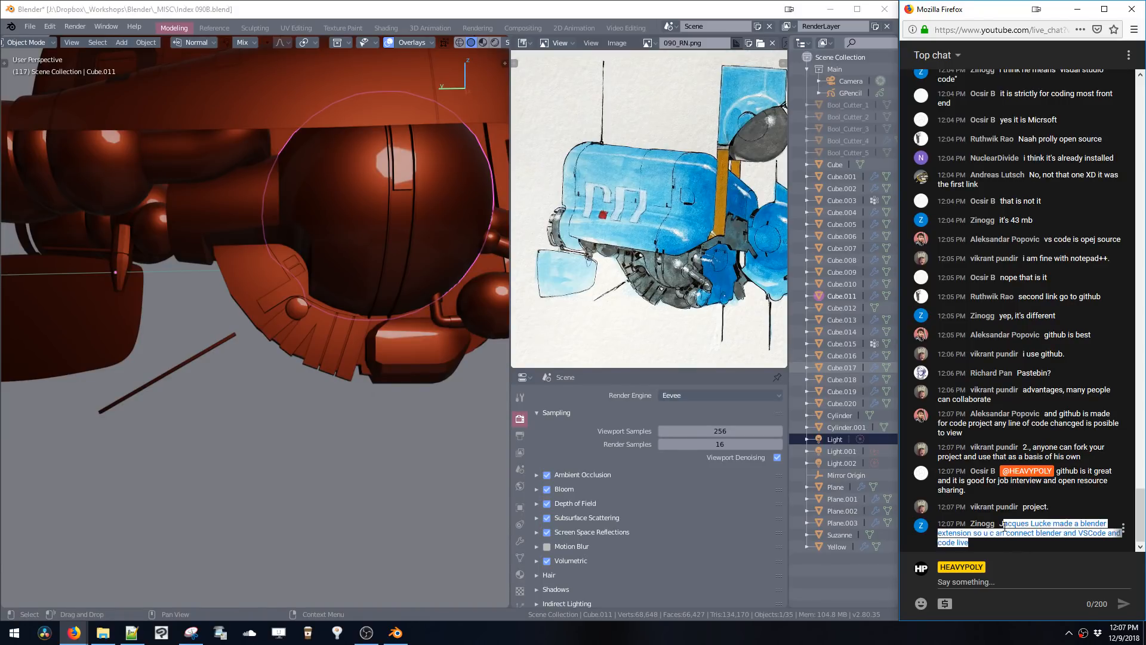
pyautogui.moveTo(1000, 523); pyautogui.dragTo(1008, 543)
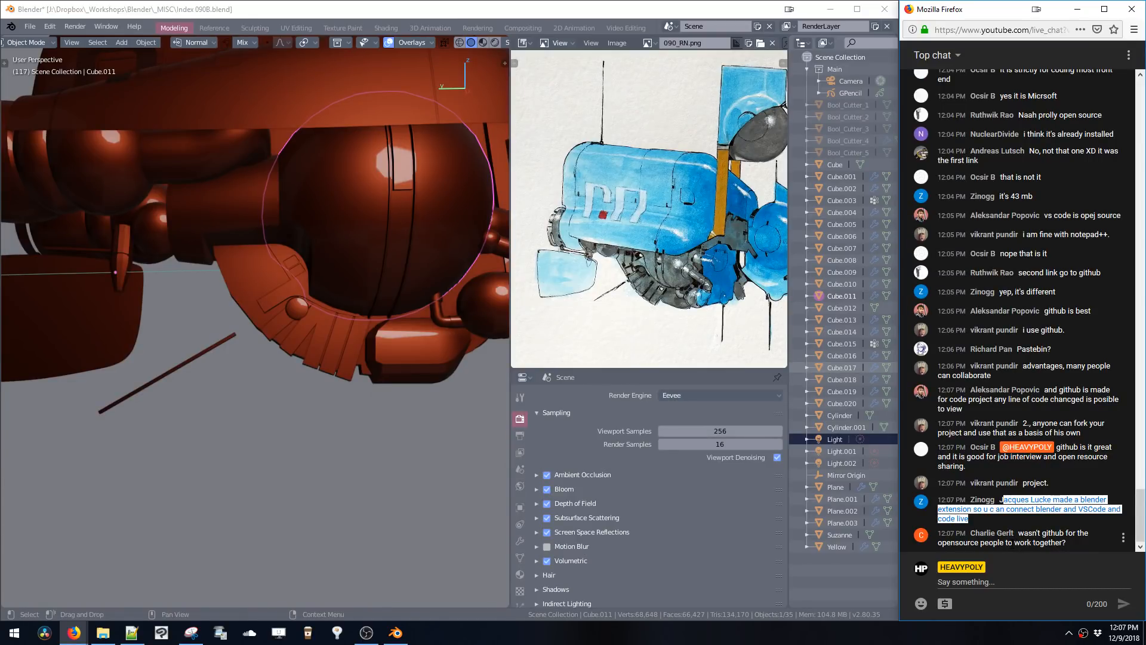
pyautogui.click(1013, 506)
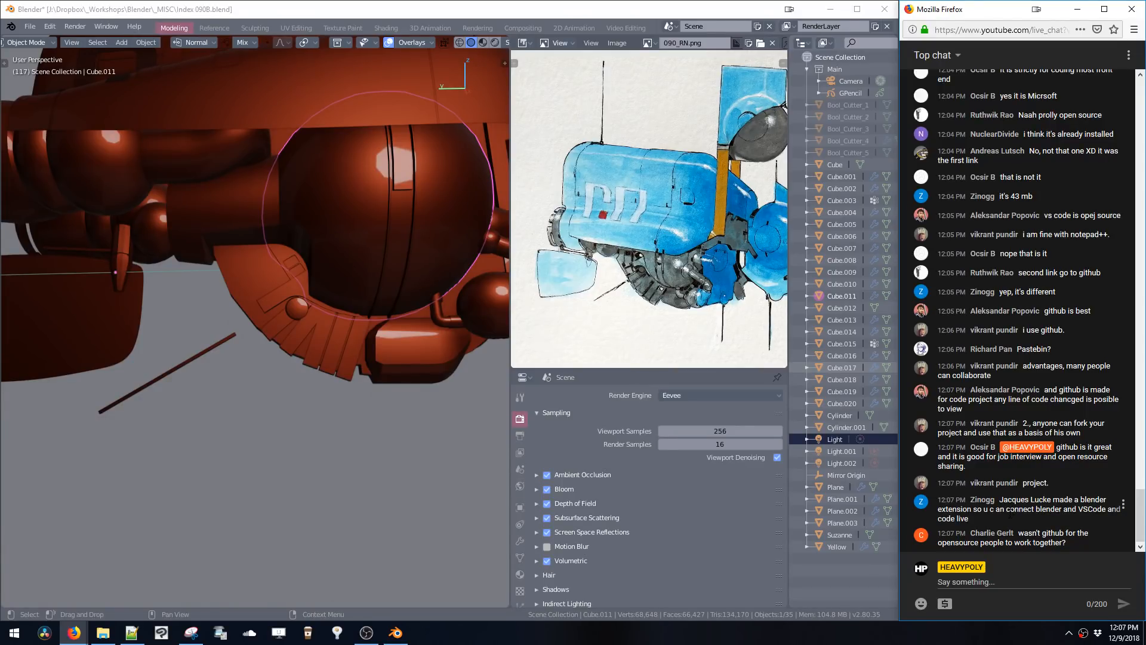
# - Return to Blender and save the robot scene as the existing file Index 090B.blend
pyautogui.moveTo(260, 306)
pyautogui.mouseDown(button='middle')
pyautogui.moveTo(191, 322)
pyautogui.moveTo(248, 331)
pyautogui.moveTo(320, 303)
pyautogui.mouseUp(button='middle')
pyautogui.press('z')
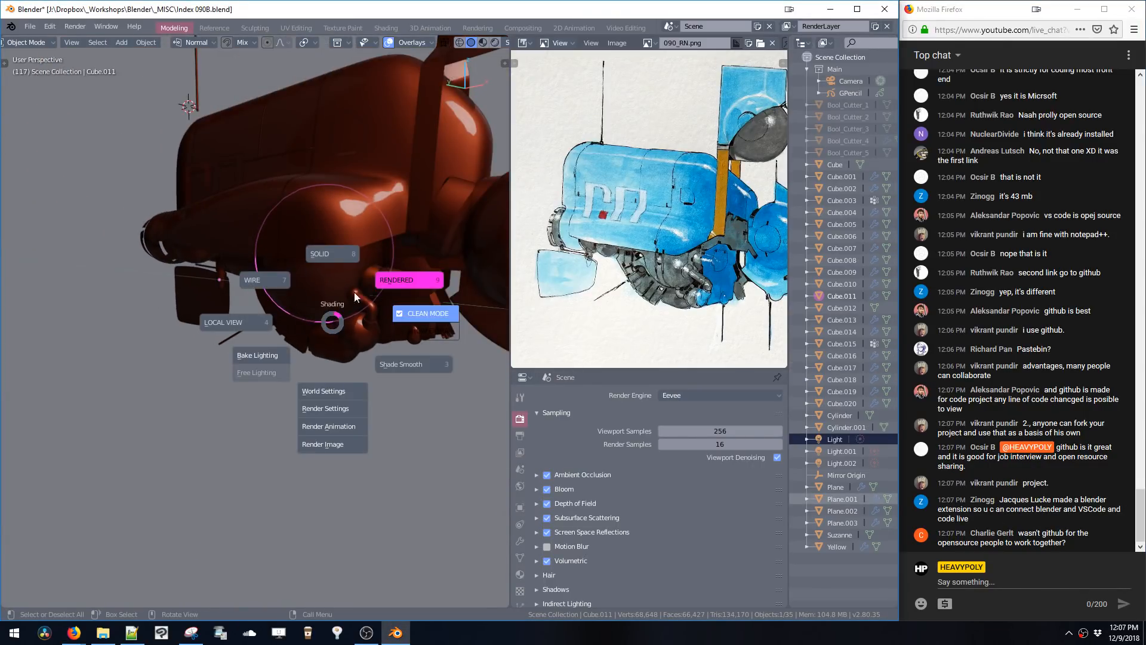
pyautogui.press('Escape')
pyautogui.hotkey('ctrl', 's')
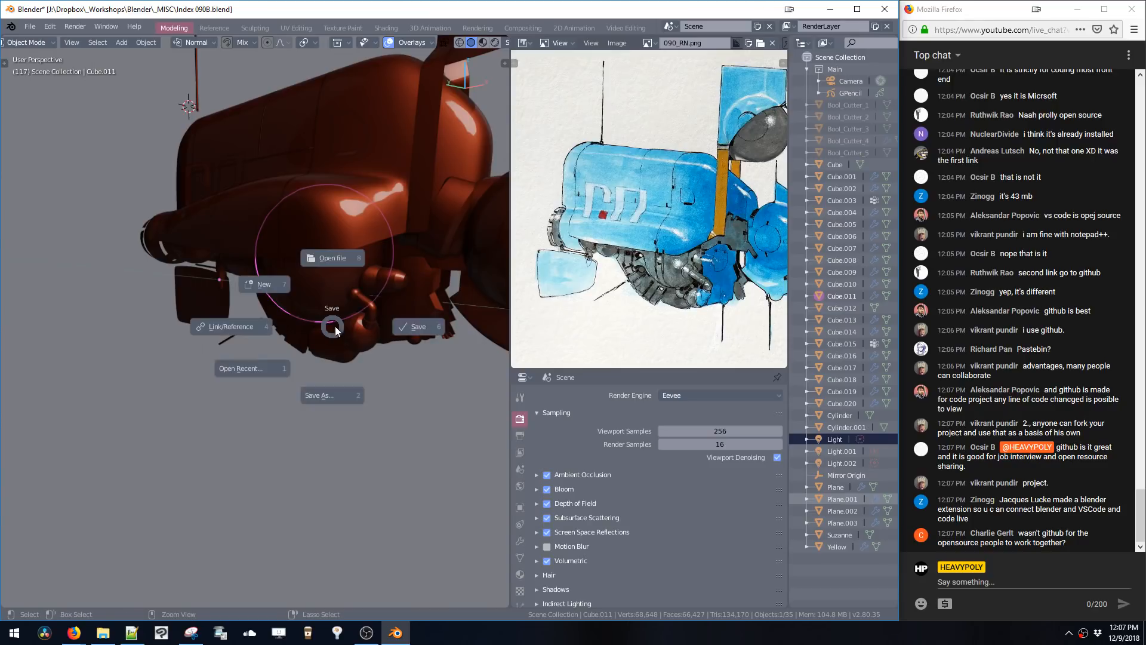
pyautogui.click(418, 323)
pyautogui.moveTo(418, 321); pyautogui.dragTo(302, 371, button='middle')
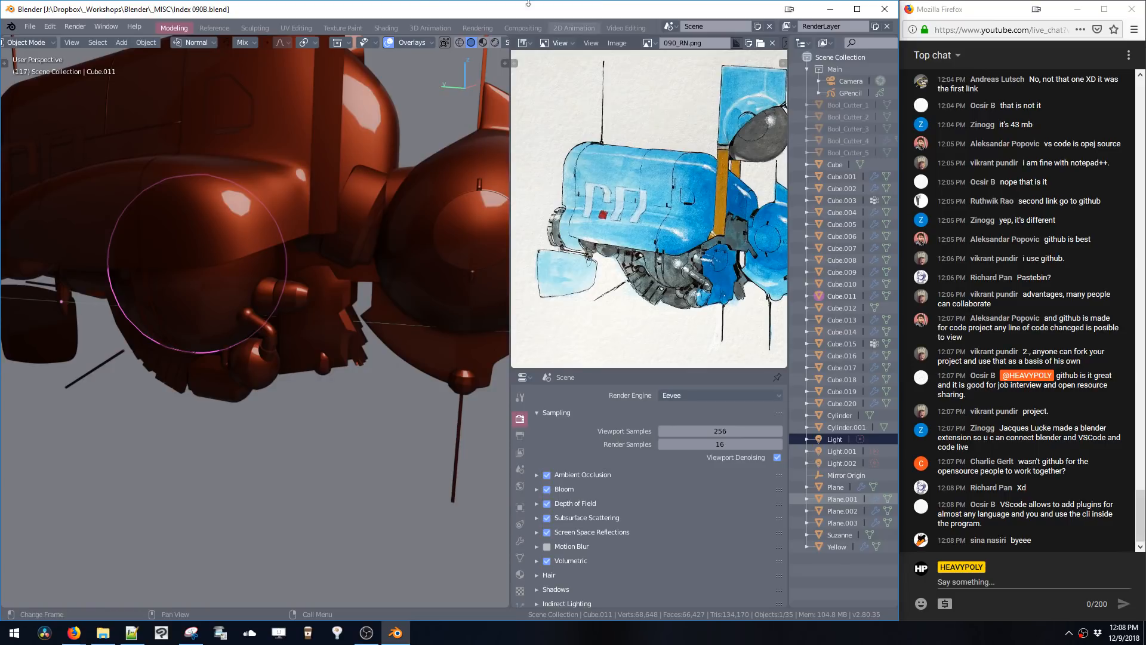
pyautogui.moveTo(302, 371); pyautogui.dragTo(356, 278, button='middle')
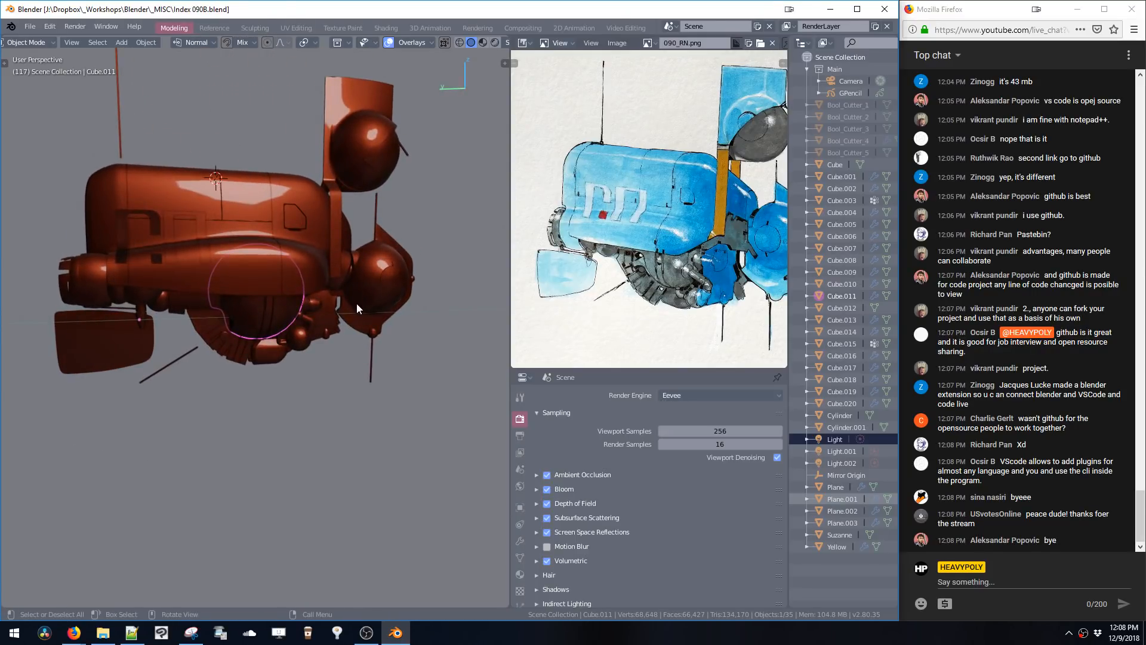
# - Open the OBS system tray commands for streaming and recording
pyautogui.rightClick(1125, 640)
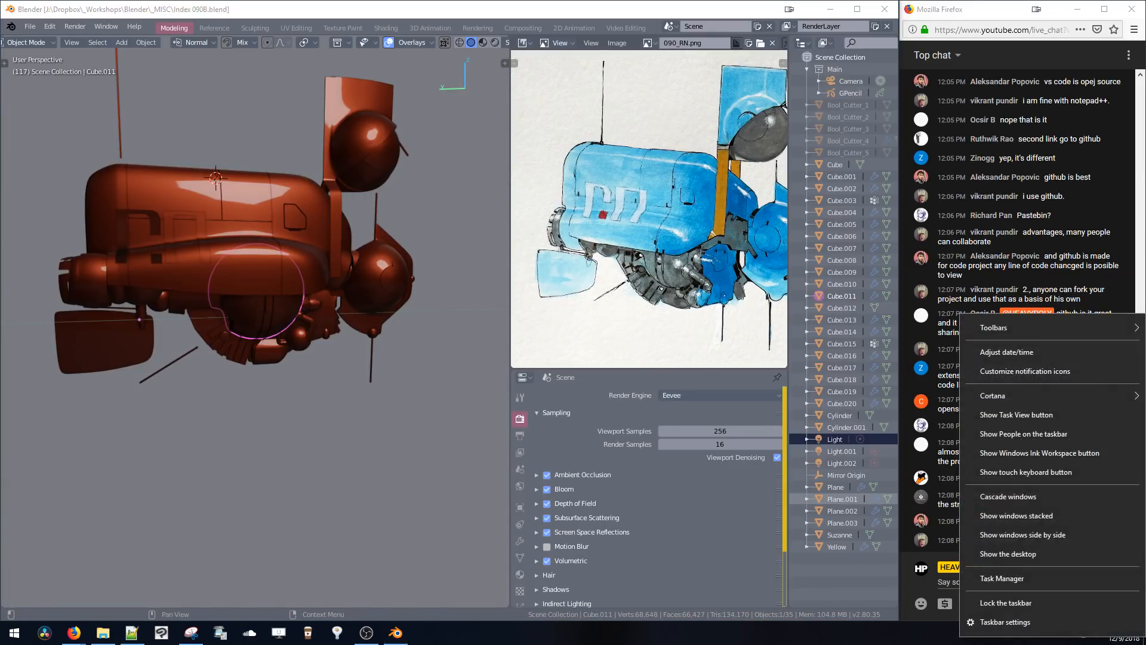
pyautogui.press('Escape')
pyautogui.rightClick(1083, 636)
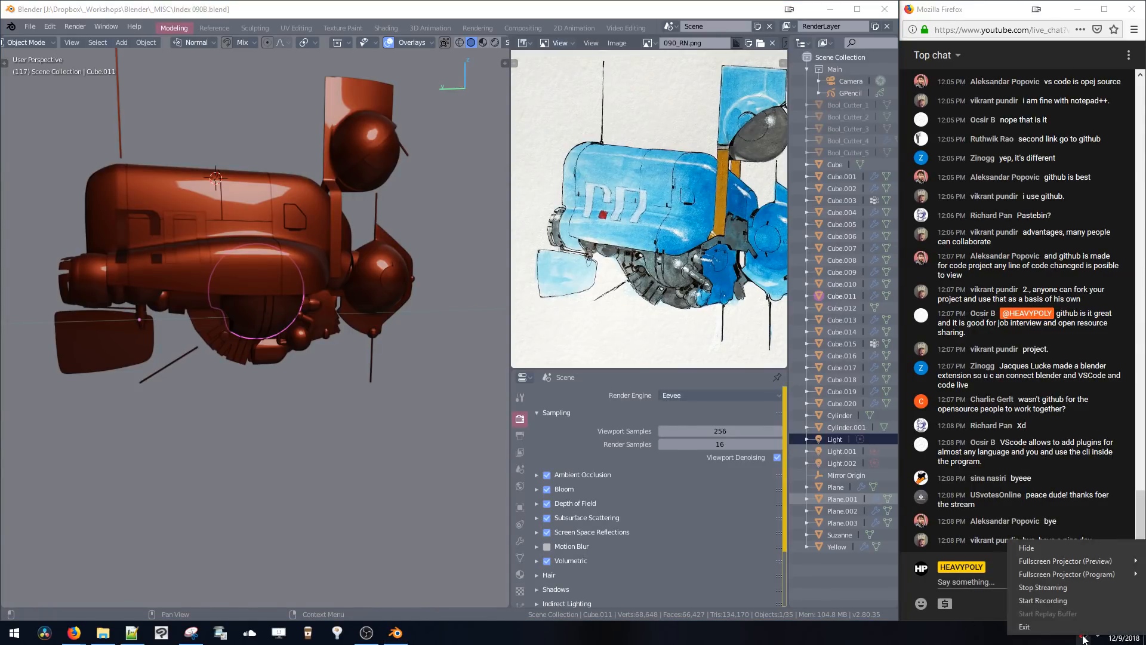